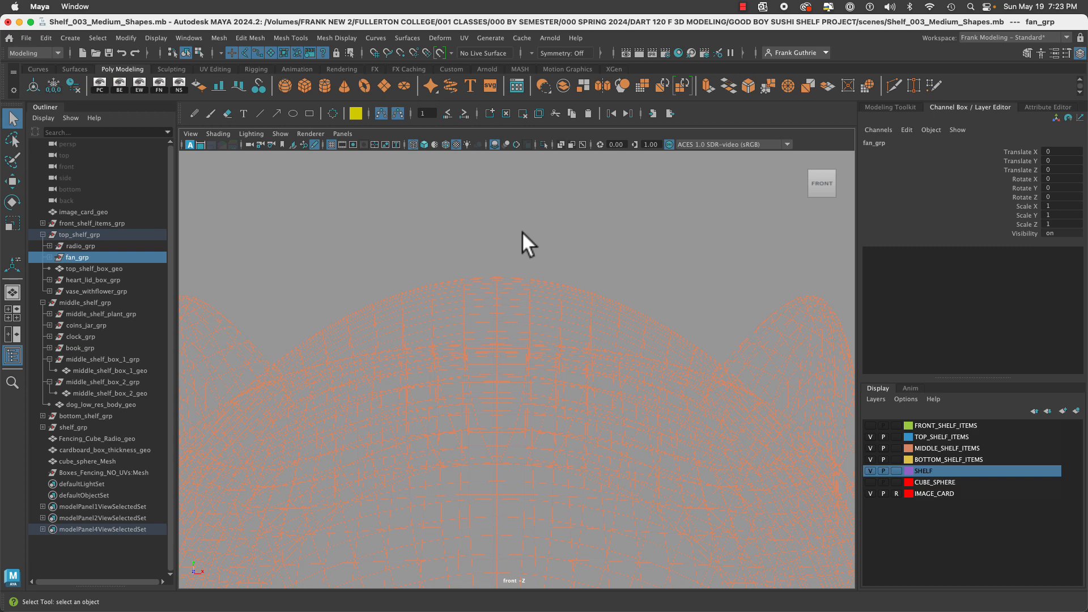
# Frame and isolate the fan group in the front view and display that view shaded.
pyautogui.press('f')
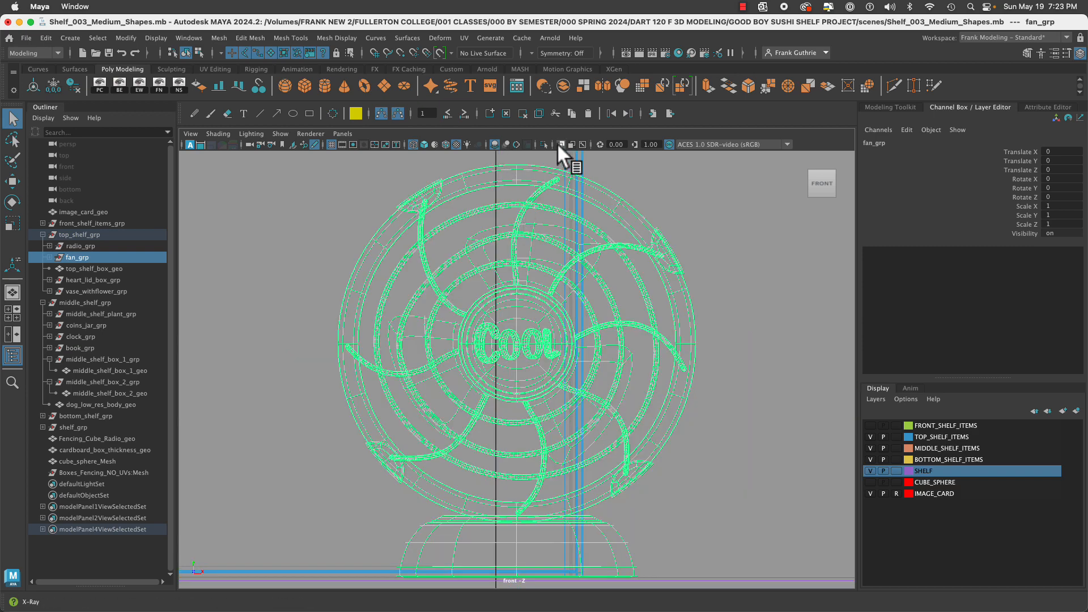
pyautogui.click(560, 146)
pyautogui.press('space')
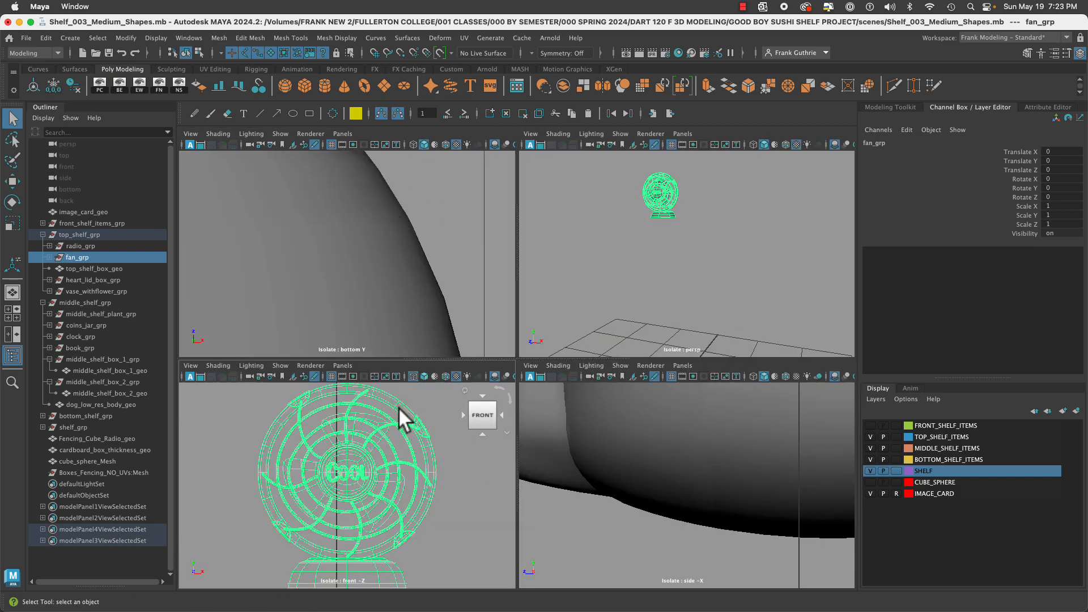
pyautogui.press('5')
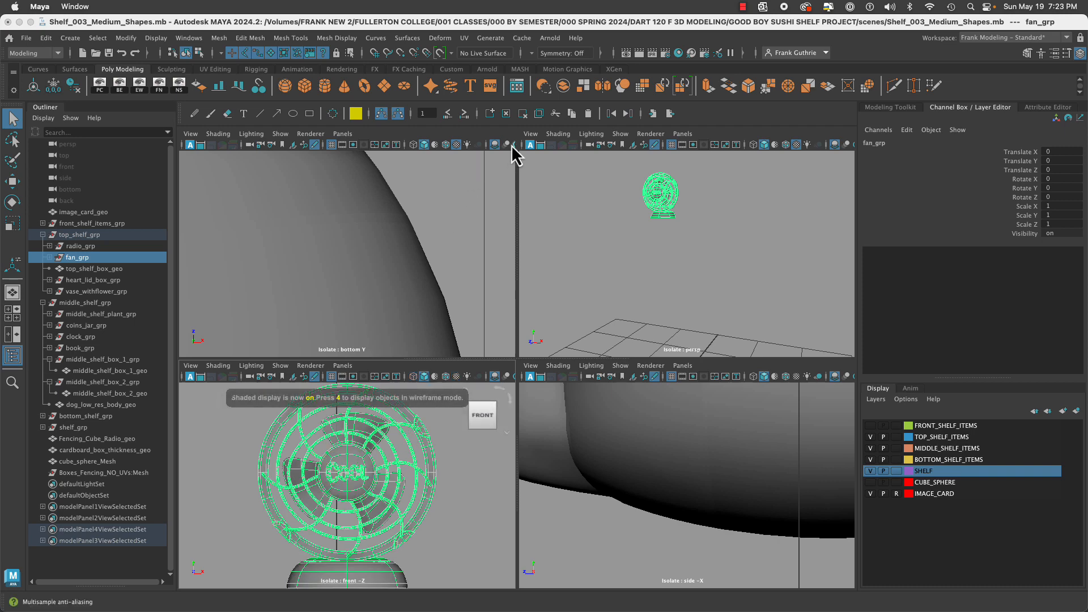
# Re-isolate the fan group in the bottom view, flip that view to the top view and frame the fan.
pyautogui.press('space')
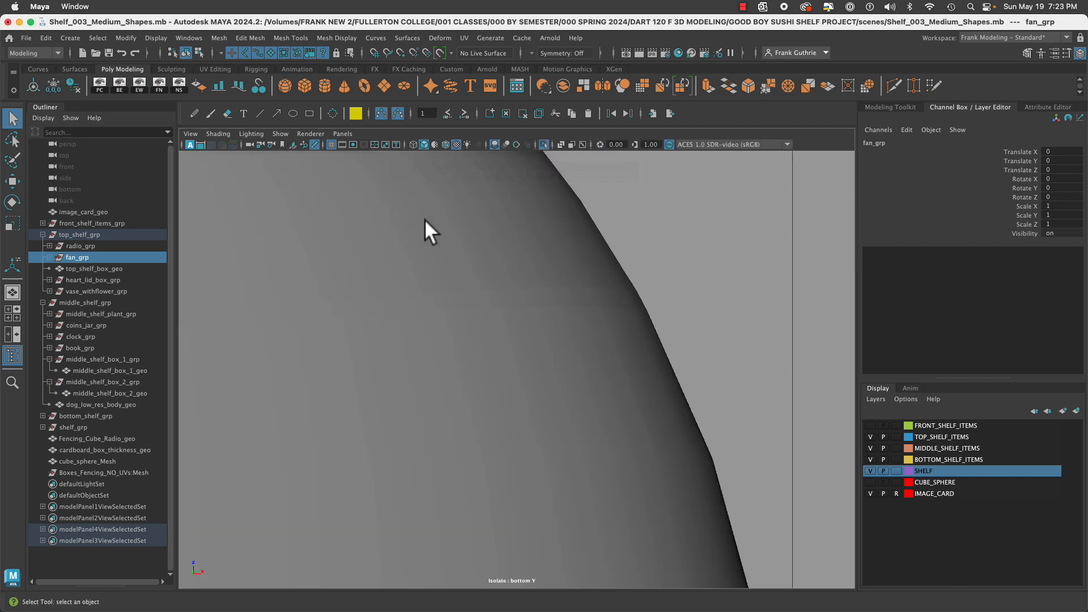
pyautogui.press('space')
pyautogui.click(541, 144)
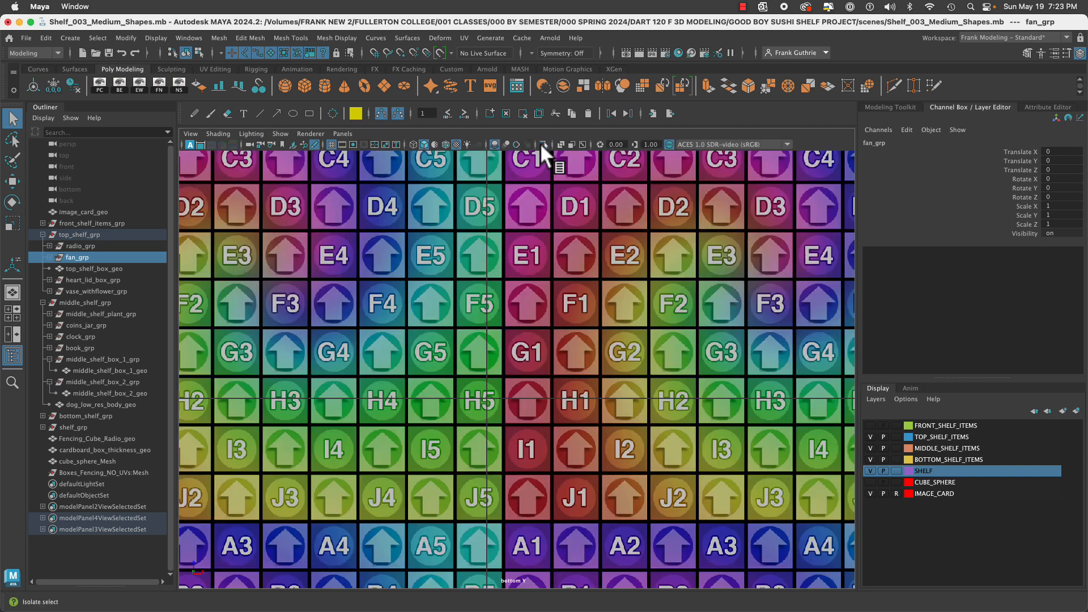
pyautogui.click(541, 144)
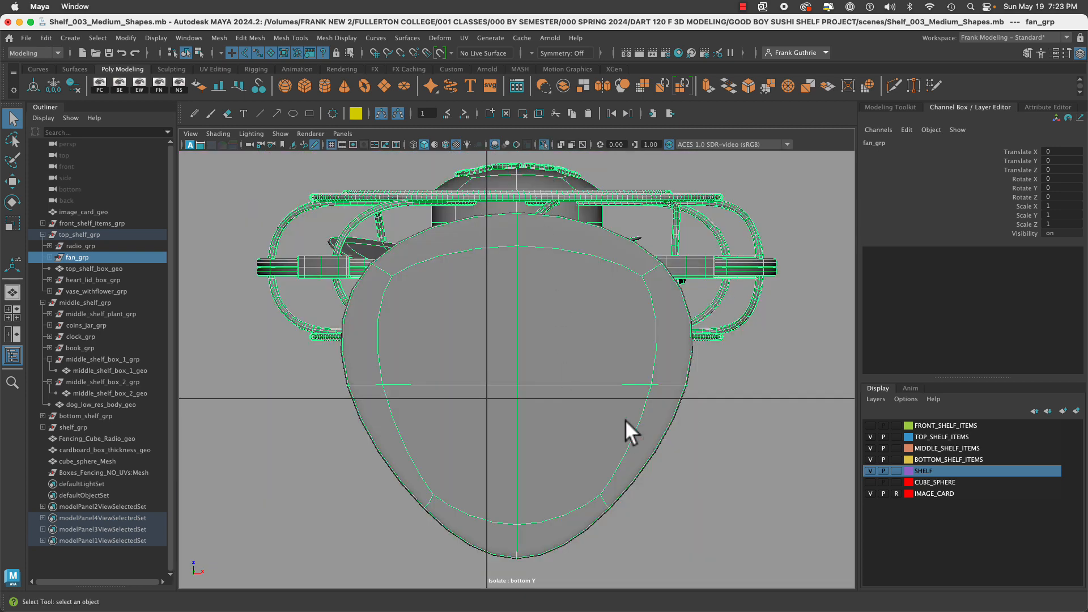
pyautogui.press('space')
pyautogui.click(9, 310)
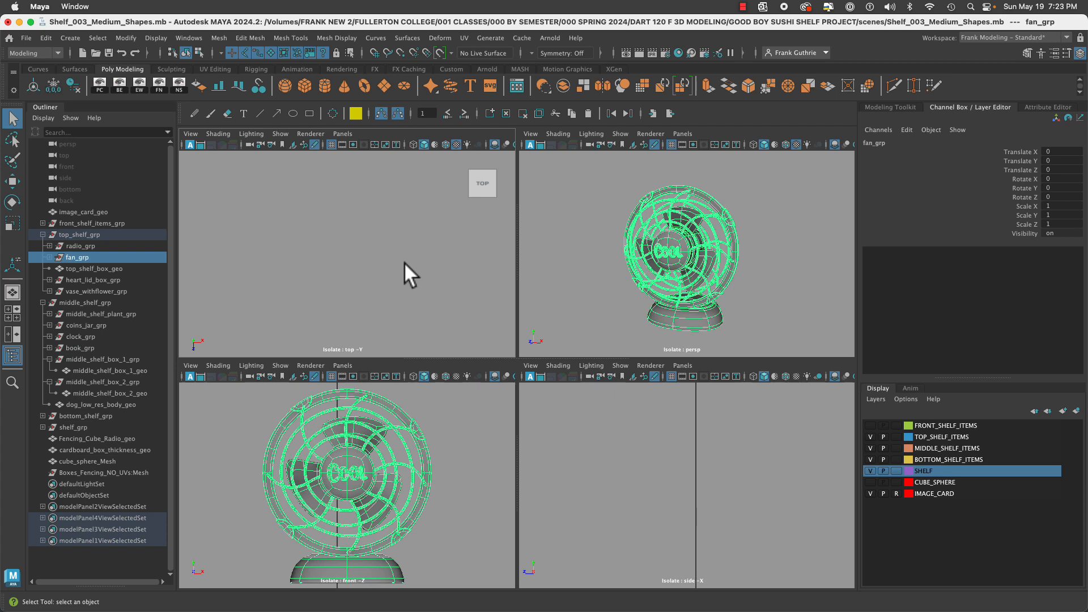
pyautogui.press('f')
# Re-isolate the fan group in the side view and clear the selection.
pyautogui.press('space')
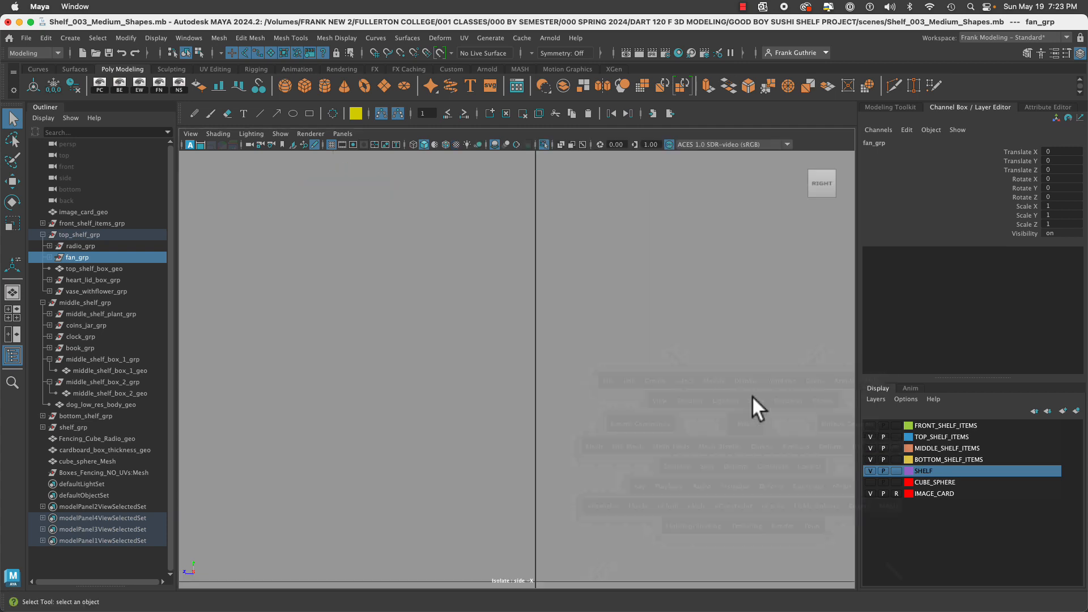
pyautogui.click(543, 144)
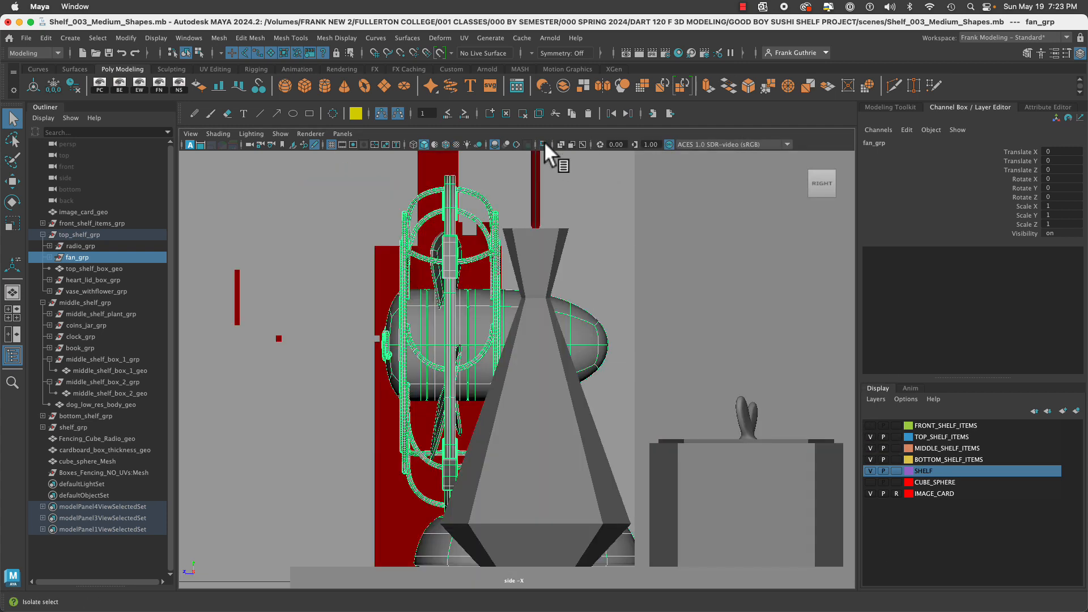
pyautogui.click(542, 144)
pyautogui.click(672, 349)
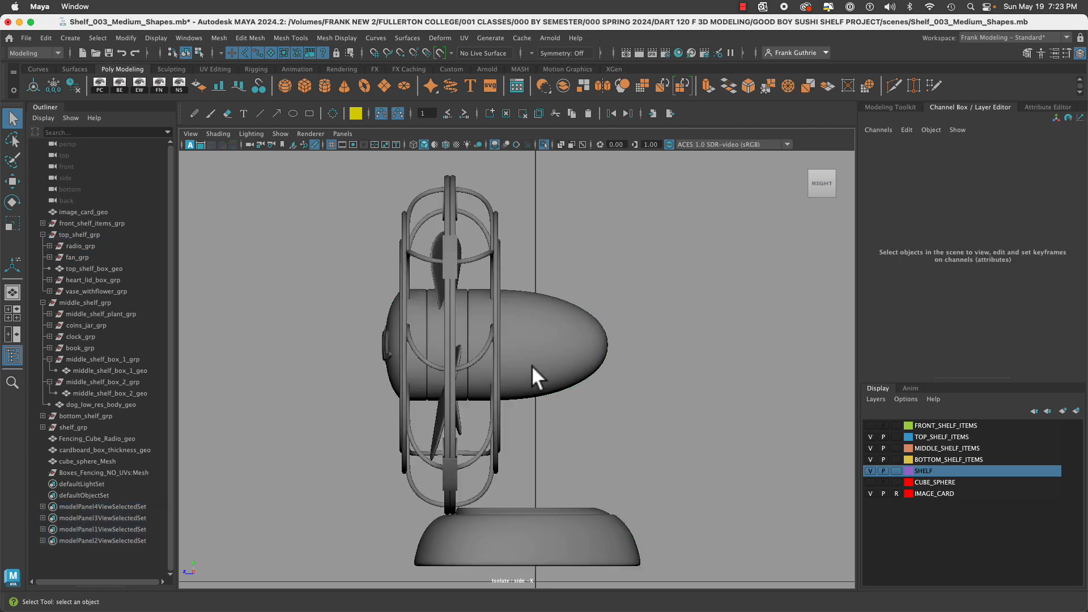
# Examine the fan's base from several angles in the enlarged perspective view.
pyautogui.press('space')
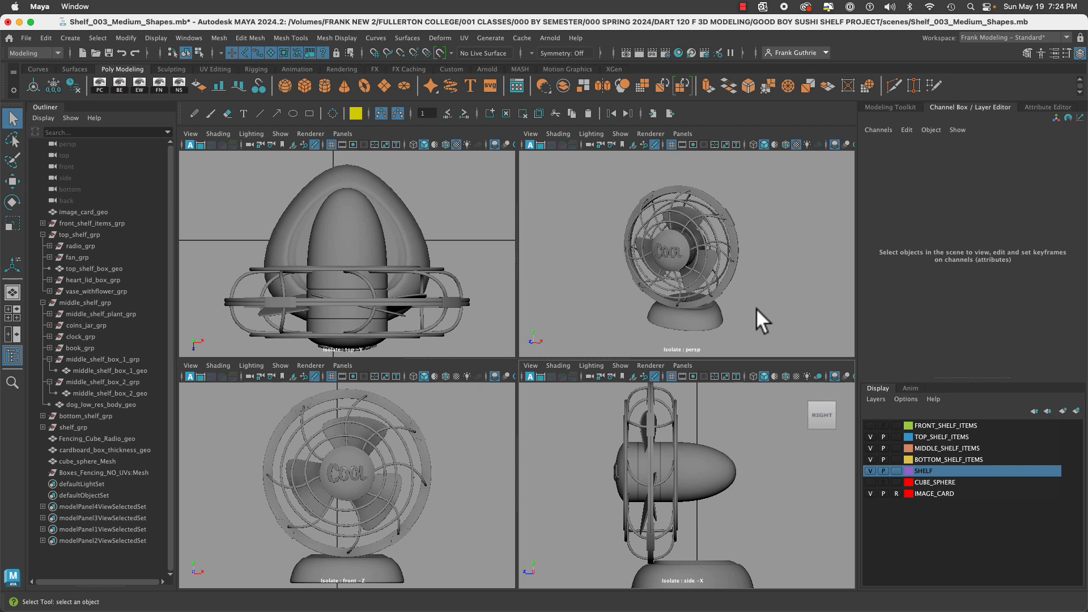
pyautogui.click(720, 311)
pyautogui.press('space')
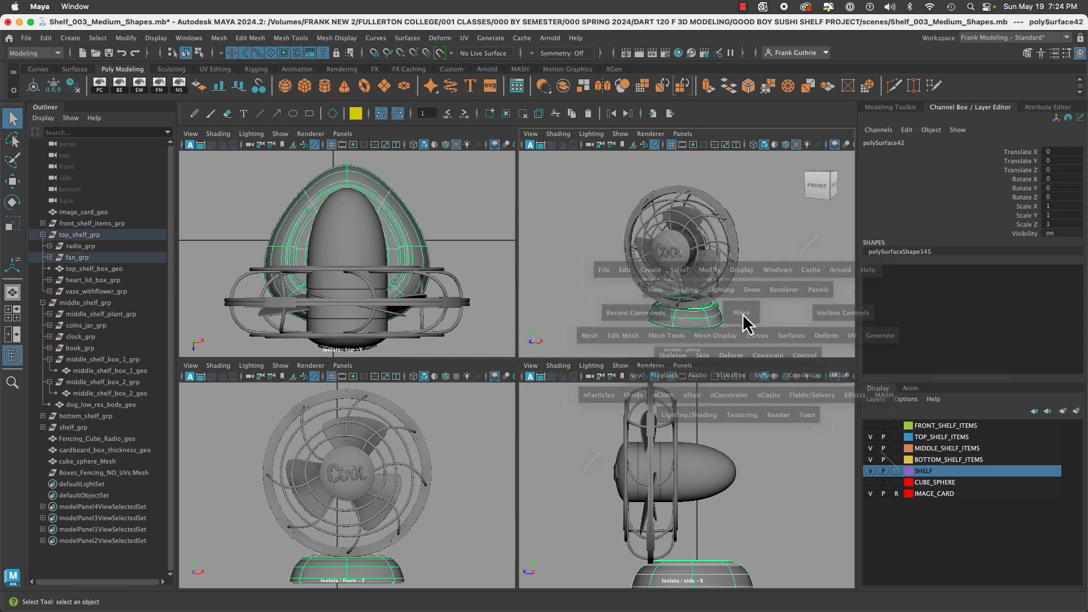
pyautogui.keyDown('alt'); pyautogui.moveTo(744, 315); pyautogui.dragTo(574, 330); pyautogui.keyUp('alt')
pyautogui.keyDown('alt'); pyautogui.moveTo(574, 329); pyautogui.dragTo(547, 281, button='middle'); pyautogui.keyUp('alt')
pyautogui.scroll(5, 516, 384)
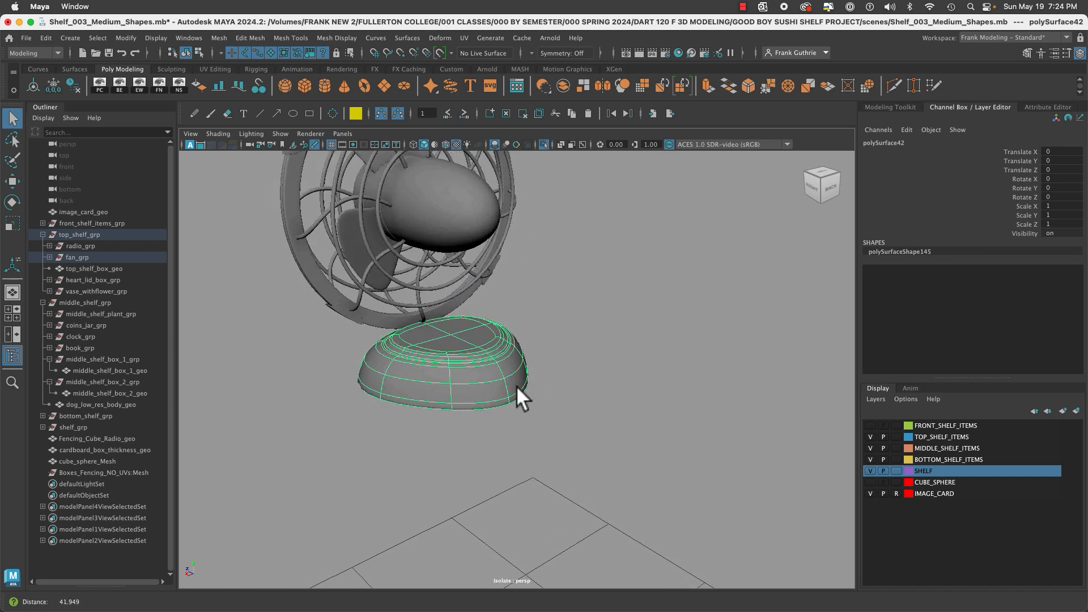
pyautogui.keyDown('alt'); pyautogui.moveTo(547, 397); pyautogui.dragTo(448, 373); pyautogui.keyUp('alt')
pyautogui.keyDown('alt'); pyautogui.moveTo(746, 355); pyautogui.dragTo(676, 313); pyautogui.keyUp('alt')
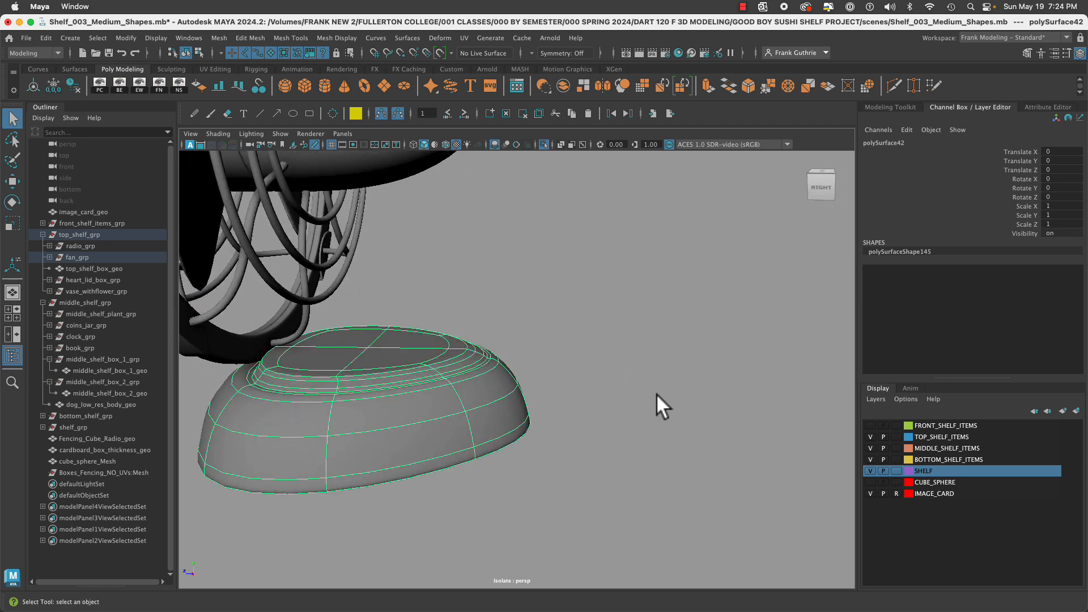
pyautogui.keyDown('alt'); pyautogui.moveTo(657, 394); pyautogui.dragTo(343, 339); pyautogui.keyUp('alt')
pyautogui.click(722, 381)
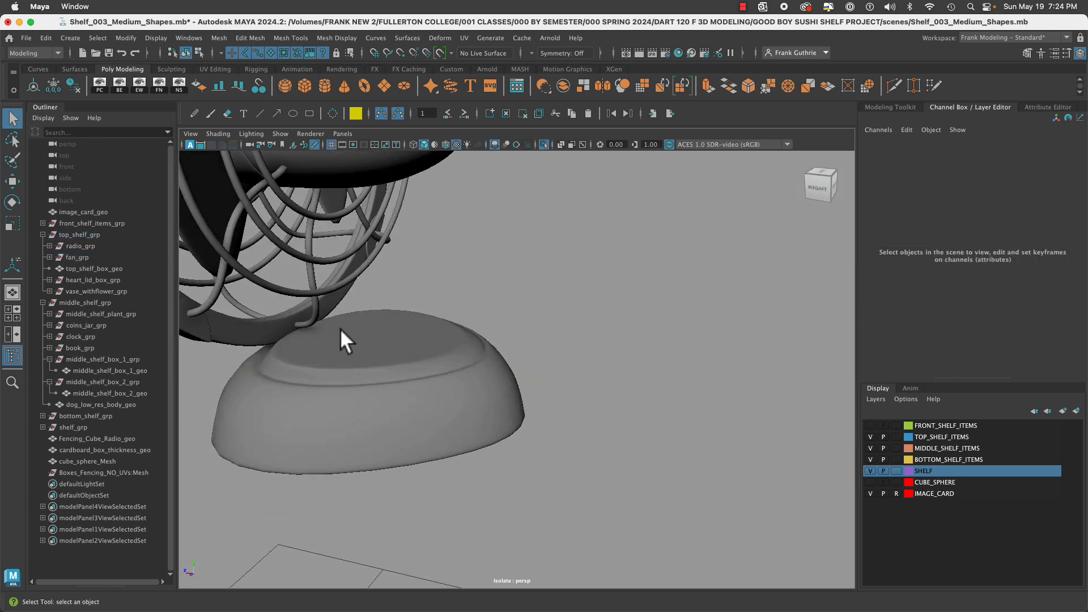
# Turn off the smooth mesh preview on the fan's base and return it to object mode.
pyautogui.click(387, 340)
pyautogui.keyDown('alt'); pyautogui.moveTo(387, 341); pyautogui.dragTo(595, 348, button='right'); pyautogui.keyUp('alt')
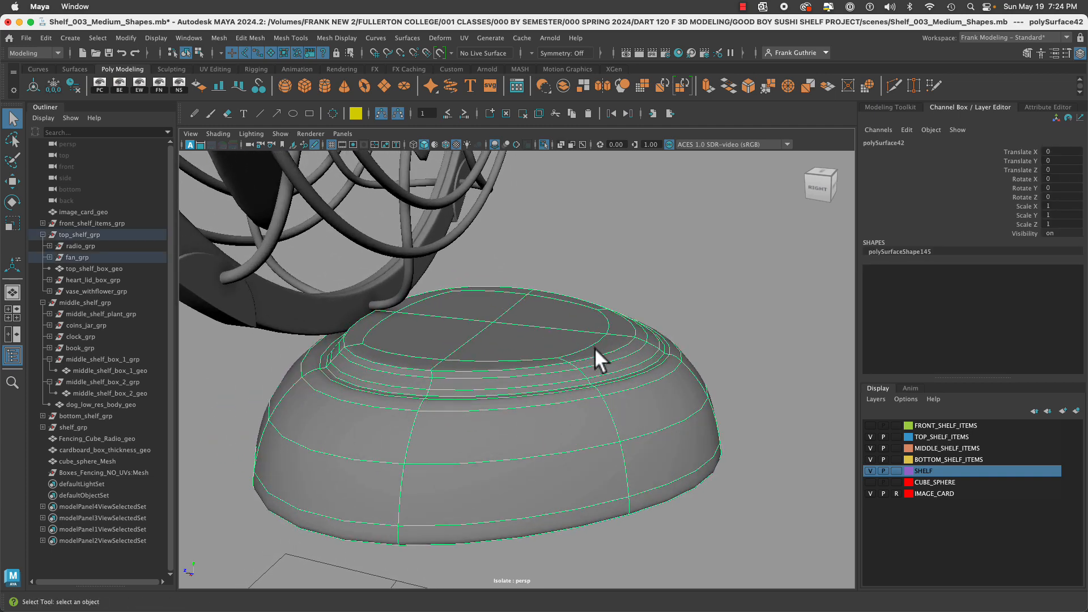
pyautogui.press('1')
pyautogui.keyDown('alt'); pyautogui.moveTo(518, 325); pyautogui.dragTo(494, 325); pyautogui.keyUp('alt')
pyautogui.rightClick(484, 320)
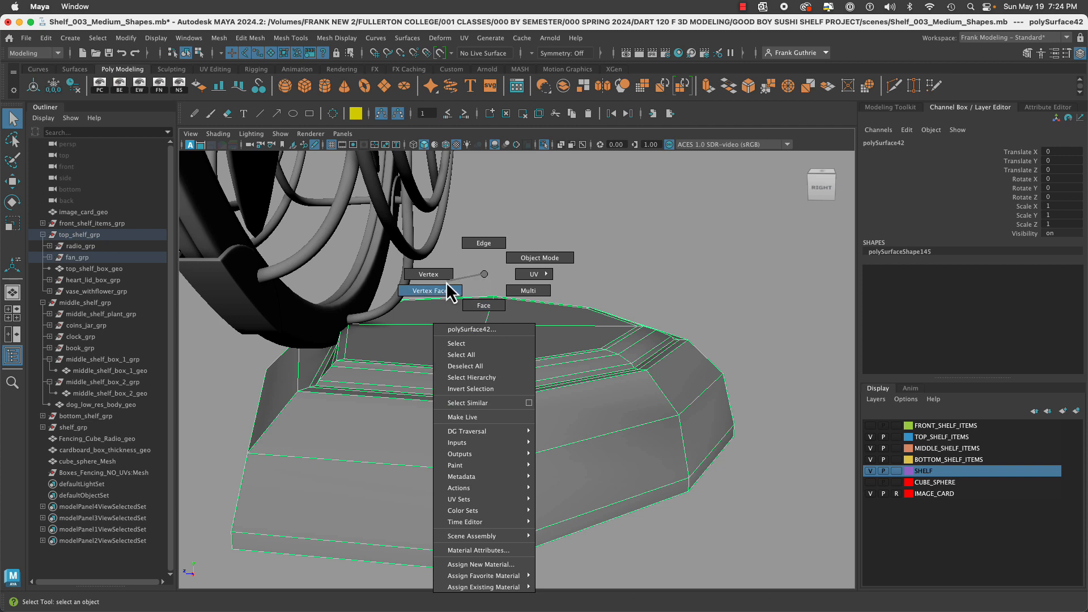
pyautogui.click(429, 289)
pyautogui.moveTo(499, 315); pyautogui.dragTo(597, 258, button='right')
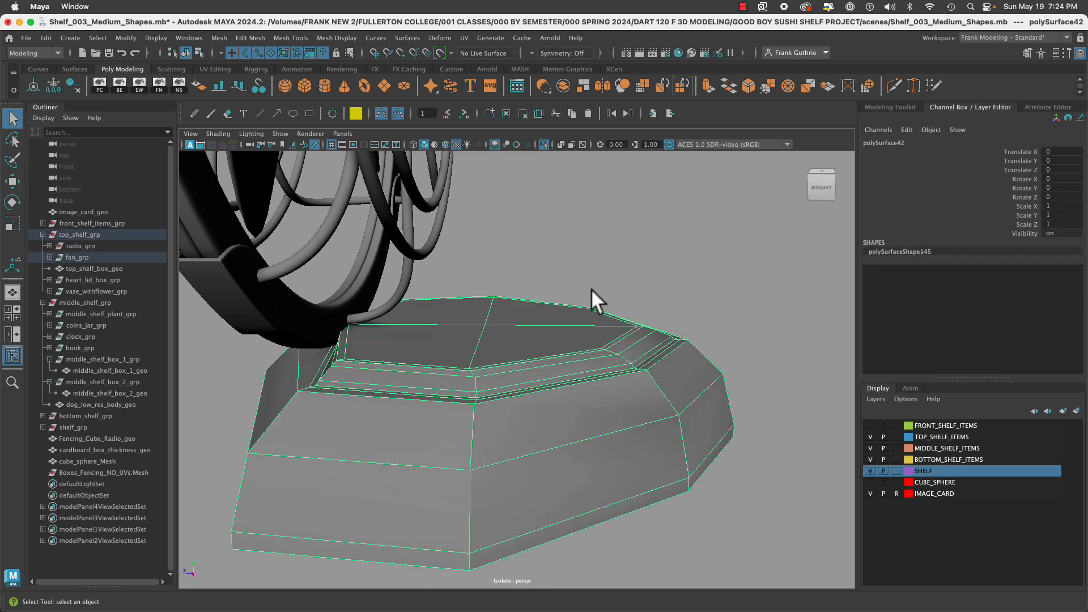
pyautogui.click(591, 289)
# Turn off the smooth mesh preview on all parts of the fan and clear the selection.
pyautogui.keyDown('alt'); pyautogui.moveTo(591, 289); pyautogui.dragTo(628, 325); pyautogui.keyUp('alt')
pyautogui.keyDown('alt'); pyautogui.moveTo(618, 340); pyautogui.dragTo(384, 378, button='right'); pyautogui.keyUp('alt')
pyautogui.keyDown('alt'); pyautogui.moveTo(603, 363); pyautogui.dragTo(585, 391); pyautogui.keyUp('alt')
pyautogui.keyDown('alt'); pyautogui.moveTo(602, 334); pyautogui.dragTo(635, 452, button='middle'); pyautogui.keyUp('alt')
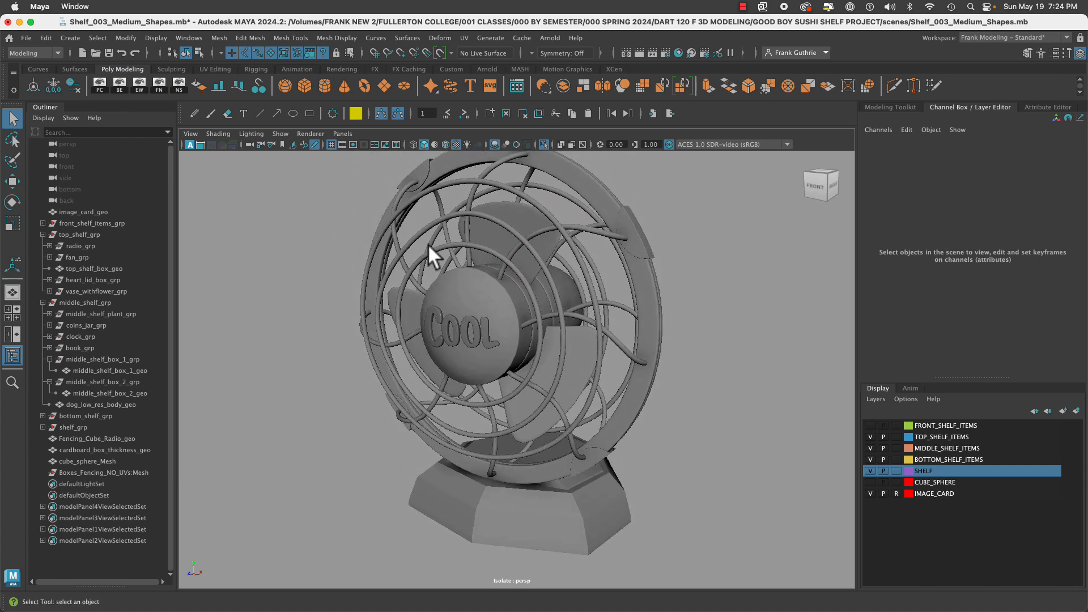
pyautogui.scroll(-2, 428, 244)
pyautogui.moveTo(412, 203); pyautogui.dragTo(416, 205)
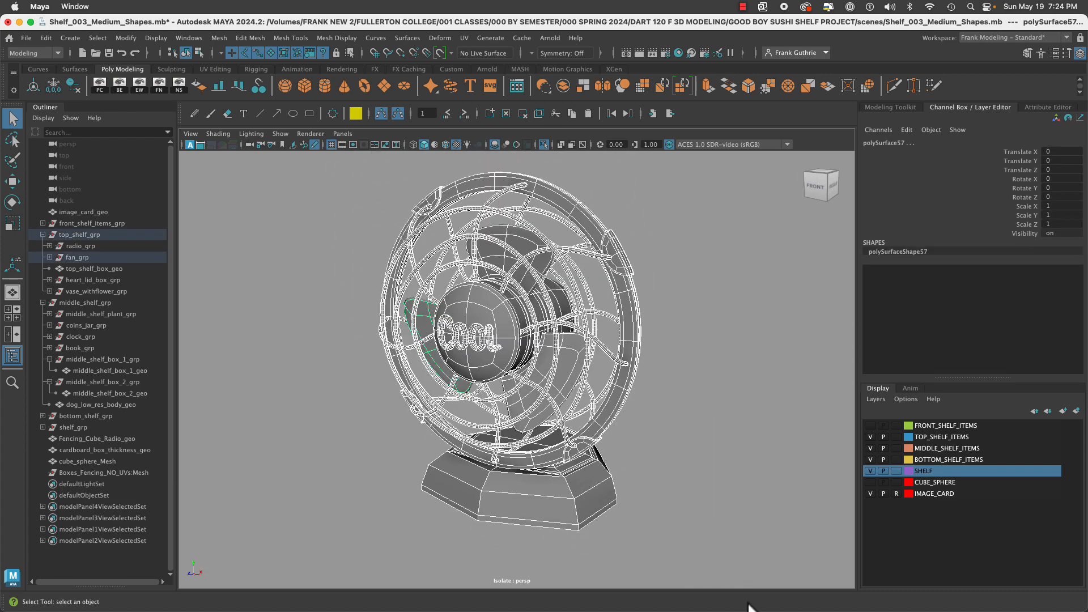
pyautogui.press('1')
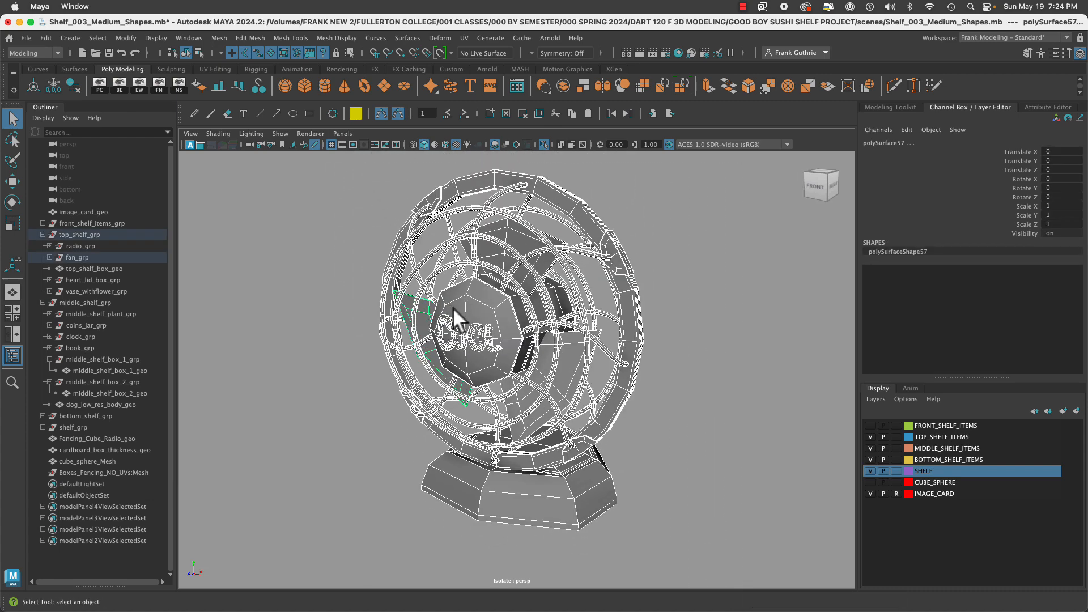
pyautogui.click(683, 387)
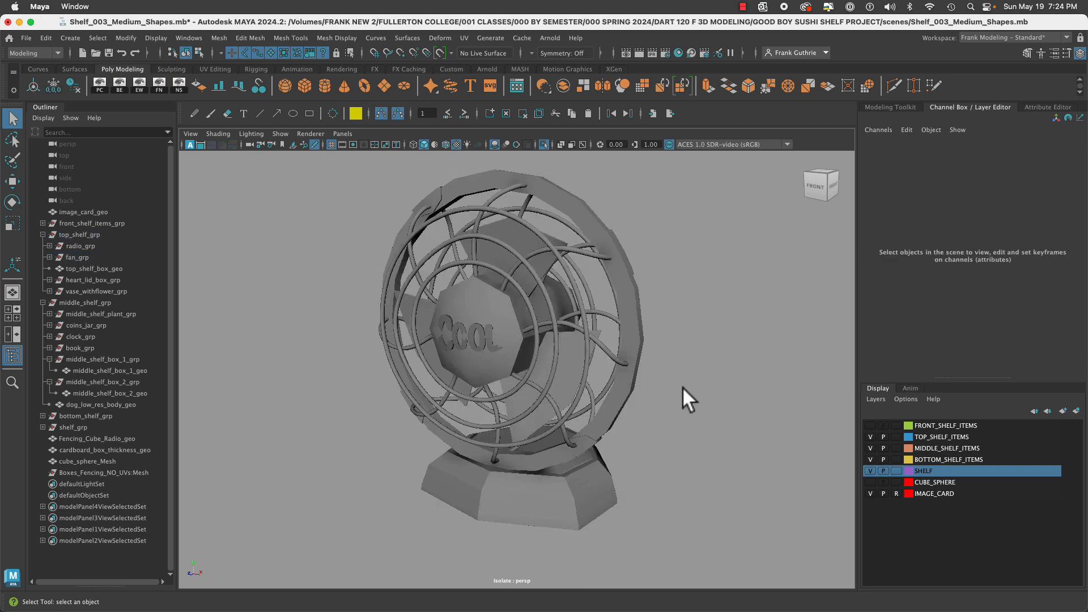
# Examine the fan's motor housing, the ring behind the hub and the front hub cap.
pyautogui.keyDown('alt'); pyautogui.moveTo(541, 354); pyautogui.dragTo(731, 377, button='right'); pyautogui.keyUp('alt')
pyautogui.keyDown('alt'); pyautogui.moveTo(482, 350); pyautogui.dragTo(646, 364); pyautogui.keyUp('alt')
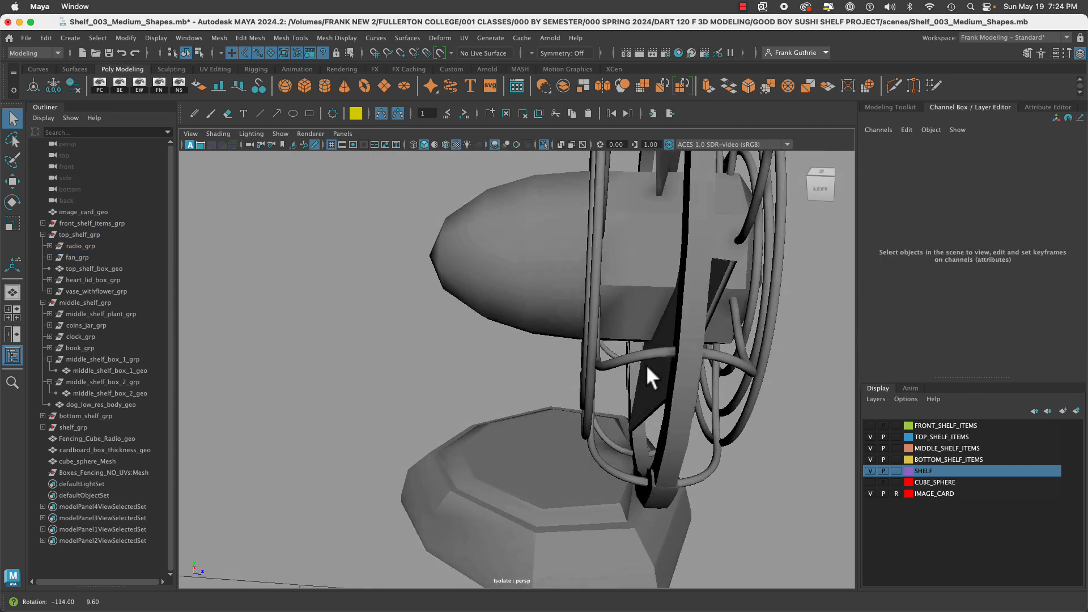
pyautogui.click(509, 245)
pyautogui.keyDown('alt'); pyautogui.moveTo(646, 252); pyautogui.dragTo(586, 302); pyautogui.keyUp('alt')
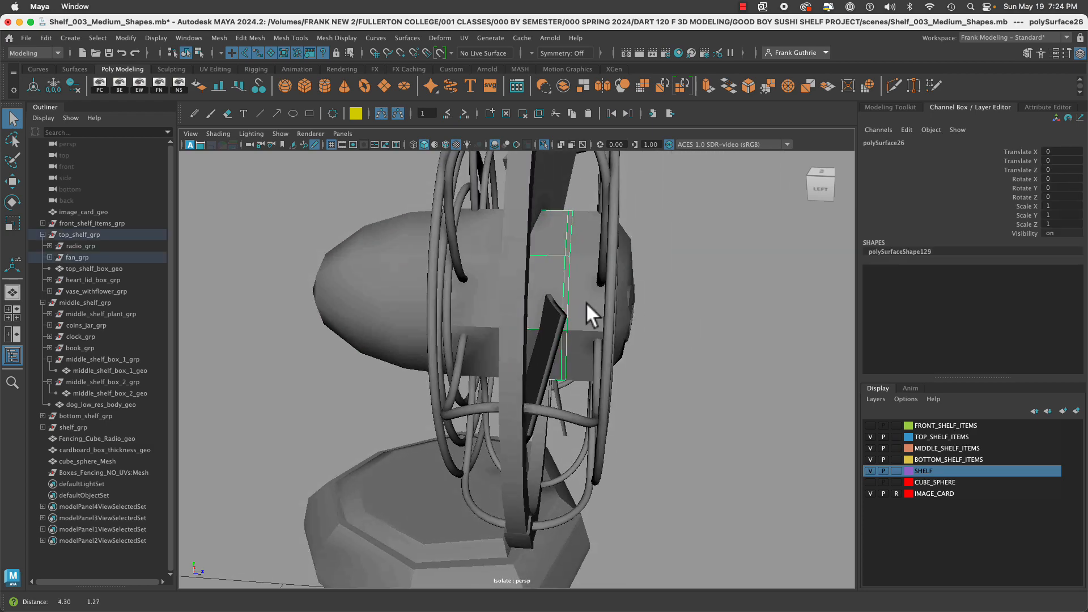
pyautogui.click(582, 262)
pyautogui.keyDown('alt'); pyautogui.moveTo(714, 297); pyautogui.dragTo(549, 282); pyautogui.keyUp('alt')
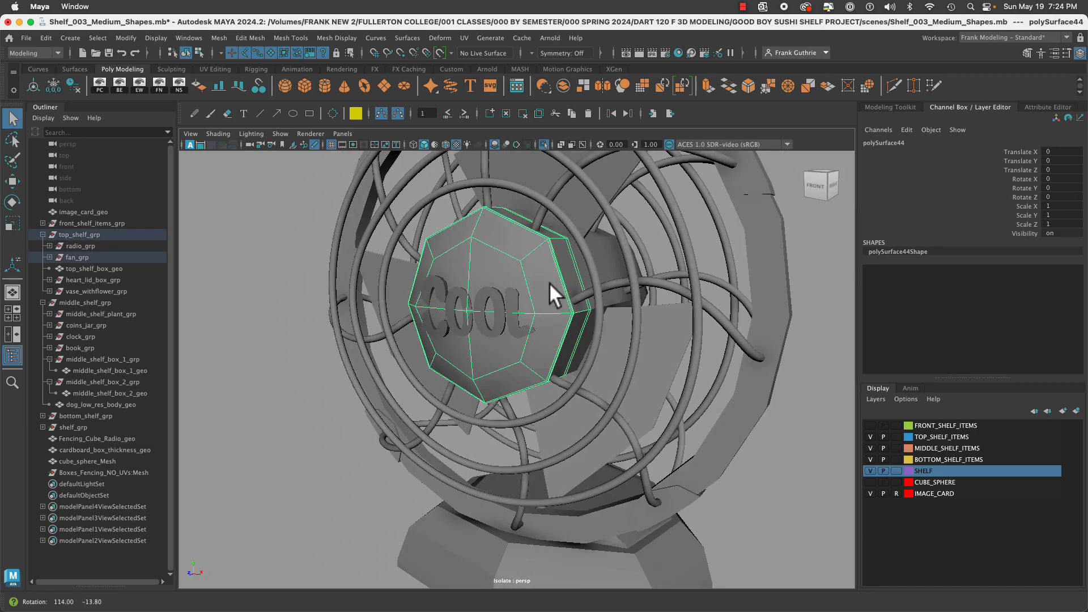
# Delete the two lower fan blades, keeping only the upper blade.
pyautogui.click(674, 326)
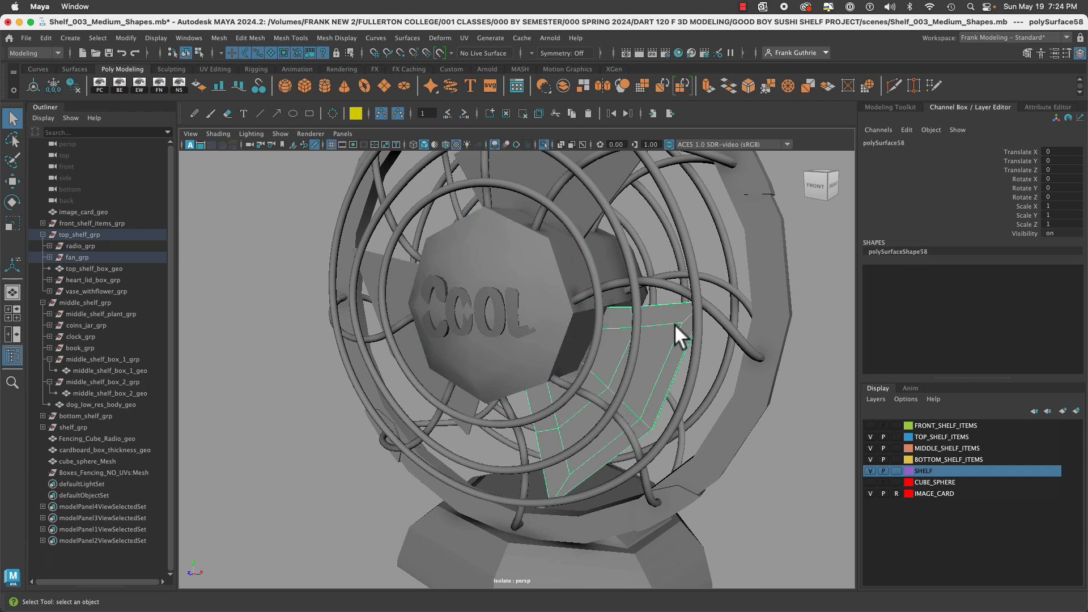
pyautogui.click(395, 286)
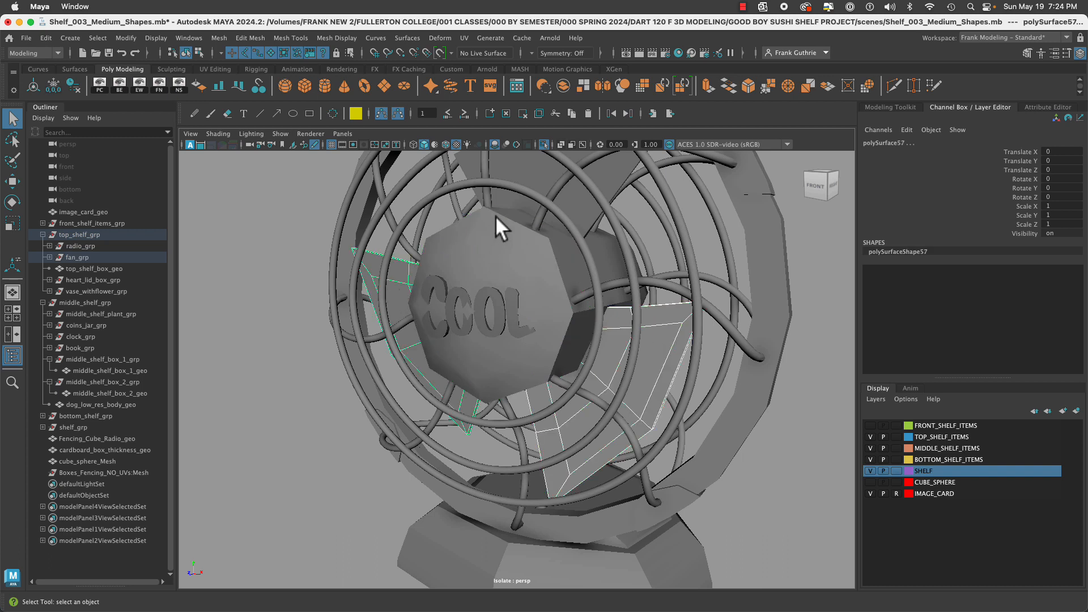
pyautogui.click(520, 170)
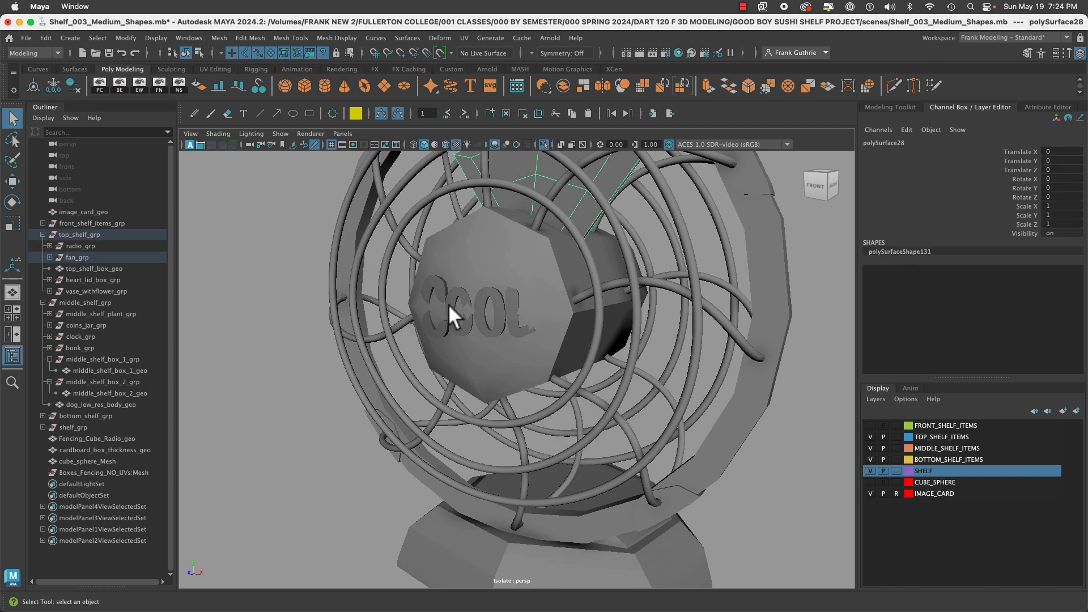
# Delete the entire back grill group of the fan.
pyautogui.moveTo(604, 381)
pyautogui.keyDown('alt'); pyautogui.mouseDown()
pyautogui.moveTo(692, 387)
pyautogui.moveTo(617, 390)
pyautogui.mouseUp(); pyautogui.keyUp('alt')
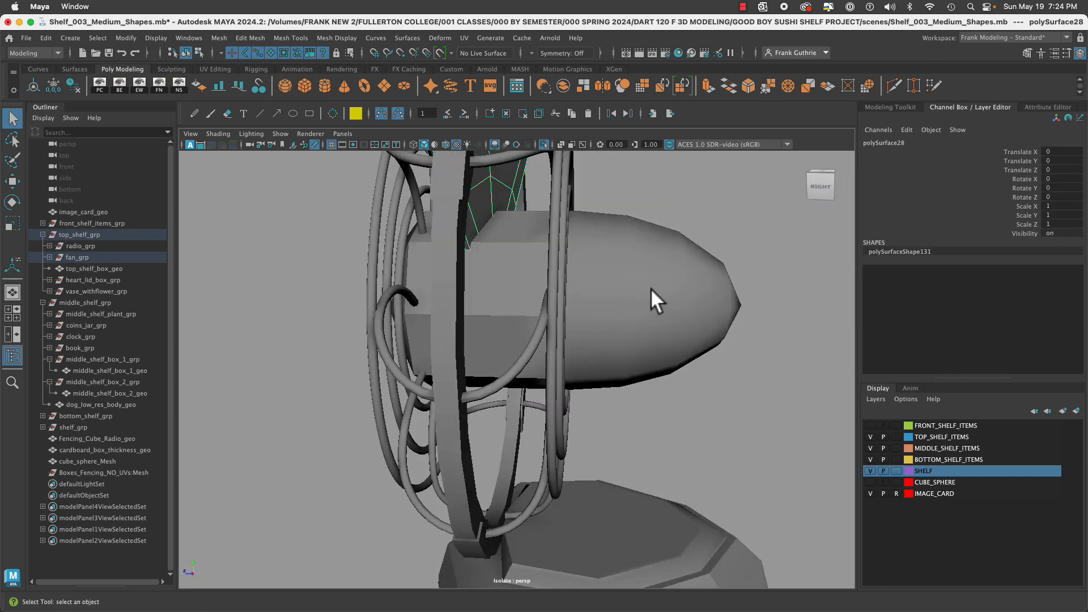
pyautogui.moveTo(535, 183); pyautogui.dragTo(570, 242)
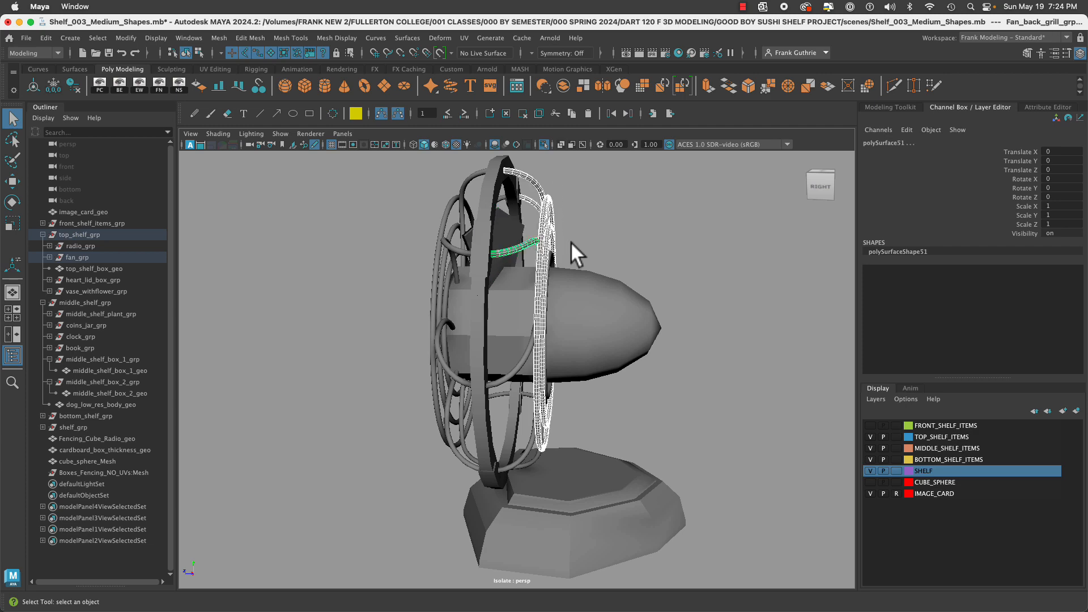
pyautogui.press('Up')
pyautogui.press('Delete')
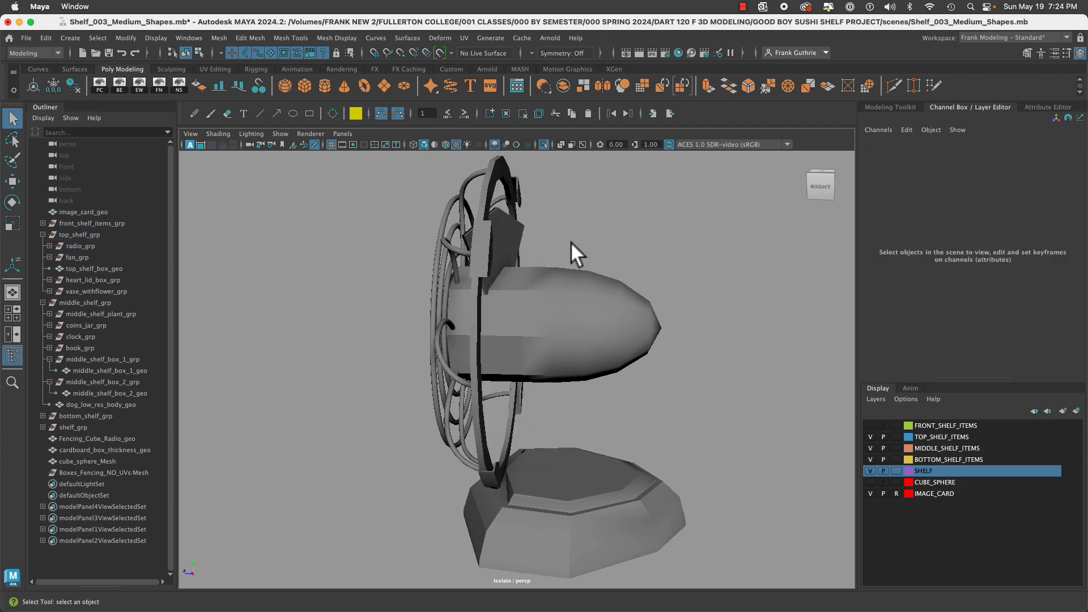
# Examine the rear motor housing and turn on wireframe on shaded in the perspective view.
pyautogui.keyDown('alt'); pyautogui.moveTo(544, 375); pyautogui.dragTo(530, 349); pyautogui.keyUp('alt')
pyautogui.click(571, 324)
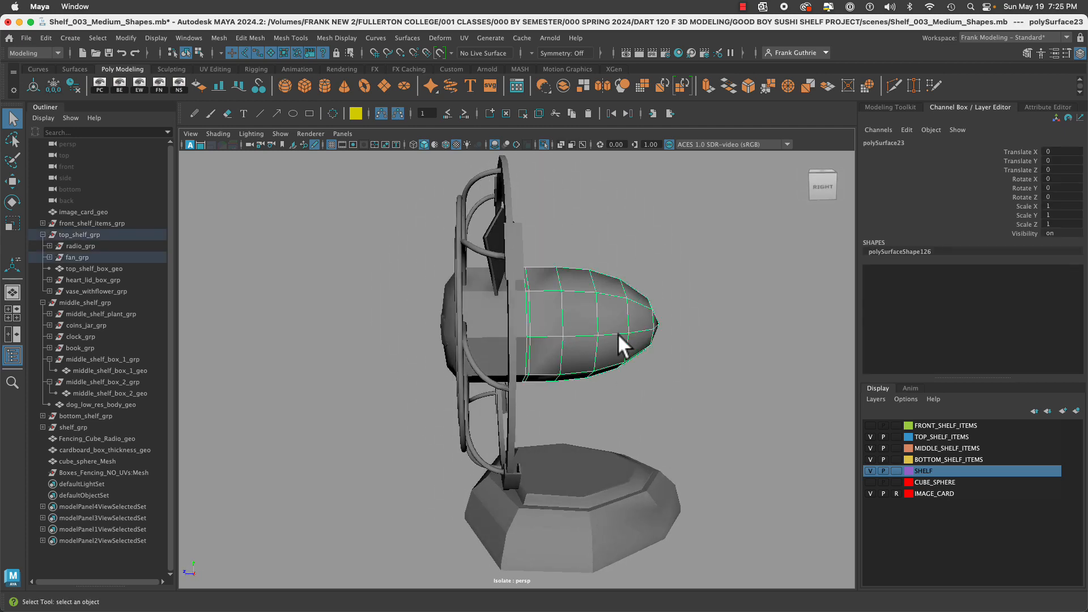
pyautogui.keyDown('alt'); pyautogui.moveTo(618, 334); pyautogui.dragTo(490, 315); pyautogui.keyUp('alt')
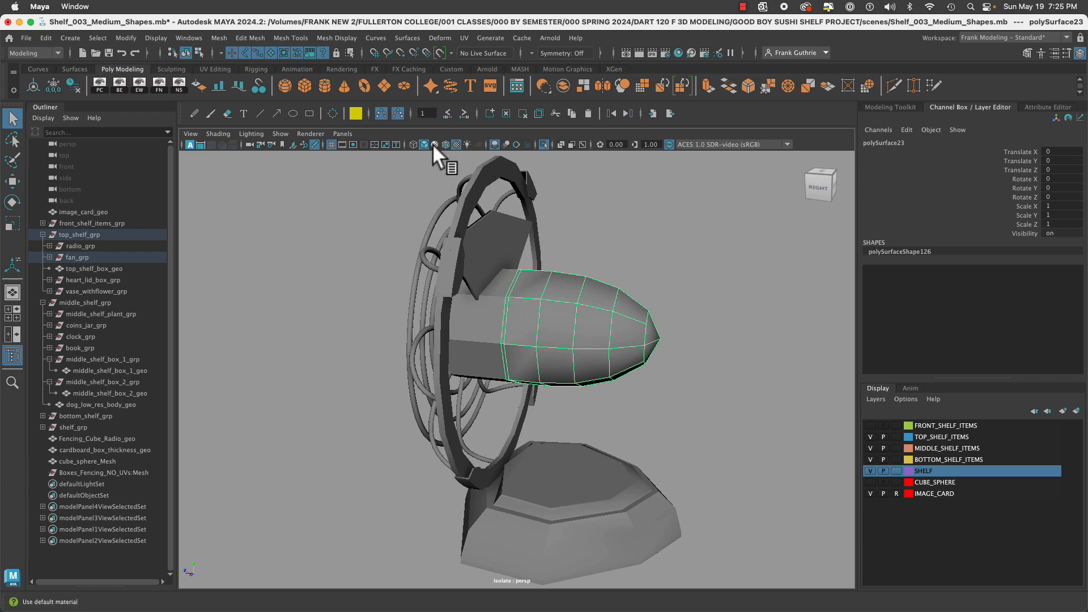
pyautogui.keyDown('alt'); pyautogui.moveTo(529, 207); pyautogui.dragTo(393, 213); pyautogui.keyUp('alt')
# Delete the upper-left, lower-left and lower-right clips on the fan's rim, keeping only the right-hand clip.
pyautogui.click(429, 197)
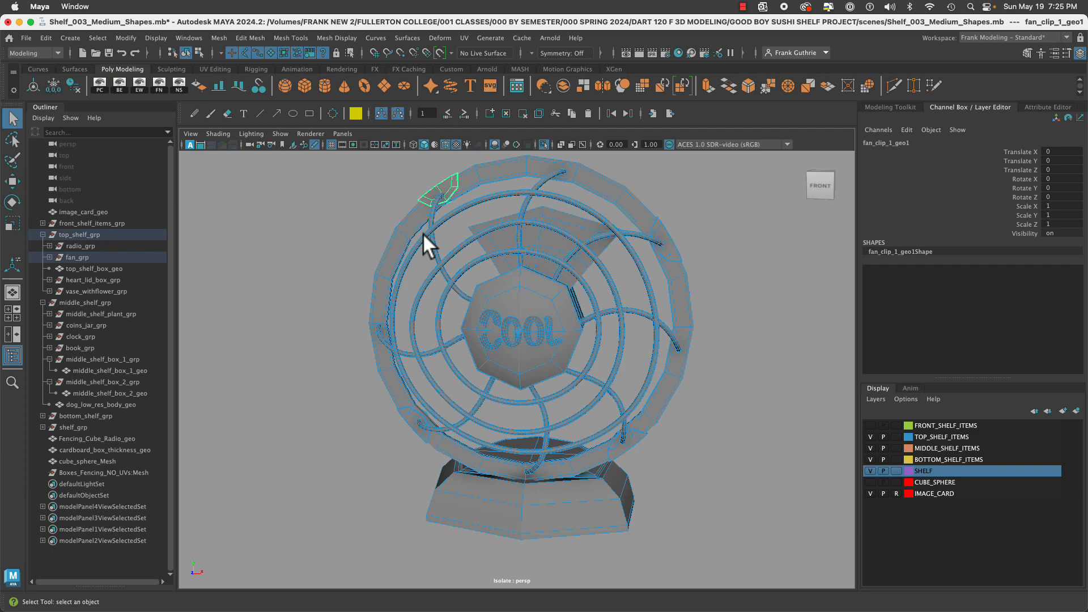
pyautogui.keyDown('shift'); pyautogui.click(412, 423); pyautogui.keyUp('shift')
pyautogui.keyDown('shift'); pyautogui.click(631, 438); pyautogui.keyUp('shift')
pyautogui.keyDown('alt'); pyautogui.moveTo(632, 437); pyautogui.dragTo(657, 294); pyautogui.keyUp('alt')
pyautogui.click(656, 293)
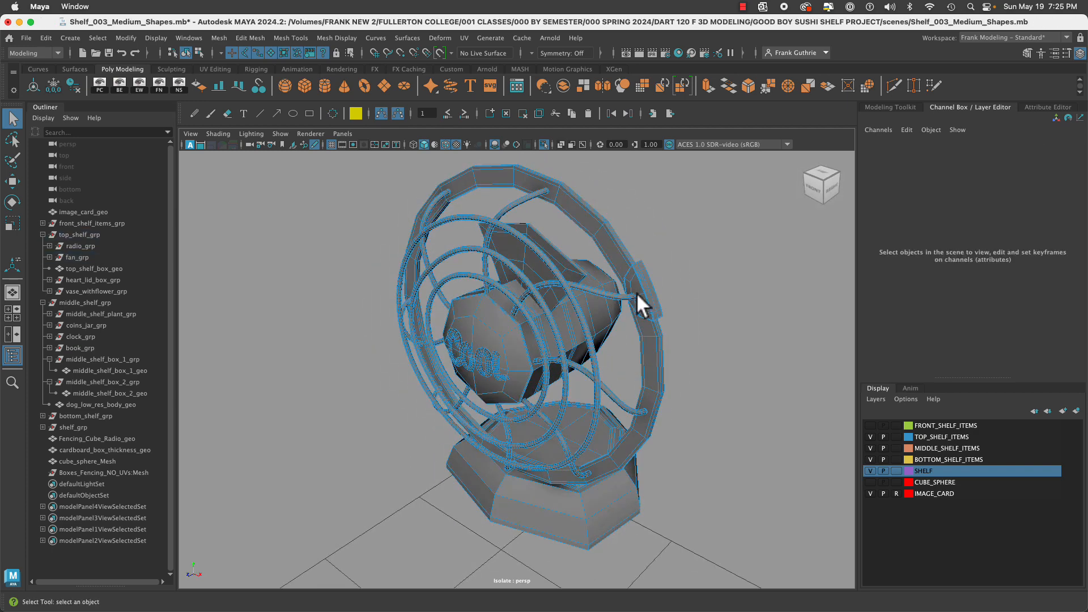
# Delete seven of the eight curved spokes on the fan's front grill, keeping only the top spoke.
pyautogui.click(646, 298)
pyautogui.moveTo(713, 245)
pyautogui.keyDown('alt'); pyautogui.mouseDown()
pyautogui.moveTo(626, 333)
pyautogui.moveTo(695, 246)
pyautogui.mouseUp(); pyautogui.keyUp('alt')
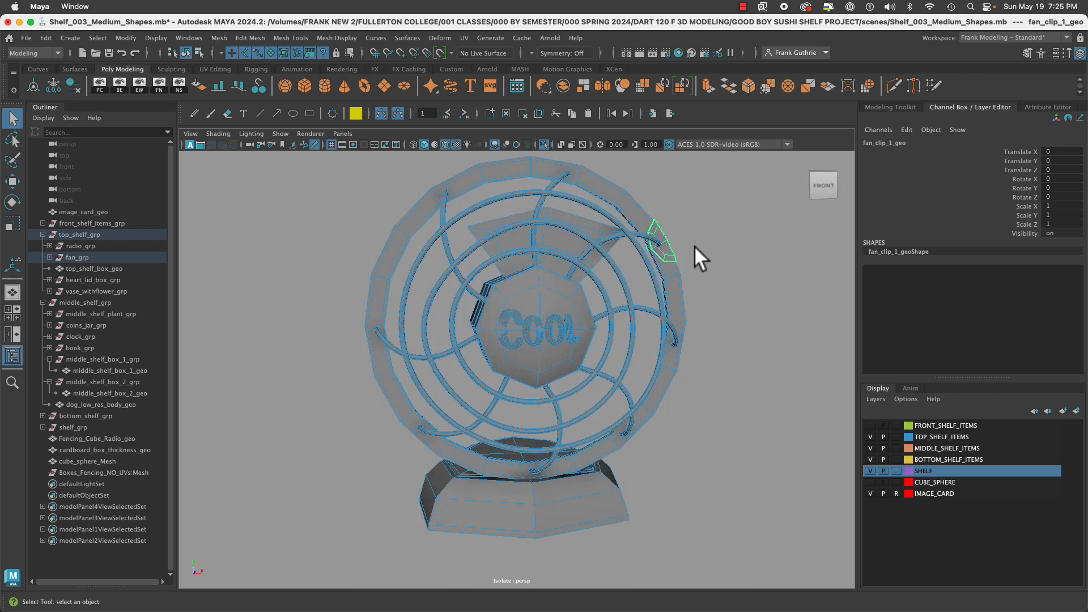
pyautogui.click(741, 201)
pyautogui.keyDown('alt'); pyautogui.moveTo(514, 217); pyautogui.dragTo(553, 240); pyautogui.keyUp('alt')
pyautogui.click(542, 183)
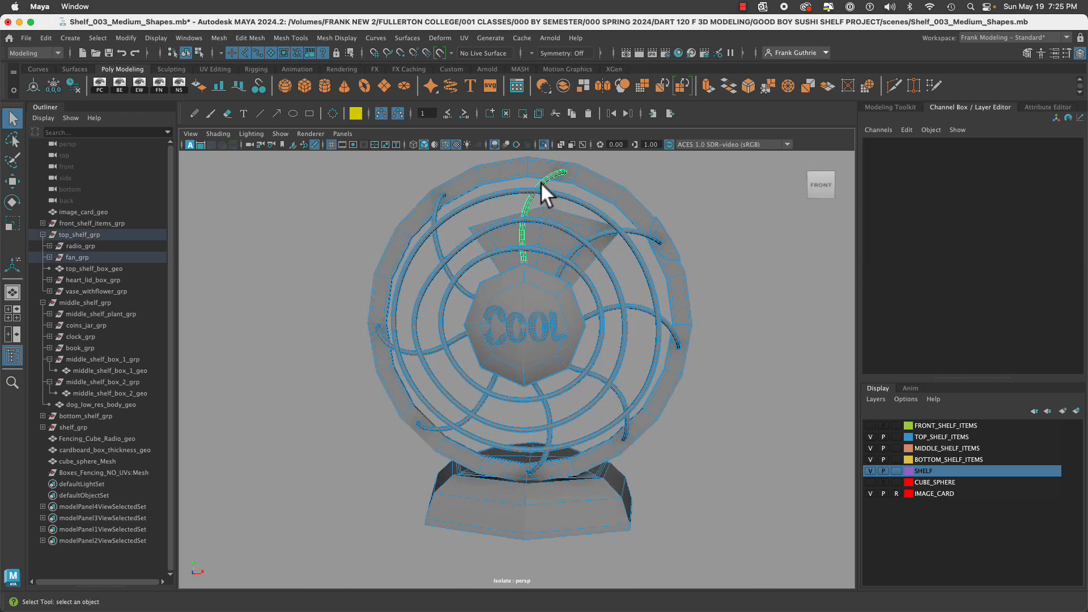
pyautogui.keyDown('shift'); pyautogui.click(435, 205); pyautogui.keyUp('shift')
pyautogui.keyDown('shift'); pyautogui.click(441, 351); pyautogui.keyUp('shift')
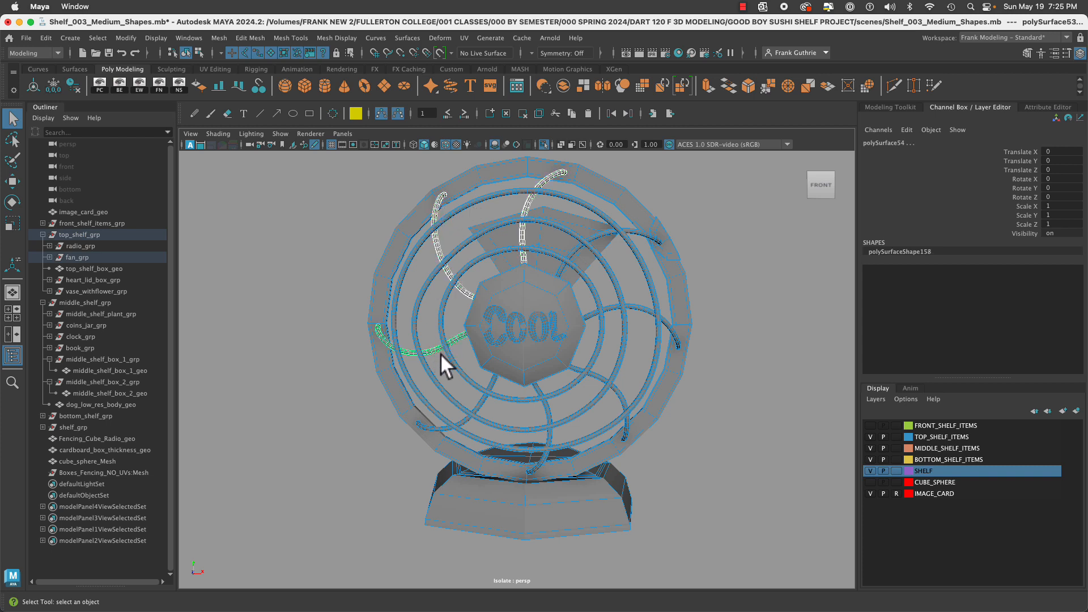
pyautogui.keyDown('shift'); pyautogui.click(482, 394); pyautogui.keyUp('shift')
pyautogui.keyDown('shift'); pyautogui.click(546, 416); pyautogui.keyUp('shift')
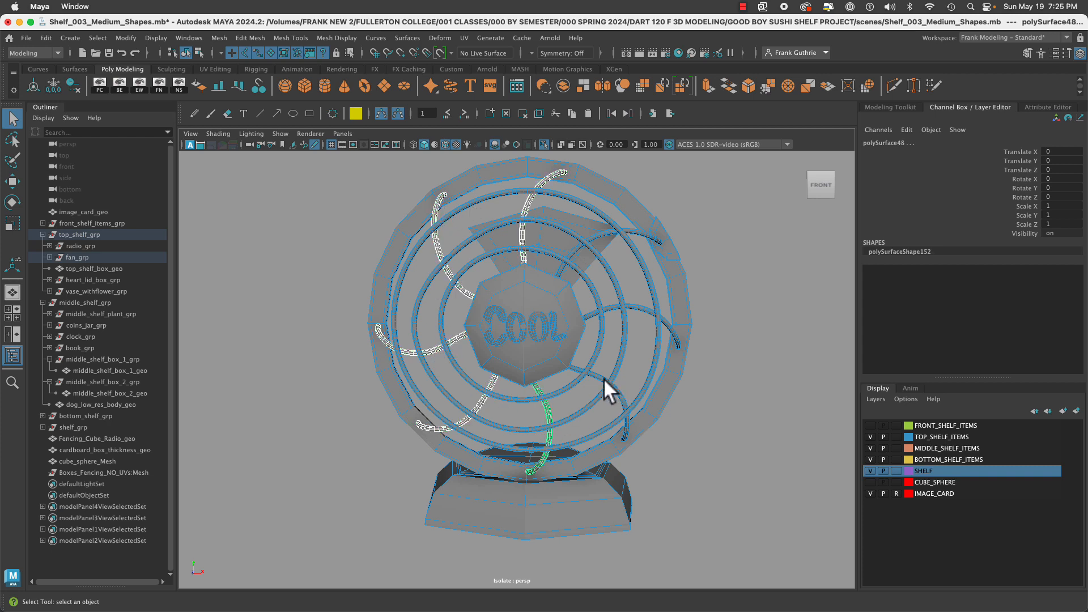
pyautogui.keyDown('shift'); pyautogui.click(604, 378); pyautogui.keyUp('shift')
pyautogui.keyDown('shift'); pyautogui.click(606, 310); pyautogui.keyUp('shift')
pyautogui.keyDown('shift'); pyautogui.click(572, 252); pyautogui.keyUp('shift')
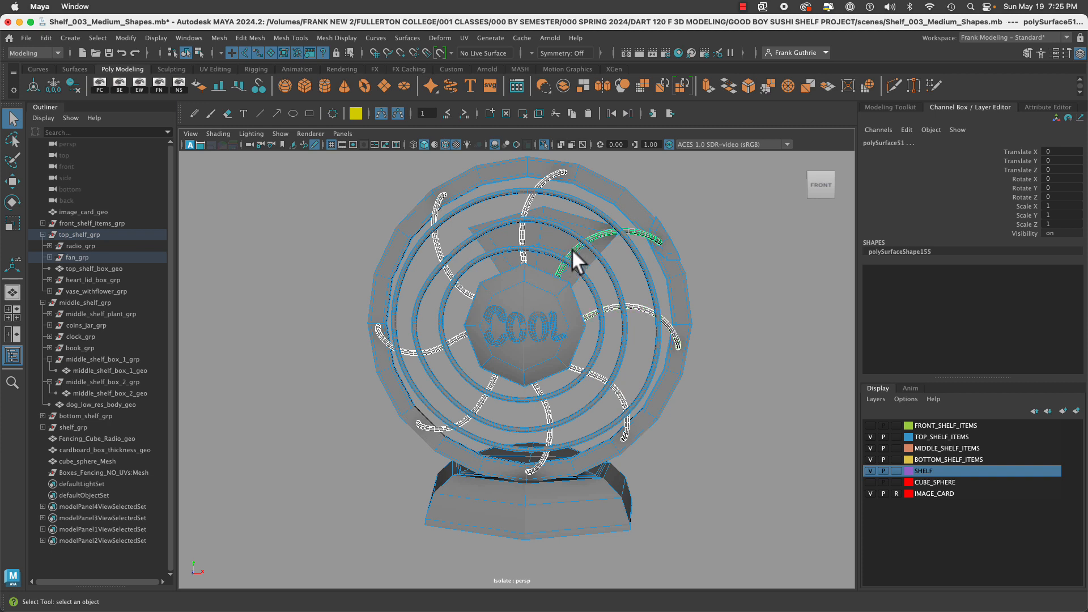
pyautogui.keyDown('ctrl'); pyautogui.click(541, 183); pyautogui.keyUp('ctrl')
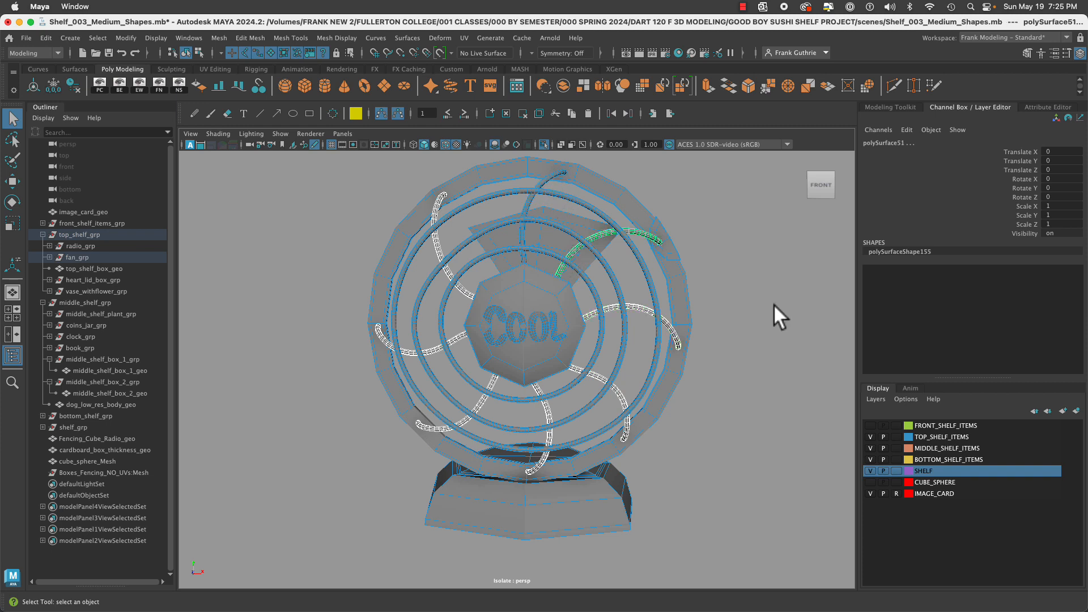
pyautogui.press('Delete')
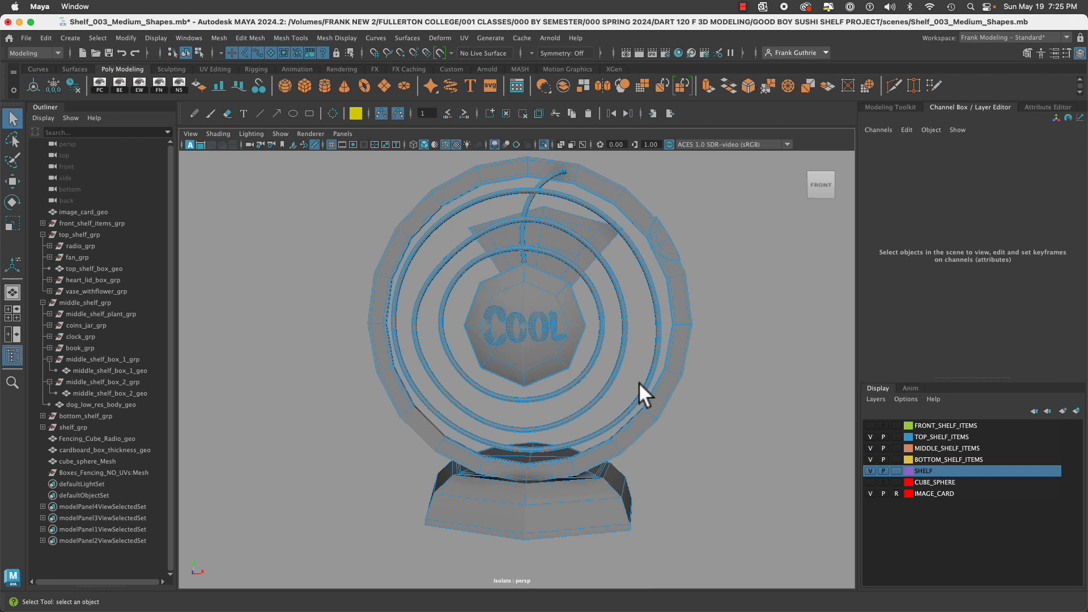
# Select everything in the isolated view to examine the remaining fan parts, and clear the selection.
pyautogui.keyDown('alt'); pyautogui.moveTo(624, 308); pyautogui.dragTo(519, 212); pyautogui.keyUp('alt')
pyautogui.moveTo(362, 245); pyautogui.dragTo(358, 277, button='right')
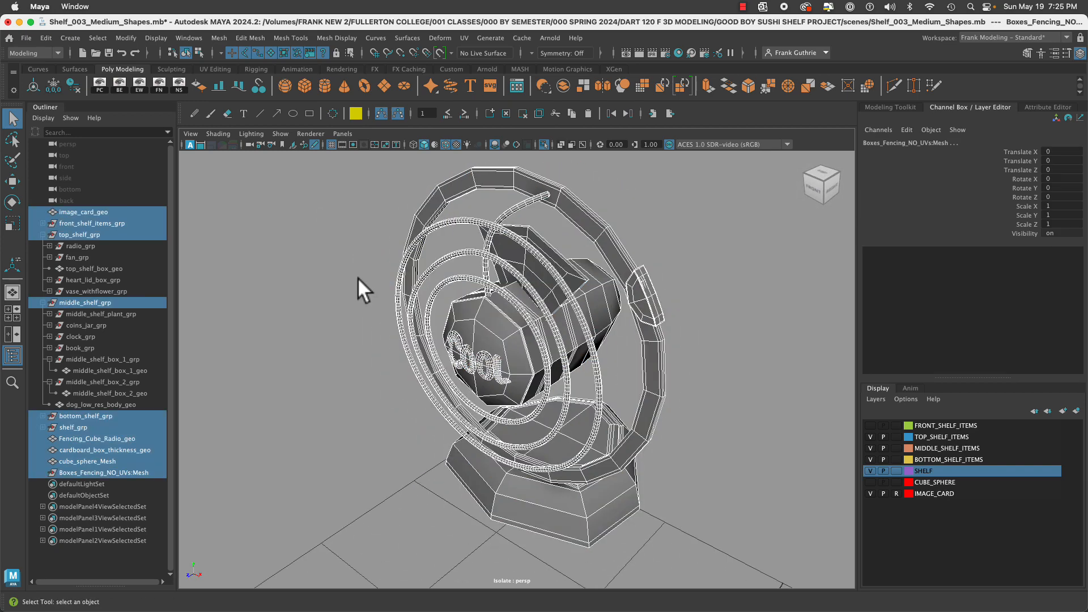
pyautogui.click(351, 332)
# Check the underside of the fan's base, select the base and switch to the UV Editing workspace.
pyautogui.keyDown('alt'); pyautogui.moveTo(420, 351); pyautogui.dragTo(627, 368); pyautogui.keyUp('alt')
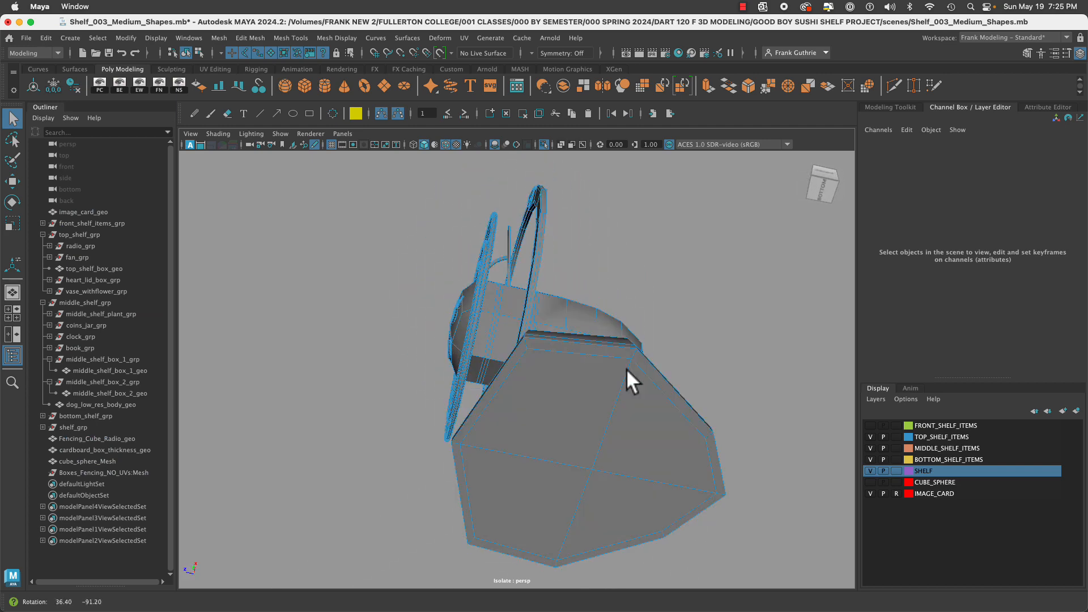
pyautogui.click(585, 407)
pyautogui.press('alt')
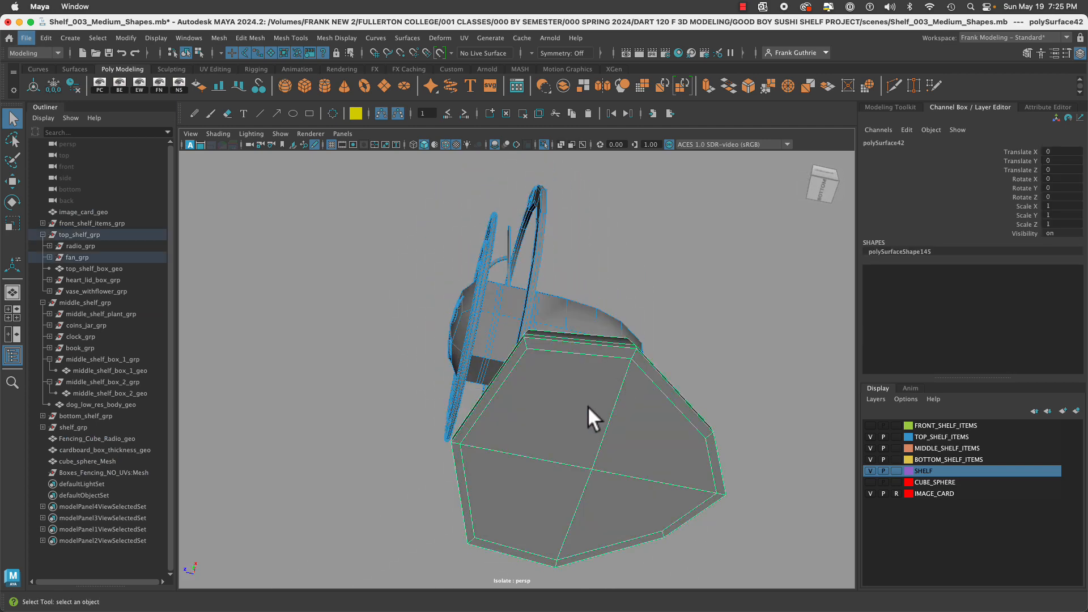
pyautogui.keyDown('alt'); pyautogui.moveTo(587, 405); pyautogui.dragTo(612, 481); pyautogui.keyUp('alt')
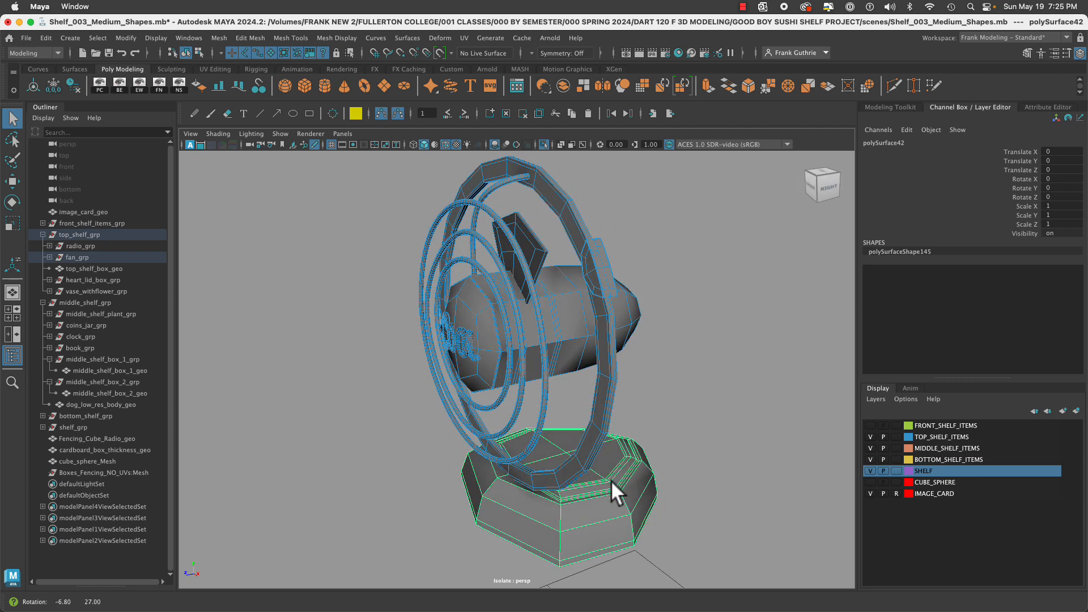
pyautogui.keyDown('alt'); pyautogui.moveTo(611, 480); pyautogui.dragTo(575, 378, button='middle'); pyautogui.keyUp('alt')
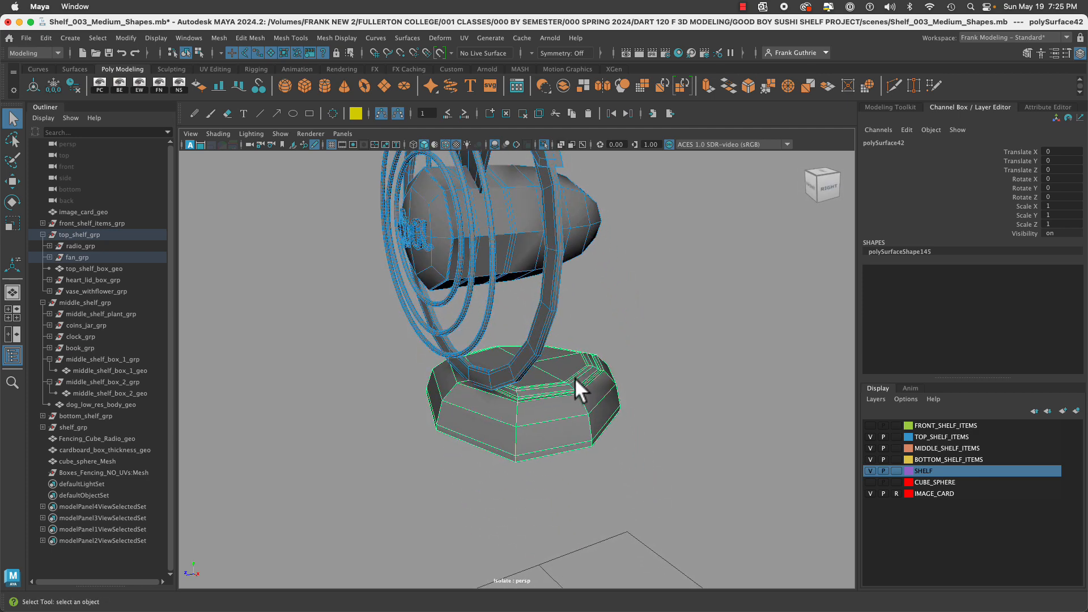
pyautogui.click(973, 38)
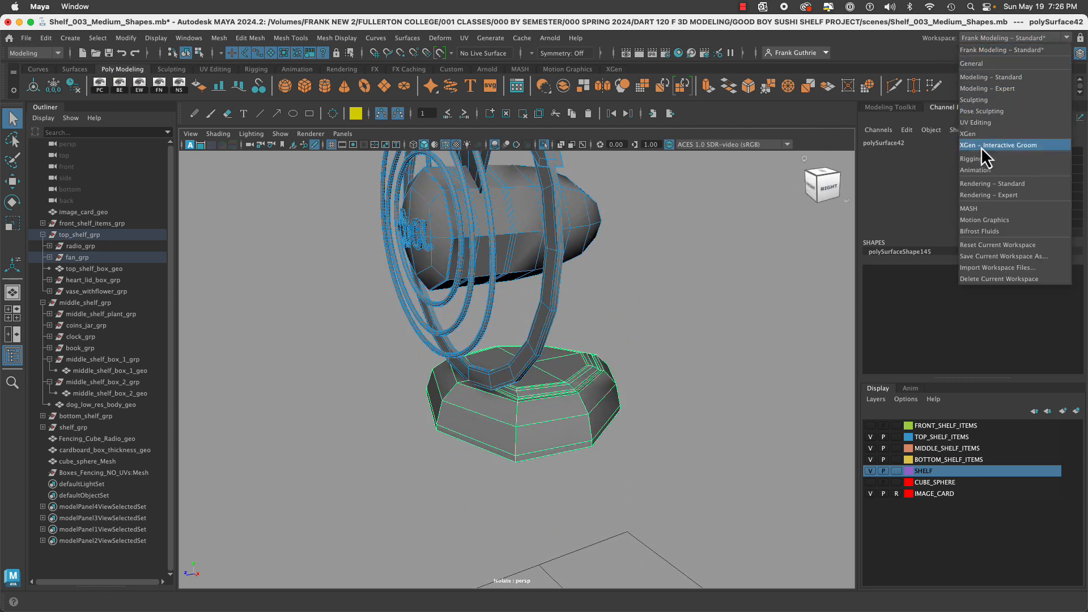
pyautogui.click(981, 125)
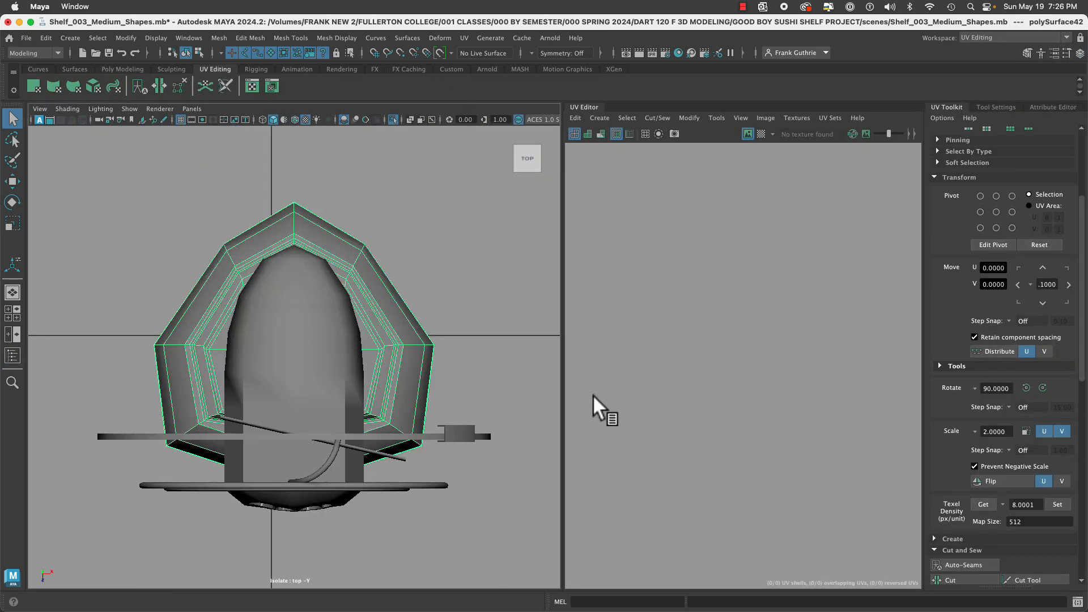
# Delete the existing UVs from all the fan parts.
pyautogui.moveTo(67, 185); pyautogui.dragTo(545, 570)
pyautogui.click(577, 119)
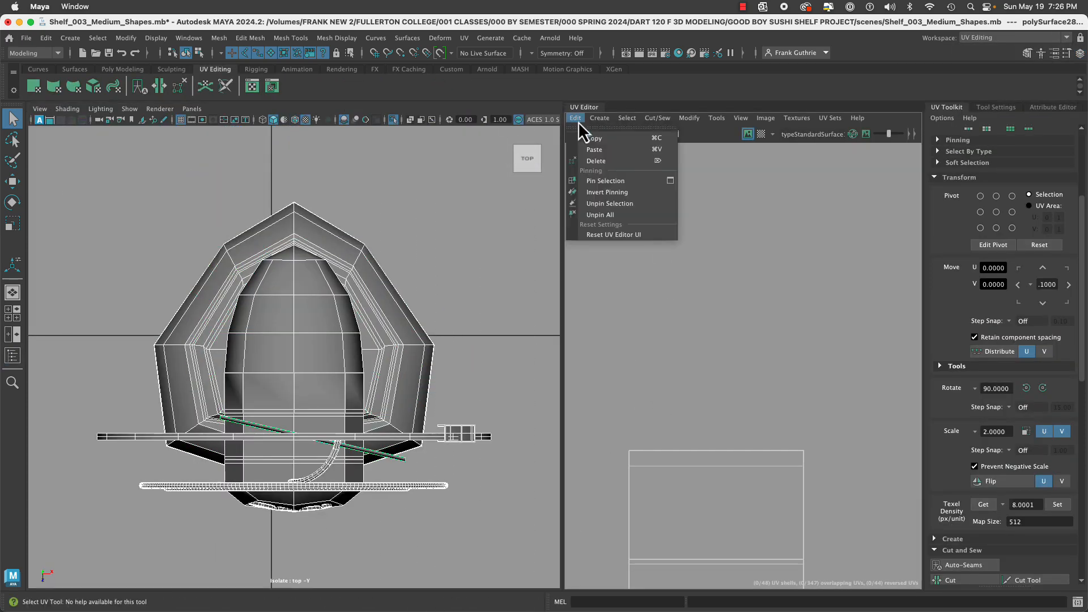
pyautogui.click(605, 160)
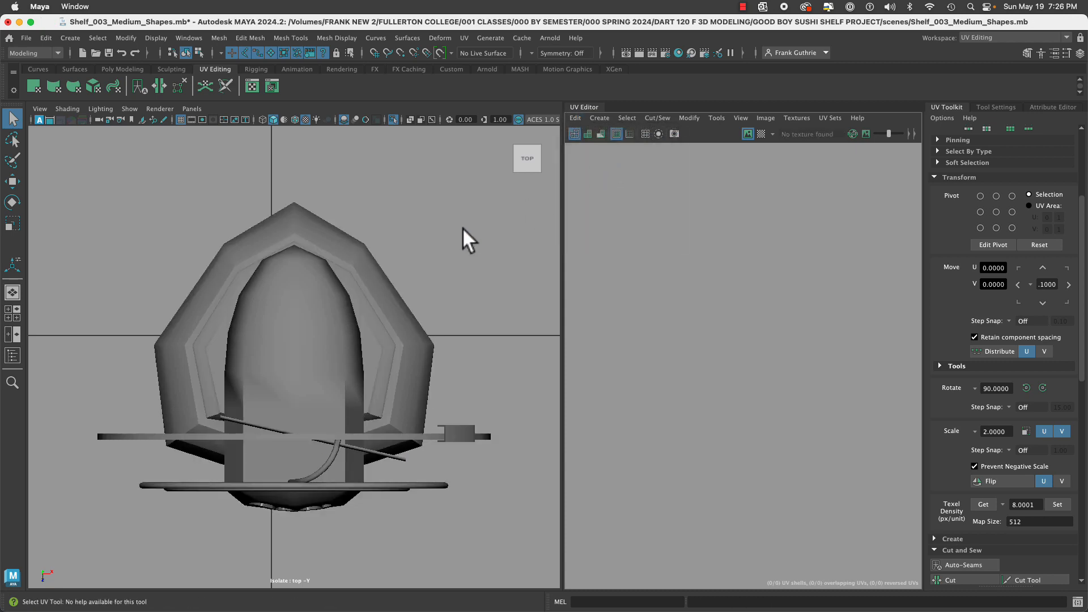
# Reselect all the fan parts and check the textured view and UV Editor for leftover UVs.
pyautogui.click(429, 347)
pyautogui.moveTo(114, 182); pyautogui.dragTo(511, 548)
pyautogui.moveTo(512, 547); pyautogui.dragTo(112, 177)
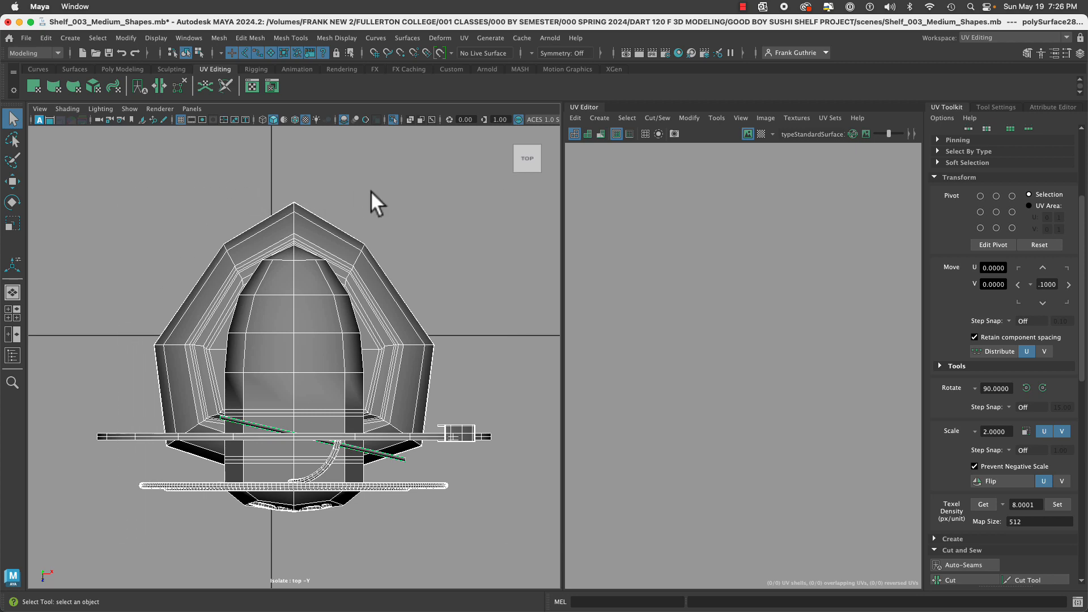
pyautogui.moveTo(409, 187); pyautogui.dragTo(506, 525, button='right')
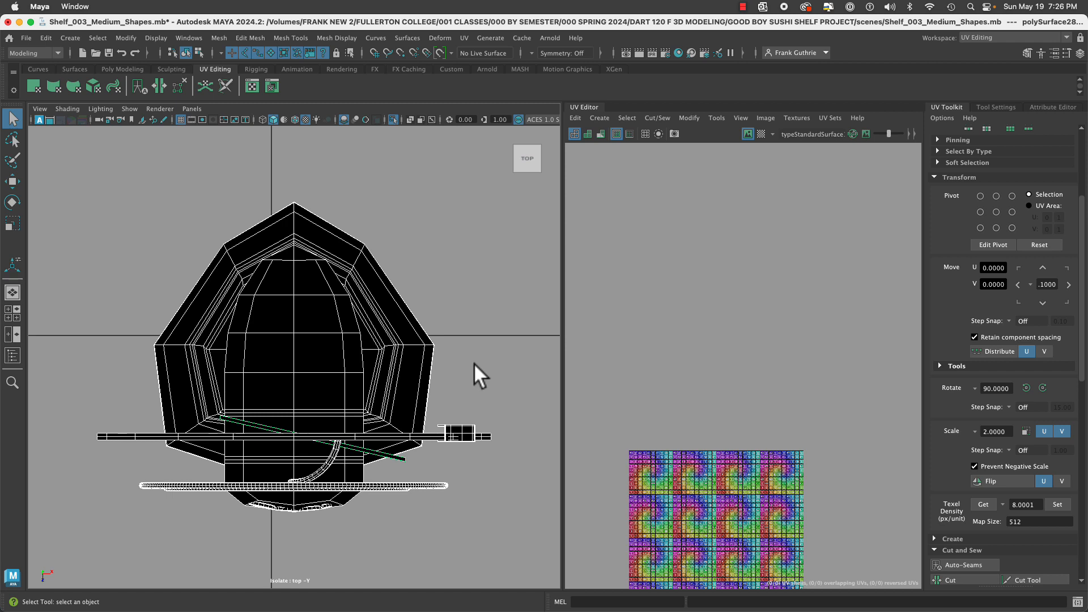
pyautogui.moveTo(425, 250); pyautogui.dragTo(509, 504, button='right')
# With only the fan's base selected, turn on the UV Editor grid and frame the 0 to 1 UV space.
pyautogui.moveTo(373, 292); pyautogui.dragTo(344, 349)
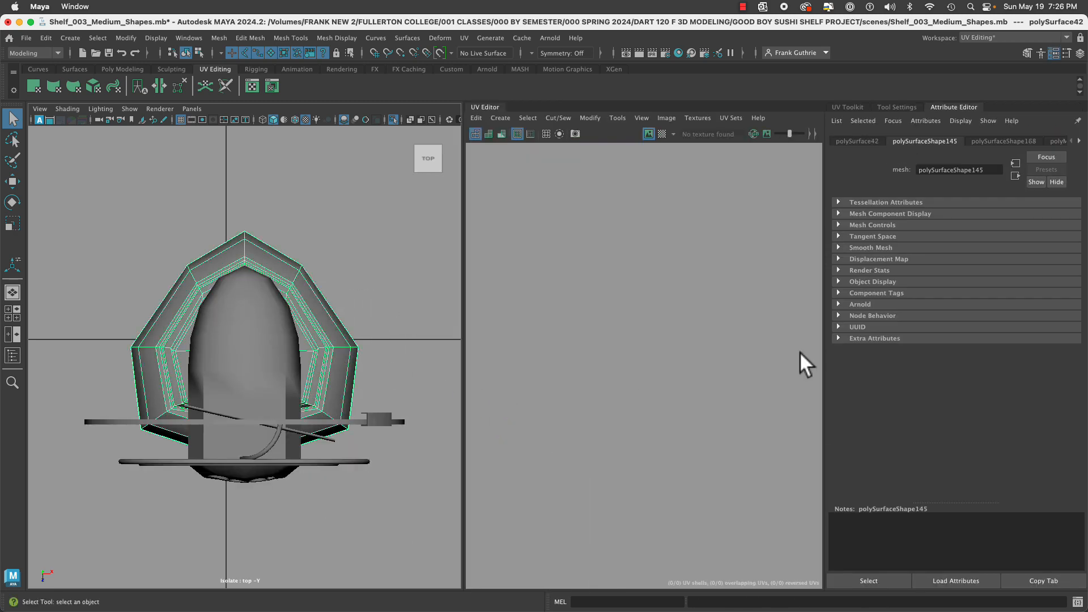
pyautogui.click(854, 107)
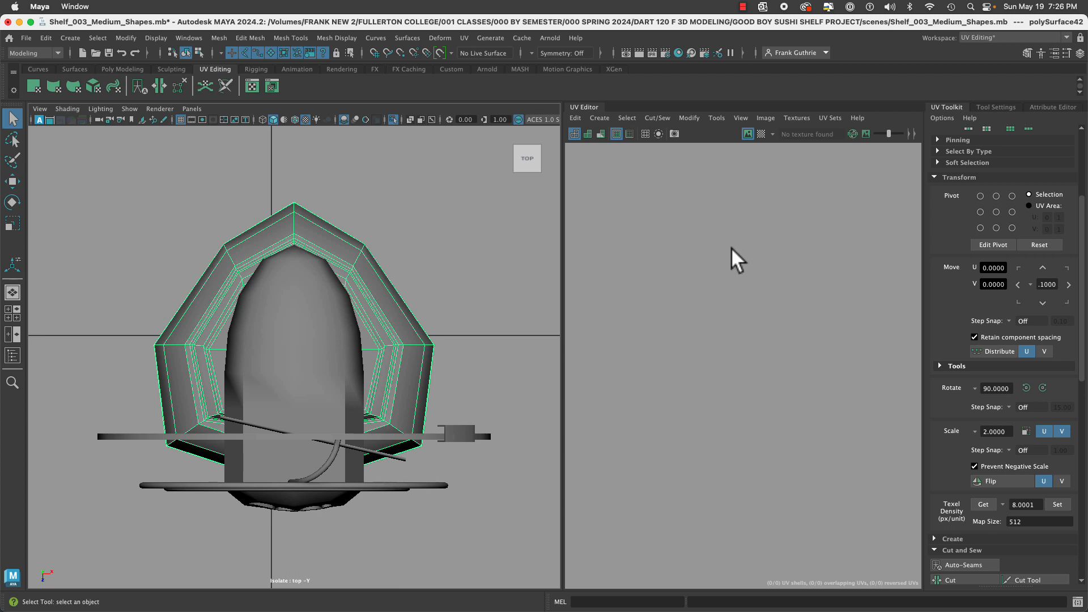
pyautogui.click(645, 133)
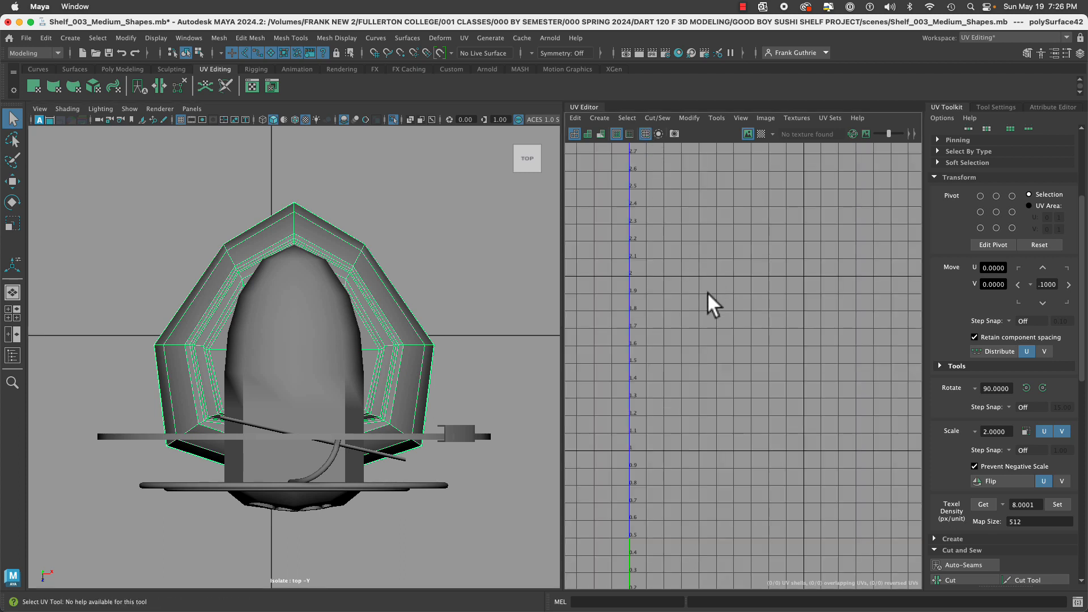
pyautogui.scroll(-1, 696, 298)
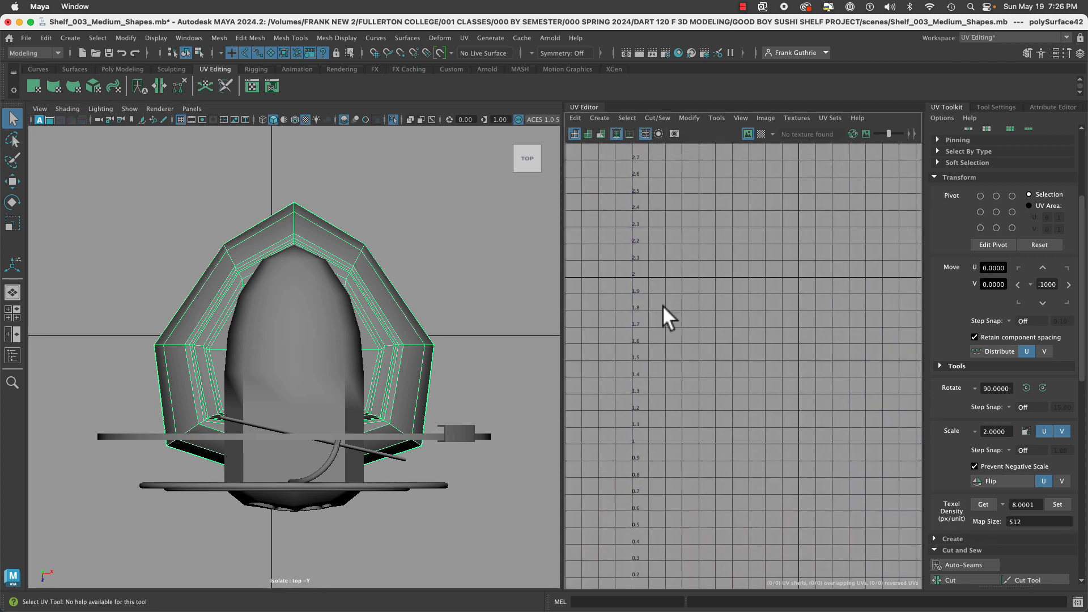
pyautogui.keyDown('alt'); pyautogui.moveTo(662, 305); pyautogui.dragTo(492, 314, button='right'); pyautogui.keyUp('alt')
pyautogui.keyDown('alt'); pyautogui.moveTo(792, 361); pyautogui.dragTo(788, 272, button='middle'); pyautogui.keyUp('alt')
pyautogui.keyDown('alt'); pyautogui.moveTo(708, 314); pyautogui.dragTo(932, 357, button='right'); pyautogui.keyUp('alt')
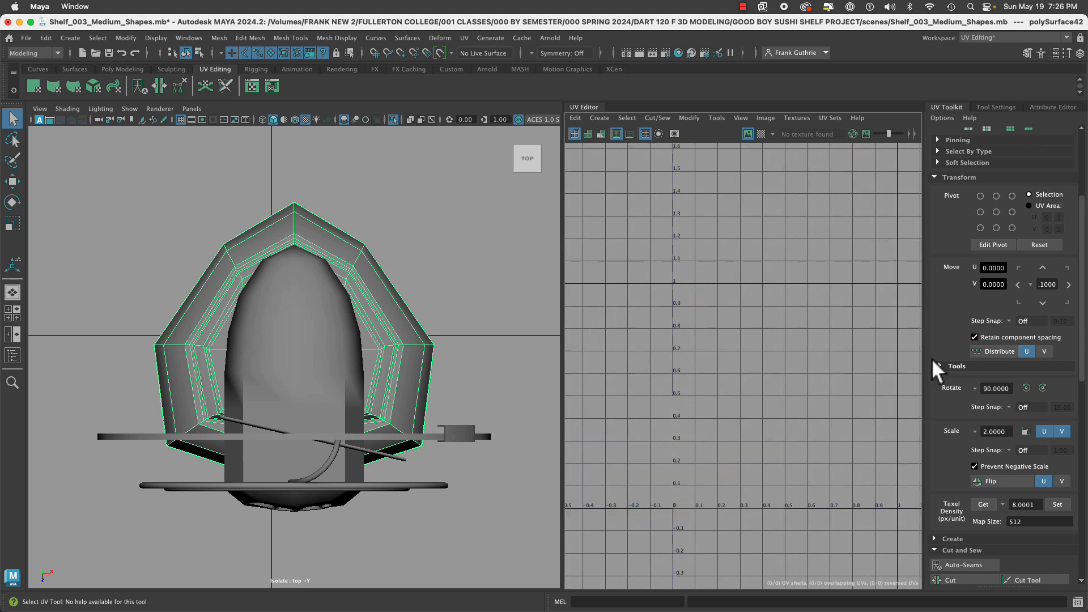
pyautogui.keyDown('alt'); pyautogui.moveTo(861, 350); pyautogui.dragTo(809, 295, button='middle'); pyautogui.keyUp('alt')
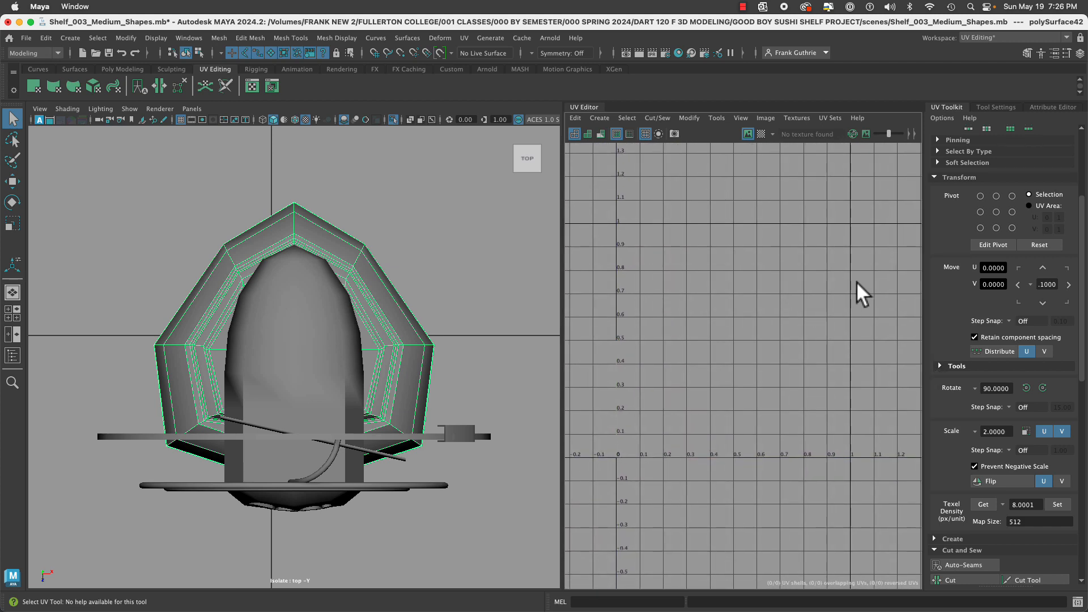
# Collapse the UV Toolkit sections from Transform through Arrange and Layout.
pyautogui.click(935, 178)
pyautogui.click(934, 200)
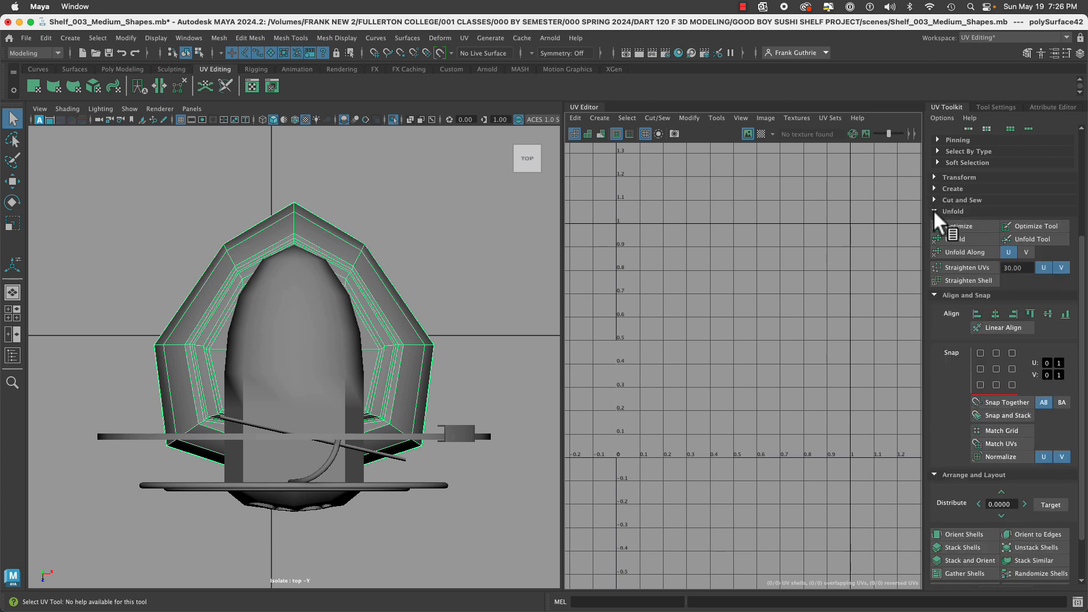
pyautogui.click(934, 211)
pyautogui.click(933, 223)
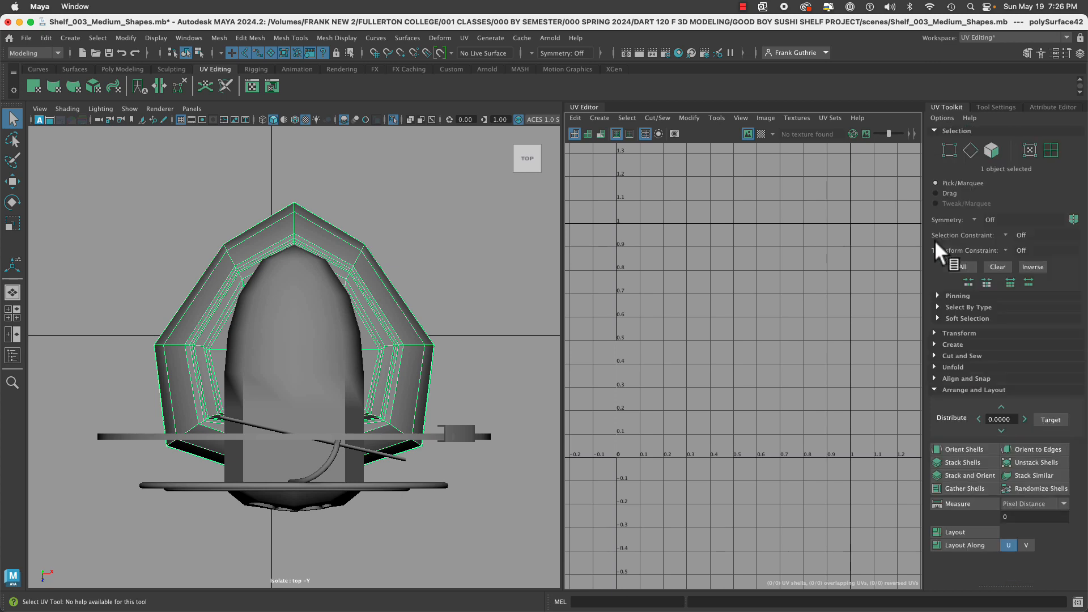
pyautogui.click(934, 390)
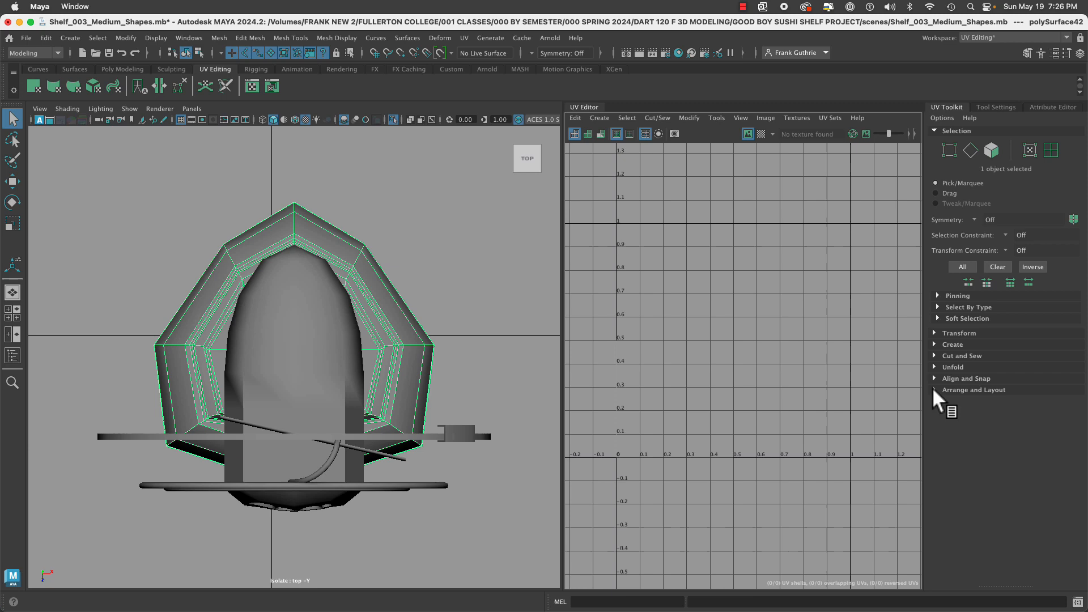
# Create automatic UVs for the fan's base, return to object mode and show the model in perspective.
pyautogui.click(931, 343)
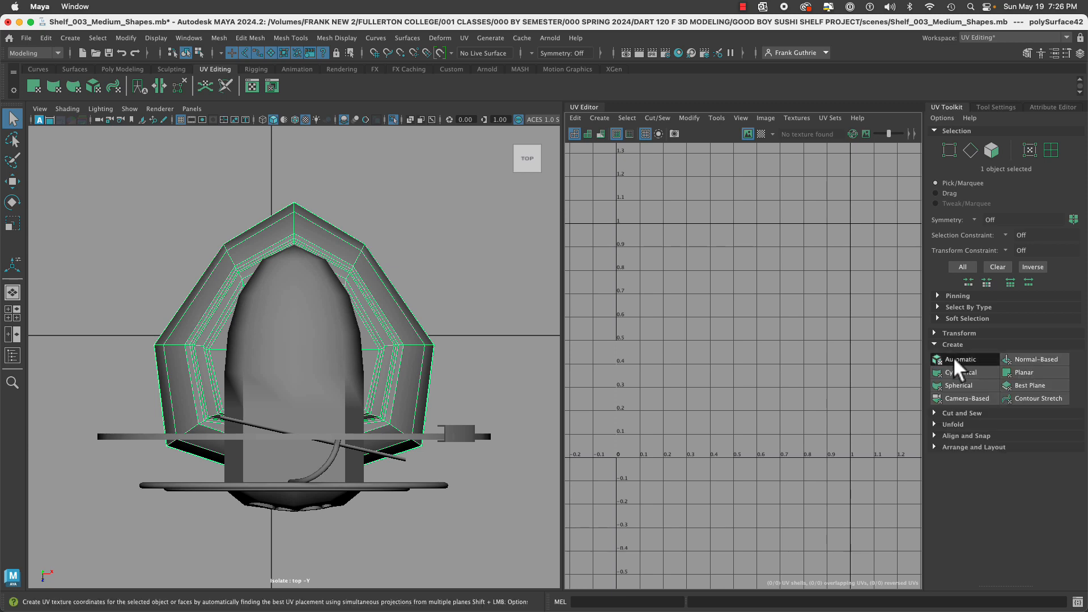
pyautogui.click(953, 356)
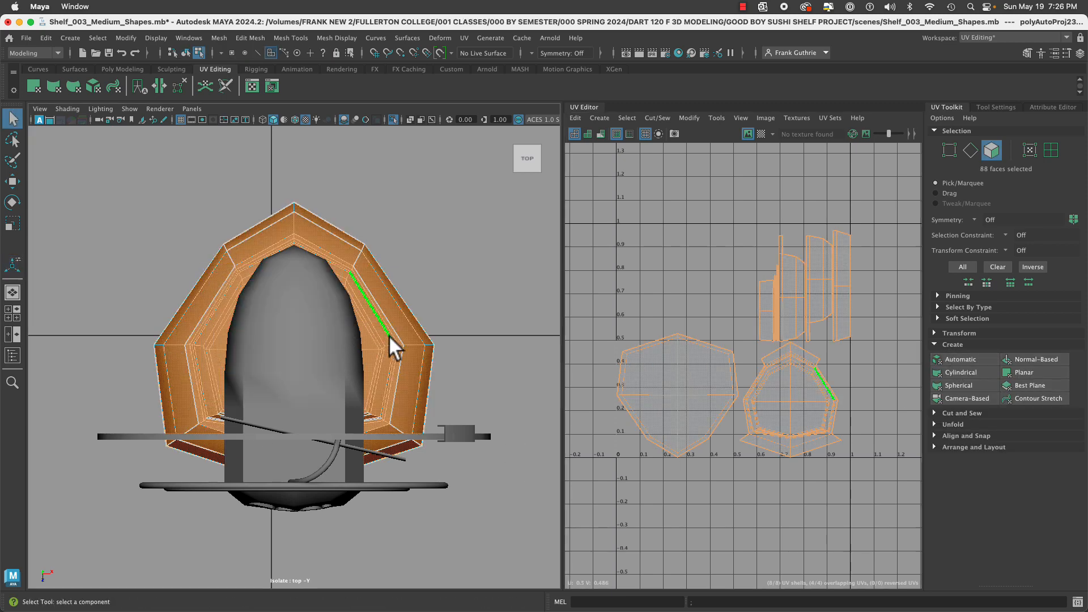
pyautogui.moveTo(388, 335); pyautogui.dragTo(473, 274, button='right')
pyautogui.press('space')
pyautogui.moveTo(404, 330); pyautogui.dragTo(404, 289)
pyautogui.scroll(3, 470, 345)
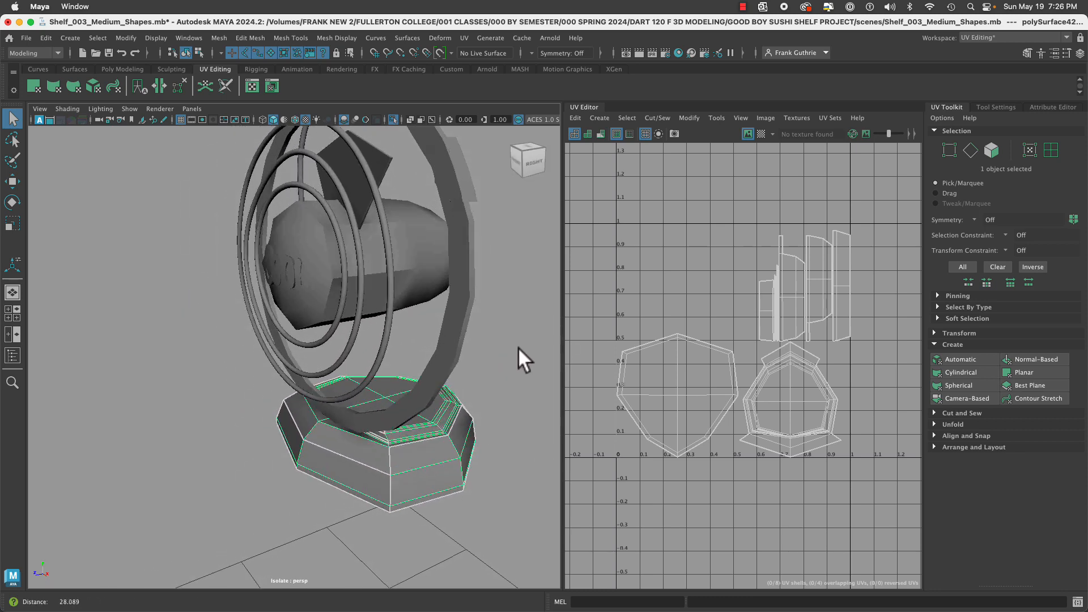
# Create automatic UVs for the fan's large outer ring, return to object mode and clear the selection.
pyautogui.click(459, 334)
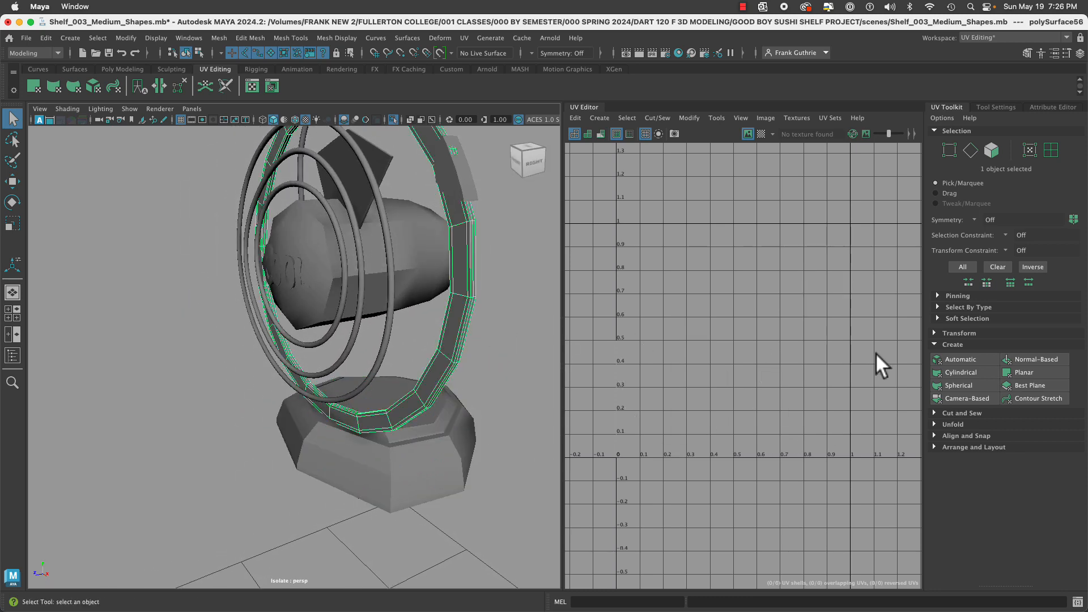
pyautogui.click(962, 362)
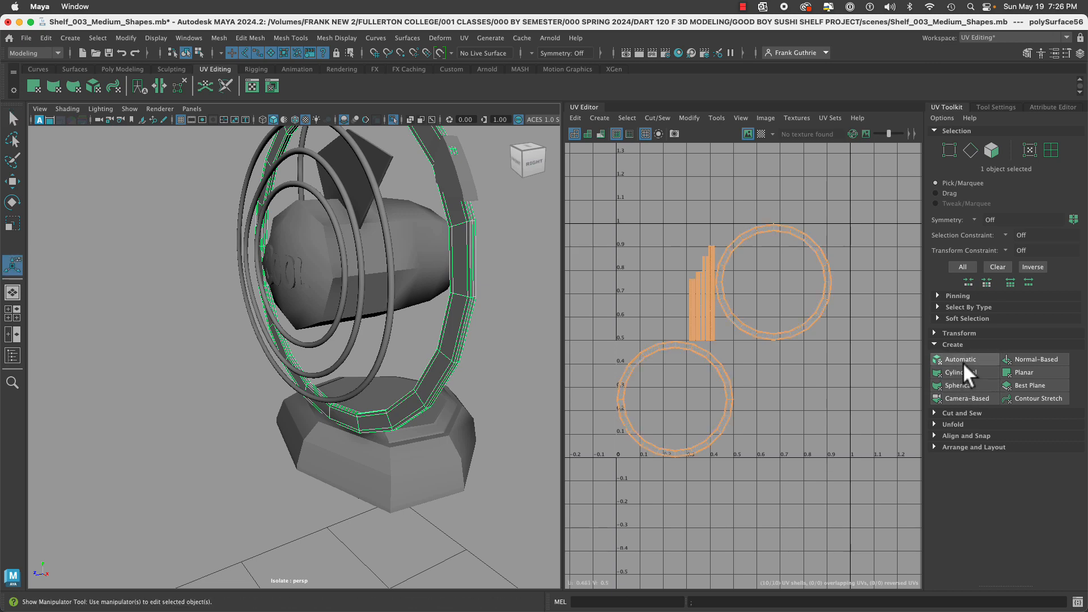
pyautogui.press('q')
pyautogui.moveTo(465, 297); pyautogui.dragTo(532, 261, button='right')
pyautogui.click(504, 299)
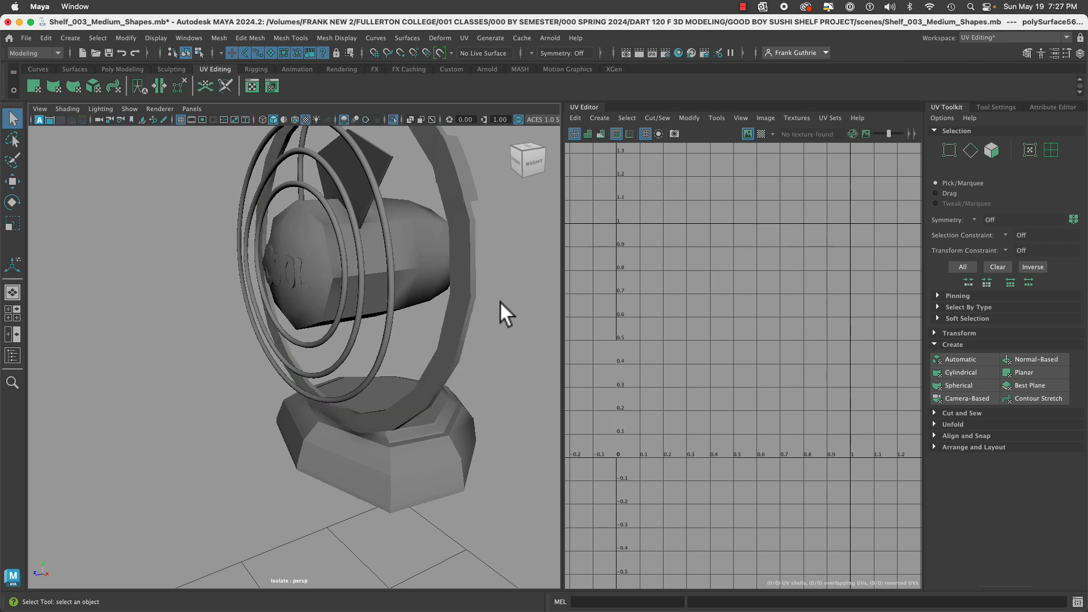
# Create automatic UVs for the fan's rear motor housing.
pyautogui.click(399, 287)
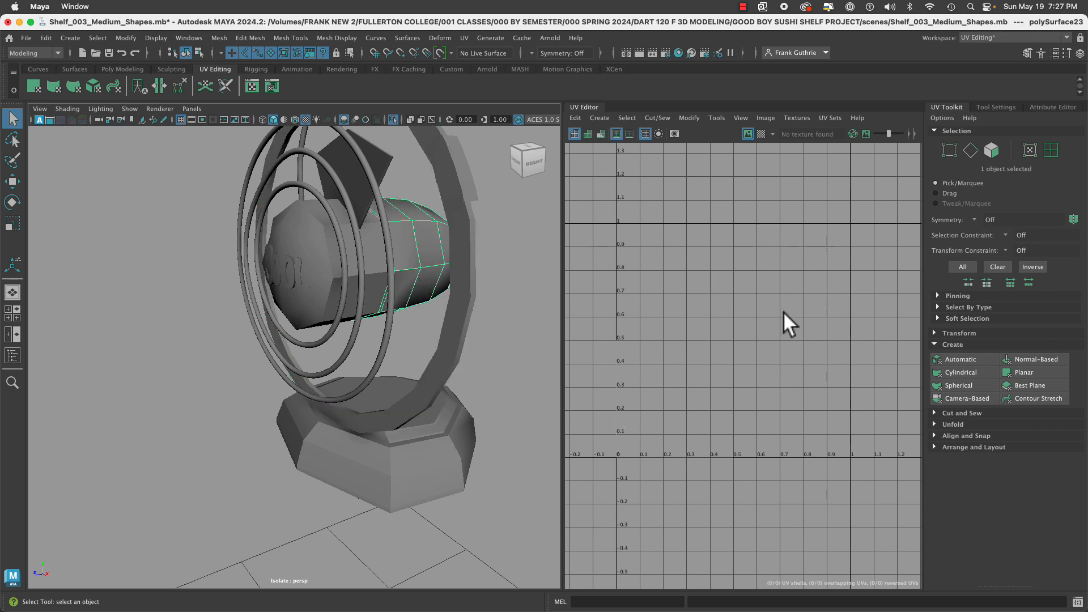
pyautogui.click(952, 360)
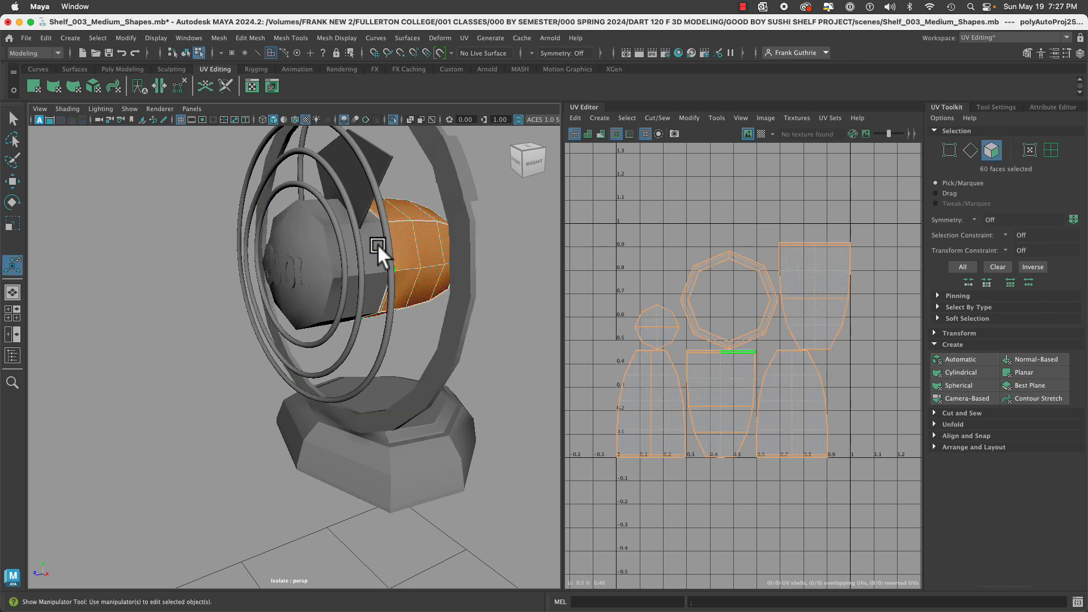
# Create automatic UVs for the motor housing's middle band and return to object mode.
pyautogui.moveTo(412, 258); pyautogui.dragTo(436, 242, button='right')
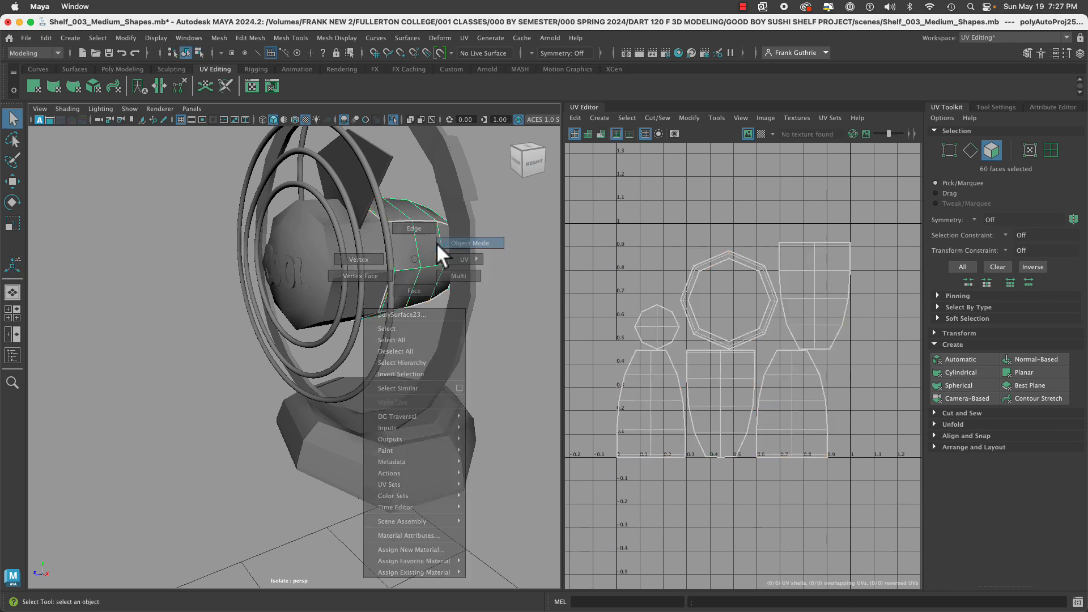
pyautogui.click(383, 254)
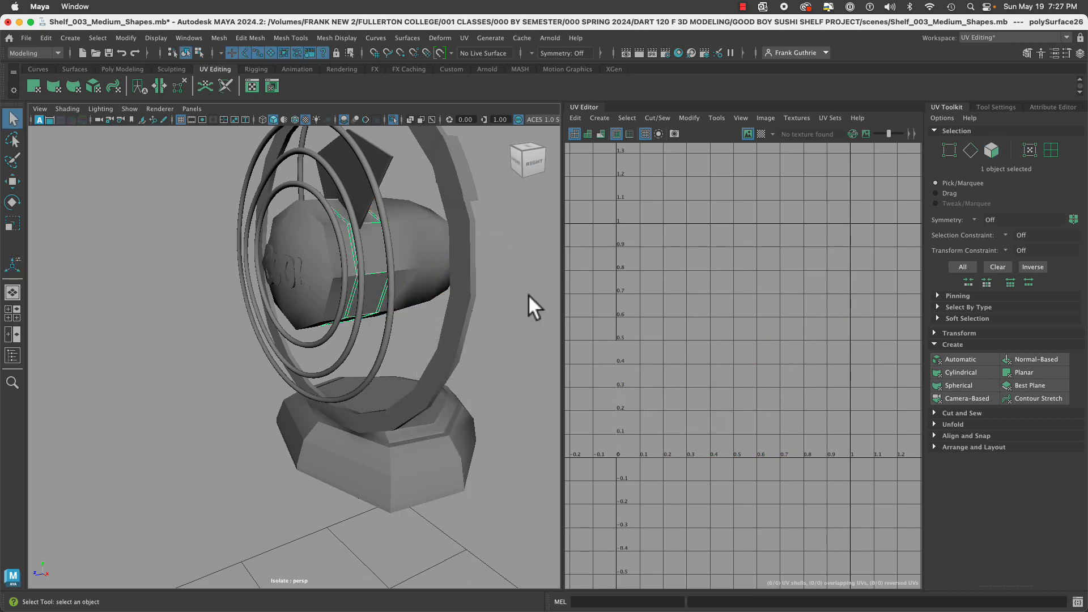
pyautogui.click(957, 361)
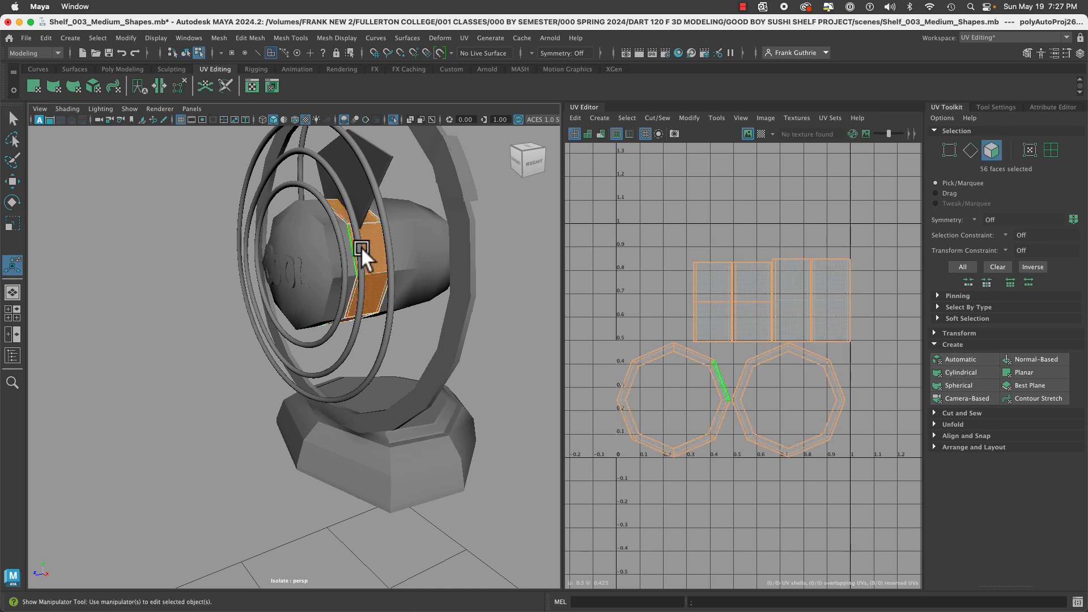
pyautogui.press('q')
pyautogui.press('F8')
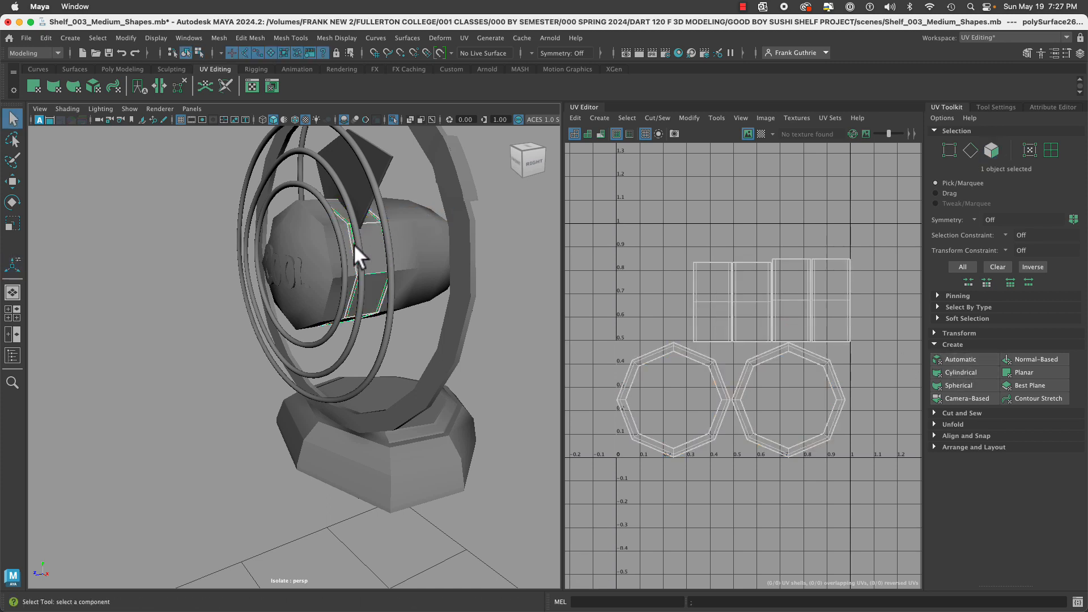
# Create automatic UVs for the motor housing's front cap, return to object mode and clear the selection.
pyautogui.click(322, 253)
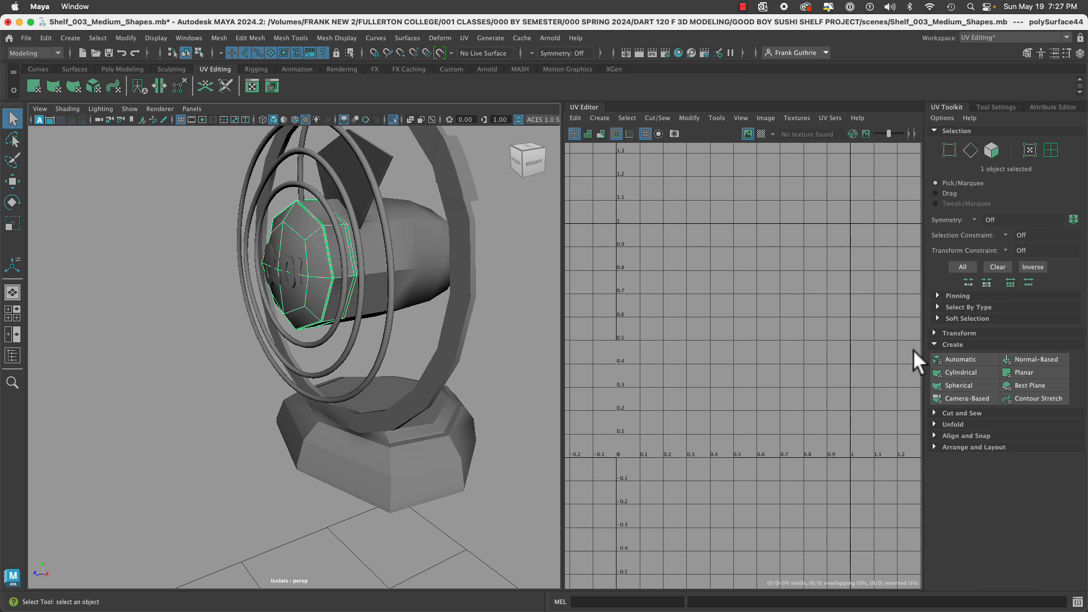
pyautogui.click(971, 363)
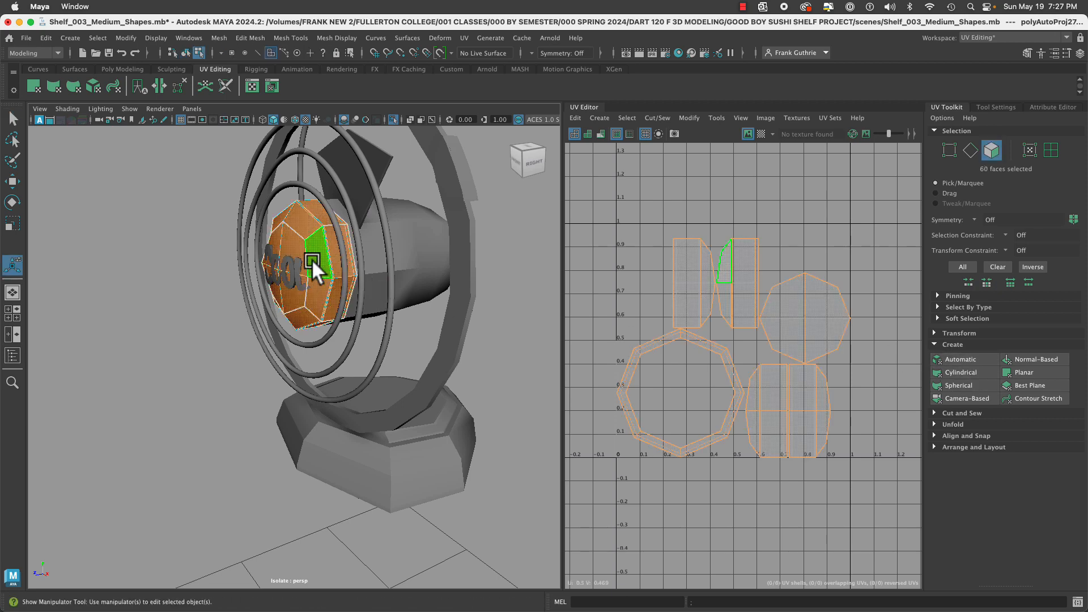
pyautogui.moveTo(312, 259); pyautogui.dragTo(356, 237, button='right')
pyautogui.press('q')
pyautogui.click(502, 284)
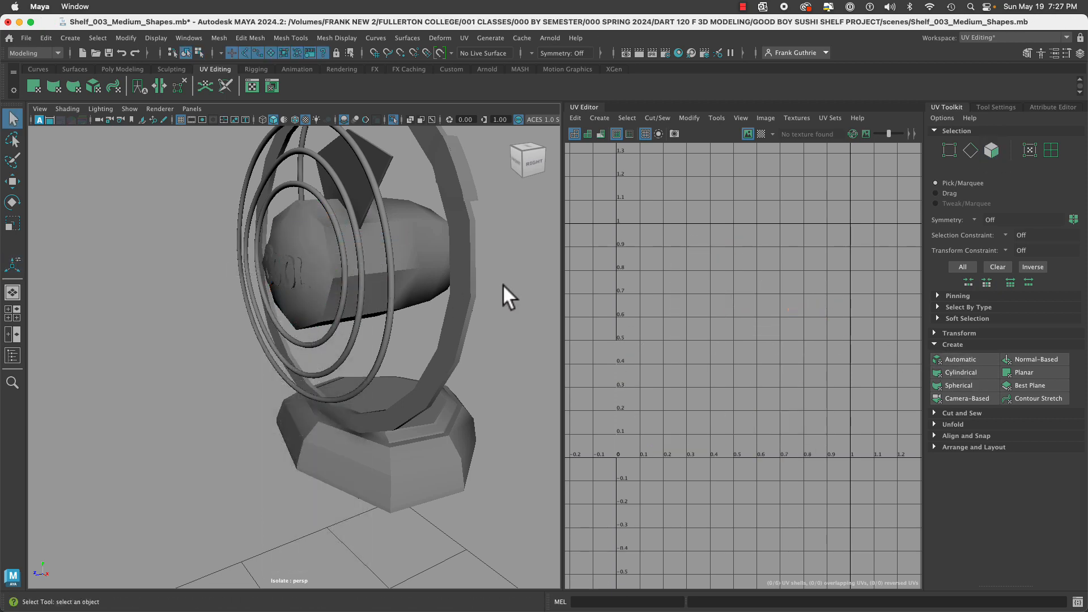
# Check the UVs of the three motor housing parts together and those of the base.
pyautogui.keyDown('alt'); pyautogui.moveTo(502, 284); pyautogui.dragTo(364, 264); pyautogui.keyUp('alt')
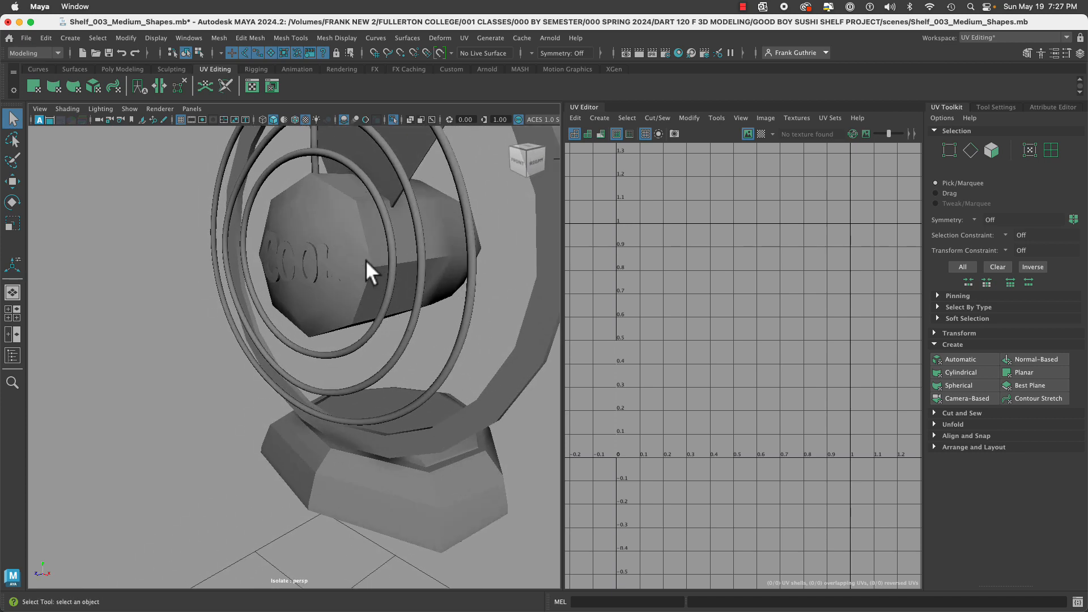
pyautogui.click(367, 259)
pyautogui.keyDown('shift'); pyautogui.click(419, 239); pyautogui.keyUp('shift')
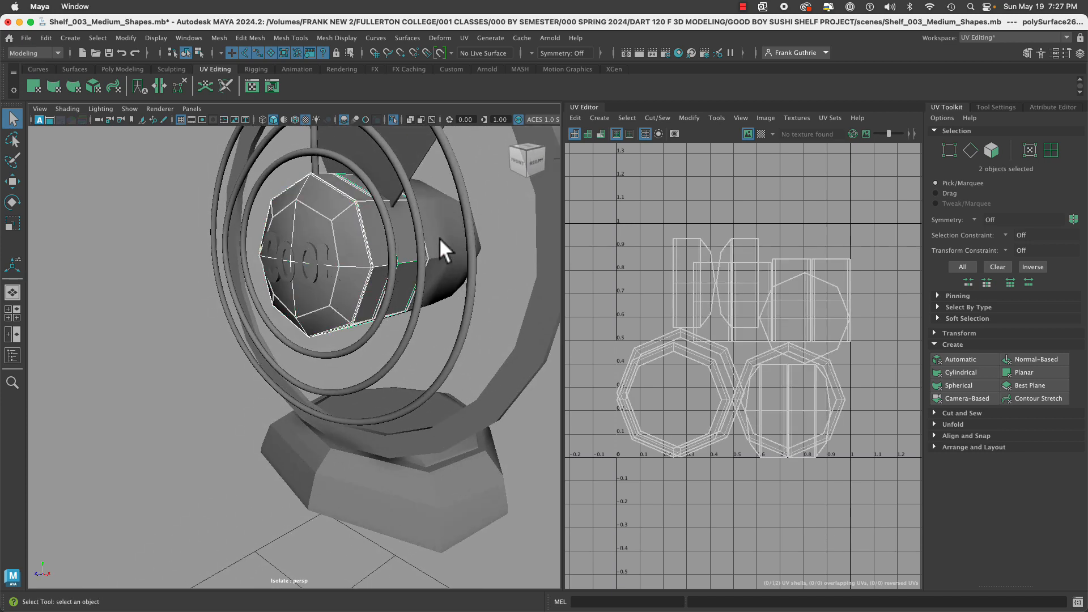
pyautogui.keyDown('shift'); pyautogui.click(441, 238); pyautogui.keyUp('shift')
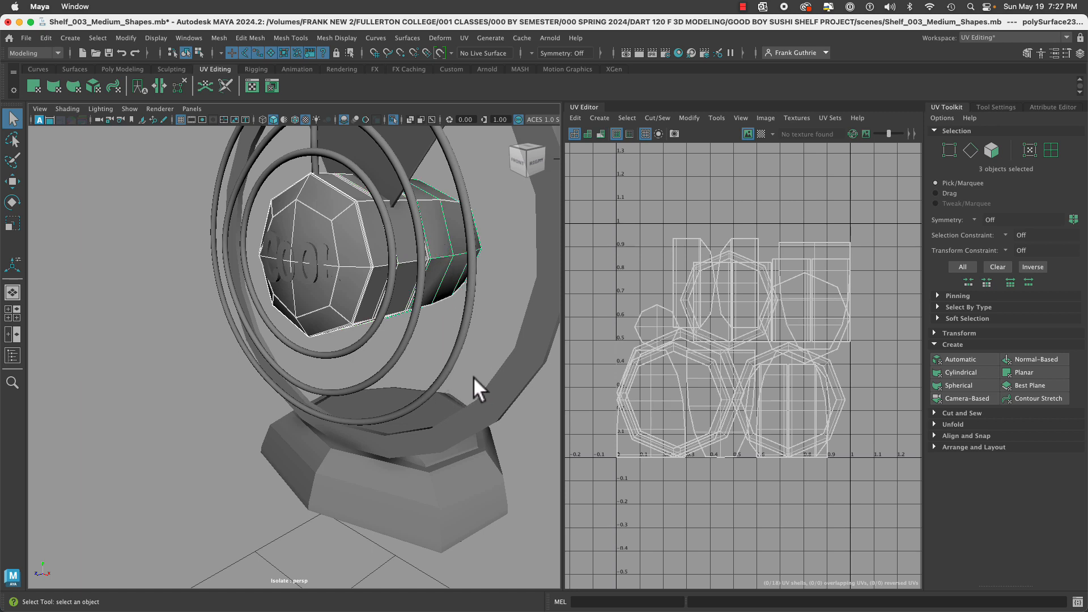
pyautogui.click(478, 394)
pyautogui.click(477, 399)
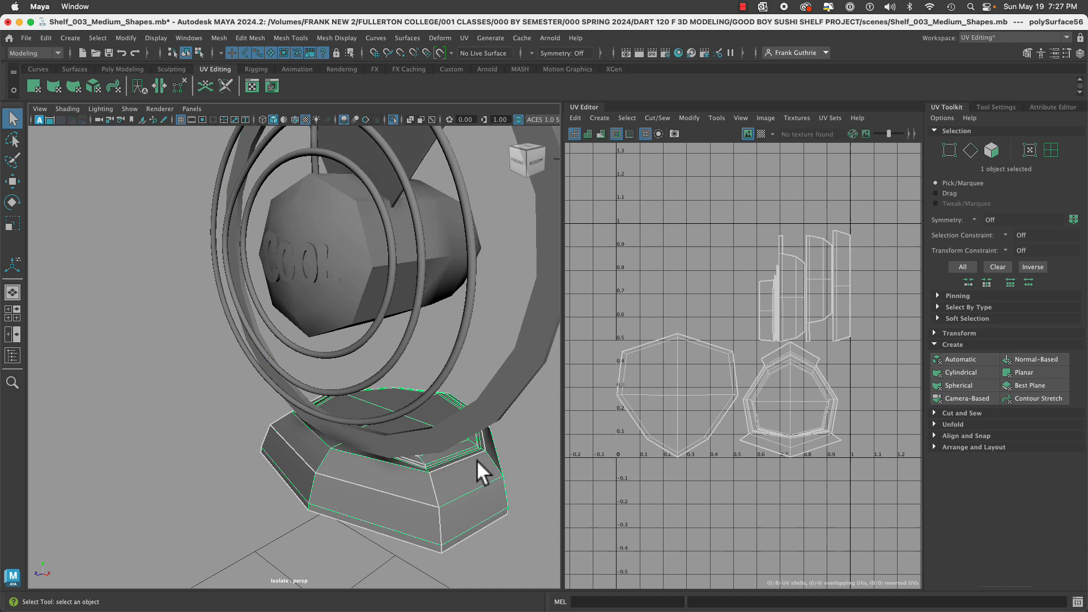
# Create automatic UVs for the outermost thin ring of the front grille.
pyautogui.click(451, 363)
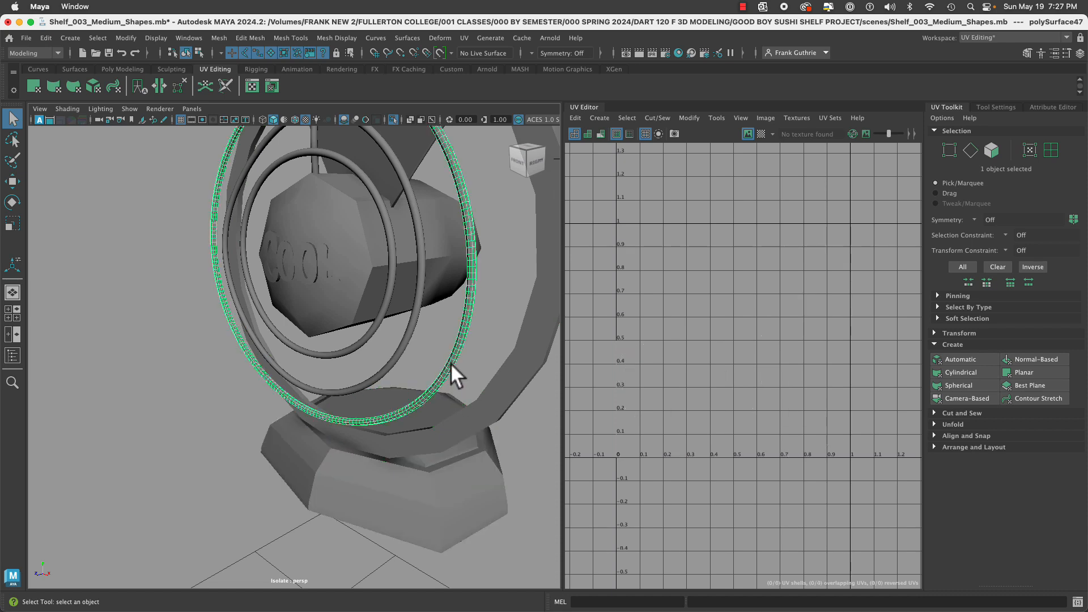
pyautogui.keyDown('alt'); pyautogui.moveTo(451, 363); pyautogui.dragTo(460, 388); pyautogui.keyUp('alt')
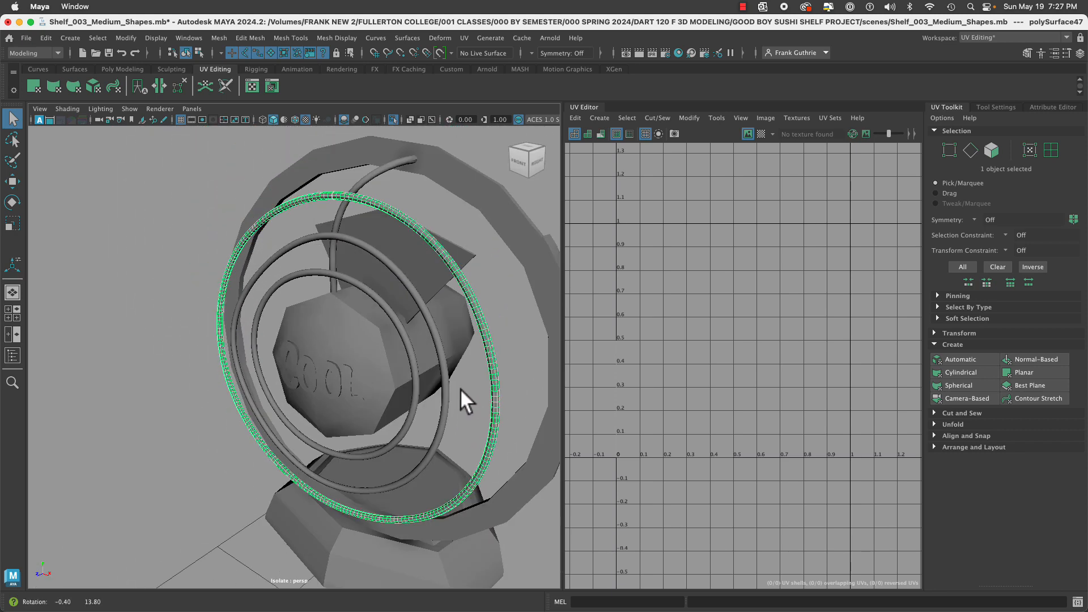
pyautogui.click(968, 364)
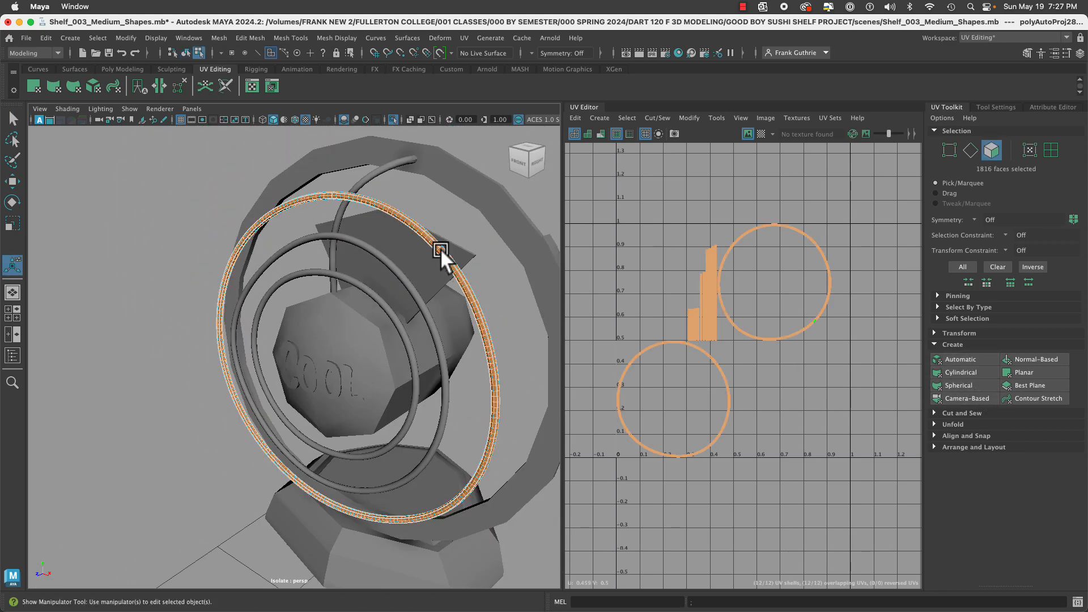
# Create automatic UVs for the grille's middle and innermost thin rings, one ring at a time in object mode.
pyautogui.click(397, 266)
pyautogui.moveTo(396, 269); pyautogui.dragTo(408, 263, button='right')
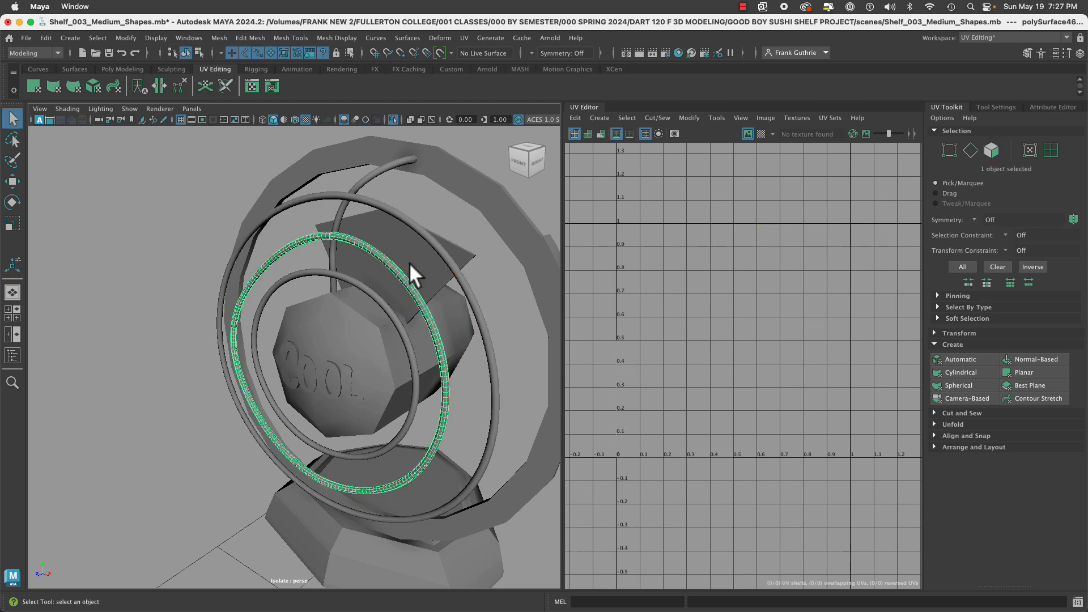
pyautogui.click(972, 360)
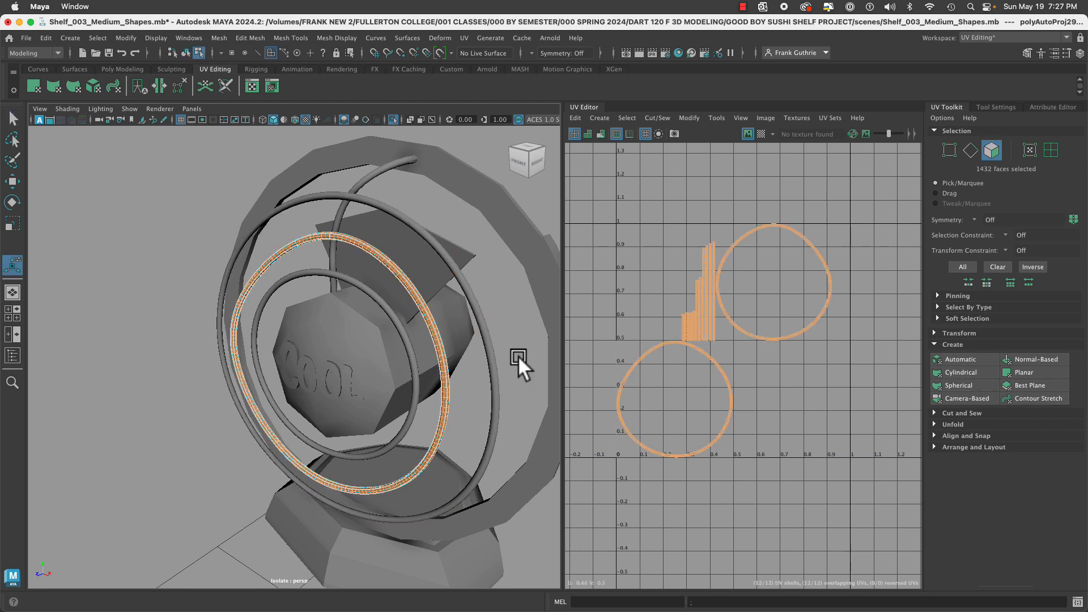
pyautogui.moveTo(390, 274); pyautogui.dragTo(424, 258, button='right')
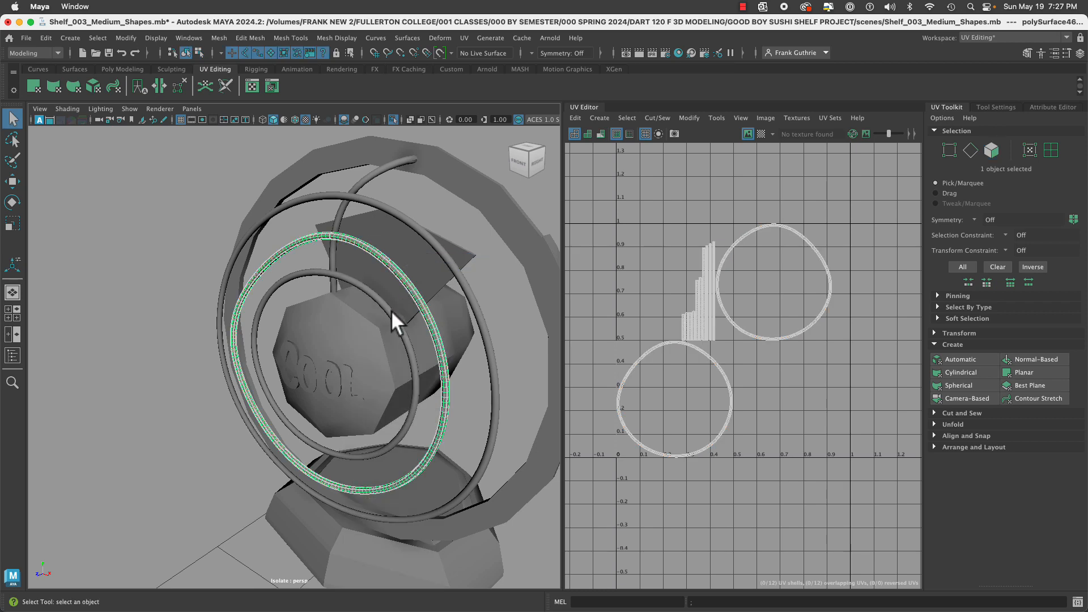
pyautogui.click(390, 311)
pyautogui.click(954, 361)
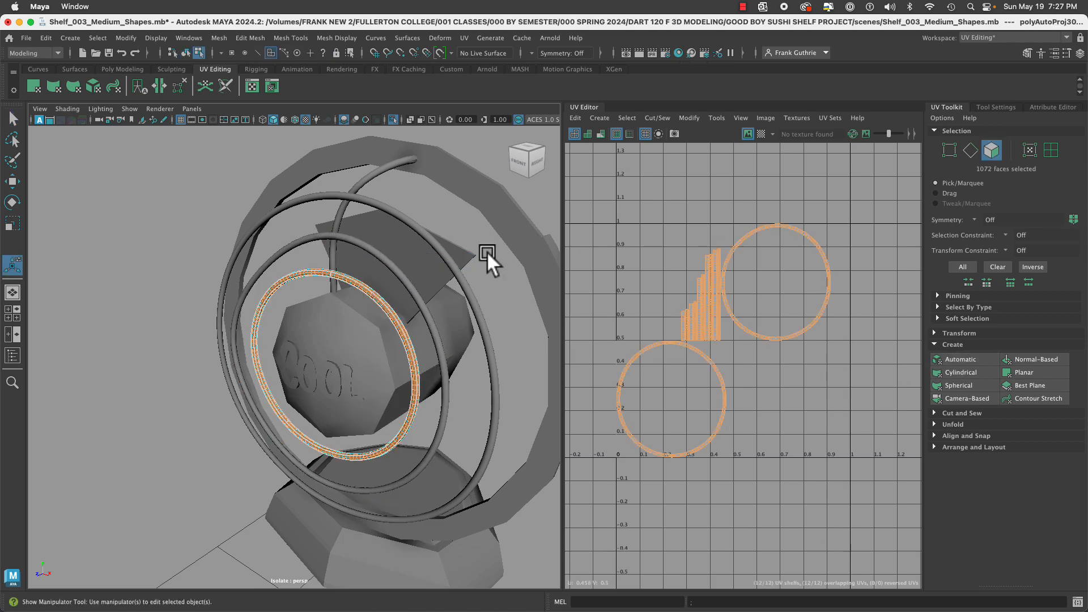
# Create automatic UVs for the curved grille spoke above the motor housing.
pyautogui.click(371, 174)
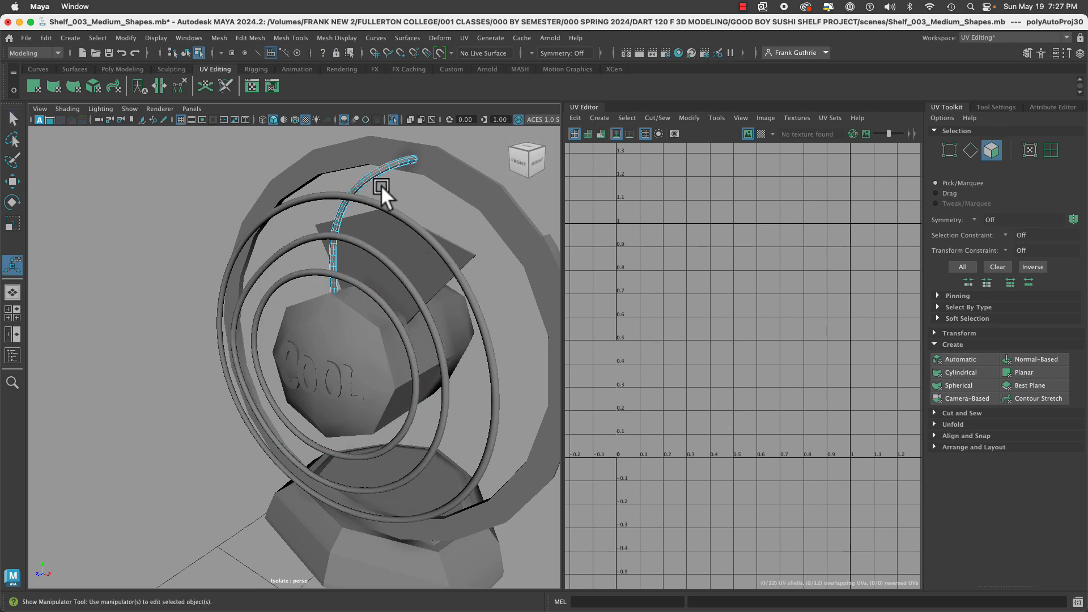
pyautogui.moveTo(377, 178); pyautogui.dragTo(392, 159, button='right')
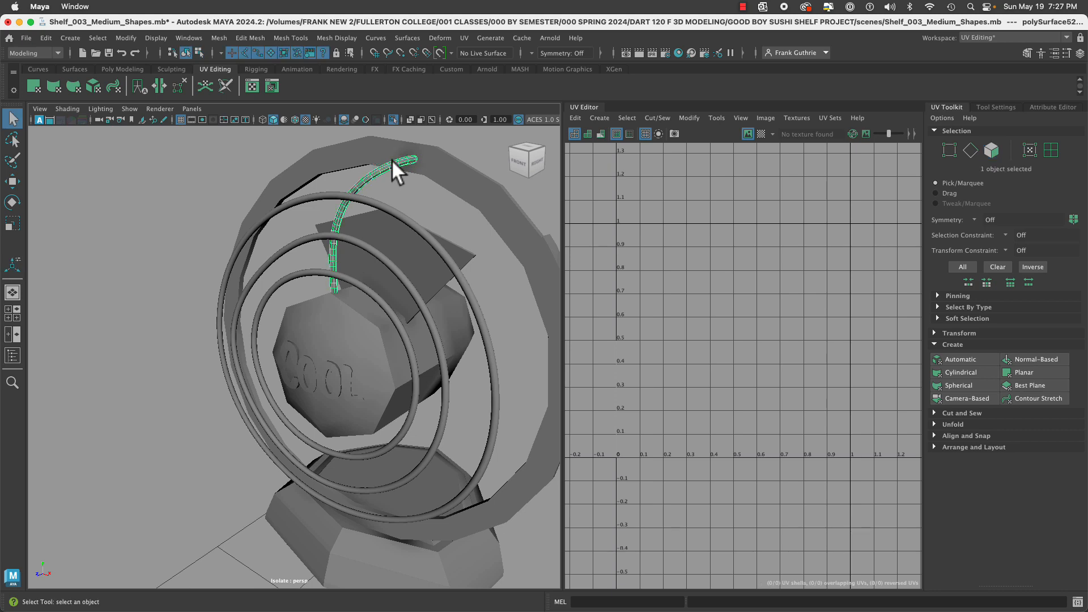
pyautogui.click(959, 359)
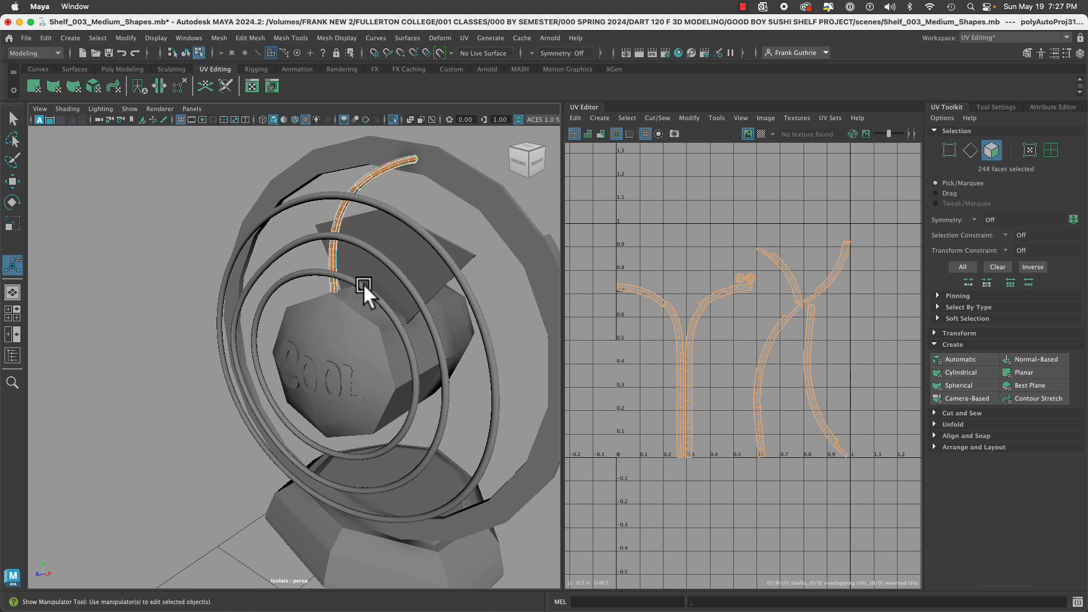
# Create automatic UVs for the fan blade, check the front cap's UVs and return to object mode.
pyautogui.keyDown('alt'); pyautogui.moveTo(366, 283); pyautogui.dragTo(404, 274); pyautogui.keyUp('alt')
pyautogui.click(456, 263)
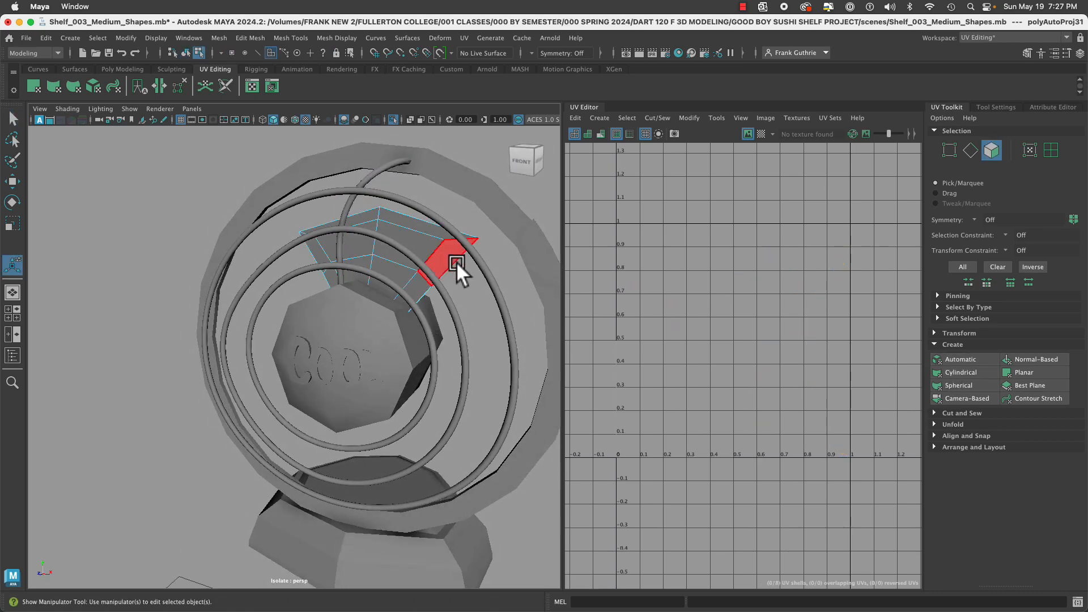
pyautogui.moveTo(437, 236); pyautogui.dragTo(554, 288, button='right')
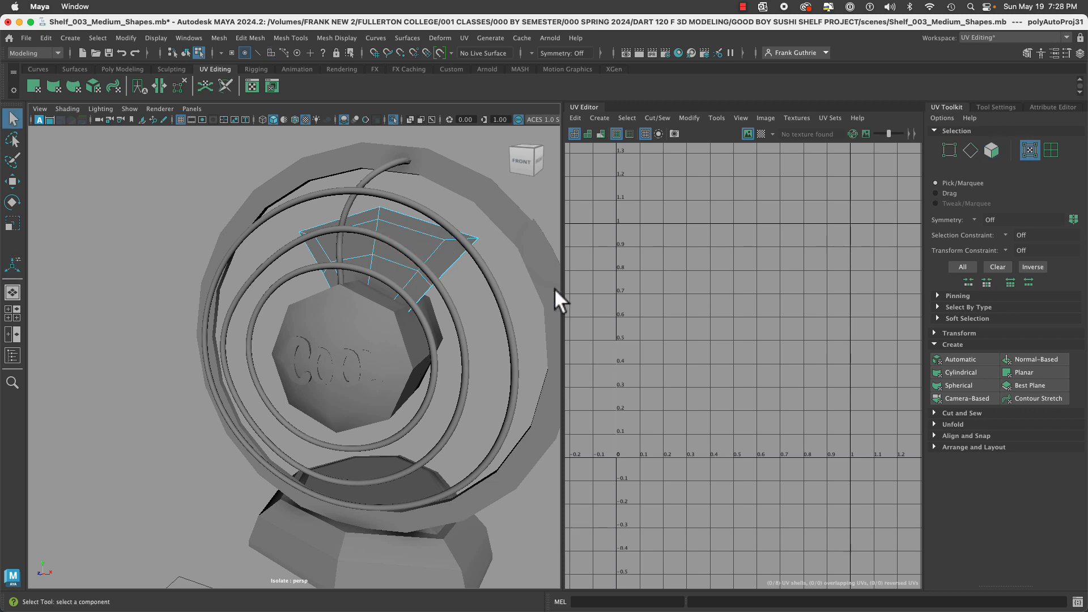
pyautogui.click(439, 238)
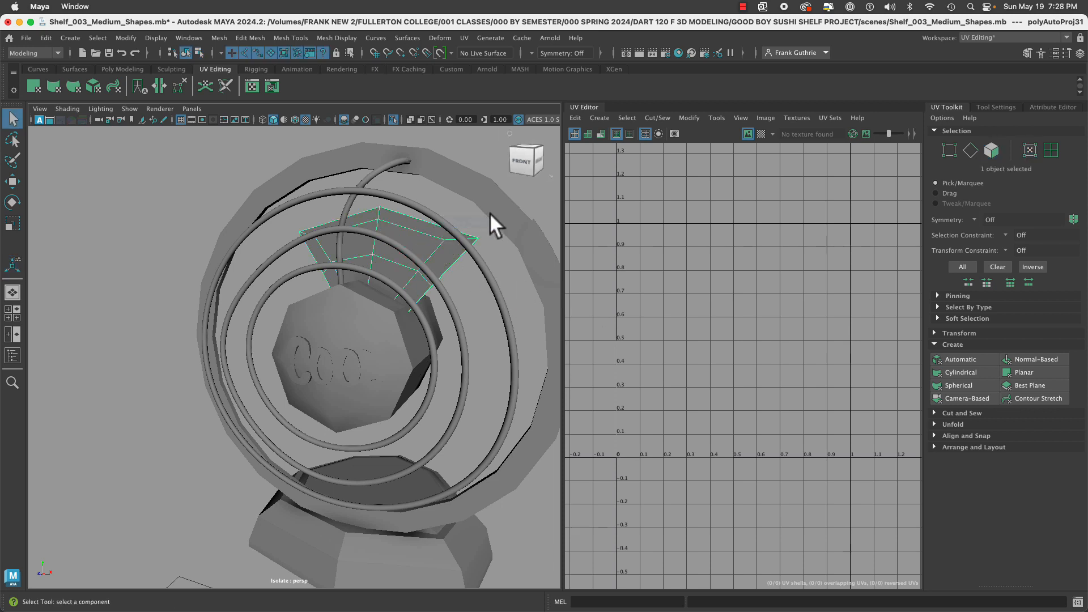
pyautogui.click(952, 361)
pyautogui.click(389, 324)
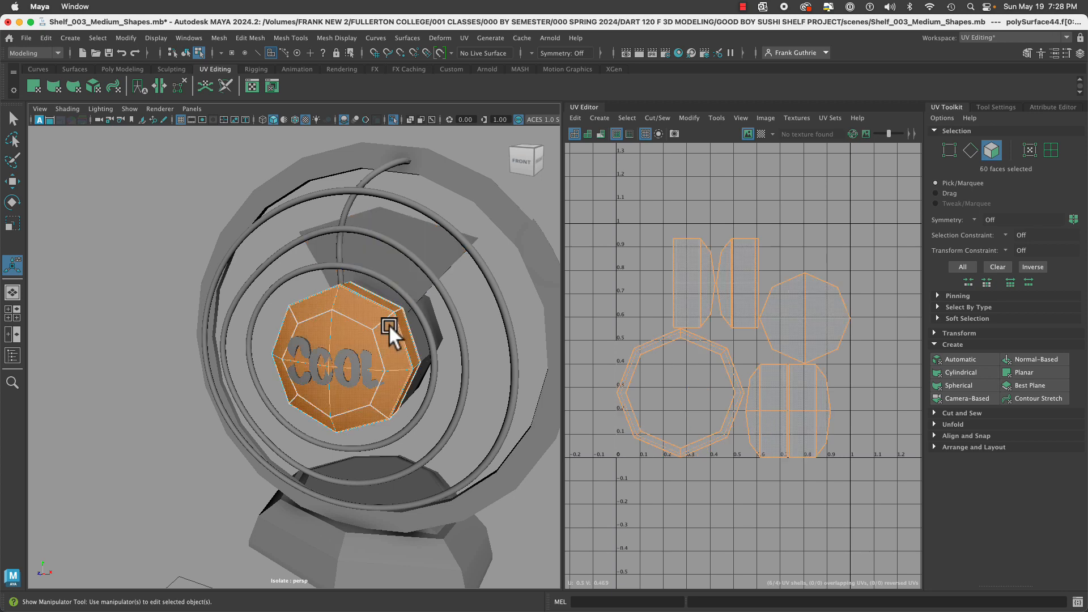
pyautogui.moveTo(388, 324); pyautogui.dragTo(479, 327, button='right')
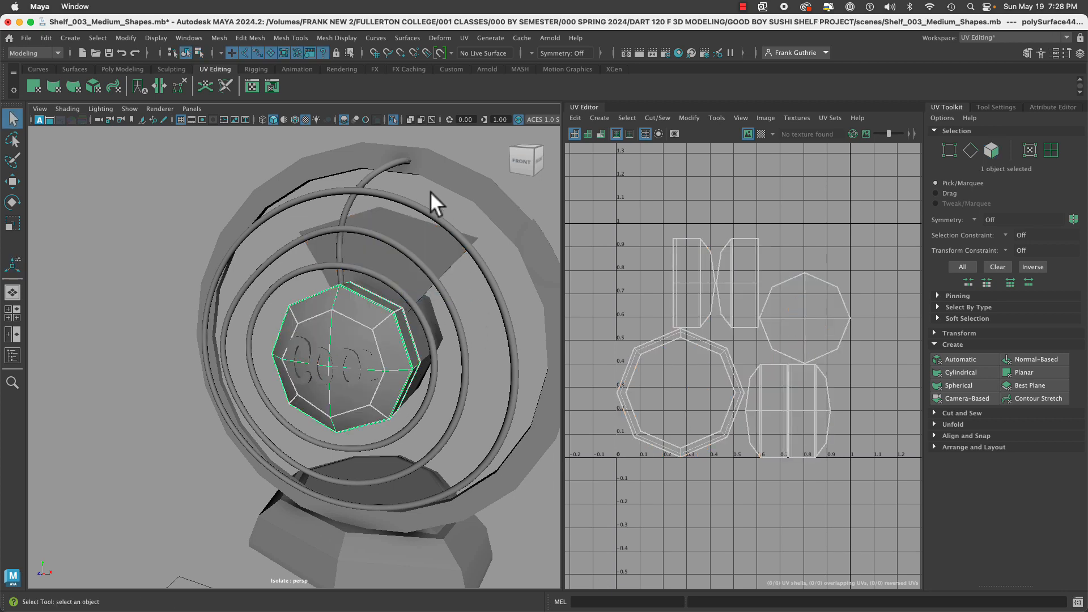
# Display wireframe on the shaded model and create automatic UVs for the letter C of COOL.
pyautogui.click(352, 356)
pyautogui.keyDown('alt'); pyautogui.moveTo(385, 364); pyautogui.dragTo(558, 400, button='right'); pyautogui.keyUp('alt')
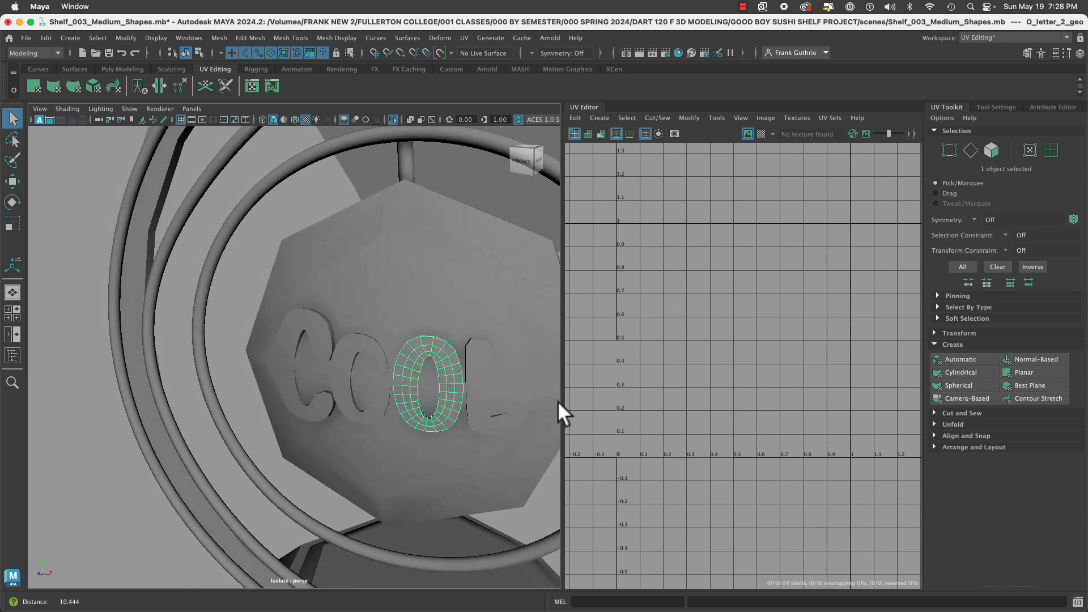
pyautogui.click(295, 120)
pyautogui.click(306, 332)
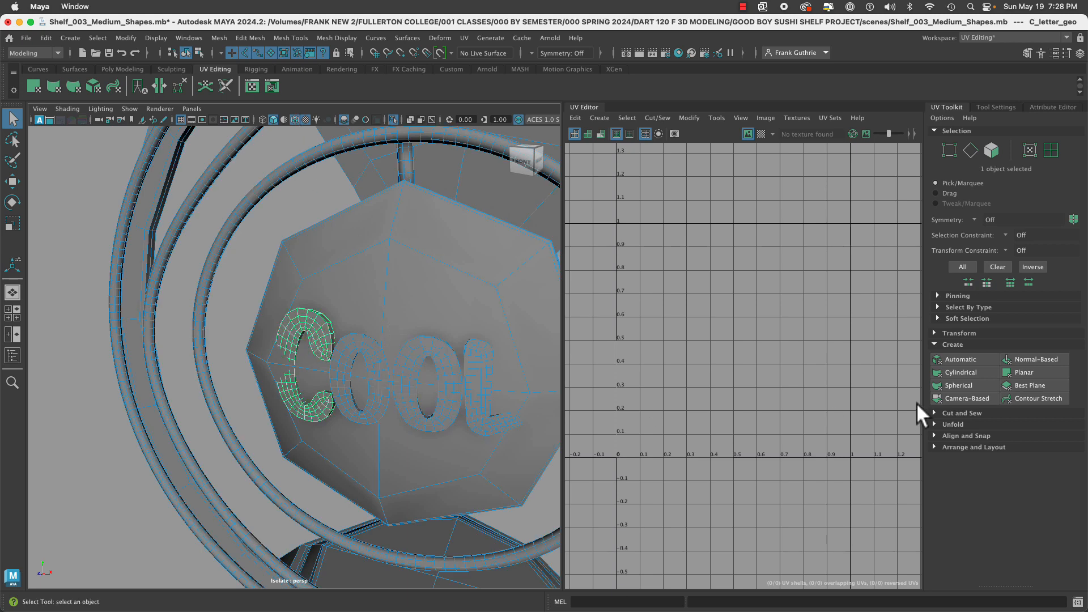
pyautogui.click(966, 361)
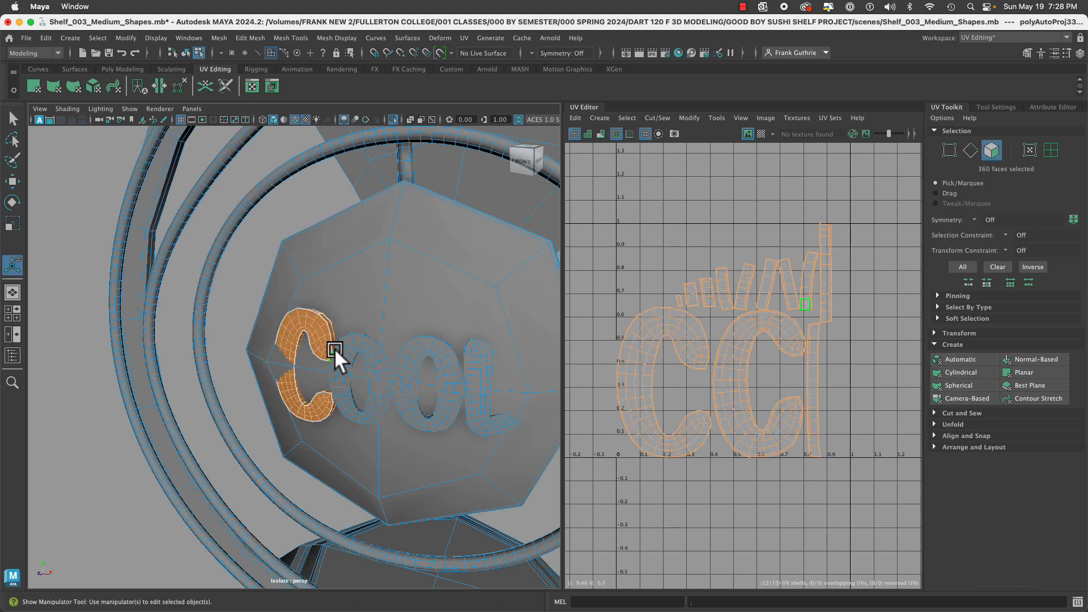
# Create automatic UVs for the first and second letter O of COOL, each as a separate object.
pyautogui.click(355, 345)
pyautogui.moveTo(362, 346); pyautogui.dragTo(473, 314, button='right')
pyautogui.click(982, 361)
pyautogui.click(436, 351)
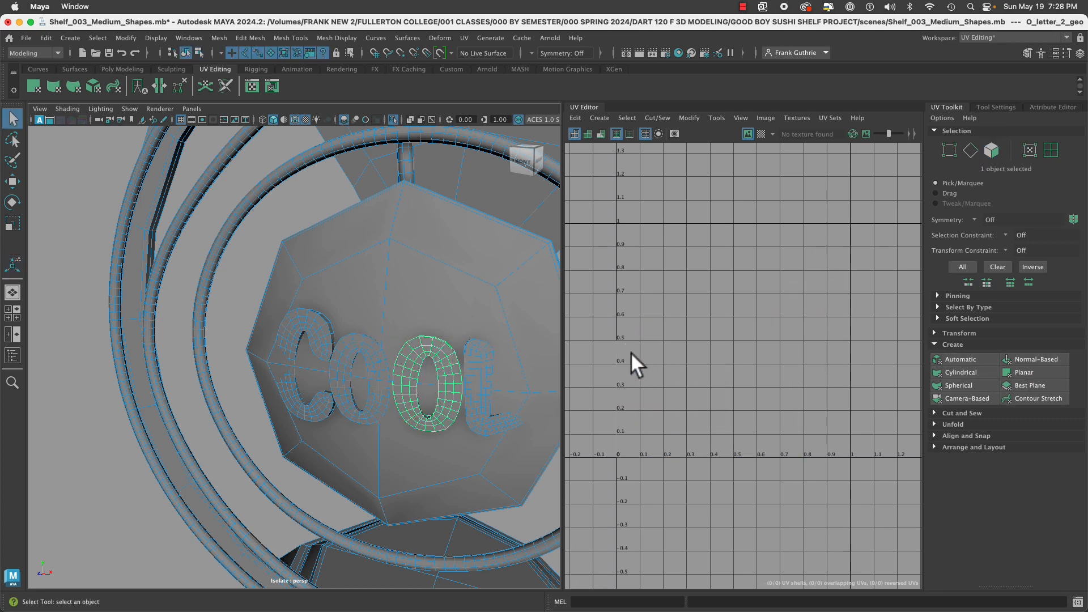
pyautogui.click(945, 361)
# Create automatic UVs for the letter L of COOL.
pyautogui.click(487, 365)
pyautogui.moveTo(487, 365); pyautogui.dragTo(535, 320, button='right')
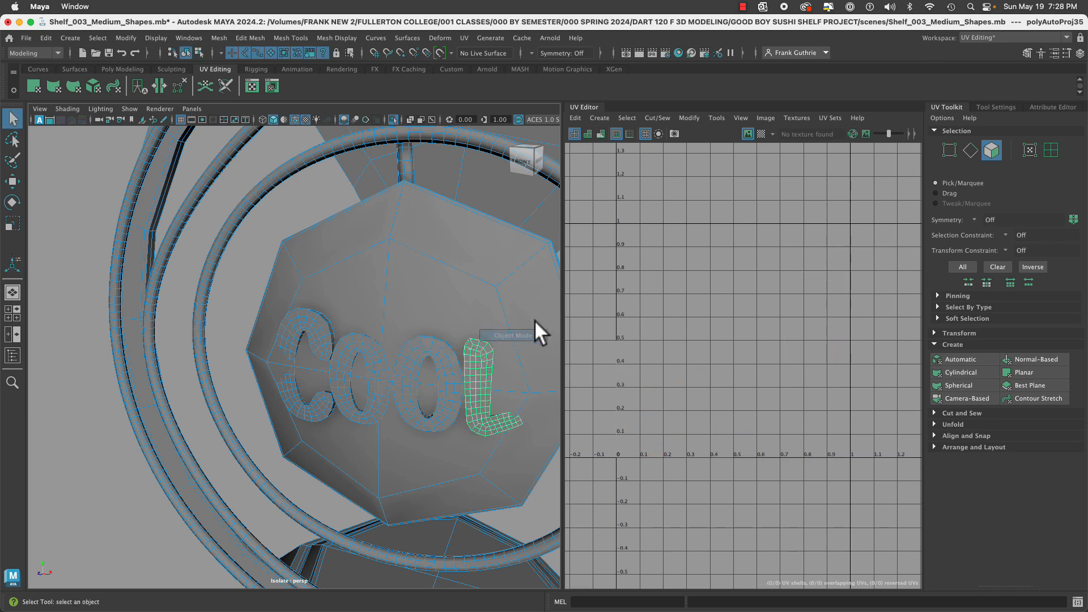
pyautogui.click(951, 358)
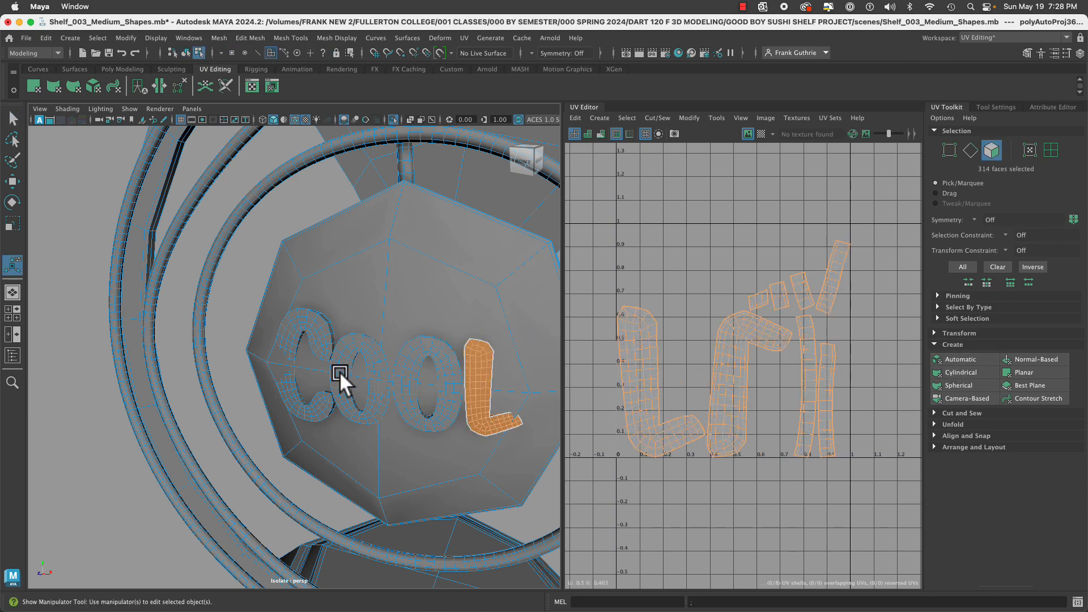
# Check the UVs of the two letter O objects on the front cap.
pyautogui.keyDown('alt'); pyautogui.moveTo(339, 372); pyautogui.dragTo(427, 351); pyautogui.keyUp('alt')
pyautogui.click(420, 339)
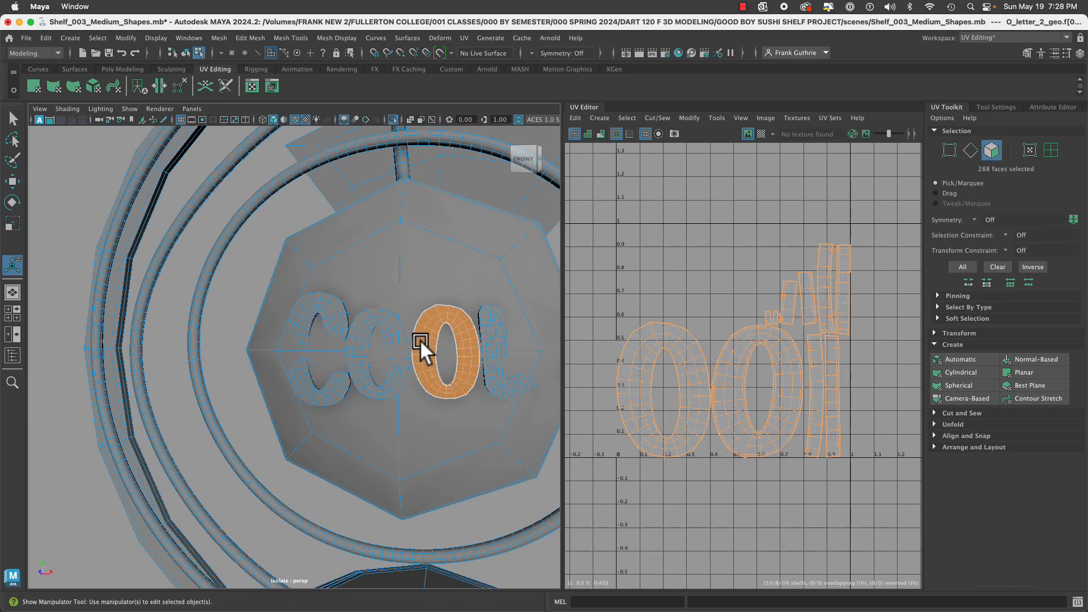
pyautogui.click(386, 332)
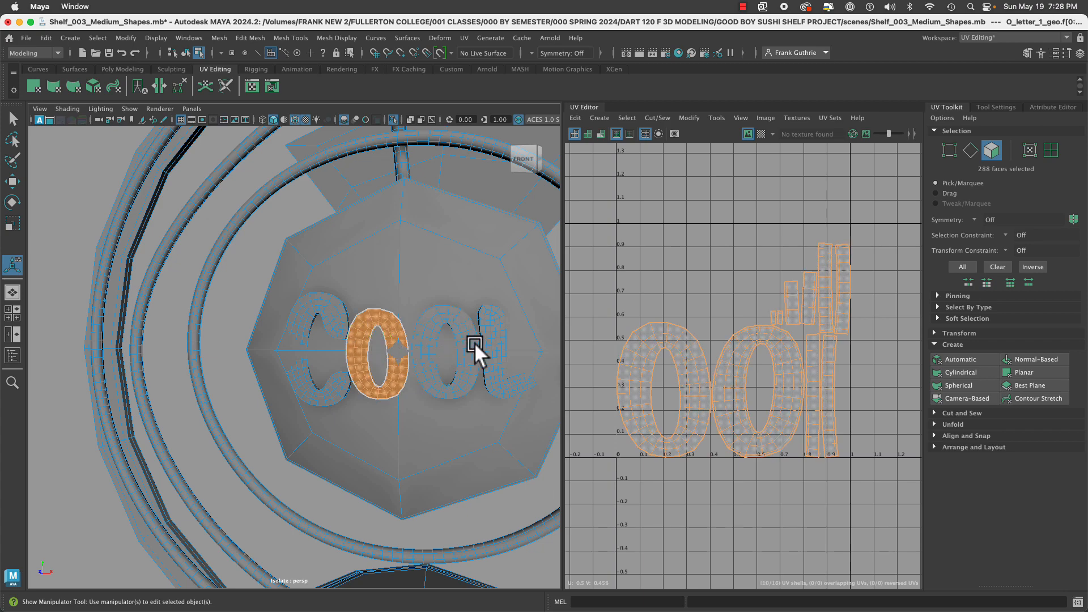
# Create automatic UVs for the clip on the fan's outer ring and return to object selection.
pyautogui.moveTo(474, 343)
pyautogui.keyDown('alt'); pyautogui.mouseDown()
pyautogui.moveTo(397, 359)
pyautogui.moveTo(374, 345)
pyautogui.moveTo(480, 351)
pyautogui.mouseUp(); pyautogui.keyUp('alt')
pyautogui.keyDown('alt'); pyautogui.moveTo(480, 351); pyautogui.dragTo(222, 210, button='right'); pyautogui.keyUp('alt')
pyautogui.moveTo(222, 211); pyautogui.dragTo(529, 528)
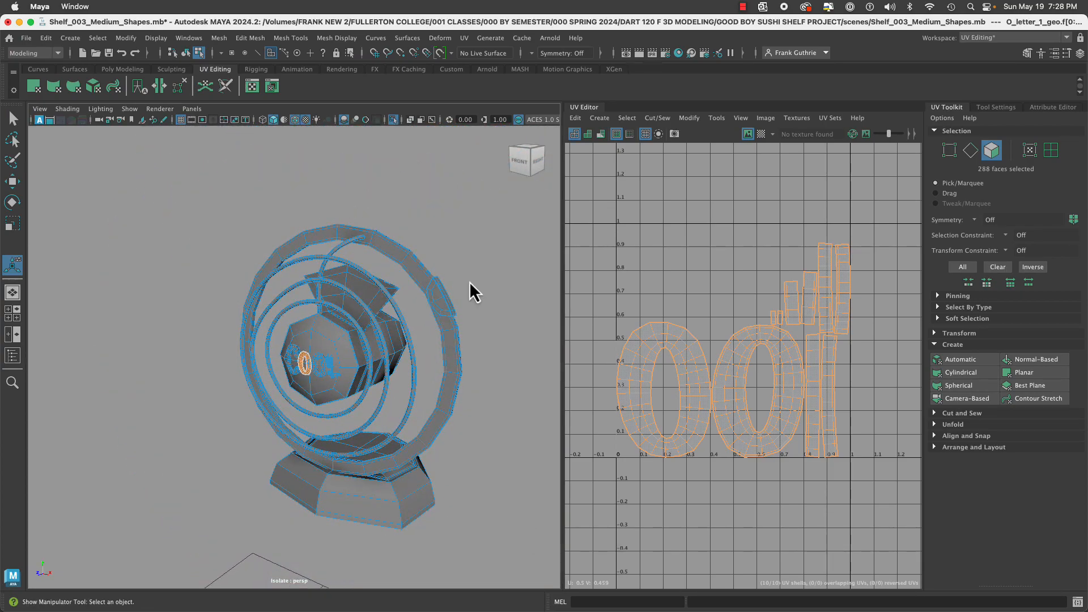
pyautogui.moveTo(472, 287); pyautogui.dragTo(540, 241, button='right')
pyautogui.click(446, 287)
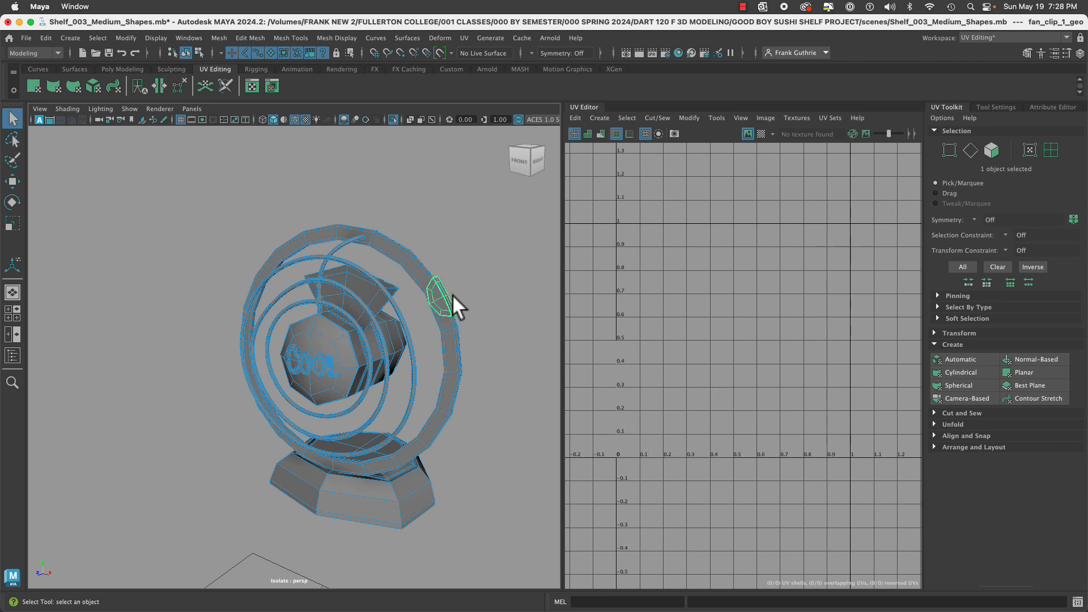
pyautogui.click(949, 360)
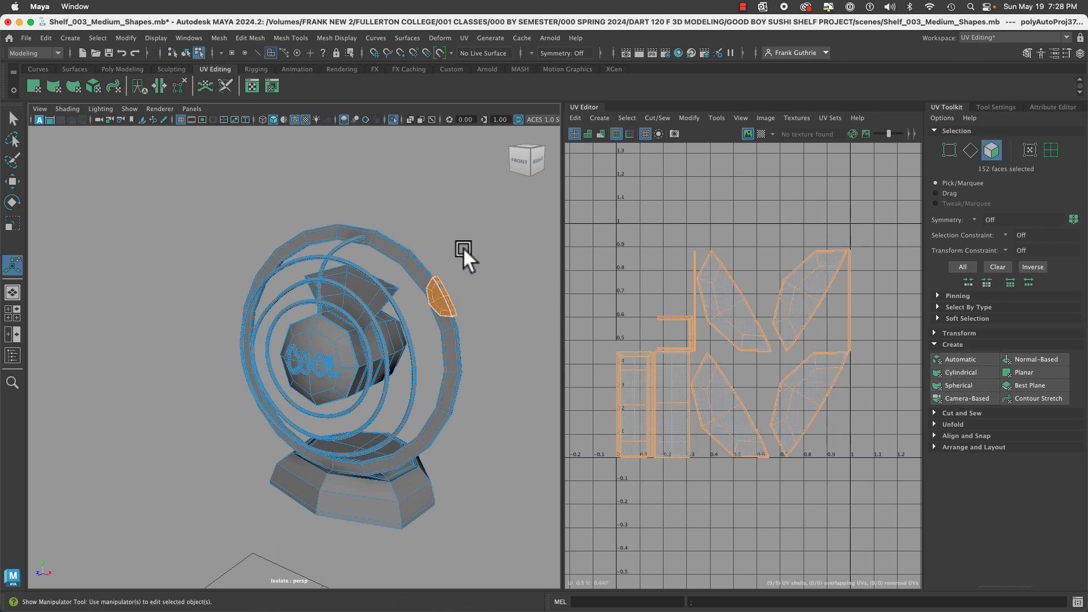
pyautogui.moveTo(439, 294); pyautogui.dragTo(476, 258, button='right')
pyautogui.click(476, 258)
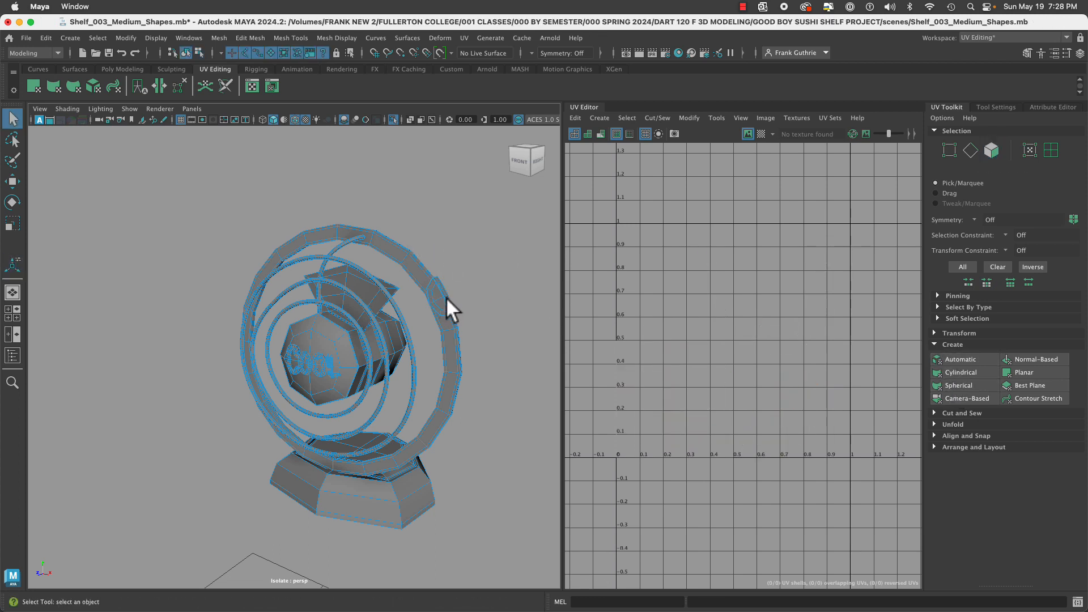
# Check the UVs of the clip, the outer and inner rings, the fan blade, the COOL letters and the front cap one by one.
pyautogui.click(445, 297)
pyautogui.click(405, 259)
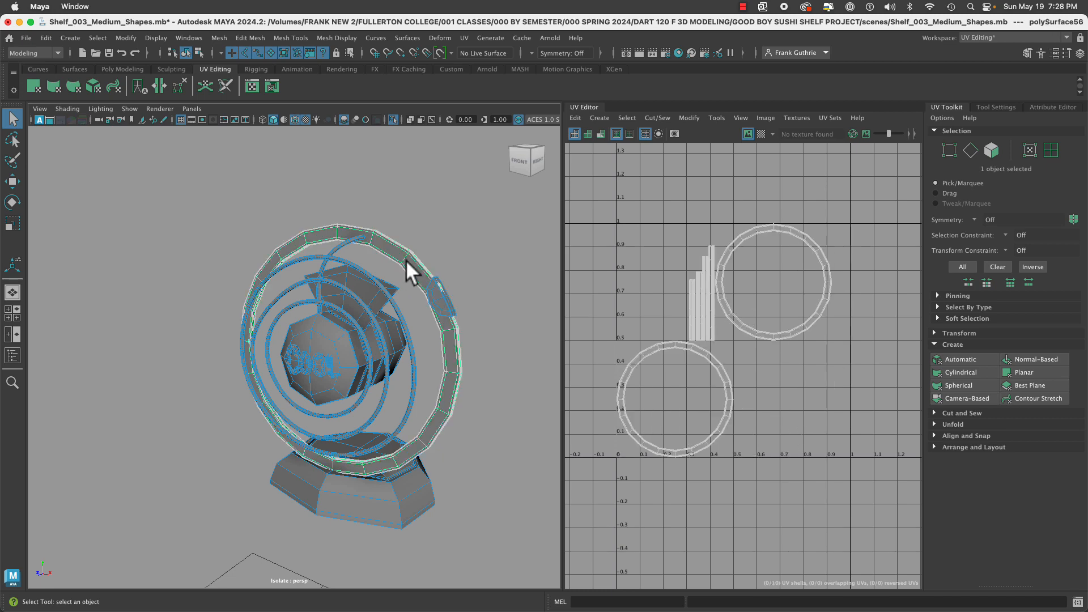
pyautogui.click(350, 244)
pyautogui.click(342, 293)
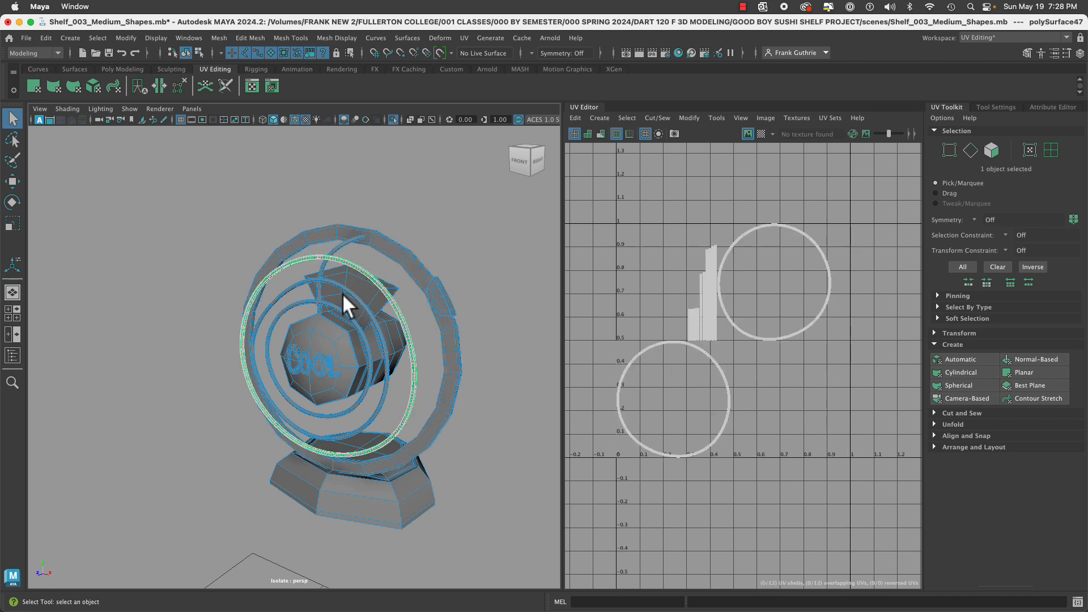
pyautogui.click(344, 289)
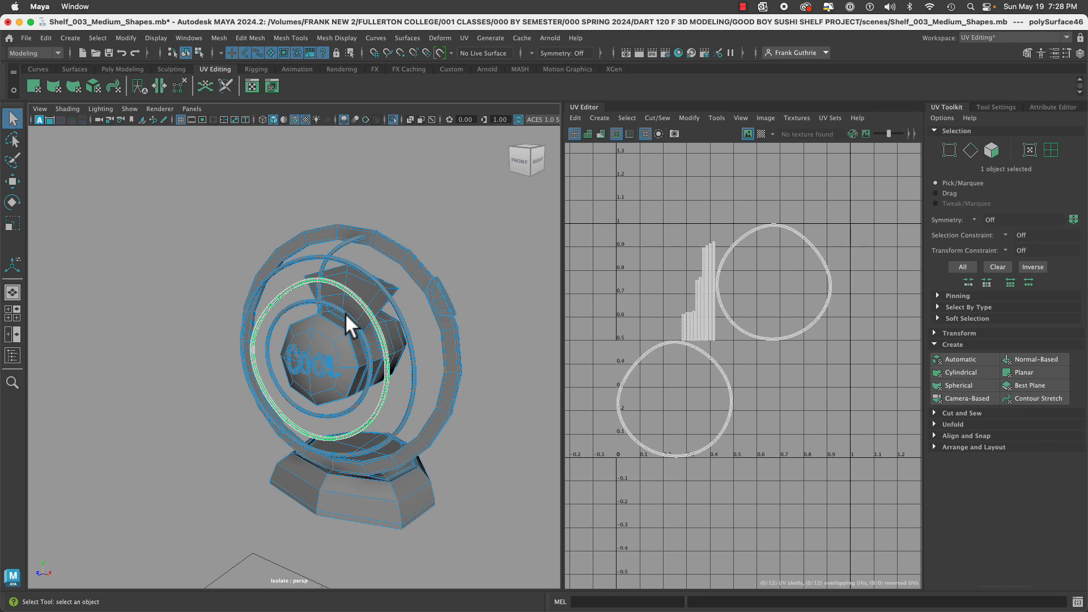
pyautogui.click(345, 313)
pyautogui.click(373, 293)
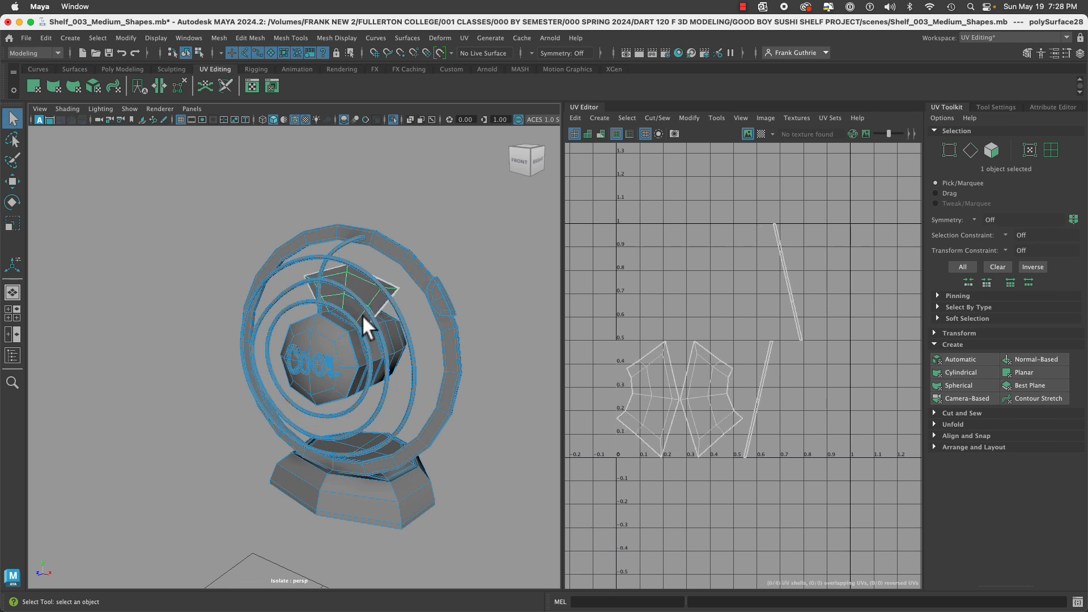
pyautogui.click(291, 364)
pyautogui.click(307, 369)
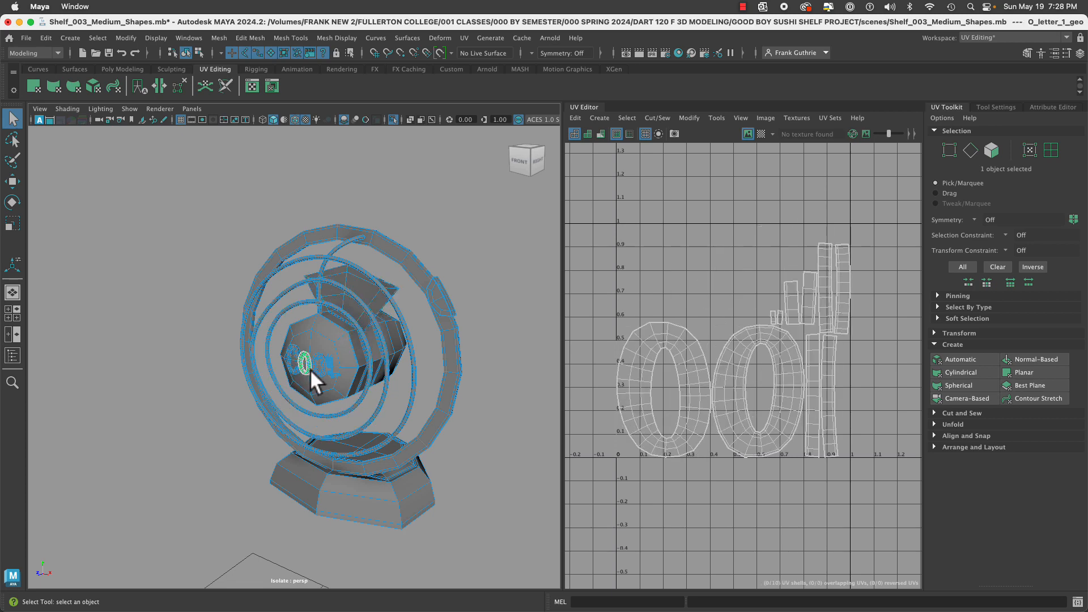
pyautogui.click(319, 370)
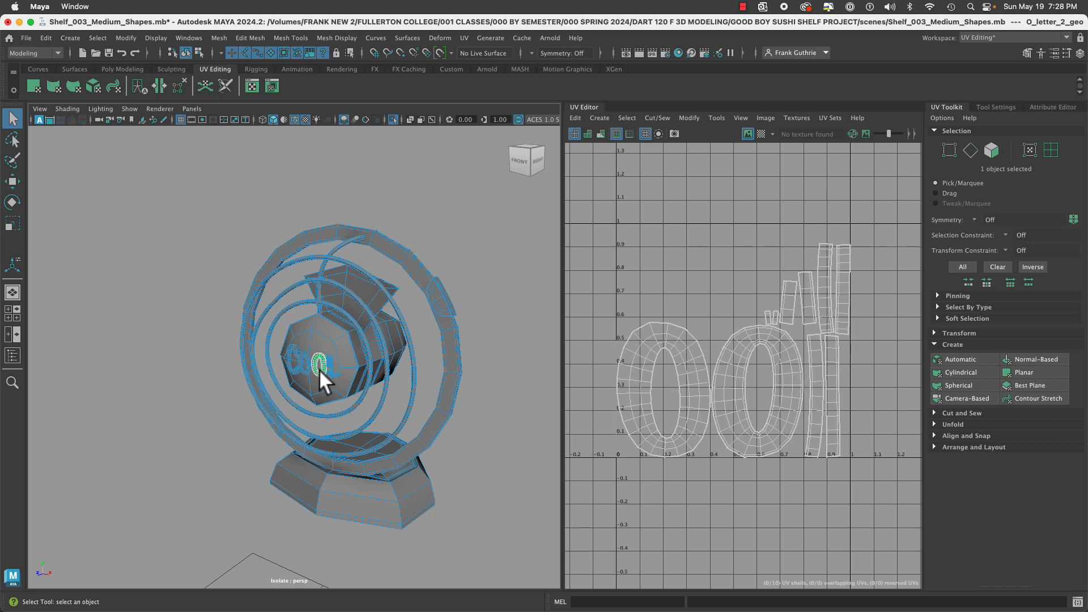
pyautogui.click(350, 360)
# Check the UVs of the motor housing and the base, and the UV layout of all fan parts together.
pyautogui.keyDown('alt'); pyautogui.moveTo(357, 362); pyautogui.dragTo(296, 358); pyautogui.keyUp('alt')
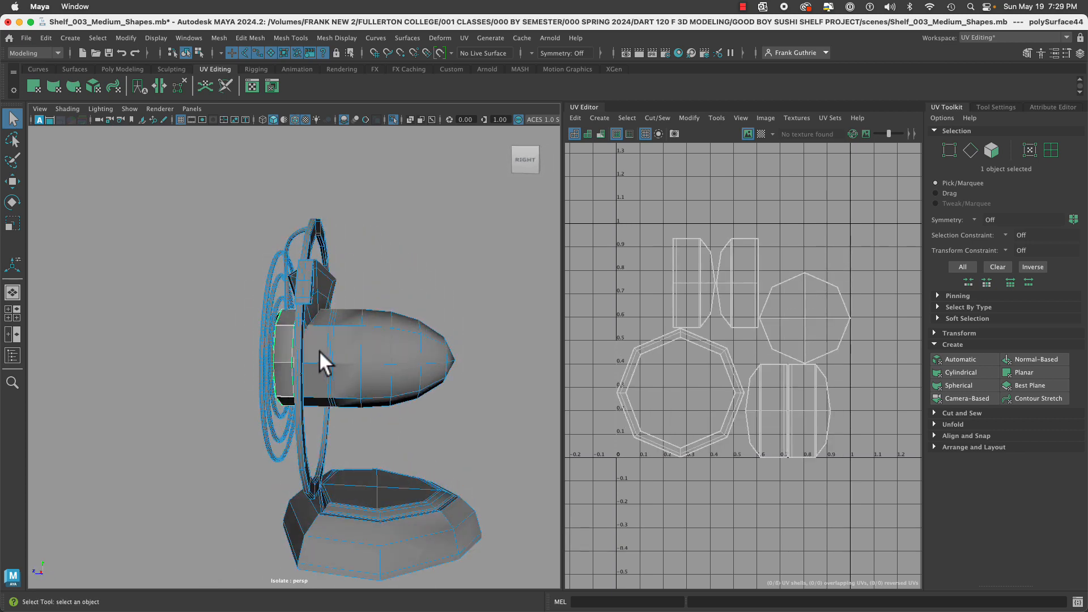
pyautogui.click(318, 352)
pyautogui.click(379, 354)
pyautogui.keyDown('alt'); pyautogui.moveTo(348, 390); pyautogui.dragTo(444, 387); pyautogui.keyUp('alt')
pyautogui.click(432, 411)
pyautogui.keyDown('alt'); pyautogui.moveTo(433, 411); pyautogui.dragTo(430, 335, button='middle'); pyautogui.keyUp('alt')
pyautogui.keyDown('alt'); pyautogui.moveTo(431, 334); pyautogui.dragTo(413, 430); pyautogui.keyUp('alt')
pyautogui.click(427, 423)
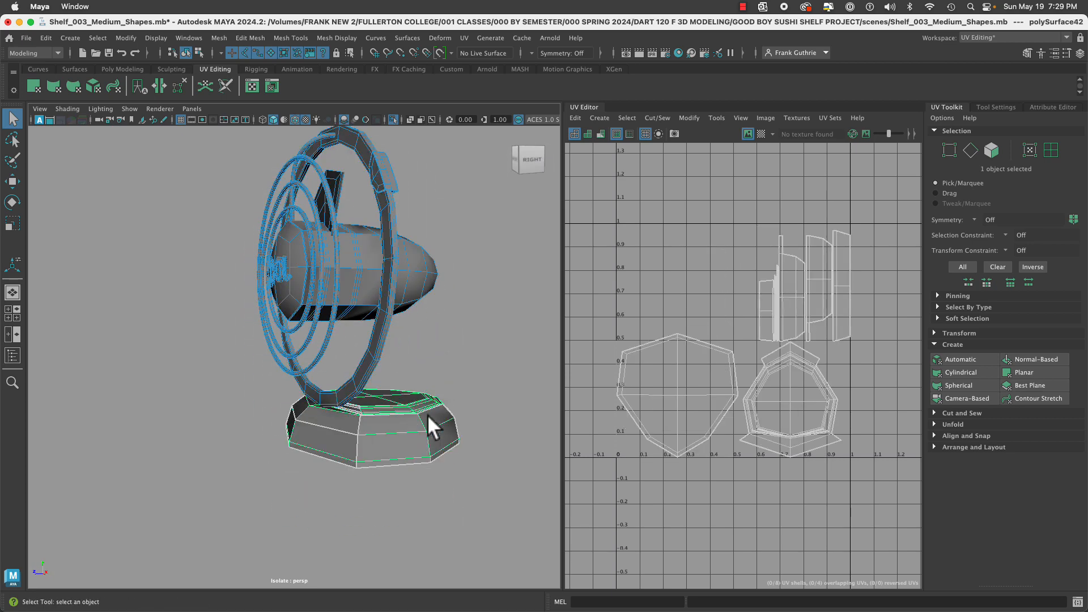
pyautogui.keyDown('alt'); pyautogui.moveTo(433, 393); pyautogui.dragTo(473, 551); pyautogui.keyUp('alt')
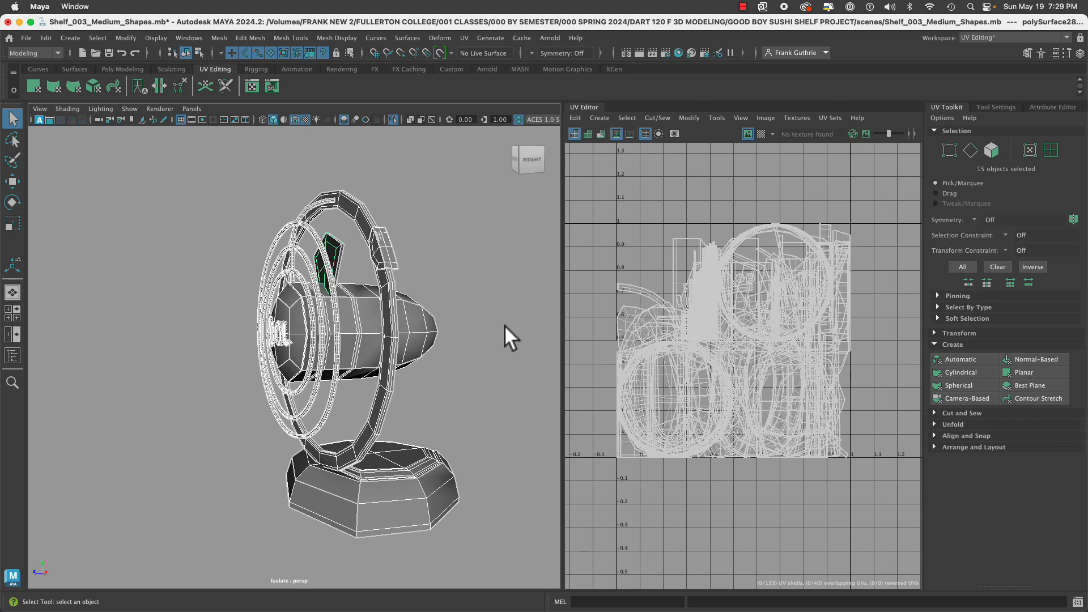
pyautogui.click(473, 256)
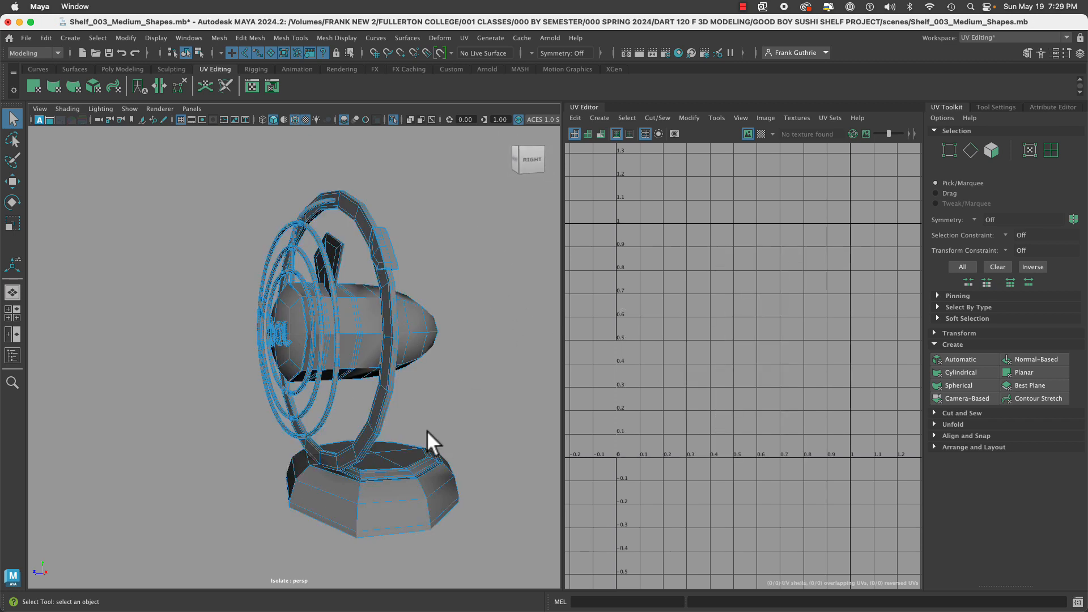
# Select the fan's base and isolate it from the other parts.
pyautogui.moveTo(422, 430); pyautogui.dragTo(466, 504)
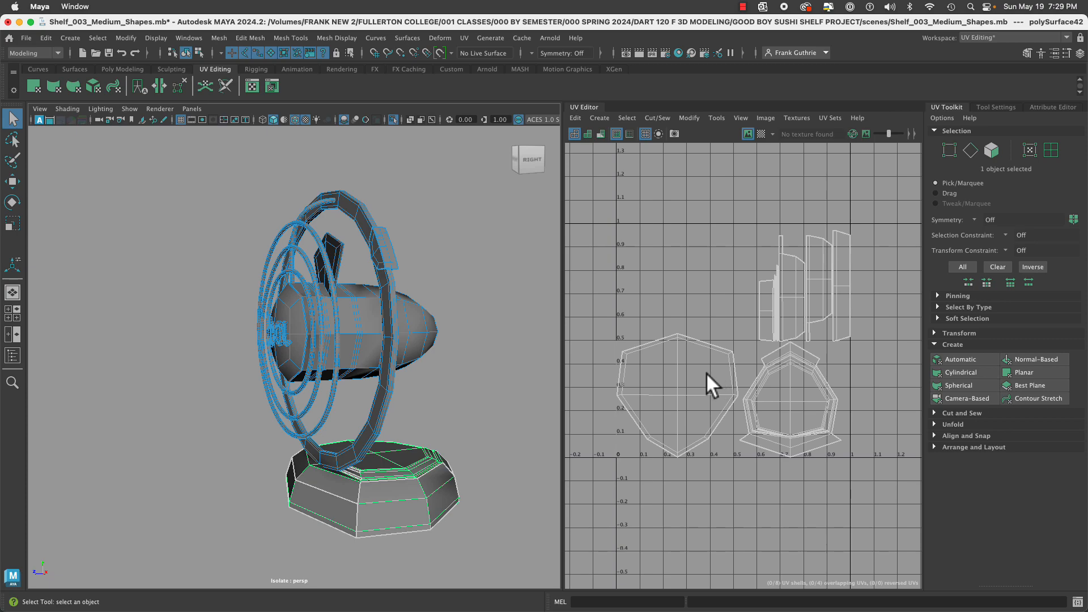
pyautogui.keyDown('alt'); pyautogui.moveTo(498, 438); pyautogui.dragTo(315, 375); pyautogui.keyUp('alt')
pyautogui.keyDown('alt'); pyautogui.moveTo(315, 375); pyautogui.dragTo(435, 387, button='right'); pyautogui.keyUp('alt')
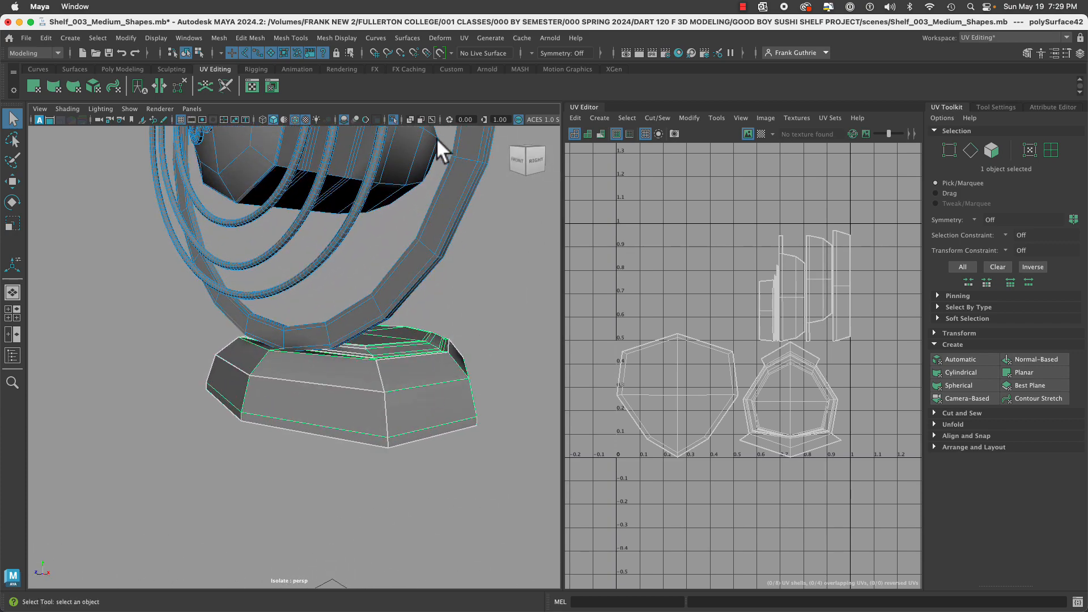
pyautogui.click(392, 120)
pyautogui.click(392, 118)
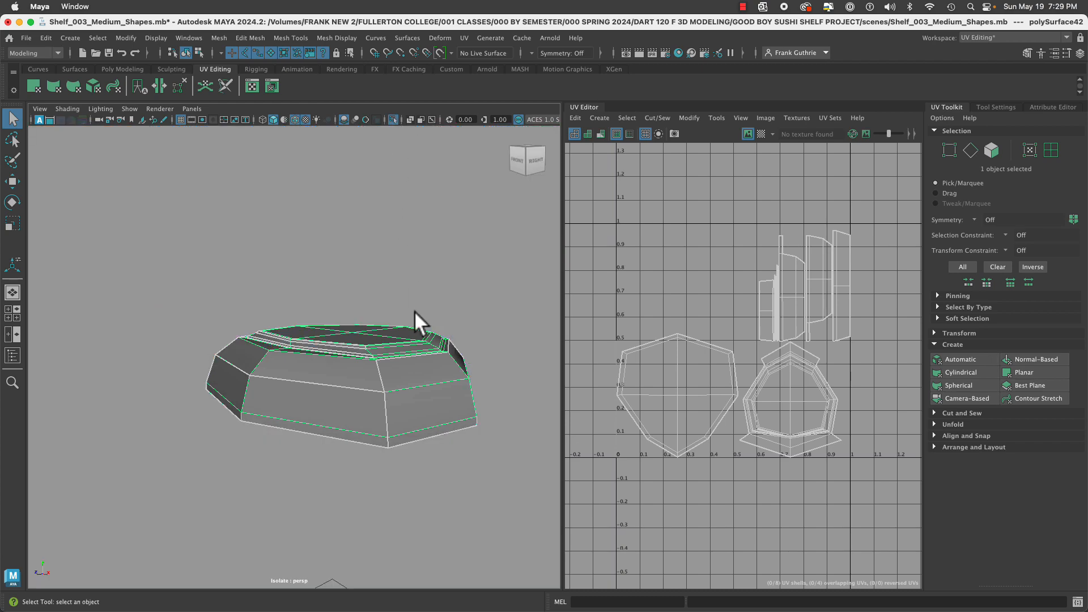
# Examine the isolated base from several sides, with and without the smooth mesh preview.
pyautogui.click(456, 290)
pyautogui.keyDown('alt'); pyautogui.moveTo(457, 291); pyautogui.dragTo(371, 290); pyautogui.keyUp('alt')
pyautogui.click(372, 383)
pyautogui.keyDown('alt'); pyautogui.moveTo(372, 383); pyautogui.dragTo(395, 357); pyautogui.keyUp('alt')
pyautogui.keyDown('alt'); pyautogui.moveTo(517, 377); pyautogui.dragTo(267, 357); pyautogui.keyUp('alt')
pyautogui.keyDown('alt'); pyautogui.moveTo(333, 373); pyautogui.dragTo(339, 374); pyautogui.keyUp('alt')
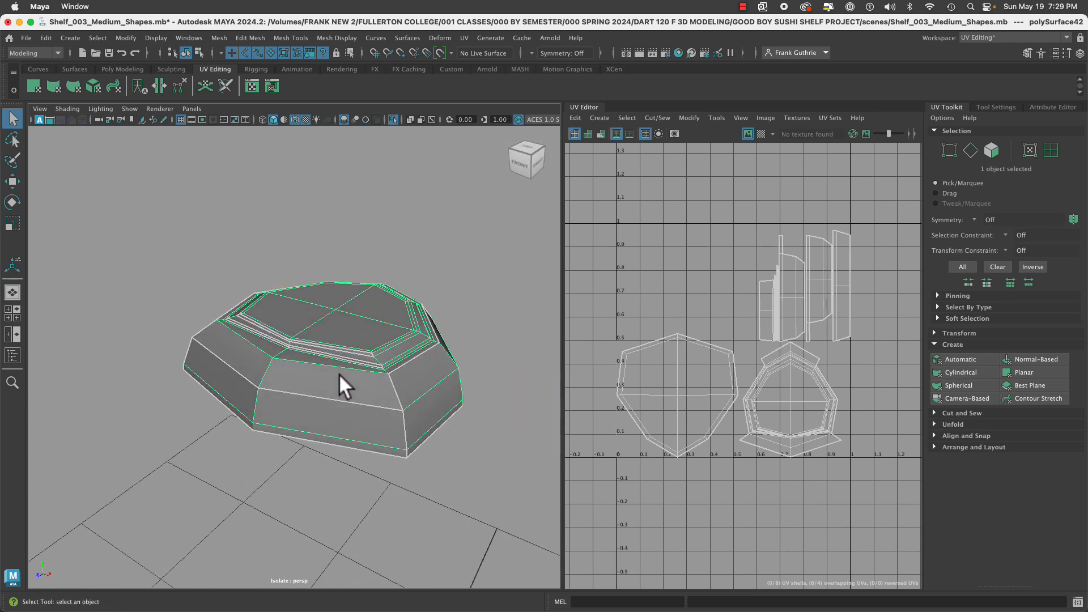
pyautogui.press('3')
pyautogui.keyDown('alt'); pyautogui.moveTo(443, 383); pyautogui.dragTo(384, 389); pyautogui.keyUp('alt')
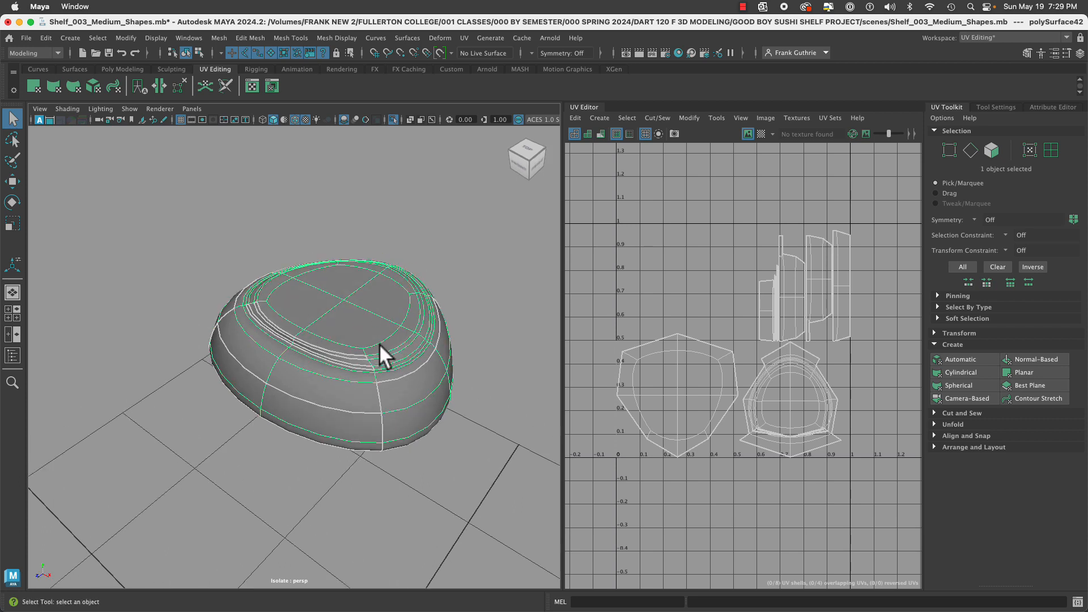
pyautogui.press('1')
# Move the UV shell of the base's underside above the 0–1 UV square, centred at about U 0.35, V 1.4.
pyautogui.keyDown('alt'); pyautogui.moveTo(392, 370); pyautogui.dragTo(404, 263); pyautogui.keyUp('alt')
pyautogui.moveTo(405, 274); pyautogui.dragTo(457, 302, button='right')
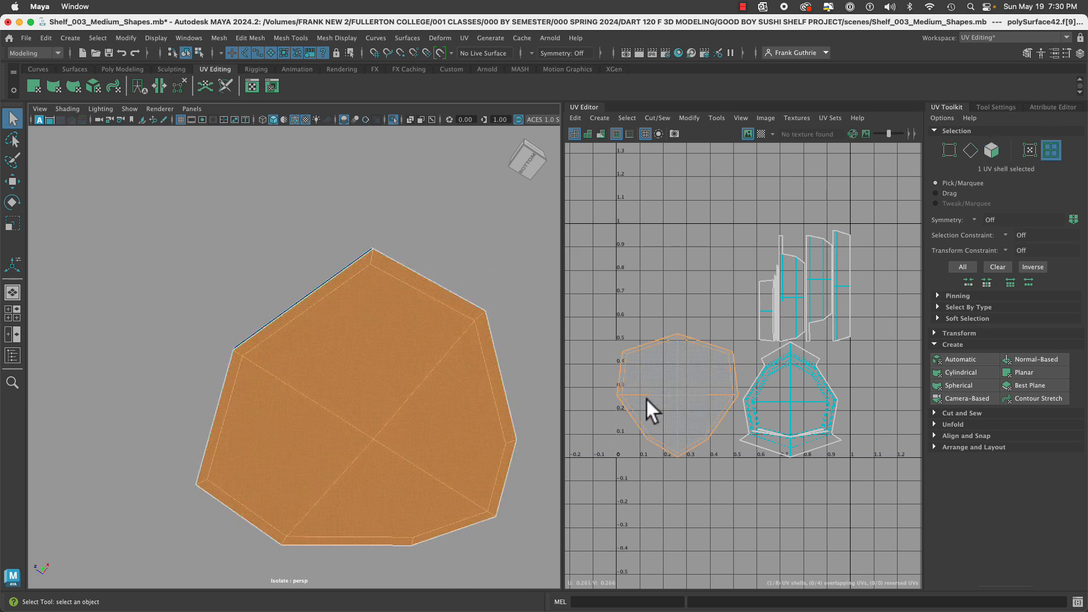
pyautogui.press('w')
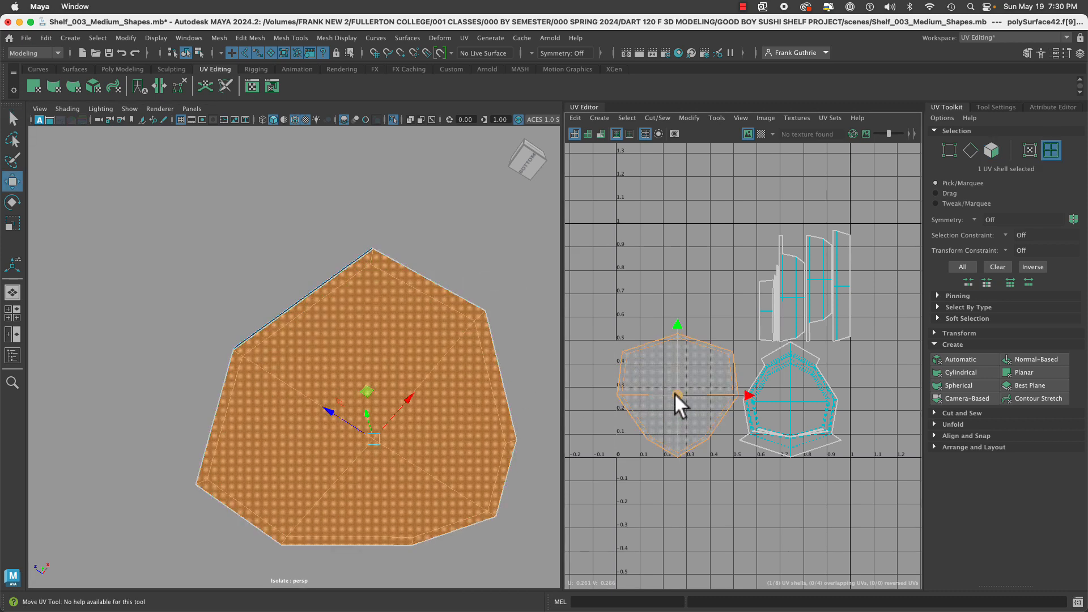
pyautogui.moveTo(674, 393); pyautogui.dragTo(698, 172)
pyautogui.keyDown('alt'); pyautogui.moveTo(725, 227); pyautogui.dragTo(694, 351, button='middle'); pyautogui.keyUp('alt')
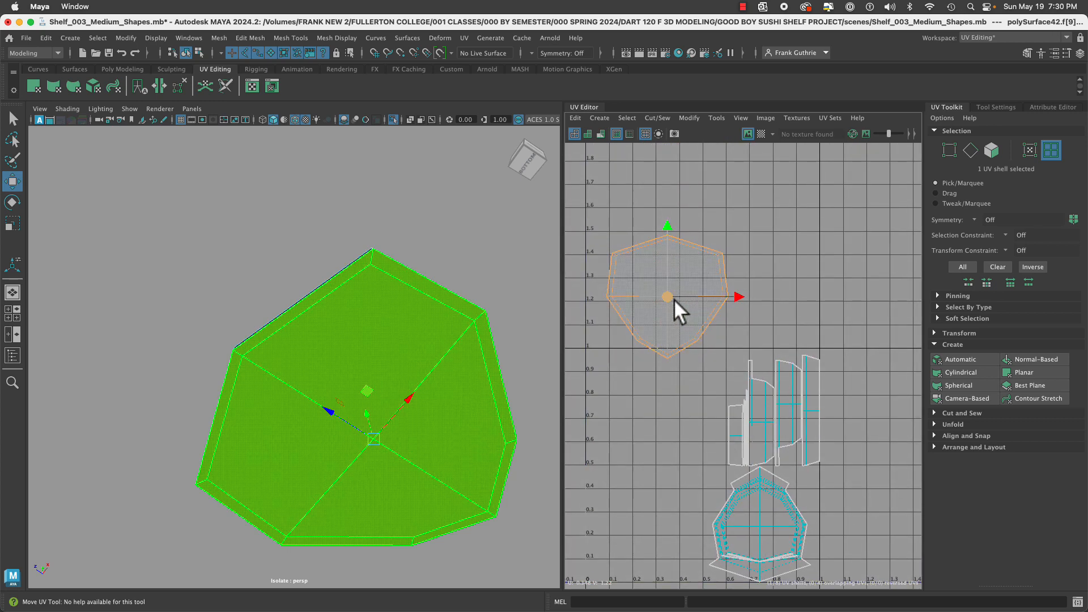
pyautogui.moveTo(673, 299); pyautogui.dragTo(673, 256)
# Move the UV shell of the base's top faces to about U 0.35, V 0.6, clear of the side shells.
pyautogui.keyDown('alt'); pyautogui.moveTo(473, 369); pyautogui.dragTo(245, 322); pyautogui.keyUp('alt')
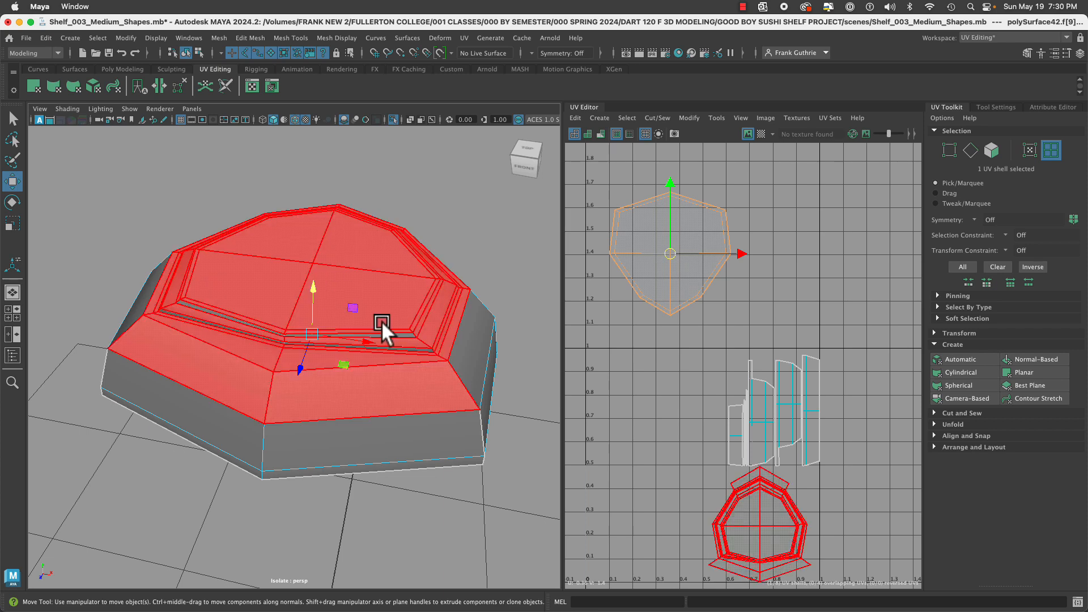
pyautogui.click(770, 527)
pyautogui.moveTo(761, 525); pyautogui.dragTo(681, 430)
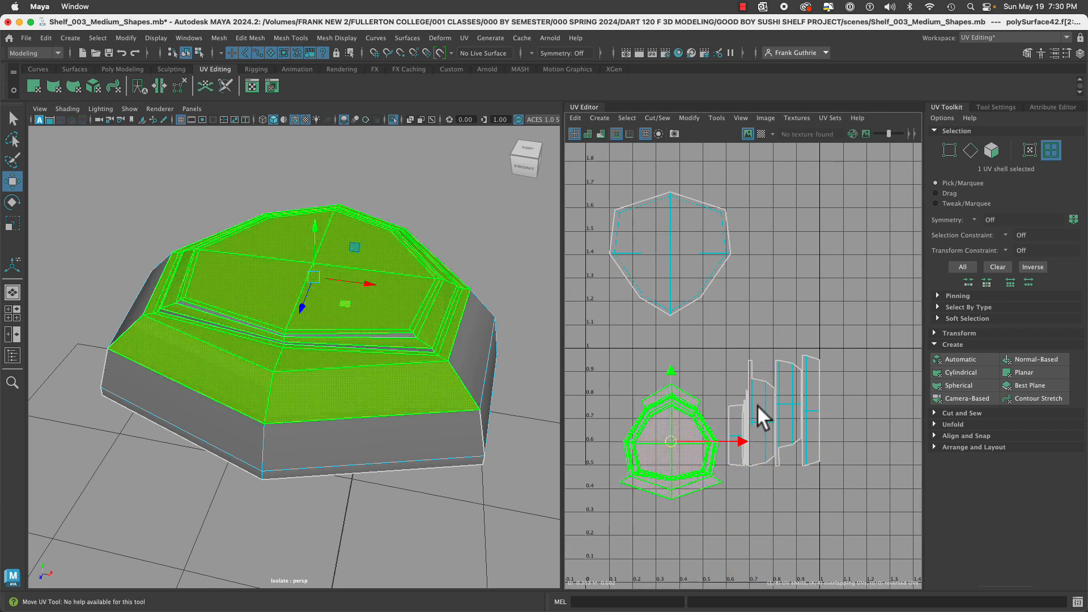
# Move the two widest-spaced side shells of the base, front and right, above the 0–1 UV square to about V 1.5.
pyautogui.click(813, 414)
pyautogui.moveTo(812, 422); pyautogui.dragTo(891, 226)
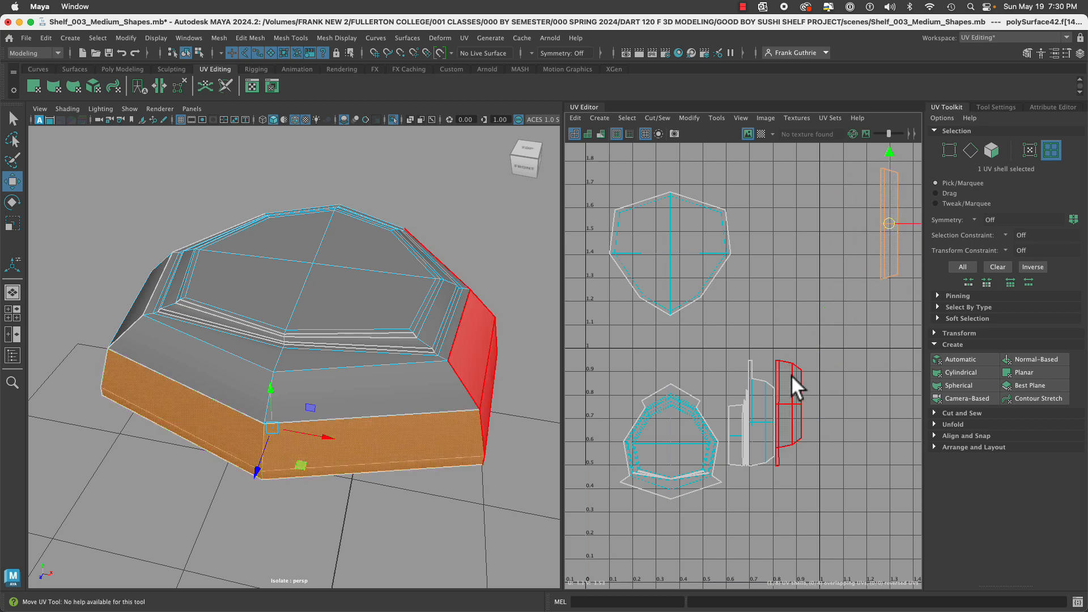
pyautogui.click(796, 397)
pyautogui.moveTo(792, 409); pyautogui.dragTo(828, 241)
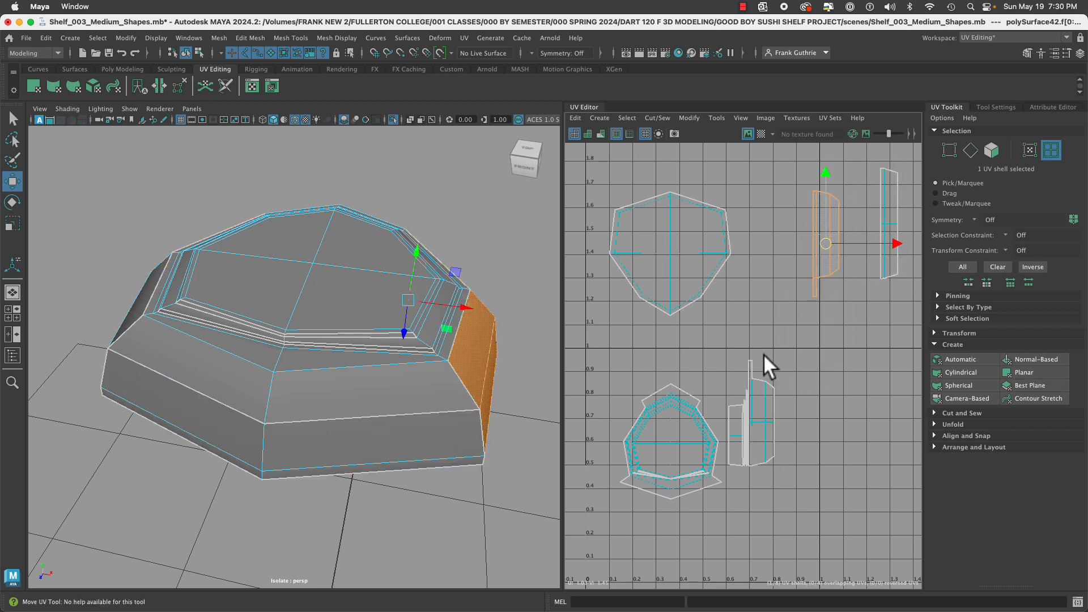
pyautogui.click(846, 187)
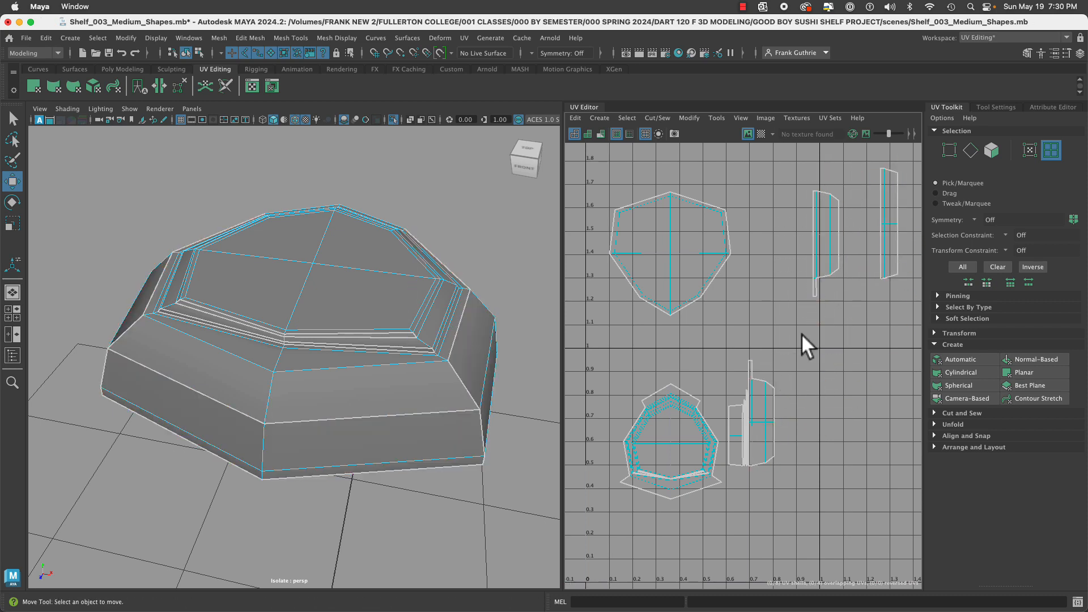
# Separate the base's remaining side shells and thin strip shells, placing them apart from each other beside the top-face shell.
pyautogui.click(759, 443)
pyautogui.scroll(5, 769, 425)
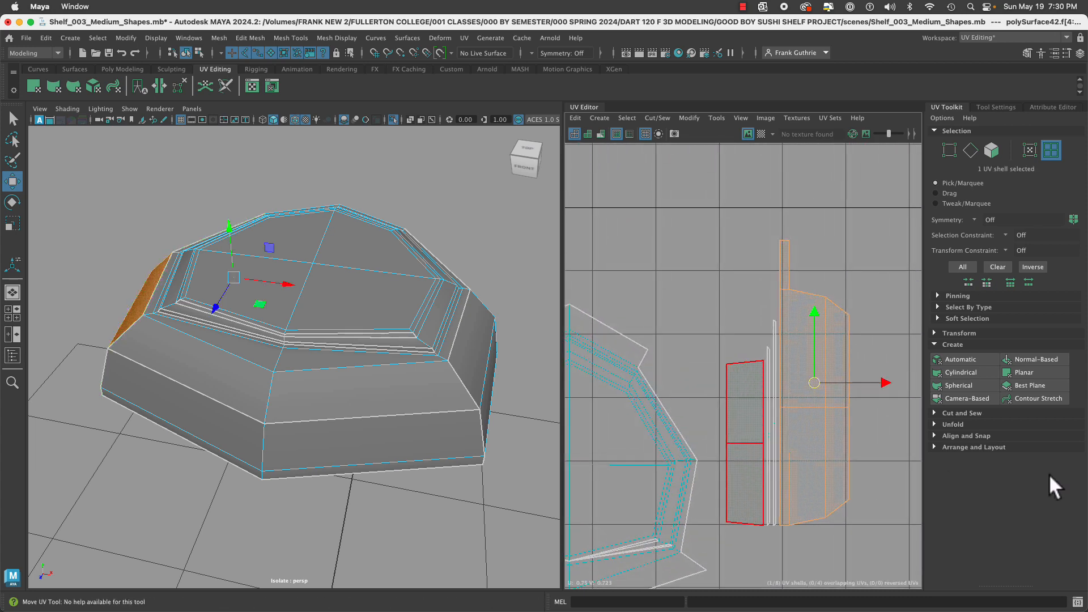
pyautogui.scroll(-5, 825, 422)
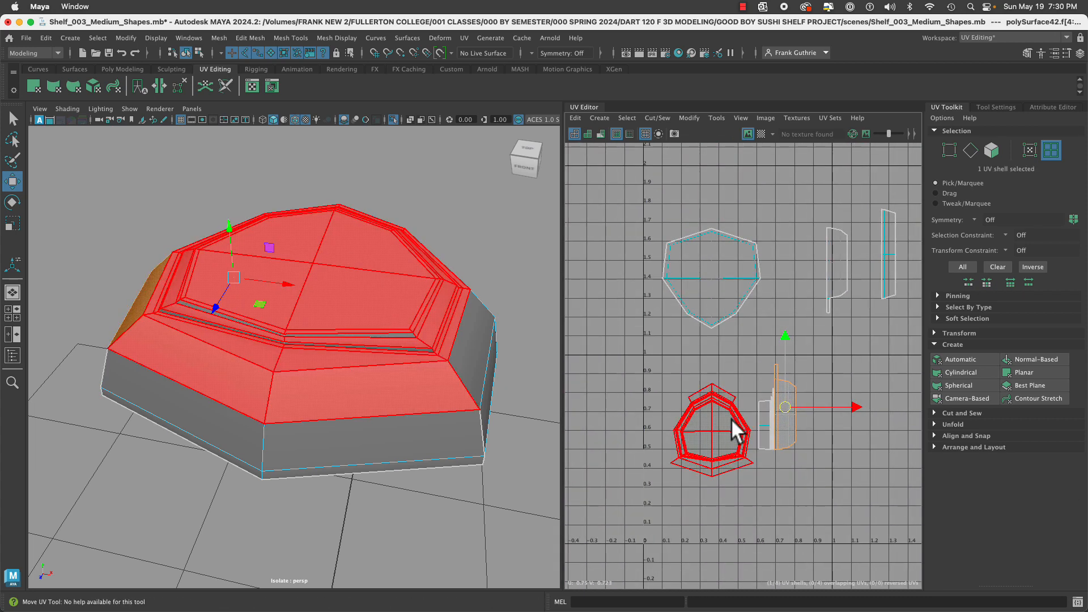
pyautogui.click(765, 418)
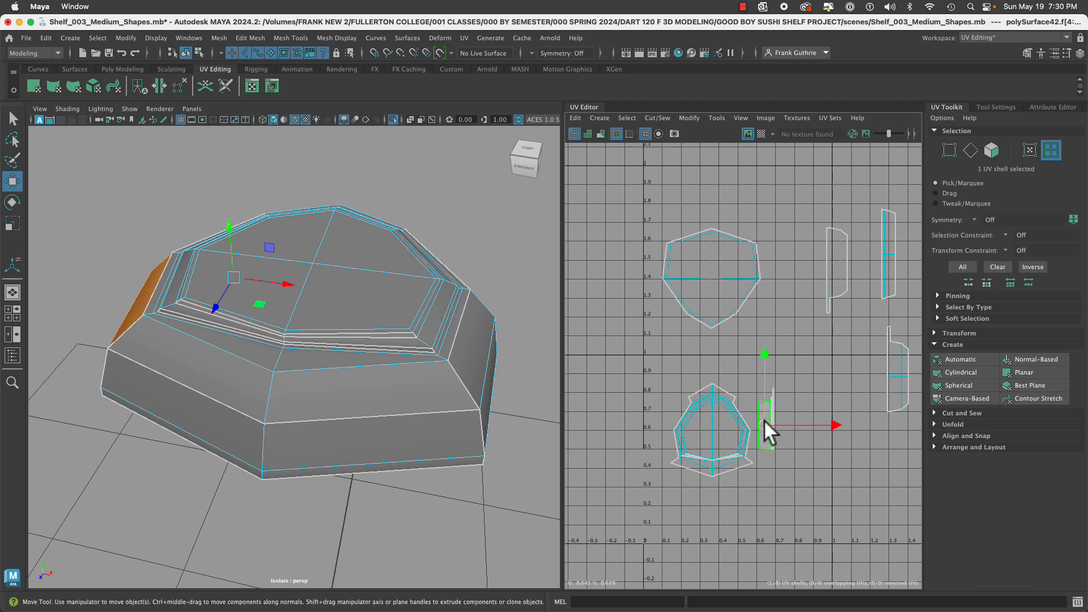
pyautogui.moveTo(764, 419); pyautogui.dragTo(800, 325)
pyautogui.click(770, 411)
pyautogui.click(771, 416)
pyautogui.moveTo(778, 415); pyautogui.dragTo(822, 410)
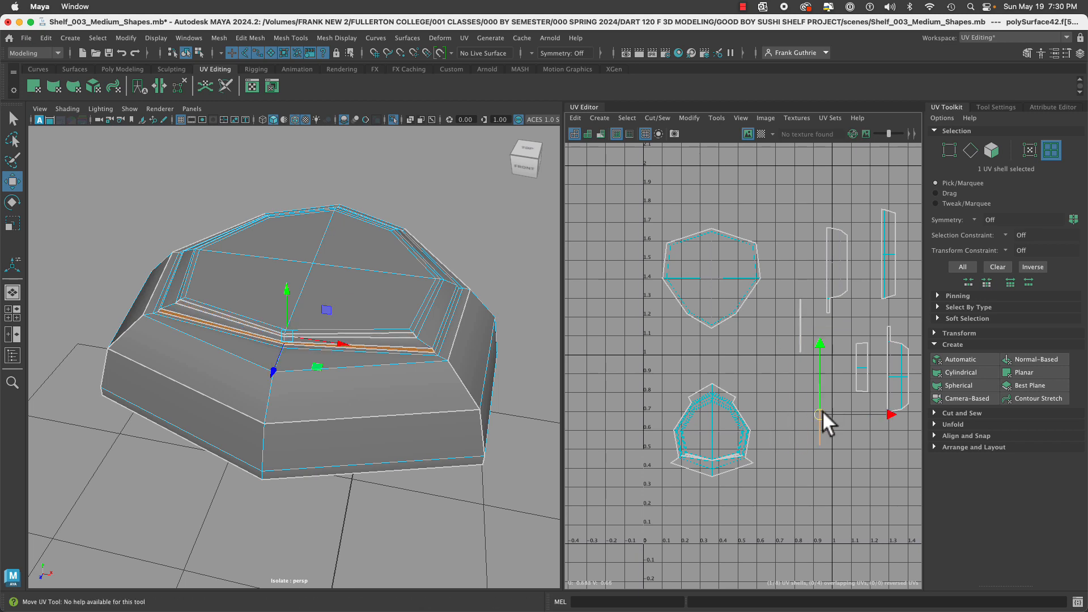
# Examine the front edge of the base's top UV shell for overlapping faces, comparing it with the smoothed model.
pyautogui.click(718, 431)
pyautogui.scroll(6, 686, 436)
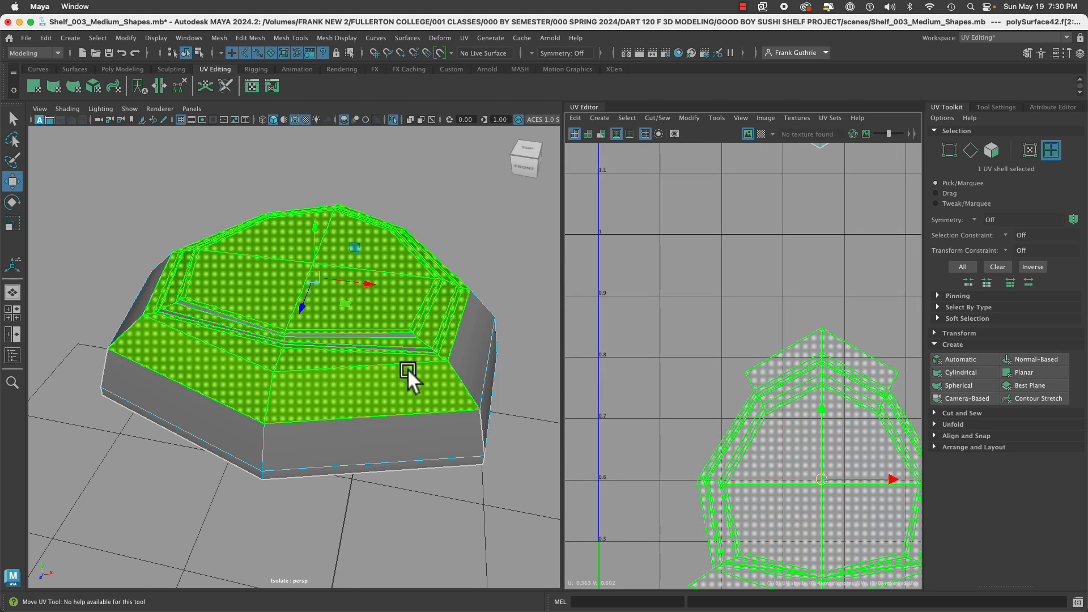
pyautogui.keyDown('alt'); pyautogui.moveTo(408, 372); pyautogui.dragTo(374, 362); pyautogui.keyUp('alt')
pyautogui.keyDown('alt'); pyautogui.moveTo(759, 432); pyautogui.dragTo(711, 321, button='middle'); pyautogui.keyUp('alt')
pyautogui.click(689, 538)
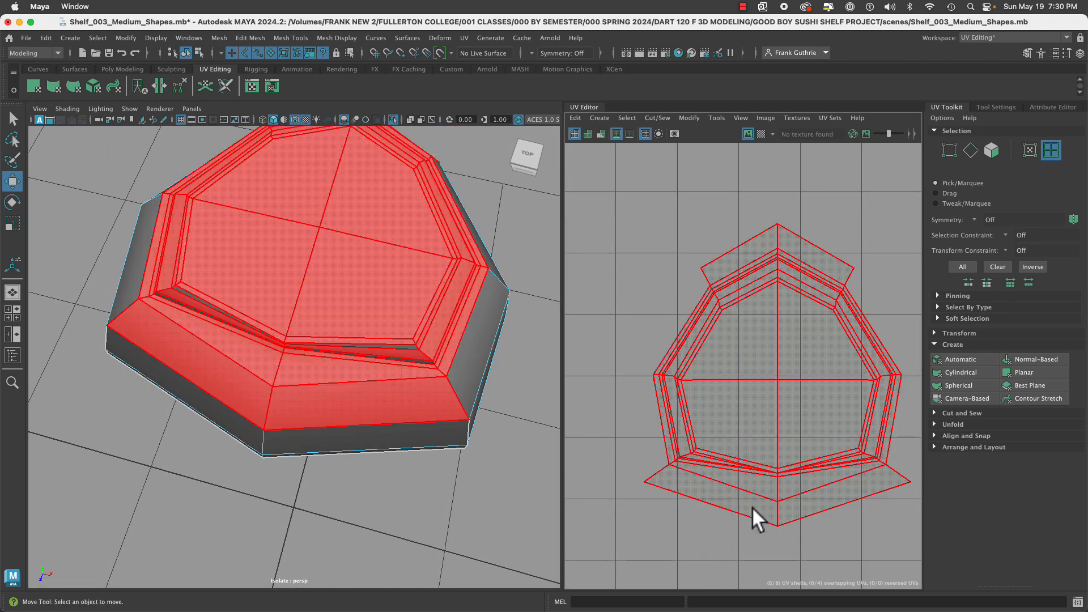
pyautogui.scroll(6, 708, 453)
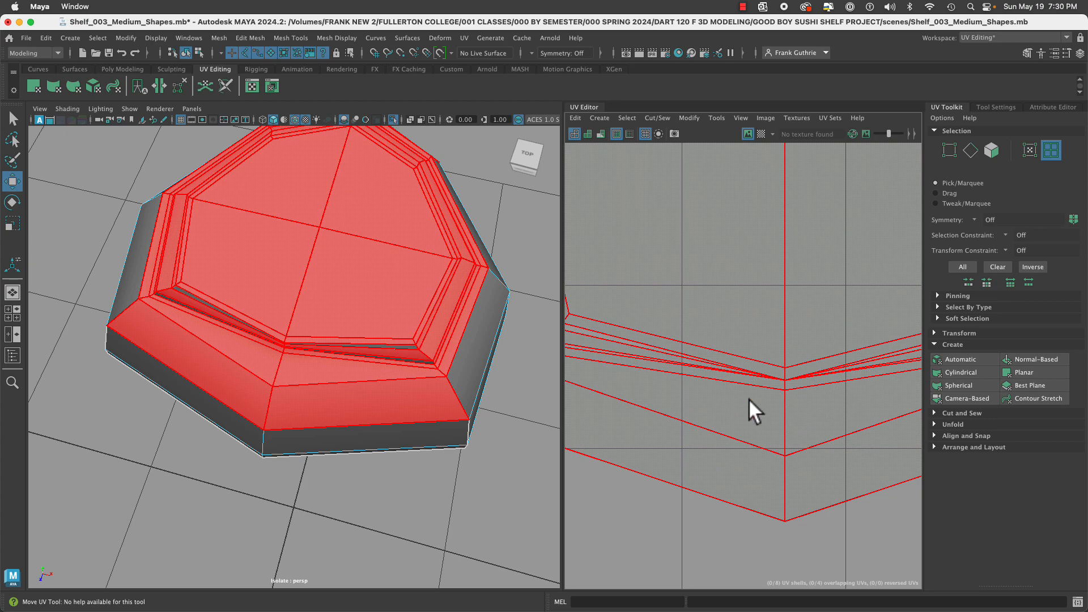
pyautogui.keyDown('alt'); pyautogui.moveTo(335, 372); pyautogui.dragTo(368, 306); pyautogui.keyUp('alt')
pyautogui.press('3')
pyautogui.click(342, 294)
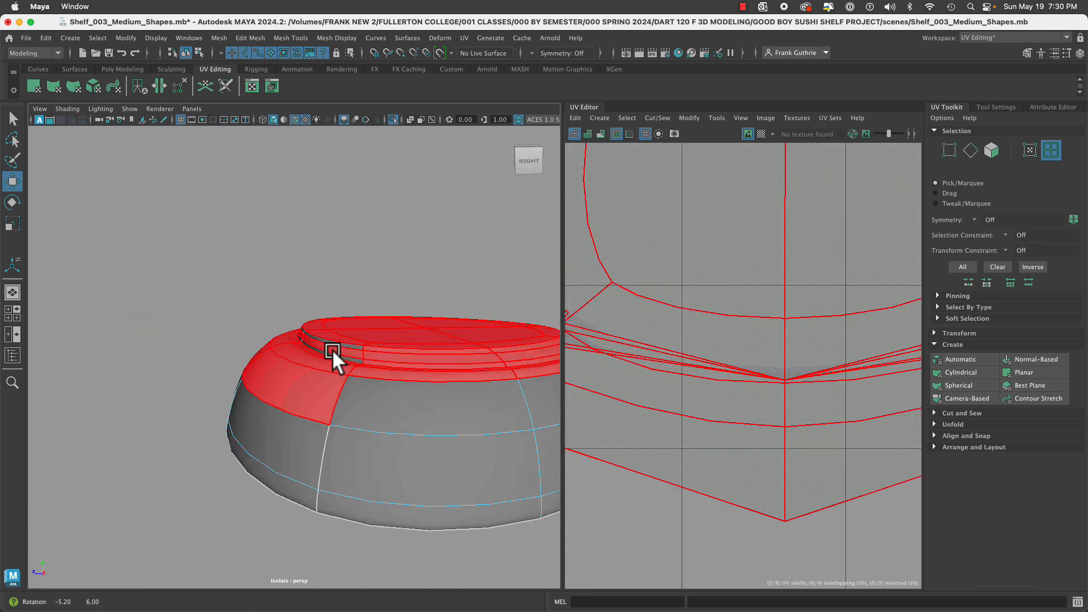
# Show the base's stepped front unsmoothed, with edges as the selection type.
pyautogui.moveTo(332, 349)
pyautogui.keyDown('alt'); pyautogui.mouseDown()
pyautogui.moveTo(383, 368)
pyautogui.moveTo(364, 345)
pyautogui.moveTo(311, 351)
pyautogui.mouseUp(); pyautogui.keyUp('alt')
pyautogui.keyDown('alt'); pyautogui.moveTo(312, 351); pyautogui.dragTo(261, 362, button='right'); pyautogui.keyUp('alt')
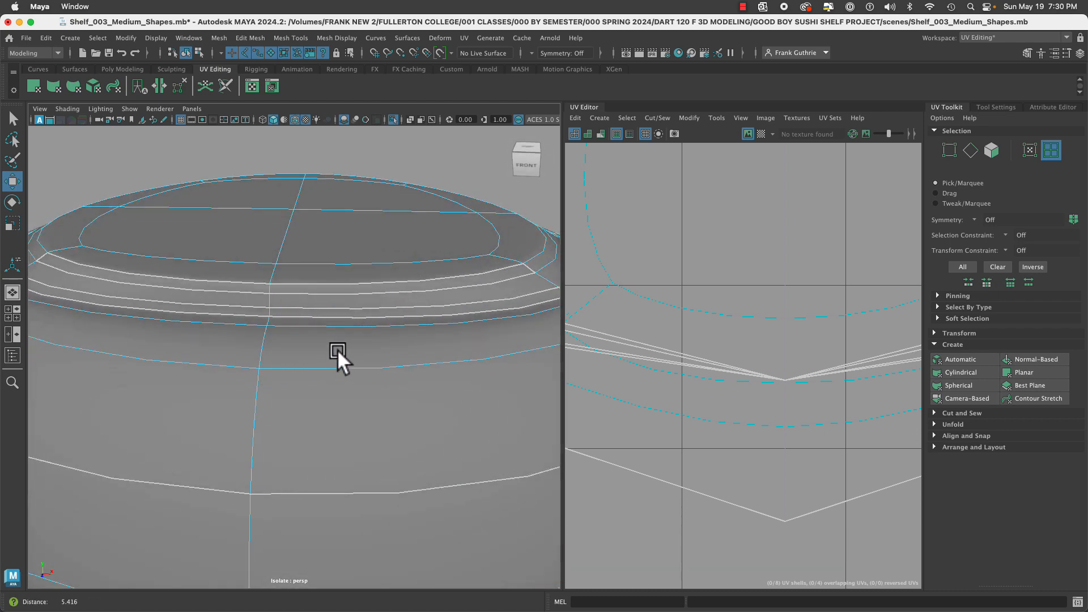
pyautogui.keyDown('alt'); pyautogui.moveTo(337, 349); pyautogui.dragTo(161, 338); pyautogui.keyUp('alt')
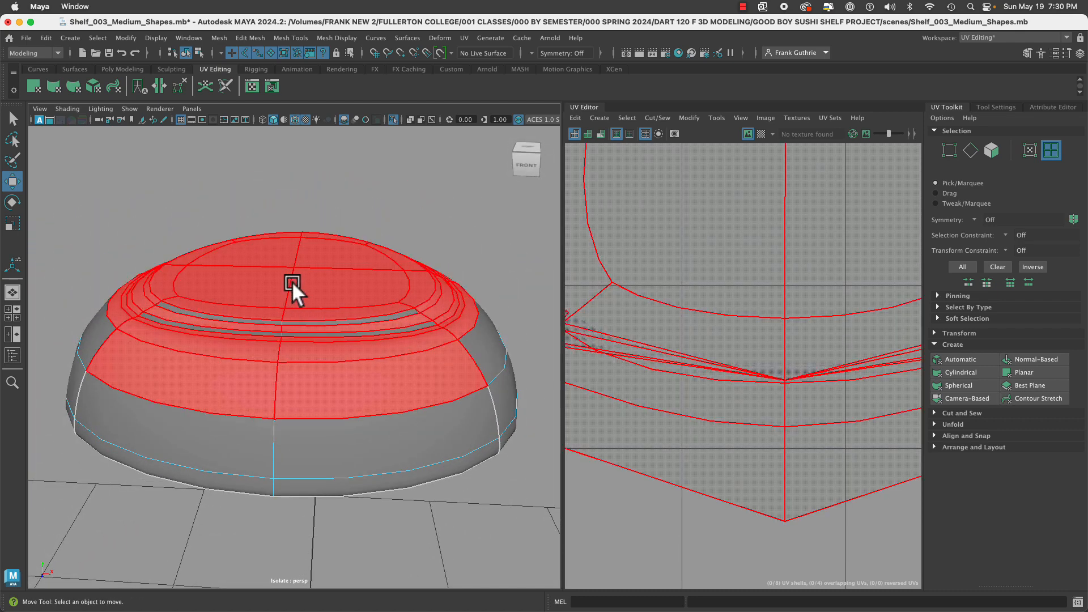
pyautogui.moveTo(298, 313); pyautogui.dragTo(299, 253, button='right')
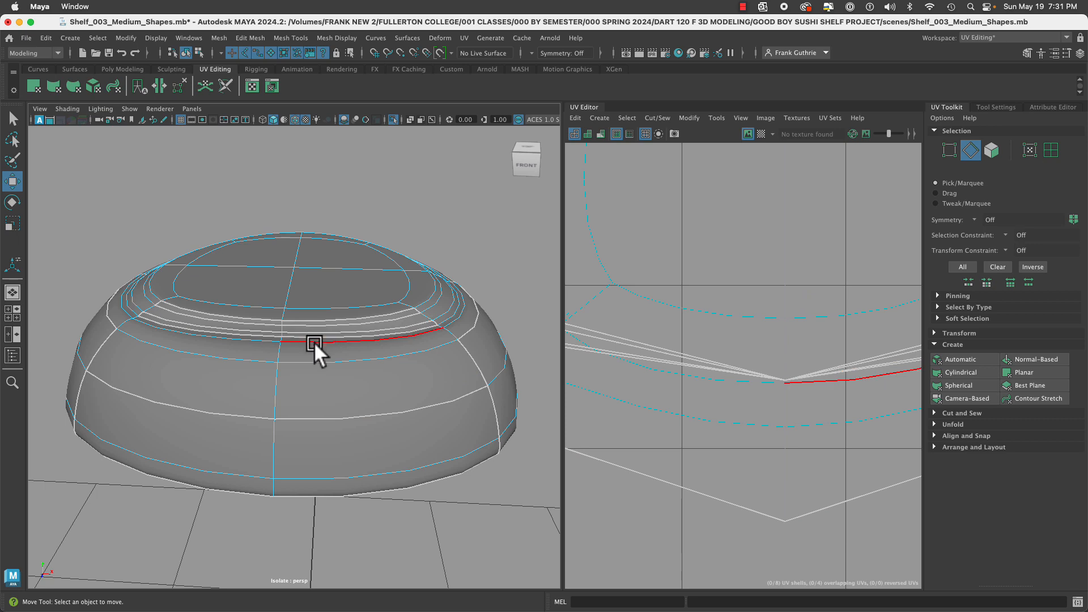
pyautogui.press('1')
pyautogui.keyDown('alt'); pyautogui.moveTo(161, 315); pyautogui.dragTo(198, 332); pyautogui.keyUp('alt')
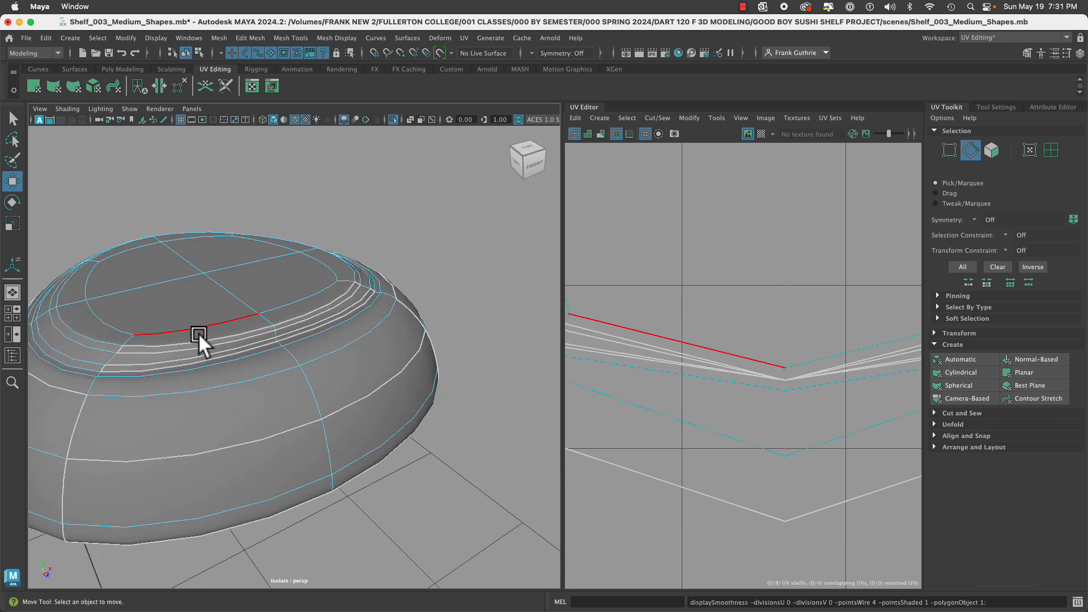
pyautogui.press('1')
# Cut the base's UVs along the complete edge loop at the bottom of the stepped rim around its top.
pyautogui.keyDown('alt'); pyautogui.moveTo(165, 372); pyautogui.dragTo(325, 338); pyautogui.keyUp('alt')
pyautogui.doubleClick(203, 341)
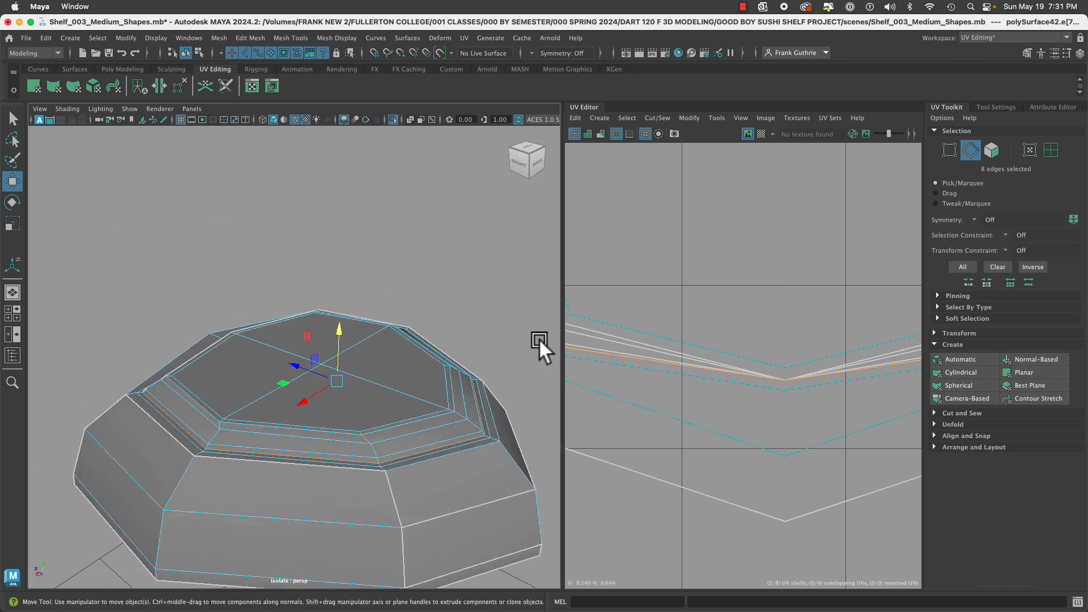
pyautogui.click(936, 344)
pyautogui.click(934, 356)
pyautogui.click(963, 386)
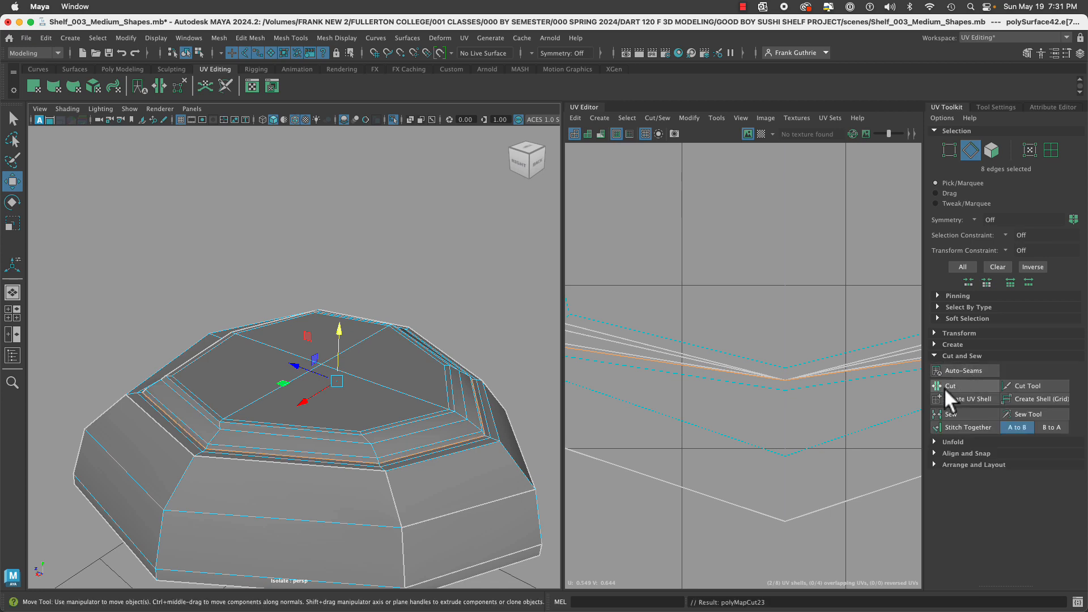
pyautogui.press('f')
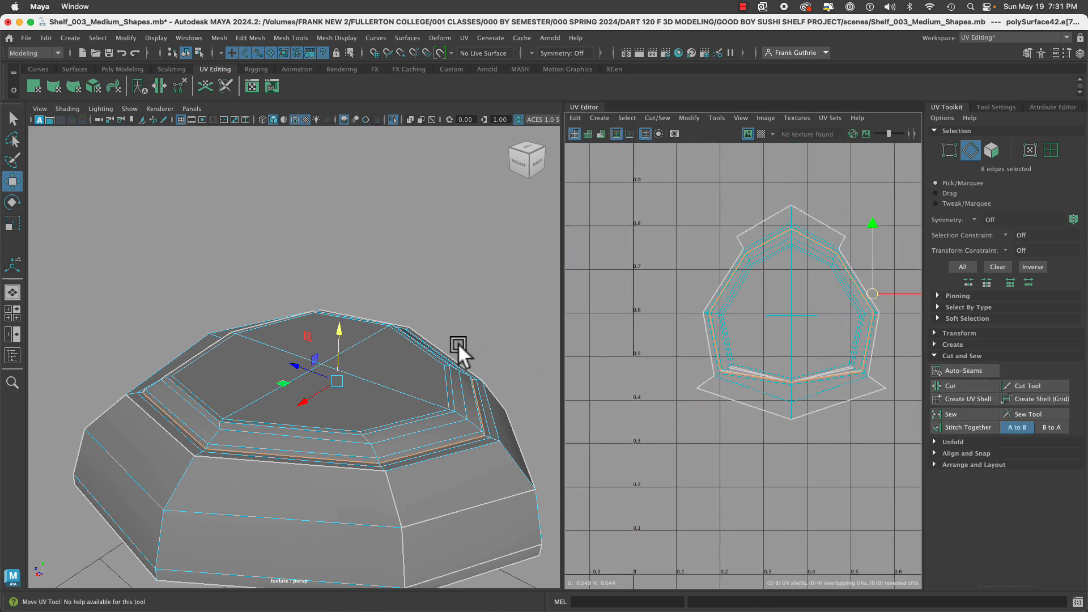
# Move the separated top-and-rim UV shell to about U -0.02, V 0.81, clear of the remaining outer ring.
pyautogui.moveTo(787, 342); pyautogui.dragTo(757, 322, button='right')
pyautogui.click(774, 309)
pyautogui.moveTo(773, 311); pyautogui.dragTo(640, 243)
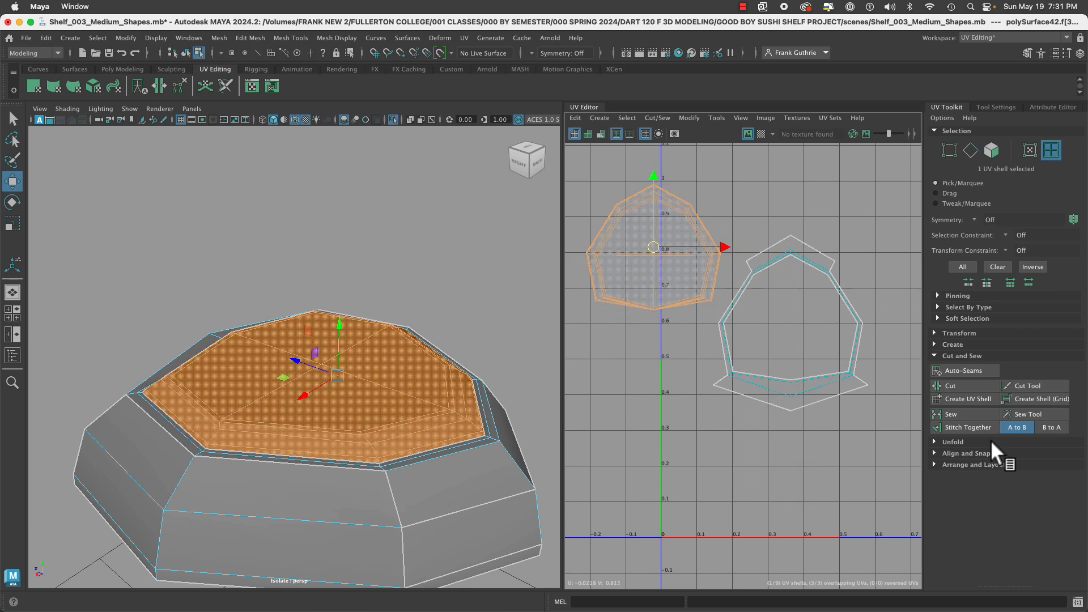
# Hide the UV grid and unfold the separated top-and-rim shell.
pyautogui.click(646, 134)
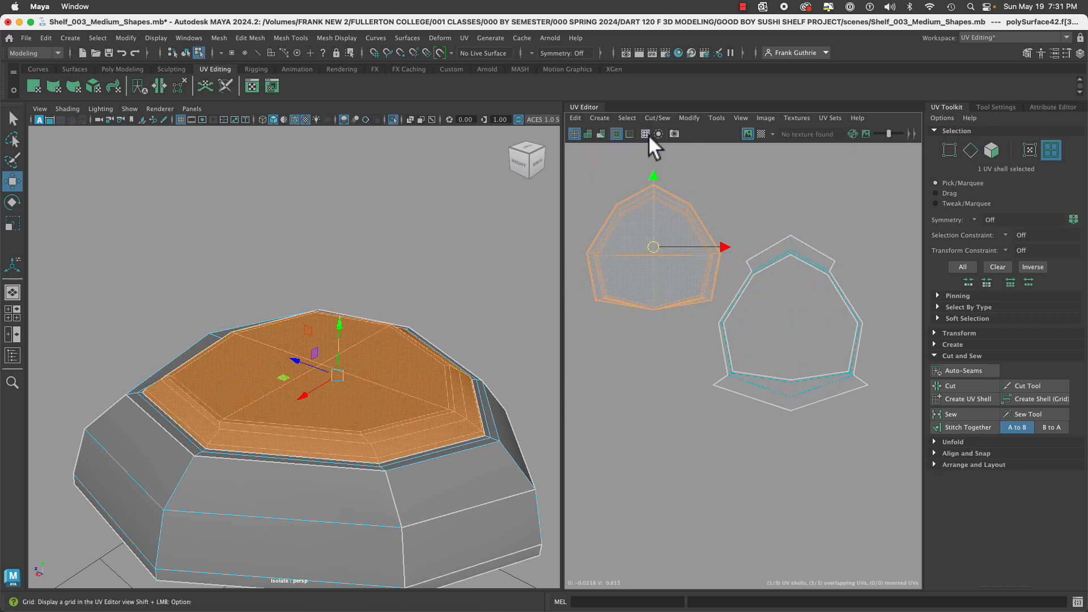
pyautogui.click(934, 442)
pyautogui.click(972, 472)
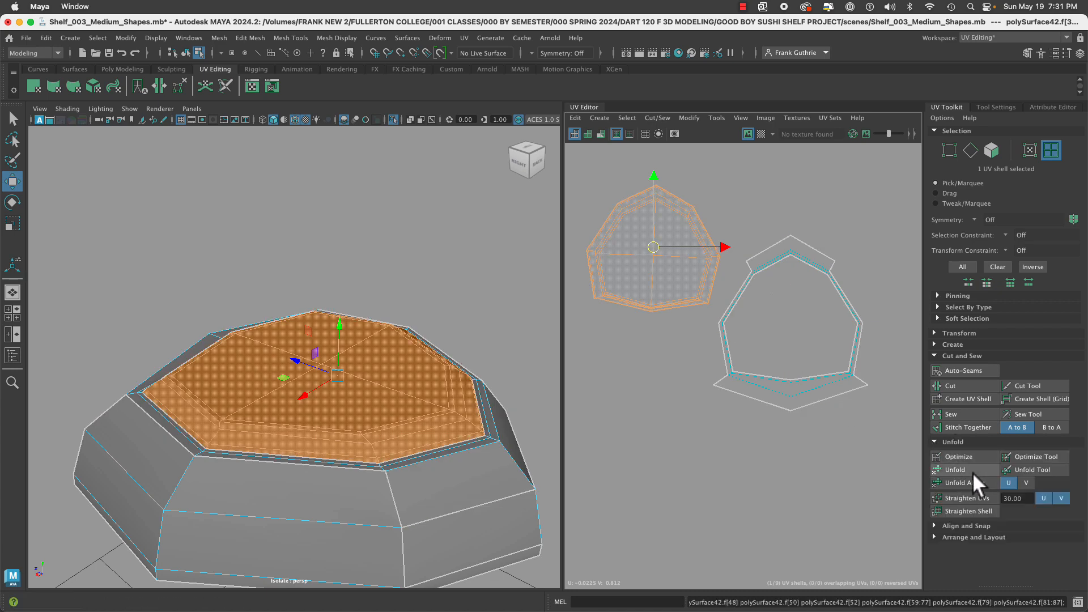
# Trace the front boundary edges of the unfolded top shell to the thin strip shell that shares them.
pyautogui.keyDown('alt'); pyautogui.moveTo(650, 287); pyautogui.dragTo(956, 339, button='right'); pyautogui.keyUp('alt')
pyautogui.keyDown('alt'); pyautogui.moveTo(784, 345); pyautogui.dragTo(829, 371, button='middle'); pyautogui.keyUp('alt')
pyautogui.click(829, 371)
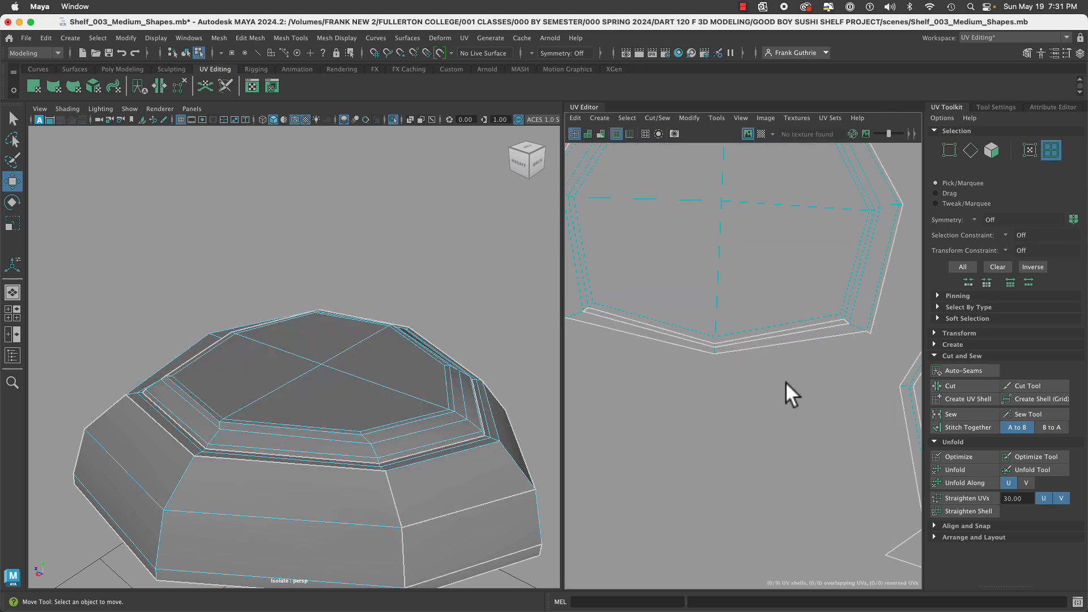
pyautogui.moveTo(822, 344); pyautogui.dragTo(825, 316, button='right')
pyautogui.click(828, 339)
pyautogui.keyDown('shift'); pyautogui.click(706, 351); pyautogui.keyUp('shift')
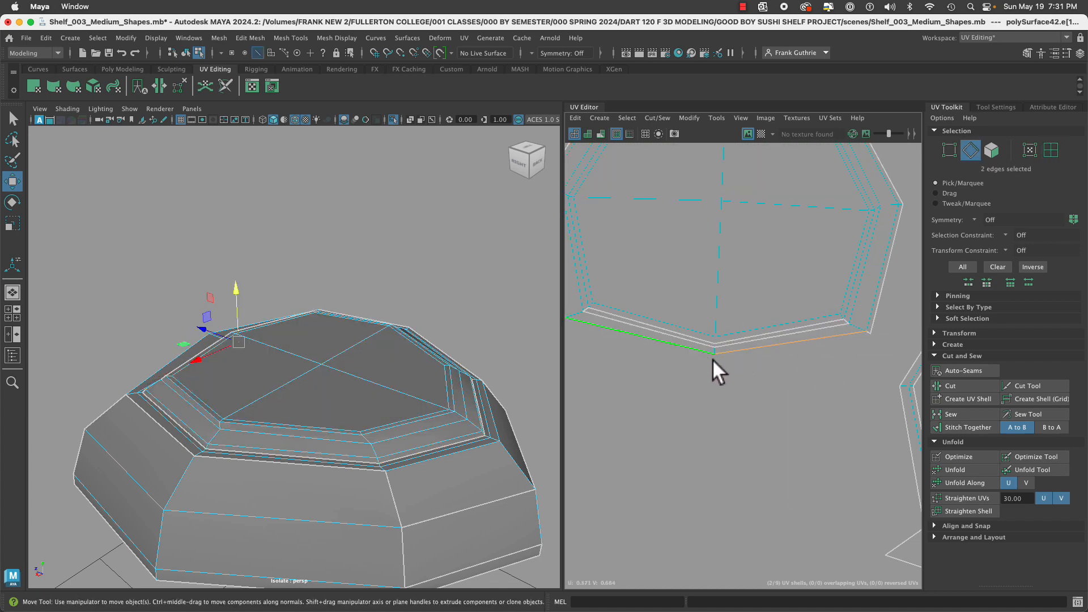
pyautogui.scroll(-5, 771, 391)
pyautogui.keyDown('alt'); pyautogui.moveTo(836, 405); pyautogui.dragTo(702, 390, button='right'); pyautogui.keyUp('alt')
pyautogui.keyDown('alt'); pyautogui.moveTo(818, 390); pyautogui.dragTo(738, 379, button='middle'); pyautogui.keyUp('alt')
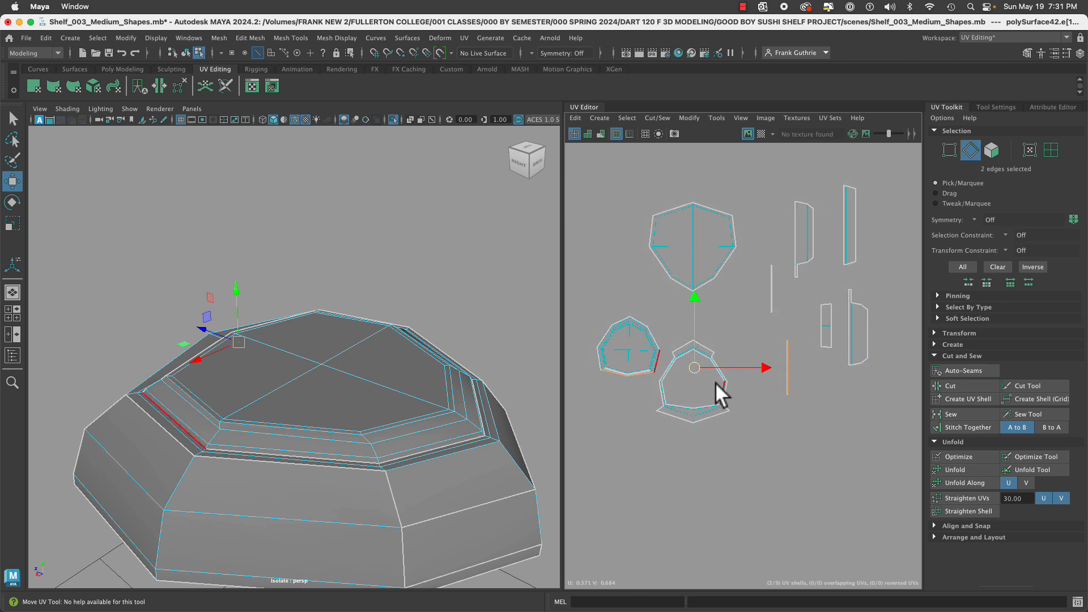
pyautogui.scroll(5, 698, 382)
pyautogui.keyDown('alt'); pyautogui.moveTo(700, 380); pyautogui.dragTo(869, 366, button='middle'); pyautogui.keyUp('alt')
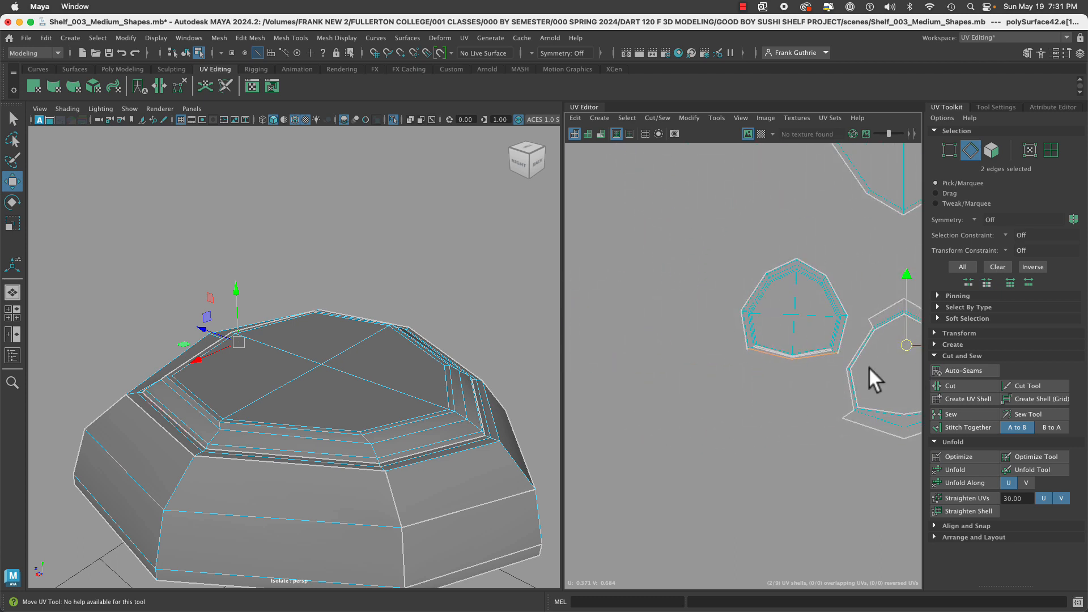
pyautogui.keyDown('alt'); pyautogui.moveTo(868, 367); pyautogui.dragTo(952, 384, button='right'); pyautogui.keyUp('alt')
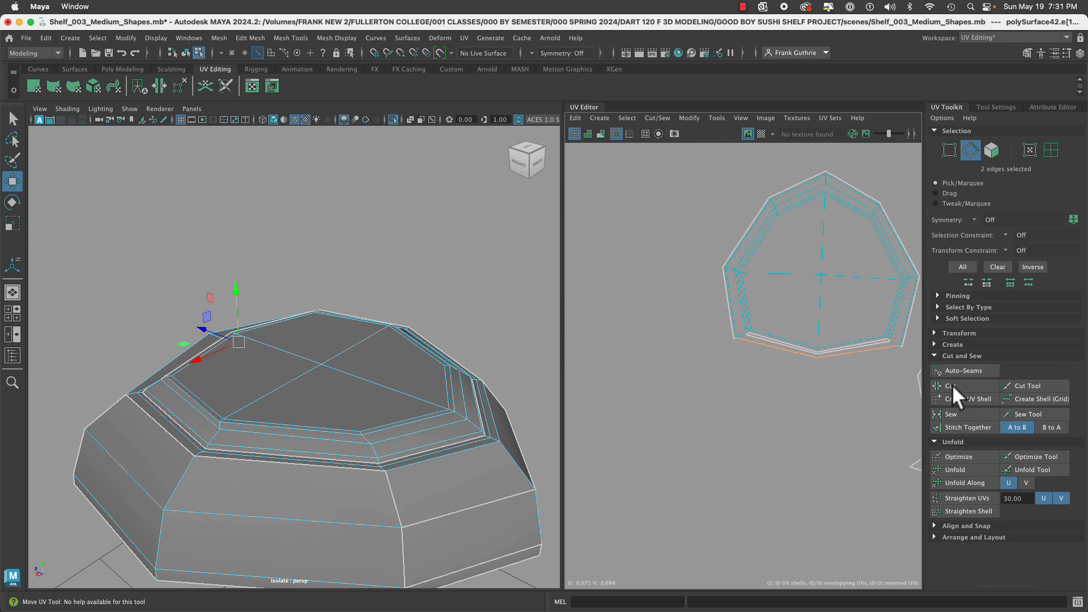
pyautogui.click(858, 355)
pyautogui.keyDown('alt'); pyautogui.moveTo(909, 396); pyautogui.dragTo(758, 408, button='middle'); pyautogui.keyUp('alt')
pyautogui.keyDown('alt'); pyautogui.moveTo(757, 408); pyautogui.dragTo(742, 376, button='right'); pyautogui.keyUp('alt')
pyautogui.keyDown('alt'); pyautogui.moveTo(807, 389); pyautogui.dragTo(643, 448, button='middle'); pyautogui.keyUp('alt')
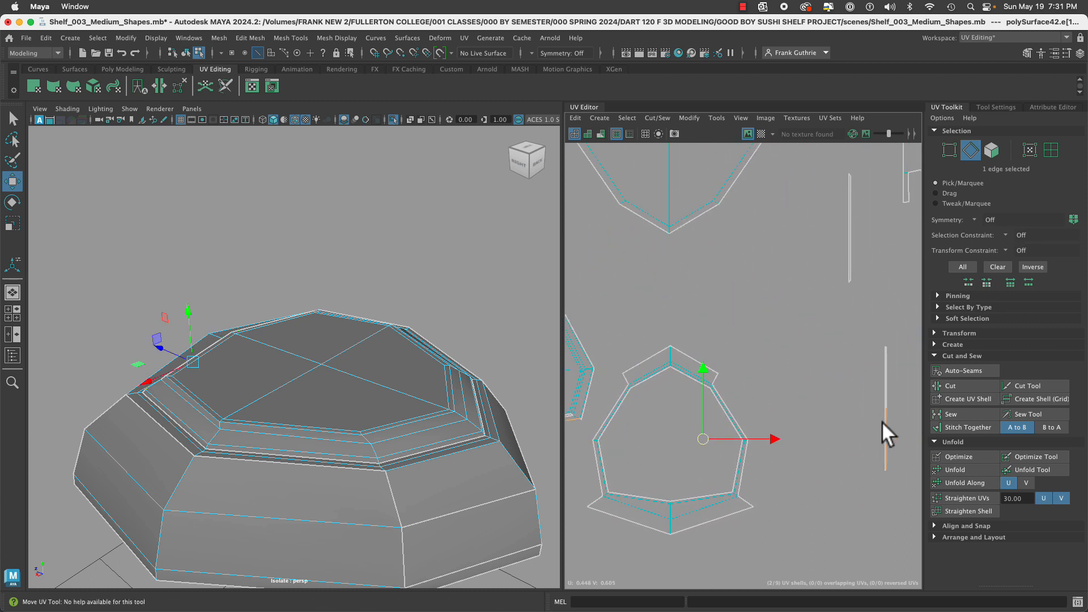
# Cut the matching thin strip shell in two at its short middle edge, at the base's front centre.
pyautogui.keyDown('alt'); pyautogui.moveTo(866, 427); pyautogui.dragTo(773, 371, button='middle'); pyautogui.keyUp('alt')
pyautogui.keyDown('alt'); pyautogui.moveTo(773, 371); pyautogui.dragTo(1087, 389, button='right'); pyautogui.keyUp('alt')
pyautogui.moveTo(806, 324)
pyautogui.mouseDown(button='right')
pyautogui.moveTo(802, 294)
pyautogui.moveTo(799, 318)
pyautogui.mouseUp(button='right')
pyautogui.press('w')
pyautogui.keyDown('alt'); pyautogui.moveTo(387, 434); pyautogui.dragTo(552, 409); pyautogui.keyUp('alt')
pyautogui.keyDown('alt'); pyautogui.moveTo(369, 386); pyautogui.dragTo(535, 432, button='right'); pyautogui.keyUp('alt')
pyautogui.keyDown('alt'); pyautogui.moveTo(534, 433); pyautogui.dragTo(455, 448, button='middle'); pyautogui.keyUp('alt')
pyautogui.scroll(3, 454, 408)
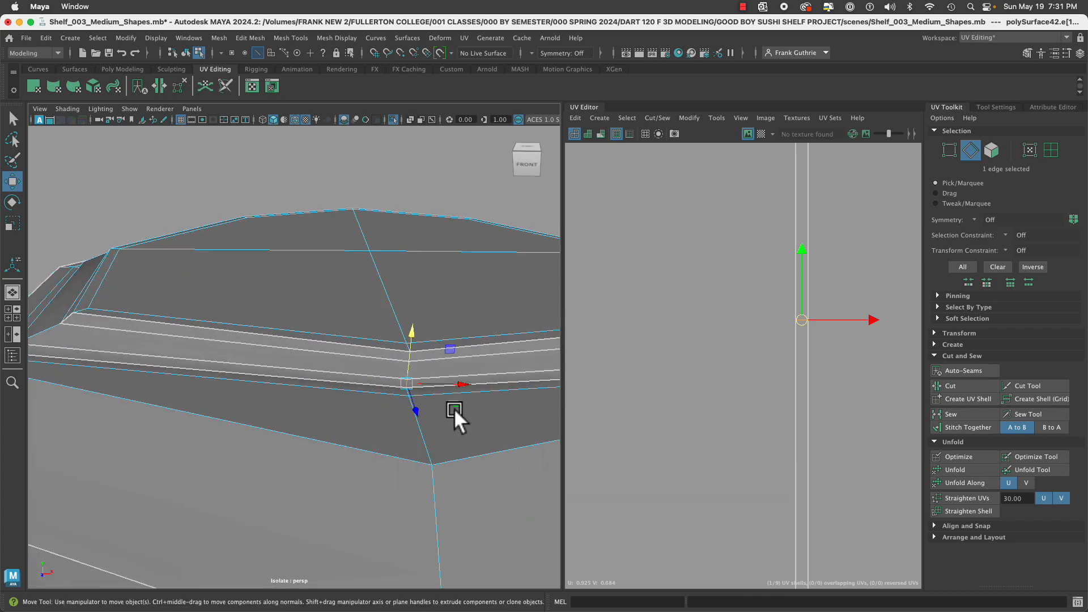
pyautogui.click(962, 388)
# Move the lower half of the cut strip shell sideways, clear of the upper half.
pyautogui.moveTo(806, 375); pyautogui.dragTo(782, 376, button='right')
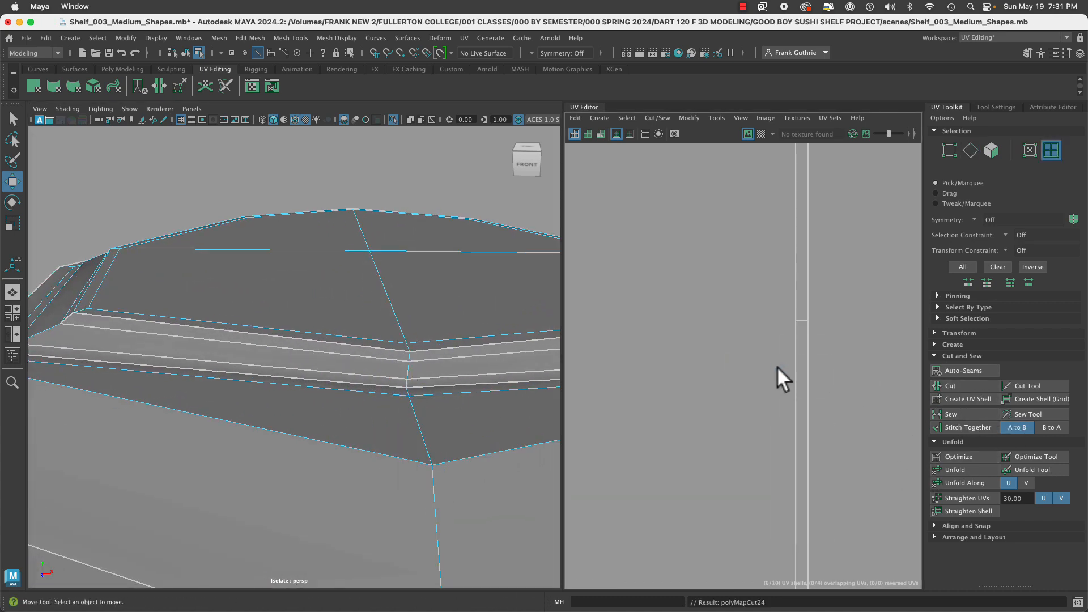
pyautogui.moveTo(781, 375); pyautogui.dragTo(830, 426)
pyautogui.press('w')
pyautogui.scroll(-3, 832, 514)
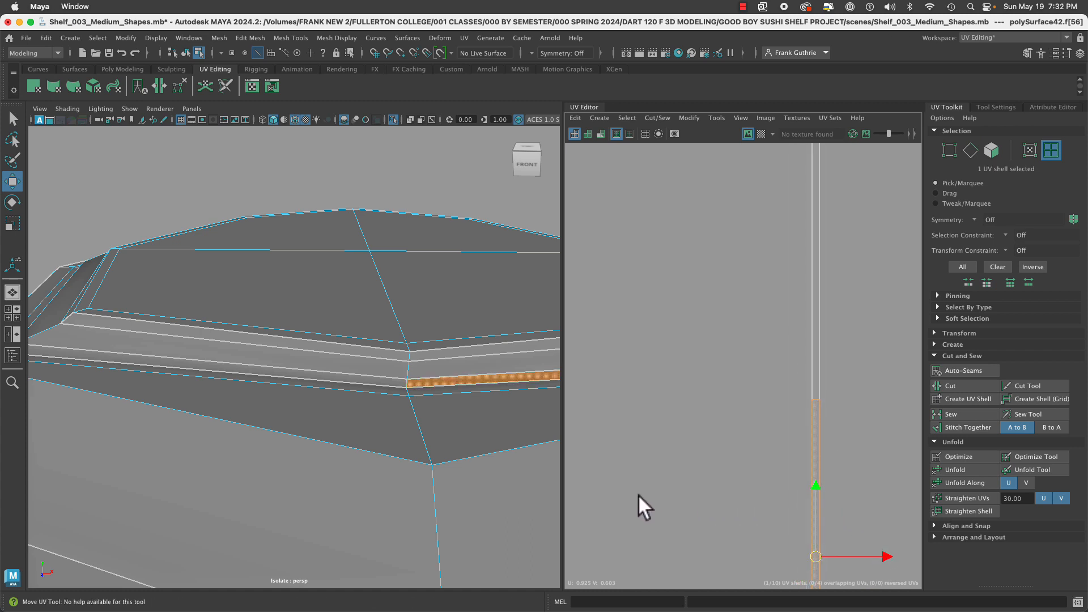
pyautogui.moveTo(887, 557); pyautogui.dragTo(778, 548)
# Stitch both strip halves onto the unfolded top shell along its two front boundary edges, using direction A to B.
pyautogui.keyDown('alt'); pyautogui.moveTo(866, 461); pyautogui.dragTo(695, 452, button='right'); pyautogui.keyUp('alt')
pyautogui.keyDown('alt'); pyautogui.moveTo(818, 417); pyautogui.dragTo(898, 332, button='middle'); pyautogui.keyUp('alt')
pyautogui.keyDown('alt'); pyautogui.moveTo(657, 372); pyautogui.dragTo(810, 397, button='middle'); pyautogui.keyUp('alt')
pyautogui.keyDown('alt'); pyautogui.moveTo(671, 385); pyautogui.dragTo(997, 445, button='right'); pyautogui.keyUp('alt')
pyautogui.moveTo(669, 414); pyautogui.dragTo(686, 318, button='right')
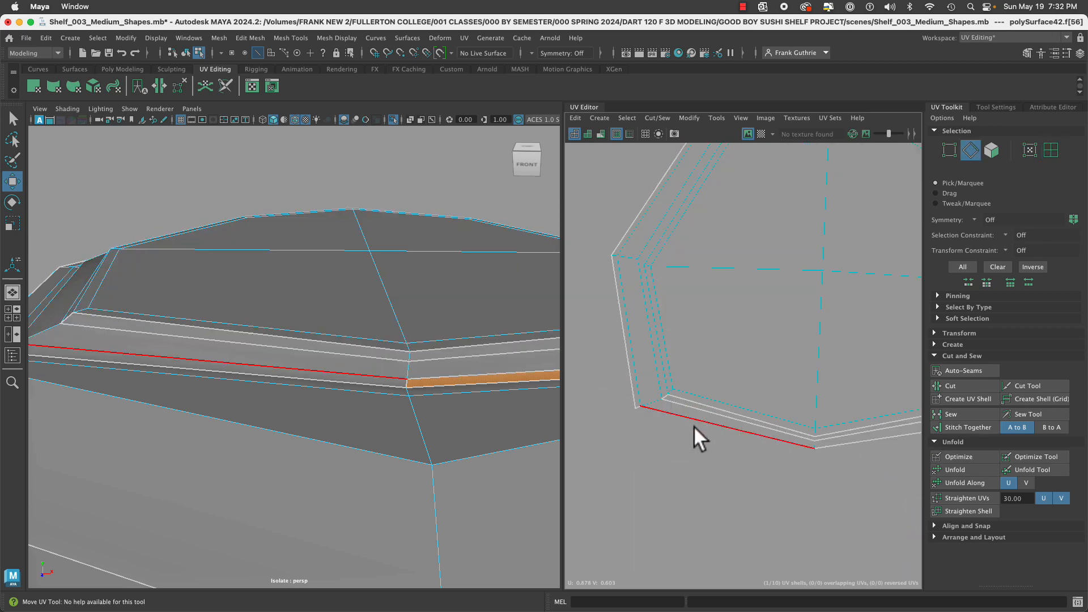
pyautogui.click(694, 422)
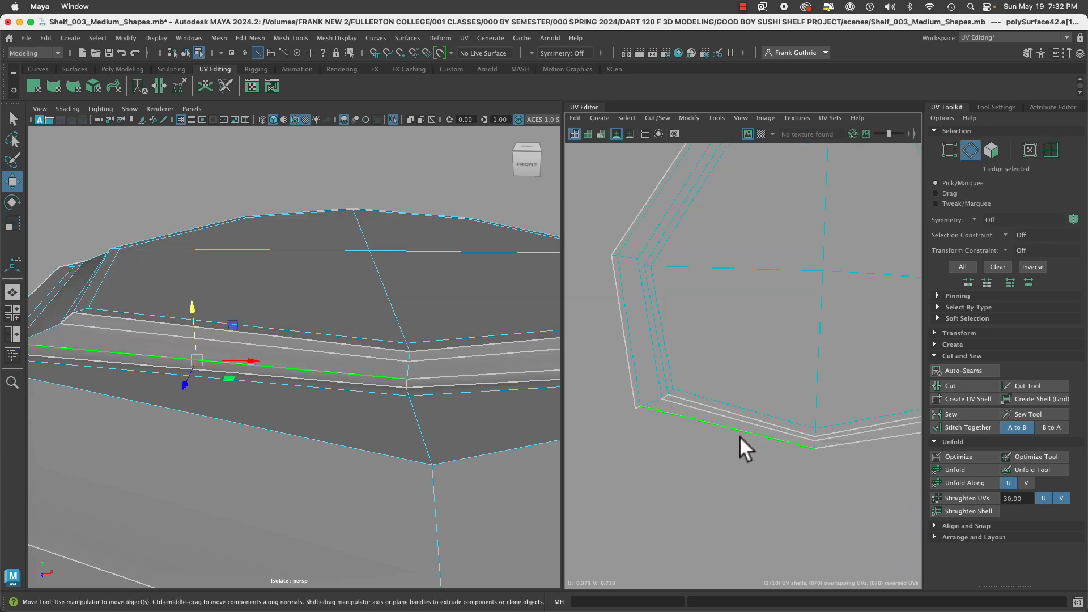
pyautogui.keyDown('shift'); pyautogui.click(827, 447); pyautogui.keyUp('shift')
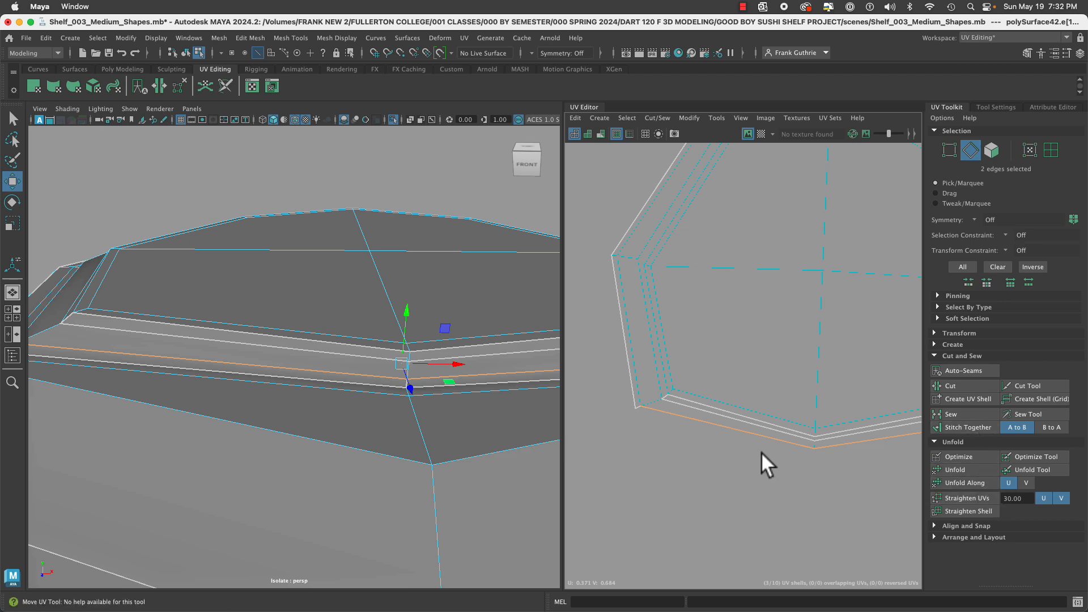
pyautogui.press('f')
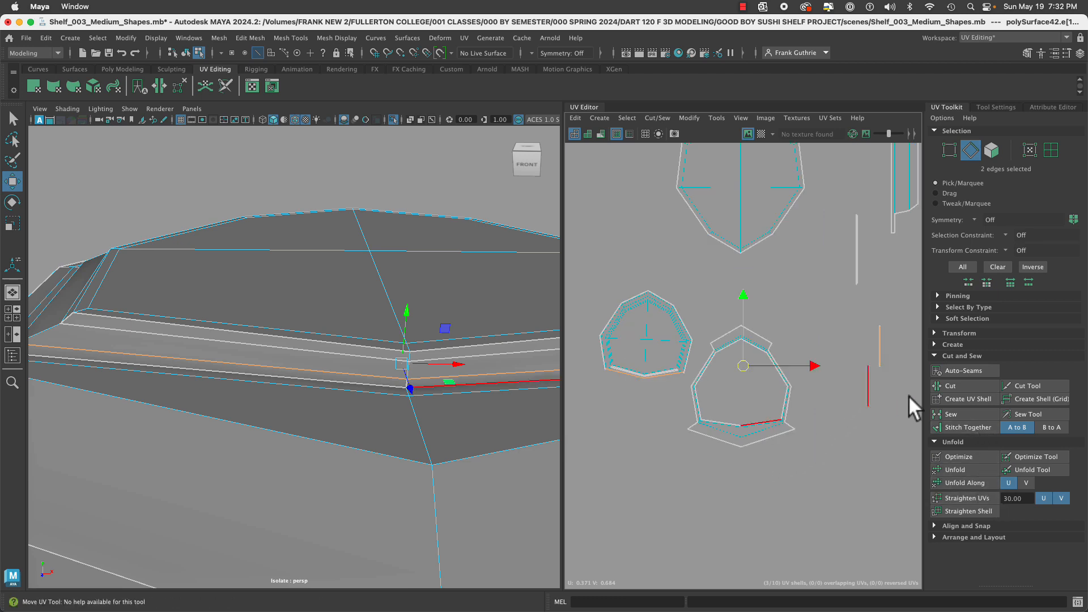
pyautogui.scroll(-5, 803, 301)
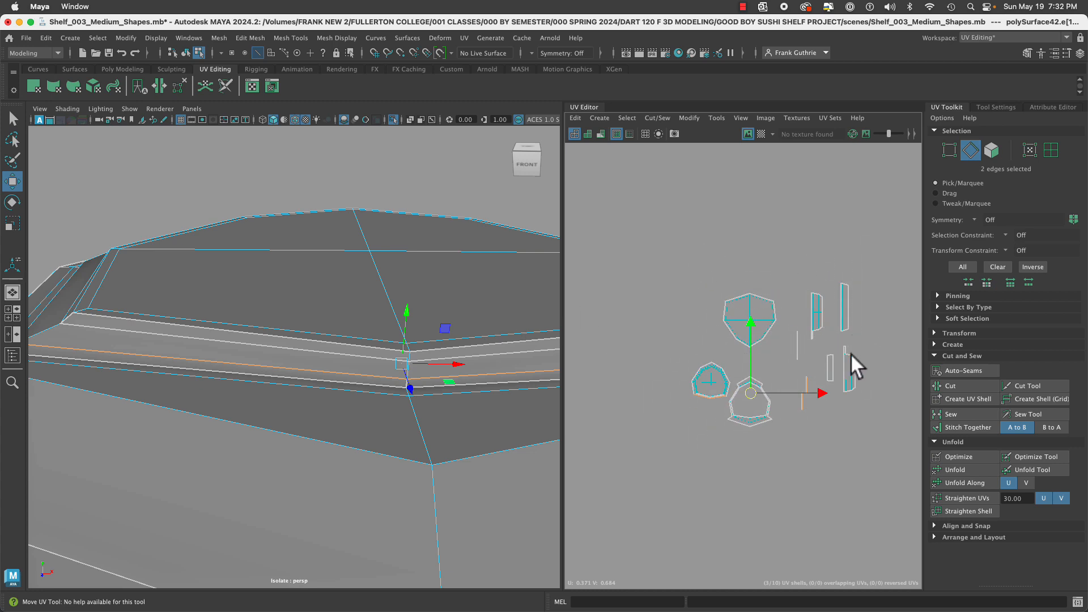
pyautogui.scroll(5, 852, 365)
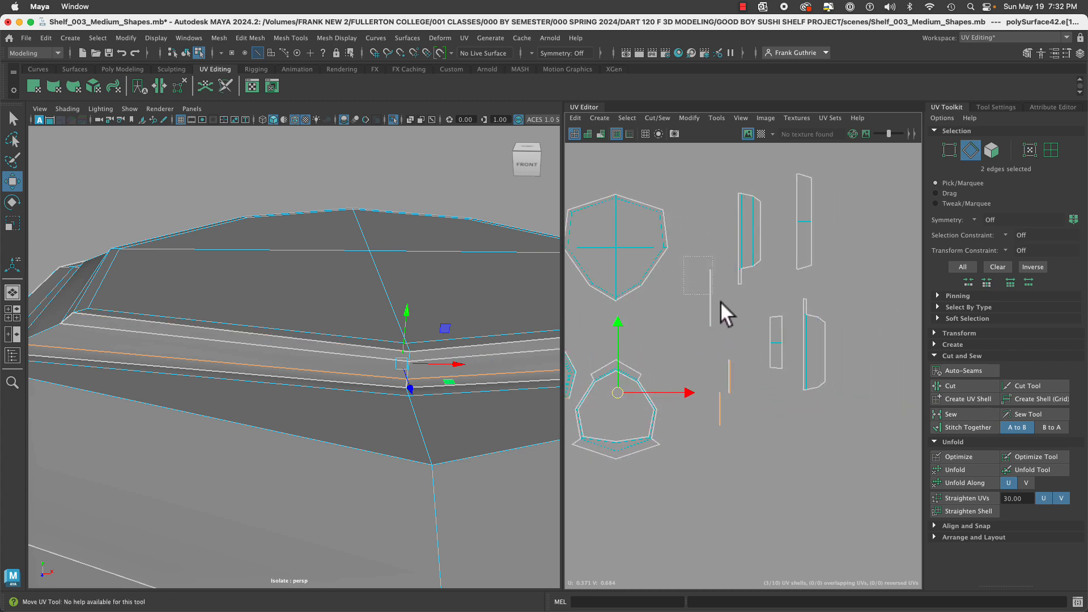
pyautogui.keyDown('alt'); pyautogui.moveTo(707, 397); pyautogui.dragTo(764, 345, button='middle'); pyautogui.keyUp('alt')
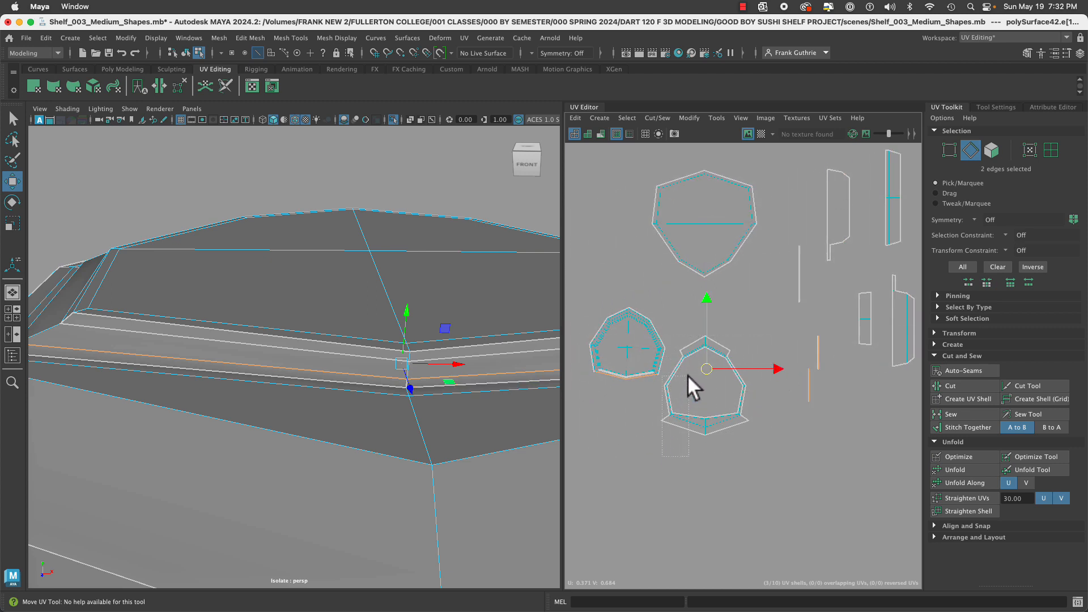
pyautogui.click(960, 430)
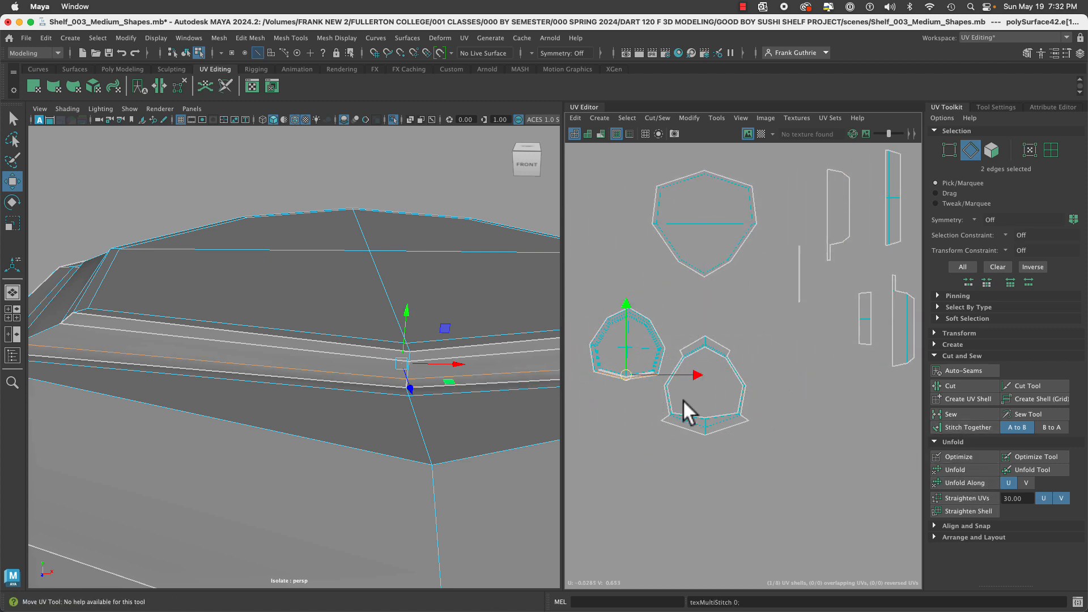
# Sew the short open seams of the stitched front strips at the two outer corners and the centre point.
pyautogui.scroll(8, 652, 374)
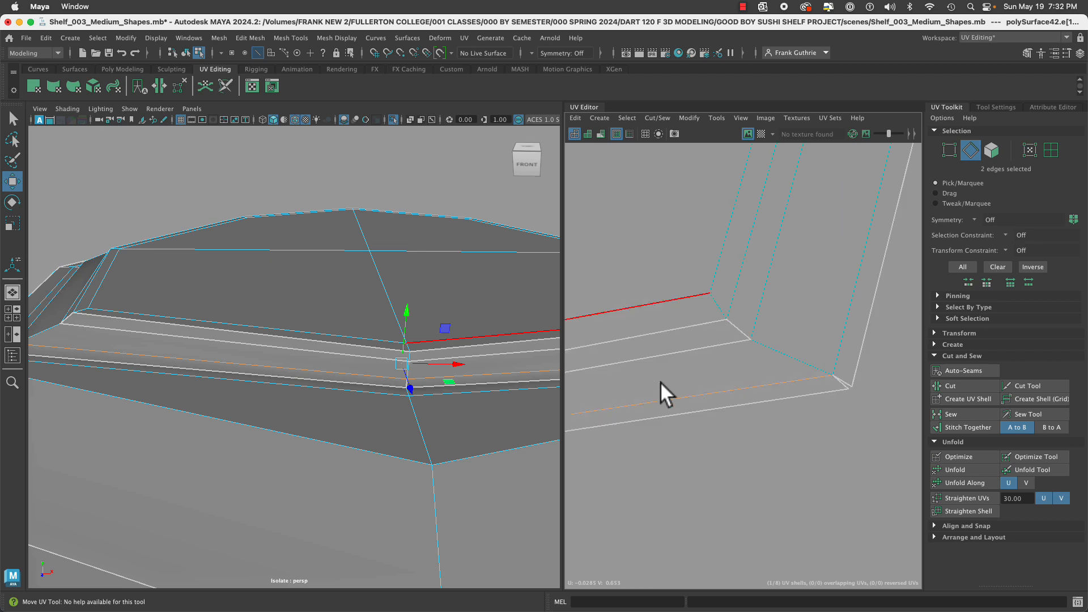
pyautogui.click(845, 383)
pyautogui.click(969, 416)
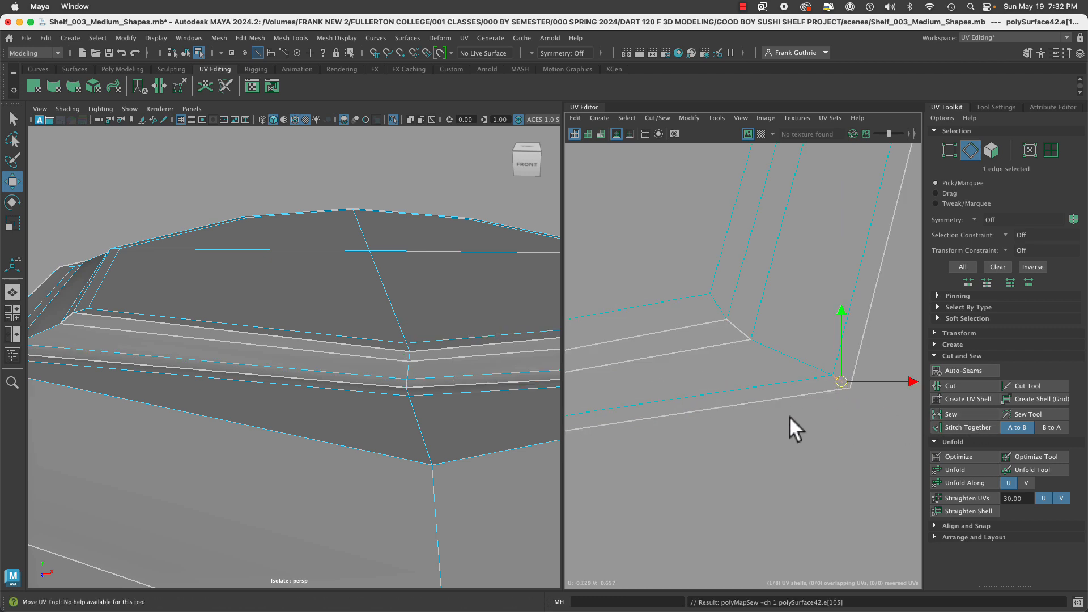
pyautogui.keyDown('alt'); pyautogui.moveTo(654, 387); pyautogui.dragTo(753, 370, button='middle'); pyautogui.keyUp('alt')
pyautogui.keyDown('alt'); pyautogui.moveTo(673, 413); pyautogui.dragTo(797, 402, button='middle'); pyautogui.keyUp('alt')
pyautogui.click(838, 396)
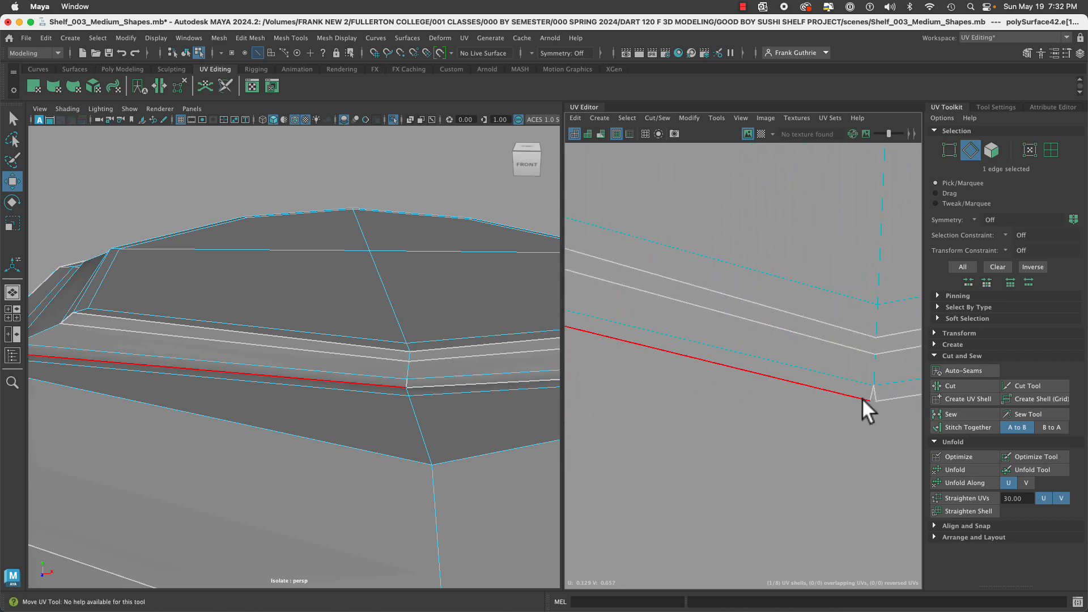
pyautogui.click(870, 397)
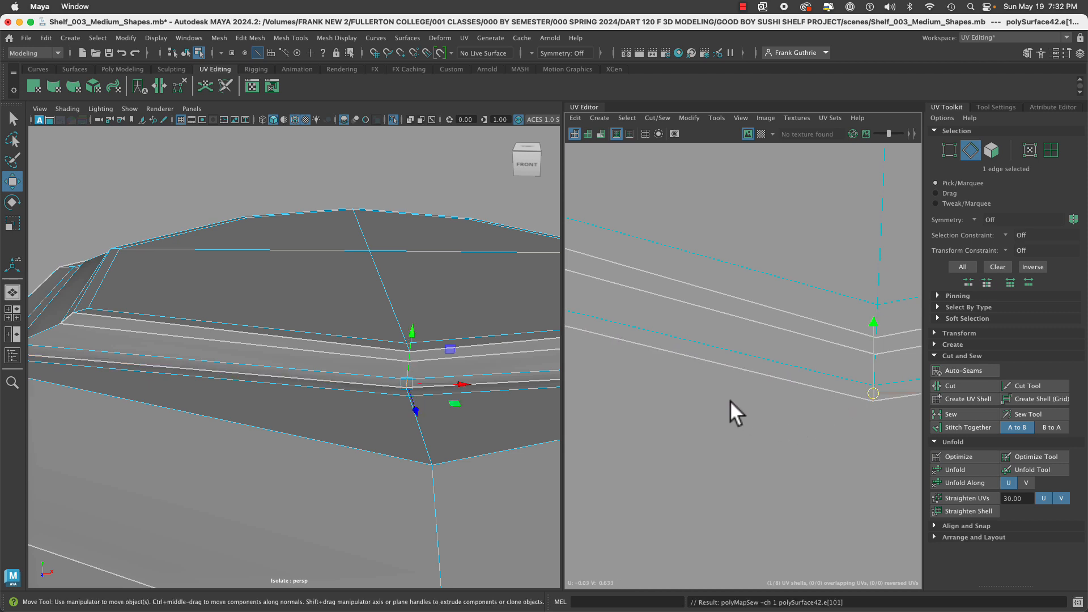
pyautogui.keyDown('alt'); pyautogui.moveTo(731, 401); pyautogui.dragTo(661, 365, button='middle'); pyautogui.keyUp('alt')
pyautogui.click(646, 365)
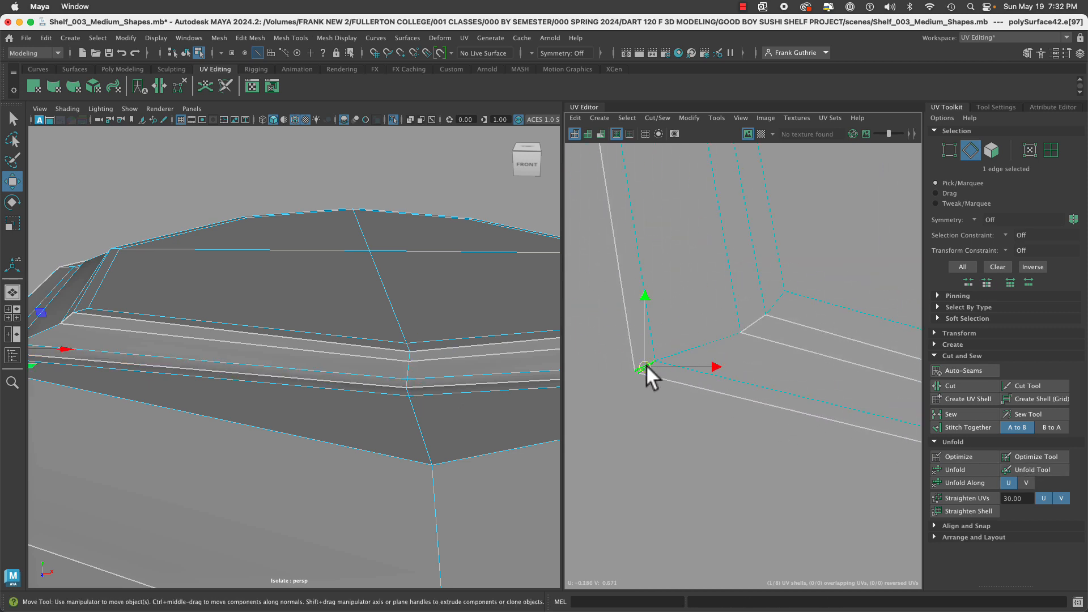
pyautogui.hotkey('shift', 's')
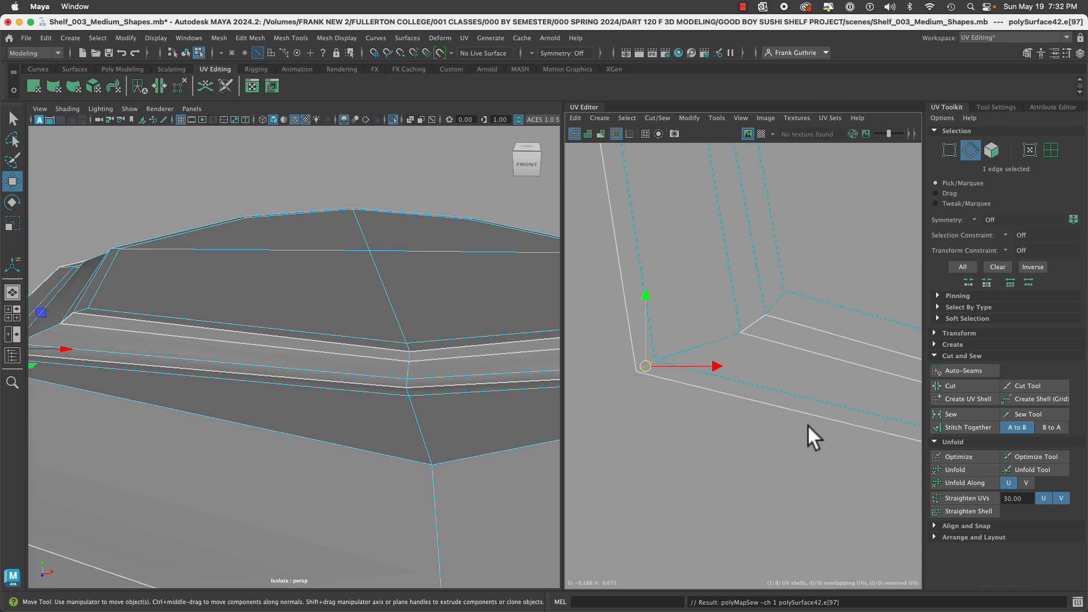
# Inspect the open front seam on the top shell and locate the matching loose thin strip shell.
pyautogui.keyDown('alt'); pyautogui.moveTo(808, 424); pyautogui.dragTo(618, 398, button='right'); pyautogui.keyUp('alt')
pyautogui.keyDown('alt'); pyautogui.moveTo(811, 421); pyautogui.dragTo(601, 390, button='middle'); pyautogui.keyUp('alt')
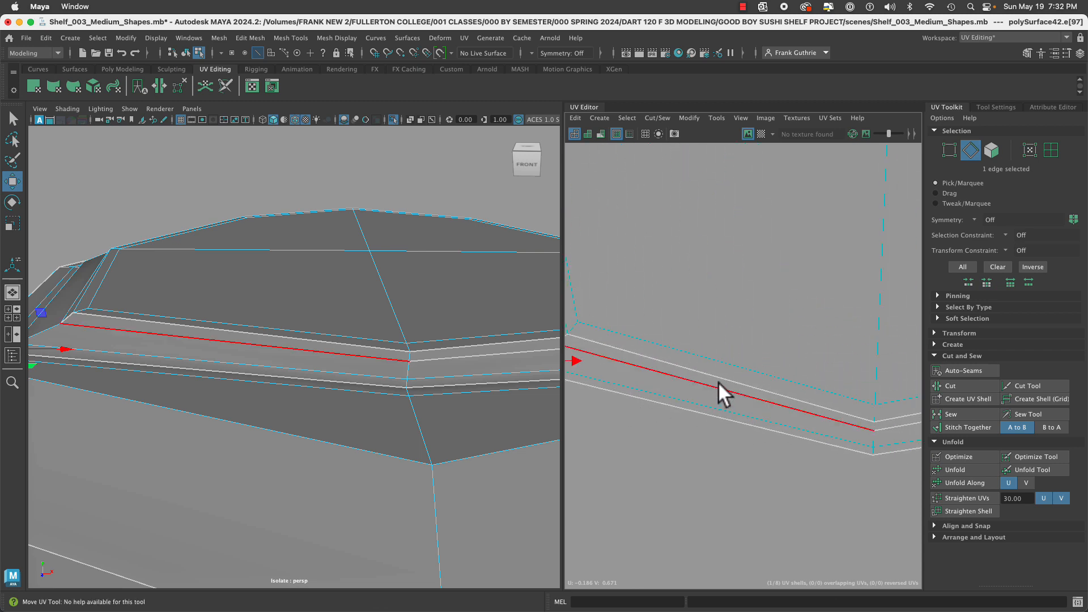
pyautogui.click(718, 380)
pyautogui.keyDown('alt'); pyautogui.moveTo(821, 396); pyautogui.dragTo(759, 383, button='right'); pyautogui.keyUp('alt')
pyautogui.keyDown('alt'); pyautogui.moveTo(760, 384); pyautogui.dragTo(779, 367, button='middle'); pyautogui.keyUp('alt')
pyautogui.keyDown('alt'); pyautogui.moveTo(846, 307); pyautogui.dragTo(722, 357, button='middle'); pyautogui.keyUp('alt')
pyautogui.keyDown('alt'); pyautogui.moveTo(722, 357); pyautogui.dragTo(790, 267, button='right'); pyautogui.keyUp('alt')
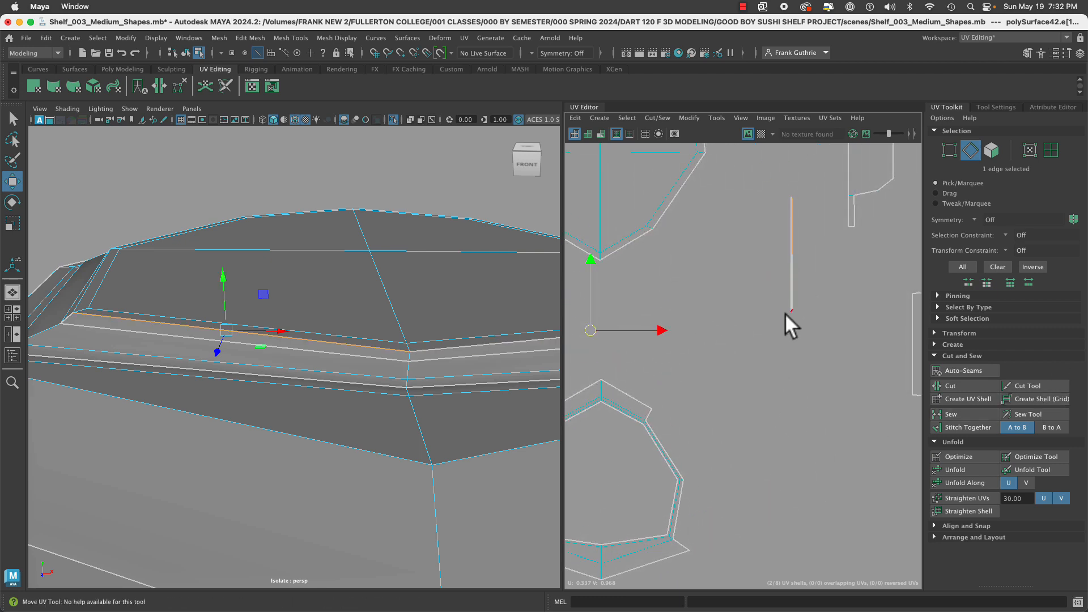
pyautogui.scroll(10, 803, 256)
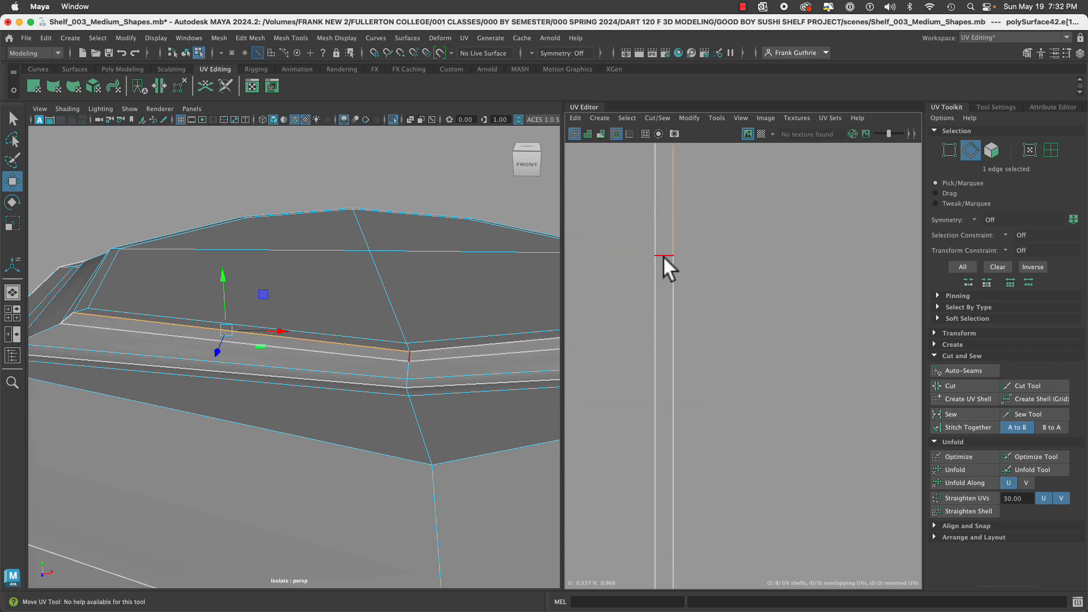
pyautogui.scroll(-4, 772, 265)
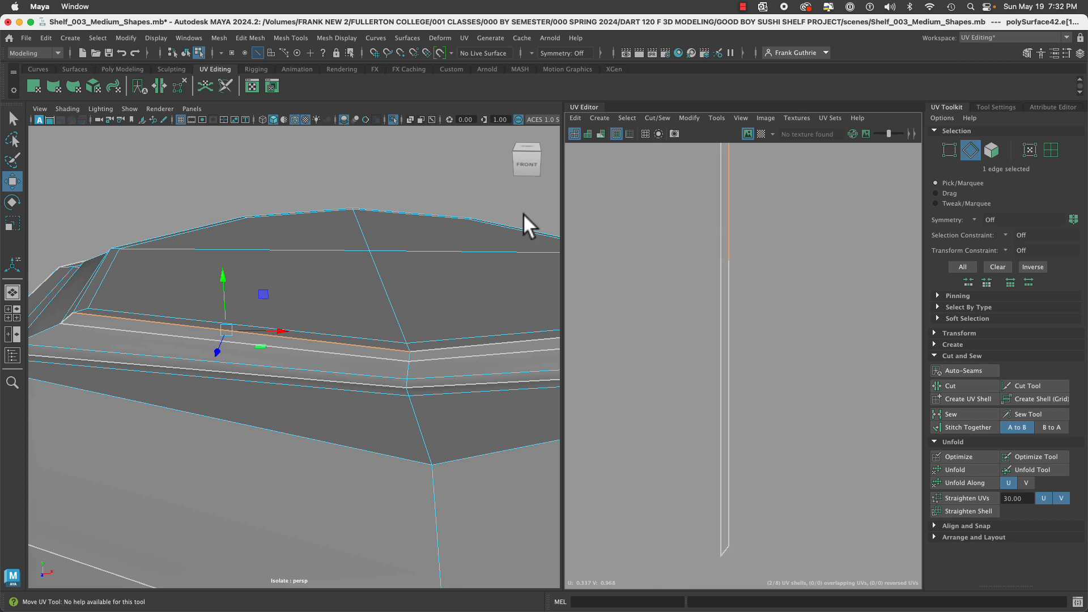
# Stitch the loose thin strip shell onto the top shell's open front seam along all its edges, using direction A to B.
pyautogui.keyDown('alt'); pyautogui.moveTo(699, 246); pyautogui.dragTo(678, 321, button='middle'); pyautogui.keyUp('alt')
pyautogui.moveTo(682, 300); pyautogui.dragTo(730, 194)
pyautogui.keyDown('alt'); pyautogui.moveTo(700, 488); pyautogui.dragTo(739, 314, button='middle'); pyautogui.keyUp('alt')
pyautogui.keyDown('ctrl'); pyautogui.keyDown('shift'); pyautogui.moveTo(740, 313); pyautogui.dragTo(766, 441); pyautogui.keyUp('shift'); pyautogui.keyUp('ctrl')
pyautogui.keyDown('alt'); pyautogui.moveTo(794, 321); pyautogui.dragTo(572, 250, button='right'); pyautogui.keyUp('alt')
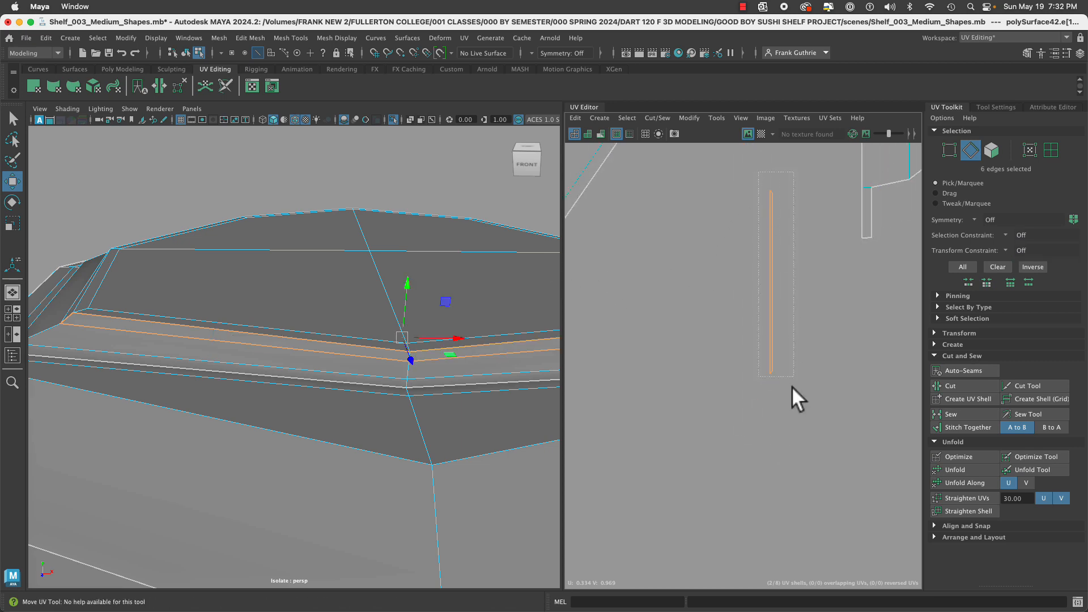
pyautogui.moveTo(792, 387); pyautogui.dragTo(793, 388)
pyautogui.keyDown('alt'); pyautogui.moveTo(687, 374); pyautogui.dragTo(867, 334, button='middle'); pyautogui.keyUp('alt')
pyautogui.keyDown('alt'); pyautogui.moveTo(687, 413); pyautogui.dragTo(862, 340, button='middle'); pyautogui.keyUp('alt')
pyautogui.keyDown('alt'); pyautogui.moveTo(673, 462); pyautogui.dragTo(796, 263, button='middle'); pyautogui.keyUp('alt')
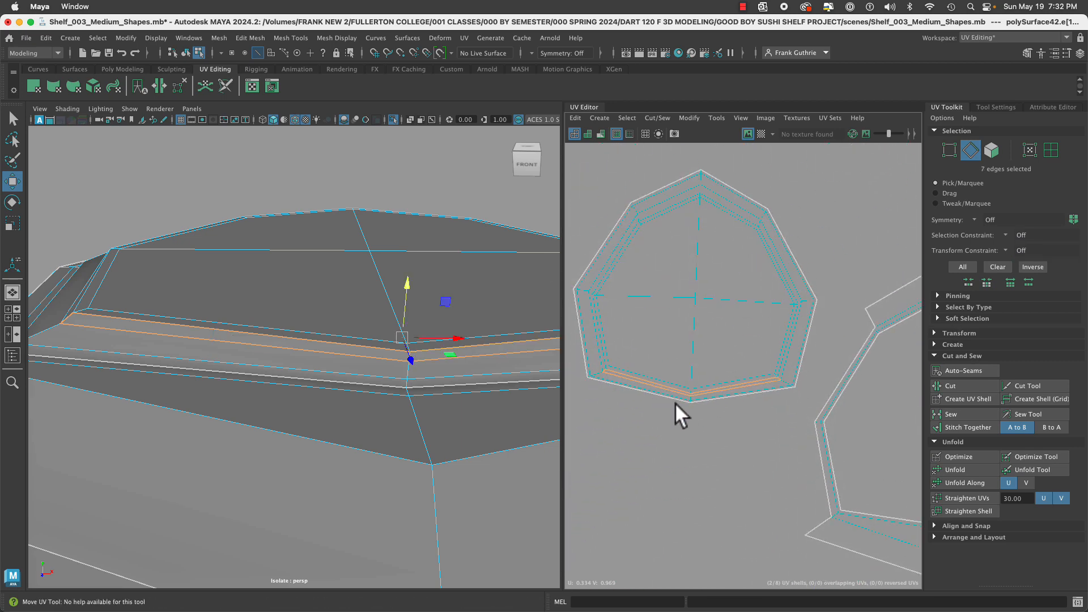
pyautogui.keyDown('alt'); pyautogui.moveTo(674, 402); pyautogui.dragTo(851, 406, button='right'); pyautogui.keyUp('alt')
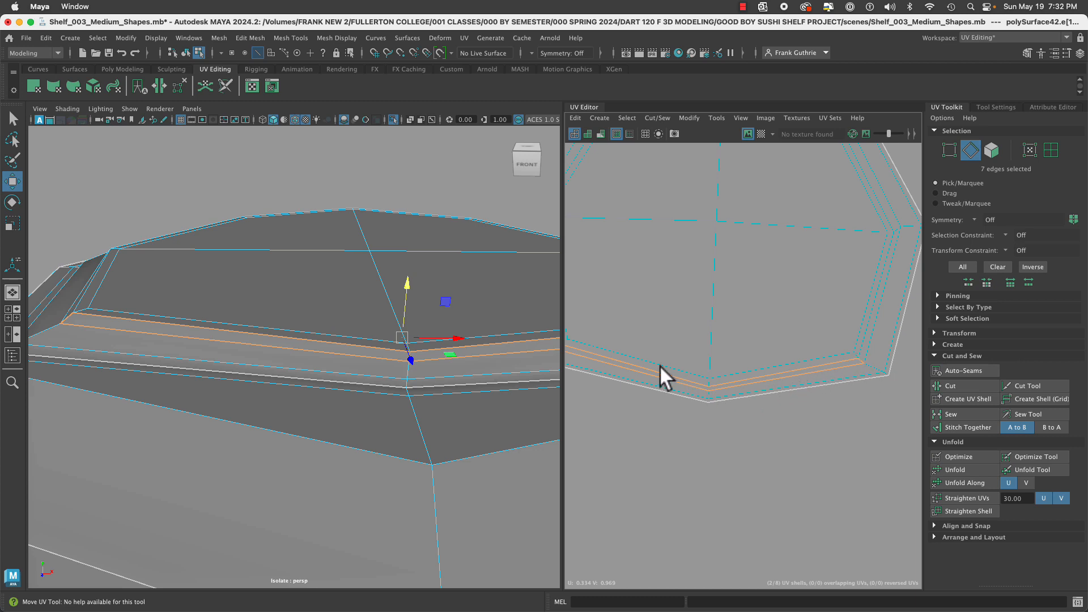
pyautogui.click(961, 427)
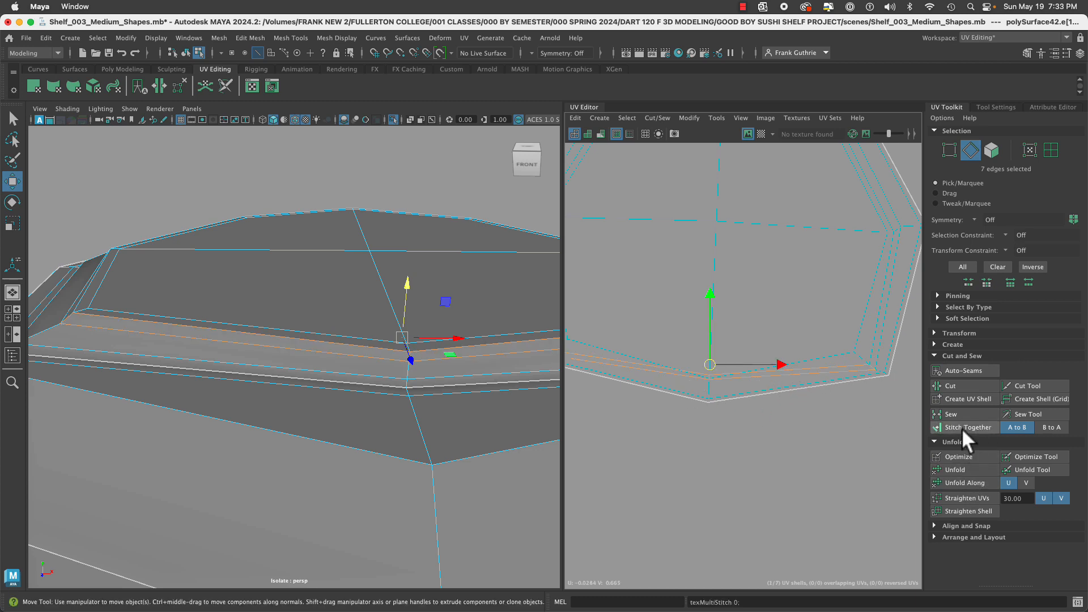
# Unfold the top shell with its newly stitched front strip.
pyautogui.moveTo(751, 229); pyautogui.dragTo(703, 212, button='right')
pyautogui.click(705, 206)
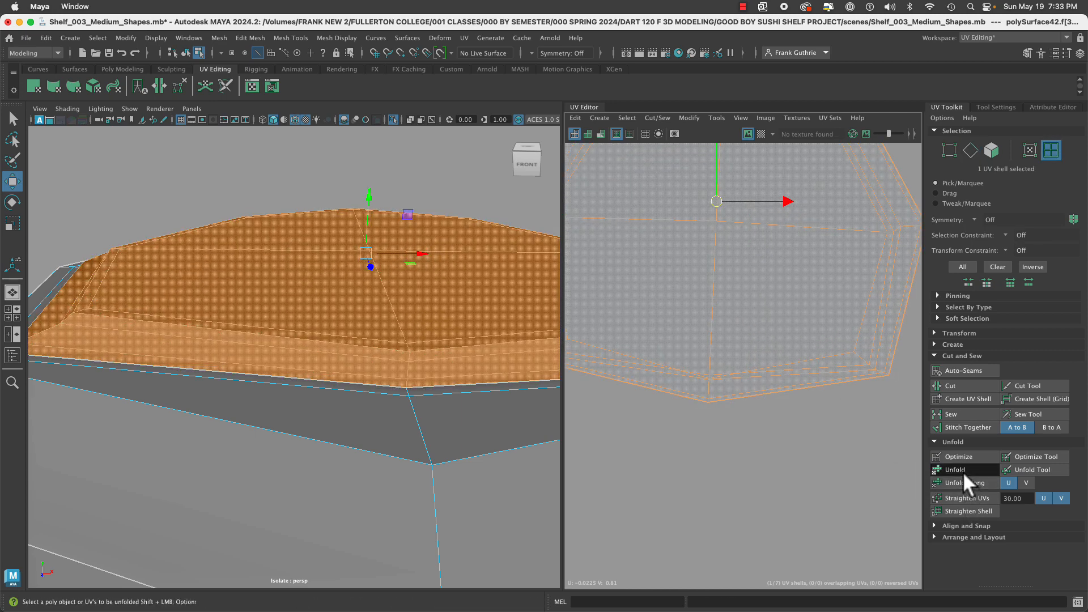
pyautogui.click(963, 471)
pyautogui.click(723, 448)
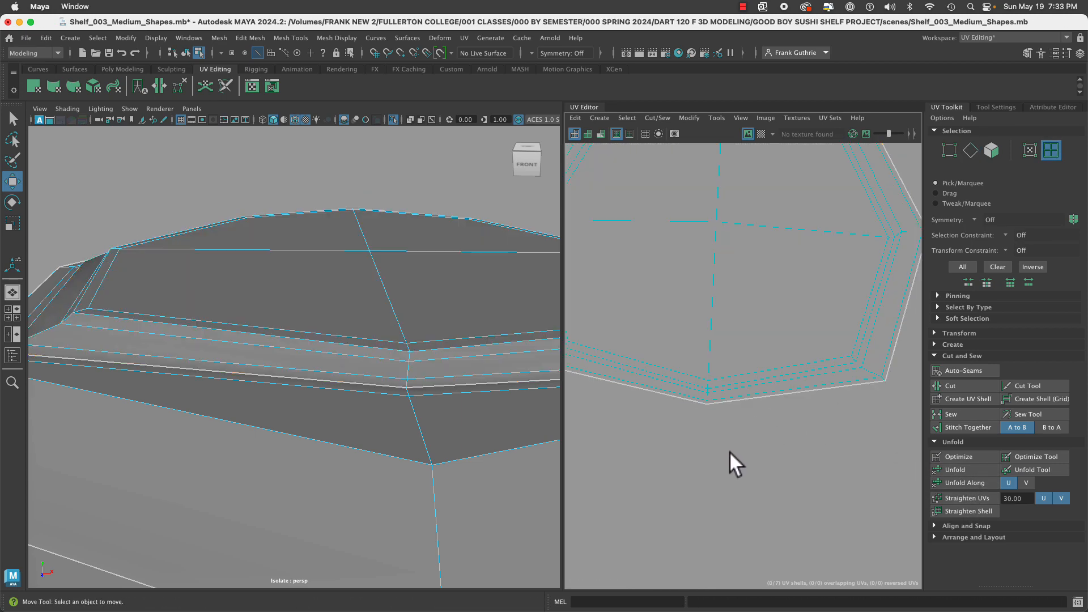
# Straighten the top shell so that its central lengthwise edge runs vertically.
pyautogui.scroll(-3, 808, 449)
pyautogui.scroll(-1, 733, 411)
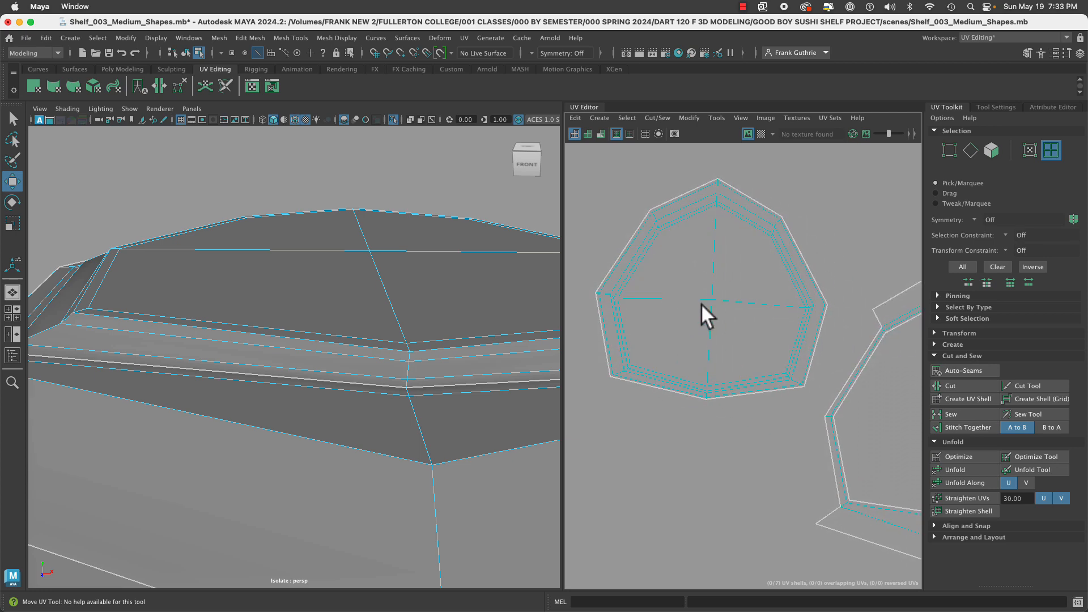
pyautogui.click(721, 268)
pyautogui.moveTo(721, 269); pyautogui.dragTo(722, 238, button='right')
pyautogui.click(708, 245)
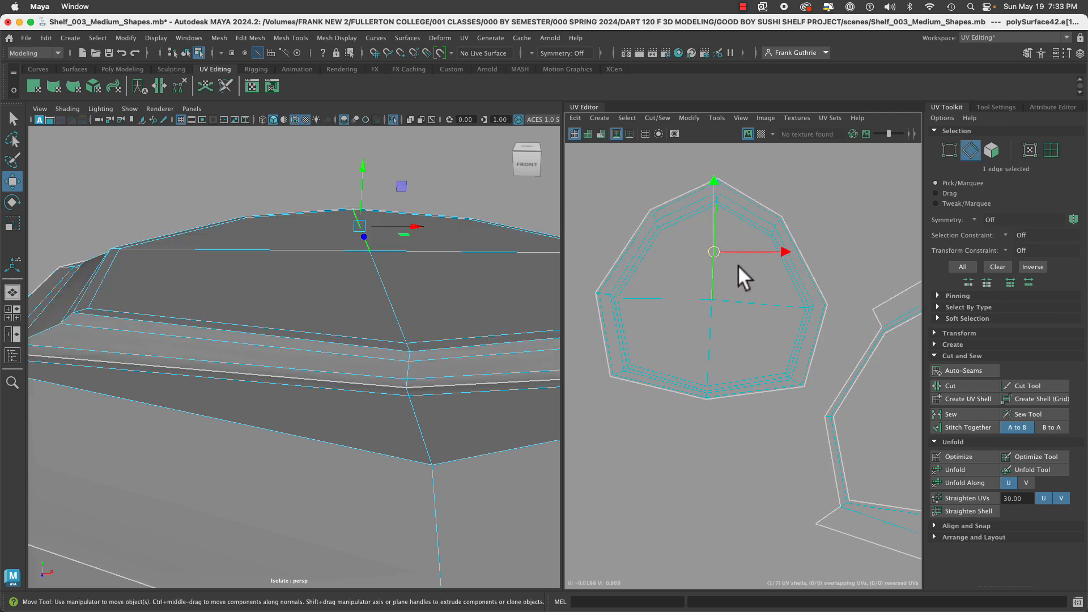
pyautogui.click(987, 507)
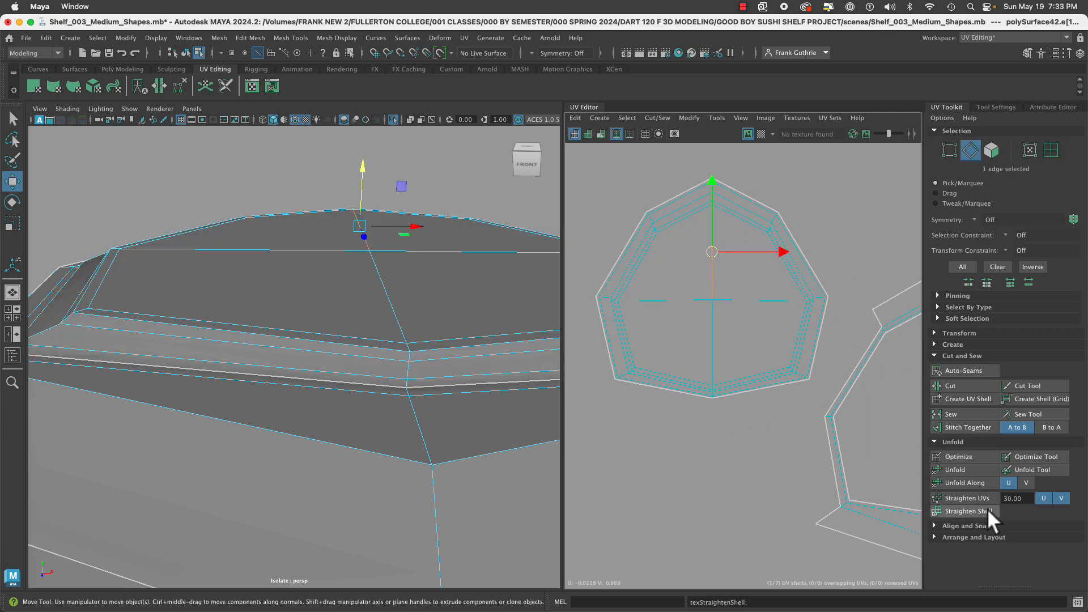
pyautogui.click(783, 377)
pyautogui.click(760, 300)
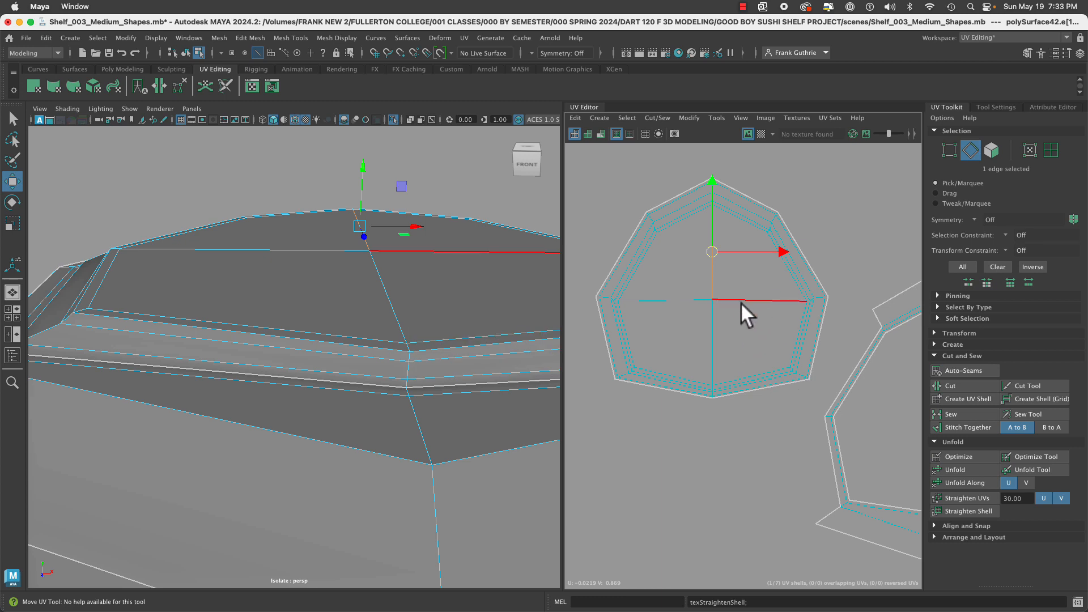
# Stitch the top shell's whole outer border loop to the inner border of the neighbouring ring shell, using direction A to B.
pyautogui.keyDown('alt'); pyautogui.moveTo(864, 360); pyautogui.dragTo(765, 280, button='middle'); pyautogui.keyUp('alt')
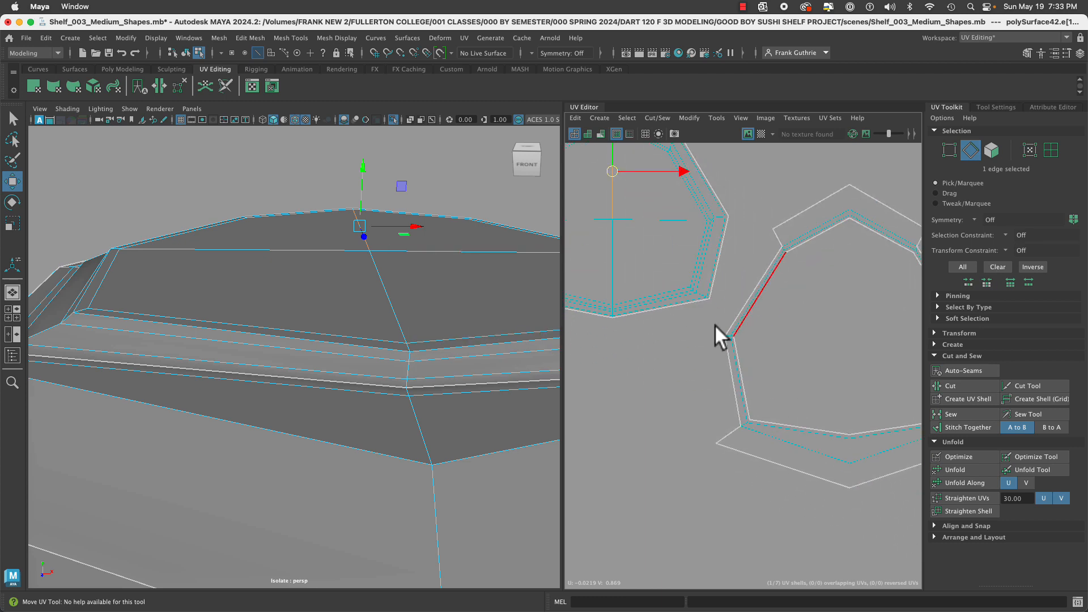
pyautogui.click(710, 289)
pyautogui.doubleClick(712, 290)
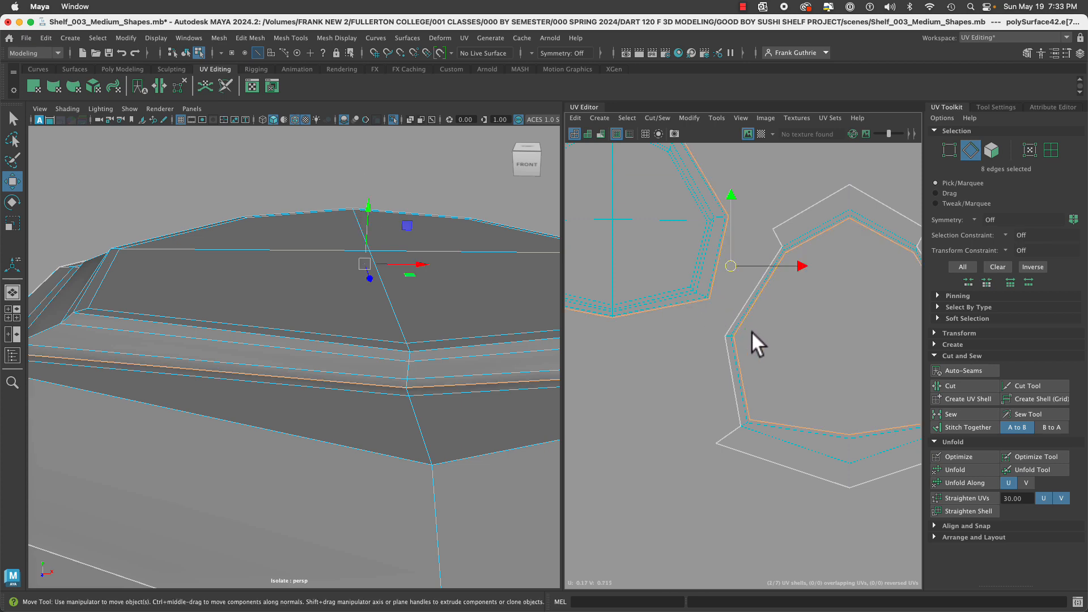
pyautogui.moveTo(725, 259)
pyautogui.keyDown('alt'); pyautogui.mouseDown(button='middle')
pyautogui.moveTo(784, 351)
pyautogui.moveTo(724, 279)
pyautogui.mouseUp(button='middle'); pyautogui.keyUp('alt')
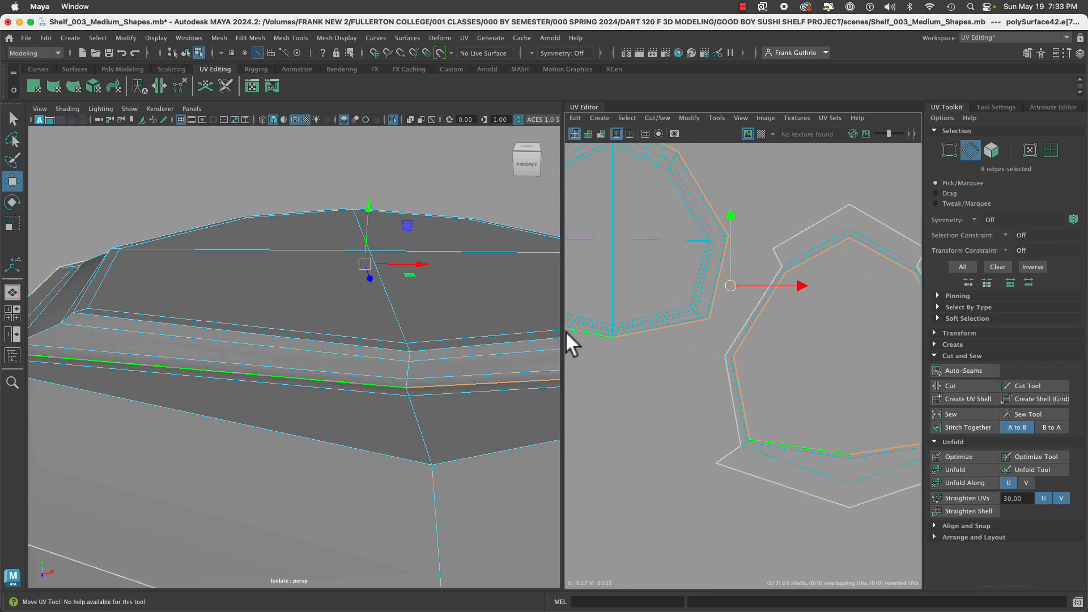
pyautogui.moveTo(562, 331); pyautogui.dragTo(426, 319)
pyautogui.press('f')
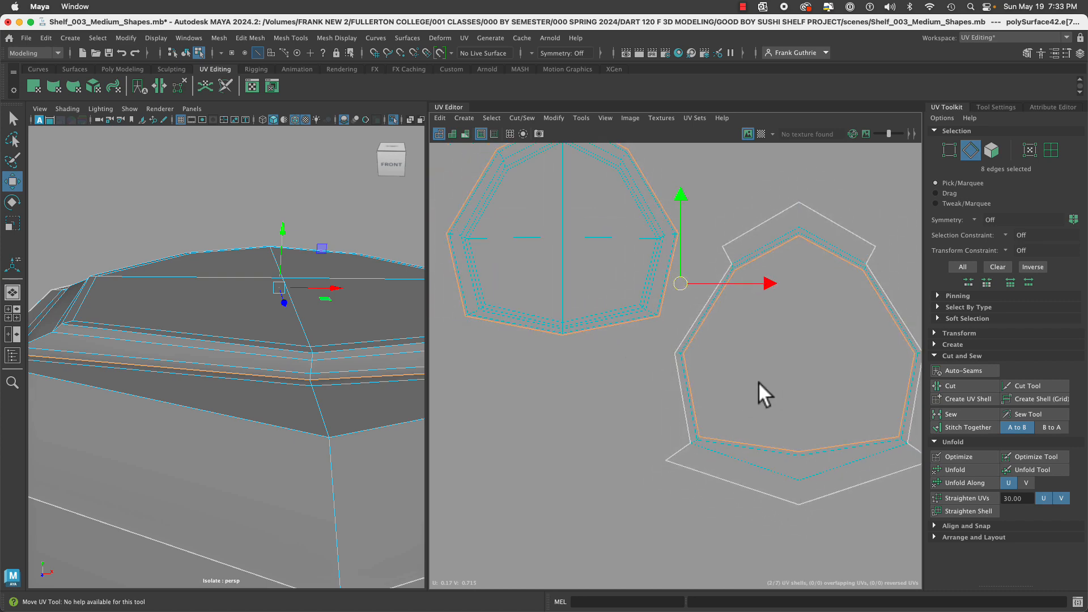
pyautogui.click(971, 431)
pyautogui.press('f')
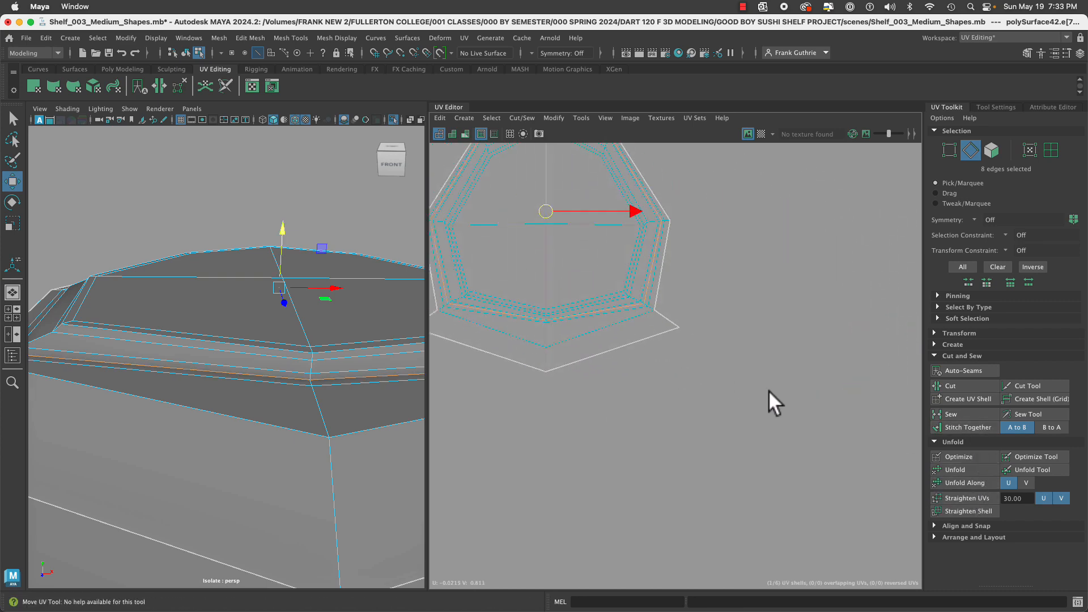
# Unfold the combined top and ring shell.
pyautogui.moveTo(659, 309); pyautogui.dragTo(612, 294, button='right')
pyautogui.keyDown('alt'); pyautogui.moveTo(585, 397); pyautogui.dragTo(806, 422, button='right'); pyautogui.keyUp('alt')
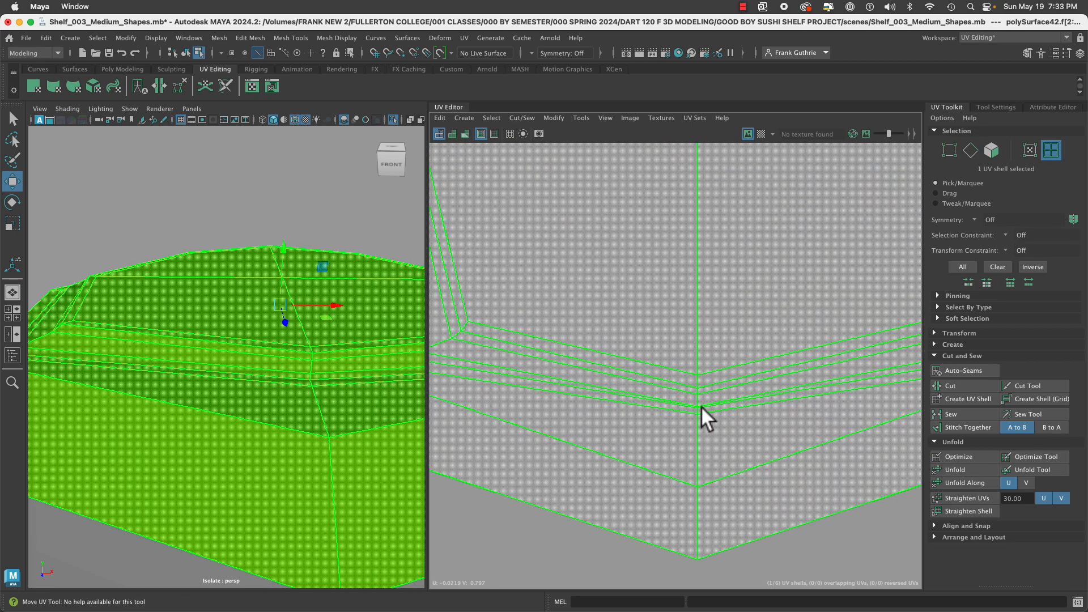
pyautogui.click(955, 467)
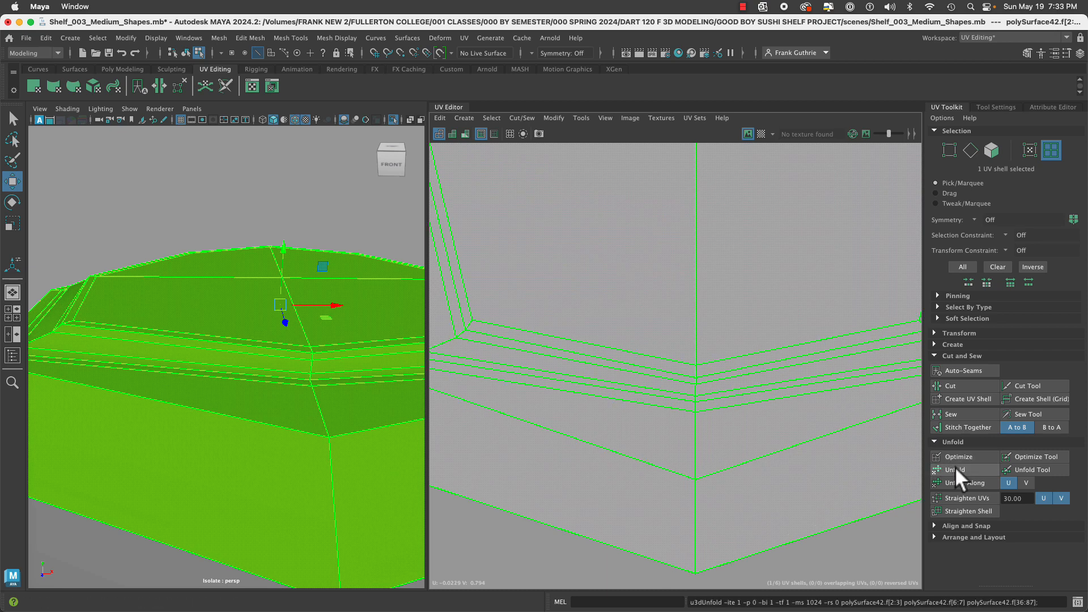
pyautogui.keyDown('alt'); pyautogui.moveTo(789, 434); pyautogui.dragTo(641, 442, button='right'); pyautogui.keyUp('alt')
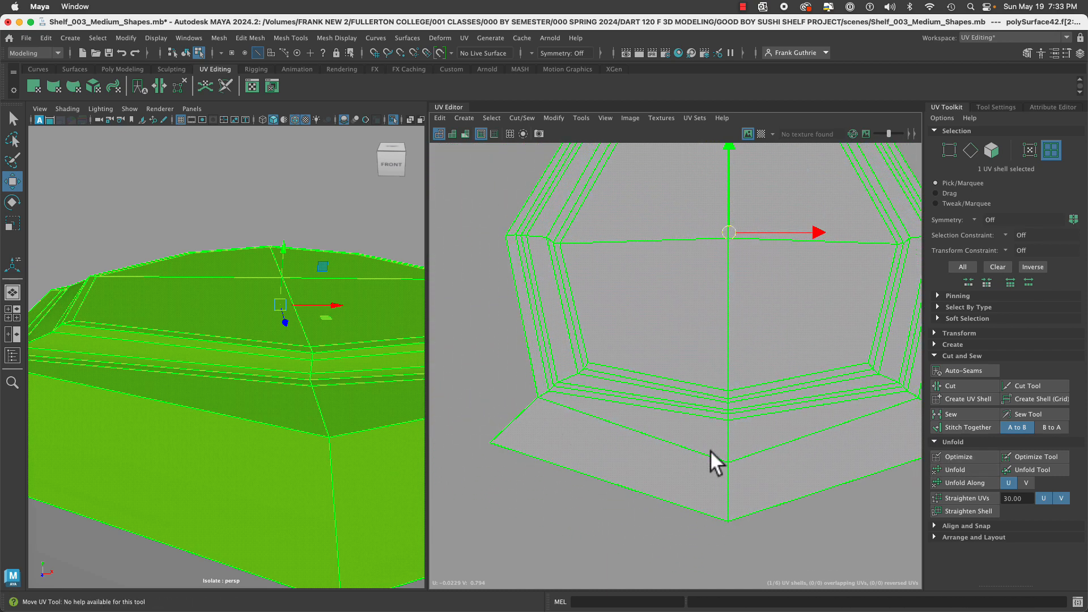
pyautogui.keyDown('alt'); pyautogui.moveTo(710, 450); pyautogui.dragTo(653, 393, button='middle'); pyautogui.keyUp('alt')
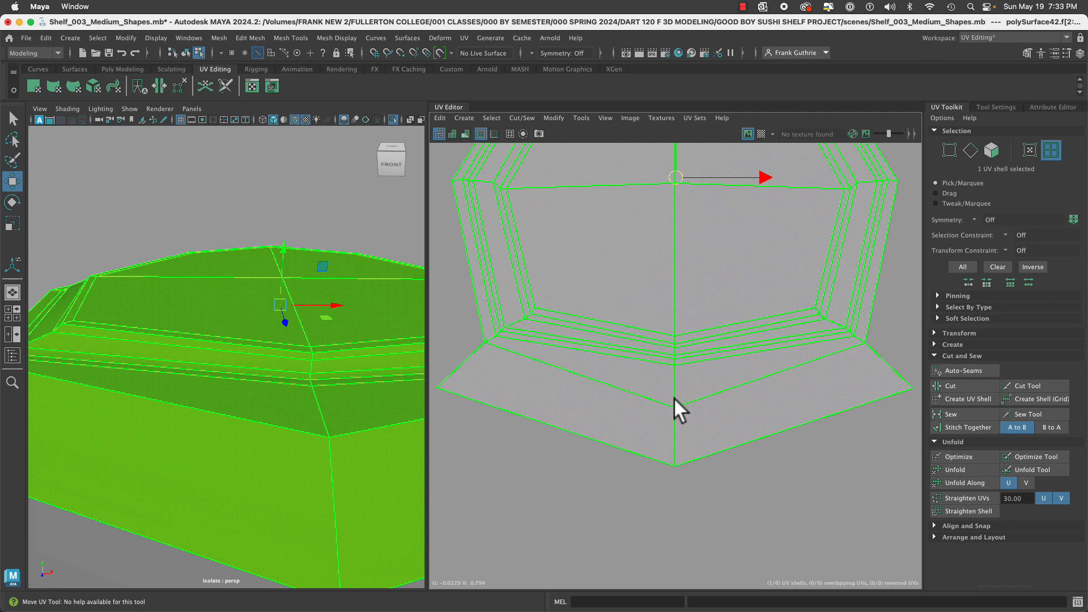
# Cut the combined shell along the two outermost edges at its front centre and unfold it again.
pyautogui.moveTo(674, 398); pyautogui.dragTo(672, 375, button='right')
pyautogui.click(671, 435)
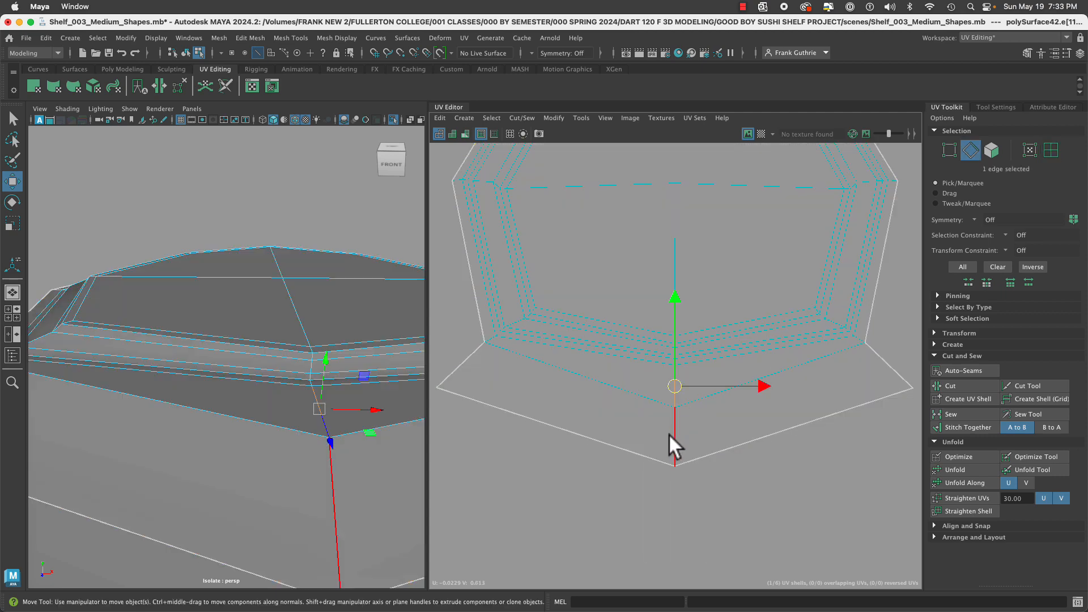
pyautogui.keyDown('shift'); pyautogui.click(670, 435); pyautogui.keyUp('shift')
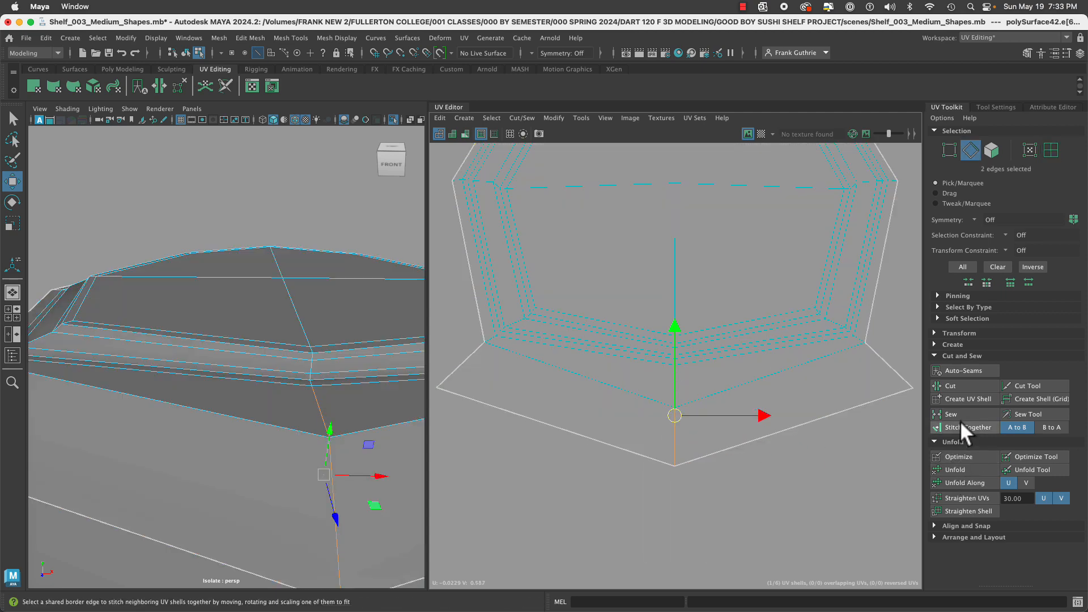
pyautogui.click(964, 389)
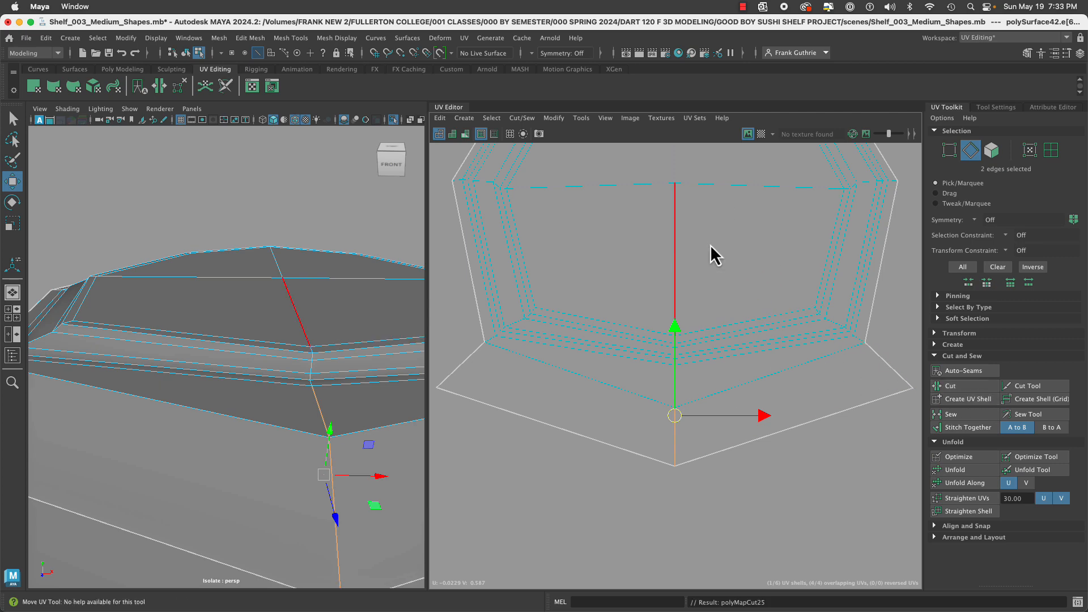
pyautogui.moveTo(709, 244); pyautogui.dragTo(623, 199, button='right')
pyautogui.click(624, 200)
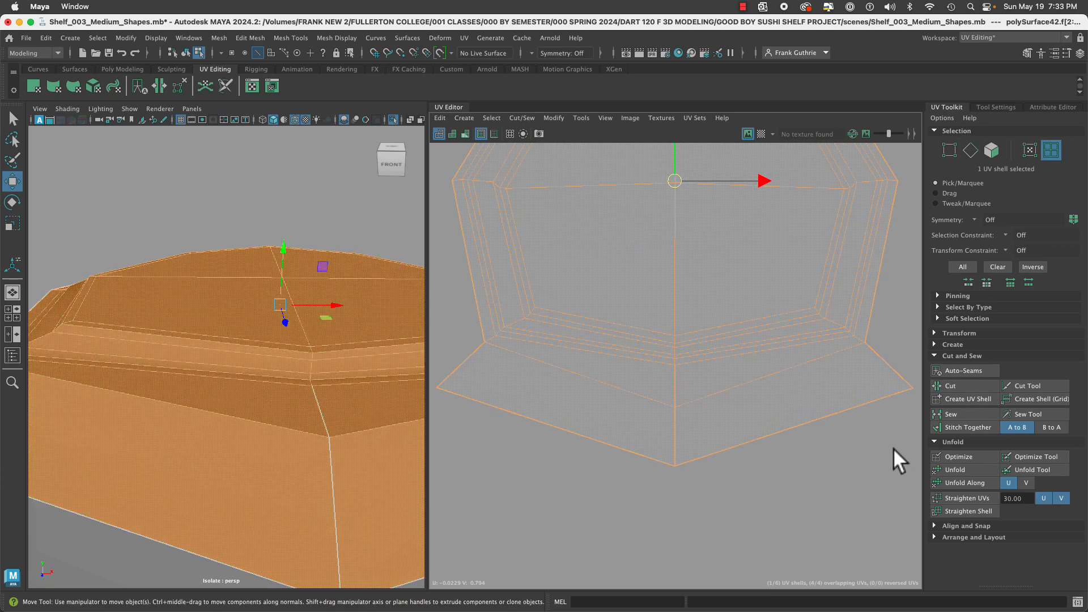
pyautogui.click(958, 472)
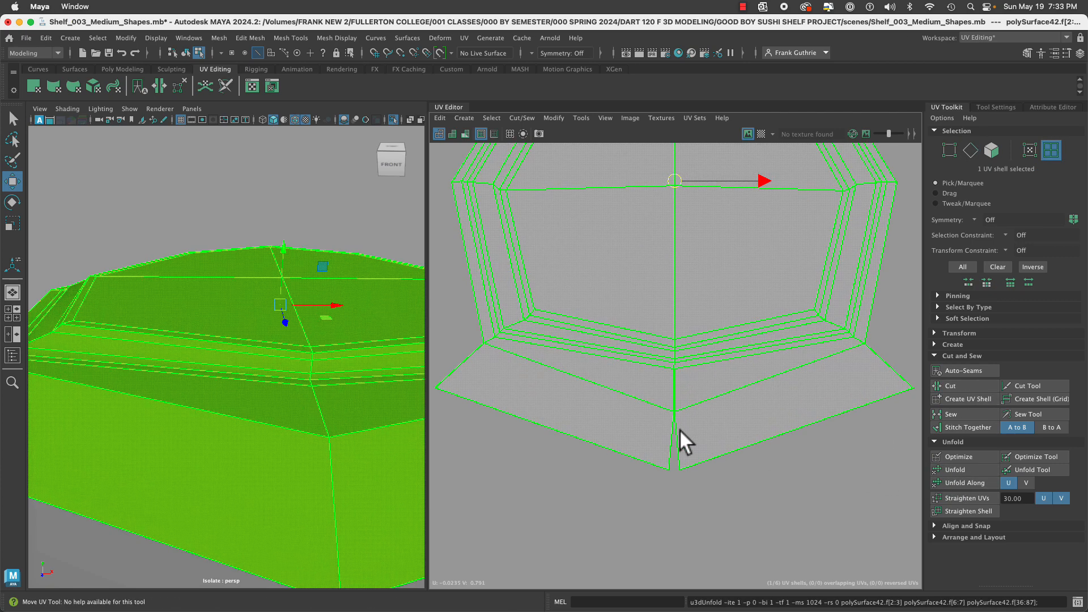
# Cut the front-centre edge just inside the open split and unfold the combined shell once more.
pyautogui.moveTo(670, 384); pyautogui.dragTo(670, 355, button='right')
pyautogui.click(670, 387)
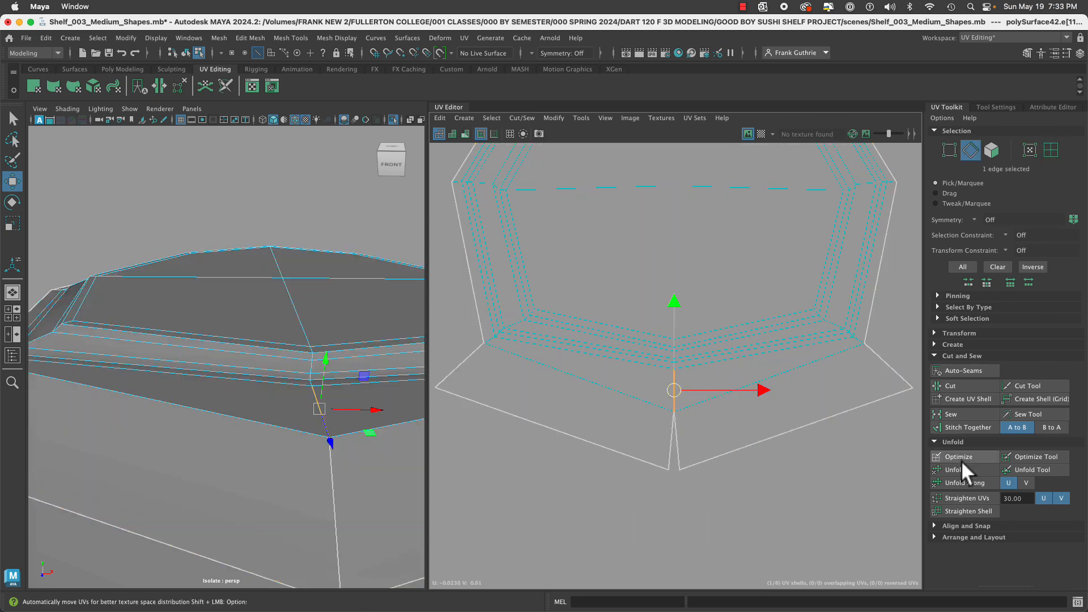
pyautogui.click(958, 388)
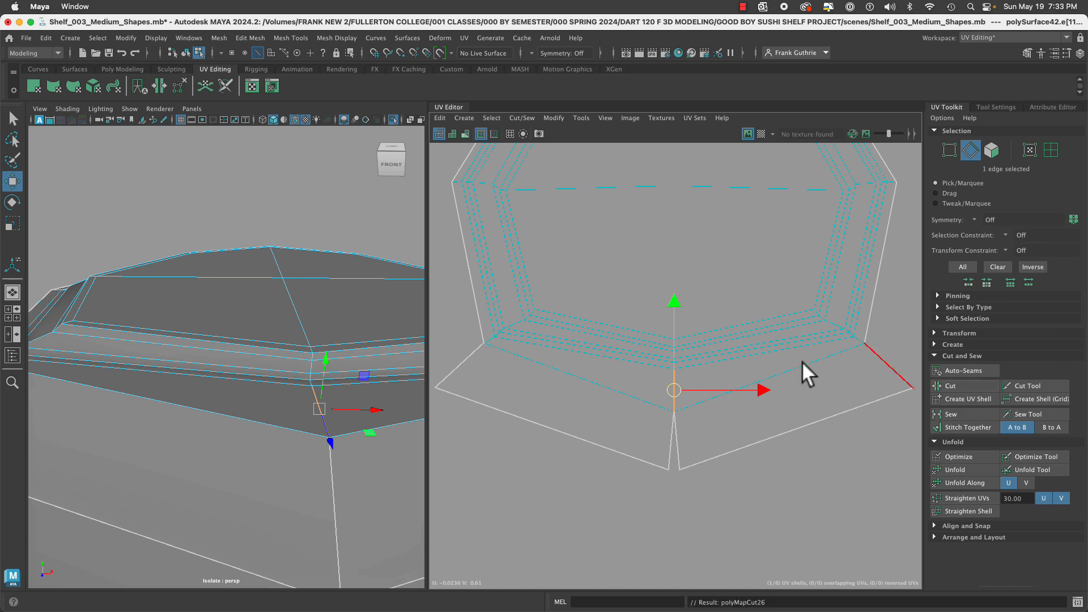
pyautogui.moveTo(723, 329); pyautogui.dragTo(674, 312, button='right')
pyautogui.click(793, 381)
pyautogui.click(968, 467)
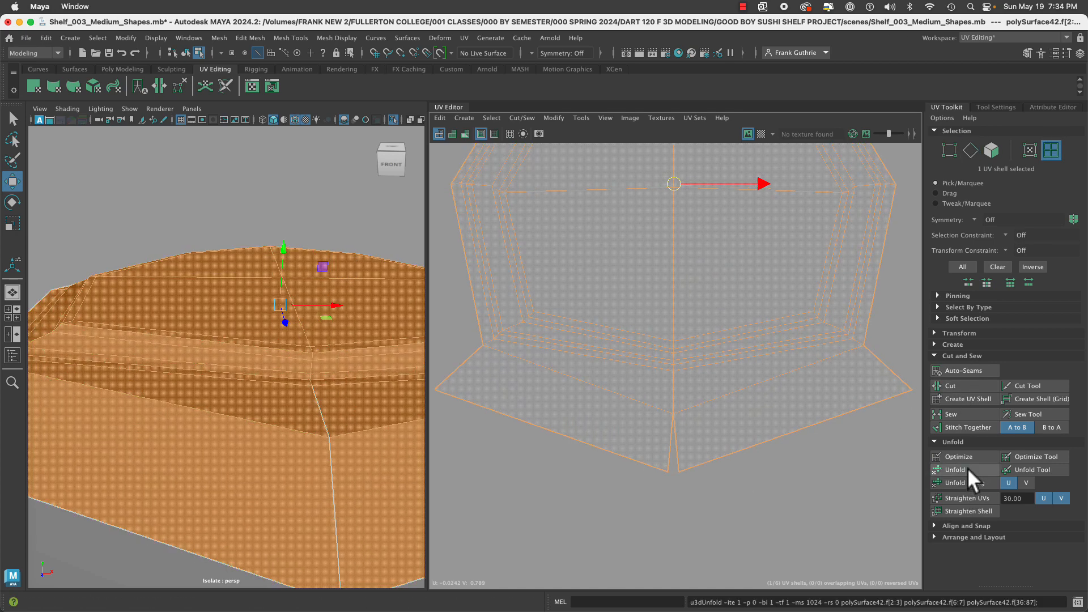
pyautogui.click(819, 472)
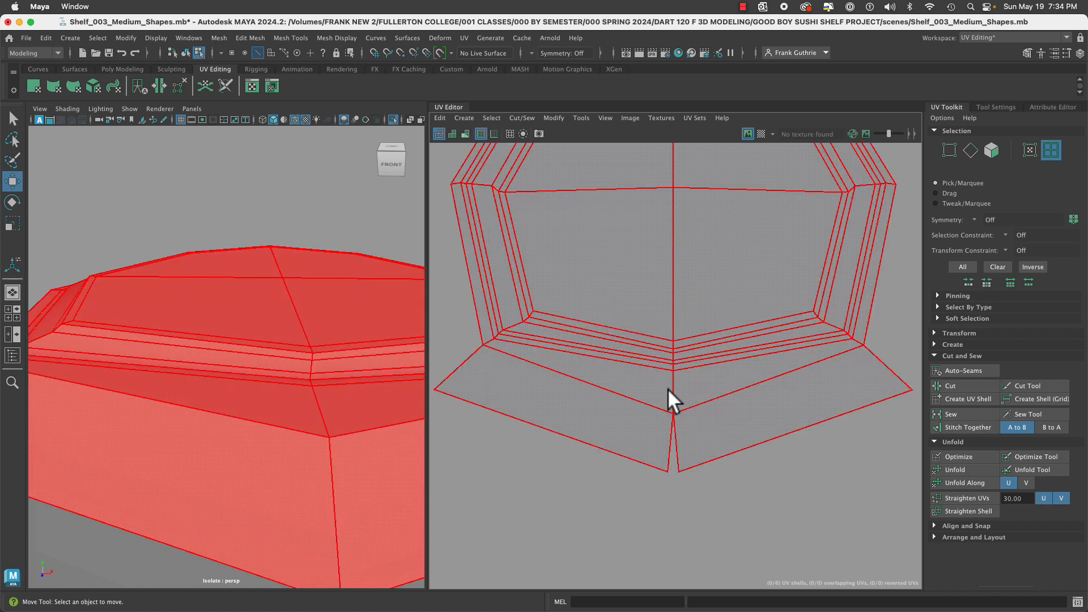
# Examine which strip shell matches the combined shell's outer side edge.
pyautogui.moveTo(667, 389); pyautogui.dragTo(667, 362, button='right')
pyautogui.click(670, 385)
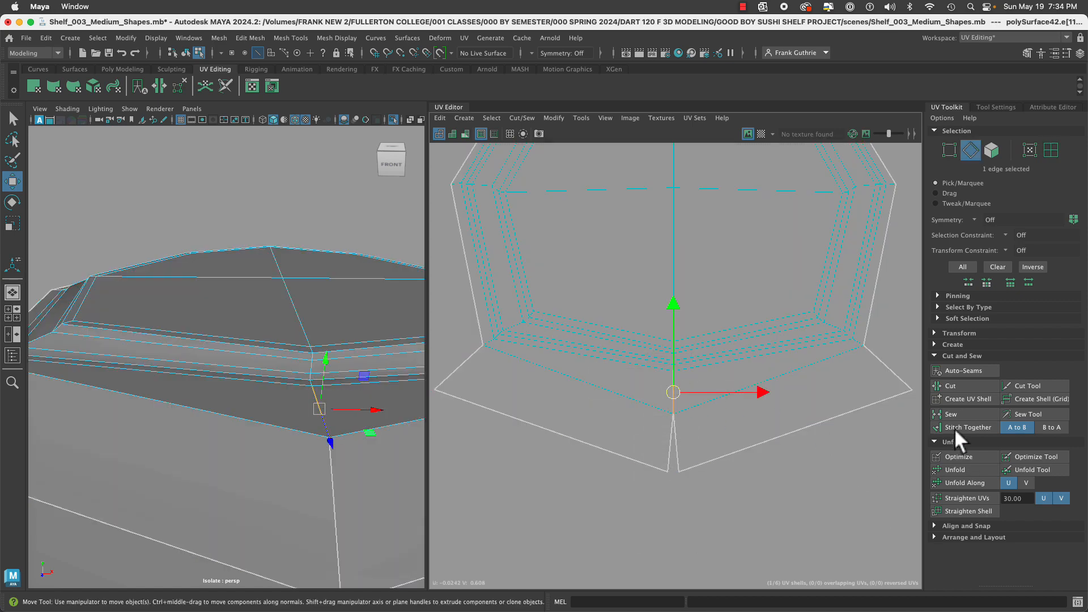
pyautogui.keyDown('alt'); pyautogui.moveTo(872, 364); pyautogui.dragTo(778, 426, button='middle'); pyautogui.keyUp('alt')
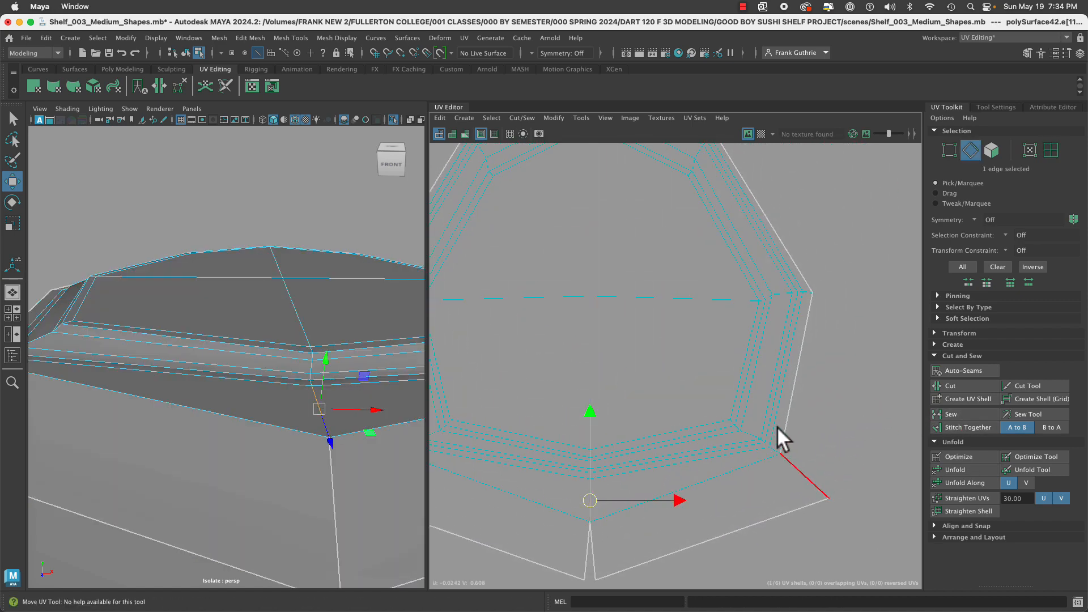
pyautogui.click(793, 383)
pyautogui.keyDown('alt'); pyautogui.moveTo(821, 404); pyautogui.dragTo(442, 341, button='right'); pyautogui.keyUp('alt')
pyautogui.keyDown('alt'); pyautogui.moveTo(832, 402); pyautogui.dragTo(660, 472, button='middle'); pyautogui.keyUp('alt')
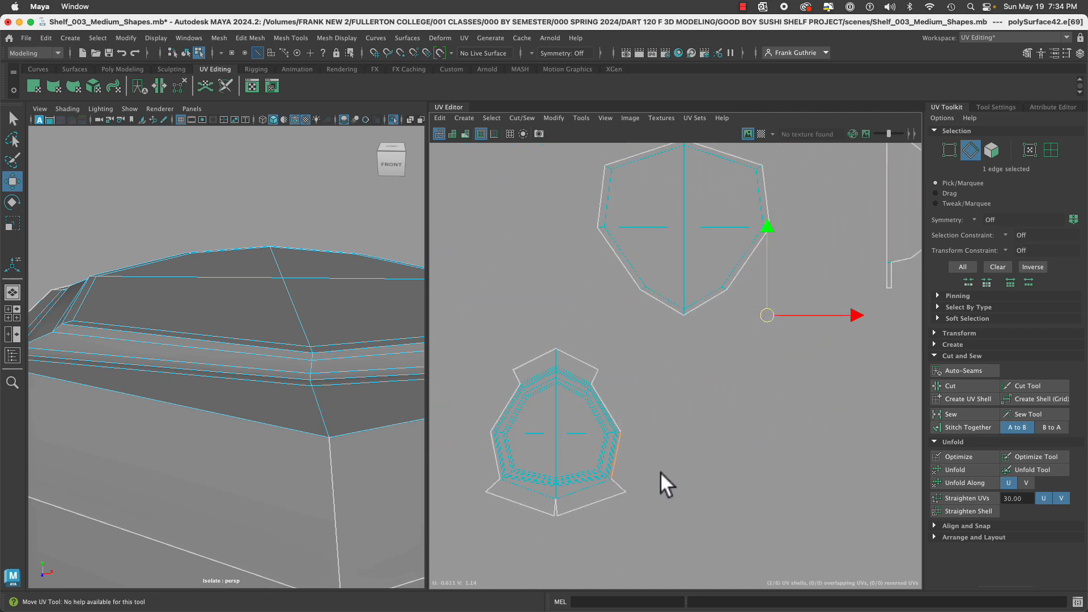
pyautogui.keyDown('alt'); pyautogui.moveTo(691, 371); pyautogui.dragTo(714, 417, button='middle'); pyautogui.keyUp('alt')
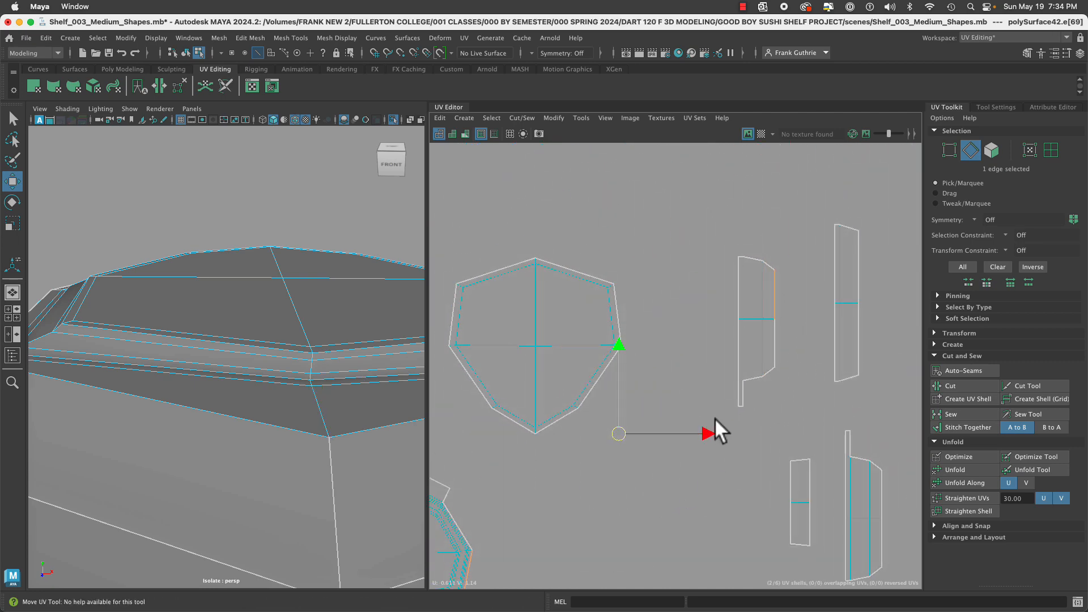
pyautogui.keyDown('alt'); pyautogui.moveTo(715, 417); pyautogui.dragTo(817, 357, button='right'); pyautogui.keyUp('alt')
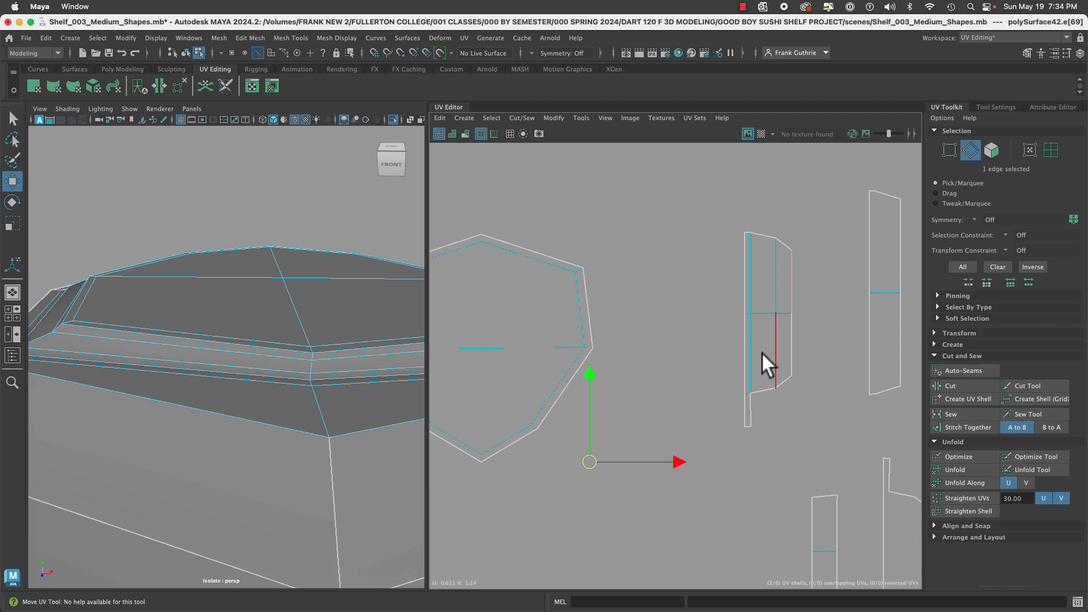
# Cut the short edges joining the narrow tabs to the two side strip shells so the tabs separate.
pyautogui.click(747, 391)
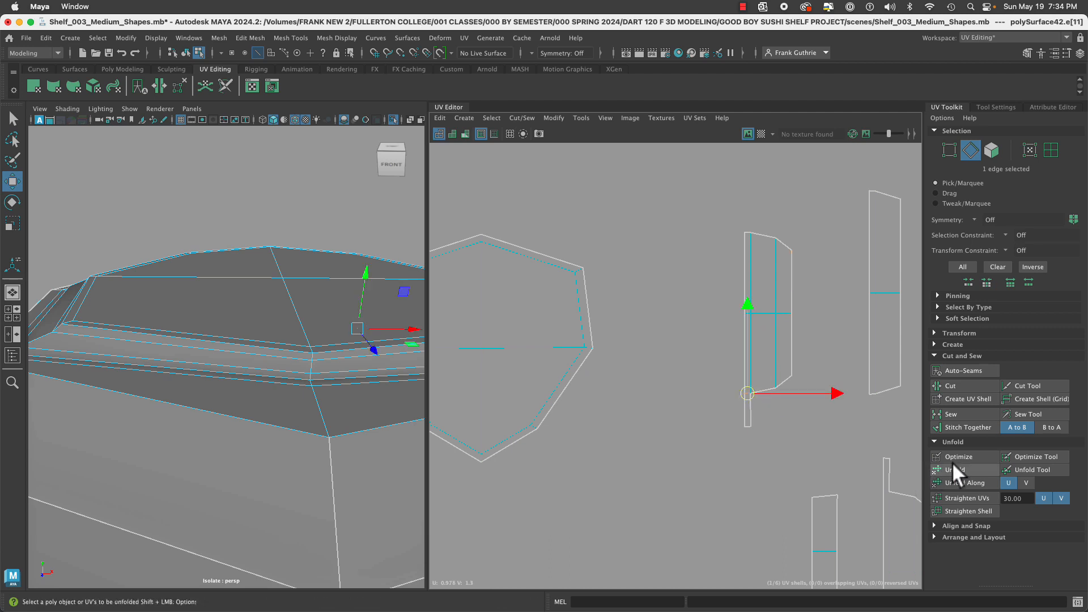
pyautogui.click(958, 385)
pyautogui.keyDown('alt'); pyautogui.moveTo(857, 458); pyautogui.dragTo(797, 405, button='middle'); pyautogui.keyUp('alt')
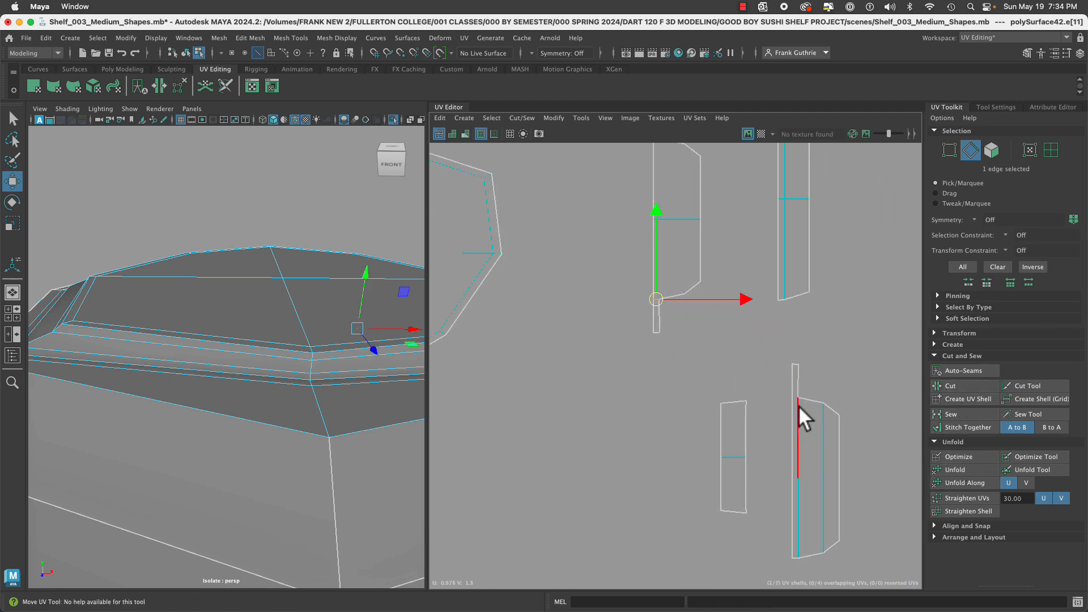
pyautogui.click(794, 397)
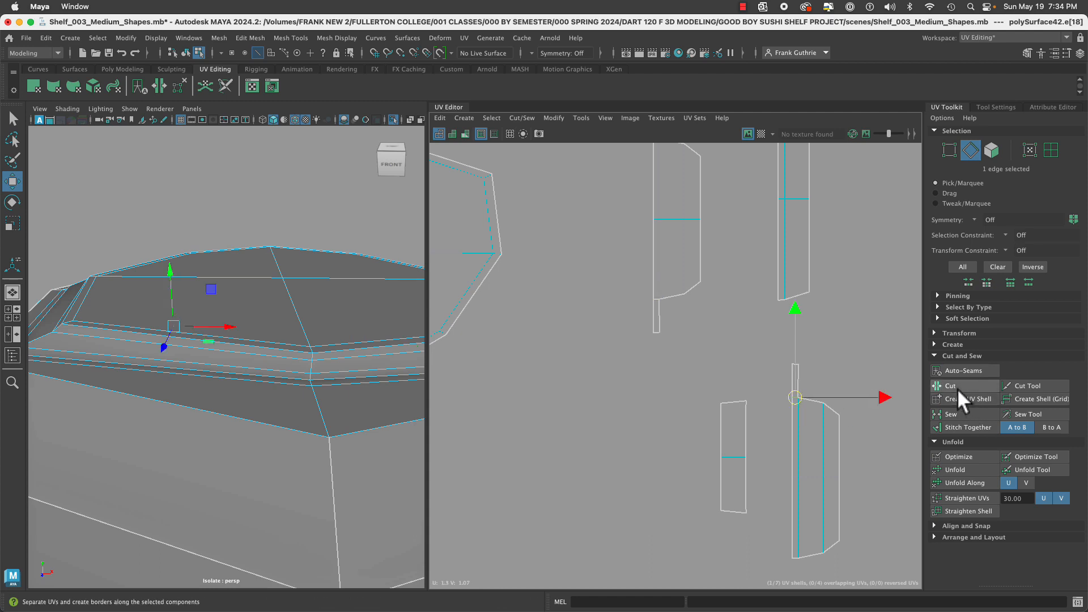
pyautogui.click(957, 389)
# Cut the two side strips and the adjacent tall strip in half along their middle cross edges.
pyautogui.doubleClick(813, 477)
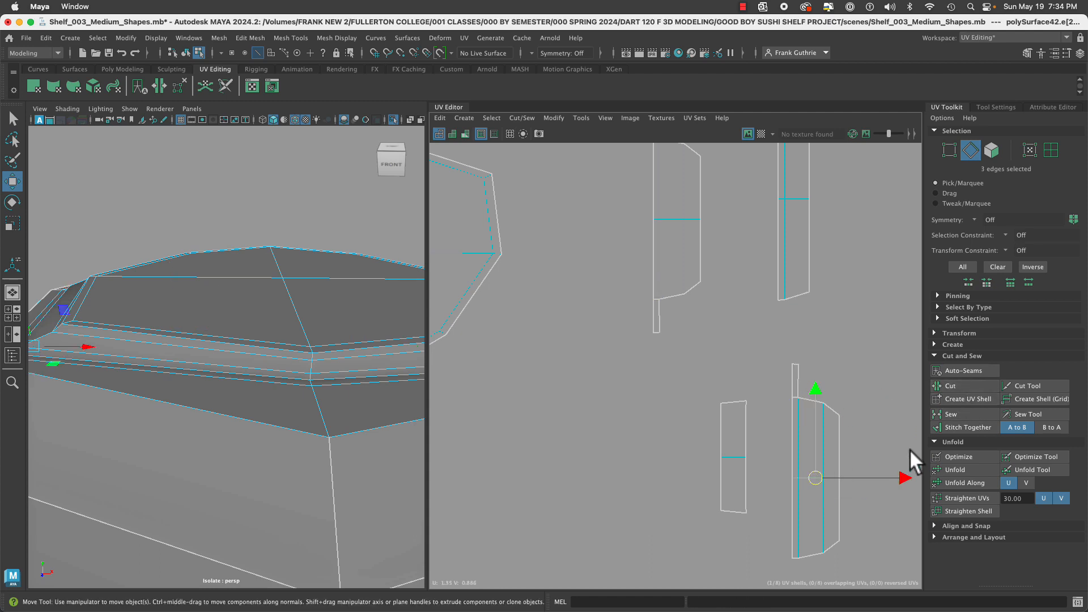
pyautogui.click(953, 388)
pyautogui.click(675, 219)
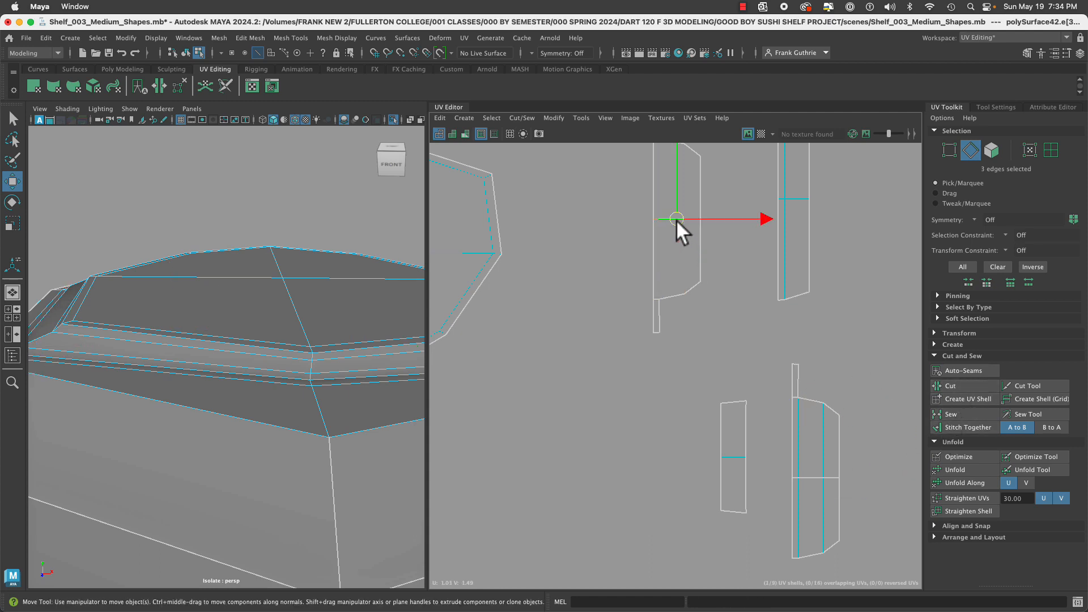
pyautogui.click(974, 389)
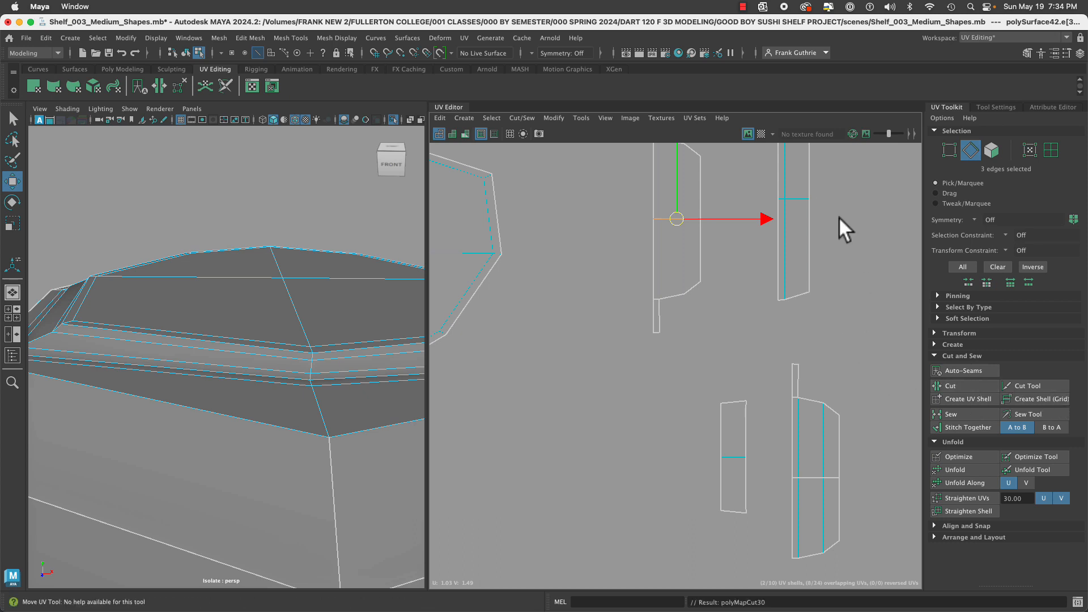
pyautogui.click(795, 198)
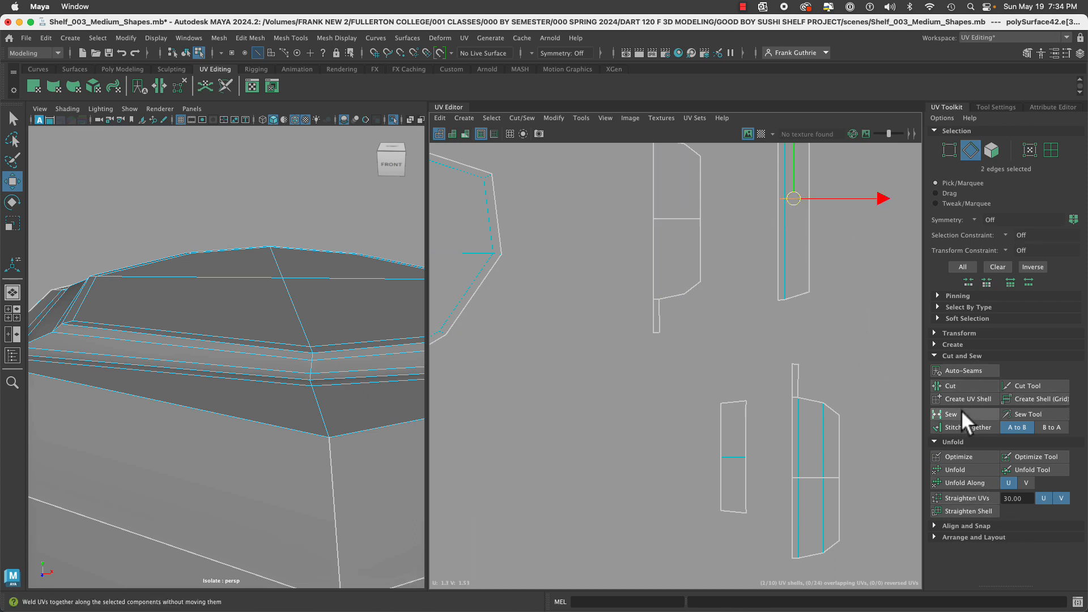
pyautogui.click(955, 390)
# Stitch the matching half strip onto the rear right side edge of the combined shell's outer border.
pyautogui.keyDown('alt'); pyautogui.moveTo(778, 405); pyautogui.dragTo(410, 395, button='right'); pyautogui.keyUp('alt')
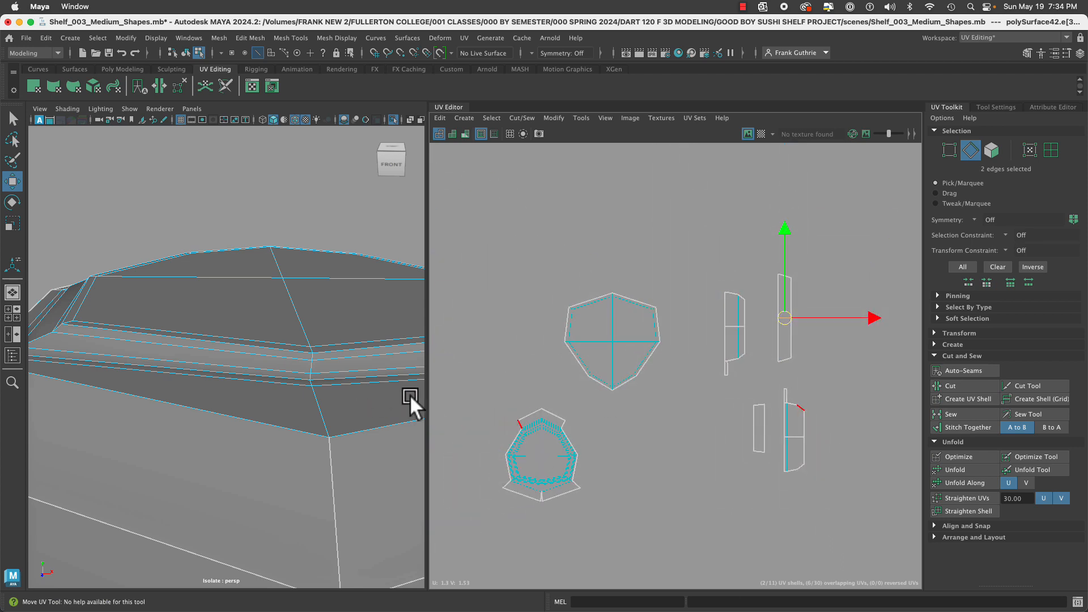
pyautogui.keyDown('alt'); pyautogui.moveTo(627, 402); pyautogui.dragTo(680, 347, button='middle'); pyautogui.keyUp('alt')
pyautogui.keyDown('alt'); pyautogui.moveTo(559, 367); pyautogui.dragTo(773, 440, button='right'); pyautogui.keyUp('alt')
pyautogui.keyDown('alt'); pyautogui.moveTo(667, 392); pyautogui.dragTo(650, 338, button='middle'); pyautogui.keyUp('alt')
pyautogui.keyDown('alt'); pyautogui.moveTo(622, 339); pyautogui.dragTo(720, 363, button='right'); pyautogui.keyUp('alt')
pyautogui.click(698, 344)
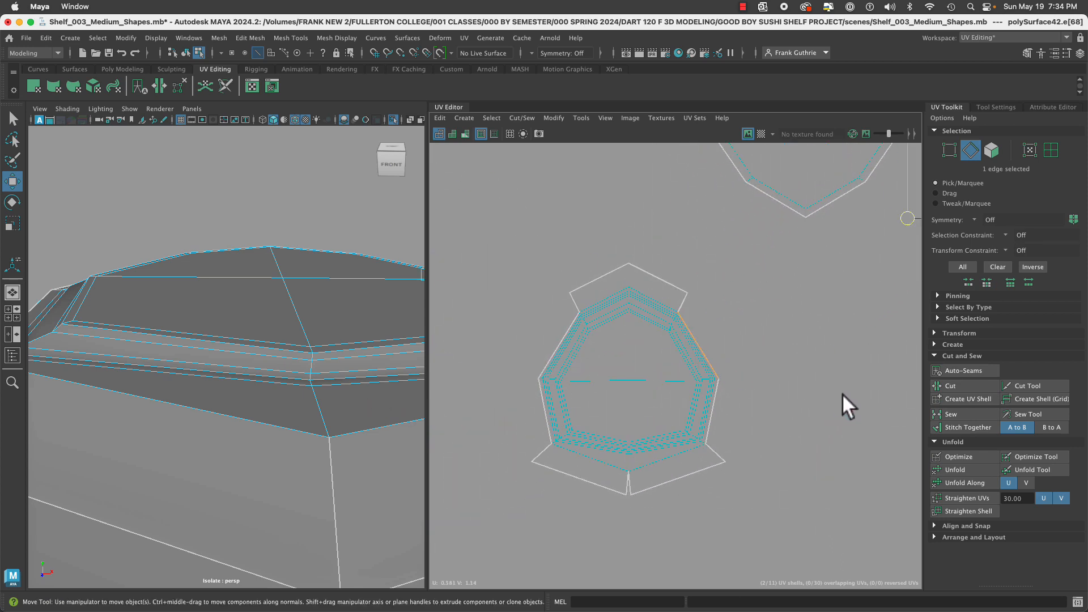
pyautogui.click(968, 428)
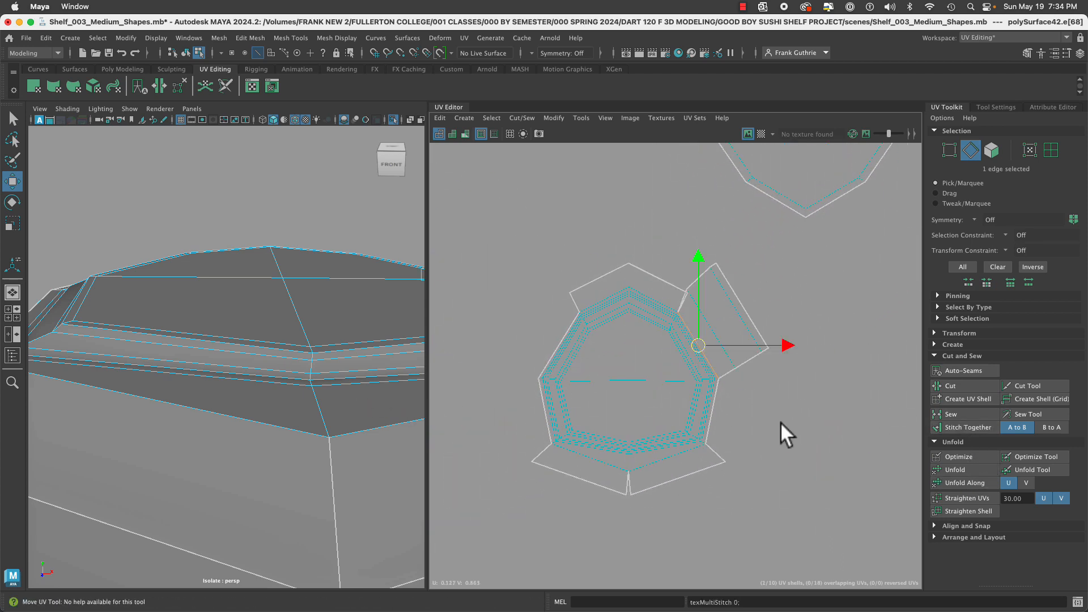
# Stitch the matching half strips onto the combined shell's front right, front left and rear left side edges.
pyautogui.click(711, 409)
pyautogui.press('g')
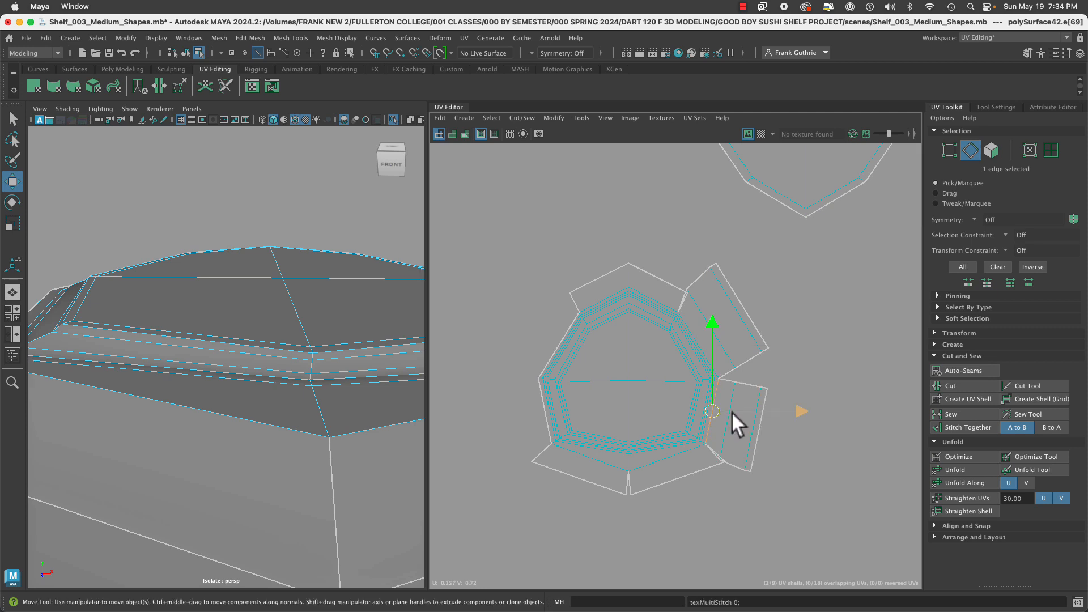
pyautogui.click(545, 420)
pyautogui.press('g')
pyautogui.press('g')
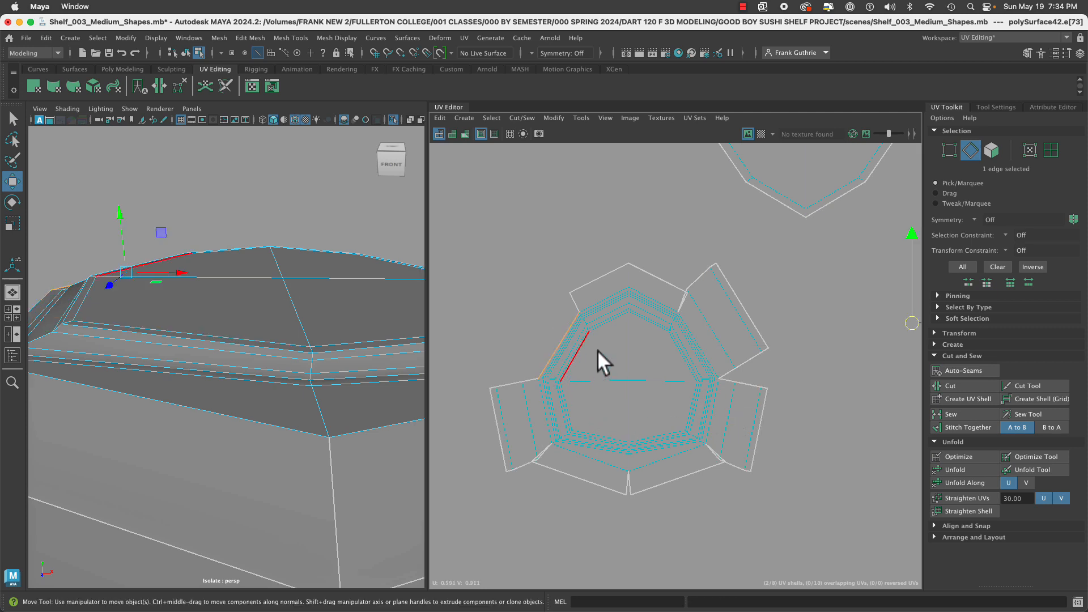
# Locate the strip matching the combined shell's back edges and cut it in half across its middle.
pyautogui.click(656, 278)
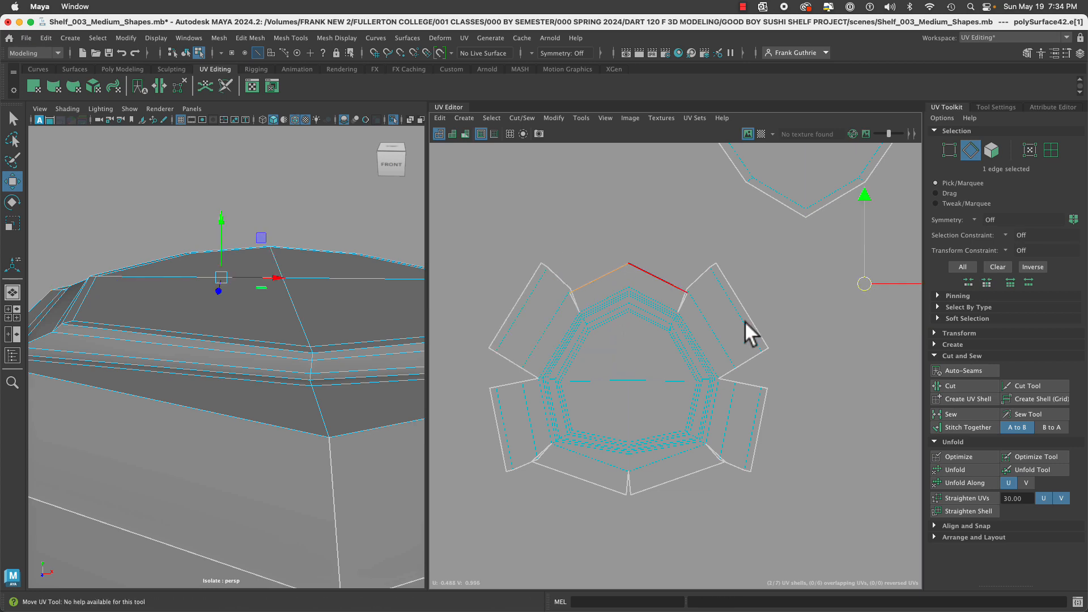
pyautogui.keyDown('alt'); pyautogui.moveTo(893, 378); pyautogui.dragTo(536, 412, button='middle'); pyautogui.keyUp('alt')
pyautogui.keyDown('alt'); pyautogui.moveTo(747, 406); pyautogui.dragTo(813, 408, button='middle'); pyautogui.keyUp('alt')
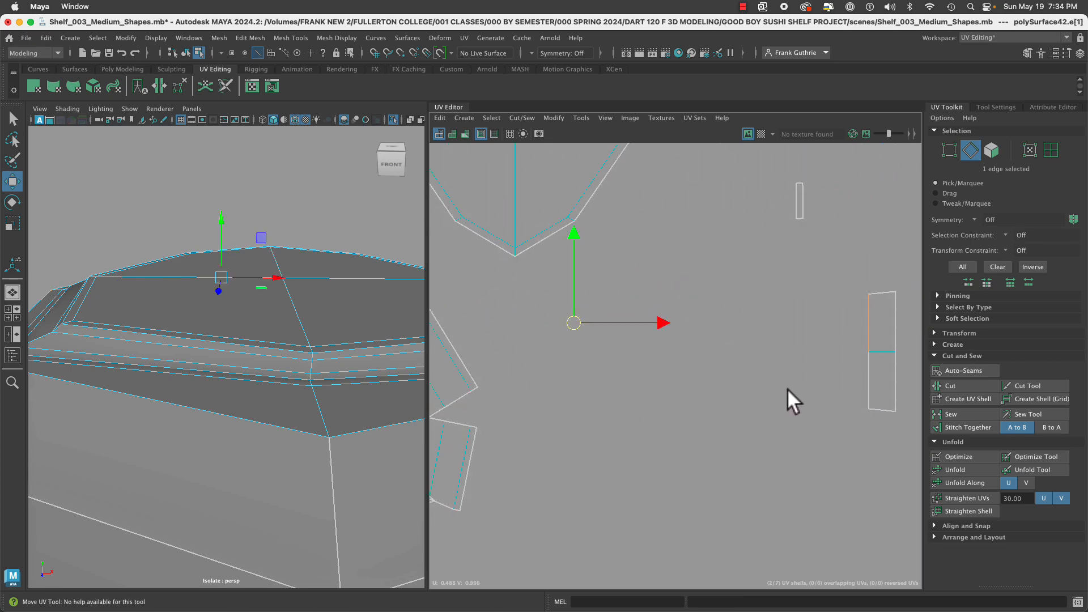
pyautogui.click(881, 350)
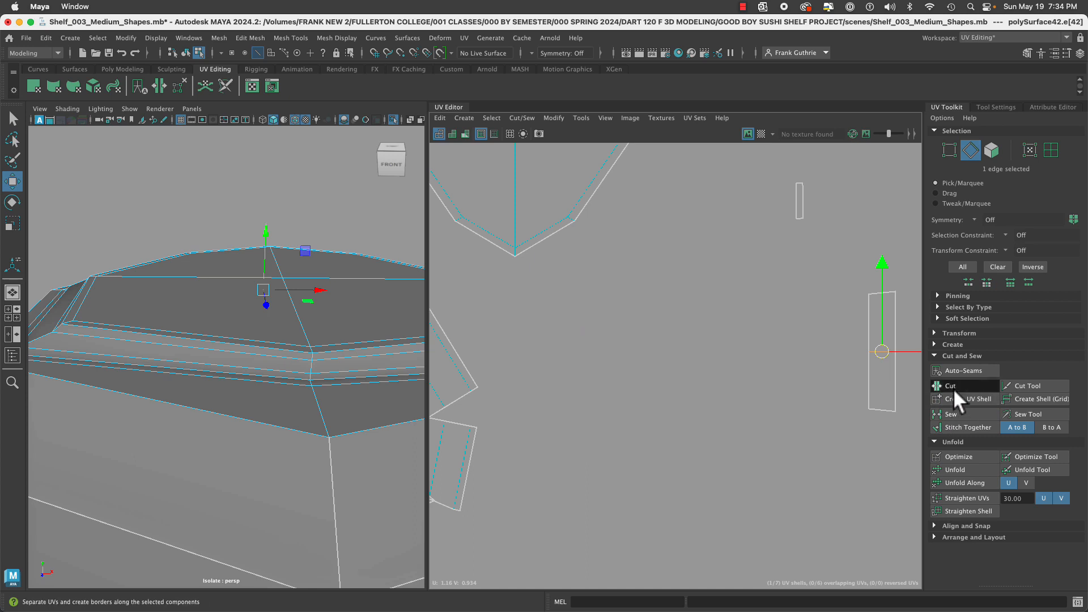
pyautogui.click(953, 389)
# Move both halves of the cut back strip closer to the combined shell.
pyautogui.moveTo(885, 390); pyautogui.dragTo(836, 375, button='right')
pyautogui.click(893, 396)
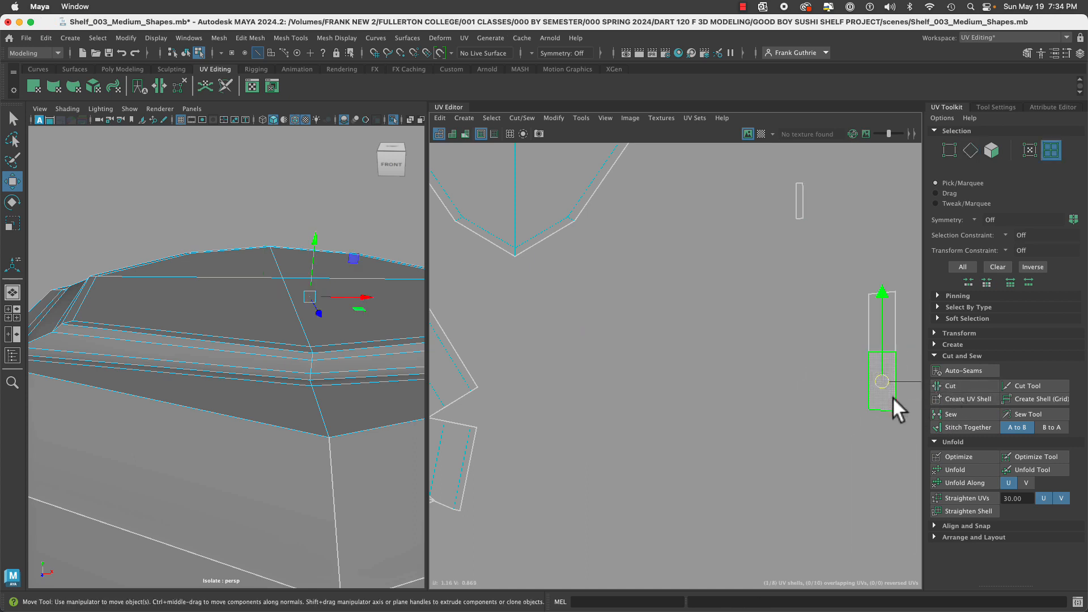
pyautogui.moveTo(893, 396); pyautogui.dragTo(598, 409)
pyautogui.click(883, 334)
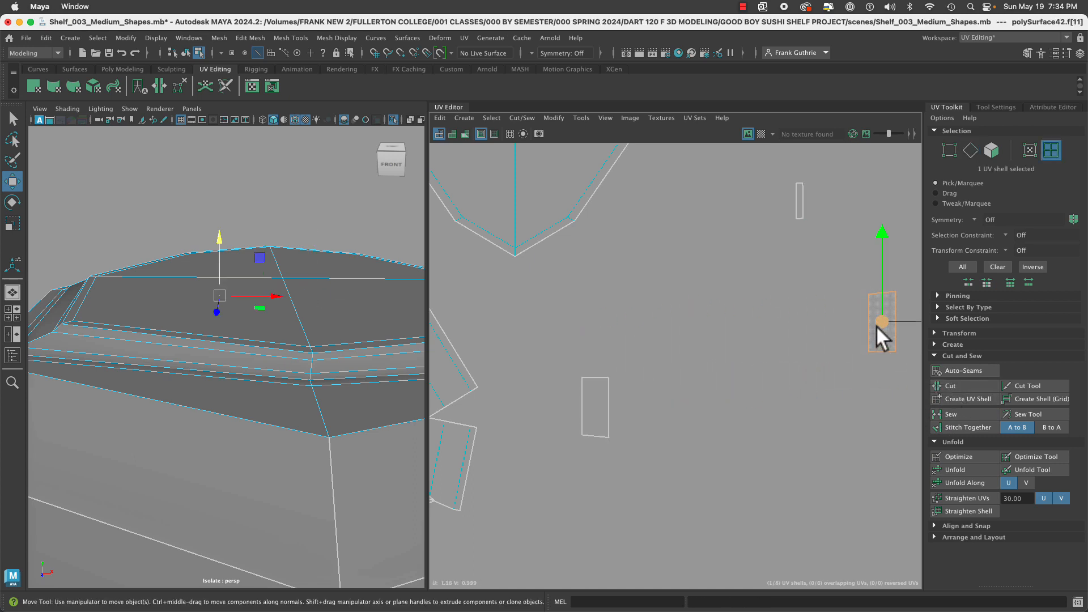
pyautogui.moveTo(877, 334); pyautogui.dragTo(615, 329)
pyautogui.keyDown('alt'); pyautogui.moveTo(638, 383); pyautogui.dragTo(905, 385, button='middle'); pyautogui.keyUp('alt')
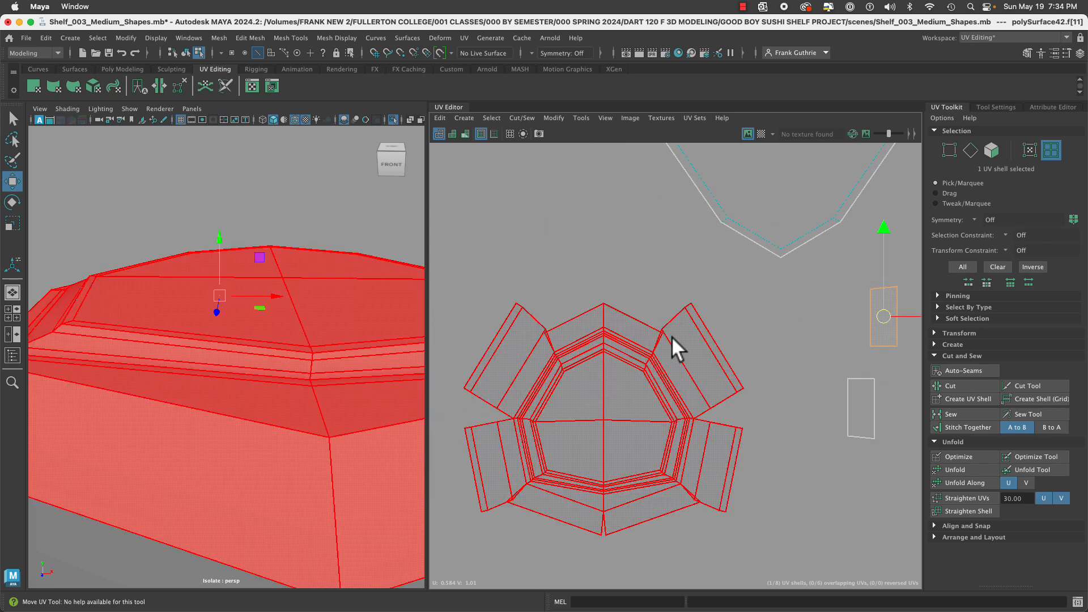
# Stitch the two back strip halves onto the combined shell's two outer back edges.
pyautogui.moveTo(630, 307); pyautogui.dragTo(627, 286, button='right')
pyautogui.click(635, 313)
pyautogui.keyDown('shift'); pyautogui.click(575, 317); pyautogui.keyUp('shift')
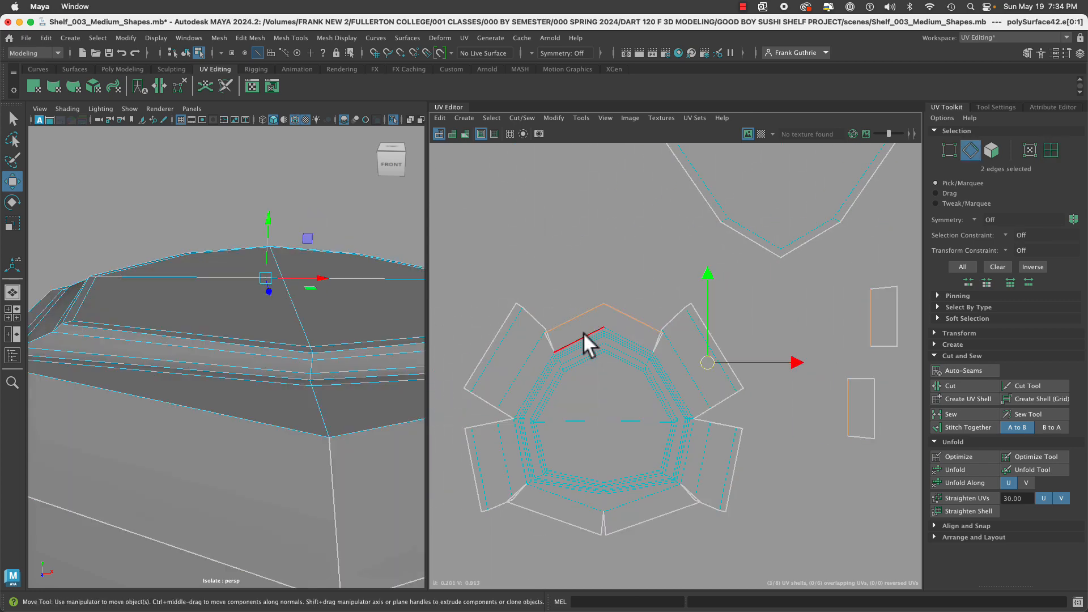
pyautogui.click(953, 429)
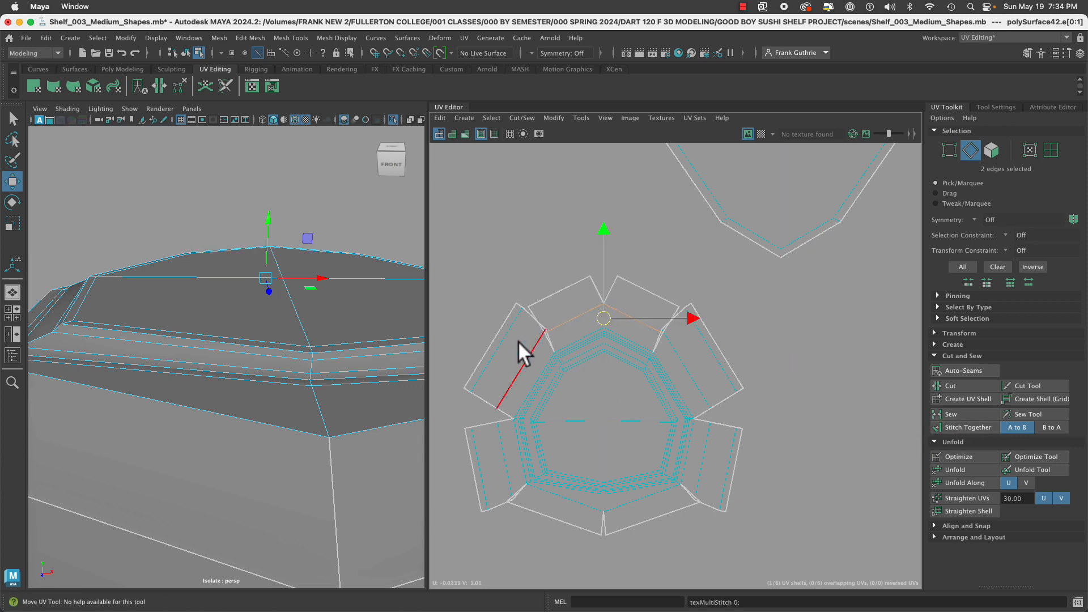
# Cut the back-centre edge between the two back flaps and unfold the combined shell.
pyautogui.click(637, 253)
pyautogui.click(605, 319)
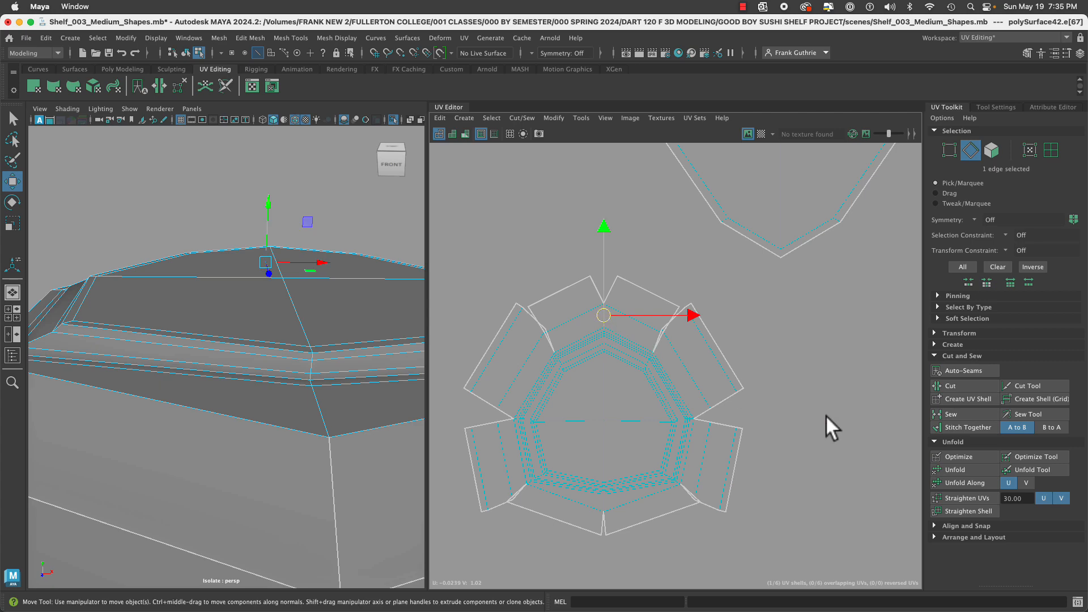
pyautogui.click(963, 387)
pyautogui.moveTo(612, 424); pyautogui.dragTo(564, 409, button='right')
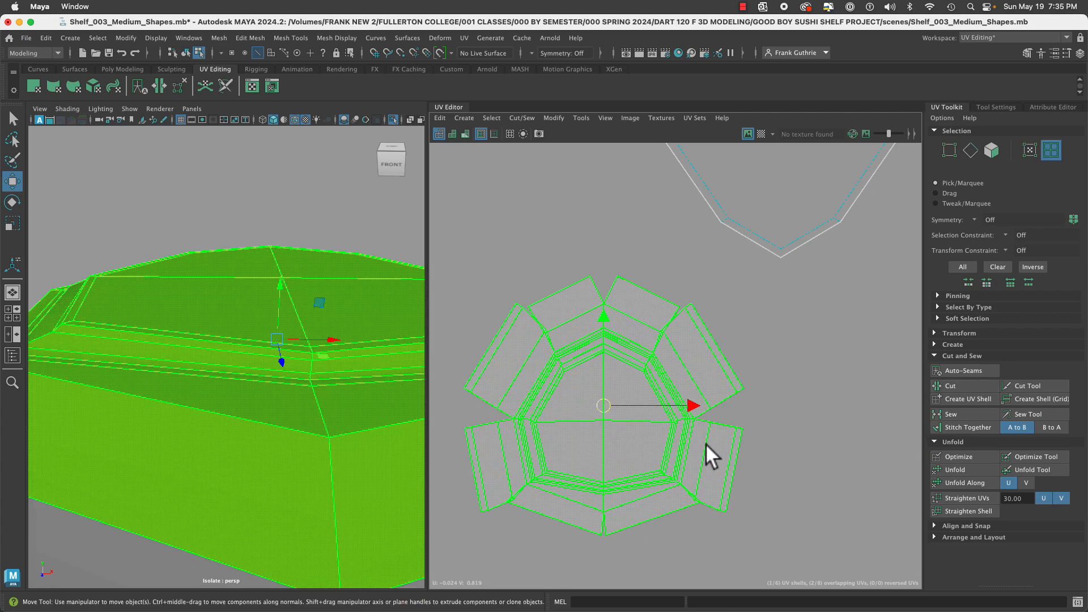
pyautogui.click(706, 444)
pyautogui.click(954, 470)
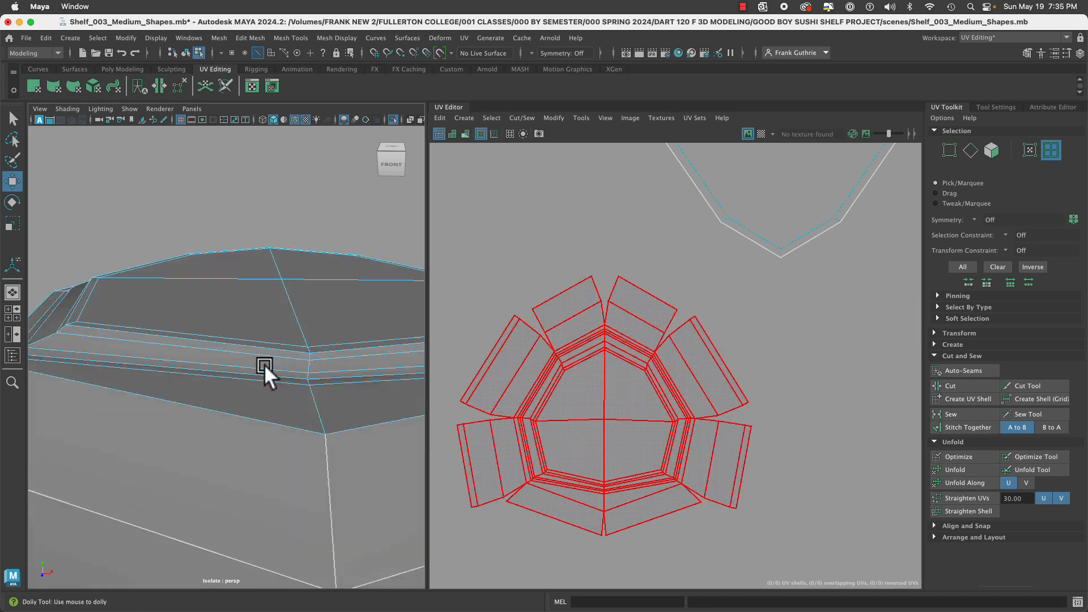
# Select the two outer front edges of the combined shell on the model to locate their matching strip shells.
pyautogui.scroll(-5, 264, 364)
pyautogui.moveTo(563, 383); pyautogui.dragTo(768, 344, button='right')
pyautogui.keyDown('alt'); pyautogui.moveTo(306, 425); pyautogui.dragTo(246, 433); pyautogui.keyUp('alt')
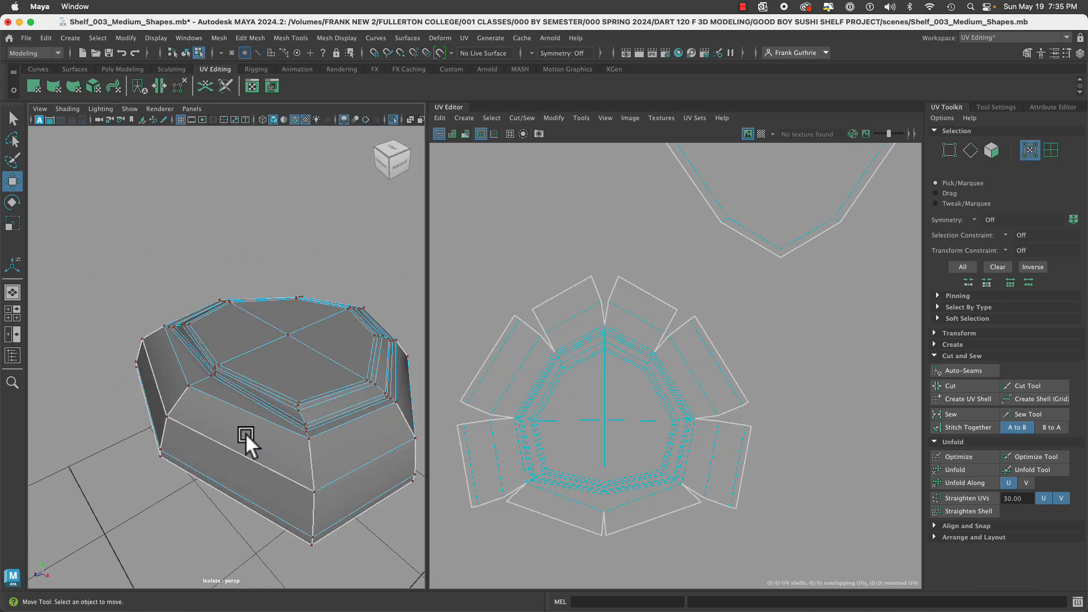
pyautogui.keyDown('alt'); pyautogui.moveTo(380, 441); pyautogui.dragTo(200, 455); pyautogui.keyUp('alt')
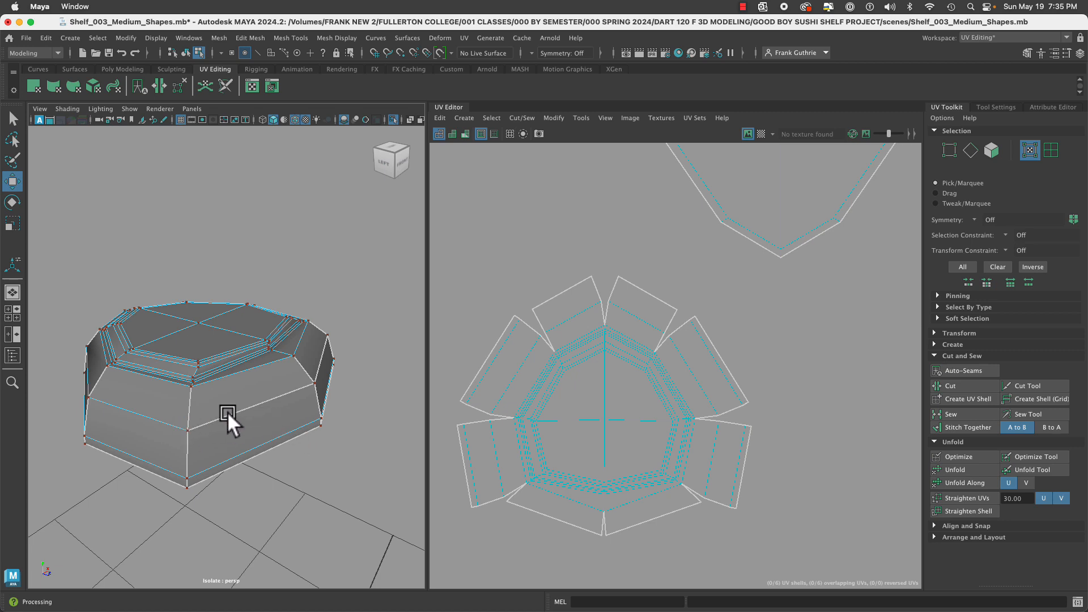
pyautogui.moveTo(227, 412); pyautogui.dragTo(231, 246, button='right')
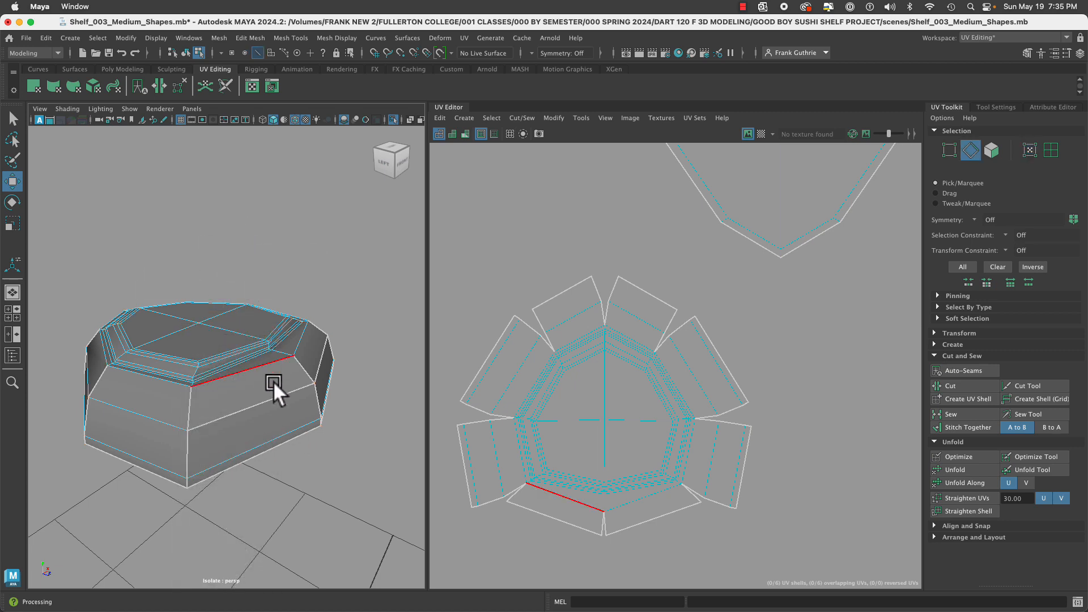
pyautogui.click(278, 393)
pyautogui.keyDown('alt'); pyautogui.moveTo(277, 393); pyautogui.dragTo(297, 405); pyautogui.keyUp('alt')
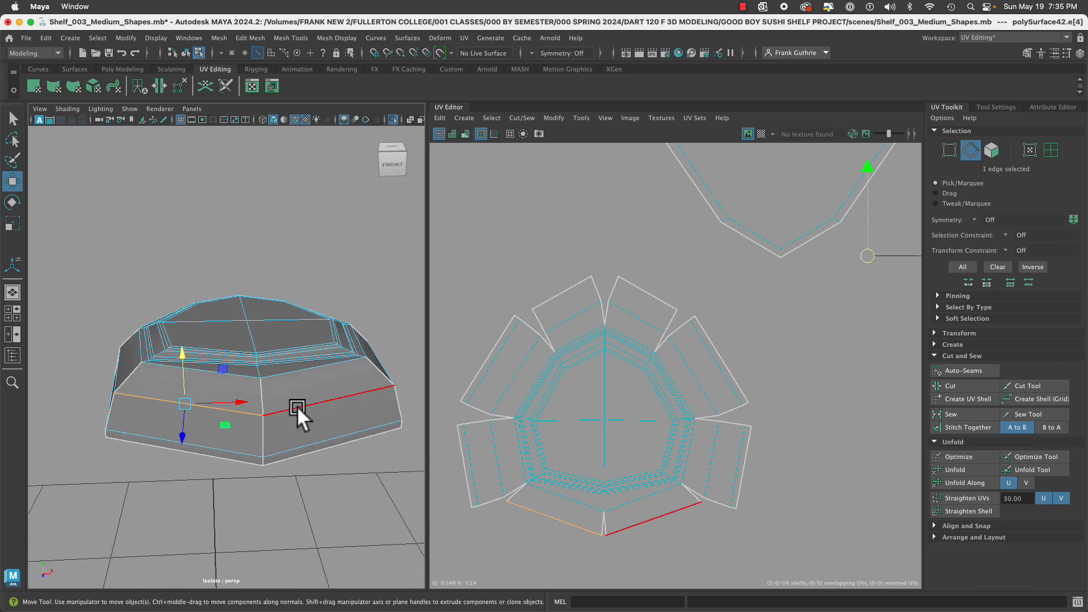
pyautogui.keyDown('shift'); pyautogui.click(296, 405); pyautogui.keyUp('shift')
pyautogui.scroll(-3, 782, 348)
pyautogui.keyDown('alt'); pyautogui.moveTo(834, 347); pyautogui.dragTo(575, 376, button='middle'); pyautogui.keyUp('alt')
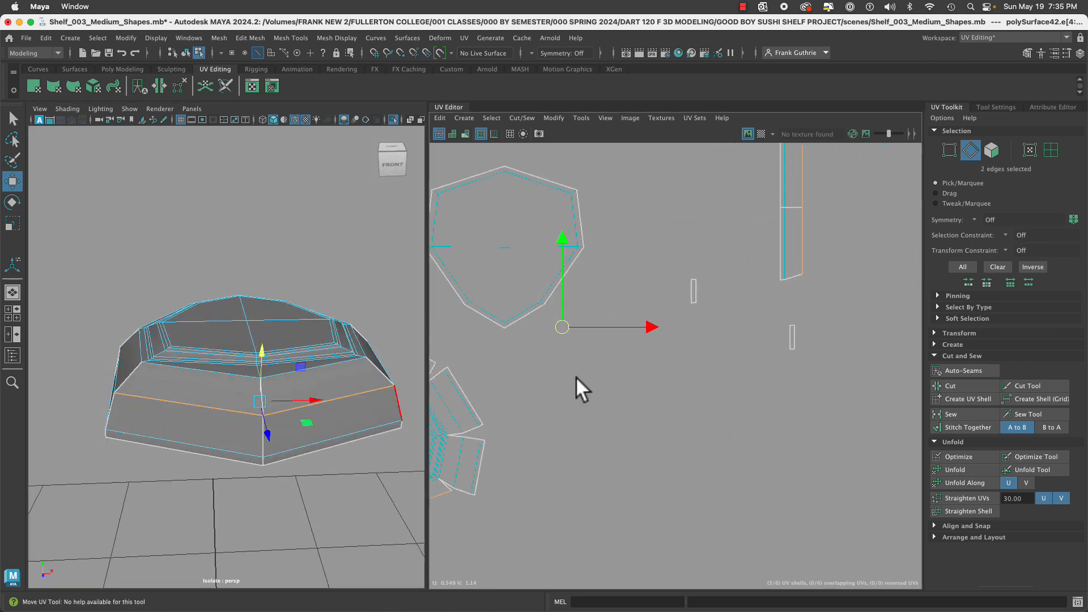
# Move the two front strip shells one above the other beside the combined shell.
pyautogui.keyDown('alt'); pyautogui.moveTo(775, 252); pyautogui.dragTo(764, 311, button='middle'); pyautogui.keyUp('alt')
pyautogui.click(776, 301)
pyautogui.moveTo(779, 299); pyautogui.dragTo(733, 286, button='right')
pyautogui.moveTo(778, 312); pyautogui.dragTo(571, 504)
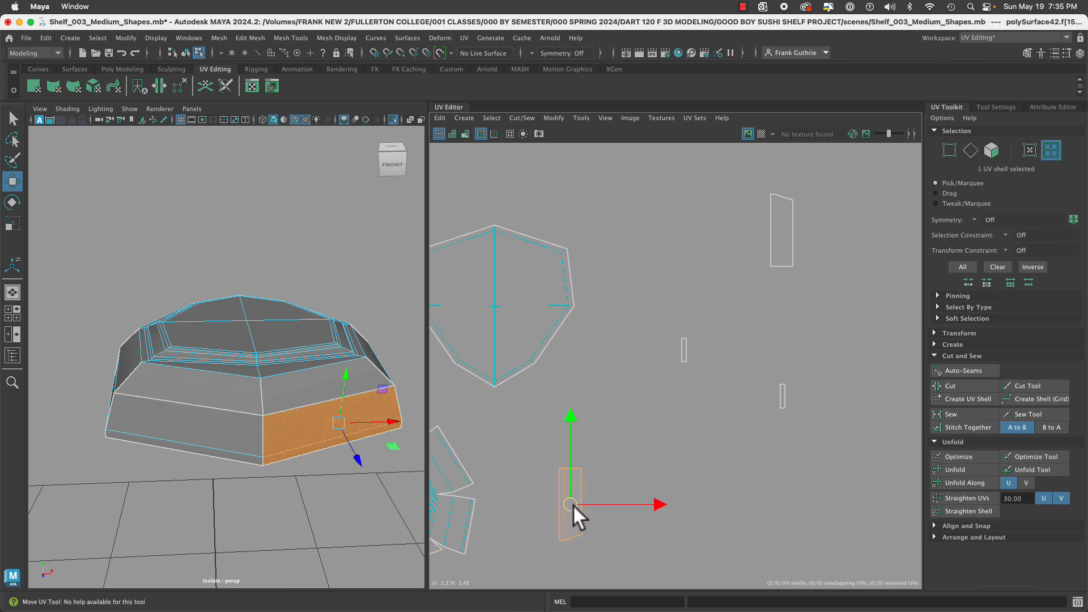
pyautogui.click(788, 233)
pyautogui.moveTo(790, 232); pyautogui.dragTo(576, 411)
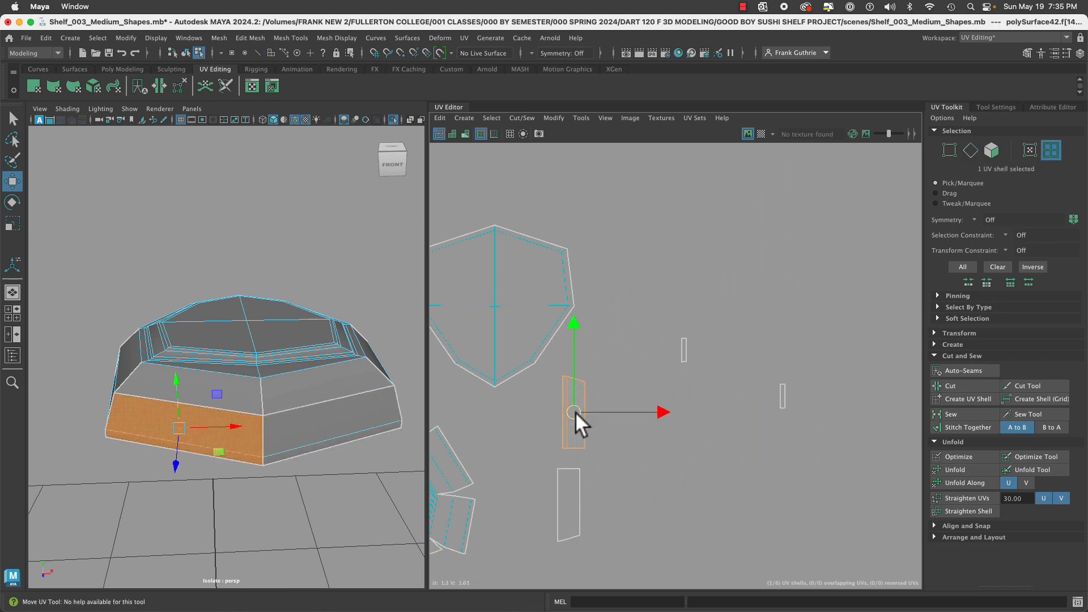
# Stitch the two front strip shells onto the combined shell's outer front edges and unfold the combined shell.
pyautogui.keyDown('alt'); pyautogui.moveTo(576, 412); pyautogui.dragTo(789, 280, button='middle'); pyautogui.keyUp('alt')
pyautogui.moveTo(653, 375); pyautogui.dragTo(654, 339, button='right')
pyautogui.click(612, 420)
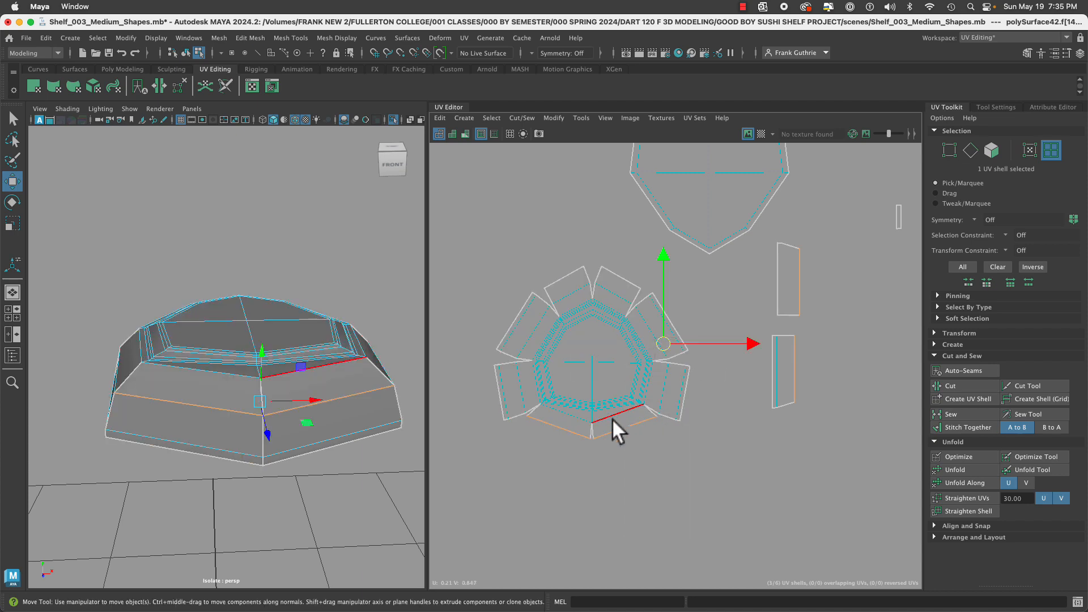
pyautogui.click(965, 429)
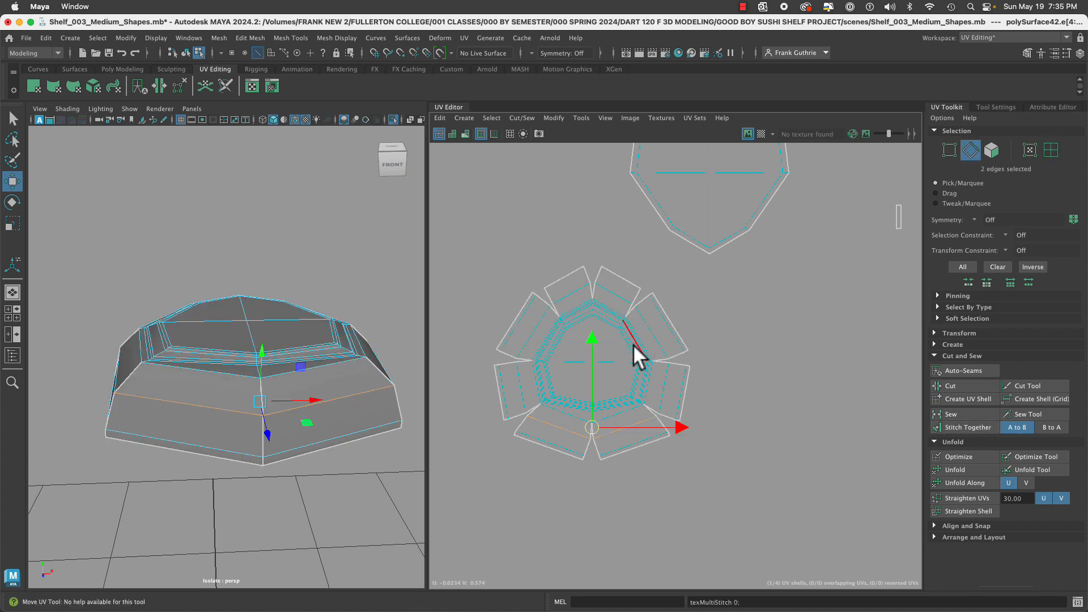
pyautogui.moveTo(628, 344); pyautogui.dragTo(587, 345, button='right')
pyautogui.click(587, 346)
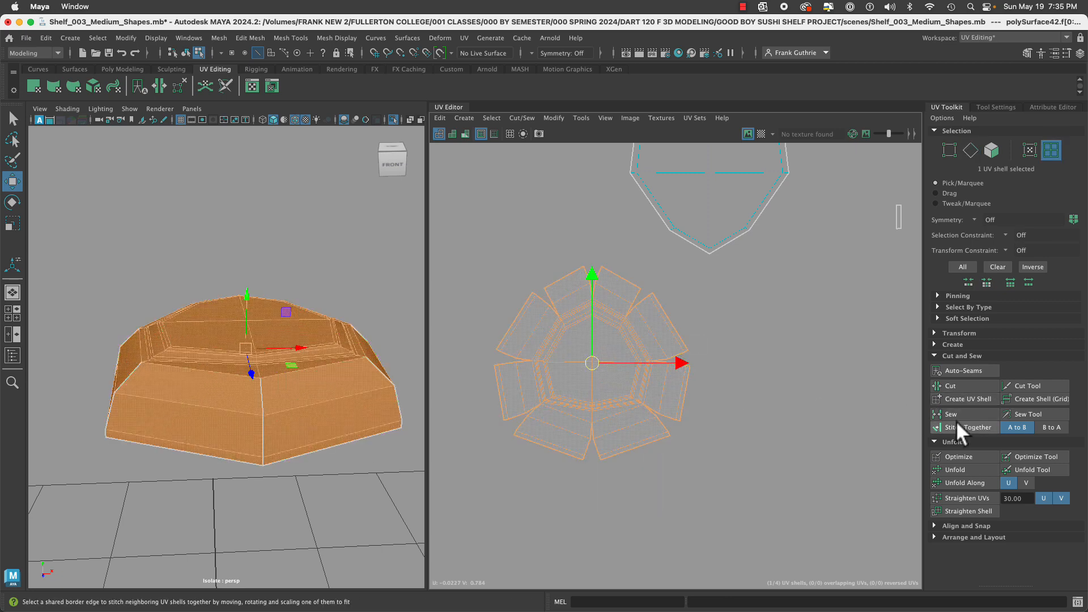
pyautogui.click(960, 465)
# Select the two lower back edges on the model to locate the small strip shells that match the back flaps.
pyautogui.keyDown('alt'); pyautogui.moveTo(825, 355); pyautogui.dragTo(693, 389, button='middle'); pyautogui.keyUp('alt')
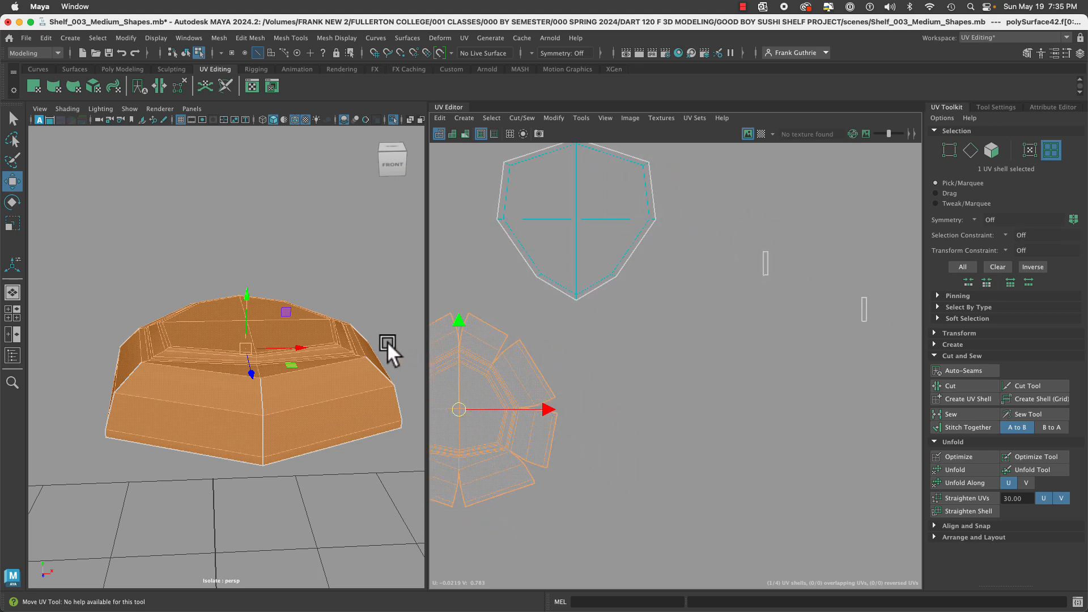
pyautogui.keyDown('alt'); pyautogui.moveTo(387, 340); pyautogui.dragTo(256, 339); pyautogui.keyUp('alt')
pyautogui.moveTo(288, 401); pyautogui.dragTo(288, 243, button='right')
pyautogui.click(306, 406)
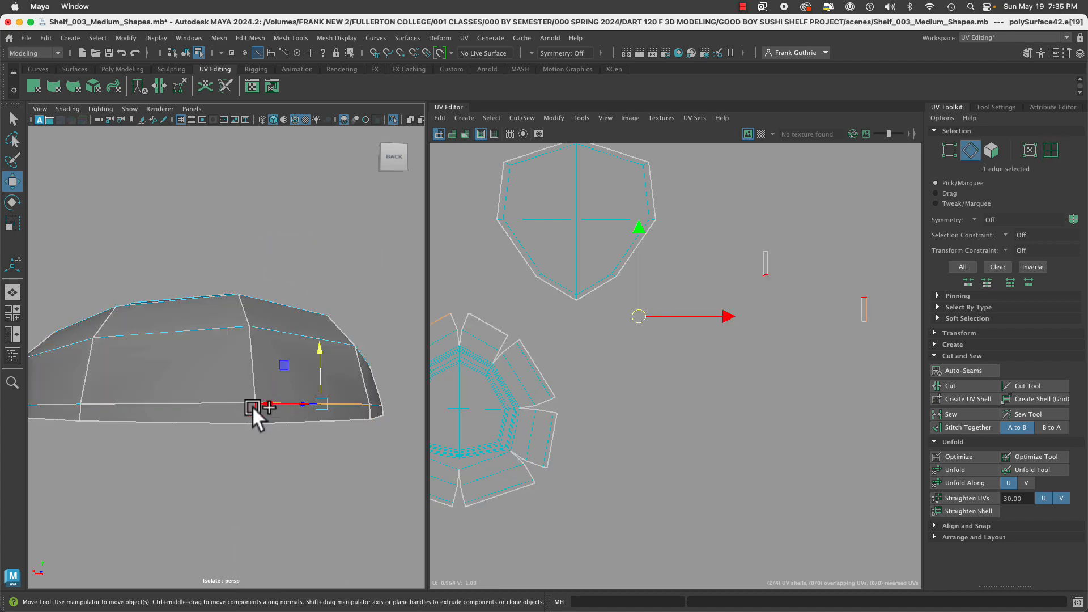
pyautogui.keyDown('shift'); pyautogui.click(253, 406); pyautogui.keyUp('shift')
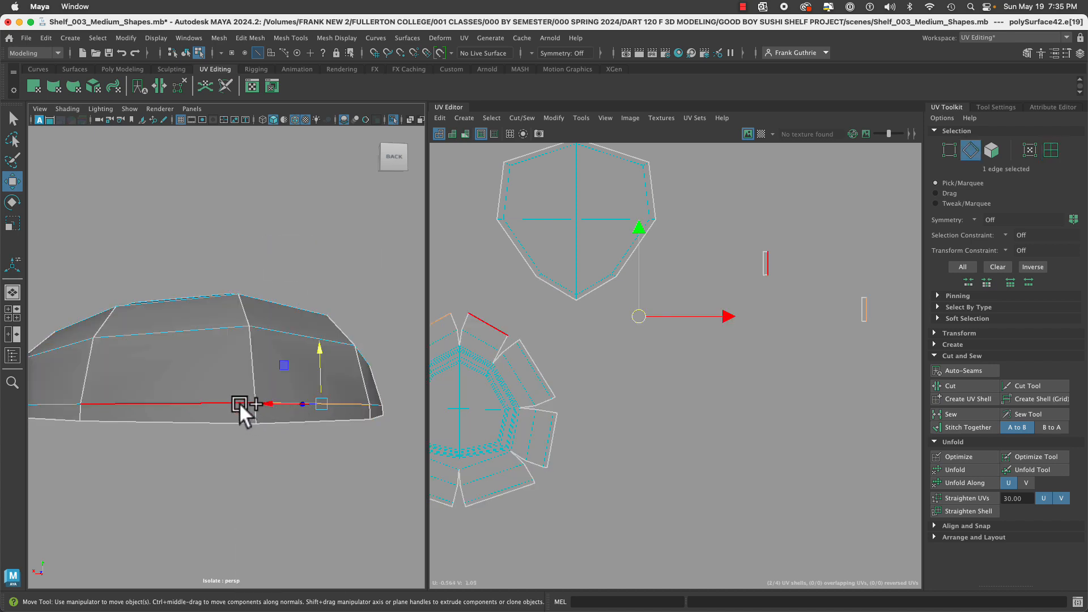
pyautogui.click(966, 428)
pyautogui.keyDown('alt'); pyautogui.moveTo(839, 281); pyautogui.dragTo(847, 307, button='middle'); pyautogui.keyUp('alt')
pyautogui.scroll(-1, 827, 278)
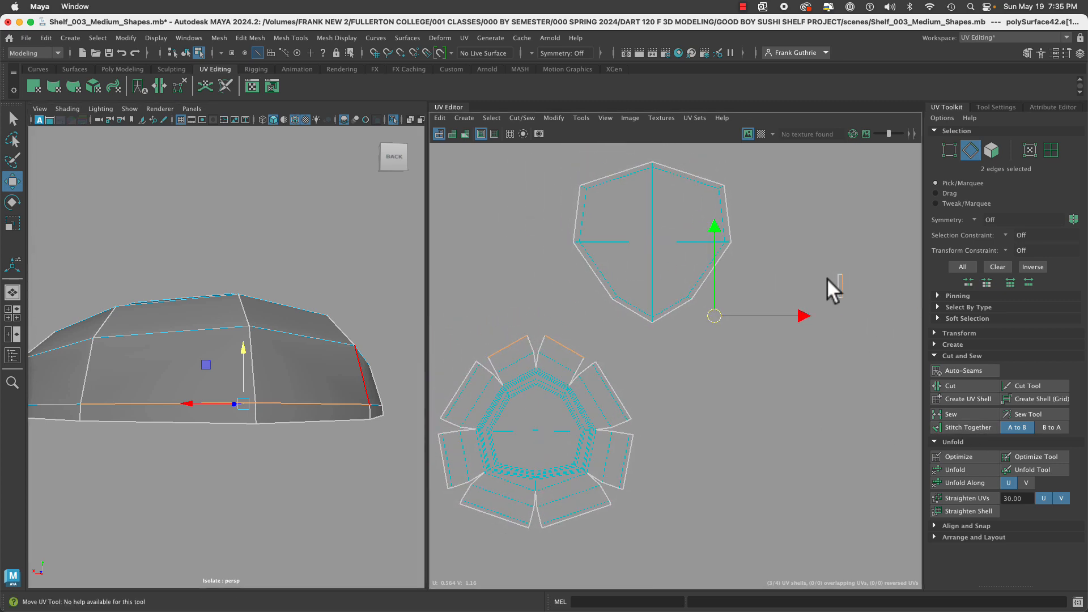
# Move the two small strip shells to the combined shell, placing one above the upper-left back flap.
pyautogui.moveTo(827, 278); pyautogui.dragTo(797, 273, button='right')
pyautogui.keyDown('alt'); pyautogui.moveTo(858, 309); pyautogui.dragTo(713, 283, button='middle'); pyautogui.keyUp('alt')
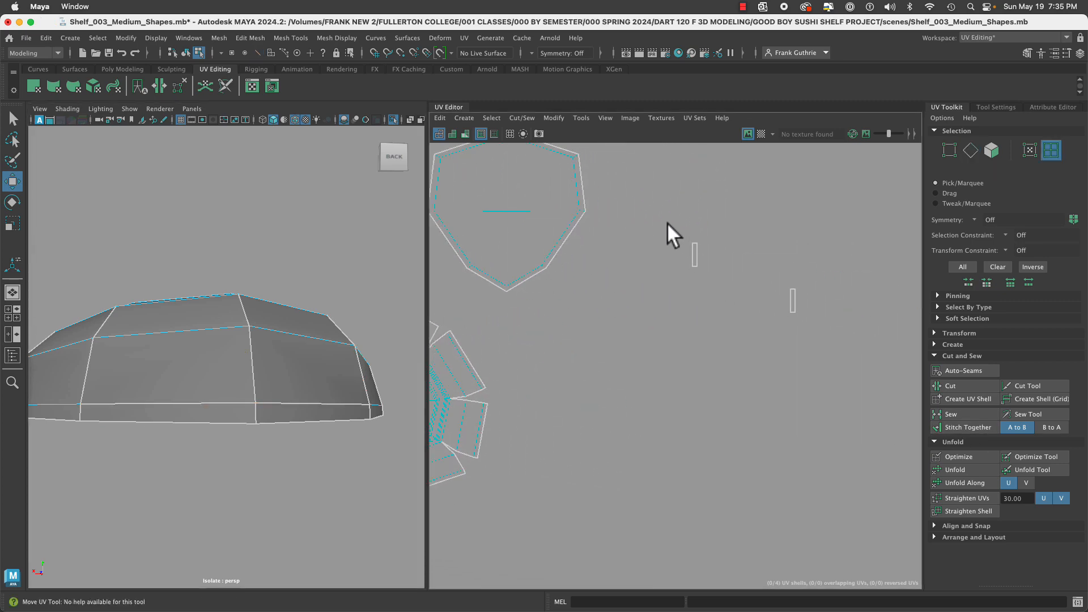
pyautogui.moveTo(667, 222); pyautogui.dragTo(816, 317)
pyautogui.moveTo(741, 279); pyautogui.dragTo(518, 368)
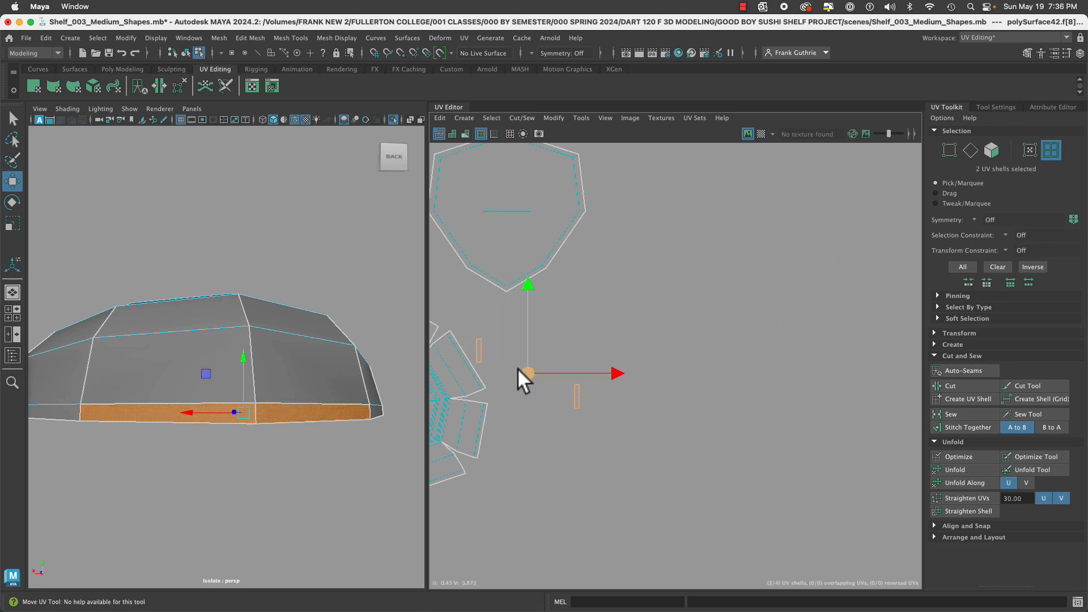
pyautogui.keyDown('alt'); pyautogui.moveTo(518, 369); pyautogui.dragTo(763, 360, button='middle'); pyautogui.keyUp('alt')
pyautogui.click(778, 377)
pyautogui.moveTo(777, 378); pyautogui.dragTo(539, 276)
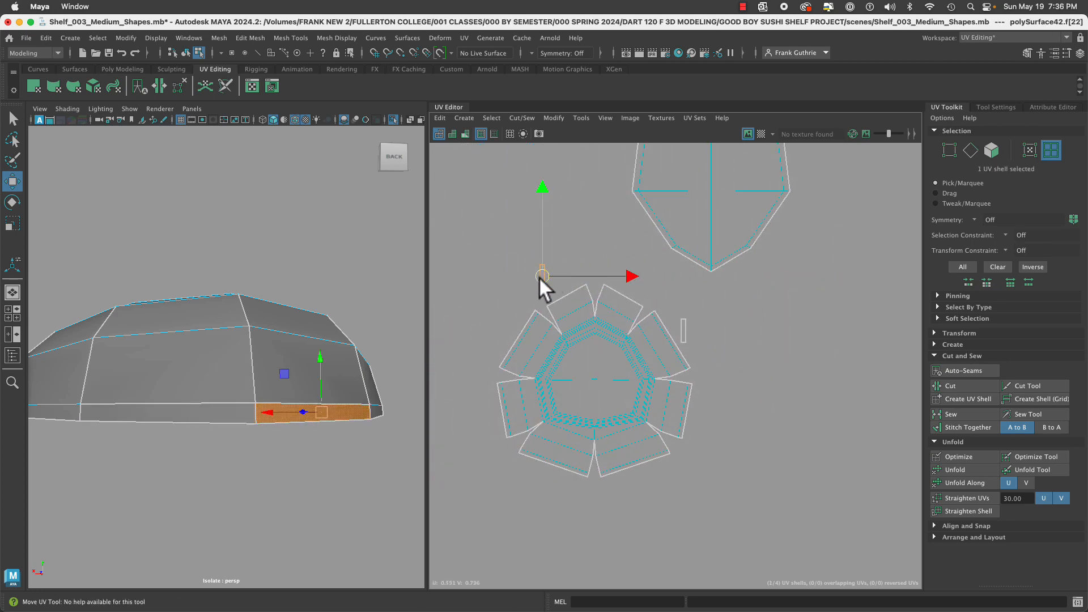
# Move the other small strip shell above the upper-right back flap and rotate it parallel to that flap's outer edge.
pyautogui.moveTo(667, 332); pyautogui.dragTo(675, 263, button='right')
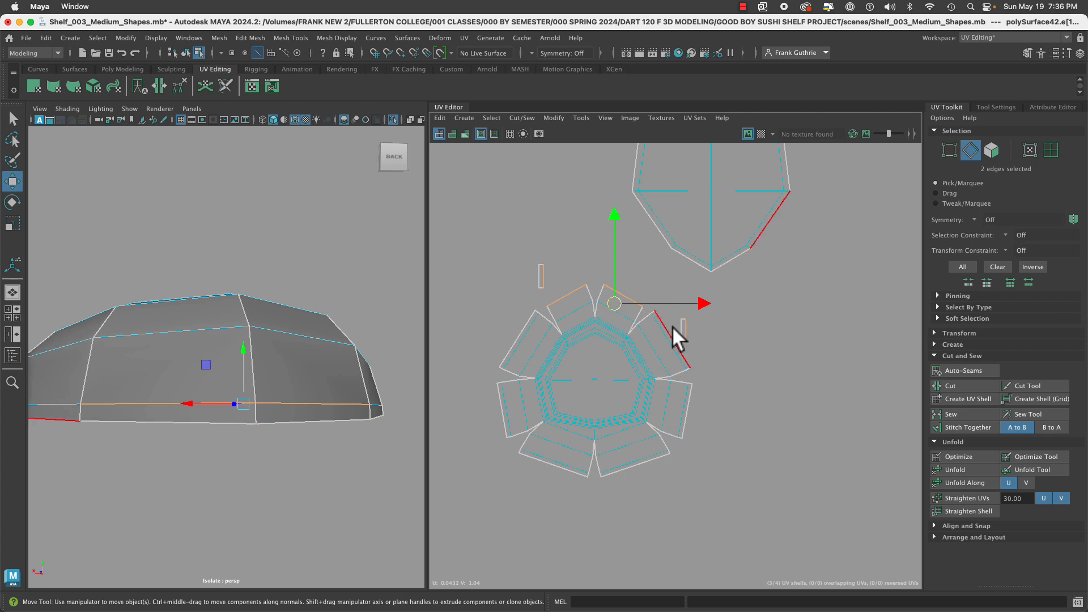
pyautogui.click(670, 332)
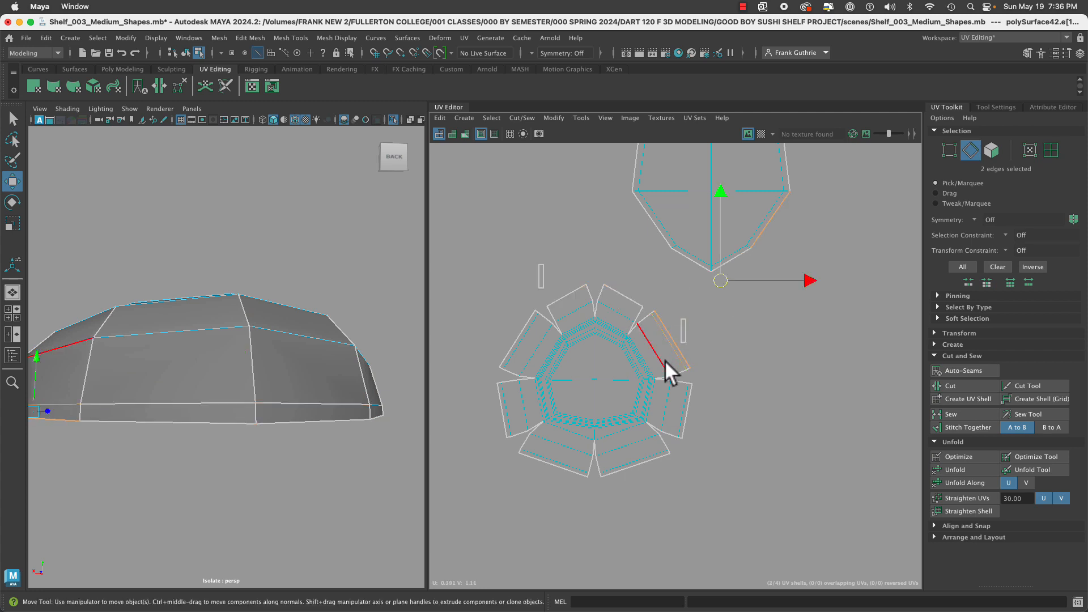
pyautogui.click(615, 295)
pyautogui.moveTo(686, 335); pyautogui.dragTo(635, 317, button='right')
pyautogui.click(682, 330)
pyautogui.moveTo(681, 330); pyautogui.dragTo(629, 281)
pyautogui.press('e')
pyautogui.keyDown('alt'); pyautogui.moveTo(647, 315); pyautogui.dragTo(1031, 396, button='right'); pyautogui.keyUp('alt')
pyautogui.keyDown('alt'); pyautogui.moveTo(878, 333); pyautogui.dragTo(1052, 376, button='middle'); pyautogui.keyUp('alt')
pyautogui.moveTo(850, 302); pyautogui.dragTo(691, 309)
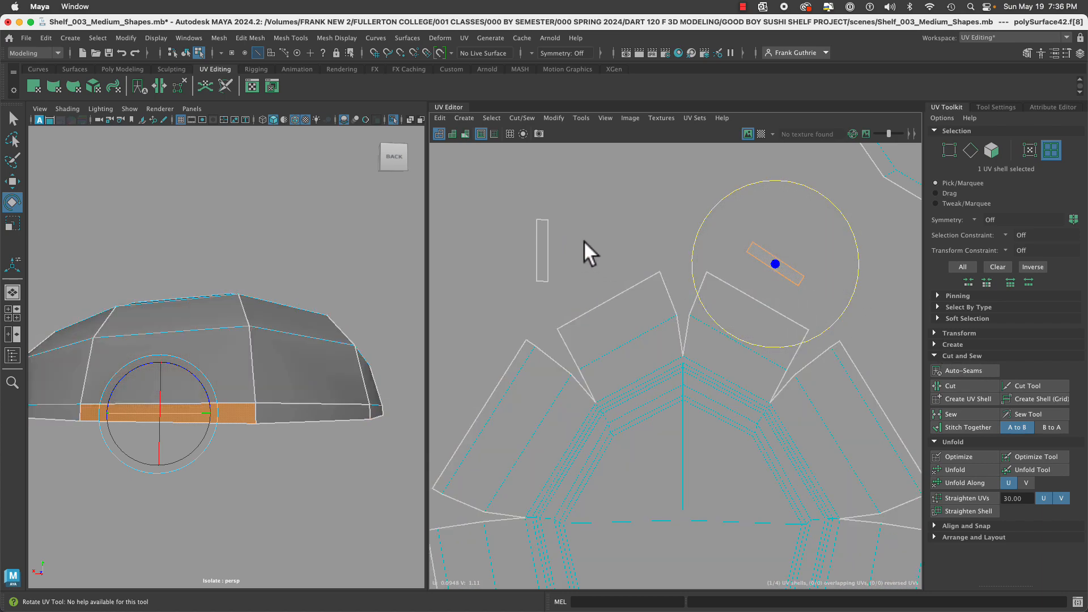
# Stitch the two small strip shells onto the outer edges of the two back flaps.
pyautogui.moveTo(583, 240); pyautogui.dragTo(602, 209, button='right')
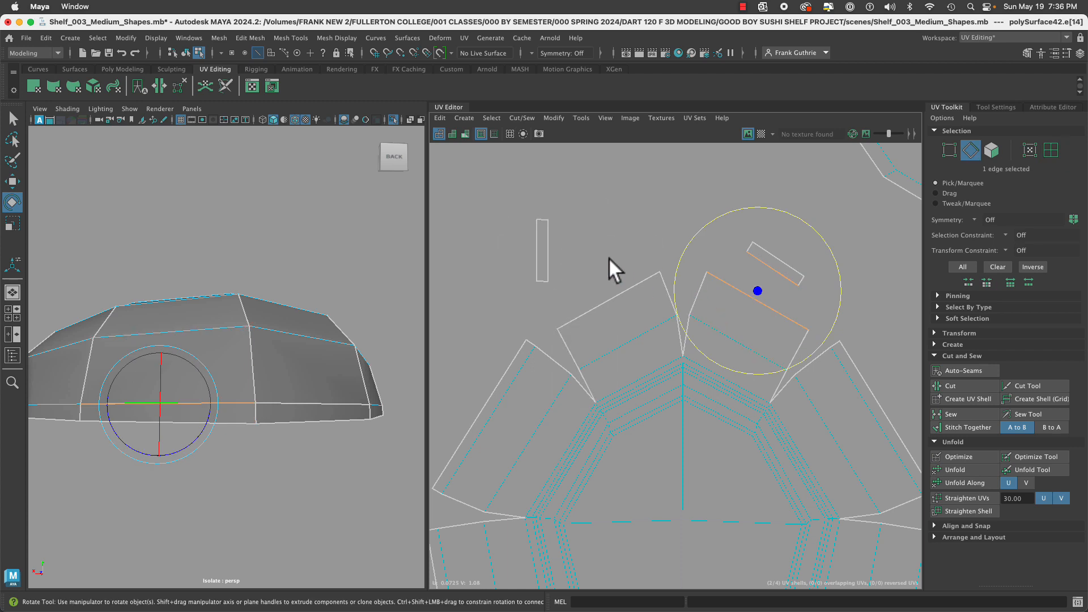
pyautogui.click(622, 295)
pyautogui.keyDown('shift'); pyautogui.click(762, 304); pyautogui.keyUp('shift')
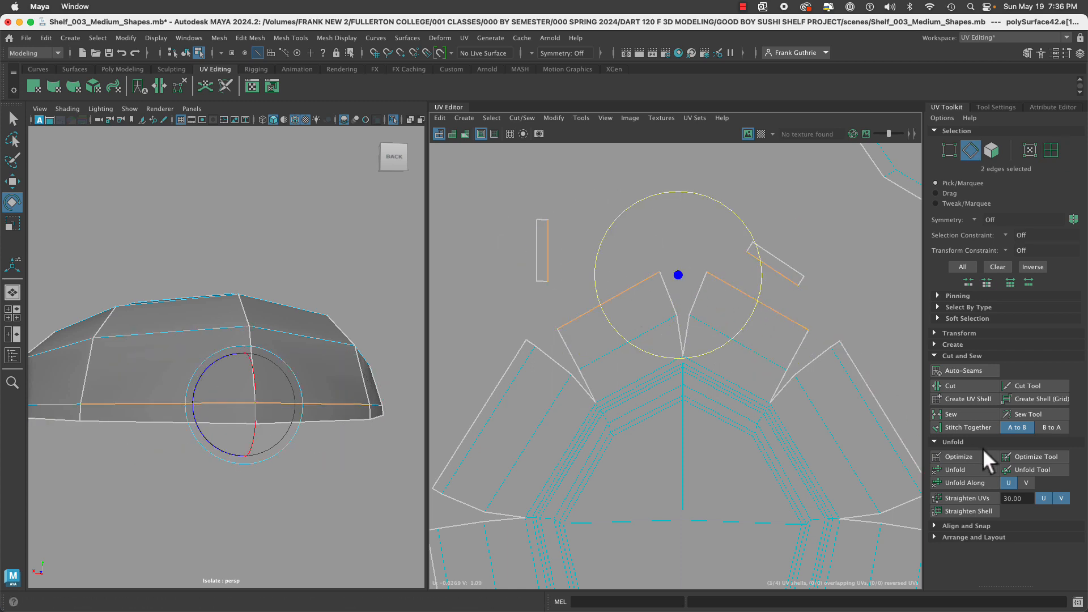
pyautogui.click(976, 429)
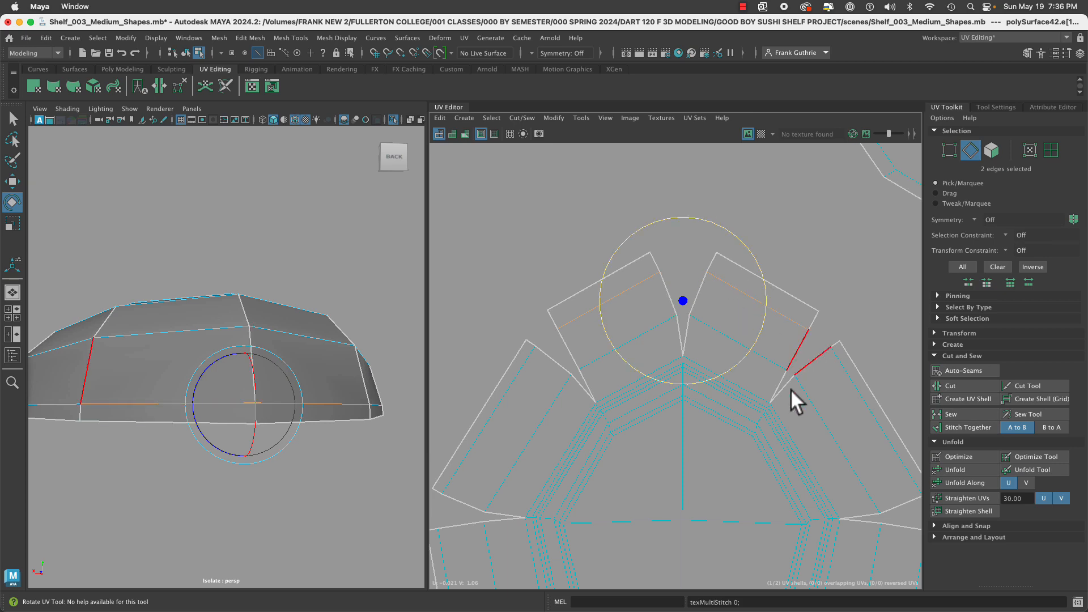
# Sew the inner seam edge between each pair of neighbouring flaps all the way around the combined shell.
pyautogui.scroll(-4, 757, 388)
pyautogui.keyDown('alt'); pyautogui.moveTo(753, 462); pyautogui.dragTo(680, 303, button='middle'); pyautogui.keyUp('alt')
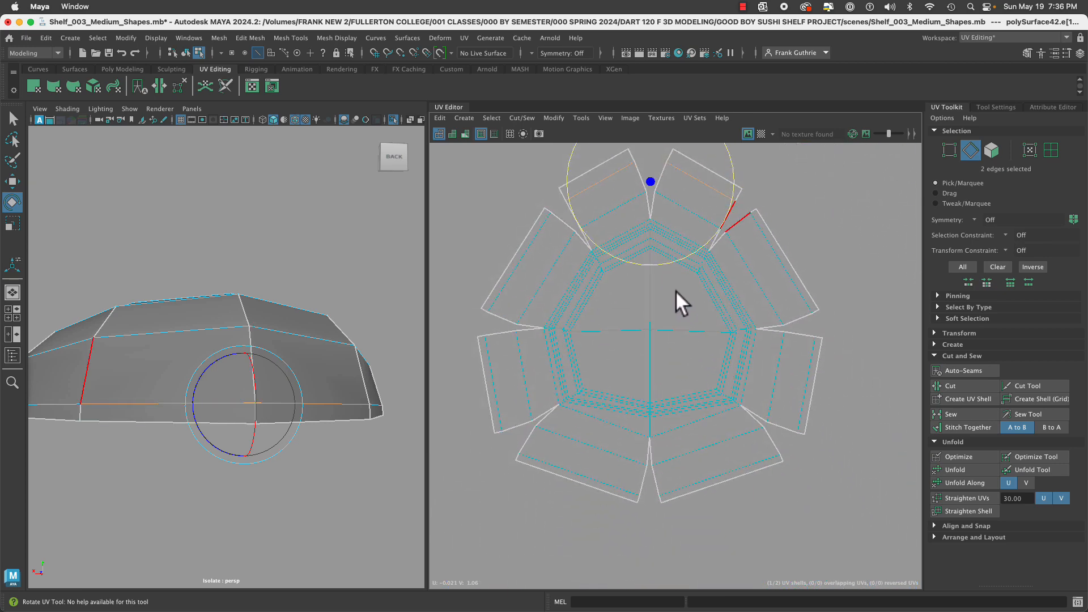
pyautogui.click(751, 410)
pyautogui.click(963, 416)
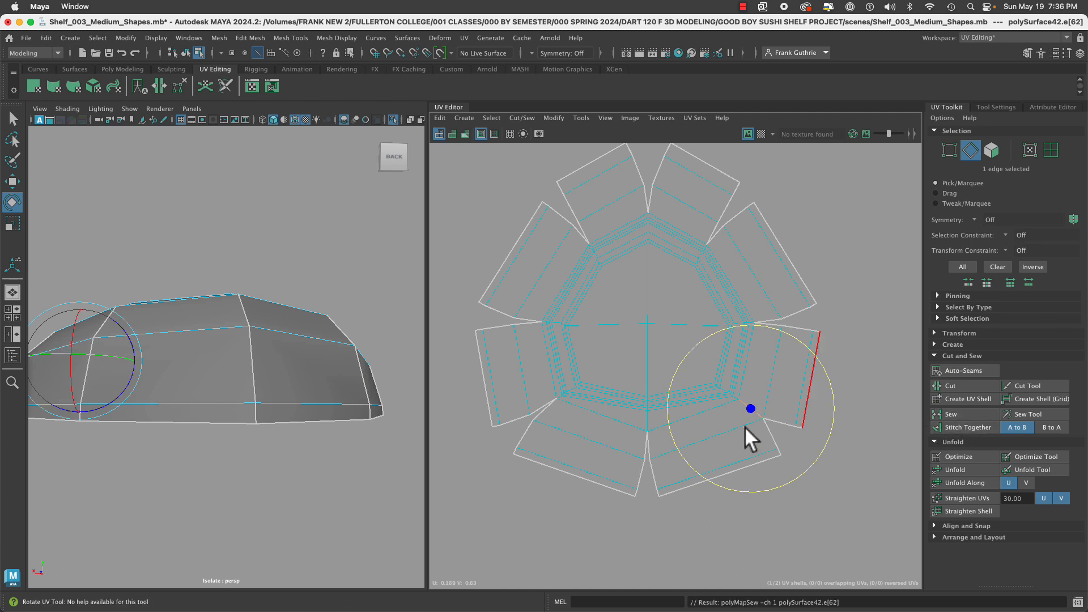
pyautogui.click(649, 442)
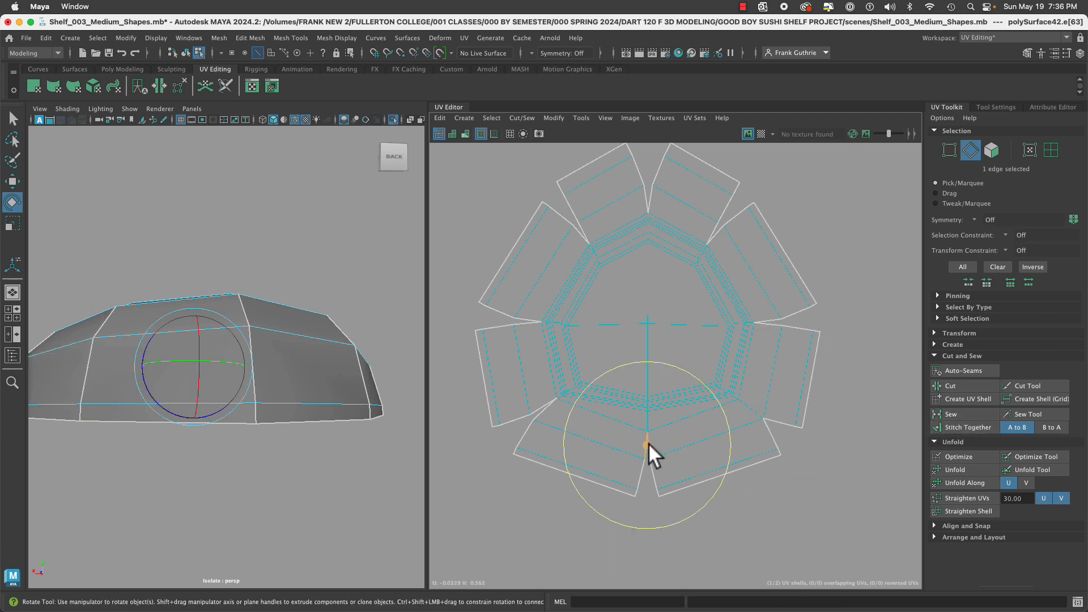
pyautogui.click(545, 411)
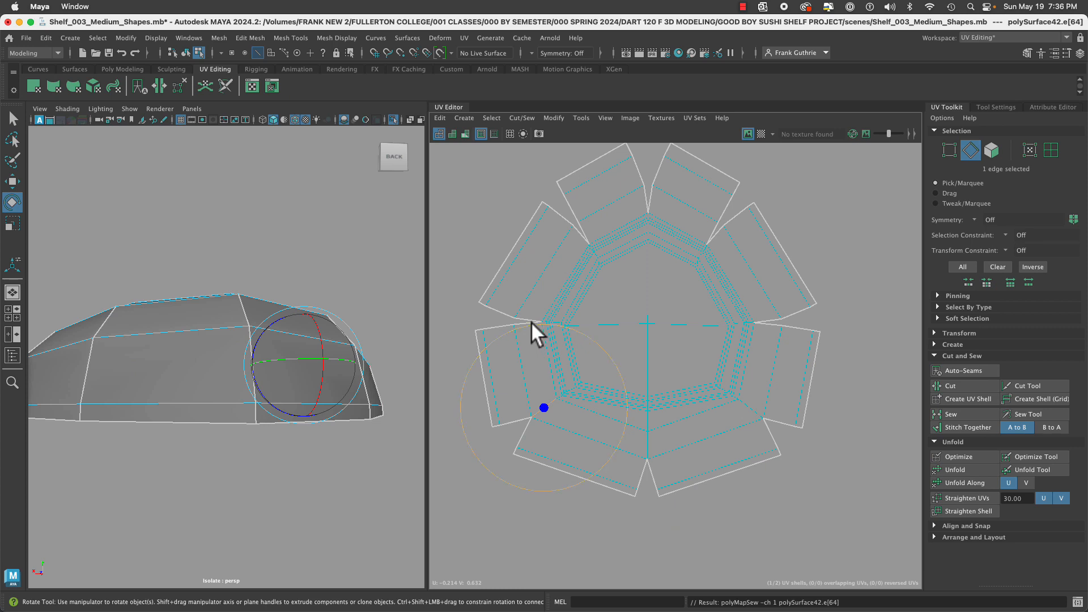
pyautogui.click(578, 228)
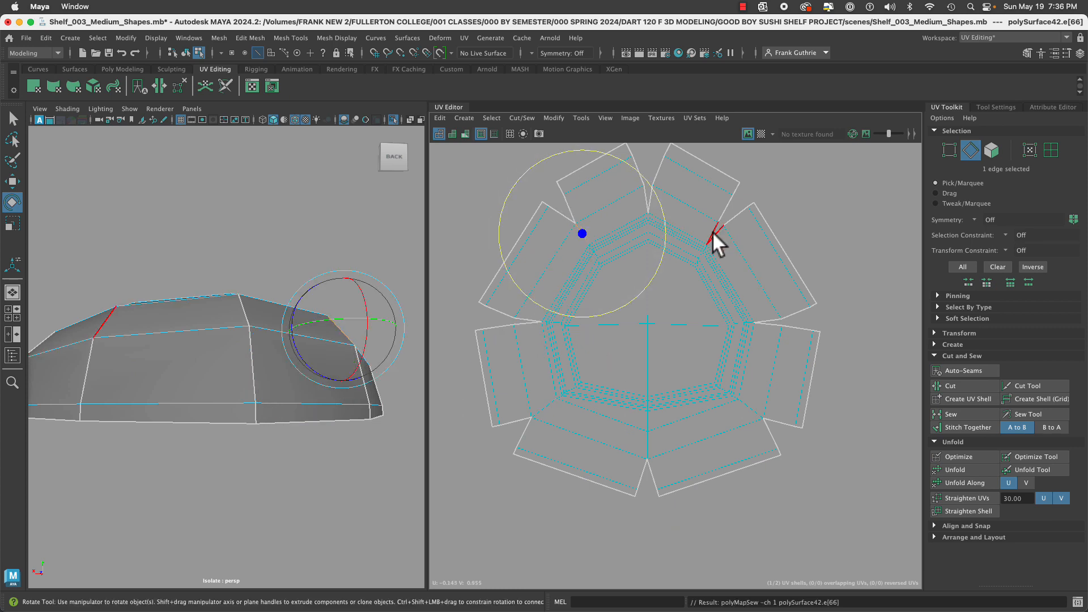
pyautogui.click(713, 231)
pyautogui.click(771, 322)
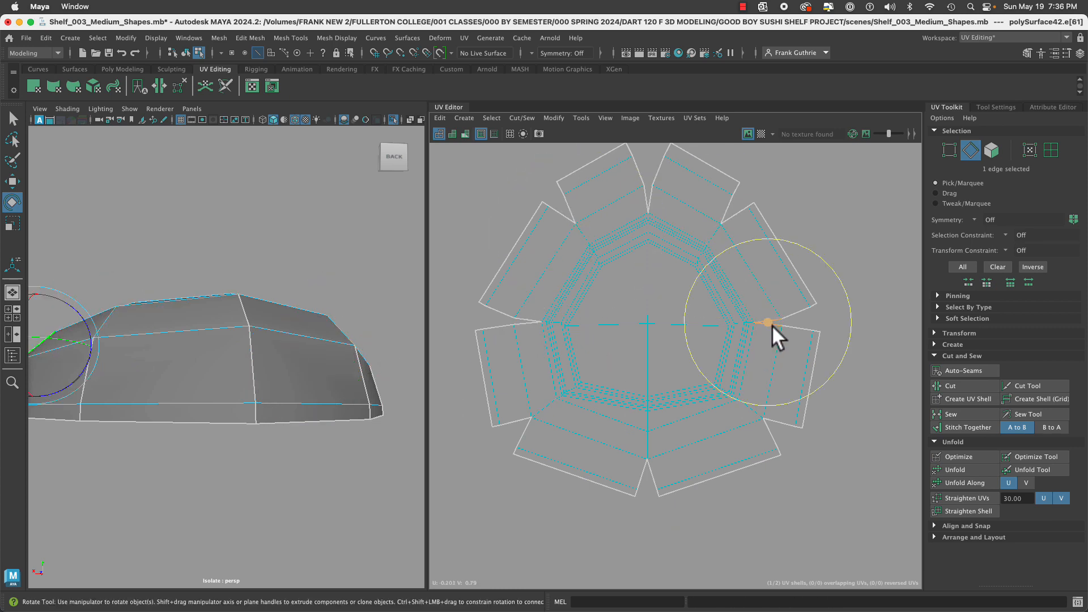
pyautogui.click(651, 201)
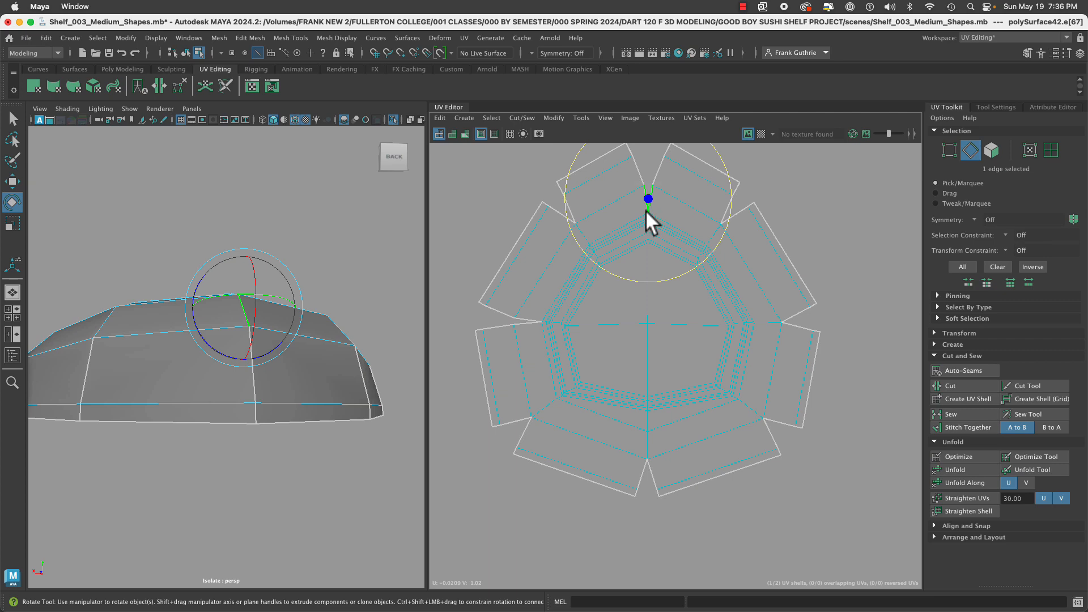
pyautogui.click(527, 323)
# Unfold the whole combined shell with its sewn flaps and clear the selection.
pyautogui.moveTo(667, 320); pyautogui.dragTo(628, 312, button='right')
pyautogui.click(635, 309)
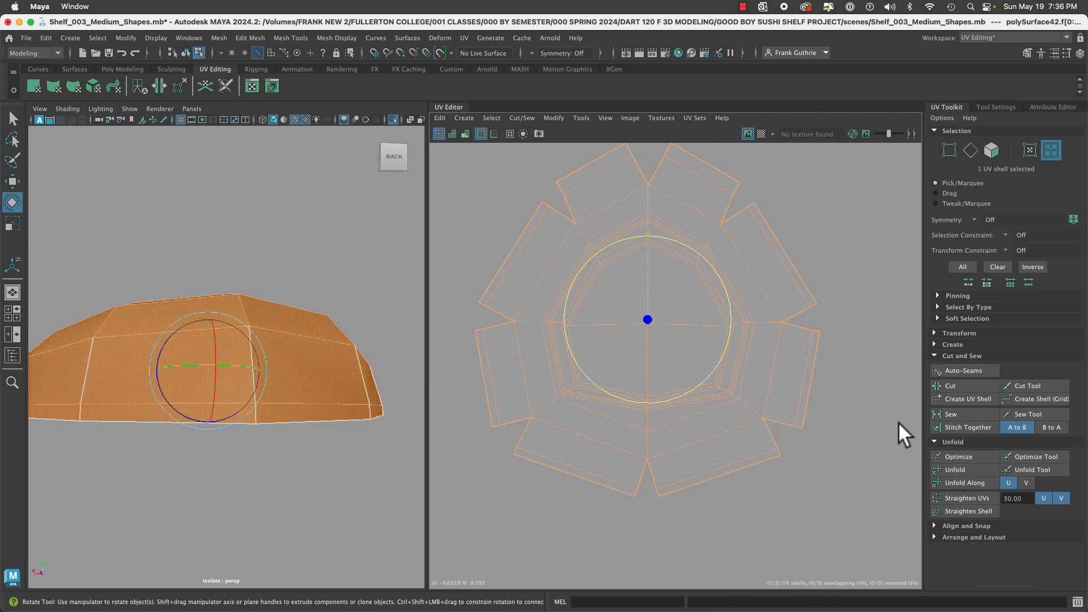
pyautogui.click(974, 469)
pyautogui.click(873, 278)
# Examine the unfolded shell's inner rings and flap seams up close and compare them with the model's front and back.
pyautogui.scroll(4, 656, 383)
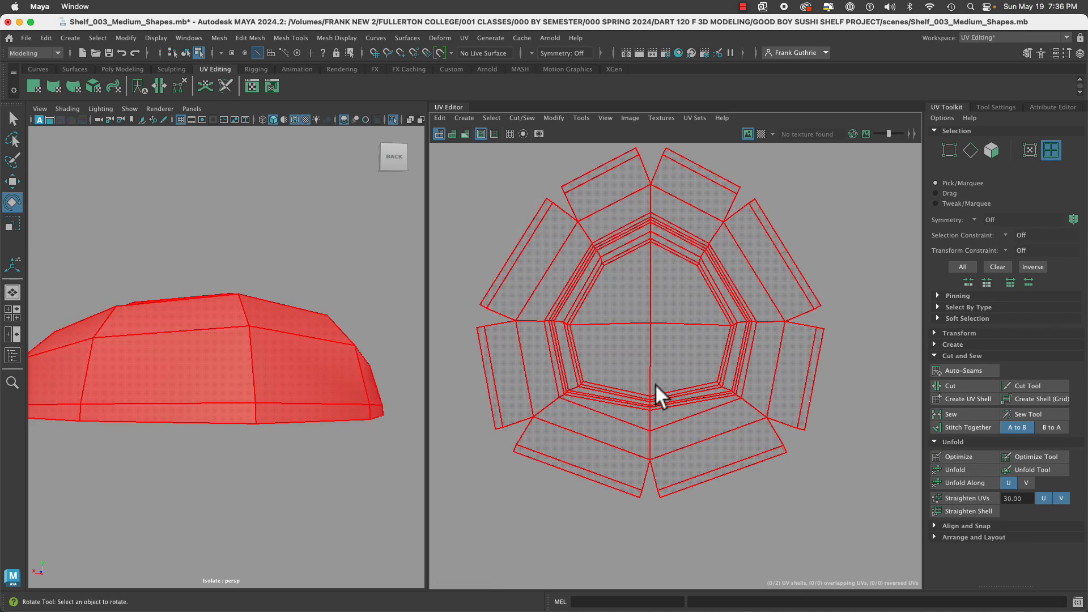
pyautogui.scroll(5, 629, 402)
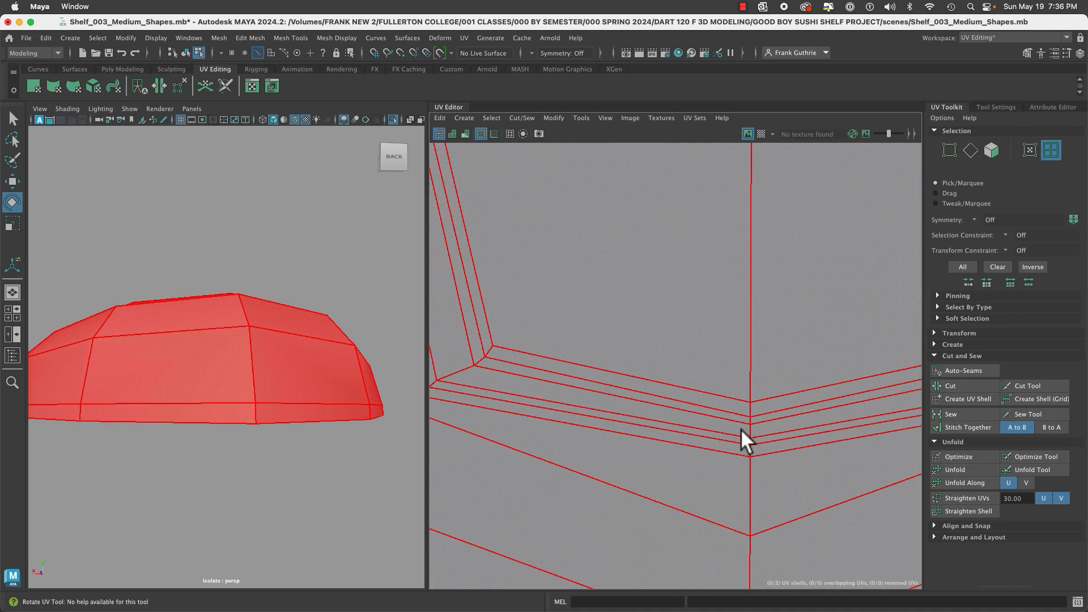
pyautogui.keyDown('alt'); pyautogui.moveTo(266, 404); pyautogui.dragTo(215, 414); pyautogui.keyUp('alt')
pyautogui.scroll(-5, 664, 415)
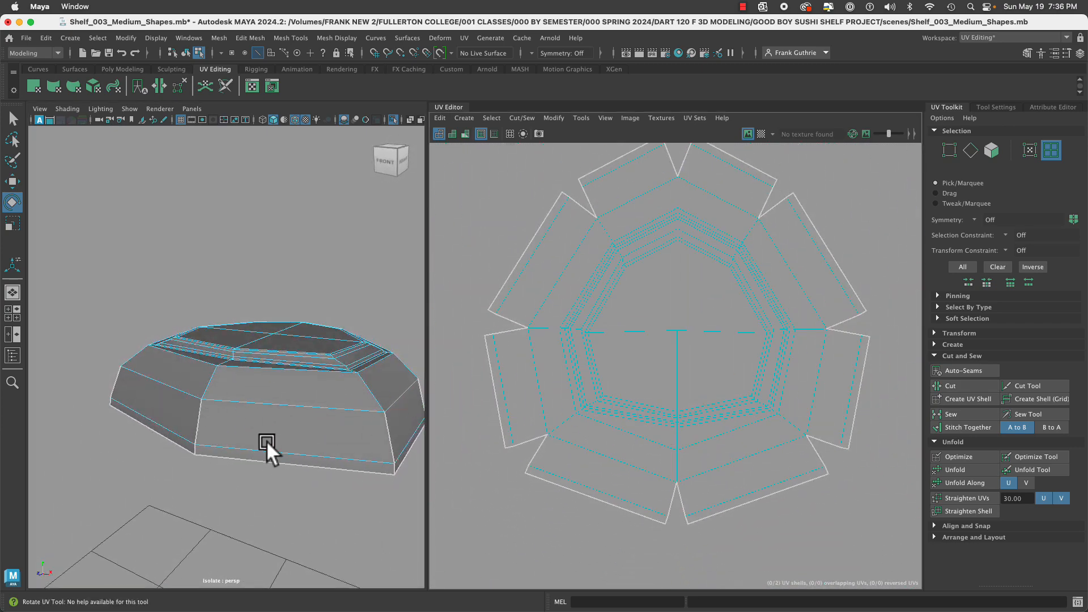
pyautogui.keyDown('alt'); pyautogui.moveTo(210, 440); pyautogui.dragTo(357, 427); pyautogui.keyUp('alt')
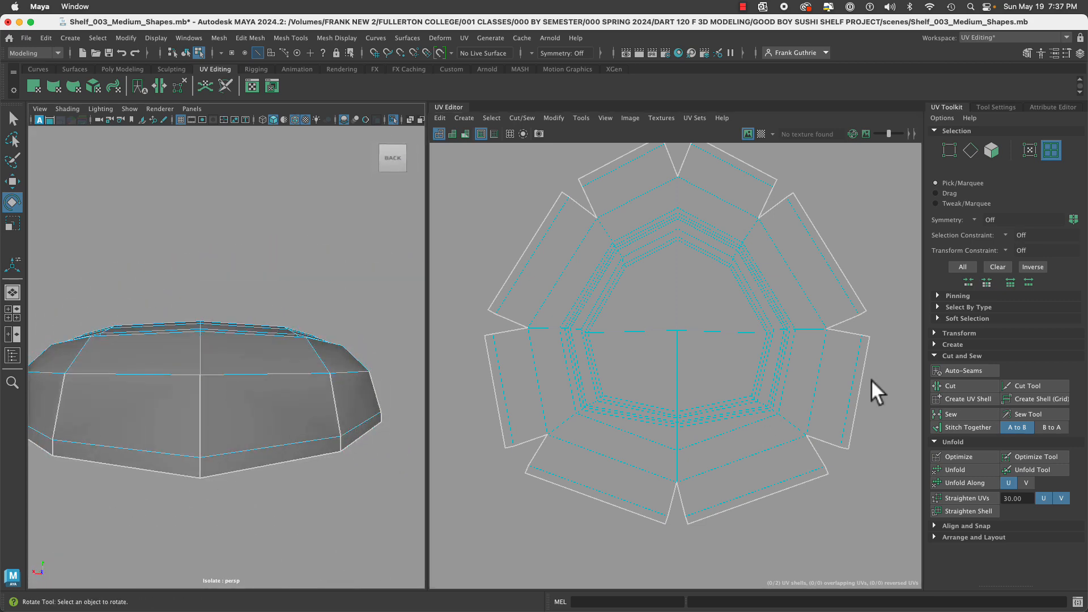
pyautogui.scroll(-5, 868, 378)
pyautogui.keyDown('alt'); pyautogui.moveTo(712, 319); pyautogui.dragTo(560, 268, button='middle'); pyautogui.keyUp('alt')
# Stitch the base's separate bottom shell onto the combined shell along the front-right flap's lower outer edge.
pyautogui.keyDown('alt'); pyautogui.moveTo(295, 334); pyautogui.dragTo(215, 400); pyautogui.keyUp('alt')
pyautogui.keyDown('alt'); pyautogui.moveTo(296, 412); pyautogui.dragTo(262, 416); pyautogui.keyUp('alt')
pyautogui.keyDown('alt'); pyautogui.moveTo(195, 401); pyautogui.dragTo(346, 408, button='right'); pyautogui.keyUp('alt')
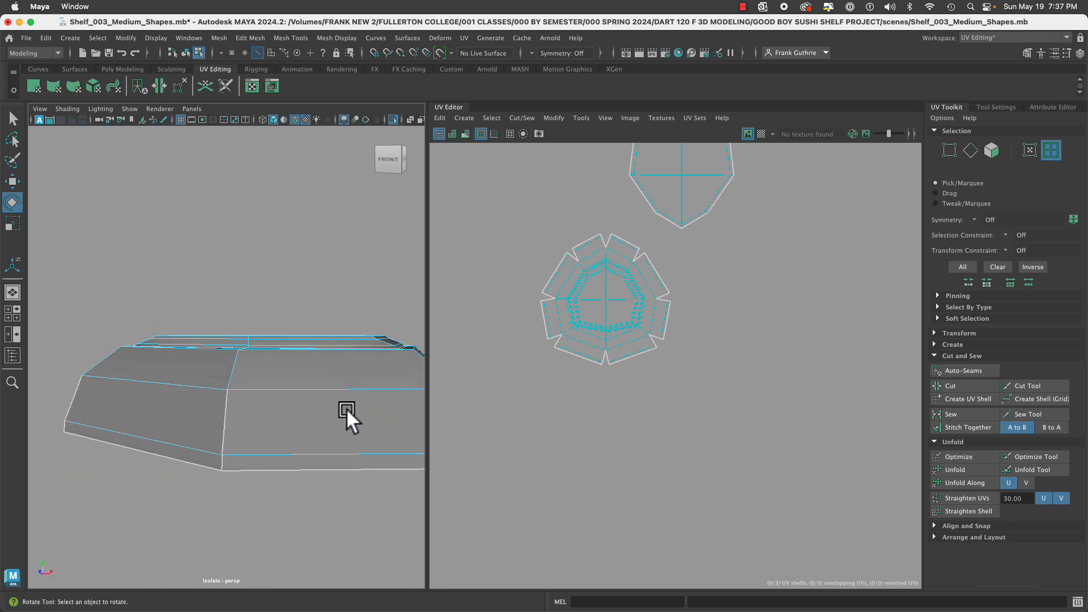
pyautogui.keyDown('alt'); pyautogui.moveTo(320, 421); pyautogui.dragTo(275, 330, button='middle'); pyautogui.keyUp('alt')
pyautogui.moveTo(275, 273); pyautogui.dragTo(284, 247, button='right')
pyautogui.click(284, 356)
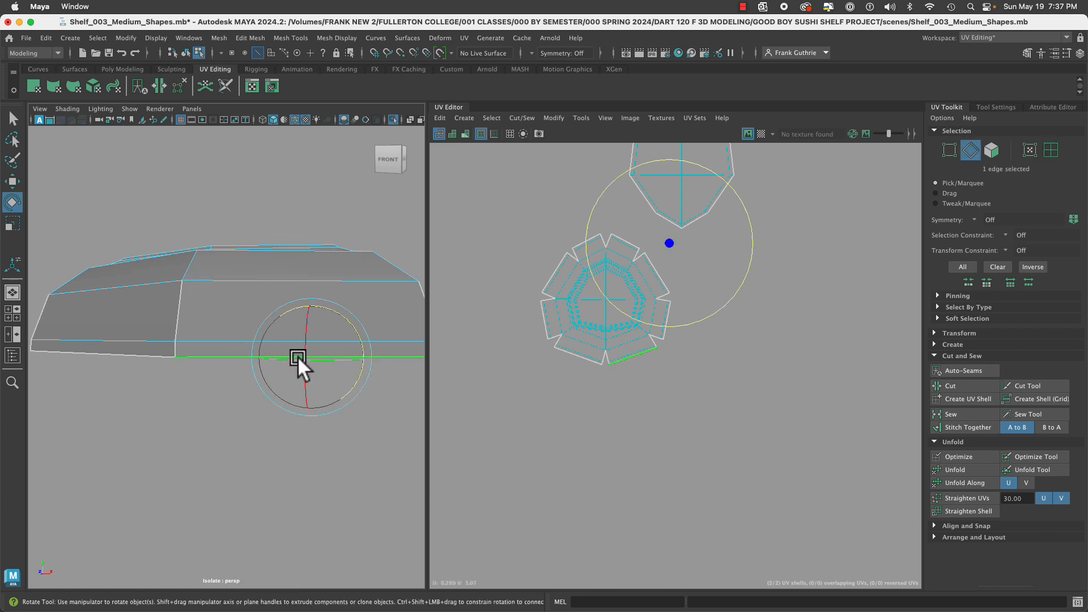
pyautogui.click(967, 430)
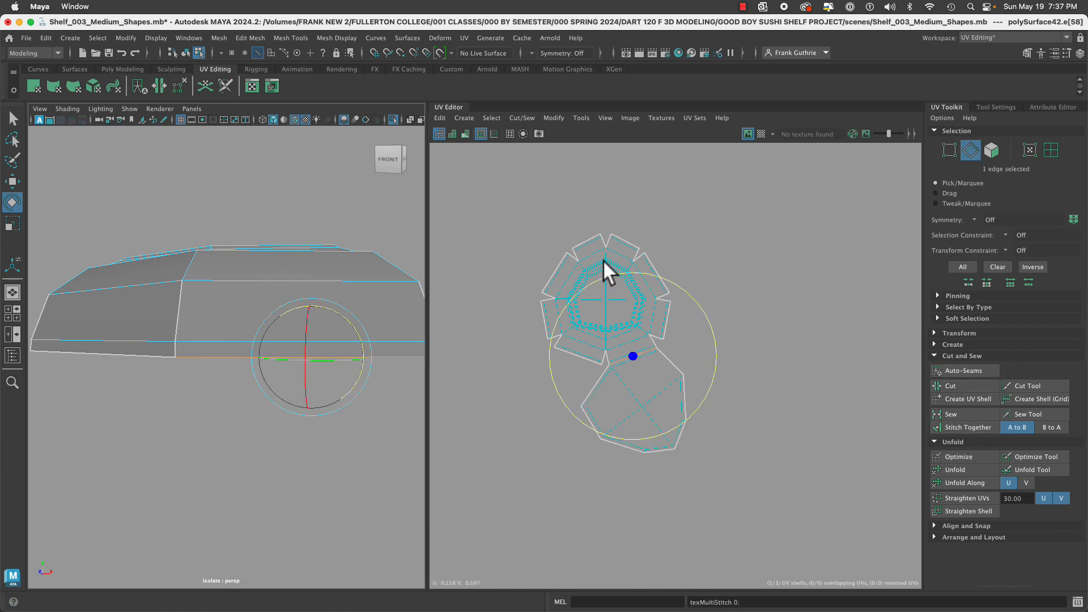
# Select the joined top, flap and bottom shell and unfold it.
pyautogui.moveTo(602, 259); pyautogui.dragTo(566, 250, button='right')
pyautogui.click(584, 327)
pyautogui.press('f')
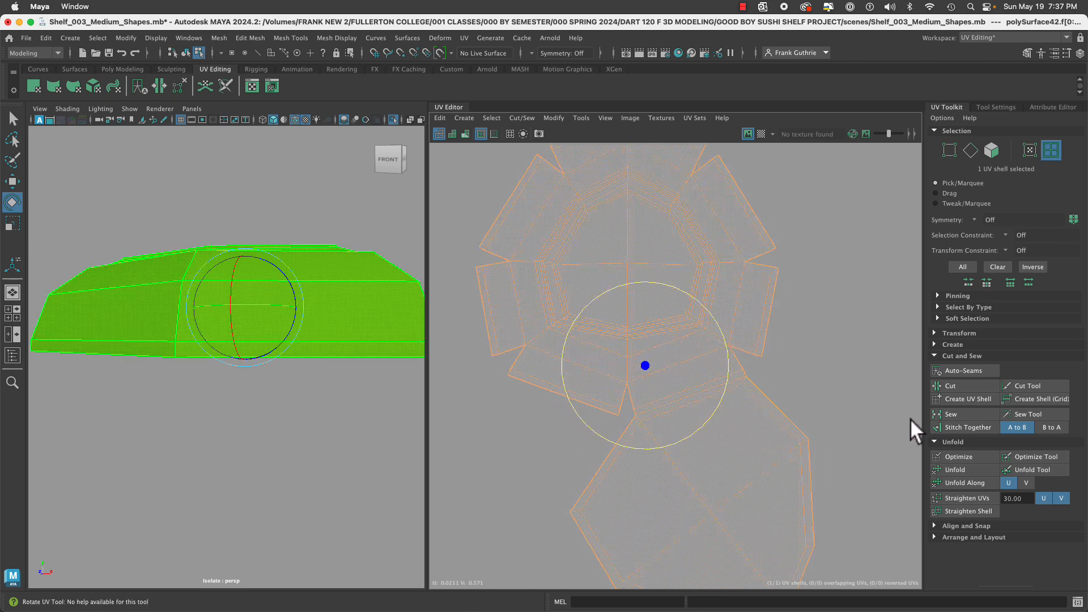
pyautogui.click(953, 472)
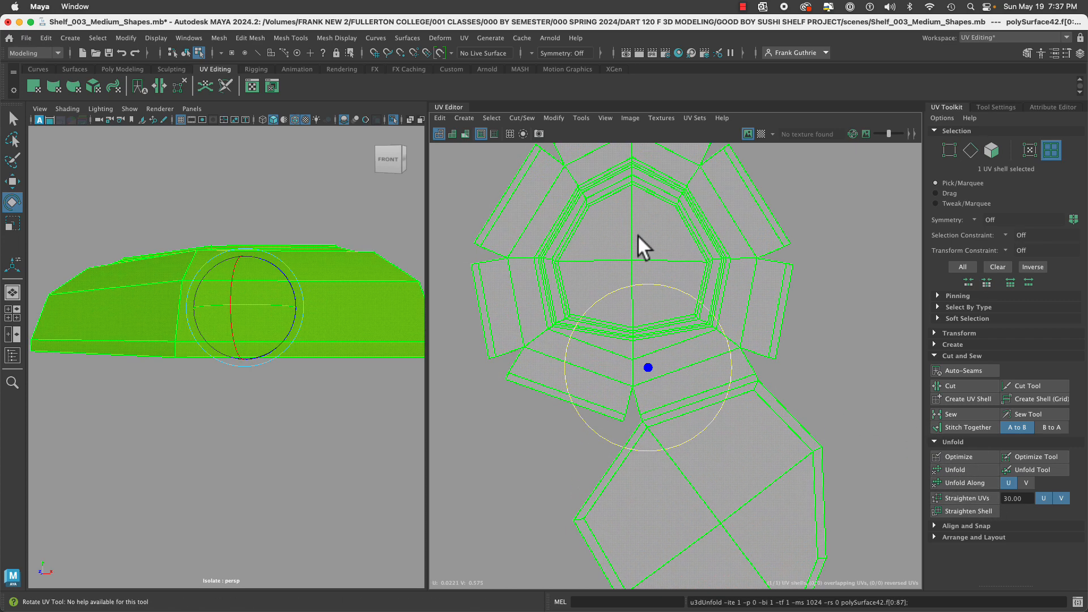
# Straighten the joined shell using the vertical centre edge of its top face as the reference.
pyautogui.moveTo(661, 245); pyautogui.dragTo(655, 215, button='right')
pyautogui.click(623, 227)
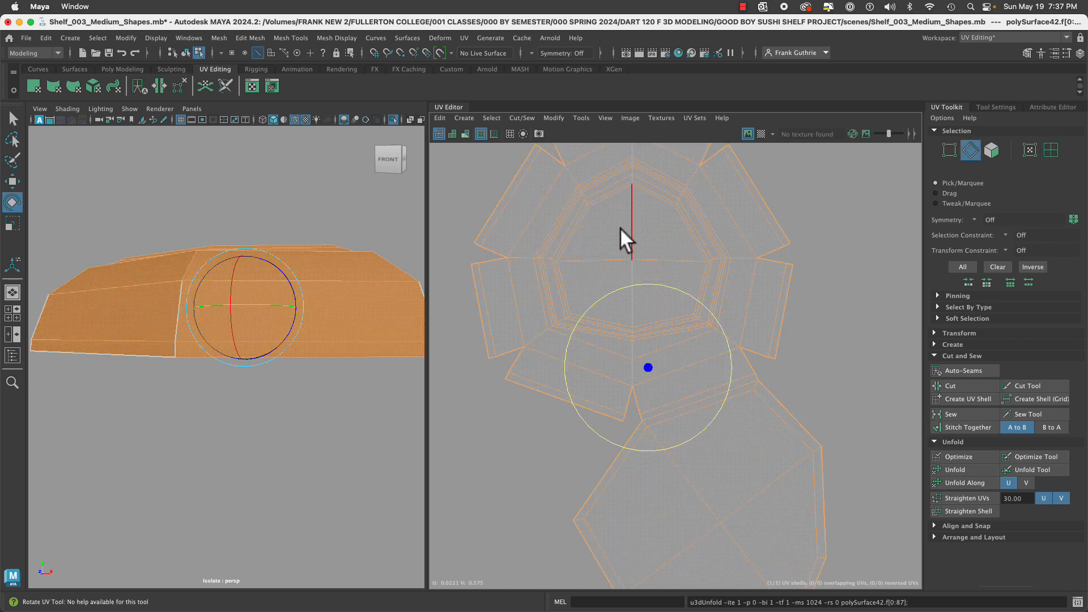
pyautogui.click(972, 511)
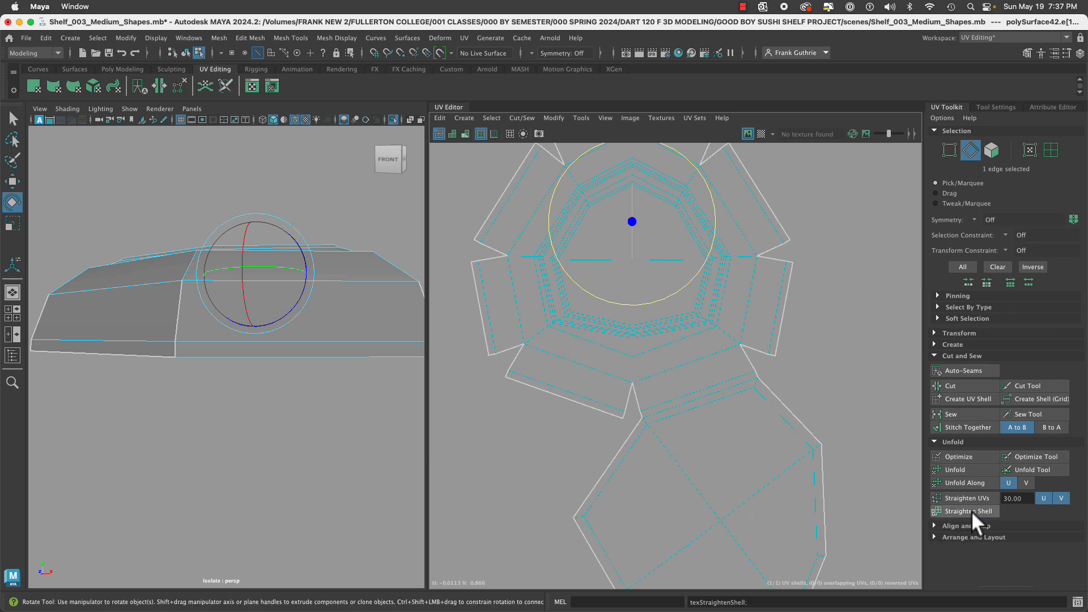
pyautogui.click(854, 356)
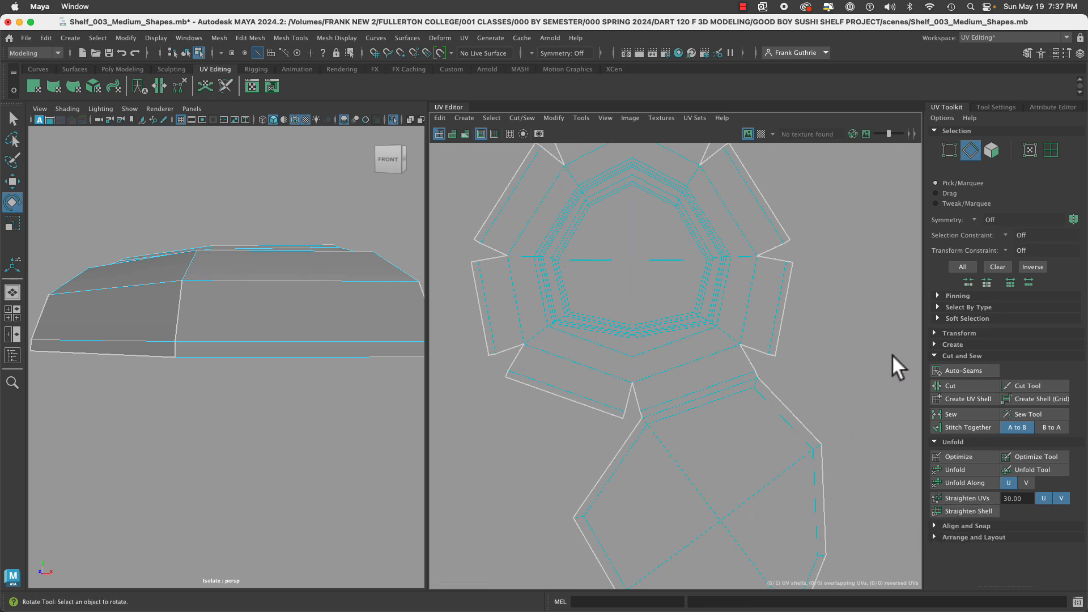
pyautogui.keyDown('alt'); pyautogui.moveTo(285, 263); pyautogui.dragTo(284, 307); pyautogui.keyUp('alt')
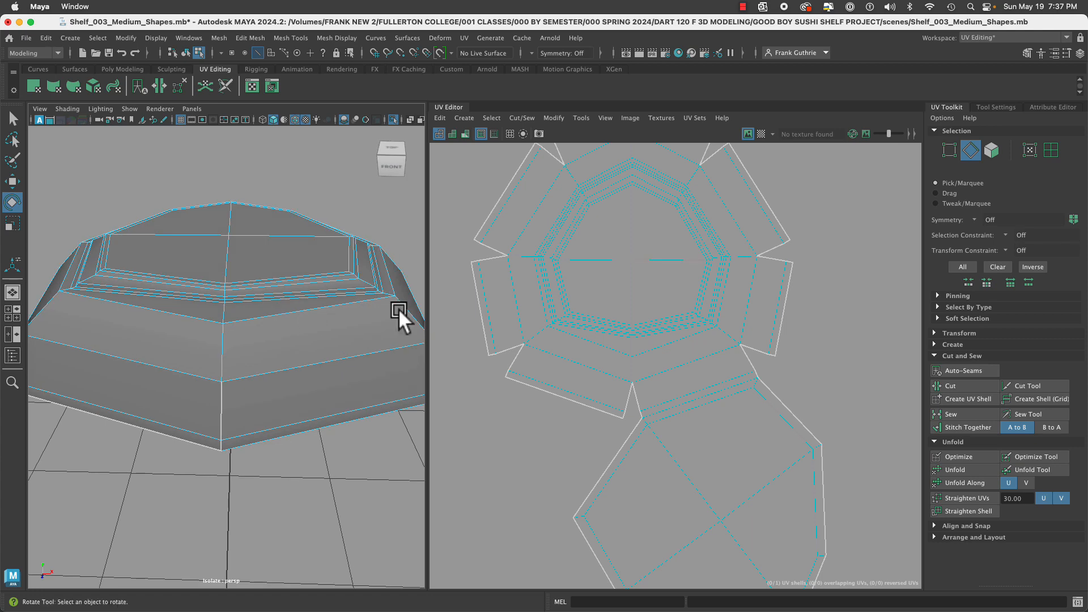
pyautogui.scroll(4, 714, 309)
pyautogui.keyDown('alt'); pyautogui.moveTo(720, 298); pyautogui.dragTo(689, 345, button='middle'); pyautogui.keyUp('alt')
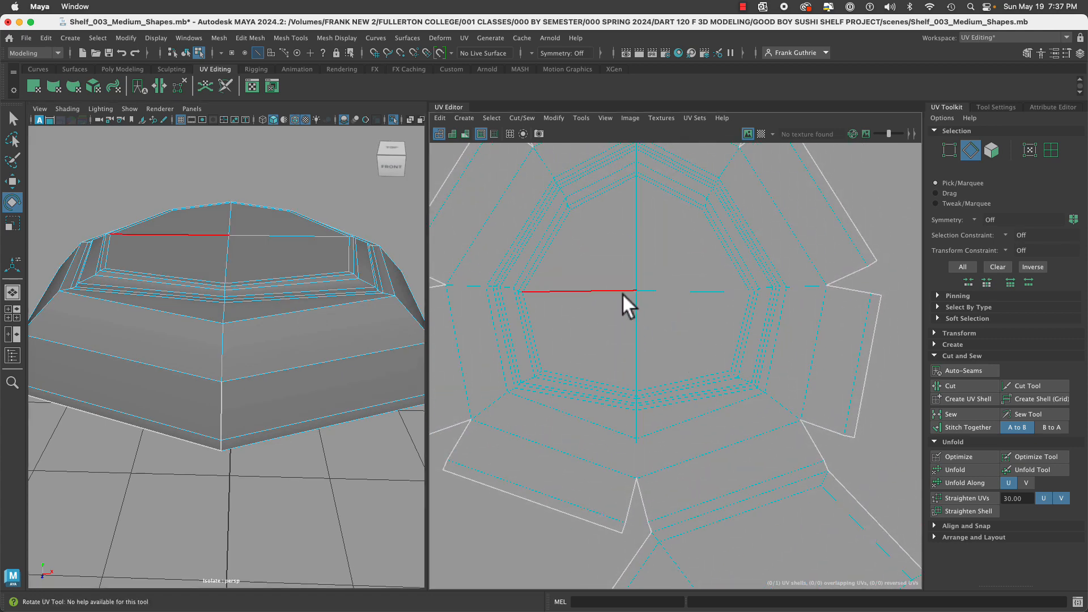
pyautogui.doubleClick(622, 293)
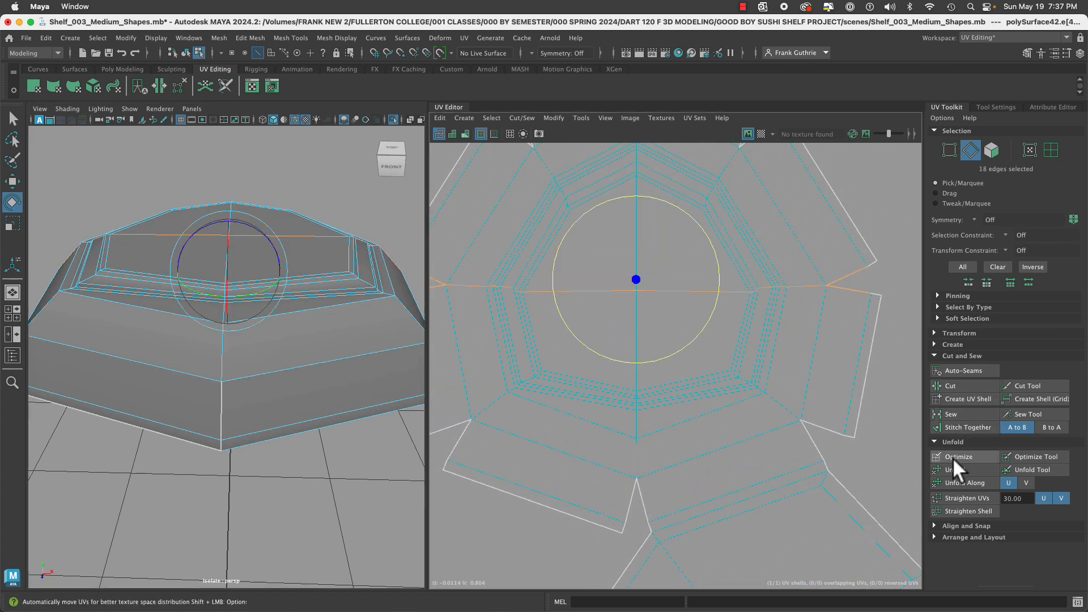
pyautogui.click(885, 372)
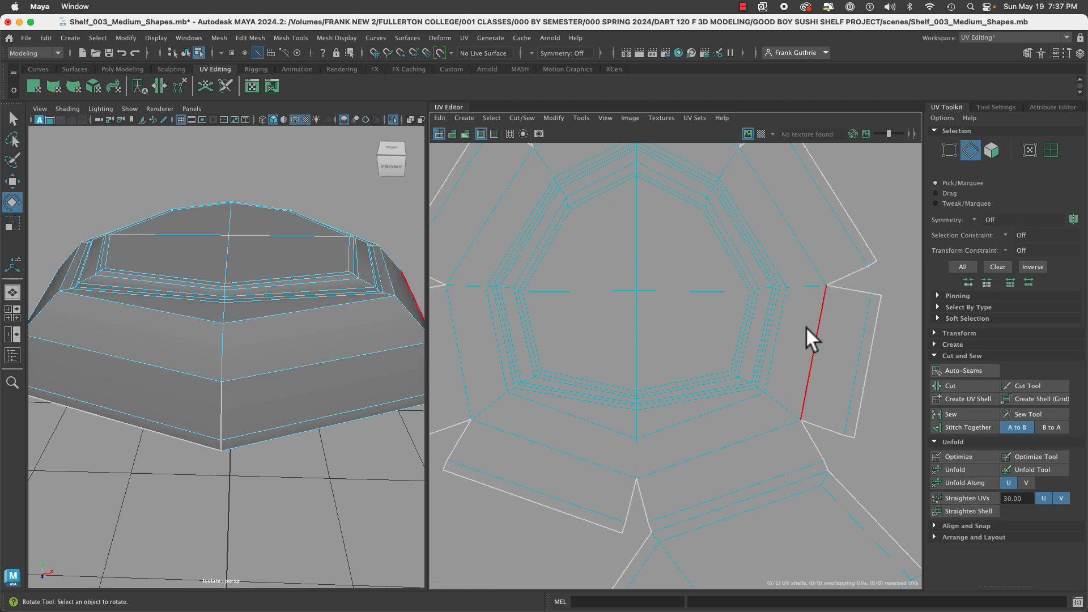
# Undo the last straightening of the joined shell.
pyautogui.press('z')
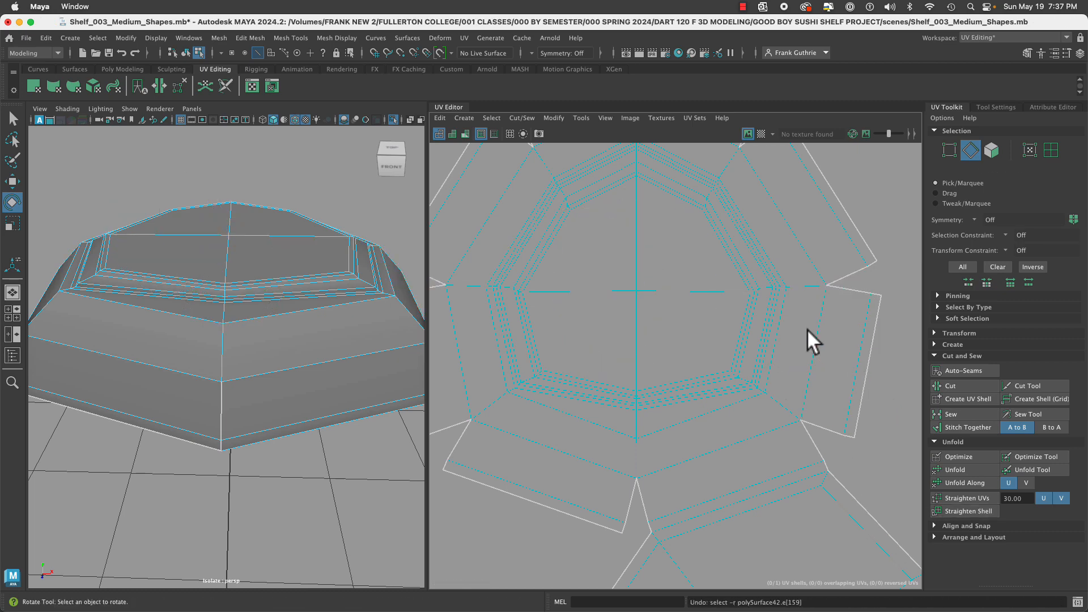
pyautogui.press('z')
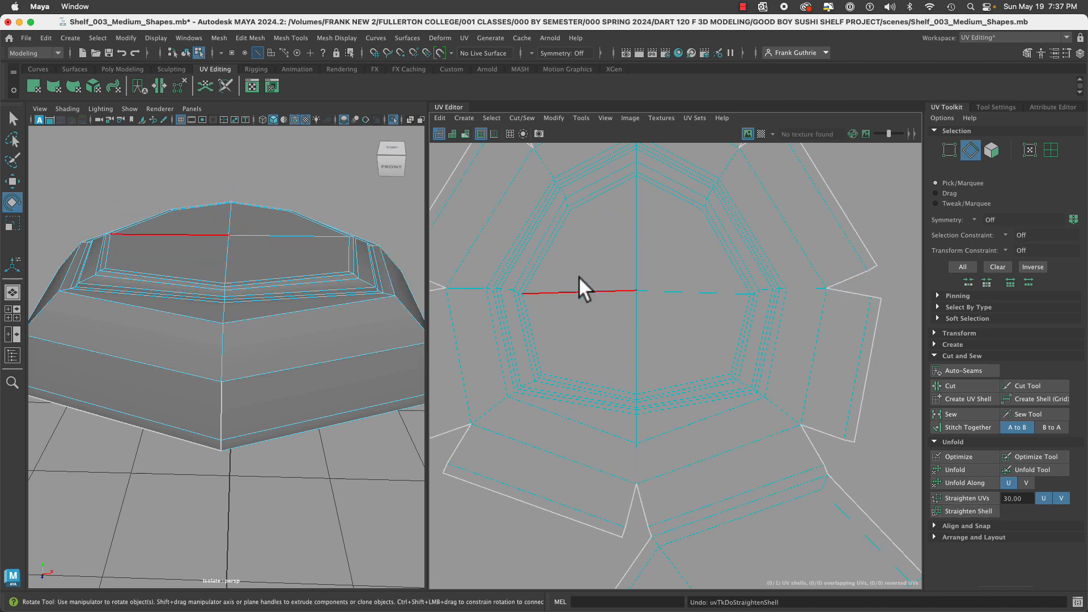
# Select the UVs along the horizontal centre line of the top face and locate them on the model.
pyautogui.moveTo(546, 283); pyautogui.dragTo(593, 287, button='right')
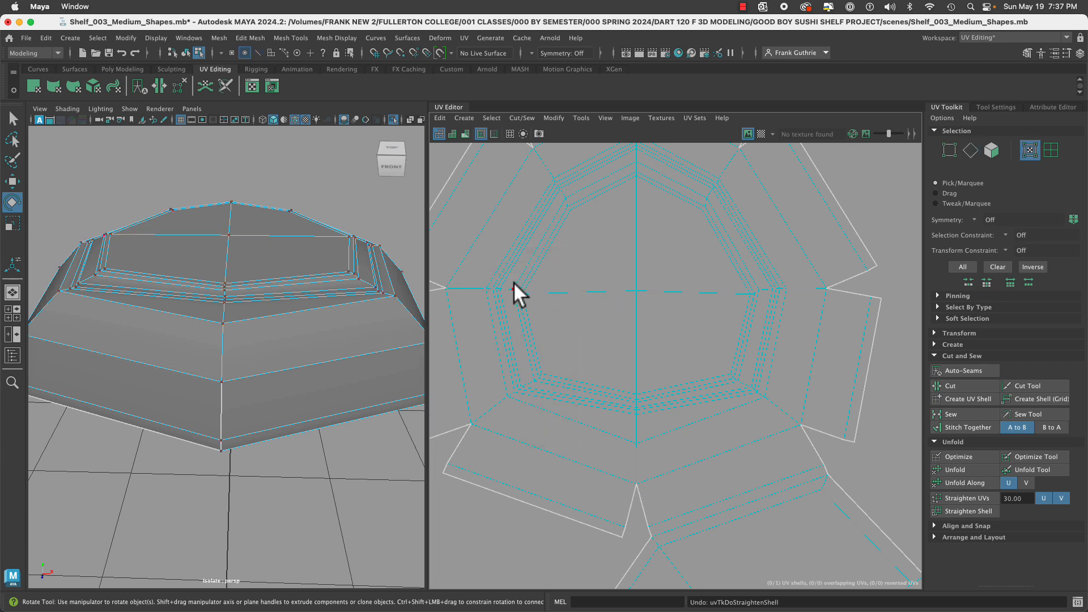
pyautogui.moveTo(513, 283); pyautogui.dragTo(564, 291)
pyautogui.moveTo(776, 309); pyautogui.dragTo(802, 303)
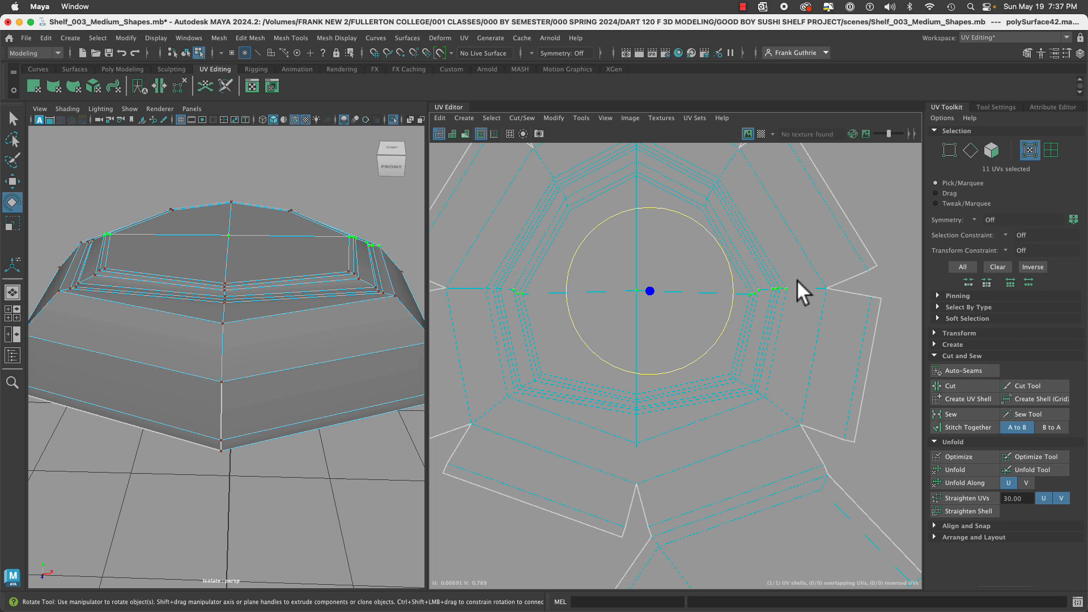
pyautogui.keyDown('alt'); pyautogui.moveTo(309, 276); pyautogui.dragTo(176, 400); pyautogui.keyUp('alt')
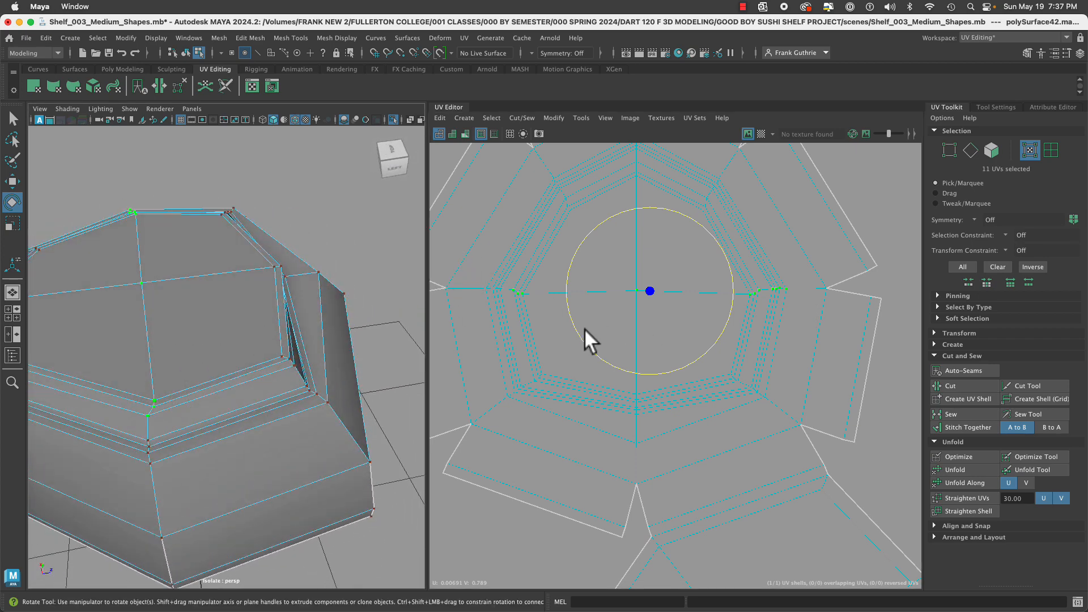
# Turn on UV distortion shading and examine the whole joined shell, including the bottom, for stretching or compression.
pyautogui.scroll(-3, 747, 361)
pyautogui.moveTo(598, 250); pyautogui.dragTo(593, 180, button='right')
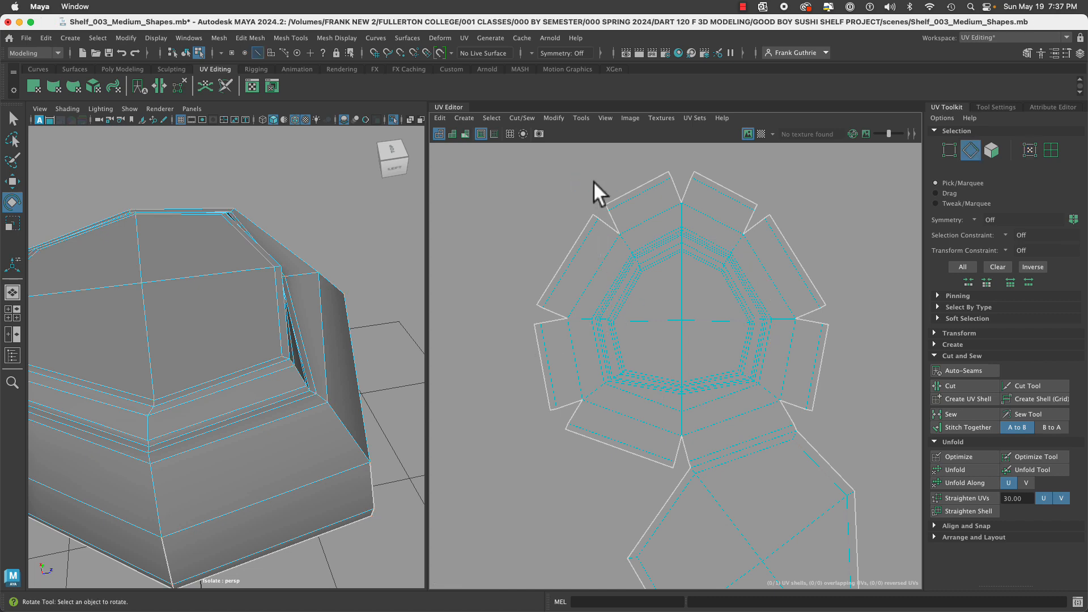
pyautogui.moveTo(671, 224); pyautogui.dragTo(742, 225, button='right')
pyautogui.moveTo(602, 245); pyautogui.dragTo(571, 232, button='right')
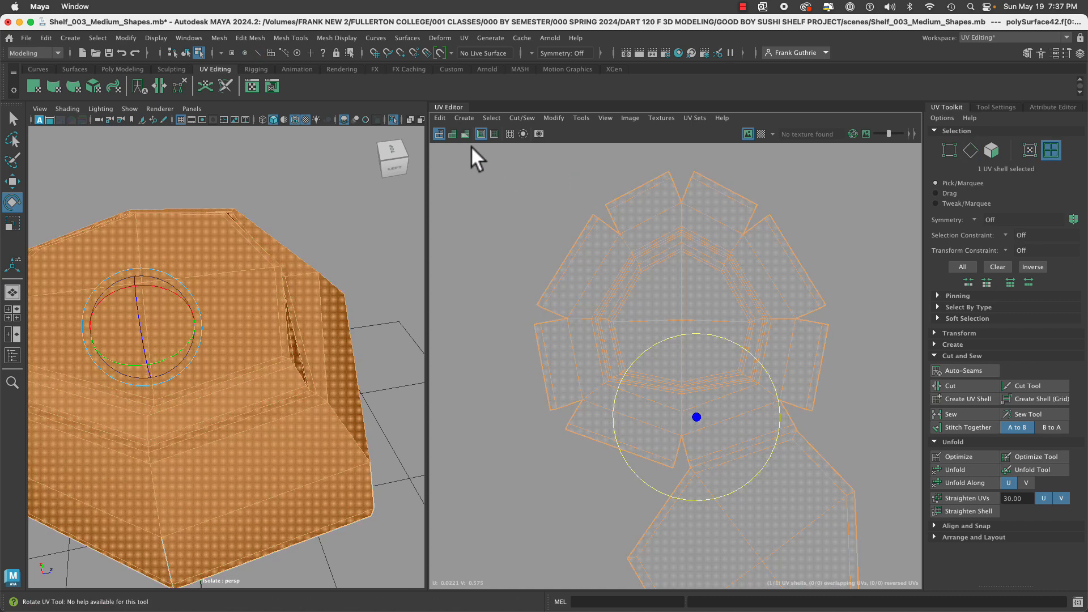
pyautogui.click(464, 134)
pyautogui.click(501, 182)
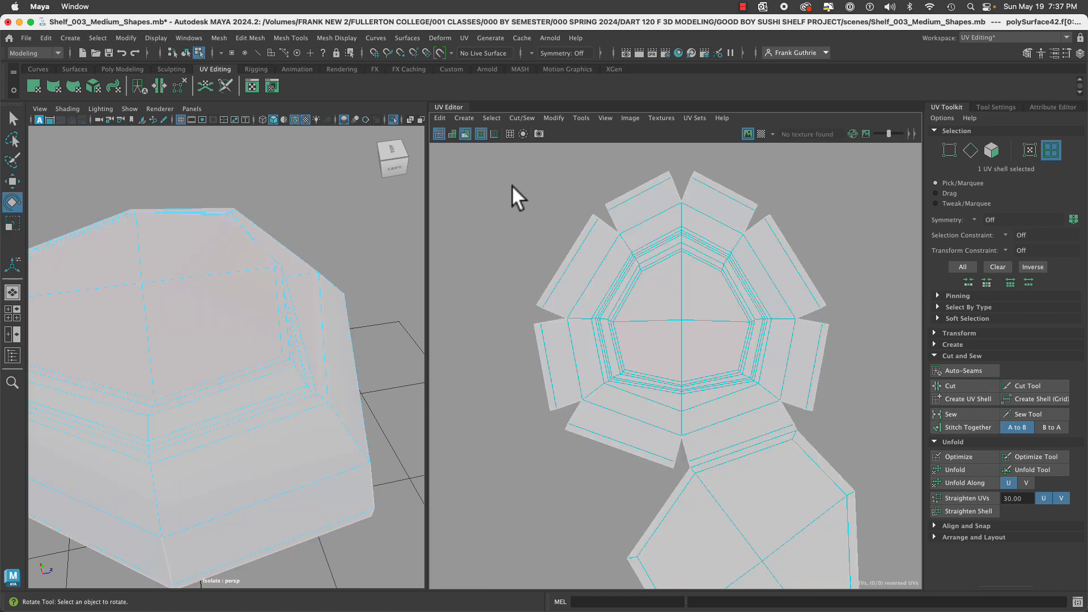
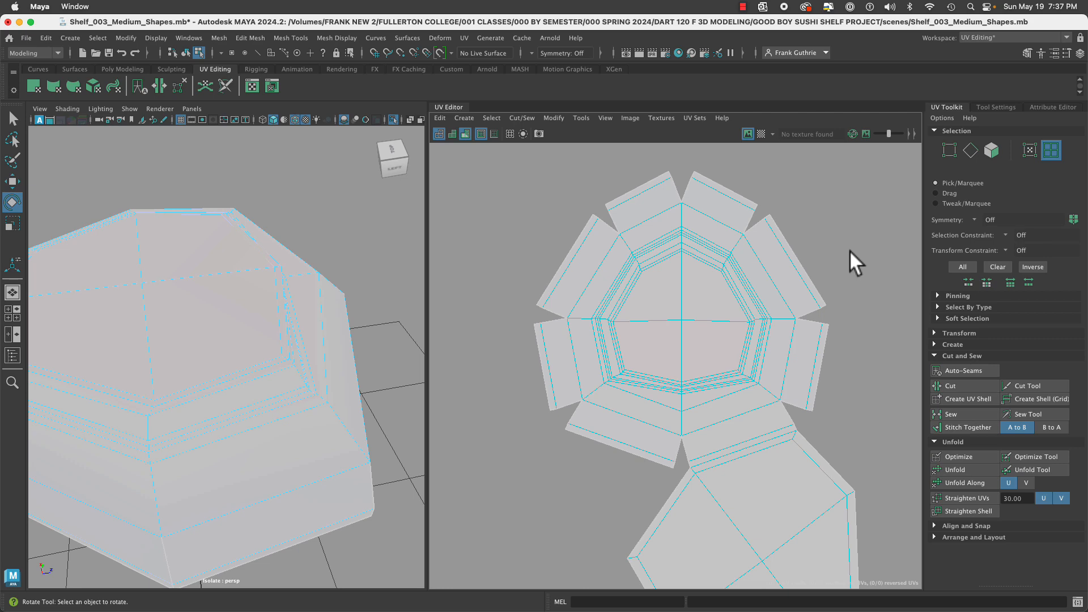
pyautogui.keyDown('alt'); pyautogui.moveTo(849, 323); pyautogui.dragTo(816, 210, button='middle'); pyautogui.keyUp('alt')
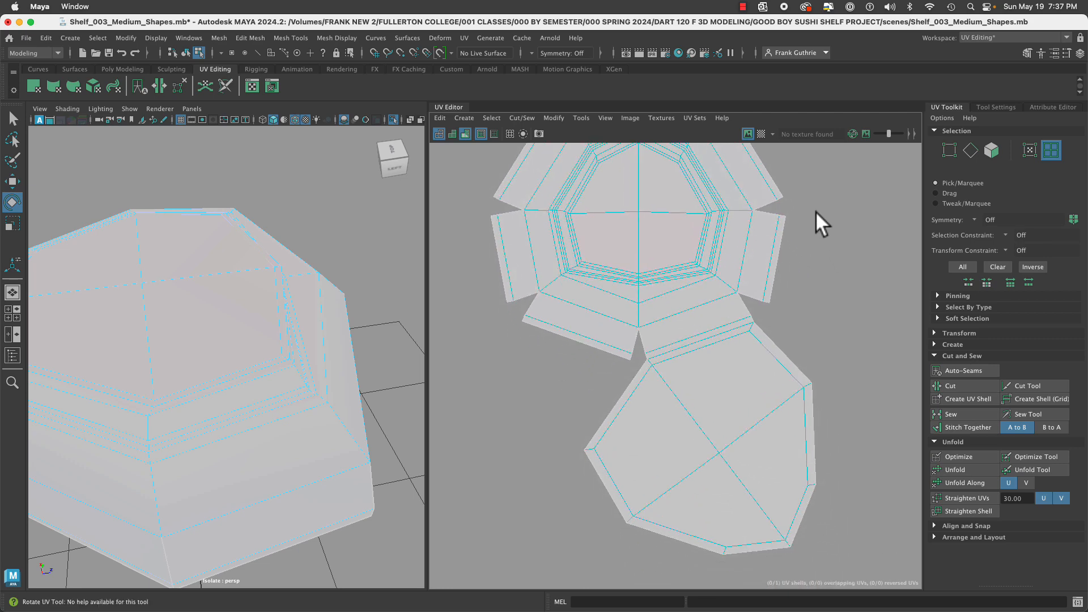
pyautogui.keyDown('alt'); pyautogui.moveTo(827, 300); pyautogui.dragTo(820, 401, button='middle'); pyautogui.keyUp('alt')
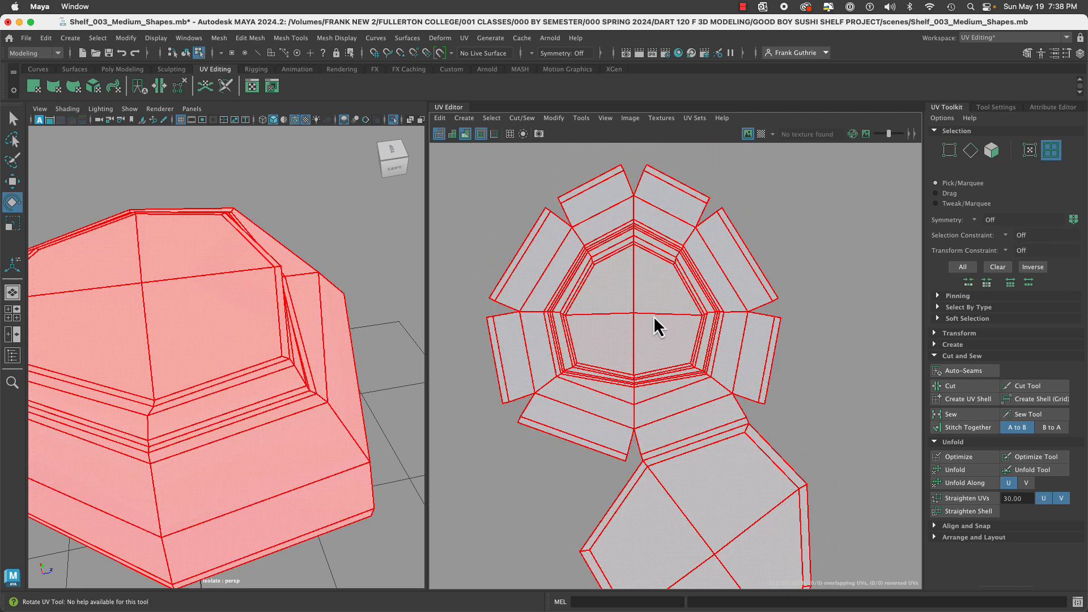
# Try moving the top face's centre UV sideways along U to test the distortion shading, and undo the move.
pyautogui.moveTo(654, 315); pyautogui.dragTo(705, 314, button='right')
pyautogui.click(633, 312)
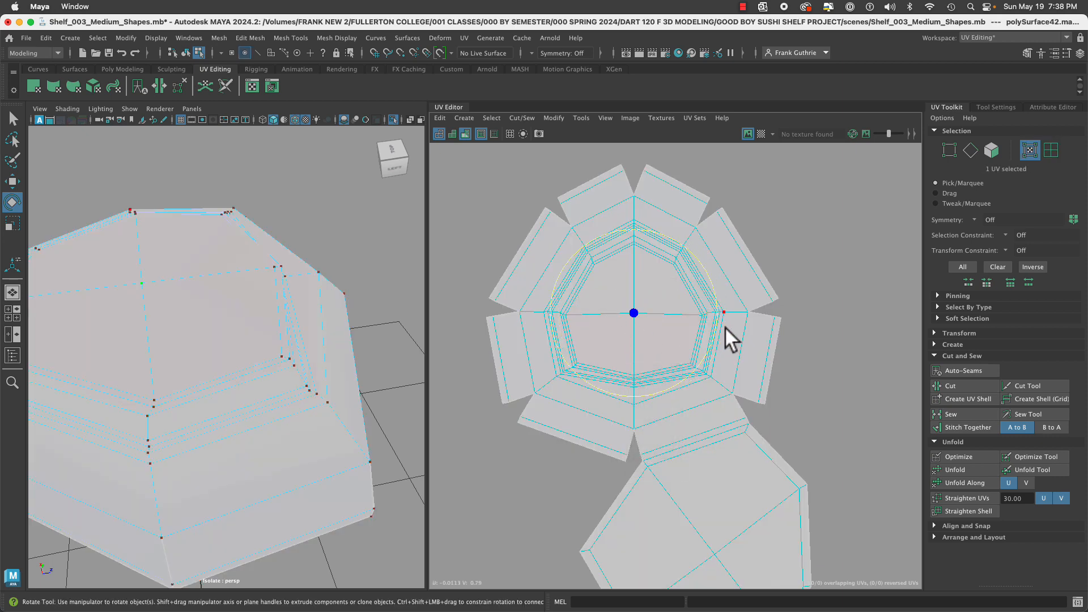
pyautogui.press('q')
pyautogui.press('w')
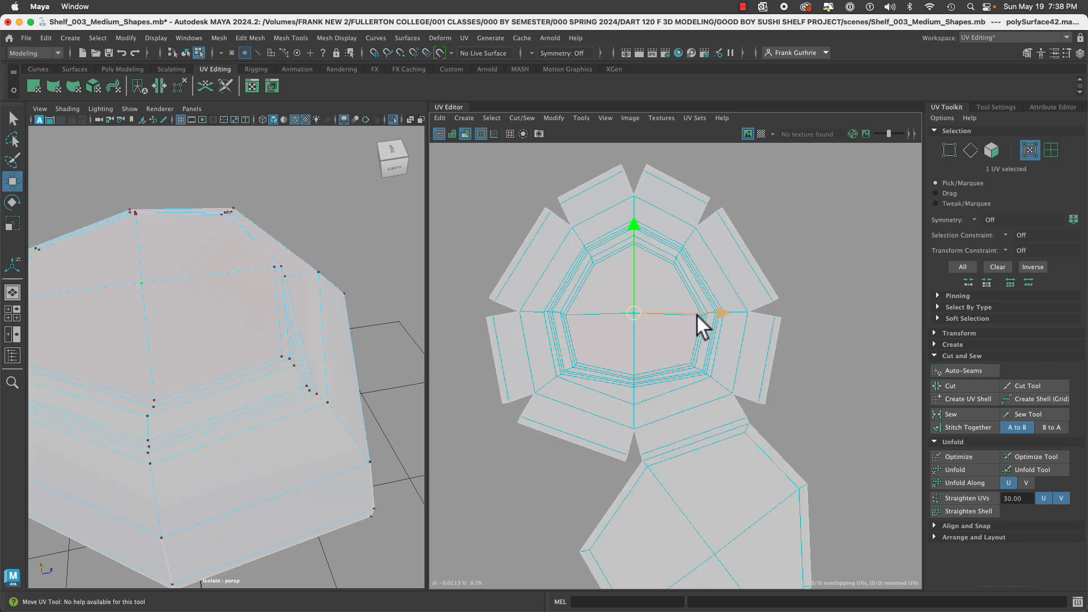
pyautogui.moveTo(721, 312); pyautogui.dragTo(681, 314)
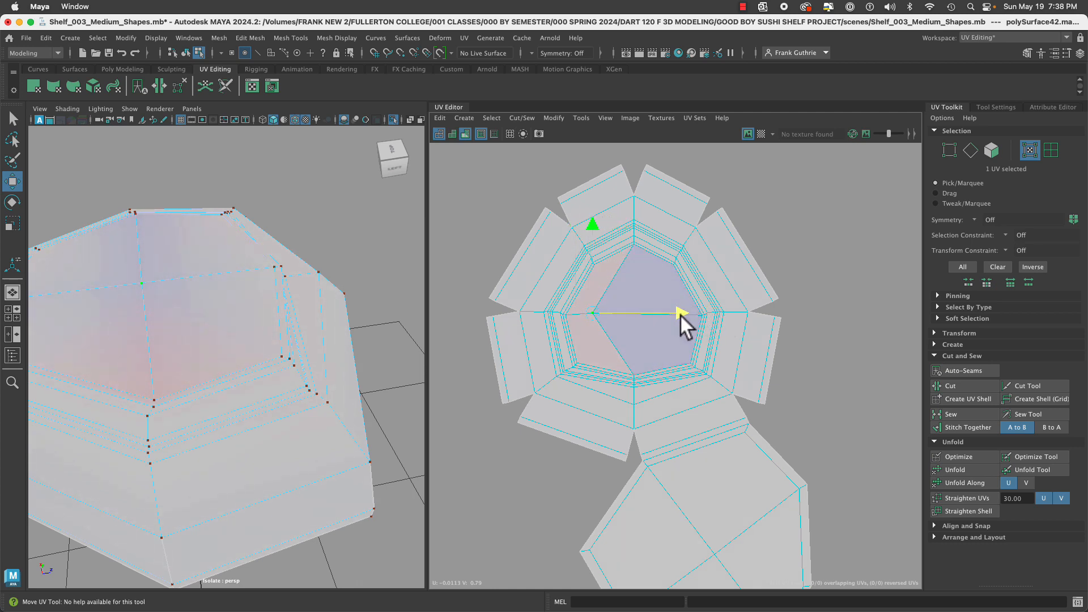
pyautogui.hotkey('ctrl', 'z')
pyautogui.moveTo(653, 300); pyautogui.dragTo(655, 261, button='right')
pyautogui.click(550, 272)
pyautogui.doubleClick(552, 270)
pyautogui.scroll(-4, 709, 351)
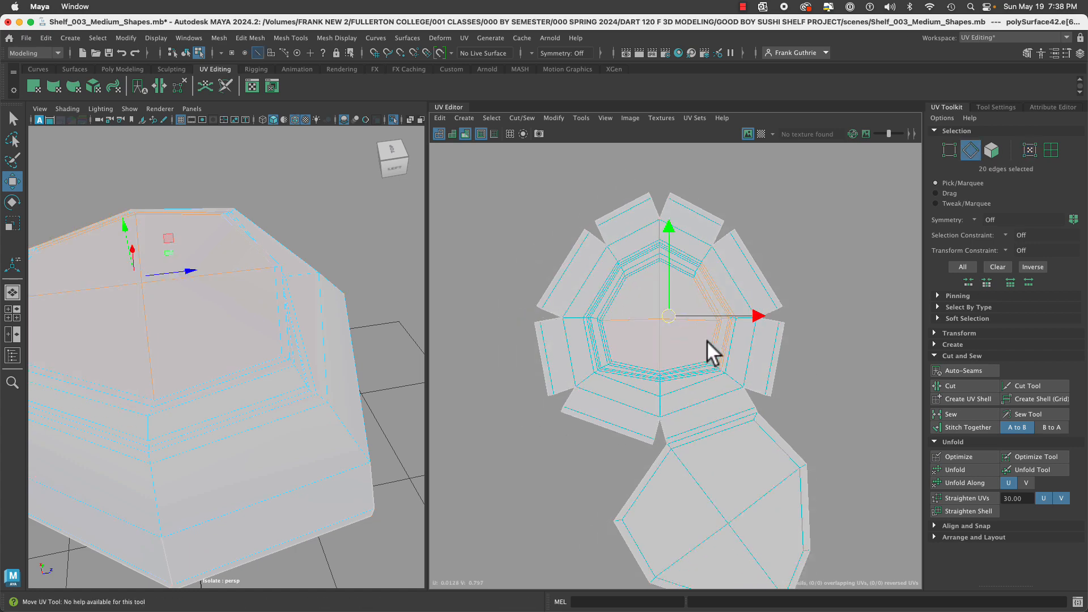
pyautogui.moveTo(662, 338); pyautogui.dragTo(776, 252, button='right')
pyautogui.click(720, 358)
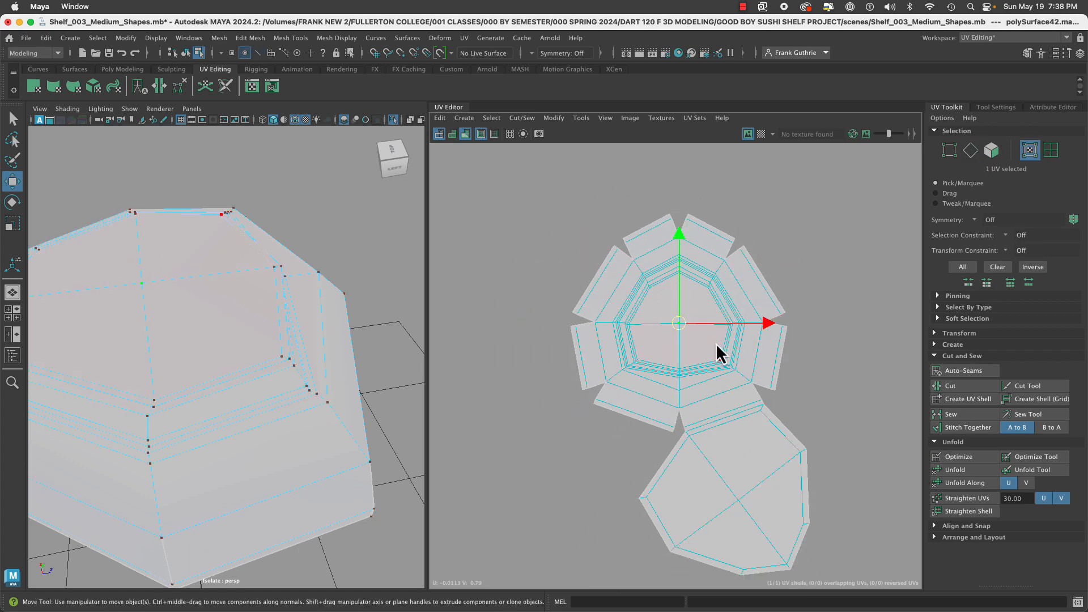
pyautogui.moveTo(715, 342); pyautogui.dragTo(674, 327, button='right')
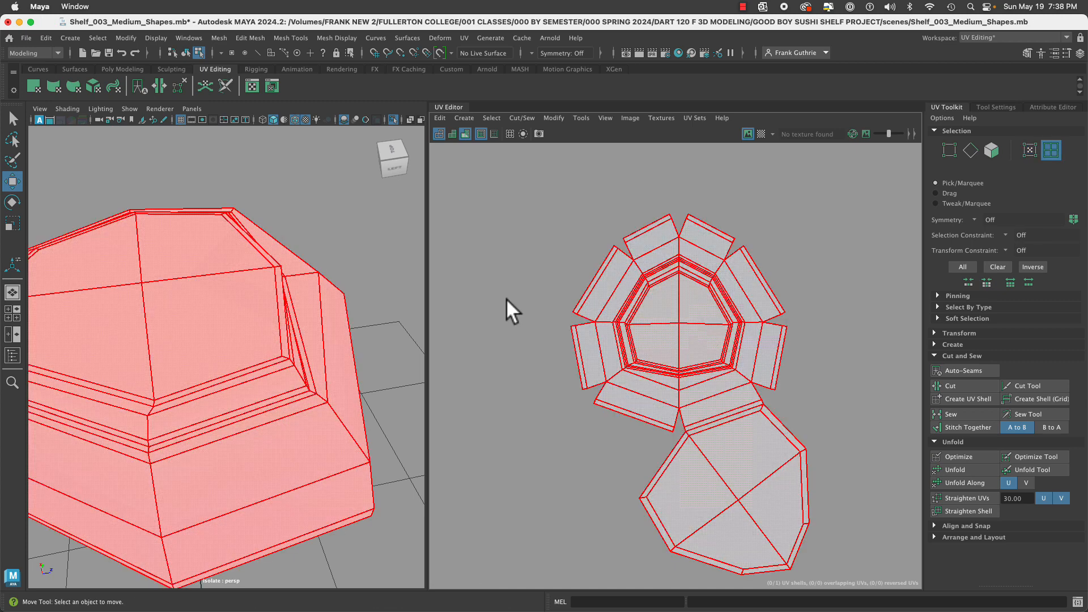
# Select the base as an object, turn off distortion shading, check the shaded UV display, and restore the wireframe display.
pyautogui.moveTo(251, 307); pyautogui.dragTo(310, 255, button='right')
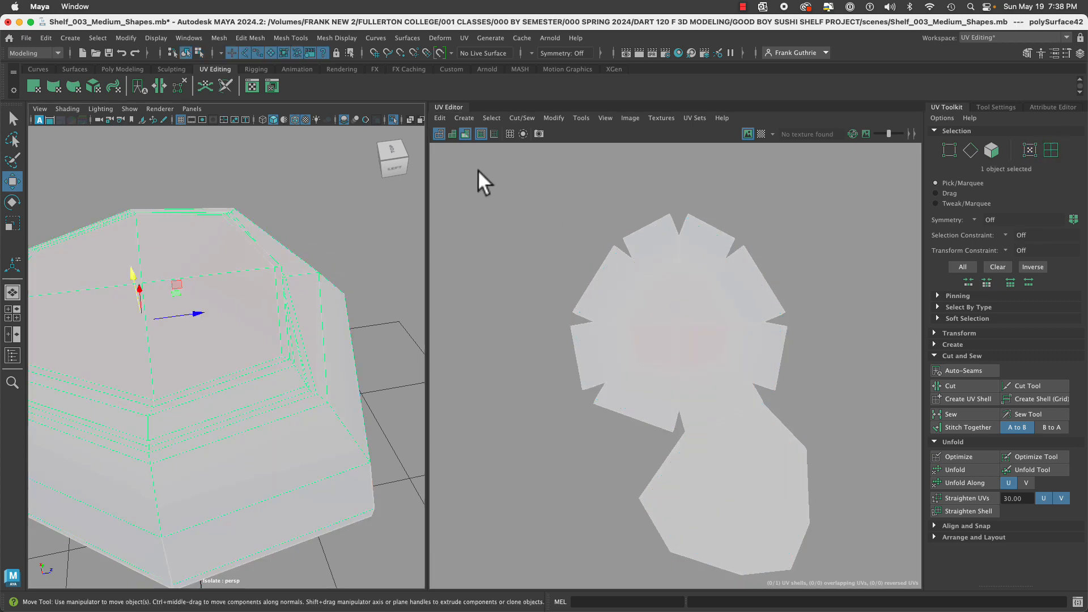
pyautogui.click(462, 134)
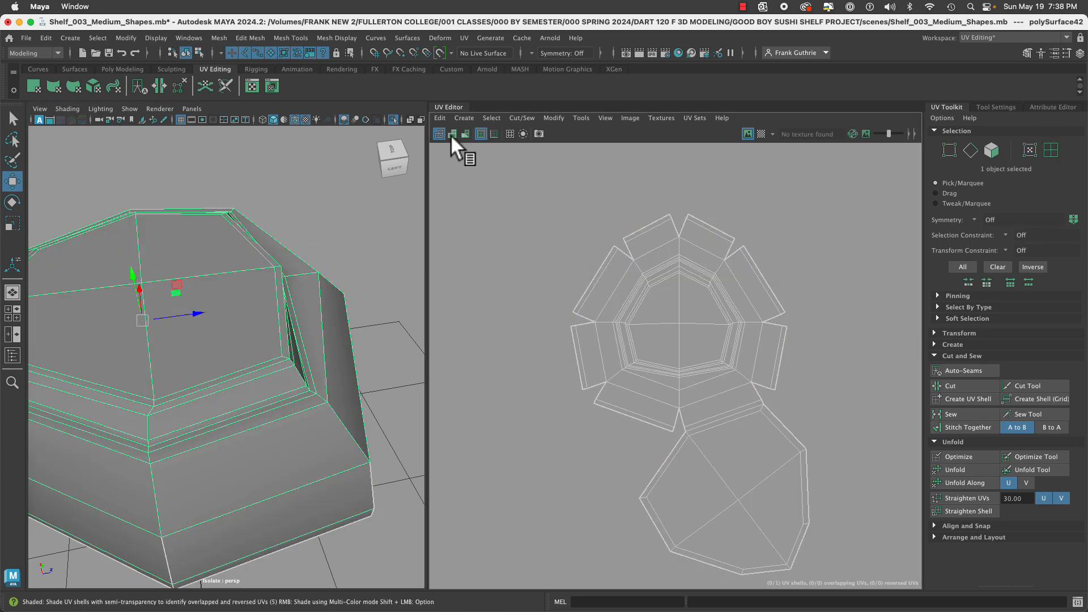
pyautogui.click(452, 134)
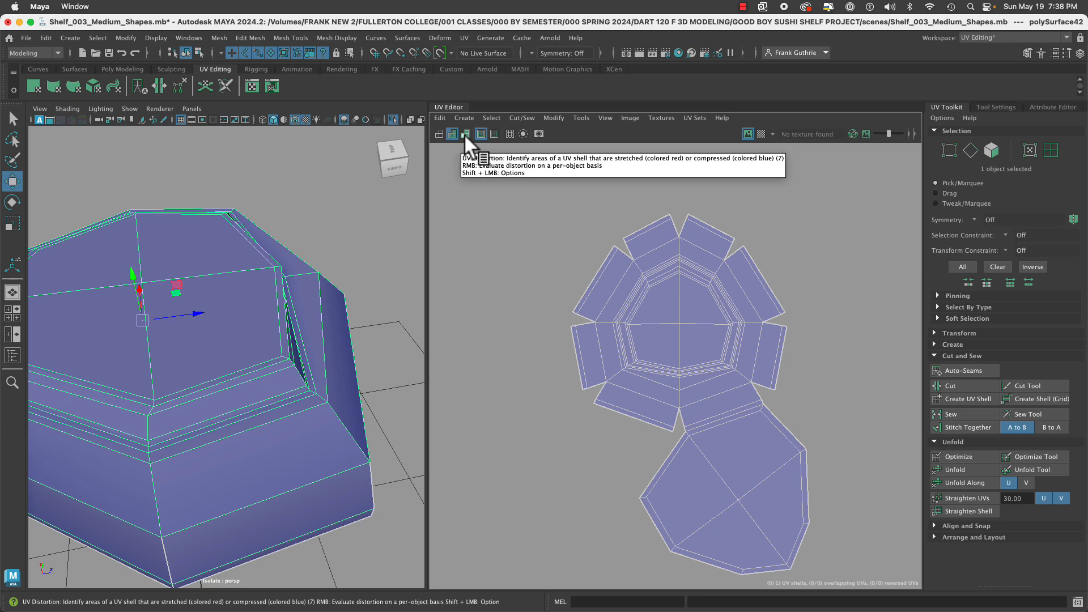
pyautogui.click(439, 134)
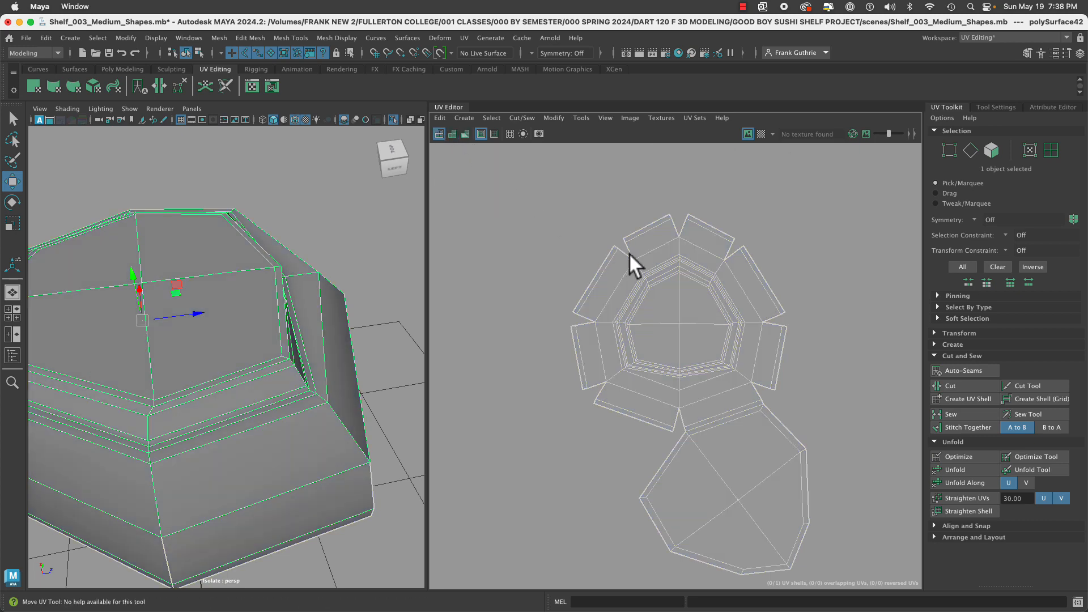
# Turn on the base's smooth mesh preview and assign it the existing lettered colour-grid checker material.
pyautogui.keyDown('alt'); pyautogui.moveTo(345, 322); pyautogui.dragTo(251, 313); pyautogui.keyUp('alt')
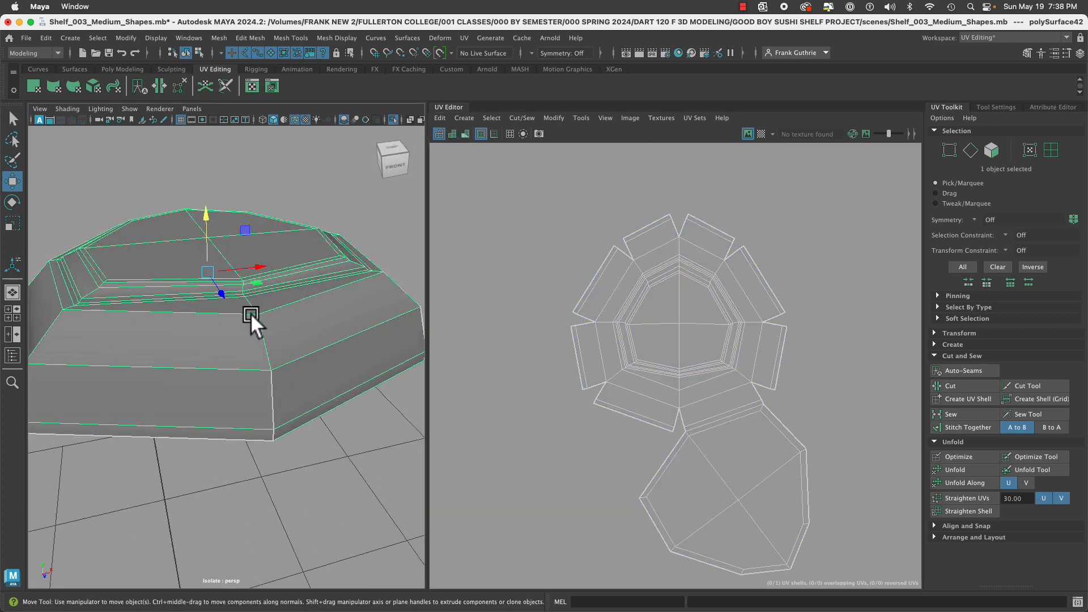
pyautogui.press('3')
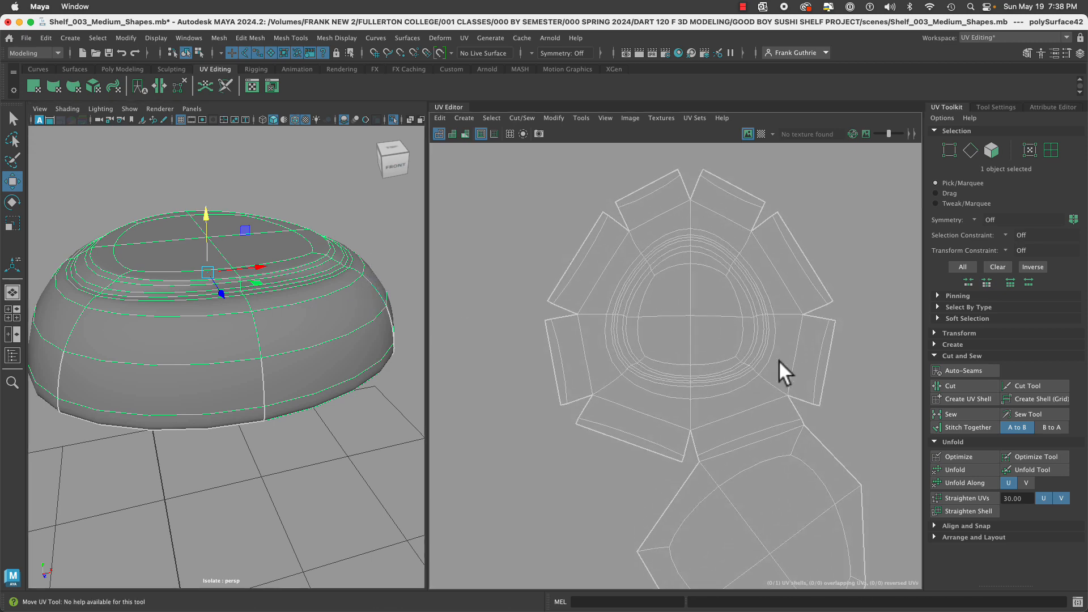
pyautogui.scroll(2, 782, 360)
pyautogui.keyDown('alt'); pyautogui.moveTo(217, 267); pyautogui.dragTo(239, 240); pyautogui.keyUp('alt')
pyautogui.moveTo(241, 243); pyautogui.dragTo(331, 530, button='right')
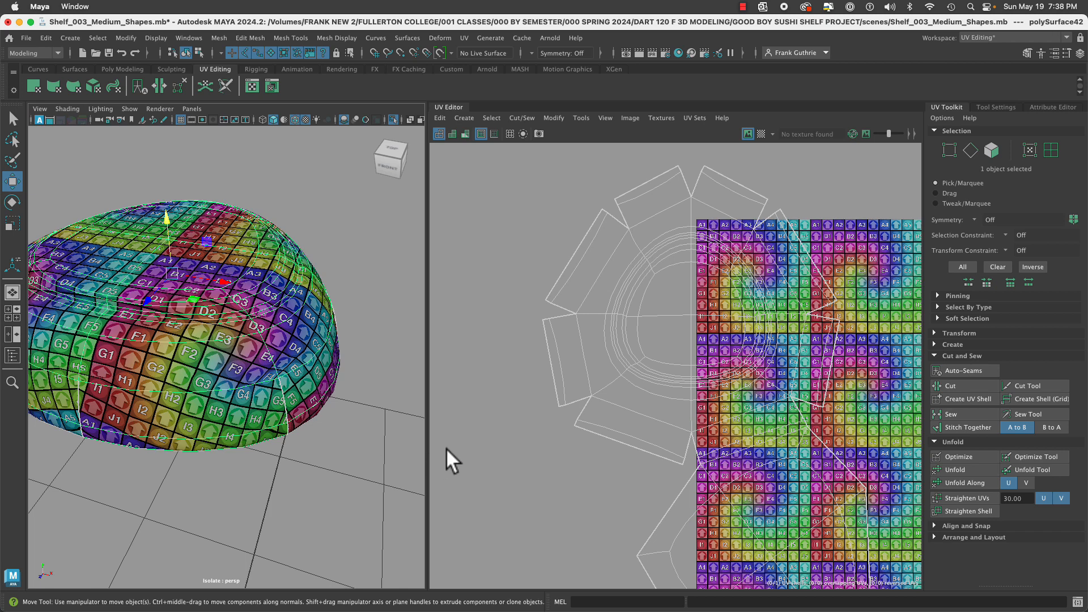
# Set the base's texel density to 8.0001 px/unit at a map size of 512.
pyautogui.click(935, 332)
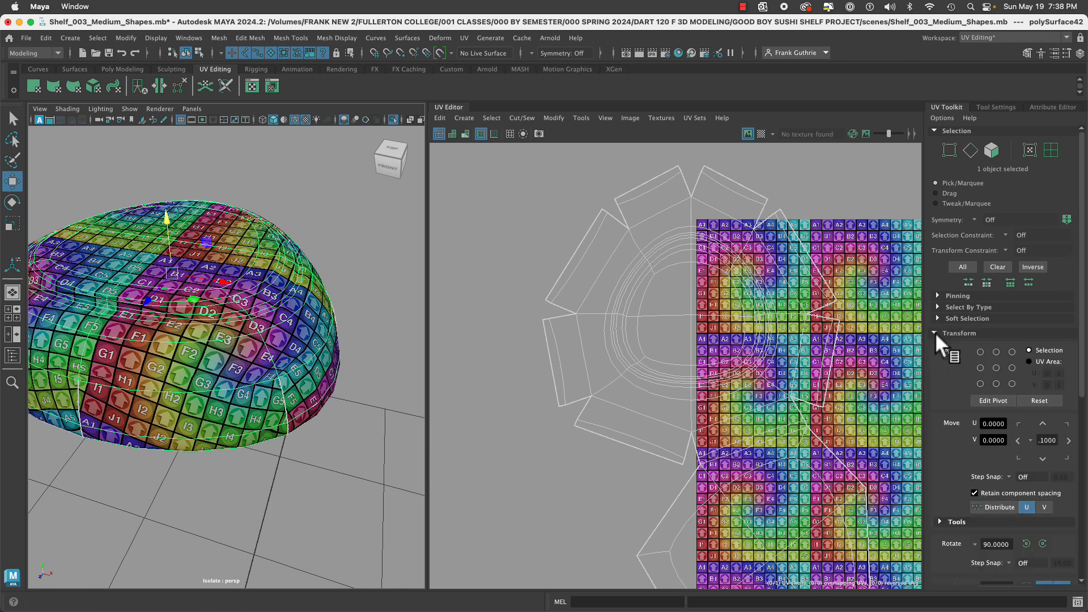
pyautogui.scroll(-4, 1000, 479)
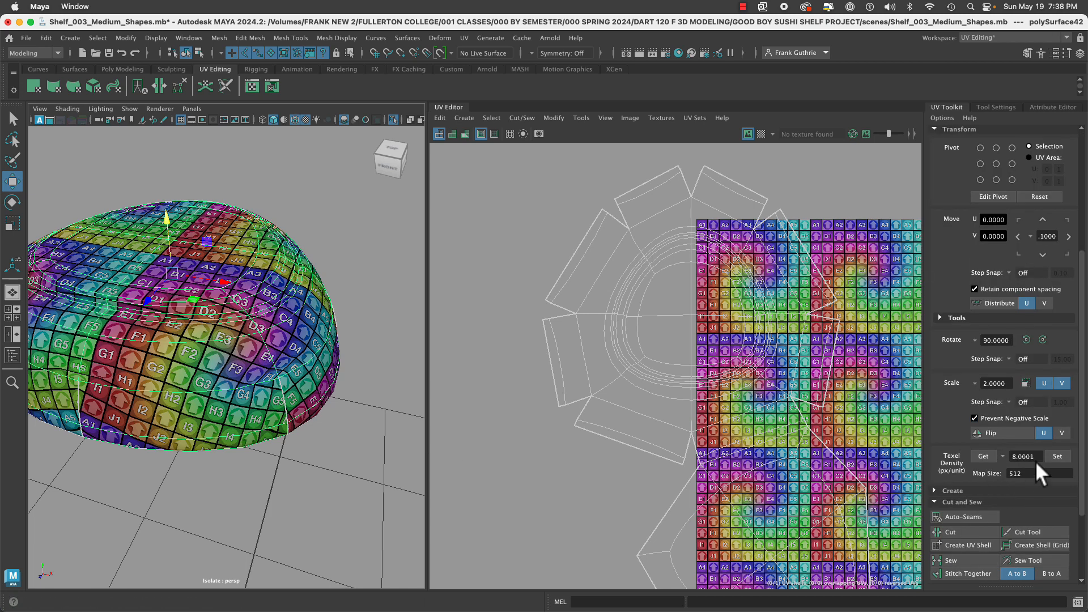
pyautogui.click(1055, 456)
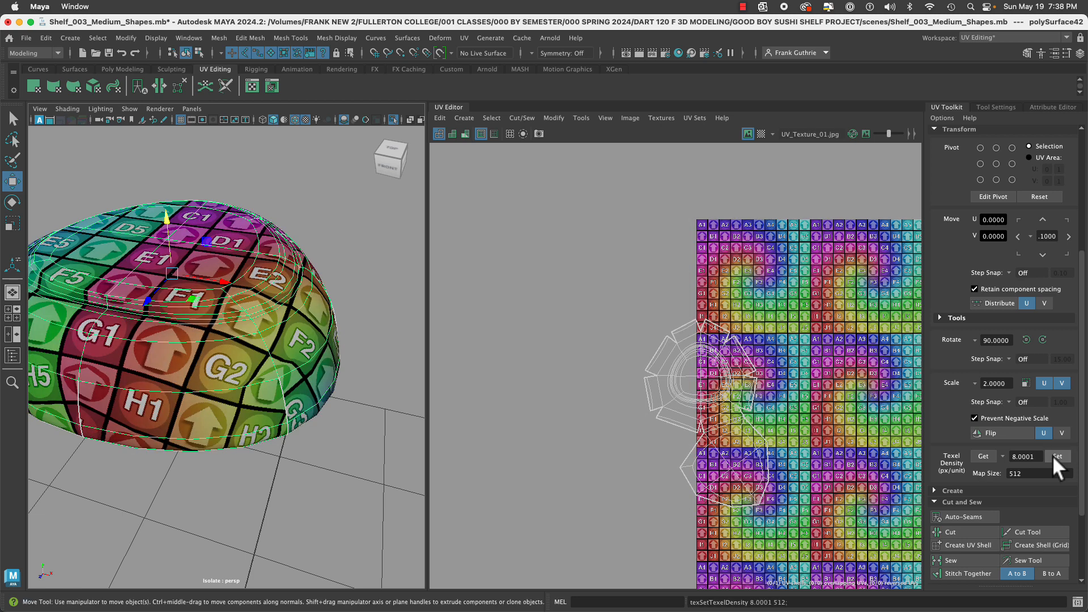
# Select the base's whole UV shell and turn on the UV grid with the full texture area in view.
pyautogui.click(353, 425)
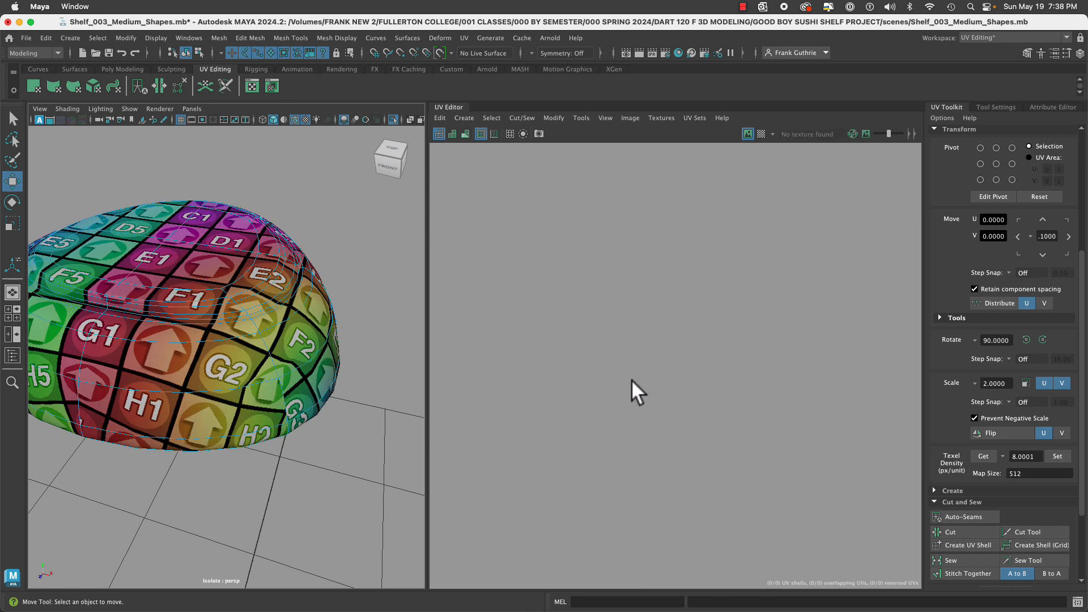
pyautogui.click(309, 342)
pyautogui.moveTo(701, 383); pyautogui.dragTo(646, 370, button='right')
pyautogui.click(745, 419)
pyautogui.keyDown('alt'); pyautogui.moveTo(786, 410); pyautogui.dragTo(479, 371, button='right'); pyautogui.keyUp('alt')
pyautogui.keyDown('alt'); pyautogui.moveTo(730, 401); pyautogui.dragTo(594, 379, button='middle'); pyautogui.keyUp('alt')
pyautogui.click(507, 135)
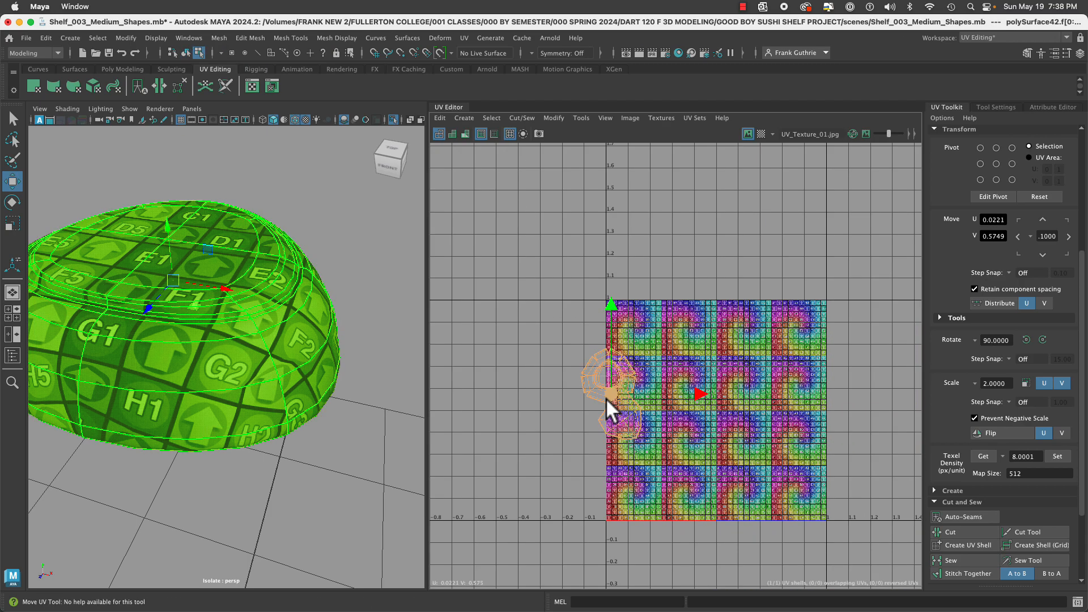
# Move the base's UV shell up out of the texture area to about U 0.21, V 2.36.
pyautogui.moveTo(606, 398); pyautogui.dragTo(665, 305)
pyautogui.keyDown('alt'); pyautogui.moveTo(666, 304); pyautogui.dragTo(662, 447, button='middle'); pyautogui.keyUp('alt')
pyautogui.moveTo(660, 407); pyautogui.dragTo(676, 240)
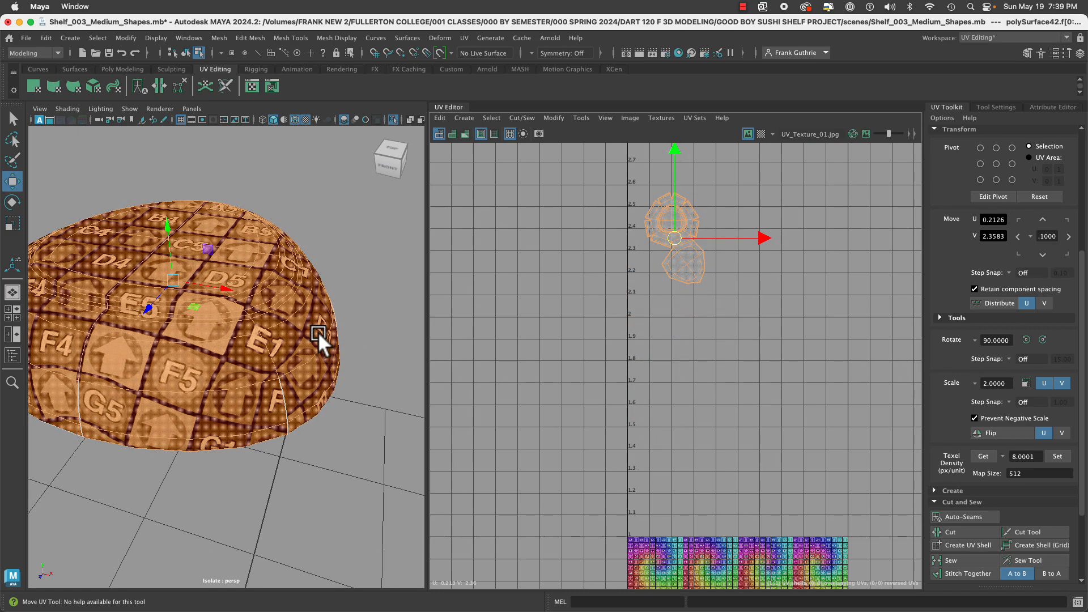
# Bring the whole fan back into view, select its large outer ring and isolate it.
pyautogui.keyDown('alt'); pyautogui.moveTo(317, 331); pyautogui.dragTo(128, 306, button='right'); pyautogui.keyUp('alt')
pyautogui.keyDown('alt'); pyautogui.moveTo(250, 331); pyautogui.dragTo(235, 378, button='middle'); pyautogui.keyUp('alt')
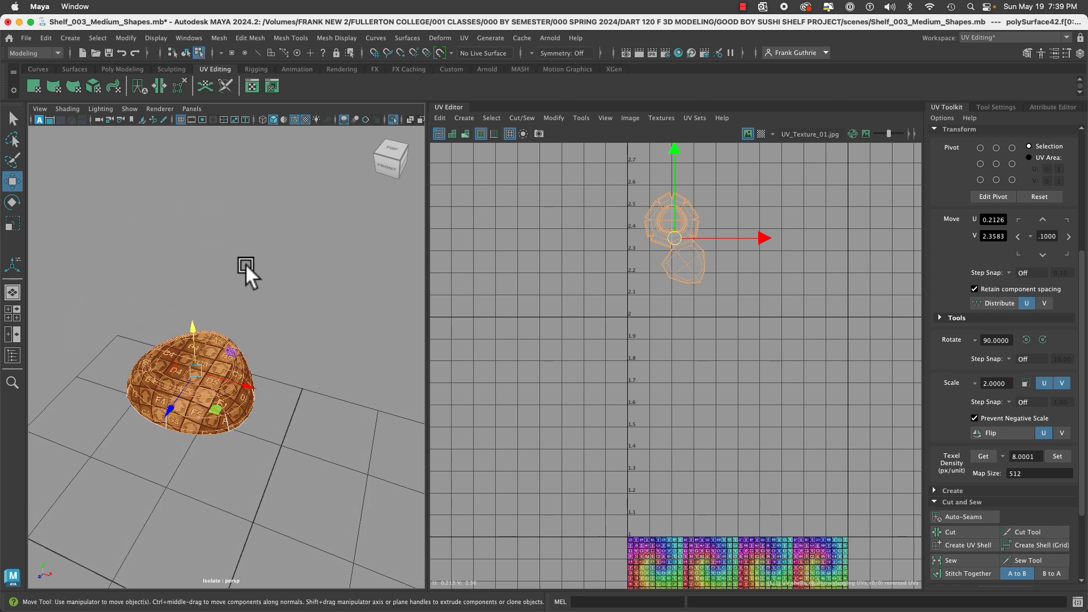
pyautogui.click(392, 120)
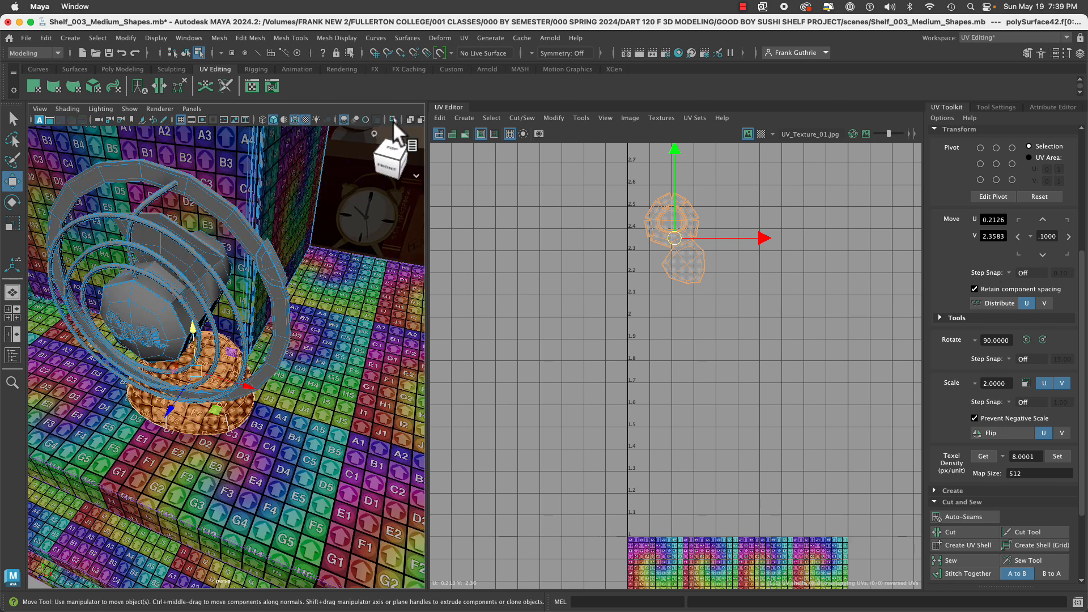
pyautogui.moveTo(283, 314); pyautogui.dragTo(329, 266, button='right')
pyautogui.click(276, 319)
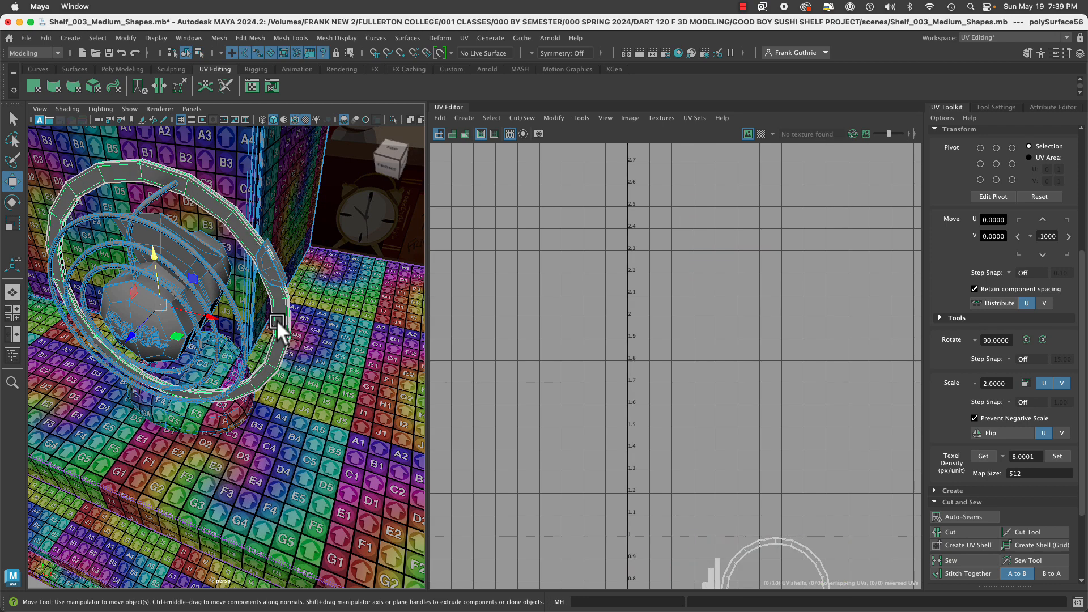
pyautogui.click(391, 118)
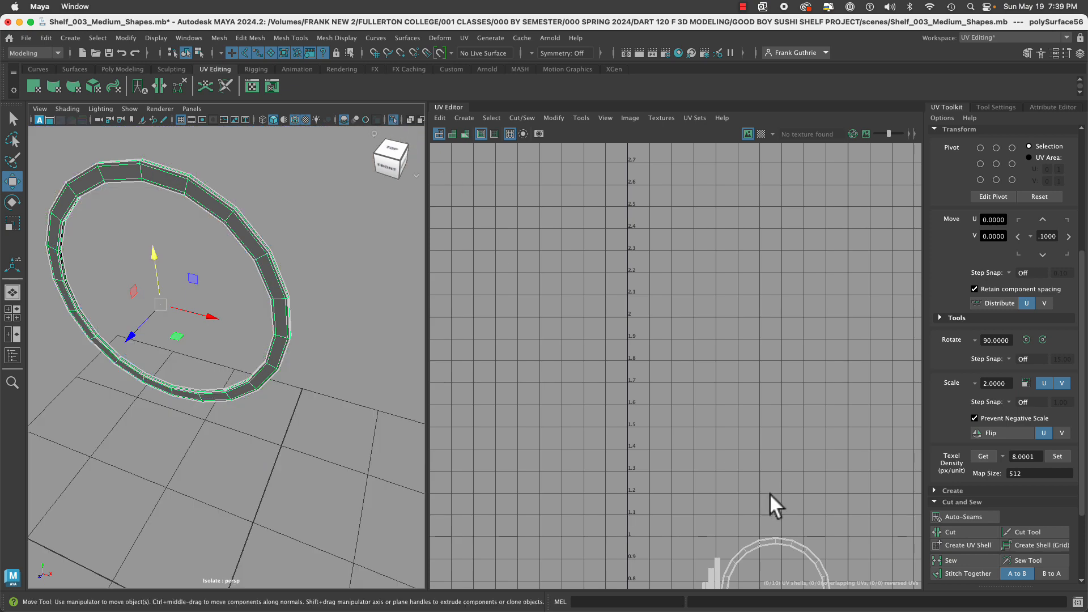
# Select the full edge loop running around the outer rim of the ring.
pyautogui.keyDown('alt'); pyautogui.moveTo(754, 485); pyautogui.dragTo(668, 302, button='middle'); pyautogui.keyUp('alt')
pyautogui.scroll(1, 609, 382)
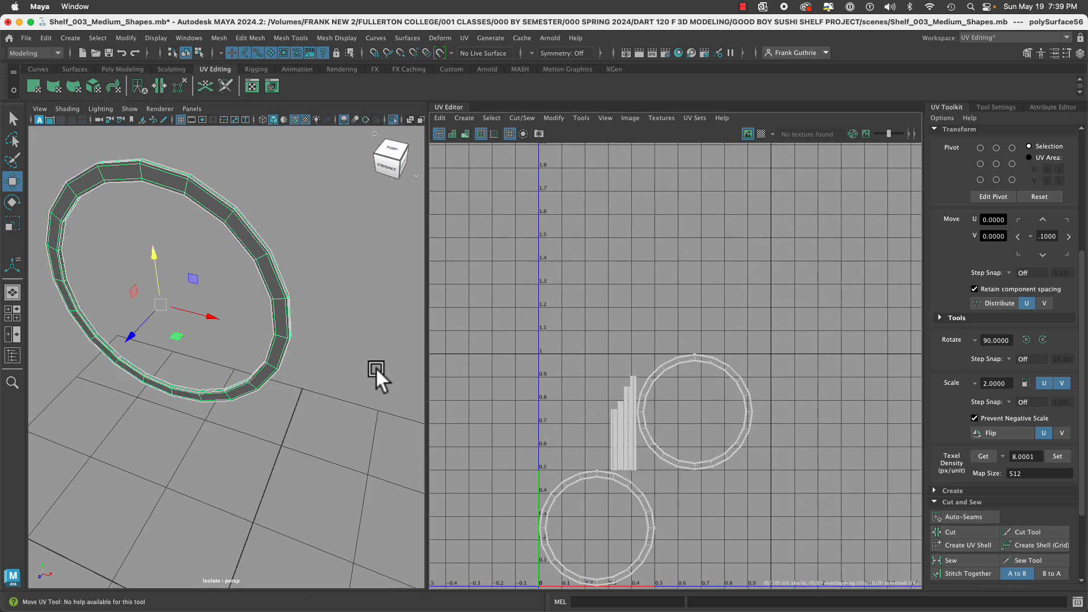
pyautogui.keyDown('alt'); pyautogui.moveTo(376, 367); pyautogui.dragTo(187, 331); pyautogui.keyUp('alt')
pyautogui.keyDown('alt'); pyautogui.moveTo(188, 331); pyautogui.dragTo(235, 339, button='right'); pyautogui.keyUp('alt')
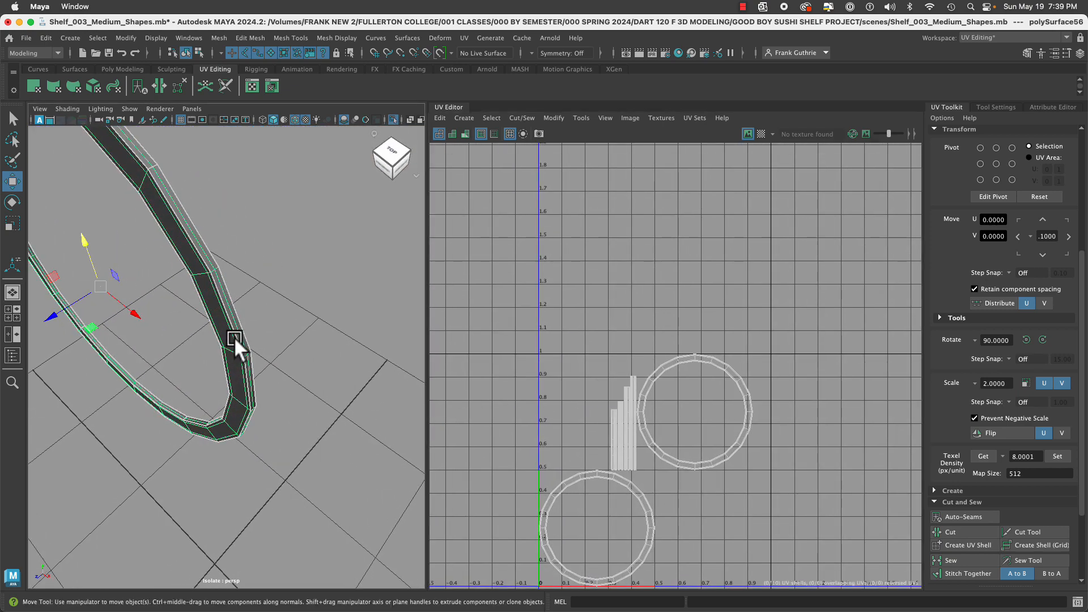
pyautogui.scroll(-2, 235, 339)
pyautogui.keyDown('alt'); pyautogui.moveTo(234, 339); pyautogui.dragTo(210, 357); pyautogui.keyUp('alt')
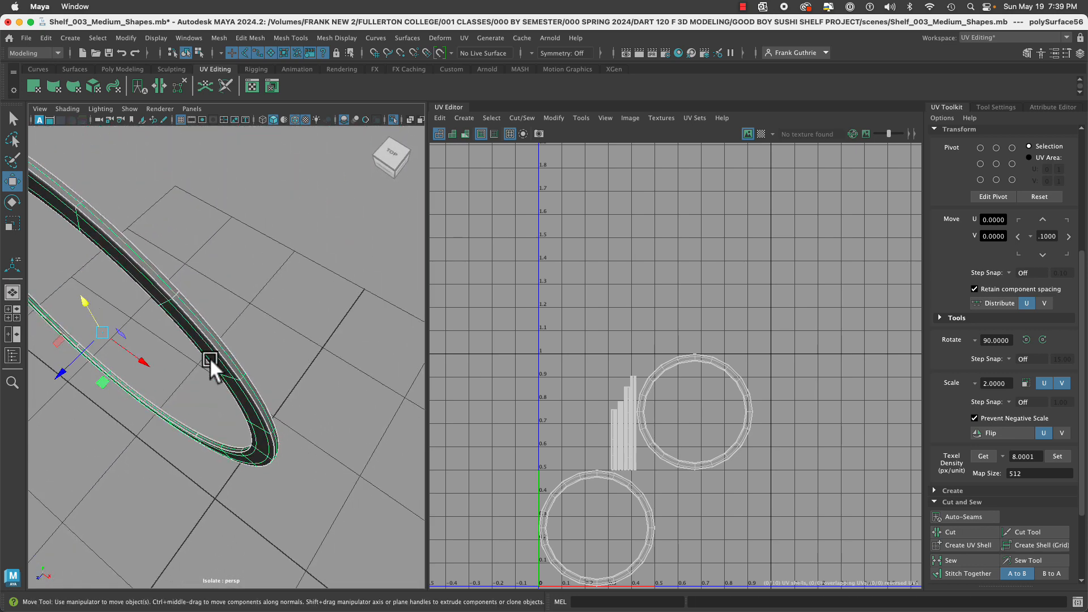
pyautogui.keyDown('alt'); pyautogui.moveTo(210, 358); pyautogui.dragTo(231, 362, button='right'); pyautogui.keyUp('alt')
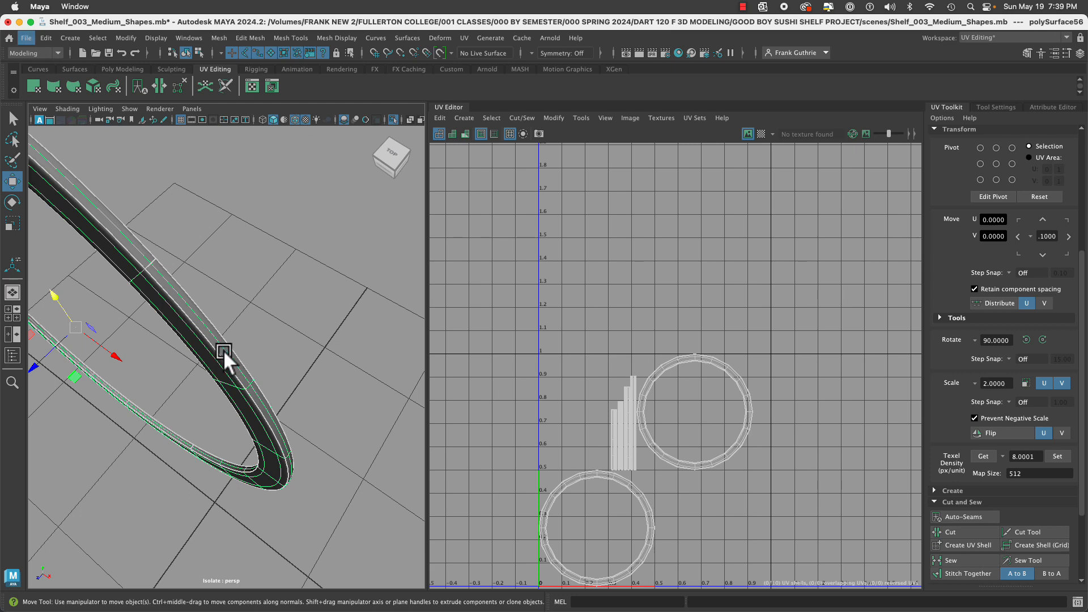
pyautogui.moveTo(224, 350); pyautogui.dragTo(224, 243, button='right')
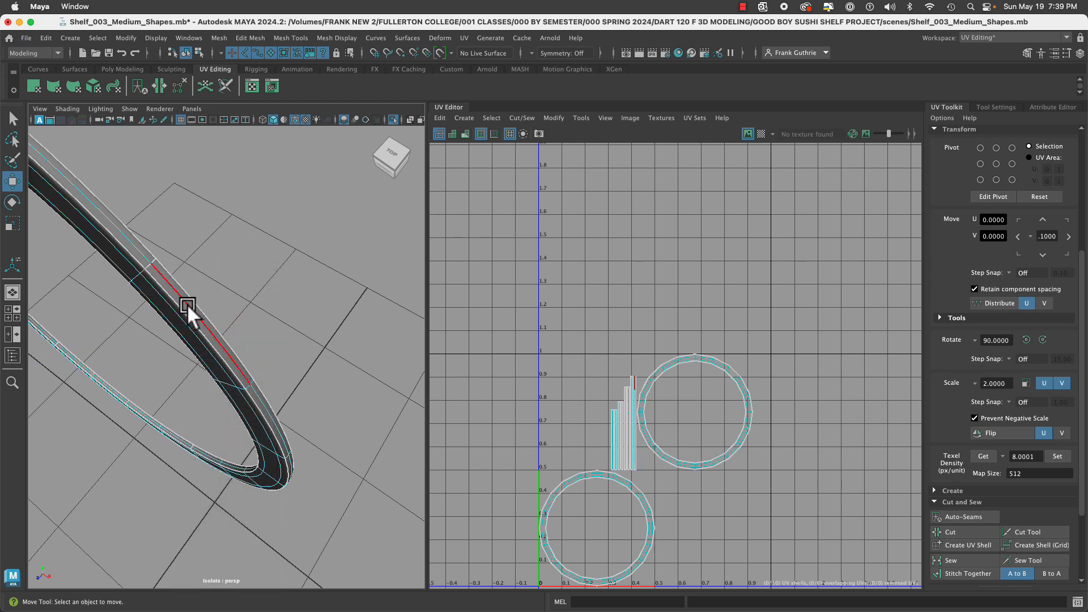
pyautogui.doubleClick(187, 303)
pyautogui.keyDown('alt'); pyautogui.moveTo(202, 344); pyautogui.dragTo(236, 356, button='right'); pyautogui.keyUp('alt')
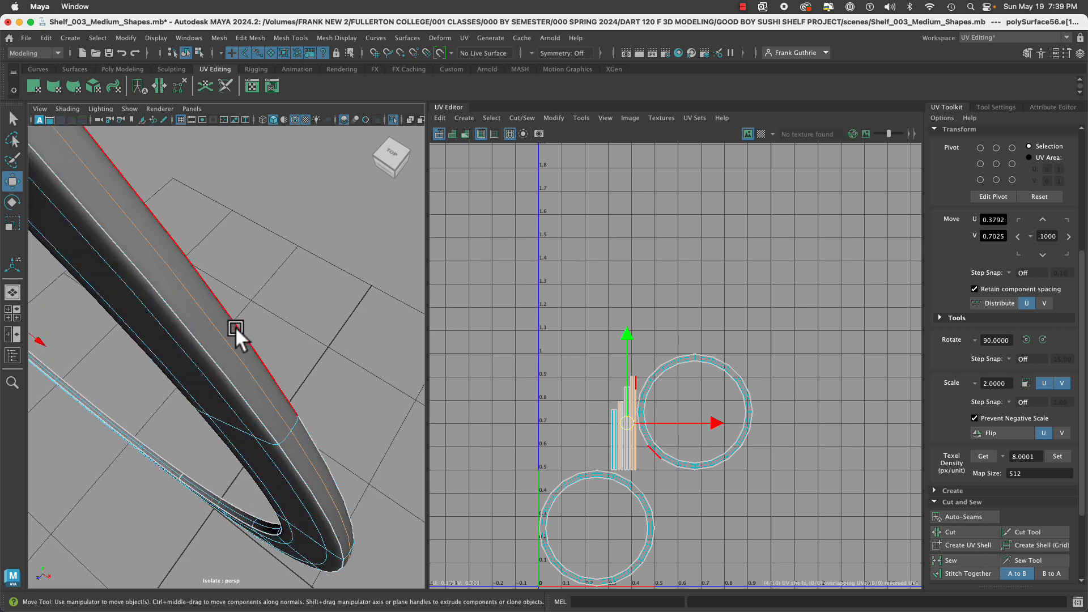
# Add the matching edge loop around the ring to the selection and cut the UVs along both loops.
pyautogui.keyDown('alt'); pyautogui.moveTo(236, 326); pyautogui.dragTo(372, 316); pyautogui.keyUp('alt')
pyautogui.keyDown('alt'); pyautogui.moveTo(385, 334); pyautogui.dragTo(210, 322, button='middle'); pyautogui.keyUp('alt')
pyautogui.keyDown('alt'); pyautogui.moveTo(266, 330); pyautogui.dragTo(380, 344, button='right'); pyautogui.keyUp('alt')
pyautogui.keyDown('alt'); pyautogui.moveTo(239, 314); pyautogui.dragTo(312, 324); pyautogui.keyUp('alt')
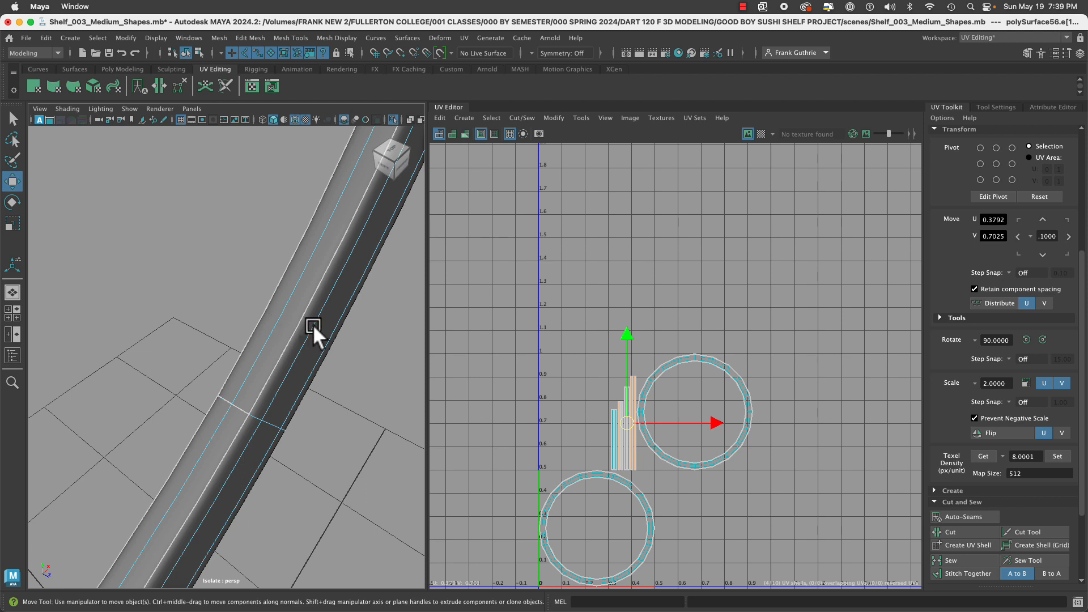
pyautogui.click(283, 307)
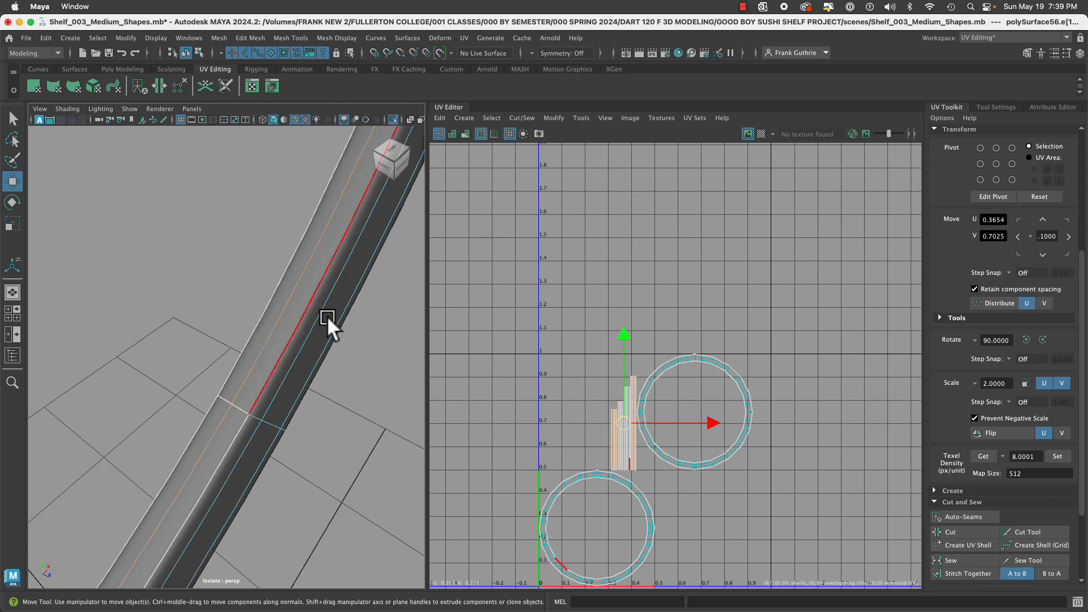
pyautogui.keyDown('alt'); pyautogui.moveTo(326, 316); pyautogui.dragTo(188, 318); pyautogui.keyUp('alt')
pyautogui.keyDown('alt'); pyautogui.moveTo(187, 318); pyautogui.dragTo(174, 305, button='right'); pyautogui.keyUp('alt')
pyautogui.keyDown('alt'); pyautogui.moveTo(175, 305); pyautogui.dragTo(264, 420, button='middle'); pyautogui.keyUp('alt')
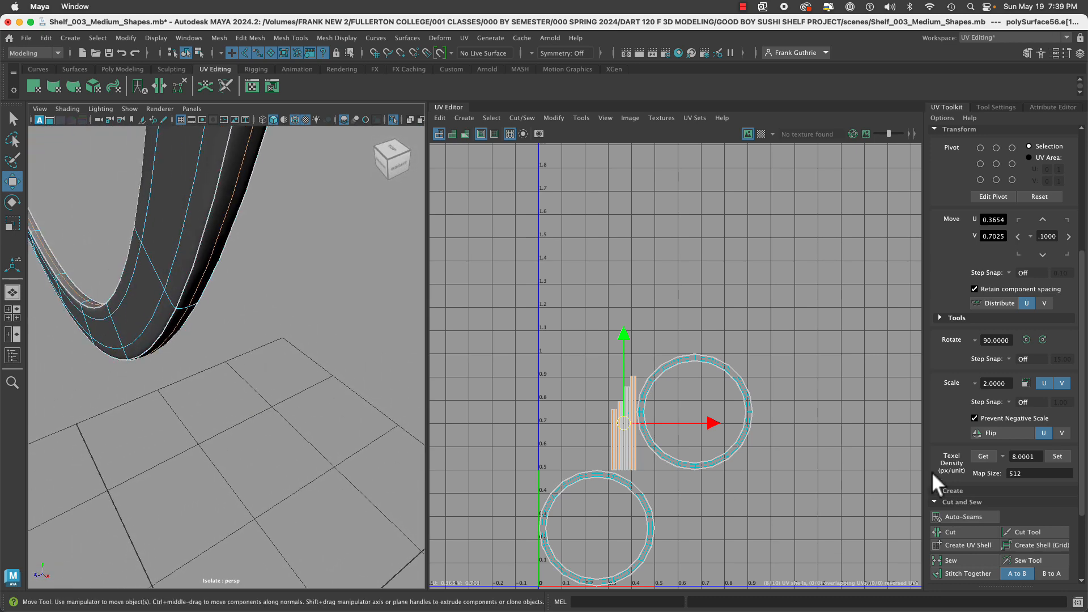
pyautogui.click(952, 532)
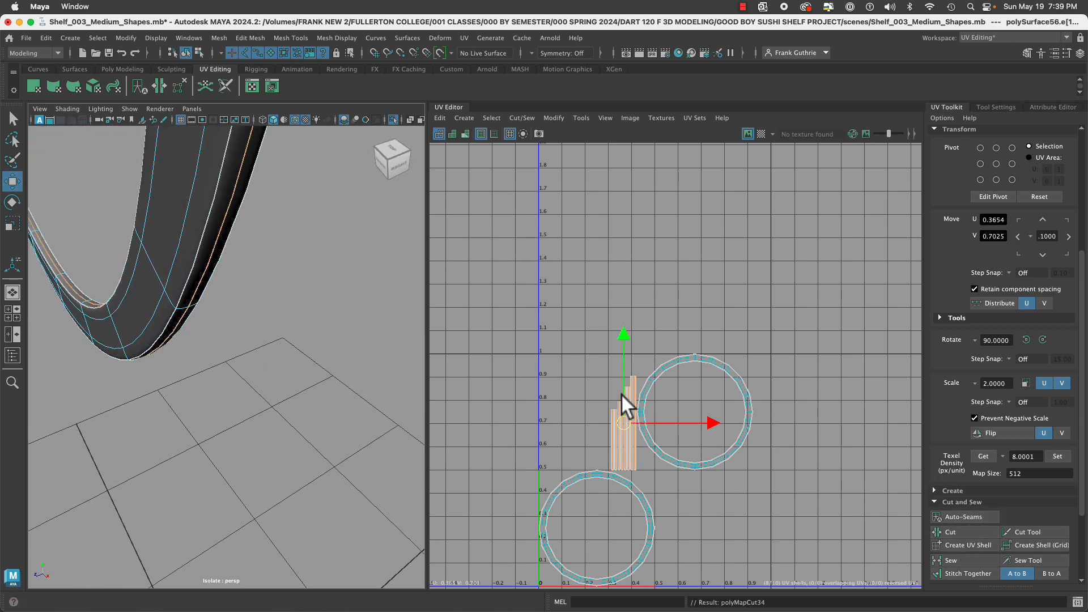
# Stitch the outer rim strips to the lower circular UV shell along the ring's outer edge loop, using A to B.
pyautogui.click(203, 236)
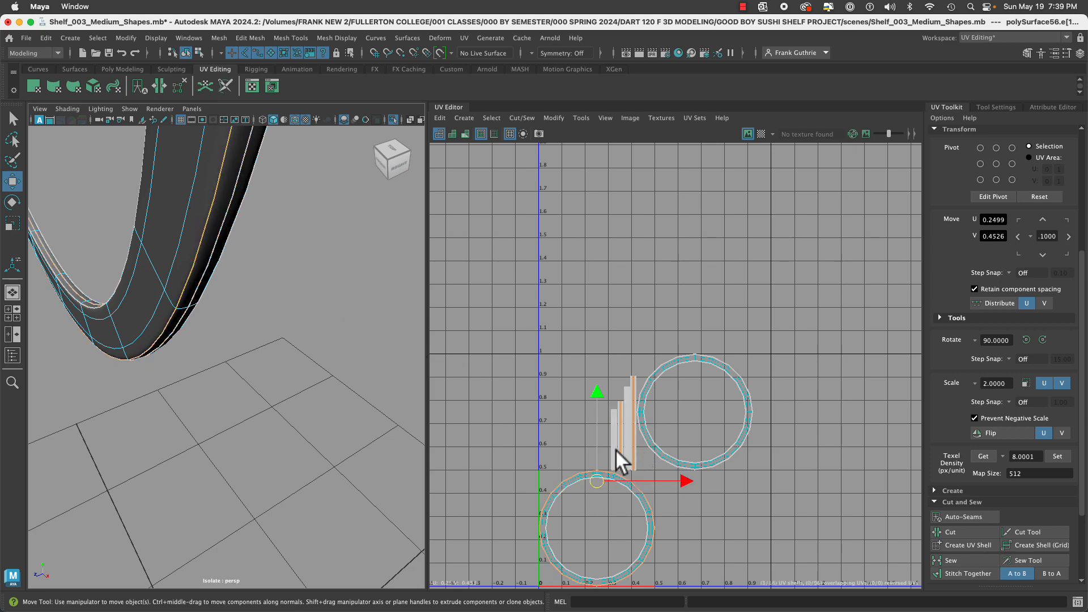
pyautogui.keyDown('alt'); pyautogui.moveTo(616, 449); pyautogui.dragTo(620, 281, button='middle'); pyautogui.keyUp('alt')
pyautogui.scroll(3, 619, 281)
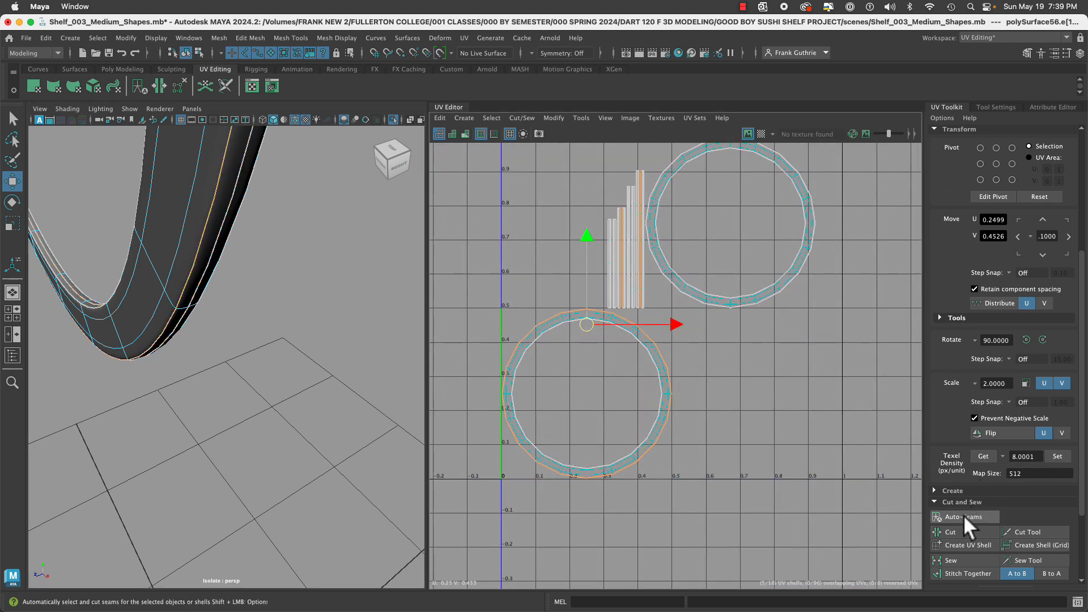
pyautogui.scroll(-3, 963, 512)
pyautogui.click(953, 469)
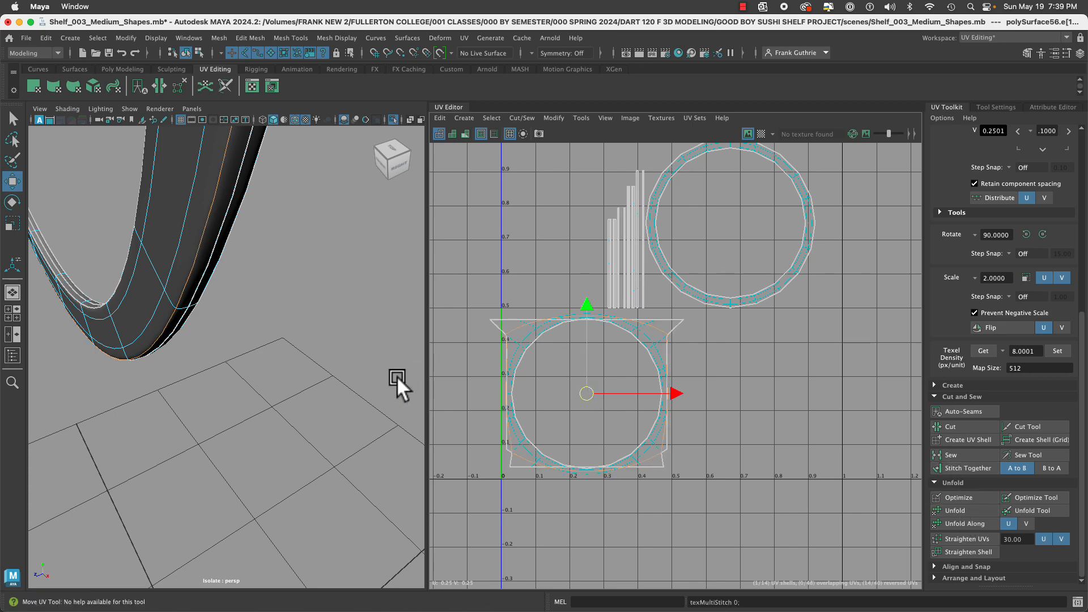
# Stitch the inner rim strips to the same circular UV shell along the ring's inner edge loop.
pyautogui.keyDown('alt'); pyautogui.moveTo(263, 297); pyautogui.dragTo(317, 289); pyautogui.keyUp('alt')
pyautogui.doubleClick(286, 278)
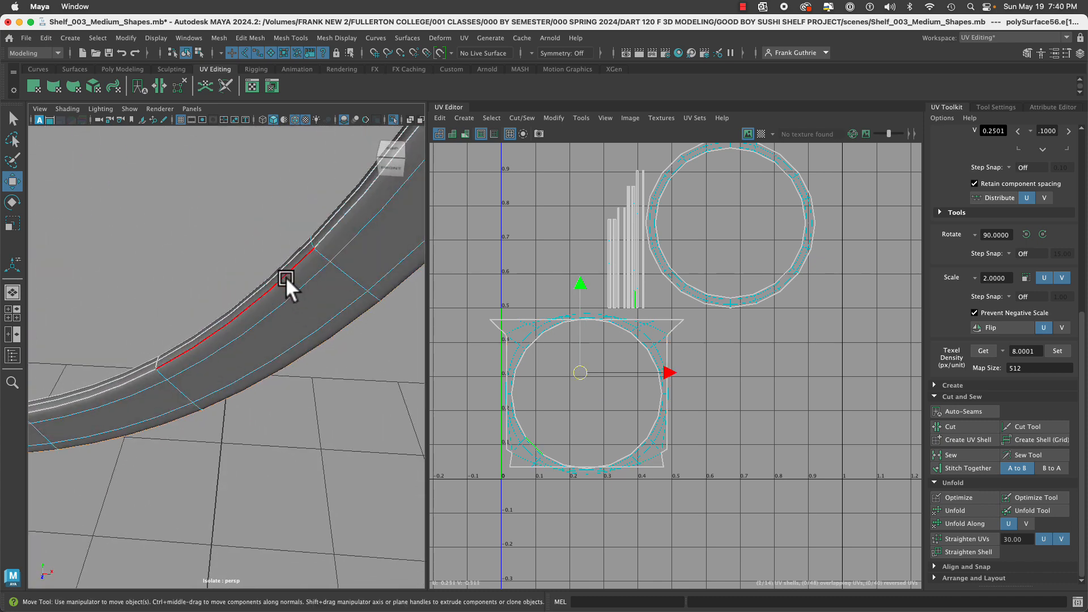
pyautogui.click(982, 471)
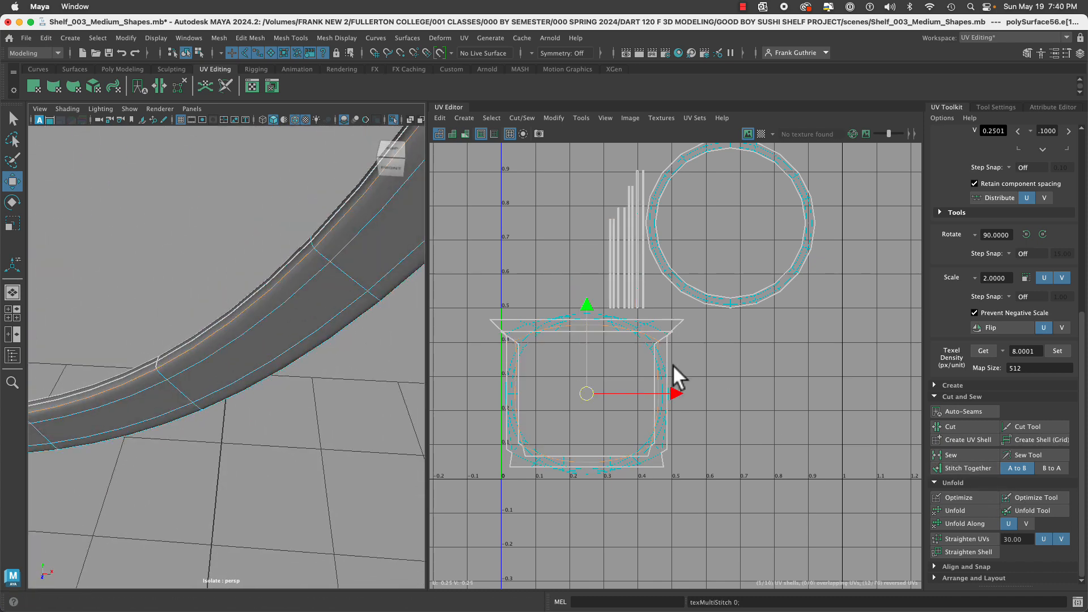
# Select the ring's joined UV shell and unfold it.
pyautogui.moveTo(658, 333); pyautogui.dragTo(627, 325, button='right')
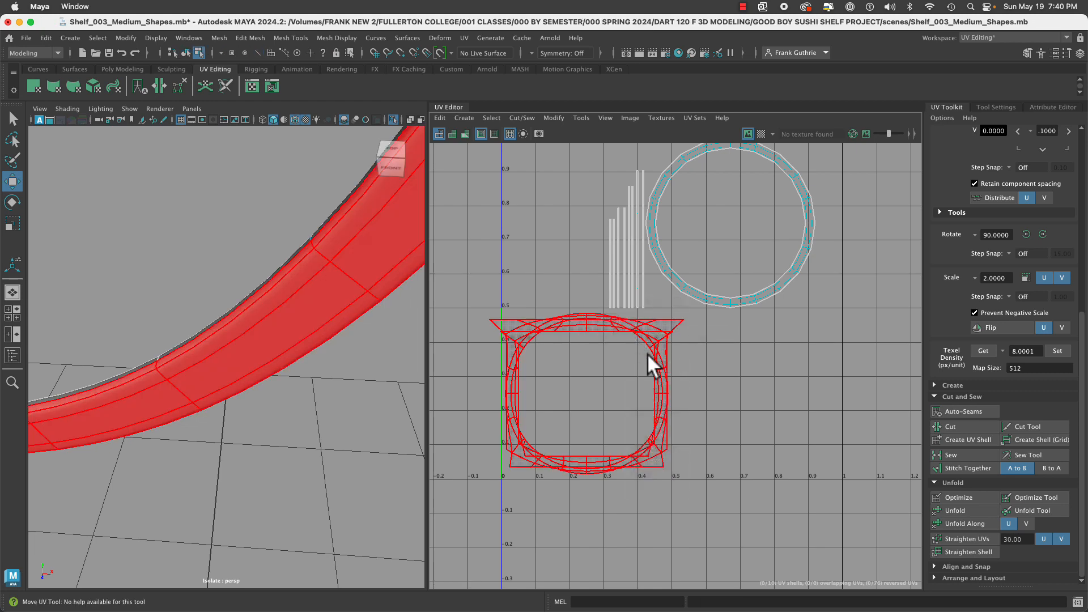
pyautogui.click(647, 353)
pyautogui.click(953, 511)
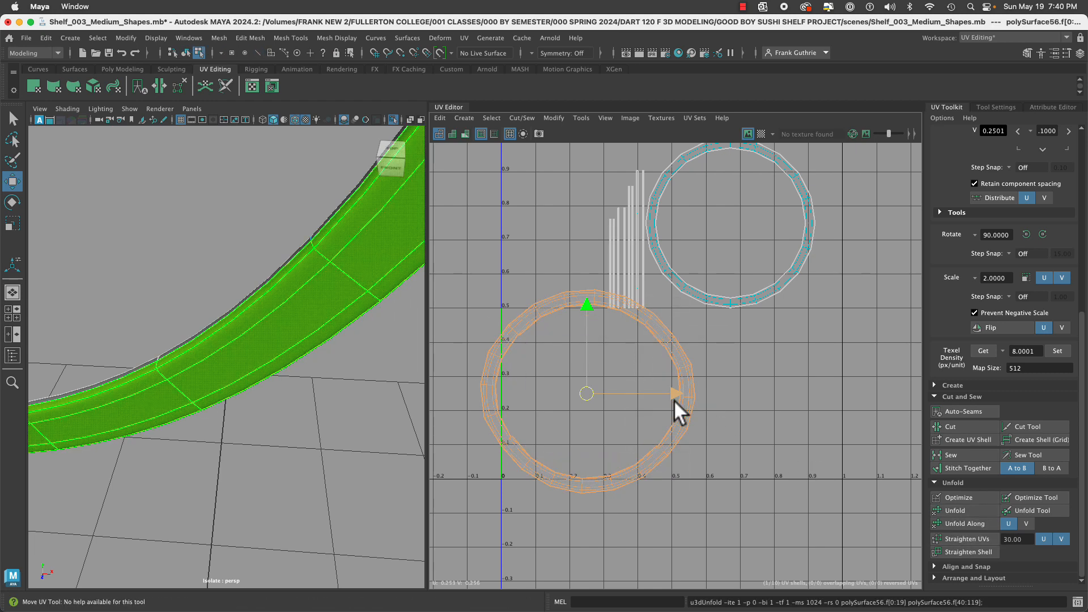
pyautogui.scroll(3, 674, 399)
pyautogui.scroll(3, 742, 397)
pyautogui.scroll(3, 818, 374)
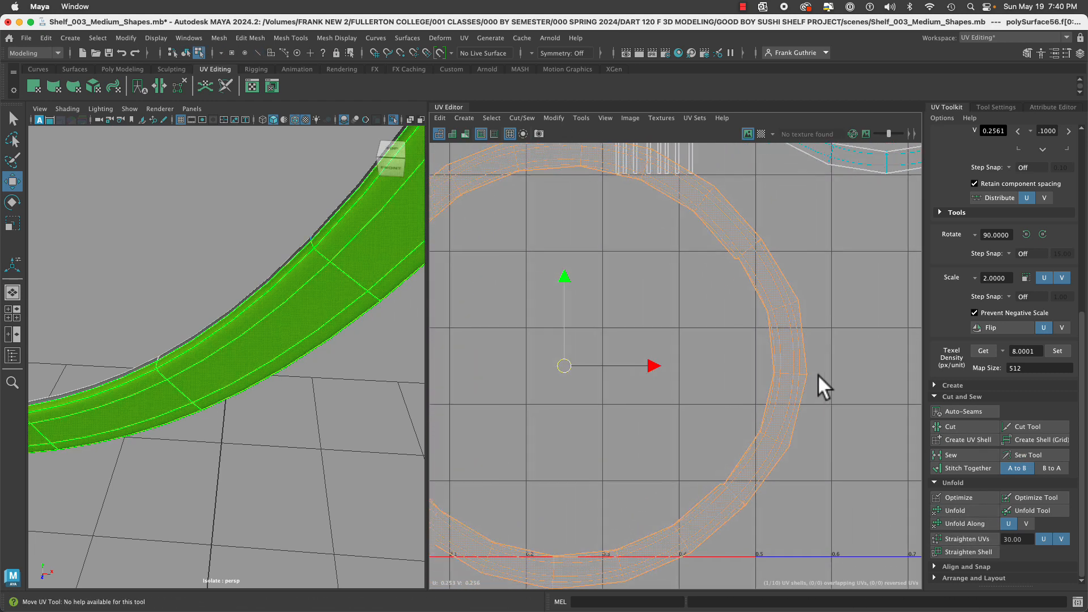
pyautogui.scroll(2, 731, 429)
# Select two short cross edges where the ring's rim strips are still split and sew their UVs.
pyautogui.click(368, 354)
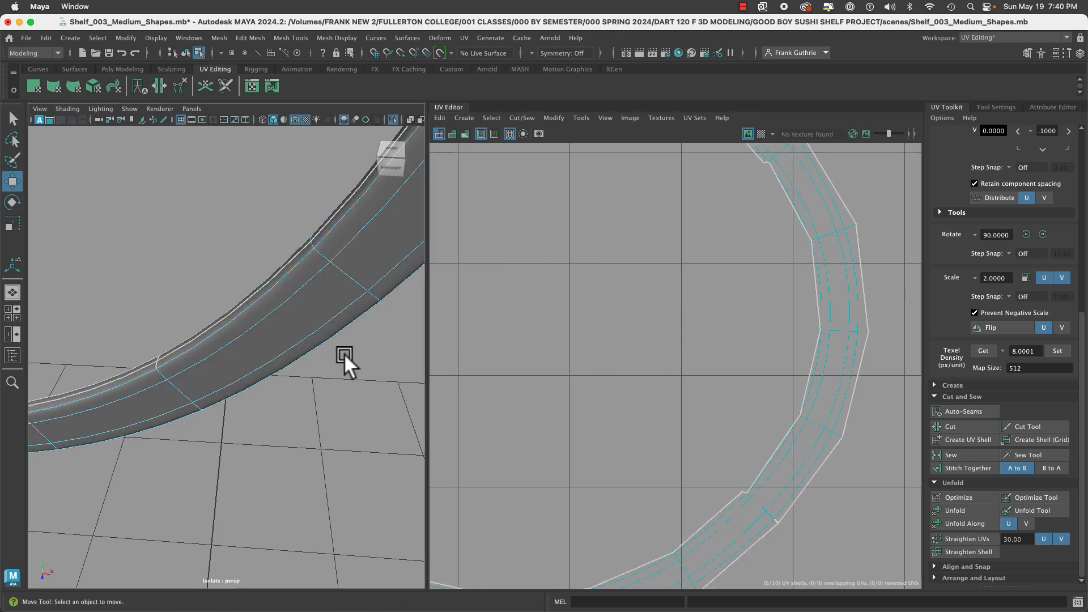
pyautogui.keyDown('alt'); pyautogui.moveTo(344, 353); pyautogui.dragTo(479, 358); pyautogui.keyUp('alt')
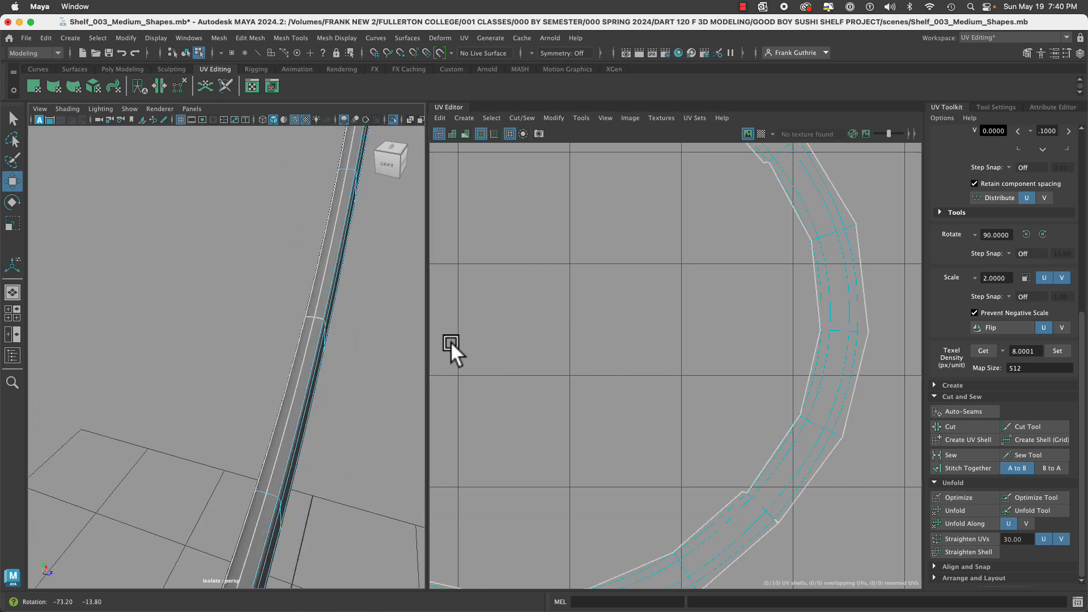
pyautogui.click(381, 296)
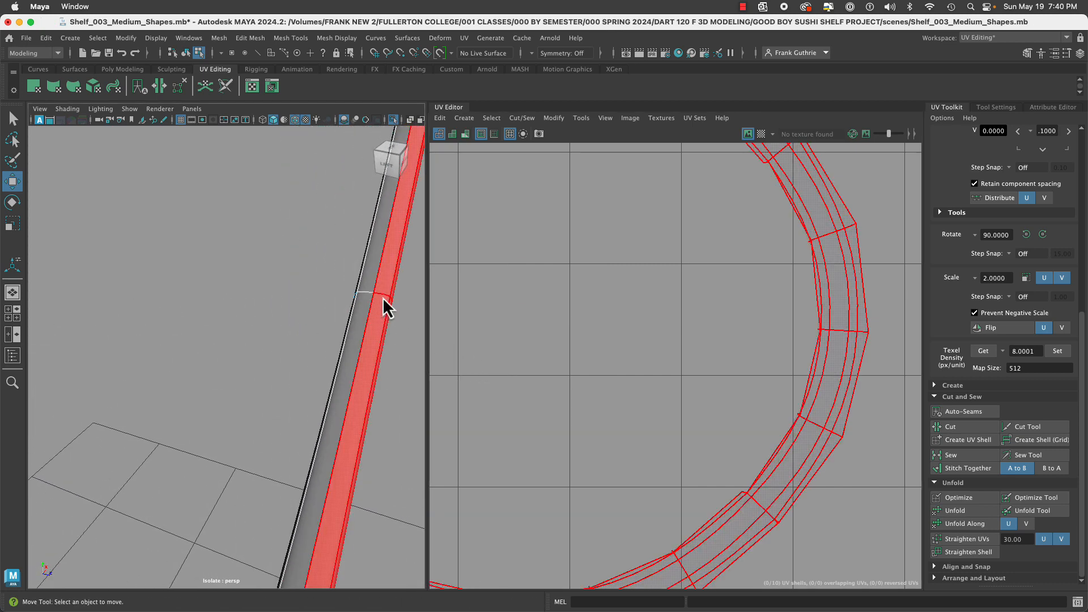
pyautogui.moveTo(383, 297); pyautogui.dragTo(376, 245, button='right')
pyautogui.click(387, 295)
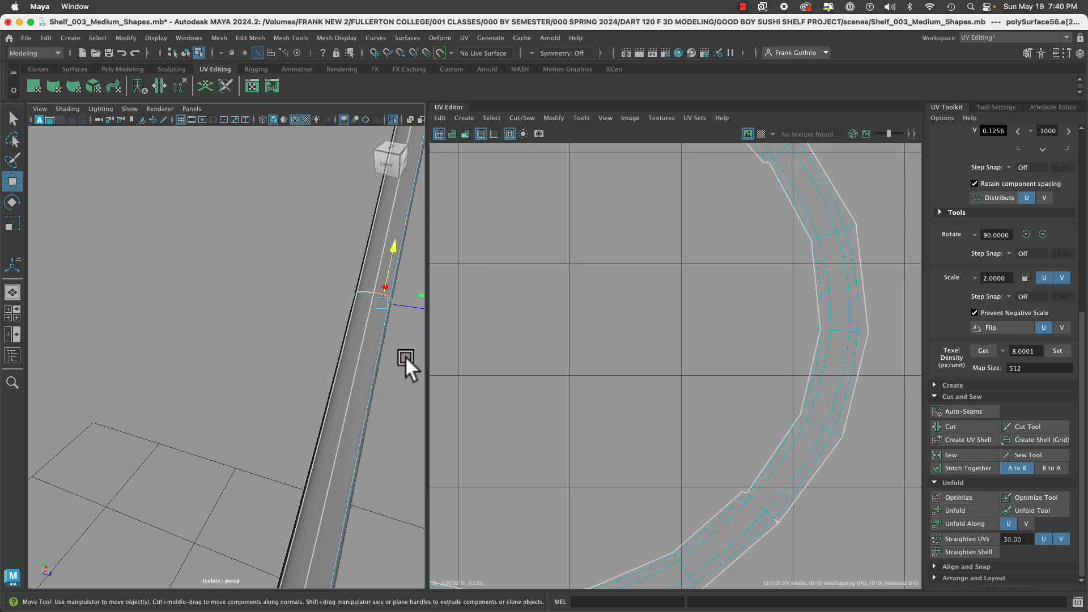
pyautogui.keyDown('alt'); pyautogui.moveTo(405, 298); pyautogui.dragTo(130, 384); pyautogui.keyUp('alt')
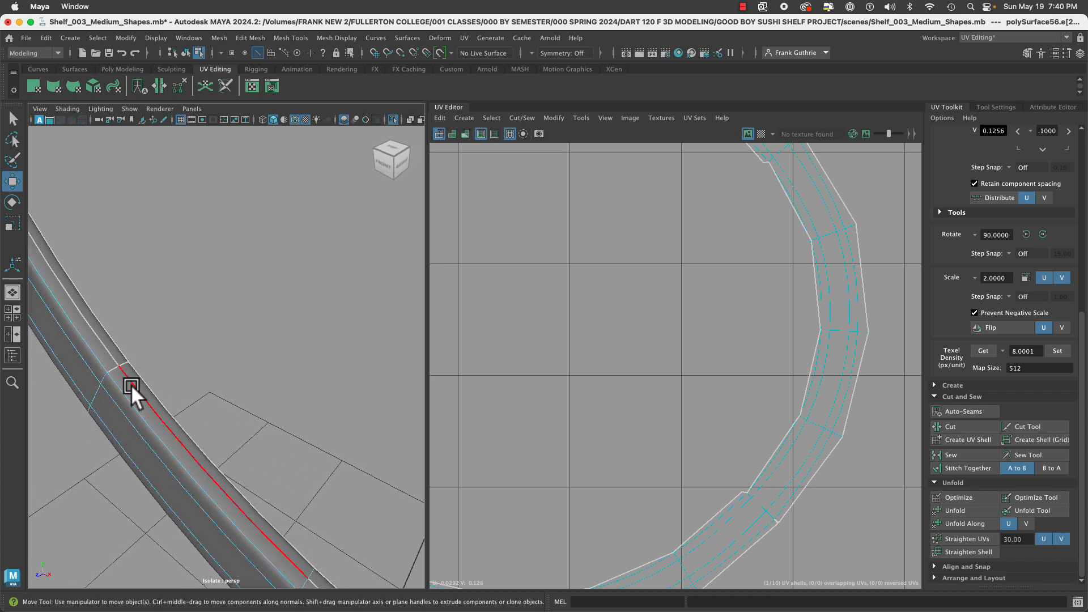
pyautogui.keyDown('shift'); pyautogui.click(114, 368); pyautogui.keyUp('shift')
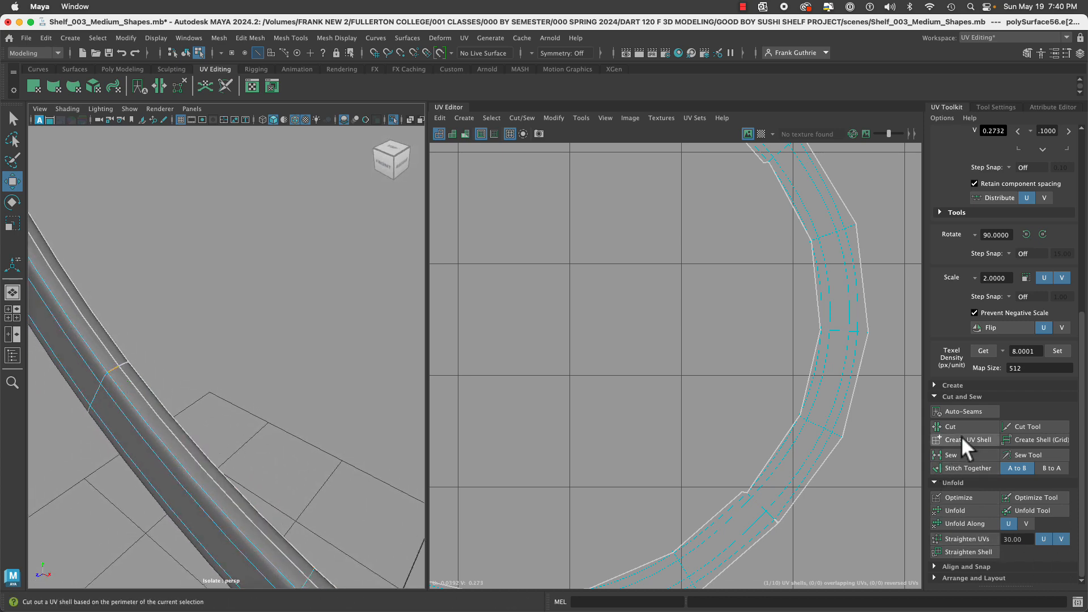
pyautogui.keyDown('alt'); pyautogui.moveTo(620, 583); pyautogui.dragTo(749, 479, button='middle'); pyautogui.keyUp('alt')
pyautogui.click(957, 453)
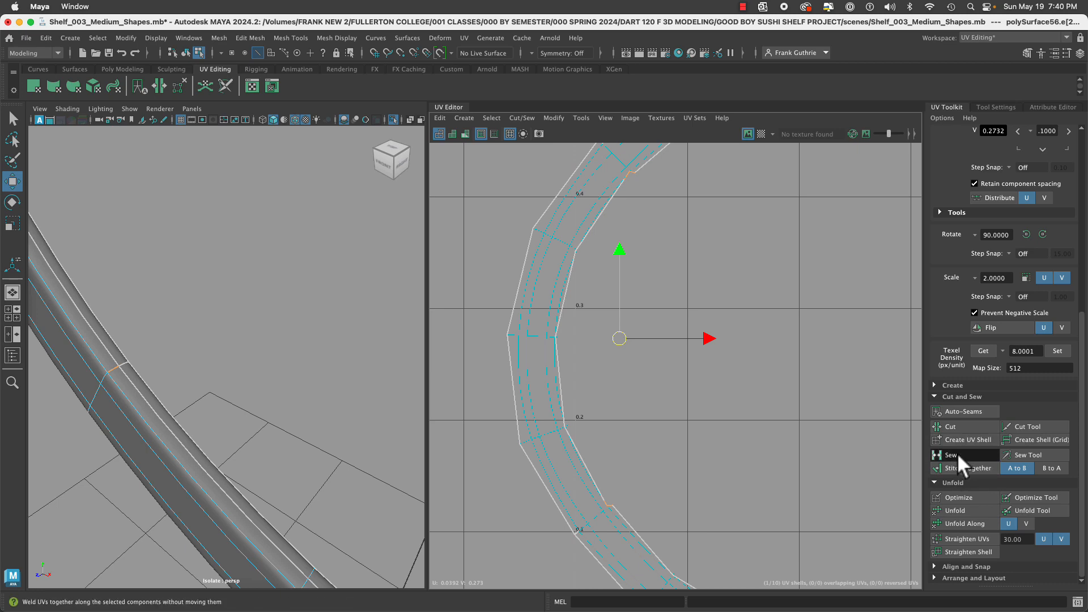
# Return to object selection and turn off the ring's smooth mesh preview.
pyautogui.moveTo(549, 408); pyautogui.dragTo(474, 390, button='right')
pyautogui.click(209, 485)
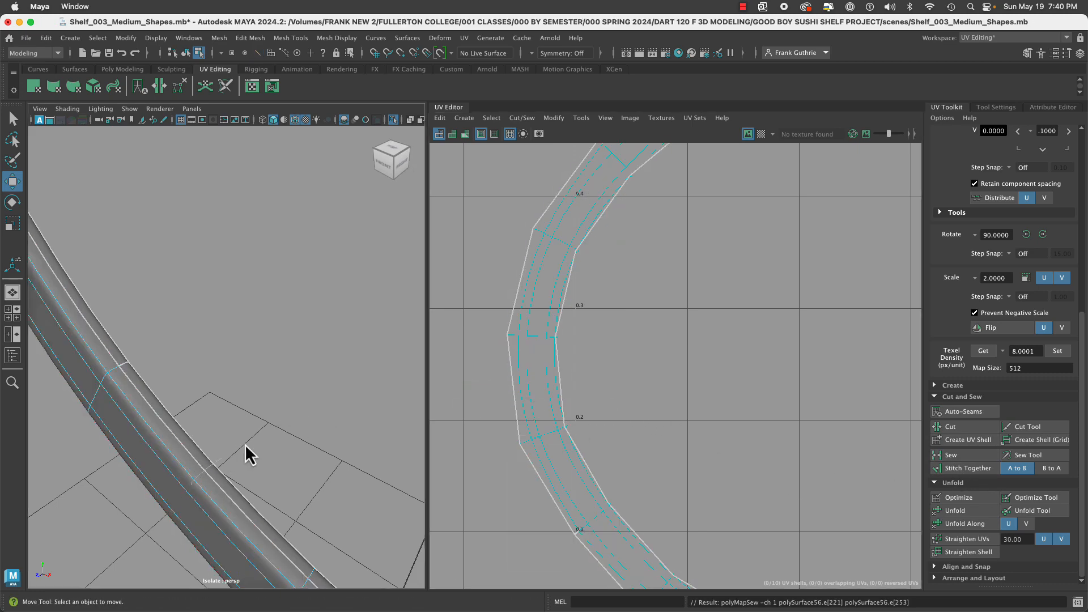
pyautogui.press('1')
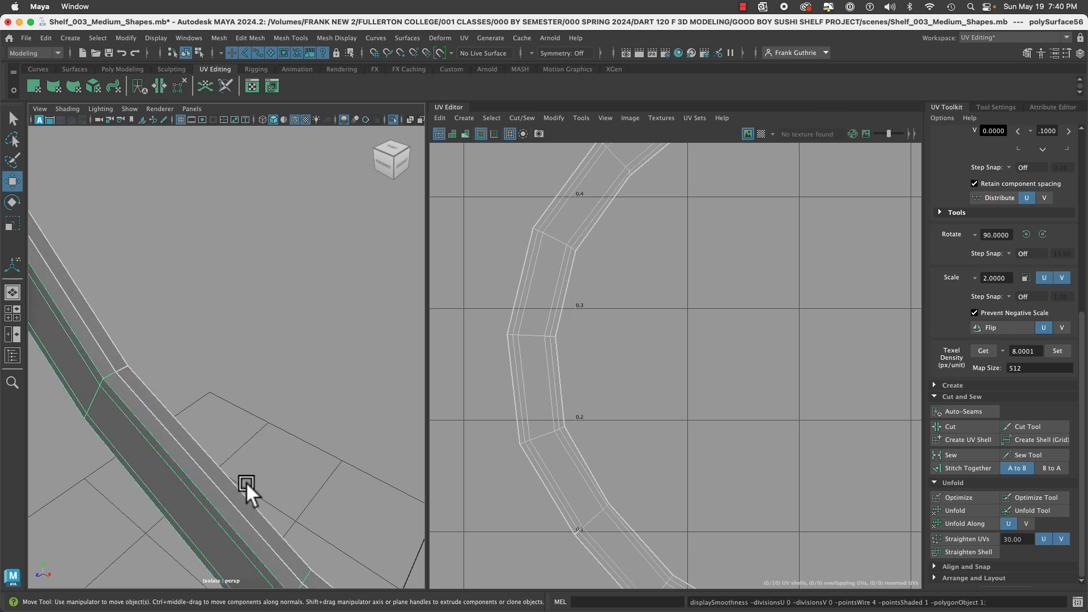
# Select the short split cross edge at another joint of the ring's rim and sew its UVs.
pyautogui.moveTo(537, 388); pyautogui.dragTo(497, 376, button='right')
pyautogui.click(255, 403)
pyautogui.keyDown('alt'); pyautogui.moveTo(254, 402); pyautogui.dragTo(234, 330); pyautogui.keyUp('alt')
pyautogui.keyDown('alt'); pyautogui.moveTo(234, 330); pyautogui.dragTo(170, 364, button='middle'); pyautogui.keyUp('alt')
pyautogui.keyDown('alt'); pyautogui.moveTo(243, 305); pyautogui.dragTo(260, 344, button='middle'); pyautogui.keyUp('alt')
pyautogui.moveTo(151, 355); pyautogui.dragTo(154, 245, button='right')
pyautogui.click(149, 355)
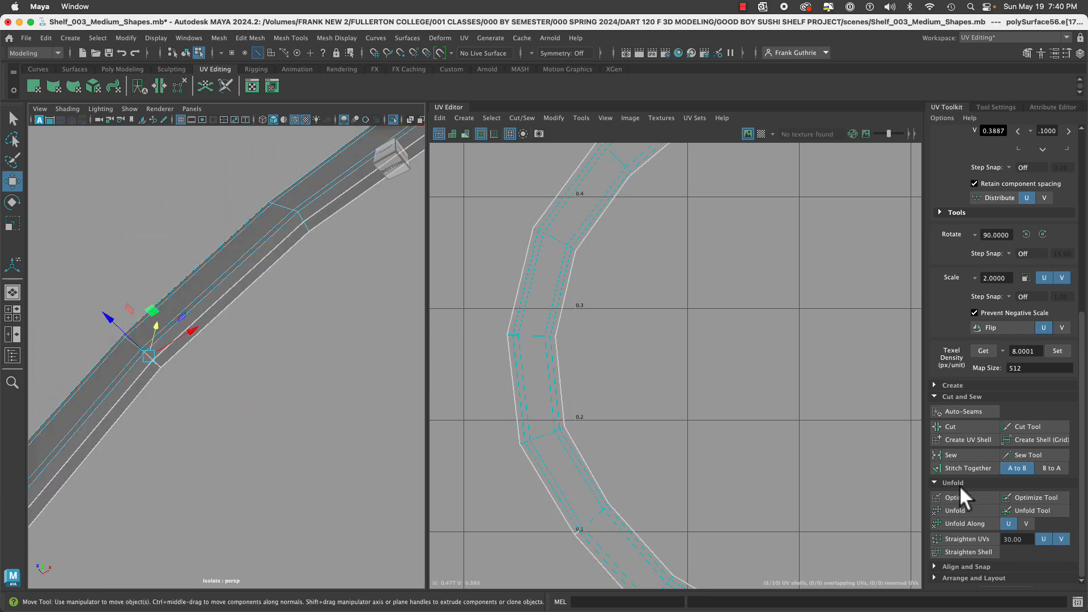
pyautogui.click(972, 454)
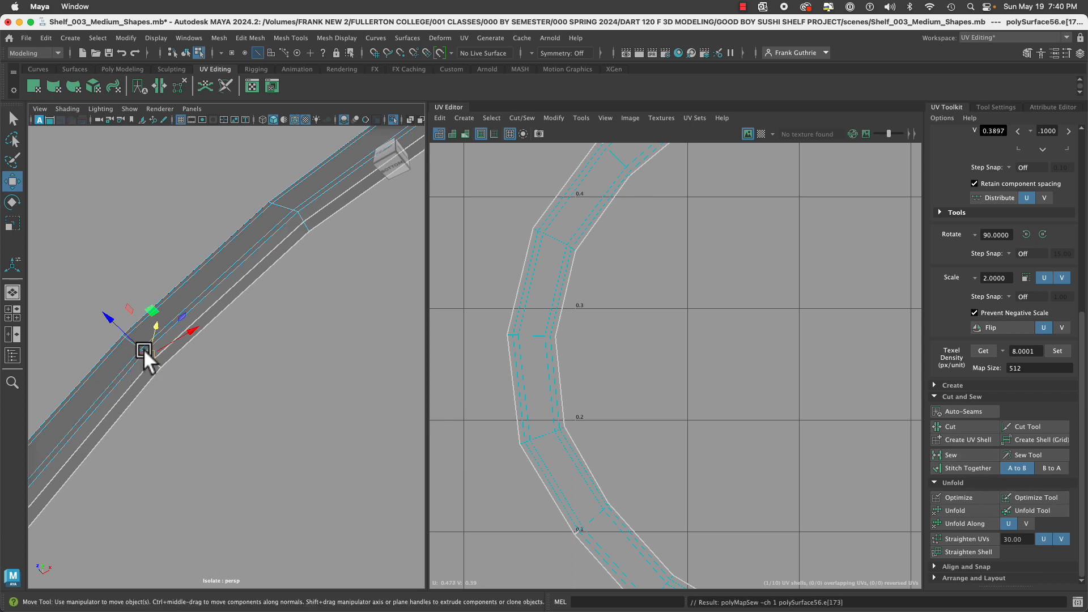
# Switch to the Select tool and sew the neighbouring short cross edge at the same joint by repeating the last command.
pyautogui.press('q')
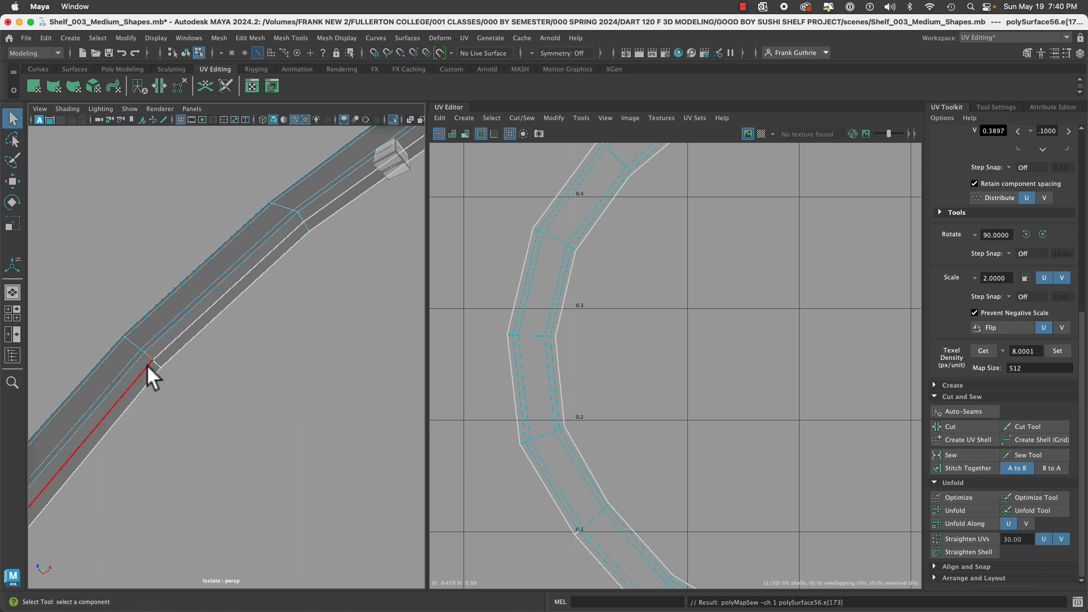
pyautogui.click(154, 363)
pyautogui.press('g')
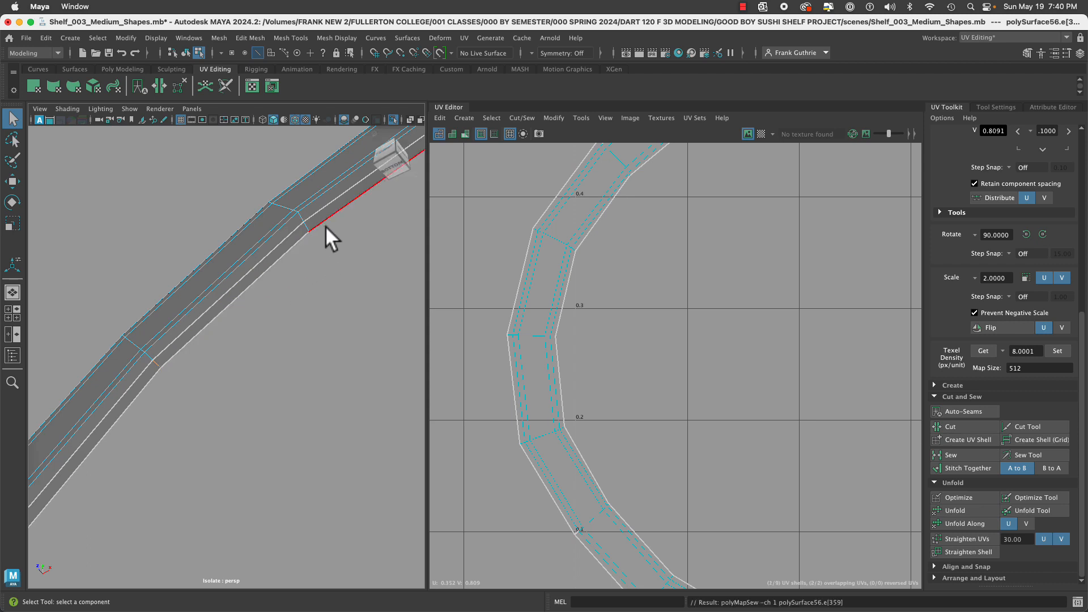
# Save the scene, and sew the UVs of the short split cross edge at another joint of the ring's rim.
pyautogui.keyDown('alt'); pyautogui.moveTo(363, 294); pyautogui.dragTo(239, 198); pyautogui.keyUp('alt')
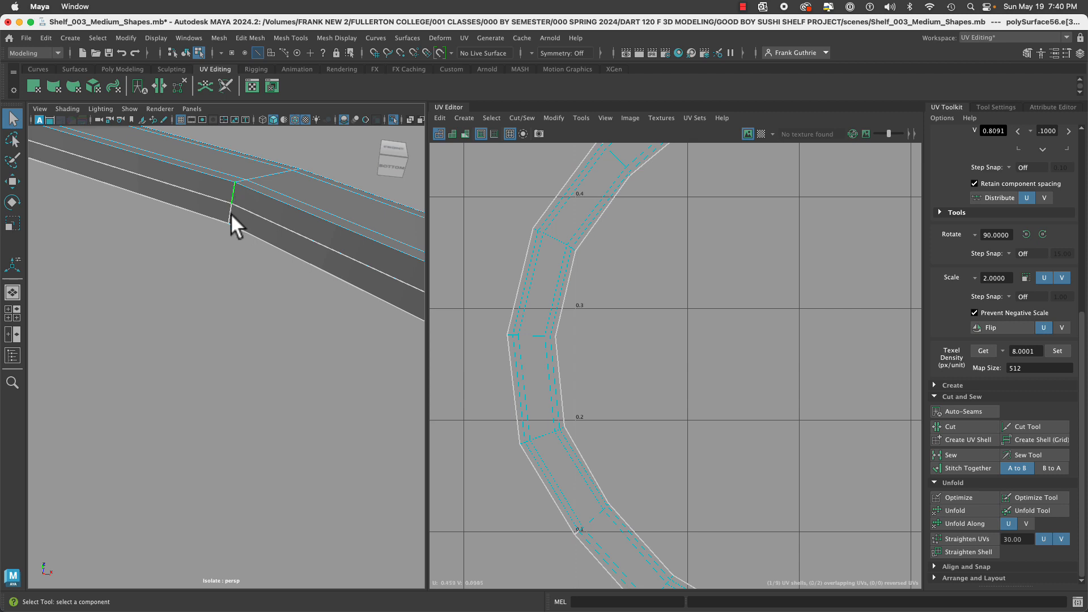
pyautogui.click(219, 263)
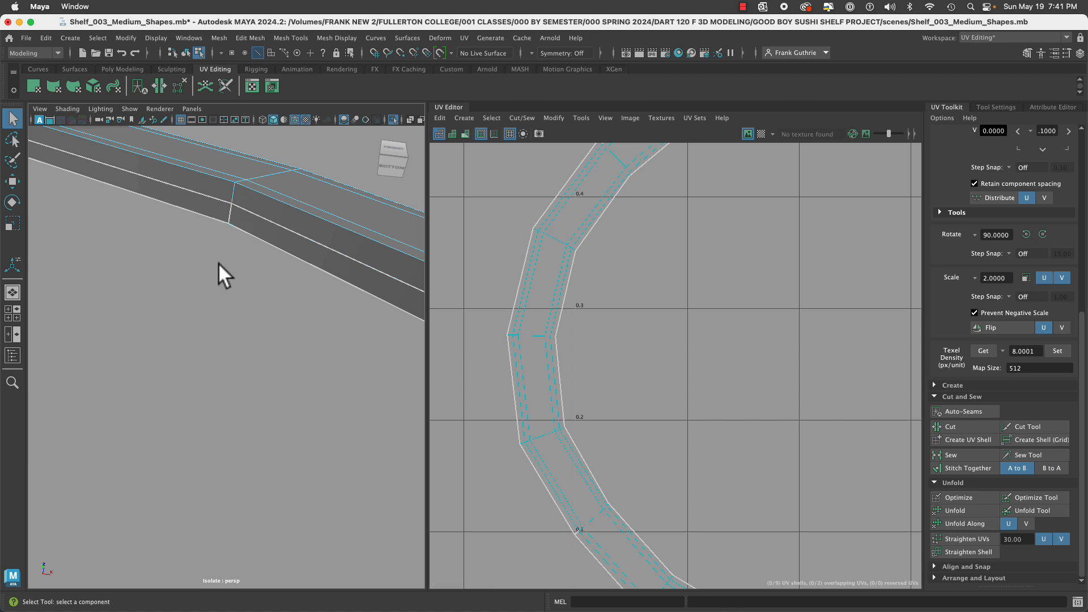
pyautogui.press('super+s')
pyautogui.click(229, 214)
pyautogui.hotkey('shift', 's')
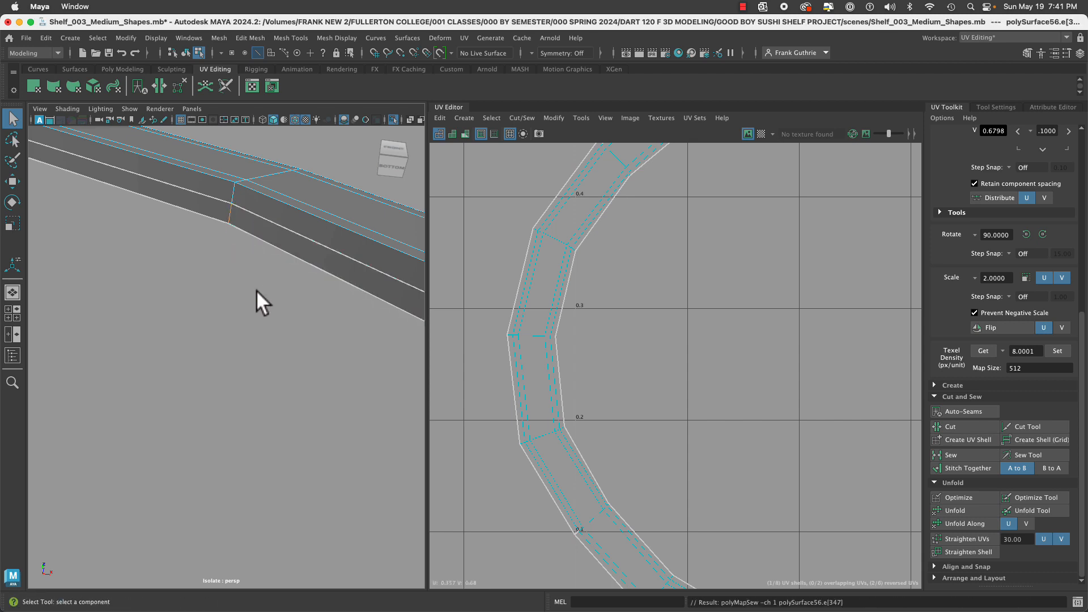
# Select the short split cross edges at two further joints around the ring's rim and sew the UVs of each.
pyautogui.keyDown('alt'); pyautogui.moveTo(362, 333); pyautogui.dragTo(224, 316, button='right'); pyautogui.keyUp('alt')
pyautogui.keyDown('alt'); pyautogui.moveTo(299, 373); pyautogui.dragTo(392, 394); pyautogui.keyUp('alt')
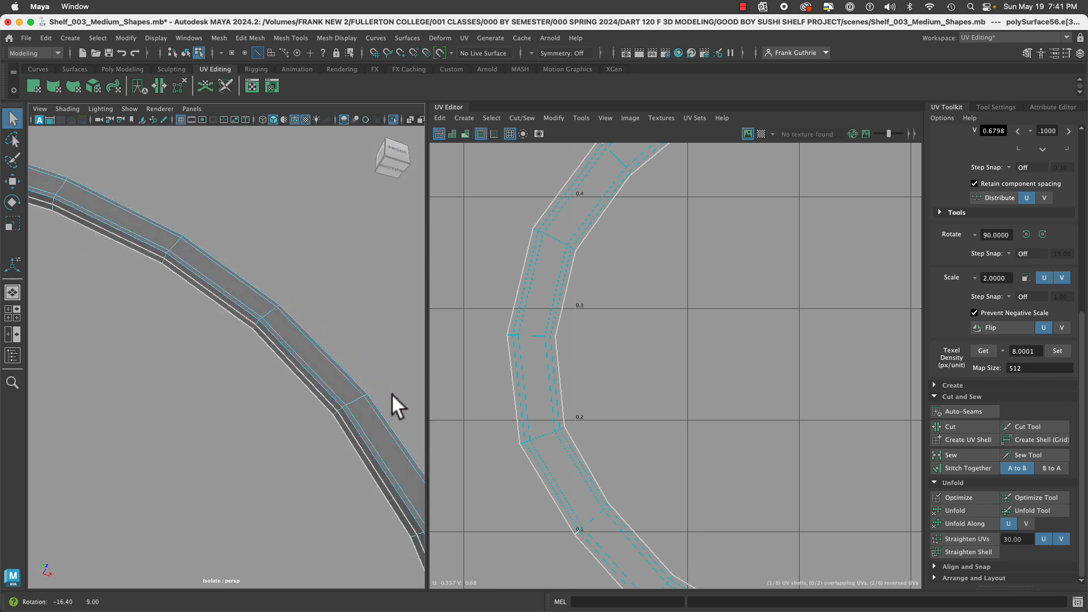
pyautogui.keyDown('alt'); pyautogui.moveTo(393, 394); pyautogui.dragTo(343, 154, button='middle'); pyautogui.keyUp('alt')
pyautogui.keyDown('alt'); pyautogui.moveTo(375, 365); pyautogui.dragTo(381, 409); pyautogui.keyUp('alt')
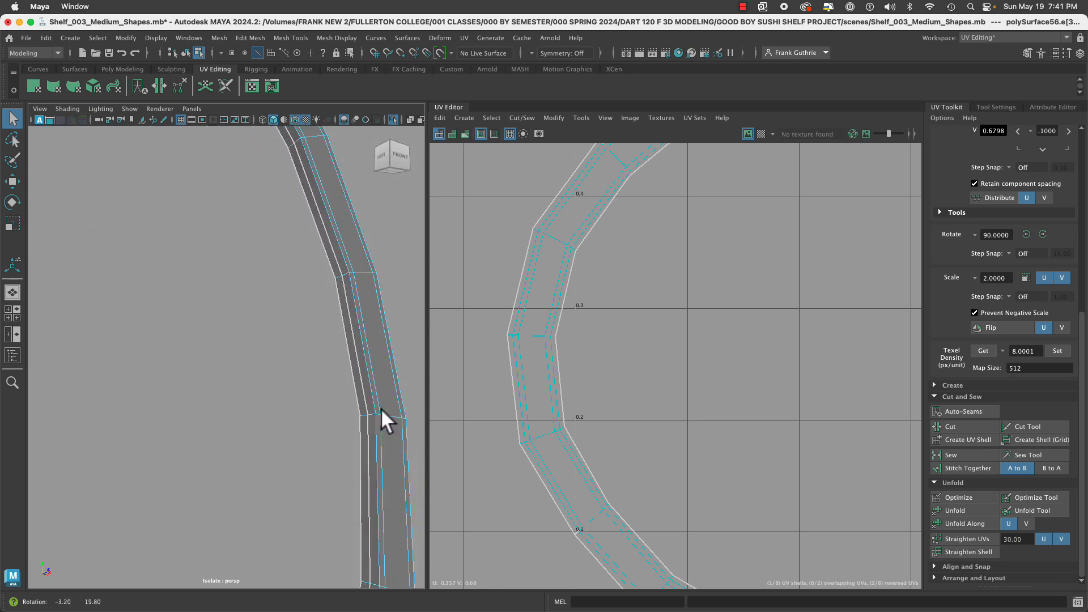
pyautogui.keyDown('alt'); pyautogui.moveTo(381, 408); pyautogui.dragTo(409, 256, button='middle'); pyautogui.keyUp('alt')
pyautogui.keyDown('alt'); pyautogui.moveTo(409, 257); pyautogui.dragTo(375, 319); pyautogui.keyUp('alt')
pyautogui.keyDown('alt'); pyautogui.moveTo(375, 319); pyautogui.dragTo(338, 324, button='middle'); pyautogui.keyUp('alt')
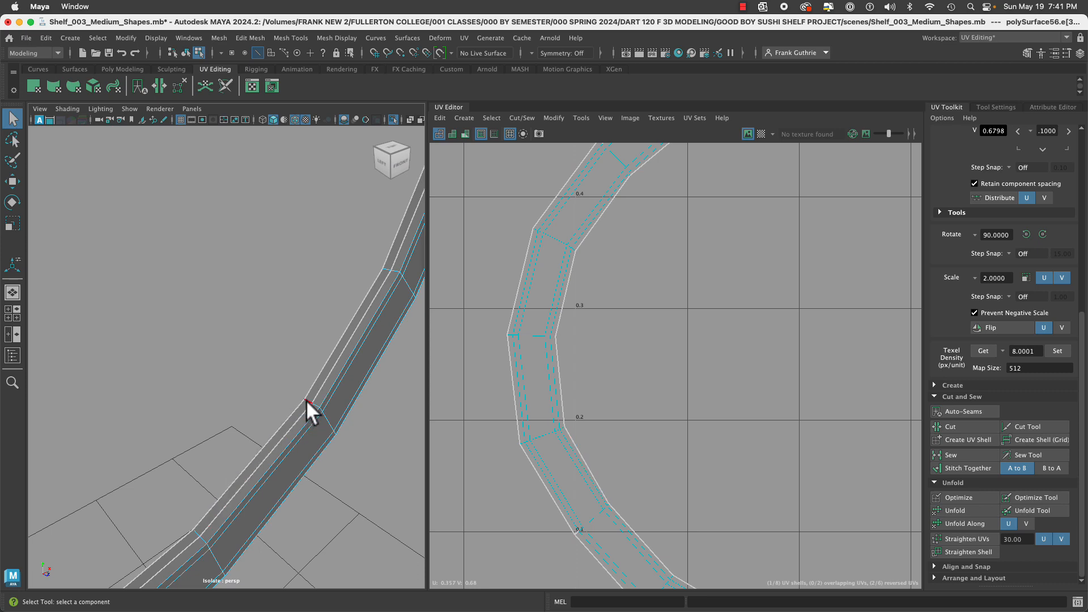
pyautogui.click(306, 400)
pyautogui.keyDown('alt'); pyautogui.moveTo(300, 414); pyautogui.dragTo(261, 444); pyautogui.keyUp('alt')
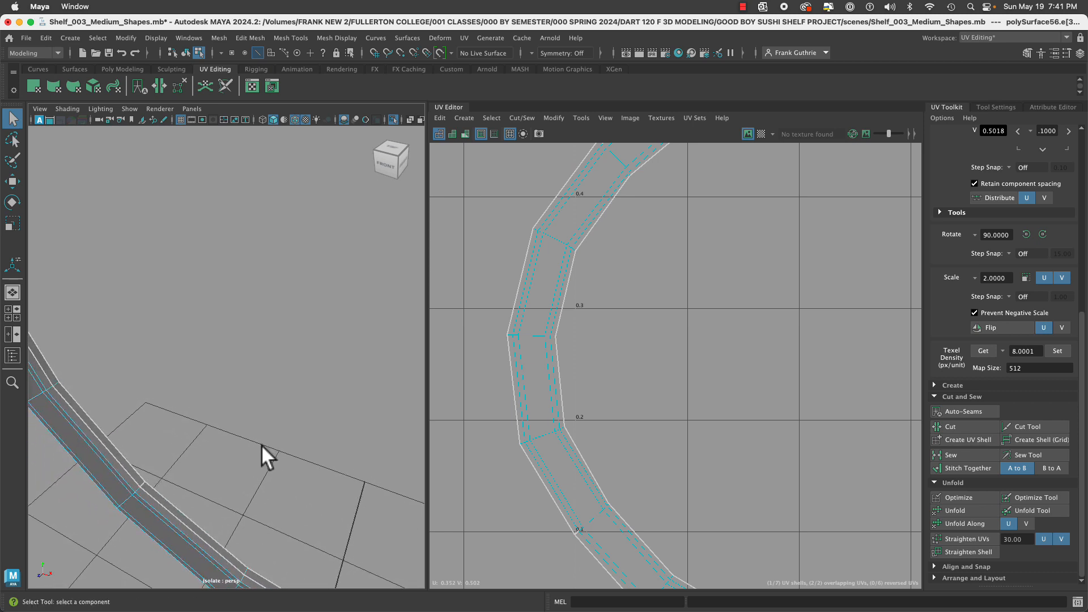
pyautogui.click(143, 481)
pyautogui.press('g')
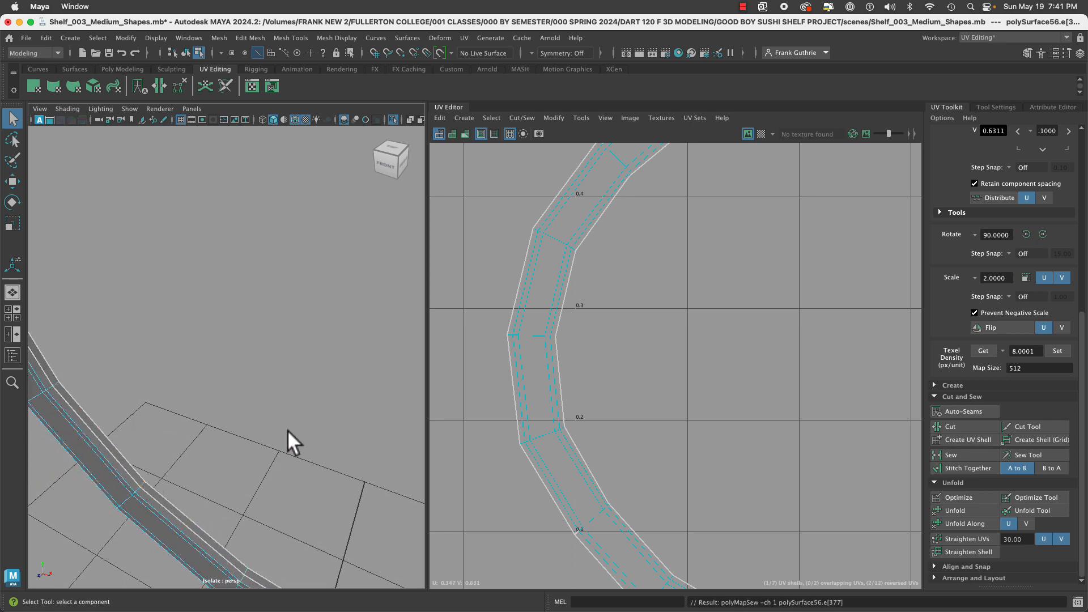
# On the ring's opposite side, sew both short cross edges at a joint where the rim strips are split.
pyautogui.keyDown('alt'); pyautogui.moveTo(287, 430); pyautogui.dragTo(51, 379); pyautogui.keyUp('alt')
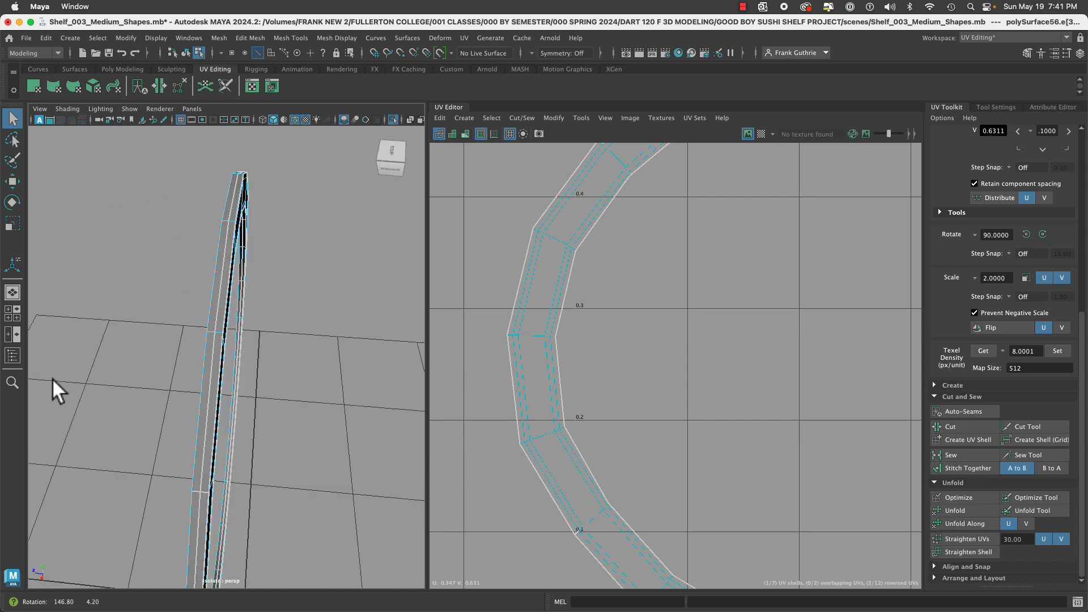
pyautogui.keyDown('alt'); pyautogui.moveTo(298, 429); pyautogui.dragTo(252, 335, button='middle'); pyautogui.keyUp('alt')
pyautogui.keyDown('alt'); pyautogui.moveTo(252, 335); pyautogui.dragTo(291, 351, button='right'); pyautogui.keyUp('alt')
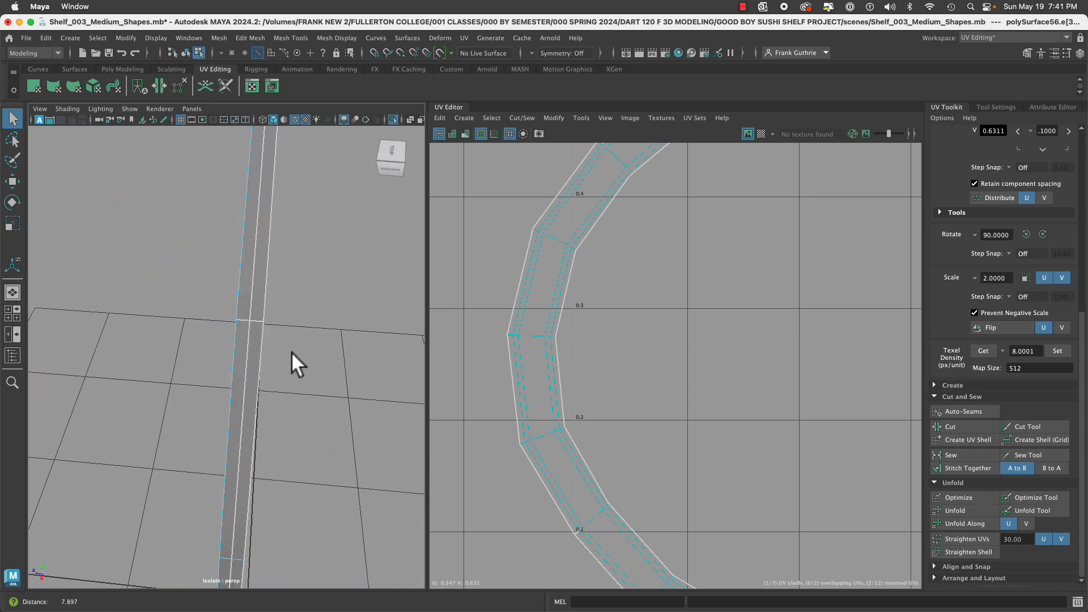
pyautogui.click(259, 321)
pyautogui.press('g')
pyautogui.click(244, 320)
pyautogui.press('g')
# Find the next split joint along the ring's underside and sew its two short cross edges.
pyautogui.keyDown('alt'); pyautogui.moveTo(339, 455); pyautogui.dragTo(345, 396); pyautogui.keyUp('alt')
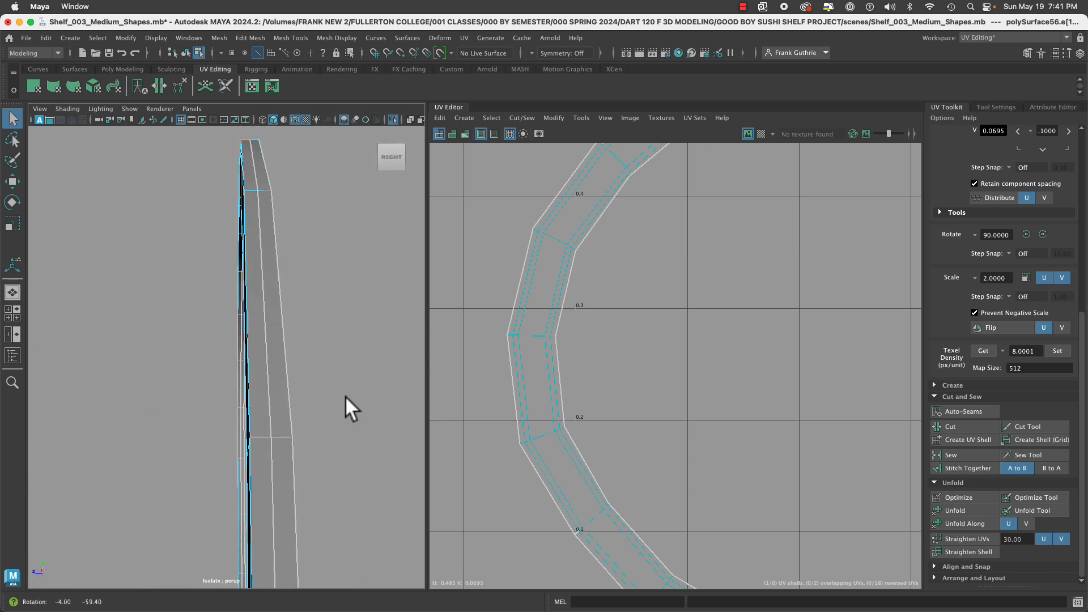
pyautogui.keyDown('alt'); pyautogui.moveTo(345, 396); pyautogui.dragTo(259, 405, button='right'); pyautogui.keyUp('alt')
pyautogui.keyDown('alt'); pyautogui.moveTo(302, 447); pyautogui.dragTo(302, 357); pyautogui.keyUp('alt')
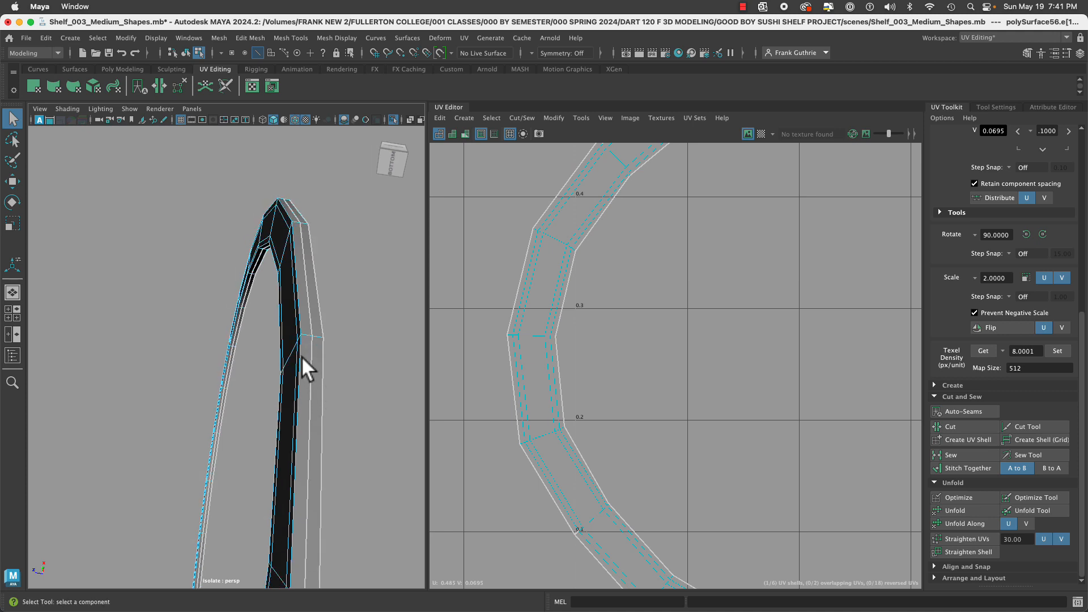
pyautogui.moveTo(352, 467)
pyautogui.keyDown('alt'); pyautogui.mouseDown()
pyautogui.moveTo(327, 473)
pyautogui.moveTo(336, 467)
pyautogui.mouseUp(); pyautogui.keyUp('alt')
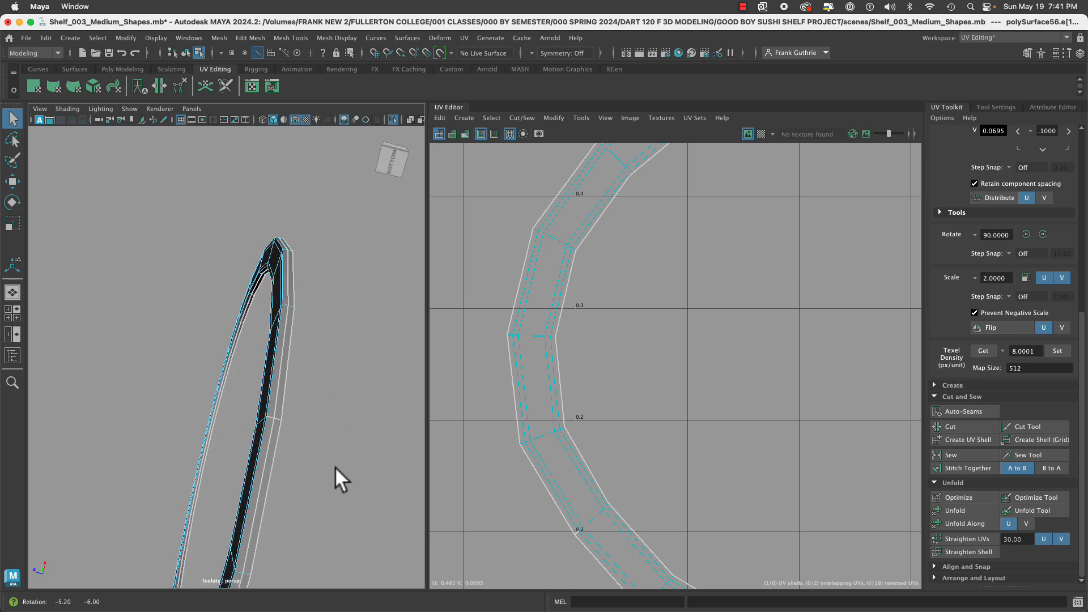
pyautogui.keyDown('alt'); pyautogui.moveTo(335, 467); pyautogui.dragTo(306, 455, button='right'); pyautogui.keyUp('alt')
pyautogui.click(302, 456)
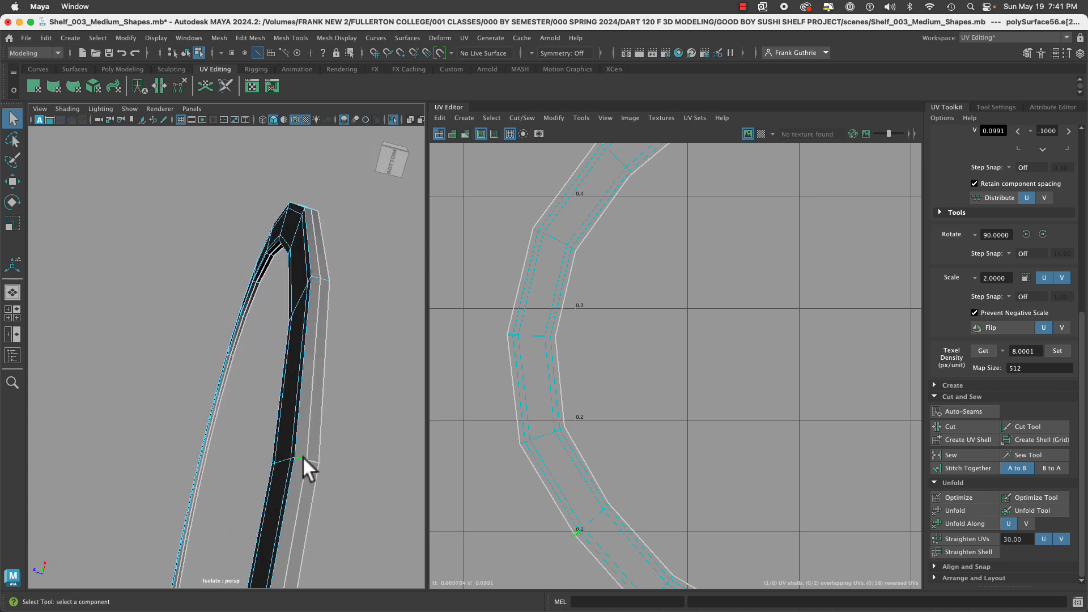
pyautogui.press('g')
pyautogui.click(311, 460)
pyautogui.press('g')
# Locate another split joint on the outer rim near the ring's bottom and sew its two adjoining cross edges.
pyautogui.keyDown('alt'); pyautogui.moveTo(353, 476); pyautogui.dragTo(275, 458); pyautogui.keyUp('alt')
pyautogui.keyDown('alt'); pyautogui.moveTo(276, 458); pyautogui.dragTo(299, 415, button='middle'); pyautogui.keyUp('alt')
pyautogui.keyDown('alt'); pyautogui.moveTo(298, 415); pyautogui.dragTo(195, 462); pyautogui.keyUp('alt')
pyautogui.keyDown('alt'); pyautogui.moveTo(194, 461); pyautogui.dragTo(205, 485, button='right'); pyautogui.keyUp('alt')
pyautogui.click(204, 494)
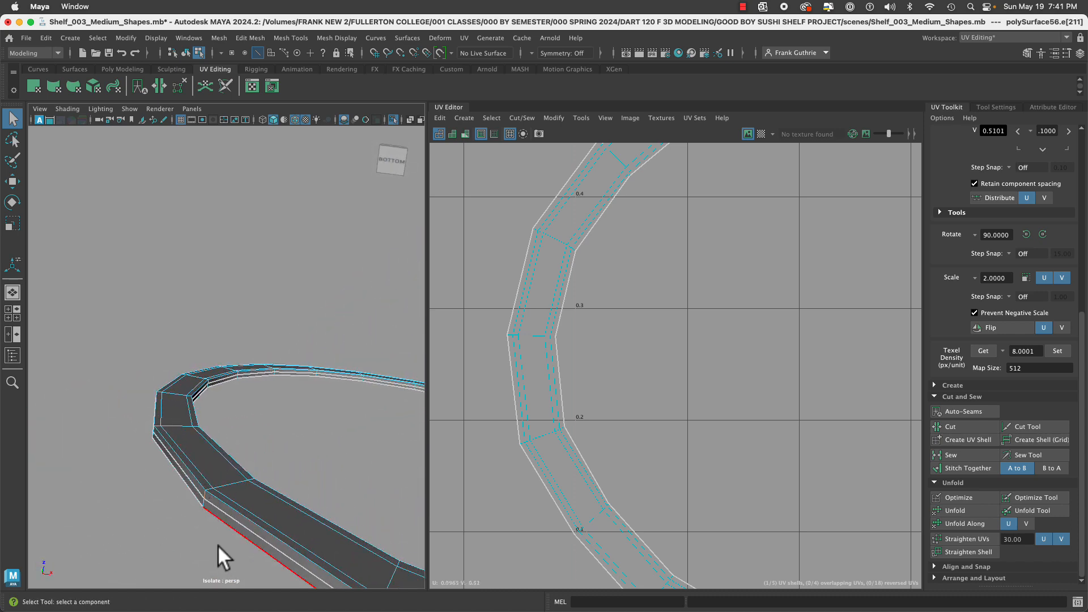
pyautogui.keyDown('alt'); pyautogui.moveTo(303, 572); pyautogui.dragTo(286, 531, button='middle'); pyautogui.keyUp('alt')
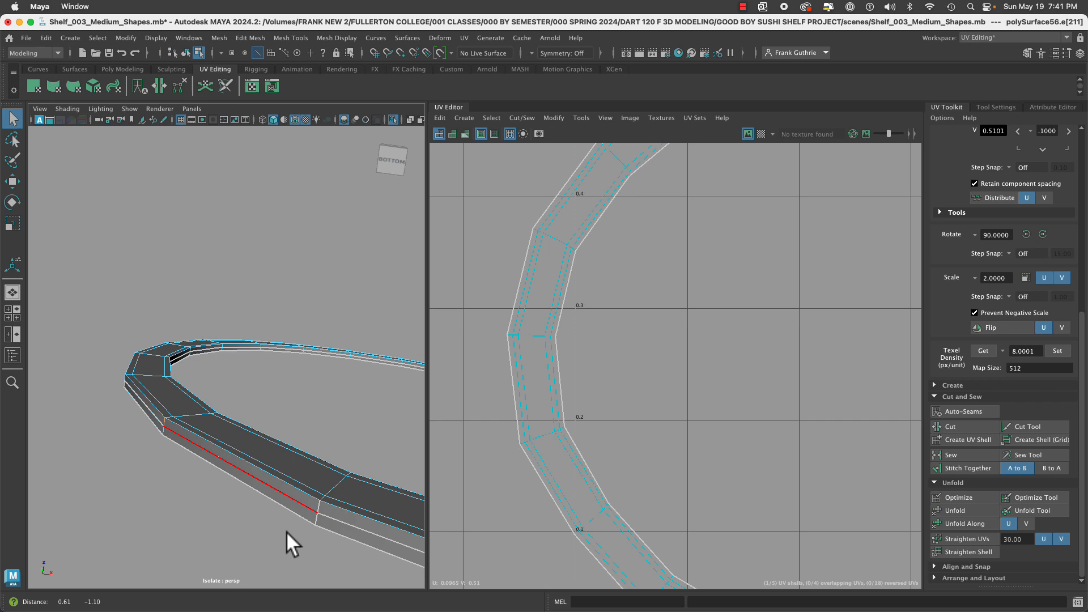
pyautogui.click(317, 519)
pyautogui.click(315, 522)
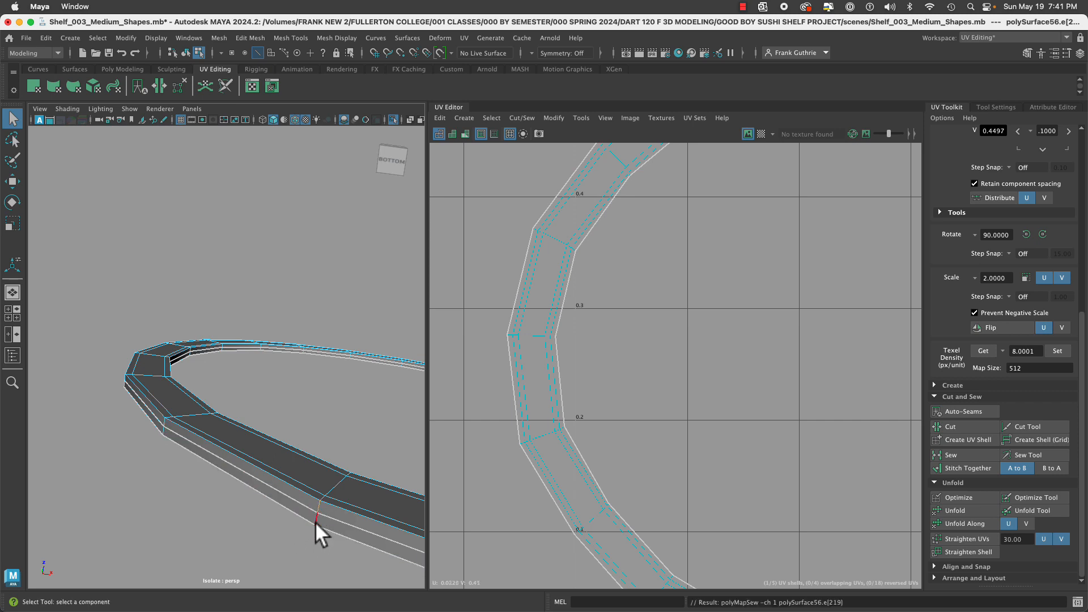
# Sew the remaining two short cross edges at the split joint on the ring's steep side.
pyautogui.keyDown('alt'); pyautogui.moveTo(263, 498); pyautogui.dragTo(209, 518); pyautogui.keyUp('alt')
pyautogui.keyDown('alt'); pyautogui.moveTo(219, 375); pyautogui.dragTo(232, 340); pyautogui.keyUp('alt')
pyautogui.keyDown('alt'); pyautogui.moveTo(279, 266); pyautogui.dragTo(277, 344, button='middle'); pyautogui.keyUp('alt')
pyautogui.keyDown('alt'); pyautogui.moveTo(179, 355); pyautogui.dragTo(298, 360, button='right'); pyautogui.keyUp('alt')
pyautogui.click(286, 363)
pyautogui.press('g')
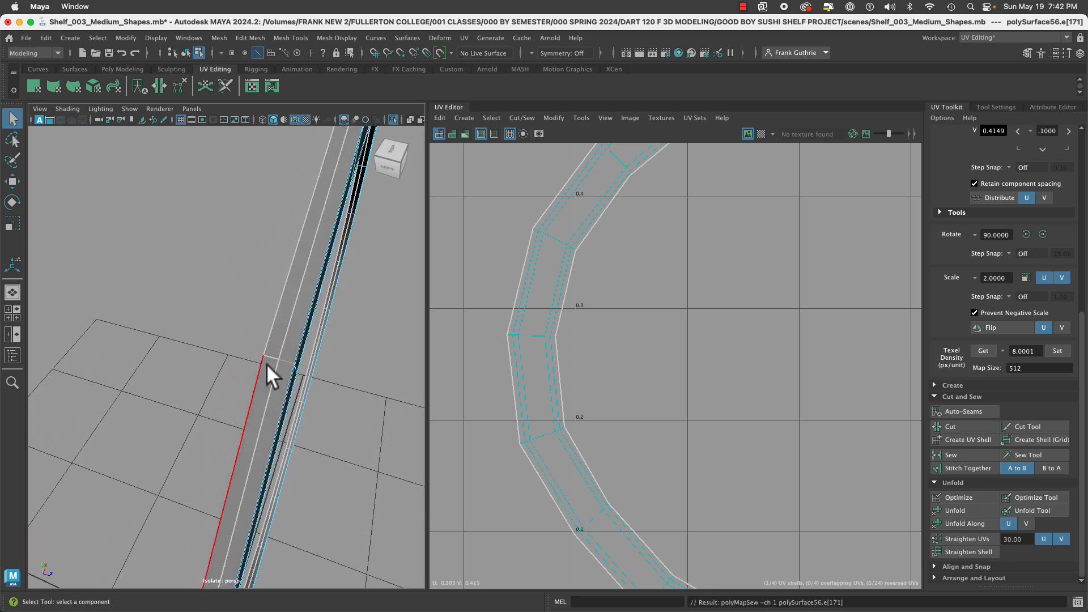
pyautogui.click(268, 359)
pyautogui.press('g')
# Select the ring-shaped UV shell near the UV origin as a whole shell and unfold it.
pyautogui.keyDown('alt'); pyautogui.moveTo(355, 380); pyautogui.dragTo(268, 377, button='right'); pyautogui.keyUp('alt')
pyautogui.keyDown('alt'); pyautogui.moveTo(307, 365); pyautogui.dragTo(346, 328); pyautogui.keyUp('alt')
pyautogui.keyDown('alt'); pyautogui.moveTo(712, 357); pyautogui.dragTo(510, 347, button='right'); pyautogui.keyUp('alt')
pyautogui.keyDown('alt'); pyautogui.moveTo(771, 384); pyautogui.dragTo(598, 380, button='middle'); pyautogui.keyUp('alt')
pyautogui.moveTo(625, 187); pyautogui.dragTo(552, 172, button='right')
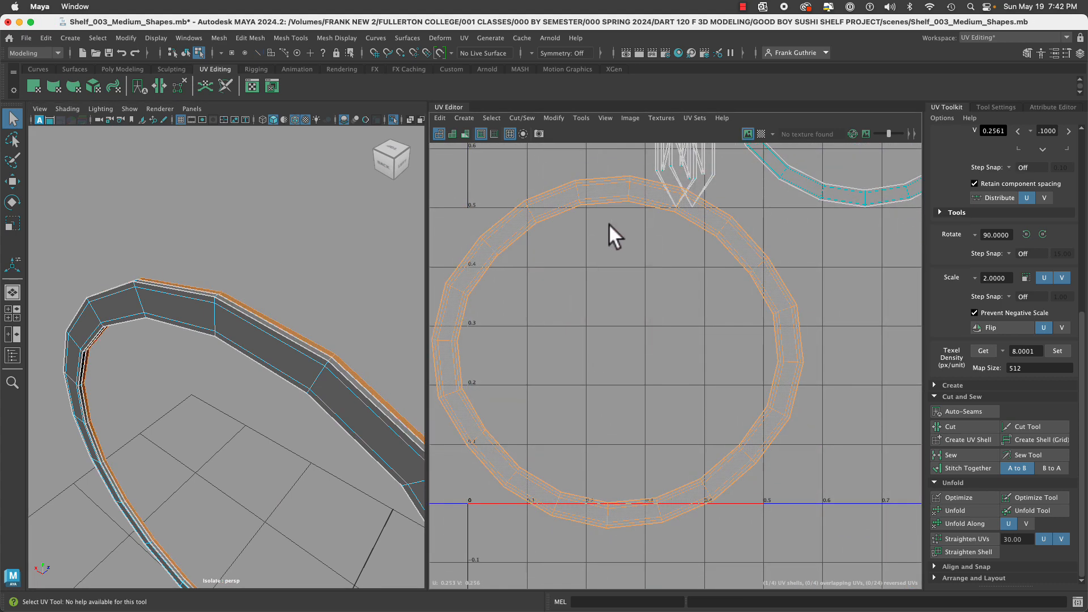
pyautogui.click(965, 512)
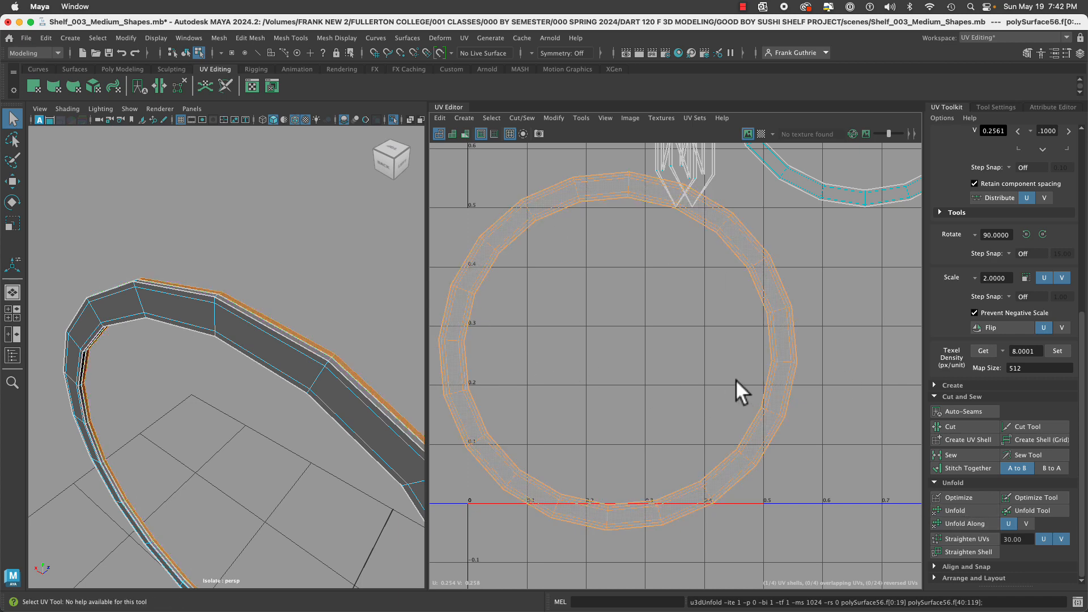
# Stitch the loose strip shells to the second ring shell along its inner and outer border edge loops.
pyautogui.keyDown('alt'); pyautogui.moveTo(735, 379); pyautogui.dragTo(584, 487, button='middle'); pyautogui.keyUp('alt')
pyautogui.click(650, 362)
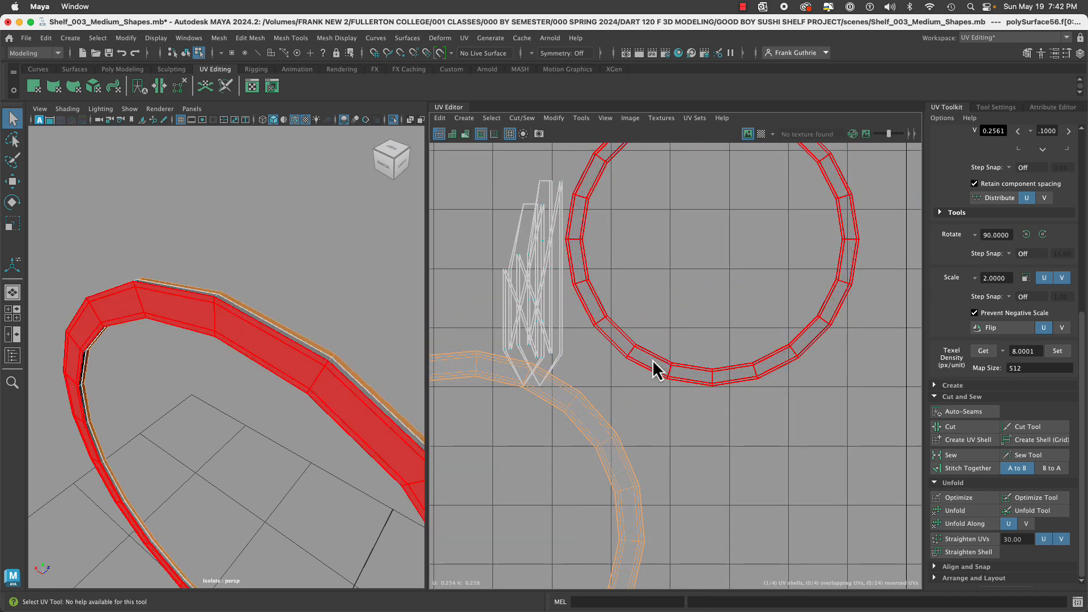
pyautogui.moveTo(650, 363); pyautogui.dragTo(655, 336, button='right')
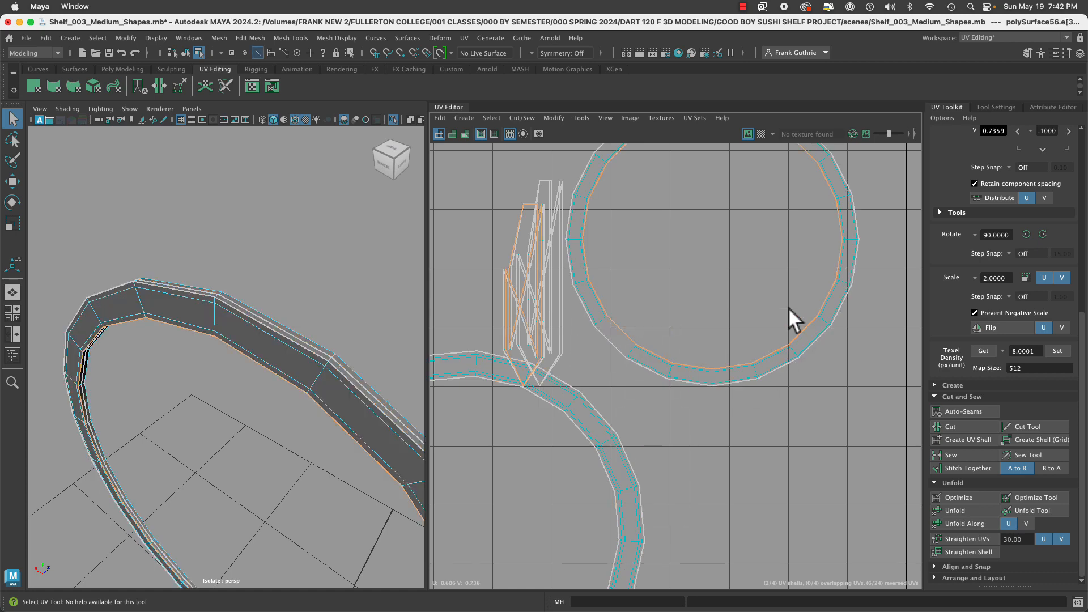
pyautogui.click(982, 471)
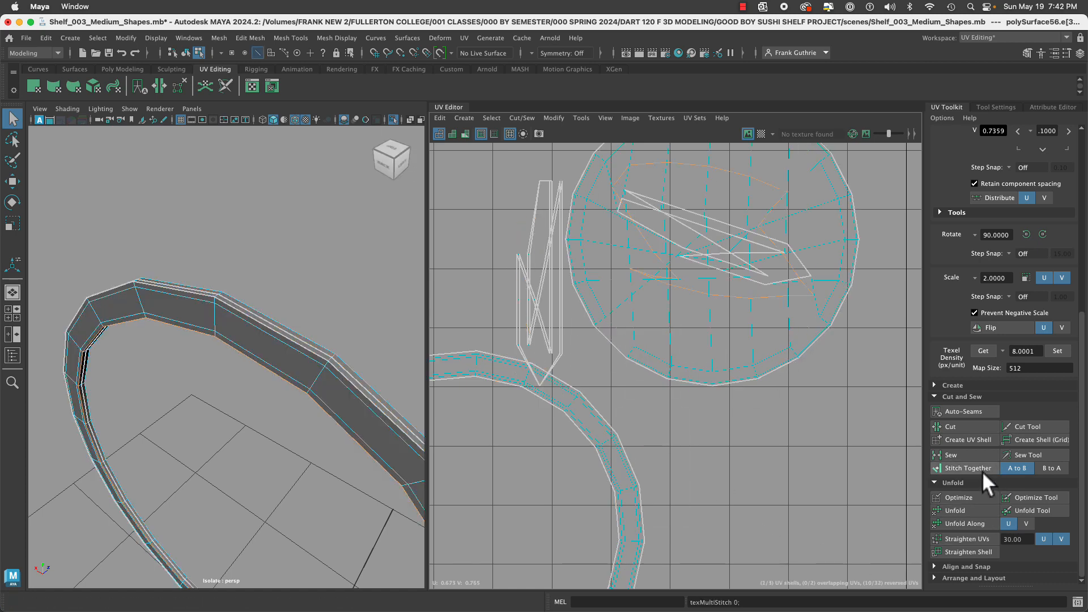
pyautogui.click(785, 366)
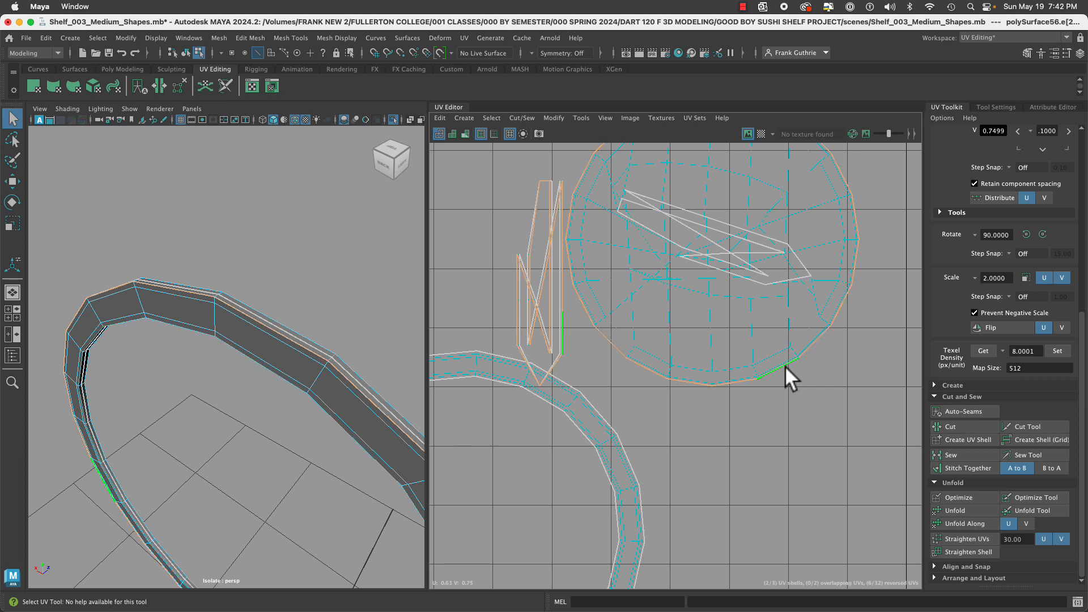
pyautogui.click(962, 470)
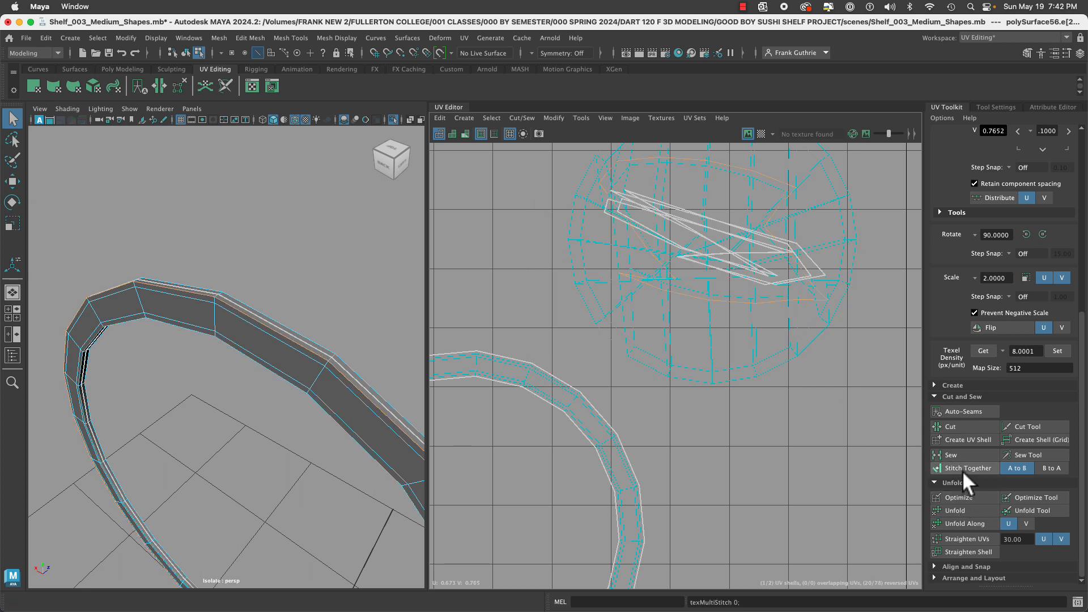
# Select the stitched second ring shell, unfold it, and clear the selection.
pyautogui.moveTo(722, 212); pyautogui.dragTo(679, 198, button='right')
pyautogui.click(713, 250)
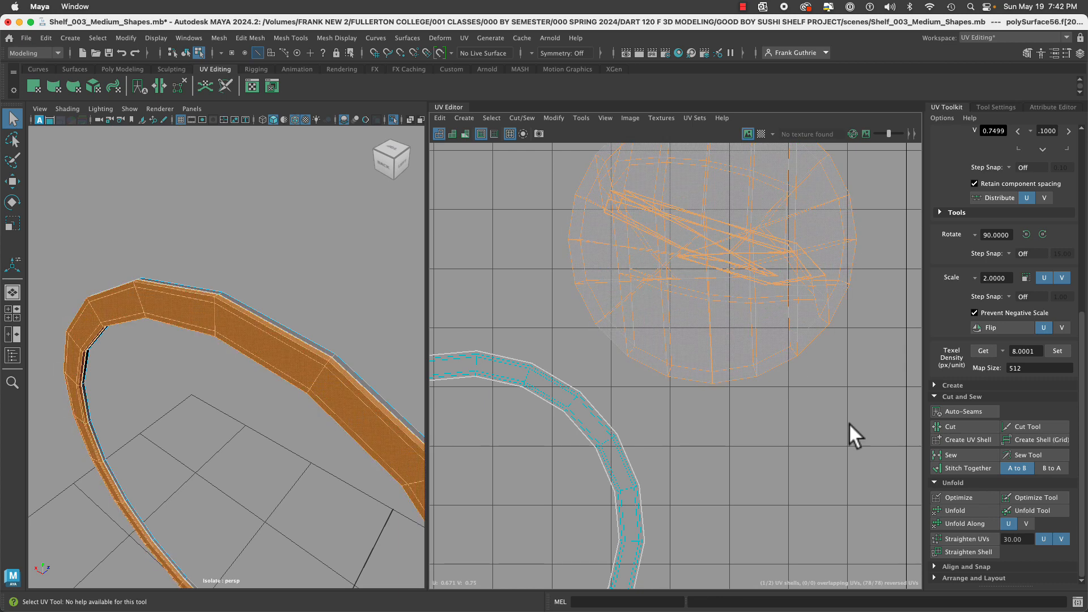
pyautogui.click(955, 510)
pyautogui.click(886, 485)
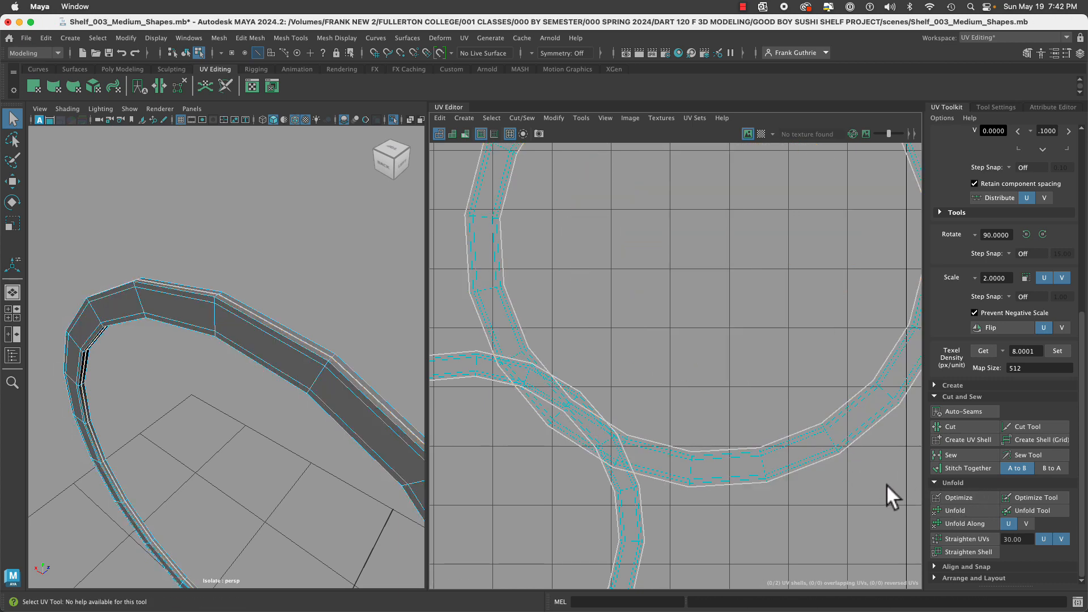
# Select both ring-shaped UV shells and set their texel density to 8.0001 px/unit at map size 512.
pyautogui.keyDown('alt'); pyautogui.moveTo(887, 483); pyautogui.dragTo(511, 412, button='right'); pyautogui.keyUp('alt')
pyautogui.keyDown('alt'); pyautogui.moveTo(792, 420); pyautogui.dragTo(578, 335, button='middle'); pyautogui.keyUp('alt')
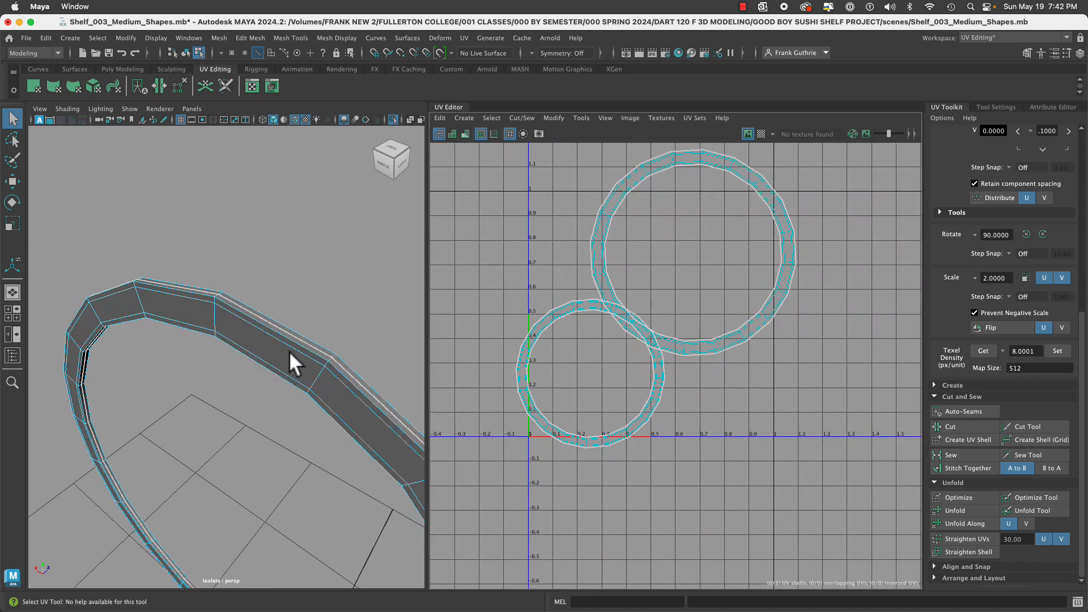
pyautogui.moveTo(644, 288); pyautogui.dragTo(817, 430)
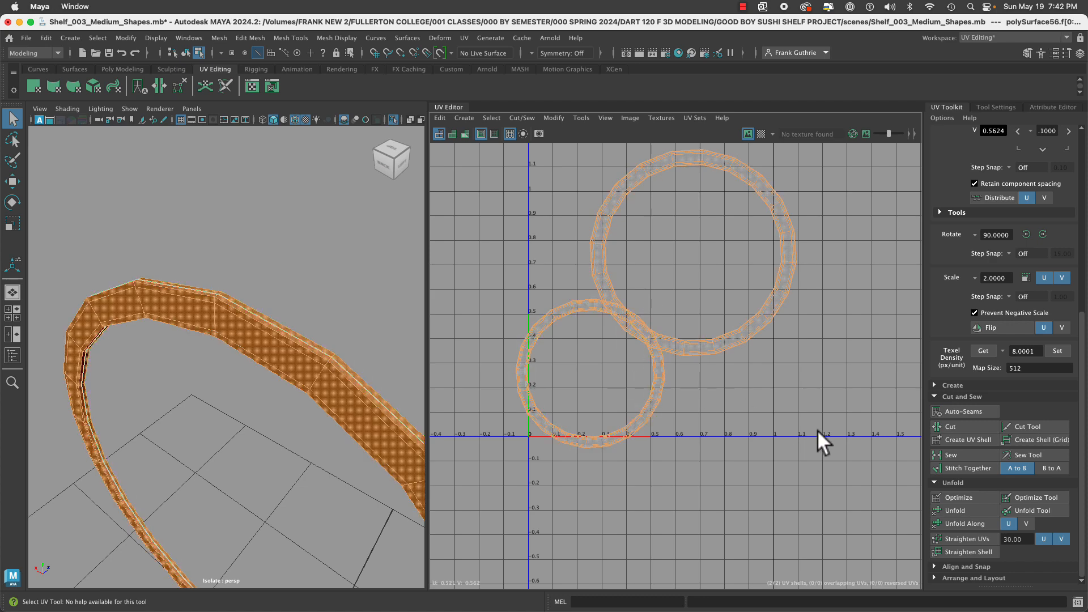
pyautogui.click(1059, 353)
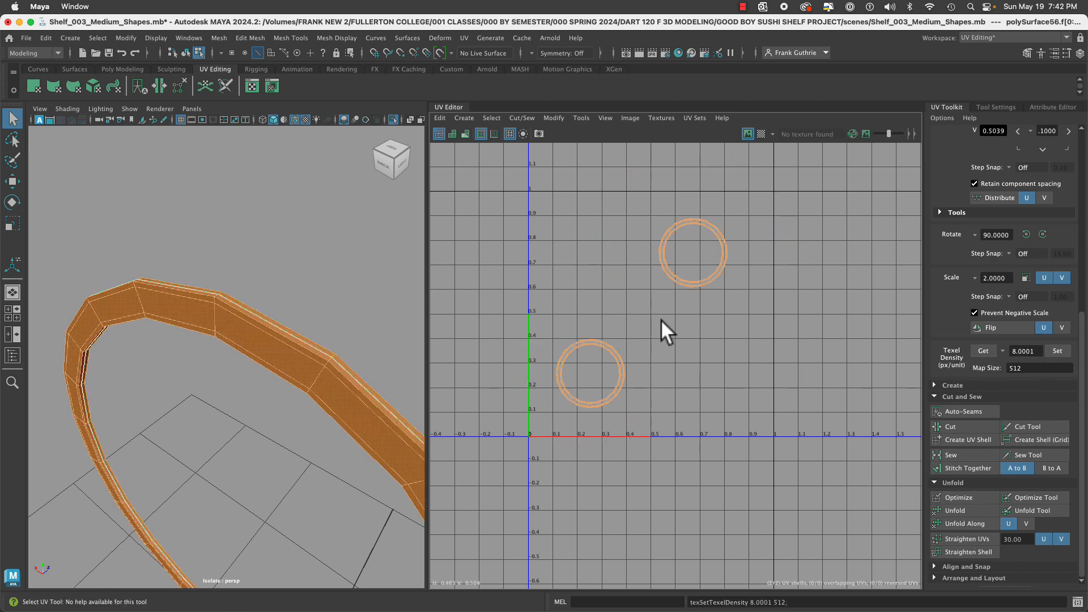
# Return to object selection, turn off the ring's isolation, and frame the fan among the other shelf objects.
pyautogui.moveTo(661, 327); pyautogui.dragTo(657, 300, button='right')
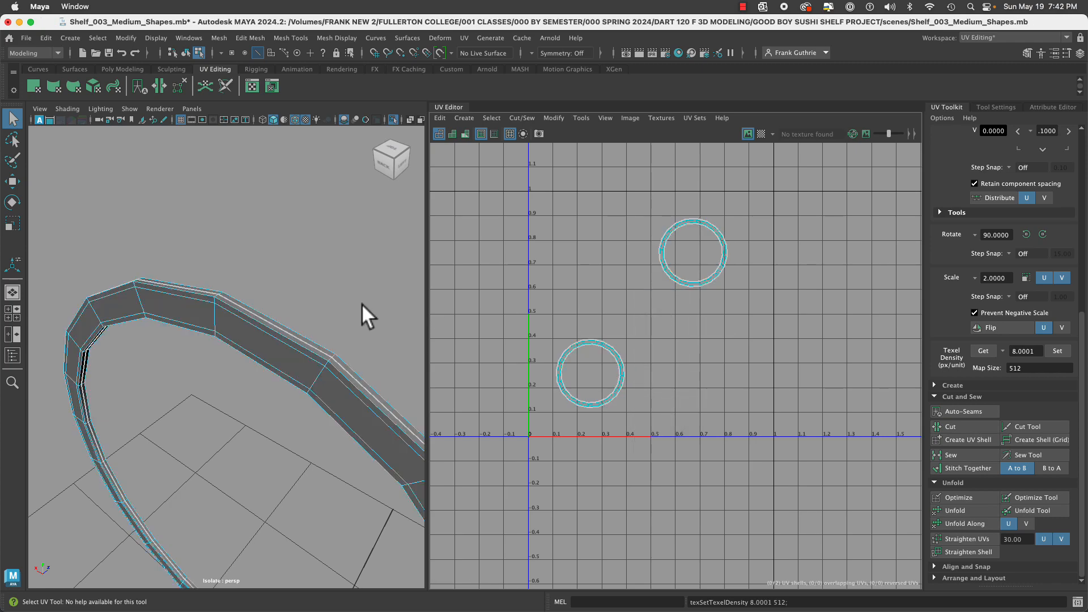
pyautogui.keyDown('alt'); pyautogui.moveTo(361, 304); pyautogui.dragTo(213, 338, button='right'); pyautogui.keyUp('alt')
pyautogui.keyDown('alt'); pyautogui.moveTo(213, 339); pyautogui.dragTo(249, 363); pyautogui.keyUp('alt')
pyautogui.moveTo(250, 362); pyautogui.dragTo(327, 135, button='right')
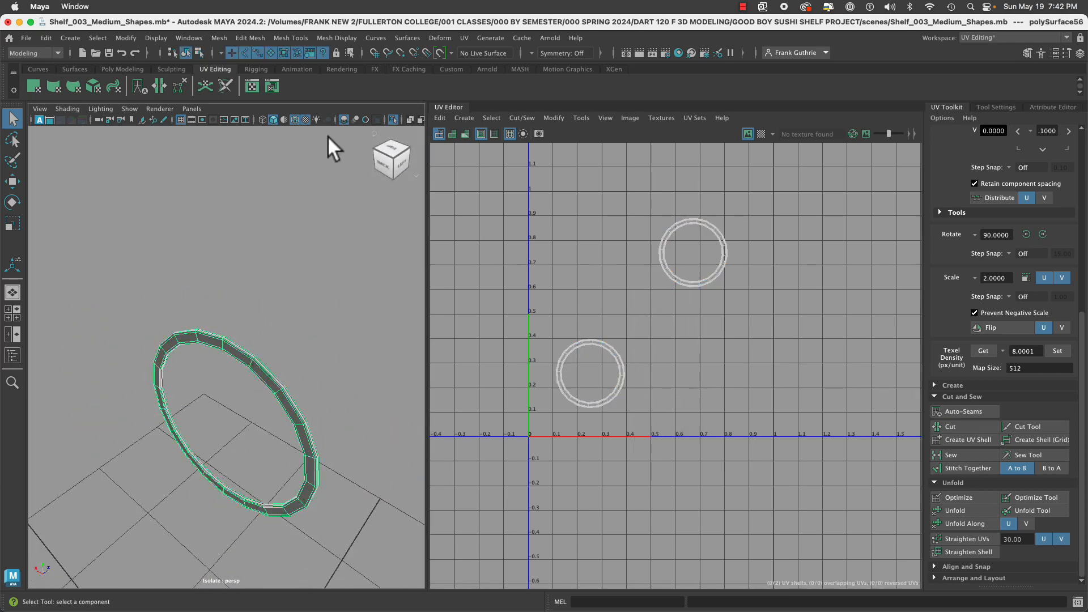
pyautogui.click(390, 118)
pyautogui.keyDown('alt'); pyautogui.moveTo(354, 336); pyautogui.dragTo(149, 314, button='right'); pyautogui.keyUp('alt')
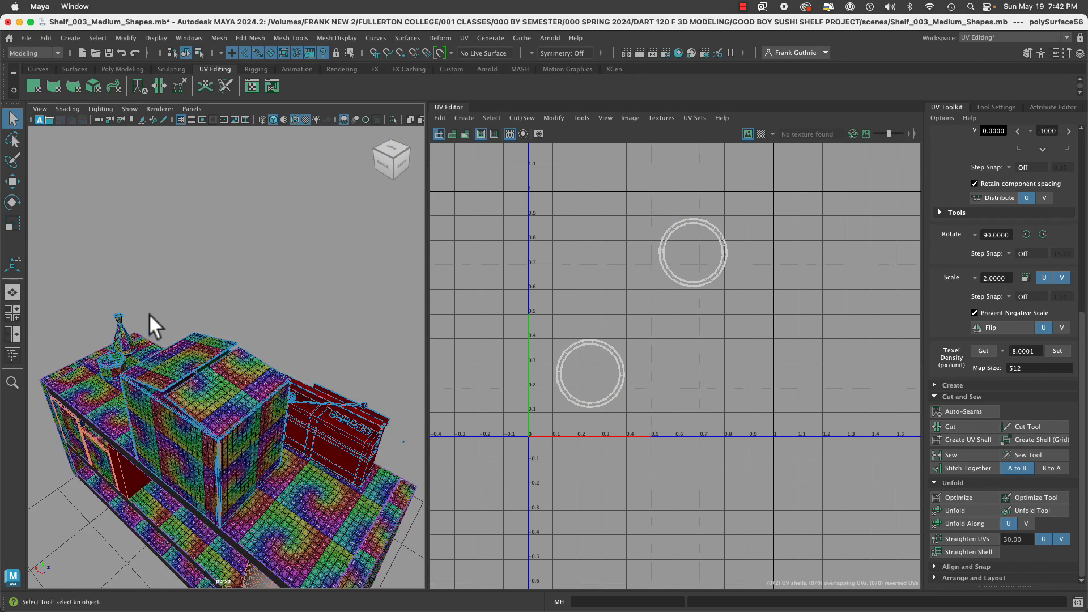
pyautogui.keyDown('alt'); pyautogui.moveTo(149, 314); pyautogui.dragTo(409, 334); pyautogui.keyUp('alt')
pyautogui.keyDown('alt'); pyautogui.moveTo(253, 339); pyautogui.dragTo(397, 344); pyautogui.keyUp('alt')
pyautogui.keyDown('alt'); pyautogui.moveTo(224, 344); pyautogui.dragTo(601, 377, button='right'); pyautogui.keyUp('alt')
# Select the lower ring-shaped UV shell and move it directly above the other ring shell.
pyautogui.moveTo(584, 339); pyautogui.dragTo(533, 322, button='right')
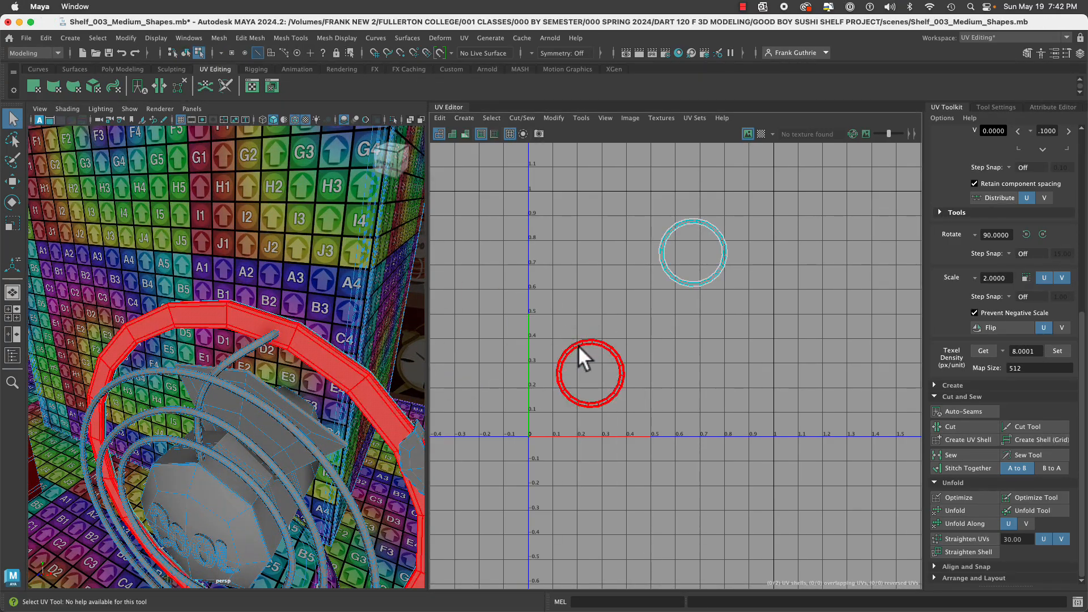
pyautogui.click(577, 344)
pyautogui.press('w')
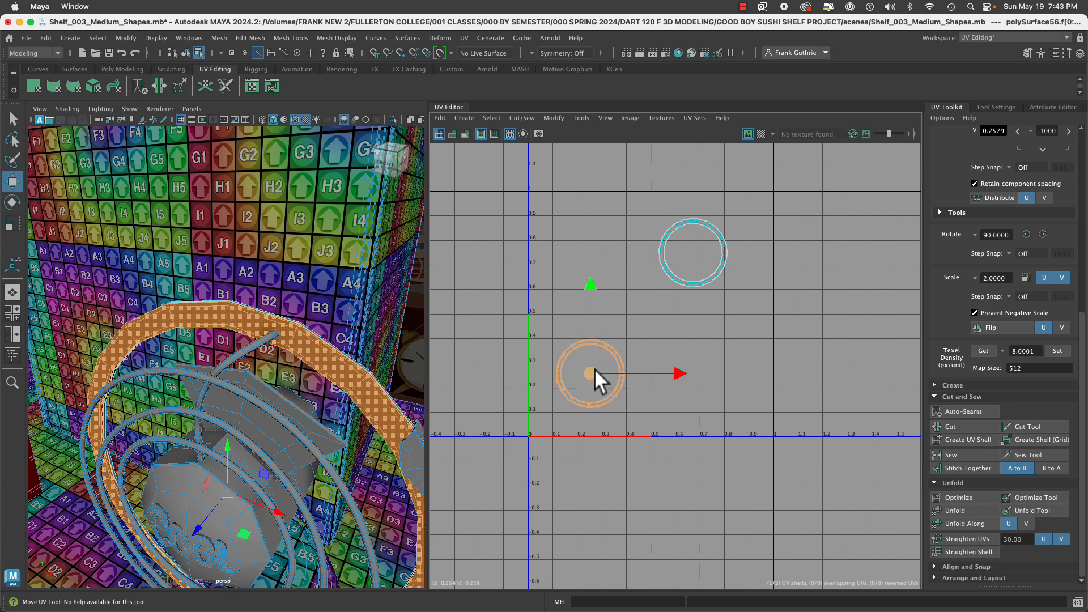
pyautogui.moveTo(593, 372); pyautogui.dragTo(695, 175)
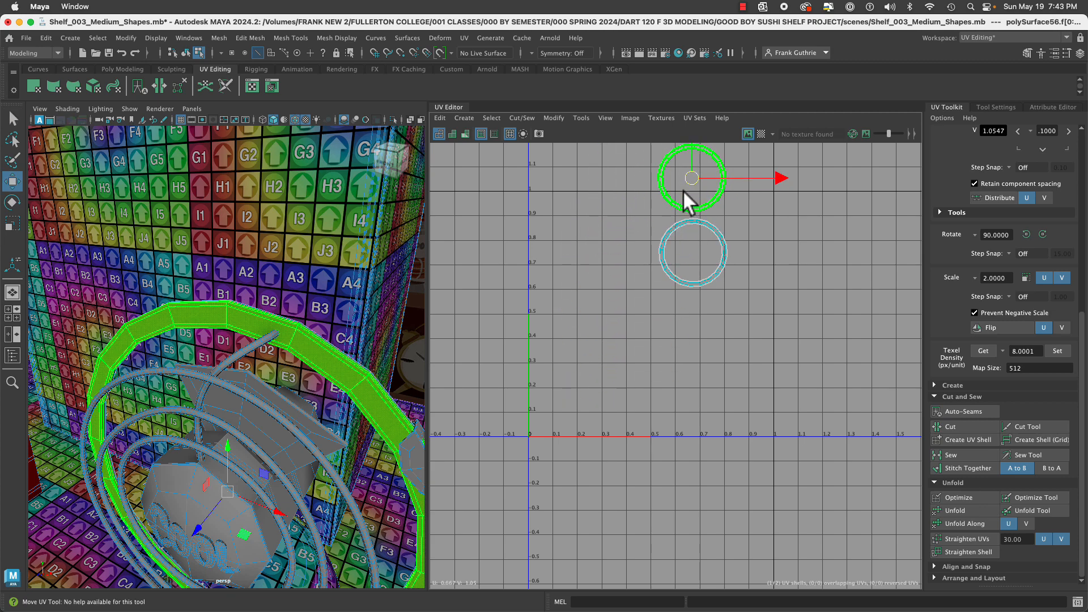
# Select both ring shells, move them up beside the fan's other UV shells at about V 2.41, and return to object selection.
pyautogui.keyDown('alt'); pyautogui.moveTo(776, 268); pyautogui.dragTo(676, 283, button='right'); pyautogui.keyUp('alt')
pyautogui.keyDown('alt'); pyautogui.moveTo(676, 284); pyautogui.dragTo(596, 486, button='middle'); pyautogui.keyUp('alt')
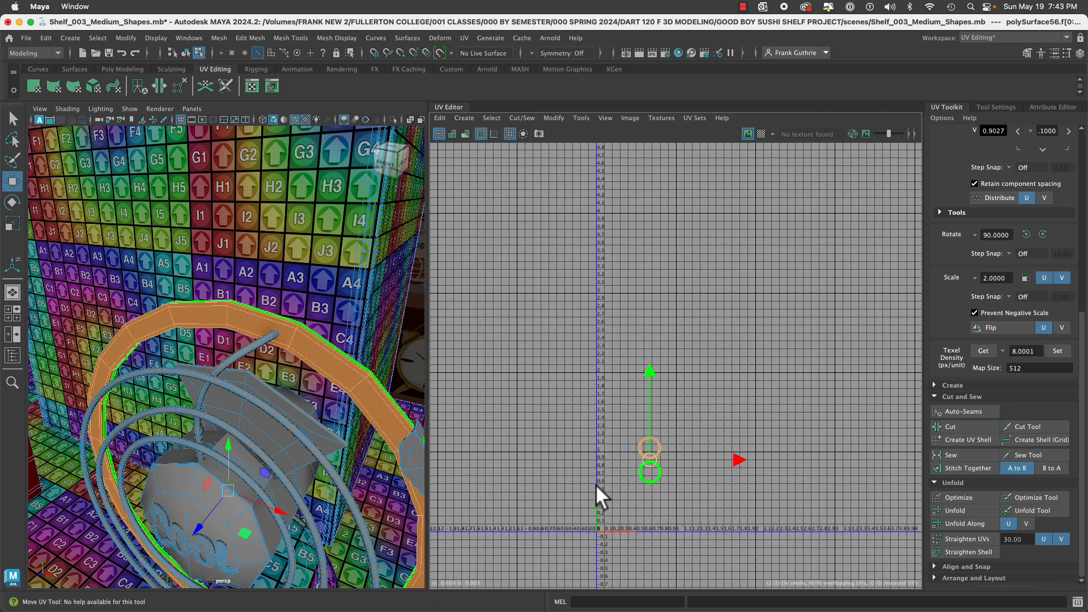
pyautogui.scroll(-2, 686, 443)
pyautogui.press('f')
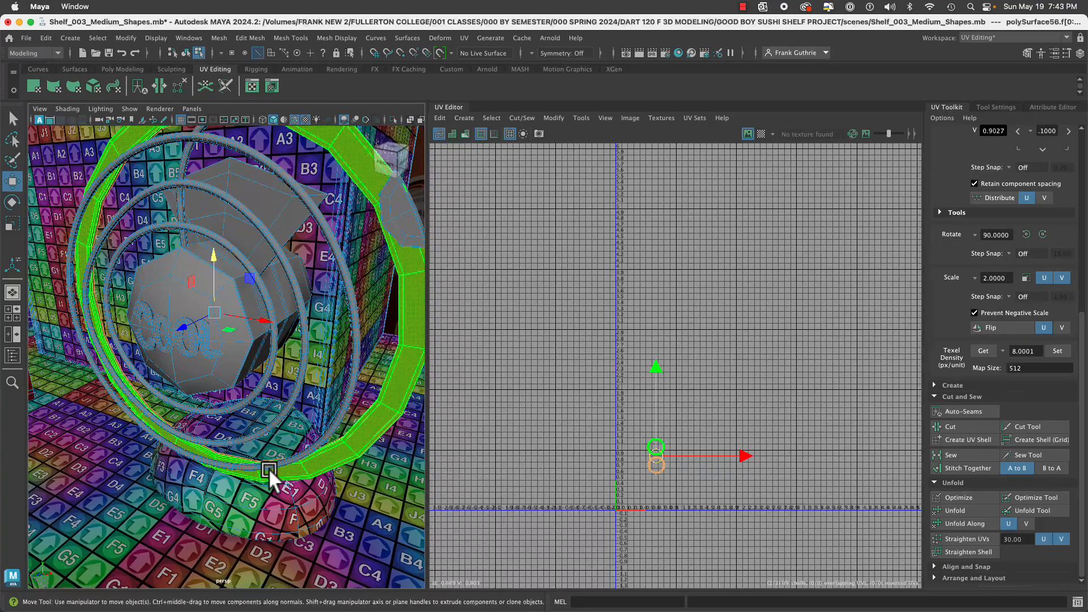
pyautogui.keyDown('shift'); pyautogui.click(306, 502); pyautogui.keyUp('shift')
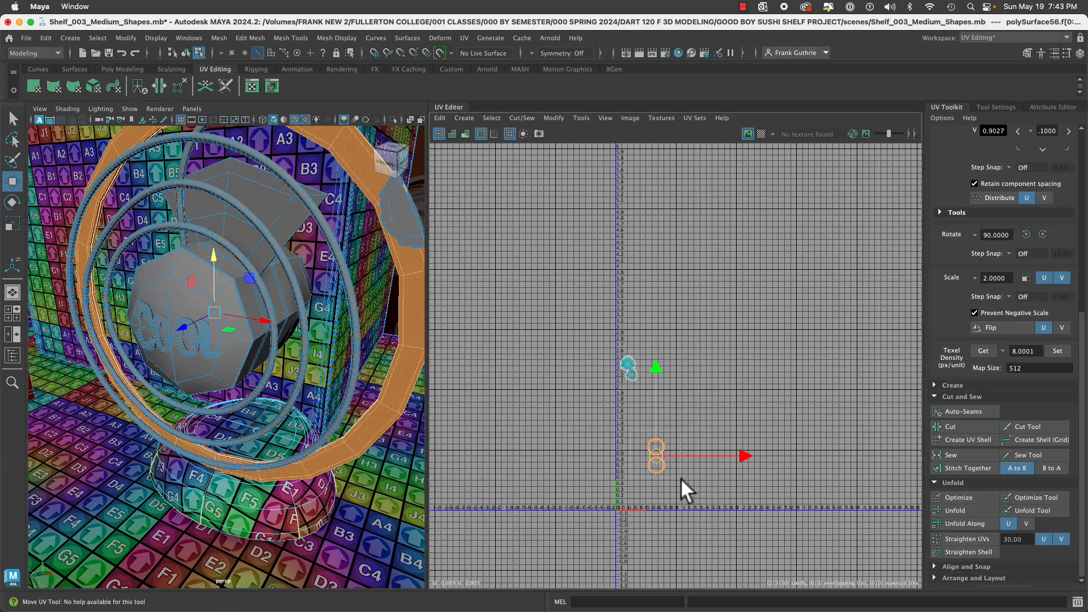
pyautogui.moveTo(650, 455); pyautogui.dragTo(646, 364)
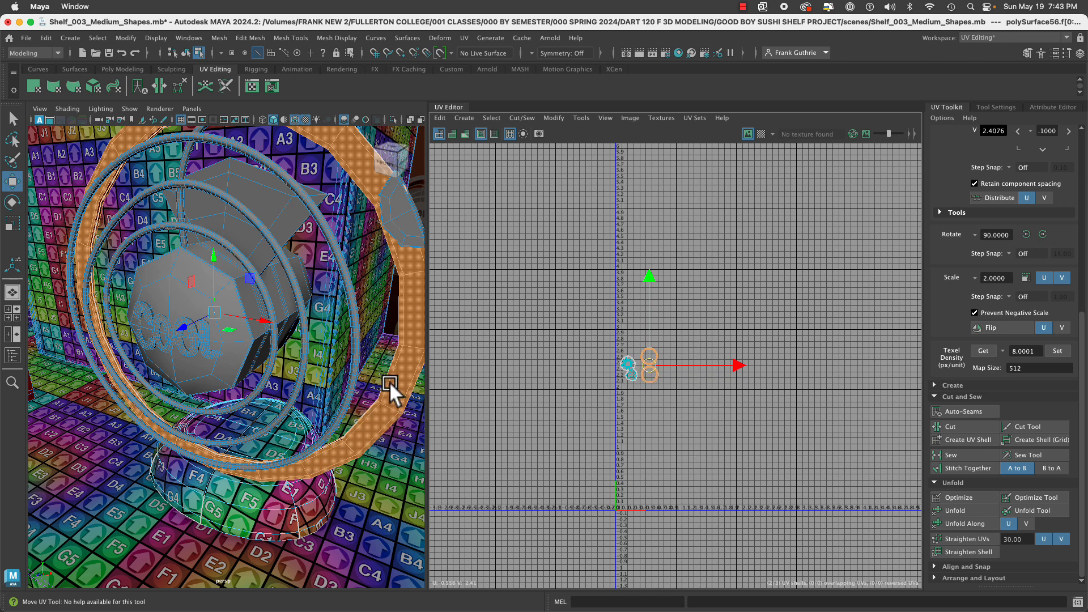
pyautogui.click(414, 352)
pyautogui.press('F8')
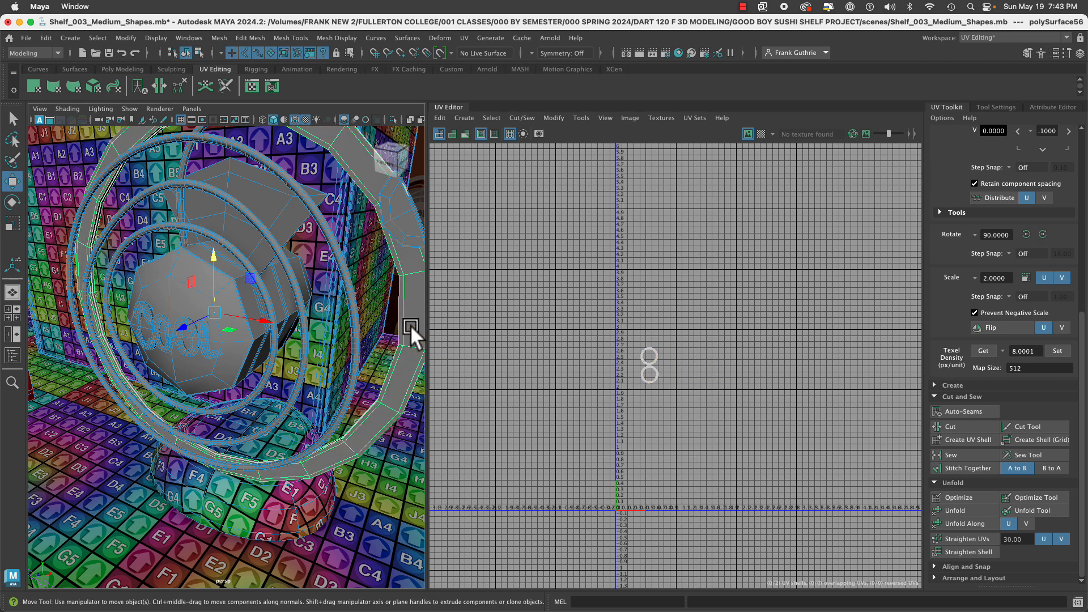
# Assign the existing checker material with UV_Texture_01.jpg to the outer ring and inspect the texture's direction along it.
pyautogui.moveTo(412, 328); pyautogui.dragTo(513, 561, button='right')
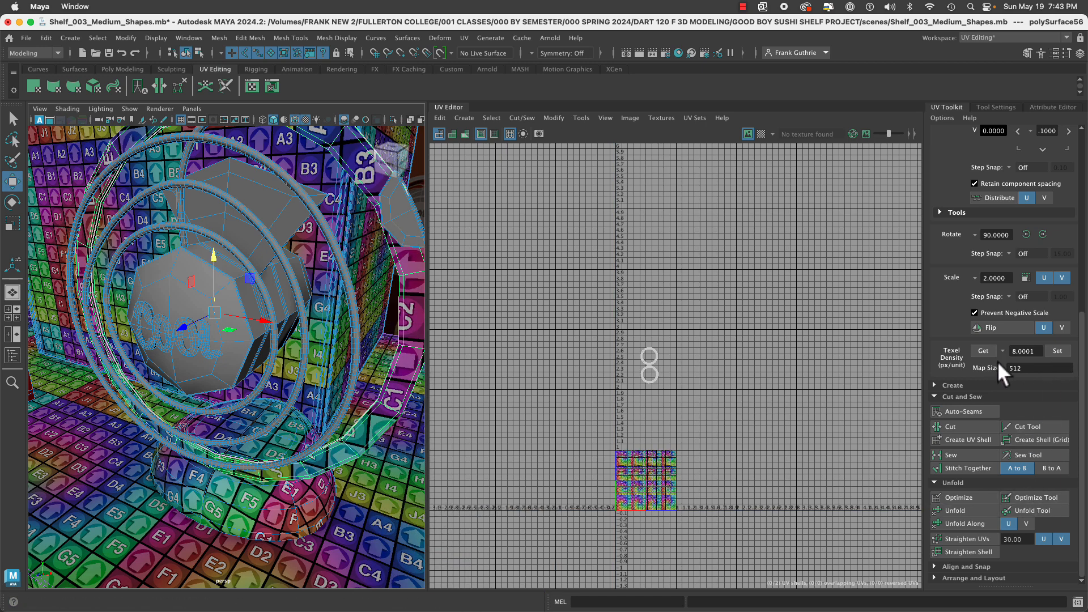
pyautogui.keyDown('alt'); pyautogui.moveTo(394, 310); pyautogui.dragTo(358, 311); pyautogui.keyUp('alt')
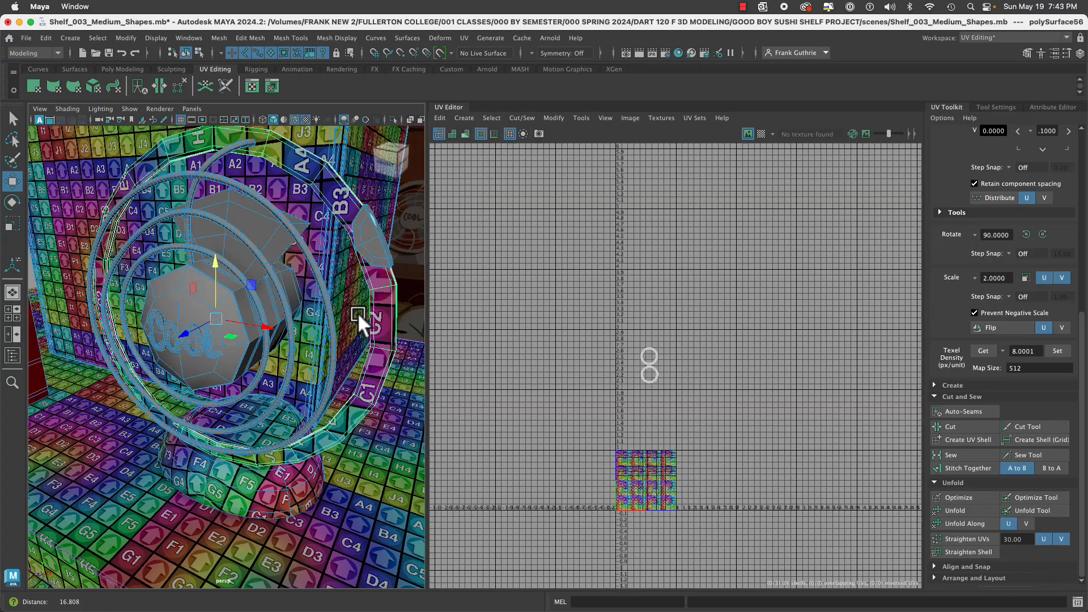
pyautogui.keyDown('alt'); pyautogui.moveTo(351, 339); pyautogui.dragTo(392, 361, button='right'); pyautogui.keyUp('alt')
pyautogui.keyDown('alt'); pyautogui.moveTo(393, 362); pyautogui.dragTo(273, 341, button='middle'); pyautogui.keyUp('alt')
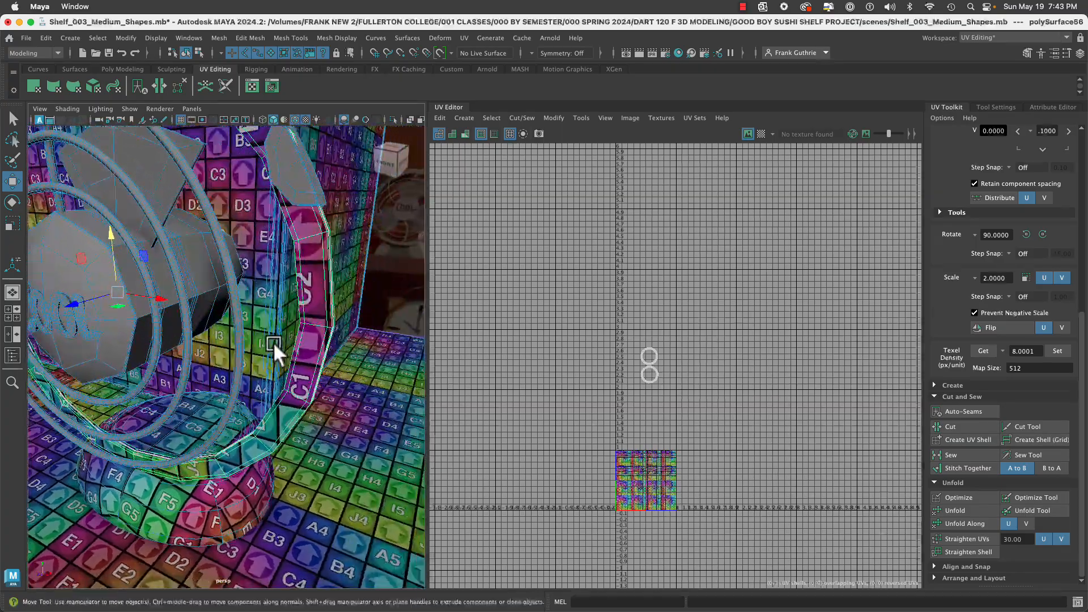
pyautogui.keyDown('alt'); pyautogui.moveTo(273, 342); pyautogui.dragTo(346, 357, button='right'); pyautogui.keyUp('alt')
pyautogui.keyDown('alt'); pyautogui.moveTo(346, 357); pyautogui.dragTo(453, 378); pyautogui.keyUp('alt')
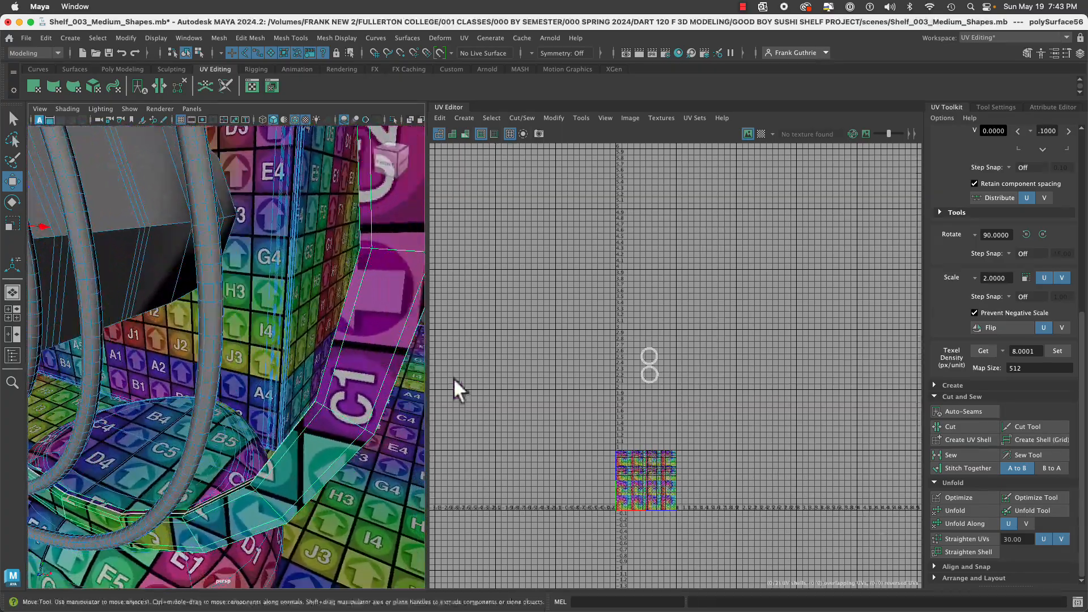
# Select the upper ring UV shell and rotate it clockwise in 90-degree increments to orient the checker letters upright.
pyautogui.moveTo(656, 375); pyautogui.dragTo(605, 360, button='right')
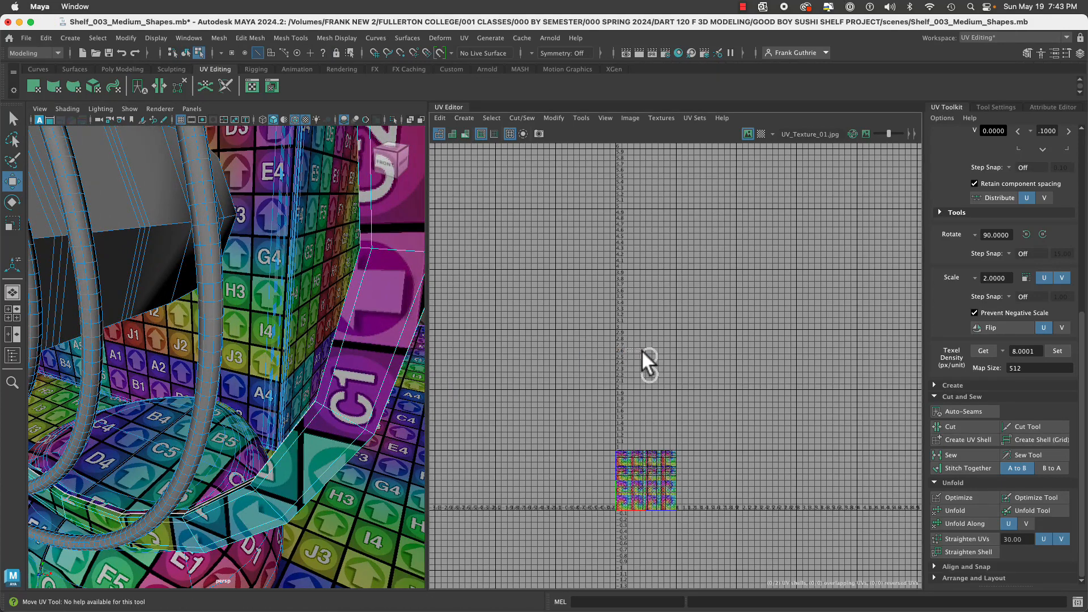
pyautogui.click(658, 355)
pyautogui.press('f')
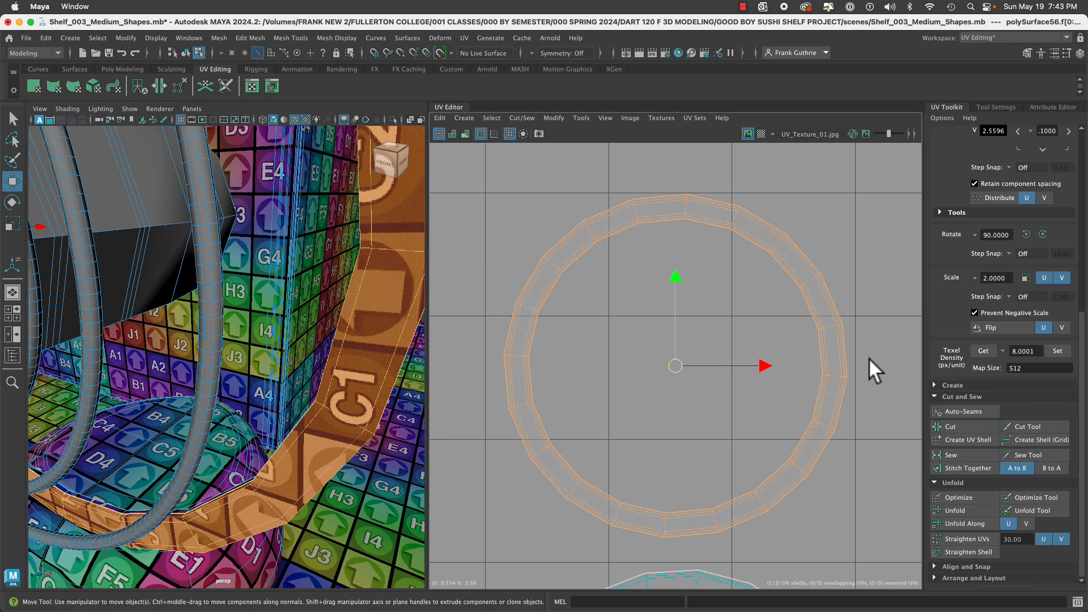
pyautogui.click(1043, 233)
pyautogui.click(1043, 232)
pyautogui.click(1043, 232)
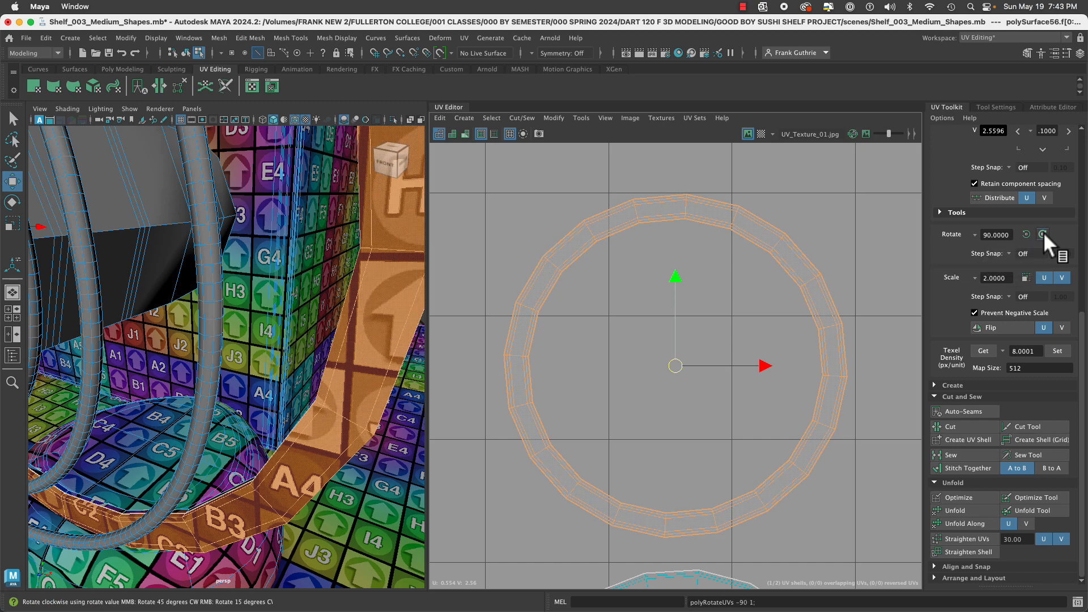
# Select the lower ring UV shell, and pick the edge at the top center of the ring's back face to locate it in the UVs.
pyautogui.keyDown('alt'); pyautogui.moveTo(742, 411); pyautogui.dragTo(730, 236, button='middle'); pyautogui.keyUp('alt')
pyautogui.click(653, 401)
pyautogui.keyDown('alt'); pyautogui.moveTo(336, 346); pyautogui.dragTo(176, 319); pyautogui.keyUp('alt')
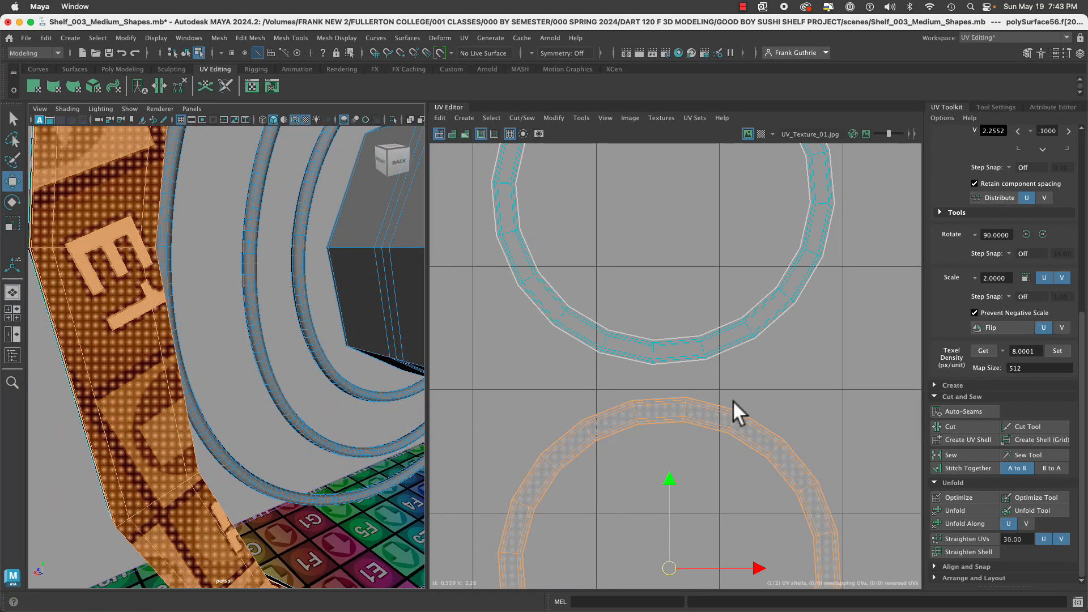
pyautogui.keyDown('alt'); pyautogui.moveTo(266, 325); pyautogui.dragTo(250, 280); pyautogui.keyUp('alt')
pyautogui.click(213, 261)
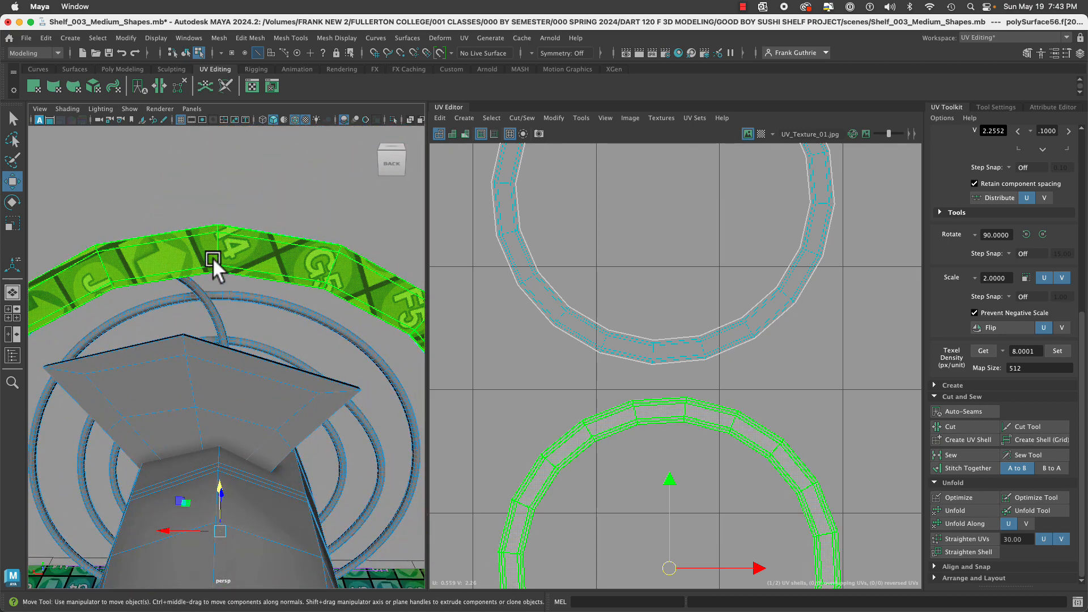
pyautogui.rightClick(218, 253)
pyautogui.moveTo(217, 252); pyautogui.dragTo(218, 239, button='right')
pyautogui.click(215, 244)
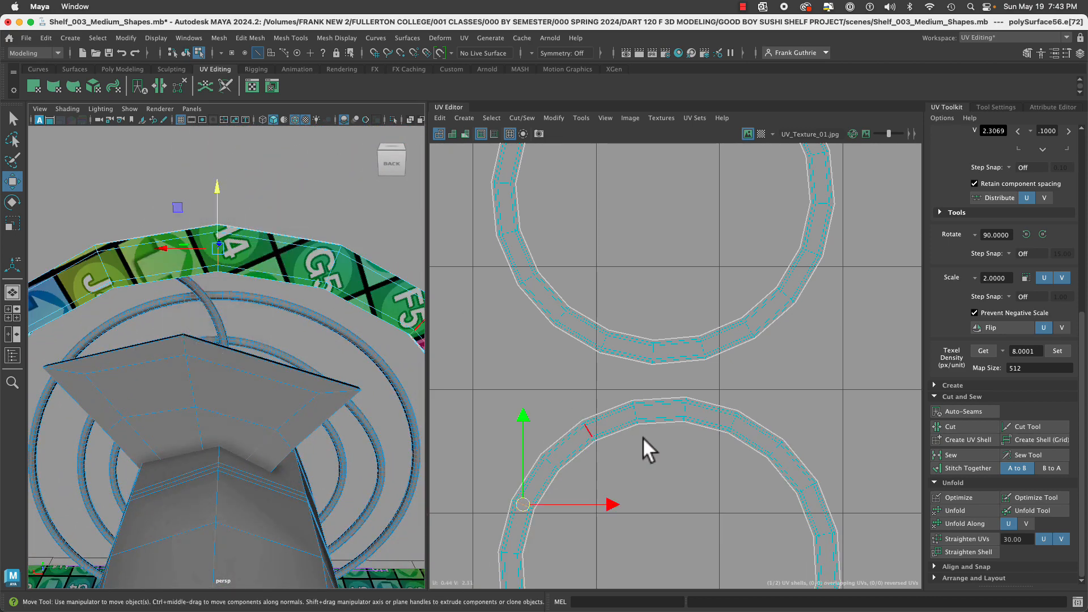
# Select the lower ring's whole UV shell and rotate it until a segment joint sits nearly vertical at its topmost point.
pyautogui.keyDown('alt'); pyautogui.moveTo(509, 514); pyautogui.dragTo(536, 344, button='middle'); pyautogui.keyUp('alt')
pyautogui.moveTo(569, 314); pyautogui.dragTo(545, 310, button='right')
pyautogui.click(544, 310)
pyautogui.press('e')
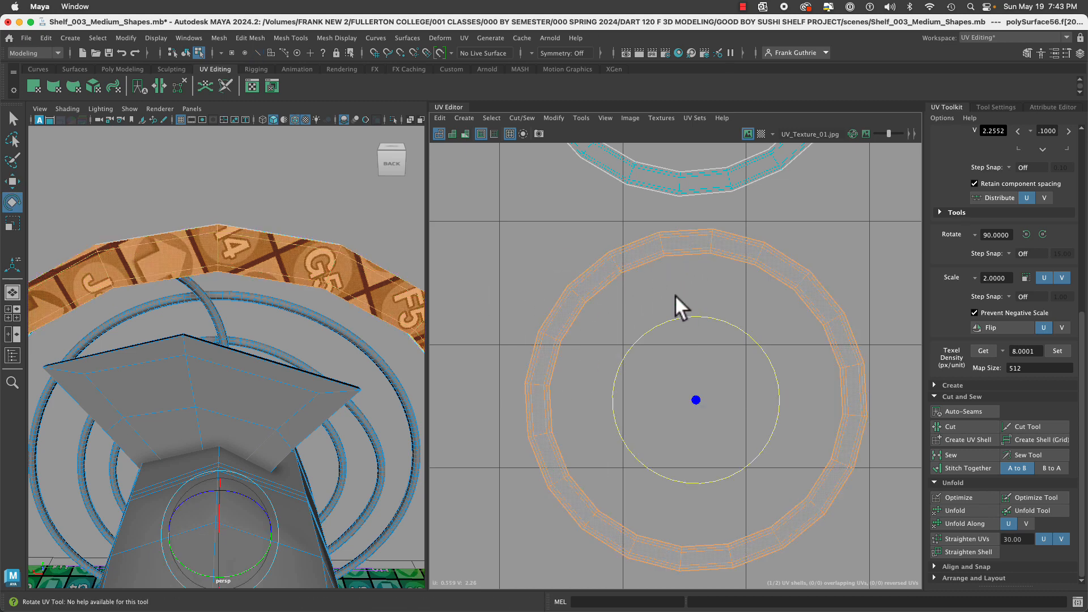
pyautogui.moveTo(681, 313); pyautogui.dragTo(767, 337)
# Select the radial edge at the crown of the lower ring's UVs and apply Straighten Shell to align the shell to it.
pyautogui.moveTo(715, 246); pyautogui.dragTo(714, 210, button='right')
pyautogui.click(700, 241)
pyautogui.click(819, 243)
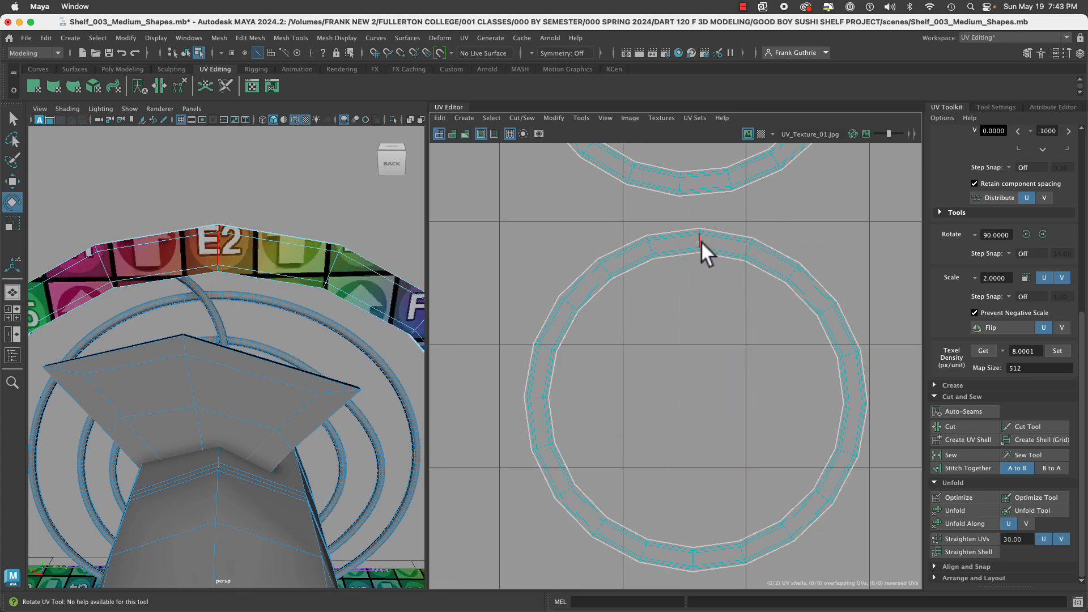
pyautogui.click(699, 241)
pyautogui.press('f')
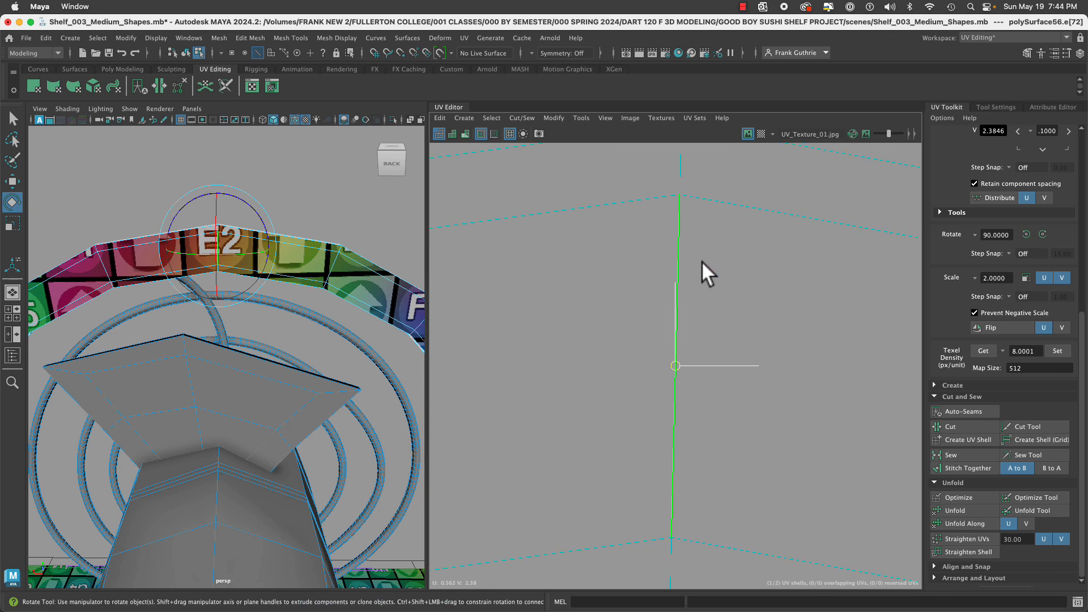
pyautogui.press('e')
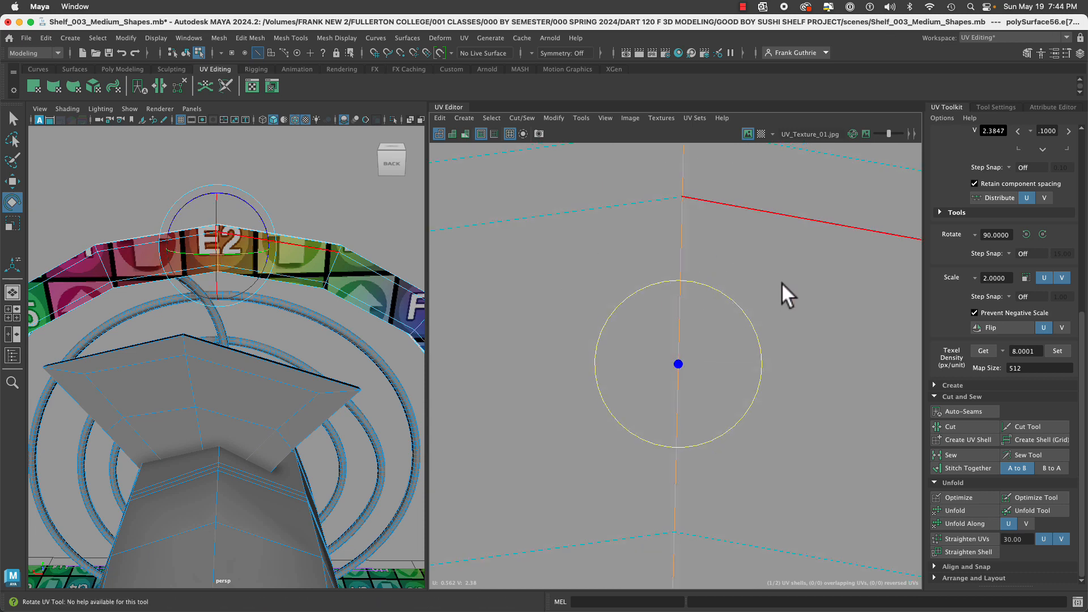
pyautogui.scroll(-4, 782, 292)
pyautogui.click(747, 324)
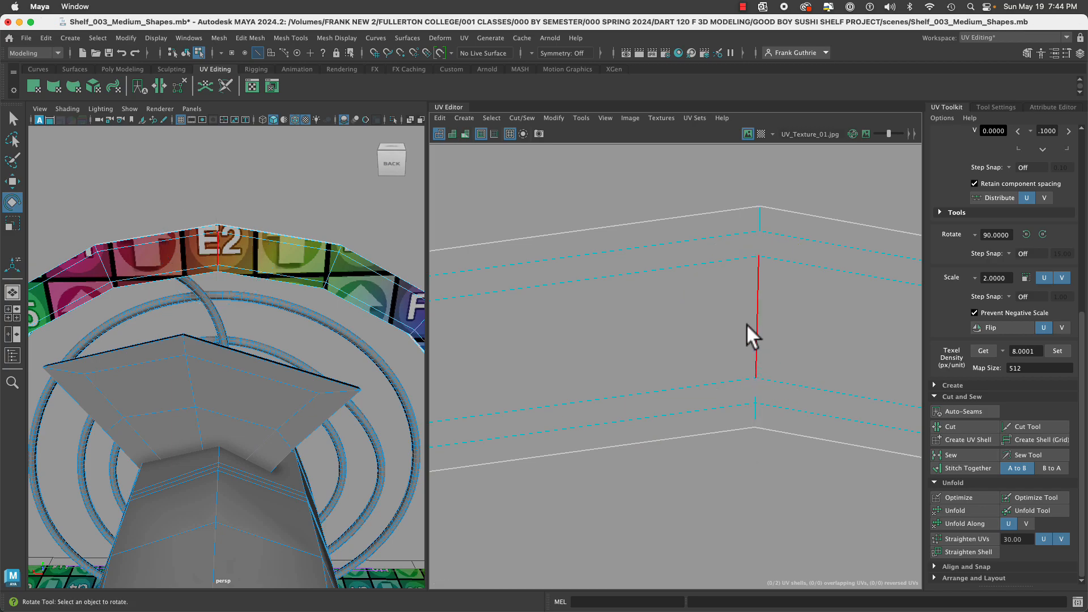
pyautogui.click(975, 552)
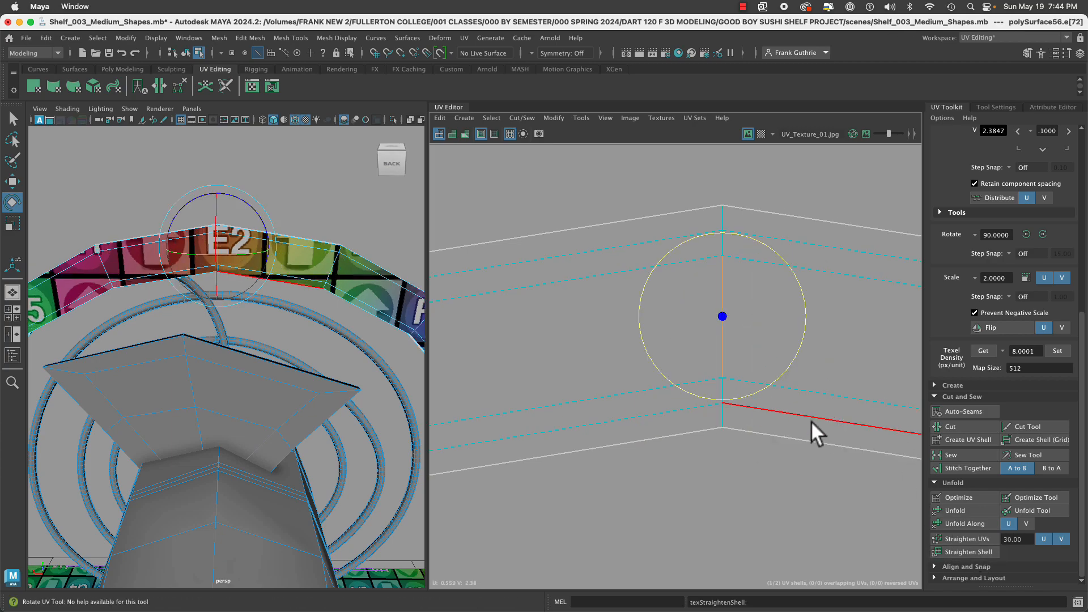
# Pick the radial edge at the top of the ring's front face on the model and straighten the upper ring's UV shell to it.
pyautogui.keyDown('alt'); pyautogui.moveTo(375, 363); pyautogui.dragTo(569, 325); pyautogui.keyUp('alt')
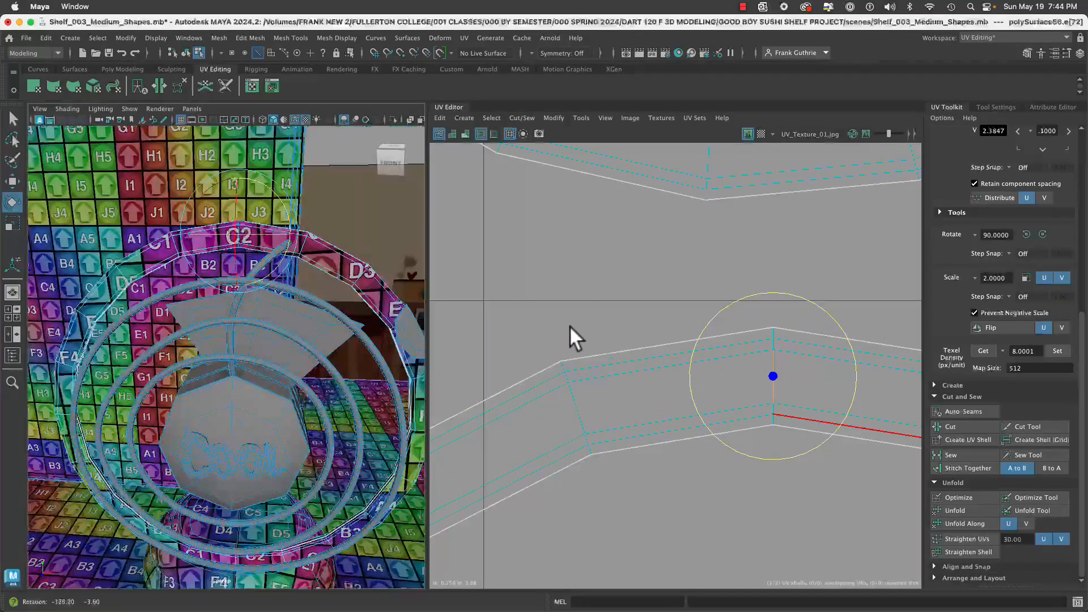
pyautogui.keyDown('alt'); pyautogui.moveTo(250, 267); pyautogui.dragTo(347, 283, button='right'); pyautogui.keyUp('alt')
pyautogui.keyDown('alt'); pyautogui.moveTo(348, 283); pyautogui.dragTo(351, 378); pyautogui.keyUp('alt')
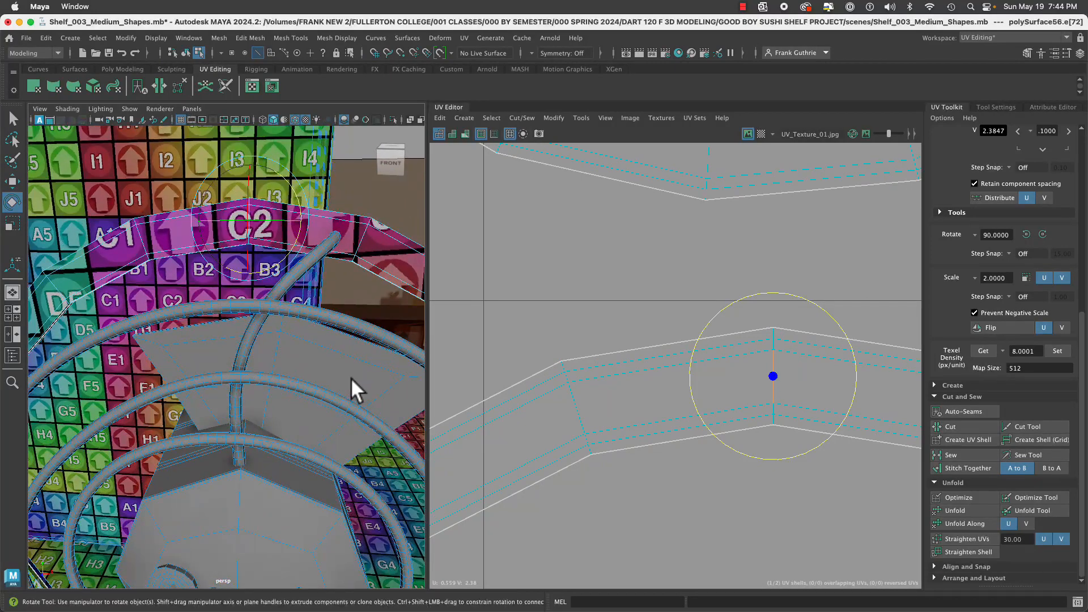
pyautogui.press('q')
pyautogui.click(253, 224)
pyautogui.keyDown('alt'); pyautogui.moveTo(803, 283); pyautogui.dragTo(600, 261, button='right'); pyautogui.keyUp('alt')
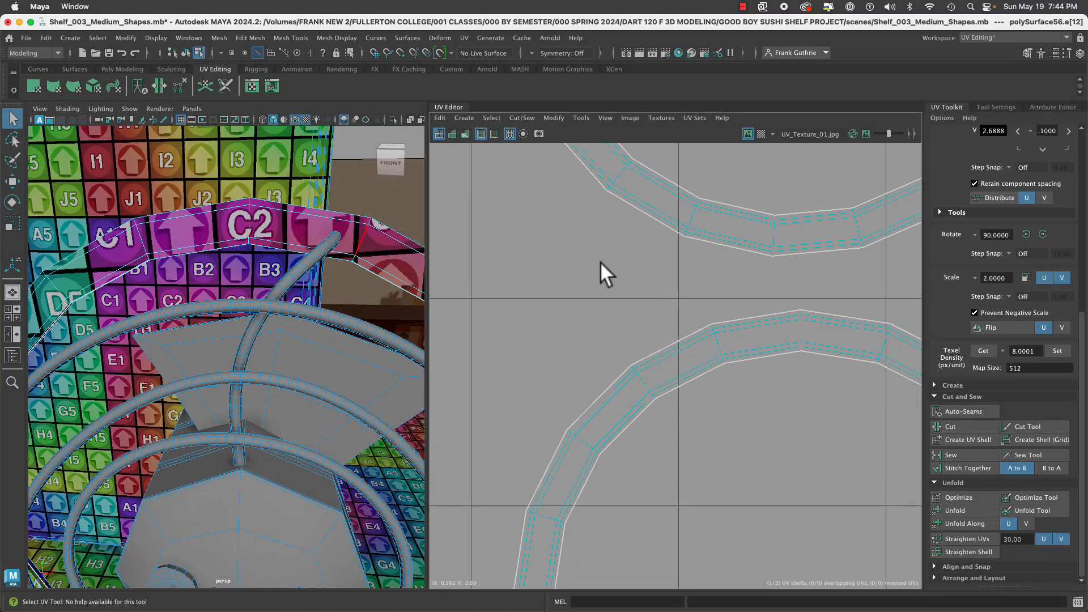
pyautogui.keyDown('alt'); pyautogui.moveTo(760, 261); pyautogui.dragTo(769, 556, button='middle'); pyautogui.keyUp('alt')
pyautogui.keyDown('alt'); pyautogui.moveTo(782, 290); pyautogui.dragTo(678, 517, button='middle'); pyautogui.keyUp('alt')
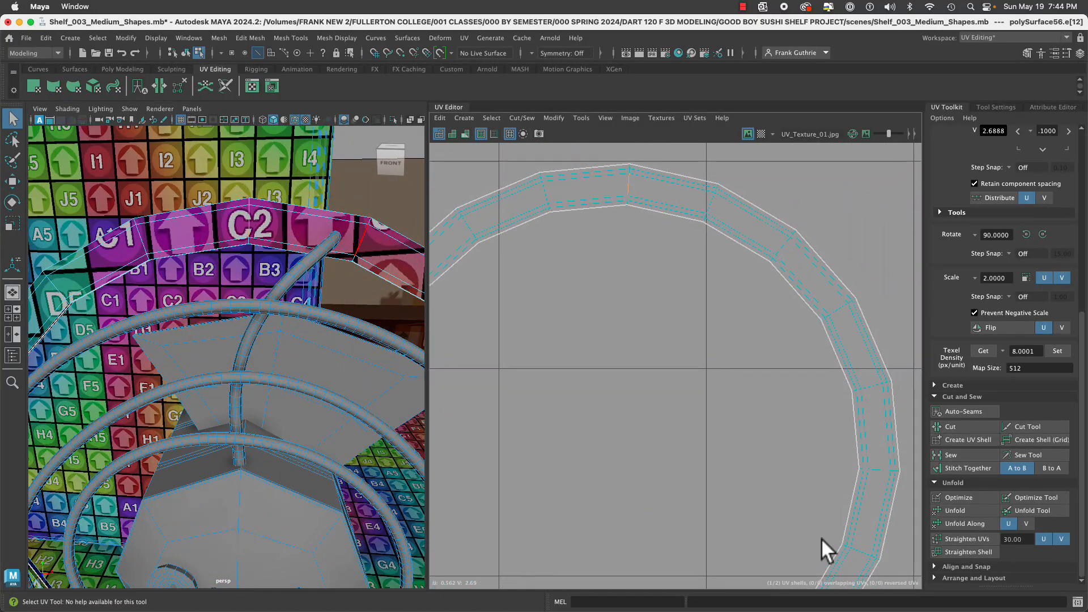
pyautogui.click(972, 554)
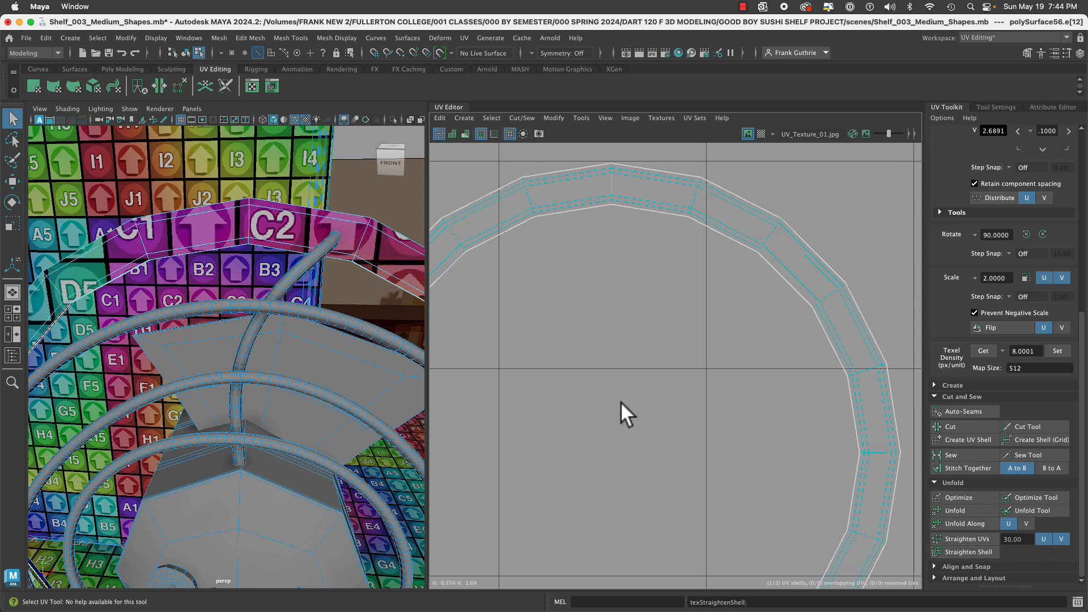
pyautogui.keyDown('alt'); pyautogui.moveTo(749, 391); pyautogui.dragTo(664, 432, button='right'); pyautogui.keyUp('alt')
pyautogui.keyDown('alt'); pyautogui.moveTo(731, 460); pyautogui.dragTo(733, 336, button='middle'); pyautogui.keyUp('alt')
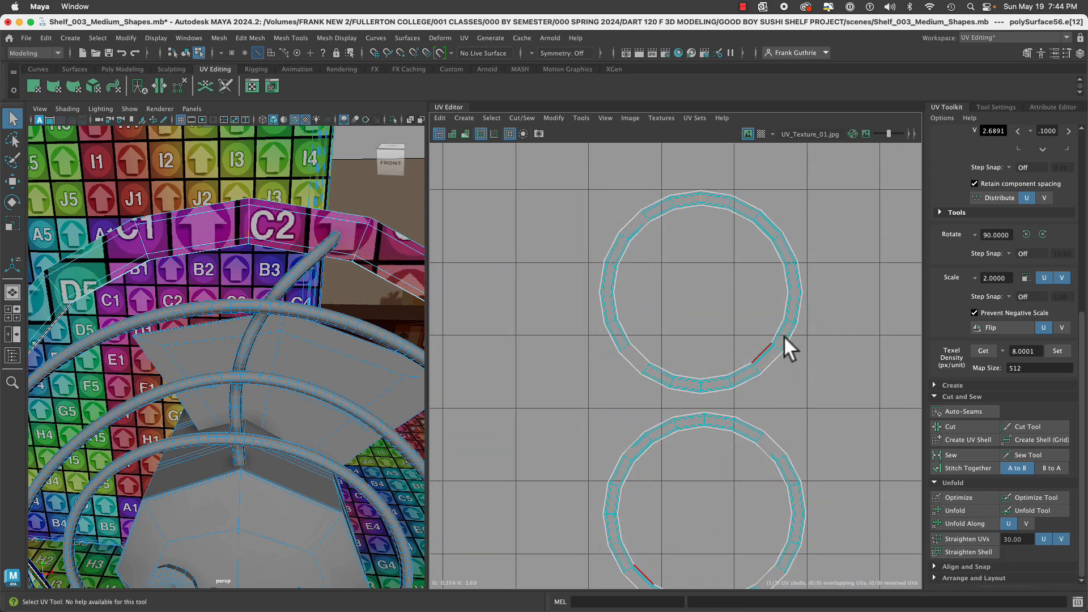
# Select the grey fan-shaped panel above the octagonal drum, isolate it and frame it.
pyautogui.moveTo(298, 332)
pyautogui.keyDown('alt'); pyautogui.mouseDown()
pyautogui.moveTo(423, 327)
pyautogui.moveTo(120, 333)
pyautogui.moveTo(316, 368)
pyautogui.moveTo(195, 347)
pyautogui.moveTo(247, 394)
pyautogui.moveTo(302, 345)
pyautogui.mouseUp(); pyautogui.keyUp('alt')
pyautogui.click(320, 332)
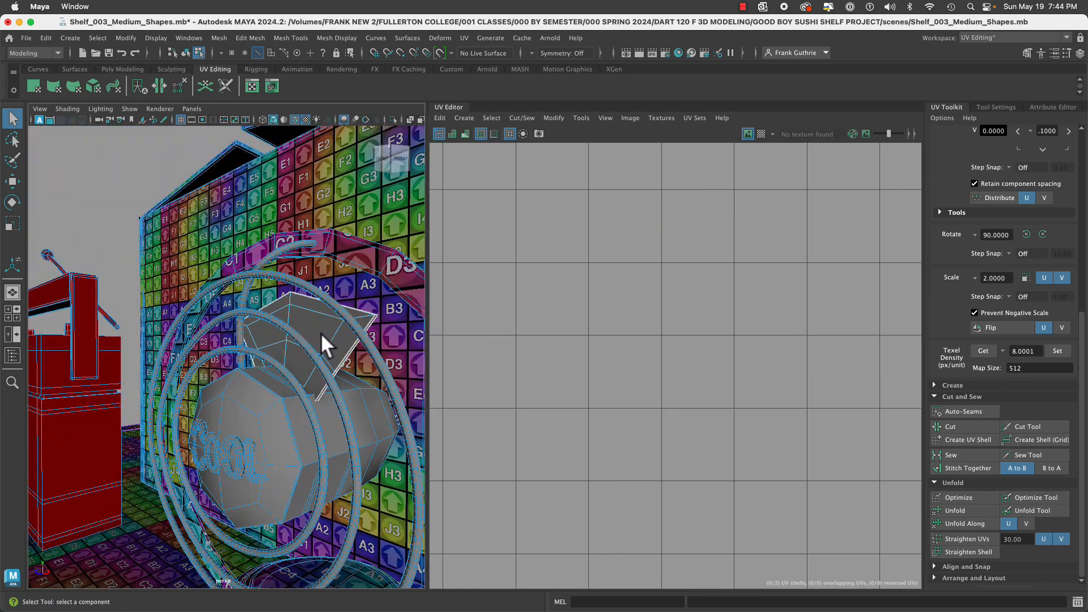
pyautogui.click(393, 118)
pyautogui.click(393, 118)
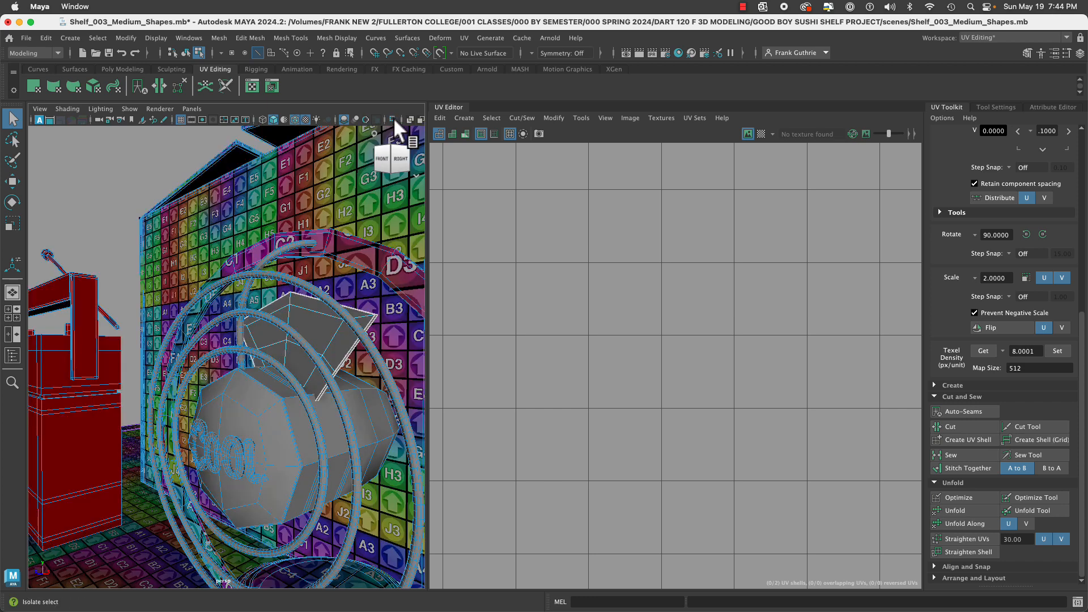
pyautogui.moveTo(306, 274); pyautogui.dragTo(361, 257, button='right')
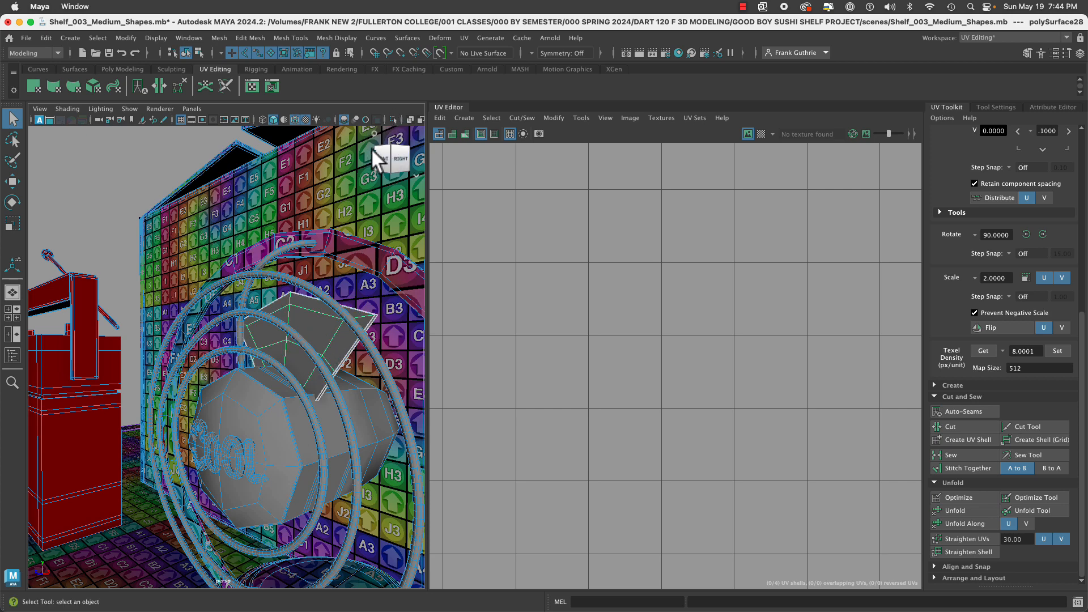
pyautogui.click(393, 119)
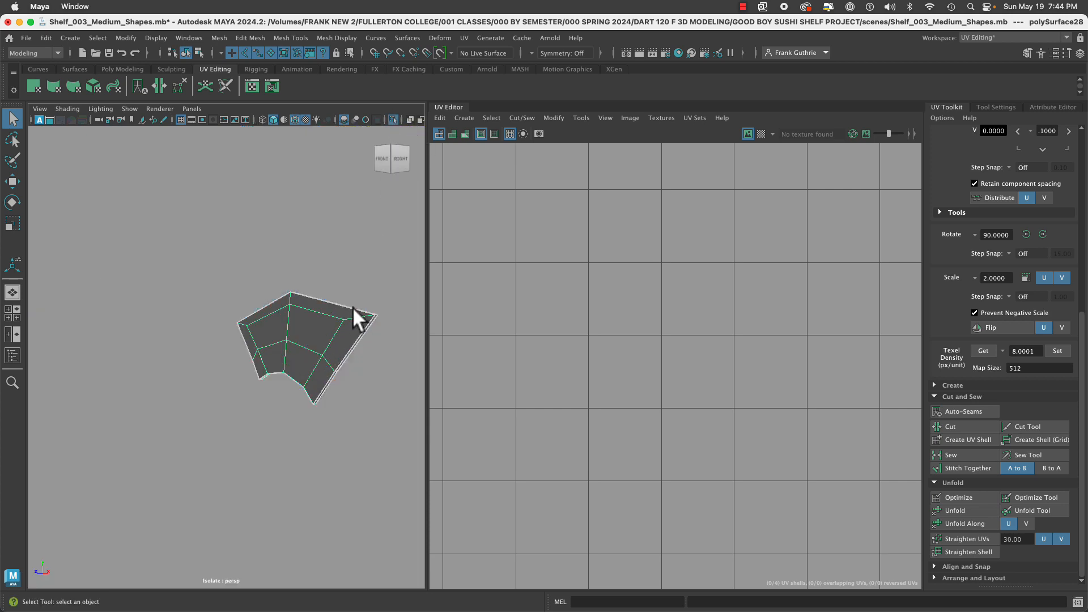
pyautogui.press('f')
pyautogui.keyDown('alt'); pyautogui.moveTo(354, 314); pyautogui.dragTo(311, 366); pyautogui.keyUp('alt')
pyautogui.press('f')
pyautogui.press('1')
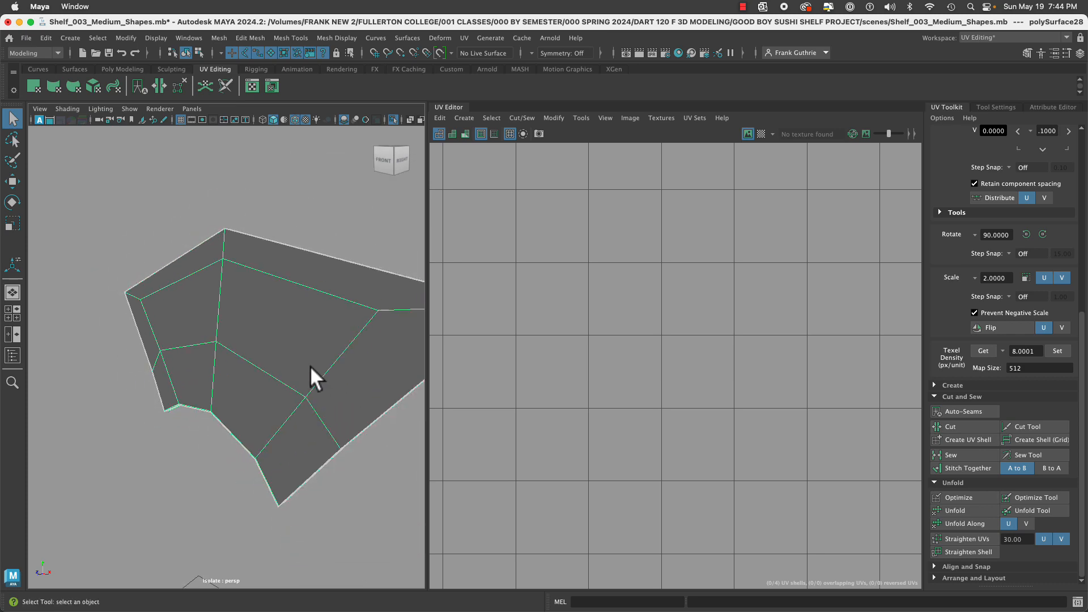
# Select the fan panel's front-face UV shell and rotate it 90 degrees counterclockwise so its wide edge faces up.
pyautogui.rightClick(293, 335)
pyautogui.moveTo(293, 306); pyautogui.dragTo(332, 308, button='right')
pyautogui.click(269, 310)
pyautogui.press('f')
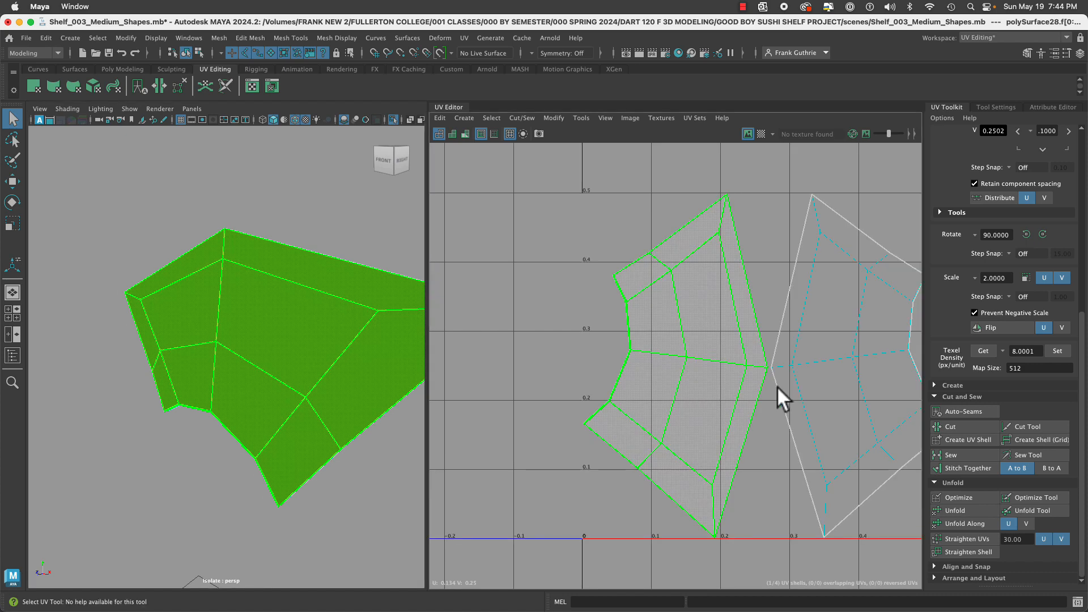
pyautogui.keyDown('alt'); pyautogui.moveTo(750, 357); pyautogui.dragTo(714, 352, button='middle'); pyautogui.keyUp('alt')
pyautogui.press('e')
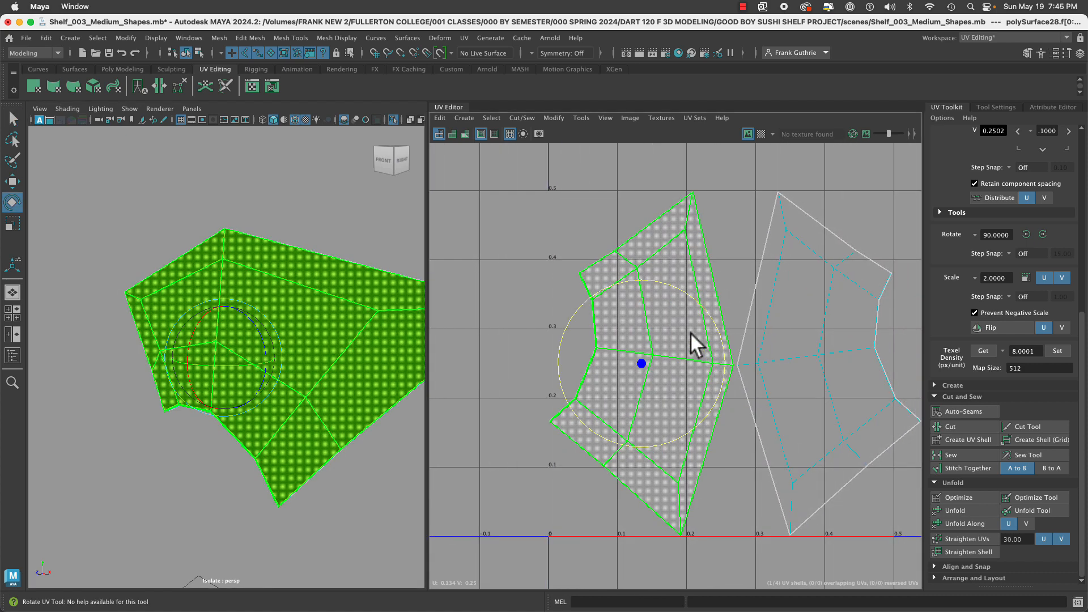
pyautogui.click(1027, 233)
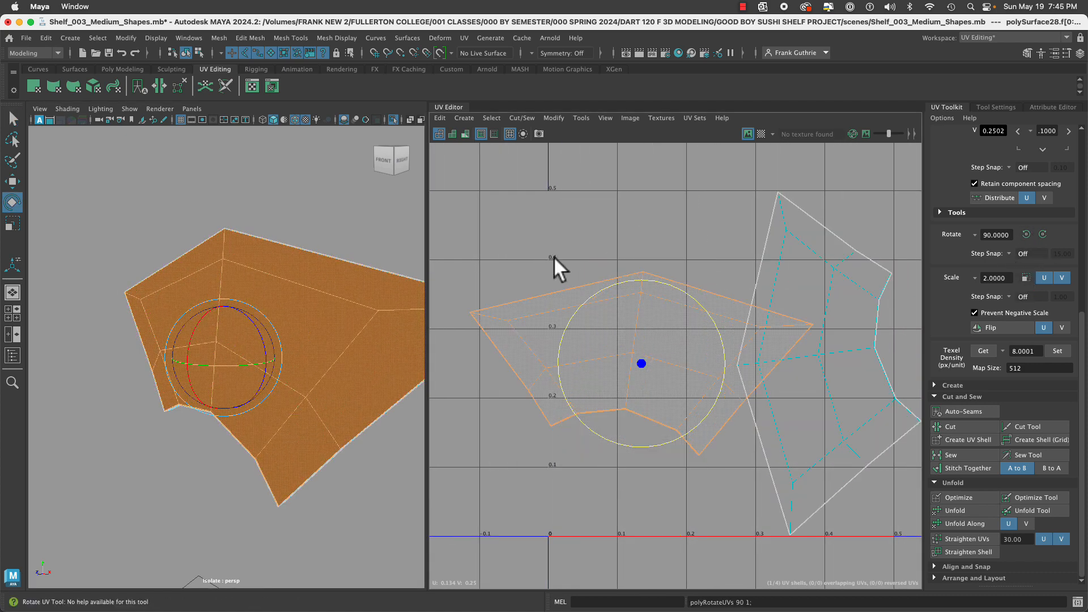
# Check the front face's orientation by selecting a rim face, and straighten its UV shell to the central vertical edge.
pyautogui.moveTo(216, 267); pyautogui.dragTo(230, 304, button='right')
pyautogui.click(212, 257)
pyautogui.click(212, 257)
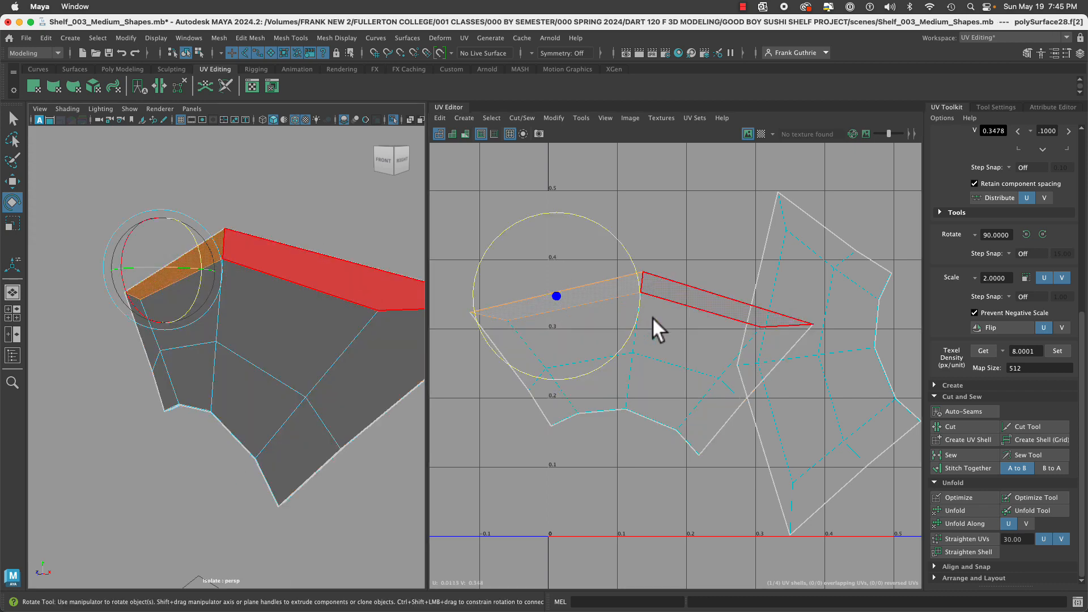
pyautogui.moveTo(652, 318); pyautogui.dragTo(652, 292, button='right')
pyautogui.click(635, 321)
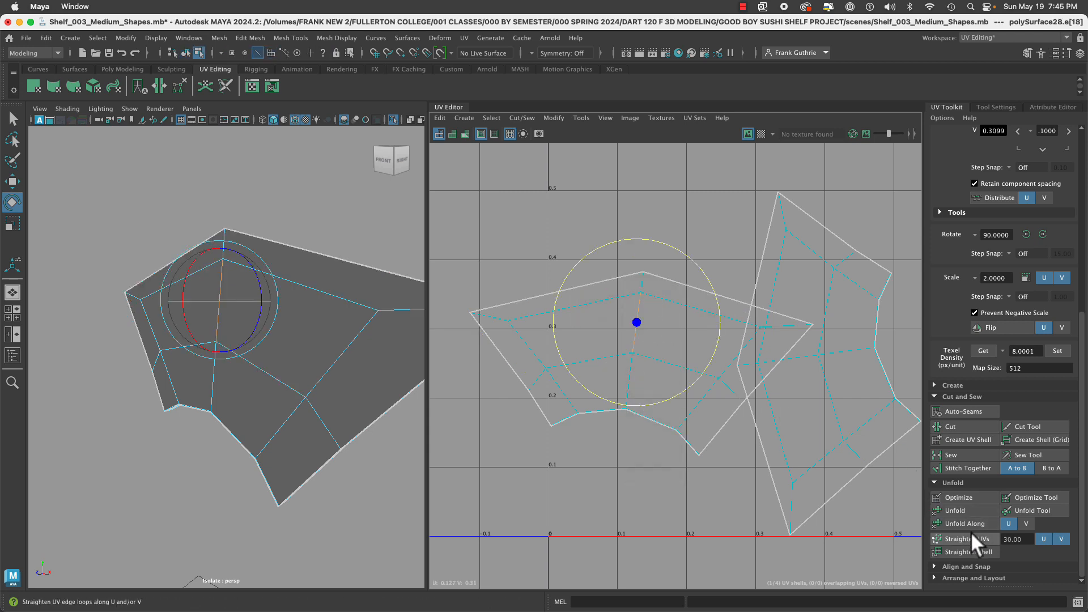
pyautogui.click(985, 552)
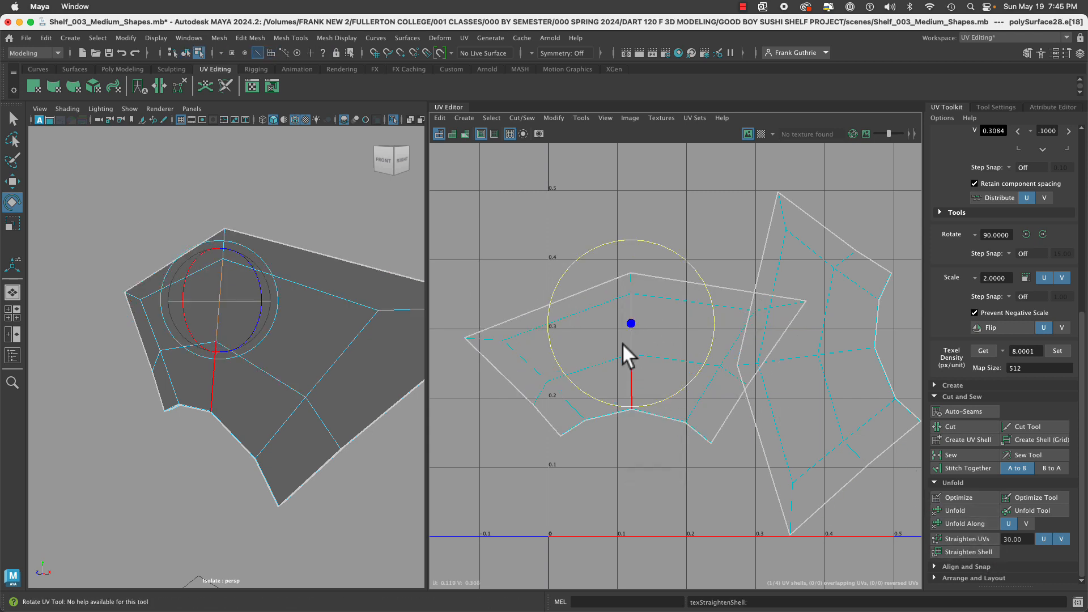
# Select the straightened front-face UV shell and move it into the empty area above the sideways fan shell.
pyautogui.moveTo(644, 353); pyautogui.dragTo(595, 338, button='right')
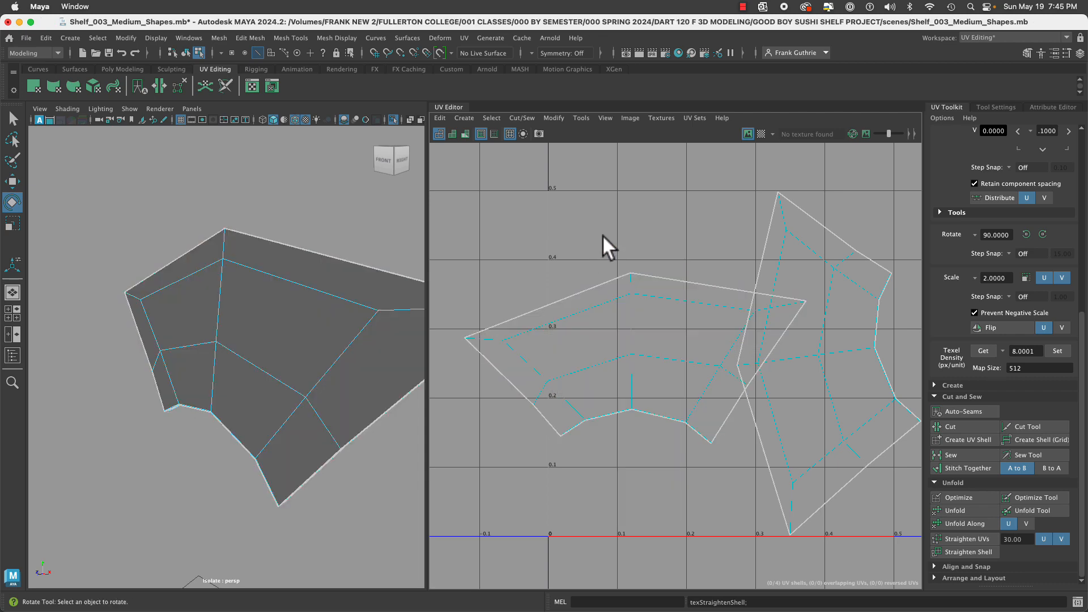
pyautogui.click(702, 400)
pyautogui.keyDown('alt'); pyautogui.moveTo(684, 395); pyautogui.dragTo(433, 356, button='right'); pyautogui.keyUp('alt')
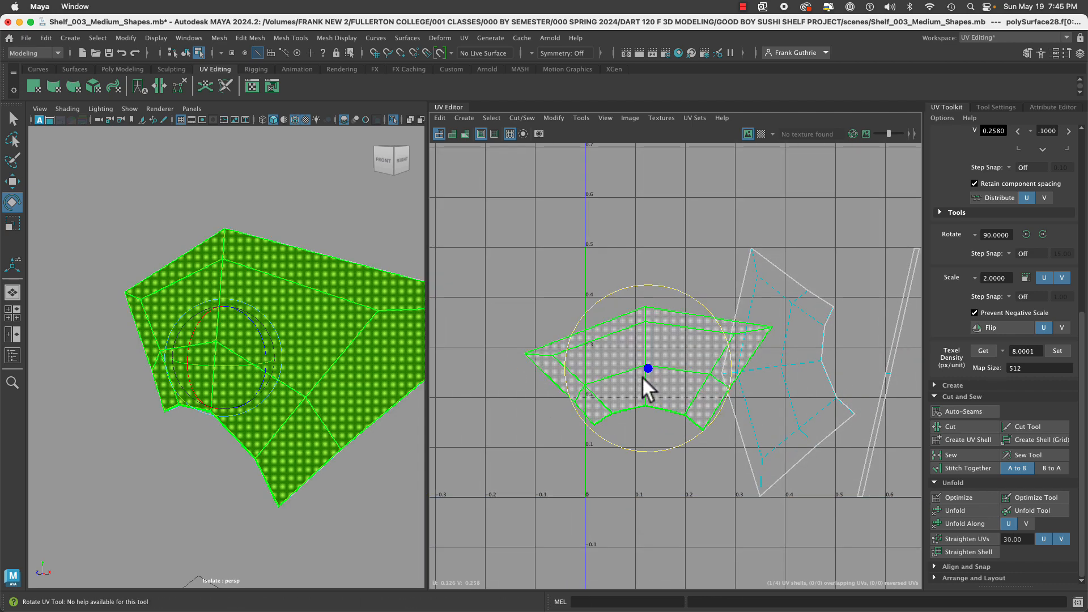
pyautogui.press('w')
pyautogui.moveTo(649, 375); pyautogui.dragTo(707, 183)
pyautogui.scroll(-2, 658, 322)
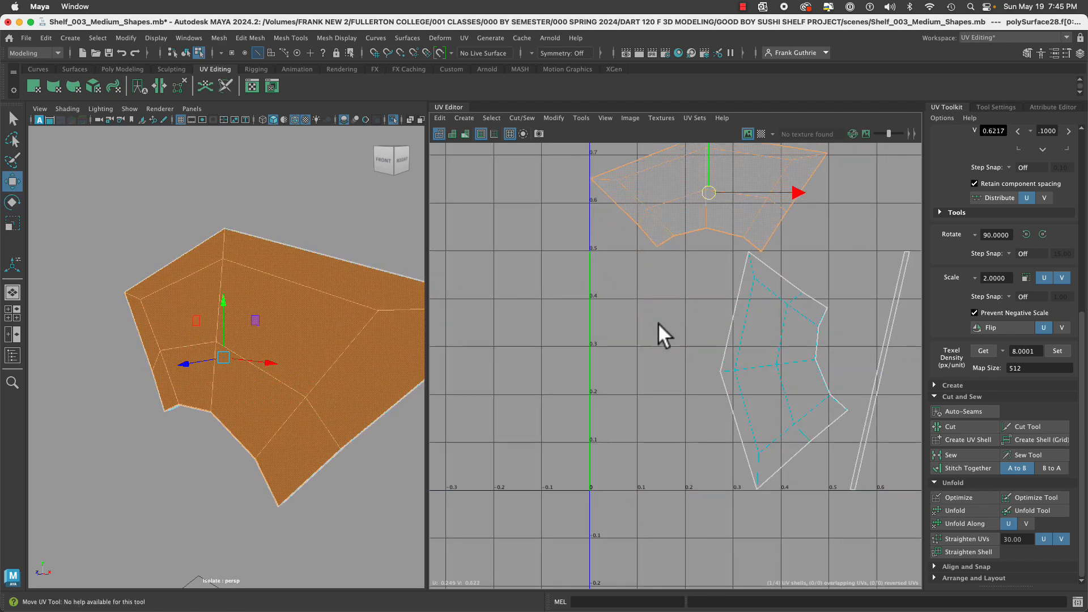
pyautogui.keyDown('alt'); pyautogui.moveTo(659, 322); pyautogui.dragTo(521, 424, button='middle'); pyautogui.keyUp('alt')
pyautogui.moveTo(558, 318); pyautogui.dragTo(595, 279)
pyautogui.moveTo(558, 243); pyautogui.dragTo(555, 213, button='right')
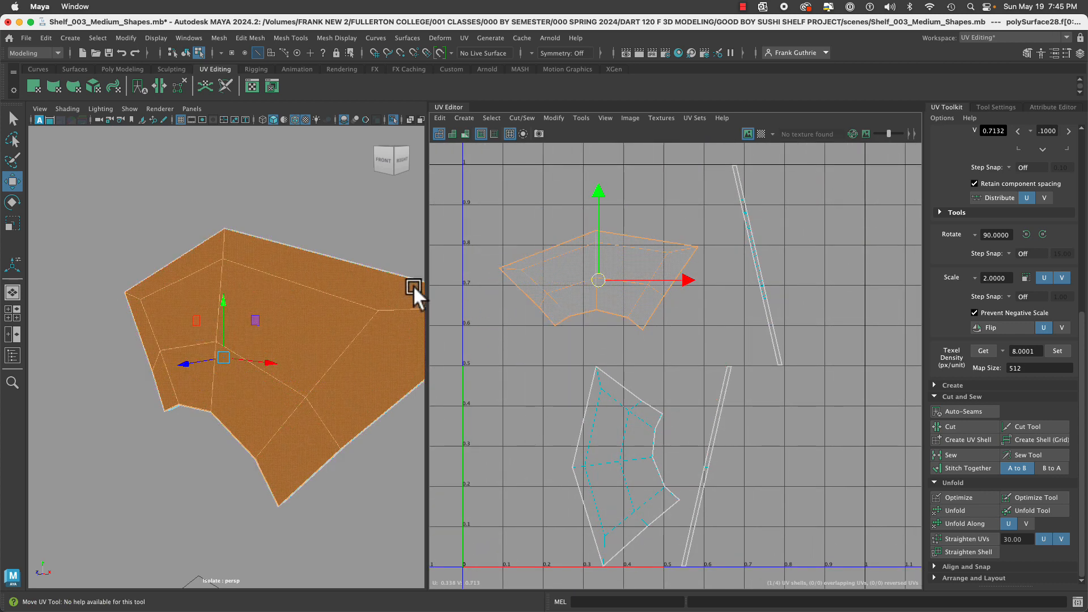
# Cut the UVs along the short thickness edge at one lower corner of the fan panel.
pyautogui.keyDown('alt'); pyautogui.moveTo(413, 286); pyautogui.dragTo(264, 344); pyautogui.keyUp('alt')
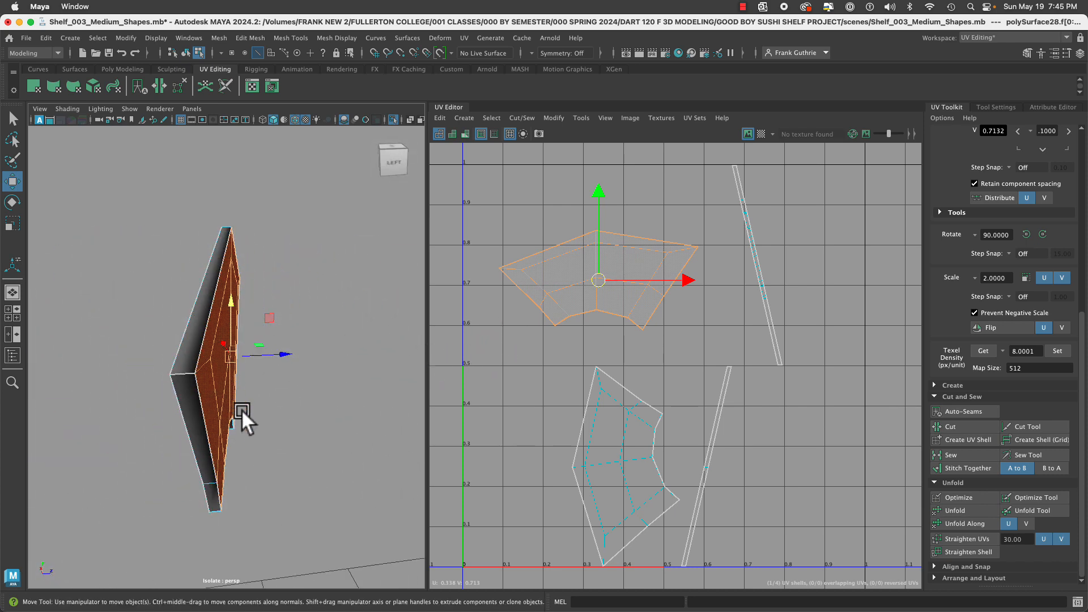
pyautogui.moveTo(242, 410)
pyautogui.keyDown('alt'); pyautogui.mouseDown()
pyautogui.moveTo(274, 415)
pyautogui.moveTo(230, 413)
pyautogui.mouseUp(); pyautogui.keyUp('alt')
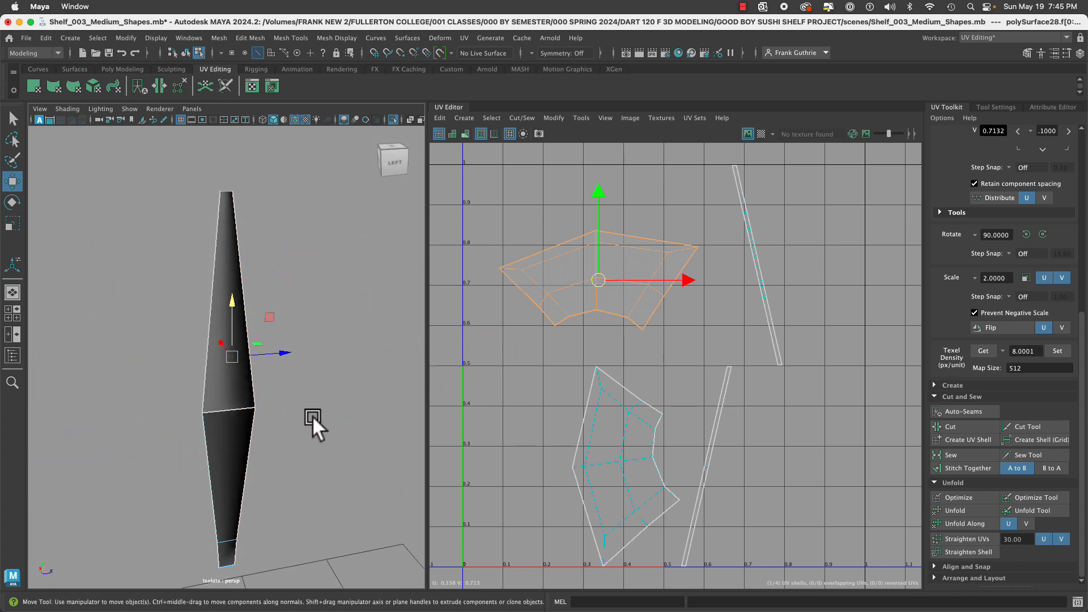
pyautogui.keyDown('alt'); pyautogui.moveTo(312, 418); pyautogui.dragTo(267, 326); pyautogui.keyUp('alt')
pyautogui.moveTo(226, 275); pyautogui.dragTo(226, 305, button='right')
pyautogui.click(222, 314)
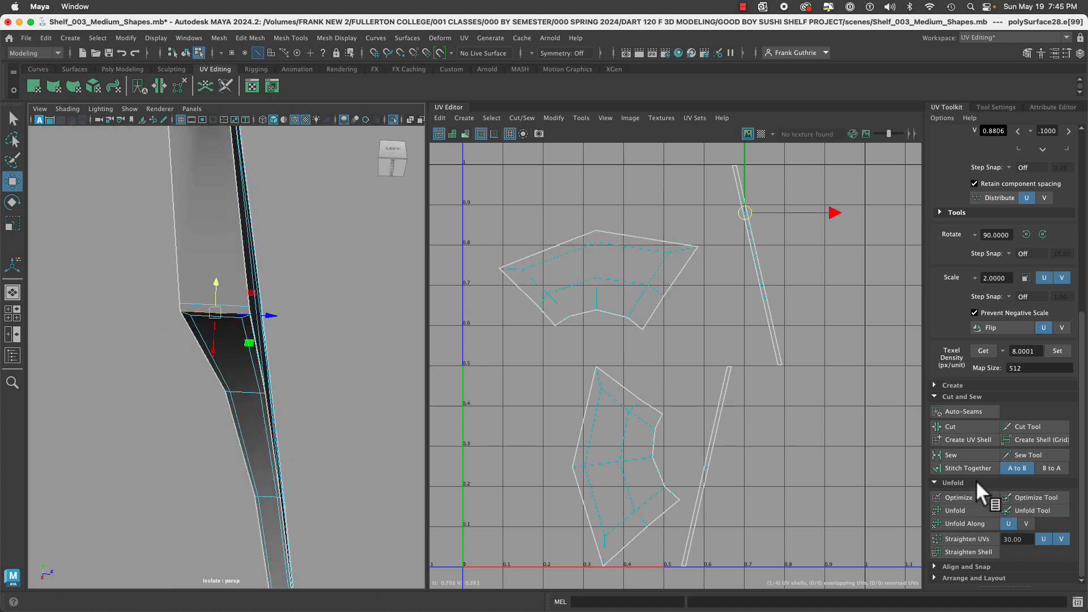
pyautogui.click(960, 429)
# Cut the UVs along the matching thickness edge at the opposite end of the panel's inner curve.
pyautogui.keyDown('alt'); pyautogui.moveTo(275, 362); pyautogui.dragTo(245, 366); pyautogui.keyUp('alt')
pyautogui.keyDown('alt'); pyautogui.moveTo(246, 365); pyautogui.dragTo(277, 344, button='right'); pyautogui.keyUp('alt')
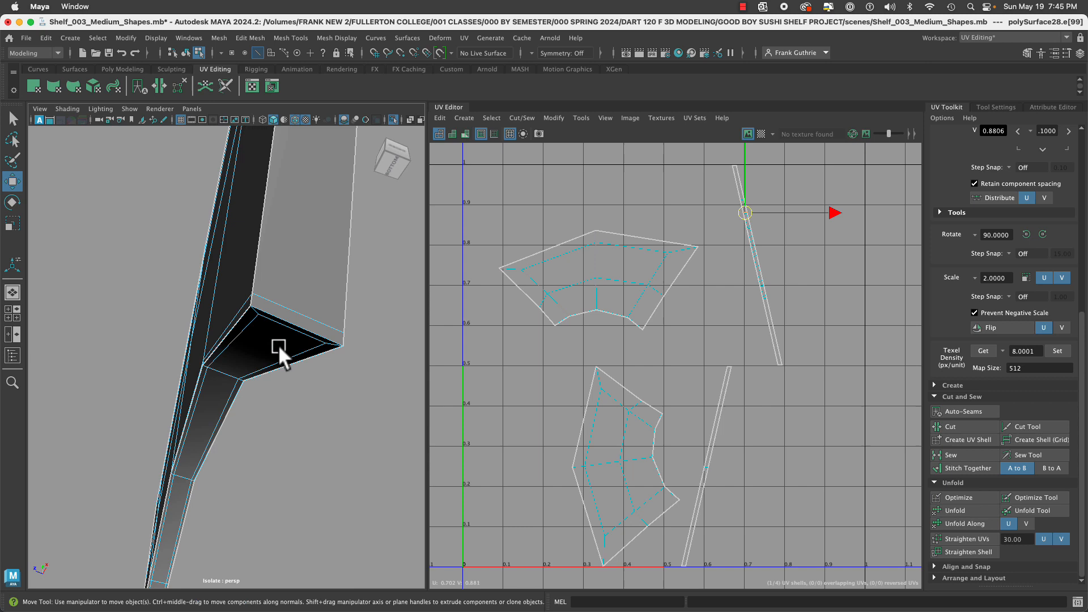
pyautogui.click(270, 314)
pyautogui.hotkey('shift', 'x')
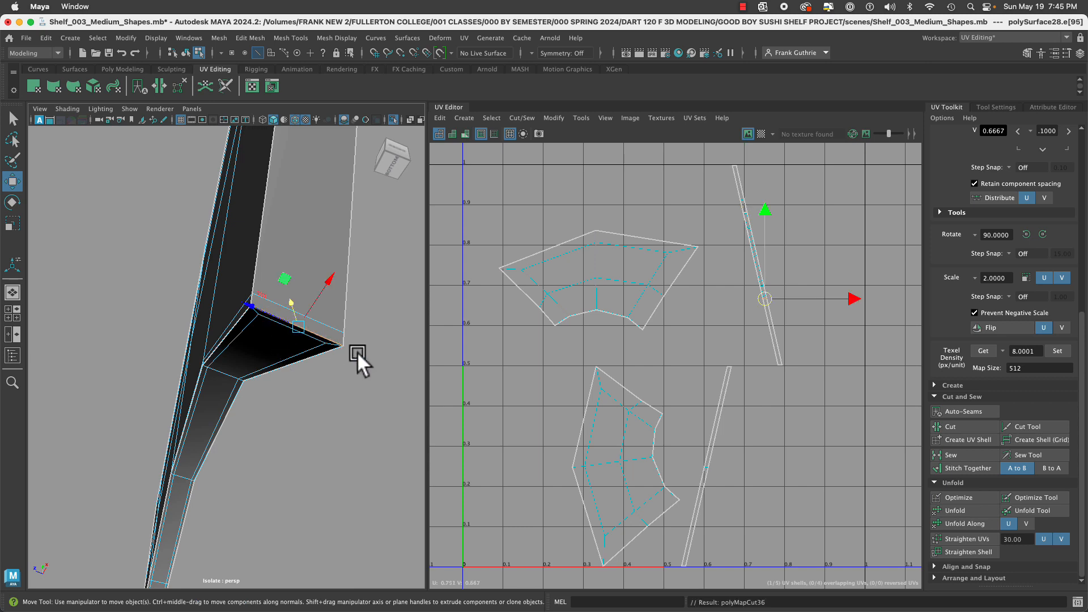
# Switch back to object selection with the whole fan panel selected, and inspect the centre of its upper rim.
pyautogui.click(363, 317)
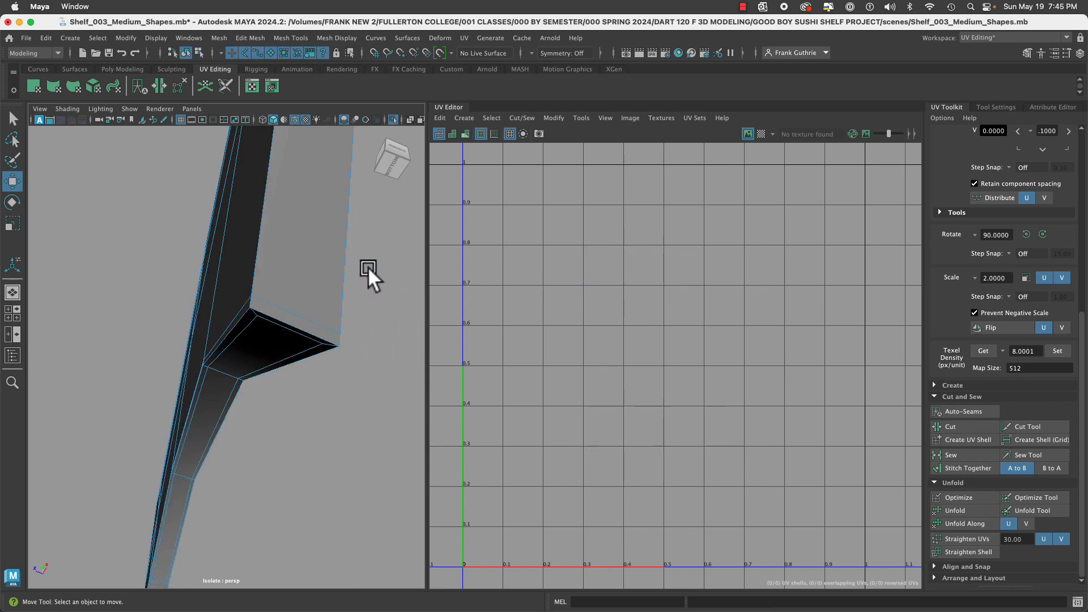
pyautogui.moveTo(300, 325); pyautogui.dragTo(378, 272, button='right')
pyautogui.moveTo(380, 350); pyautogui.dragTo(424, 441)
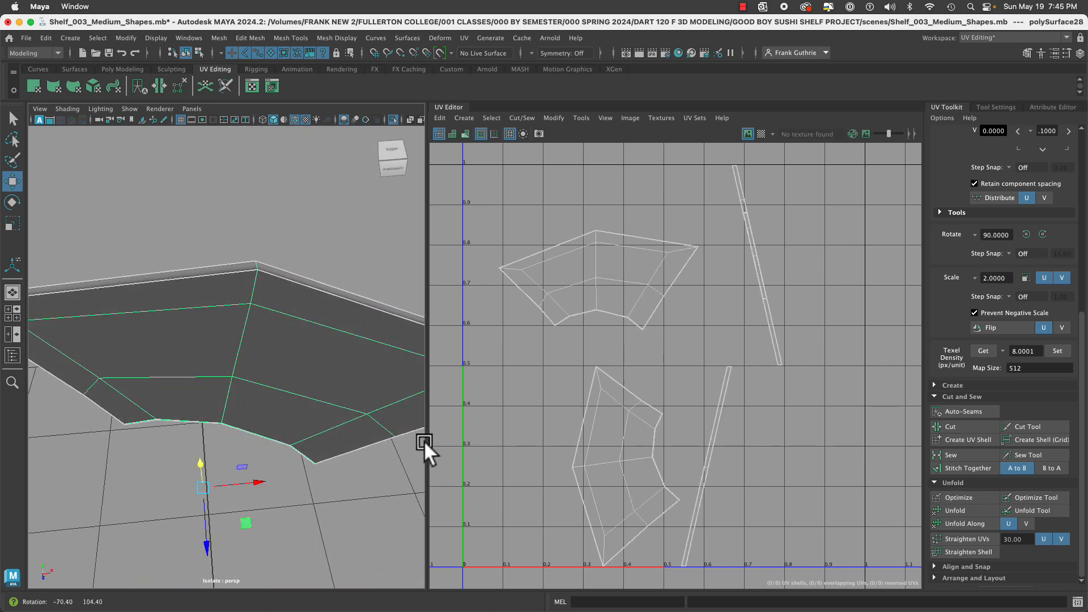
pyautogui.keyDown('alt'); pyautogui.moveTo(245, 281); pyautogui.dragTo(307, 253, button='right'); pyautogui.keyUp('alt')
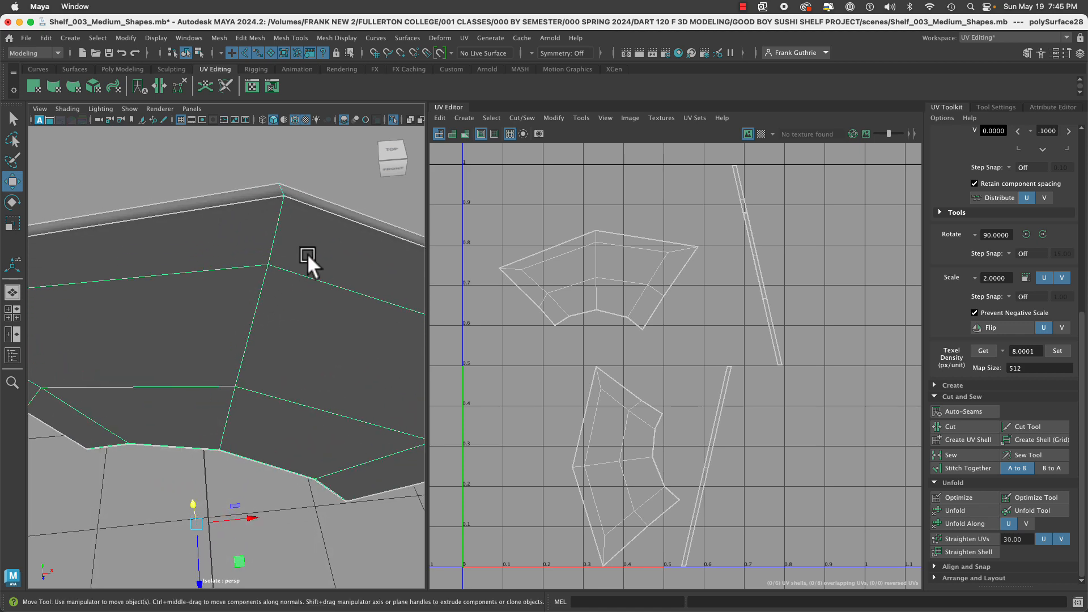
# Cut the UVs along the short thickness edge at the centre peak of the fan panel's upper rim.
pyautogui.moveTo(278, 181); pyautogui.dragTo(275, 159, button='right')
pyautogui.click(219, 224)
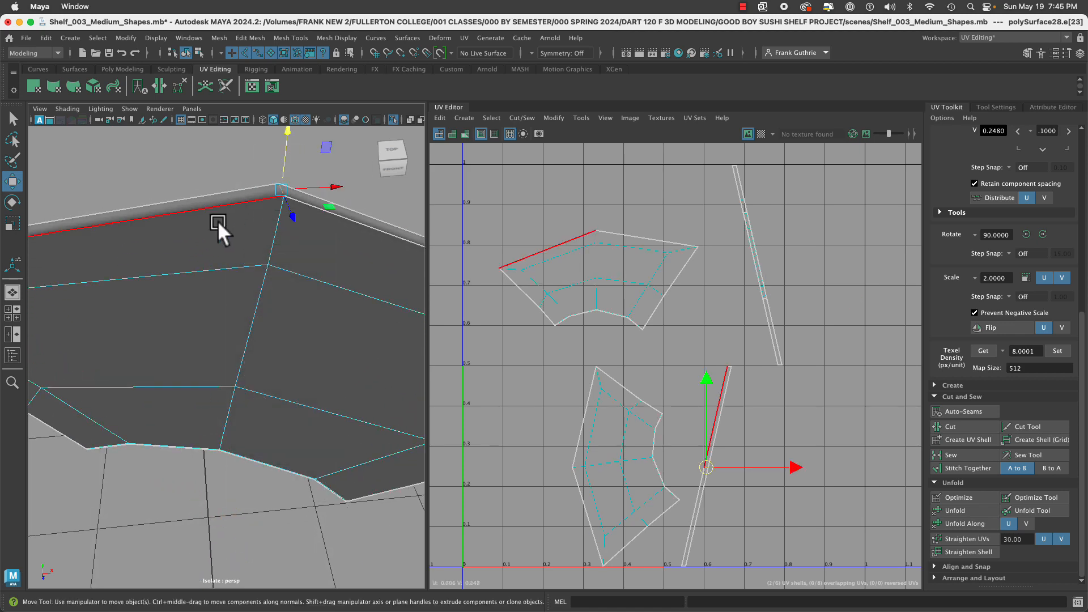
pyautogui.keyDown('alt'); pyautogui.moveTo(219, 226); pyautogui.dragTo(309, 216); pyautogui.keyUp('alt')
pyautogui.keyDown('alt'); pyautogui.moveTo(310, 216); pyautogui.dragTo(168, 239, button='right'); pyautogui.keyUp('alt')
pyautogui.keyDown('alt'); pyautogui.moveTo(97, 391); pyautogui.dragTo(128, 362); pyautogui.keyUp('alt')
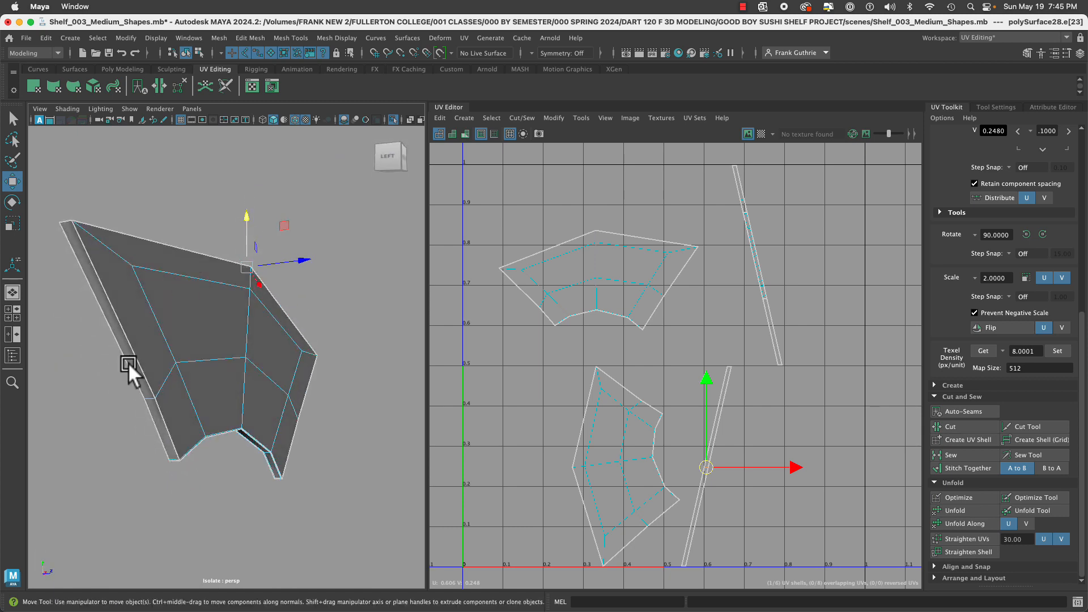
pyautogui.click(958, 431)
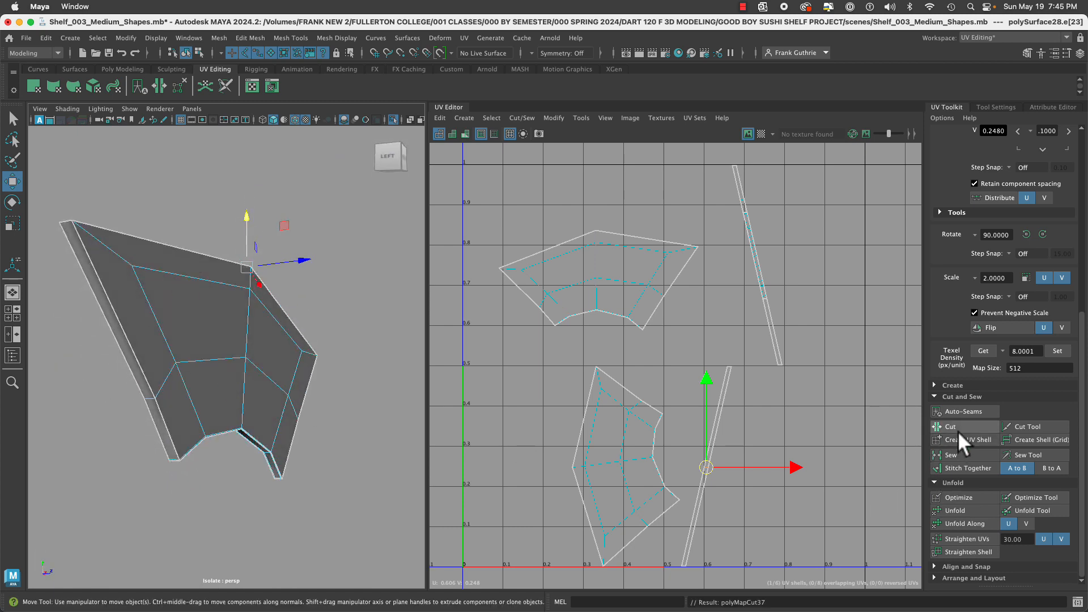
# Select all edges of the front-face UV shell, then remove the edges along the panel's inner curve from the selection.
pyautogui.rightClick(608, 226)
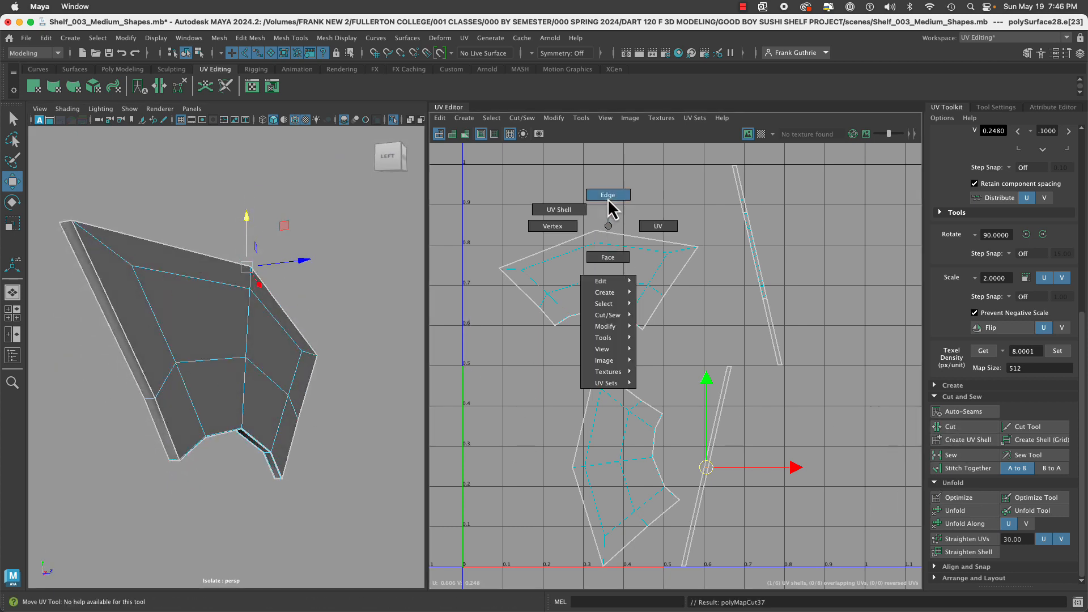
pyautogui.moveTo(607, 200); pyautogui.dragTo(607, 195, button='right')
pyautogui.moveTo(713, 222); pyautogui.dragTo(492, 339)
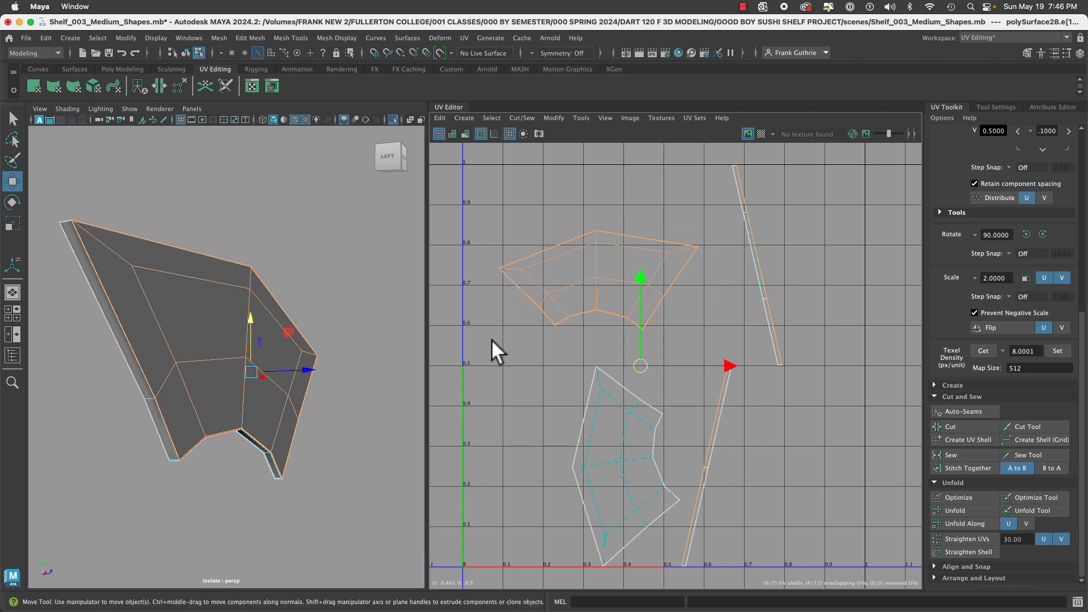
pyautogui.keyDown('alt'); pyautogui.moveTo(216, 397); pyautogui.dragTo(374, 436); pyautogui.keyUp('alt')
pyautogui.keyDown('alt'); pyautogui.moveTo(646, 470); pyautogui.dragTo(665, 536, button='middle'); pyautogui.keyUp('alt')
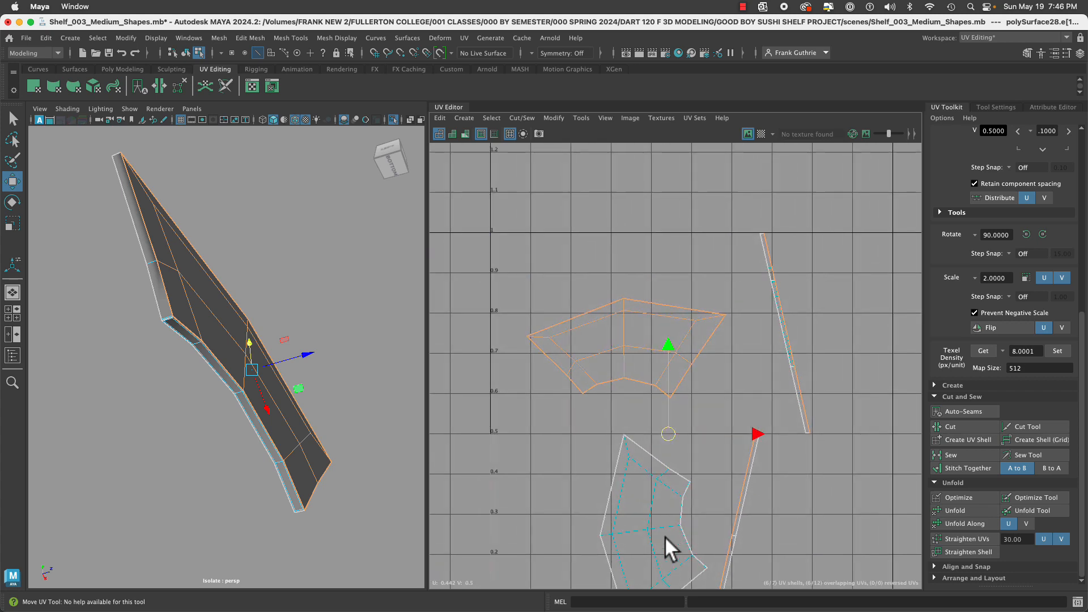
pyautogui.keyDown('alt'); pyautogui.moveTo(665, 537); pyautogui.dragTo(476, 407, button='right'); pyautogui.keyUp('alt')
pyautogui.keyDown('alt'); pyautogui.moveTo(236, 370); pyautogui.dragTo(350, 388, button='right'); pyautogui.keyUp('alt')
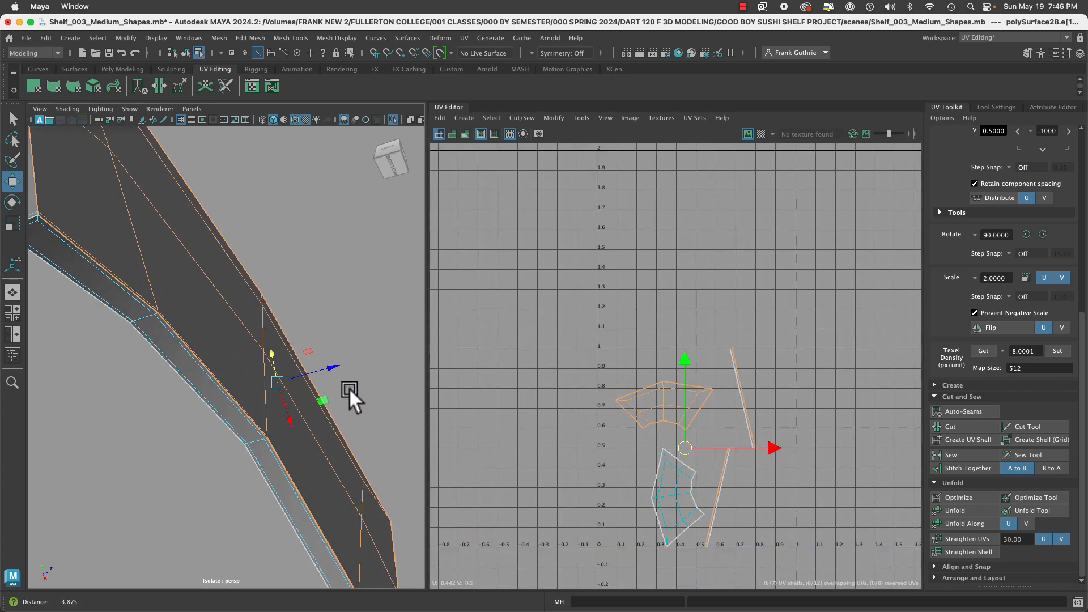
pyautogui.keyDown('alt'); pyautogui.moveTo(257, 373); pyautogui.dragTo(253, 282); pyautogui.keyUp('alt')
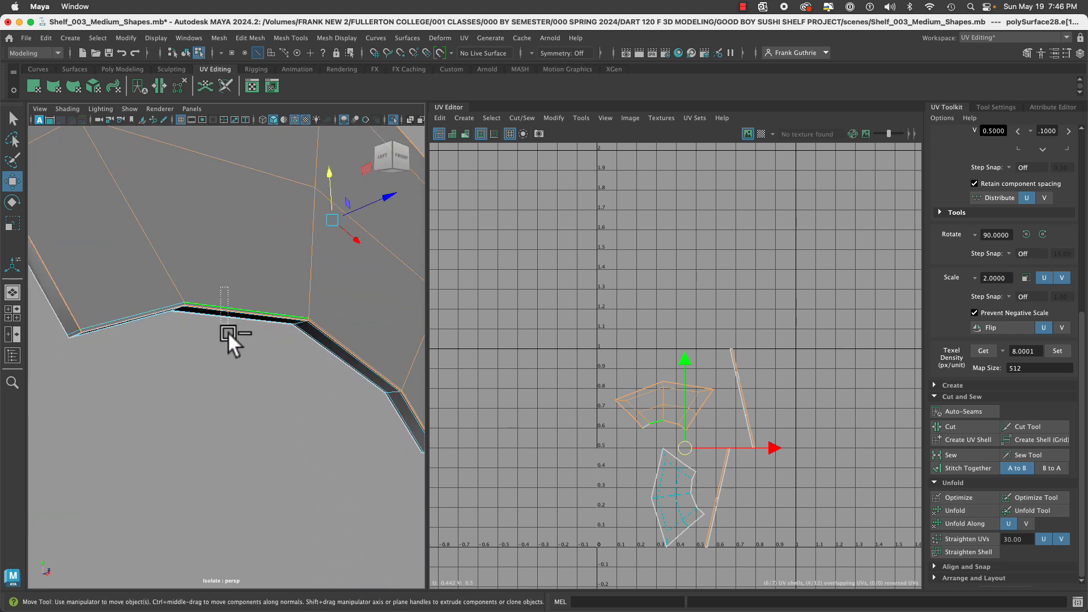
pyautogui.keyDown('alt'); pyautogui.moveTo(388, 413); pyautogui.dragTo(247, 352); pyautogui.keyUp('alt')
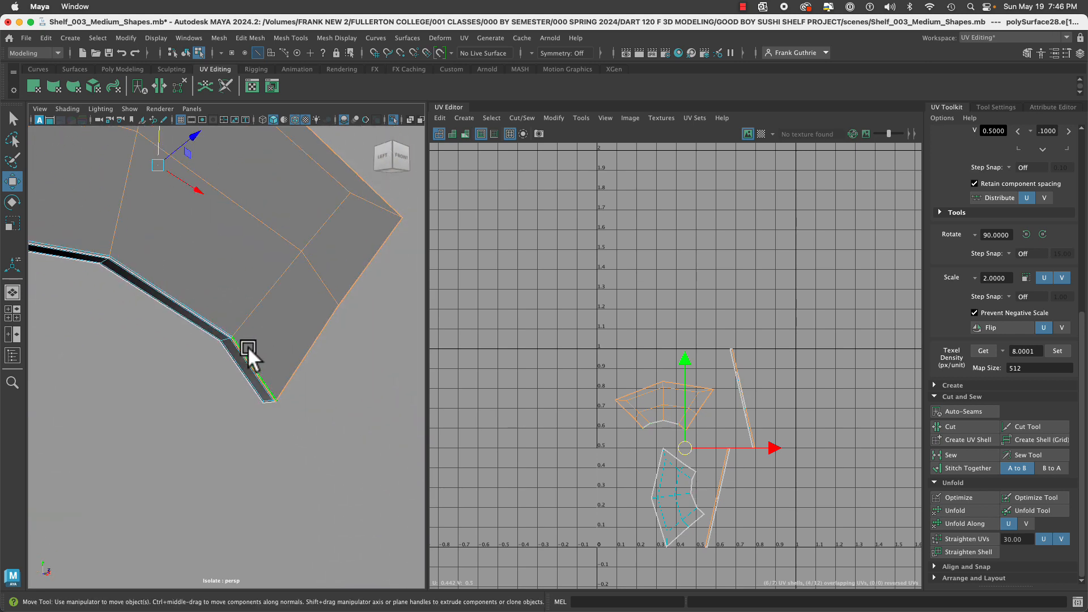
pyautogui.keyDown('ctrl'); pyautogui.click(254, 348); pyautogui.keyUp('ctrl')
pyautogui.keyDown('alt'); pyautogui.moveTo(309, 400); pyautogui.dragTo(374, 396, button='right'); pyautogui.keyUp('alt')
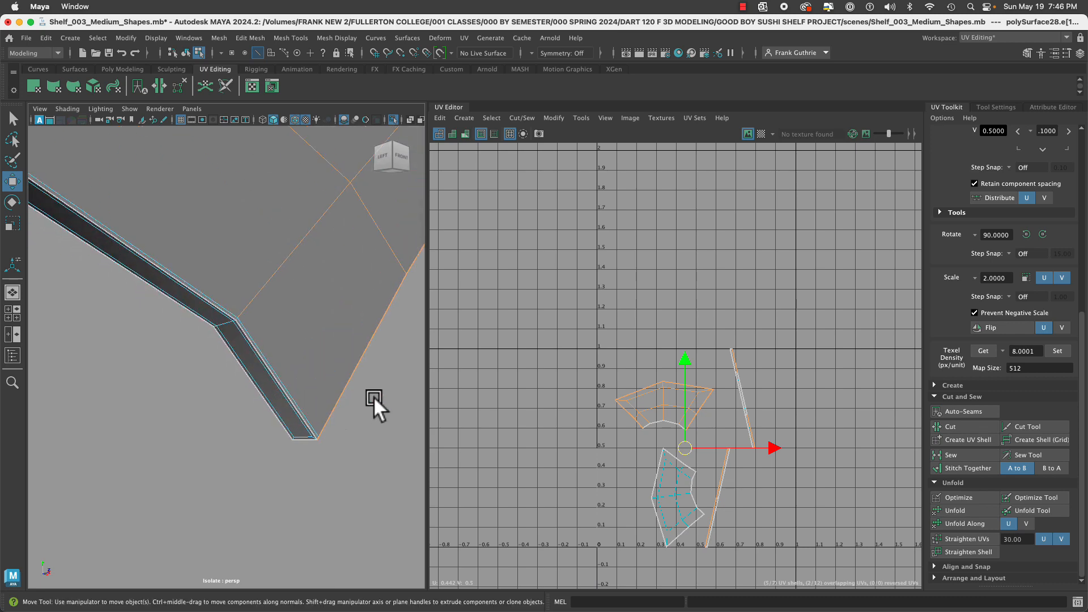
# Stitch the rim and side thickness strips onto the front-face UV shell along the selected edges.
pyautogui.keyDown('alt'); pyautogui.moveTo(648, 397); pyautogui.dragTo(921, 475, button='right'); pyautogui.keyUp('alt')
pyautogui.keyDown('alt'); pyautogui.moveTo(818, 454); pyautogui.dragTo(823, 367, button='middle'); pyautogui.keyUp('alt')
pyautogui.click(964, 472)
pyautogui.keyDown('alt'); pyautogui.moveTo(681, 258); pyautogui.dragTo(722, 239, button='right'); pyautogui.keyUp('alt')
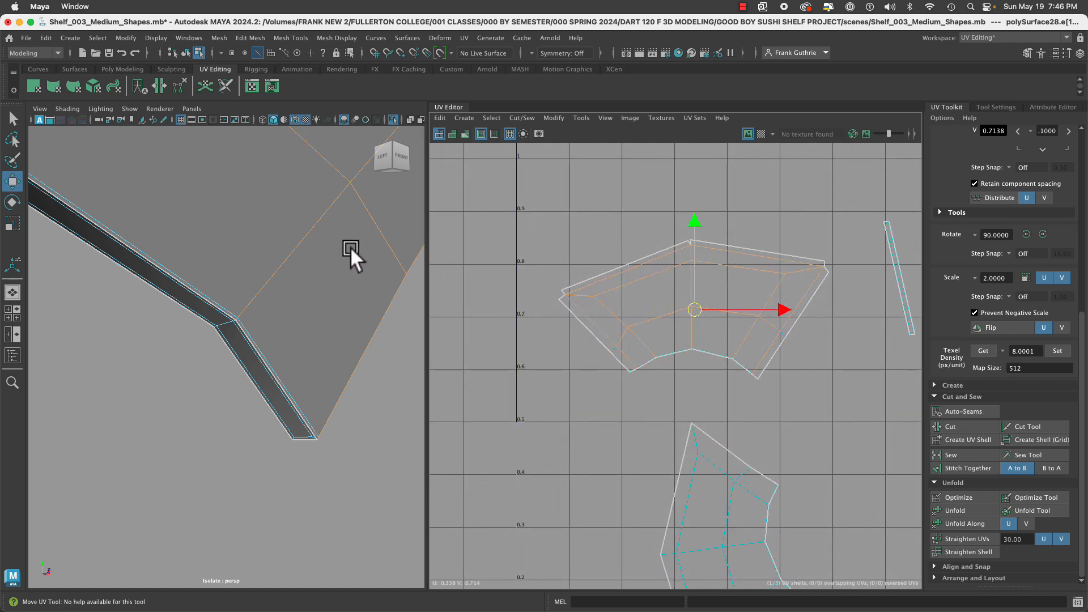
# Stitch the back-face UV shell to the front-face shell along one half of the upper rim's back edge.
pyautogui.keyDown('alt'); pyautogui.moveTo(350, 247); pyautogui.dragTo(193, 234); pyautogui.keyUp('alt')
pyautogui.keyDown('alt'); pyautogui.moveTo(334, 238); pyautogui.dragTo(245, 312); pyautogui.keyUp('alt')
pyautogui.click(246, 311)
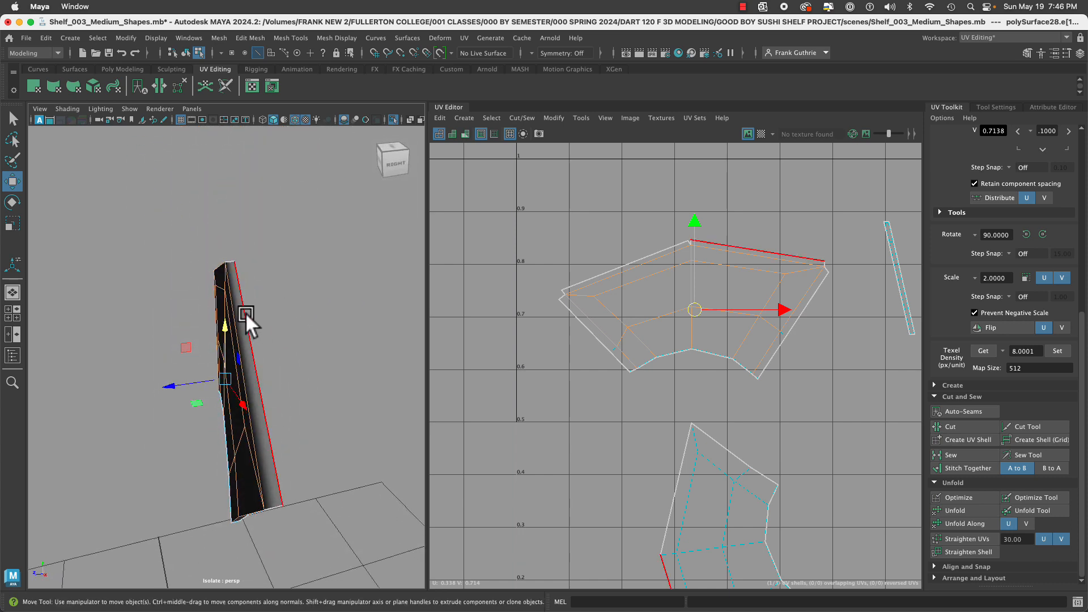
pyautogui.click(961, 469)
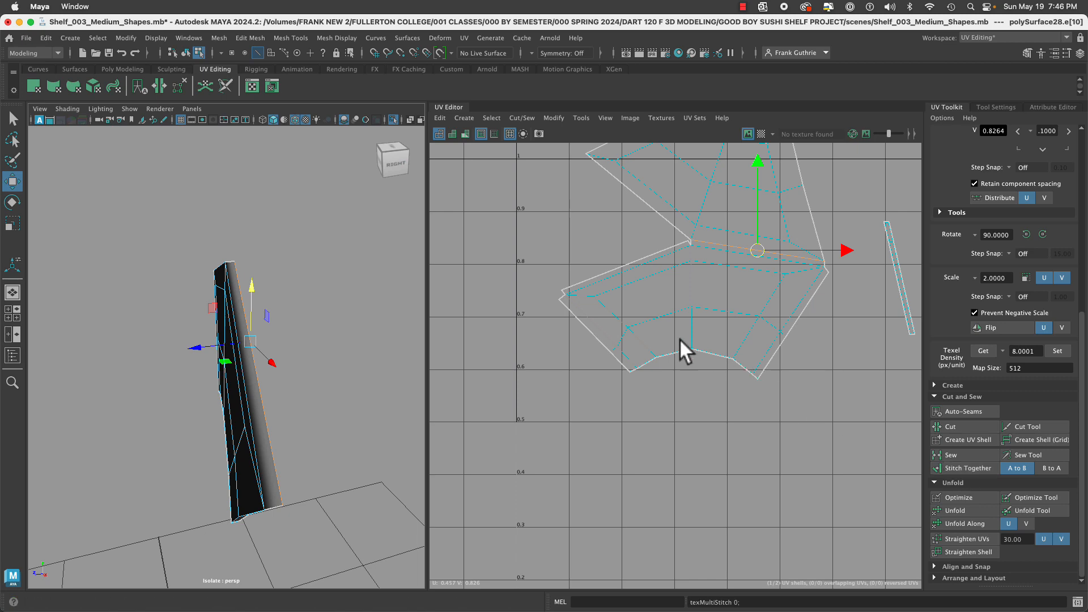
# Stitch the inner-curve thickness strip to the front-face shell at the short edge on its lower corner.
pyautogui.keyDown('alt'); pyautogui.moveTo(397, 351); pyautogui.dragTo(303, 289); pyautogui.keyUp('alt')
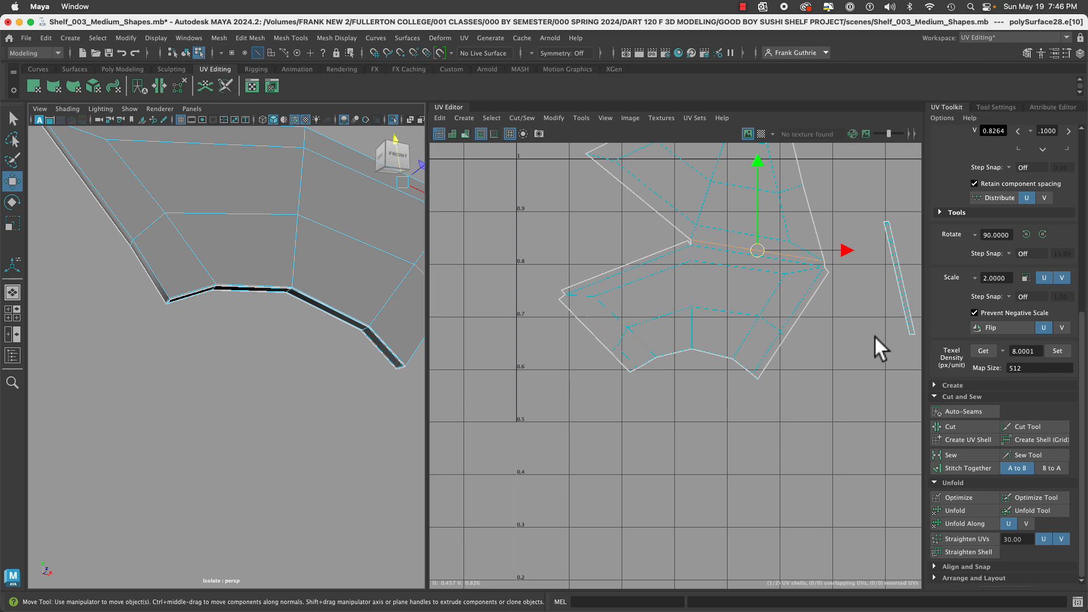
pyautogui.keyDown('alt'); pyautogui.moveTo(875, 334); pyautogui.dragTo(785, 359, button='middle'); pyautogui.keyUp('alt')
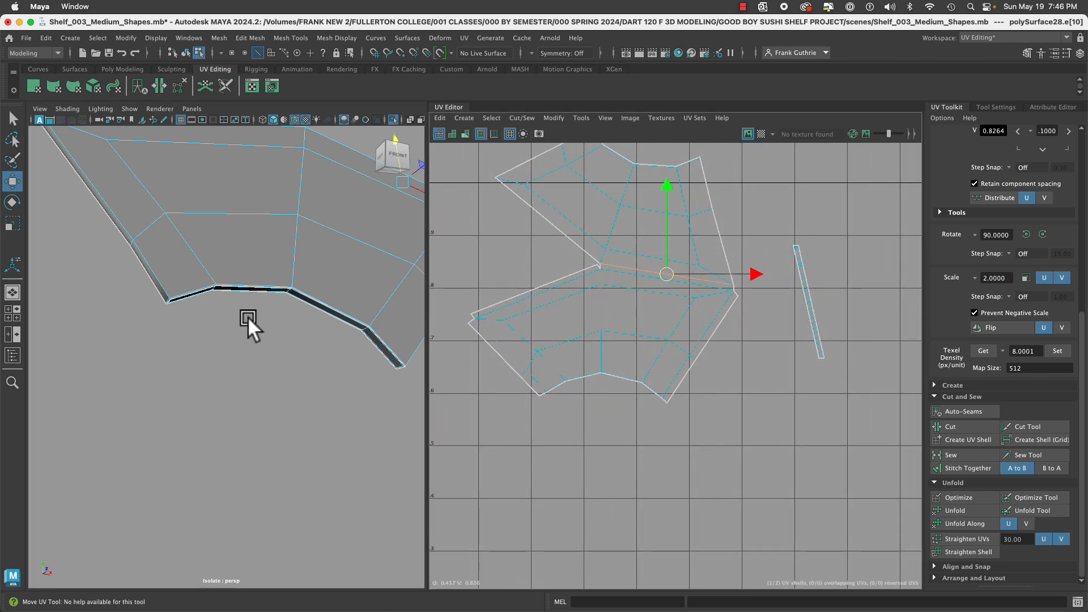
pyautogui.keyDown('alt'); pyautogui.moveTo(247, 316); pyautogui.dragTo(198, 326); pyautogui.keyUp('alt')
pyautogui.keyDown('alt'); pyautogui.moveTo(598, 312); pyautogui.dragTo(609, 369, button='middle'); pyautogui.keyUp('alt')
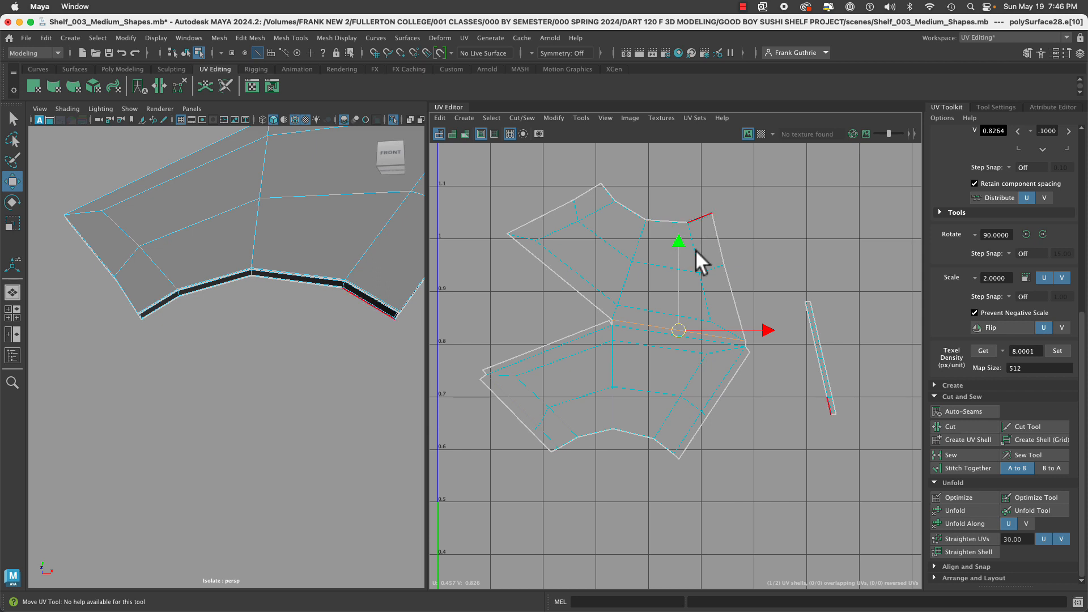
pyautogui.keyDown('alt'); pyautogui.moveTo(600, 420); pyautogui.dragTo(638, 318, button='middle'); pyautogui.keyUp('alt')
pyautogui.keyDown('alt'); pyautogui.moveTo(545, 351); pyautogui.dragTo(697, 397, button='right'); pyautogui.keyUp('alt')
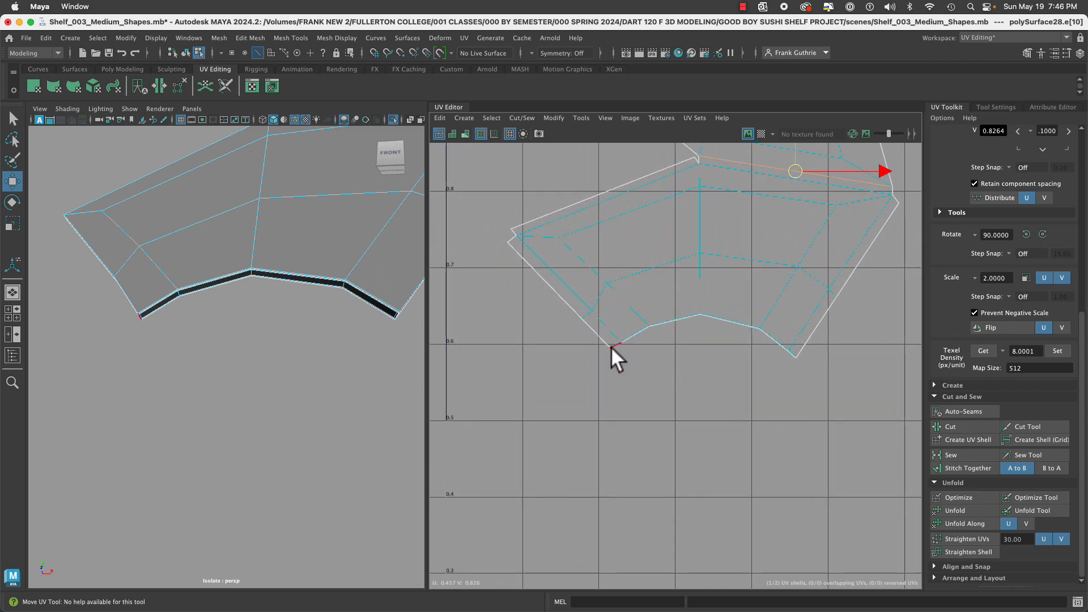
pyautogui.click(612, 347)
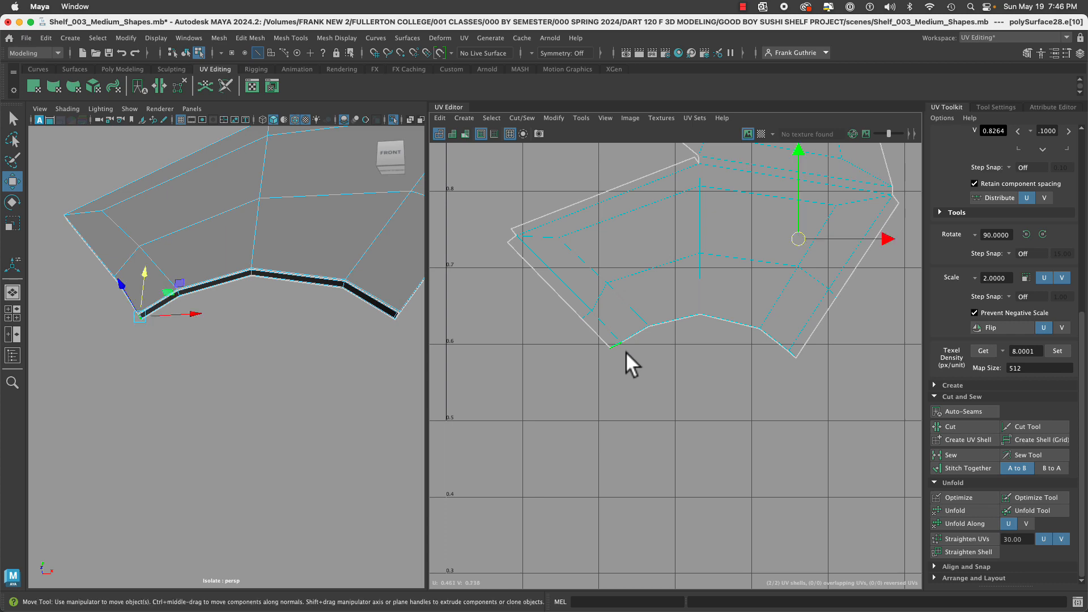
pyautogui.click(970, 468)
# Select the joined UV shell and apply a texel density of 8.0001 at map size 512.
pyautogui.keyDown('alt'); pyautogui.moveTo(871, 442); pyautogui.dragTo(567, 392, button='right'); pyautogui.keyUp('alt')
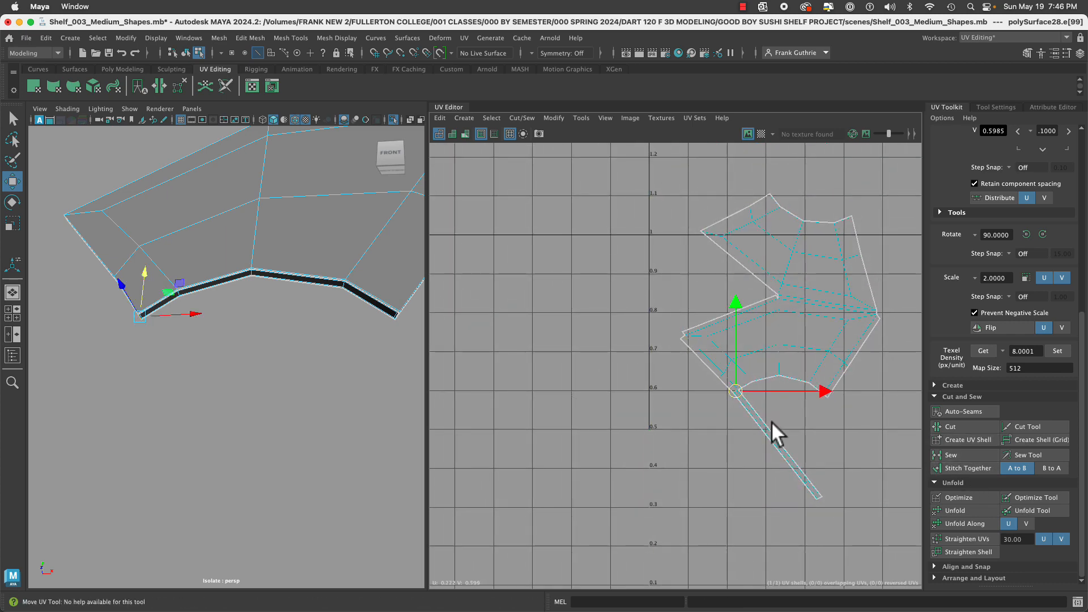
pyautogui.keyDown('alt'); pyautogui.moveTo(678, 417); pyautogui.dragTo(1042, 477, button='right'); pyautogui.keyUp('alt')
pyautogui.keyDown('alt'); pyautogui.moveTo(887, 438); pyautogui.dragTo(629, 320, button='middle'); pyautogui.keyUp('alt')
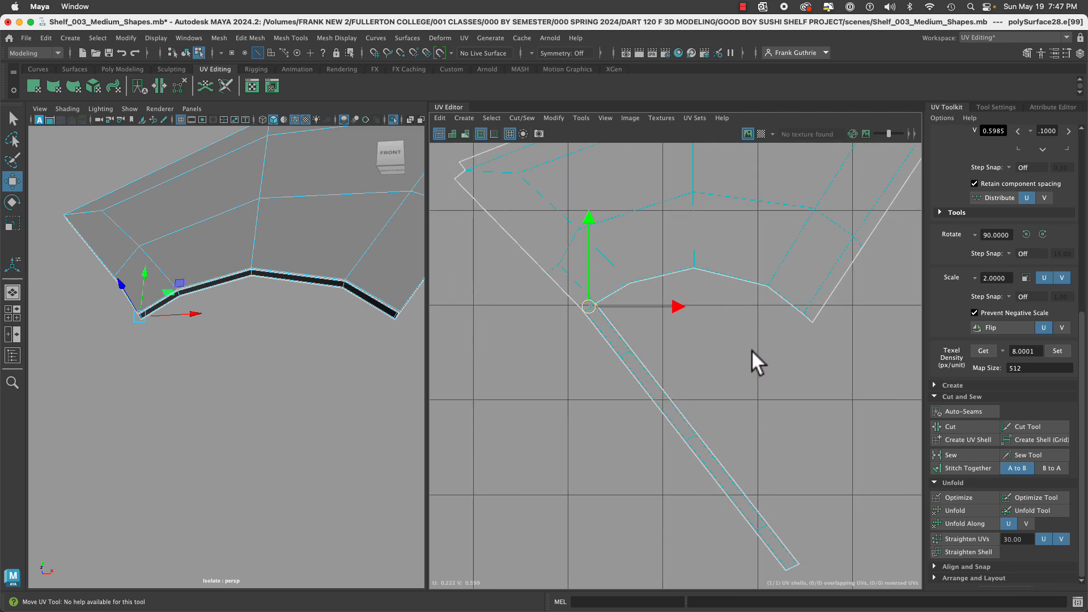
pyautogui.keyDown('alt'); pyautogui.moveTo(810, 360); pyautogui.dragTo(696, 321, button='right'); pyautogui.keyUp('alt')
pyautogui.keyDown('alt'); pyautogui.moveTo(696, 320); pyautogui.dragTo(608, 368, button='middle'); pyautogui.keyUp('alt')
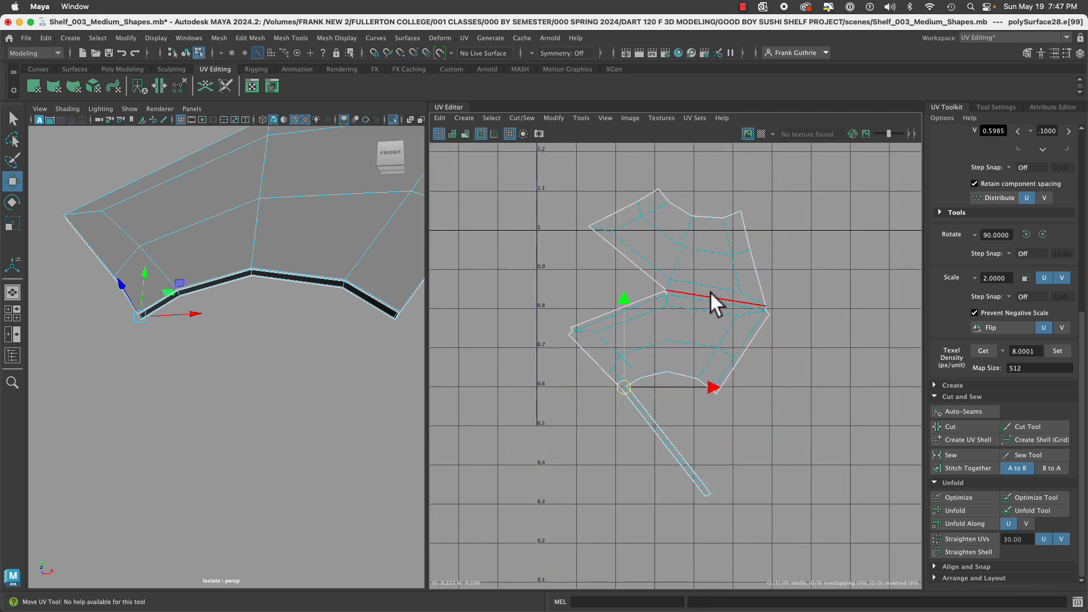
pyautogui.moveTo(709, 291); pyautogui.dragTo(653, 295, button='right')
pyautogui.keyDown('alt'); pyautogui.moveTo(719, 332); pyautogui.dragTo(501, 304, button='right'); pyautogui.keyUp('alt')
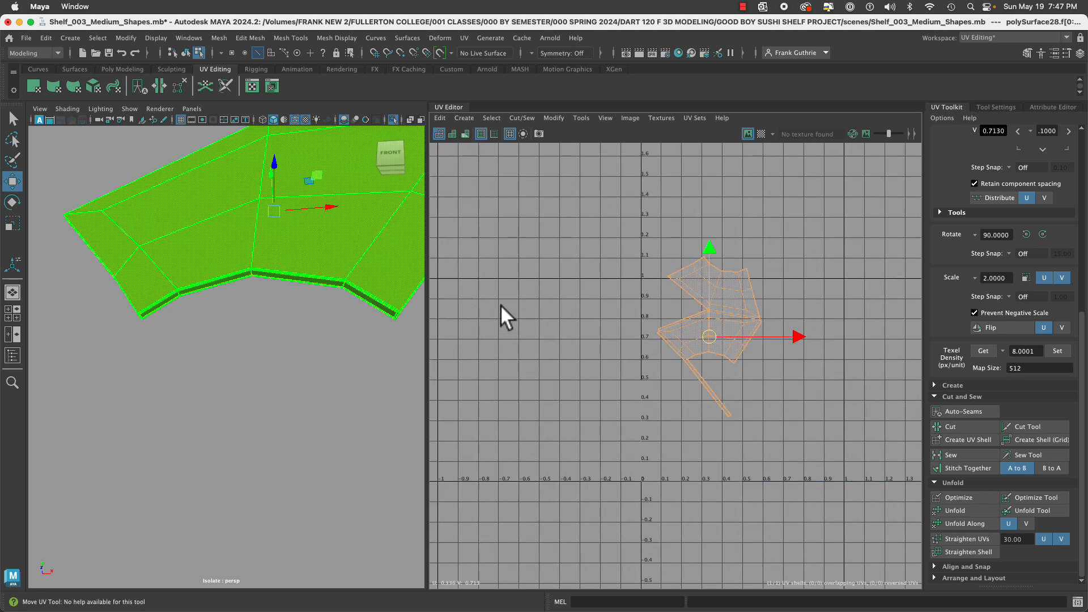
pyautogui.keyDown('alt'); pyautogui.moveTo(698, 333); pyautogui.dragTo(693, 368, button='middle'); pyautogui.keyUp('alt')
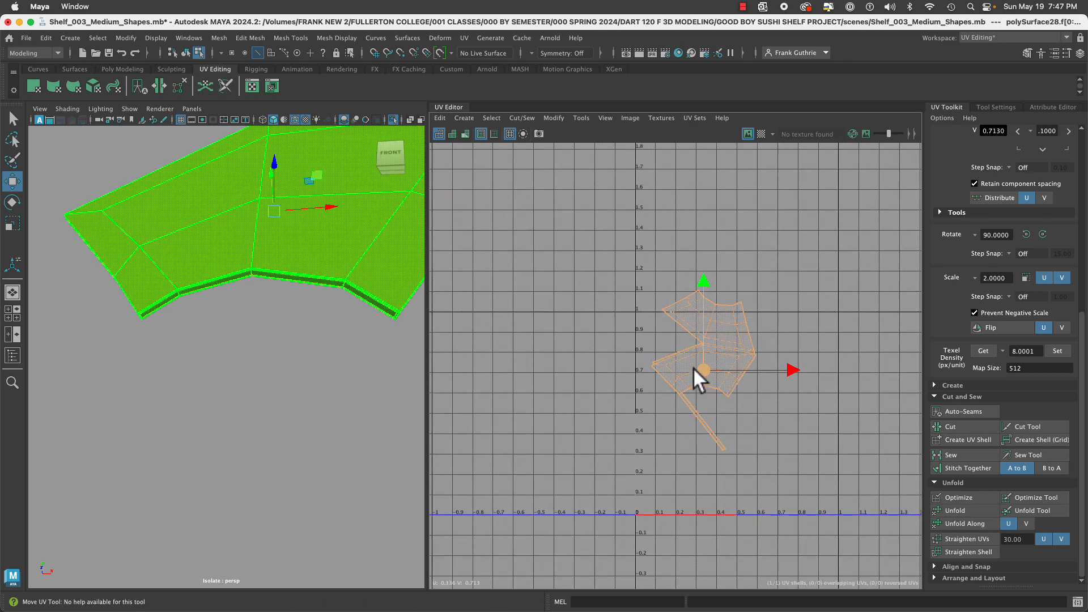
pyautogui.click(1055, 351)
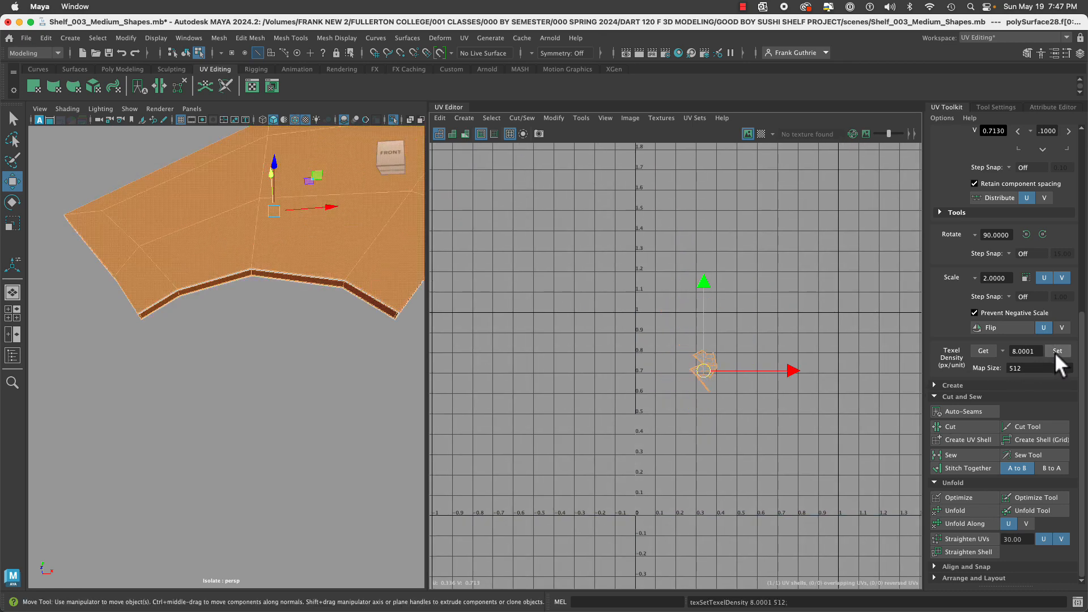
# Assign the existing UV_text material to the fan panel.
pyautogui.rightClick(251, 225)
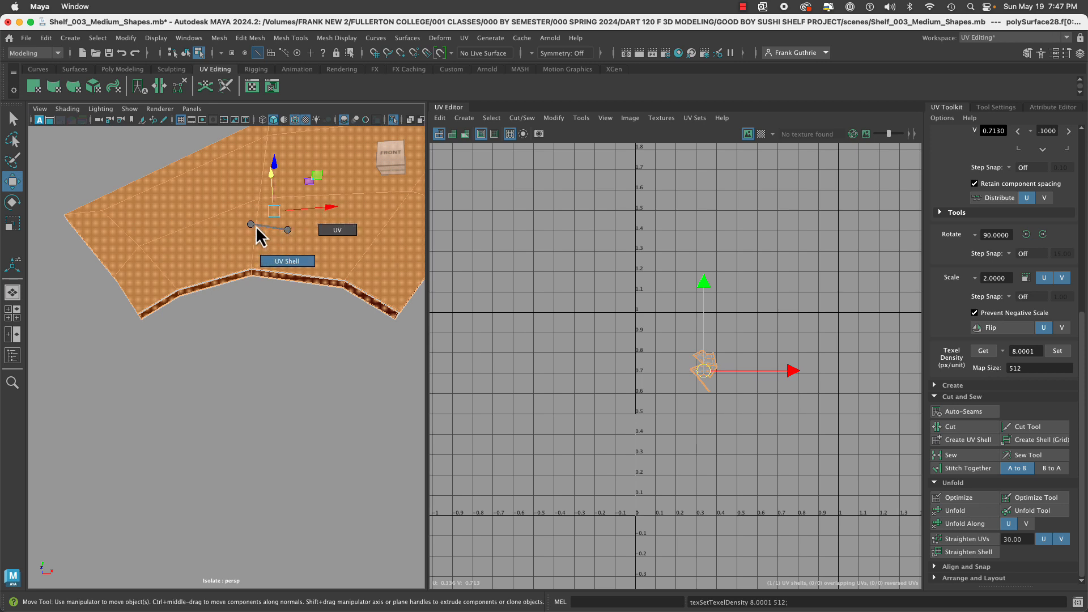
pyautogui.rightClick(252, 227)
pyautogui.moveTo(271, 537)
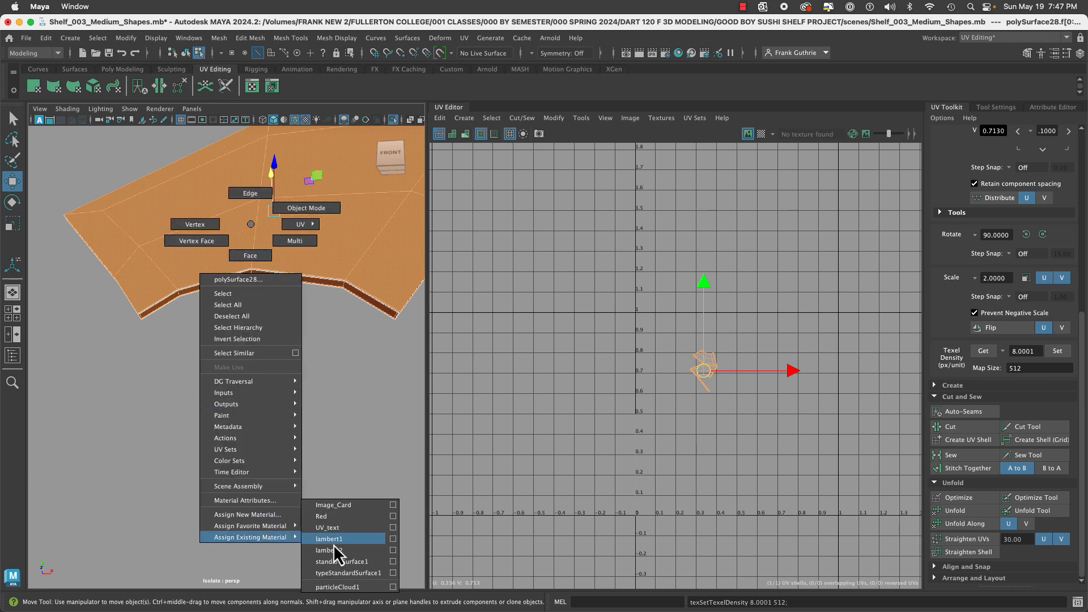
pyautogui.click(353, 528)
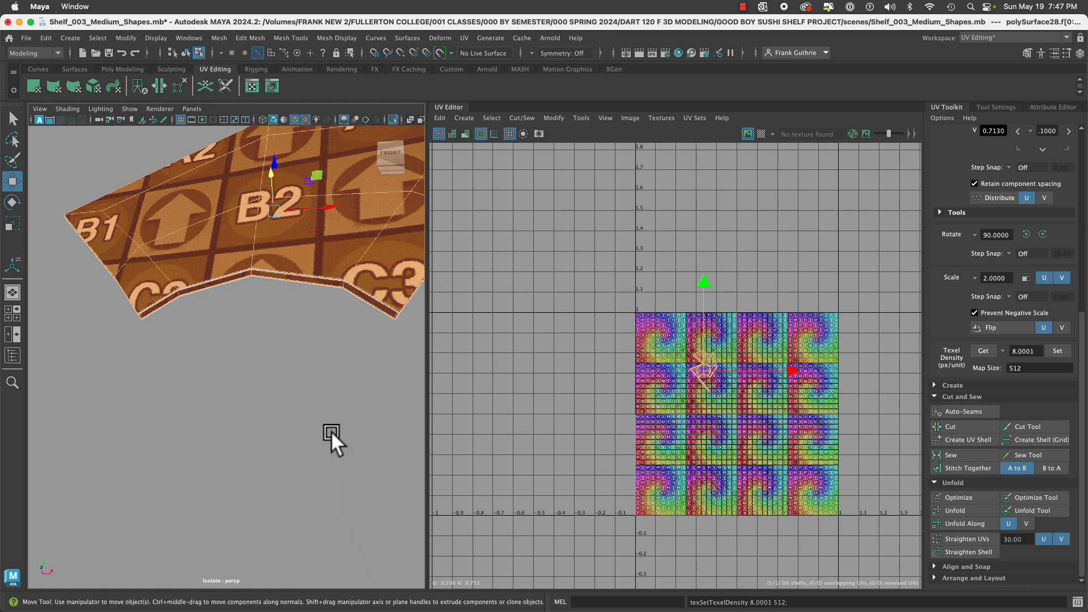
# Inspect the texture on the fan panel from several angles, turn on its smooth preview and return to object selection.
pyautogui.keyDown('alt'); pyautogui.moveTo(326, 334); pyautogui.dragTo(346, 387); pyautogui.keyUp('alt')
pyautogui.keyDown('alt'); pyautogui.moveTo(348, 387); pyautogui.dragTo(214, 353, button='right'); pyautogui.keyUp('alt')
pyautogui.keyDown('alt'); pyautogui.moveTo(214, 353); pyautogui.dragTo(270, 334); pyautogui.keyUp('alt')
pyautogui.keyDown('alt'); pyautogui.moveTo(270, 334); pyautogui.dragTo(341, 328, button='right'); pyautogui.keyUp('alt')
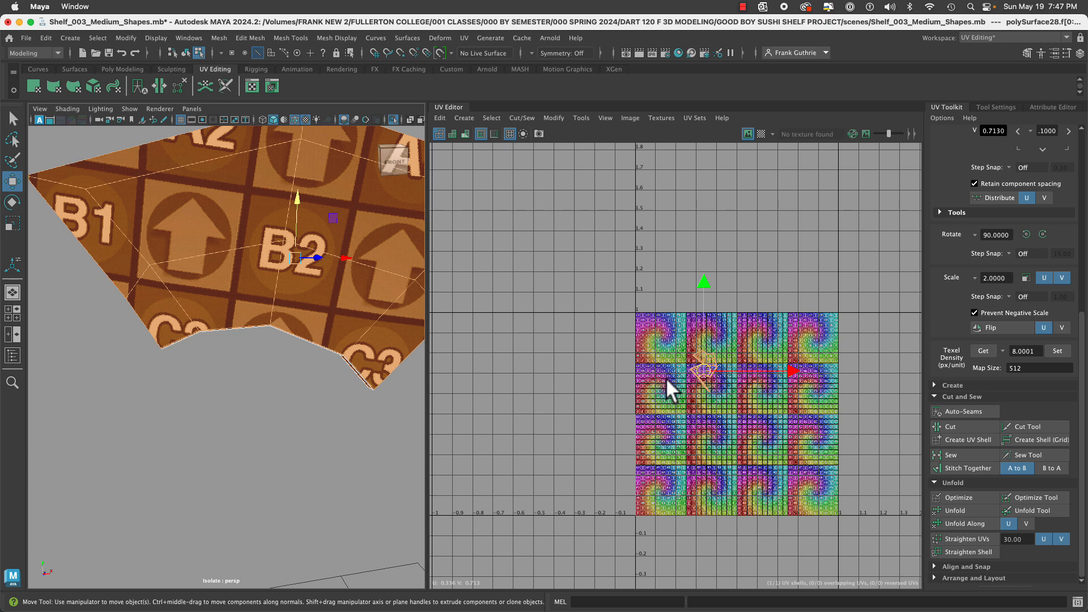
pyautogui.keyDown('alt'); pyautogui.moveTo(359, 332); pyautogui.dragTo(186, 292, button='right'); pyautogui.keyUp('alt')
pyautogui.keyDown('alt'); pyautogui.moveTo(186, 292); pyautogui.dragTo(240, 309); pyautogui.keyUp('alt')
pyautogui.press('3')
pyautogui.press('F8')
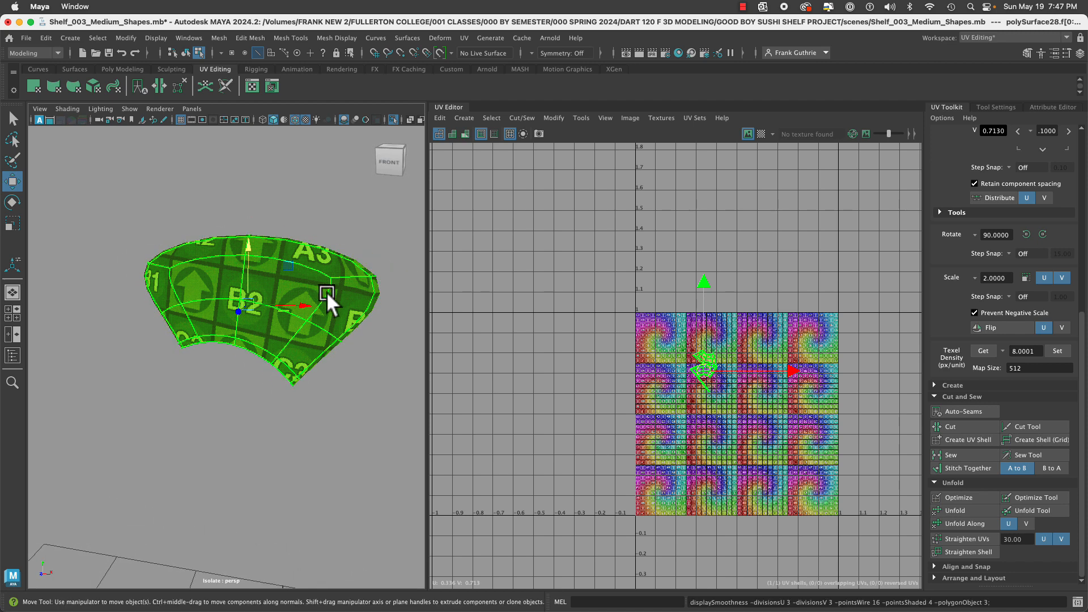
# End the panel's isolation, show the Outliner, select fan_grp and isolate it in a widened viewport.
pyautogui.click(393, 119)
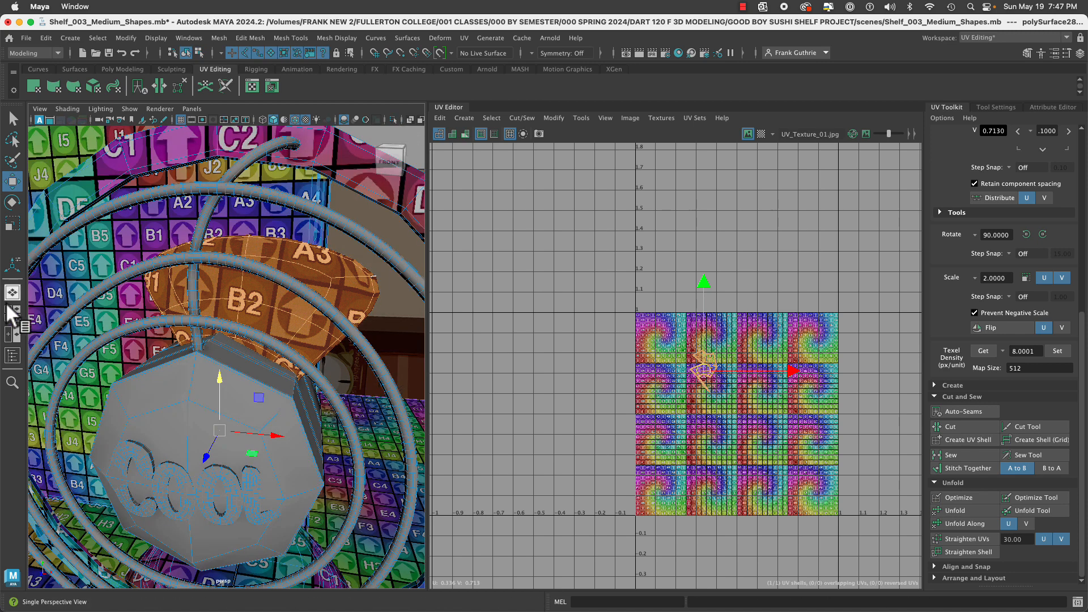
pyautogui.click(12, 353)
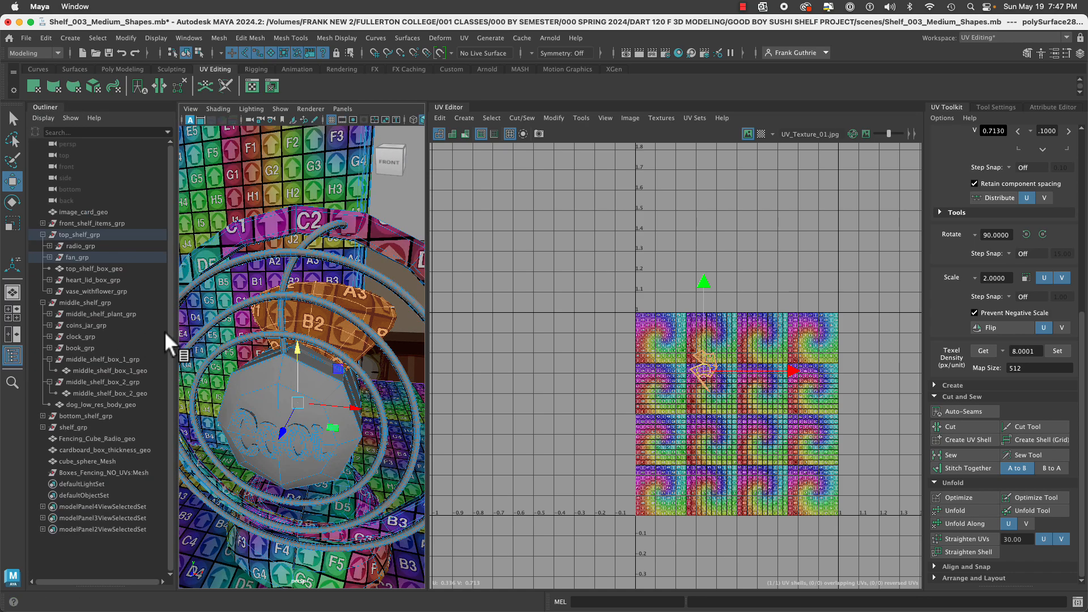
pyautogui.click(80, 259)
pyautogui.moveTo(426, 175); pyautogui.dragTo(535, 176)
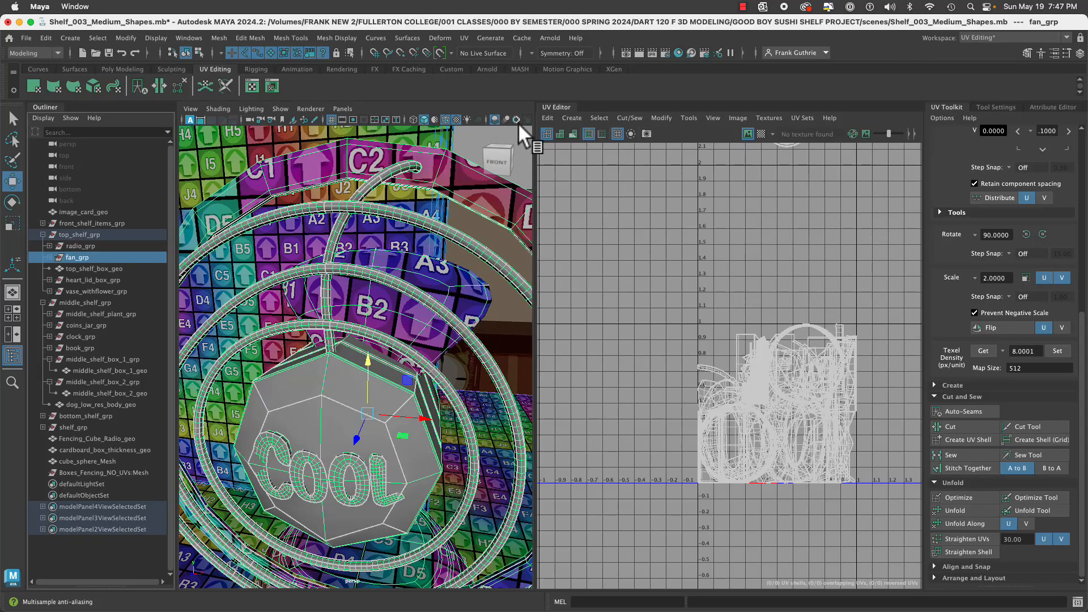
pyautogui.moveTo(535, 159); pyautogui.dragTo(586, 147)
pyautogui.click(543, 119)
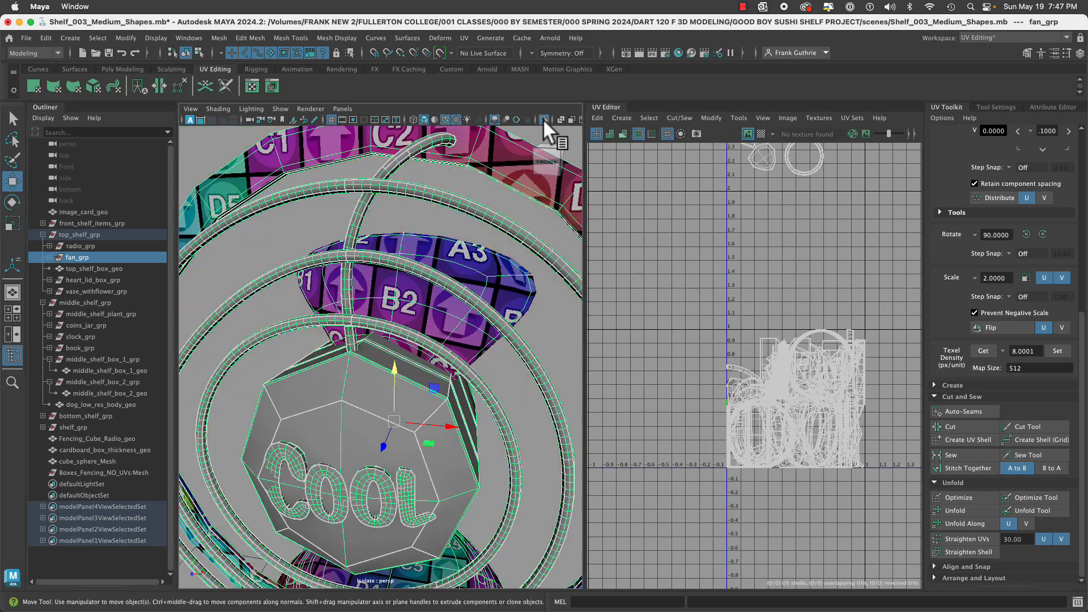
# Select the textured fan blade and the central hub and isolate them in the perspective view.
pyautogui.click(505, 200)
pyautogui.keyDown('alt'); pyautogui.moveTo(507, 203); pyautogui.dragTo(418, 353); pyautogui.keyUp('alt')
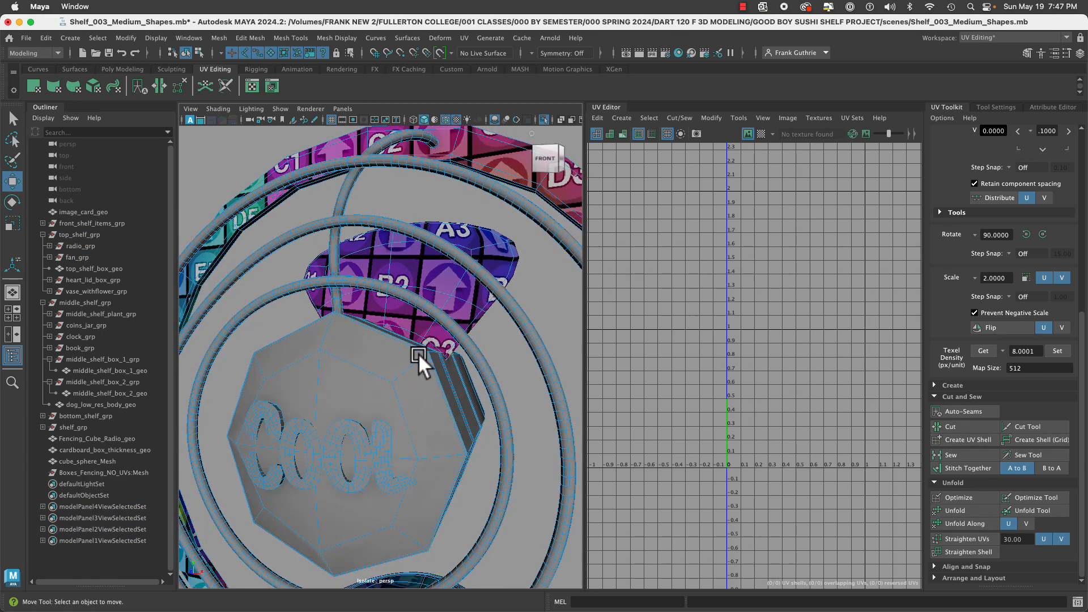
pyautogui.click(414, 369)
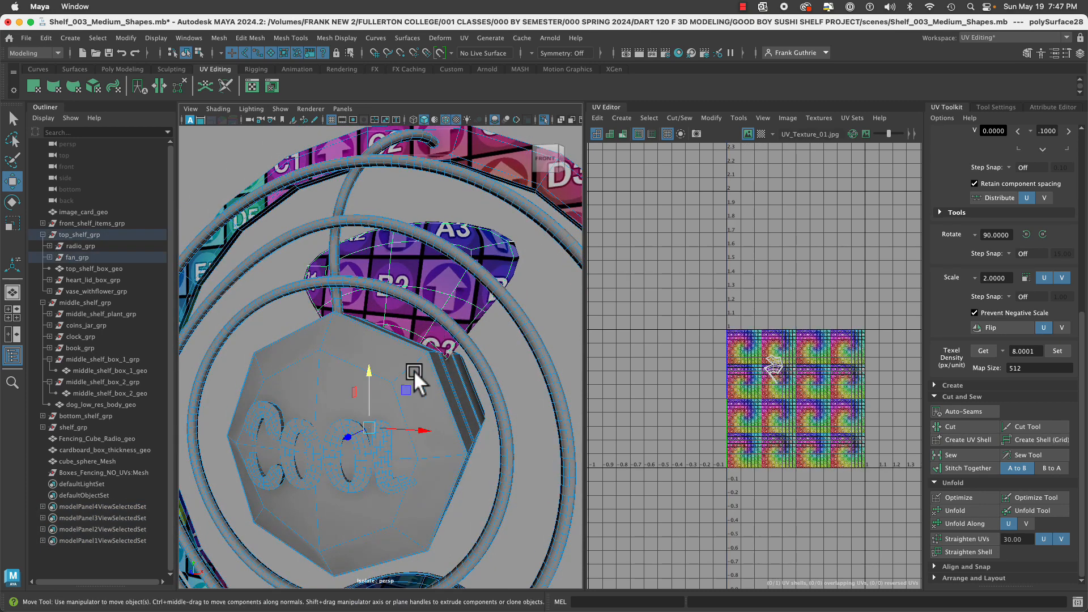
pyautogui.keyDown('shift'); pyautogui.click(339, 351); pyautogui.keyUp('shift')
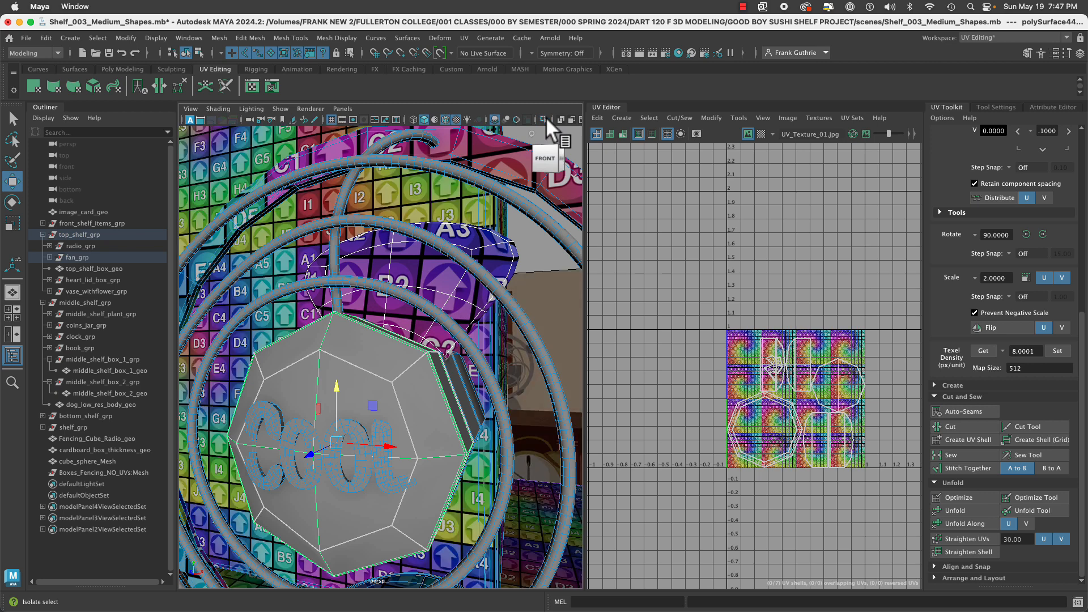
pyautogui.click(546, 118)
pyautogui.click(482, 188)
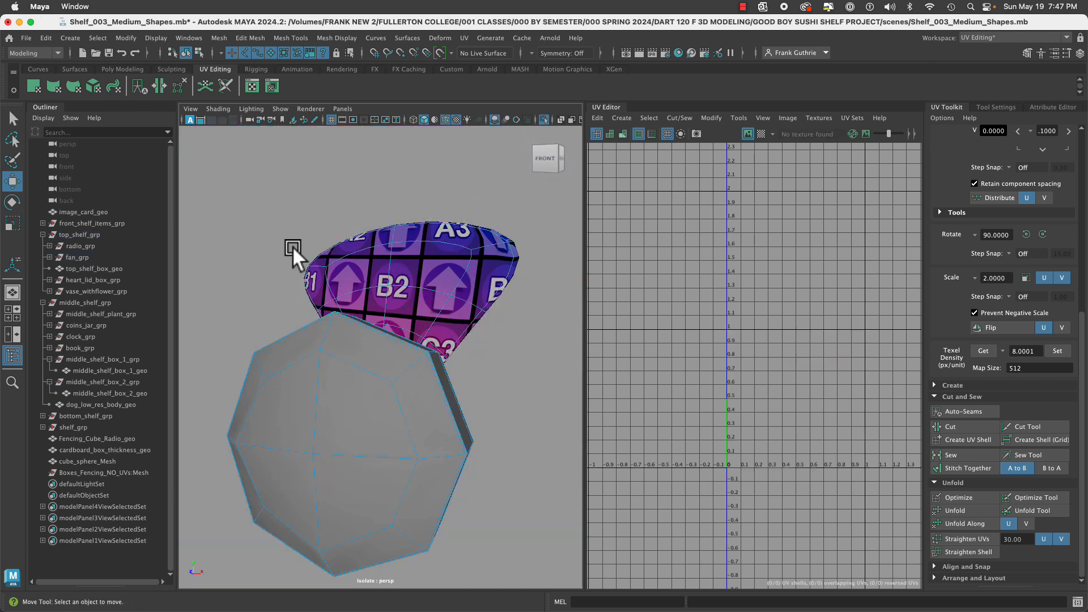
# Reselect the hub and blade, isolate them in the front view, frame them and turn on smooth preview.
pyautogui.click(388, 410)
pyautogui.press('space')
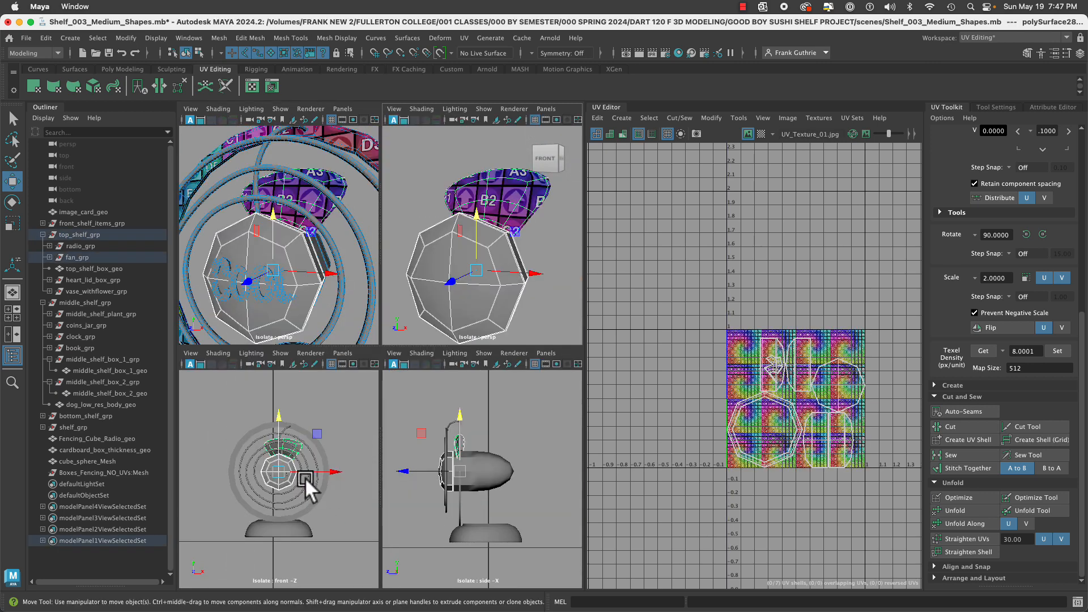
pyautogui.press('space')
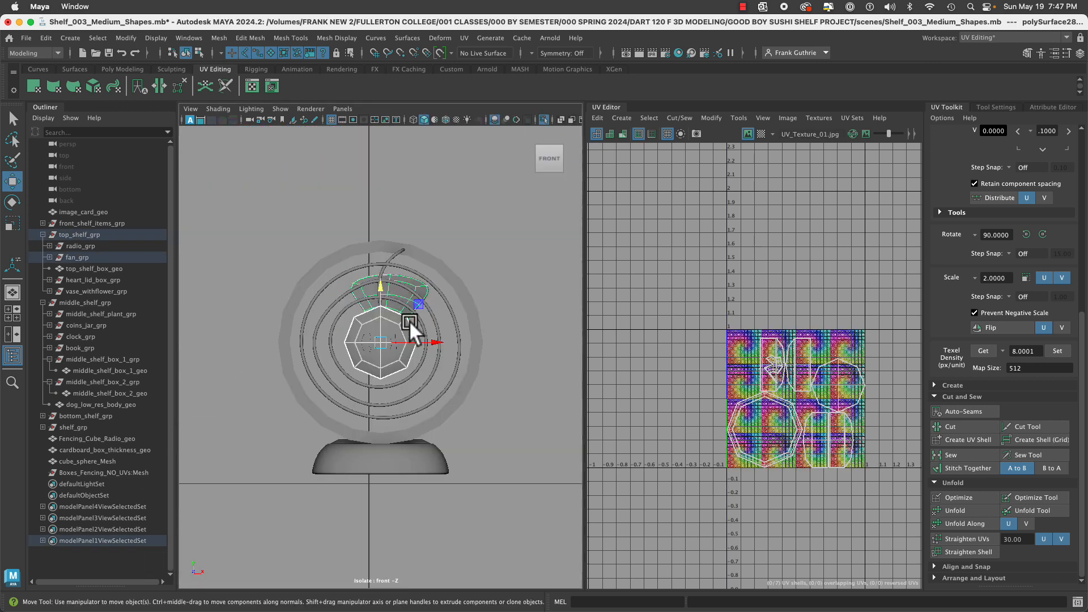
pyautogui.click(541, 122)
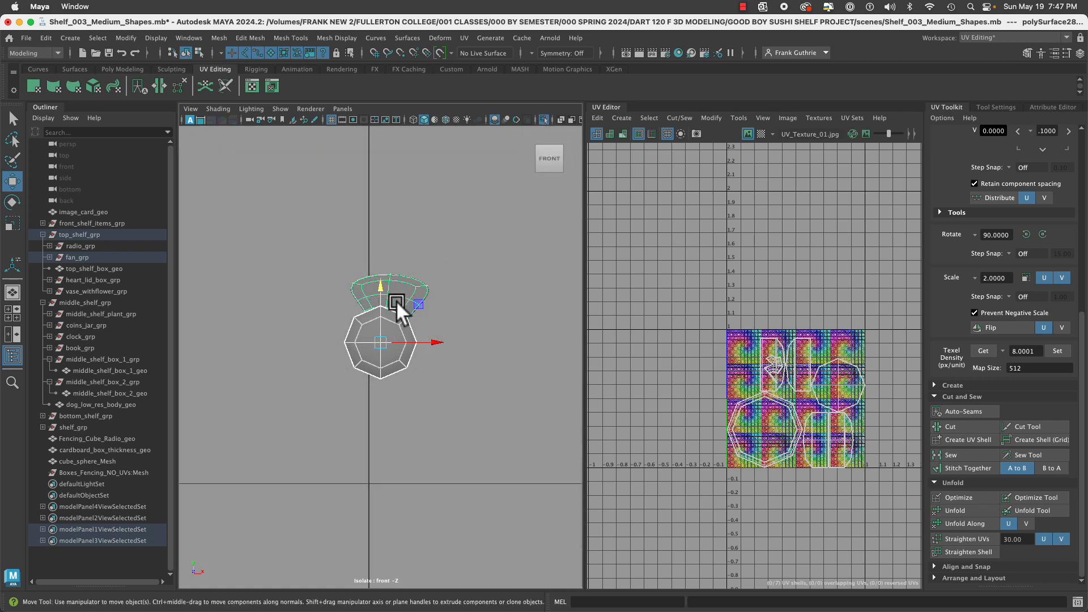
pyautogui.press('f')
pyautogui.keyDown('alt'); pyautogui.moveTo(407, 300); pyautogui.dragTo(449, 286, button='middle'); pyautogui.keyUp('alt')
pyautogui.press('3')
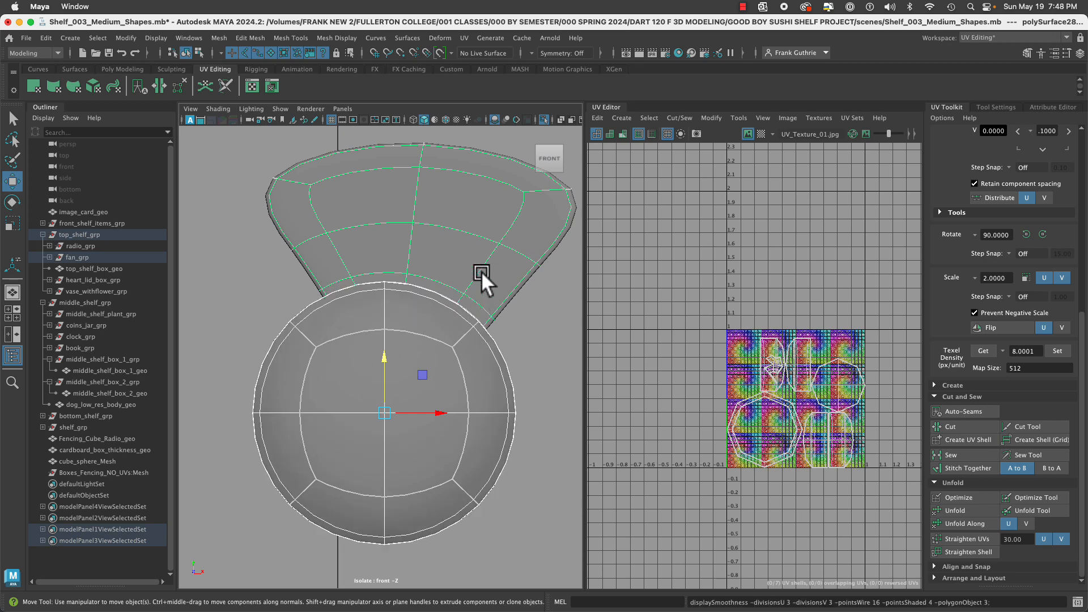
# Select only the fan blade and show wireframe on shaded in the front view.
pyautogui.click(526, 303)
pyautogui.moveTo(462, 246); pyautogui.dragTo(489, 278)
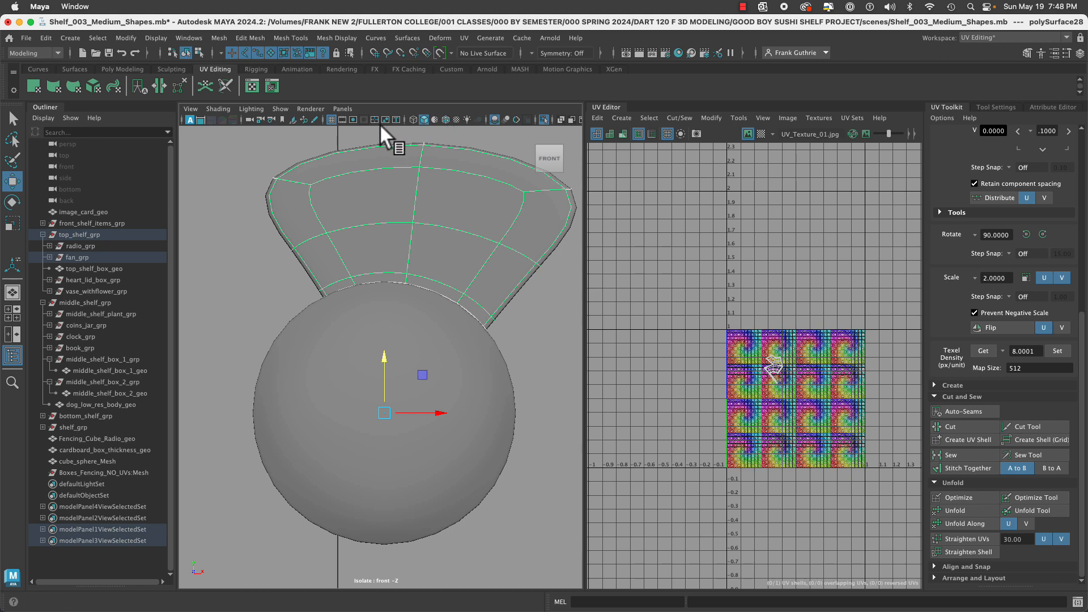
pyautogui.click(445, 120)
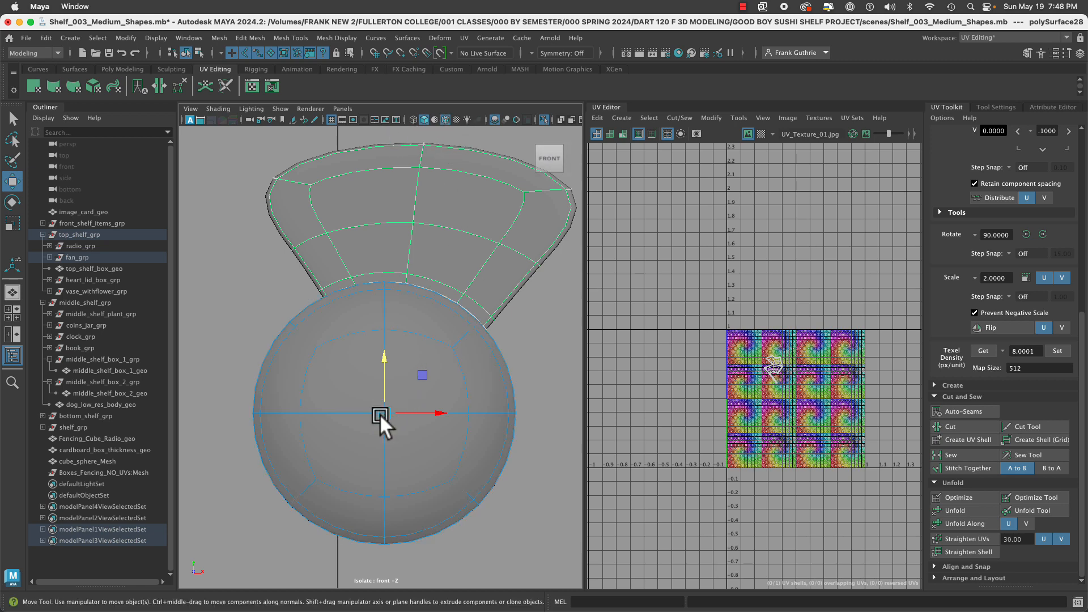
pyautogui.scroll(-3, 483, 374)
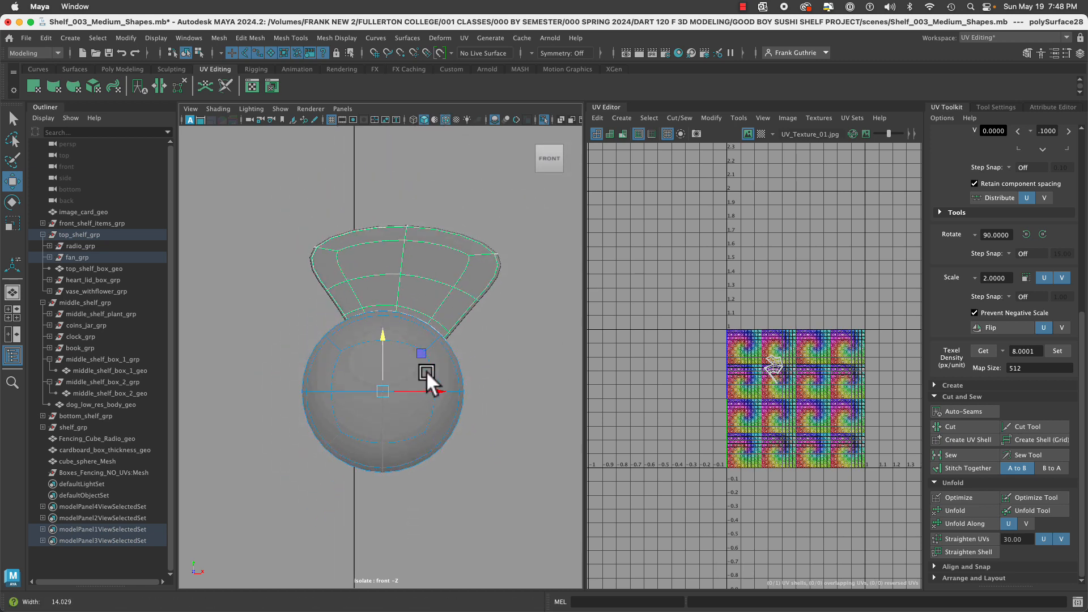
# Open the Duplicate Special options for the selected blade and move the dialog clear of the model.
pyautogui.click(45, 39)
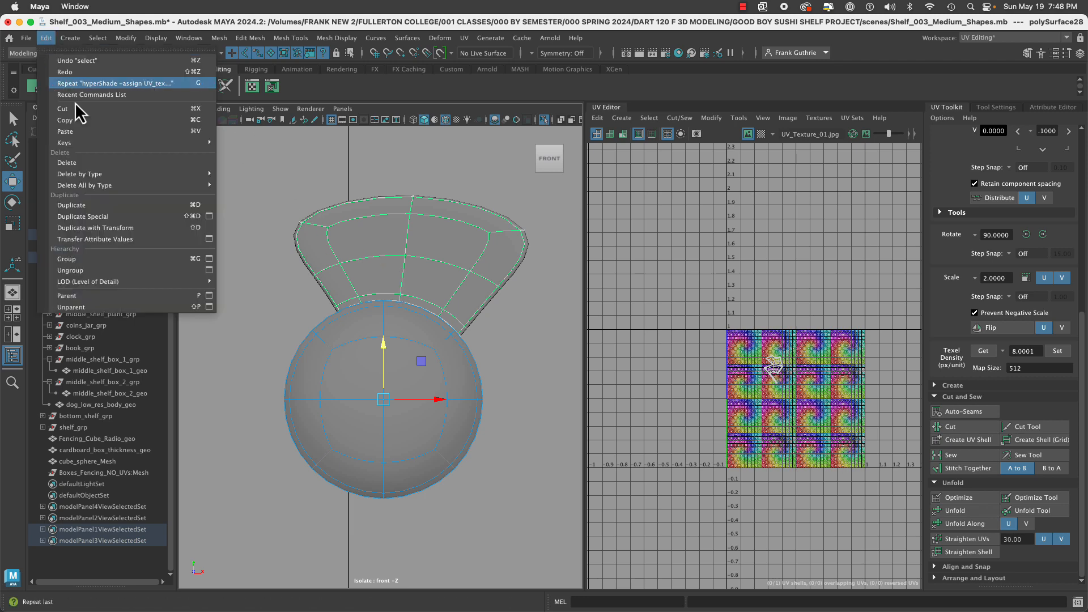
pyautogui.click(208, 216)
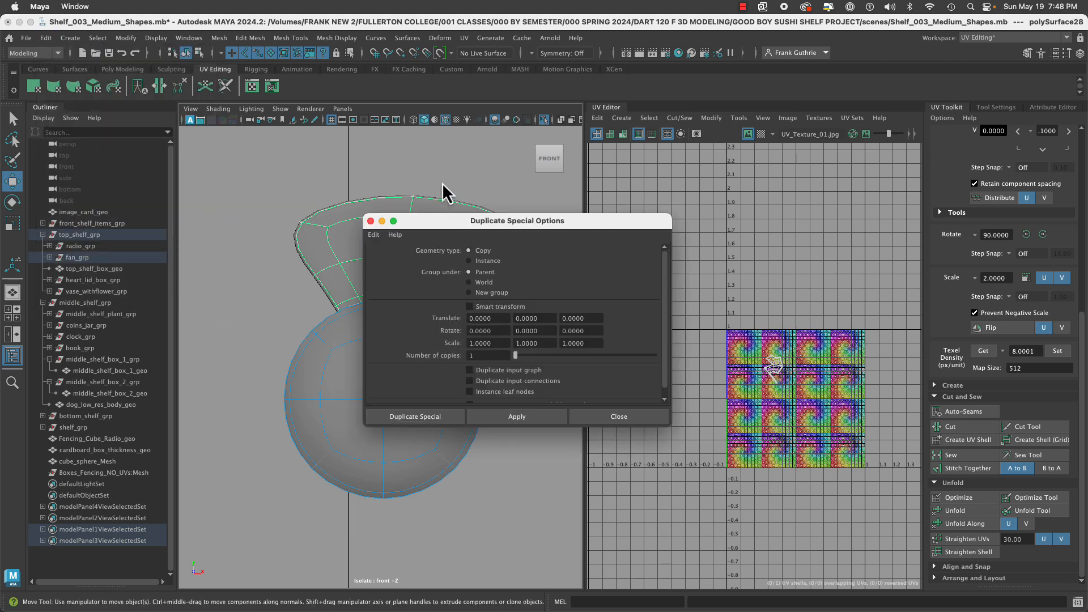
pyautogui.moveTo(506, 221); pyautogui.dragTo(693, 208)
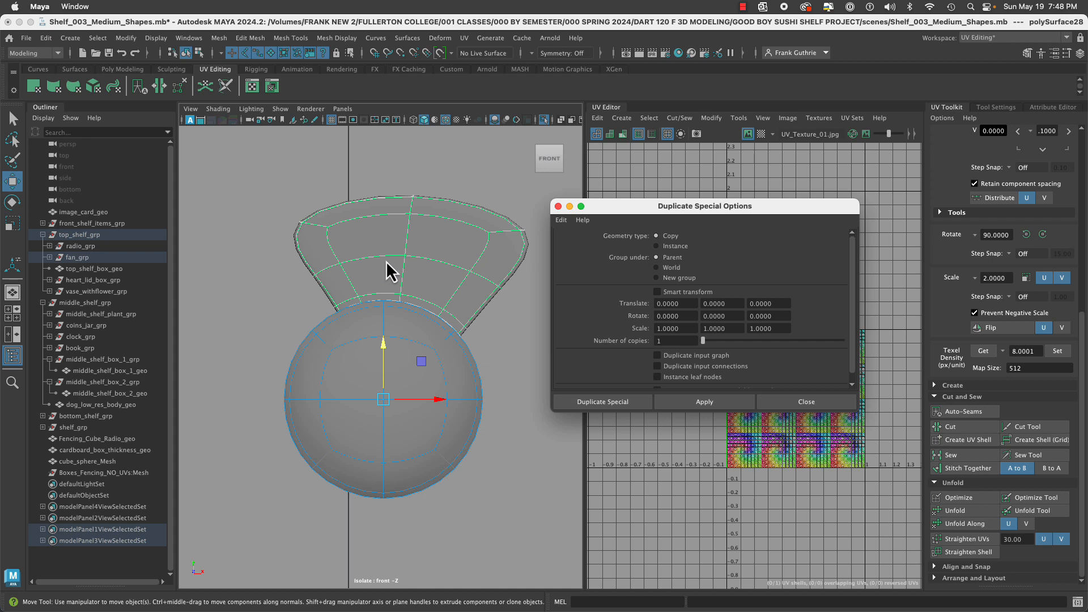
# Try duplicating the blade and rotating the copy freehand around the hub, and delete that copy.
pyautogui.press('super+d')
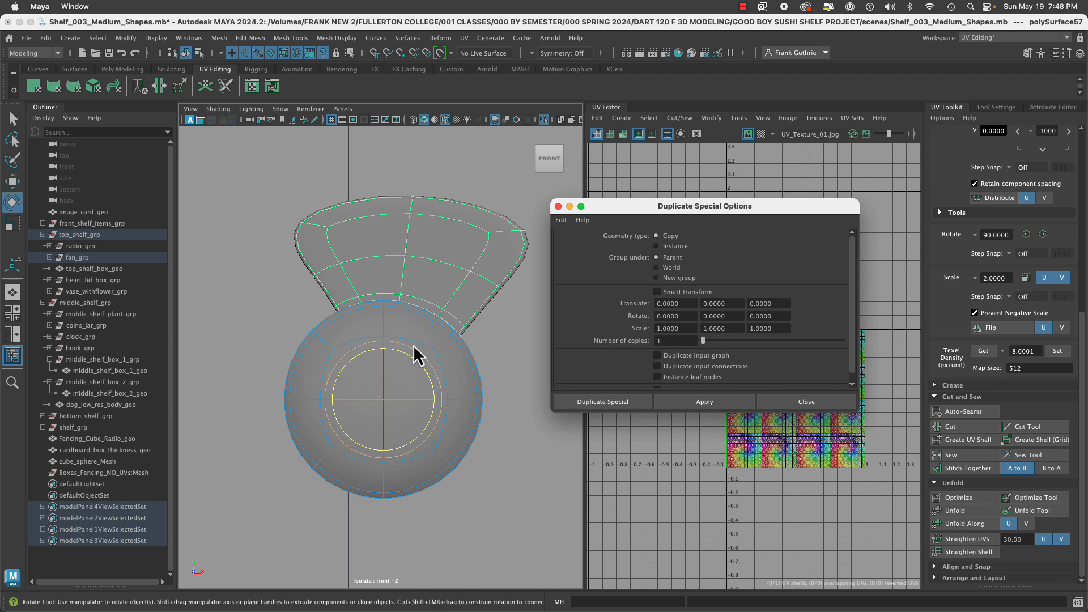
pyautogui.press('e')
pyautogui.moveTo(388, 348); pyautogui.dragTo(357, 348)
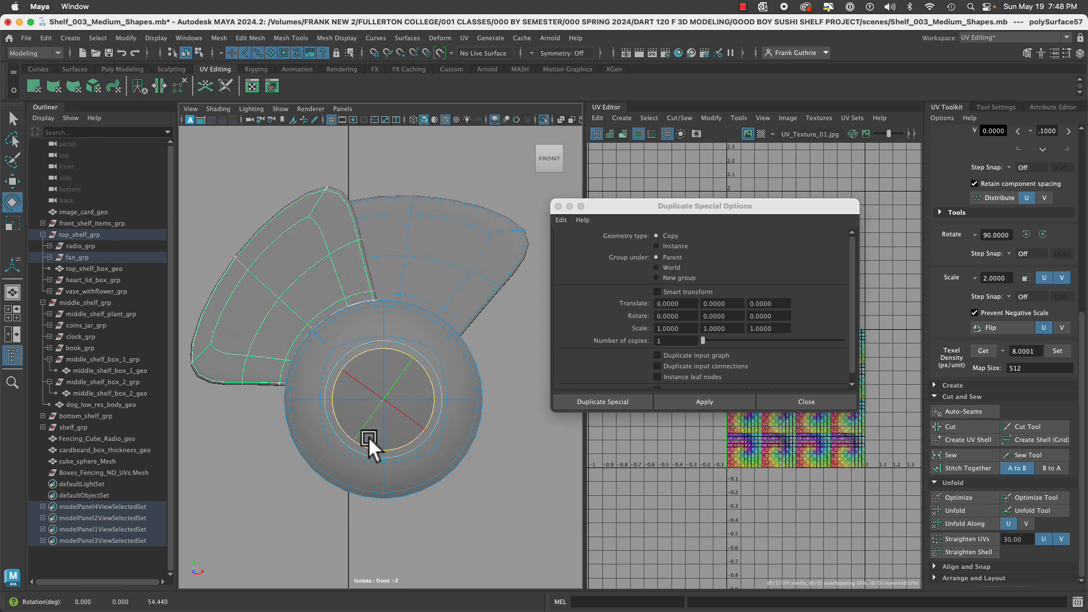
pyautogui.moveTo(376, 347); pyautogui.dragTo(410, 458)
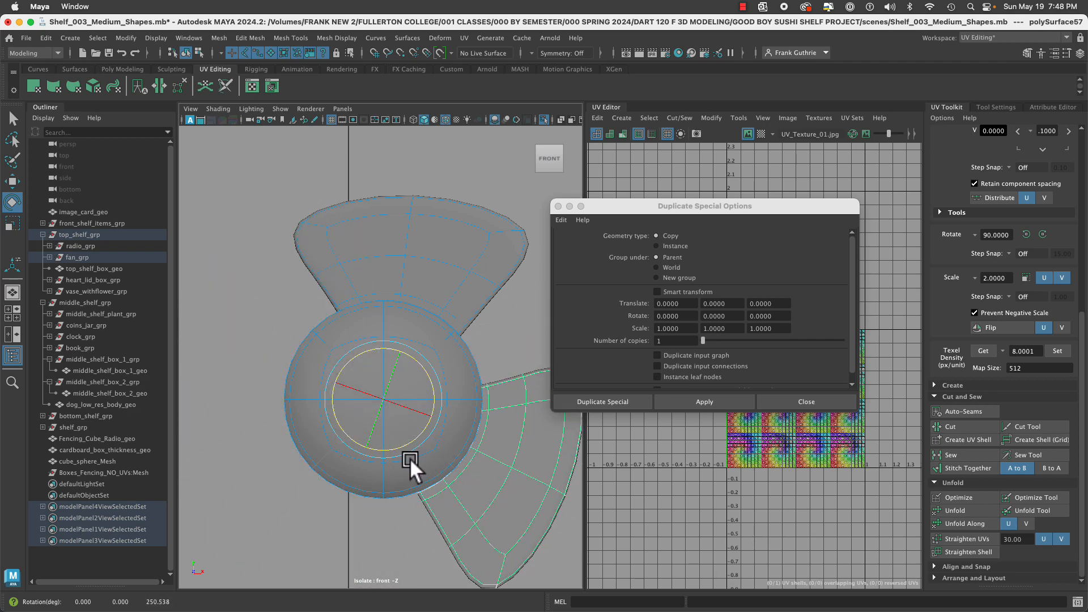
pyautogui.press('Delete')
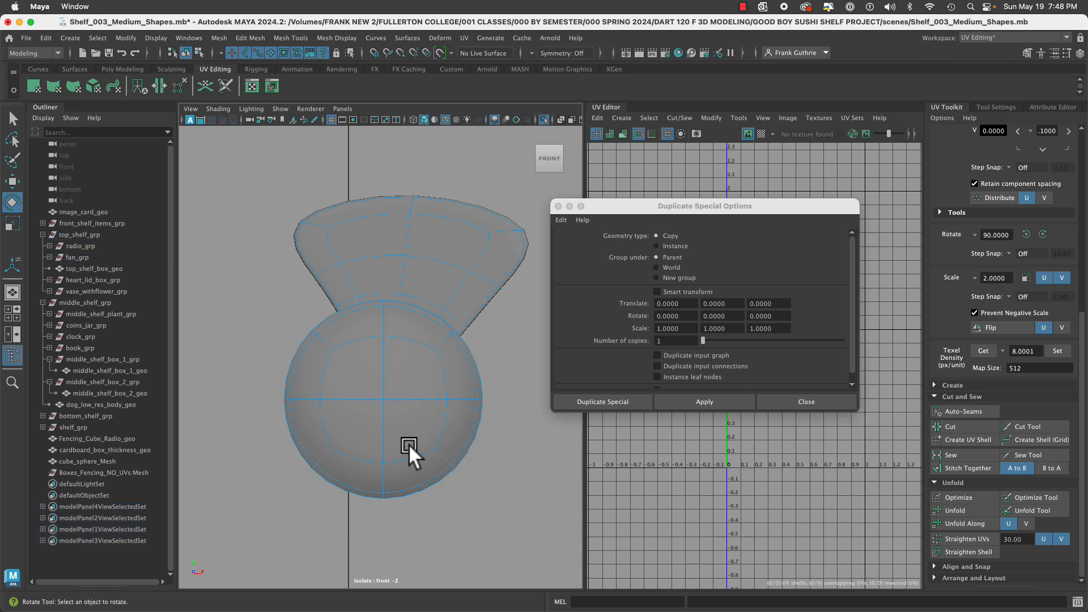
# Select the original blade and set the number of copies to 2 for Duplicate Special.
pyautogui.click(456, 280)
pyautogui.click(672, 342)
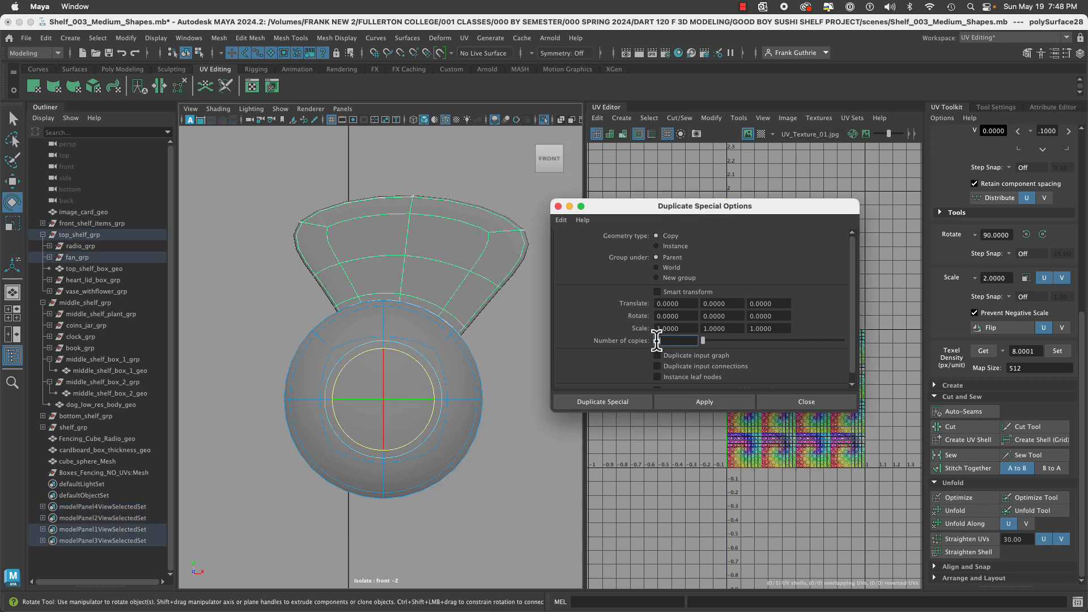
pyautogui.write('2')
pyautogui.press('Return')
pyautogui.click(776, 316)
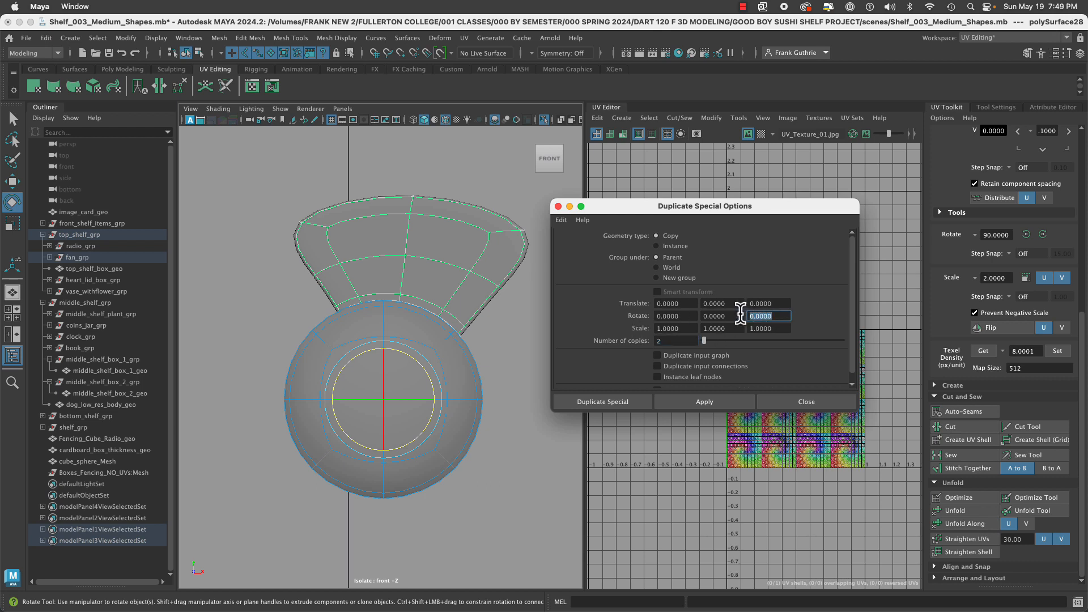
# Switch to Calculator, divide 360 by 3 to work out the blade spacing angle, and close it.
pyautogui.moveTo(3, 271)
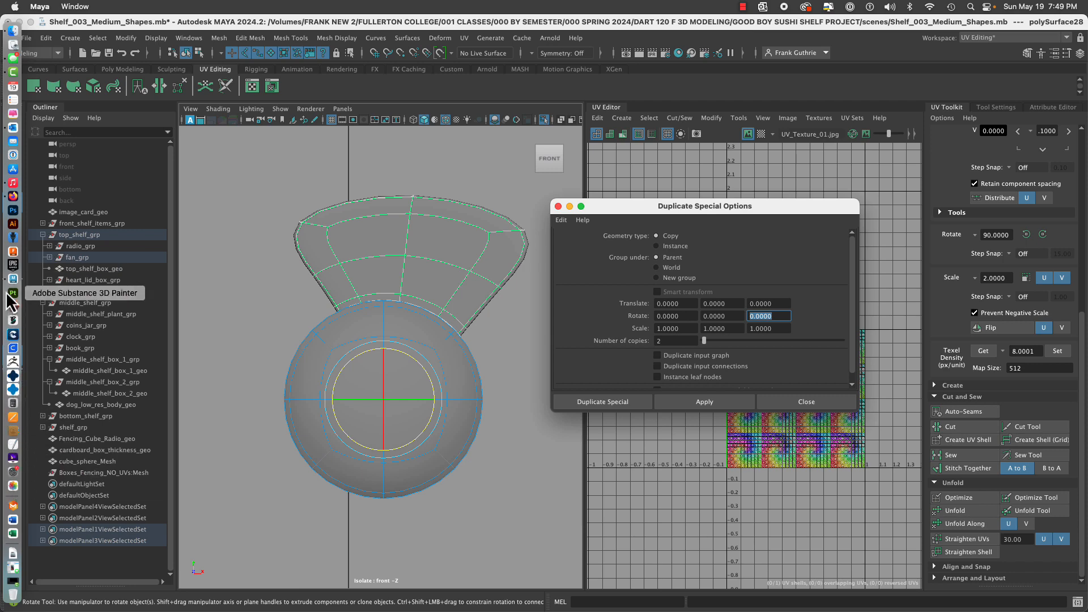
pyautogui.click(13, 403)
pyautogui.moveTo(909, 126); pyautogui.dragTo(500, 161)
pyautogui.click(495, 273)
pyautogui.click(498, 245)
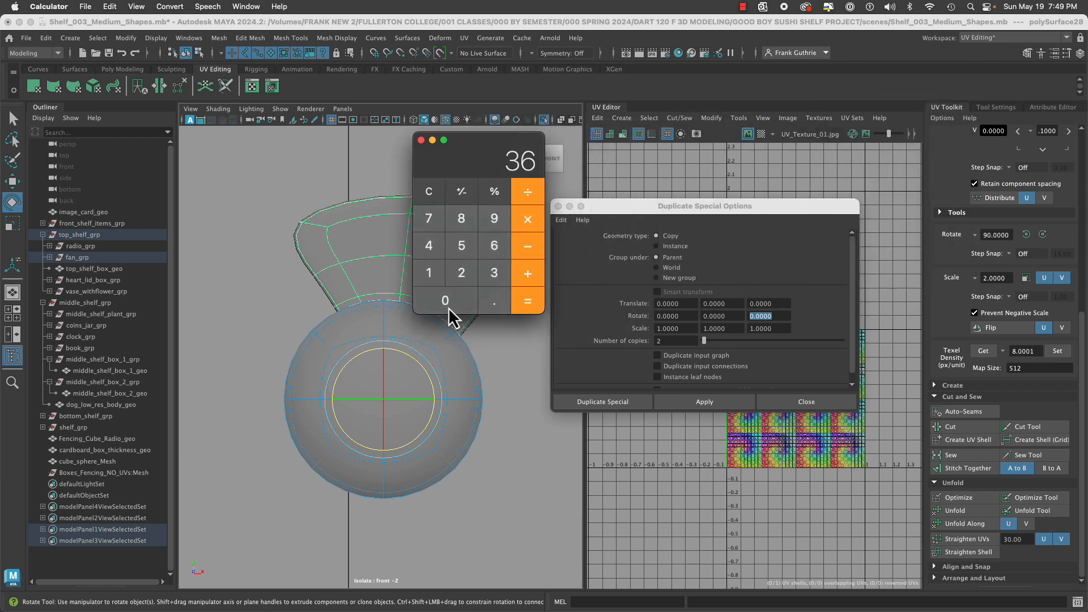
pyautogui.click(450, 307)
pyautogui.click(529, 204)
pyautogui.click(493, 274)
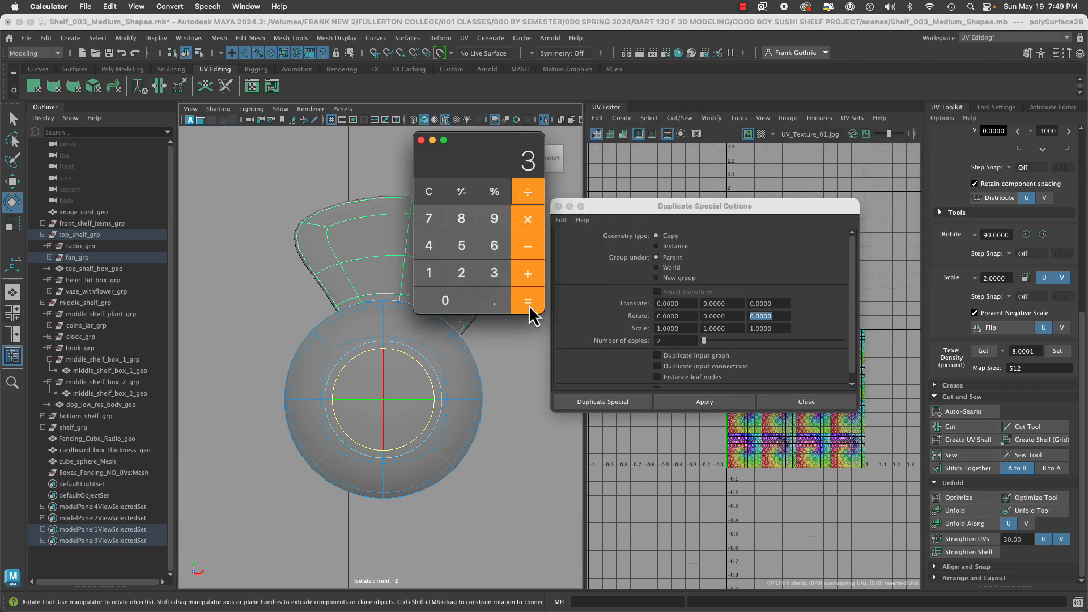
pyautogui.click(528, 298)
pyautogui.click(421, 140)
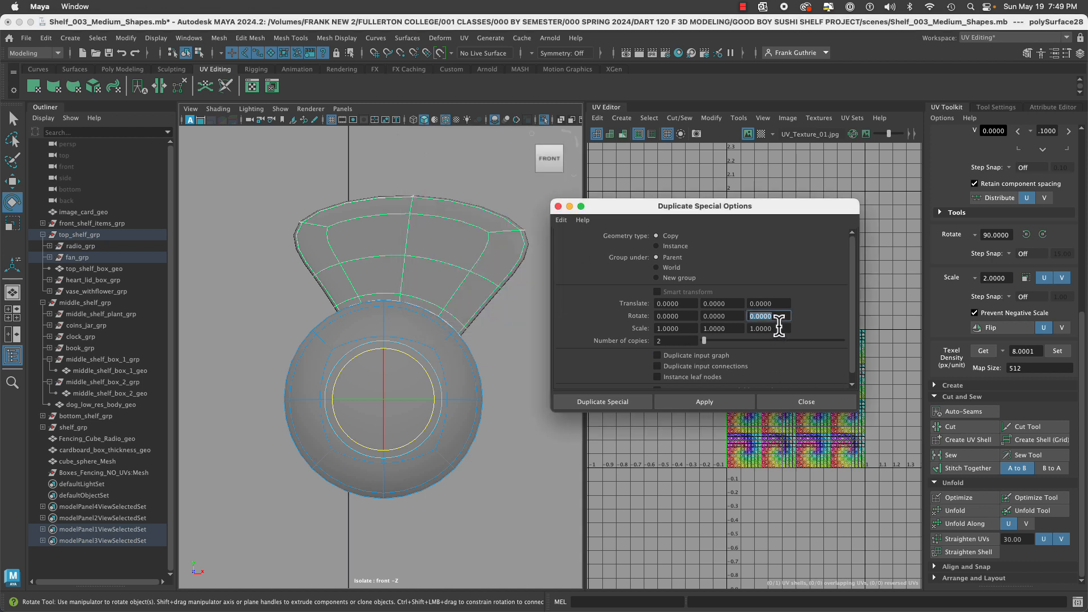
# Set the Z rotation to 120 degrees, create the two rotated blade copies and close the Duplicate Special options.
pyautogui.write('120')
pyautogui.click(669, 343)
pyautogui.click(771, 317)
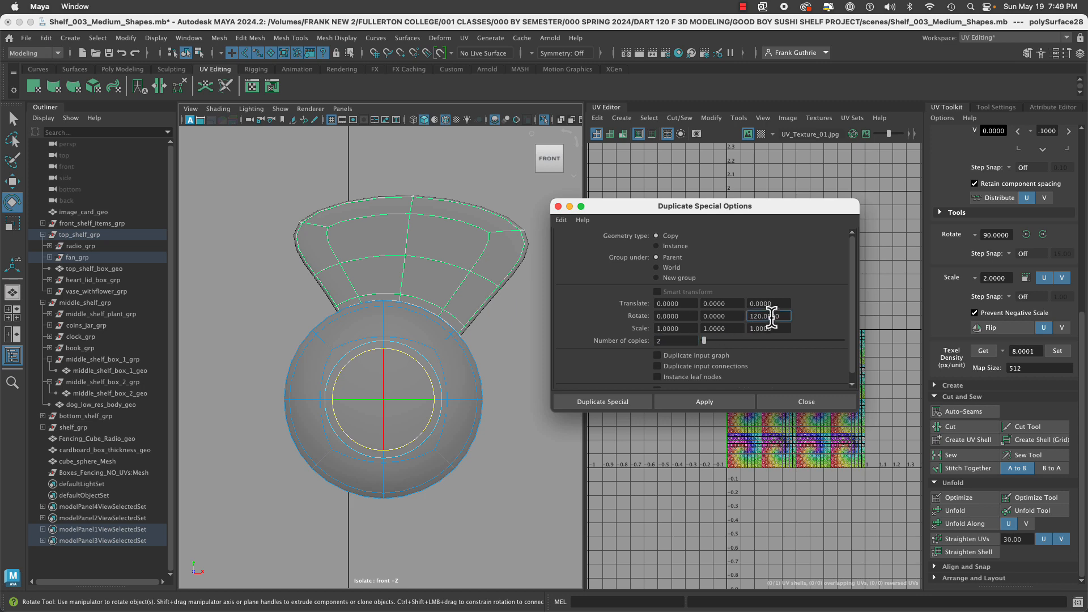
pyautogui.click(718, 401)
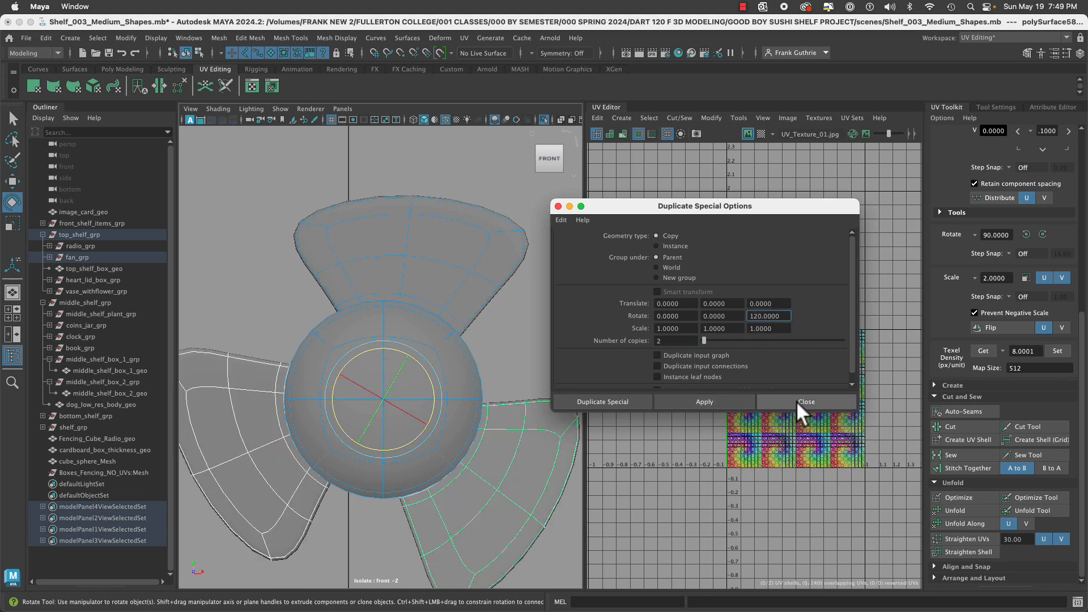
pyautogui.click(796, 400)
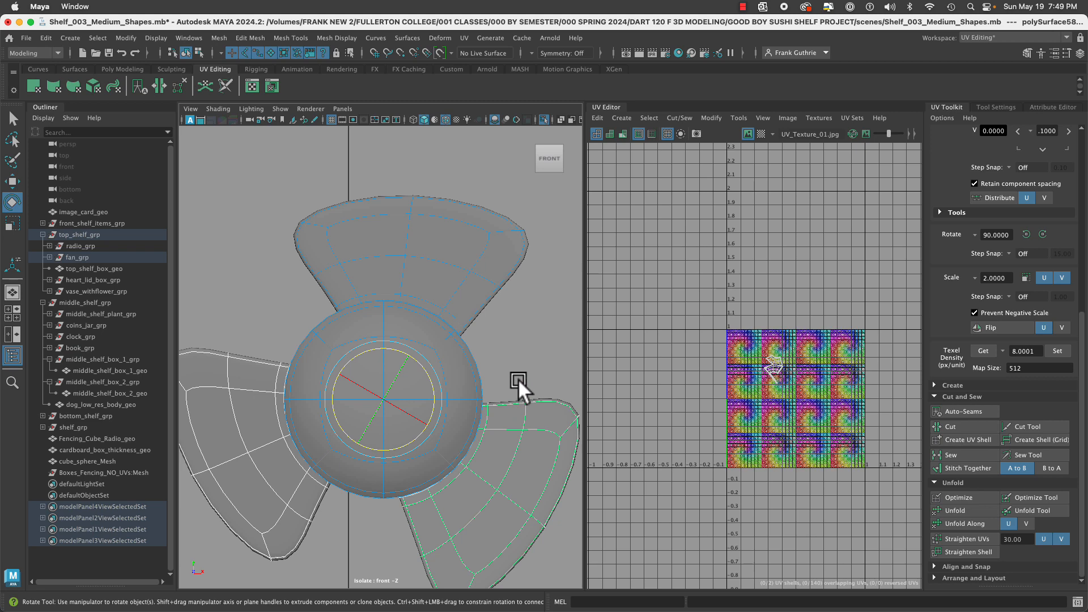
# Select all three fan blades, turn off their smooth preview and return the view to shaded display.
pyautogui.click(519, 404)
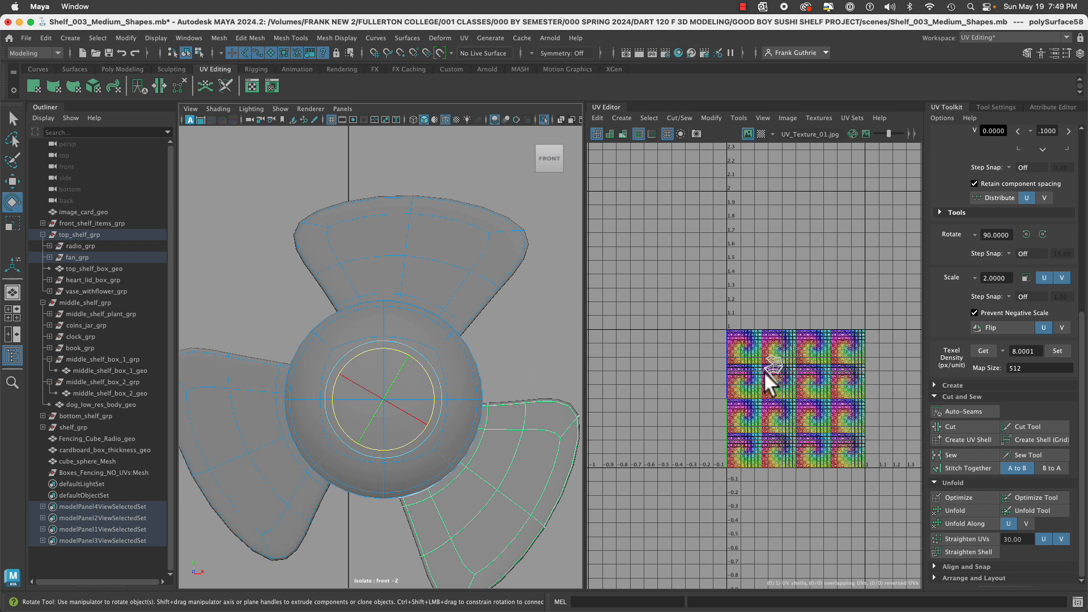
pyautogui.scroll(8, 765, 371)
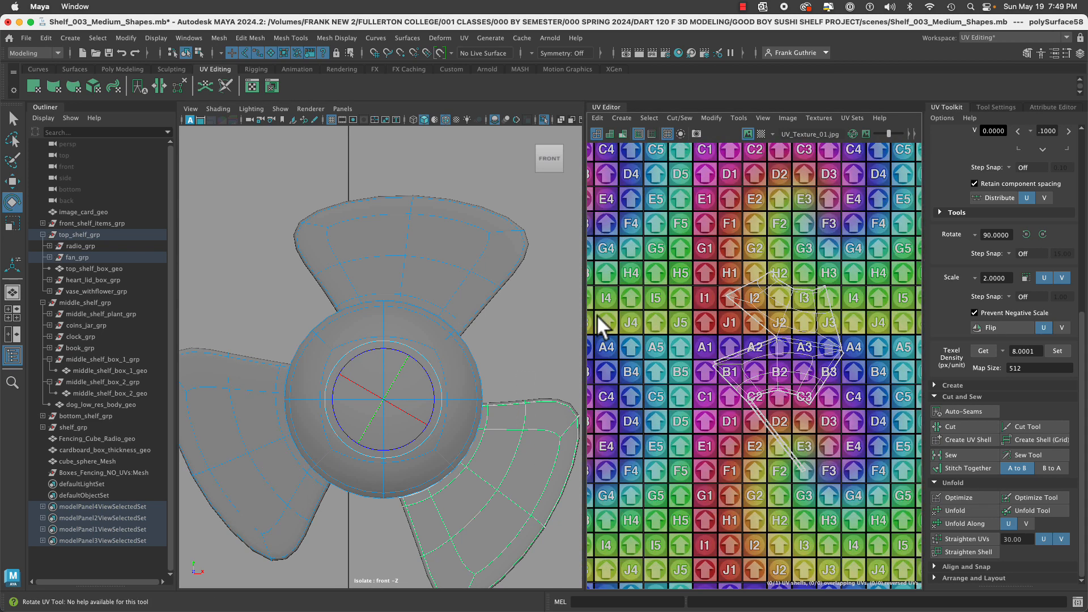
pyautogui.keyDown('shift'); pyautogui.click(479, 270); pyautogui.keyUp('shift')
pyautogui.keyDown('shift'); pyautogui.click(277, 365); pyautogui.keyUp('shift')
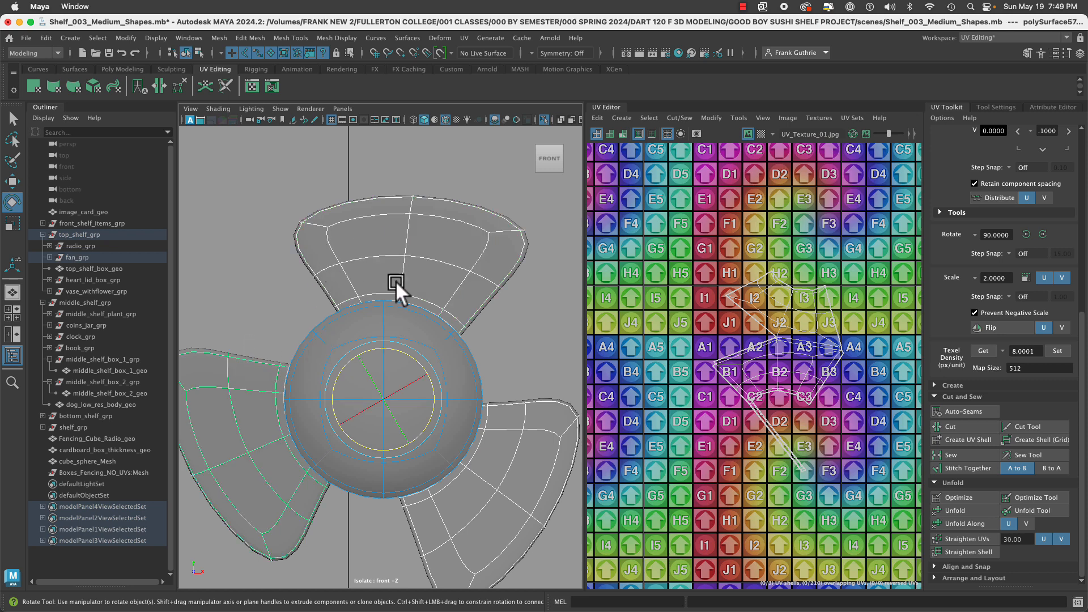
pyautogui.press('4')
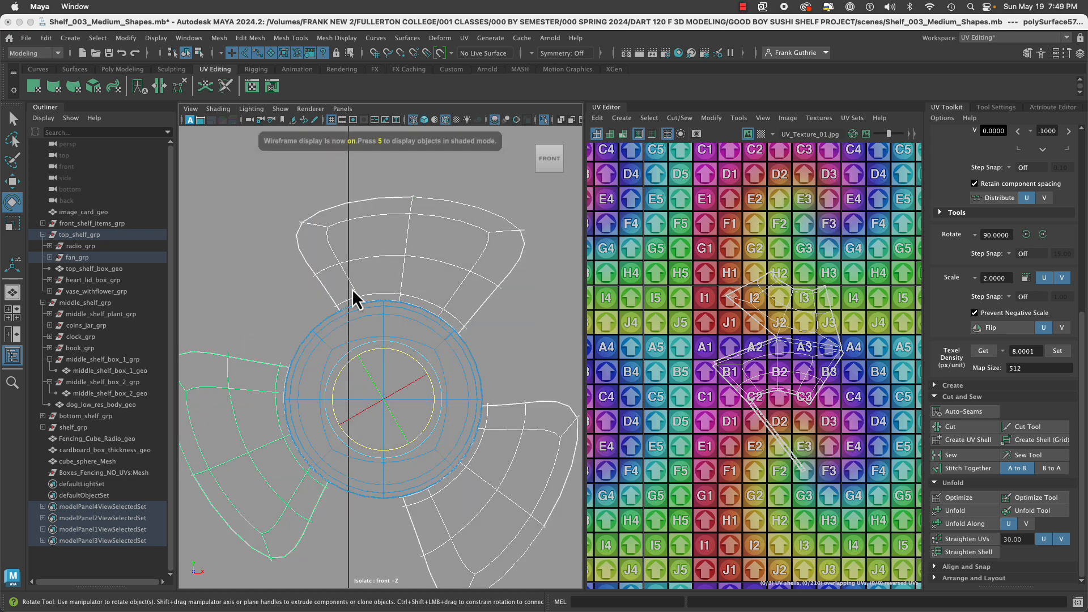
pyautogui.press('1')
pyautogui.press('5')
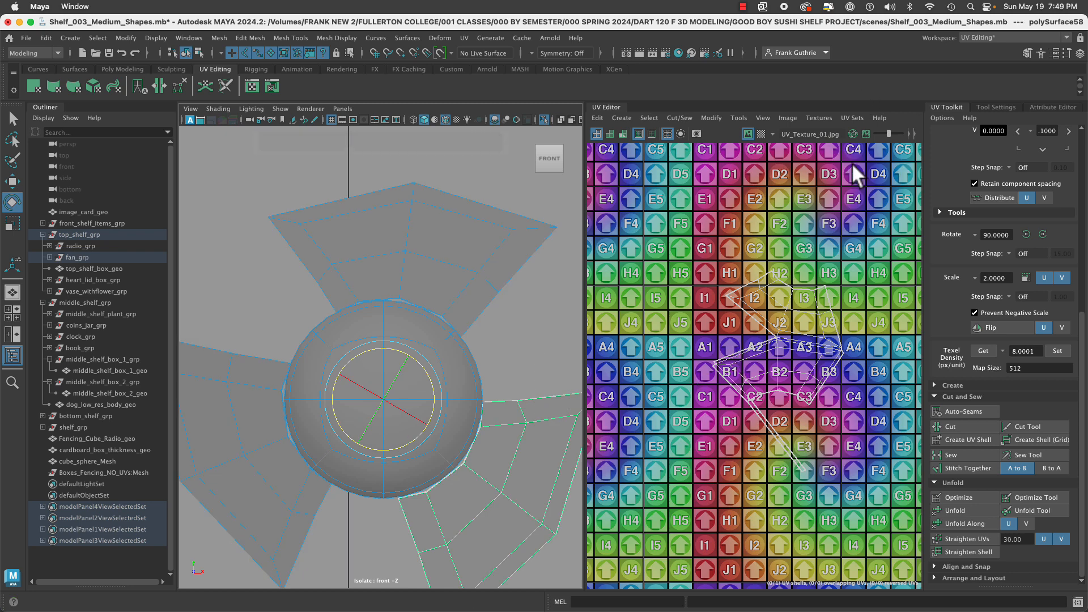
# Hide the checker texture in the UV Editor and spread the overlapping blade UV shells apart, moving one copy to each side of the original.
pyautogui.click(747, 134)
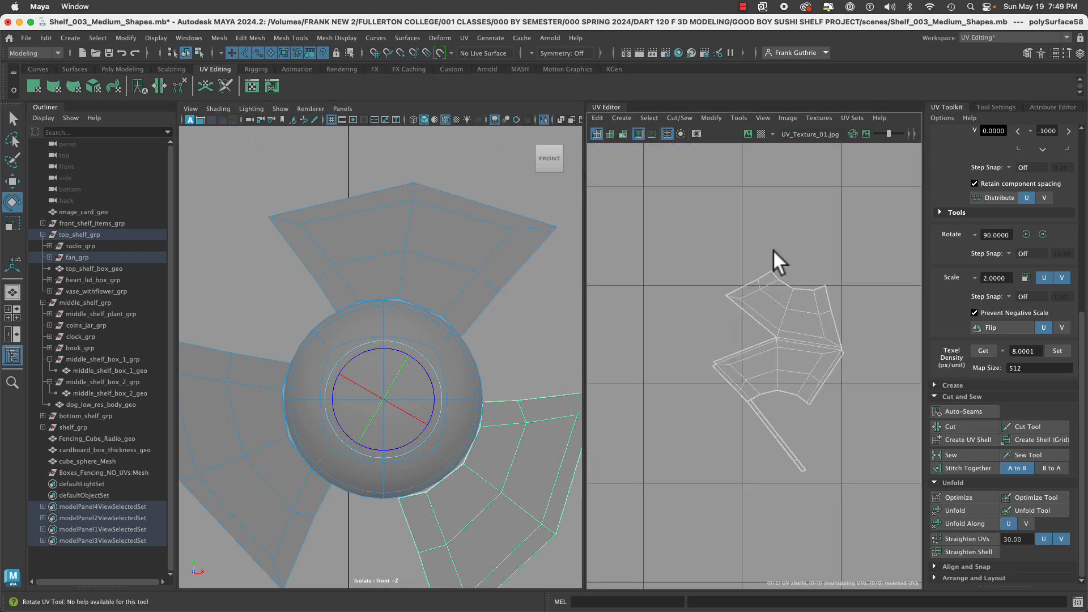
pyautogui.moveTo(785, 337); pyautogui.dragTo(737, 318, button='right')
pyautogui.click(777, 339)
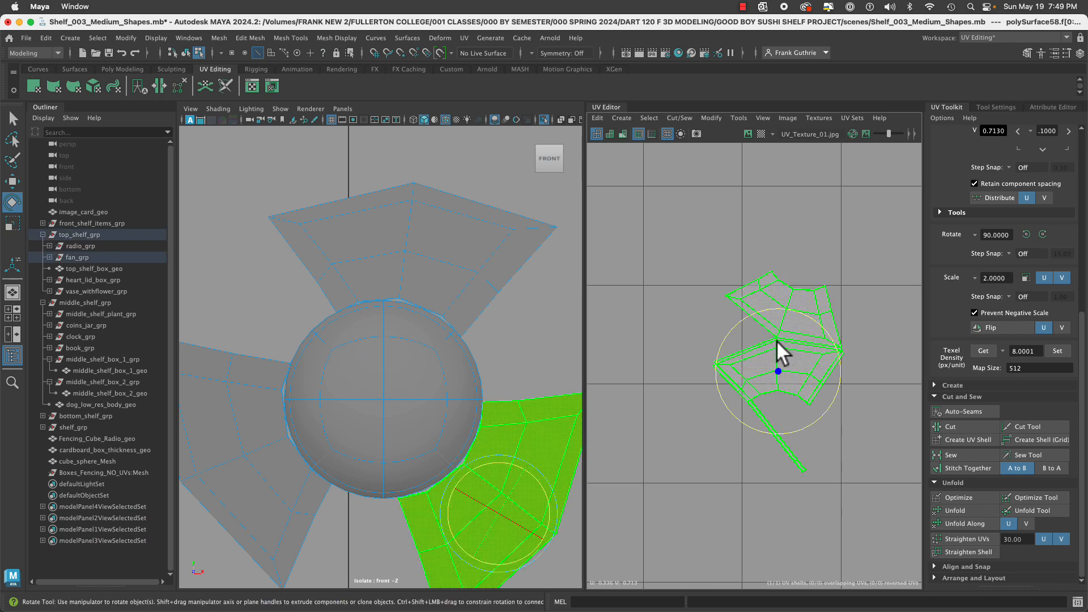
pyautogui.press('w')
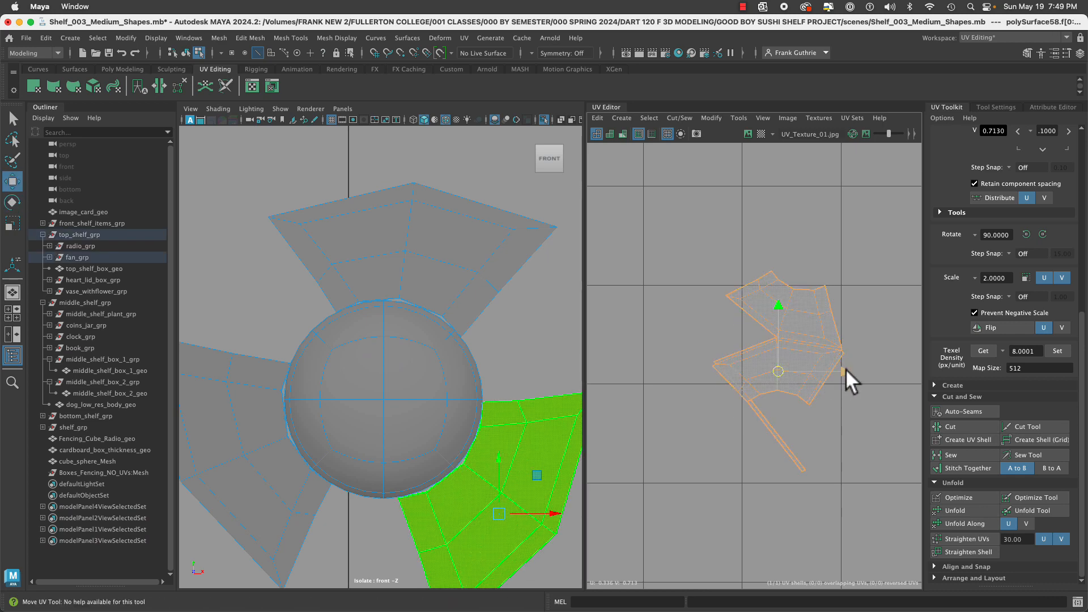
pyautogui.moveTo(846, 368); pyautogui.dragTo(710, 359)
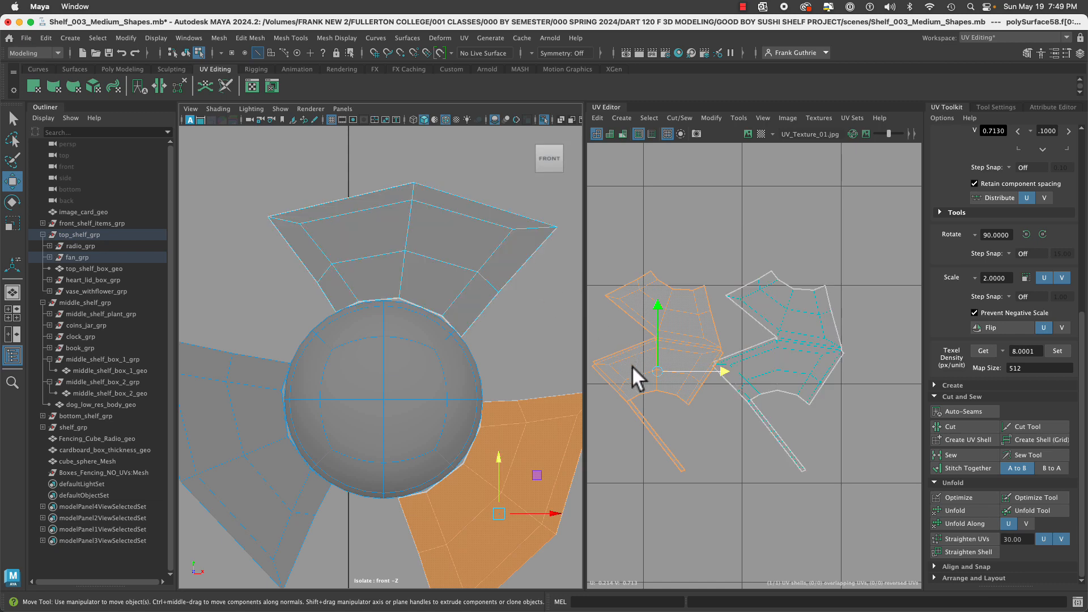
pyautogui.moveTo(660, 372); pyautogui.dragTo(664, 347)
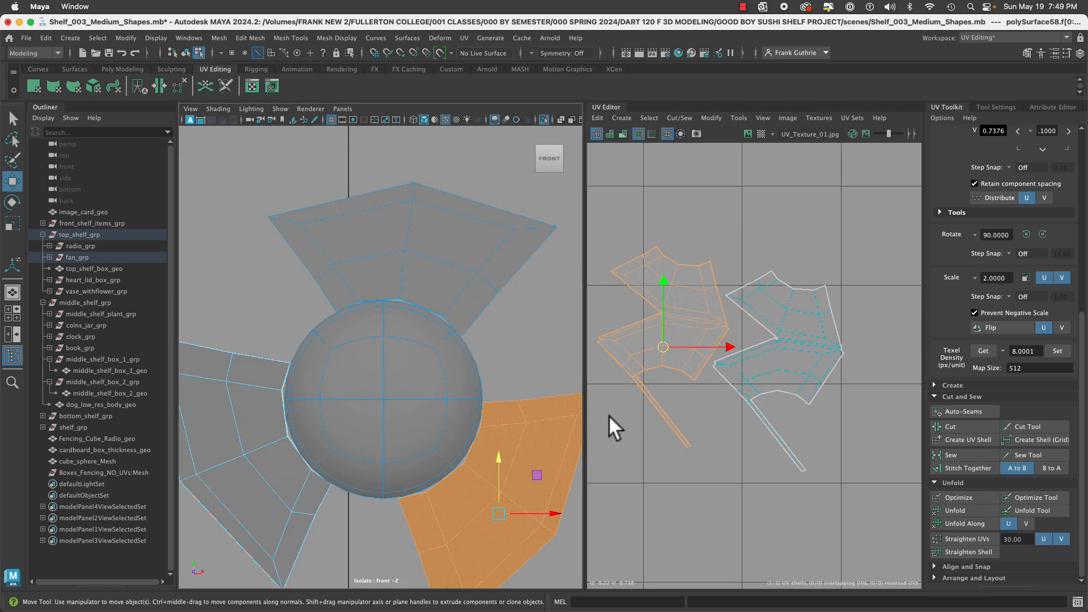
pyautogui.click(799, 341)
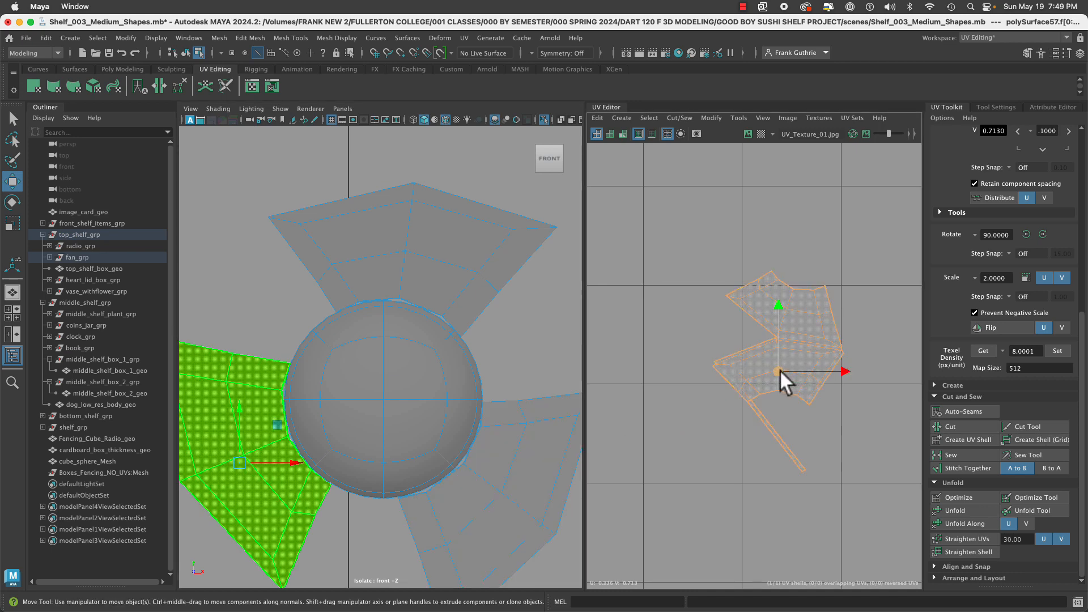
pyautogui.moveTo(779, 370); pyautogui.dragTo(895, 399)
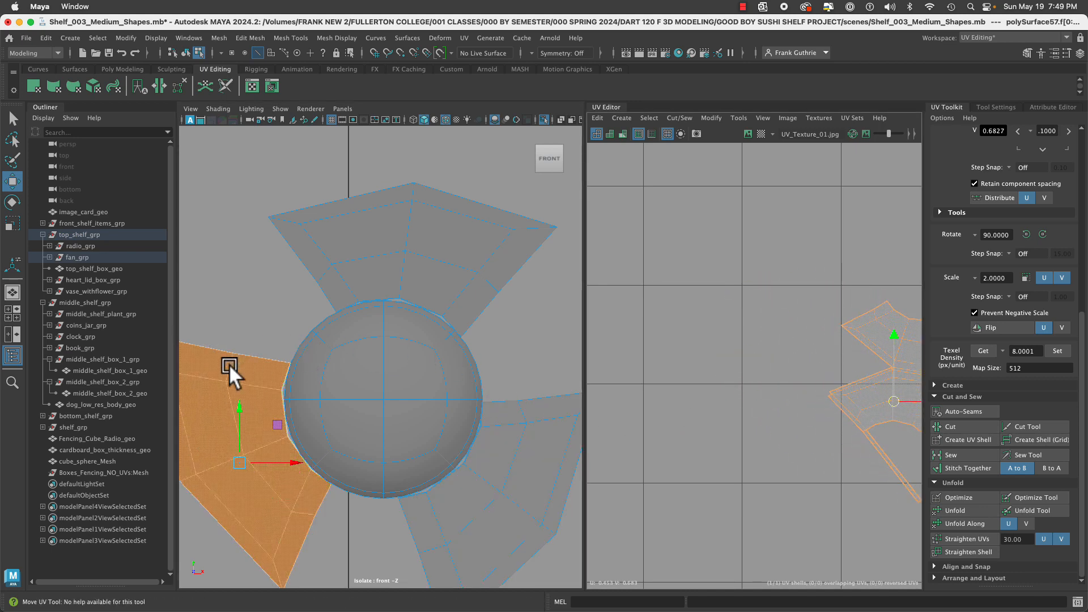
# Select all three fan blades to show their UV shells together and nudge the lower-left blade's shell closer to the others.
pyautogui.moveTo(229, 364); pyautogui.dragTo(272, 242, button='right')
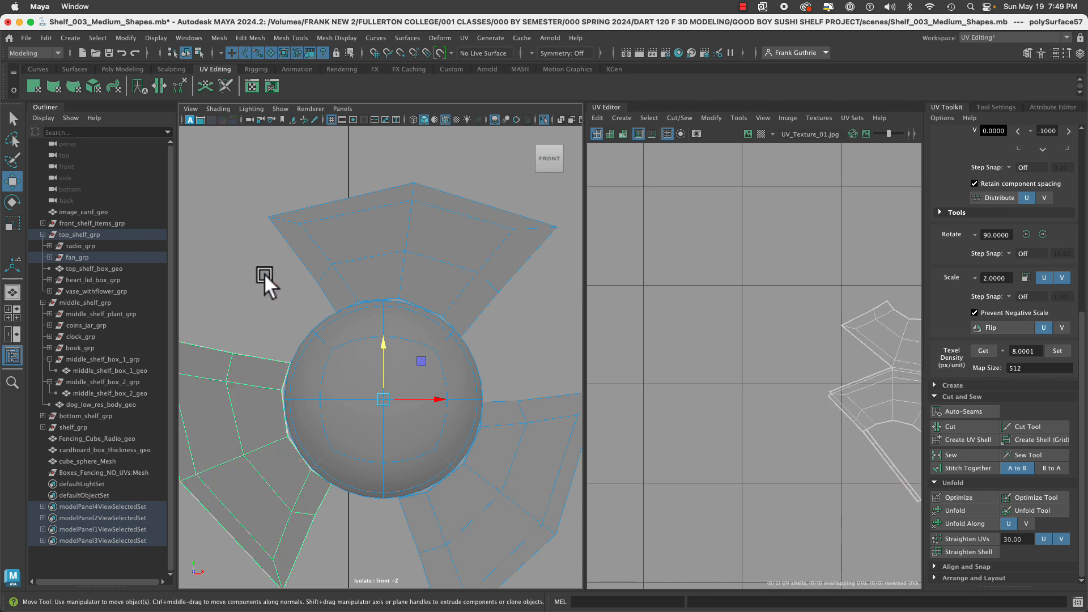
pyautogui.keyDown('shift'); pyautogui.click(340, 269); pyautogui.keyUp('shift')
pyautogui.keyDown('shift'); pyautogui.click(516, 423); pyautogui.keyUp('shift')
pyautogui.keyDown('alt'); pyautogui.moveTo(807, 365); pyautogui.dragTo(809, 308, button='middle'); pyautogui.keyUp('alt')
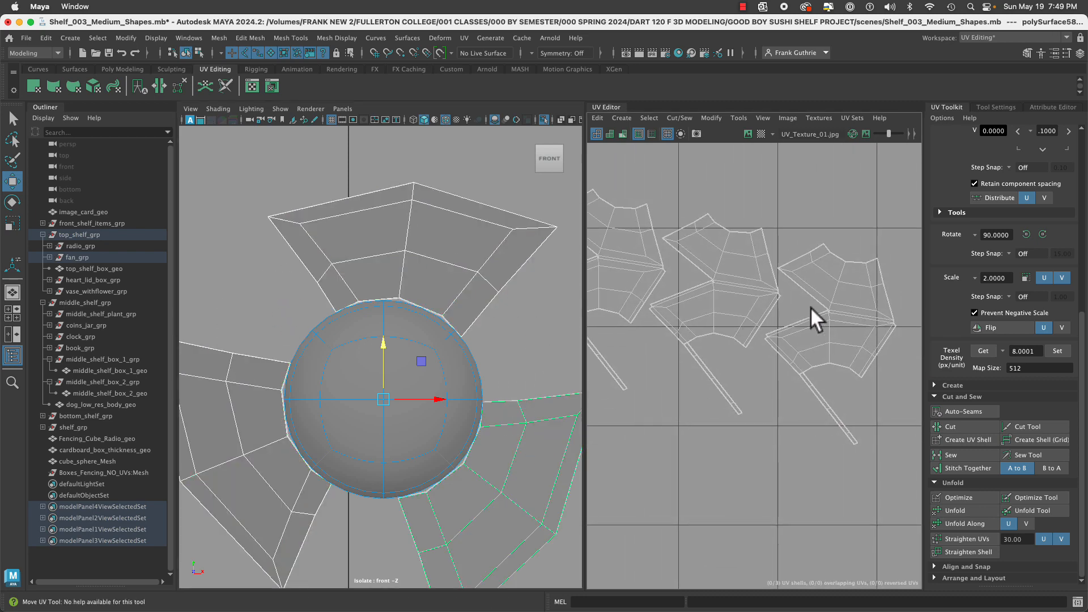
pyautogui.moveTo(810, 307); pyautogui.dragTo(794, 291, button='right')
pyautogui.click(845, 357)
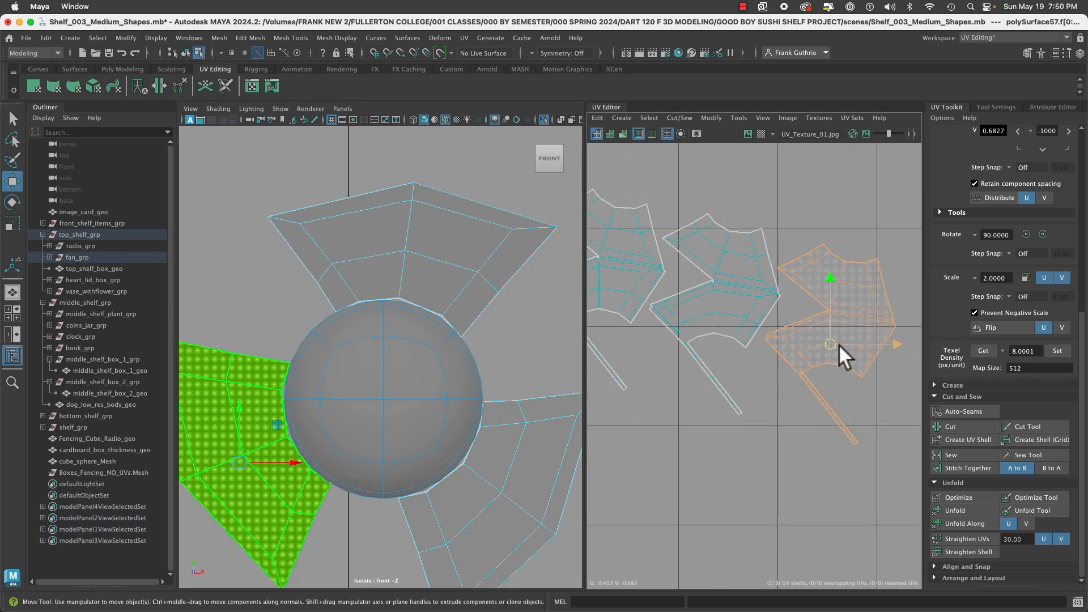
pyautogui.moveTo(835, 345); pyautogui.dragTo(829, 341)
pyautogui.scroll(-2, 829, 341)
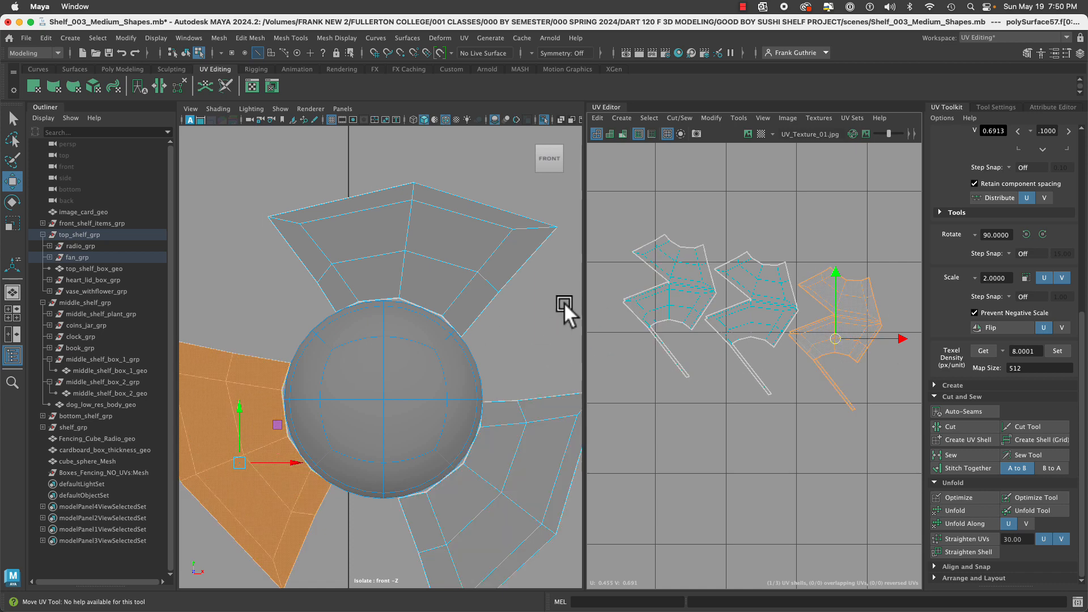
# Select all three blade UV shells and move them together above the 0–1 UV space.
pyautogui.moveTo(688, 273); pyautogui.dragTo(846, 420)
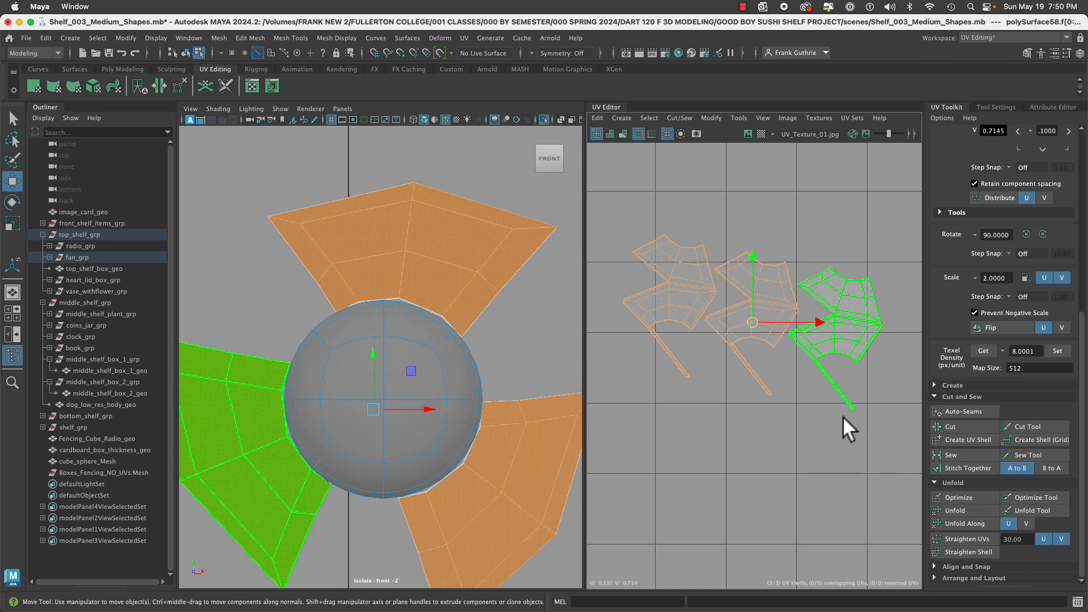
pyautogui.press('1')
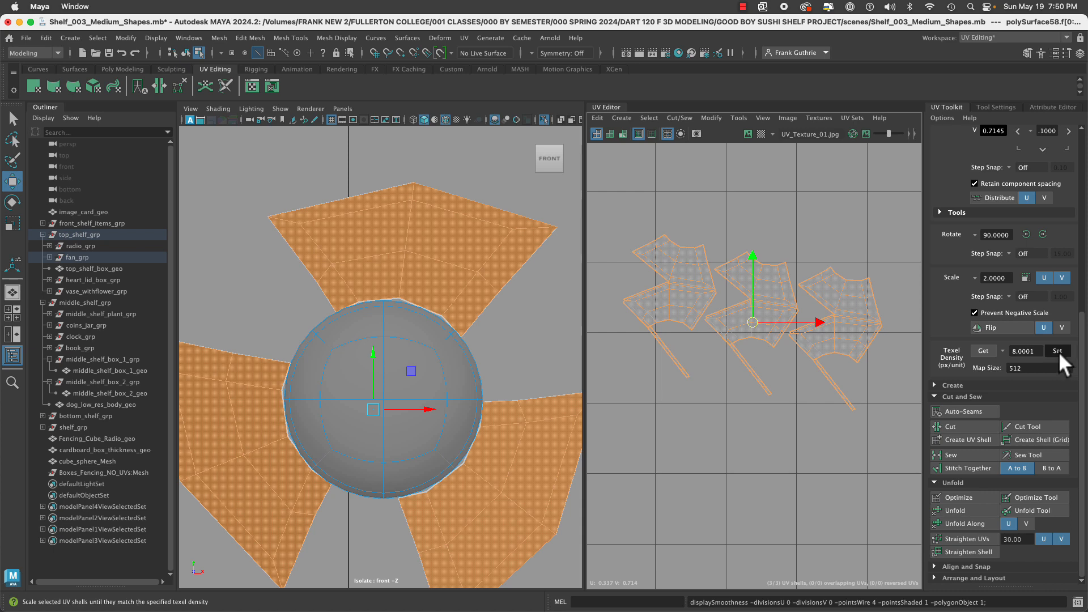
pyautogui.scroll(-5, 808, 427)
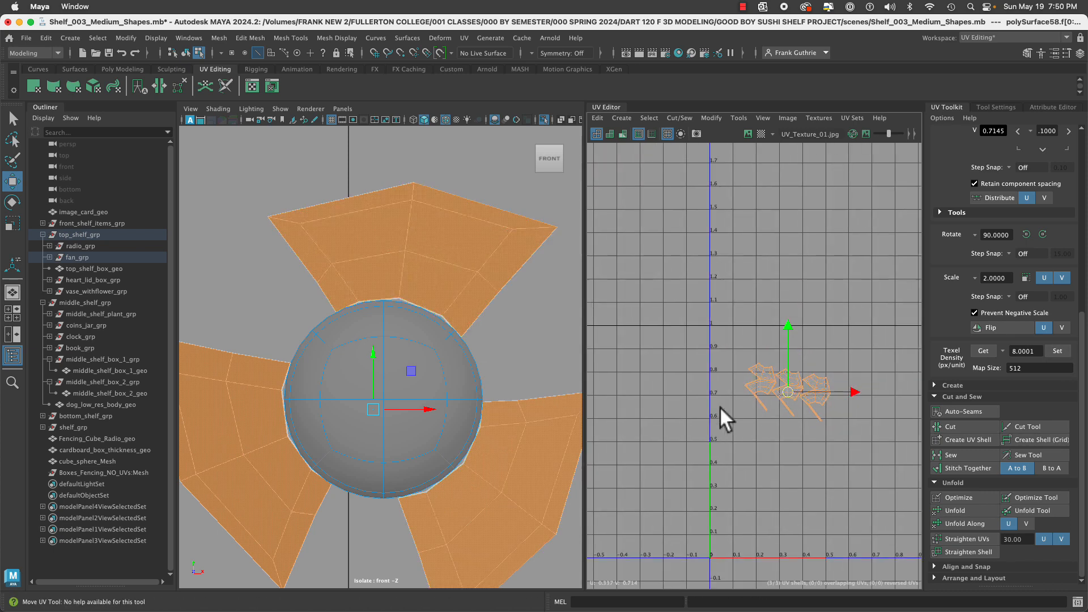
pyautogui.moveTo(785, 394); pyautogui.dragTo(846, 283)
# Isolate the round hub on its own and turn off its smooth preview.
pyautogui.moveTo(416, 409); pyautogui.dragTo(526, 348, button='right')
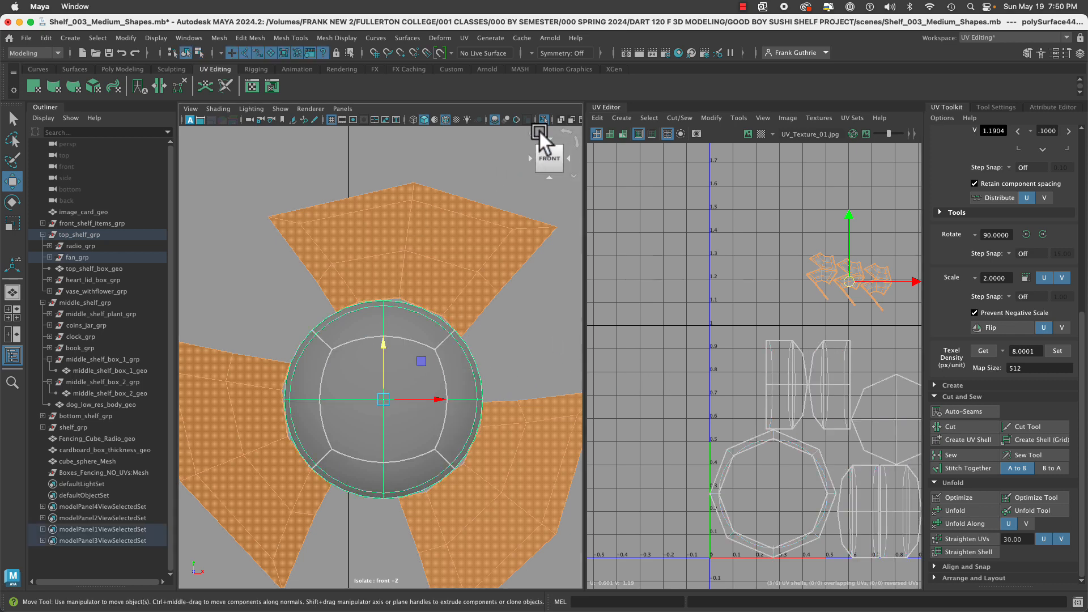
pyautogui.click(544, 120)
pyautogui.click(543, 120)
pyautogui.click(513, 339)
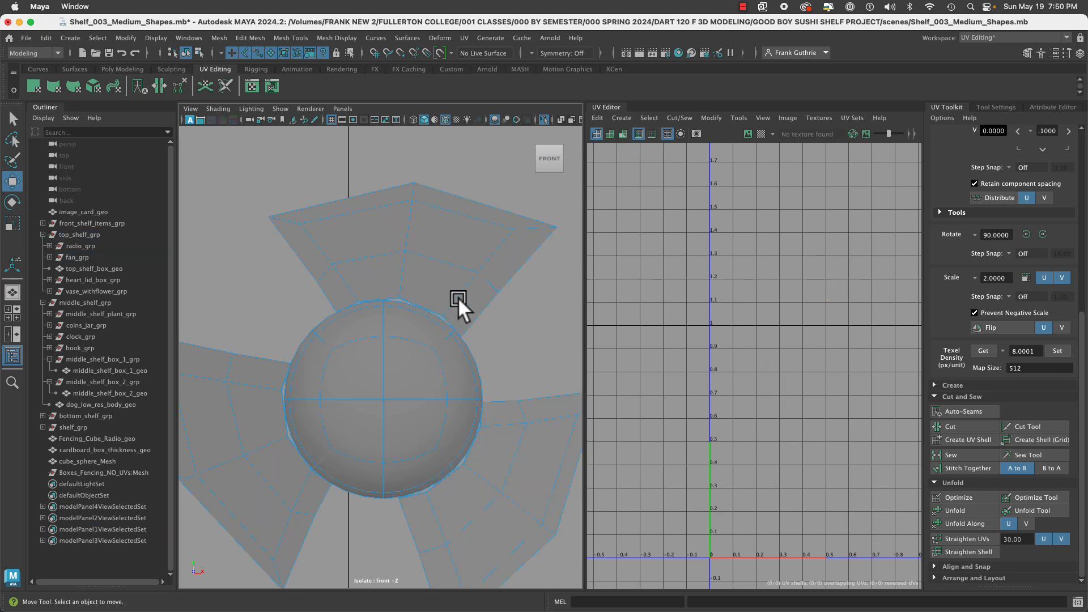
pyautogui.click(483, 367)
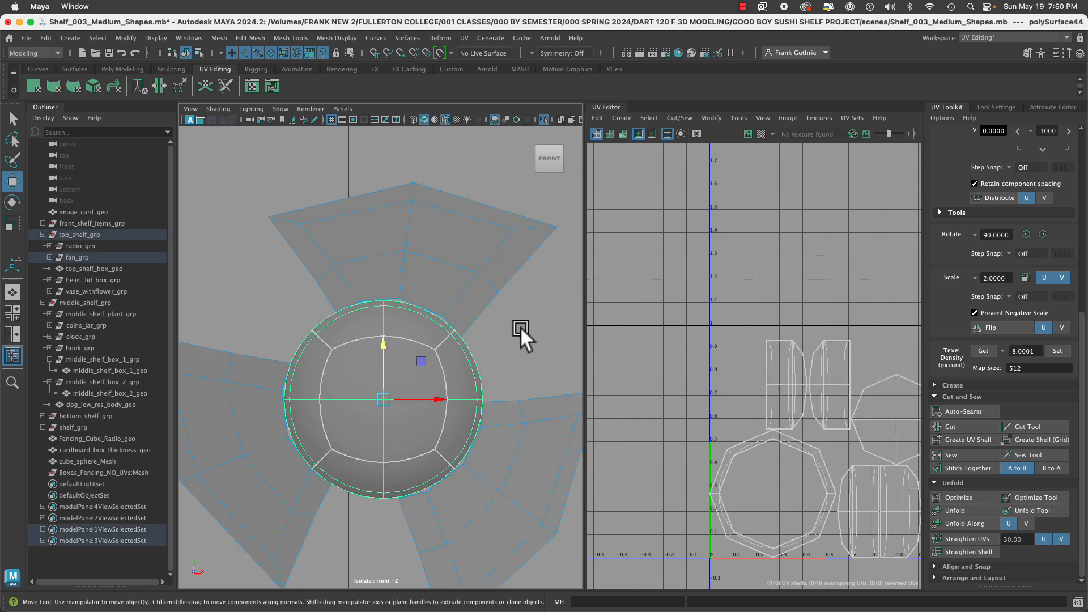
pyautogui.press('1')
pyautogui.click(543, 119)
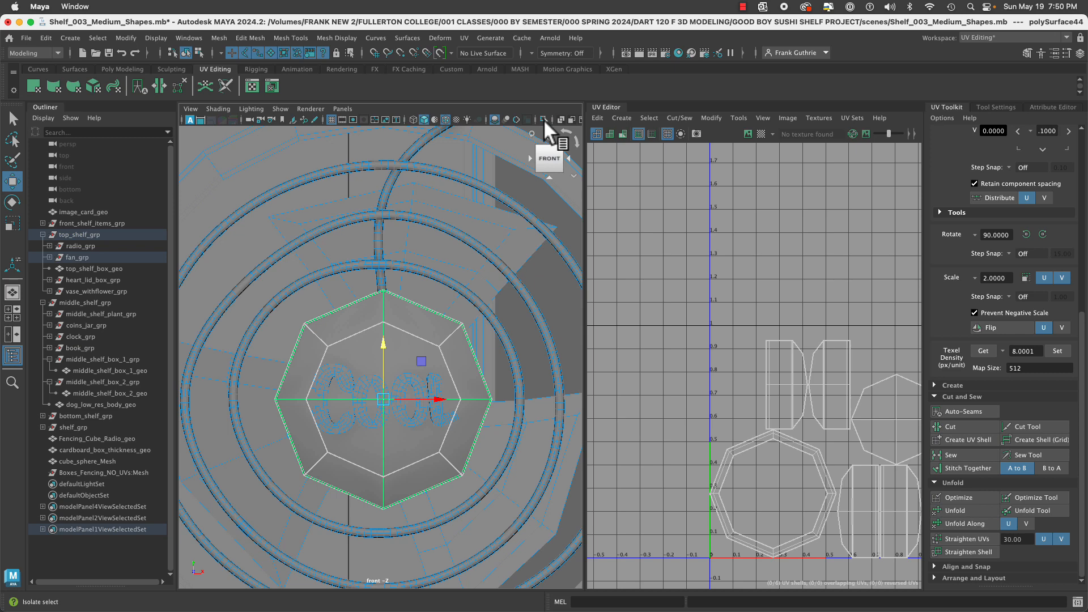
pyautogui.click(543, 118)
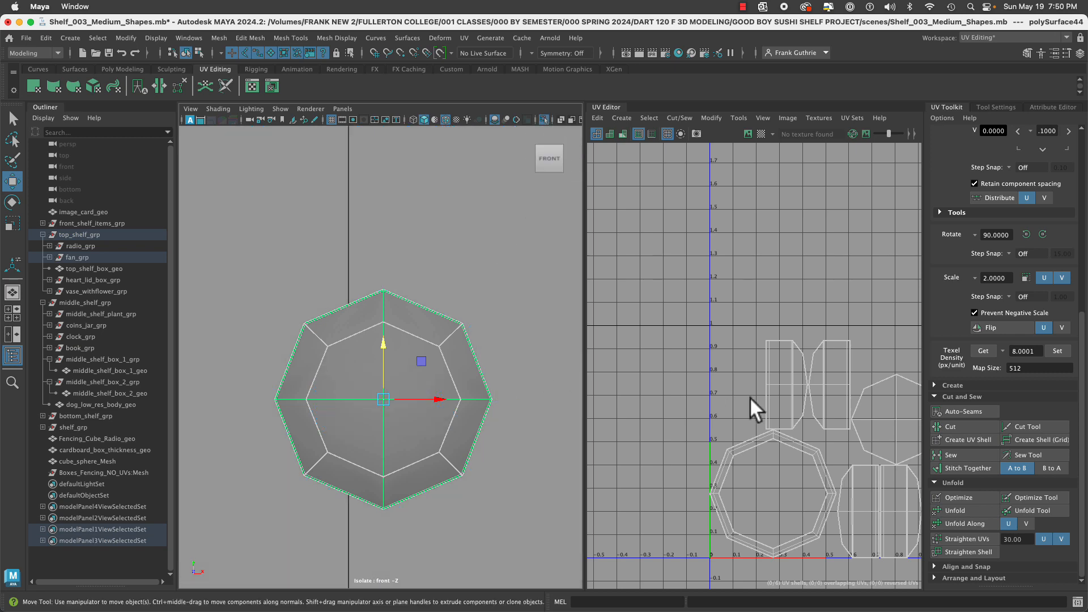
# Move the hub's solid octagonal cap UV shell away from the other shells to the upper right.
pyautogui.keyDown('alt'); pyautogui.moveTo(750, 397); pyautogui.dragTo(736, 322, button='middle'); pyautogui.keyUp('alt')
pyautogui.keyDown('alt'); pyautogui.moveTo(827, 361); pyautogui.dragTo(729, 303, button='middle'); pyautogui.keyUp('alt')
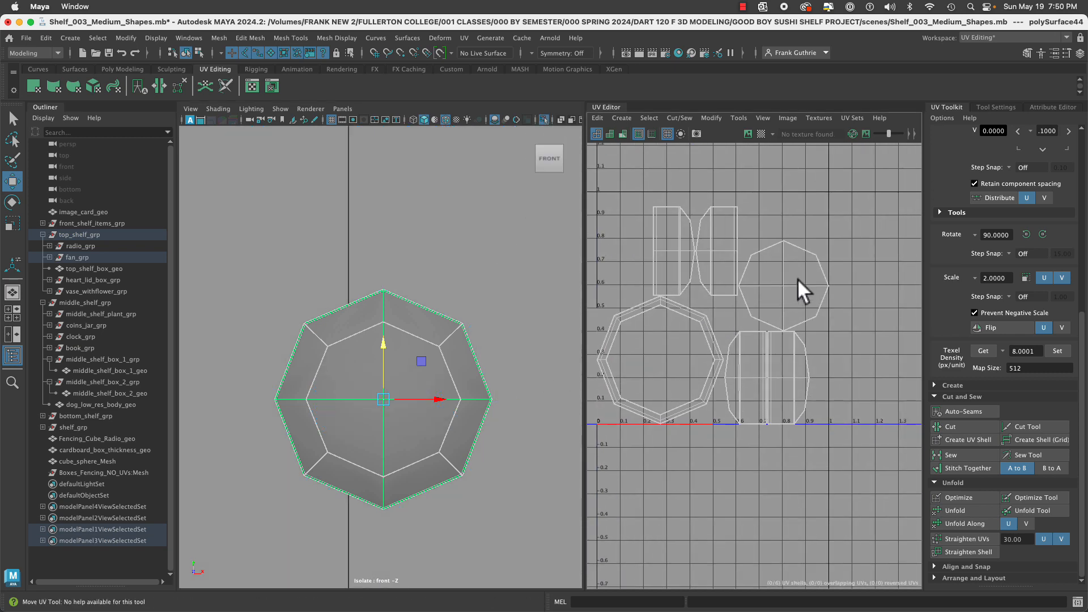
pyautogui.moveTo(798, 279); pyautogui.dragTo(765, 274, button='right')
pyautogui.click(781, 286)
pyautogui.moveTo(796, 264); pyautogui.dragTo(870, 209)
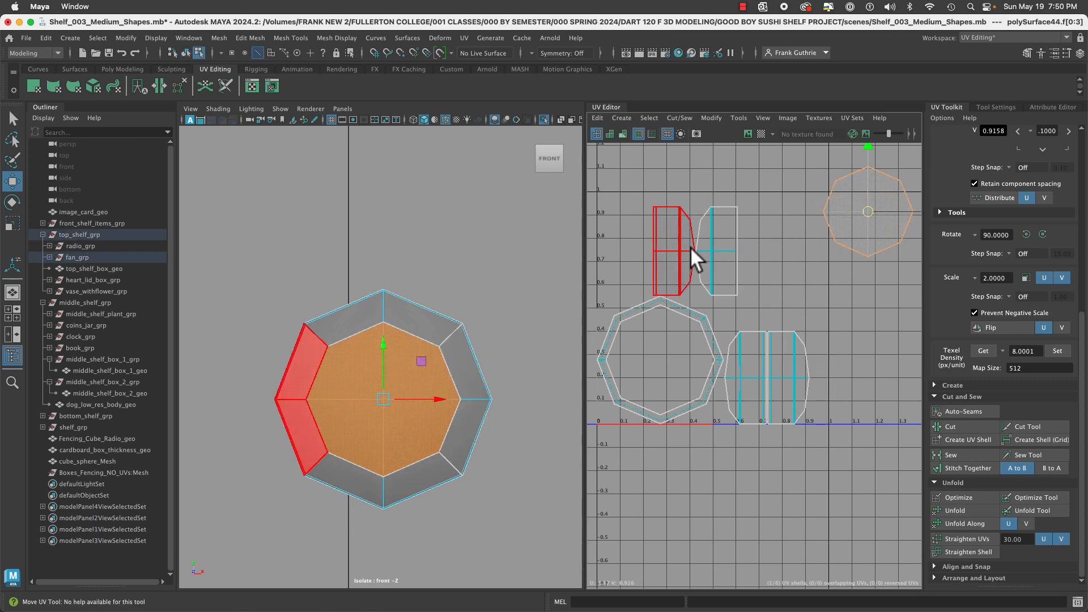
# Move the hub's left and right side-strip UV shells upward and apart from each other.
pyautogui.click(675, 240)
pyautogui.moveTo(677, 251); pyautogui.dragTo(642, 199)
pyautogui.click(714, 237)
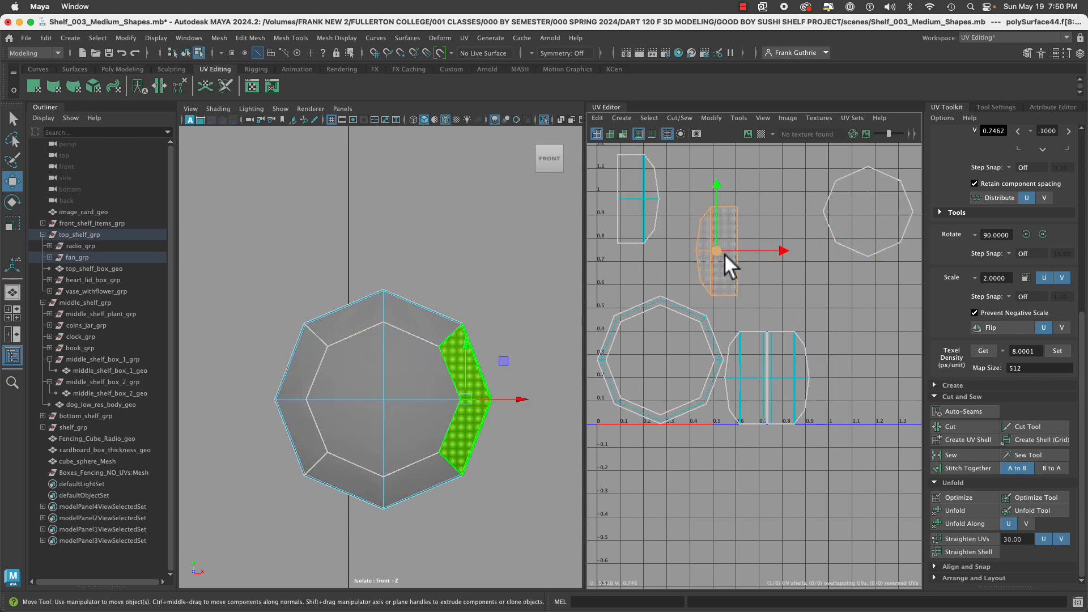
pyautogui.moveTo(724, 253); pyautogui.dragTo(751, 207)
pyautogui.moveTo(742, 250); pyautogui.dragTo(730, 187)
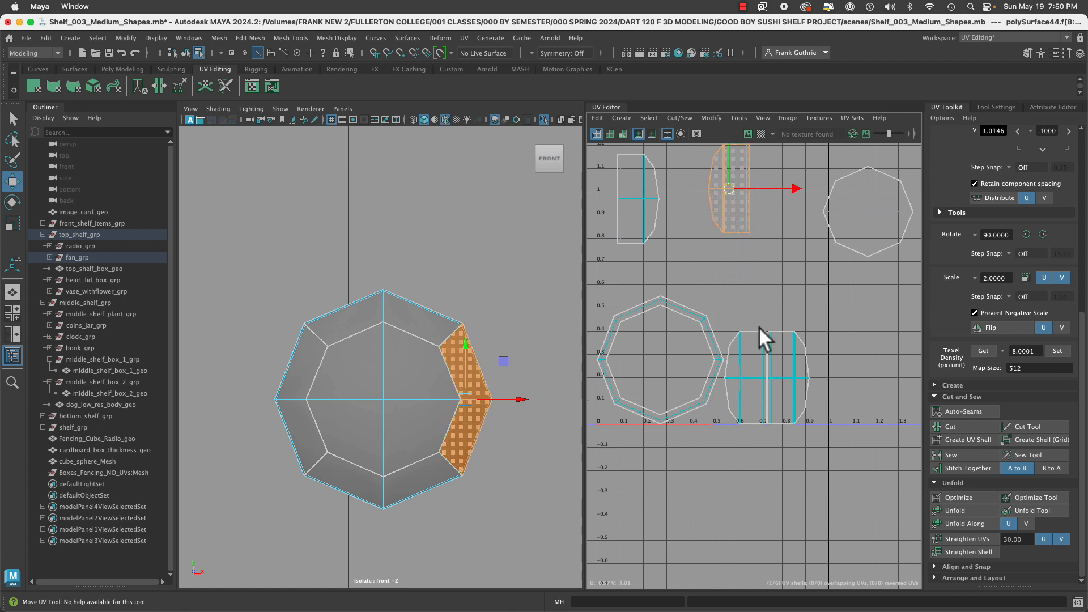
# Separate the hub's two remaining side-strip UV shells by moving them to the right of the octagonal ring shell.
pyautogui.click(782, 363)
pyautogui.moveTo(785, 380); pyautogui.dragTo(868, 396)
pyautogui.click(753, 381)
pyautogui.moveTo(751, 380); pyautogui.dragTo(816, 392)
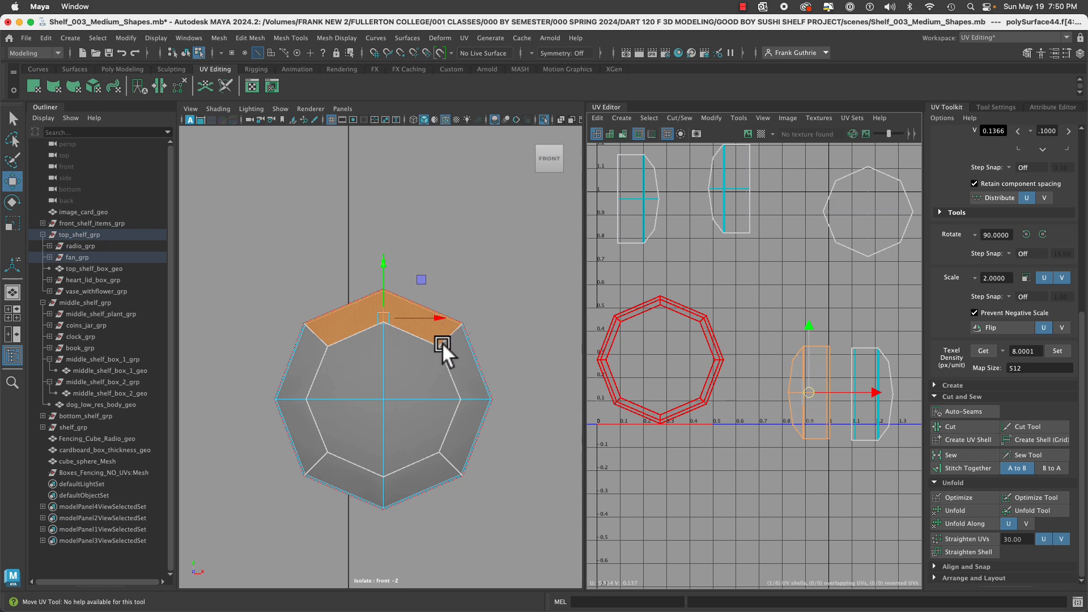
# Select the border edges of the octagonal cap shell and stitch the four side strips to it.
pyautogui.keyDown('alt'); pyautogui.moveTo(857, 221); pyautogui.dragTo(774, 249, button='middle'); pyautogui.keyUp('alt')
pyautogui.moveTo(782, 244); pyautogui.dragTo(773, 215, button='right')
pyautogui.moveTo(747, 182); pyautogui.dragTo(758, 206)
pyautogui.moveTo(847, 307); pyautogui.dragTo(851, 312)
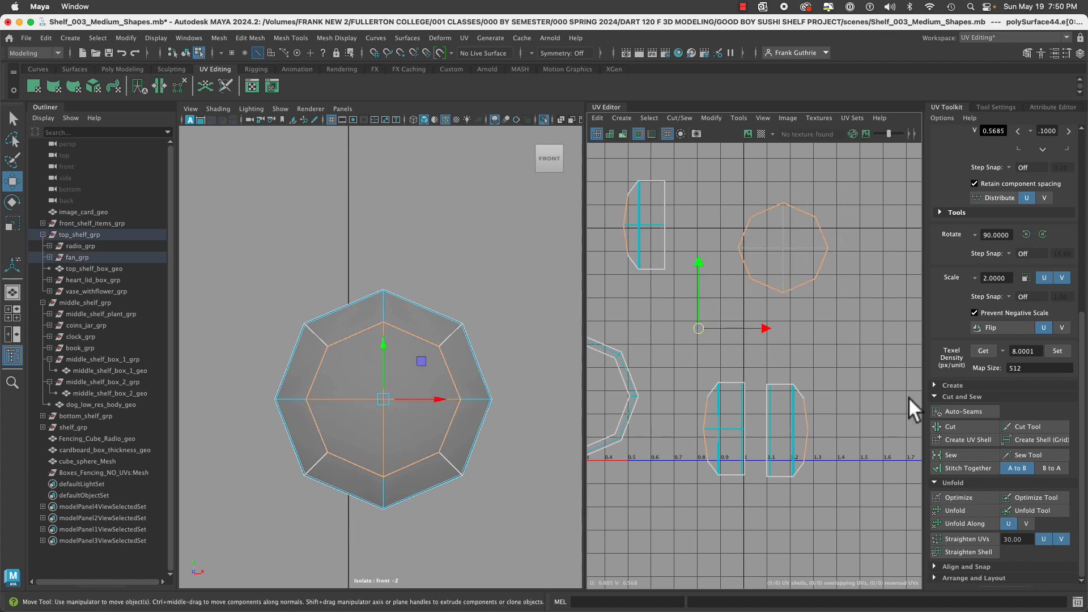
pyautogui.click(968, 469)
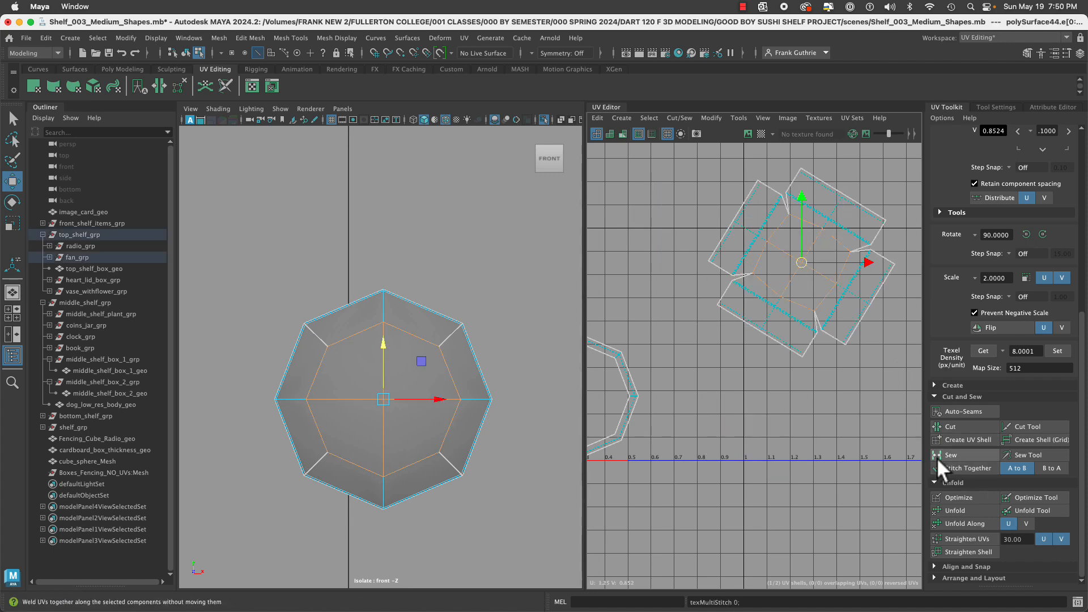
# Select the stitched hub UV shell and unfold it.
pyautogui.moveTo(808, 295); pyautogui.dragTo(752, 280, button='right')
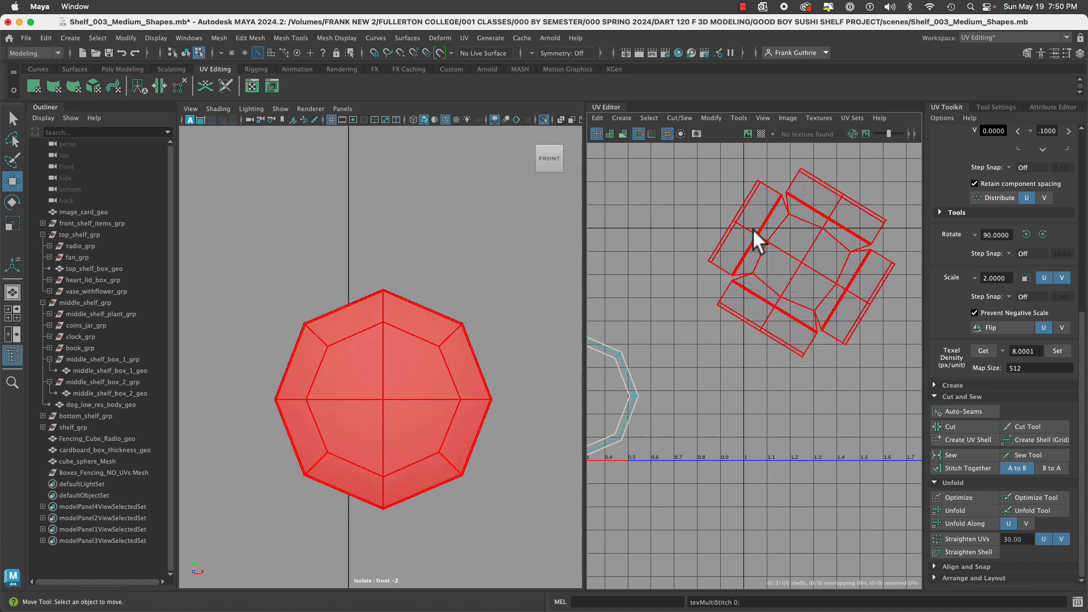
pyautogui.click(753, 238)
pyautogui.click(953, 510)
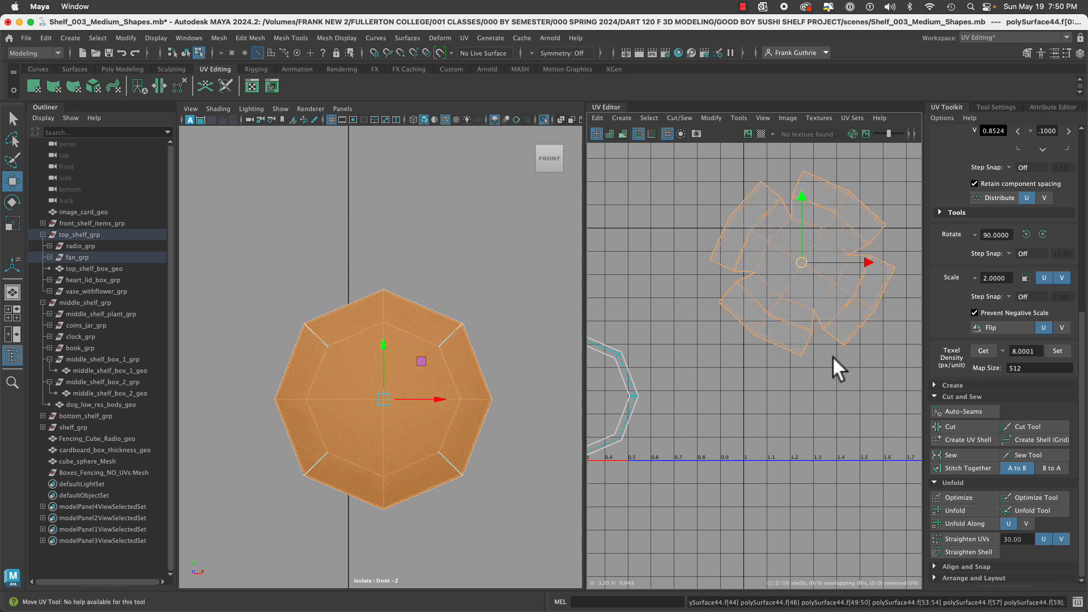
# Straighten the hub's unfolded UV shell upright using the upper vertical centre edge of the cap.
pyautogui.scroll(5, 763, 379)
pyautogui.moveTo(790, 307); pyautogui.dragTo(755, 259, button='right')
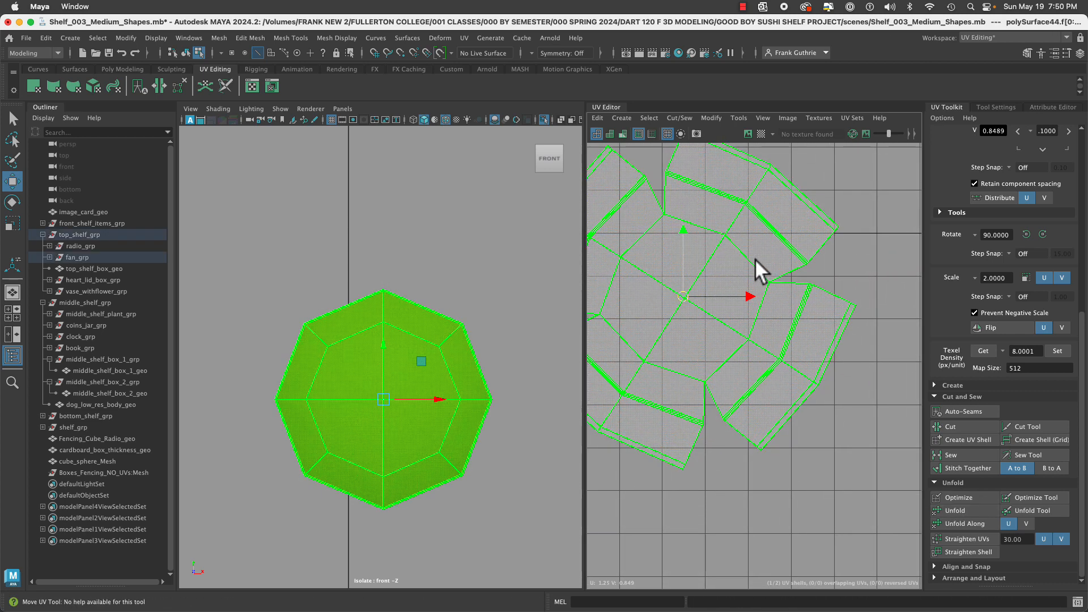
pyautogui.moveTo(412, 335); pyautogui.dragTo(414, 249, button='right')
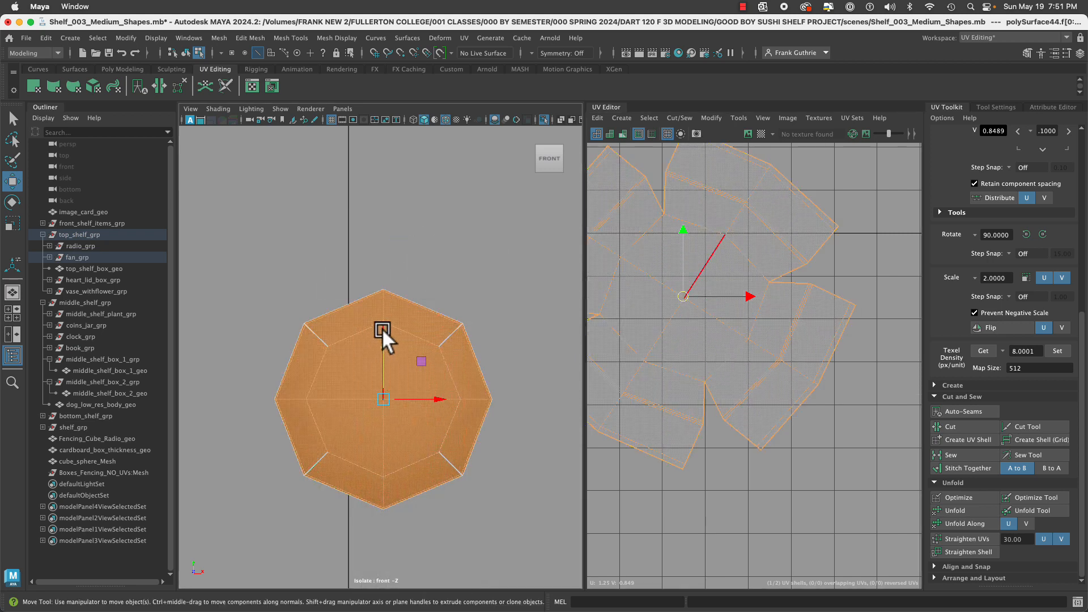
pyautogui.moveTo(382, 328); pyautogui.dragTo(437, 266, button='right')
pyautogui.click(382, 357)
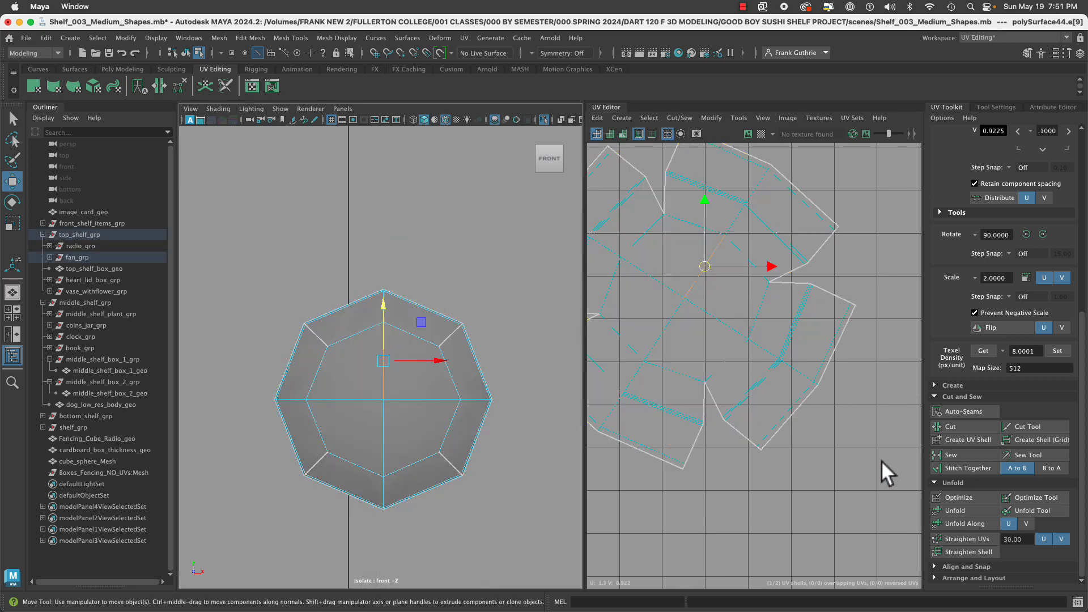
pyautogui.click(963, 552)
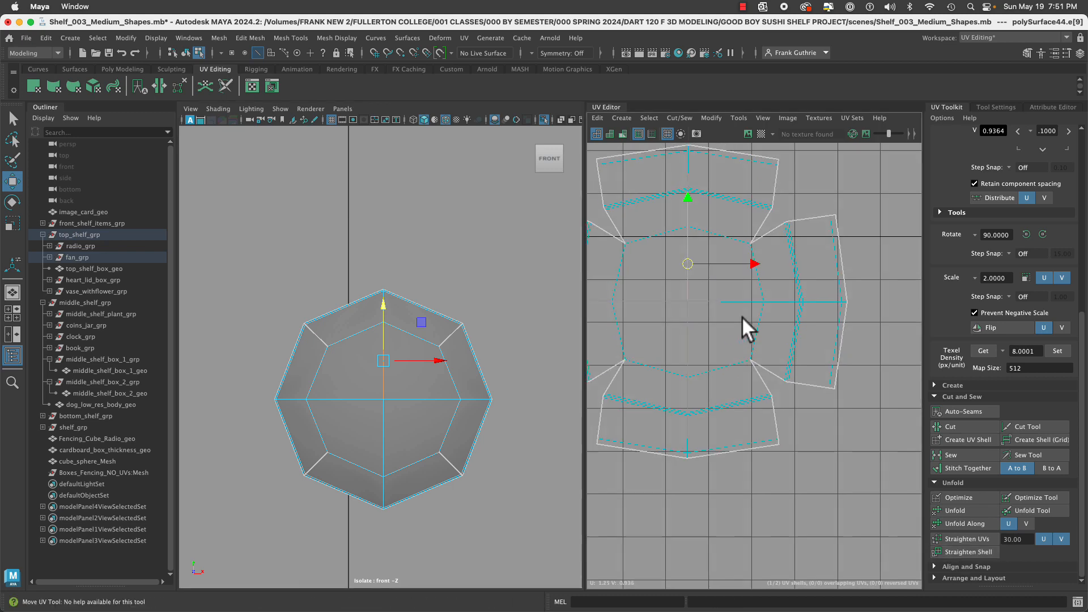
pyautogui.keyDown('alt'); pyautogui.moveTo(743, 316); pyautogui.dragTo(801, 337, button='middle'); pyautogui.keyUp('alt')
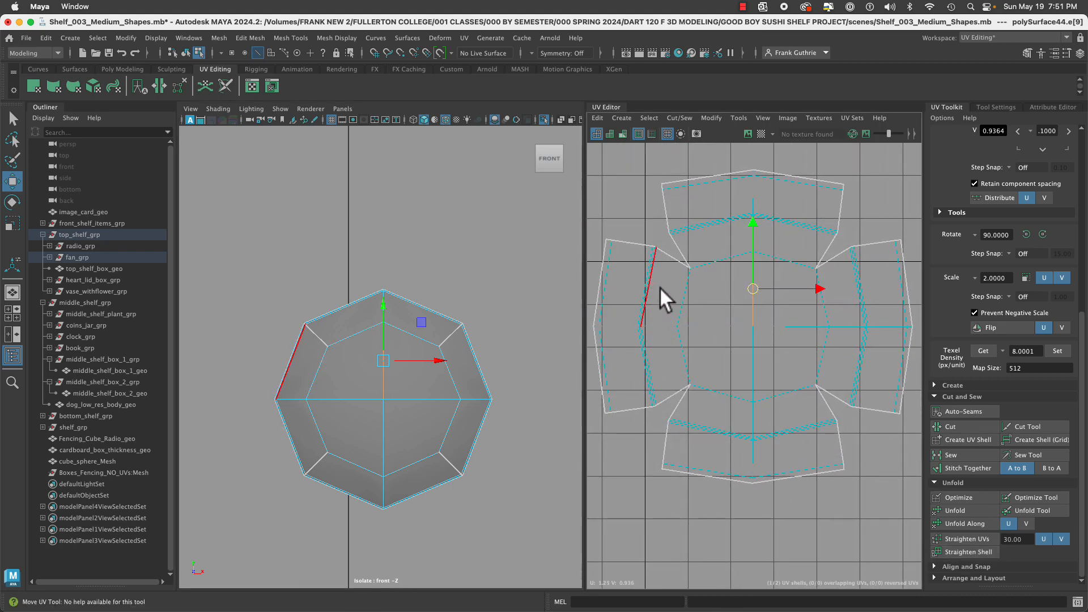
# Hide the grid in the UV view.
pyautogui.click(667, 134)
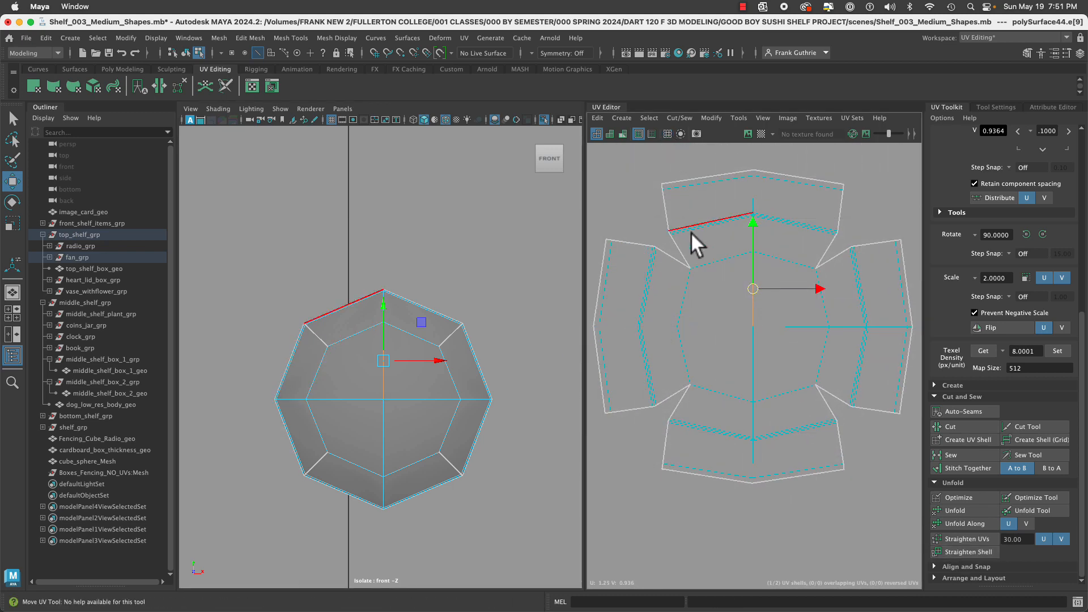
pyautogui.click(713, 257)
pyautogui.keyDown('shift'); pyautogui.click(676, 296); pyautogui.keyUp('shift')
pyautogui.keyDown('shift'); pyautogui.click(685, 350); pyautogui.keyUp('shift')
pyautogui.keyDown('shift'); pyautogui.click(727, 388); pyautogui.keyUp('shift')
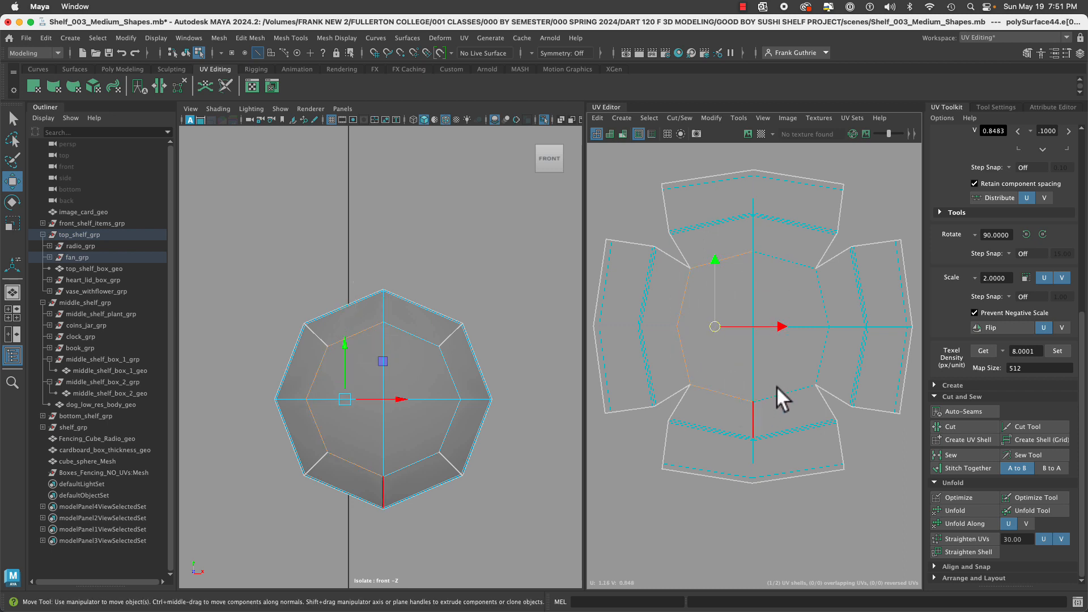
pyautogui.keyDown('shift'); pyautogui.click(778, 385); pyautogui.keyUp('shift')
pyautogui.keyDown('shift'); pyautogui.click(820, 358); pyautogui.keyUp('shift')
pyautogui.keyDown('shift'); pyautogui.click(823, 298); pyautogui.keyUp('shift')
pyautogui.keyDown('shift'); pyautogui.click(791, 263); pyautogui.keyUp('shift')
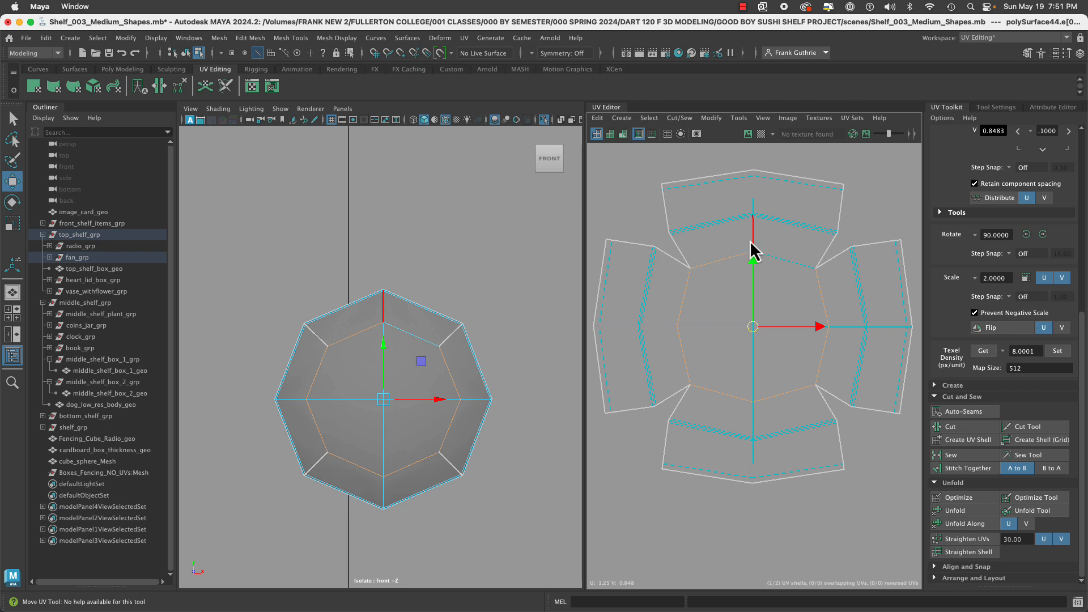
# Cut the hub's UV shell along the vertical and horizontal spokes running from the central octagon out to the rim.
pyautogui.keyDown('shift'); pyautogui.moveTo(752, 249); pyautogui.dragTo(752, 225, button='right'); pyautogui.keyUp('shift')
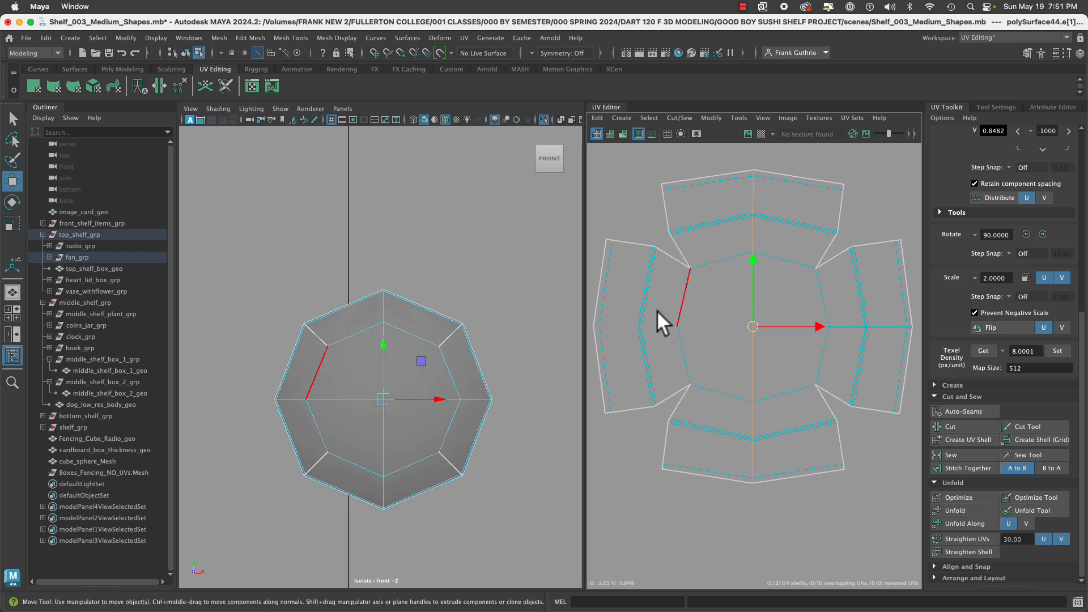
pyautogui.keyDown('shift'); pyautogui.doubleClick(647, 326); pyautogui.keyUp('shift')
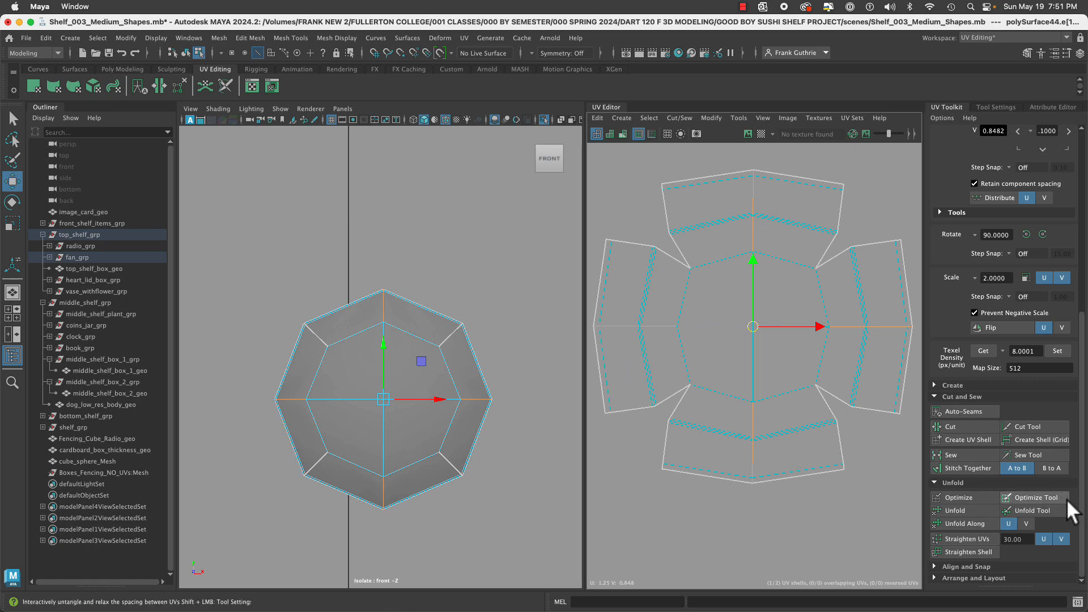
pyautogui.click(963, 428)
# Select the whole hub UV shell and unfold it with the four new cuts.
pyautogui.rightClick(801, 295)
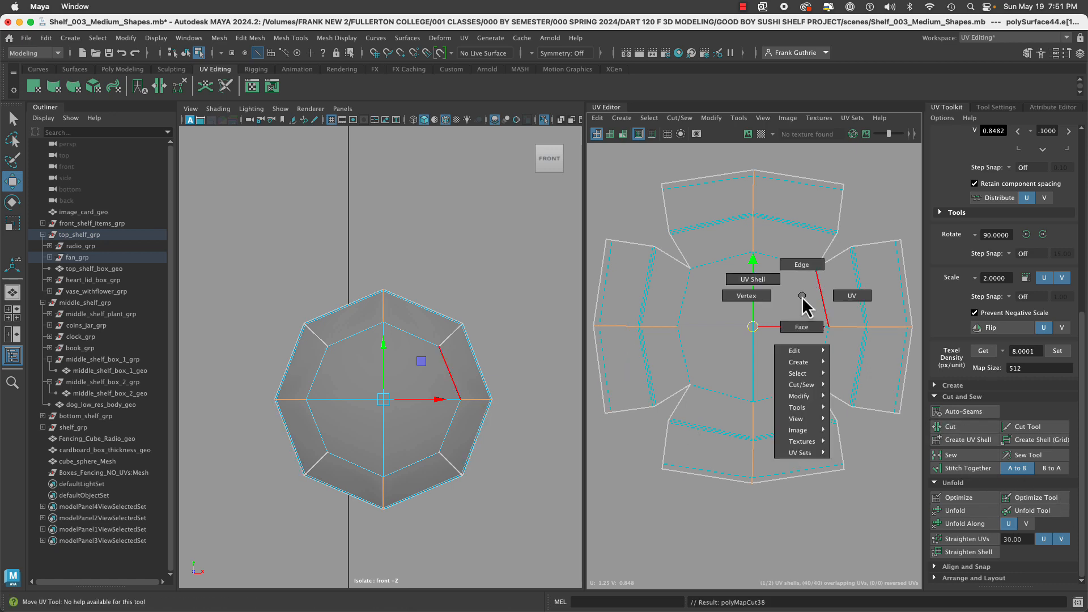
pyautogui.click(751, 279)
pyautogui.click(784, 365)
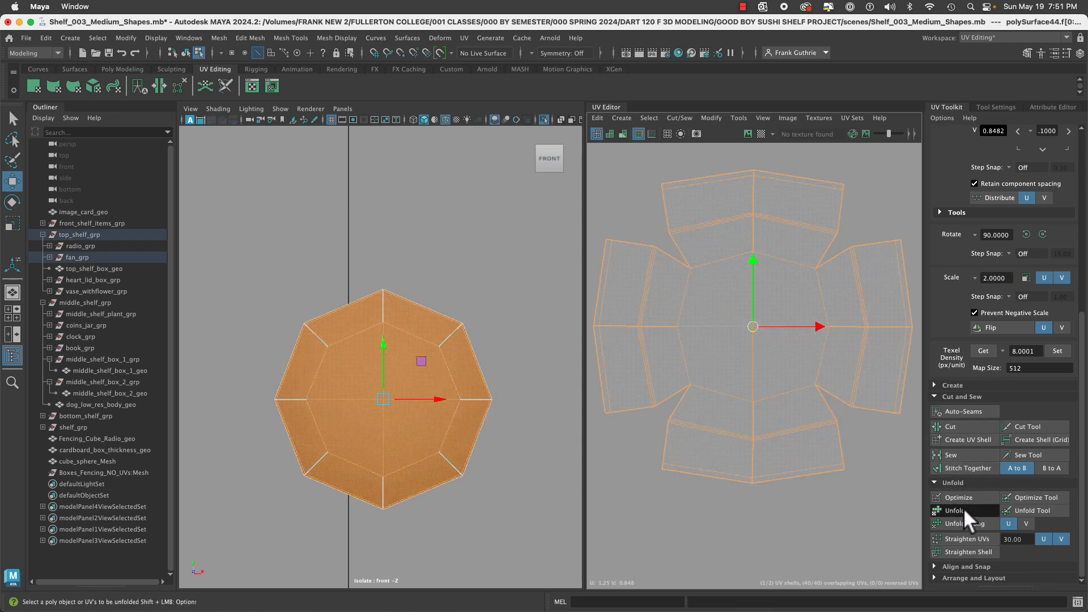
pyautogui.click(963, 507)
pyautogui.click(859, 493)
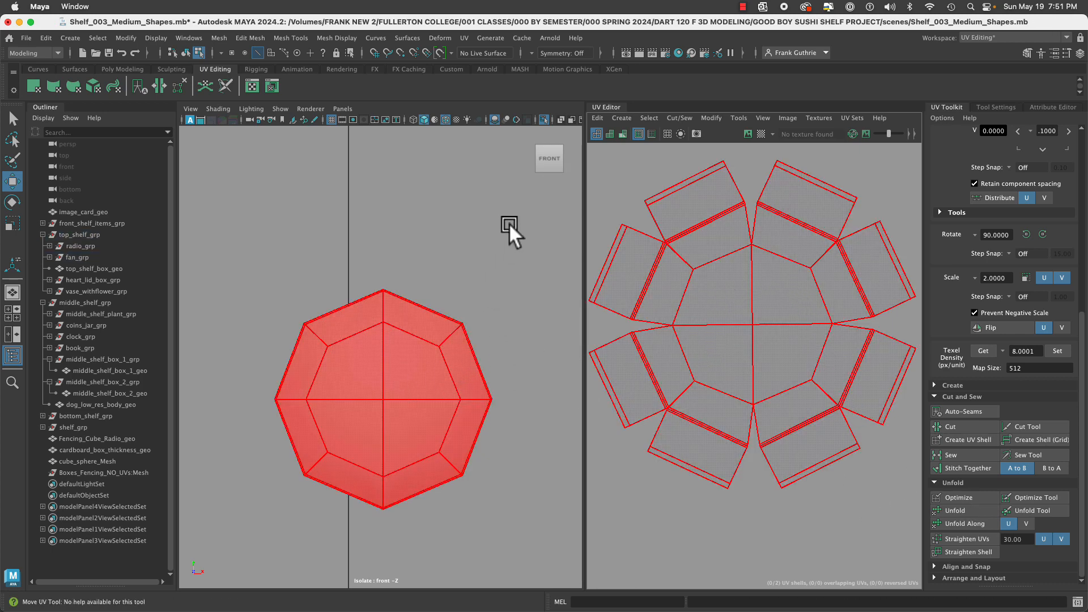
pyautogui.click(446, 314)
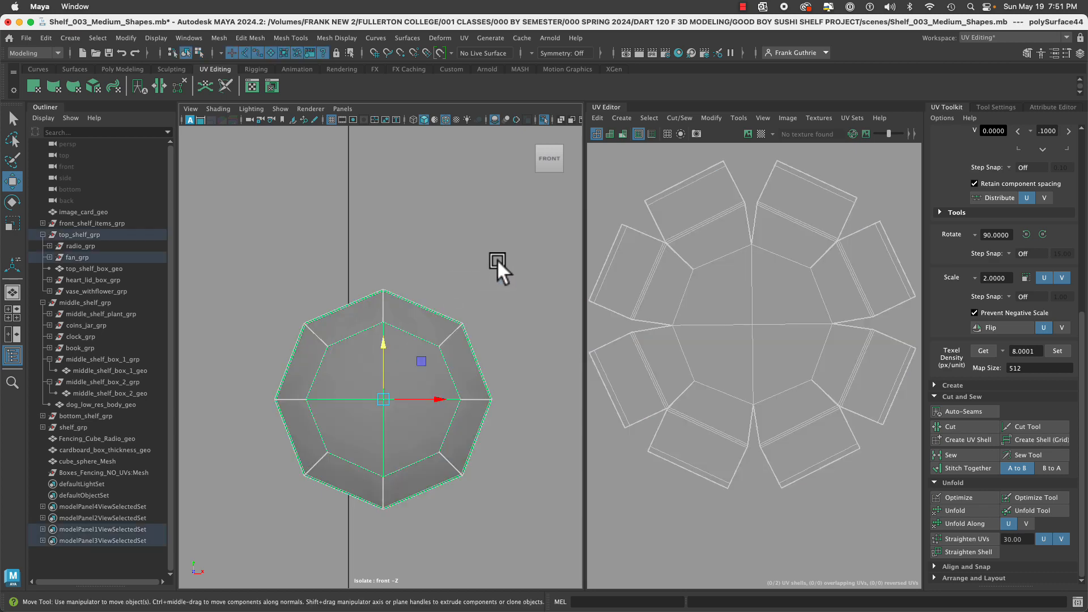
pyautogui.click(463, 239)
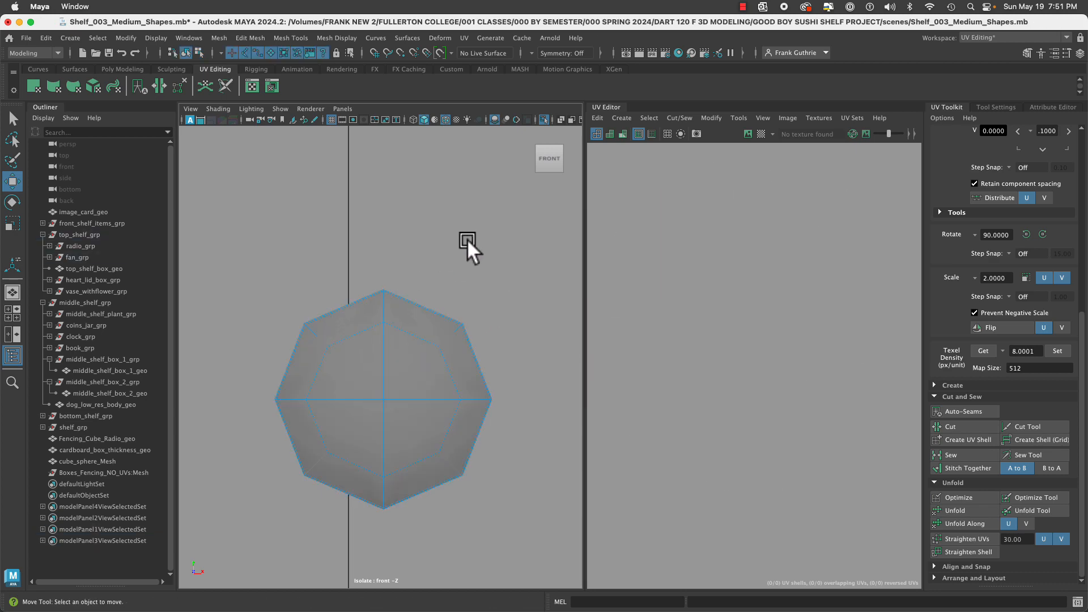
pyautogui.click(454, 292)
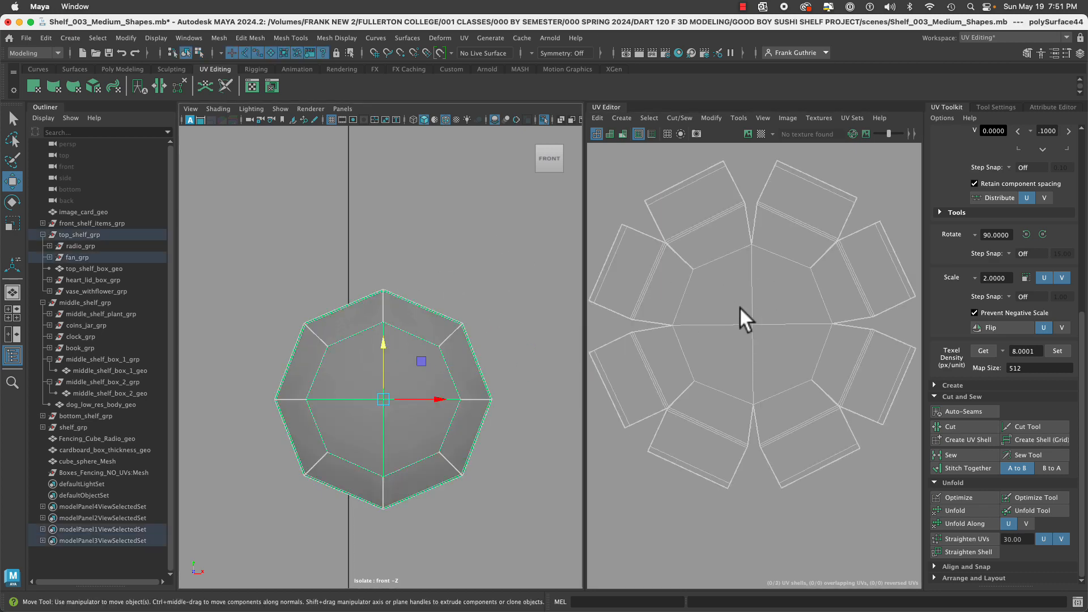
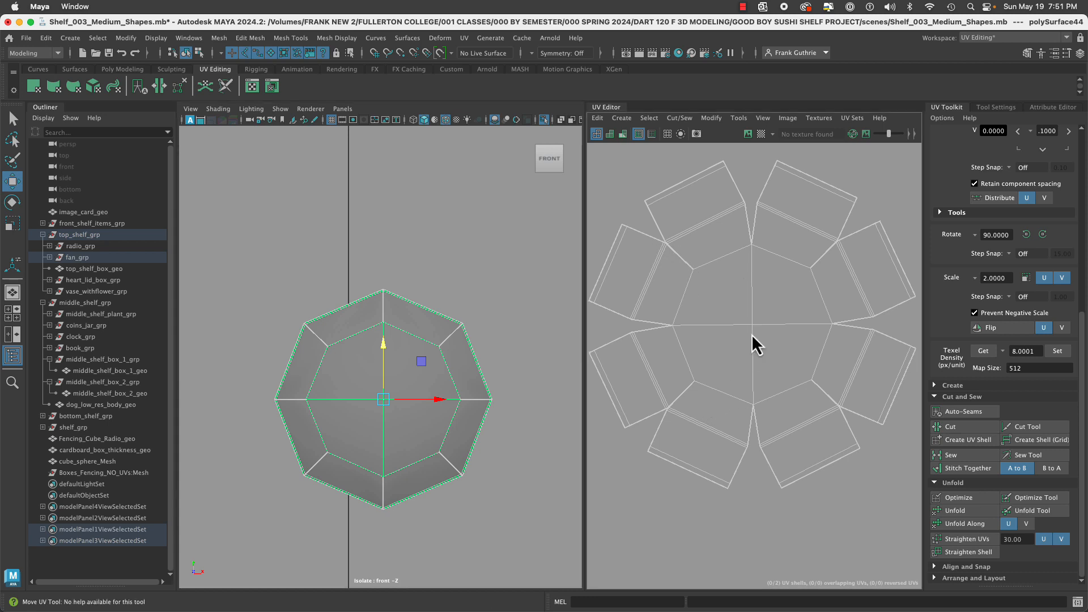
pyautogui.moveTo(752, 335); pyautogui.dragTo(751, 364, button='right')
pyautogui.click(698, 246)
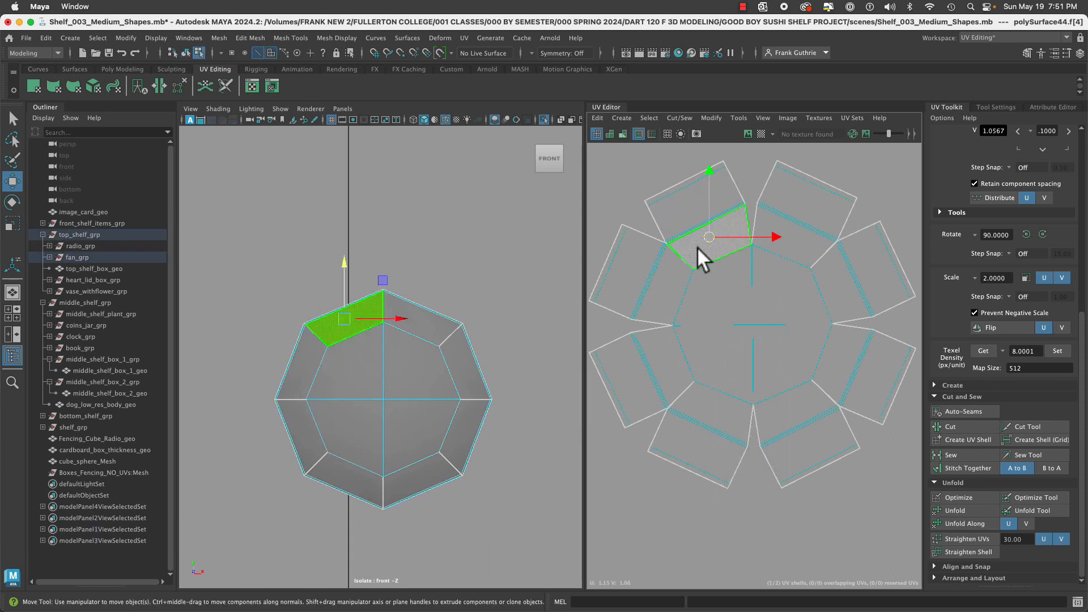
pyautogui.moveTo(697, 247); pyautogui.dragTo(719, 232)
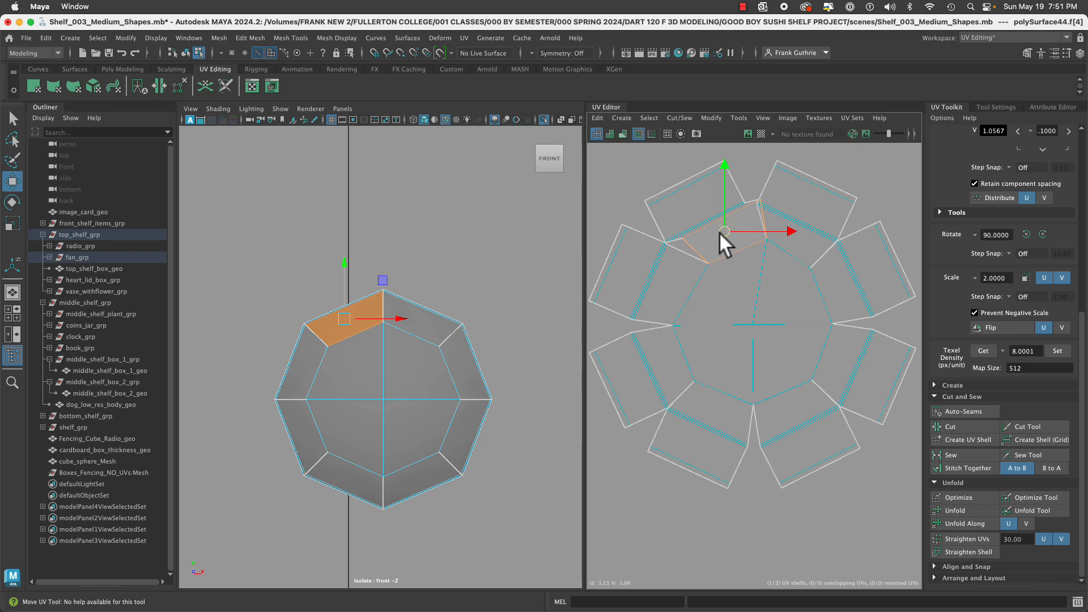
pyautogui.press('super+z')
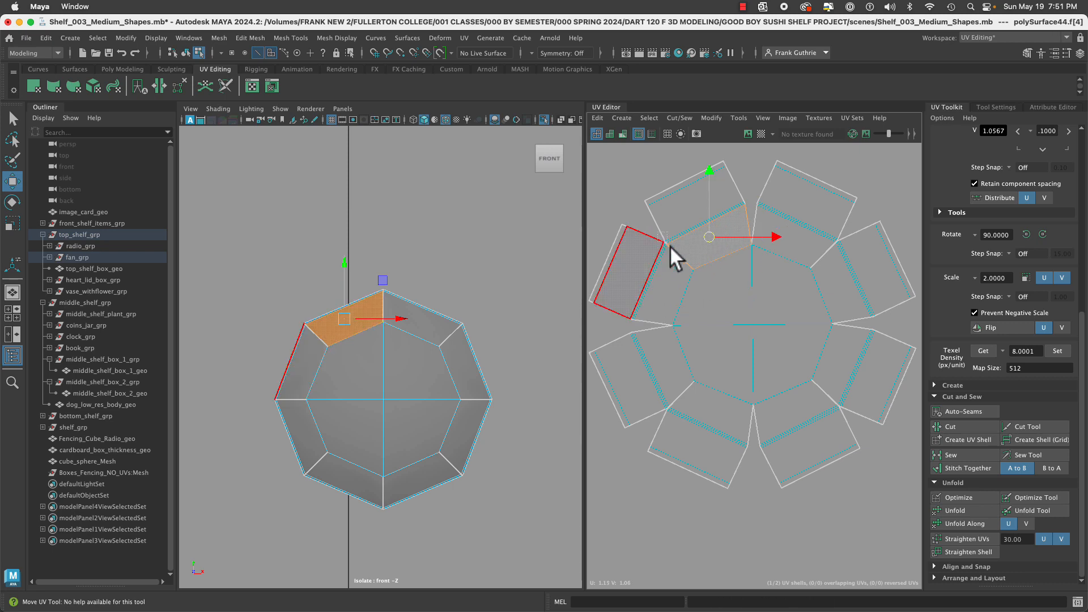
# Examine the gaps at the seam corners of the hub's unfolded UV shell up close.
pyautogui.scroll(10, 703, 284)
pyautogui.click(813, 378)
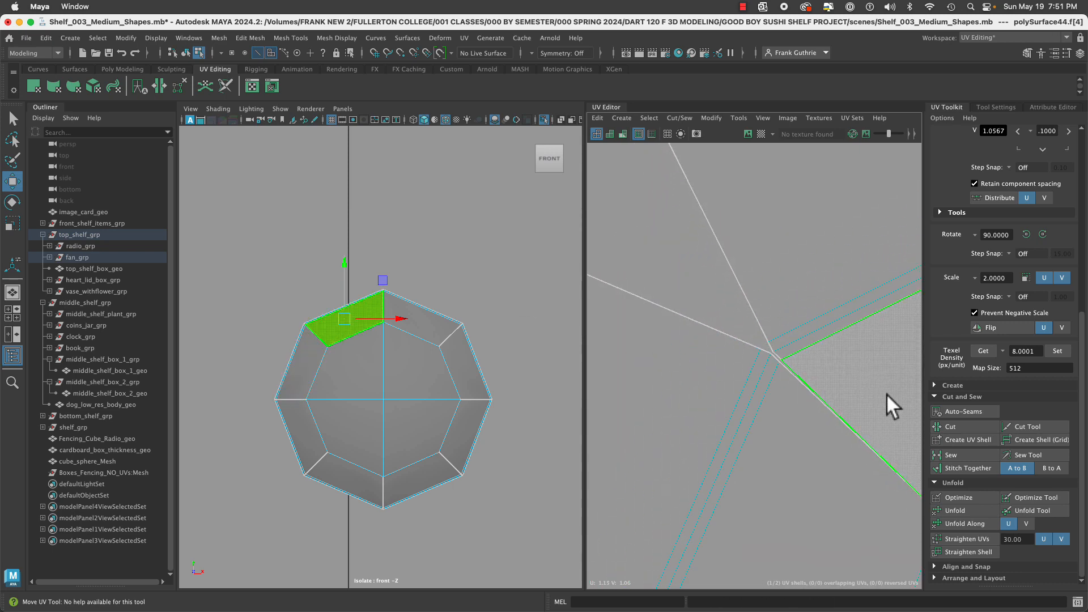
pyautogui.scroll(-8, 842, 384)
pyautogui.keyDown('alt'); pyautogui.moveTo(854, 443); pyautogui.dragTo(794, 304, button='middle'); pyautogui.keyUp('alt')
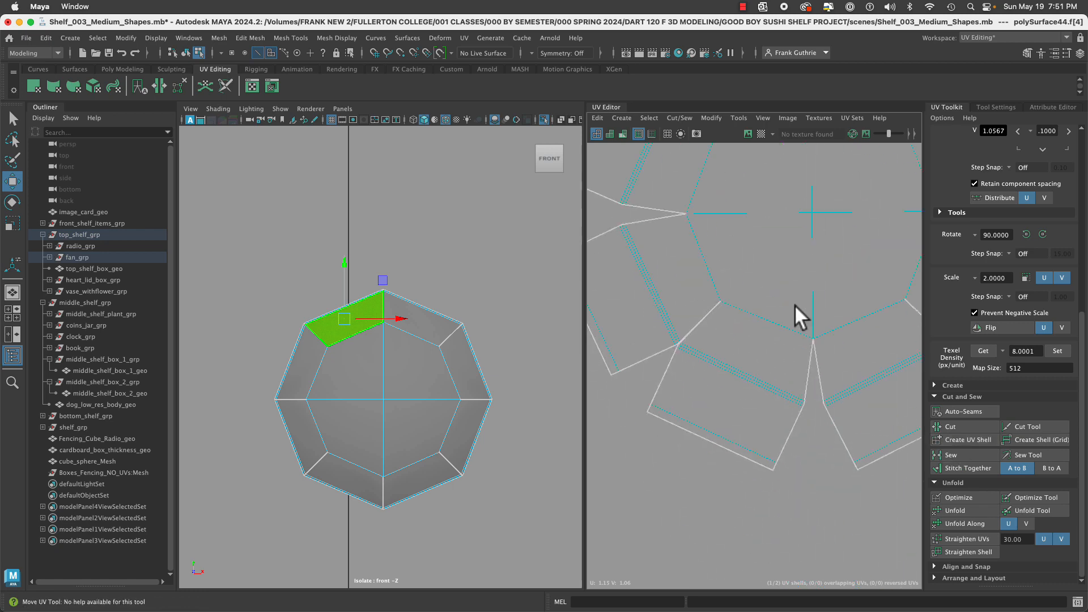
pyautogui.scroll(6, 697, 358)
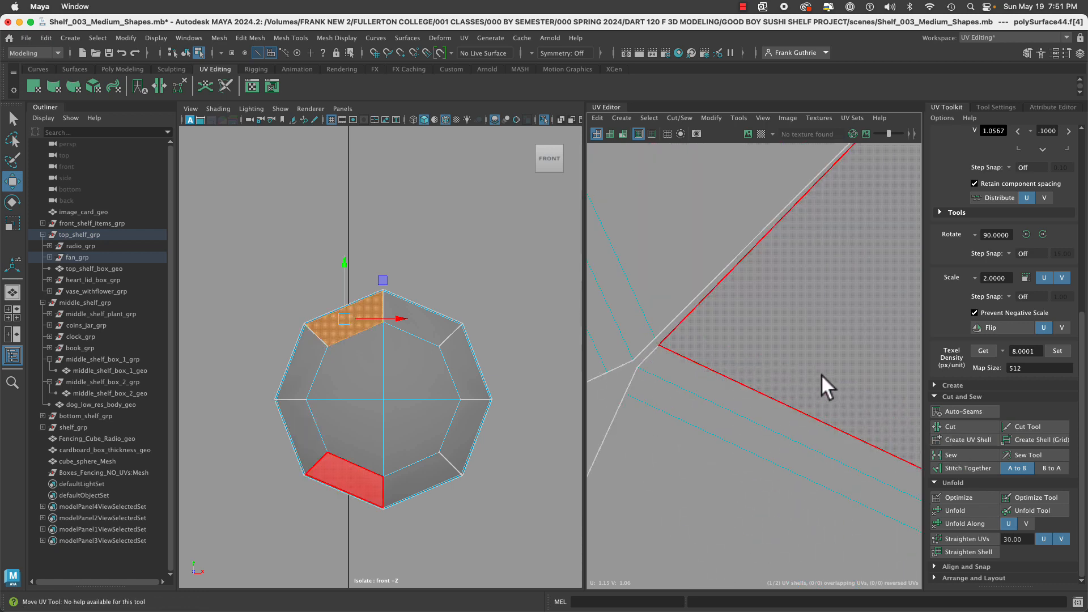
pyautogui.scroll(-8, 821, 375)
# Select the hub's UV shell again, unfold it, optimize it and unfold it once more.
pyautogui.rightClick(781, 284)
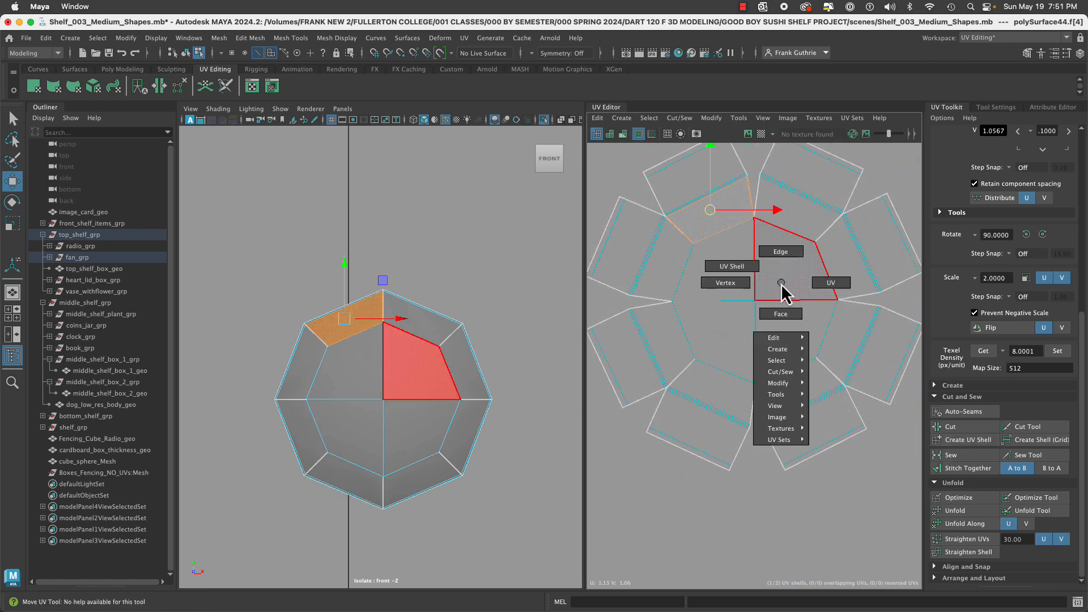
pyautogui.click(732, 266)
pyautogui.click(782, 336)
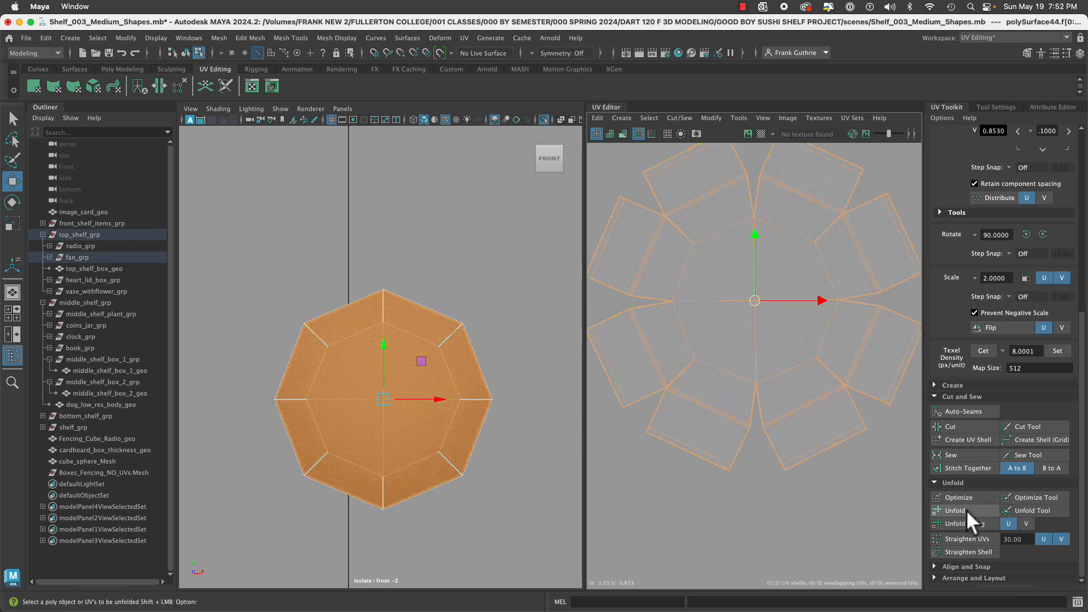
pyautogui.click(966, 509)
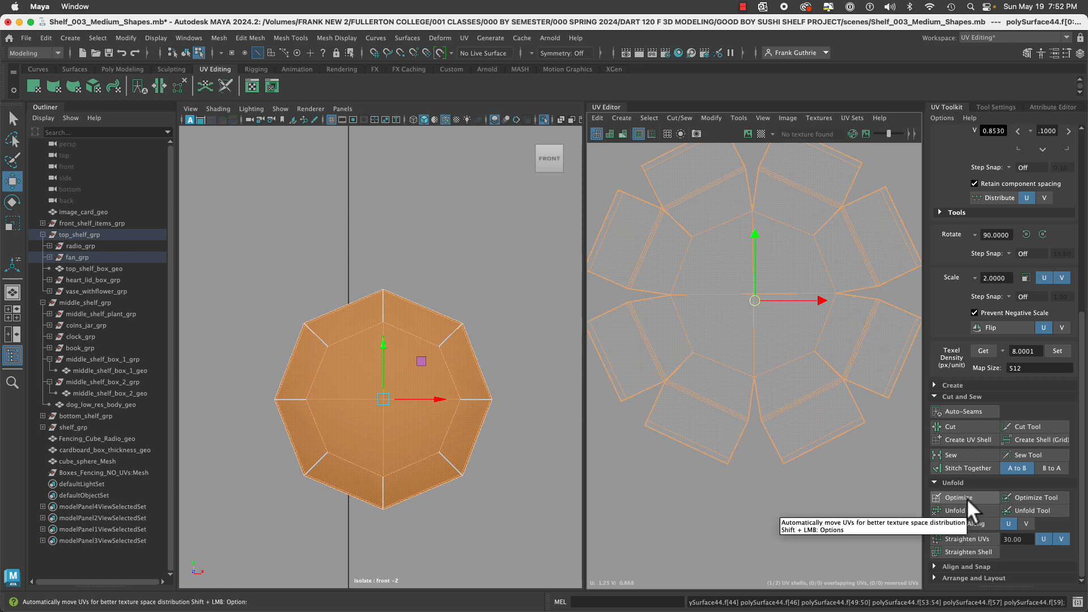
pyautogui.click(966, 498)
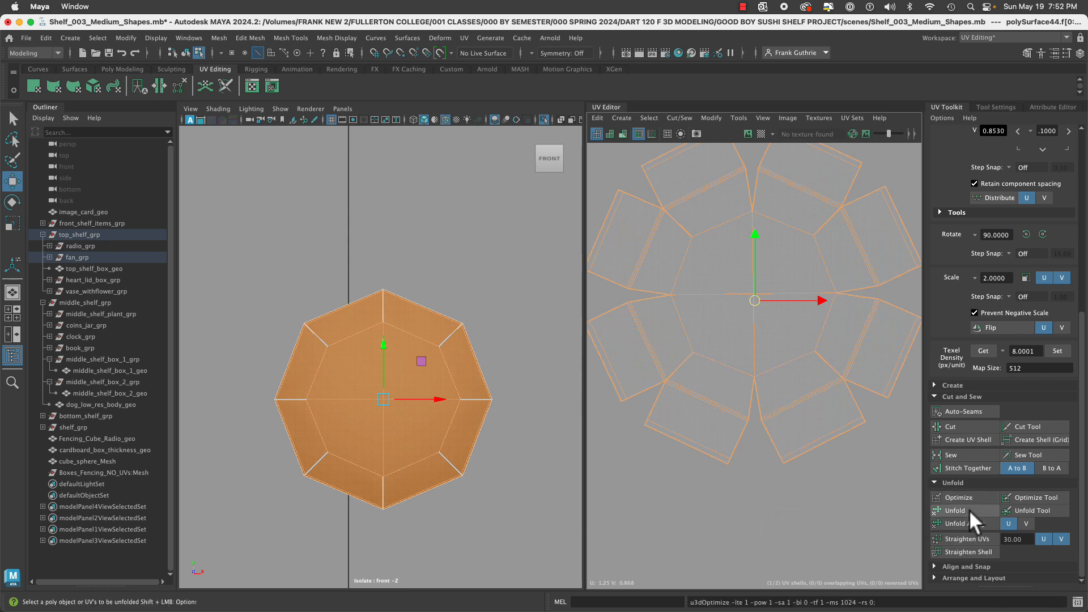
pyautogui.click(969, 509)
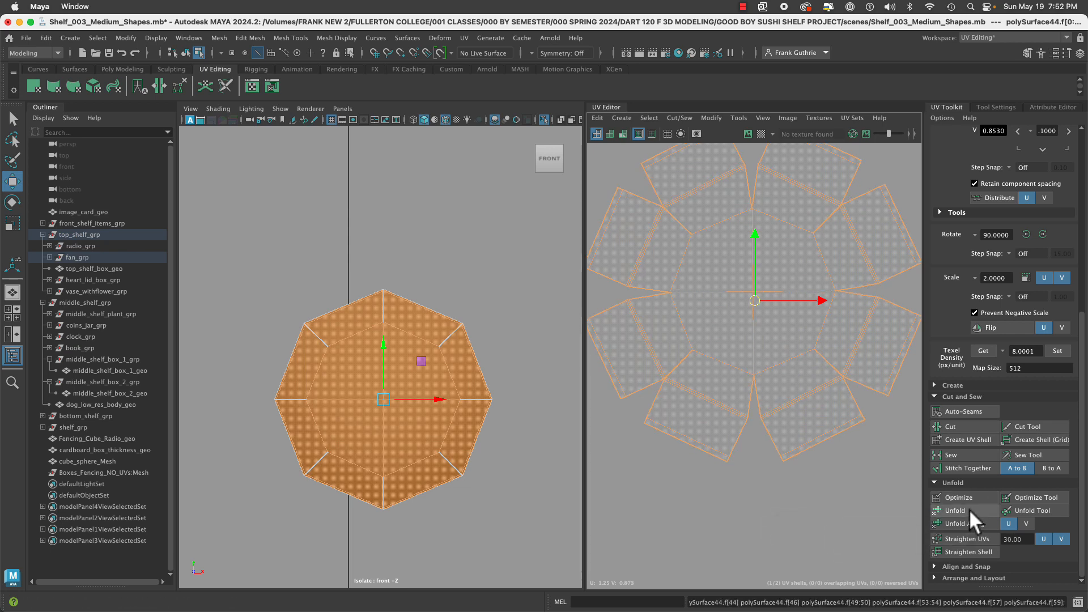
pyautogui.click(865, 492)
# Show the hub in the perspective view and straighten its UV shell using the edges crossing the centre of the octagon.
pyautogui.keyDown('alt'); pyautogui.moveTo(455, 380); pyautogui.dragTo(523, 426); pyautogui.keyUp('alt')
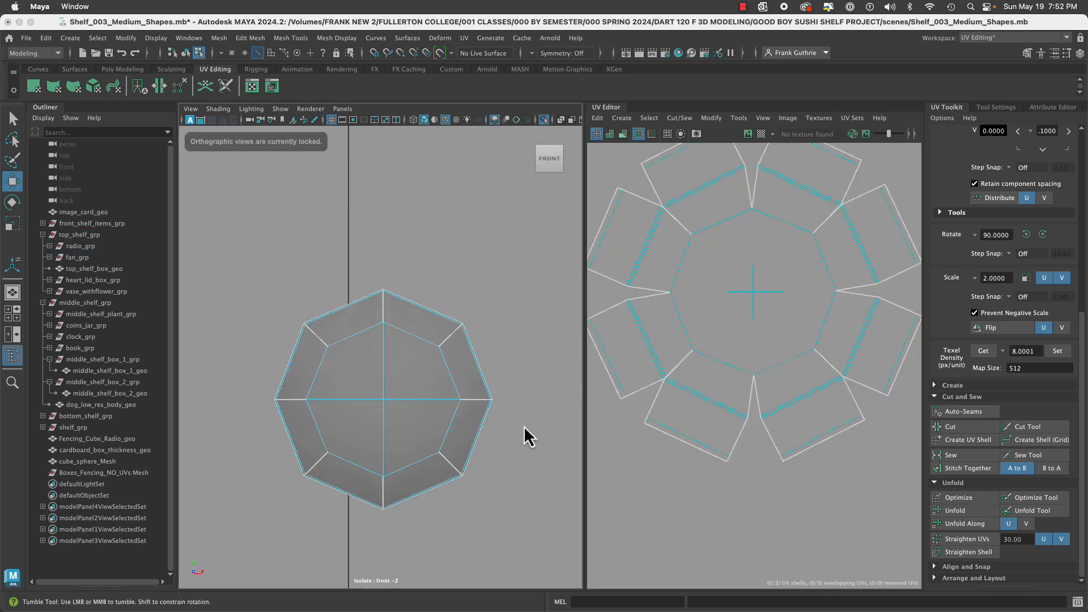
pyautogui.press('space')
pyautogui.moveTo(412, 358); pyautogui.dragTo(420, 332)
pyautogui.click(388, 377)
pyautogui.keyDown('alt'); pyautogui.moveTo(485, 283); pyautogui.dragTo(610, 350); pyautogui.keyUp('alt')
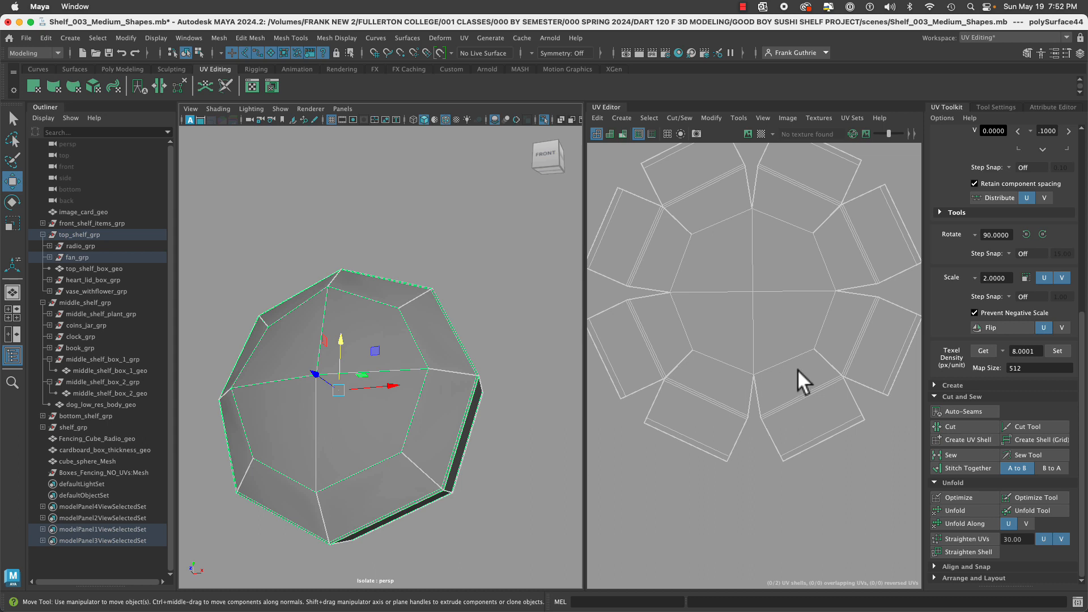
pyautogui.moveTo(763, 300); pyautogui.dragTo(752, 282, button='right')
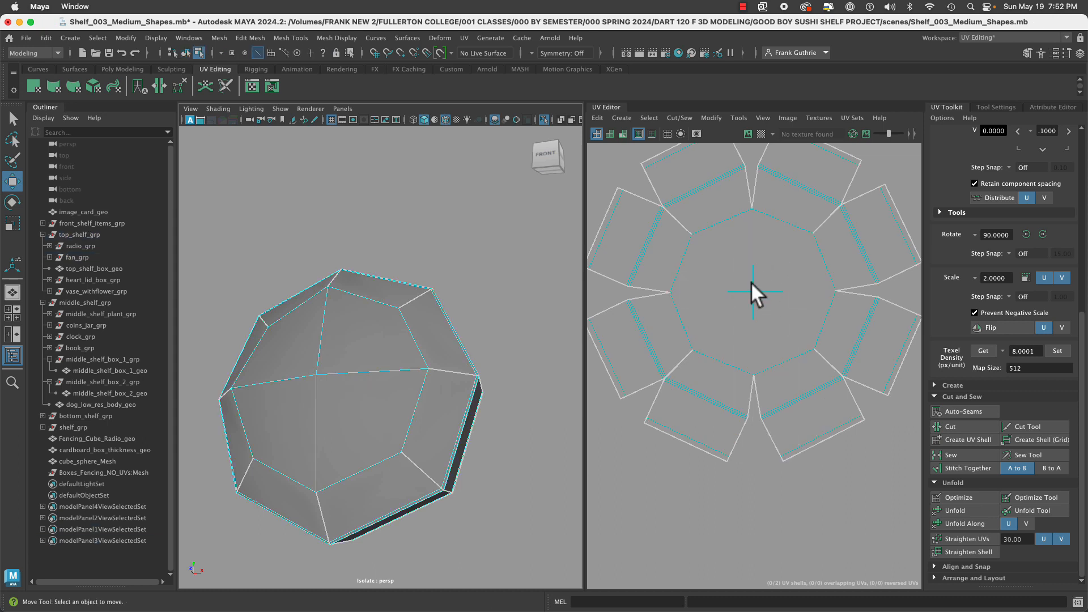
pyautogui.click(976, 552)
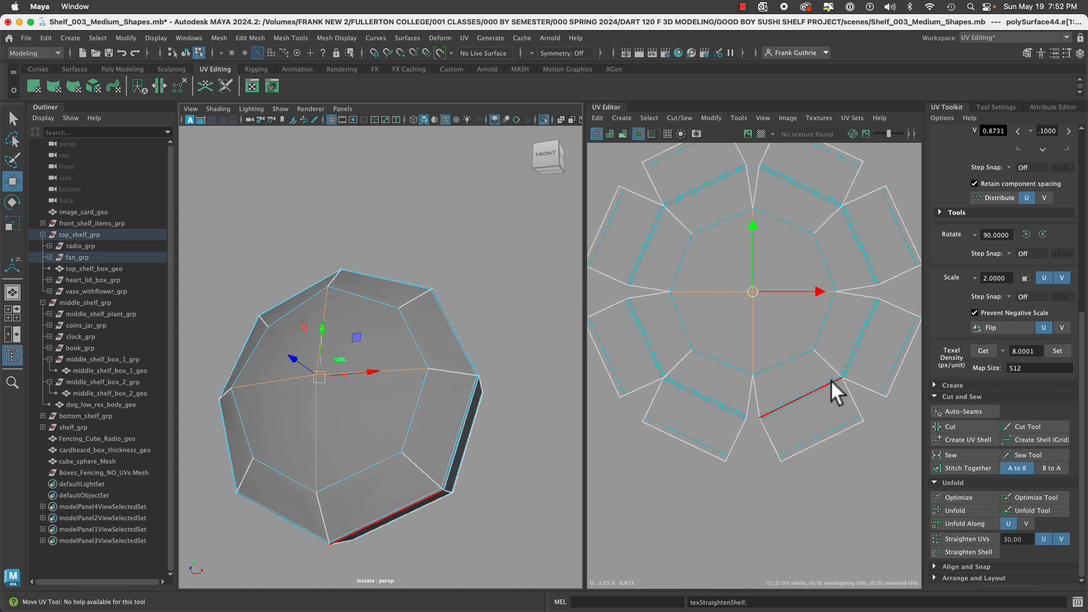
# Select the border edge loop of the hub's UV shell and cut along it.
pyautogui.click(662, 208)
pyautogui.doubleClick(680, 219)
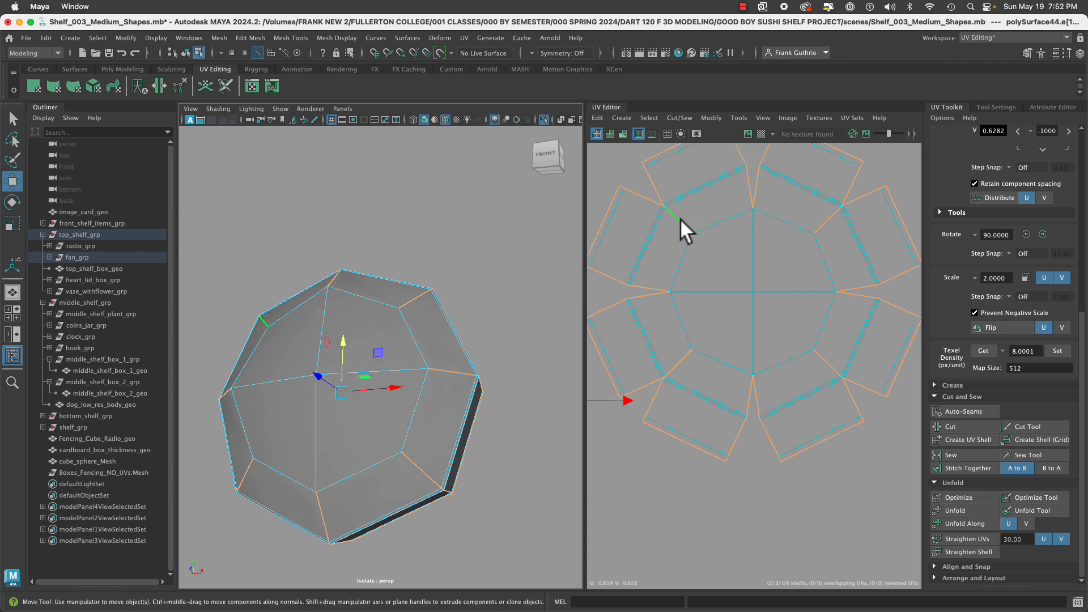
pyautogui.keyDown('alt'); pyautogui.moveTo(506, 295); pyautogui.dragTo(353, 314); pyautogui.keyUp('alt')
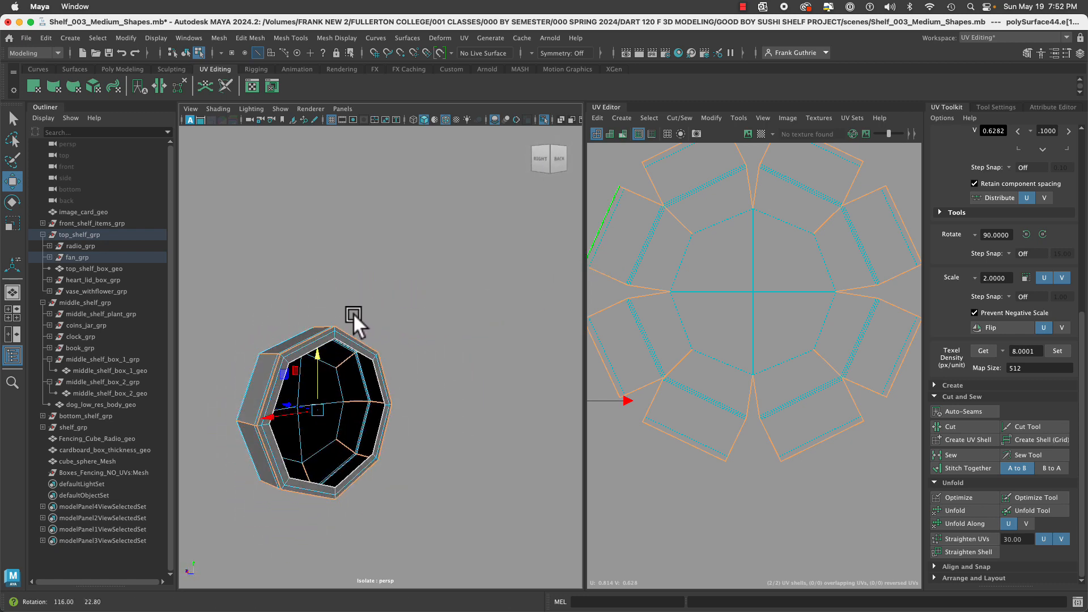
pyautogui.click(961, 429)
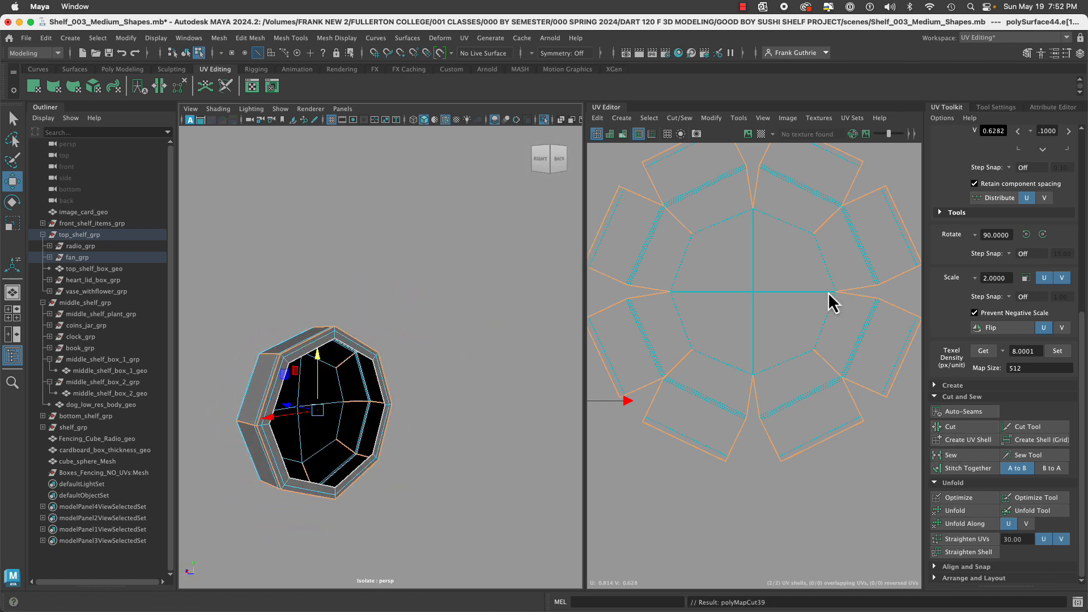
# Select the hub's complete petal-shaped UV shell and unfold it after the border cut.
pyautogui.moveTo(829, 293); pyautogui.dragTo(771, 275, button='right')
pyautogui.click(727, 293)
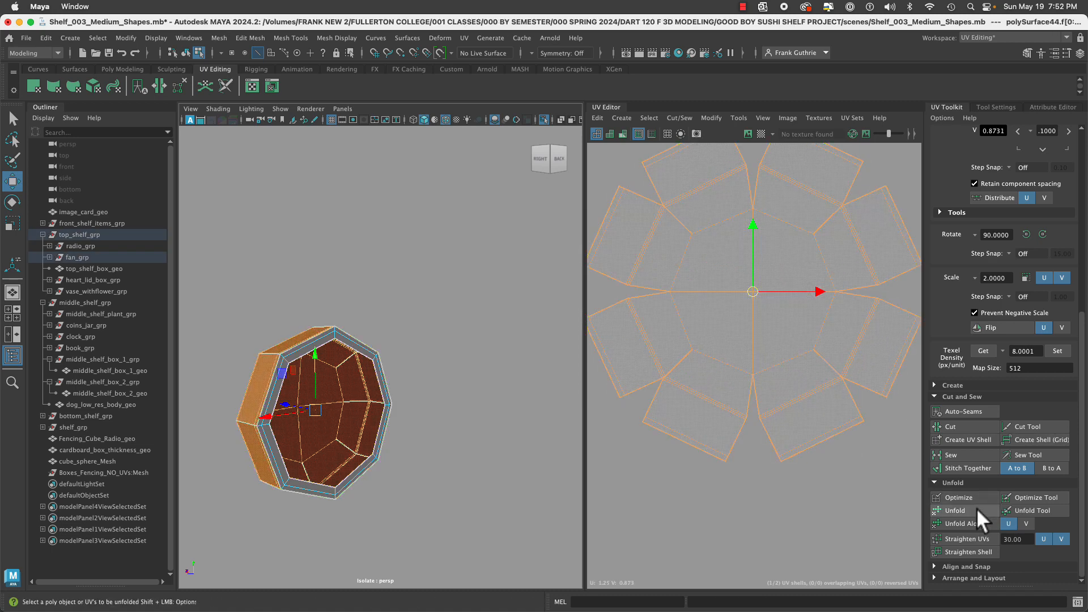
pyautogui.click(977, 508)
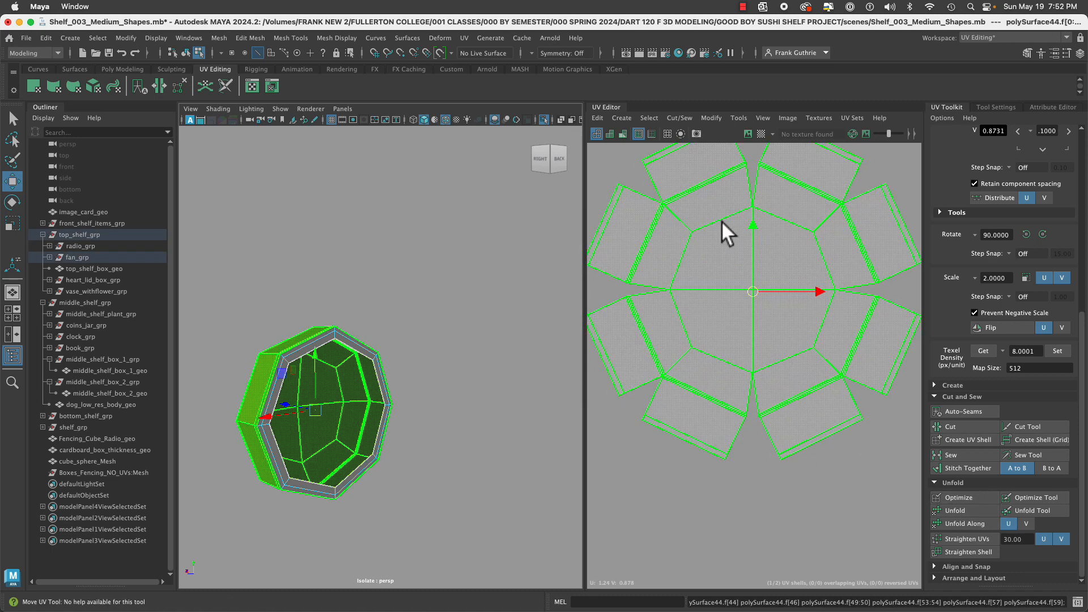
# Select the eight edges around the hub's central octagon and cut it free from the surrounding petals.
pyautogui.moveTo(722, 220); pyautogui.dragTo(723, 196, button='right')
pyautogui.click(674, 249)
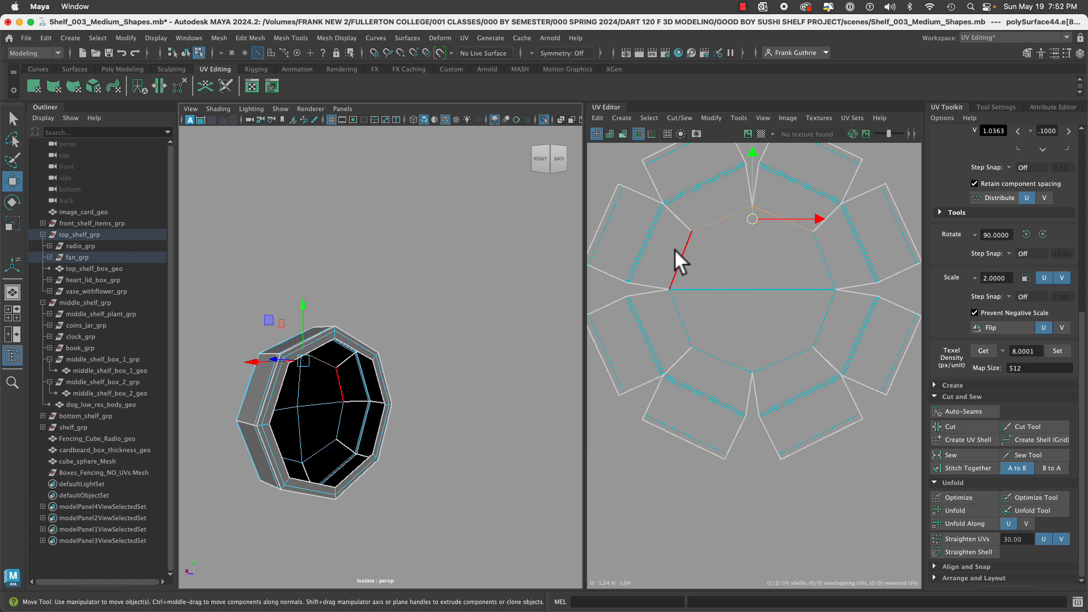
pyautogui.keyDown('shift'); pyautogui.click(676, 252); pyautogui.keyUp('shift')
pyautogui.keyDown('shift'); pyautogui.click(667, 324); pyautogui.keyUp('shift')
pyautogui.keyDown('shift'); pyautogui.click(720, 363); pyautogui.keyUp('shift')
pyautogui.keyDown('shift'); pyautogui.moveTo(771, 358); pyautogui.dragTo(793, 373); pyautogui.keyUp('shift')
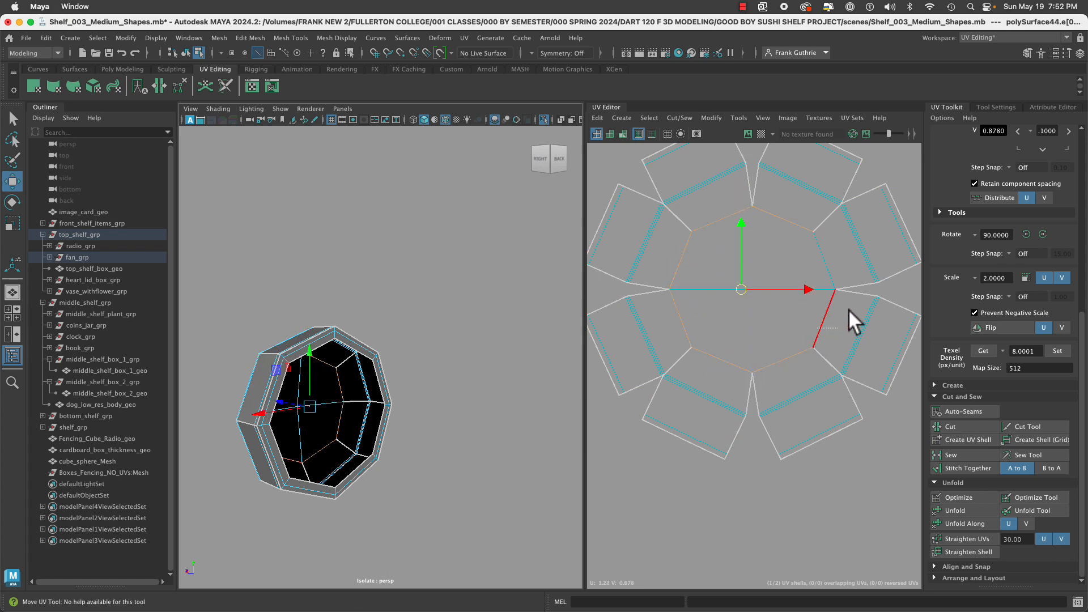
pyautogui.click(963, 430)
# Select the octagonal centre UV shell and move it below the ring of petals.
pyautogui.scroll(-3, 833, 310)
pyautogui.moveTo(762, 299); pyautogui.dragTo(740, 302, button='right')
pyautogui.click(783, 307)
pyautogui.moveTo(784, 307); pyautogui.dragTo(735, 503)
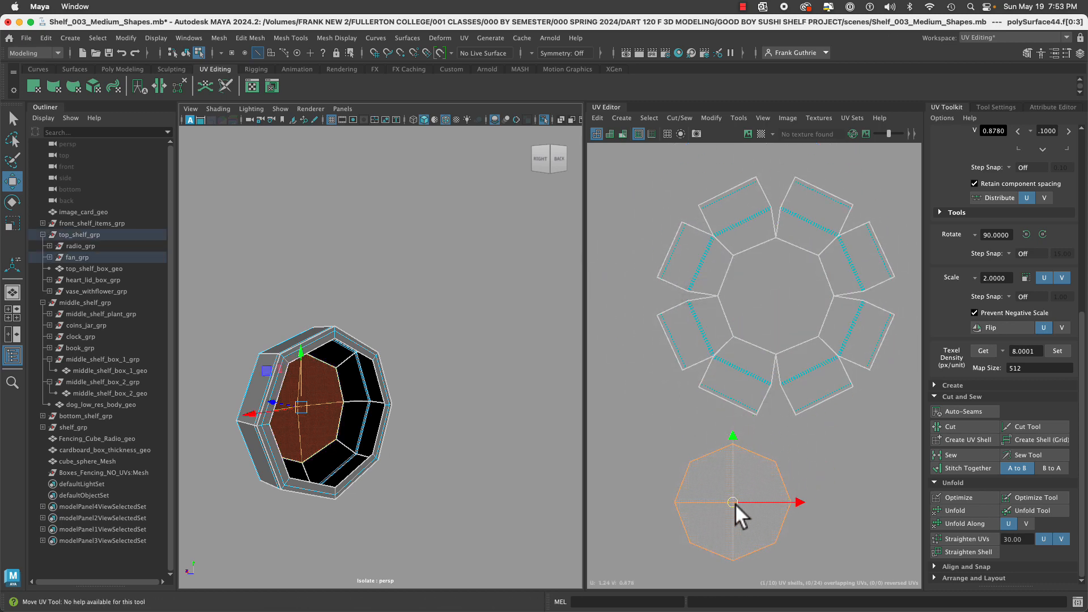
# Select alternating border edges of the hub's octagonal cap shell and stitch the matching petals to it.
pyautogui.keyDown('alt'); pyautogui.moveTo(740, 460); pyautogui.dragTo(703, 365, button='middle'); pyautogui.keyUp('alt')
pyautogui.moveTo(683, 355); pyautogui.dragTo(665, 333, button='right')
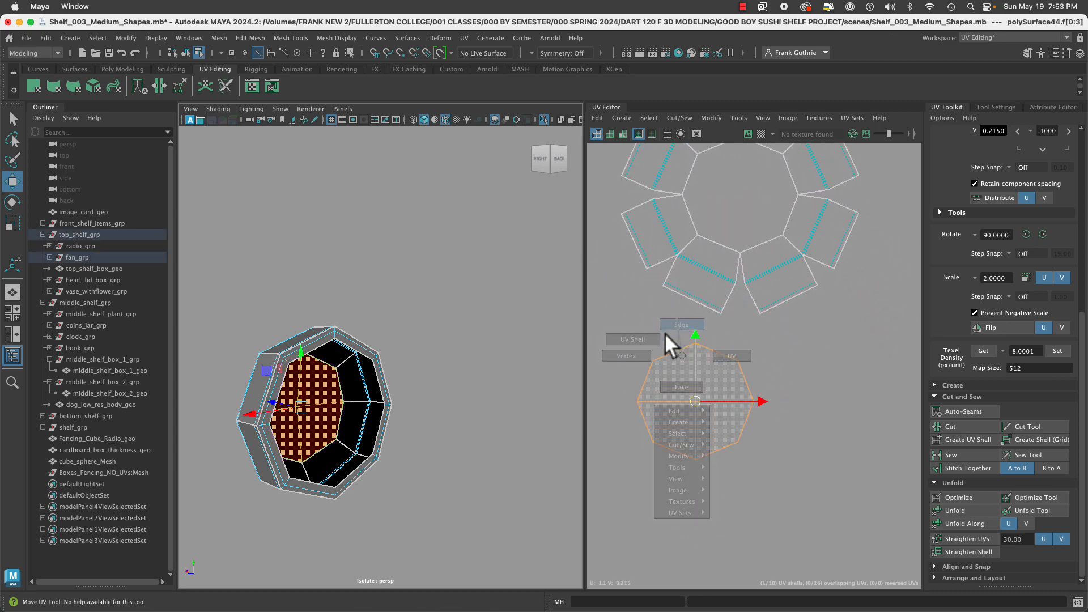
pyautogui.keyDown('shift'); pyautogui.click(712, 441); pyautogui.keyUp('shift')
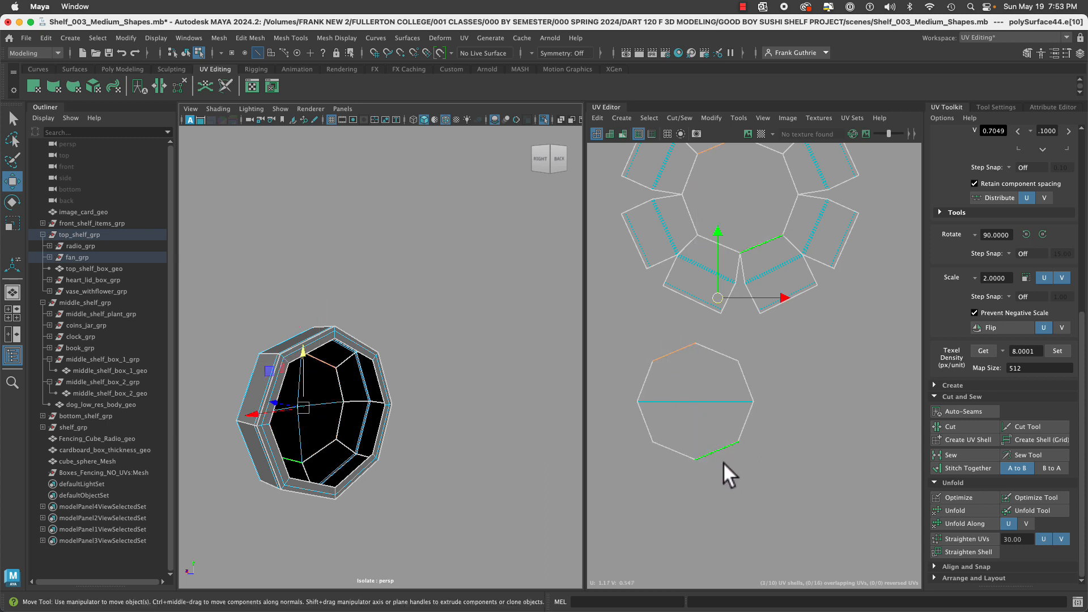
pyautogui.keyDown('shift'); pyautogui.click(746, 383); pyautogui.keyUp('shift')
pyautogui.keyDown('shift'); pyautogui.click(644, 425); pyautogui.keyUp('shift')
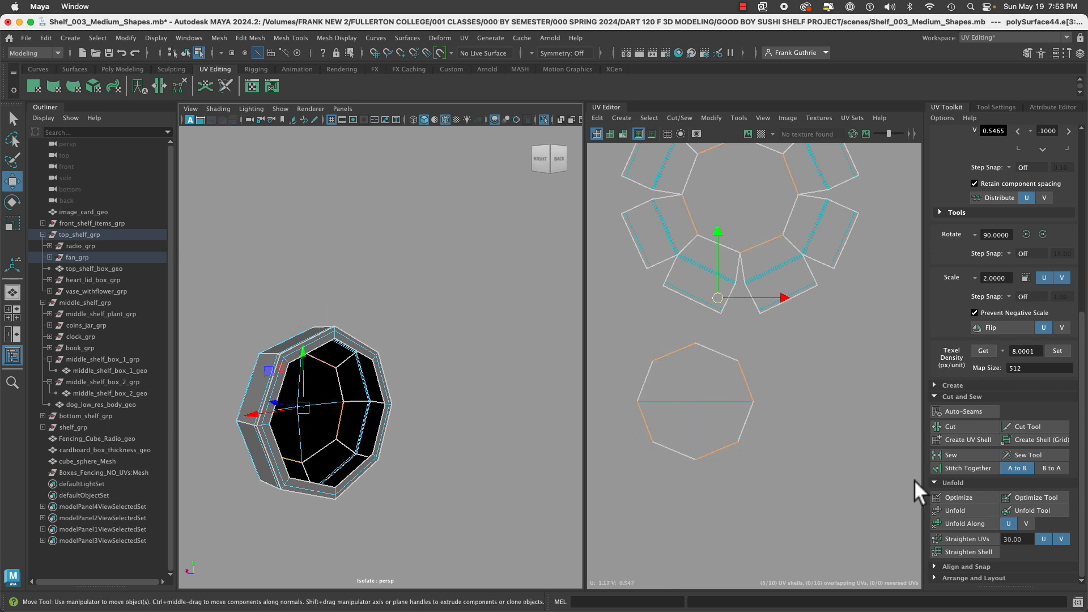
pyautogui.click(951, 469)
# Select the cap's remaining border edges and stitch the leftover petals to them to complete the flower-shaped shell.
pyautogui.click(716, 345)
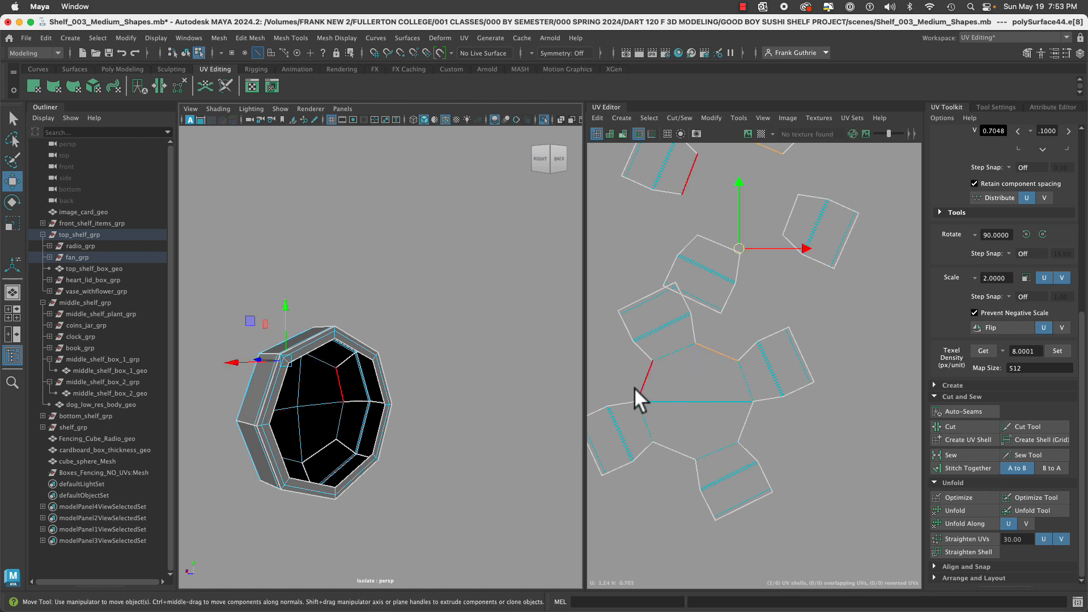
pyautogui.keyDown('shift'); pyautogui.click(637, 387); pyautogui.keyUp('shift')
pyautogui.keyDown('shift'); pyautogui.click(668, 459); pyautogui.keyUp('shift')
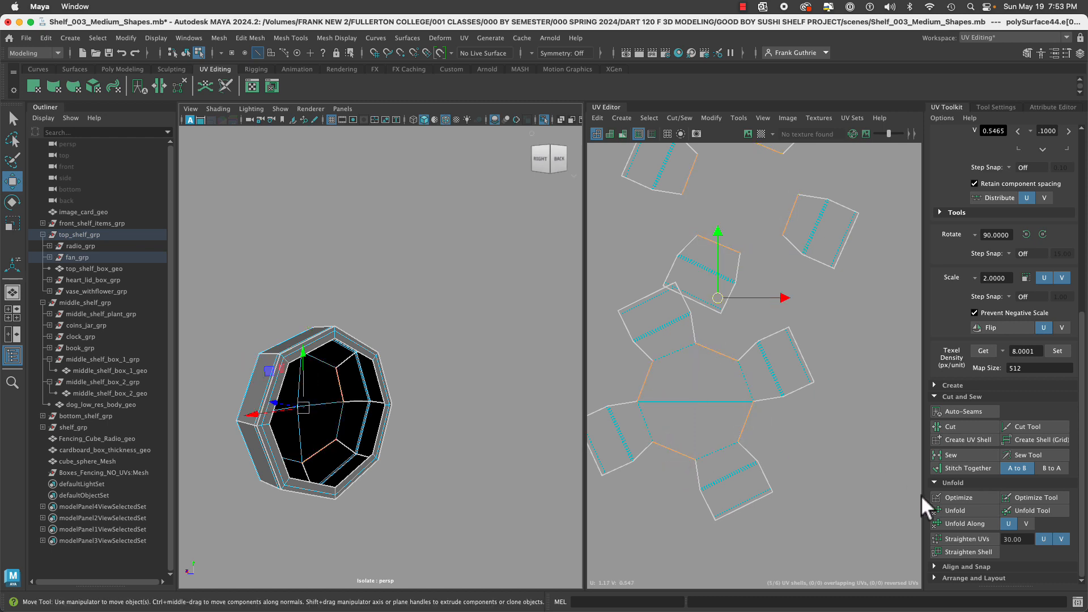
pyautogui.click(954, 469)
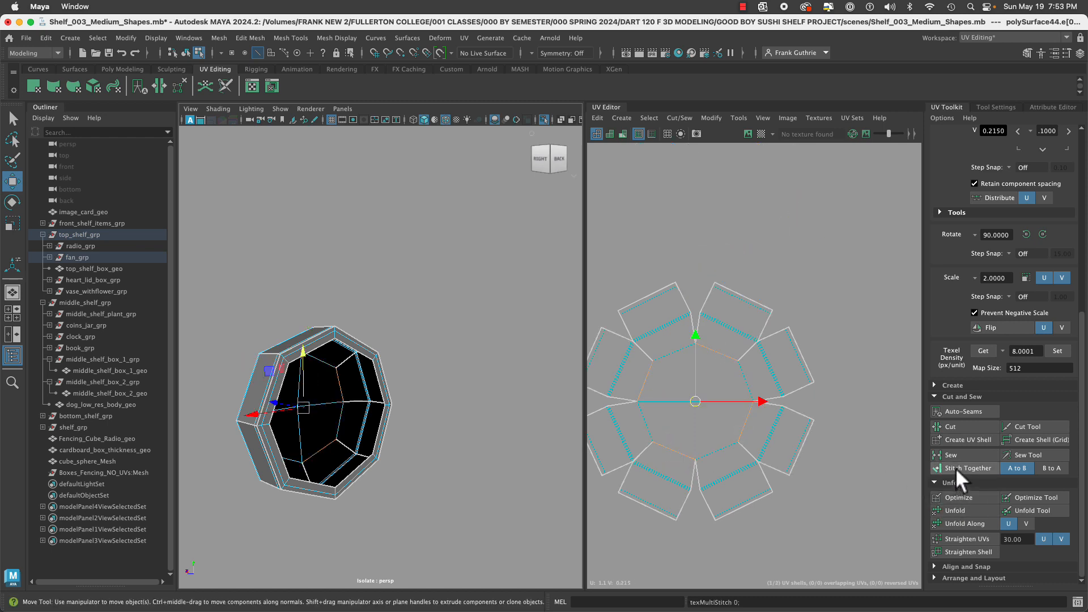
# Select the whole restitched flower-shaped hub shell and unfold it.
pyautogui.moveTo(725, 361); pyautogui.dragTo(726, 332, button='right')
pyautogui.click(669, 366)
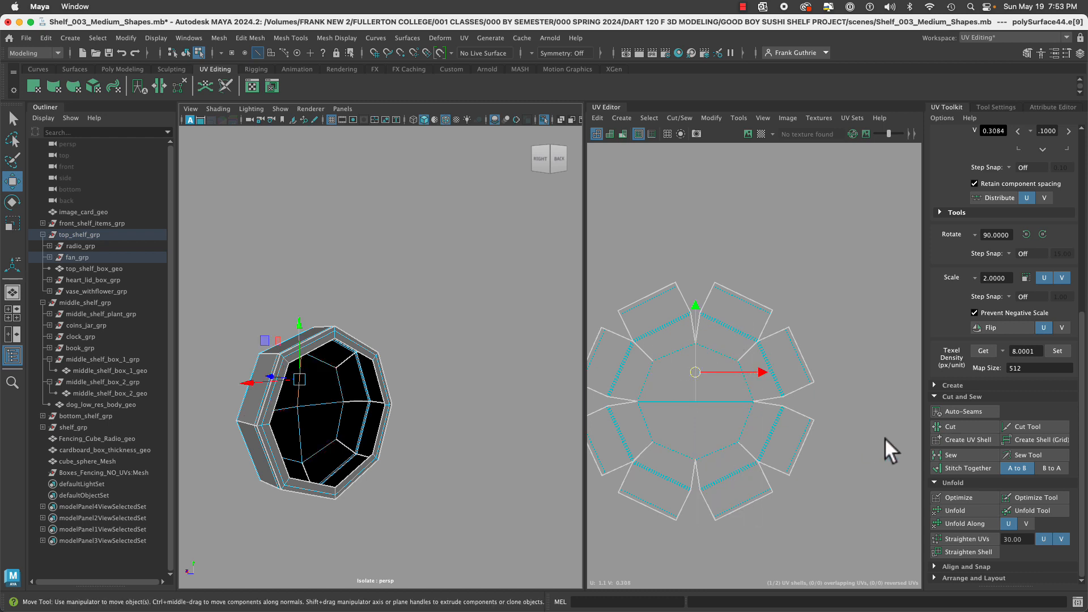
pyautogui.click(972, 511)
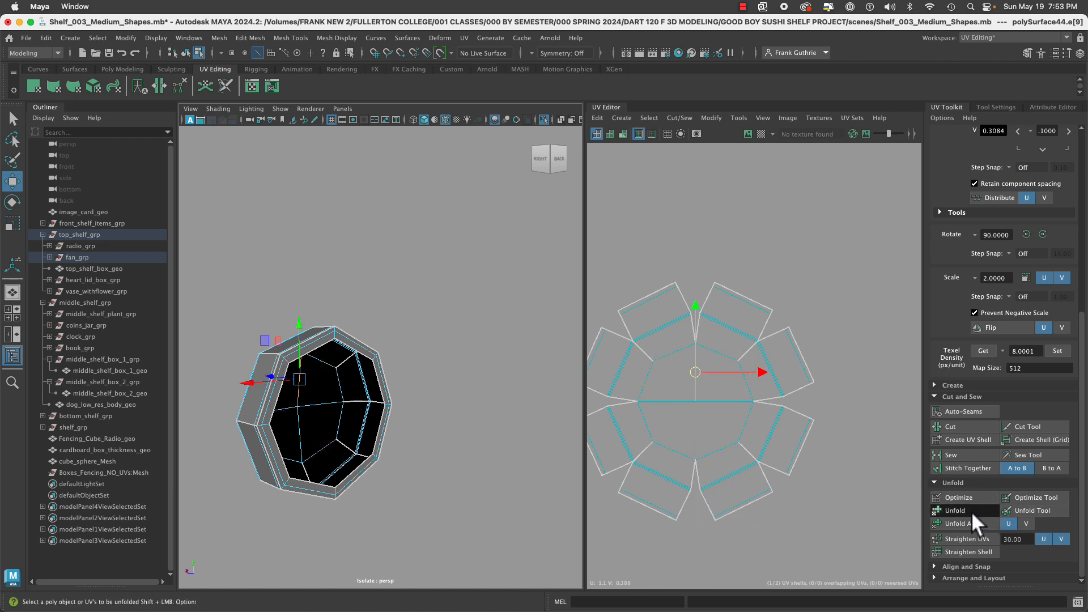
pyautogui.click(992, 552)
pyautogui.moveTo(723, 406); pyautogui.dragTo(675, 378, button='right')
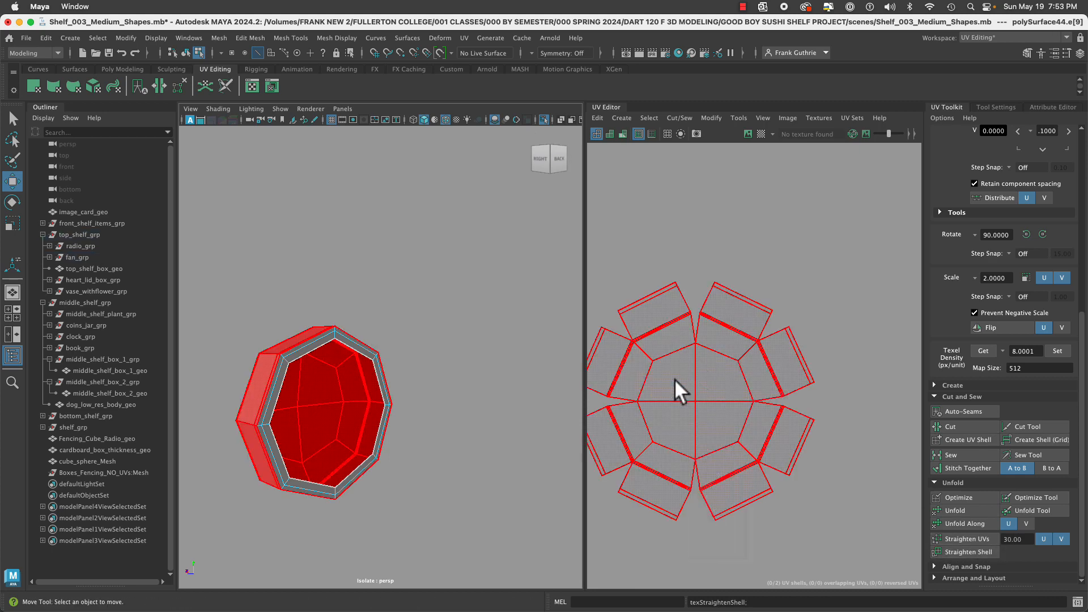
pyautogui.click(954, 510)
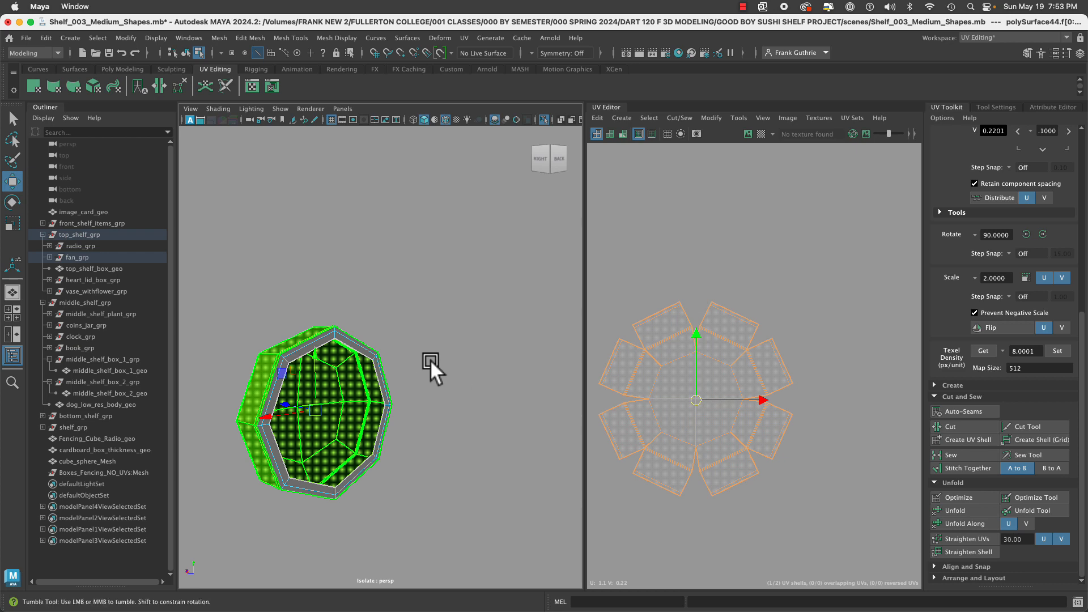
# Select one outer front rim edge of the hub and stitch the octagonal ring shell to the matching petal.
pyautogui.keyDown('alt'); pyautogui.moveTo(430, 360); pyautogui.dragTo(264, 353); pyautogui.keyUp('alt')
pyautogui.keyDown('alt'); pyautogui.moveTo(265, 353); pyautogui.dragTo(370, 366, button='right'); pyautogui.keyUp('alt')
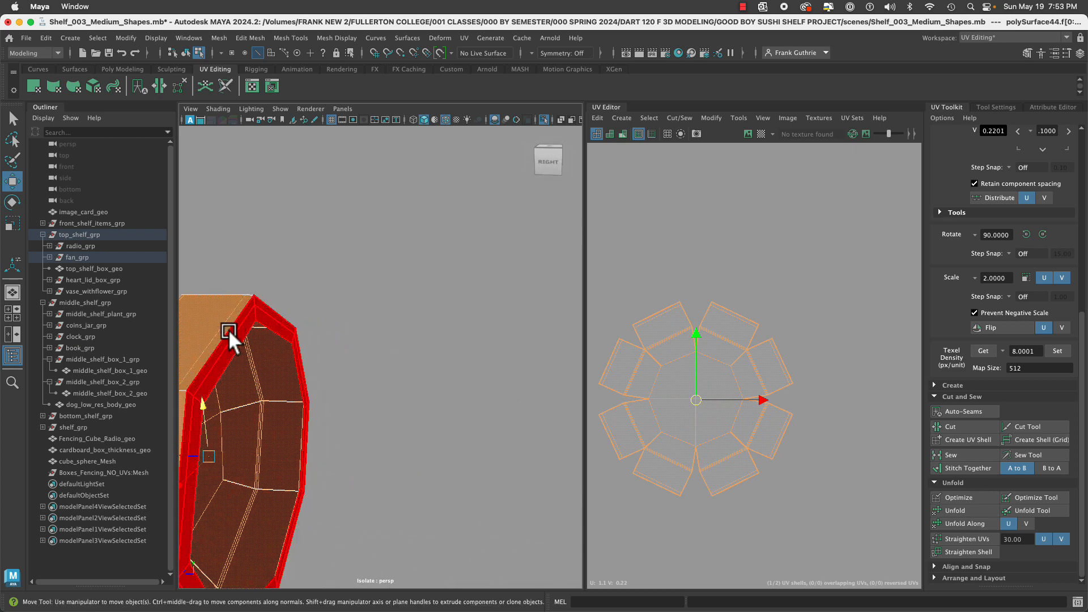
pyautogui.moveTo(228, 329); pyautogui.dragTo(229, 238, button='right')
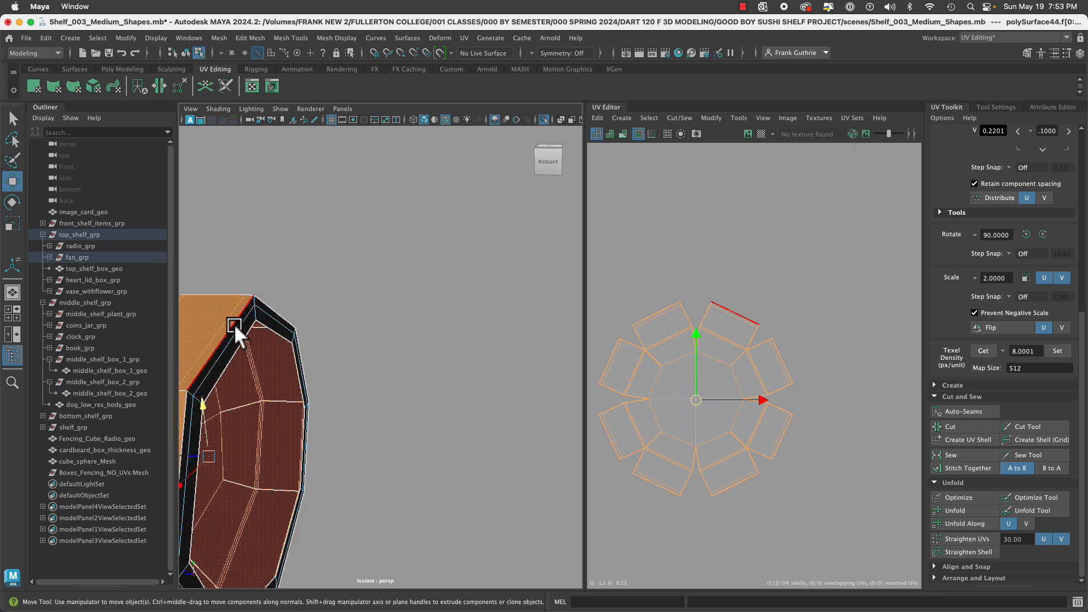
pyautogui.click(234, 322)
pyautogui.keyDown('alt'); pyautogui.moveTo(331, 392); pyautogui.dragTo(428, 306, button='middle'); pyautogui.keyUp('alt')
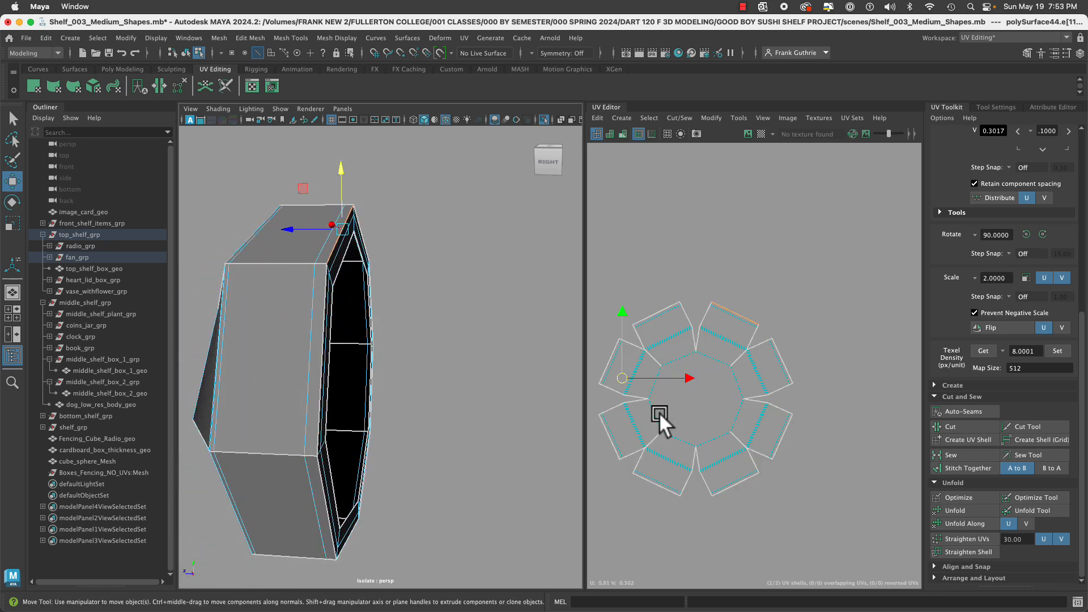
pyautogui.click(978, 472)
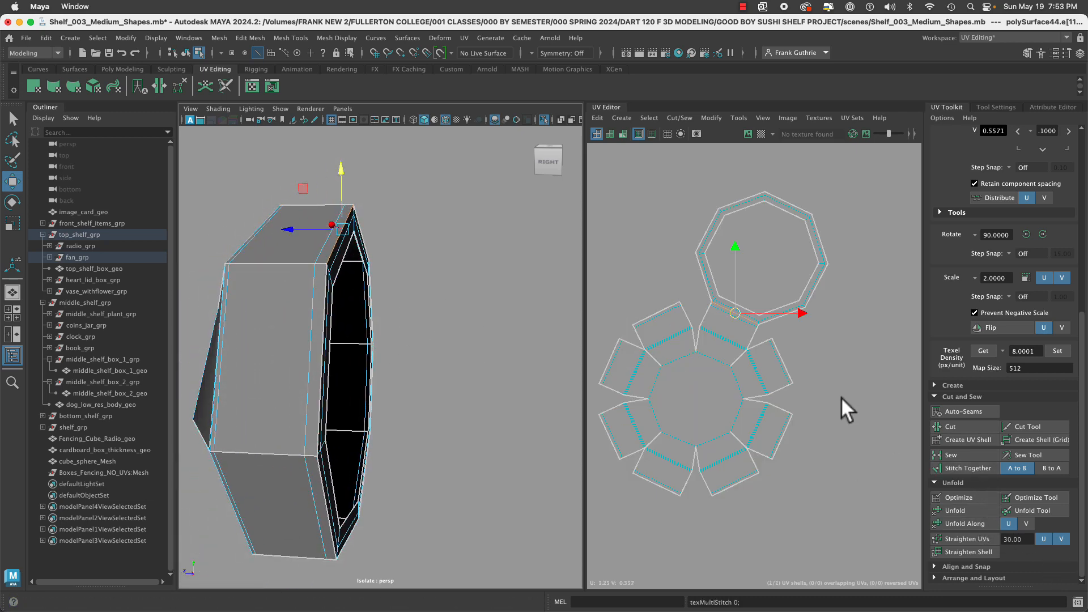
# Select the combined petal-and-ring UV shell and turn on the UV grid display.
pyautogui.scroll(-3, 830, 392)
pyautogui.rightClick(805, 397)
pyautogui.click(754, 379)
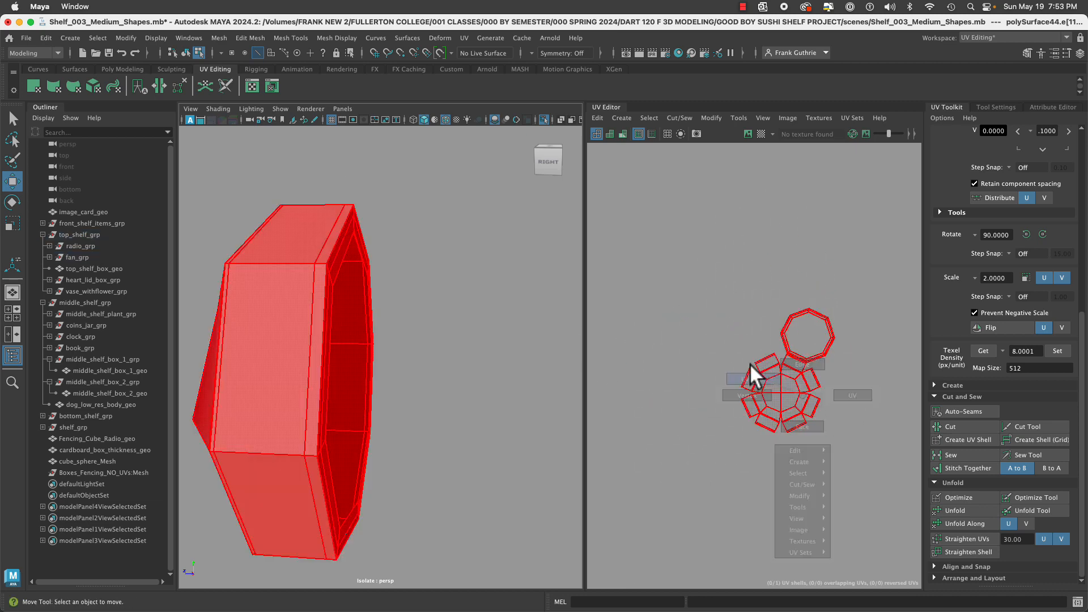
pyautogui.click(789, 405)
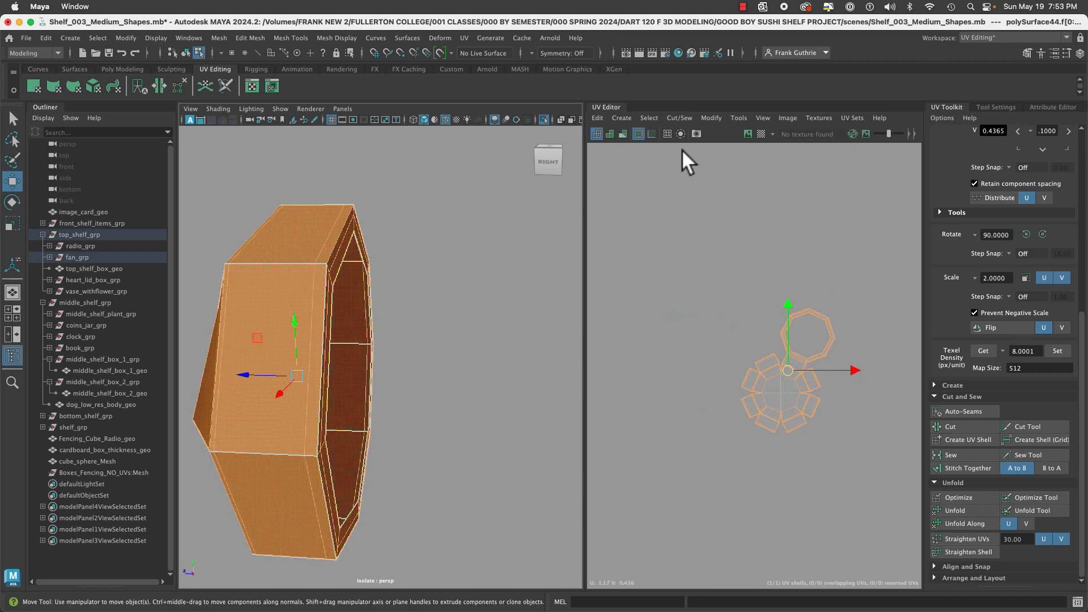
pyautogui.click(667, 134)
pyautogui.scroll(-2, 921, 444)
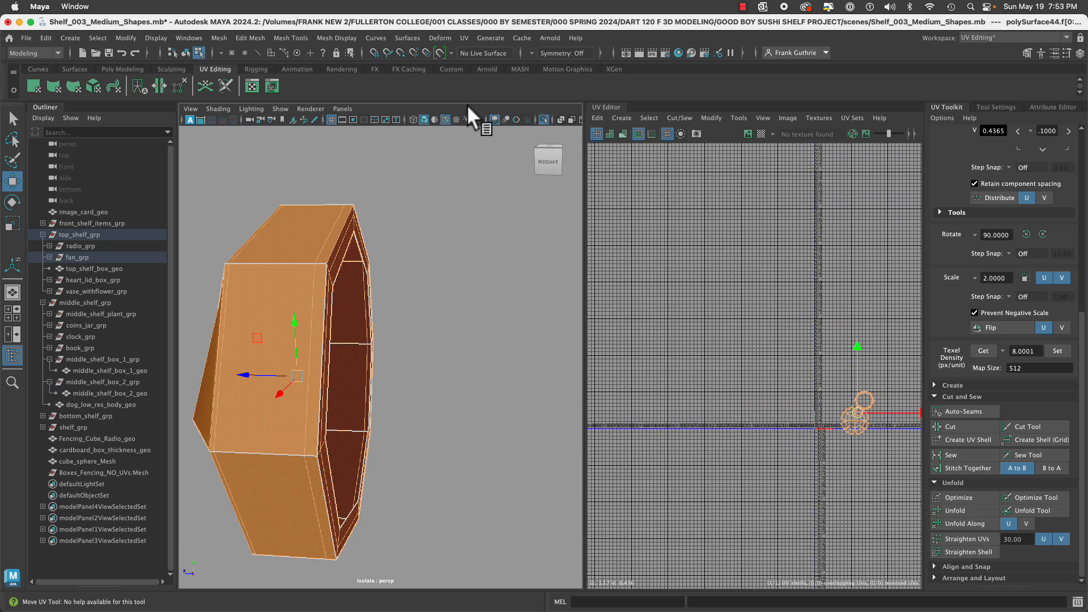
# Exit the isolated view and assign the existing UV checker material to the fan's hub.
pyautogui.click(543, 120)
pyautogui.keyDown('alt'); pyautogui.moveTo(471, 260); pyautogui.dragTo(518, 298); pyautogui.keyUp('alt')
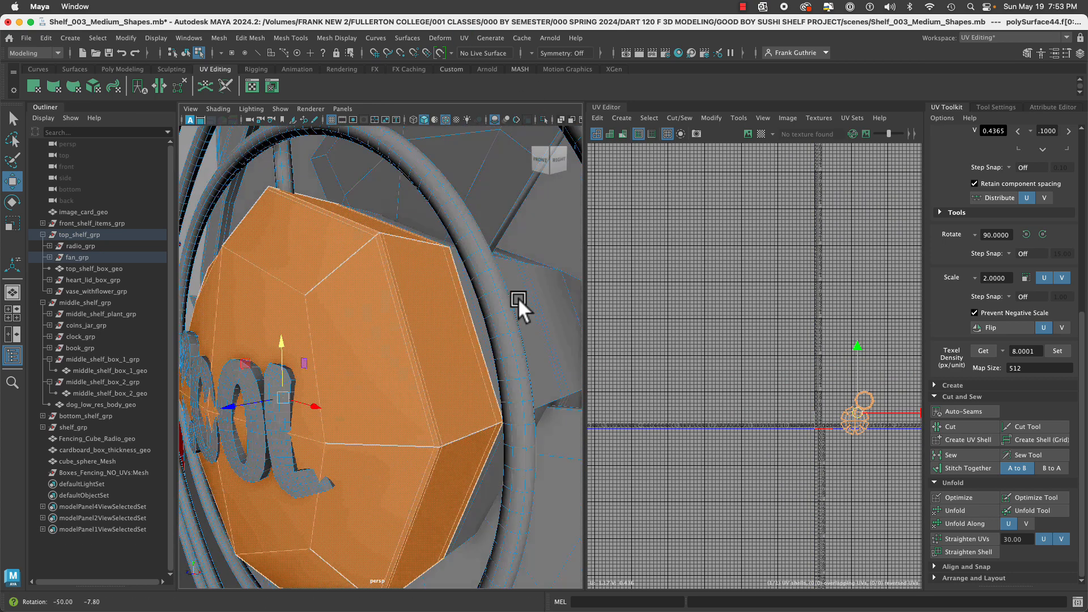
pyautogui.keyDown('alt'); pyautogui.moveTo(518, 298); pyautogui.dragTo(376, 282, button='right'); pyautogui.keyUp('alt')
pyautogui.press('q')
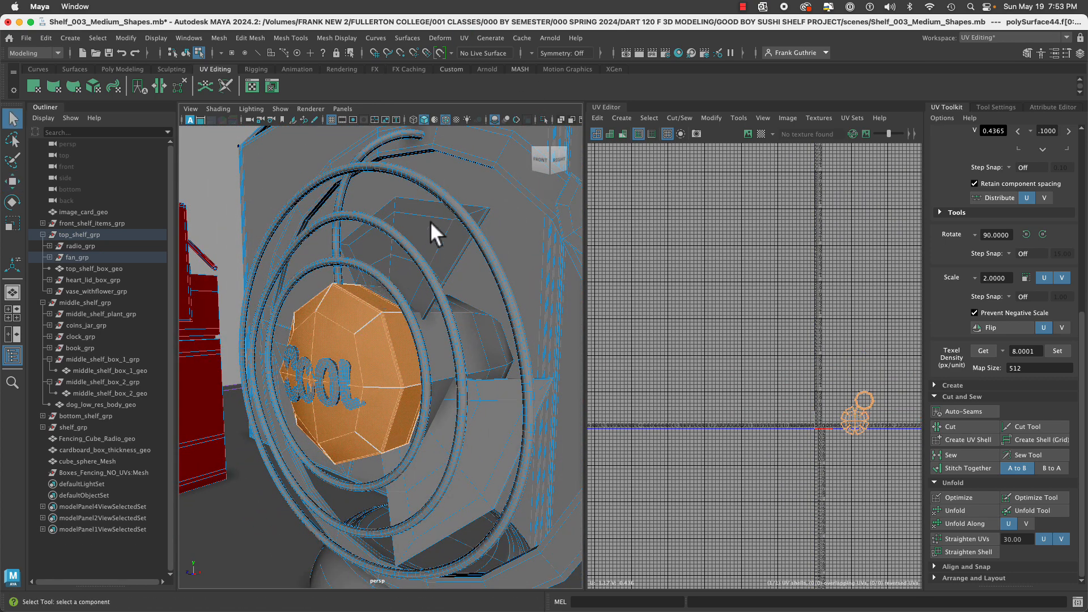
pyautogui.click(390, 329)
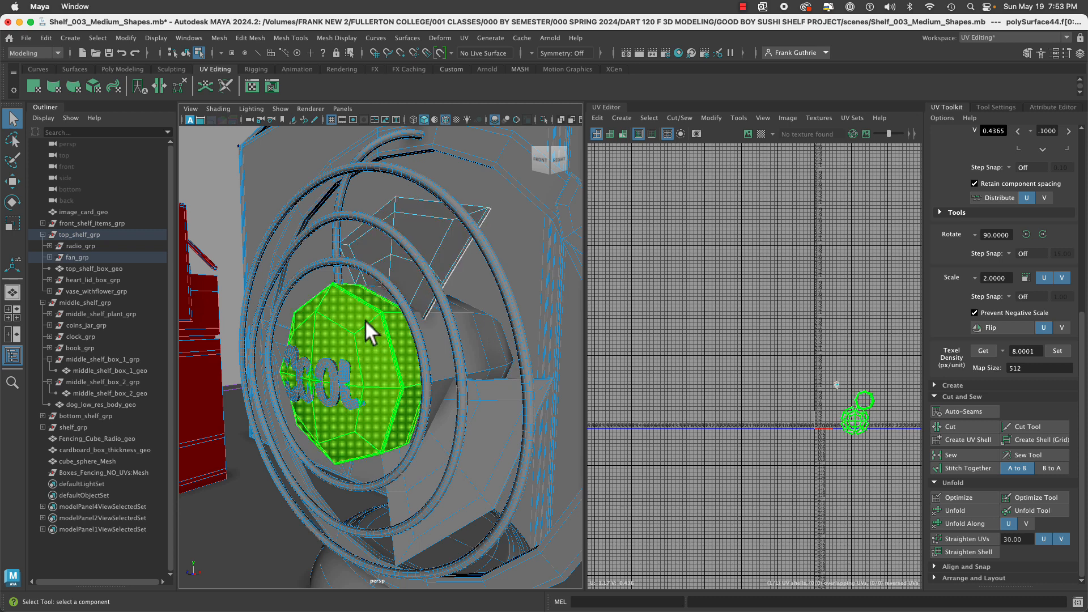
pyautogui.moveTo(365, 320); pyautogui.dragTo(455, 530, button='right')
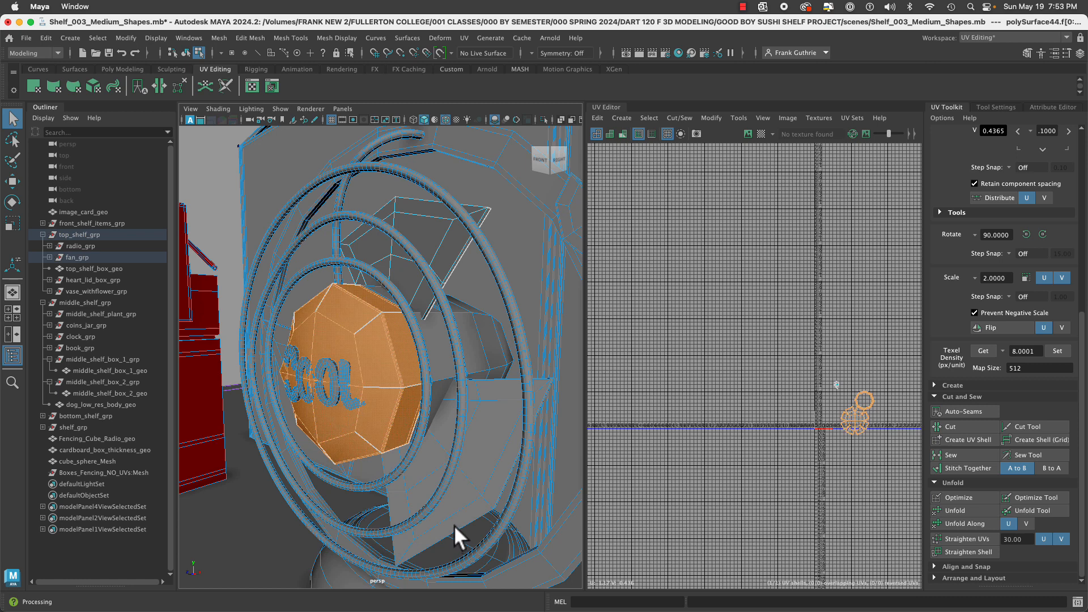
# Display the hub smoothed and textured, and set its UV shell's texel density to 8.0001.
pyautogui.press('3')
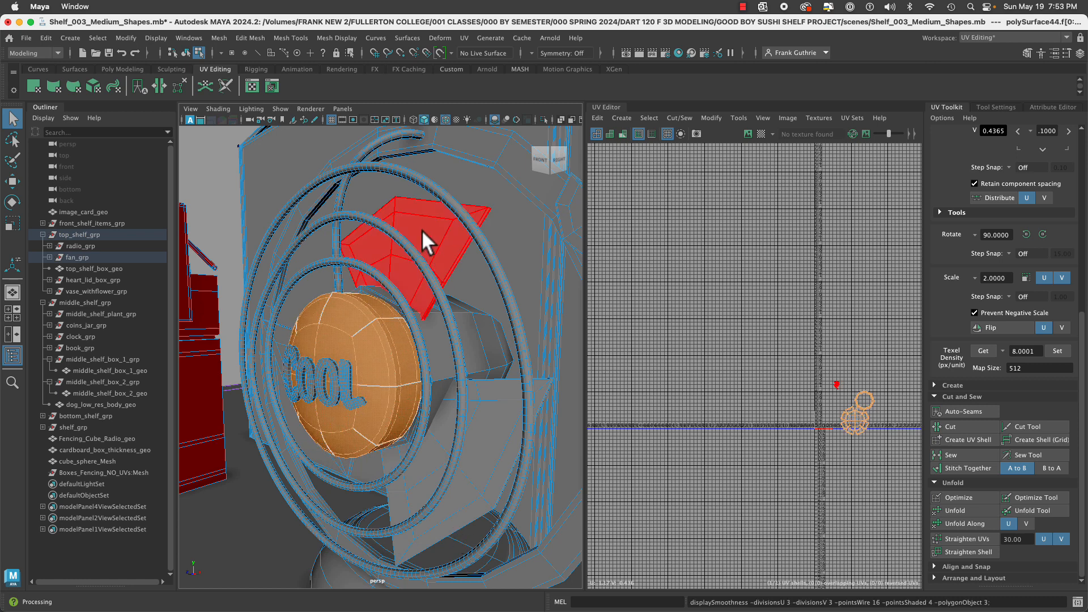
pyautogui.click(455, 120)
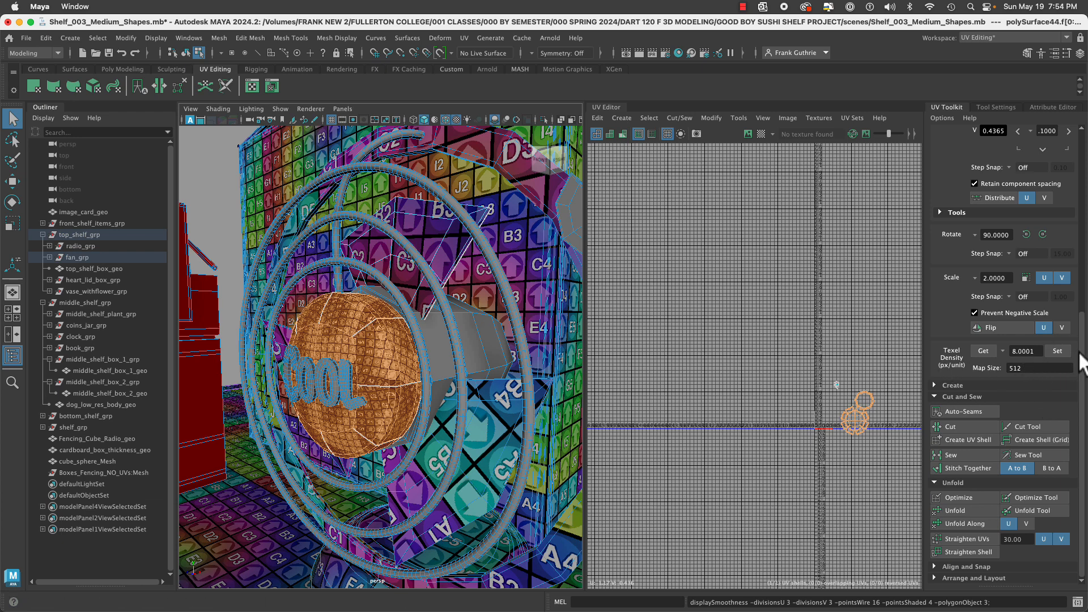
pyautogui.click(1055, 351)
pyautogui.scroll(3, 891, 403)
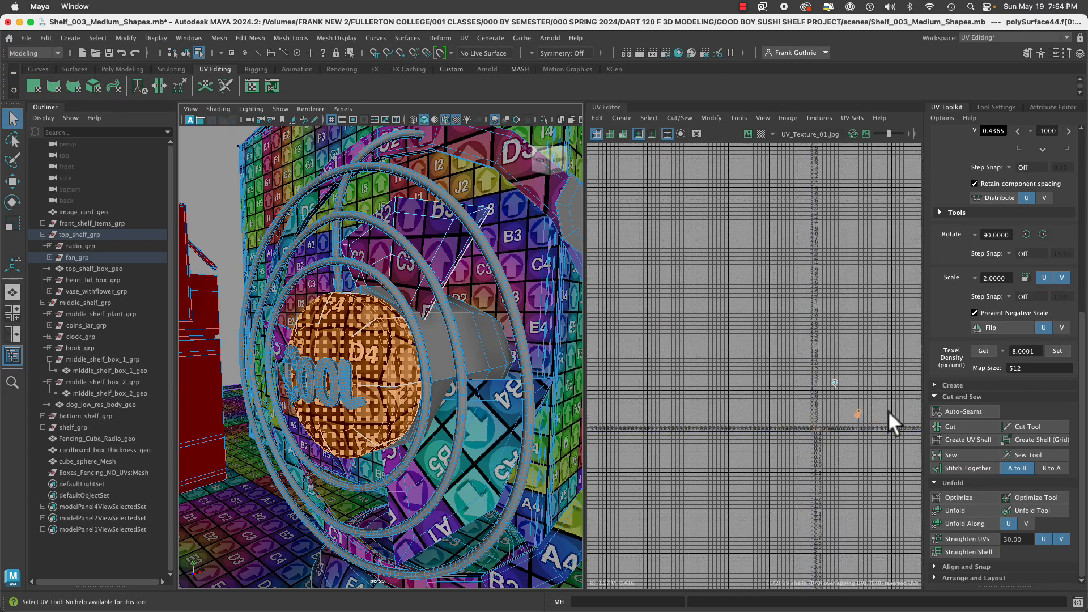
# Isolate the untextured octagonal ring behind the hub to inspect it, and return to the full scene.
pyautogui.keyDown('alt'); pyautogui.moveTo(470, 348); pyautogui.dragTo(410, 345); pyautogui.keyUp('alt')
pyautogui.click(410, 344)
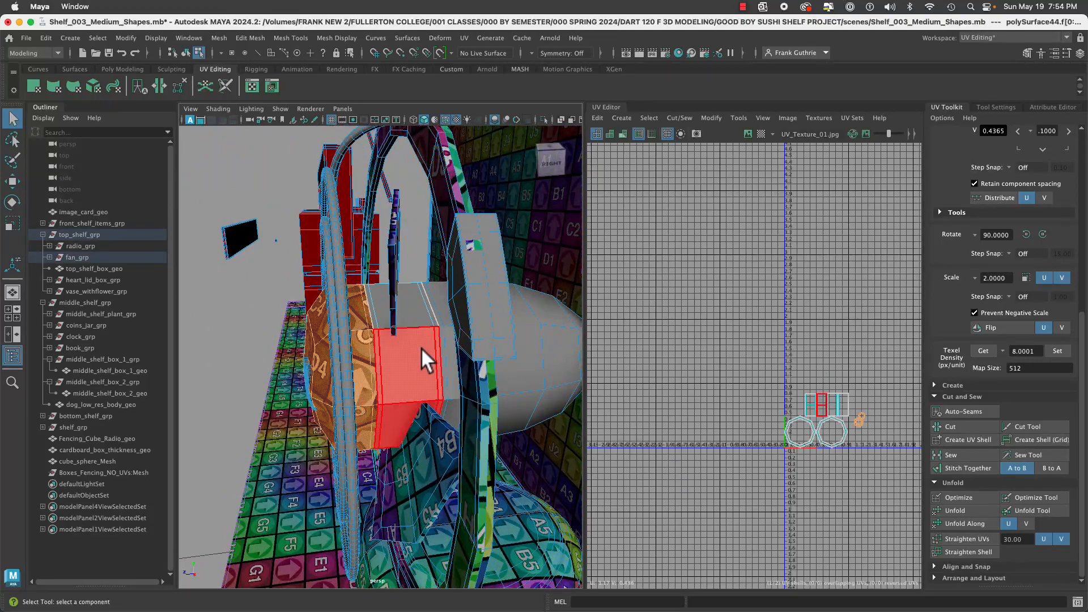
pyautogui.moveTo(415, 353); pyautogui.dragTo(476, 261, button='right')
pyautogui.keyDown('alt'); pyautogui.moveTo(411, 351); pyautogui.dragTo(524, 362); pyautogui.keyUp('alt')
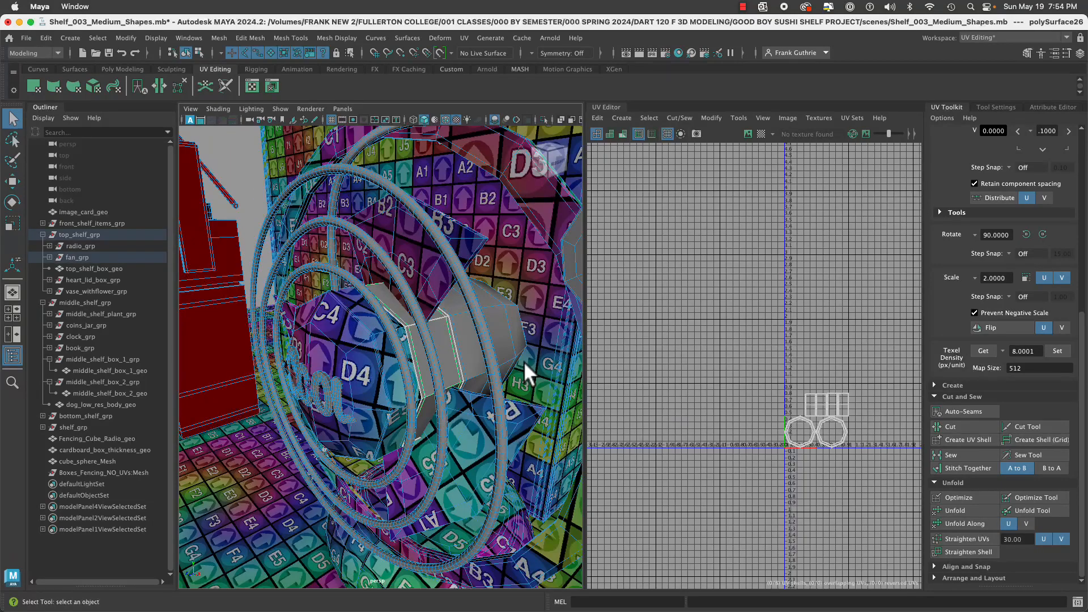
pyautogui.click(542, 121)
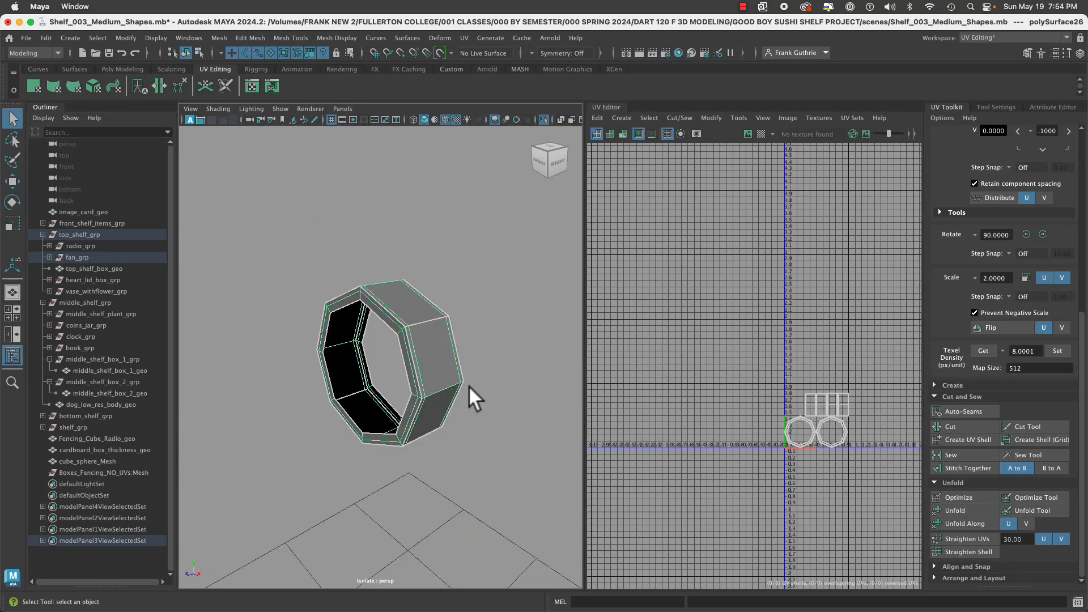
pyautogui.scroll(2, 468, 385)
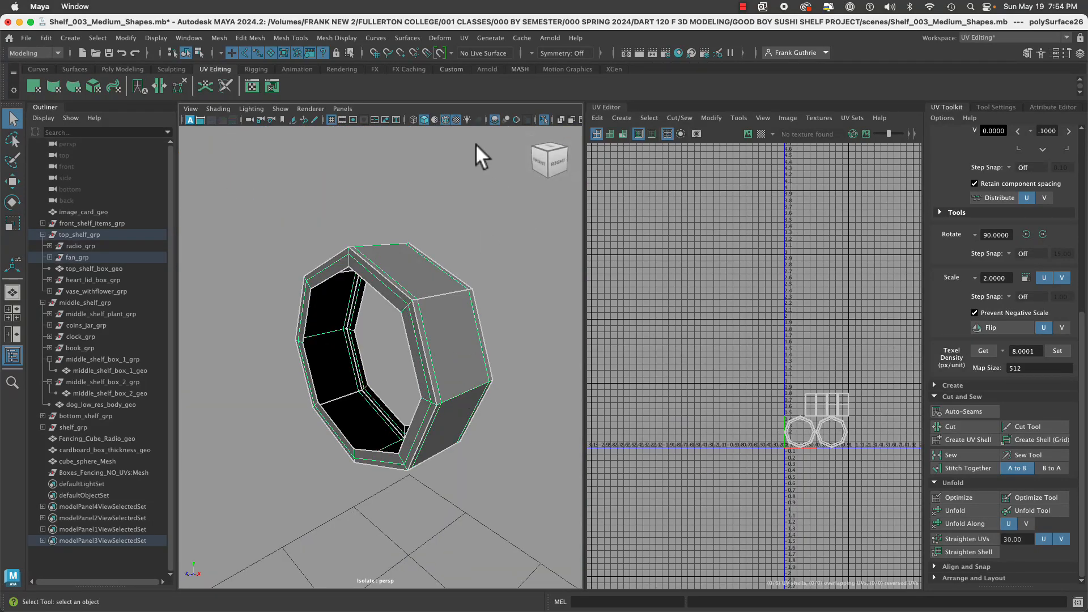
pyautogui.click(543, 120)
# Select the fan's textured parts together: the hub, the blades, the base and the outer frame ring.
pyautogui.click(349, 332)
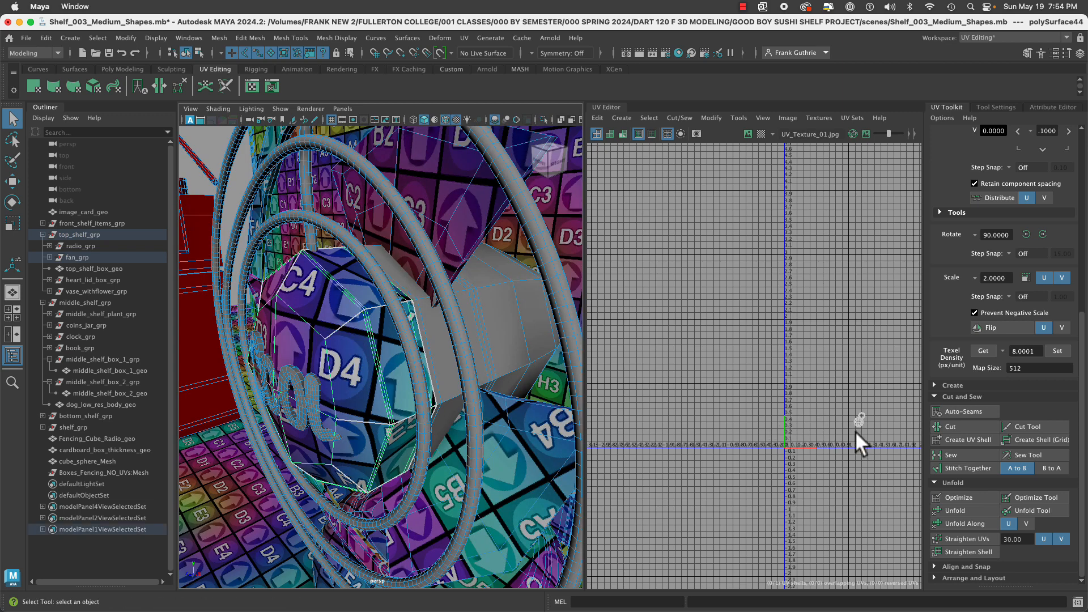
pyautogui.click(467, 231)
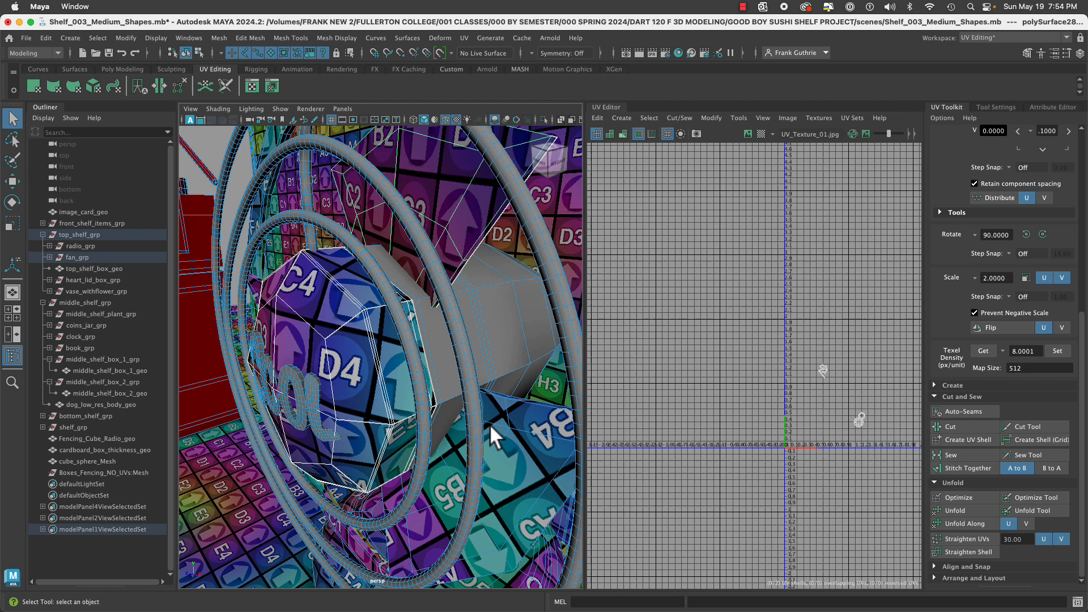
pyautogui.click(541, 548)
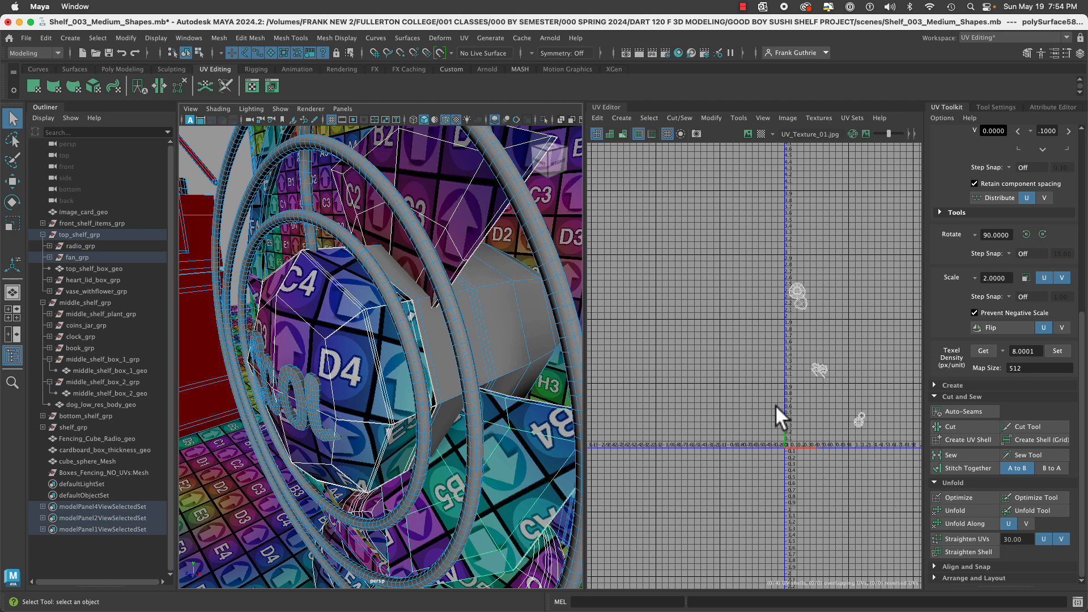
pyautogui.keyDown('alt'); pyautogui.moveTo(775, 405); pyautogui.dragTo(730, 358, button='middle'); pyautogui.keyUp('alt')
pyautogui.keyDown('alt'); pyautogui.moveTo(469, 376); pyautogui.dragTo(476, 445); pyautogui.keyUp('alt')
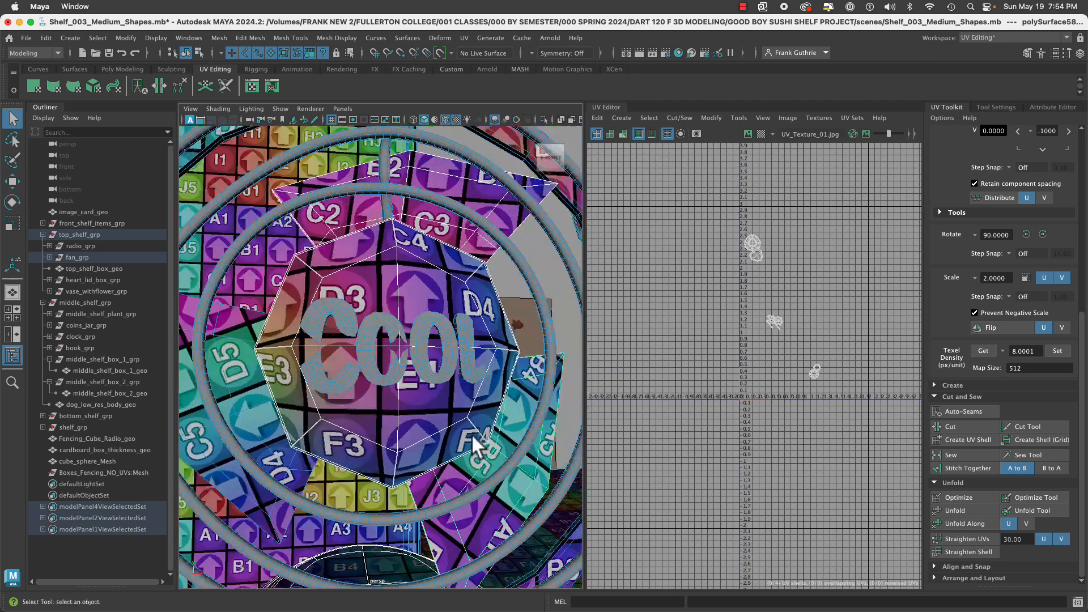
pyautogui.keyDown('shift'); pyautogui.click(298, 459); pyautogui.keyUp('shift')
pyautogui.keyDown('alt'); pyautogui.moveTo(451, 479); pyautogui.dragTo(253, 451, button='right'); pyautogui.keyUp('alt')
pyautogui.keyDown('alt'); pyautogui.moveTo(253, 451); pyautogui.dragTo(275, 486); pyautogui.keyUp('alt')
pyautogui.keyDown('shift'); pyautogui.click(436, 437); pyautogui.keyUp('shift')
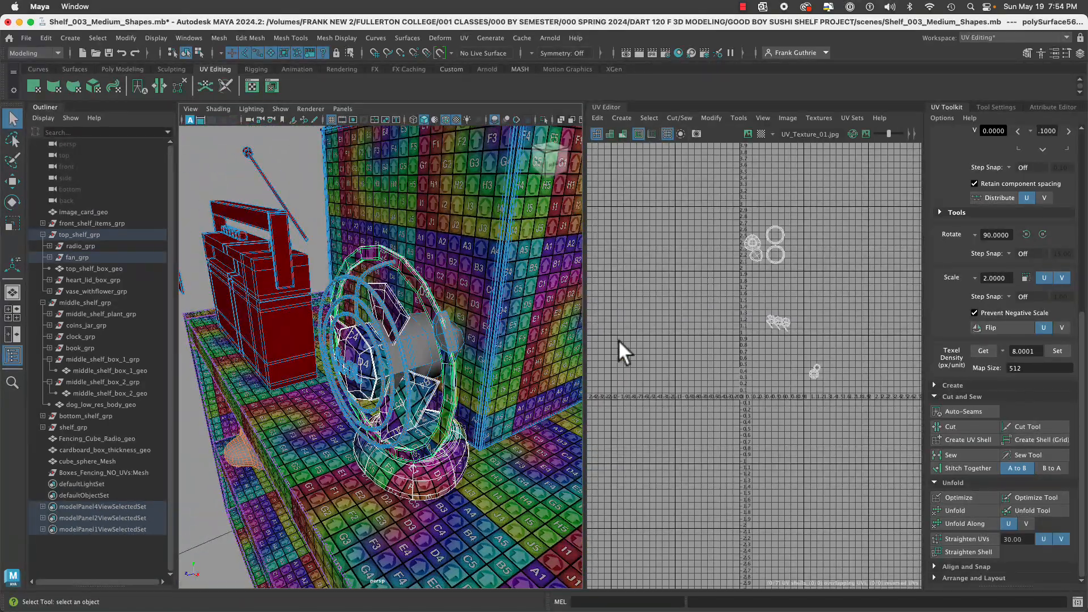
# Move the fan blades' UV shells and the hub's UV shells up beside the fan rings' shells in the UV layout.
pyautogui.keyDown('alt'); pyautogui.moveTo(618, 340); pyautogui.dragTo(841, 400, button='right'); pyautogui.keyUp('alt')
pyautogui.keyDown('alt'); pyautogui.moveTo(842, 400); pyautogui.dragTo(335, 437, button='middle'); pyautogui.keyUp('alt')
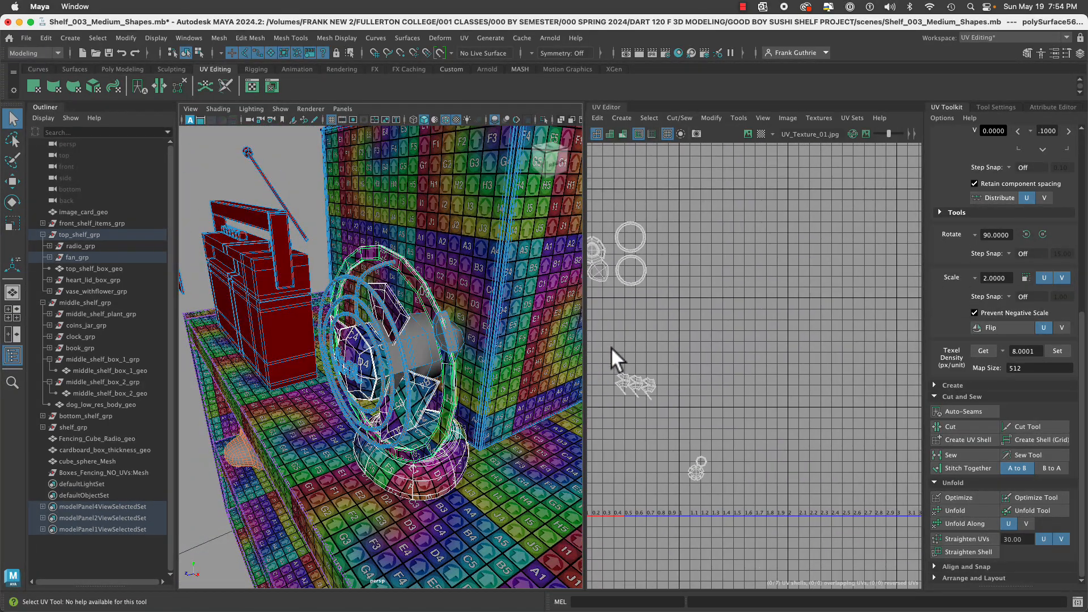
pyautogui.moveTo(613, 348); pyautogui.dragTo(566, 336, button='right')
pyautogui.click(637, 389)
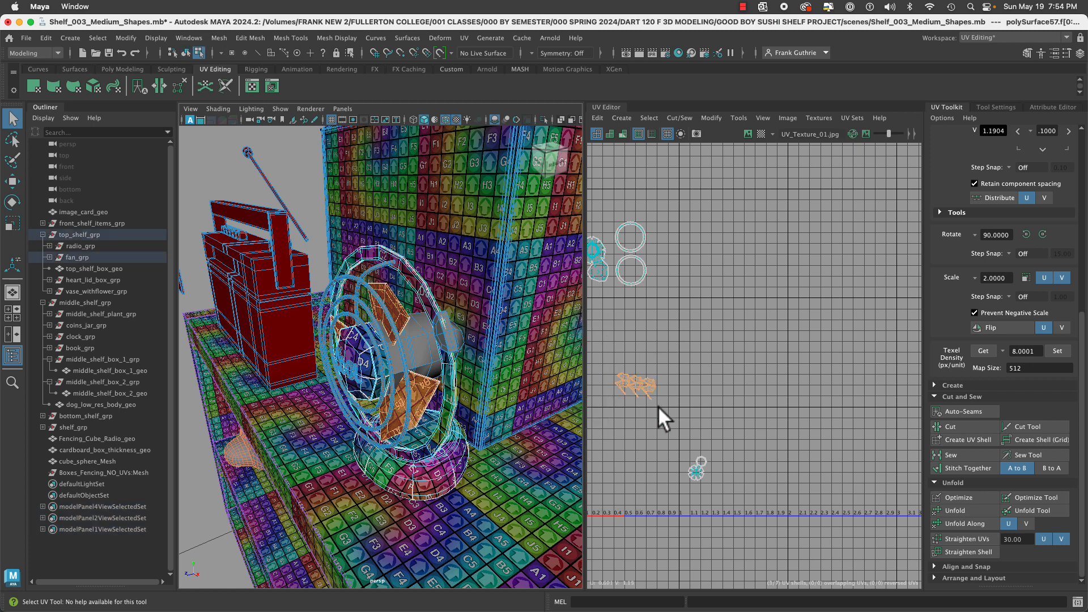
pyautogui.keyDown('alt'); pyautogui.moveTo(657, 406); pyautogui.dragTo(710, 404, button='middle'); pyautogui.keyUp('alt')
pyautogui.press('w')
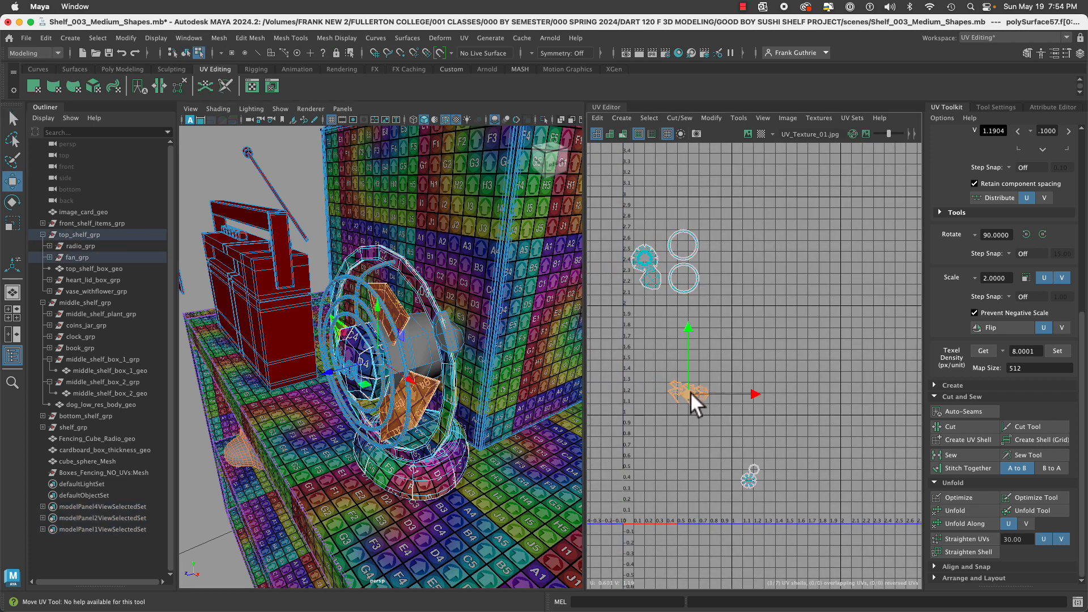
pyautogui.moveTo(690, 392); pyautogui.dragTo(718, 222)
pyautogui.click(748, 478)
pyautogui.moveTo(754, 482); pyautogui.dragTo(659, 231)
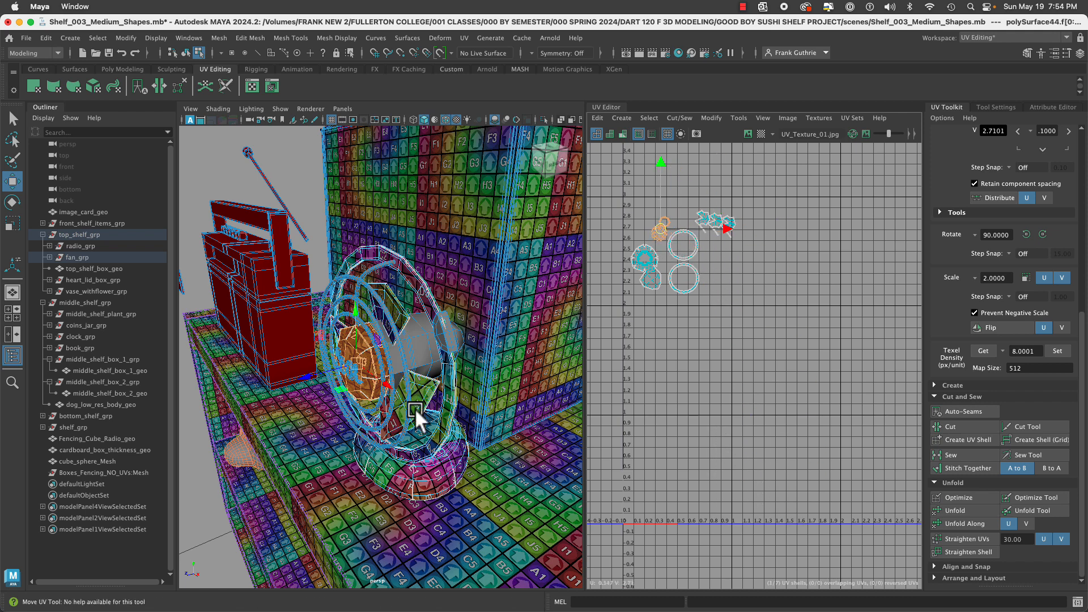
# Return to object selection and isolate the untextured octagonal ring behind the fan's hub.
pyautogui.press('q')
pyautogui.keyDown('alt'); pyautogui.moveTo(454, 396); pyautogui.dragTo(323, 384); pyautogui.keyUp('alt')
pyautogui.keyDown('alt'); pyautogui.moveTo(324, 384); pyautogui.dragTo(419, 405, button='right'); pyautogui.keyUp('alt')
pyautogui.moveTo(388, 351); pyautogui.dragTo(415, 306, button='right')
pyautogui.click(206, 353)
pyautogui.click(380, 355)
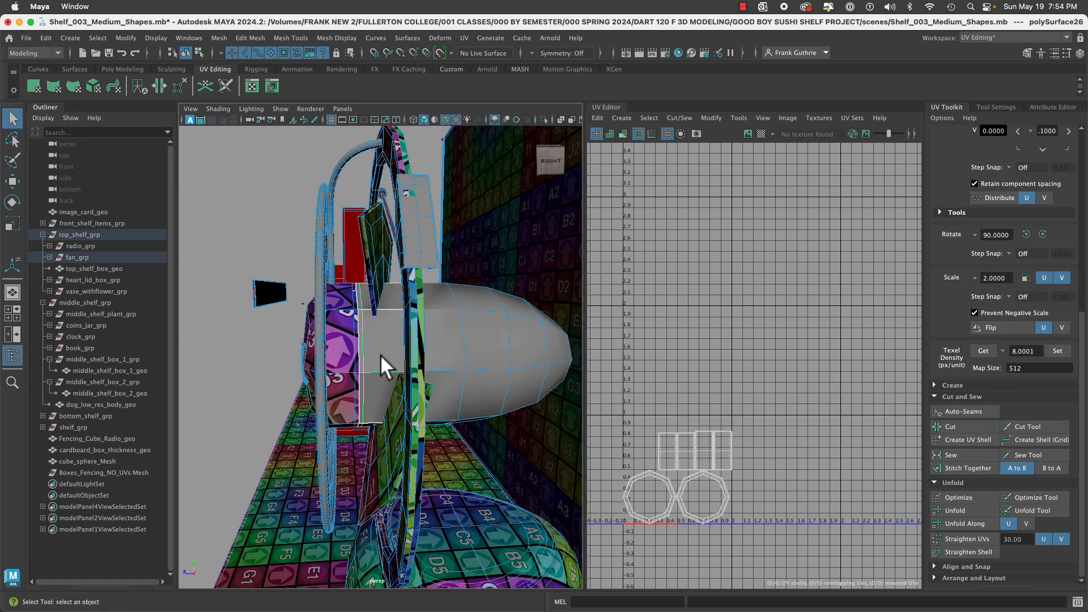
pyautogui.click(542, 118)
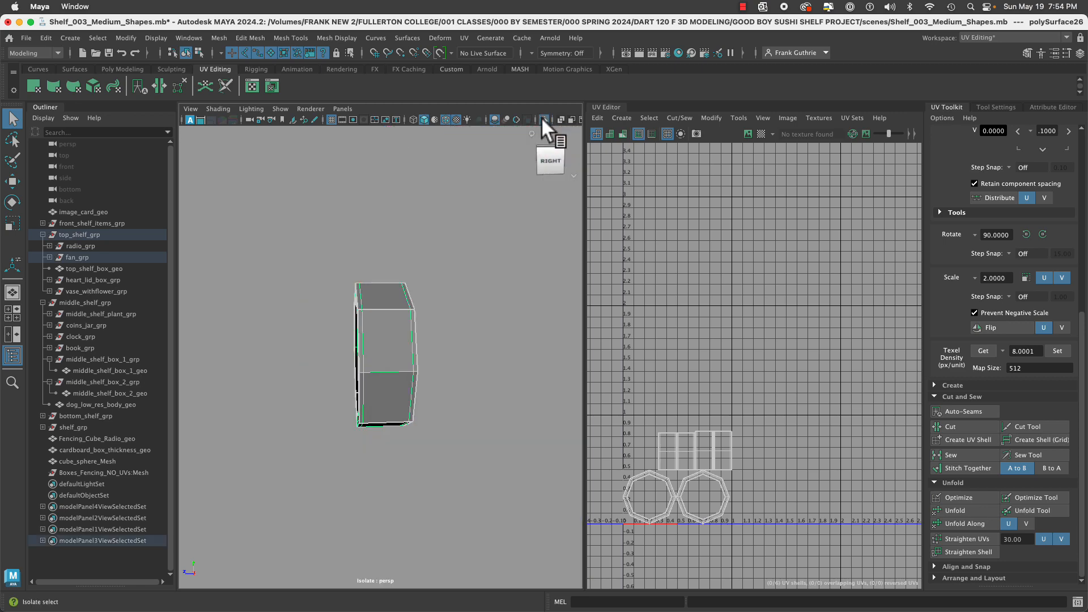
pyautogui.click(541, 118)
pyautogui.keyDown('alt'); pyautogui.moveTo(465, 316); pyautogui.dragTo(513, 338); pyautogui.keyUp('alt')
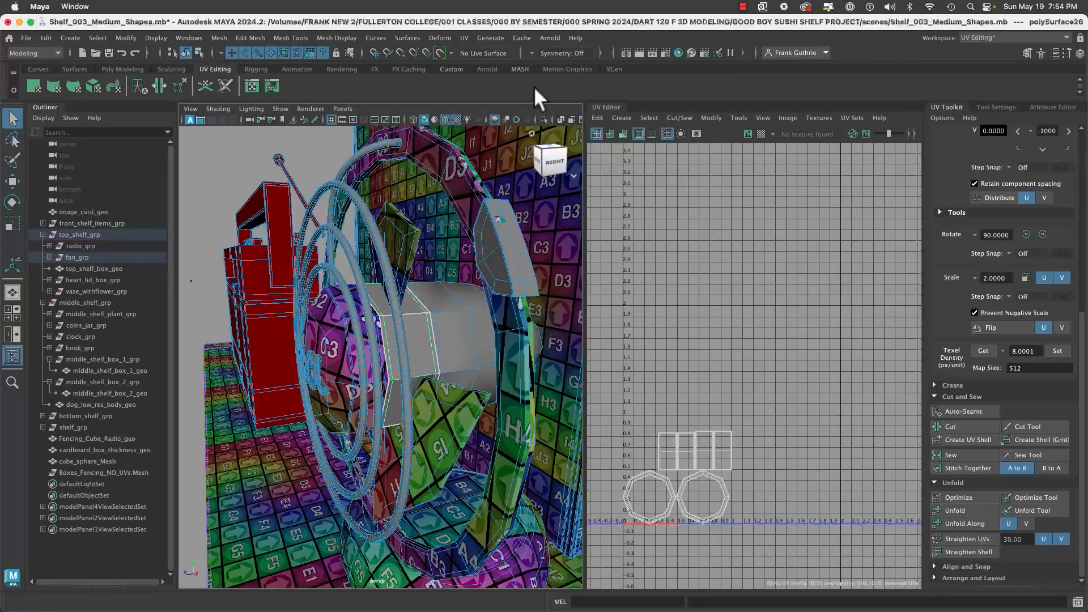
pyautogui.click(542, 118)
pyautogui.keyDown('alt'); pyautogui.moveTo(465, 251); pyautogui.dragTo(508, 314, button='right'); pyautogui.keyUp('alt')
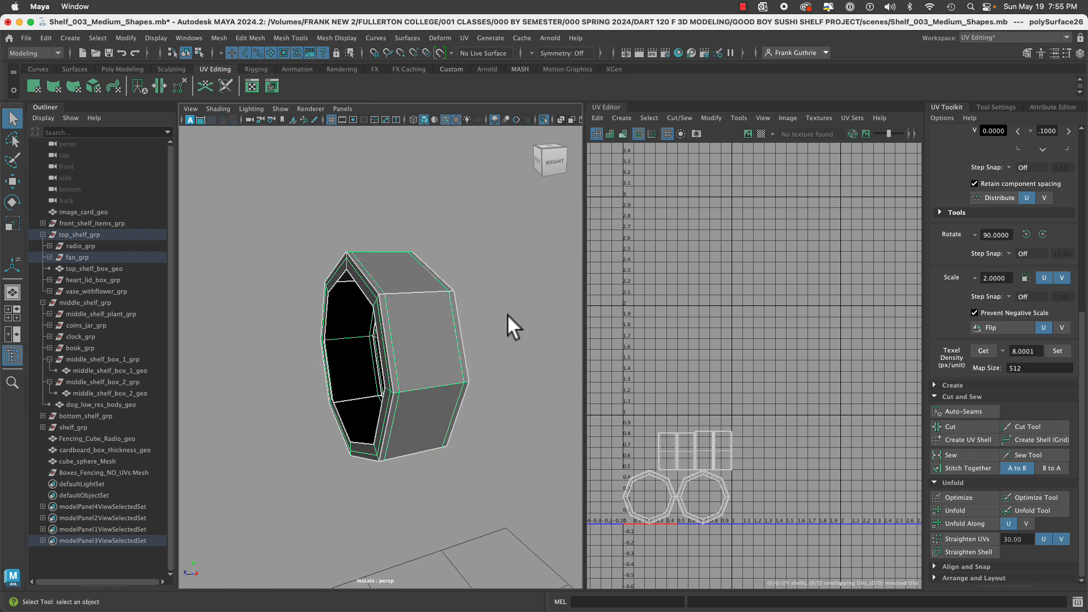
# Select the octagonal ring's front rim UV shell and move it up into the empty area above its other shells.
pyautogui.keyDown('alt'); pyautogui.moveTo(496, 365); pyautogui.dragTo(470, 381); pyautogui.keyUp('alt')
pyautogui.keyDown('alt'); pyautogui.moveTo(358, 331); pyautogui.dragTo(429, 292); pyautogui.keyUp('alt')
pyautogui.moveTo(430, 275); pyautogui.dragTo(471, 257, button='right')
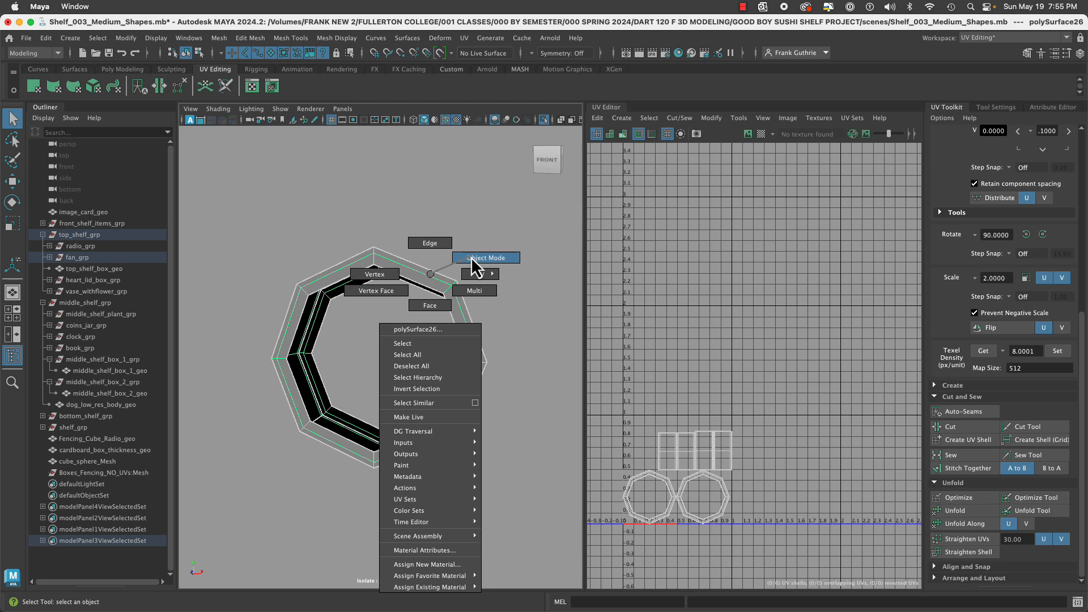
pyautogui.moveTo(472, 257); pyautogui.dragTo(477, 309, button='right')
pyautogui.click(458, 313)
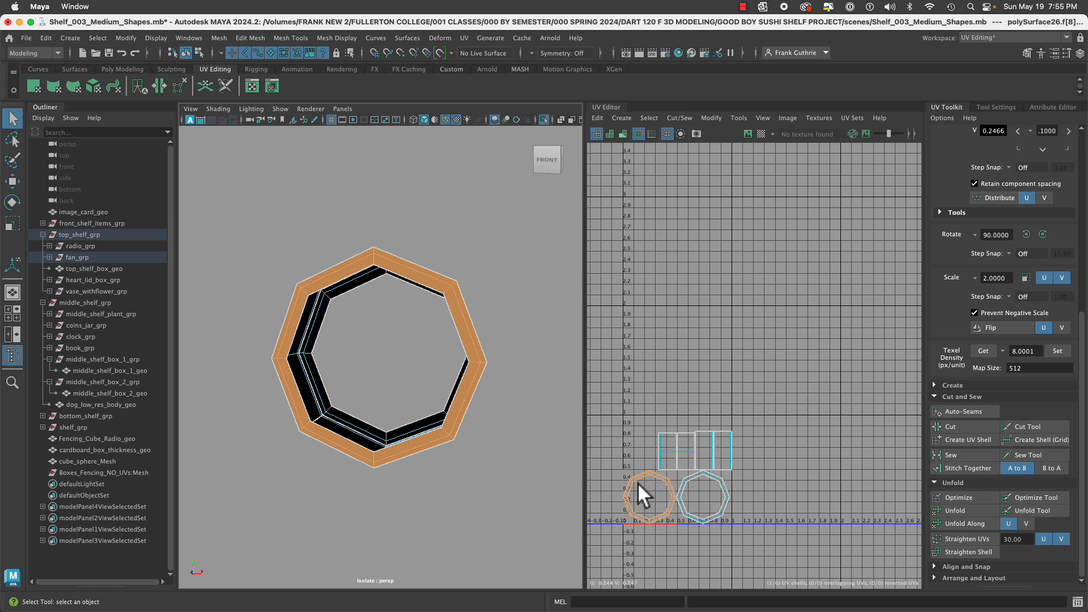
pyautogui.press('w')
pyautogui.moveTo(642, 496); pyautogui.dragTo(709, 323)
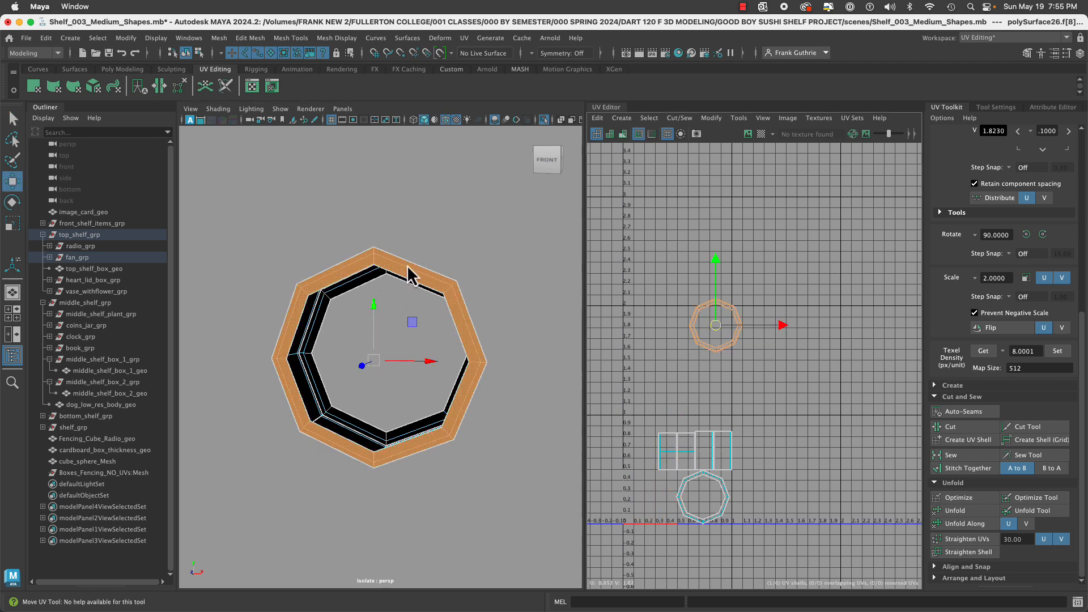
# Pick a single face of the front rim and compare its place on the model with the octagonal UV shell.
pyautogui.moveTo(413, 276)
pyautogui.mouseDown(button='right')
pyautogui.moveTo(405, 295)
pyautogui.moveTo(402, 266)
pyautogui.mouseUp(button='right')
pyautogui.click(404, 264)
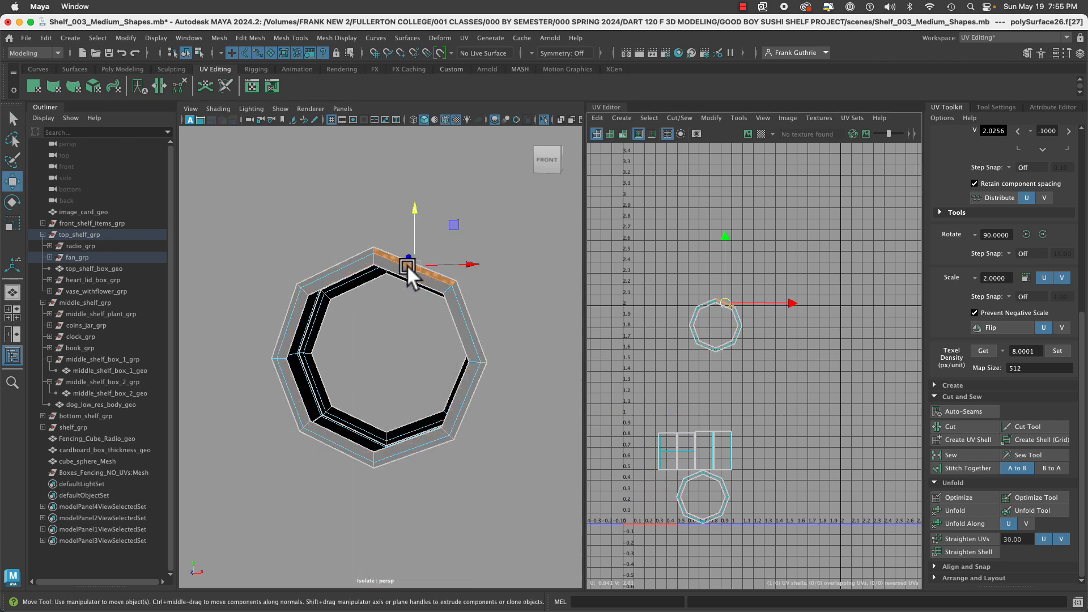
pyautogui.scroll(10, 723, 300)
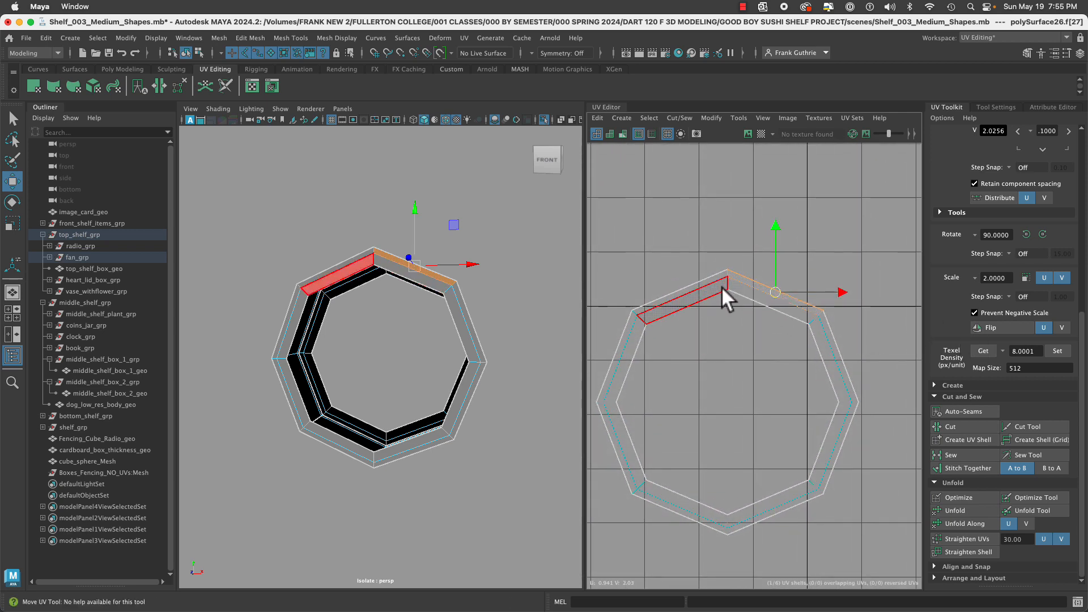
pyautogui.keyDown('alt'); pyautogui.moveTo(478, 290); pyautogui.dragTo(454, 343); pyautogui.keyUp('alt')
pyautogui.keyDown('alt'); pyautogui.moveTo(357, 323); pyautogui.dragTo(372, 307); pyautogui.keyUp('alt')
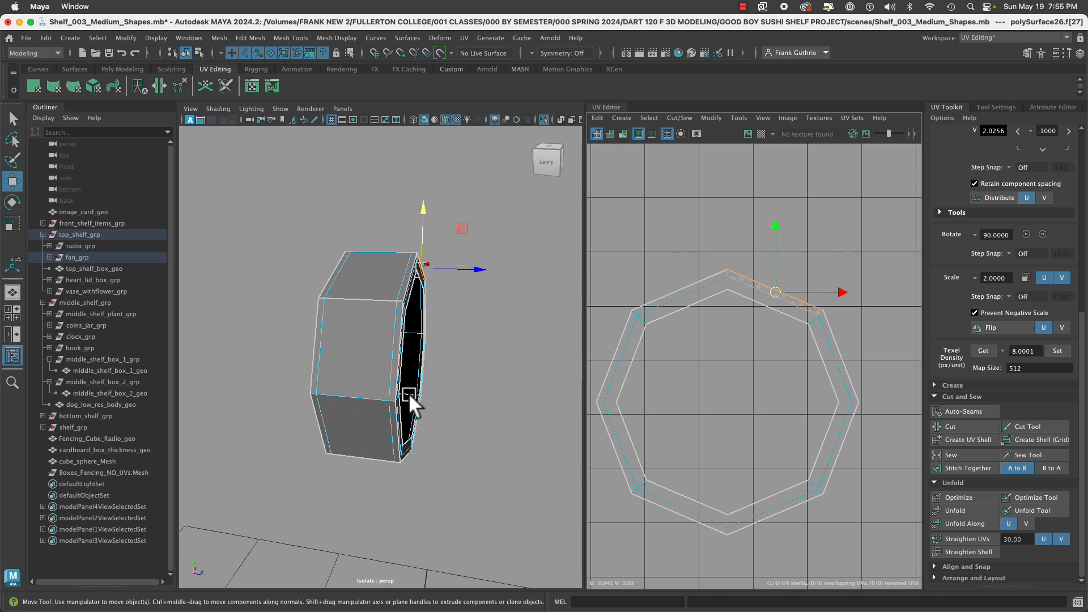
pyautogui.keyDown('alt'); pyautogui.moveTo(408, 393); pyautogui.dragTo(473, 405); pyautogui.keyUp('alt')
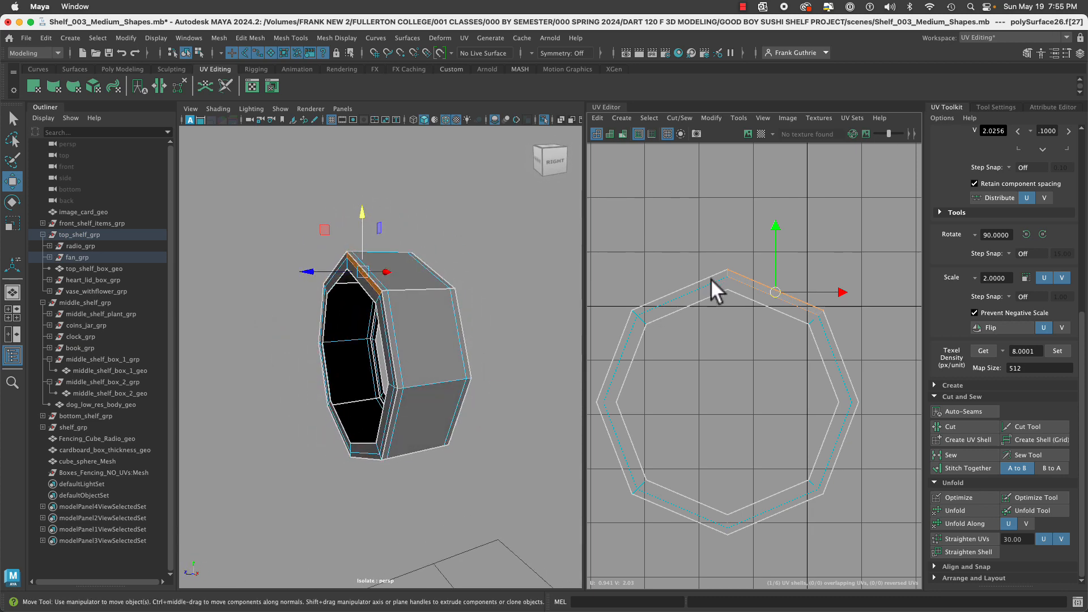
# Stitch the neighbouring UV shells to the front rim shell along its edge loop.
pyautogui.moveTo(727, 262); pyautogui.dragTo(730, 238, button='right')
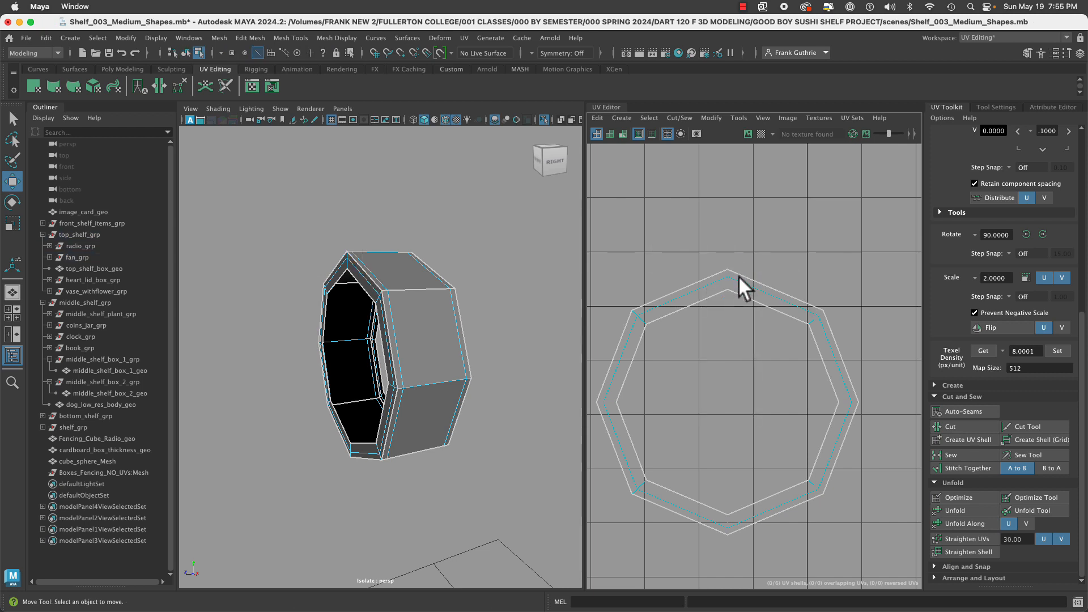
pyautogui.click(739, 275)
pyautogui.click(956, 468)
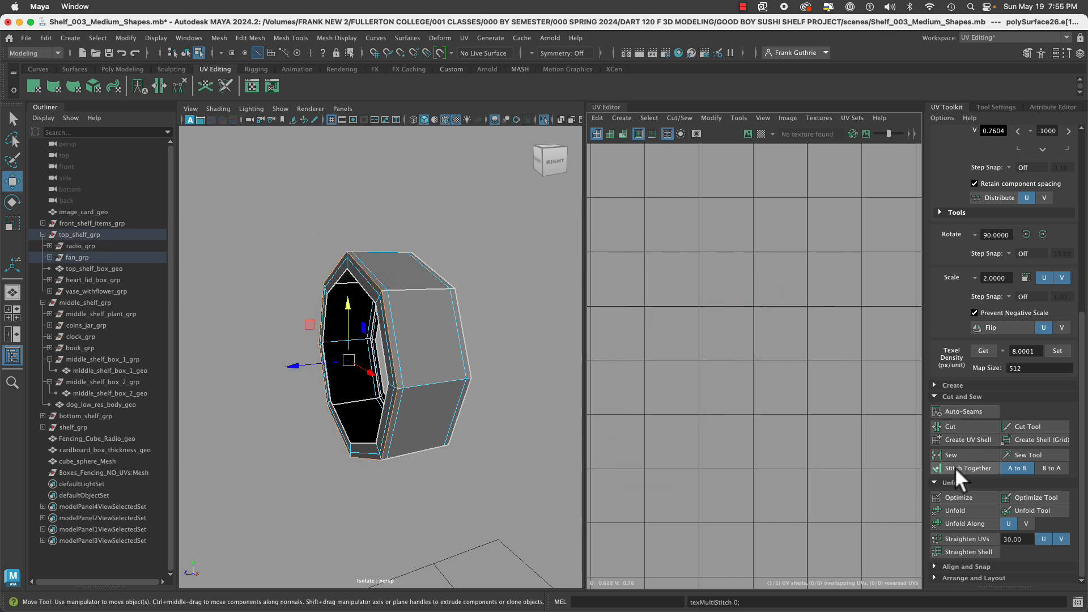
pyautogui.press('f')
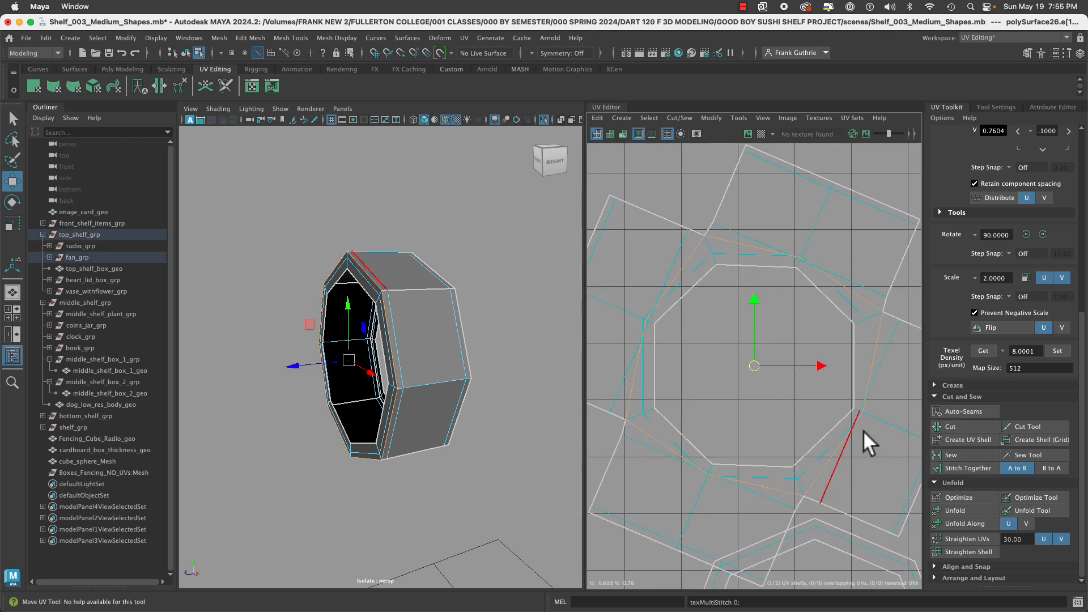
# Select the crosswise edges at the octagonal ring's corners and cut the UVs there to separate its segments.
pyautogui.keyDown('alt'); pyautogui.moveTo(423, 324); pyautogui.dragTo(453, 332); pyautogui.keyUp('alt')
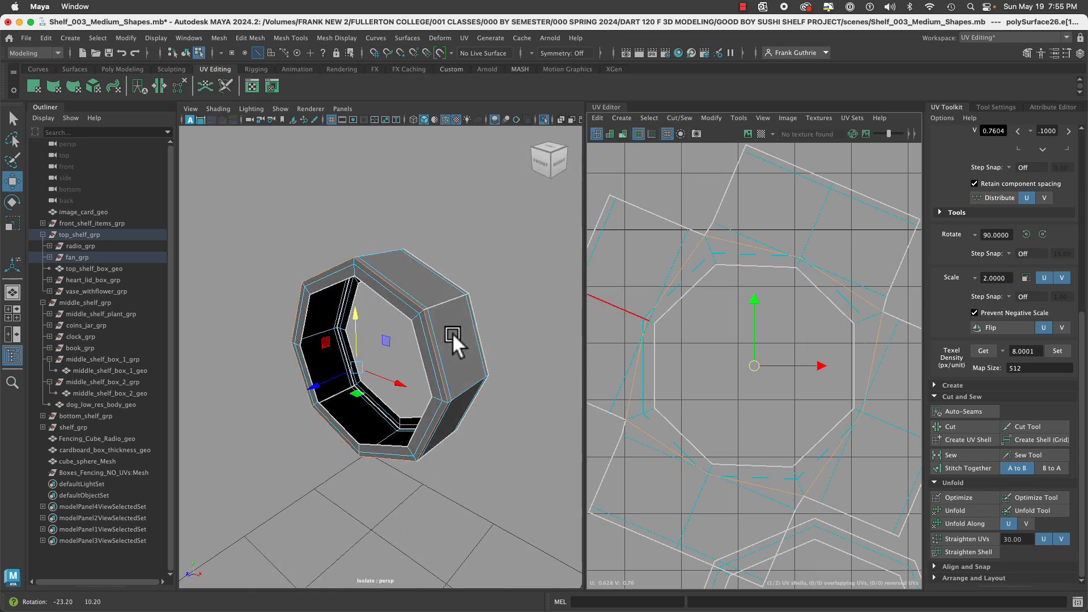
pyautogui.click(414, 318)
pyautogui.keyDown('alt'); pyautogui.moveTo(469, 328); pyautogui.dragTo(386, 282); pyautogui.keyUp('alt')
pyautogui.click(389, 278)
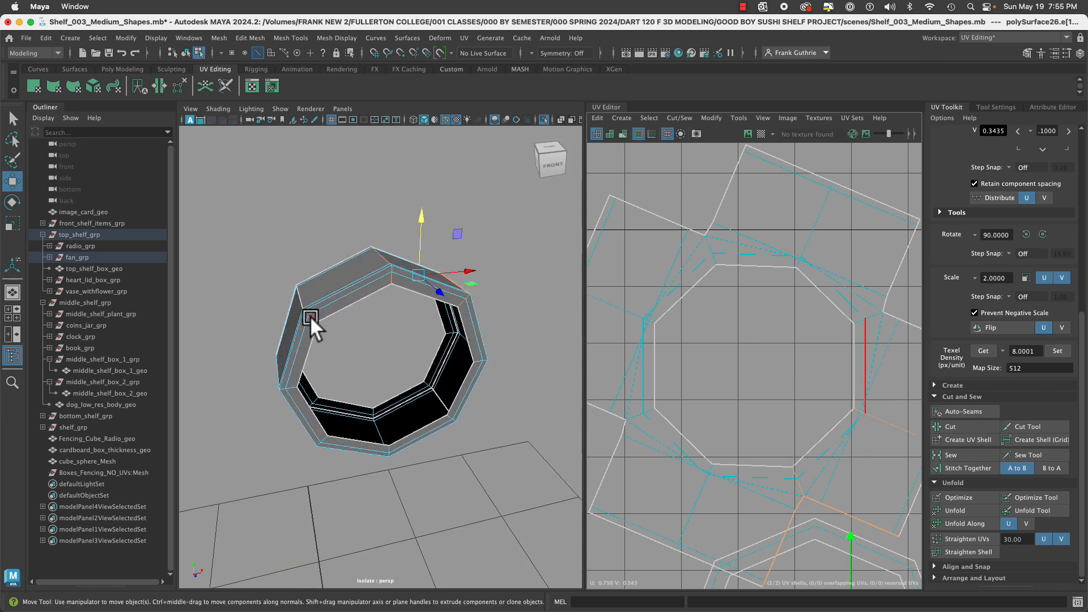
pyautogui.keyDown('alt'); pyautogui.moveTo(310, 316); pyautogui.dragTo(364, 298); pyautogui.keyUp('alt')
pyautogui.keyDown('alt'); pyautogui.moveTo(343, 296); pyautogui.dragTo(424, 302, button='right'); pyautogui.keyUp('alt')
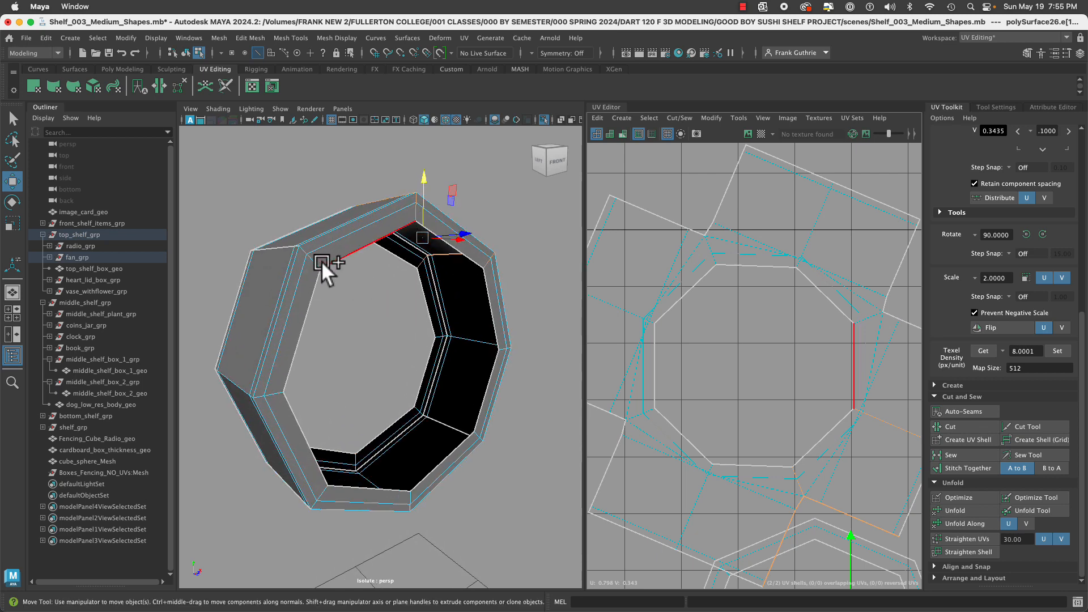
pyautogui.press('q')
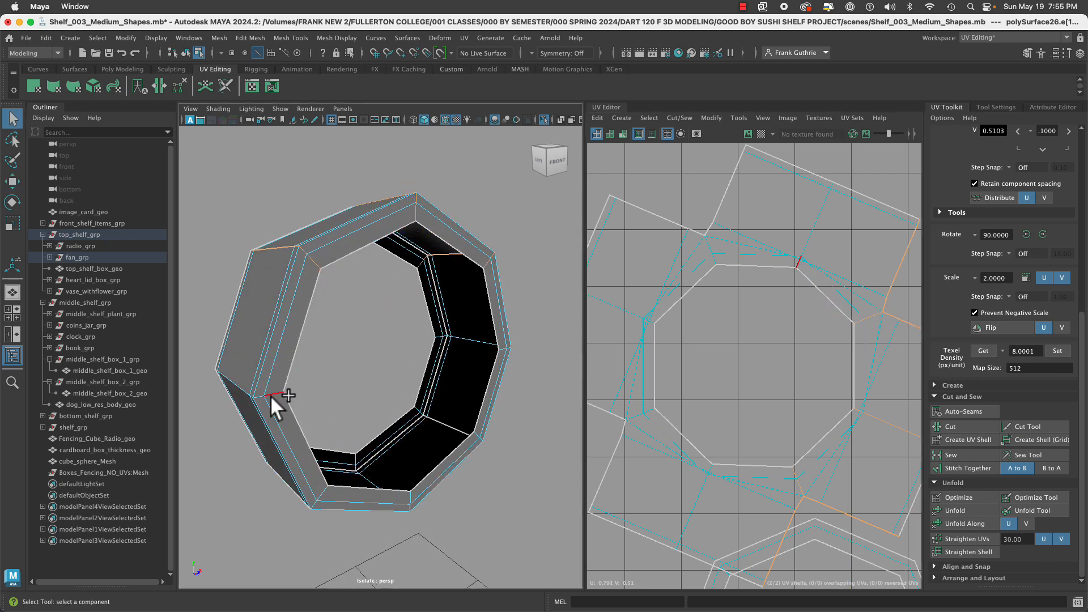
pyautogui.keyDown('shift'); pyautogui.click(321, 493); pyautogui.keyUp('shift')
pyautogui.keyDown('alt'); pyautogui.moveTo(407, 497); pyautogui.dragTo(448, 463); pyautogui.keyUp('alt')
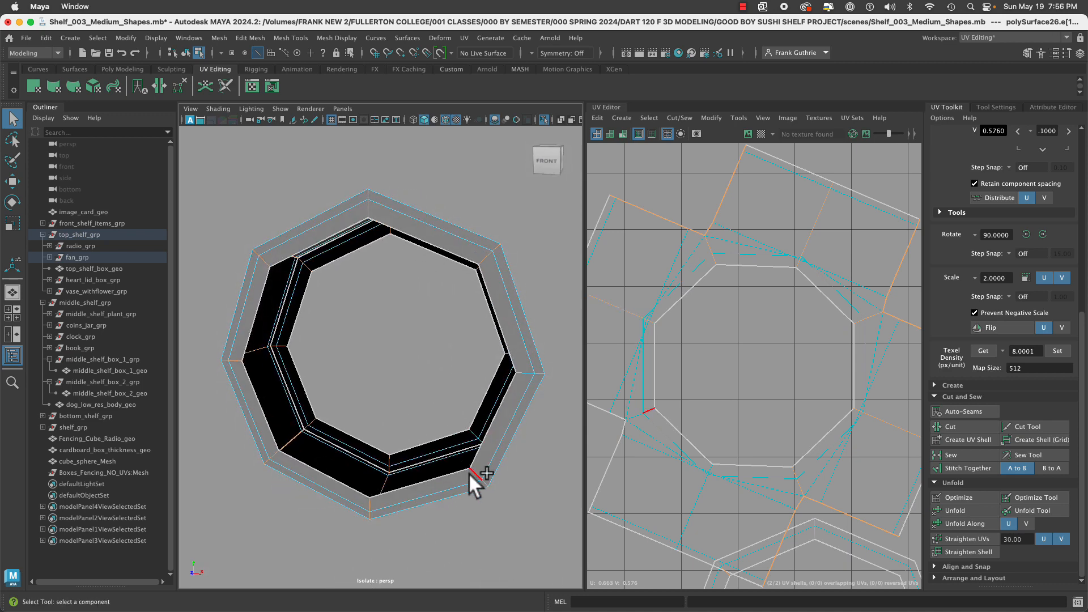
pyautogui.keyDown('shift'); pyautogui.click(472, 472); pyautogui.keyUp('shift')
pyautogui.keyDown('alt'); pyautogui.moveTo(510, 272); pyautogui.dragTo(415, 247); pyautogui.keyUp('alt')
pyautogui.click(953, 429)
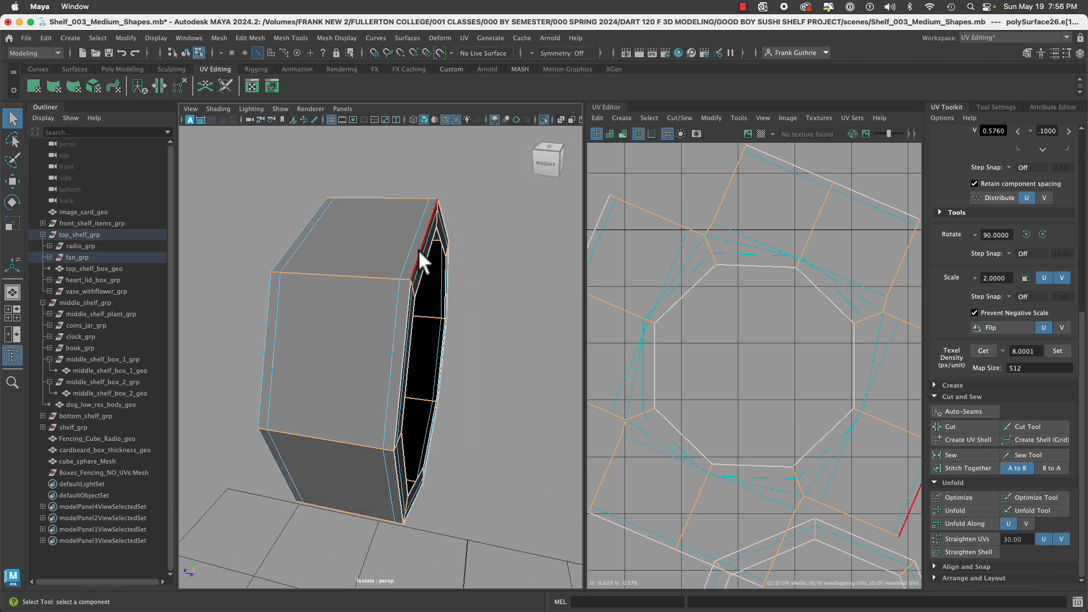
# Stitch the back rim's UVs to the outer segments along the octagonal ring's outer back edge loop.
pyautogui.doubleClick(419, 249)
pyautogui.keyDown('alt'); pyautogui.moveTo(506, 313); pyautogui.dragTo(398, 288); pyautogui.keyUp('alt')
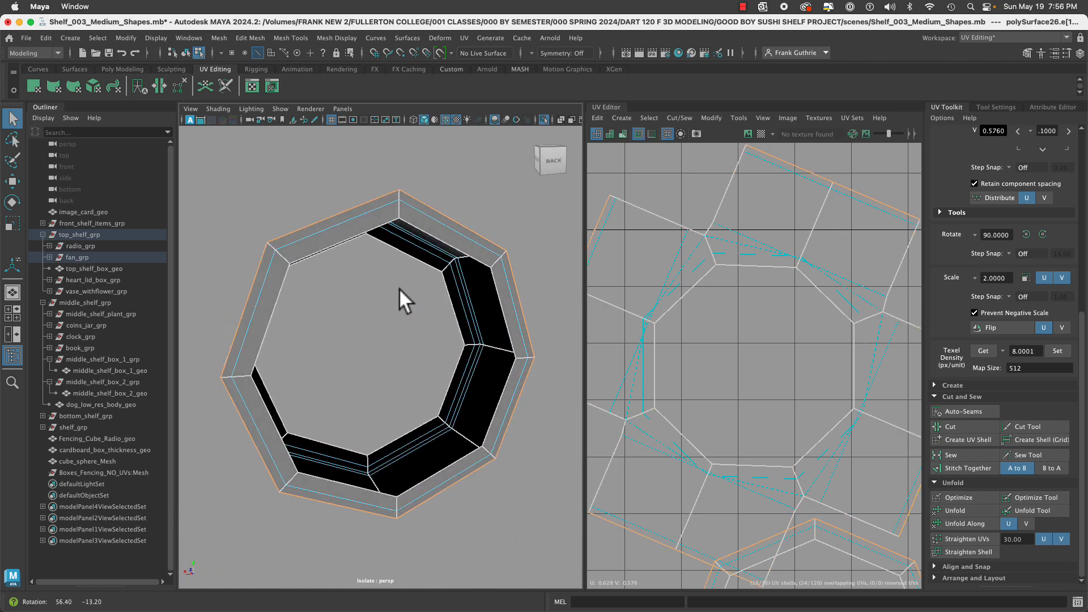
pyautogui.click(970, 474)
# Select individual segment UV shells to examine which faces of the octagonal ring each one covers.
pyautogui.moveTo(832, 261); pyautogui.dragTo(790, 251, button='right')
pyautogui.click(793, 261)
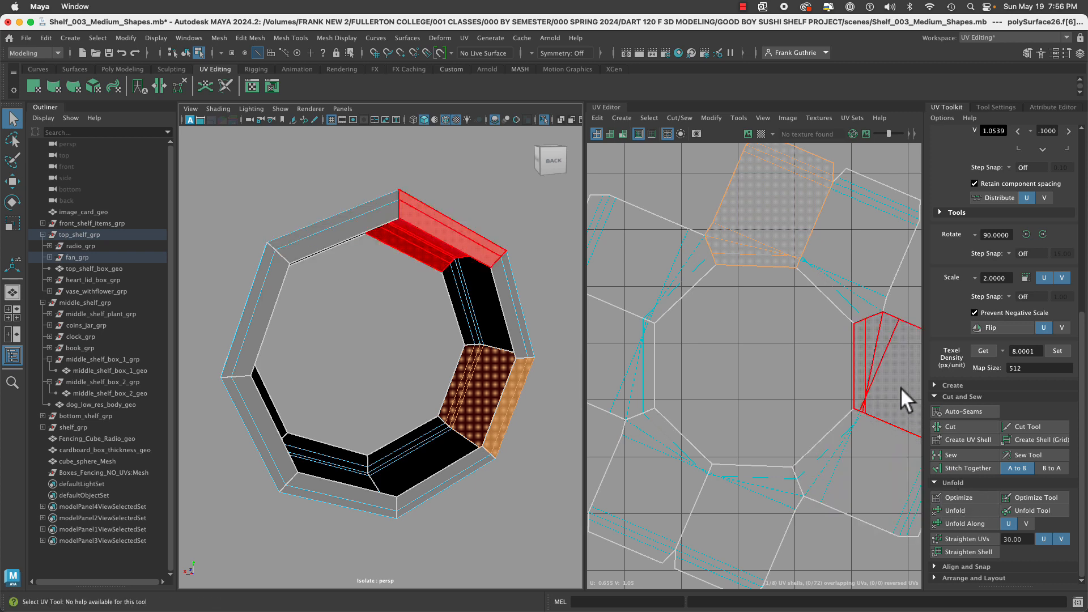
pyautogui.moveTo(893, 394); pyautogui.dragTo(860, 384, button='right')
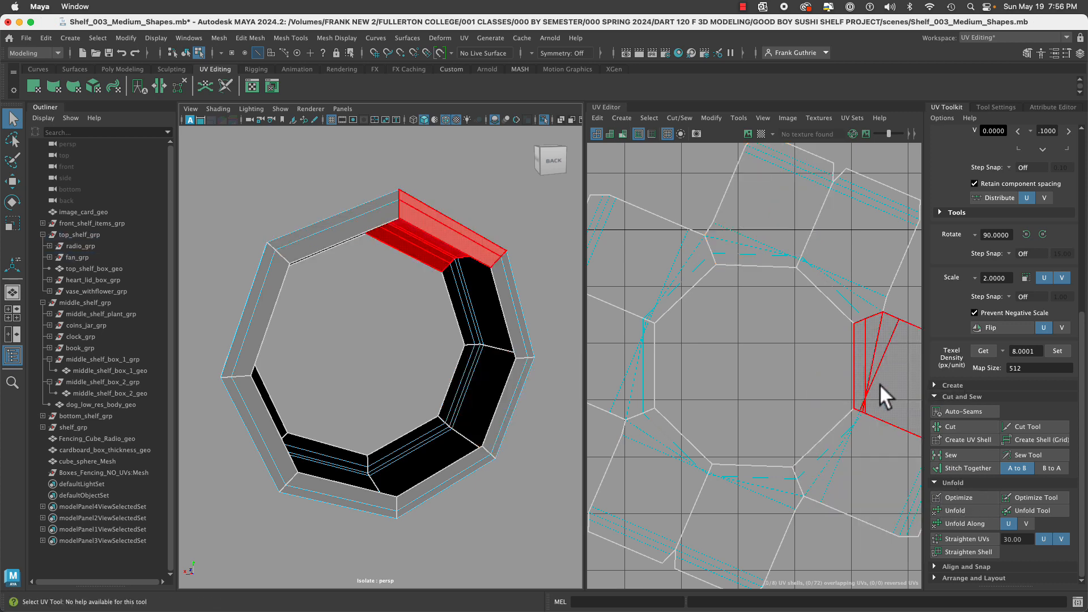
pyautogui.click(877, 385)
pyautogui.keyDown('alt'); pyautogui.moveTo(483, 255); pyautogui.dragTo(461, 247); pyautogui.keyUp('alt')
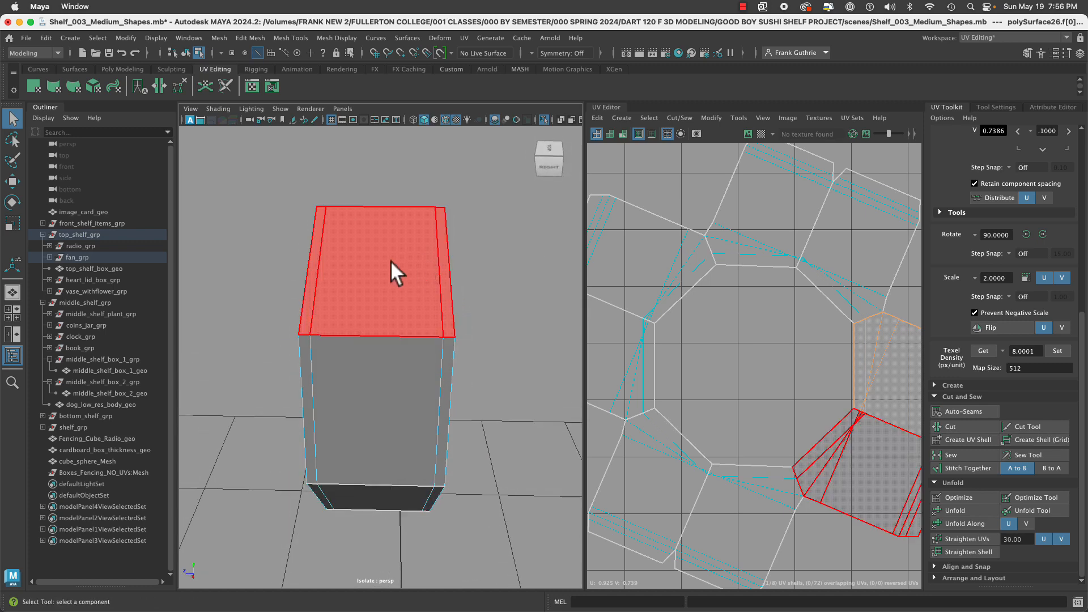
# In the side view, select the edges across the octagonal ring's segments and stitch the segment shells together.
pyautogui.press('space')
pyautogui.moveTo(387, 272); pyautogui.dragTo(436, 271)
pyautogui.moveTo(333, 285); pyautogui.dragTo(546, 320, button='right')
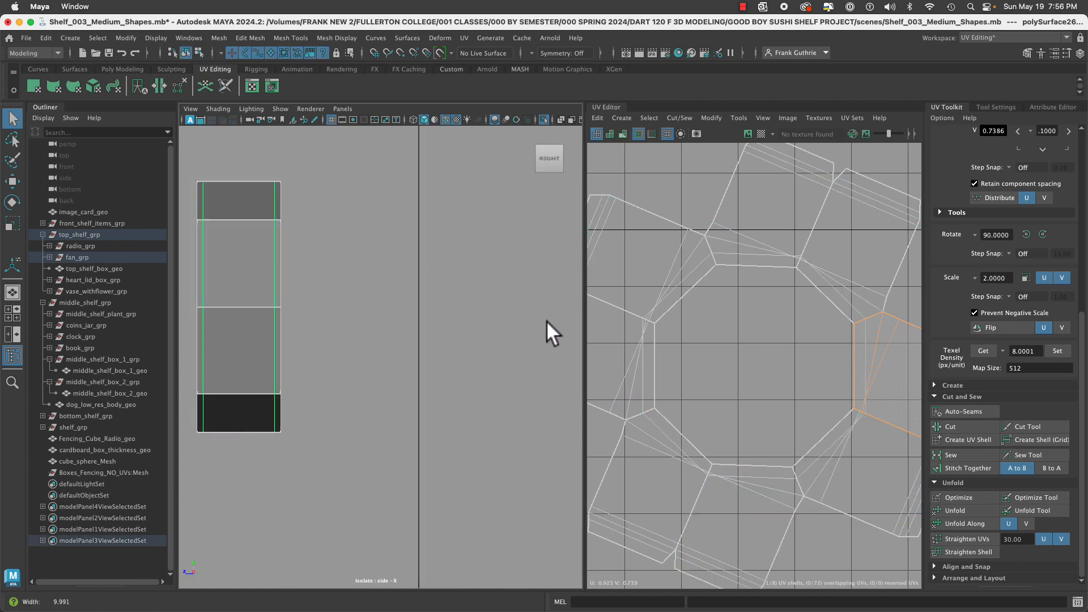
pyautogui.moveTo(388, 196); pyautogui.dragTo(395, 166, button='right')
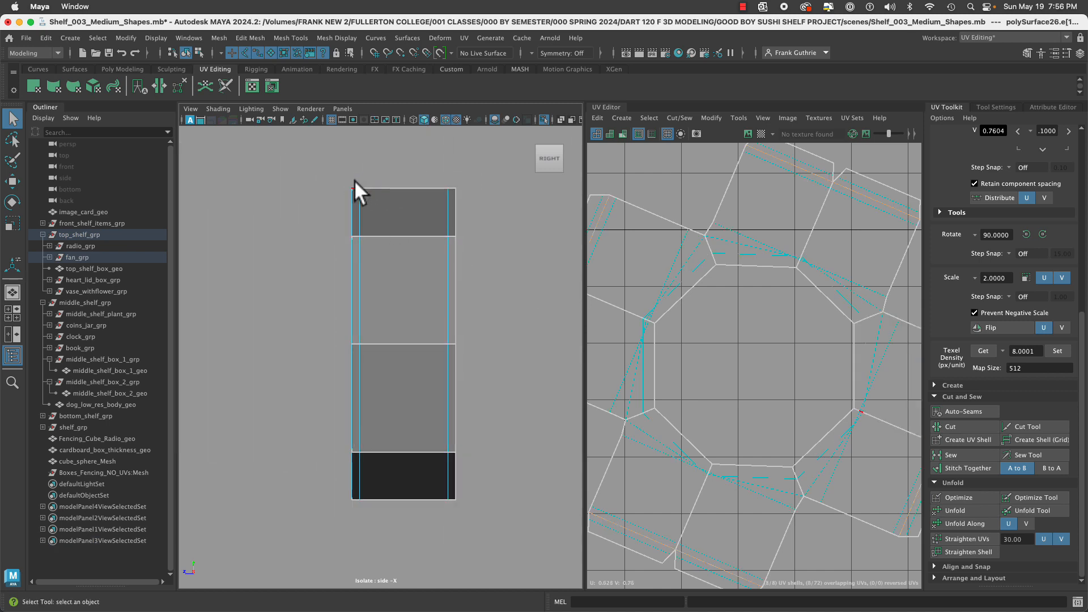
pyautogui.moveTo(356, 181); pyautogui.dragTo(448, 505)
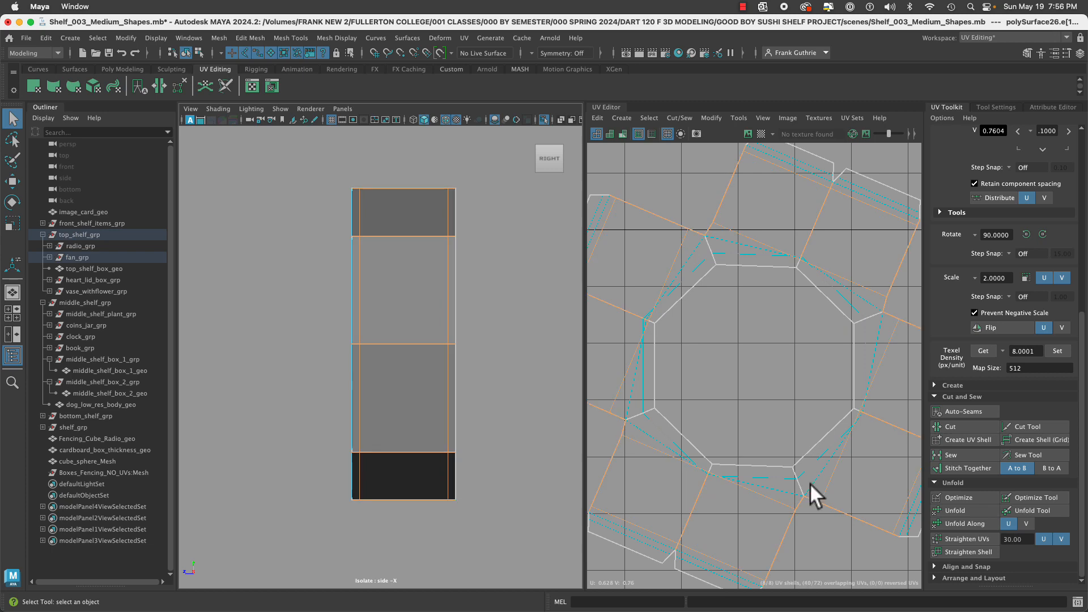
pyautogui.click(963, 470)
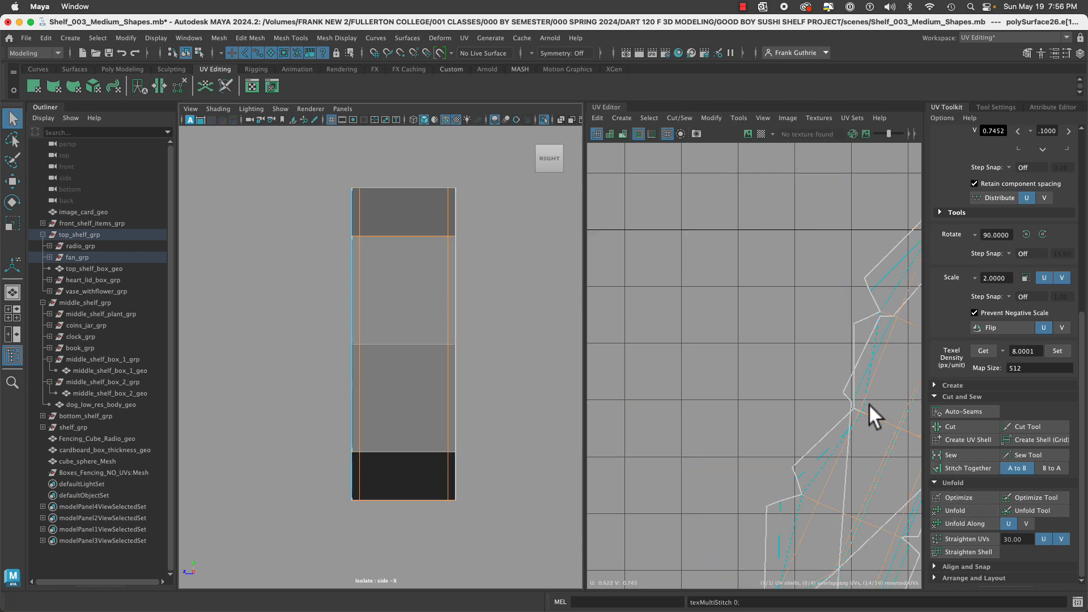
pyautogui.keyDown('alt'); pyautogui.moveTo(766, 414); pyautogui.dragTo(698, 368, button='middle'); pyautogui.keyUp('alt')
pyautogui.keyDown('alt'); pyautogui.moveTo(814, 347); pyautogui.dragTo(738, 322, button='middle'); pyautogui.keyUp('alt')
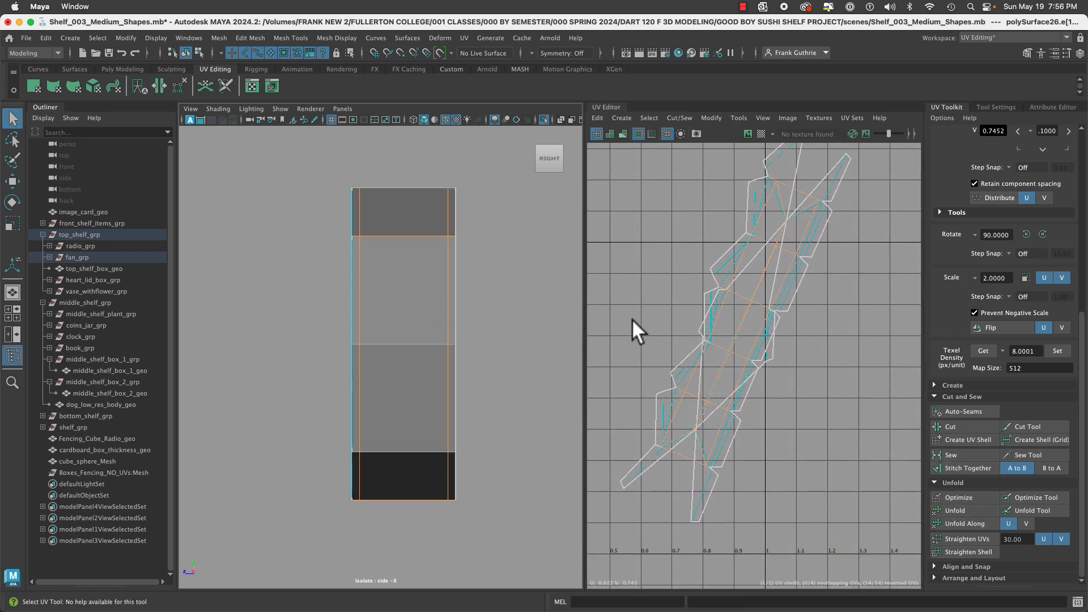
# Back in the perspective view, cut the UVs along one crosswise corner edge and select the octagonal ring's whole UV shell.
pyautogui.keyDown('alt'); pyautogui.moveTo(391, 298); pyautogui.dragTo(387, 297); pyautogui.keyUp('alt')
pyautogui.press('space')
pyautogui.click(452, 275)
pyautogui.keyDown('alt'); pyautogui.moveTo(417, 369); pyautogui.dragTo(511, 261); pyautogui.keyUp('alt')
pyautogui.click(366, 459)
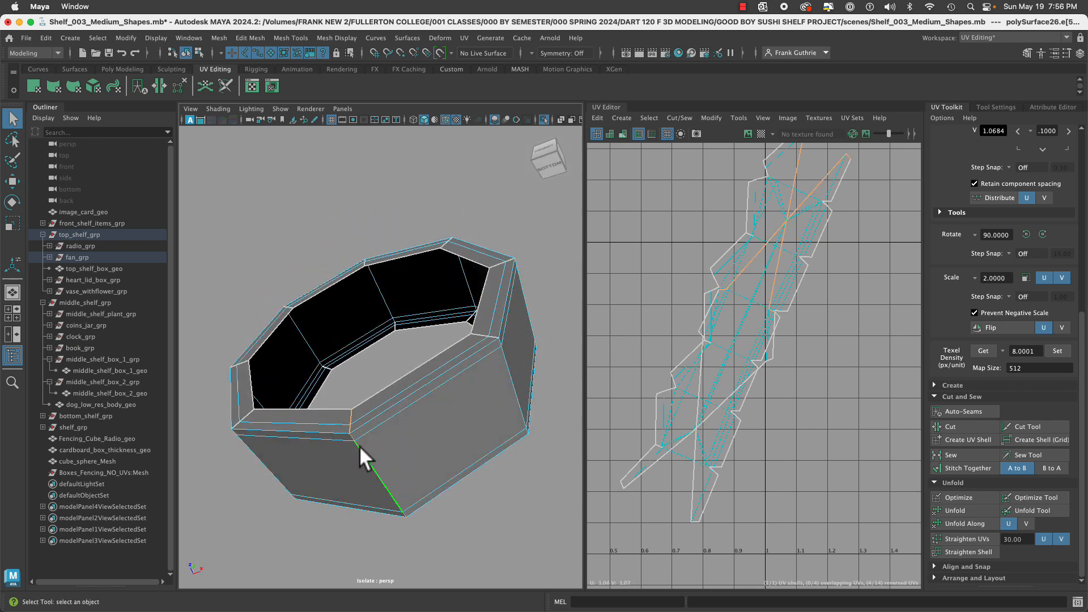
pyautogui.click(952, 426)
pyautogui.moveTo(783, 278); pyautogui.dragTo(730, 257, button='right')
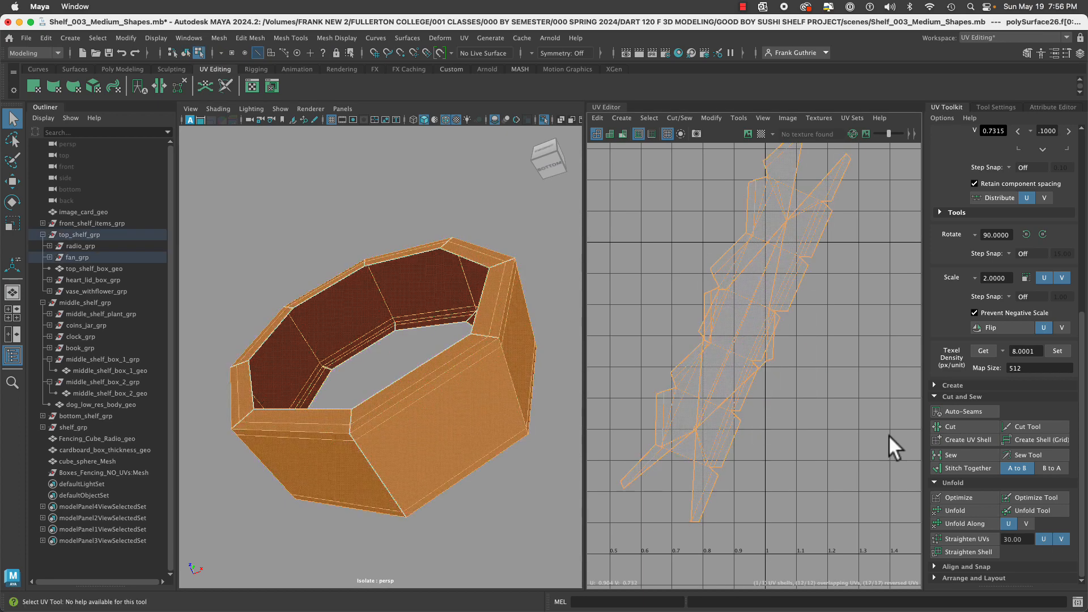
# Unfold the octagonal ring's UV shell, then apply the checker texture material to it and set its texel density to 8.0001.
pyautogui.click(953, 510)
pyautogui.press('f')
pyautogui.keyDown('alt'); pyautogui.moveTo(581, 375); pyautogui.dragTo(546, 452); pyautogui.keyUp('alt')
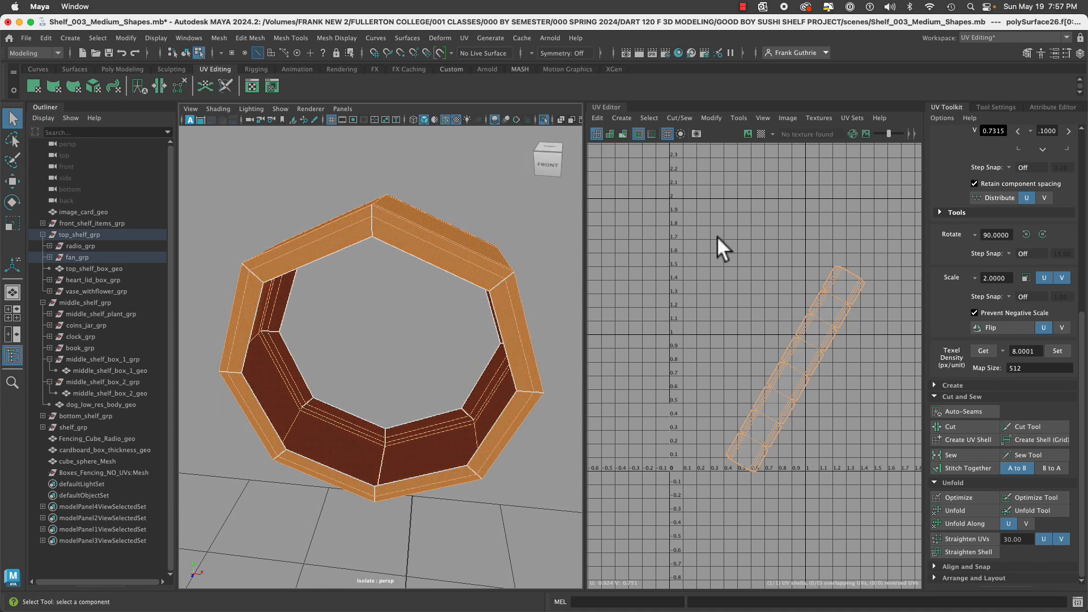
pyautogui.click(749, 134)
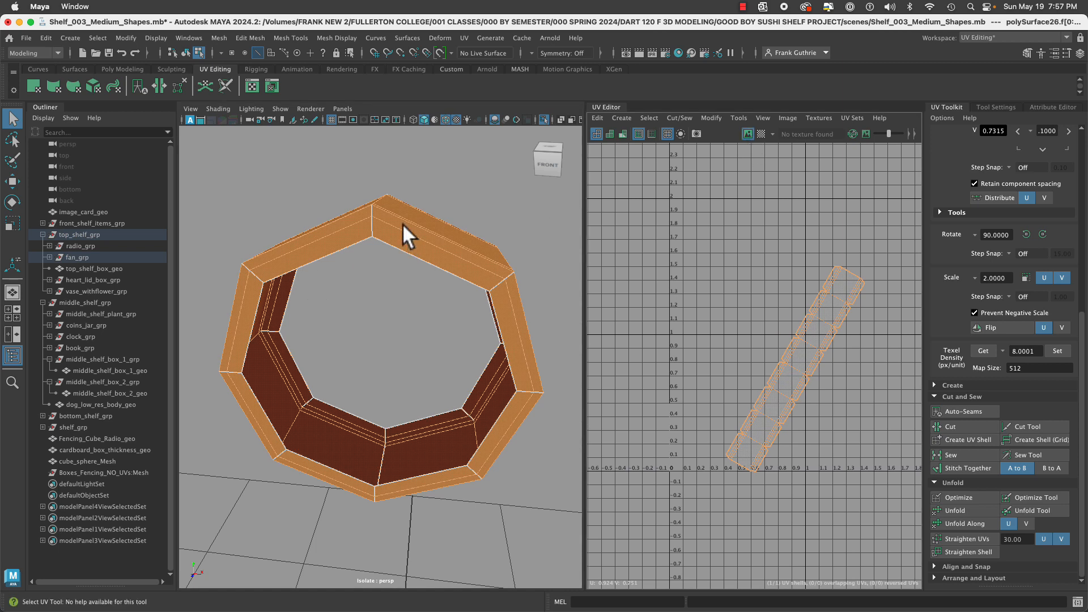
pyautogui.moveTo(402, 223); pyautogui.dragTo(497, 527, button='right')
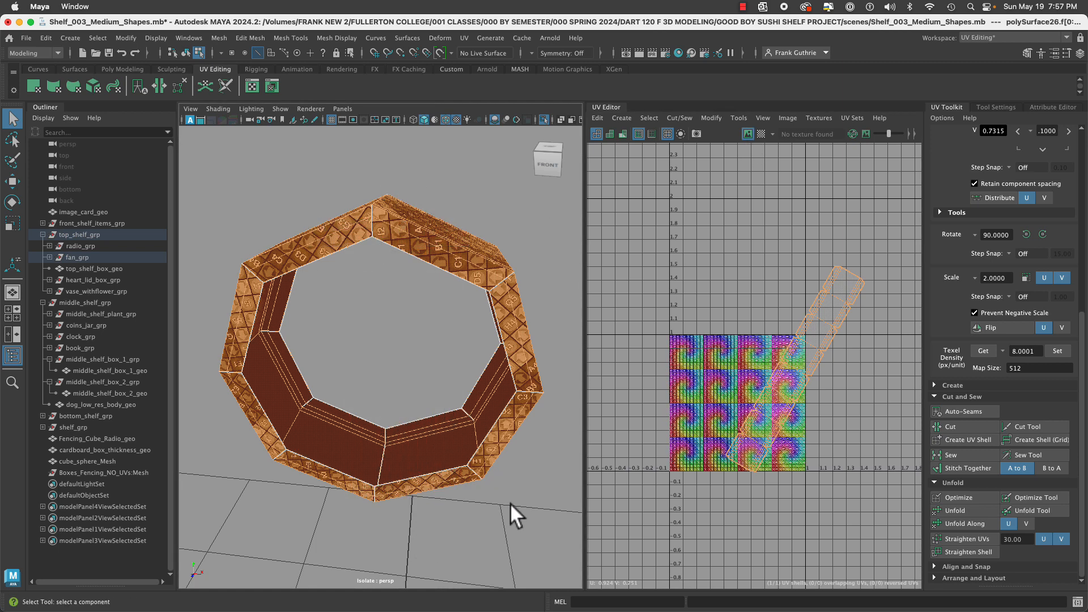
pyautogui.click(1058, 352)
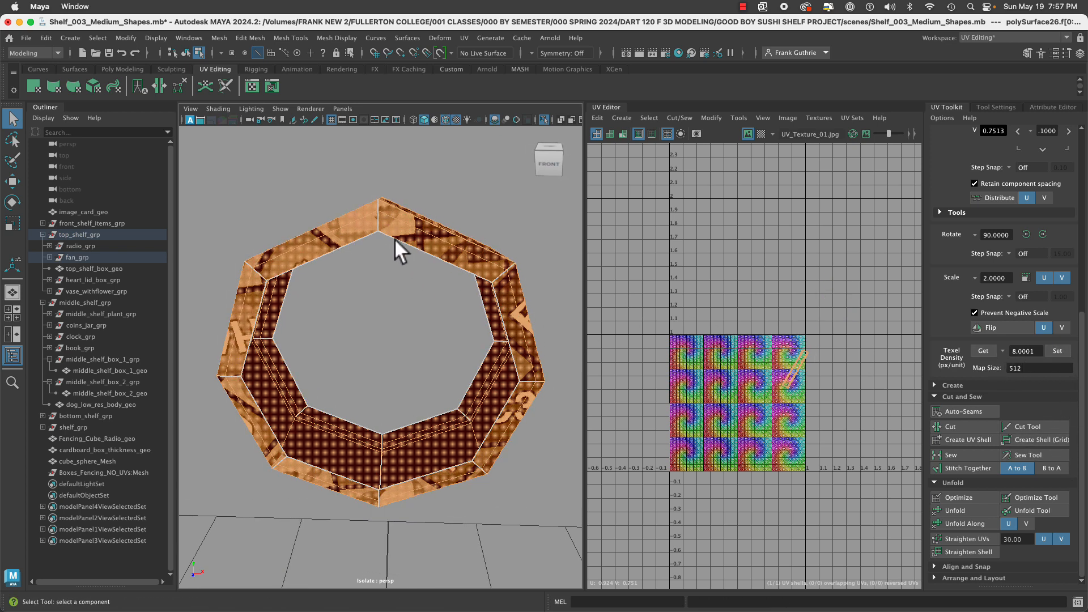
# Select an edge at the octagonal ring's top corner and straighten the ring's UV shell from it.
pyautogui.click(386, 225)
pyautogui.moveTo(381, 221); pyautogui.dragTo(382, 194, button='right')
pyautogui.click(377, 223)
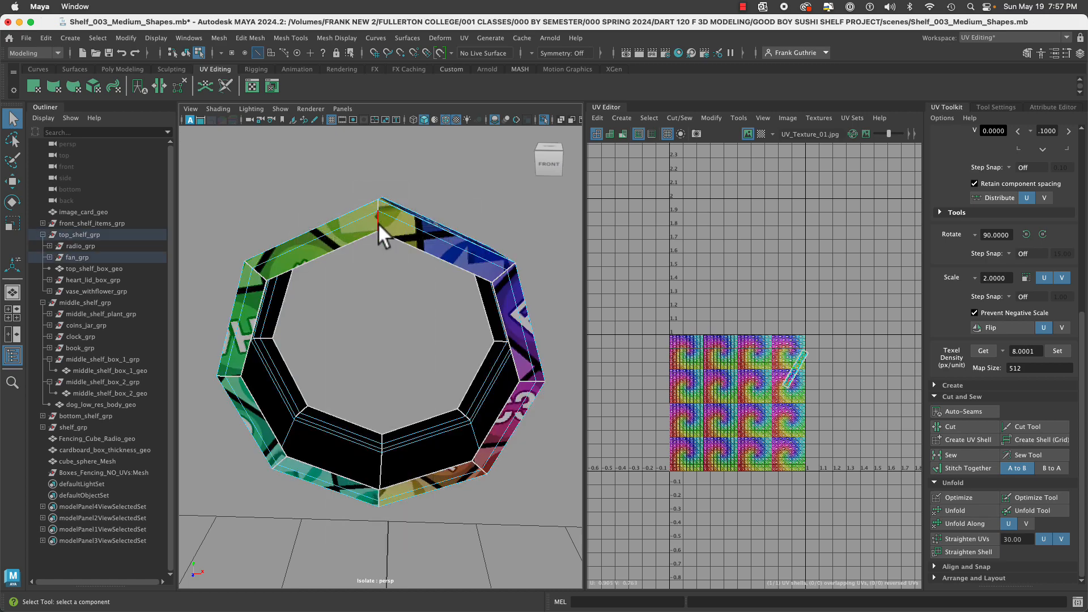
pyautogui.scroll(3, 709, 317)
pyautogui.scroll(10, 698, 317)
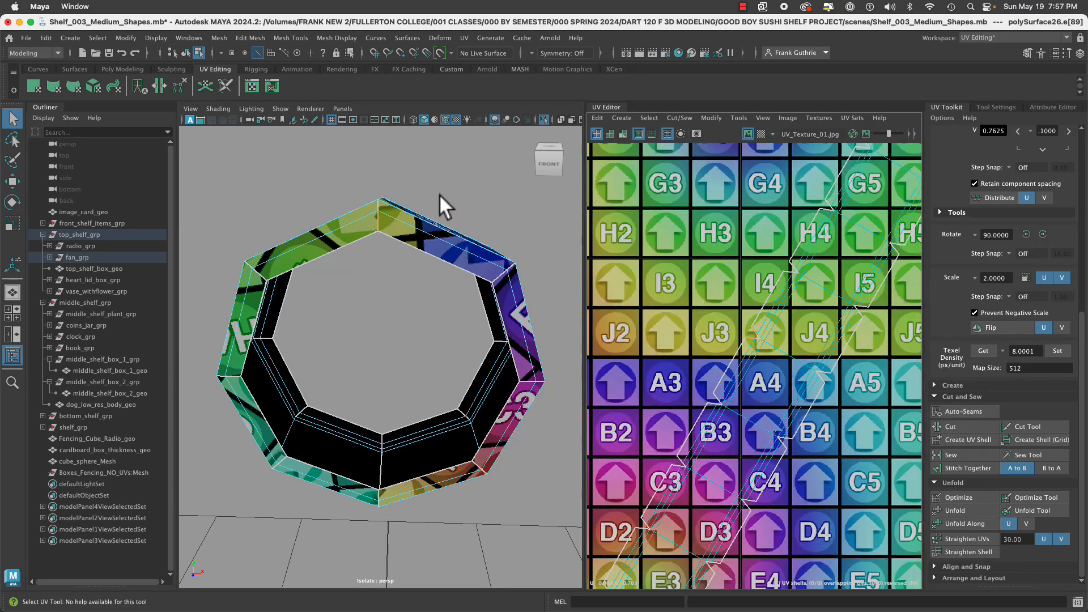
pyautogui.moveTo(439, 205)
pyautogui.keyDown('alt'); pyautogui.mouseDown()
pyautogui.moveTo(443, 213)
pyautogui.moveTo(441, 205)
pyautogui.mouseUp(); pyautogui.keyUp('alt')
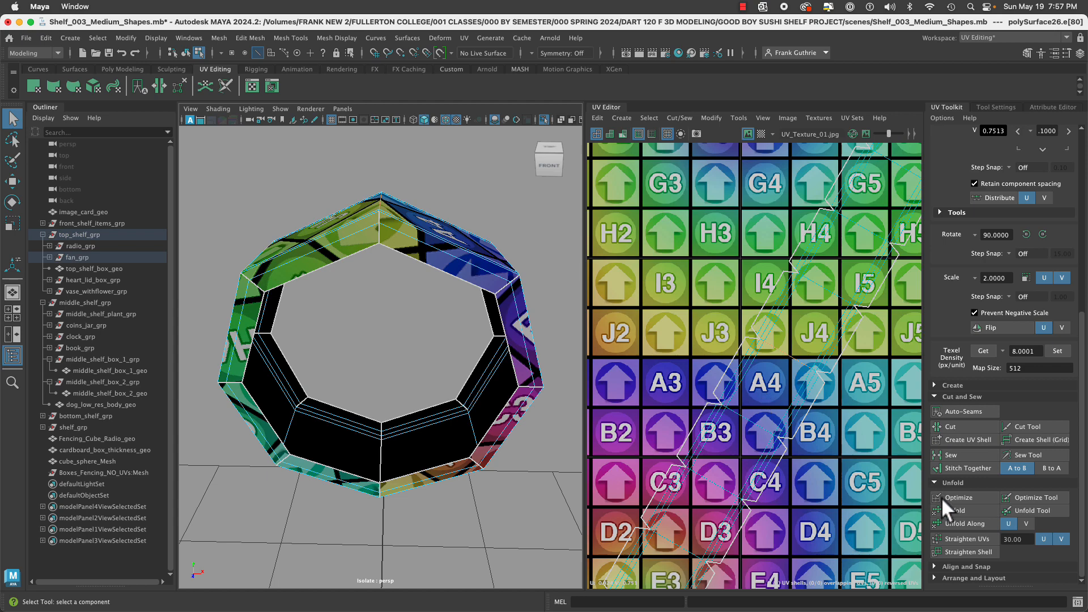
pyautogui.click(962, 552)
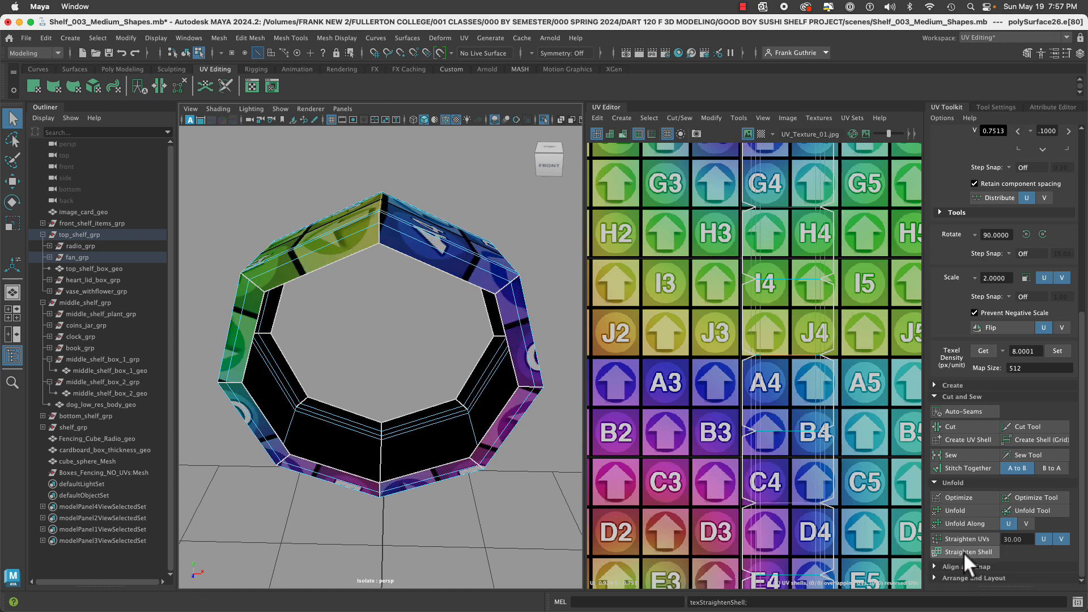
# Try the octagonal ring's UV shell rotated 90° clockwise, nudge it slightly, and rotate it back 90° counterclockwise.
pyautogui.keyDown('alt'); pyautogui.moveTo(547, 437); pyautogui.dragTo(540, 411); pyautogui.keyUp('alt')
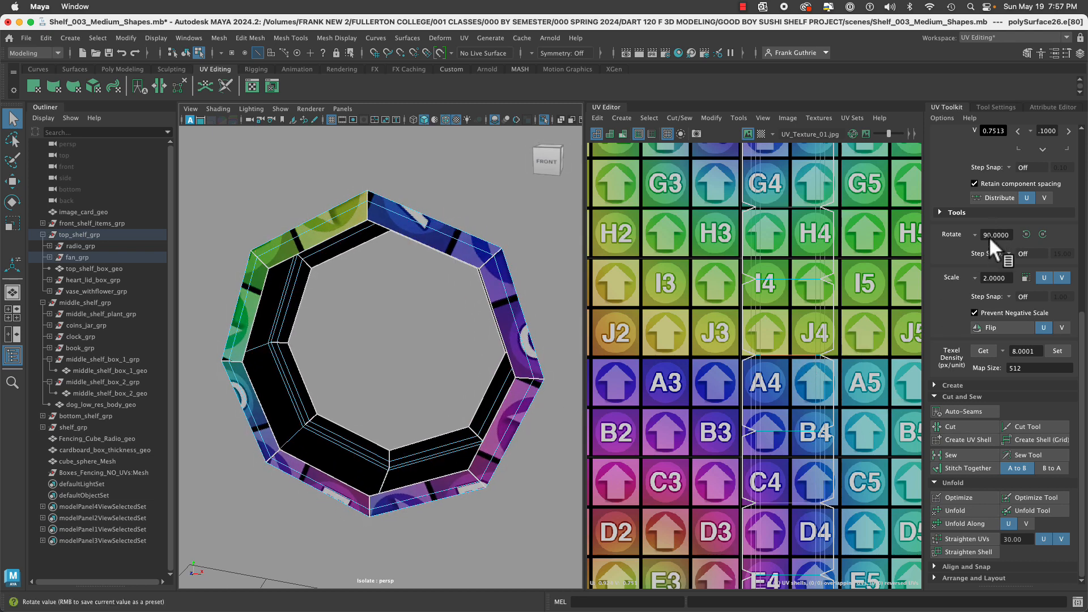
pyautogui.moveTo(757, 316); pyautogui.dragTo(697, 306, button='right')
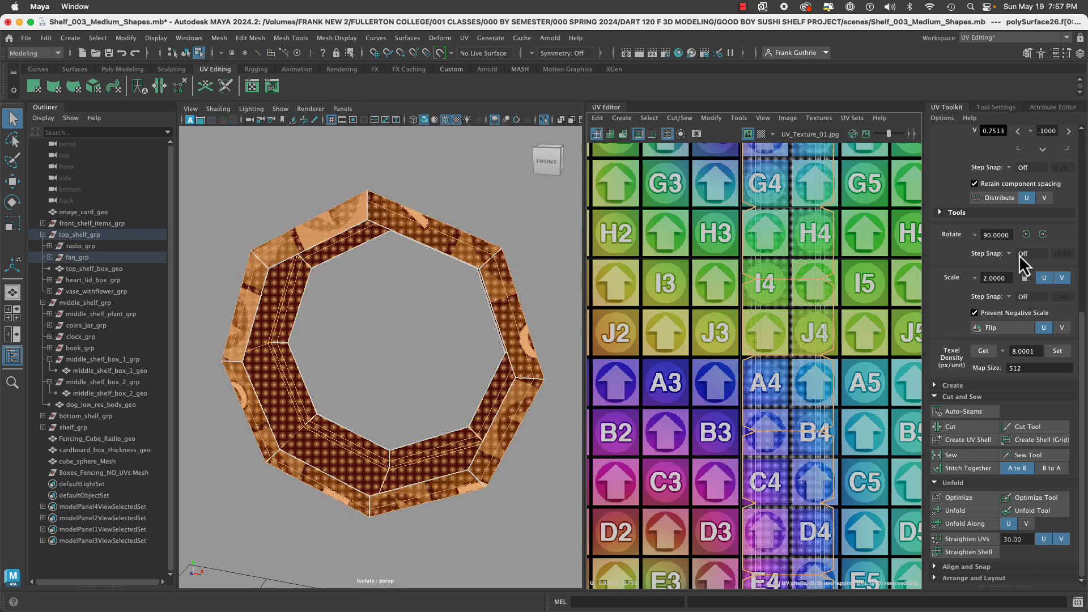
pyautogui.click(1042, 234)
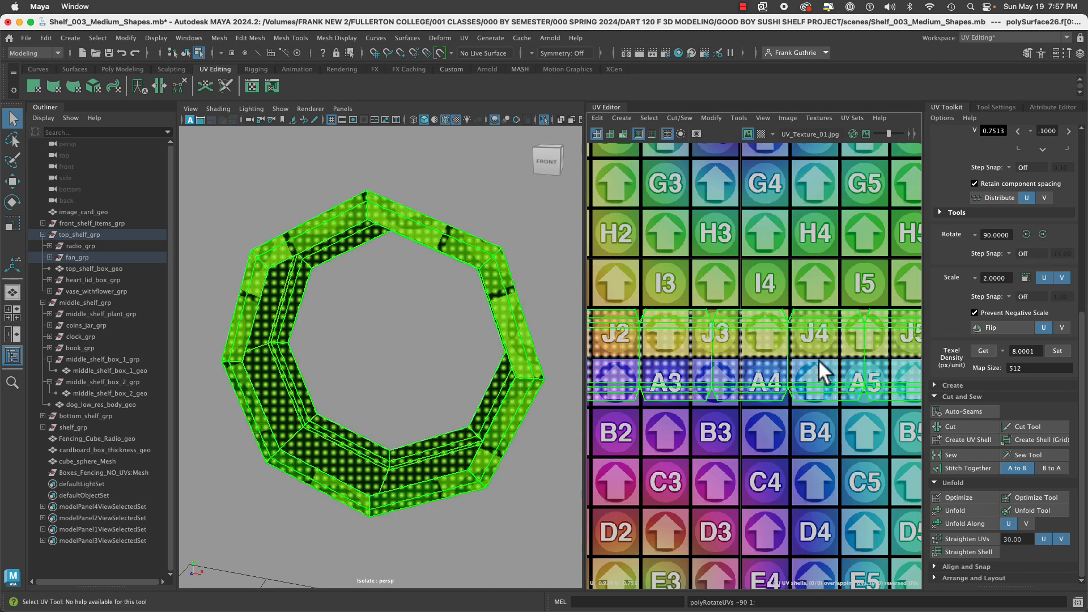
pyautogui.press('w')
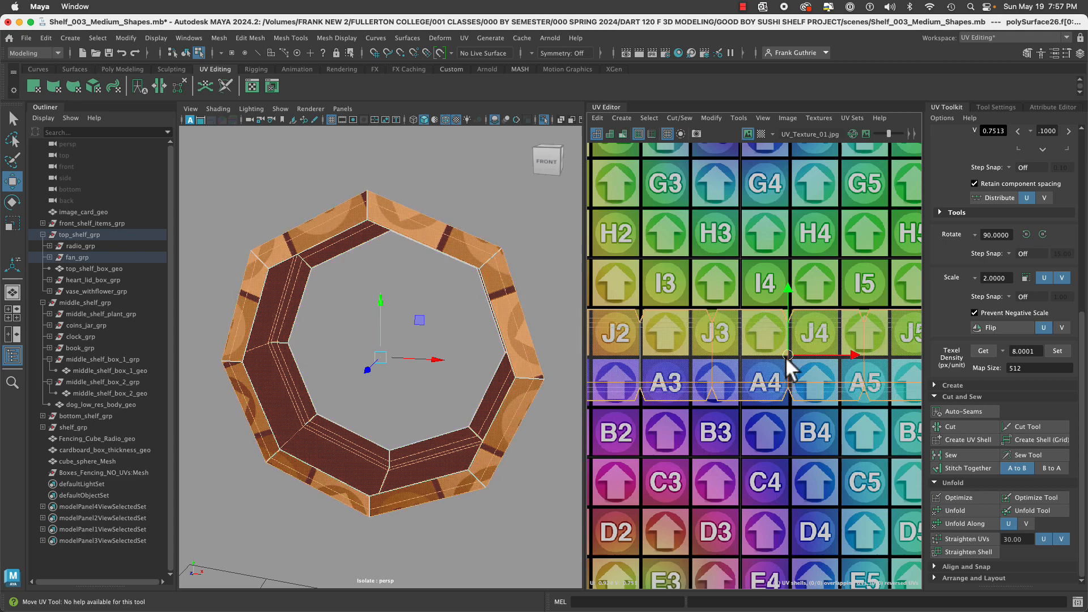
pyautogui.moveTo(787, 359)
pyautogui.mouseDown()
pyautogui.moveTo(799, 379)
pyautogui.moveTo(797, 370)
pyautogui.mouseUp()
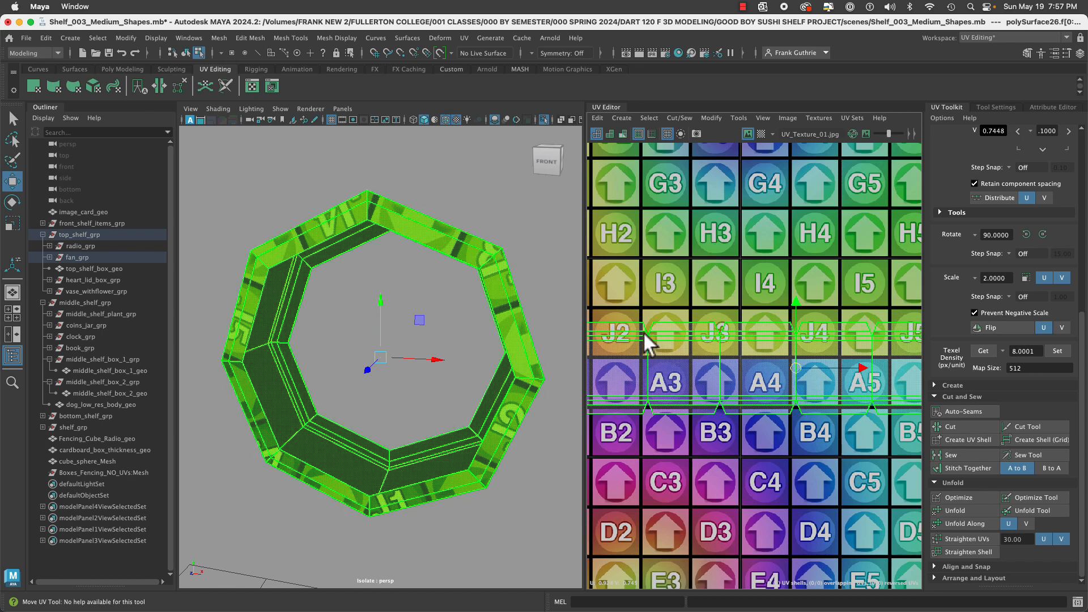
pyautogui.keyDown('alt'); pyautogui.moveTo(519, 312); pyautogui.dragTo(515, 337); pyautogui.keyUp('alt')
pyautogui.click(1026, 234)
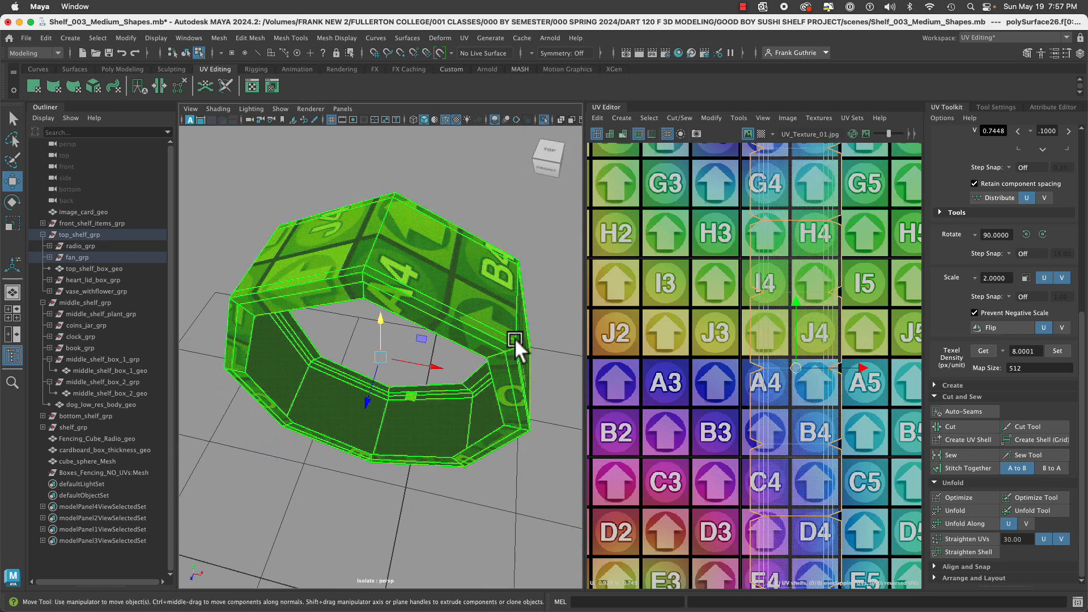
# Hide the texture image in the UV layout and set the ring shell's texel density to 8.0001 at map size 512.
pyautogui.keyDown('alt'); pyautogui.moveTo(782, 344); pyautogui.dragTo(772, 180, button='right'); pyautogui.keyUp('alt')
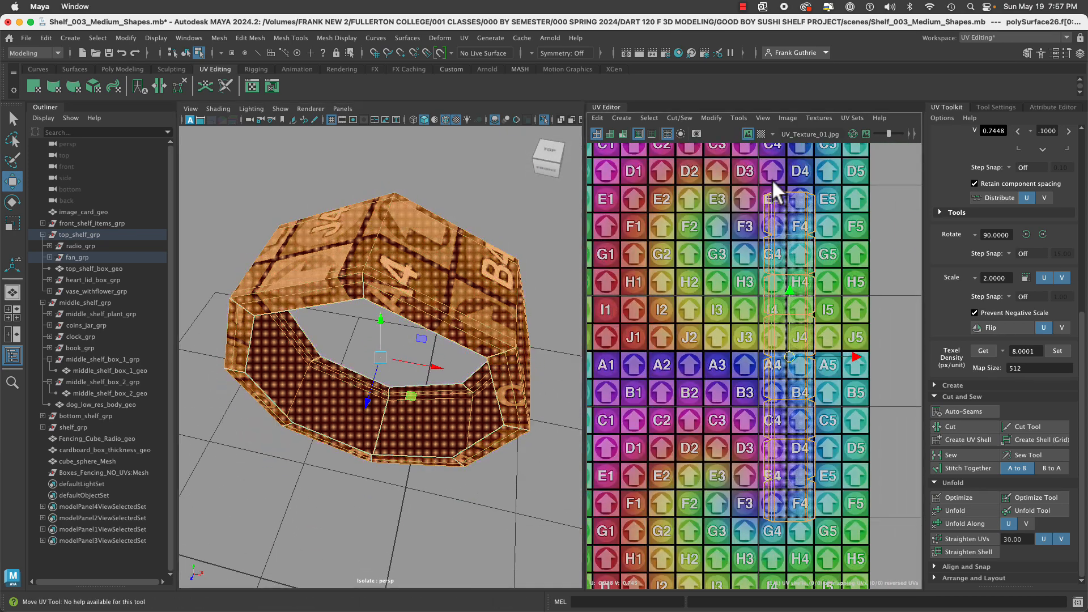
pyautogui.click(748, 134)
pyautogui.keyDown('alt'); pyautogui.moveTo(831, 338); pyautogui.dragTo(771, 339, button='right'); pyautogui.keyUp('alt')
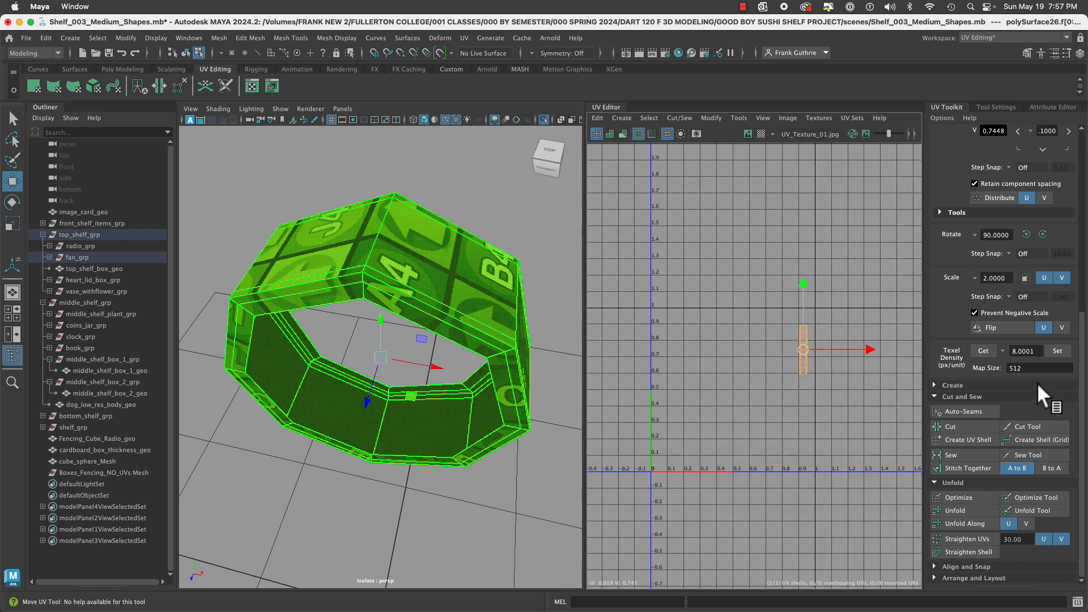
pyautogui.click(1057, 351)
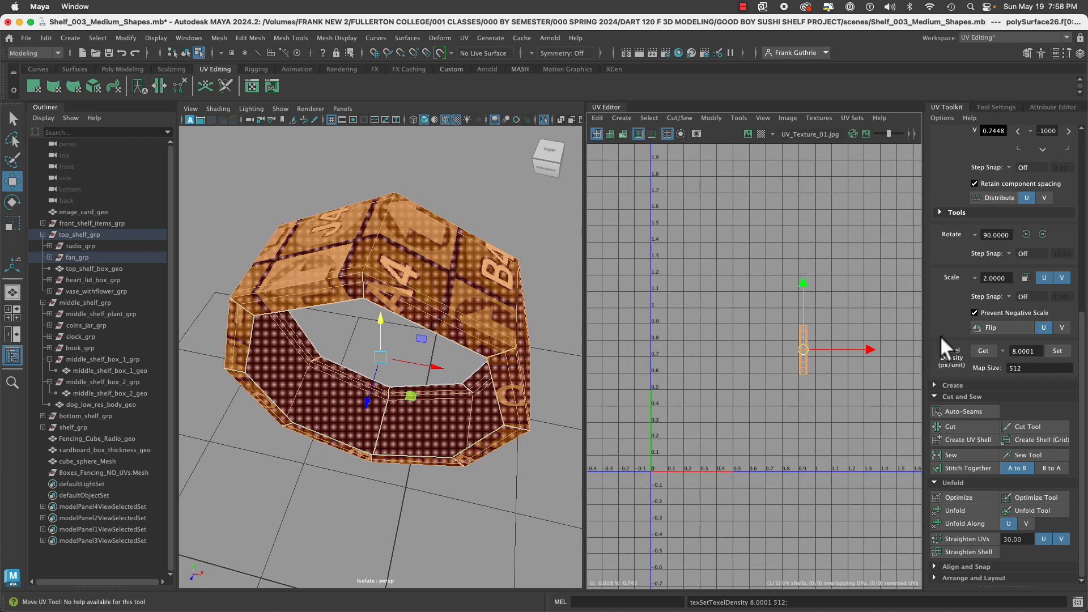
# Turn off isolation and move the octagonal ring's UV shell up beside the fan hub's UV shells.
pyautogui.click(525, 362)
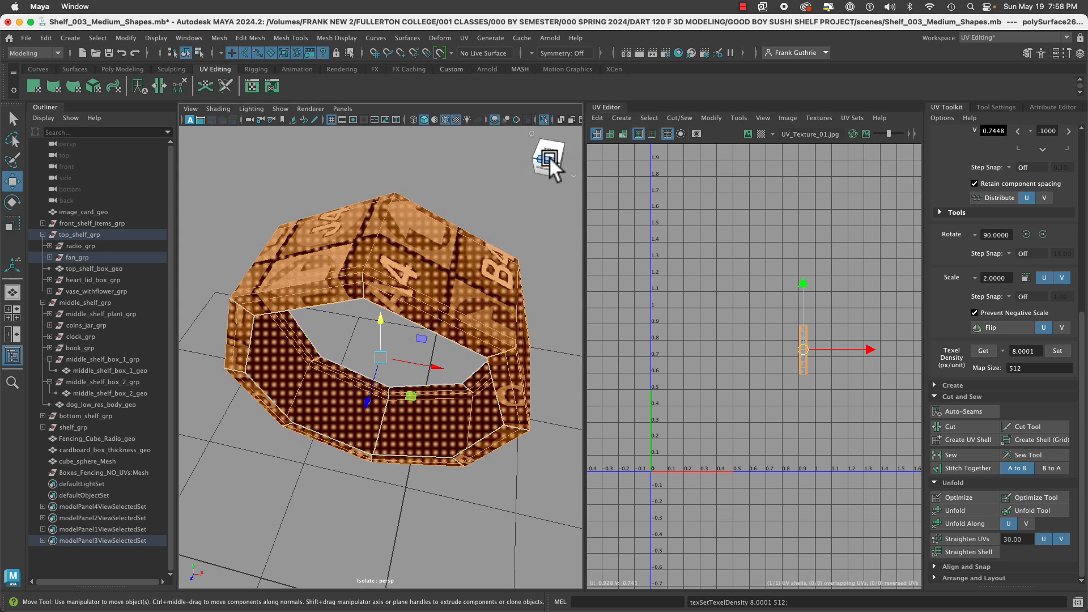
pyautogui.click(544, 119)
pyautogui.click(461, 390)
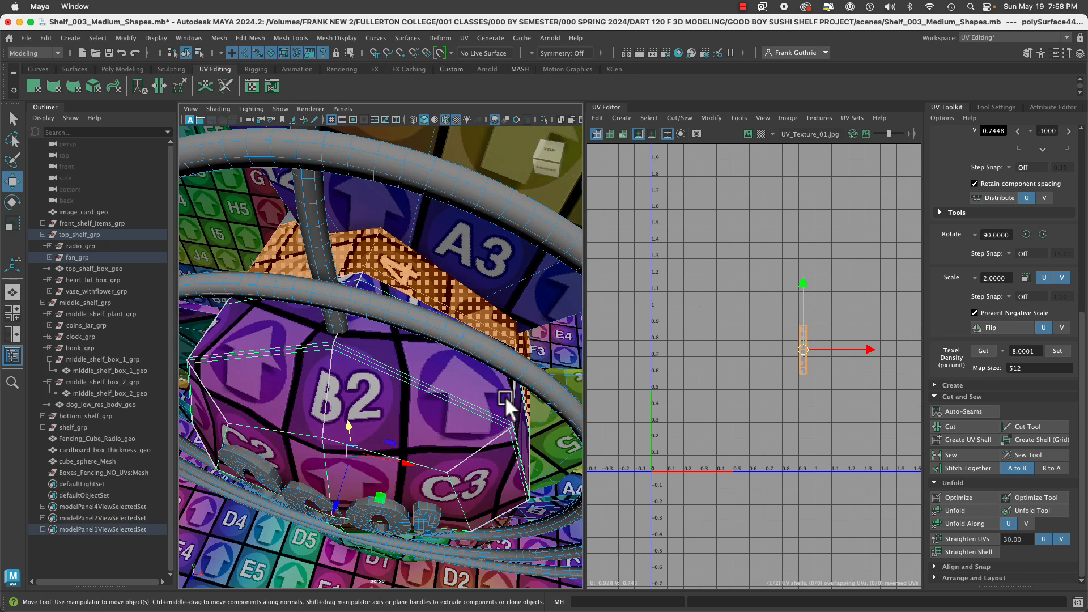
pyautogui.scroll(-4, 753, 399)
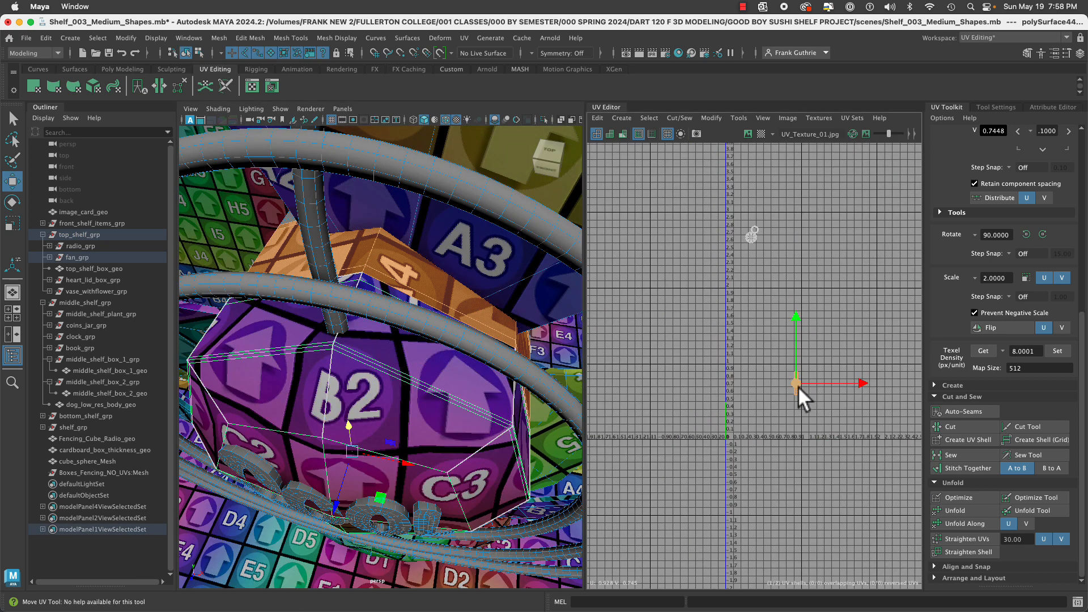
pyautogui.moveTo(797, 386); pyautogui.dragTo(783, 230)
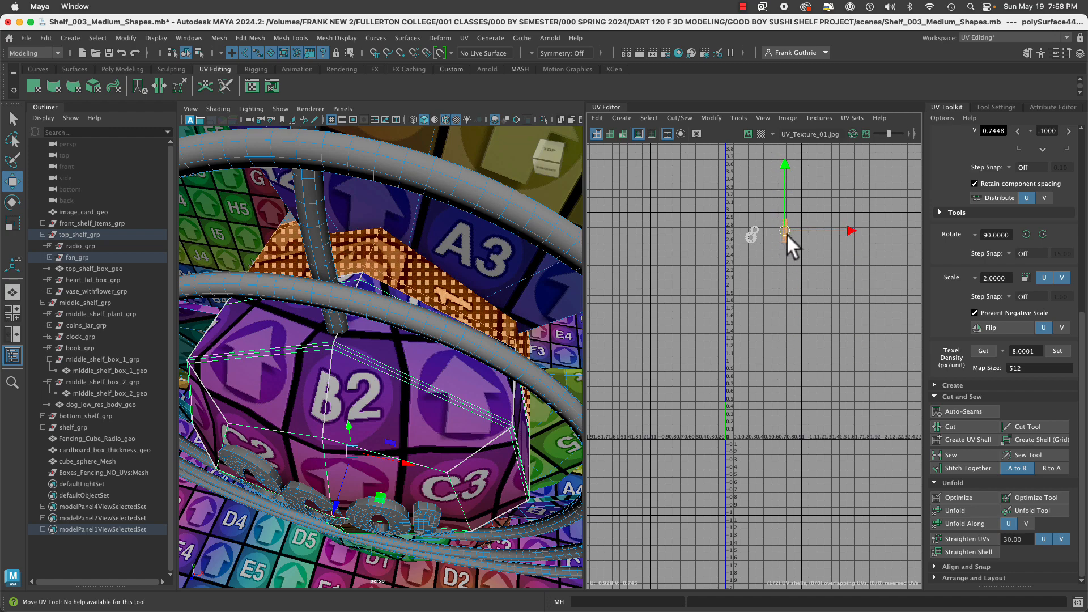
# Select the tapered motor housing behind the octagonal ring and isolate it in the perspective view.
pyautogui.keyDown('alt'); pyautogui.moveTo(451, 363); pyautogui.dragTo(280, 323); pyautogui.keyUp('alt')
pyautogui.keyDown('alt'); pyautogui.moveTo(428, 339); pyautogui.dragTo(321, 324, button='right'); pyautogui.keyUp('alt')
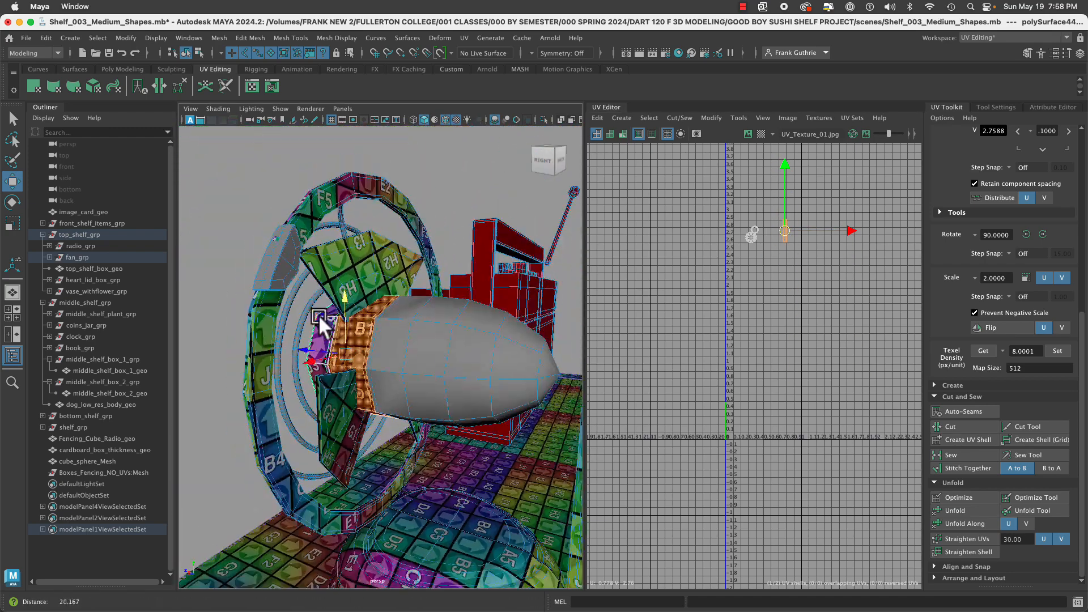
pyautogui.click(425, 341)
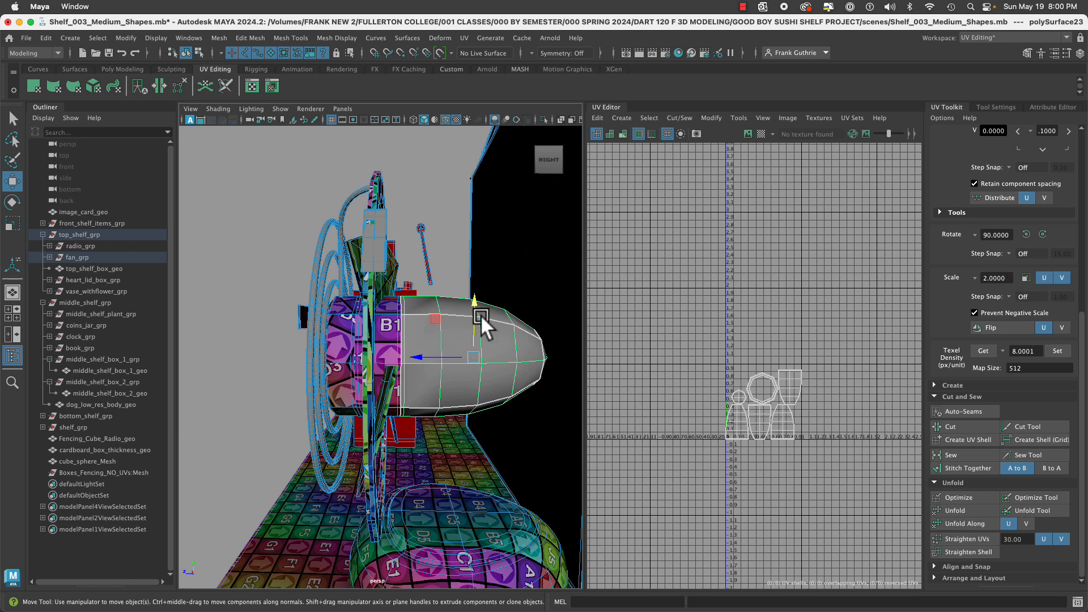
pyautogui.click(543, 120)
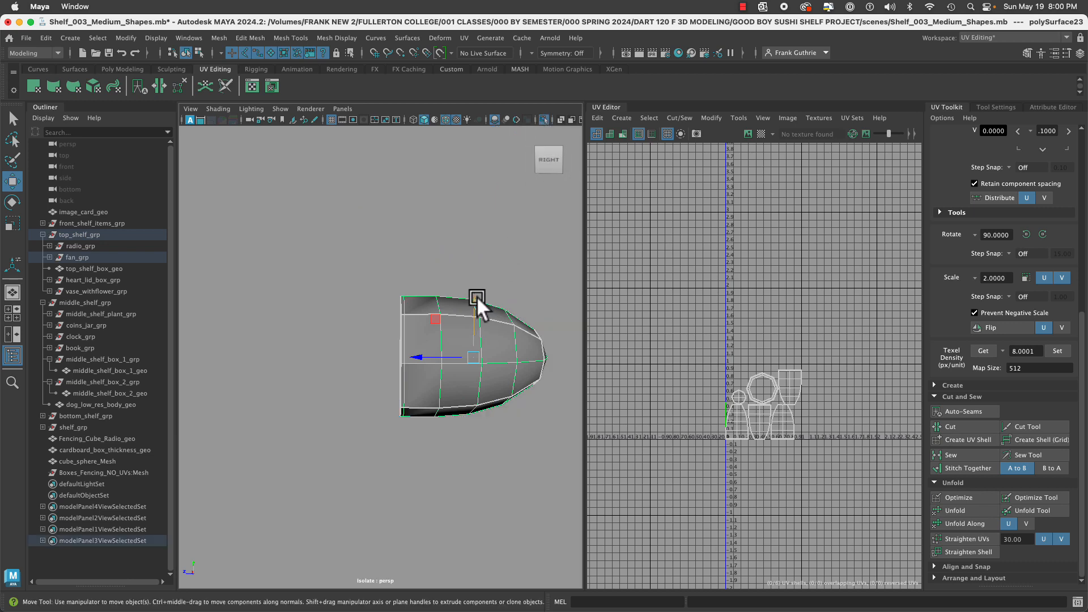
pyautogui.press('space')
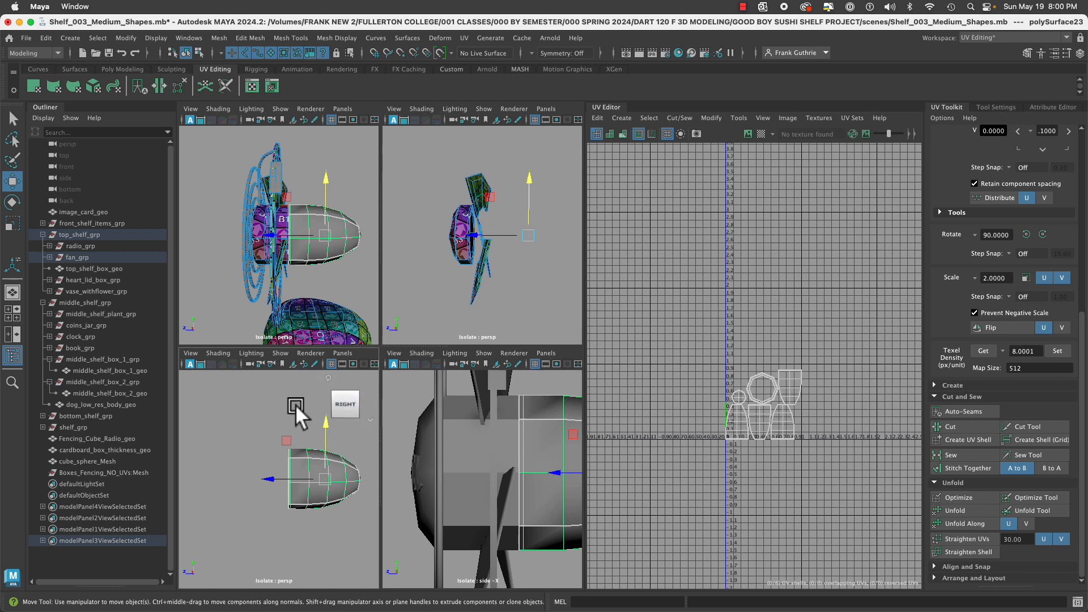
pyautogui.press('space')
pyautogui.click(546, 114)
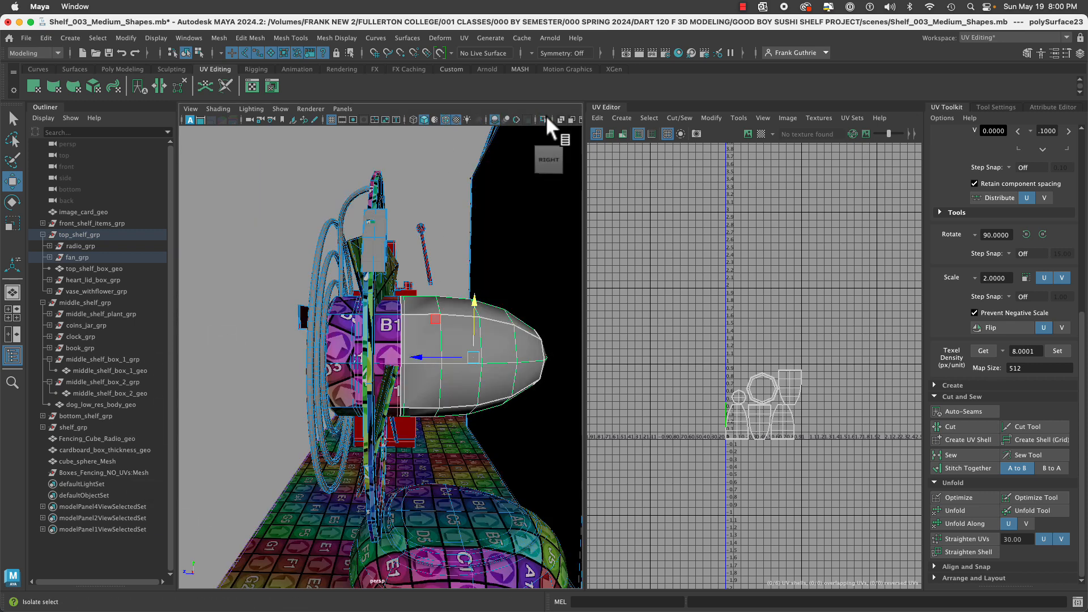
pyautogui.click(546, 115)
# Switch to the four-view layout with top, perspective, front and side views, and isolate the motor housing in the top view.
pyautogui.press('space')
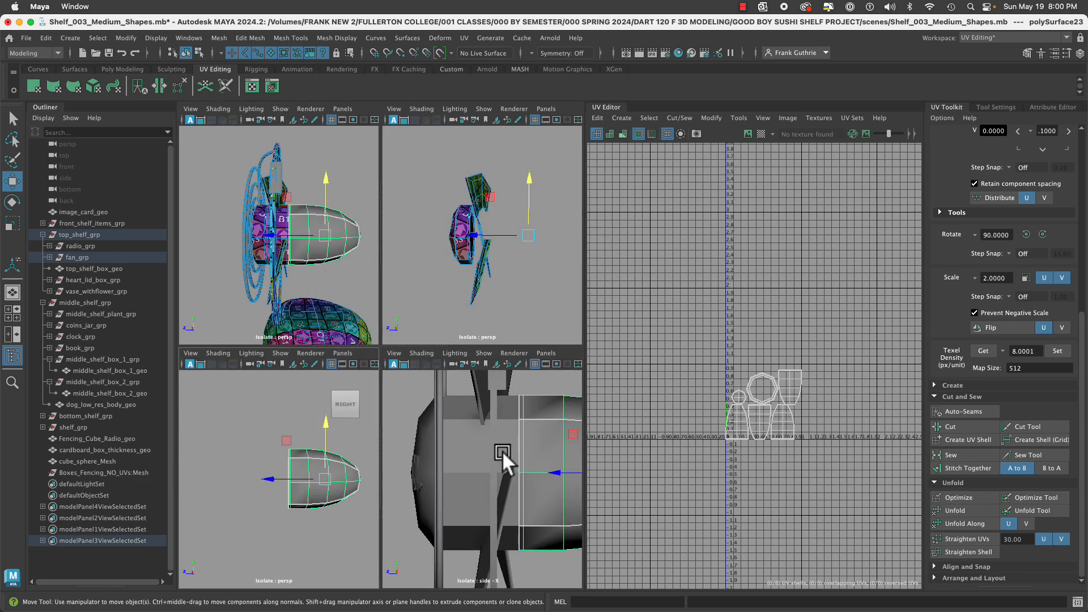
pyautogui.click(9, 308)
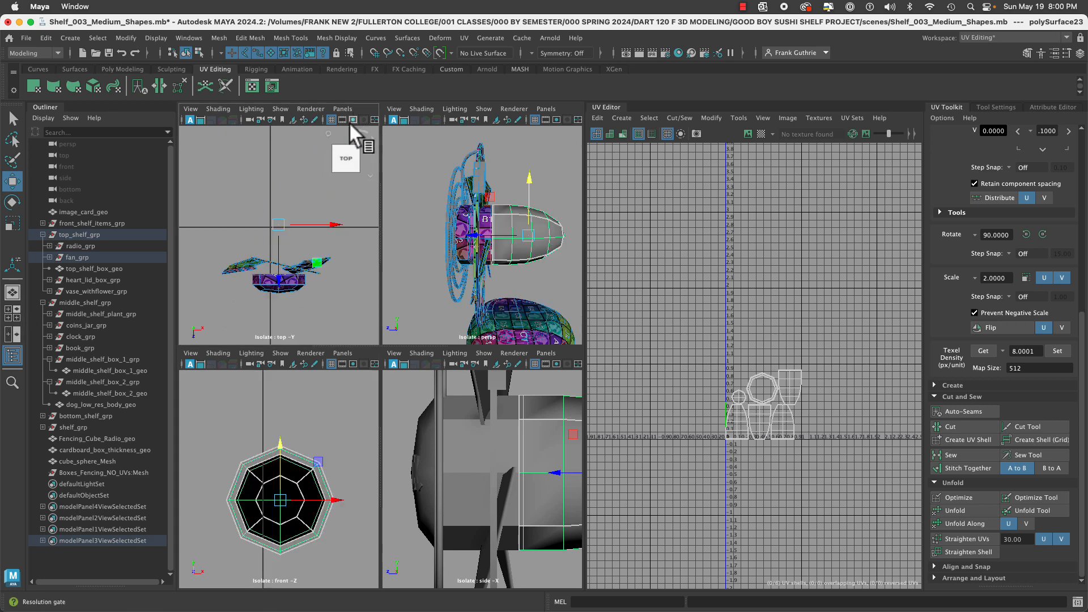
pyautogui.press('space')
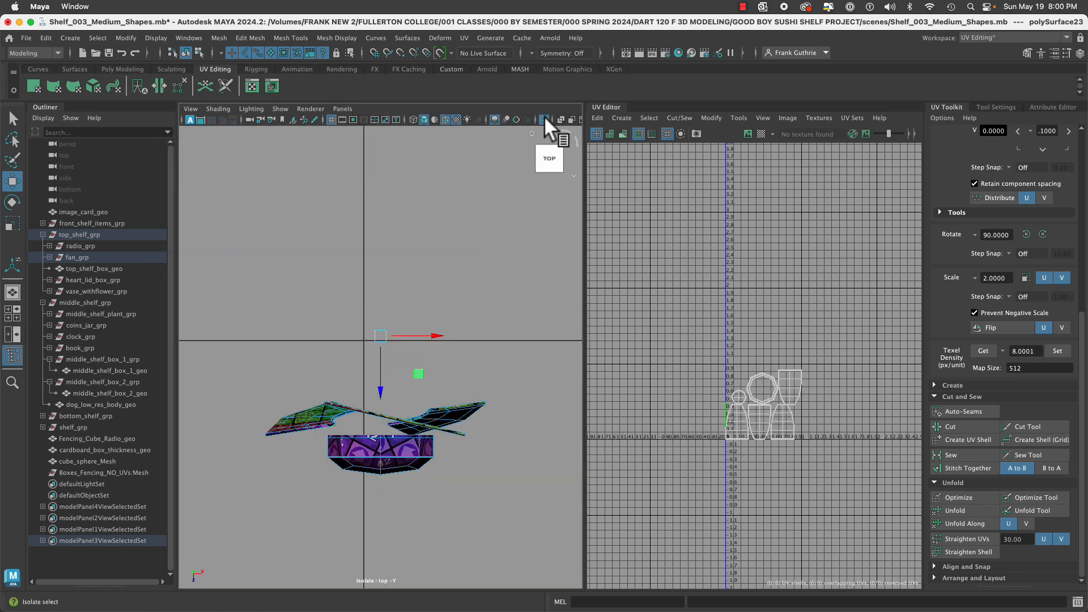
pyautogui.click(544, 116)
pyautogui.click(544, 117)
pyautogui.press('space')
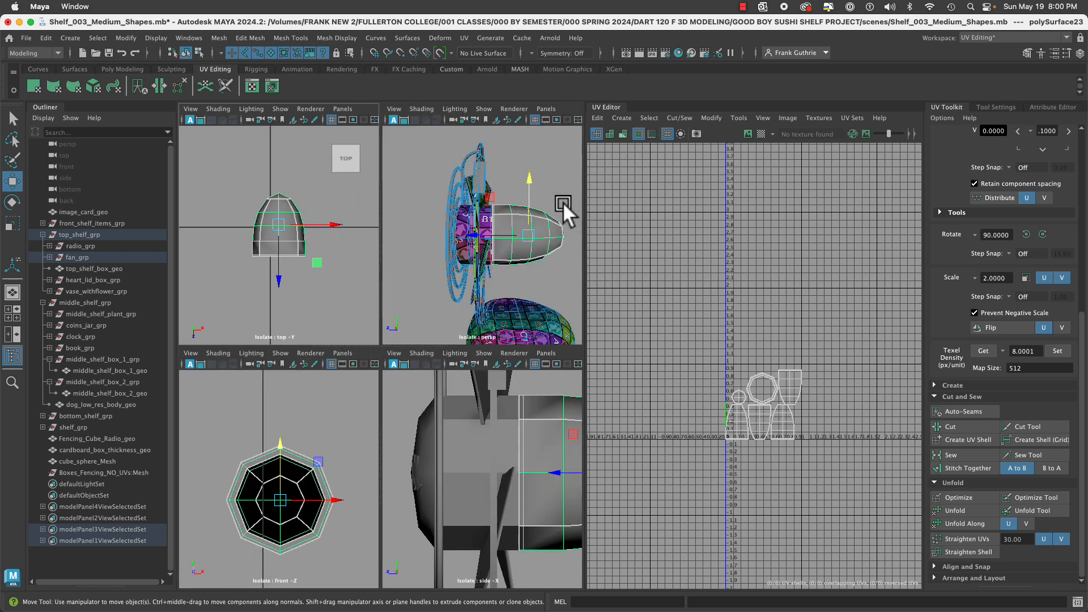
# Isolate the motor housing in the perspective and side views as well, and frame it in all four views.
pyautogui.press('space')
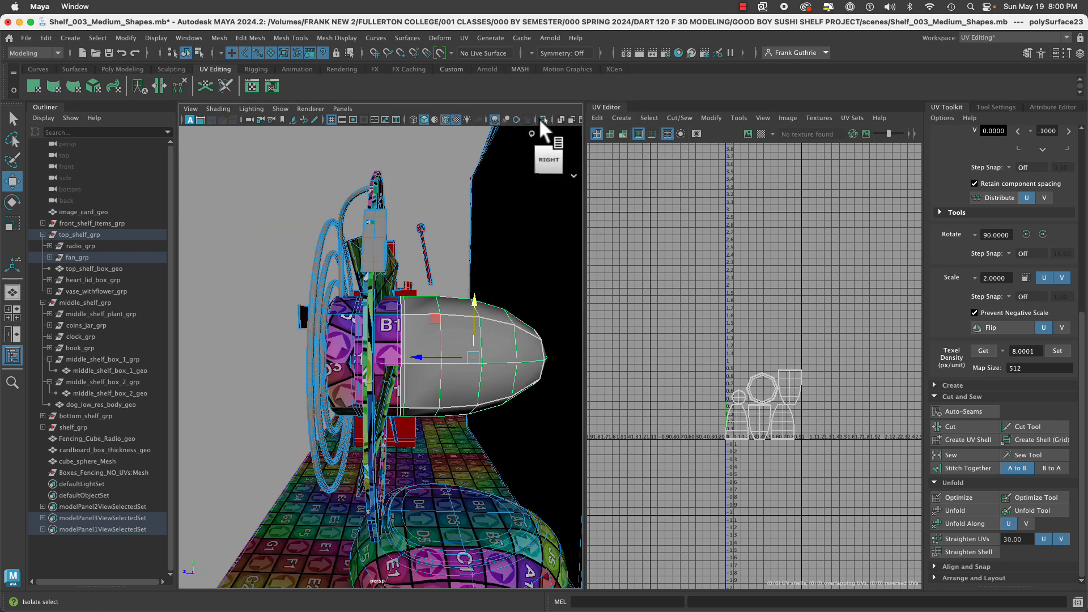
pyautogui.click(544, 118)
pyautogui.press('space')
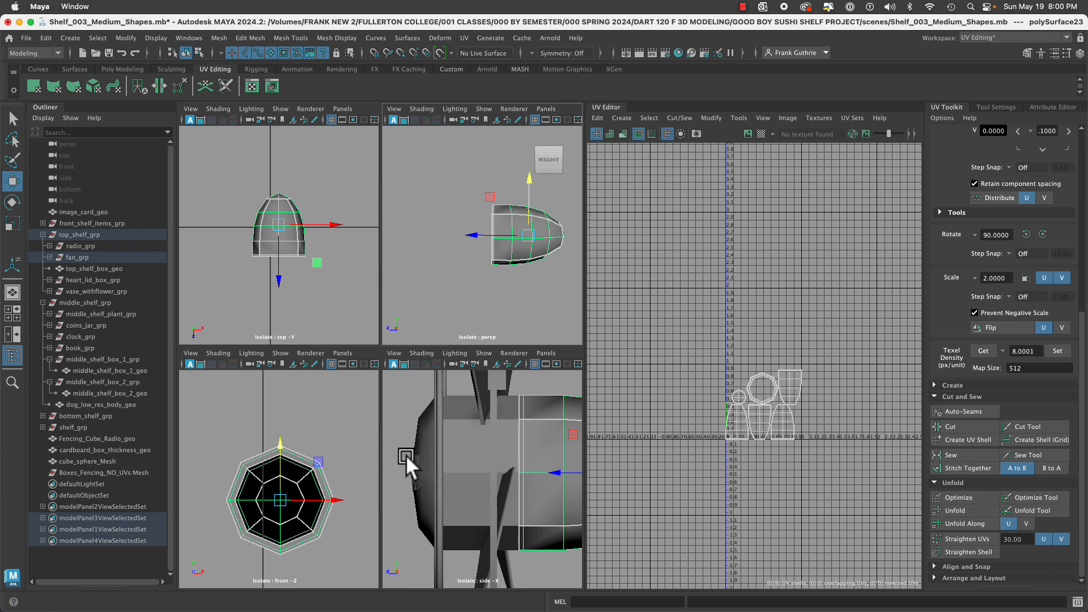
pyautogui.press('space')
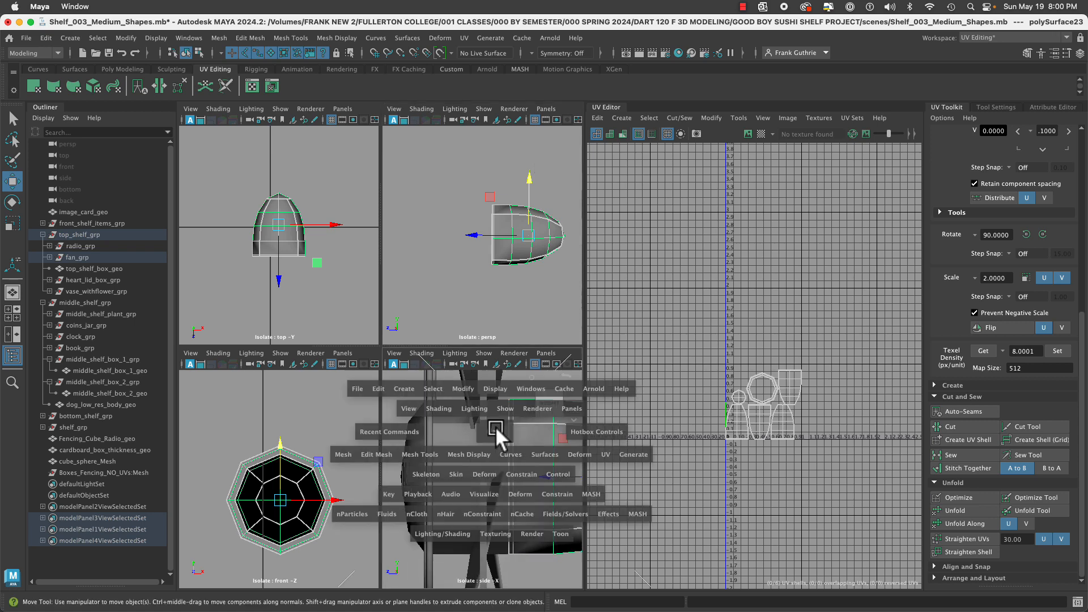
pyautogui.click(544, 119)
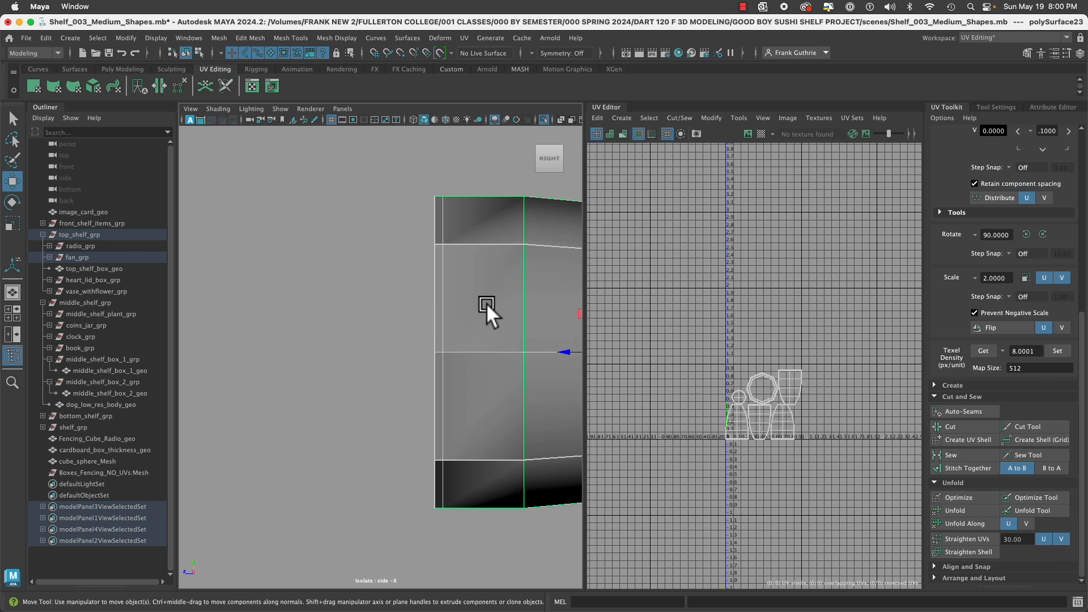
pyautogui.hotkey('shift', 'f')
pyautogui.press('space')
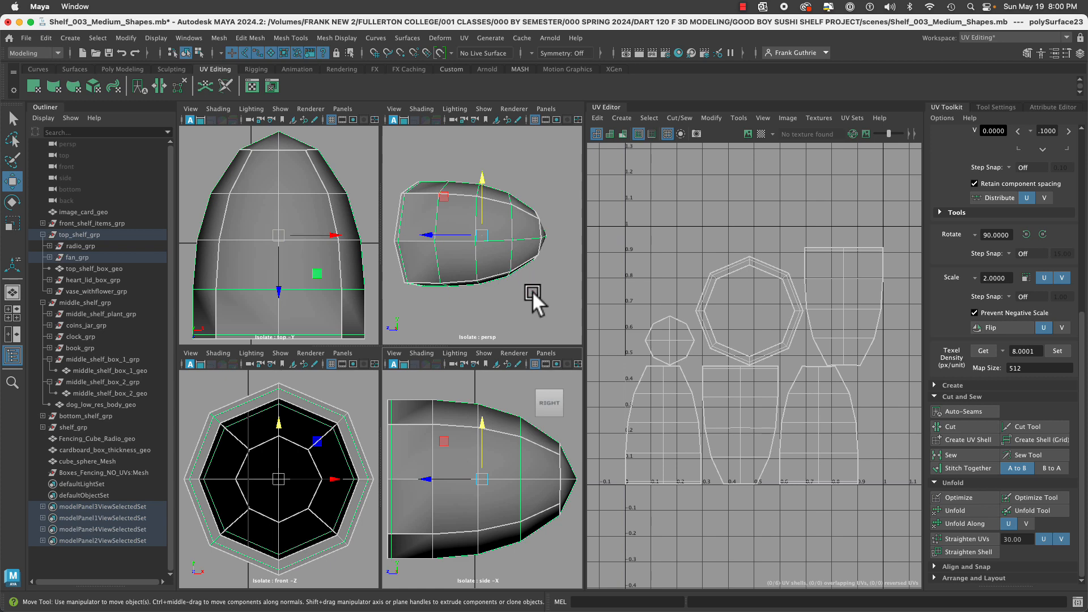
# In edge mode, select the rim and lengthwise edges around the motor housing's wide open end from the side view.
pyautogui.press('space')
pyautogui.keyDown('alt'); pyautogui.moveTo(513, 291); pyautogui.dragTo(542, 298); pyautogui.keyUp('alt')
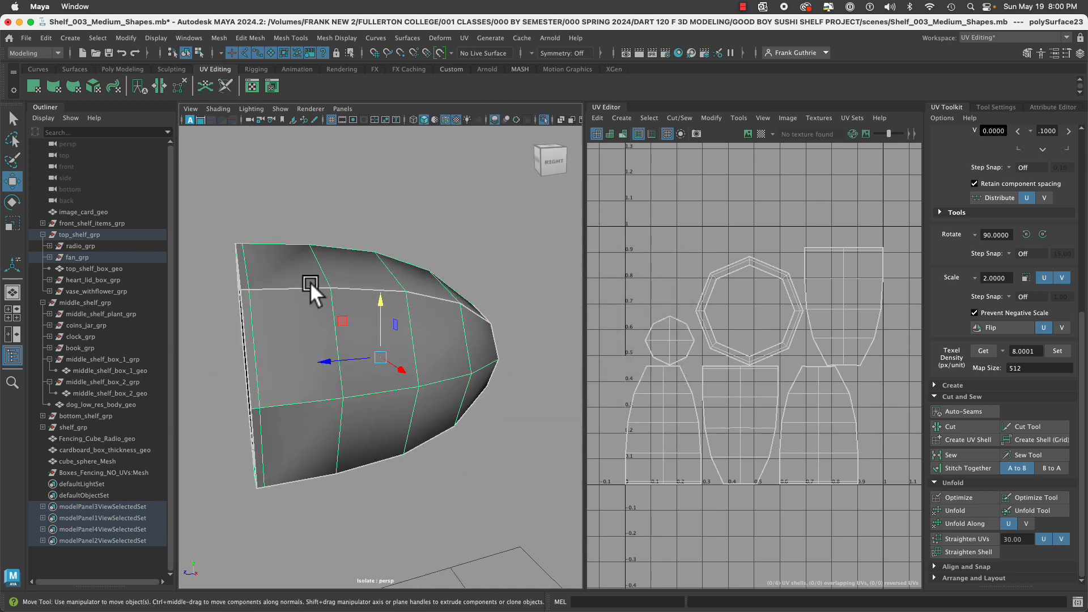
pyautogui.moveTo(313, 287); pyautogui.dragTo(313, 247, button='right')
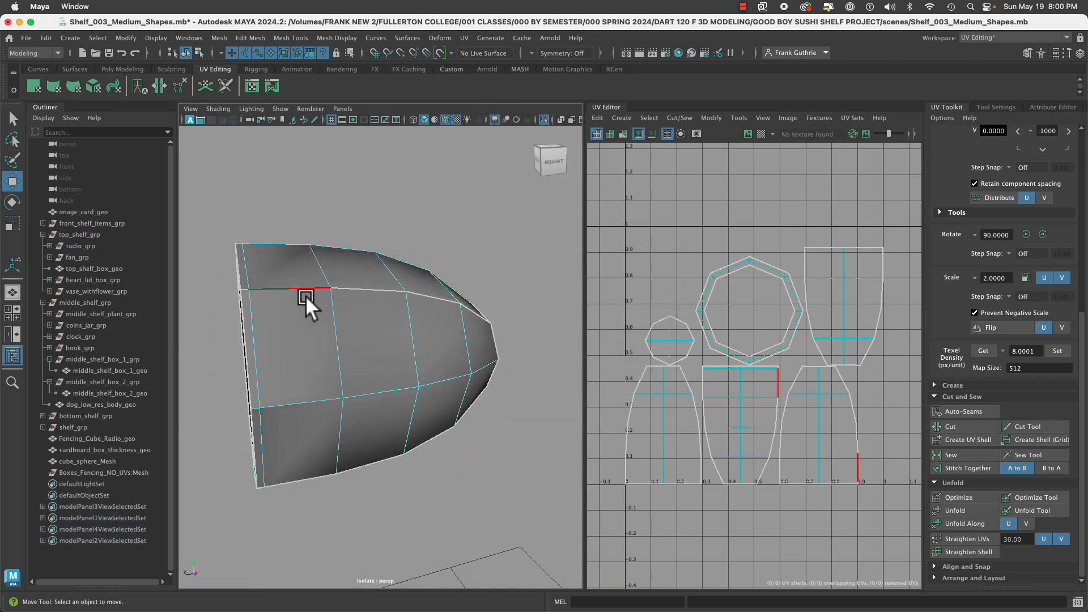
pyautogui.keyDown('alt'); pyautogui.moveTo(305, 294); pyautogui.dragTo(289, 283); pyautogui.keyUp('alt')
pyautogui.press('space')
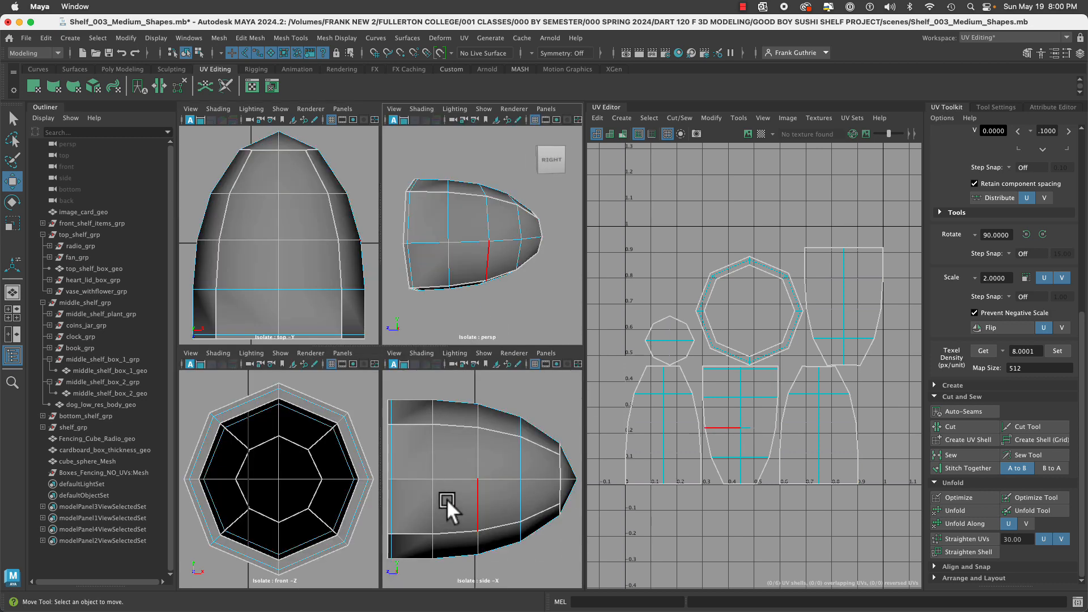
pyautogui.press('space')
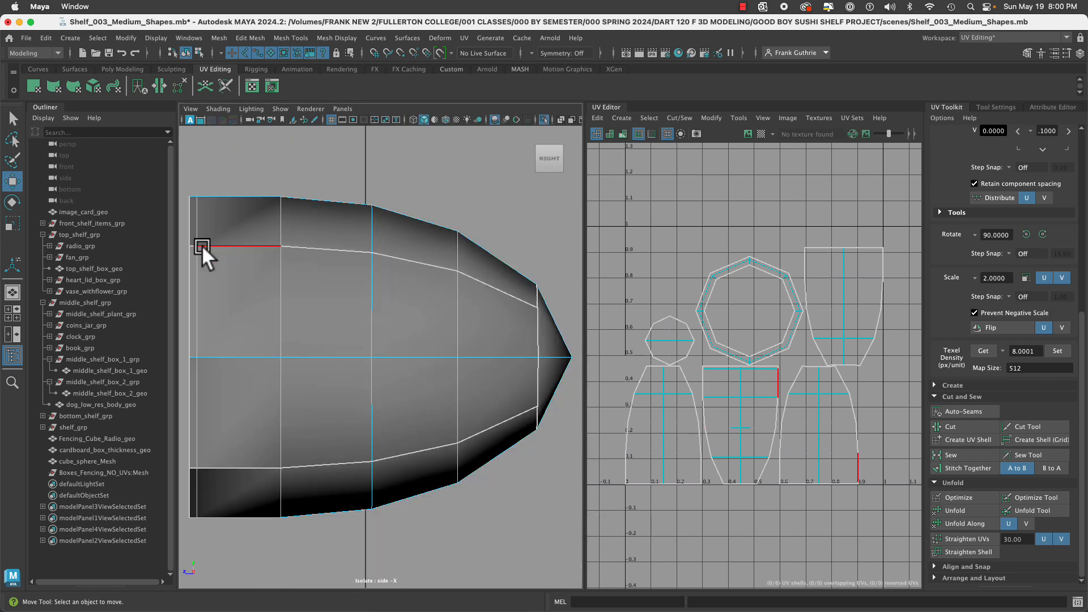
pyautogui.keyDown('alt'); pyautogui.moveTo(265, 197); pyautogui.dragTo(343, 189, button='middle'); pyautogui.keyUp('alt')
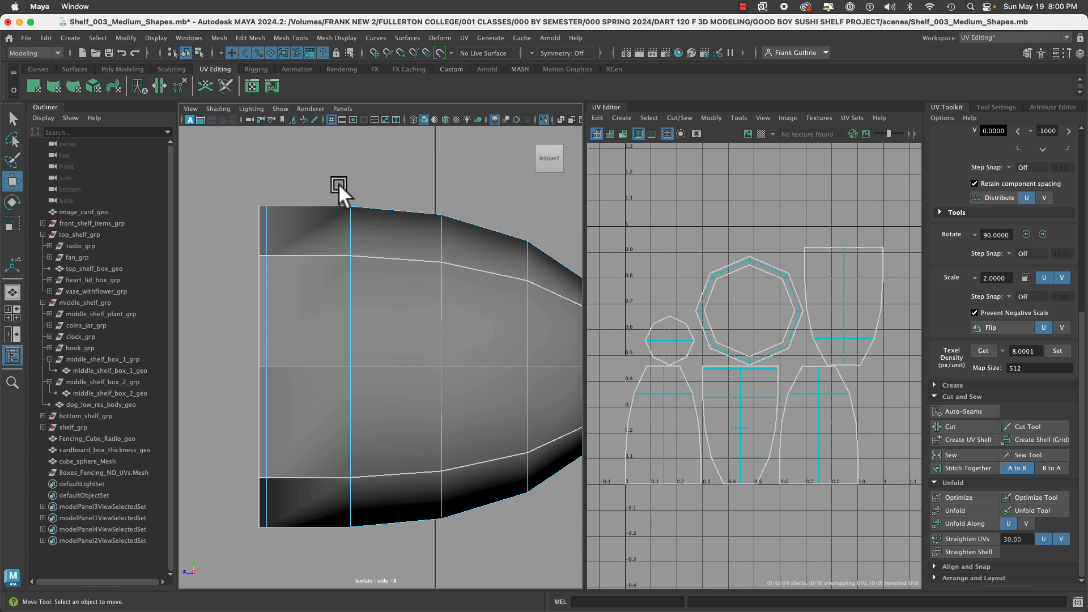
pyautogui.moveTo(339, 182); pyautogui.dragTo(263, 576)
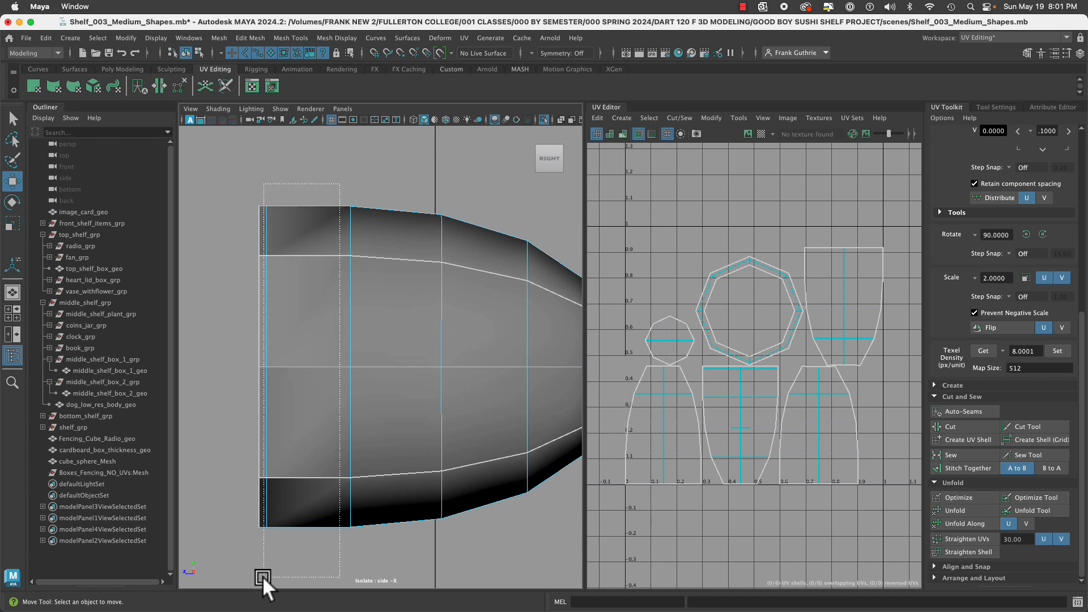
pyautogui.scroll(3, 700, 397)
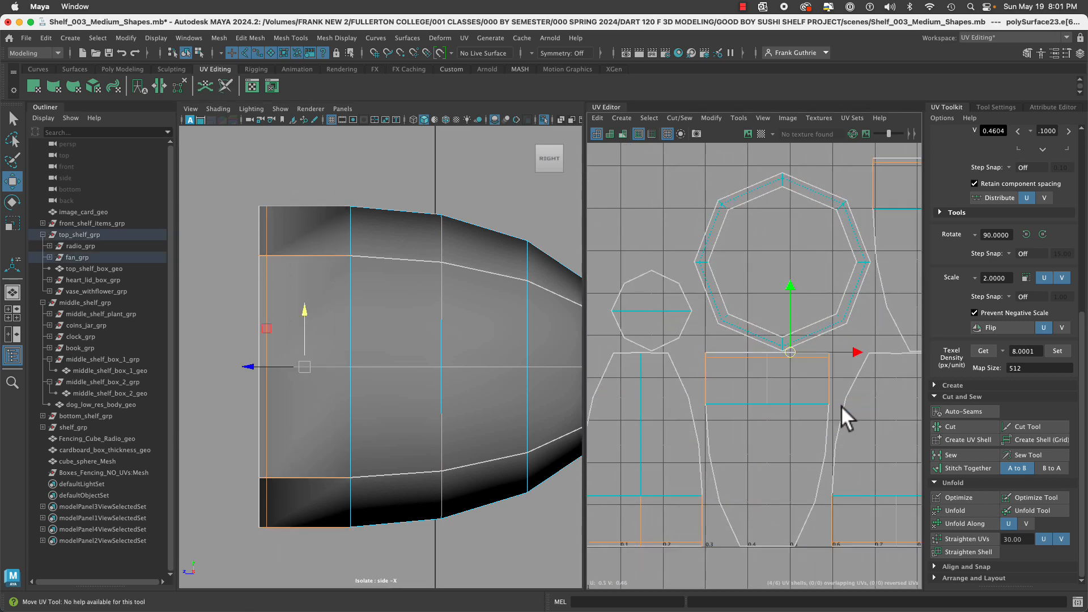
# Refine the edge selection so one lengthwise seam stays open, and stitch the housing's side shells together along the selected edges.
pyautogui.keyDown('alt'); pyautogui.moveTo(361, 482); pyautogui.dragTo(367, 449); pyautogui.keyUp('alt')
pyautogui.press('space')
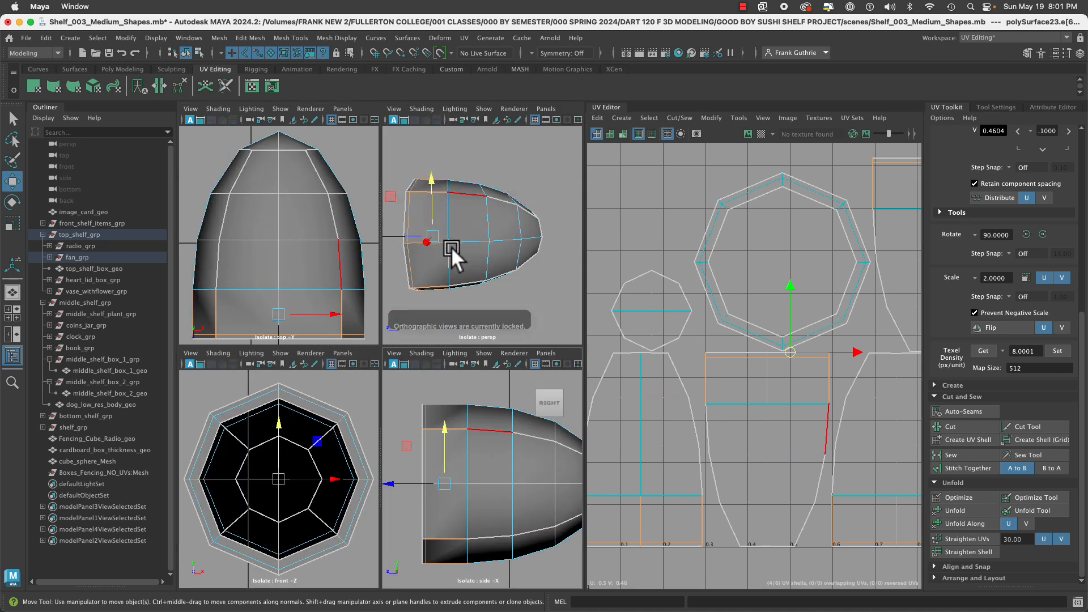
pyautogui.keyDown('alt'); pyautogui.moveTo(444, 318); pyautogui.dragTo(574, 304); pyautogui.keyUp('alt')
pyautogui.click(531, 293)
pyautogui.click(524, 255)
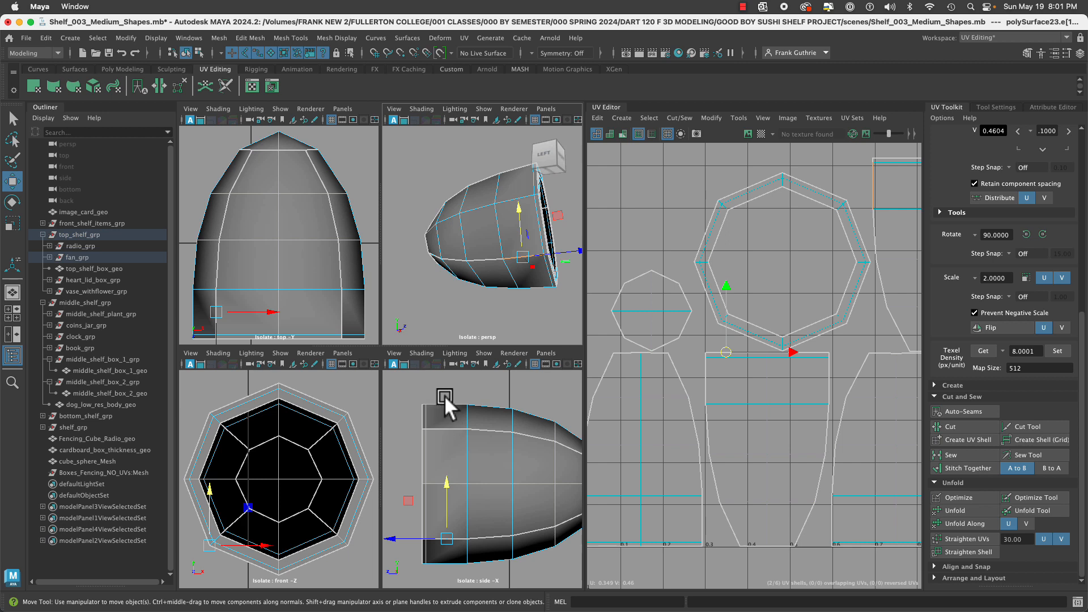
pyautogui.moveTo(456, 400); pyautogui.dragTo(423, 566)
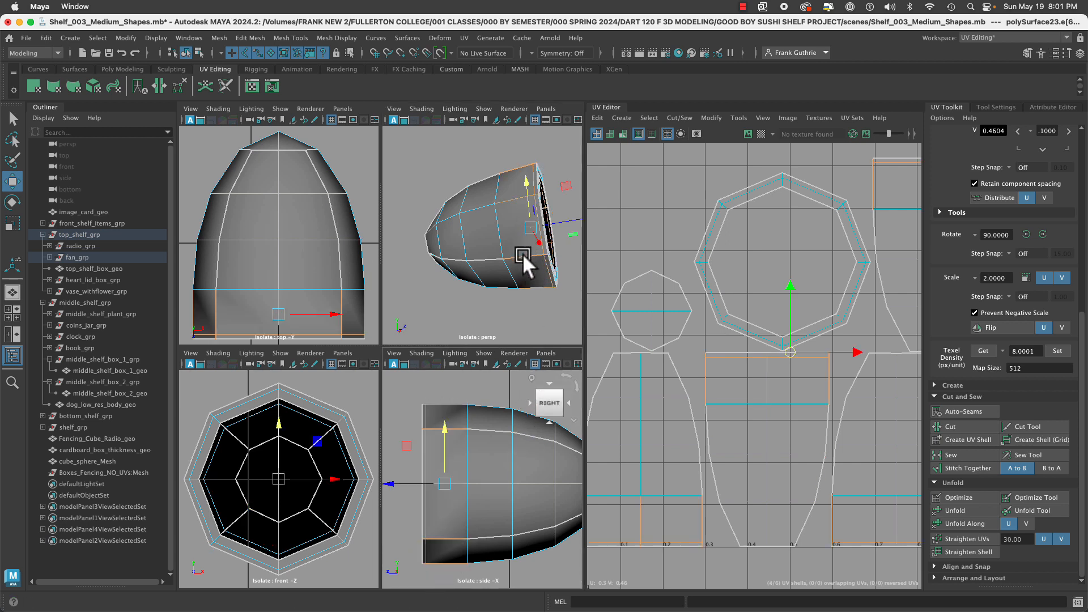
pyautogui.press('space')
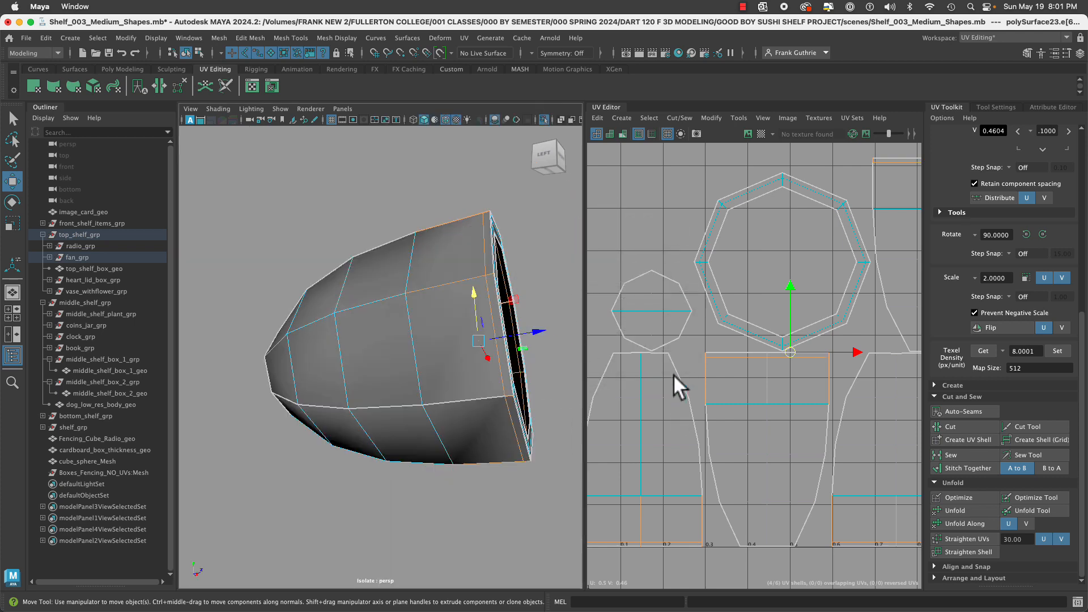
pyautogui.click(960, 470)
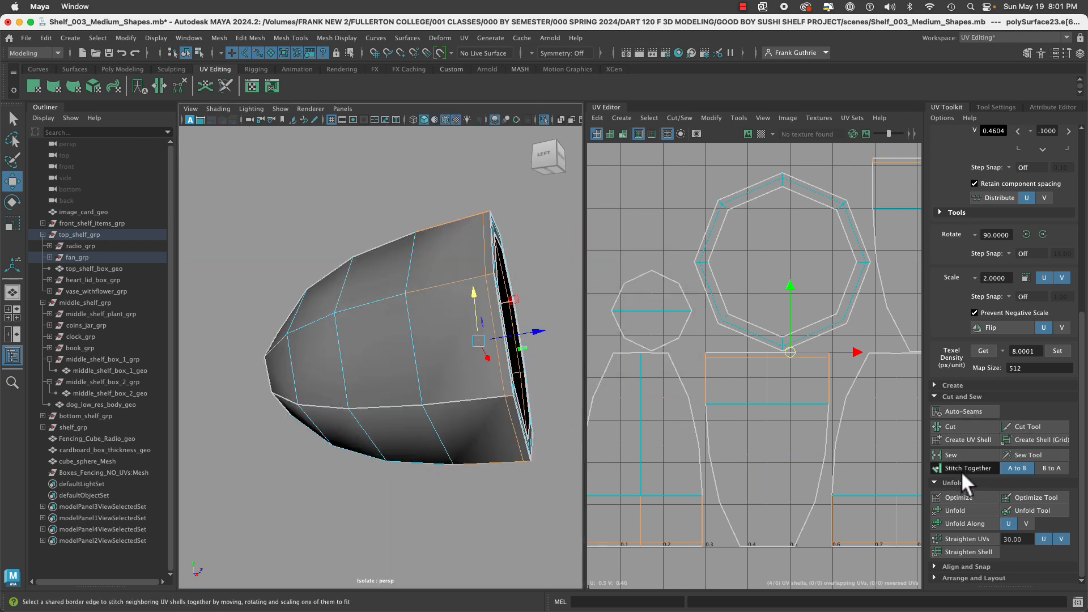
# Cut the UVs at the short edge on the housing's open rim, in line with the seam left open.
pyautogui.scroll(-3, 686, 382)
pyautogui.keyDown('alt'); pyautogui.moveTo(644, 375); pyautogui.dragTo(715, 383, button='right'); pyautogui.keyUp('alt')
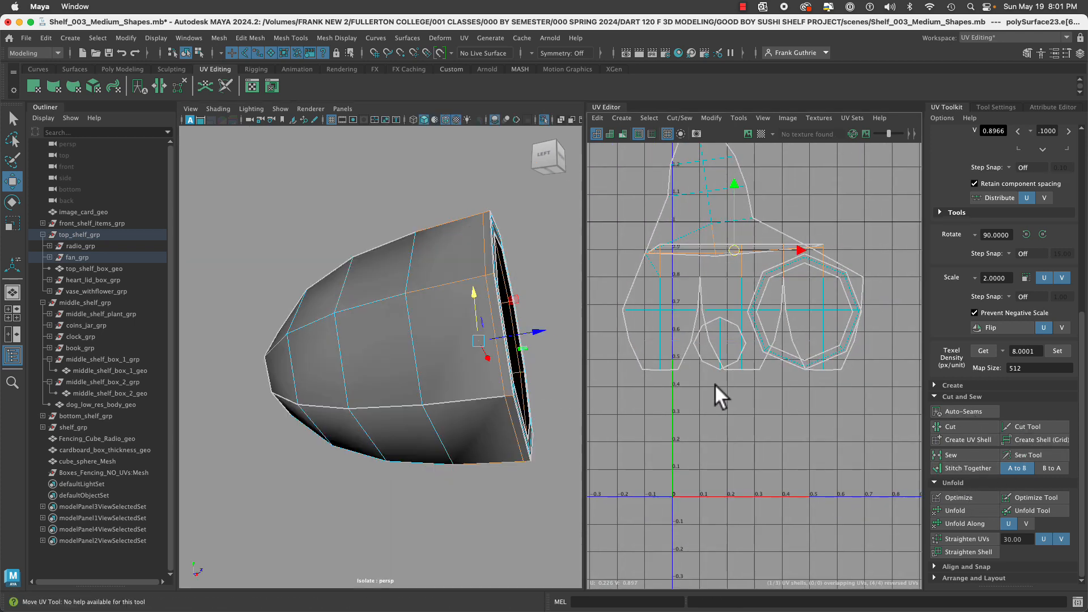
pyautogui.keyDown('alt'); pyautogui.moveTo(526, 356); pyautogui.dragTo(494, 383); pyautogui.keyUp('alt')
pyautogui.click(503, 367)
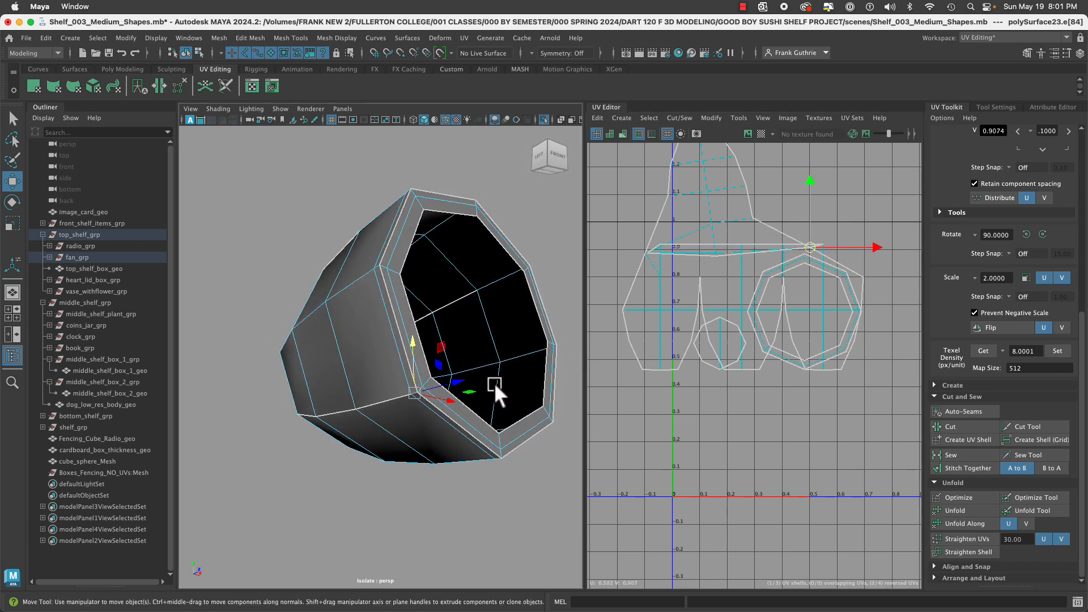
pyautogui.click(959, 428)
# Select the stitched motor housing side shell and unfold it.
pyautogui.moveTo(724, 225); pyautogui.dragTo(680, 211, button='right')
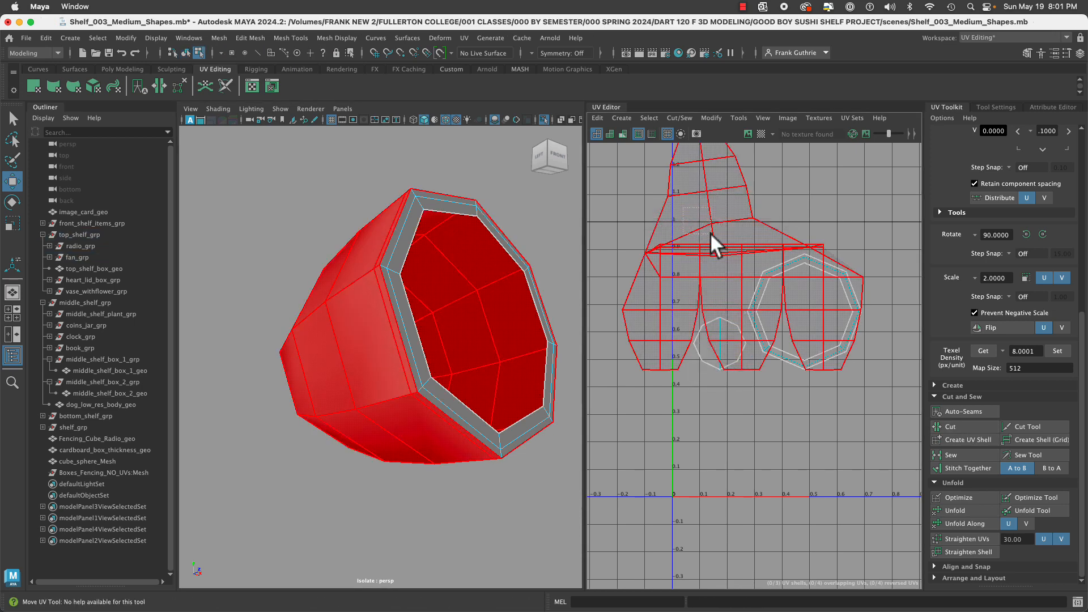
pyautogui.click(710, 232)
pyautogui.click(666, 133)
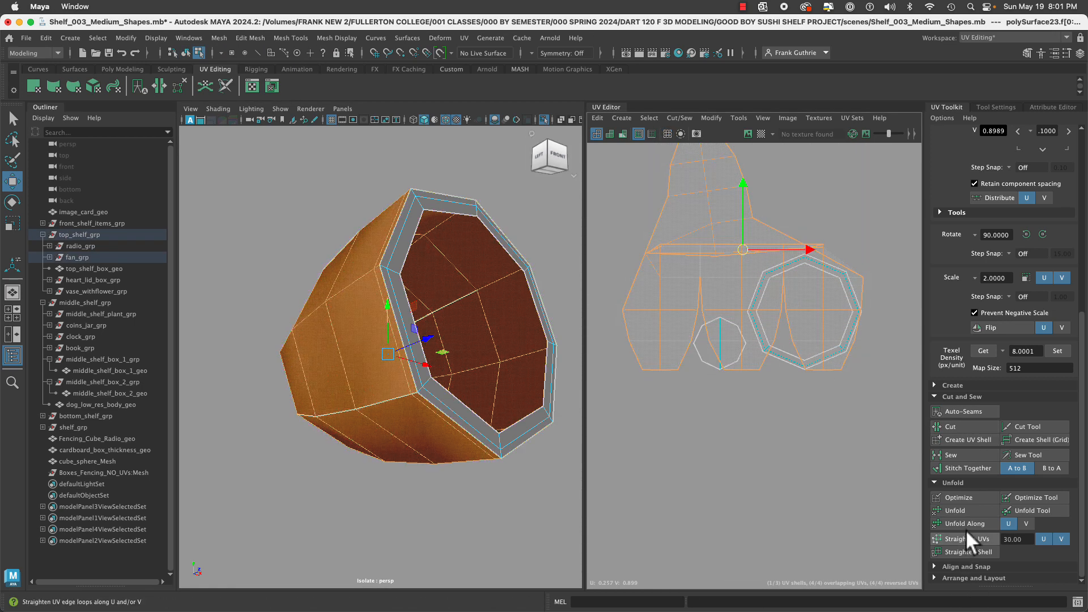
pyautogui.click(963, 510)
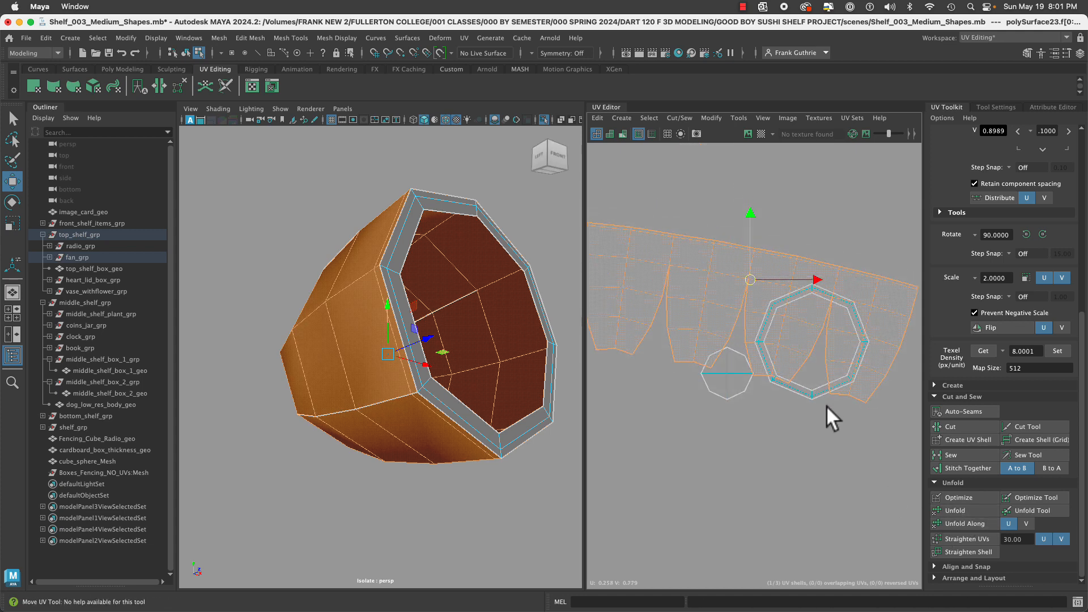
# Rotate the unfolded motor housing shell until its upper edge runs roughly level, and compare it with the top view of the model.
pyautogui.keyDown('alt'); pyautogui.moveTo(778, 339); pyautogui.dragTo(808, 374, button='middle'); pyautogui.keyUp('alt')
pyautogui.press('e')
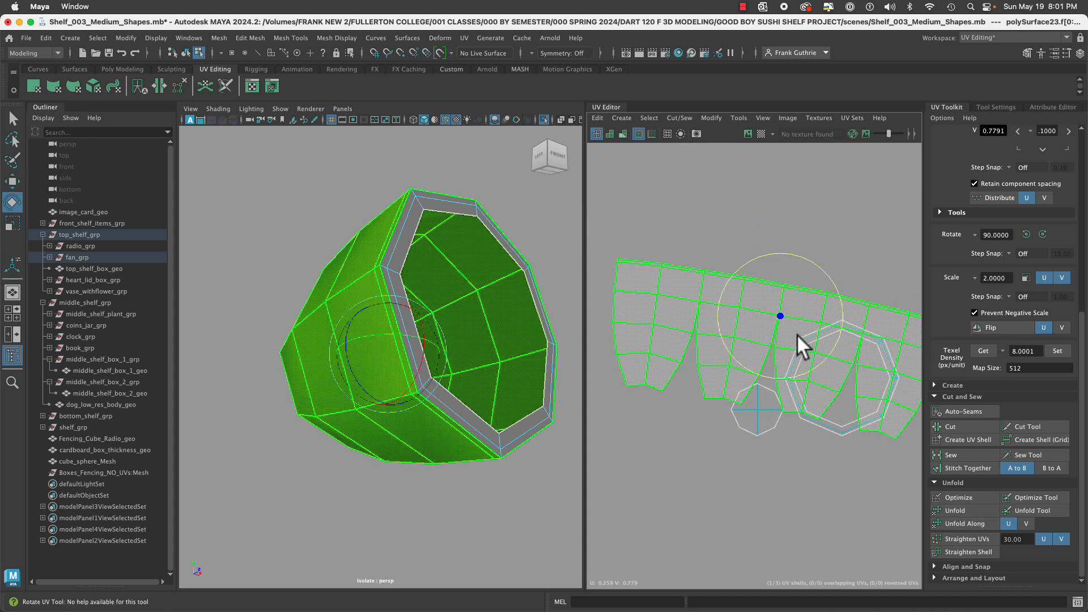
pyautogui.moveTo(838, 311); pyautogui.dragTo(836, 298)
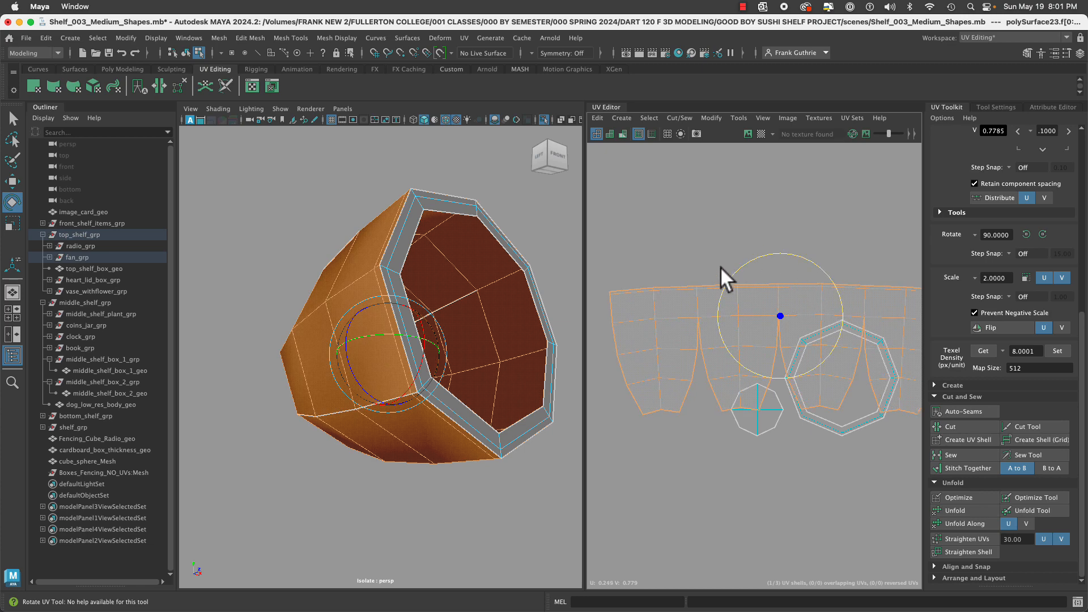
pyautogui.keyDown('alt'); pyautogui.moveTo(720, 266); pyautogui.dragTo(707, 206, button='middle'); pyautogui.keyUp('alt')
pyautogui.press('space')
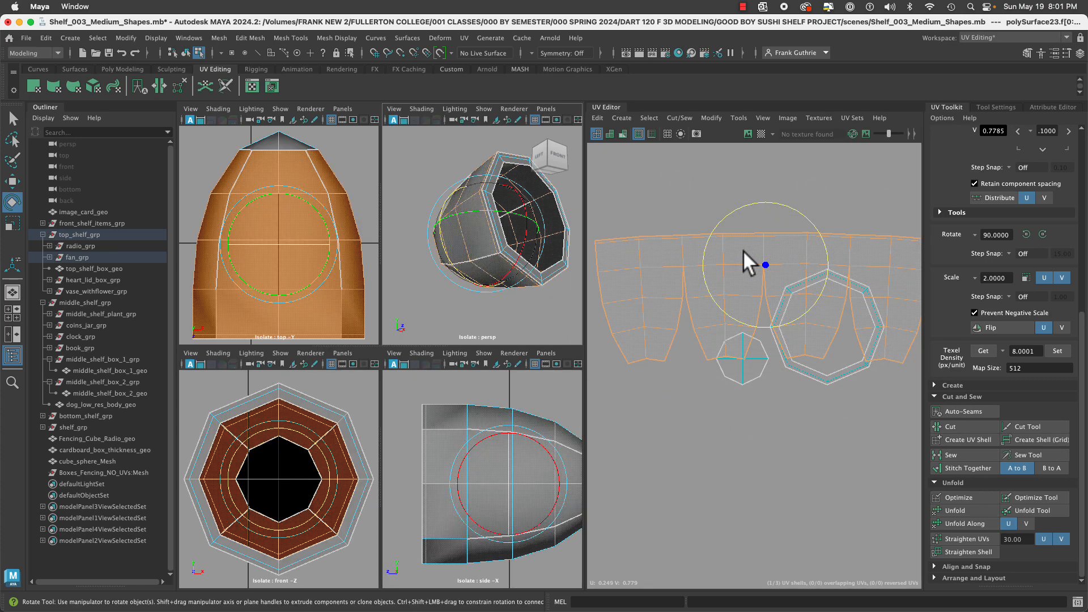
pyautogui.press('space')
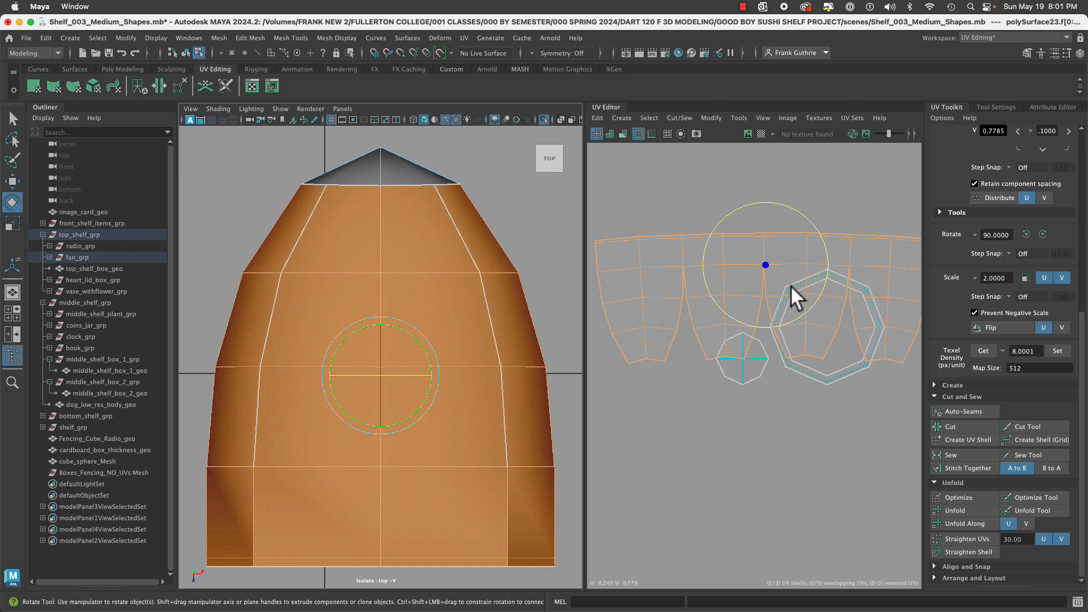
pyautogui.moveTo(791, 284)
pyautogui.keyDown('alt'); pyautogui.mouseDown(button='middle')
pyautogui.moveTo(780, 310)
pyautogui.moveTo(785, 302)
pyautogui.mouseUp(button='middle'); pyautogui.keyUp('alt')
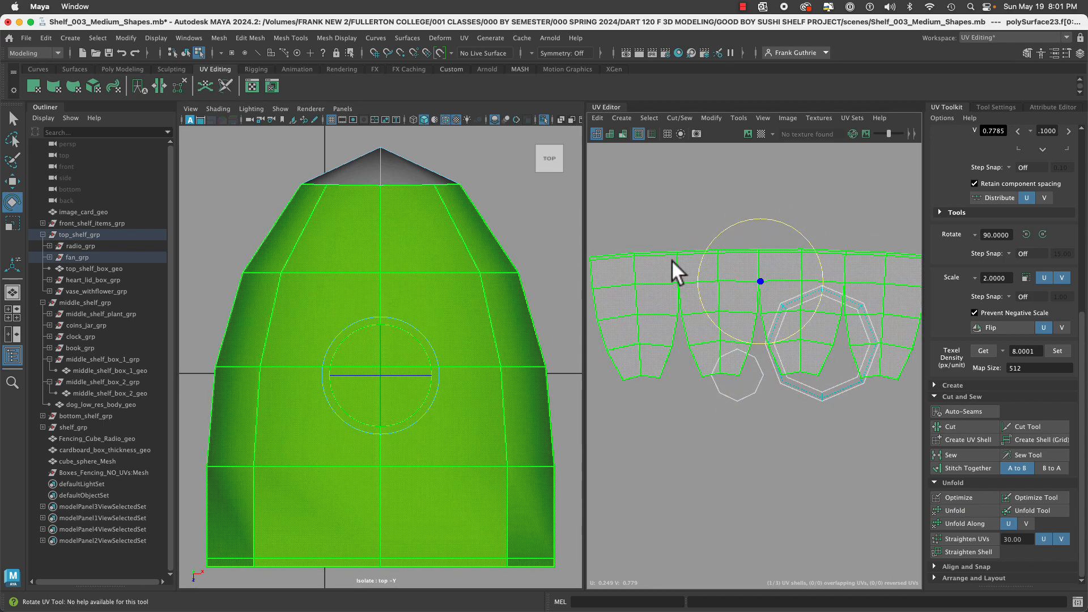
pyautogui.moveTo(671, 256); pyautogui.dragTo(633, 220, button='right')
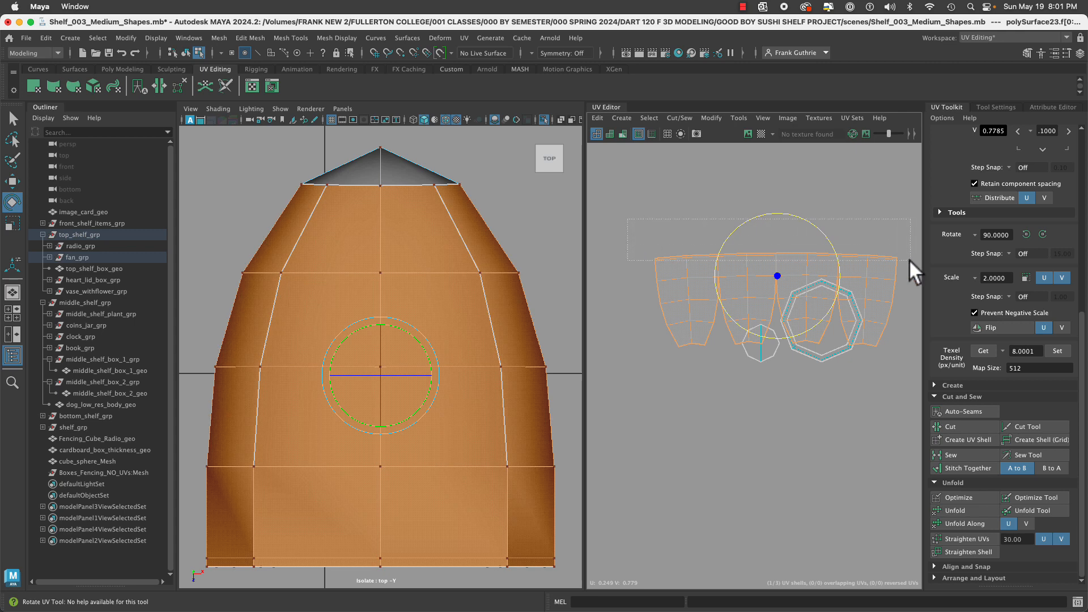
pyautogui.moveTo(909, 259); pyautogui.dragTo(908, 260)
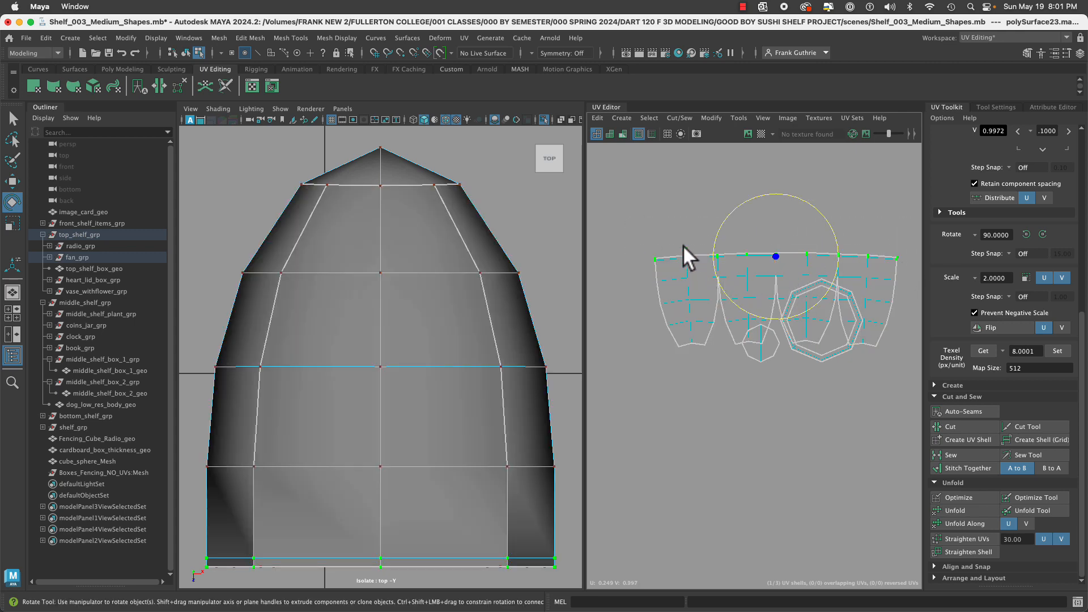
pyautogui.moveTo(685, 246); pyautogui.dragTo(698, 350)
# Move the motor housing side shell down, clear of the octagonal cap and ring shells, and frame it.
pyautogui.moveTo(784, 269); pyautogui.dragTo(730, 229, button='right')
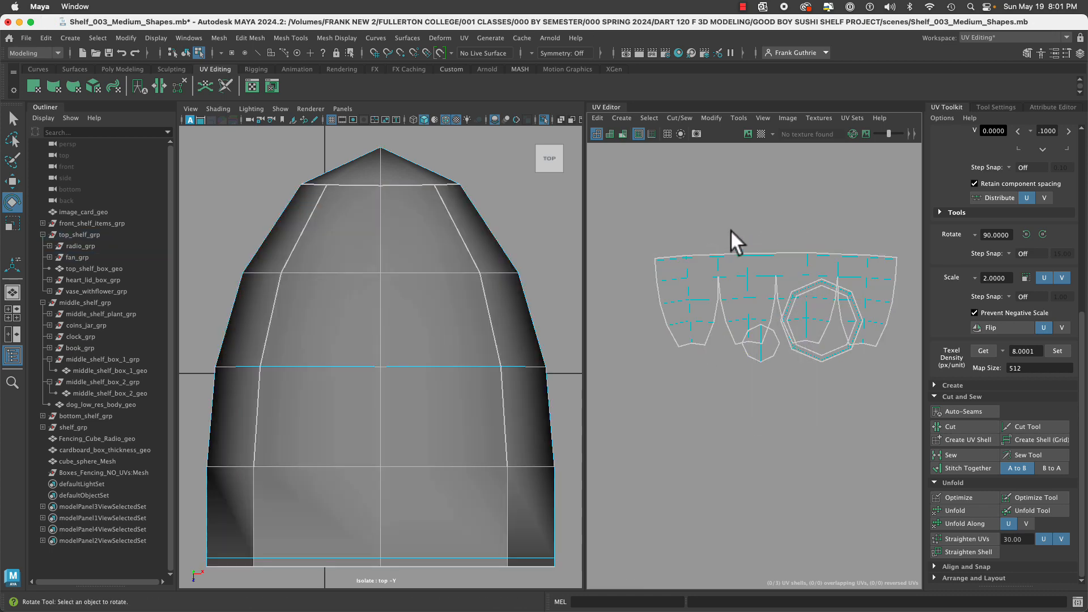
pyautogui.press('w')
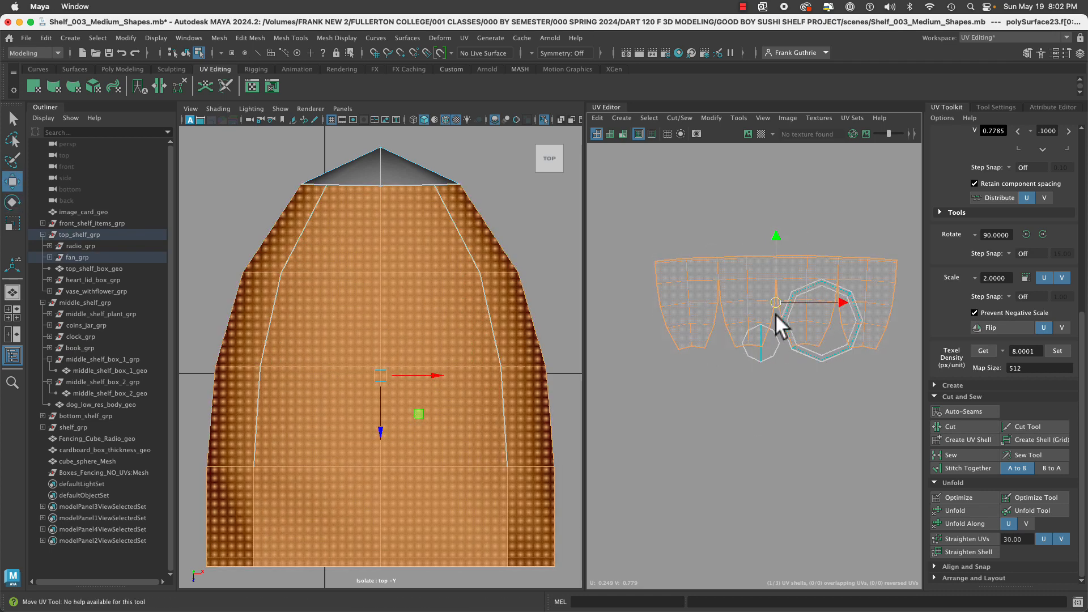
pyautogui.moveTo(775, 314); pyautogui.dragTo(752, 370)
pyautogui.press('f')
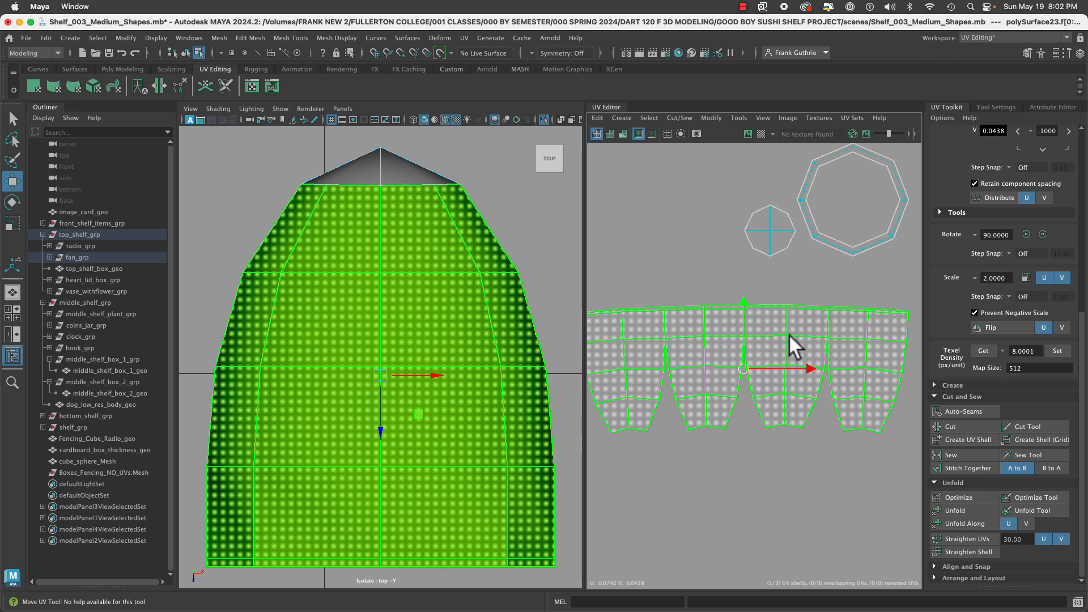
pyautogui.moveTo(789, 334); pyautogui.dragTo(825, 336, button='right')
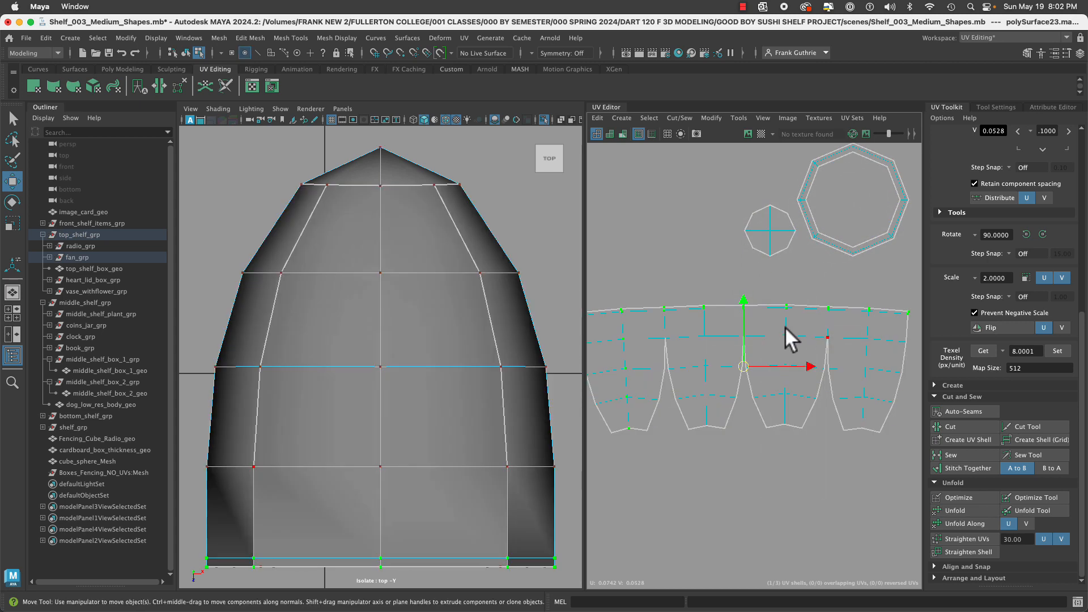
pyautogui.moveTo(741, 321); pyautogui.dragTo(730, 312, button='right')
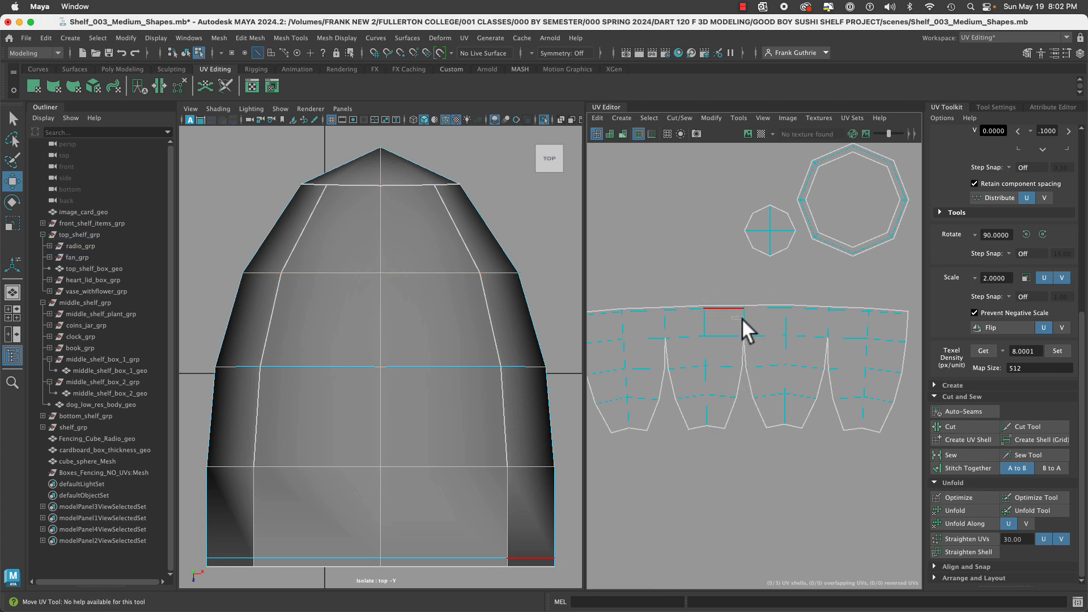
pyautogui.click(962, 552)
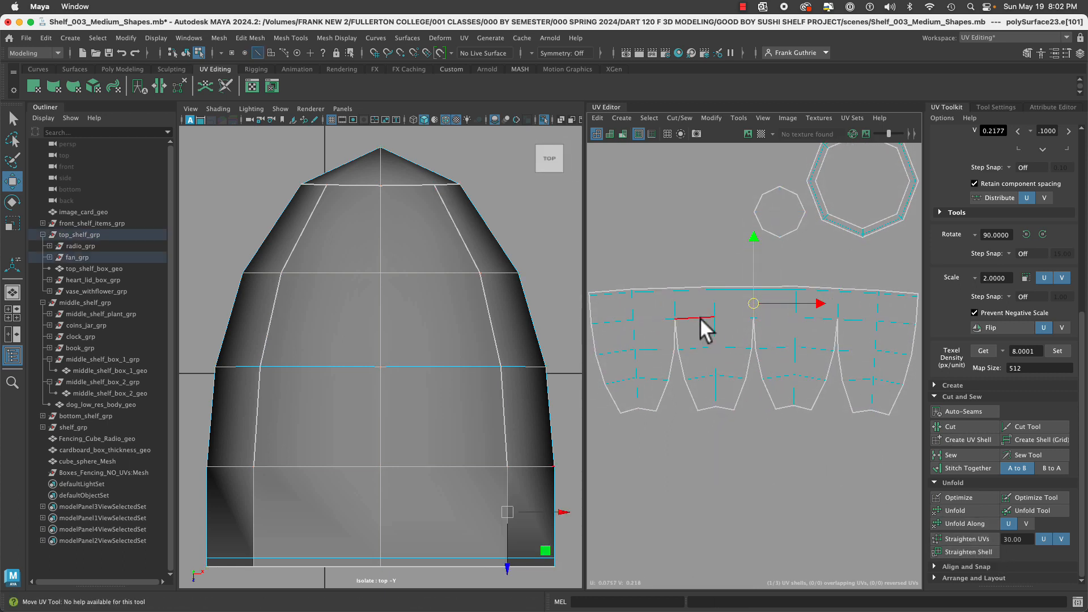
pyautogui.click(751, 295)
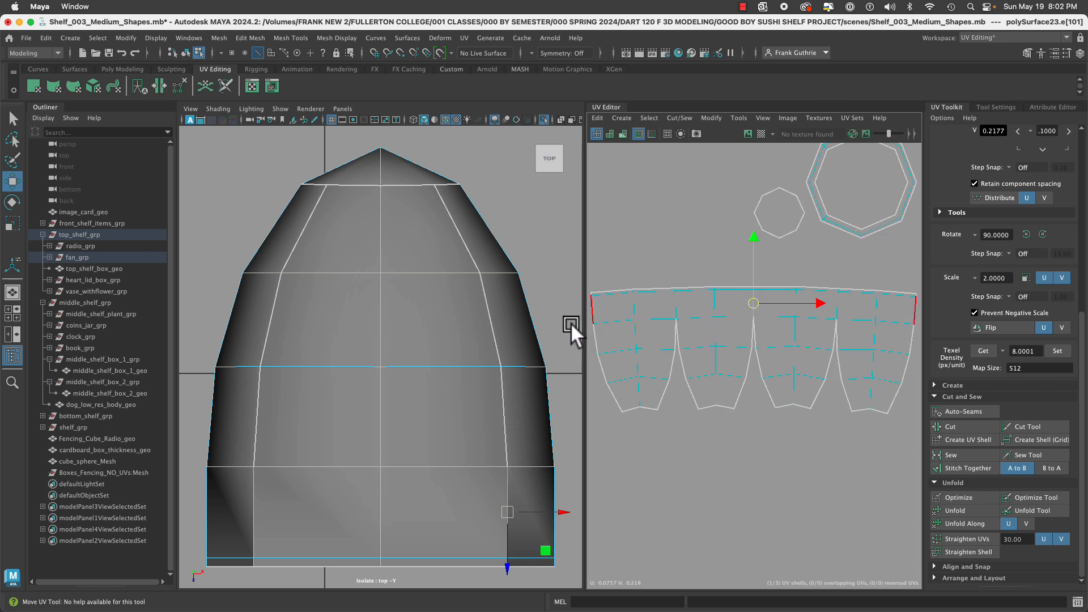
# Widen the UV Editor and straighten the row of UVs along the housing shell's upper edge in U and V with a maximum angle of 30.
pyautogui.moveTo(581, 324); pyautogui.dragTo(519, 324)
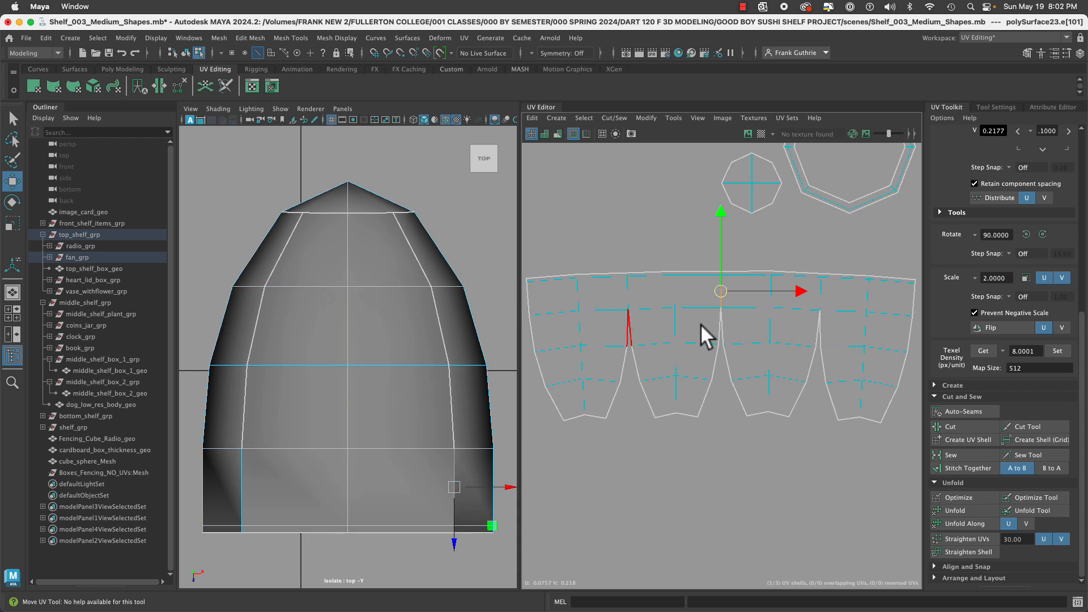
pyautogui.moveTo(619, 285); pyautogui.dragTo(660, 290, button='right')
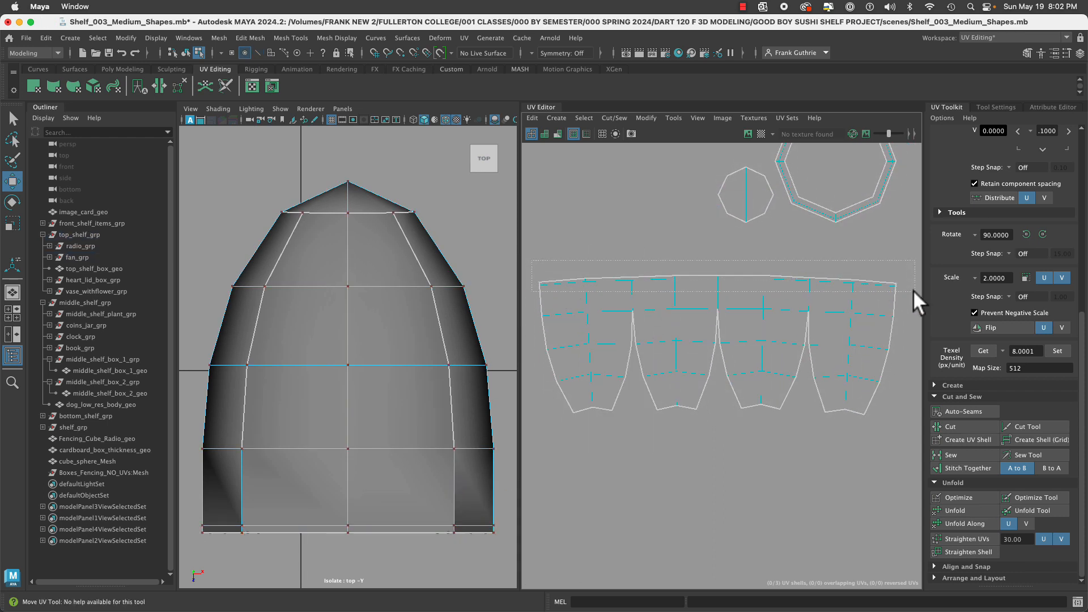
pyautogui.moveTo(913, 291); pyautogui.dragTo(914, 290)
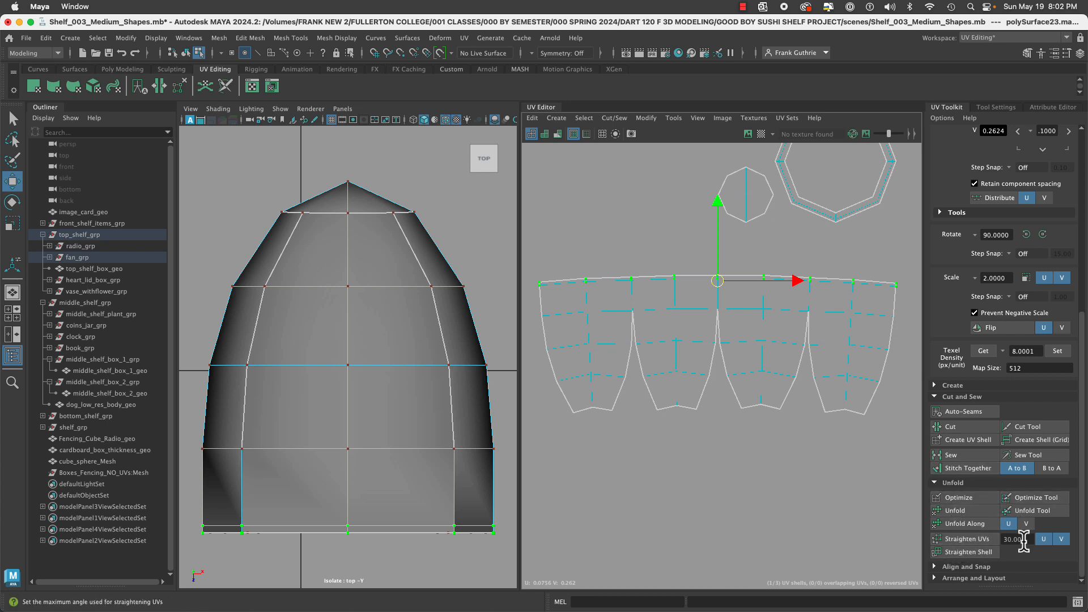
pyautogui.click(972, 538)
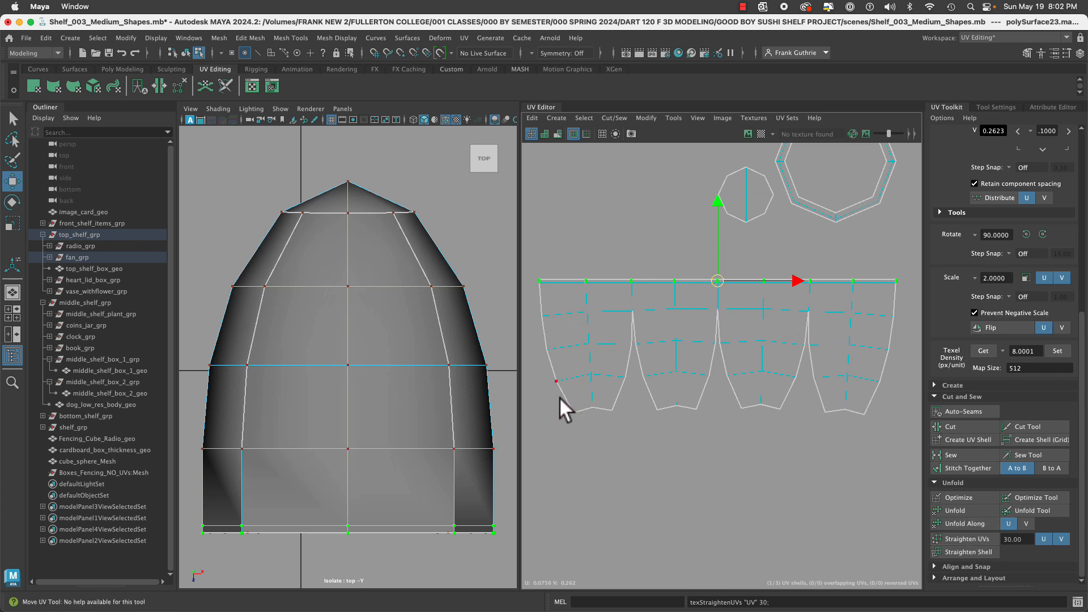
# Select the UVs along the lower tips of the motor housing shell's four segments and align them to minimum V.
pyautogui.moveTo(558, 397); pyautogui.dragTo(891, 451)
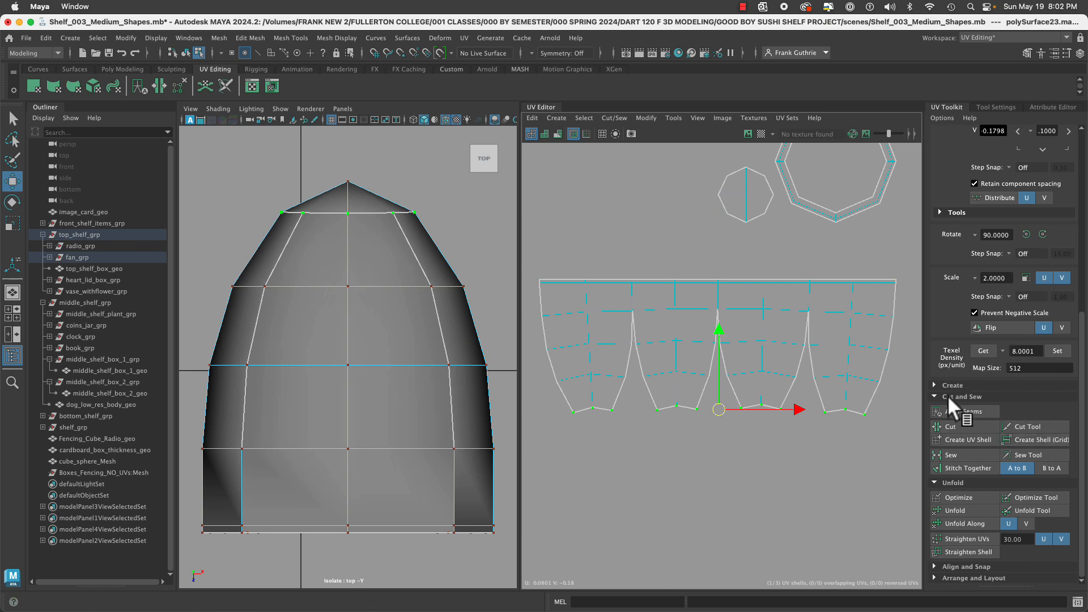
pyautogui.scroll(10, 947, 399)
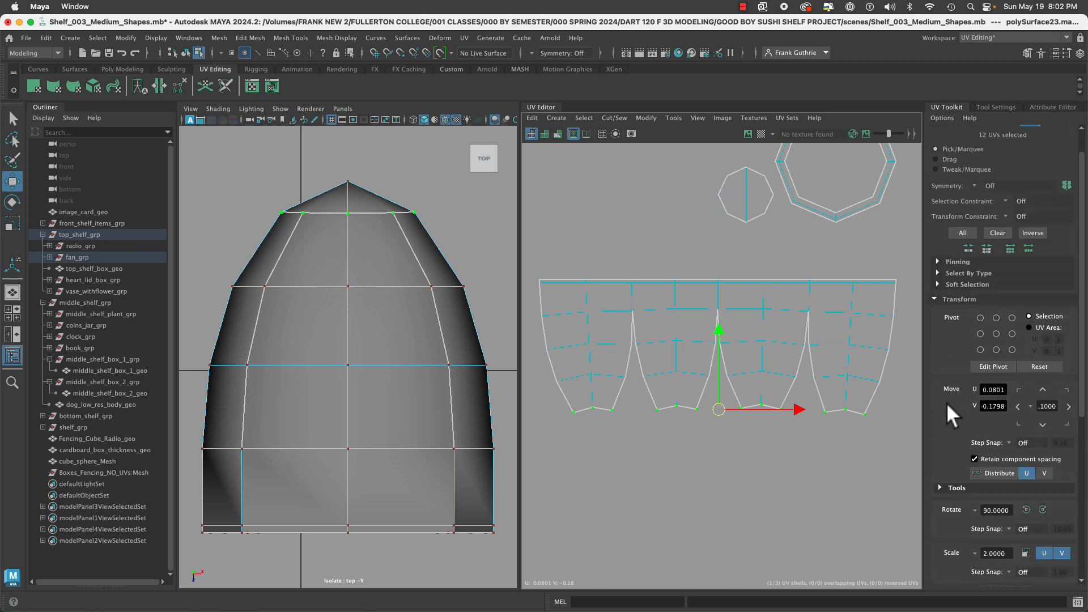
pyautogui.scroll(-5, 946, 402)
pyautogui.scroll(5, 956, 292)
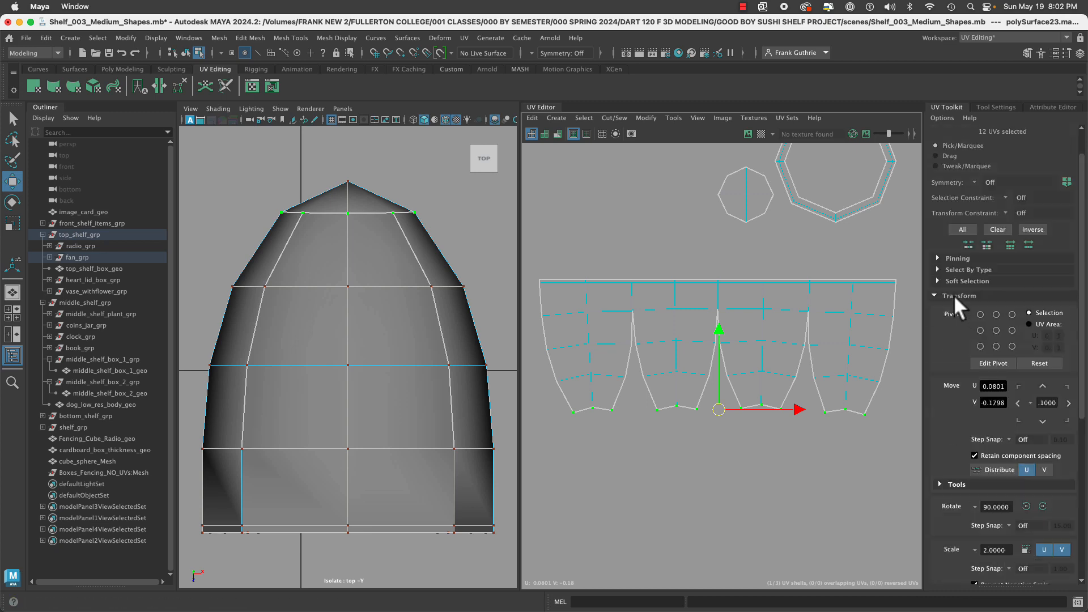
pyautogui.scroll(2, 954, 295)
pyautogui.click(934, 333)
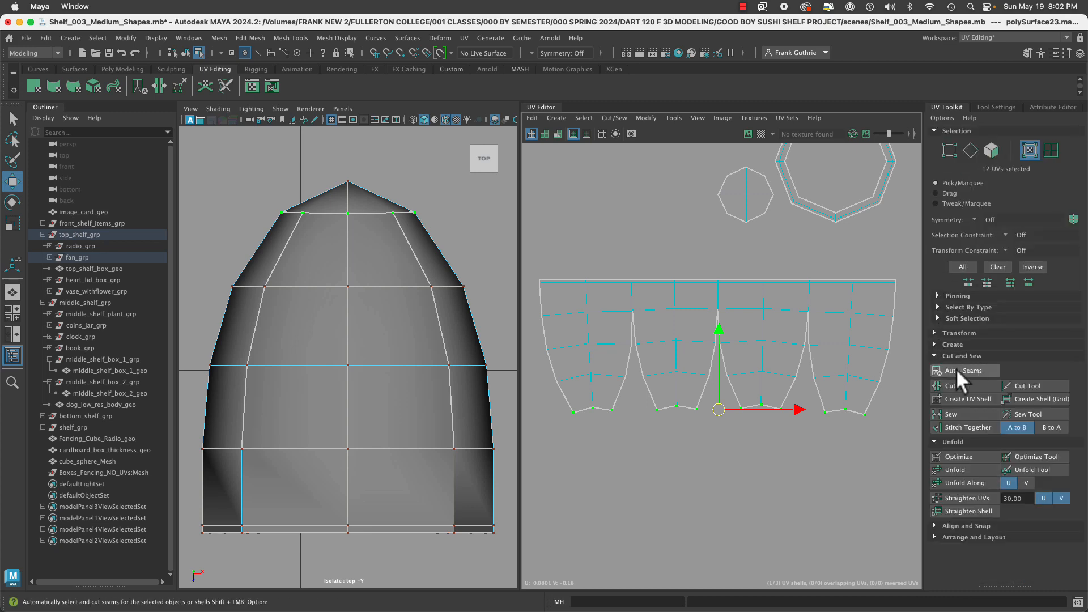
pyautogui.click(932, 526)
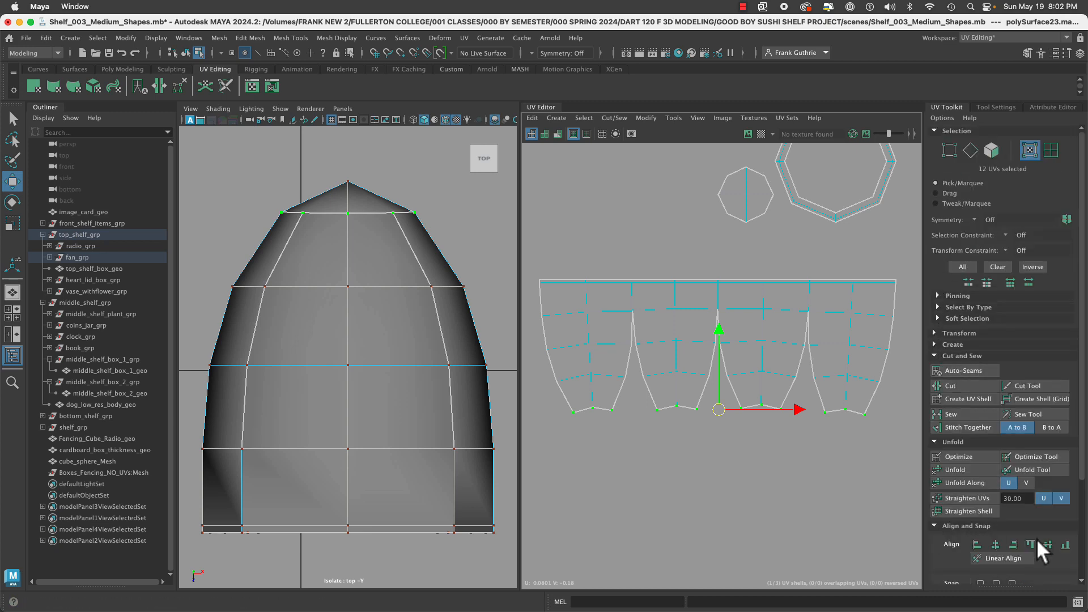
pyautogui.scroll(-5, 1036, 538)
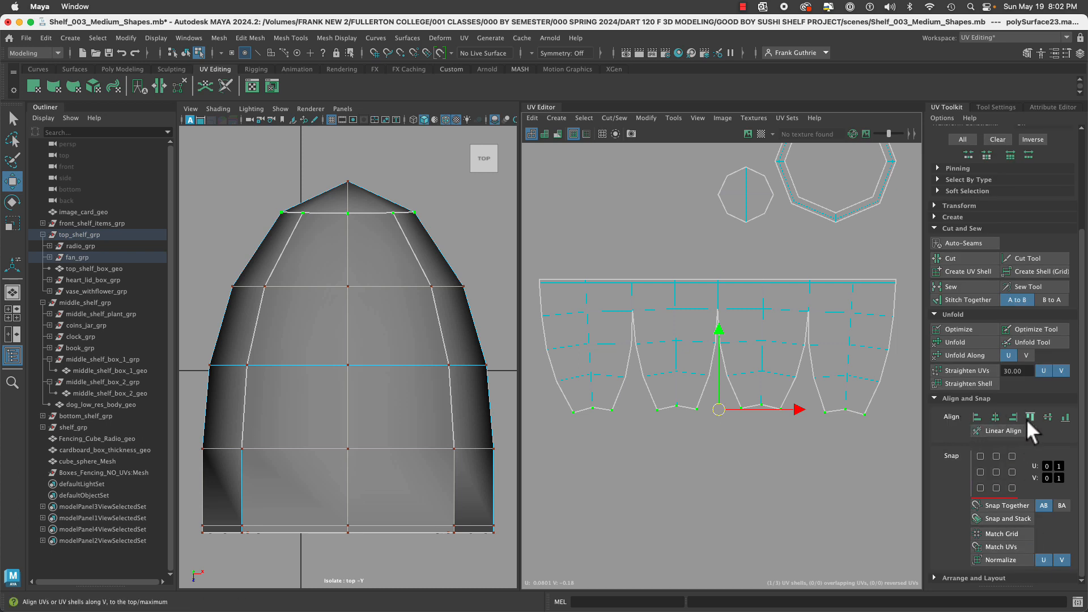
pyautogui.click(1064, 418)
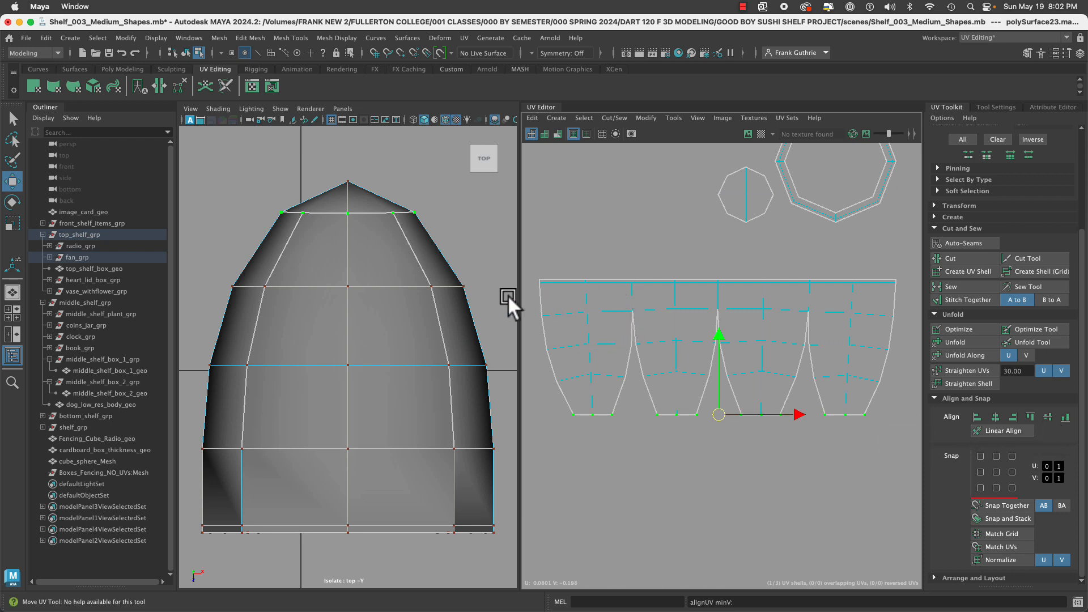
# Align the first segment's centre column of UVs to minimum U, and do the same for the upper UVs of the shell's left edge.
pyautogui.moveTo(575, 272); pyautogui.dragTo(579, 291)
pyautogui.moveTo(603, 420); pyautogui.dragTo(602, 425)
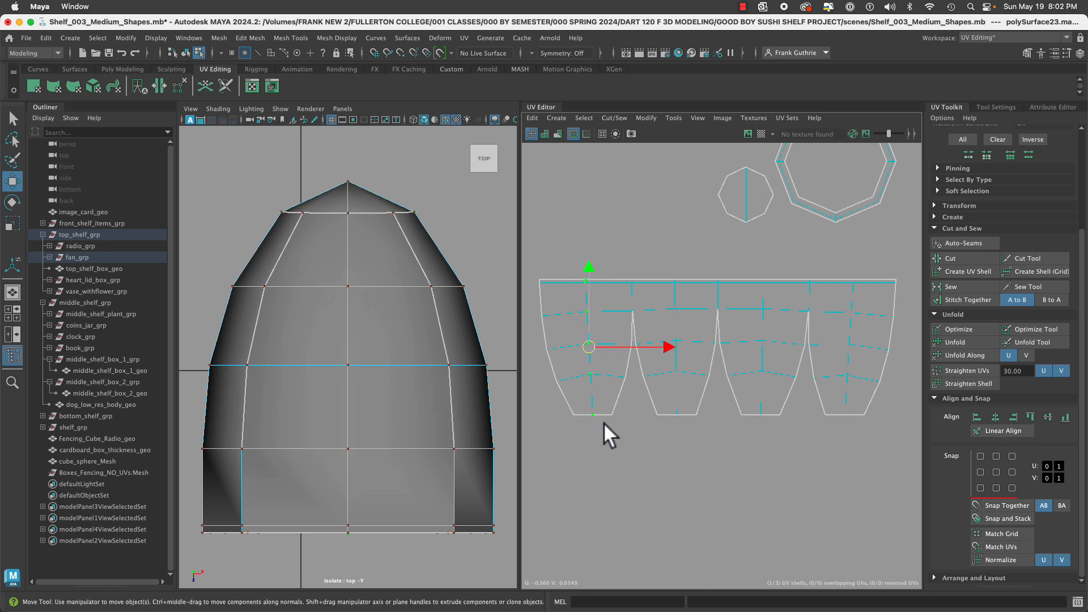
pyautogui.click(977, 420)
pyautogui.keyDown('alt'); pyautogui.moveTo(615, 411); pyautogui.dragTo(743, 405, button='middle'); pyautogui.keyUp('alt')
pyautogui.keyDown('alt'); pyautogui.moveTo(658, 387); pyautogui.dragTo(743, 397, button='right'); pyautogui.keyUp('alt')
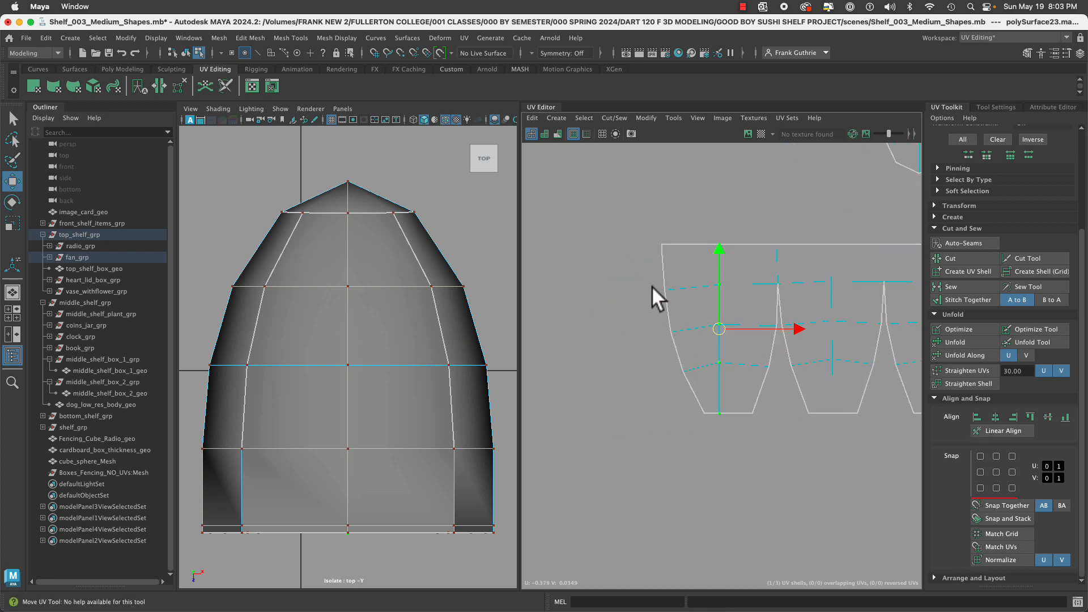
pyautogui.moveTo(674, 295); pyautogui.dragTo(675, 296)
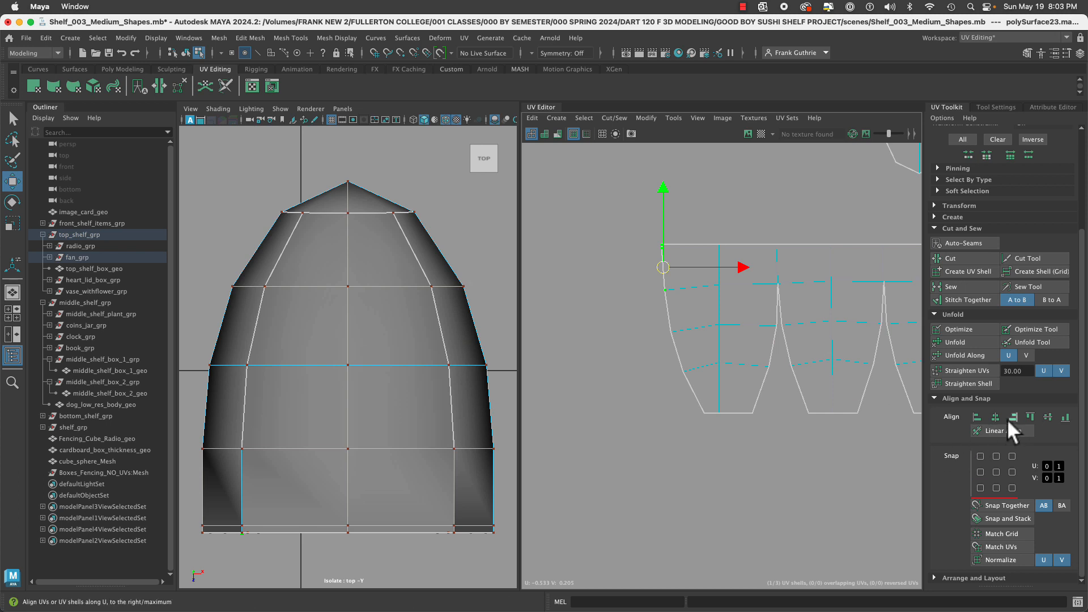
pyautogui.click(976, 417)
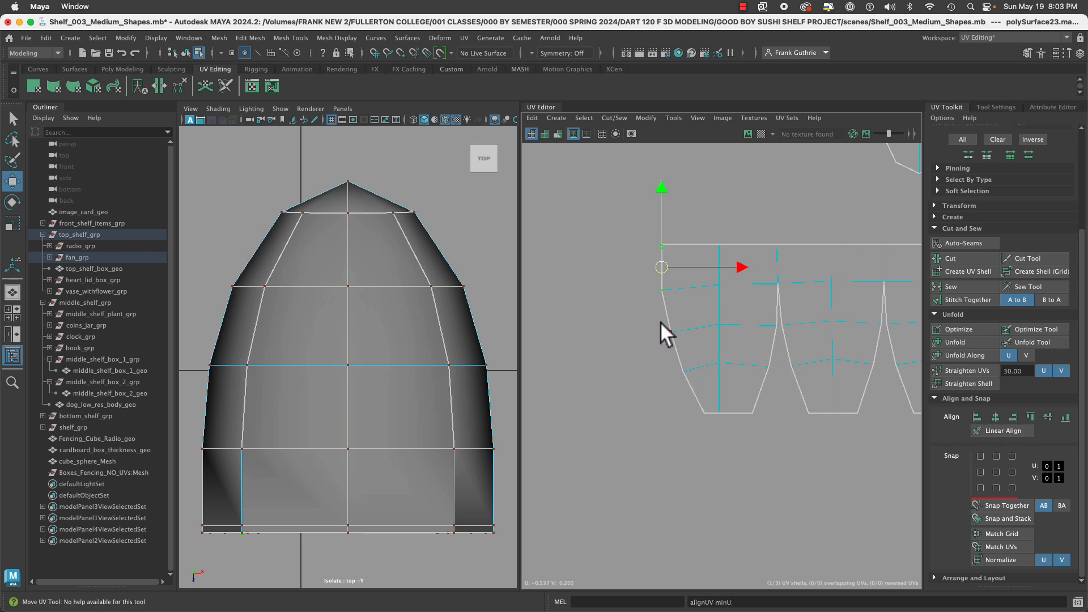
# Shift the lower UVs of the first segment's left edge outward in stages, moving the tip corner furthest, to widen the segment.
pyautogui.moveTo(662, 322); pyautogui.dragTo(701, 436)
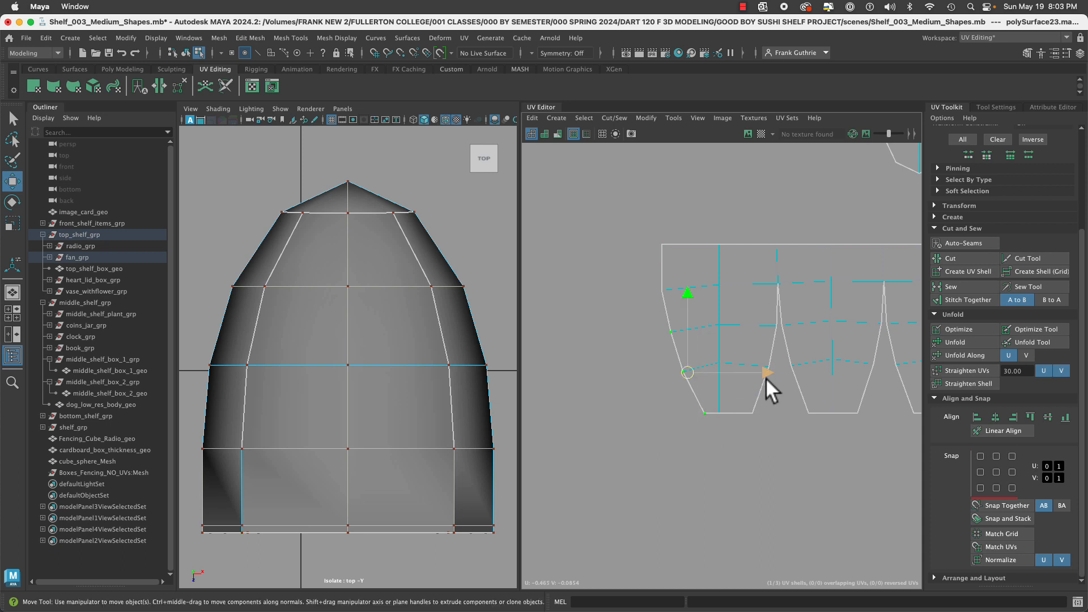
pyautogui.moveTo(764, 375); pyautogui.dragTo(758, 377)
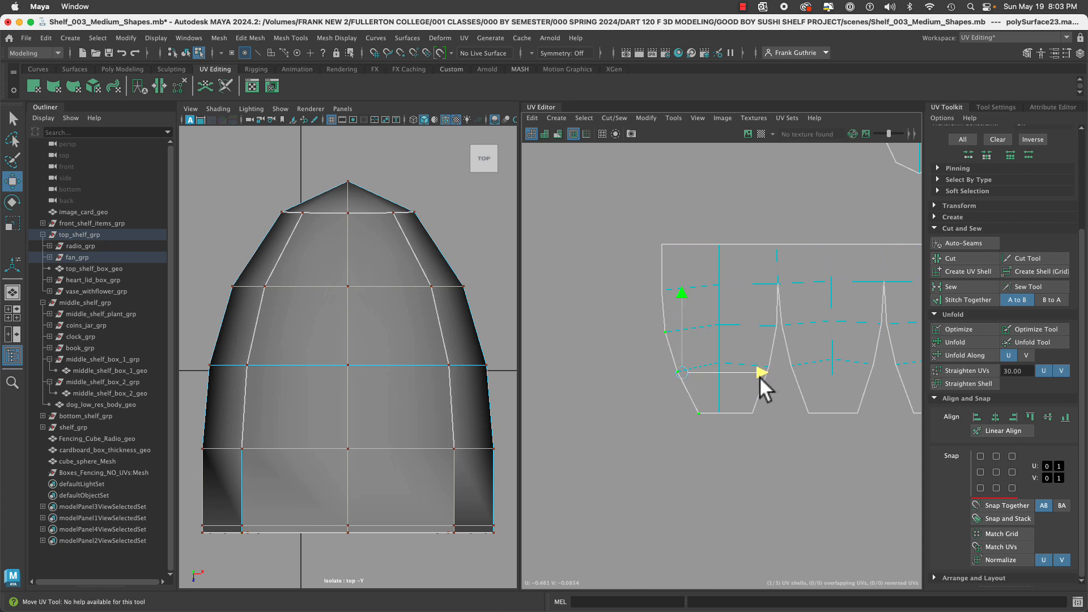
pyautogui.keyDown('ctrl'); pyautogui.click(666, 332); pyautogui.keyUp('ctrl')
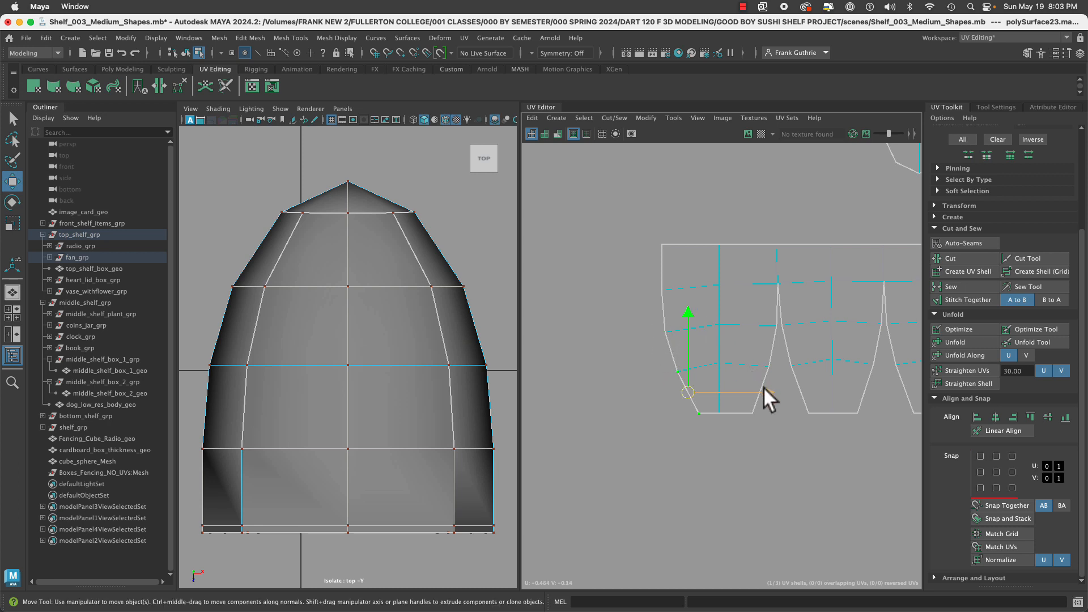
pyautogui.moveTo(764, 387); pyautogui.dragTo(770, 413)
pyautogui.keyDown('ctrl'); pyautogui.click(674, 373); pyautogui.keyUp('ctrl')
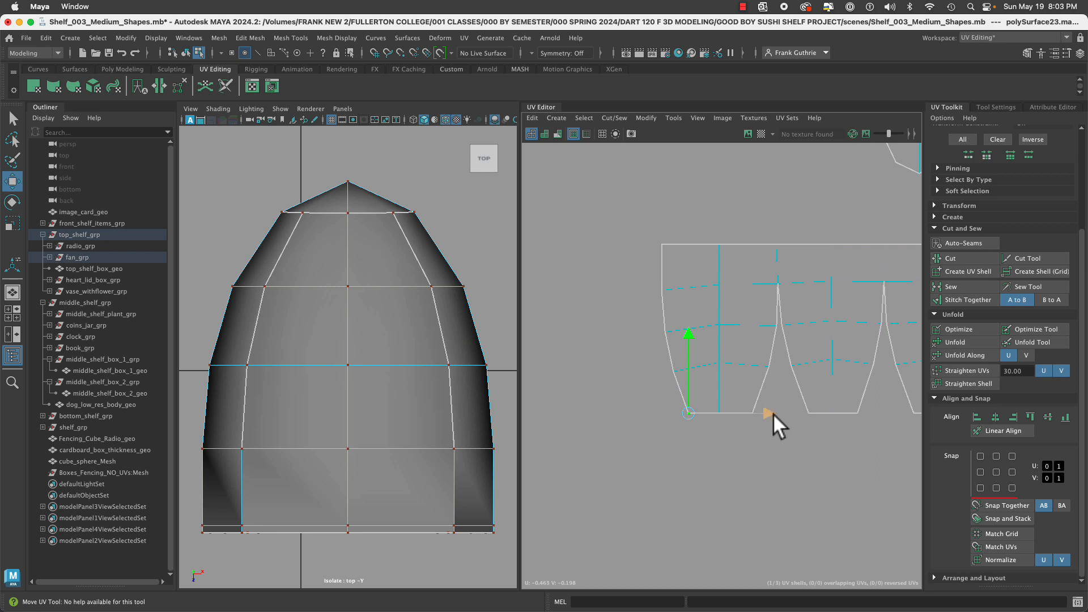
# Align the vertical UV columns at the notches and at the centres of the other three segments to their average U.
pyautogui.keyDown('alt'); pyautogui.moveTo(773, 413); pyautogui.dragTo(664, 414, button='middle'); pyautogui.keyUp('alt')
pyautogui.scroll(-2, 695, 347)
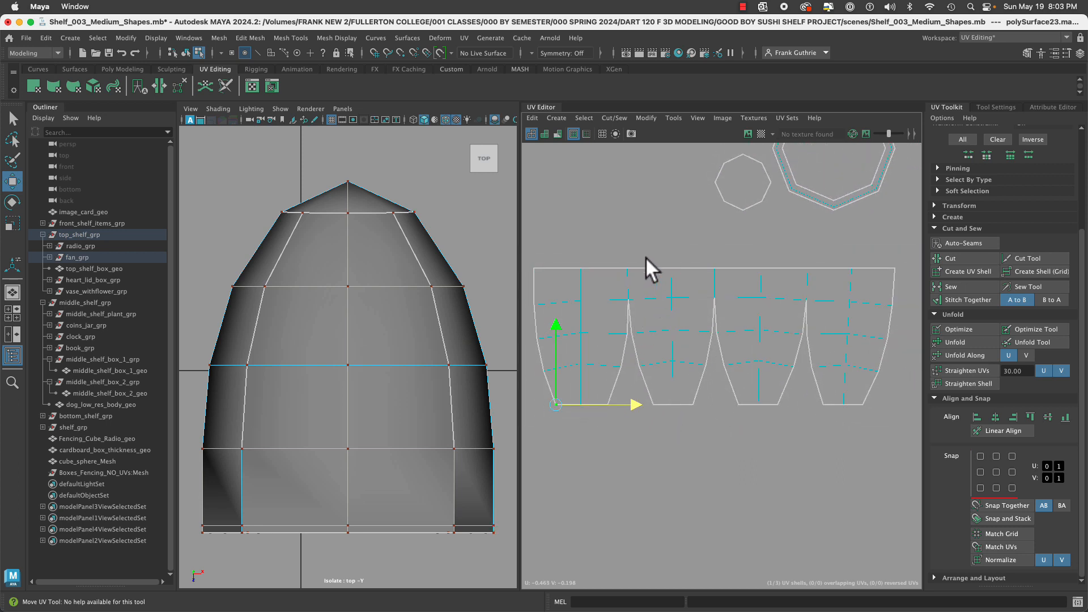
pyautogui.moveTo(632, 316); pyautogui.dragTo(632, 316)
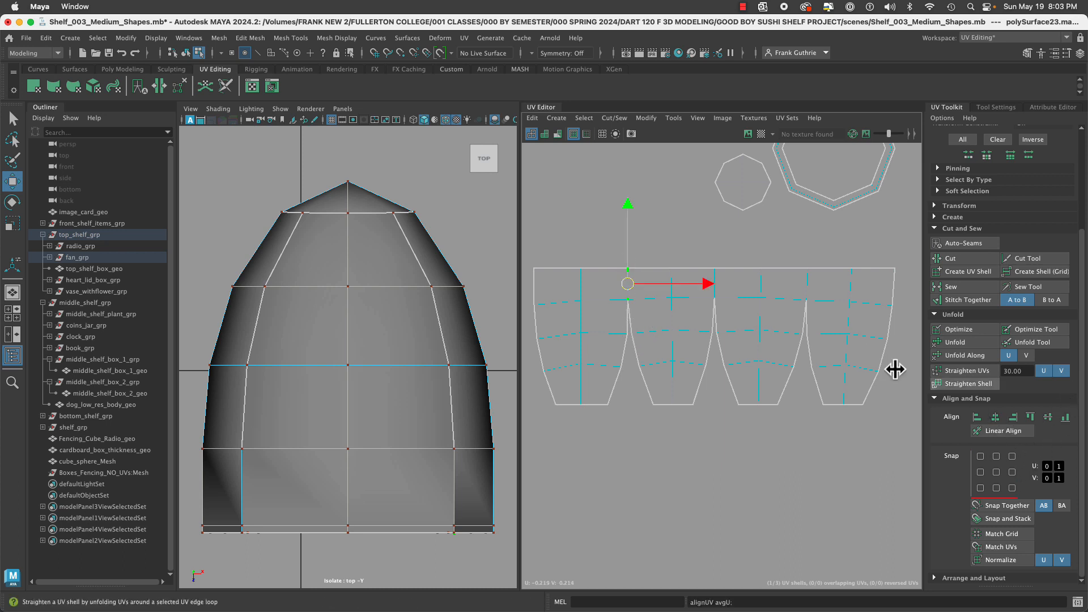
pyautogui.moveTo(669, 252); pyautogui.dragTo(678, 432)
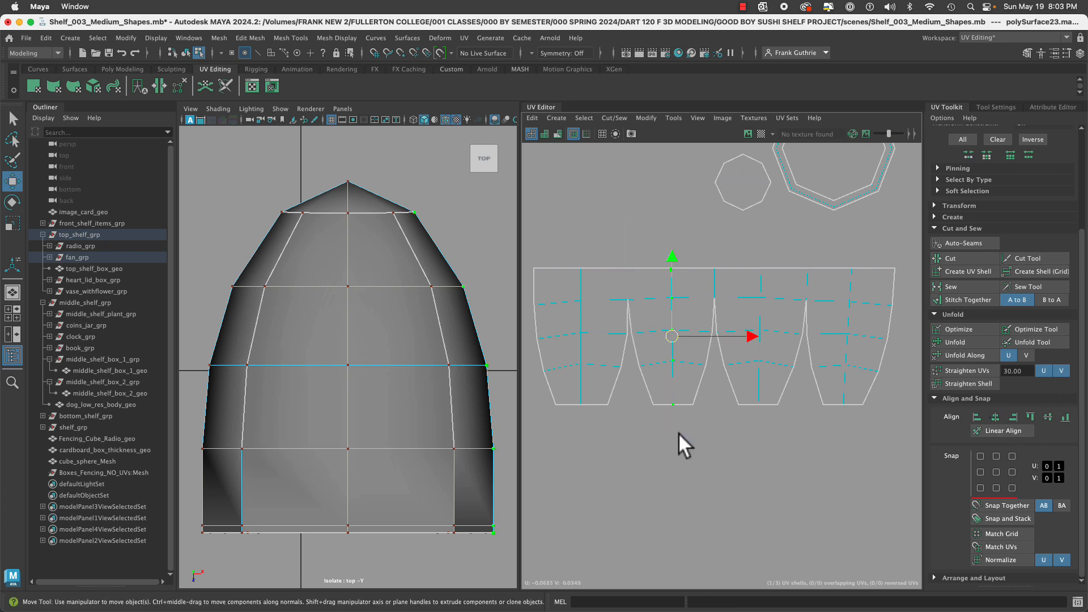
pyautogui.press('g')
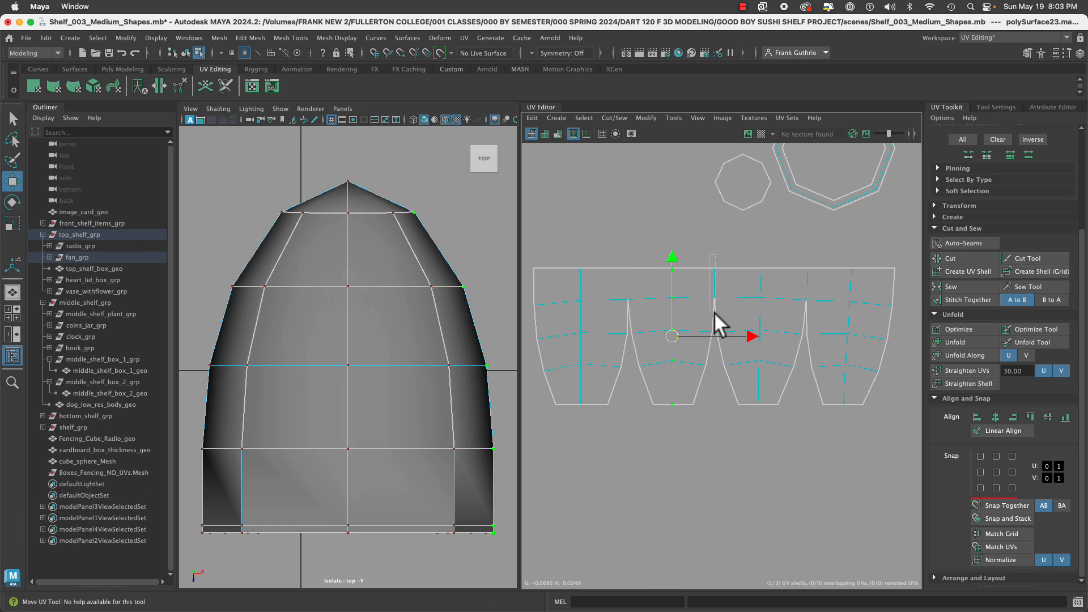
pyautogui.moveTo(749, 267); pyautogui.dragTo(858, 258)
pyautogui.press('g')
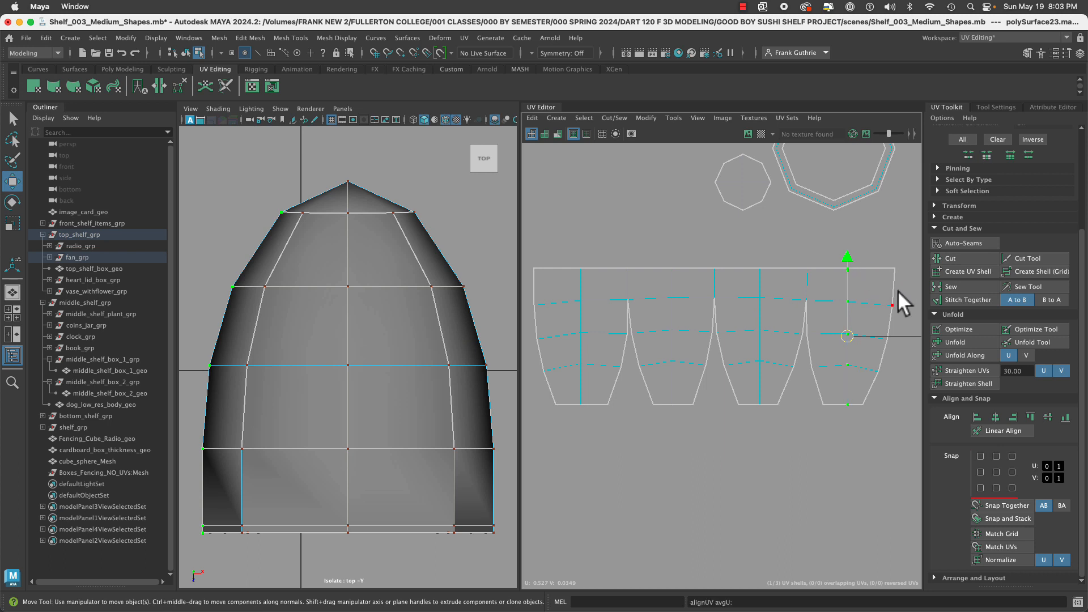
# Align each of the shell's three inner horizontal rows of UVs to its average V.
pyautogui.moveTo(900, 291); pyautogui.dragTo(519, 314)
pyautogui.press('g')
pyautogui.press('z')
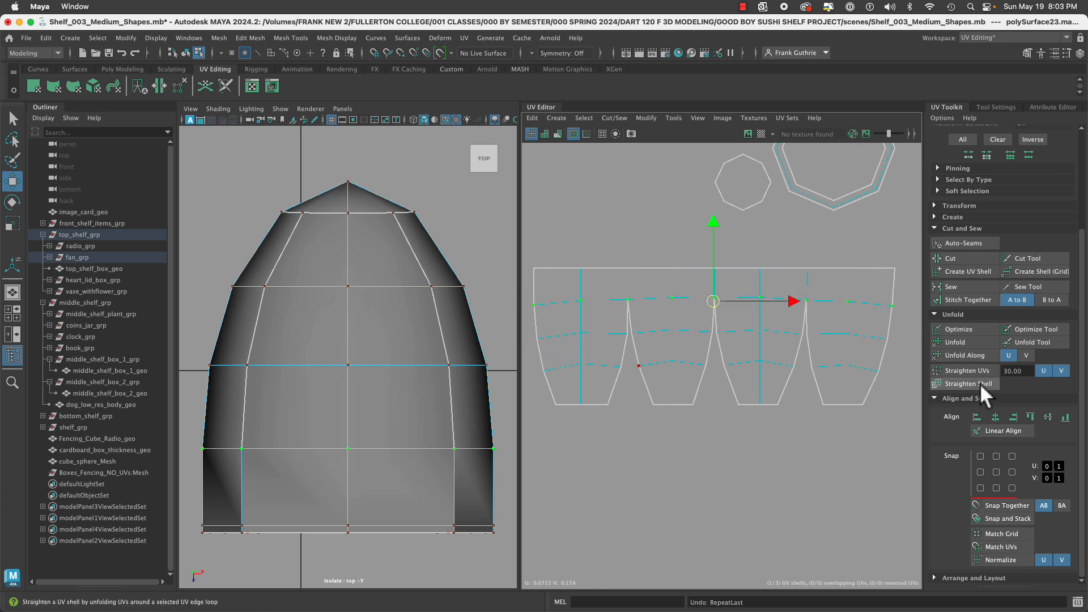
pyautogui.click(1047, 417)
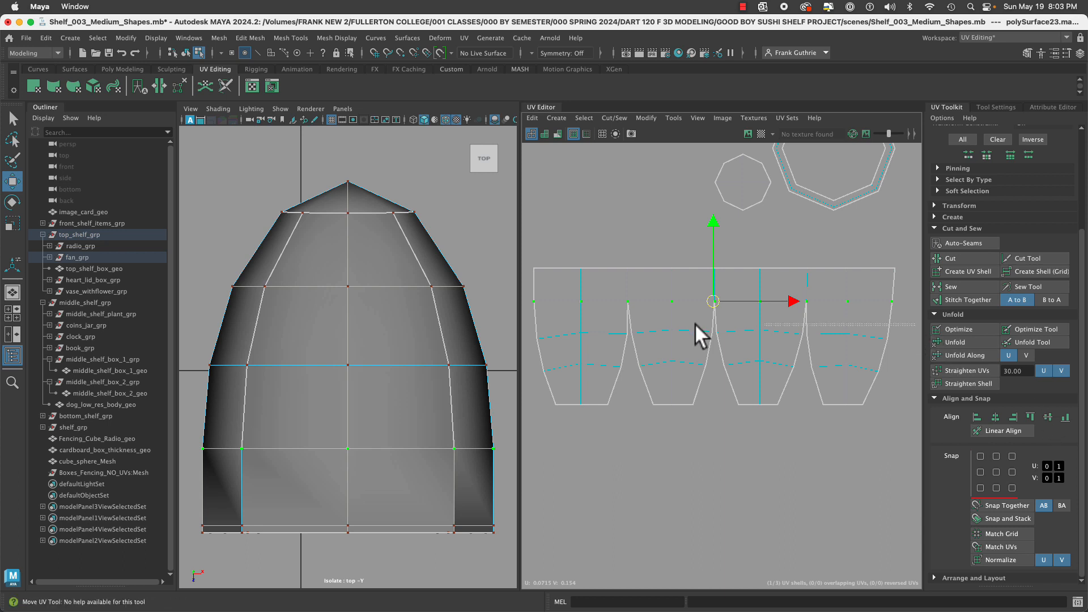
pyautogui.moveTo(530, 343); pyautogui.dragTo(615, 362)
pyautogui.press('g')
pyautogui.moveTo(872, 385); pyautogui.dragTo(874, 387)
pyautogui.press('g')
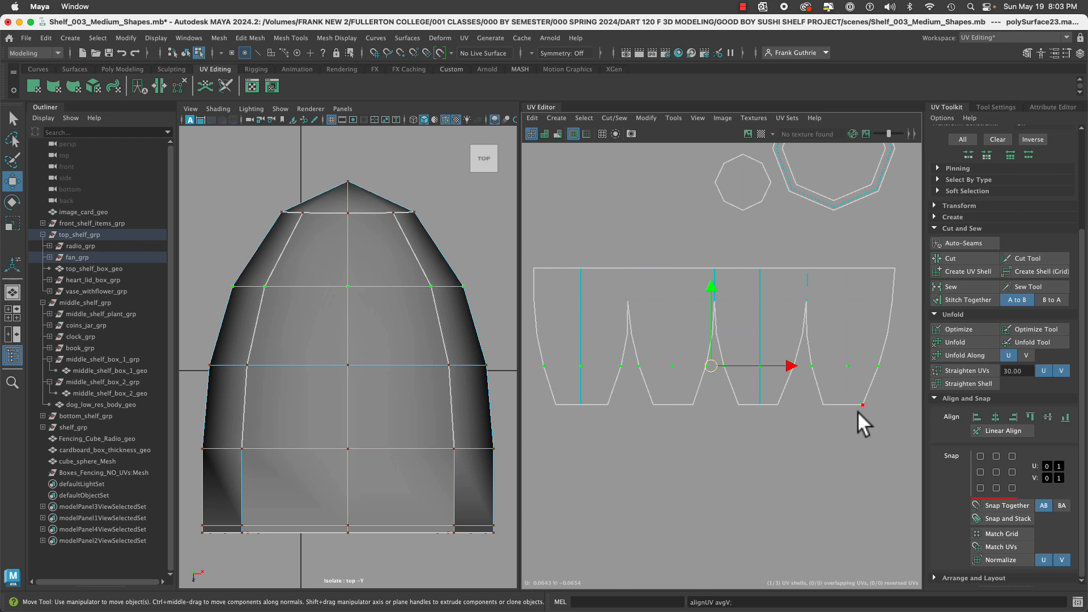
# Align the upper UVs of the shell's right edge to maximum U and shift the lower ones outward in stages.
pyautogui.moveTo(857, 412); pyautogui.dragTo(904, 295)
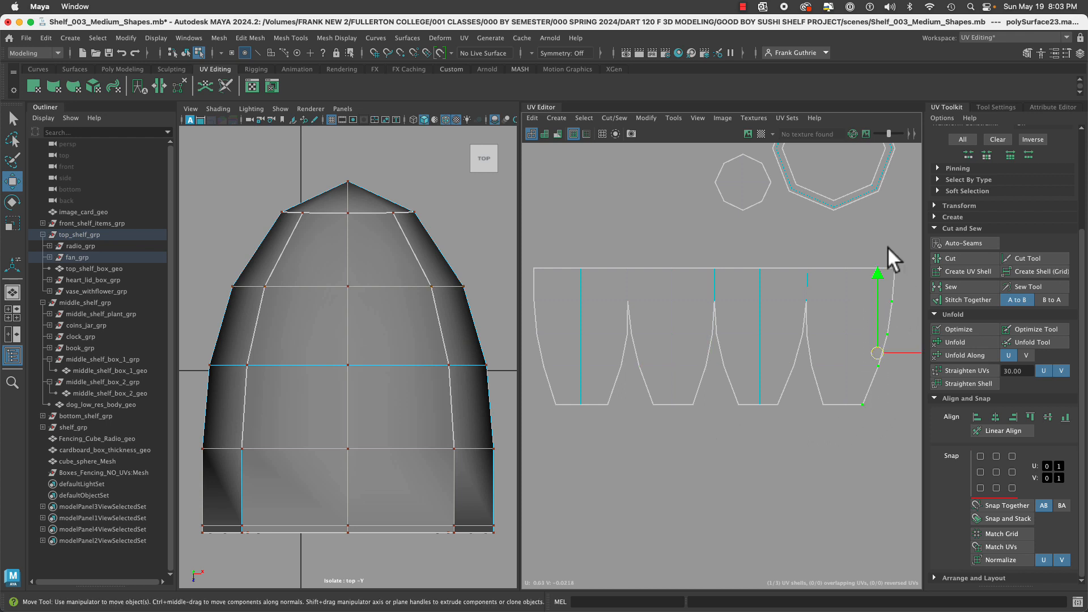
pyautogui.click(1014, 418)
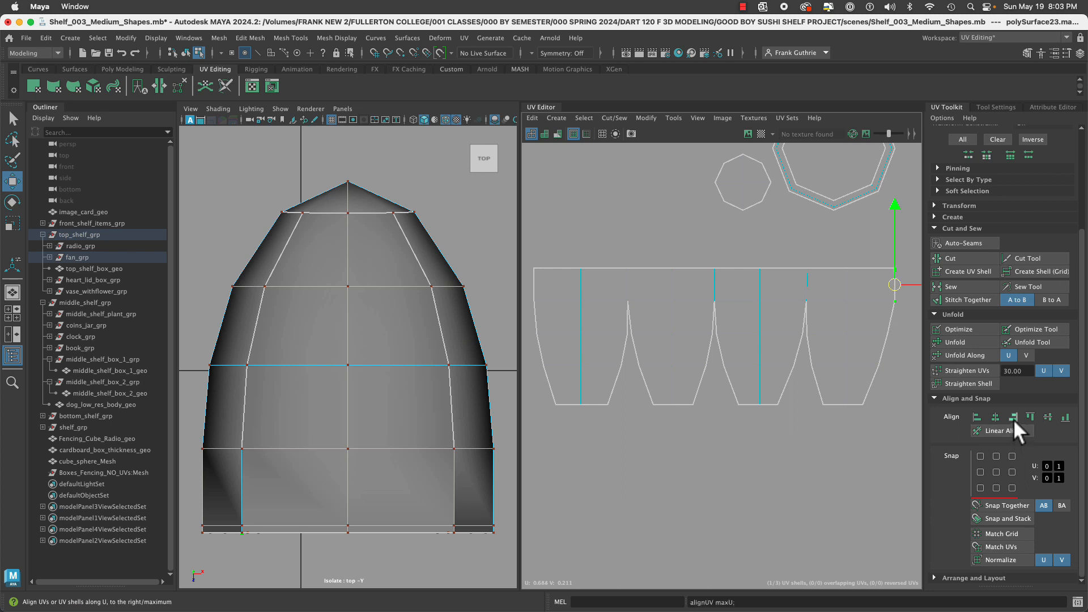
pyautogui.moveTo(859, 322); pyautogui.dragTo(889, 431)
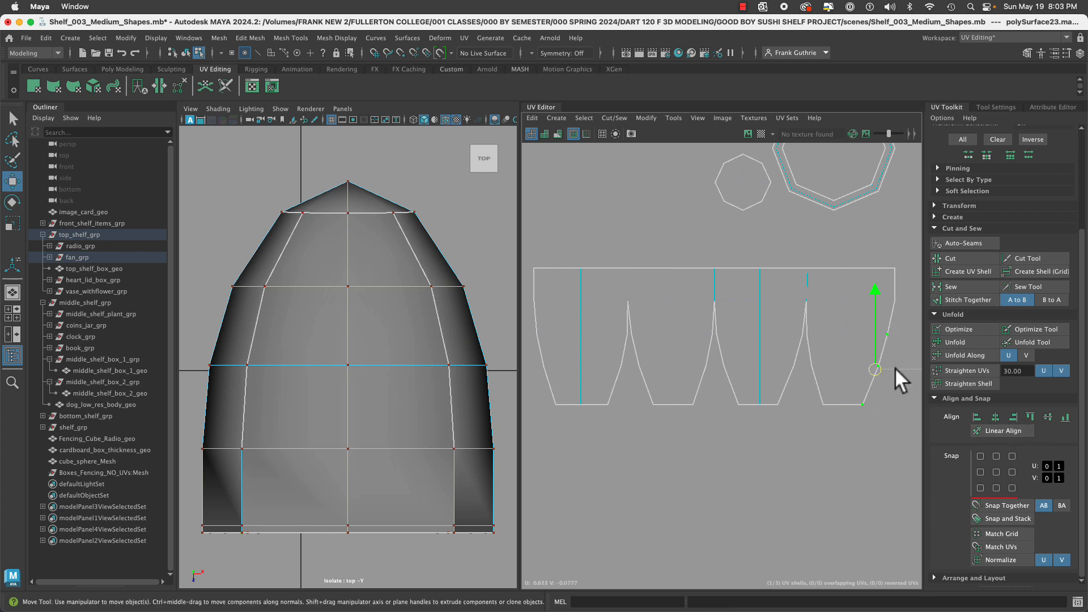
pyautogui.moveTo(895, 367); pyautogui.dragTo(899, 368)
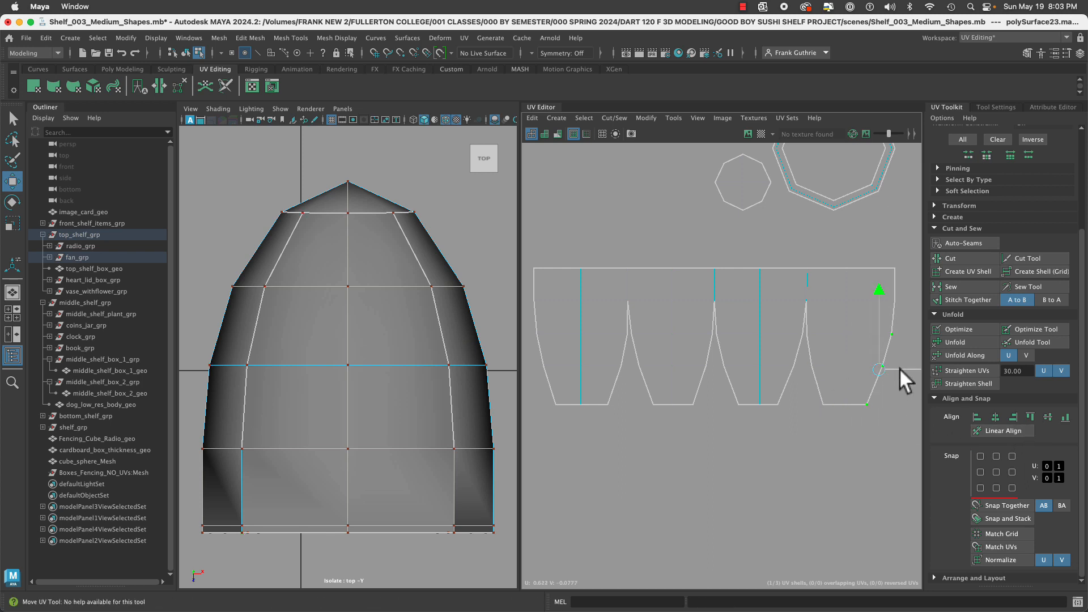
pyautogui.moveTo(894, 330); pyautogui.dragTo(884, 406)
# Select the tip UVs at both lower corners of the last segment and shift them slightly left in U.
pyautogui.keyDown('alt'); pyautogui.moveTo(851, 411); pyautogui.dragTo(723, 369, button='middle'); pyautogui.keyUp('alt')
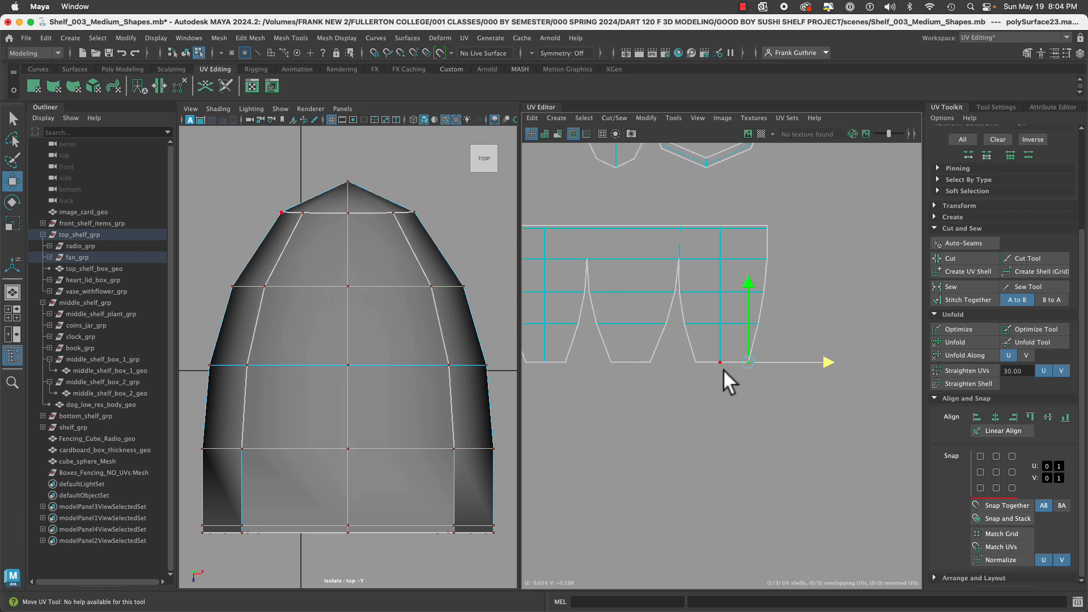
pyautogui.scroll(5, 668, 369)
pyautogui.click(963, 384)
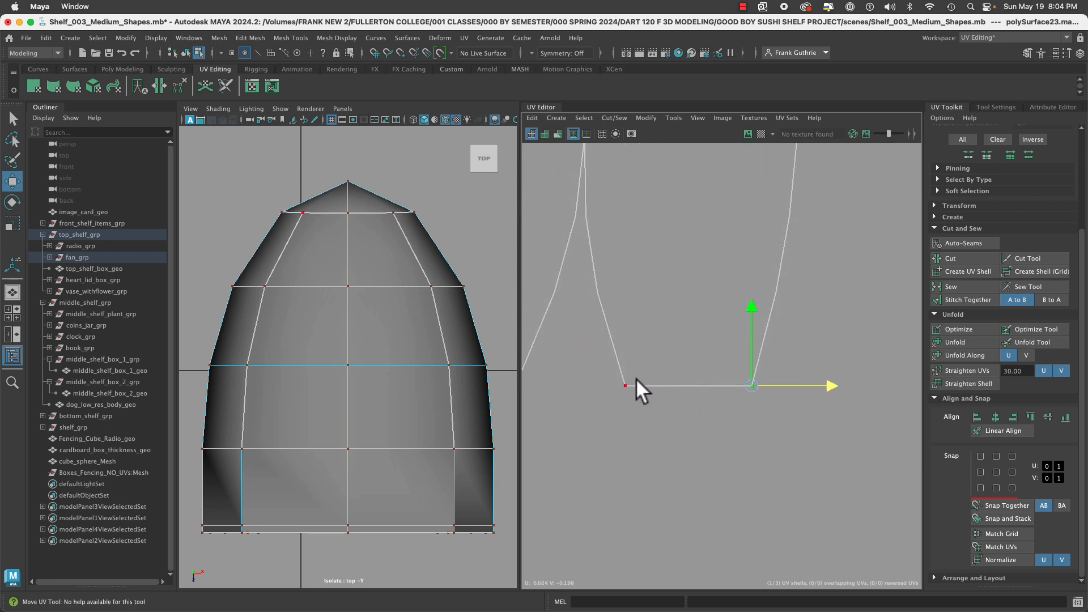
pyautogui.press('w')
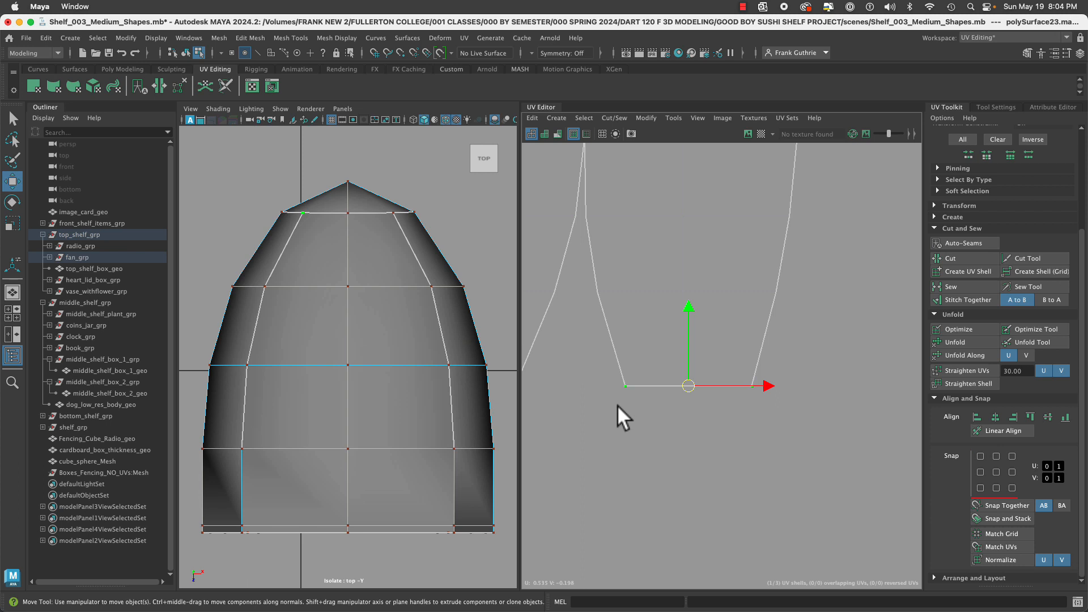
pyautogui.scroll(4, 618, 406)
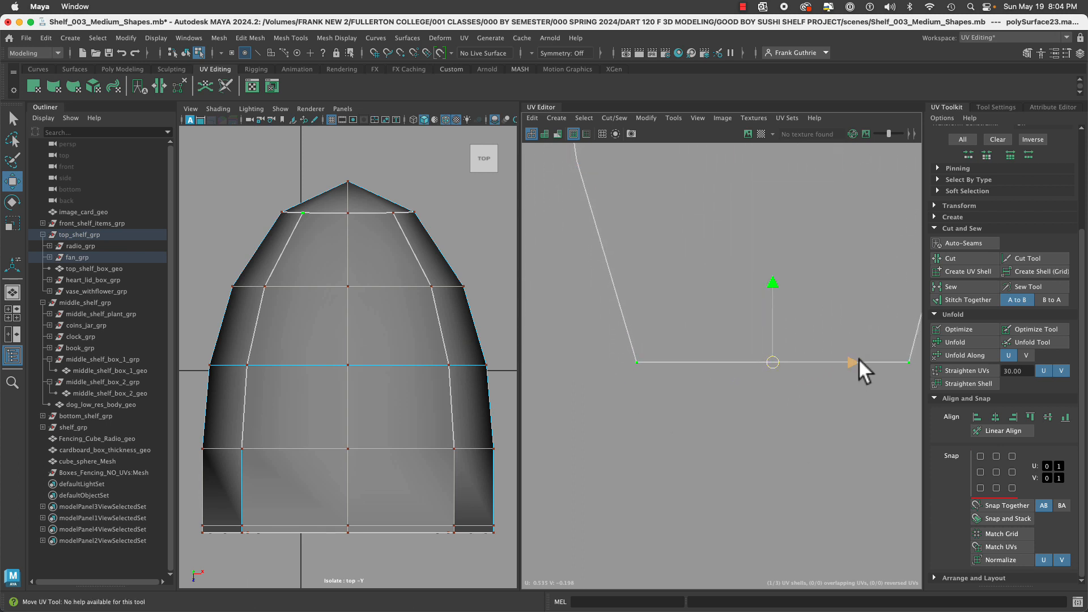
pyautogui.moveTo(859, 358); pyautogui.dragTo(846, 361)
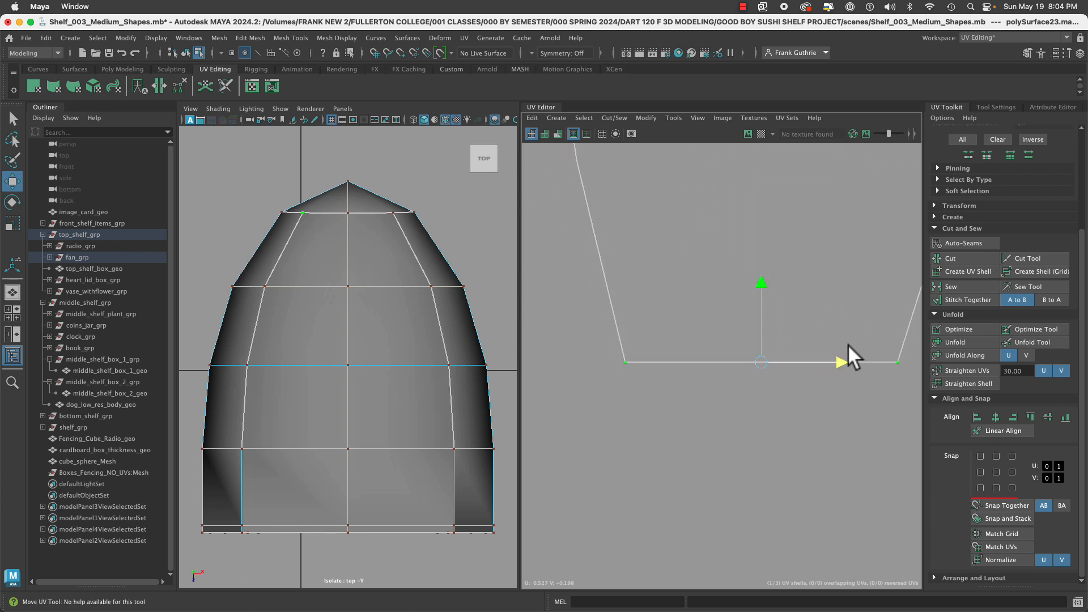
# Shift the outer UV pairs of the last segment's two inner rows above the tip slightly left in U.
pyautogui.scroll(-2, 848, 351)
pyautogui.keyDown('alt'); pyautogui.moveTo(731, 322); pyautogui.dragTo(666, 412, button='middle'); pyautogui.keyUp('alt')
pyautogui.moveTo(574, 322); pyautogui.dragTo(603, 296)
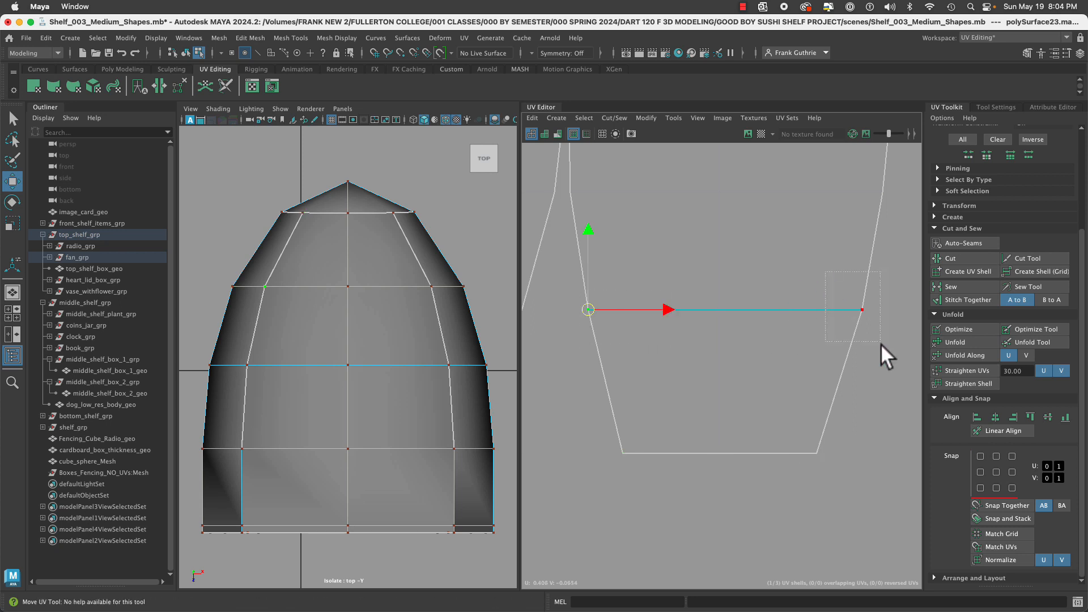
pyautogui.keyDown('shift'); pyautogui.click(861, 309); pyautogui.keyUp('shift')
pyautogui.moveTo(798, 306); pyautogui.dragTo(793, 308)
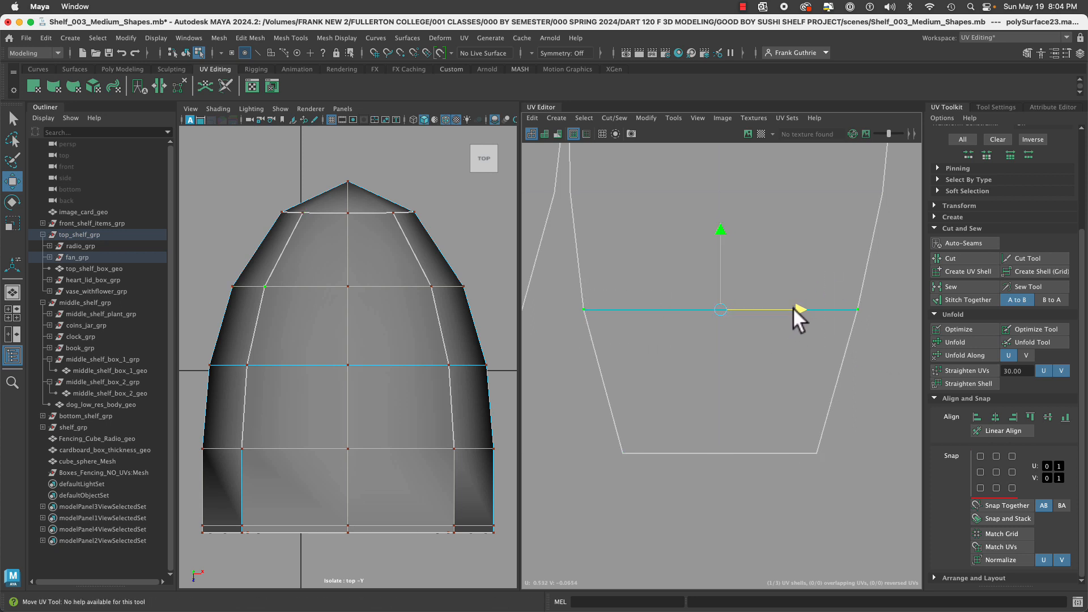
pyautogui.keyDown('alt'); pyautogui.moveTo(783, 271); pyautogui.dragTo(778, 382, button='middle'); pyautogui.keyUp('alt')
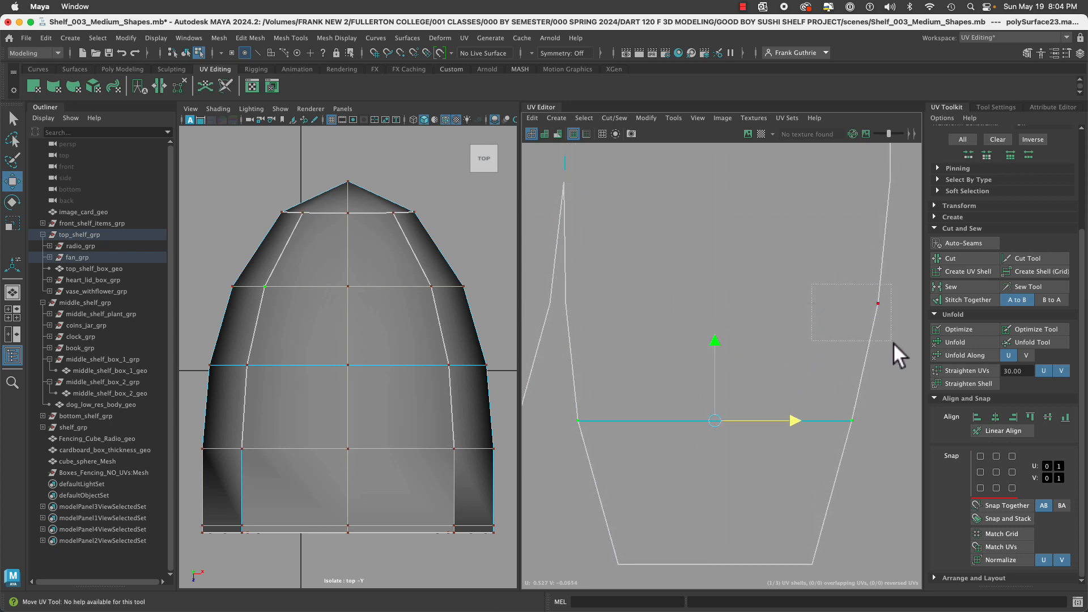
pyautogui.moveTo(894, 343); pyautogui.dragTo(863, 286)
pyautogui.keyDown('shift'); pyautogui.moveTo(633, 287); pyautogui.dragTo(561, 328); pyautogui.keyUp('shift')
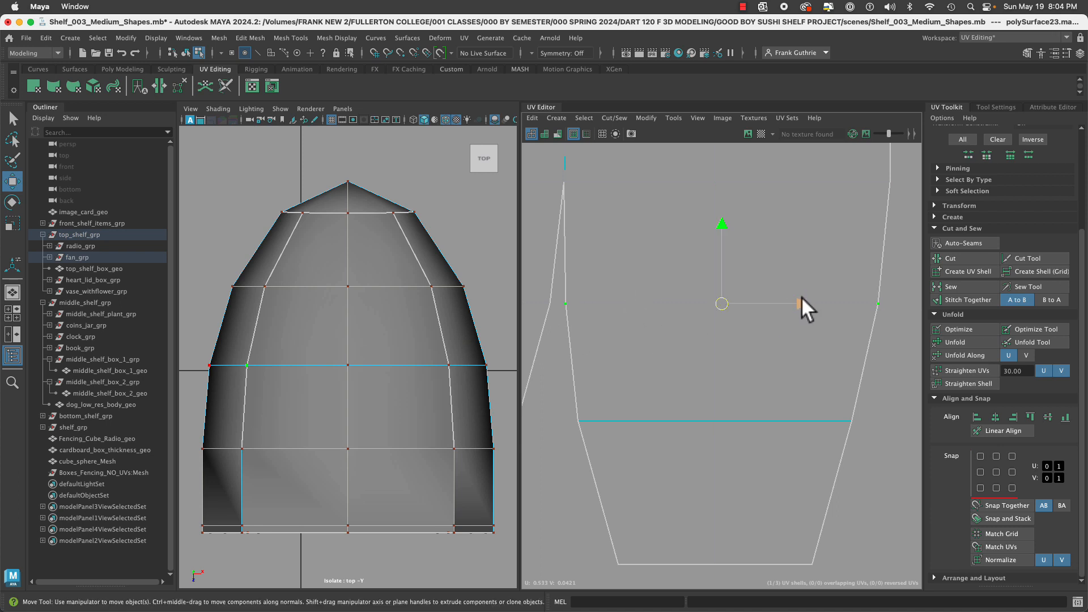
pyautogui.moveTo(802, 297); pyautogui.dragTo(792, 298)
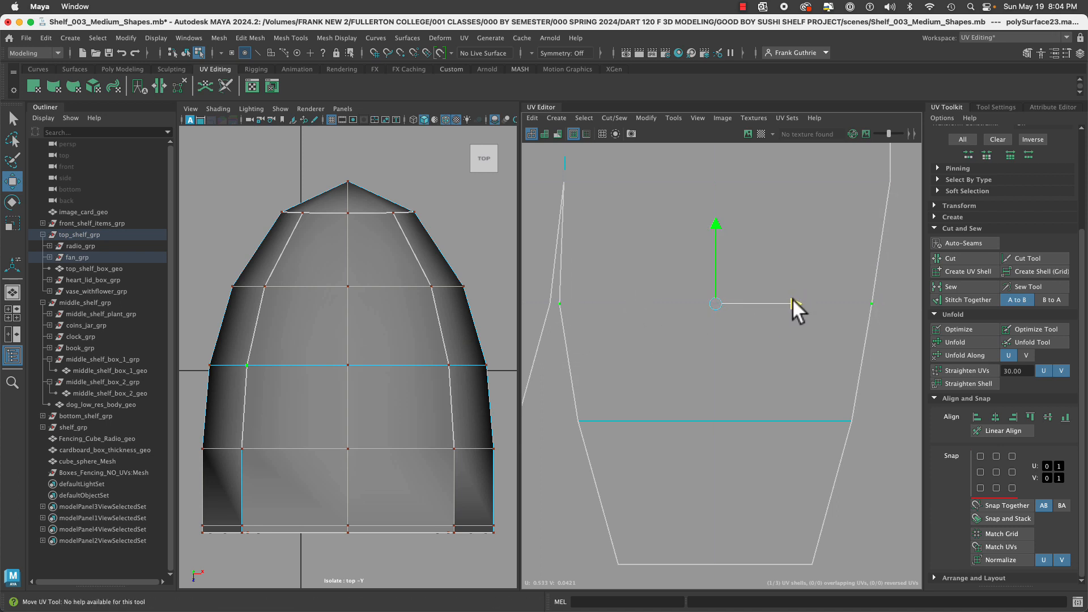
# Align the column of UVs above the last notch to its minimum U.
pyautogui.keyDown('alt'); pyautogui.moveTo(793, 298); pyautogui.dragTo(547, 261, button='right'); pyautogui.keyUp('alt')
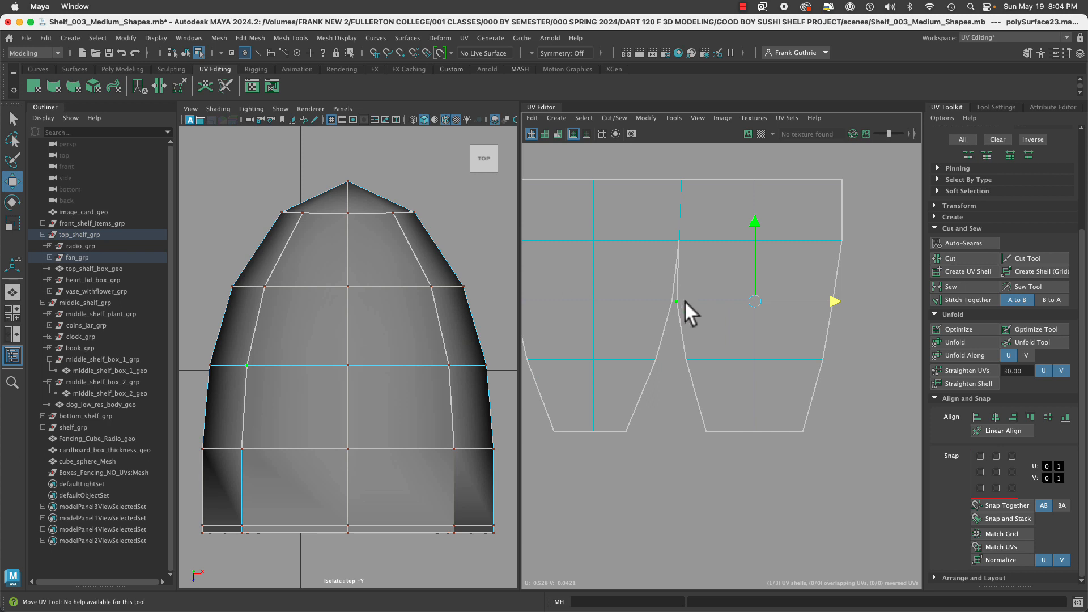
pyautogui.keyDown('ctrl'); pyautogui.keyDown('shift'); pyautogui.moveTo(675, 344); pyautogui.dragTo(836, 446); pyautogui.keyUp('shift'); pyautogui.keyUp('ctrl')
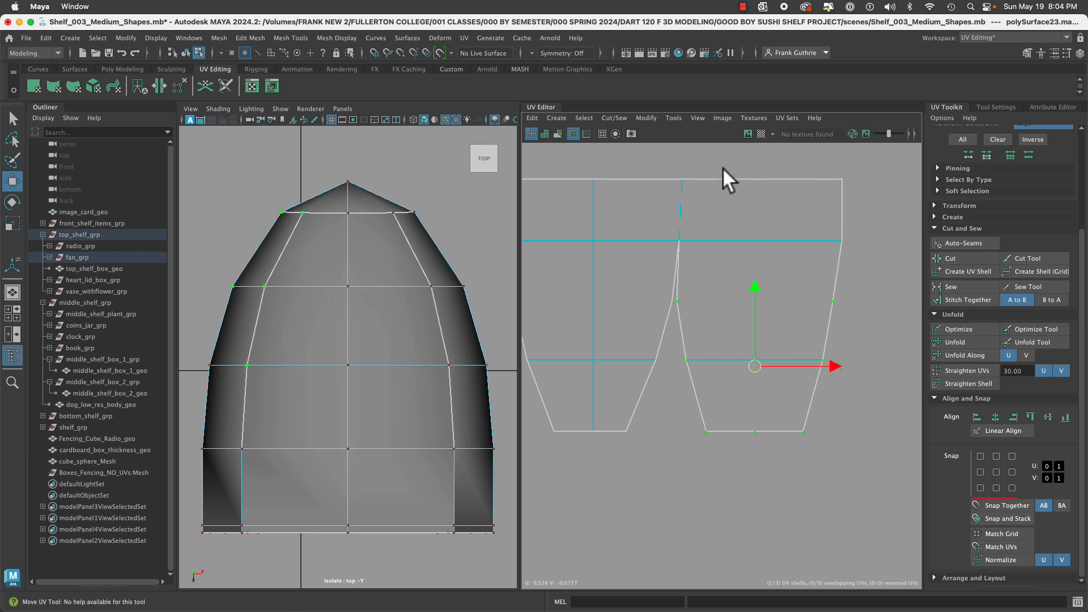
pyautogui.keyDown('ctrl'); pyautogui.keyDown('shift'); pyautogui.moveTo(865, 334); pyautogui.dragTo(864, 334); pyautogui.keyUp('shift'); pyautogui.keyUp('ctrl')
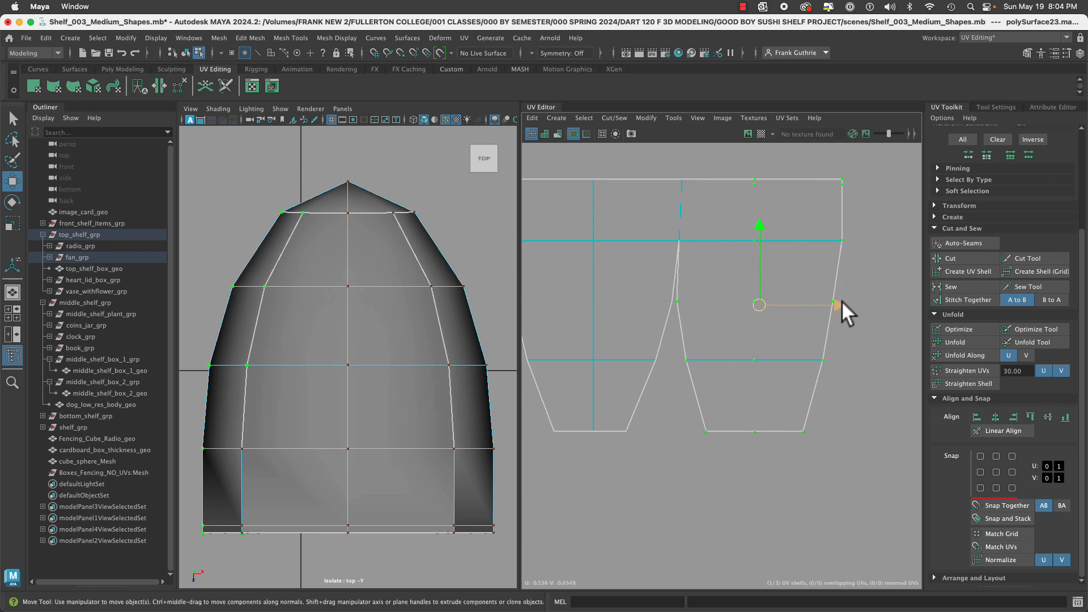
pyautogui.click(678, 238)
pyautogui.moveTo(817, 230); pyautogui.dragTo(858, 270)
pyautogui.scroll(6, 729, 246)
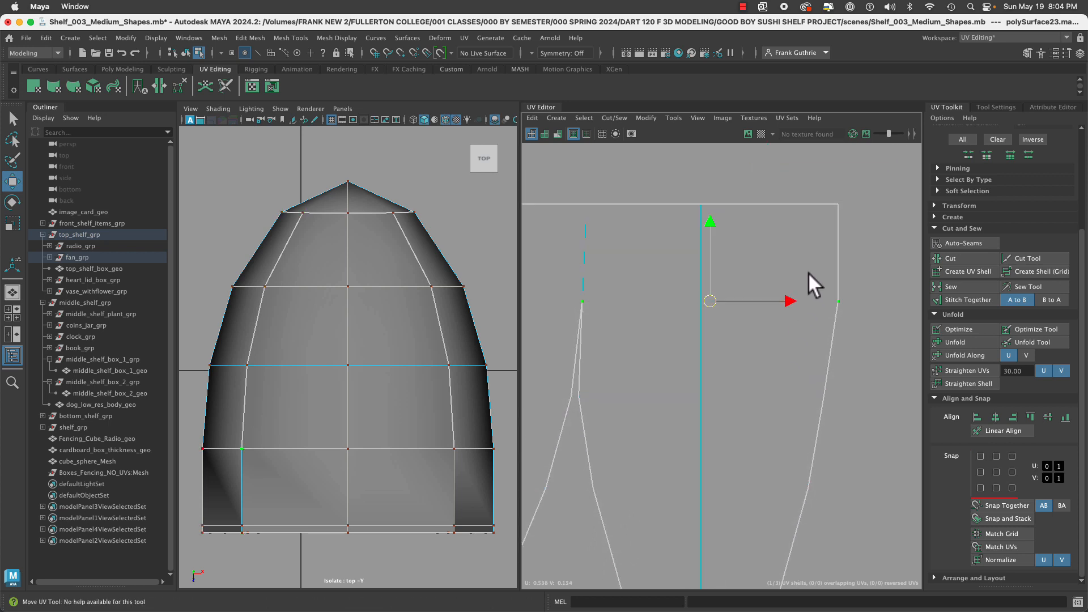
pyautogui.moveTo(819, 190); pyautogui.dragTo(857, 315)
pyautogui.keyDown('shift'); pyautogui.moveTo(579, 282); pyautogui.dragTo(612, 331); pyautogui.keyUp('shift')
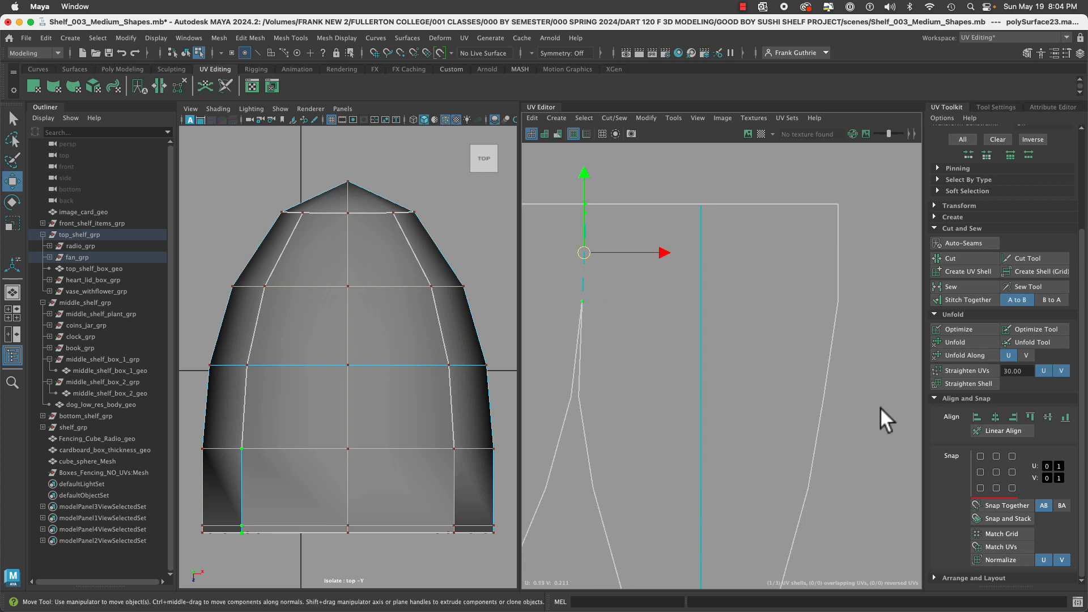
pyautogui.click(977, 417)
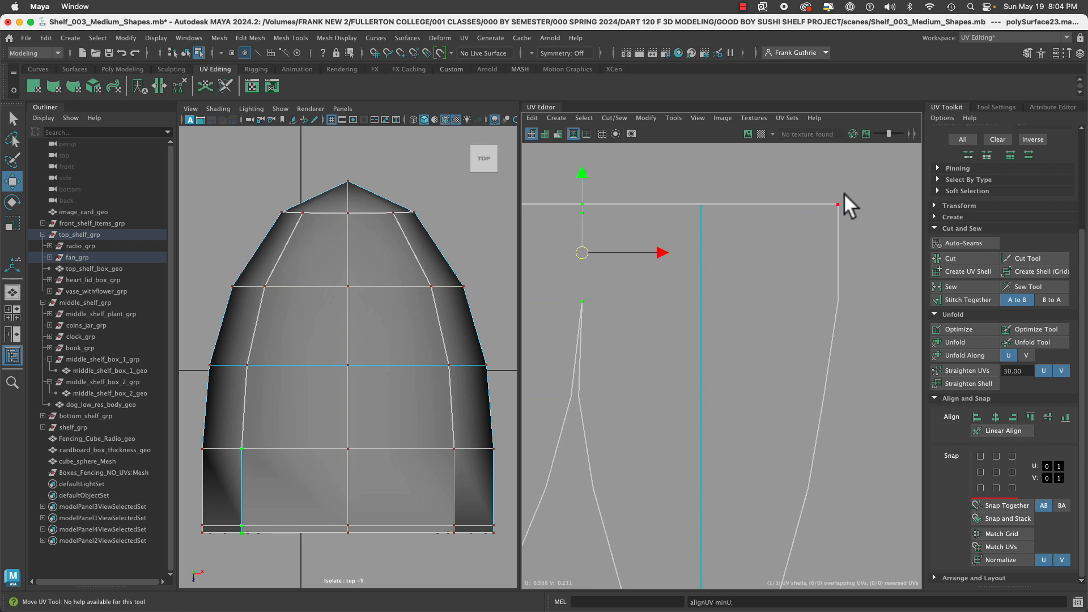
# Move the last segment's upper right corner UVs slightly inward and align the upper right edge UVs to minimum U.
pyautogui.moveTo(844, 192); pyautogui.dragTo(816, 223)
pyautogui.keyDown('shift'); pyautogui.moveTo(637, 184); pyautogui.dragTo(561, 237); pyautogui.keyUp('shift')
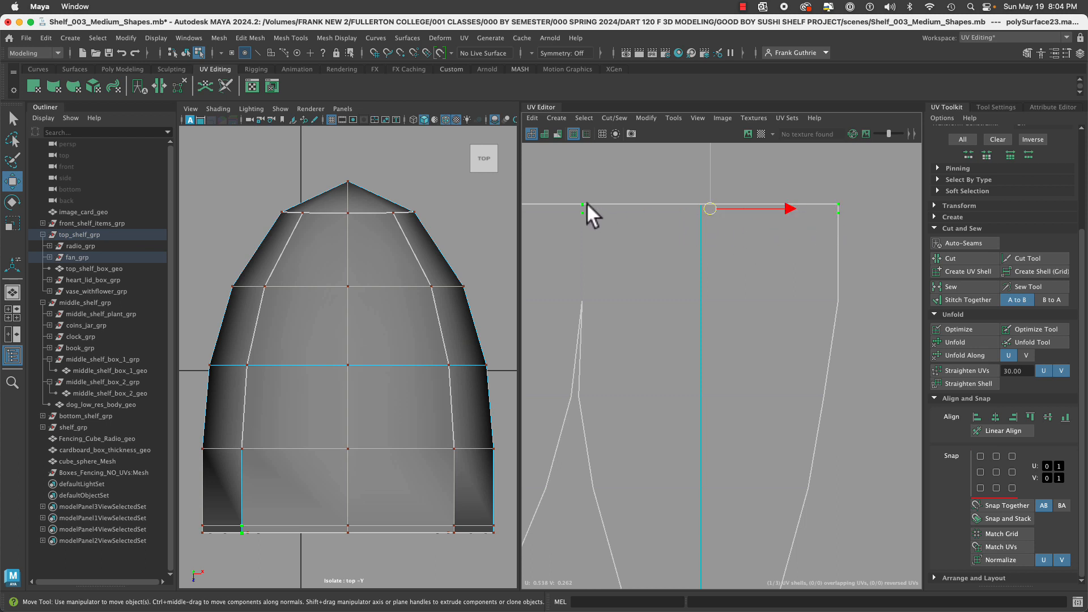
pyautogui.moveTo(573, 196); pyautogui.dragTo(619, 248)
pyautogui.moveTo(900, 207); pyautogui.dragTo(892, 208)
pyautogui.keyDown('shift'); pyautogui.moveTo(574, 195); pyautogui.dragTo(616, 238); pyautogui.keyUp('shift')
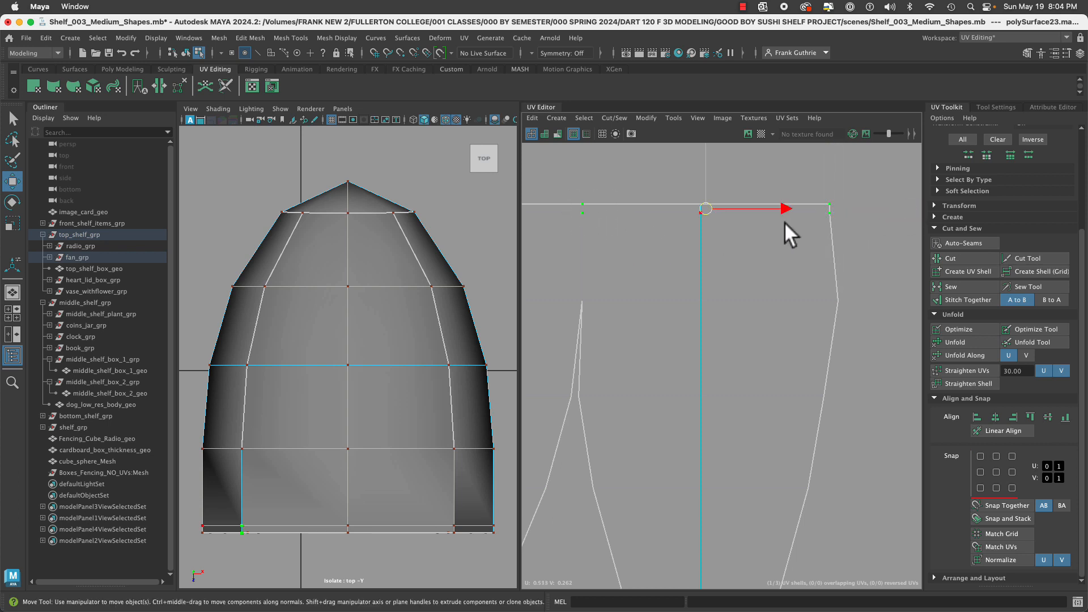
pyautogui.moveTo(741, 195); pyautogui.dragTo(850, 251)
pyautogui.moveTo(857, 210); pyautogui.dragTo(852, 210)
pyautogui.keyDown('shift'); pyautogui.moveTo(569, 192); pyautogui.dragTo(623, 243); pyautogui.keyUp('shift')
pyautogui.moveTo(811, 178); pyautogui.dragTo(877, 349)
pyautogui.click(976, 415)
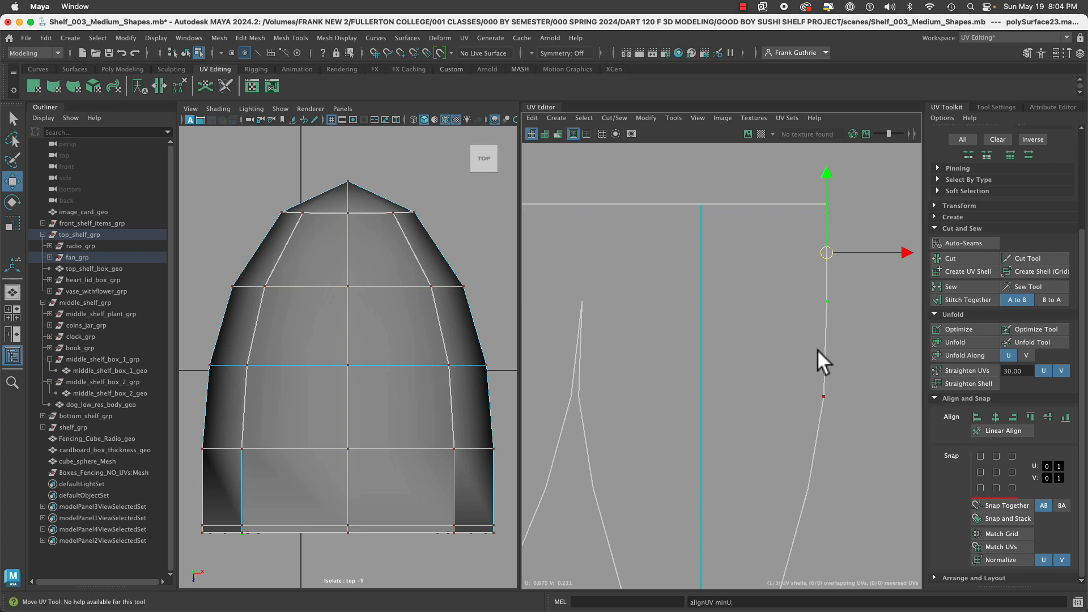
# Nudge the right edge UV level with the notch slightly left and realign the UVs above it to minimum U.
pyautogui.click(588, 289)
pyautogui.keyDown('shift'); pyautogui.moveTo(790, 268); pyautogui.dragTo(841, 327); pyautogui.keyUp('shift')
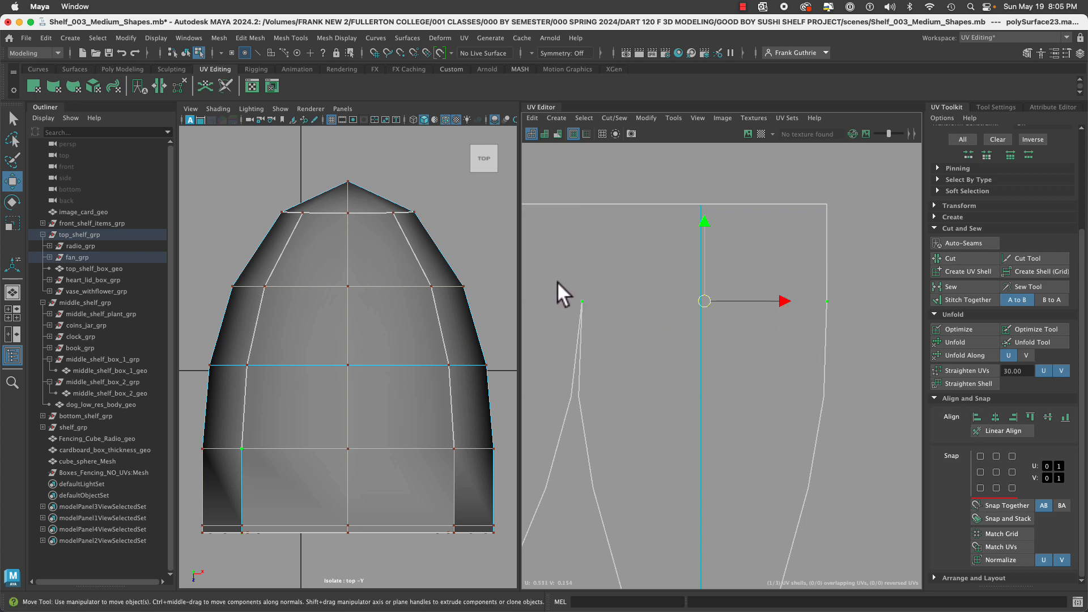
pyautogui.keyDown('ctrl'); pyautogui.moveTo(557, 281); pyautogui.dragTo(613, 321); pyautogui.keyUp('ctrl')
pyautogui.moveTo(864, 300); pyautogui.dragTo(863, 302)
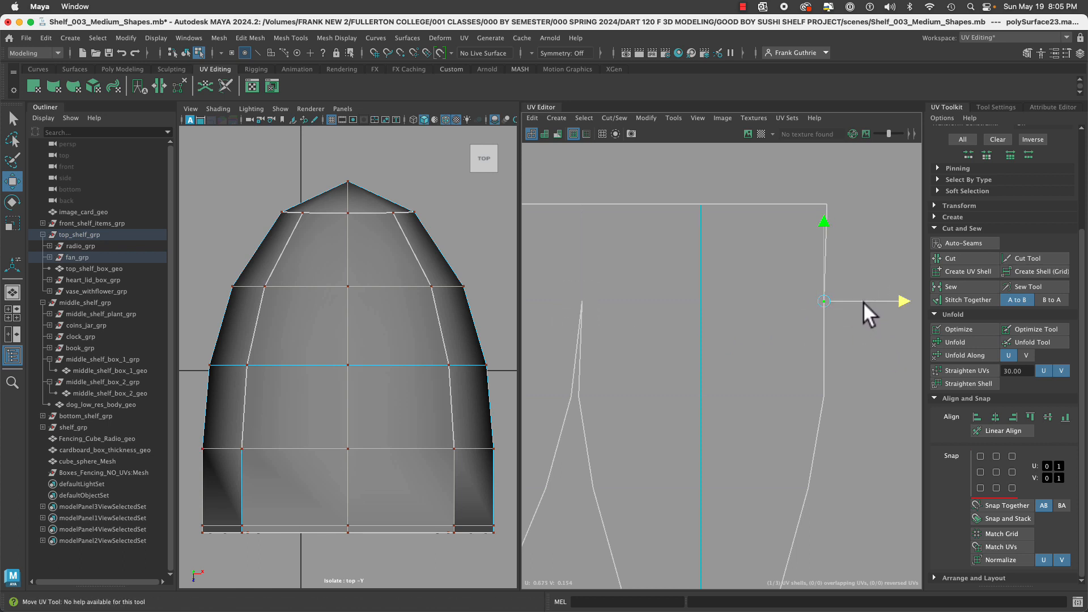
pyautogui.moveTo(817, 193); pyautogui.dragTo(853, 228)
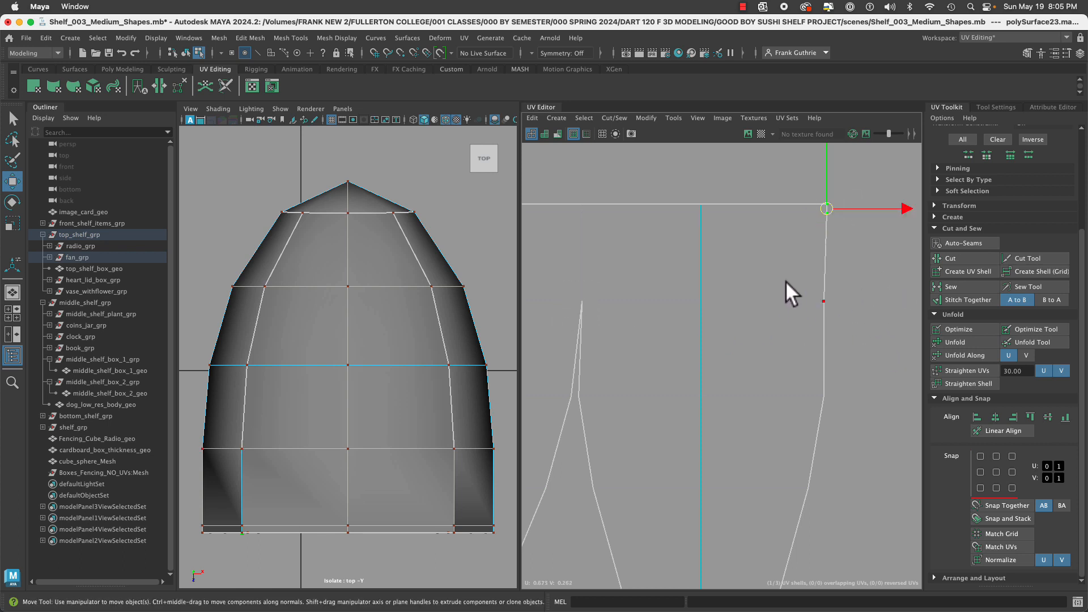
pyautogui.keyDown('shift'); pyautogui.moveTo(785, 281); pyautogui.dragTo(850, 323); pyautogui.keyUp('shift')
pyautogui.click(977, 416)
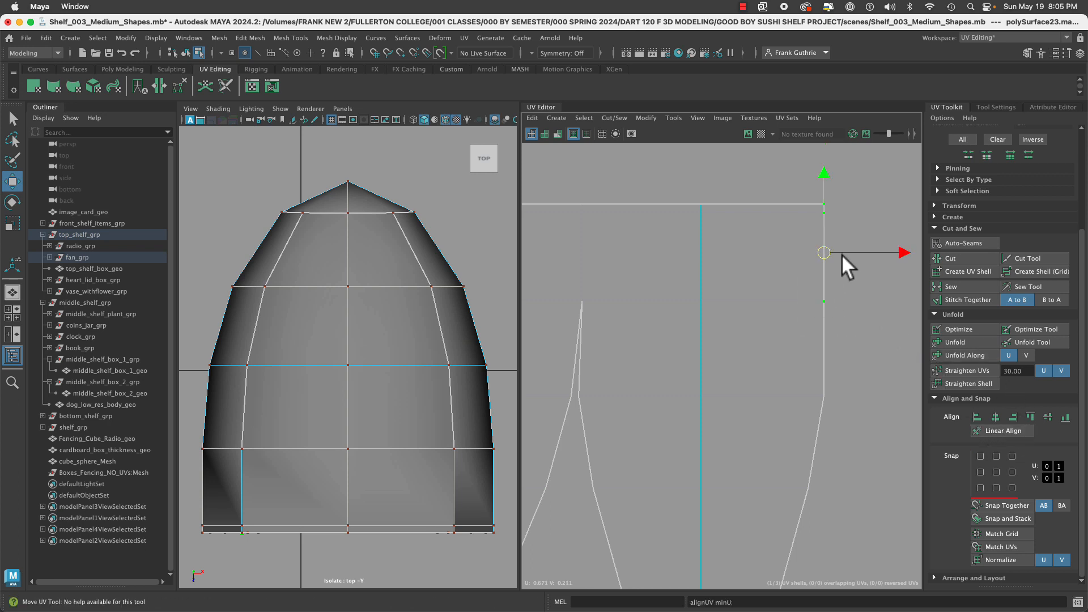
# Scale the outer UV pairs of the last segment's two rows below the notch slightly inward in U.
pyautogui.click(576, 394)
pyautogui.keyDown('shift'); pyautogui.click(824, 396); pyautogui.keyUp('shift')
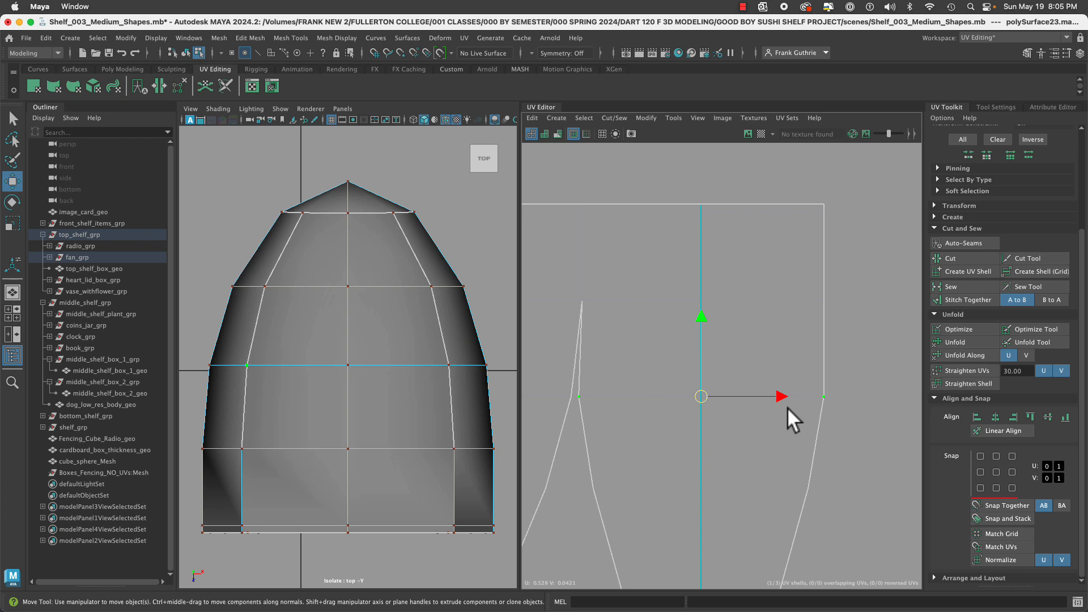
pyautogui.press('r')
pyautogui.moveTo(766, 398); pyautogui.dragTo(769, 396)
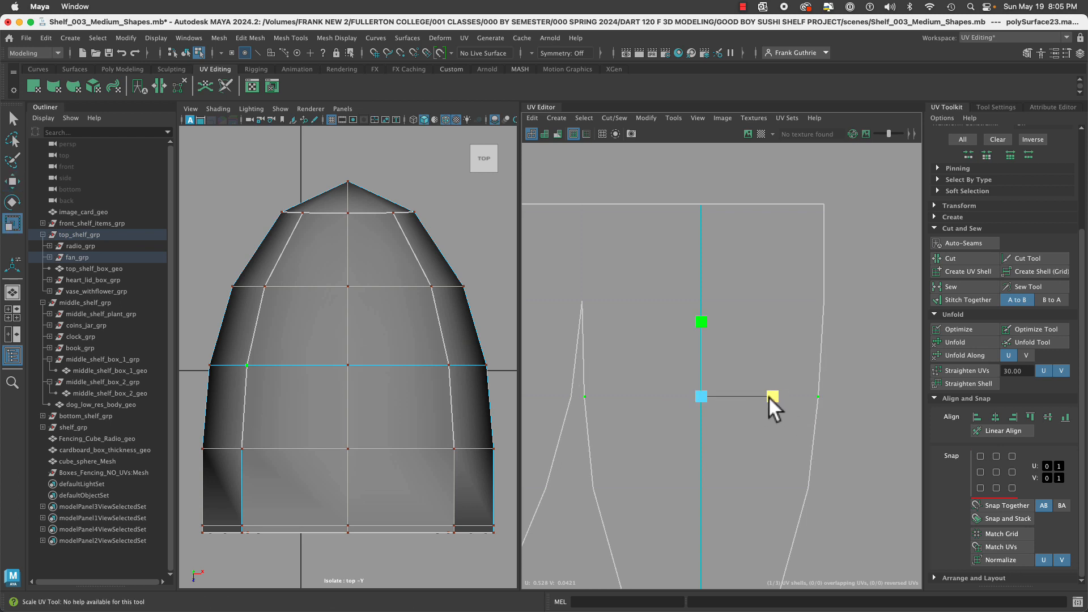
pyautogui.click(592, 488)
pyautogui.keyDown('shift'); pyautogui.click(808, 487); pyautogui.keyUp('shift')
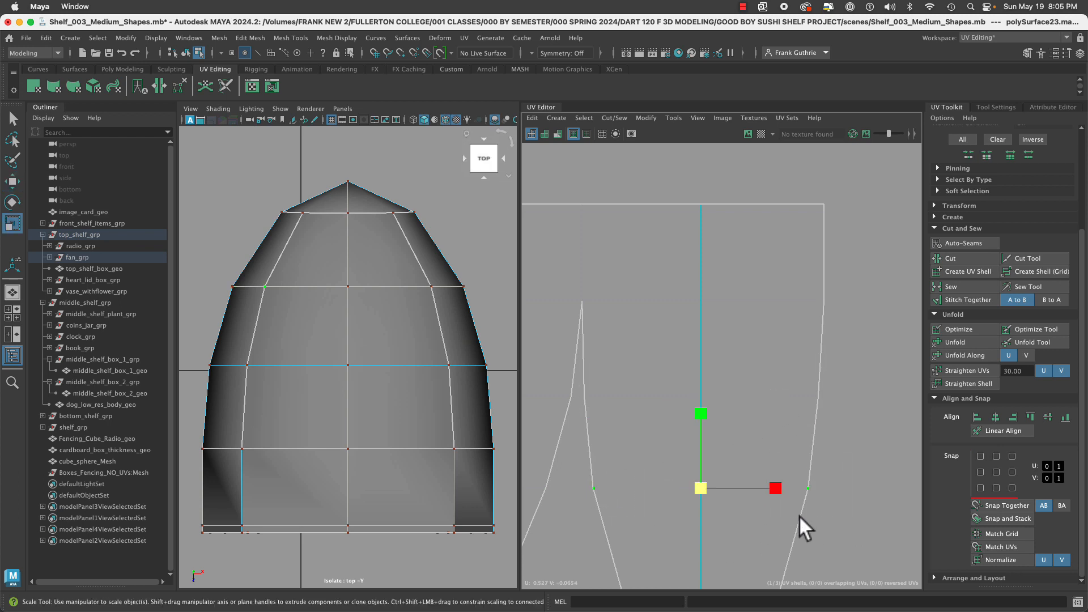
pyautogui.keyDown('alt'); pyautogui.moveTo(773, 502); pyautogui.dragTo(747, 504, button='right'); pyautogui.keyUp('alt')
pyautogui.moveTo(788, 494); pyautogui.dragTo(785, 493)
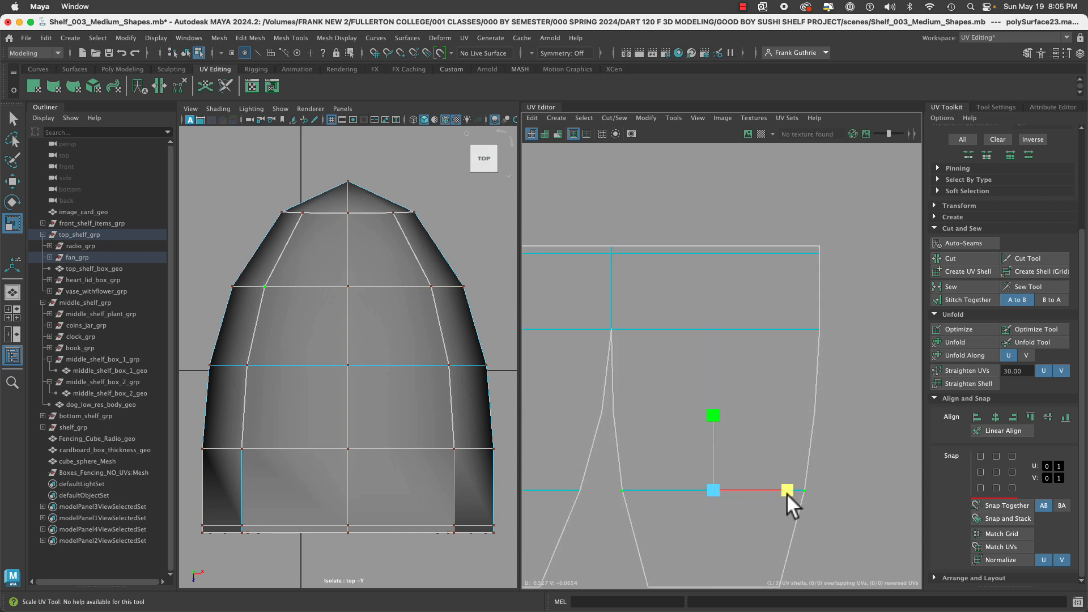
# Cut the UV edges above the last notch to separate the last segment from the shell.
pyautogui.keyDown('alt'); pyautogui.moveTo(758, 511); pyautogui.dragTo(895, 434, button='middle'); pyautogui.keyUp('alt')
pyautogui.keyDown('alt'); pyautogui.moveTo(843, 422); pyautogui.dragTo(636, 395, button='right'); pyautogui.keyUp('alt')
pyautogui.keyDown('alt'); pyautogui.moveTo(843, 417); pyautogui.dragTo(712, 411, button='middle'); pyautogui.keyUp('alt')
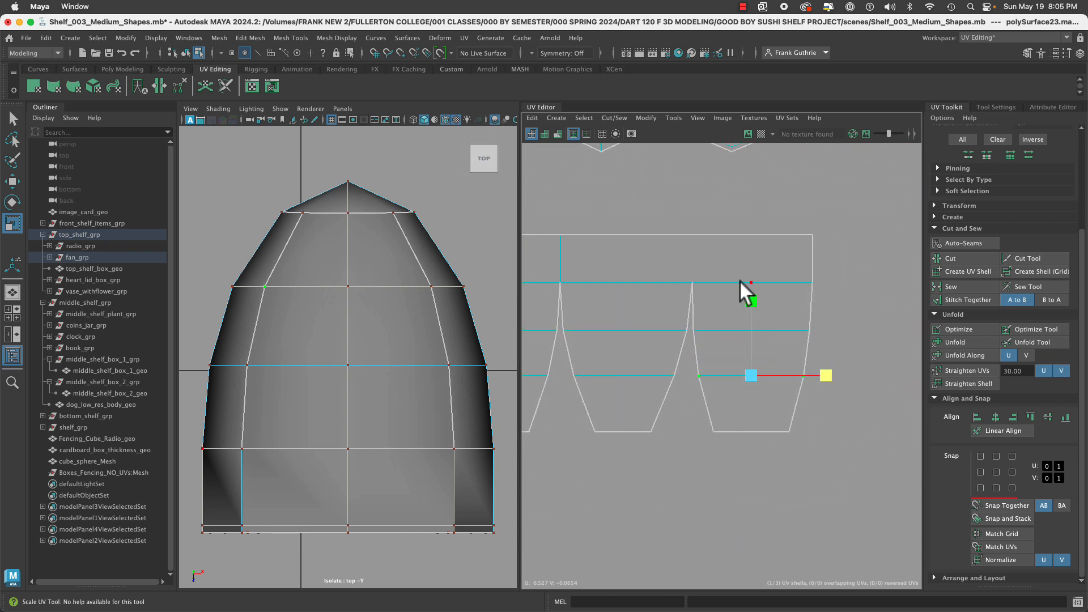
pyautogui.moveTo(692, 251); pyautogui.dragTo(688, 220, button='right')
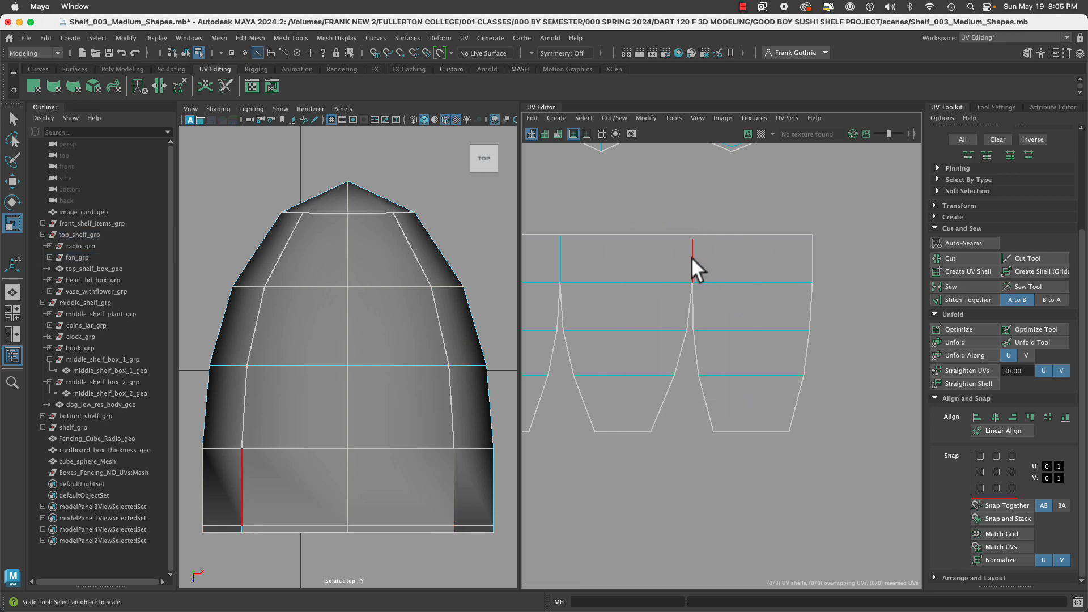
pyautogui.click(690, 258)
pyautogui.click(689, 272)
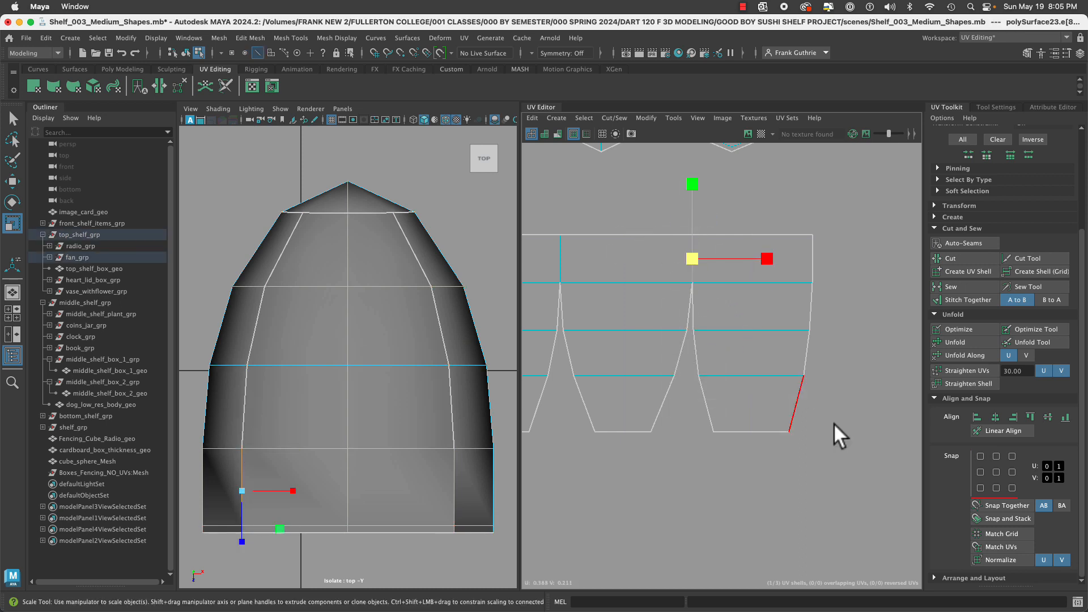
pyautogui.click(963, 265)
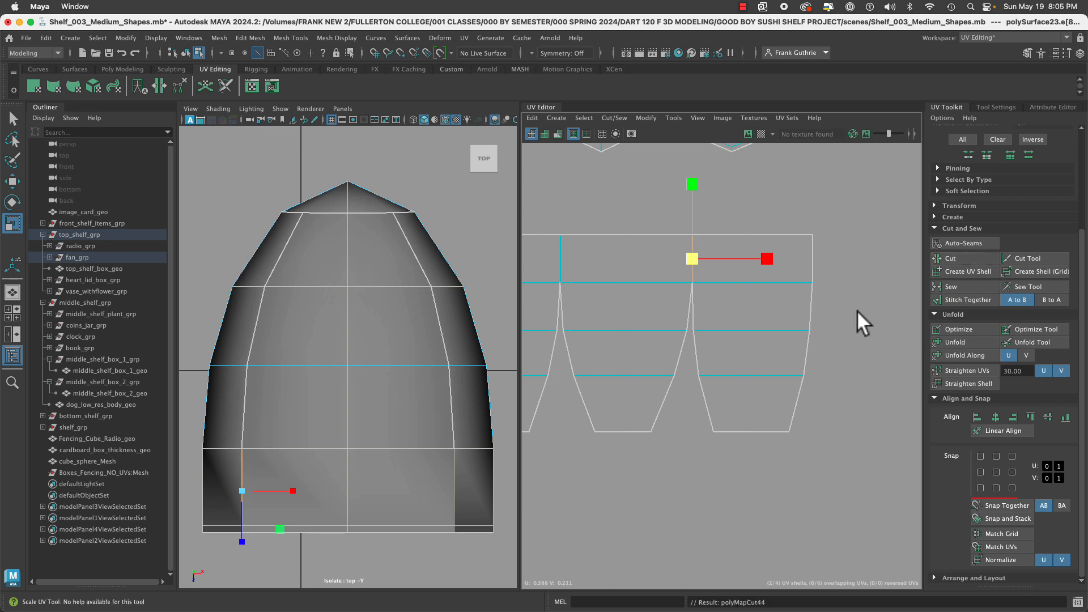
# Unfold the separated last segment and shift it right in U until it no longer overlaps the neighbouring shell.
pyautogui.moveTo(792, 292); pyautogui.dragTo(767, 317, button='right')
pyautogui.click(768, 317)
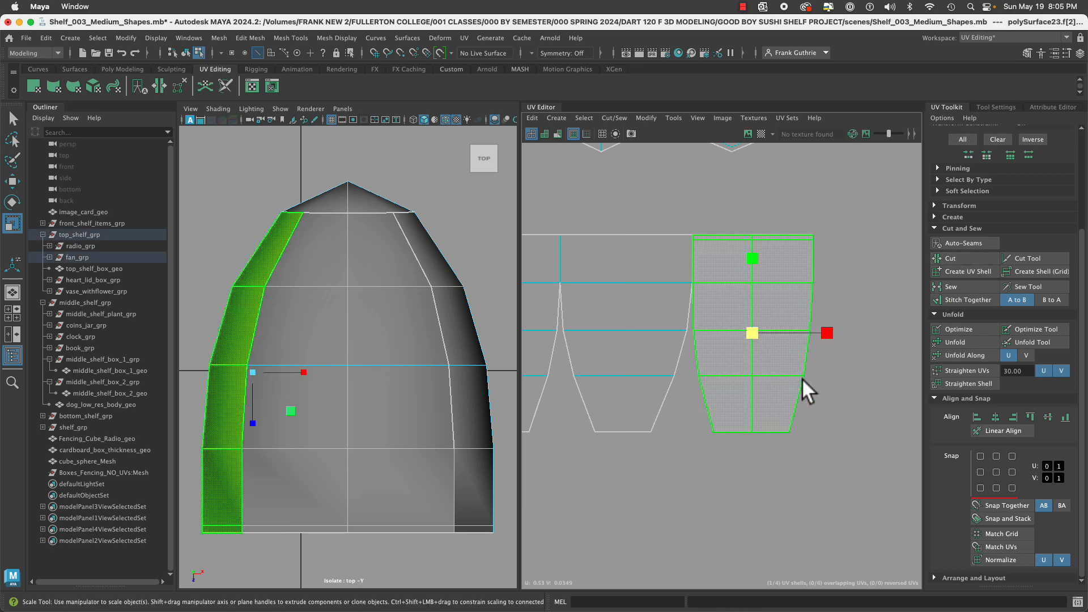
pyautogui.click(957, 344)
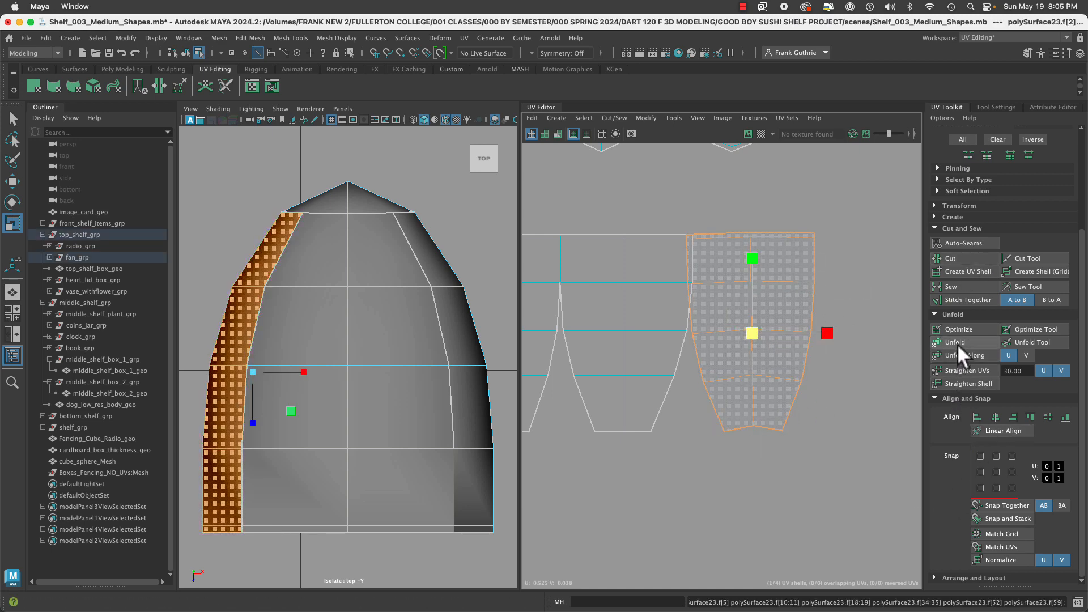
pyautogui.press('w')
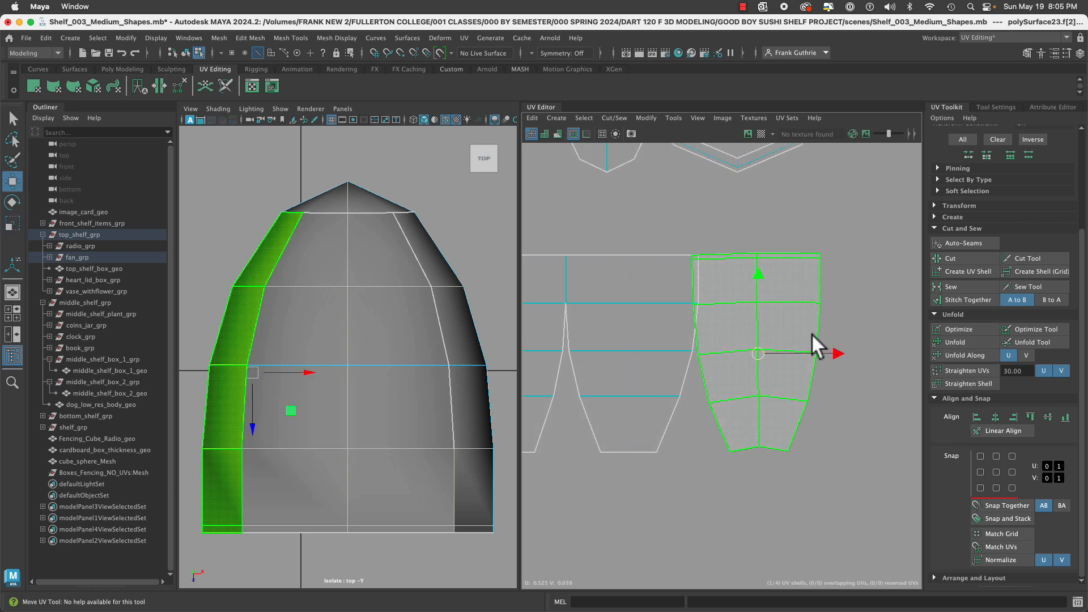
pyautogui.keyDown('alt'); pyautogui.moveTo(760, 333); pyautogui.dragTo(844, 371, button='right'); pyautogui.keyUp('alt')
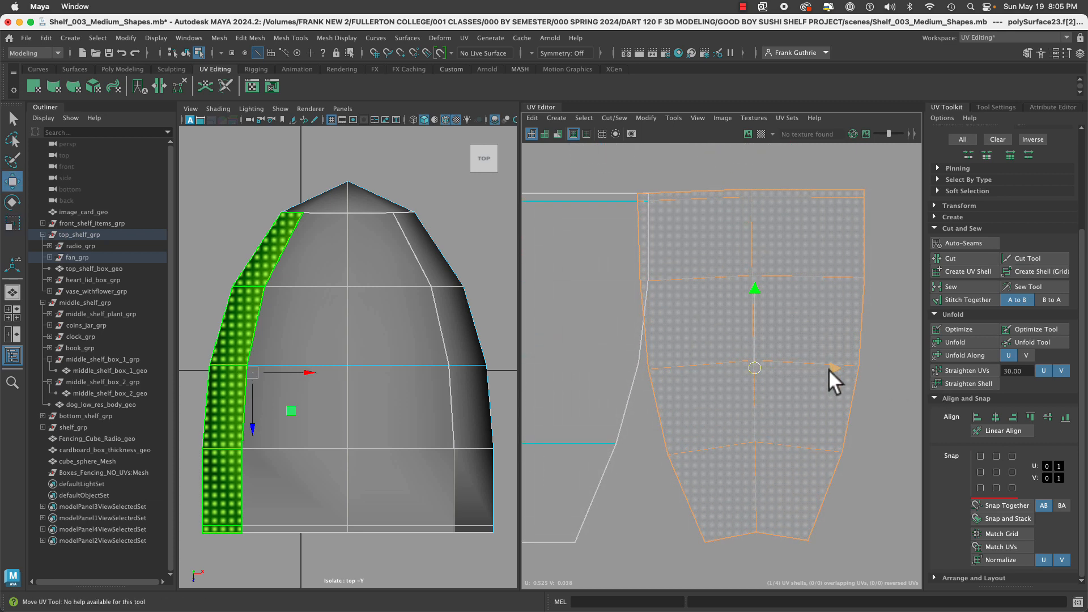
pyautogui.moveTo(828, 369); pyautogui.dragTo(840, 370)
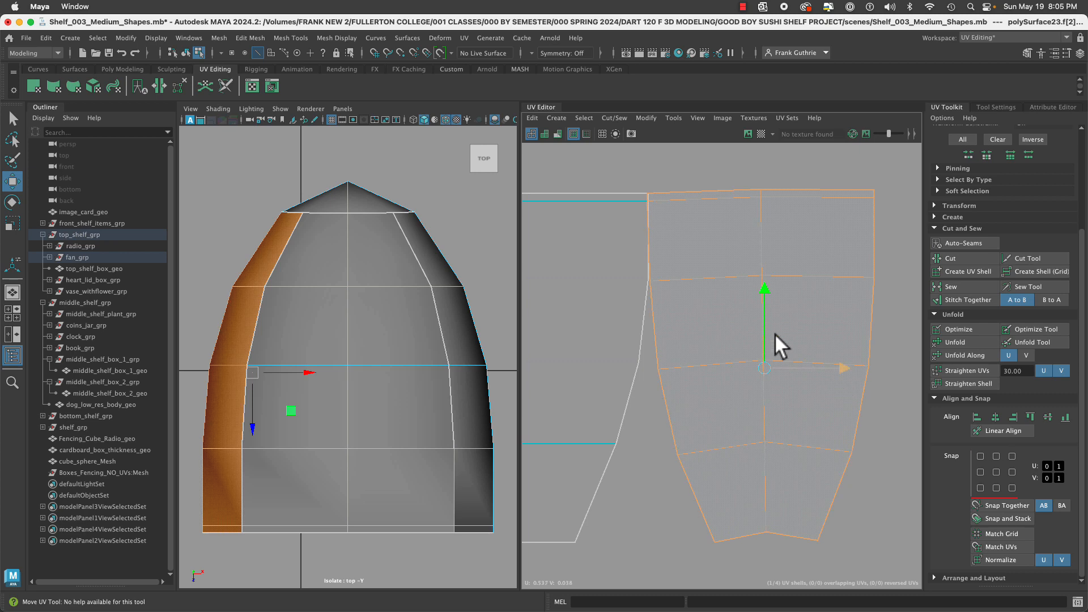
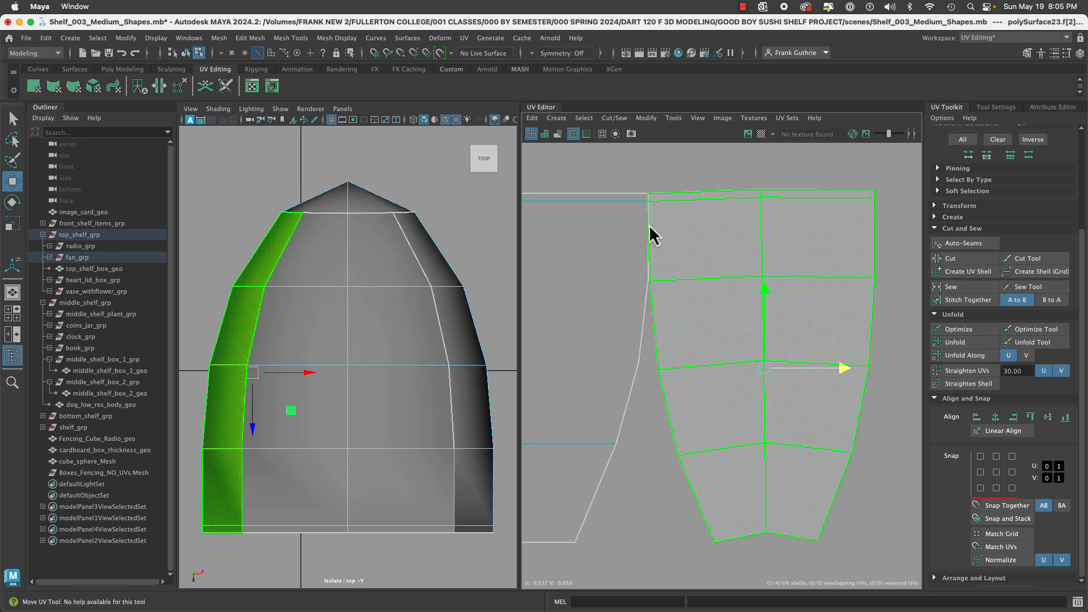
# Stitch the unfolded last segment back to the neighbouring shell along the edges above the notch.
pyautogui.moveTo(651, 230); pyautogui.dragTo(652, 199, button='right')
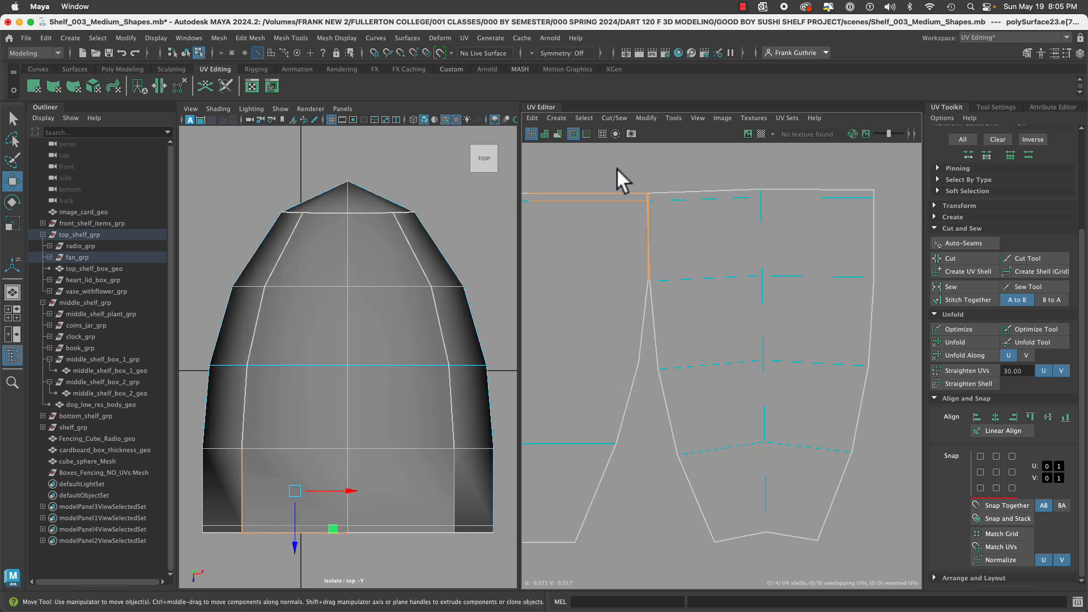
pyautogui.click(649, 259)
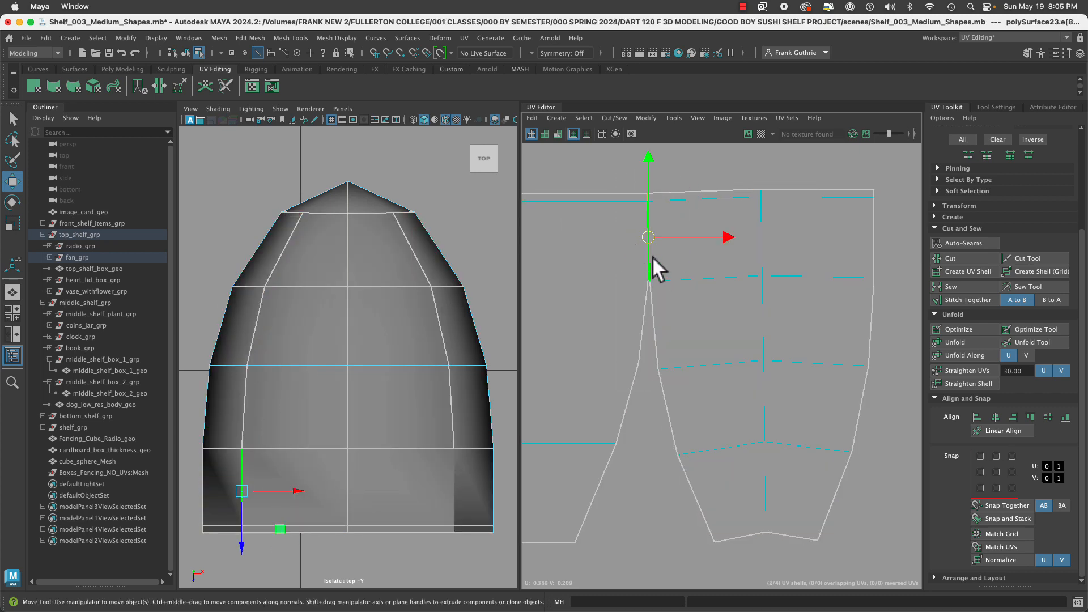
pyautogui.click(961, 298)
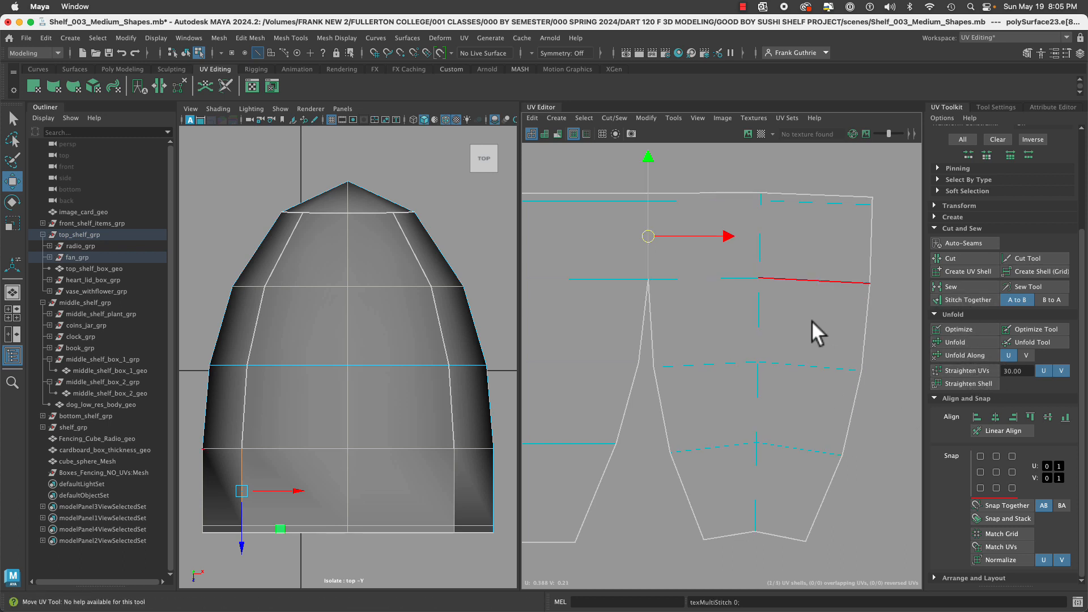
# Redo the stitch of the last segment to the neighbouring shell and align its top border UVs to the maximum V.
pyautogui.hotkey('ctrl', 'z')
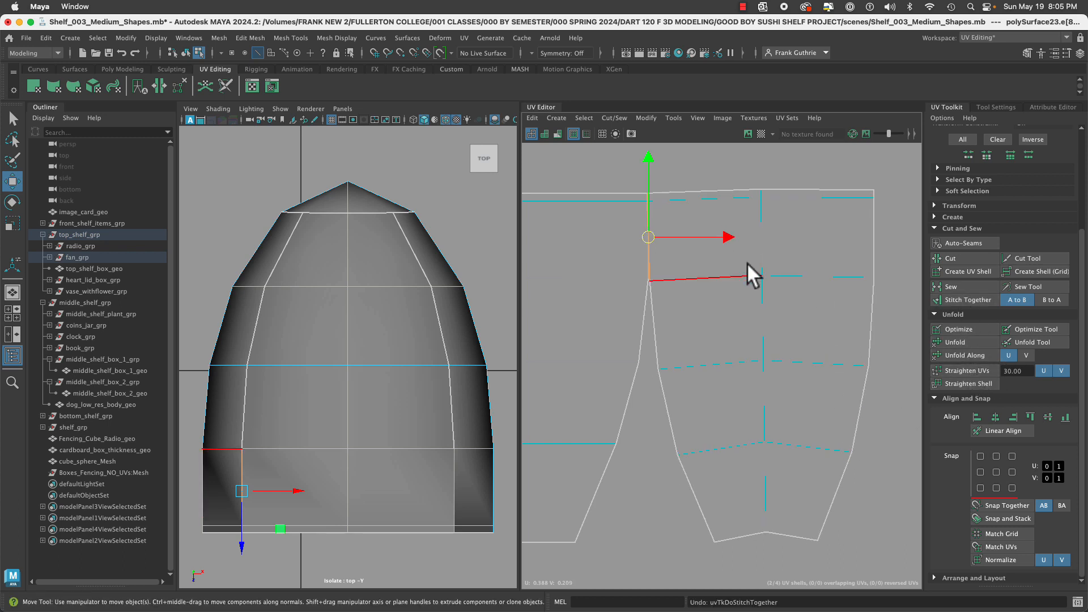
pyautogui.click(955, 300)
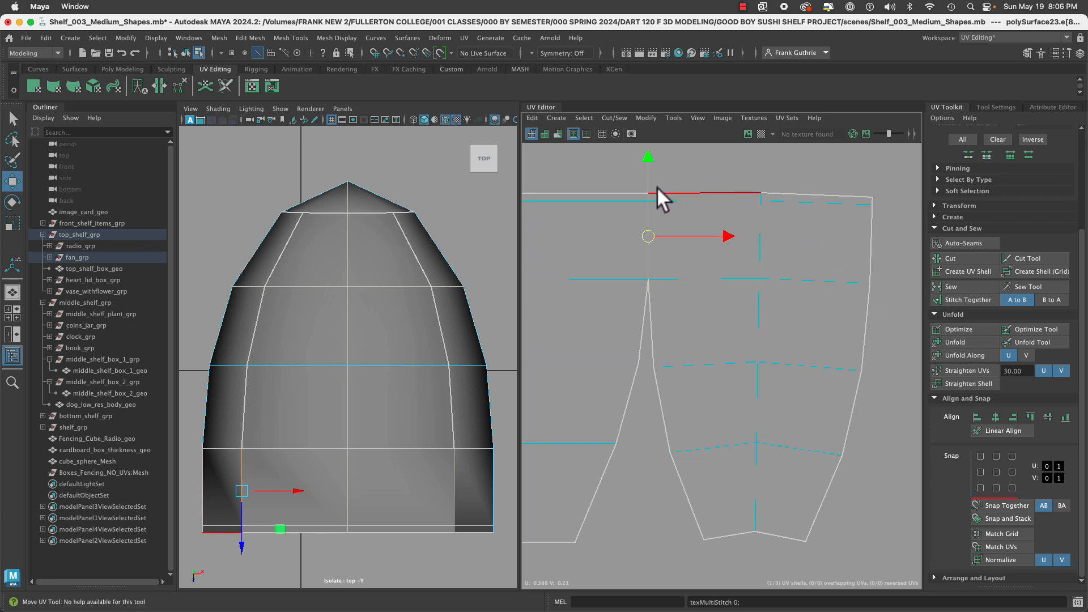
pyautogui.moveTo(609, 179)
pyautogui.mouseDown(button='right')
pyautogui.moveTo(576, 174)
pyautogui.moveTo(651, 180)
pyautogui.moveTo(627, 180)
pyautogui.mouseUp(button='right')
pyautogui.moveTo(876, 198); pyautogui.dragTo(877, 199)
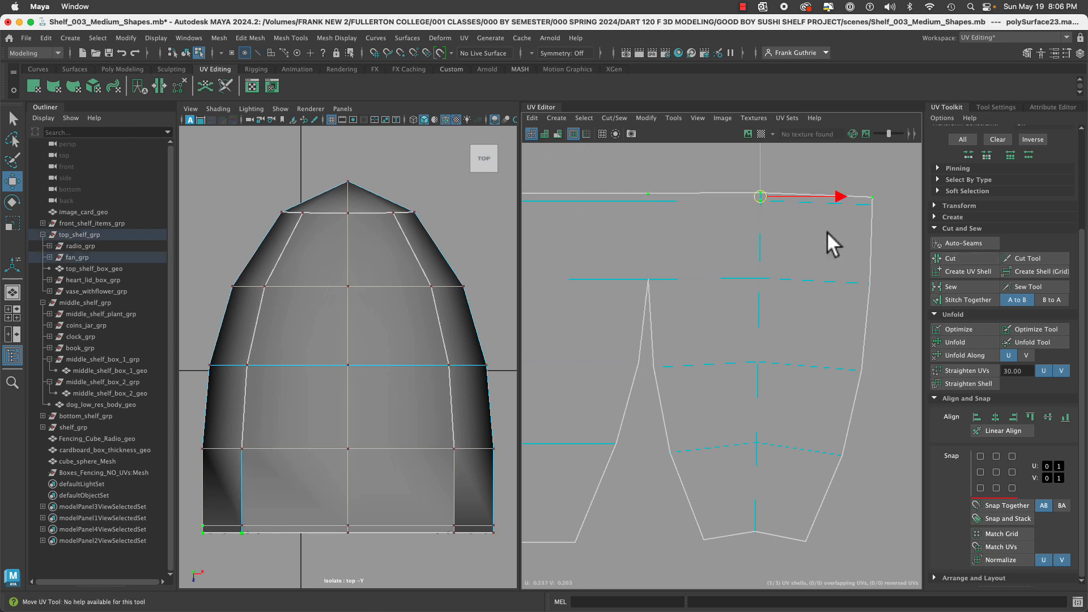
pyautogui.click(1023, 418)
pyautogui.moveTo(630, 233); pyautogui.dragTo(878, 200)
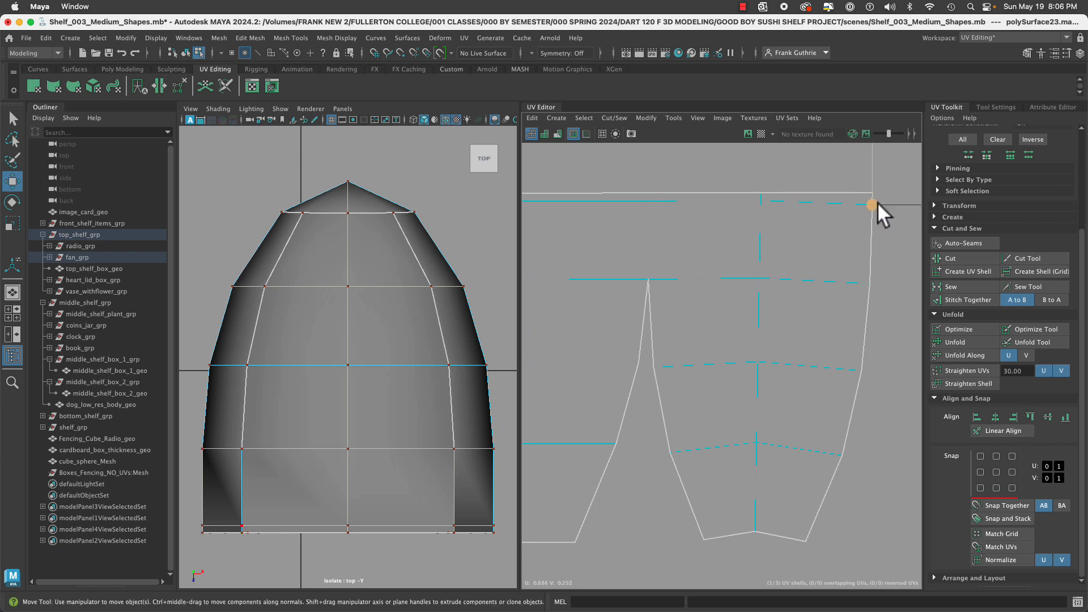
pyautogui.press('g')
# Shift the last segment's middle and outer UVs from the notch row downward slightly down in V, then align the notch row to the maximum V.
pyautogui.moveTo(637, 254); pyautogui.dragTo(883, 298)
pyautogui.moveTo(733, 250); pyautogui.dragTo(882, 304)
pyautogui.keyDown('shift'); pyautogui.moveTo(740, 317); pyautogui.dragTo(882, 551); pyautogui.keyUp('shift')
pyautogui.moveTo(811, 329); pyautogui.dragTo(810, 336)
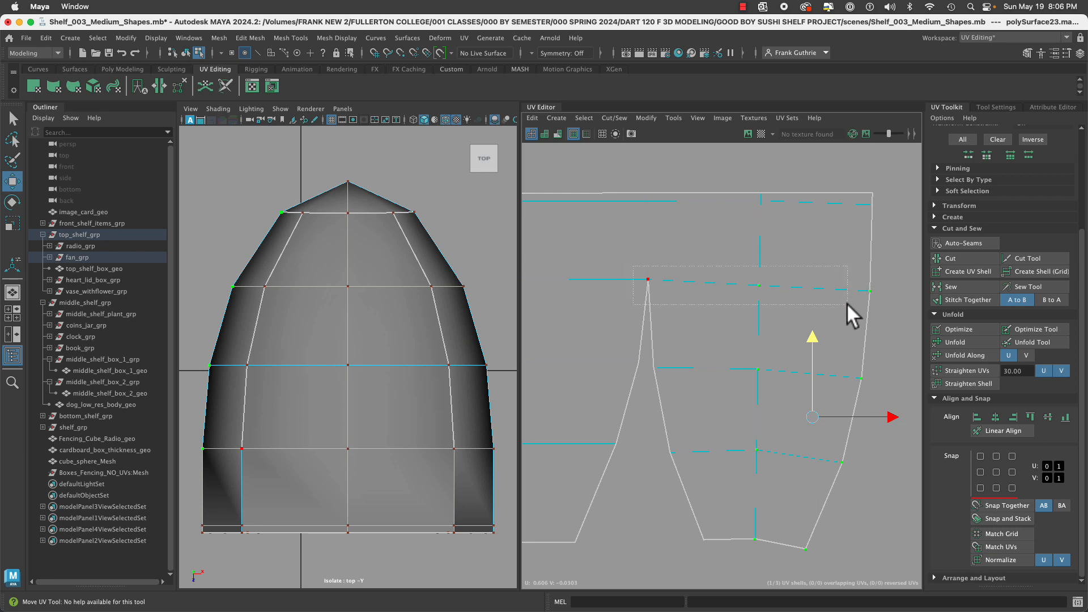
pyautogui.click(1030, 417)
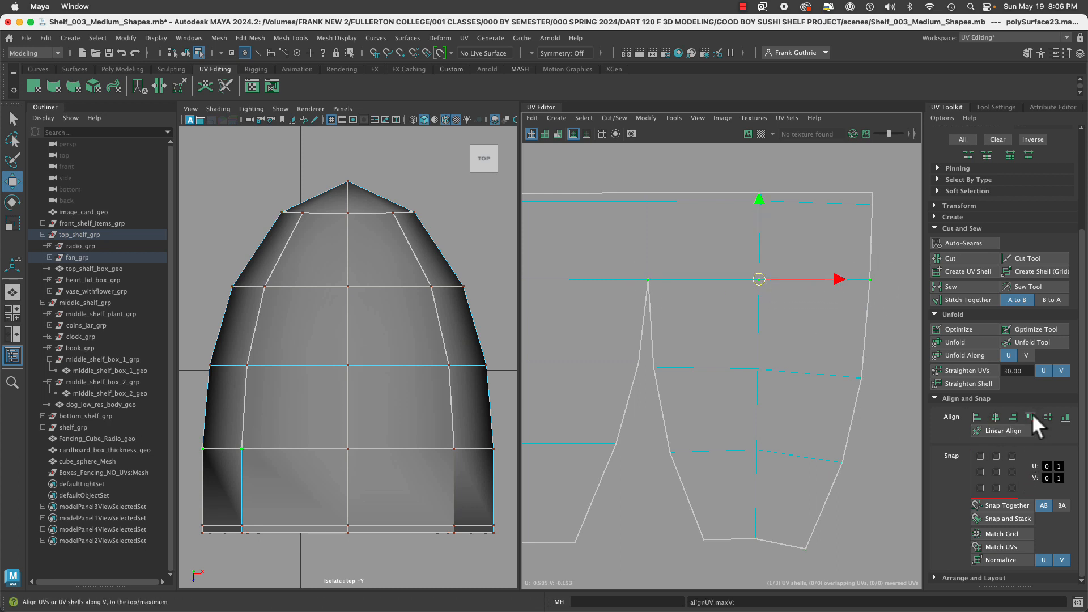
# Align each of the last segment's three UV rows below the notch to the maximum V, lowering the second row's middle and outer UVs first.
pyautogui.moveTo(883, 354); pyautogui.dragTo(827, 369)
pyautogui.press('g')
pyautogui.moveTo(653, 388); pyautogui.dragTo(861, 491)
pyautogui.moveTo(736, 432); pyautogui.dragTo(858, 490)
pyautogui.moveTo(798, 420); pyautogui.dragTo(798, 427)
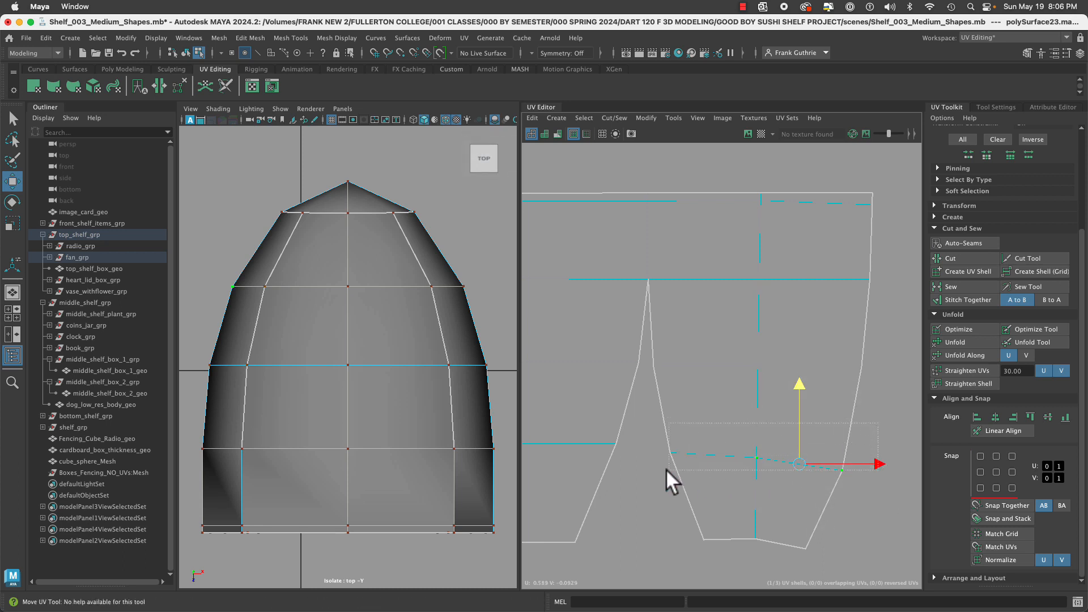
pyautogui.moveTo(667, 469); pyautogui.dragTo(663, 479)
pyautogui.press('g')
pyautogui.moveTo(867, 506); pyautogui.dragTo(696, 566)
pyautogui.press('g')
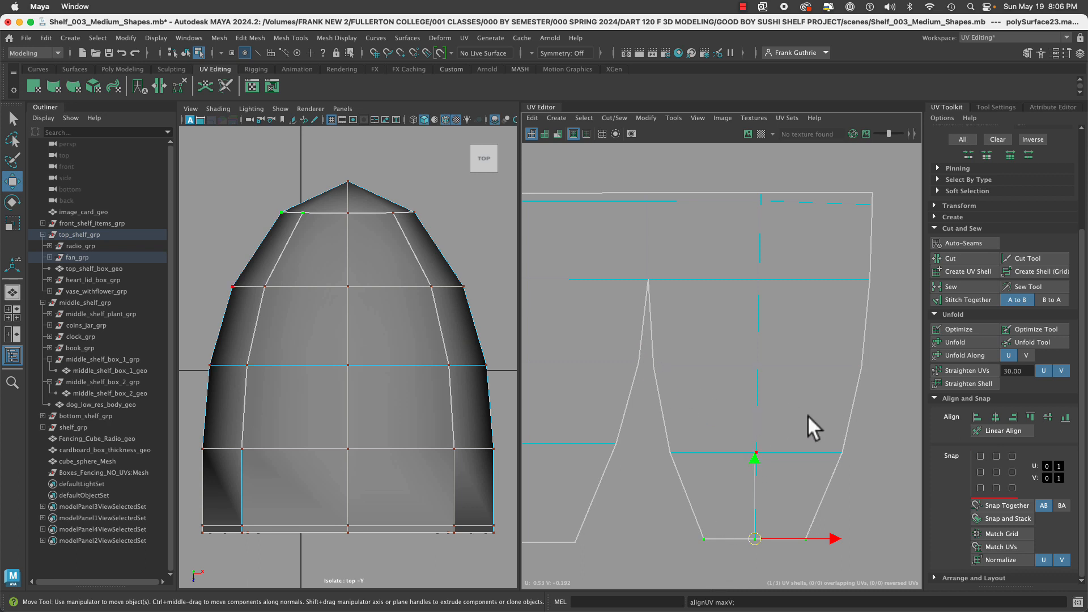
# Lower the last segment's middle and outer UVs in the row just below the top border, then align that row to the maximum V.
pyautogui.moveTo(618, 232); pyautogui.dragTo(872, 196)
pyautogui.moveTo(730, 220); pyautogui.dragTo(879, 195)
pyautogui.moveTo(815, 178); pyautogui.dragTo(816, 192)
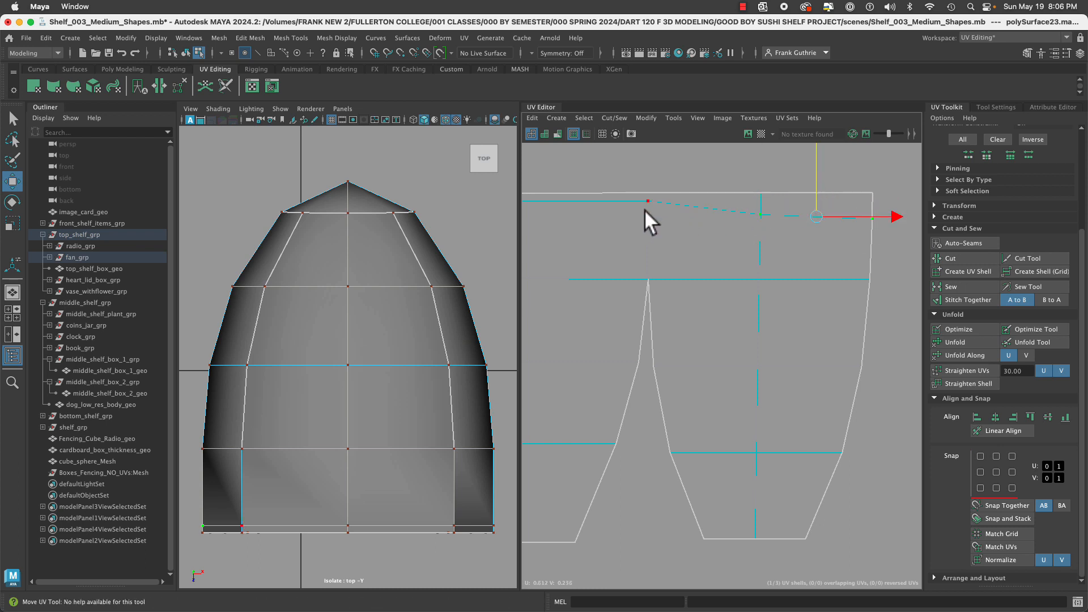
pyautogui.keyDown('shift'); pyautogui.moveTo(656, 202); pyautogui.dragTo(656, 201); pyautogui.keyUp('shift')
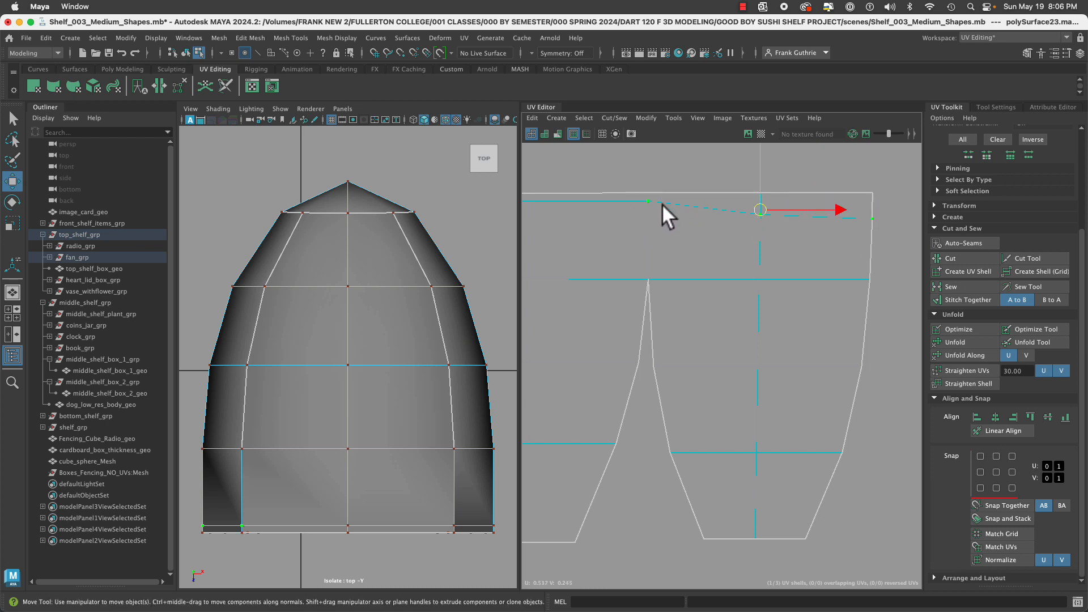
pyautogui.click(1031, 417)
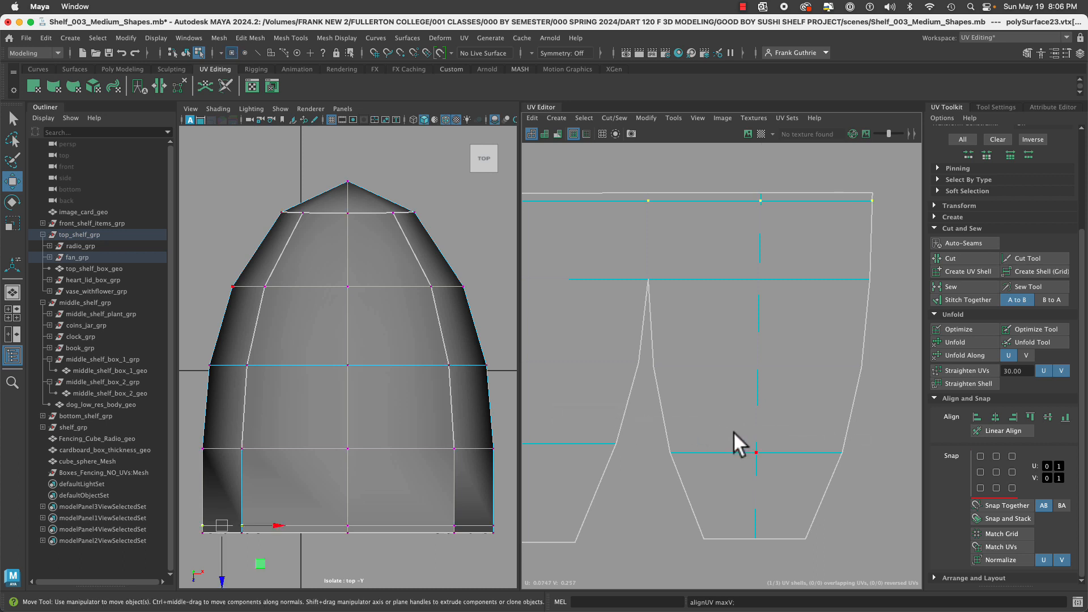
# Straighten the two uppermost UV rows across the whole side shell in U and V with a 30-degree angle tolerance.
pyautogui.scroll(-2, 733, 431)
pyautogui.keyDown('alt'); pyautogui.moveTo(621, 402); pyautogui.dragTo(609, 416, button='right'); pyautogui.keyUp('alt')
pyautogui.keyDown('alt'); pyautogui.moveTo(609, 416); pyautogui.dragTo(674, 443, button='middle'); pyautogui.keyUp('alt')
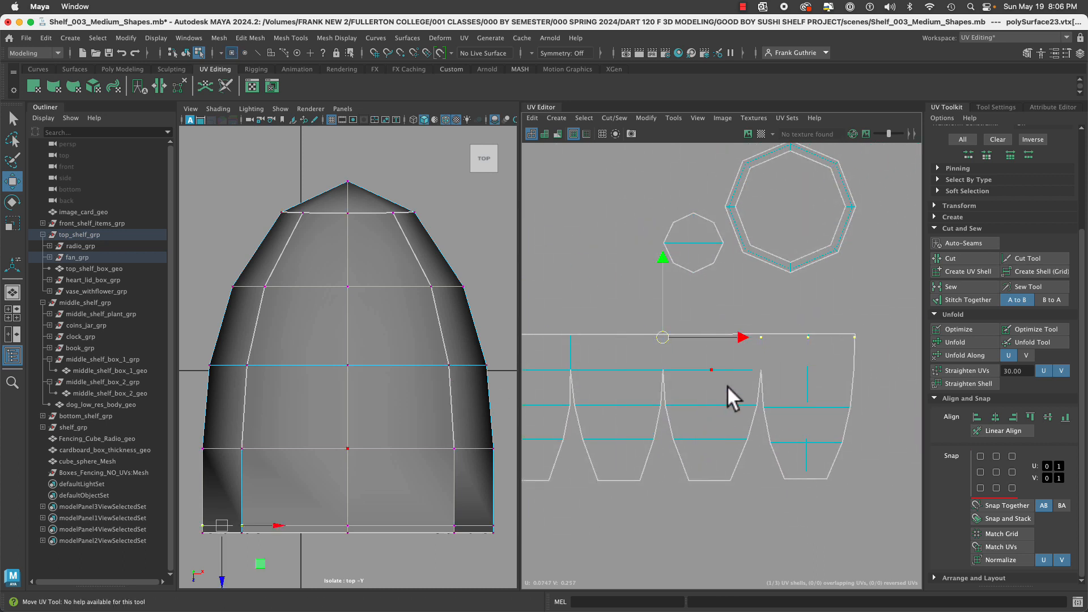
pyautogui.moveTo(790, 362); pyautogui.dragTo(780, 328, button='right')
pyautogui.keyDown('alt'); pyautogui.moveTo(778, 338); pyautogui.dragTo(811, 324, button='middle'); pyautogui.keyUp('alt')
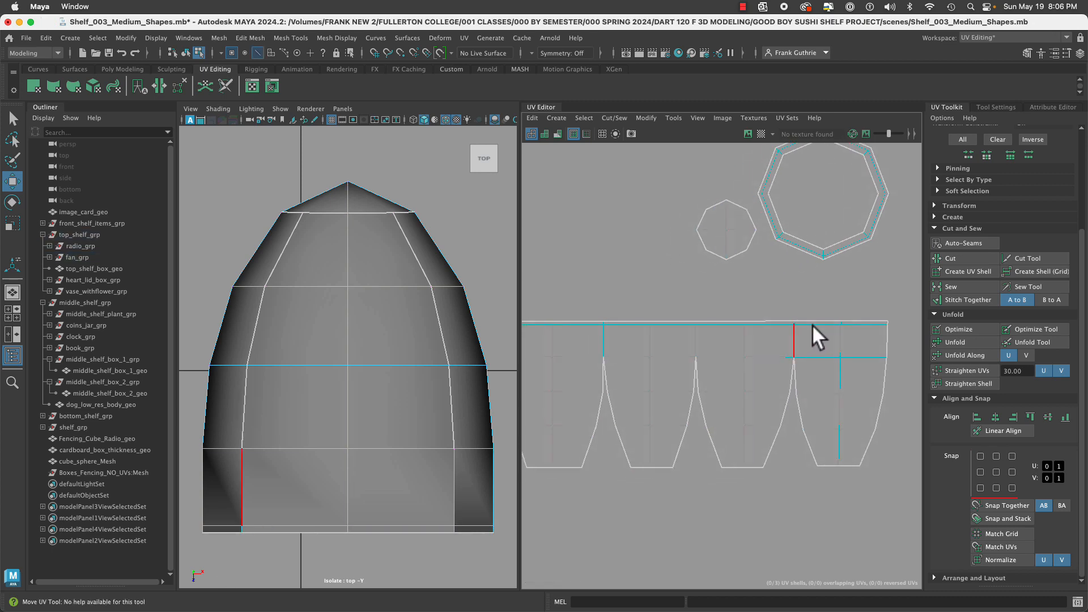
pyautogui.moveTo(815, 319); pyautogui.dragTo(898, 308, button='right')
pyautogui.scroll(-1, 843, 321)
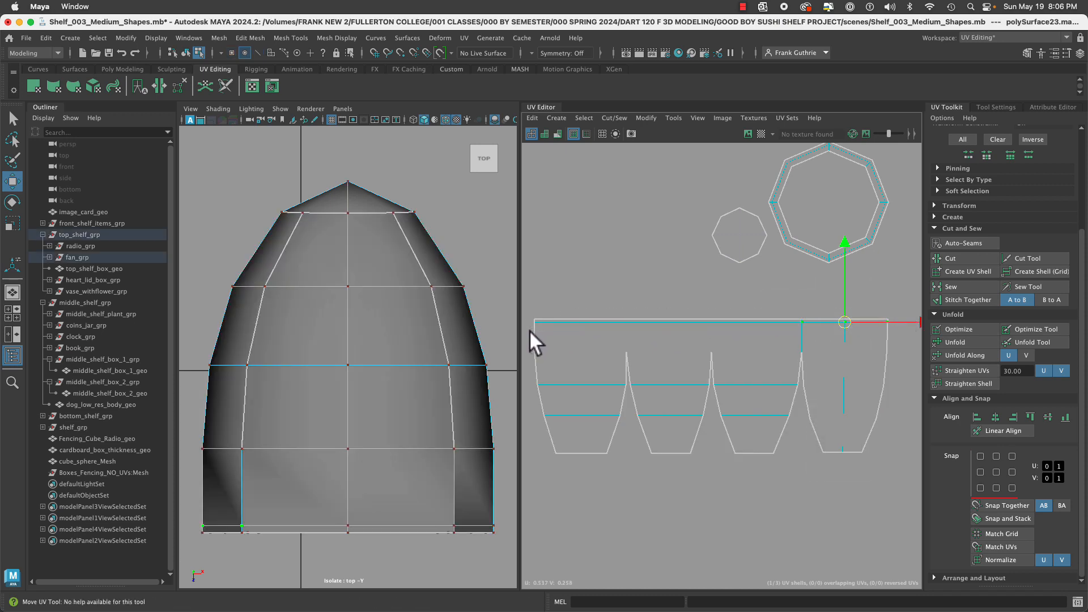
pyautogui.moveTo(529, 329); pyautogui.dragTo(901, 310)
pyautogui.scroll(4, 963, 433)
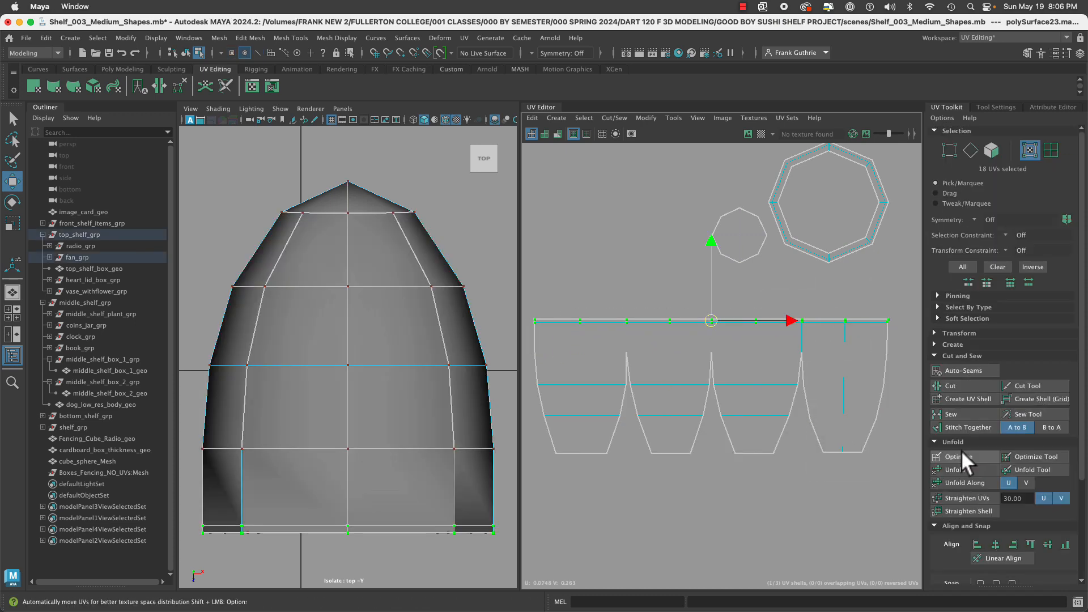
pyautogui.scroll(-3, 966, 501)
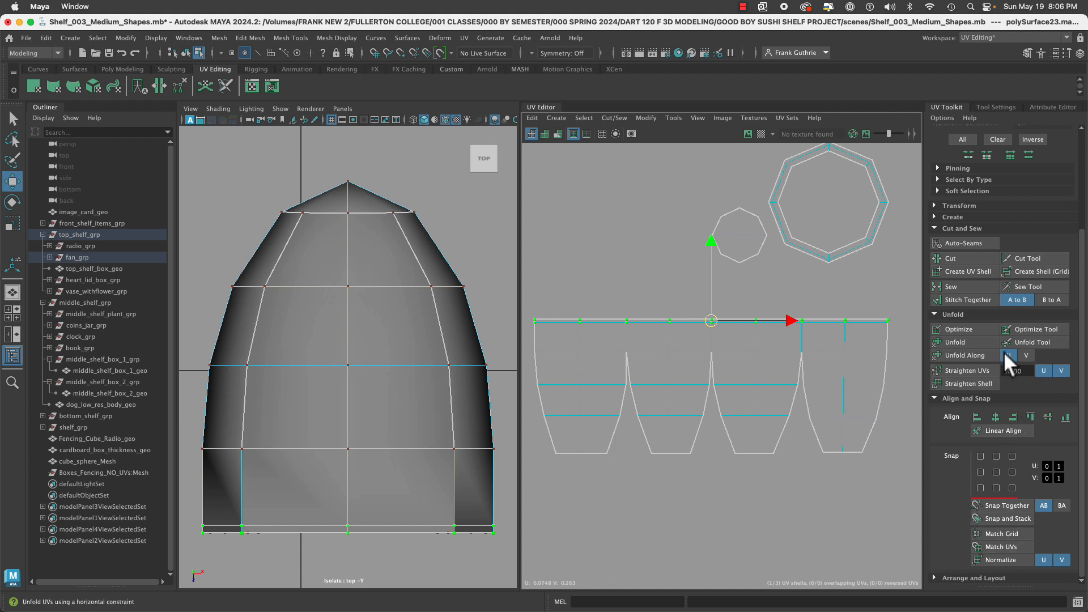
pyautogui.click(970, 371)
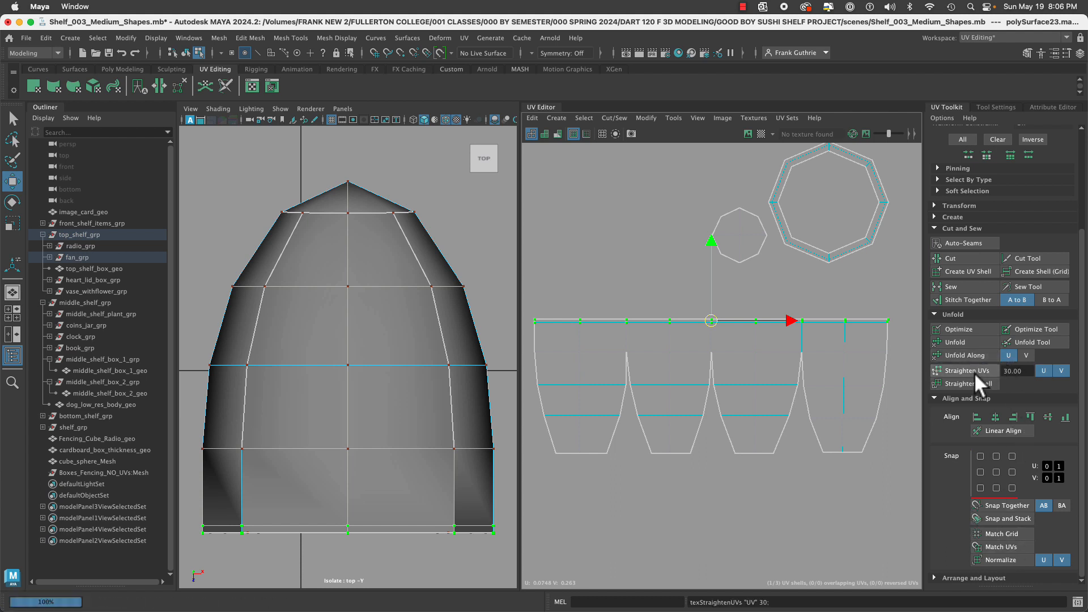
# Align the UVs on the last segment's outer edge above the notch to the minimum U.
pyautogui.click(890, 339)
pyautogui.moveTo(872, 306); pyautogui.dragTo(898, 374)
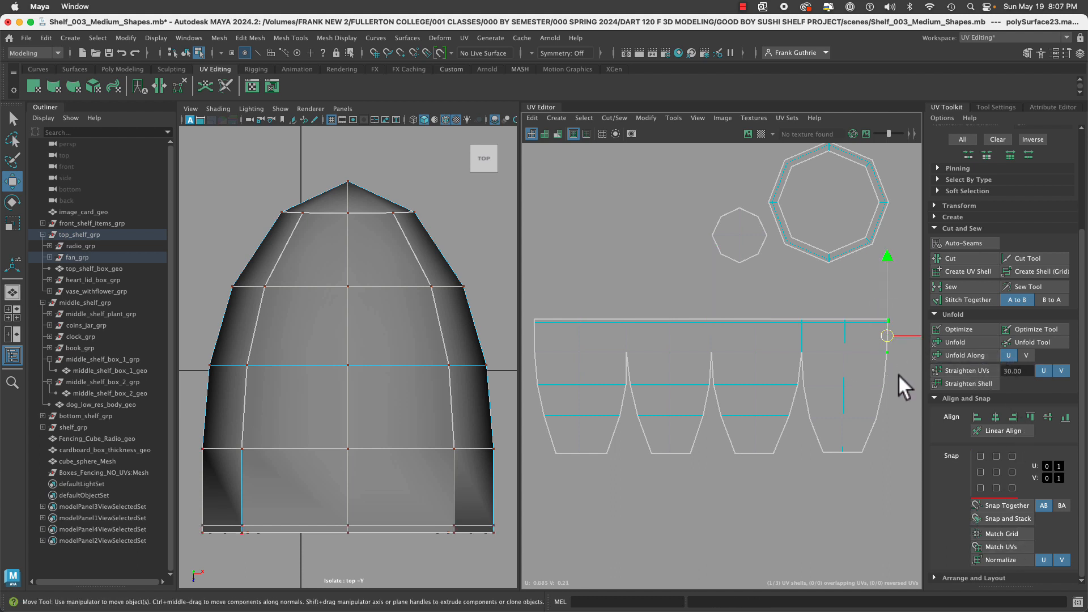
pyautogui.click(977, 418)
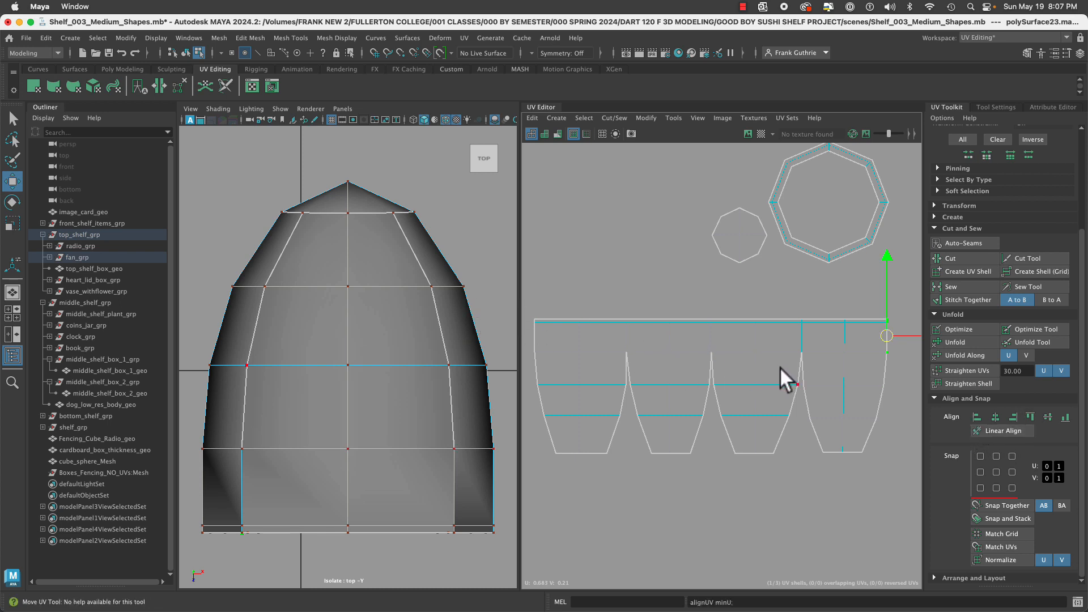
# Switch to edge selection and show the motor housing in the perspective view.
pyautogui.rightClick(754, 335)
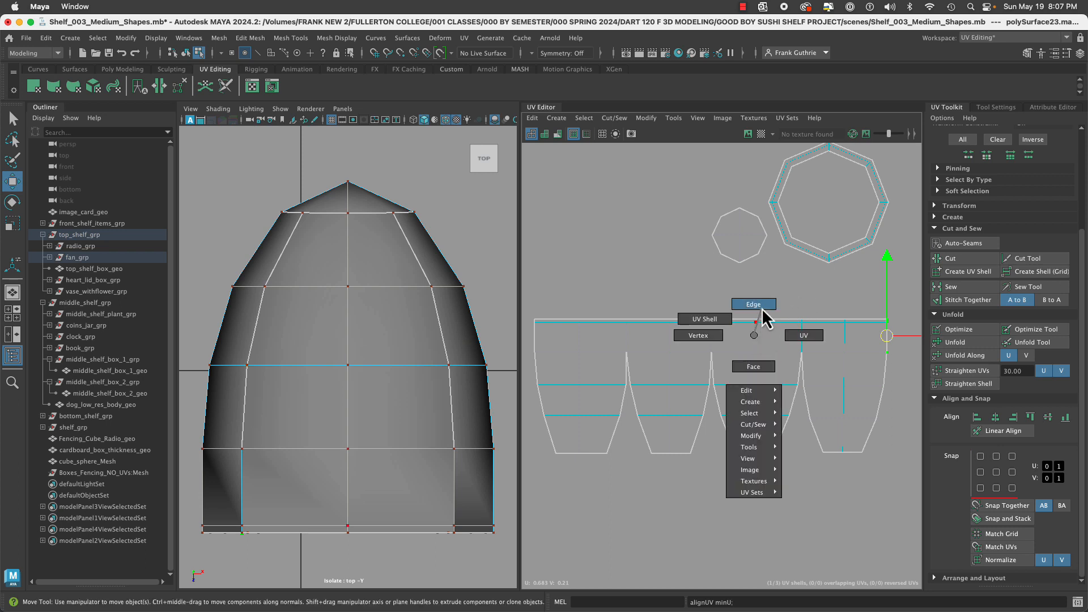
pyautogui.click(763, 311)
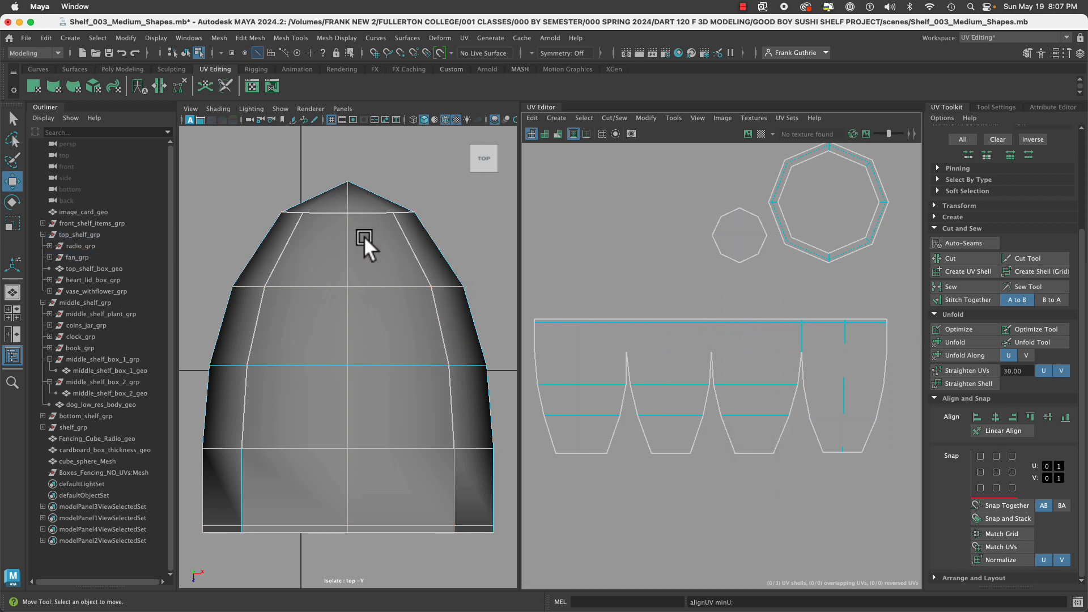
pyautogui.press('space')
pyautogui.moveTo(365, 253); pyautogui.dragTo(366, 222)
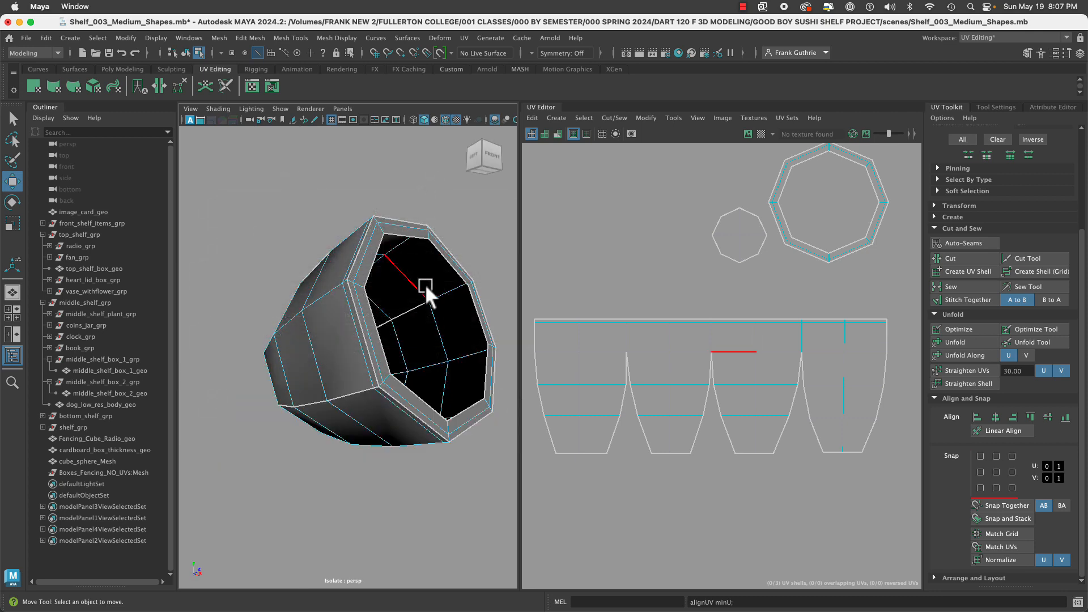
# Stitch the small octagonal back cap's UV shell to the third tapered tab of the body strip along their shared edge.
pyautogui.keyDown('alt'); pyautogui.moveTo(425, 287); pyautogui.dragTo(355, 338); pyautogui.keyUp('alt')
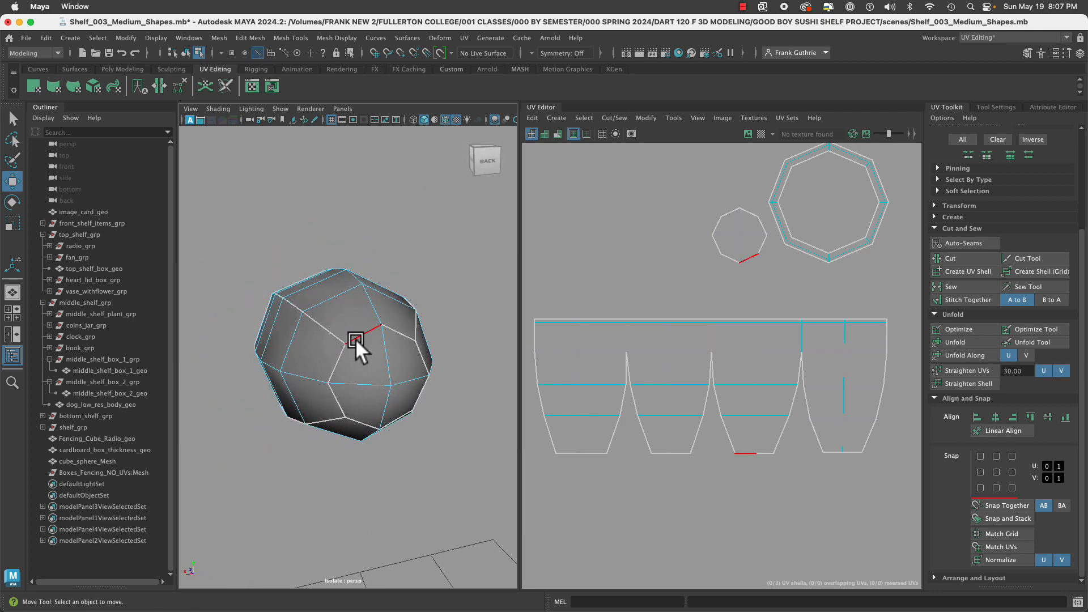
pyautogui.rightClick(356, 338)
pyautogui.click(355, 340)
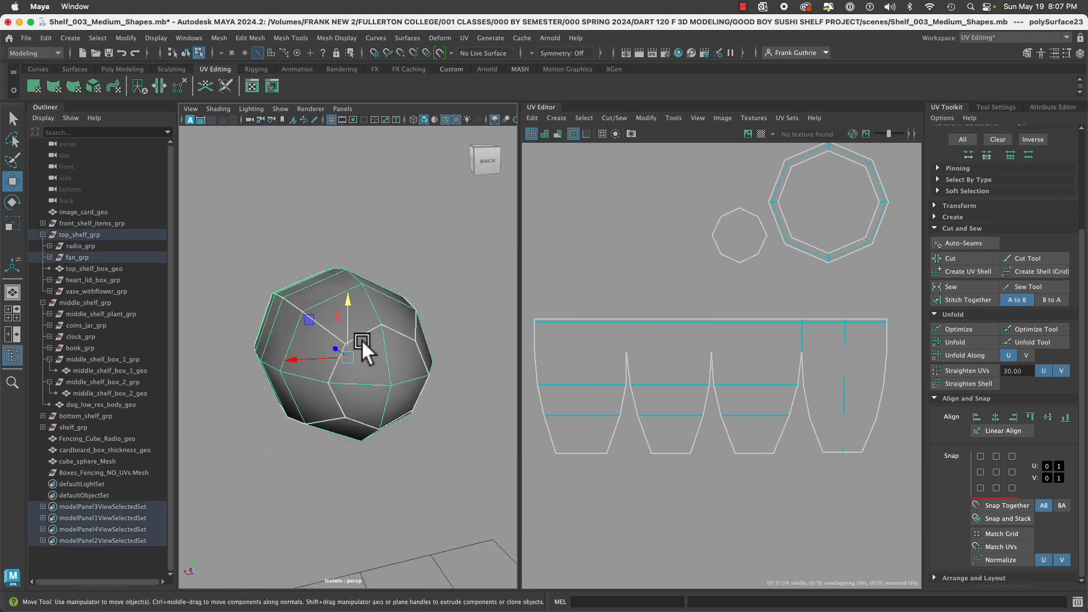
pyautogui.rightClick(361, 336)
pyautogui.click(362, 243)
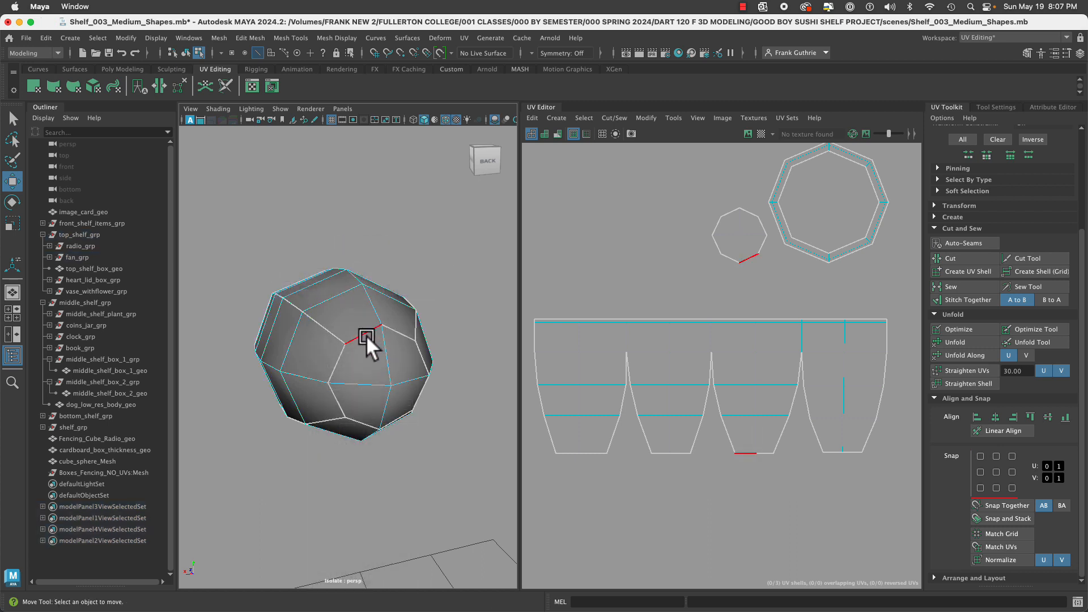
pyautogui.click(365, 336)
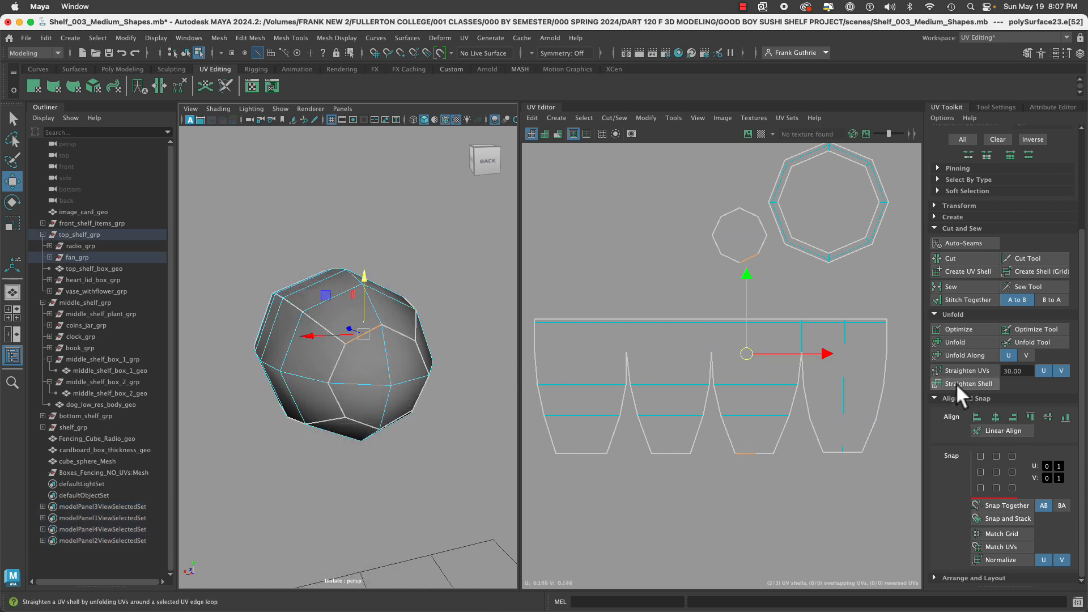
pyautogui.click(968, 299)
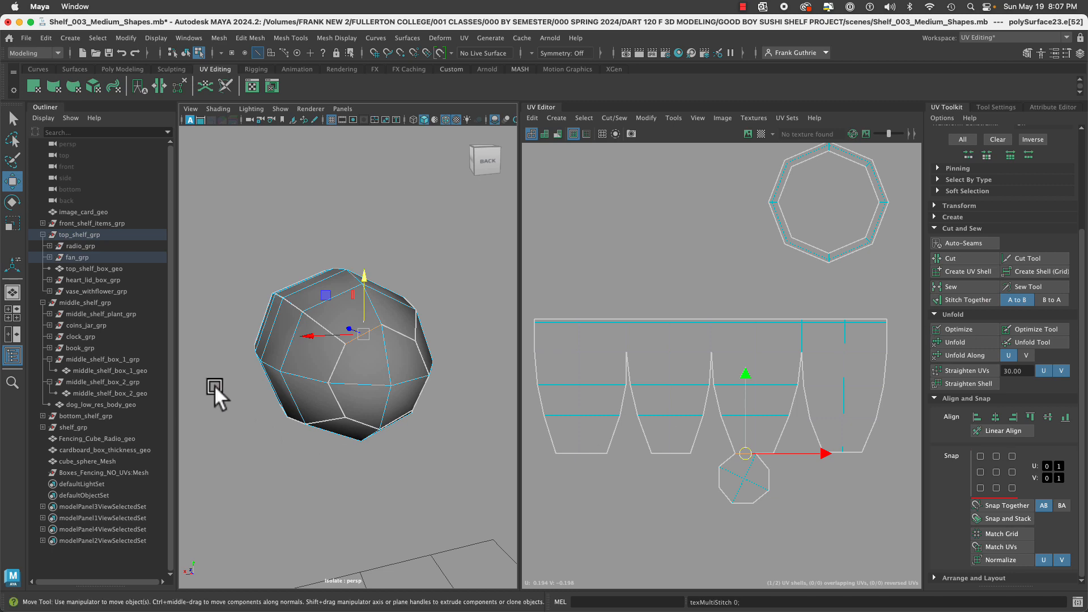
# Stitch the octagonal front rim's UV shell to the straight edge of the body strip at an outer rim edge.
pyautogui.keyDown('alt'); pyautogui.moveTo(327, 380); pyautogui.dragTo(516, 390); pyautogui.keyUp('alt')
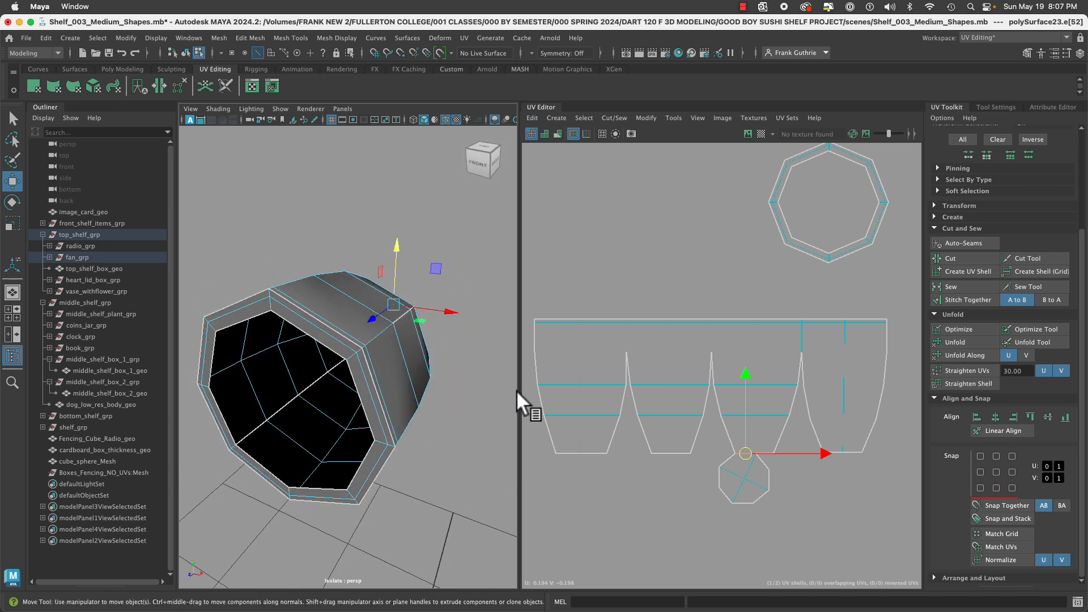
pyautogui.click(341, 339)
pyautogui.click(962, 298)
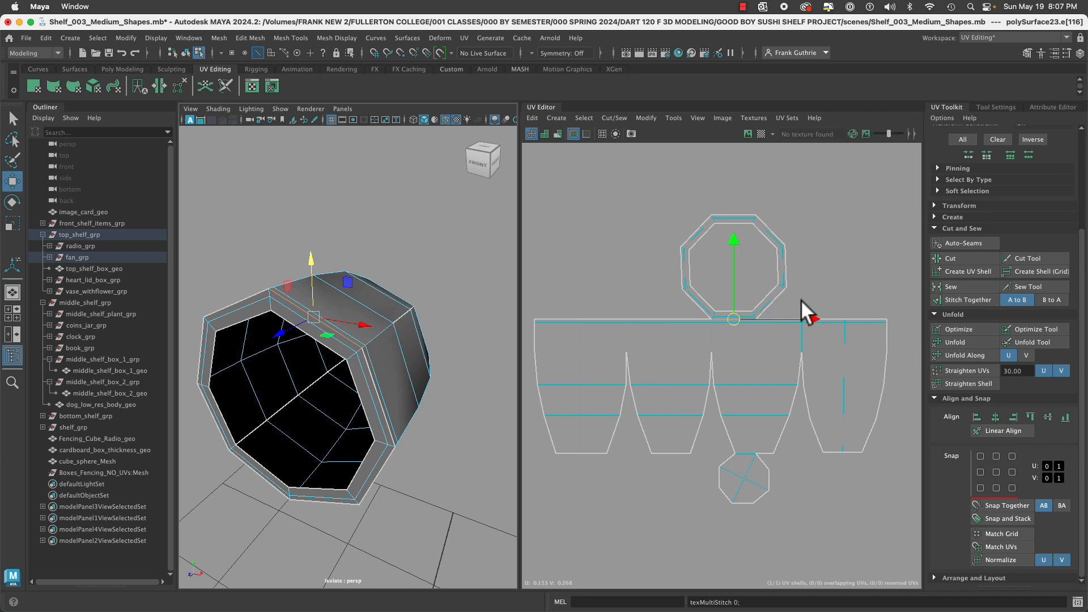
# Try unfolding the complete stitched housing shell, and undo the unfold.
pyautogui.scroll(-3, 788, 301)
pyautogui.moveTo(775, 332); pyautogui.dragTo(733, 318, button='right')
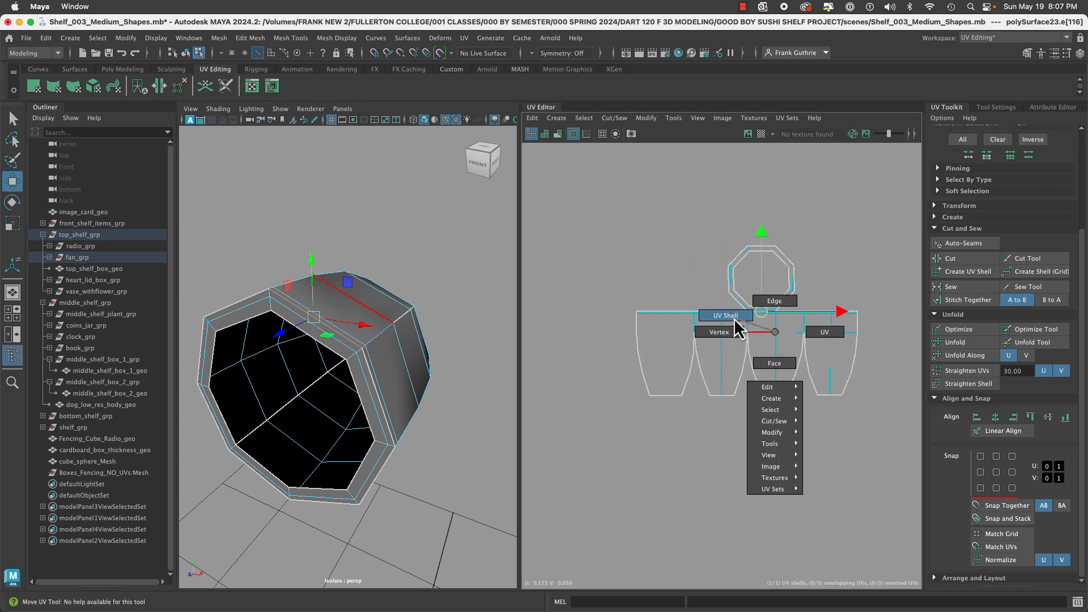
pyautogui.click(808, 365)
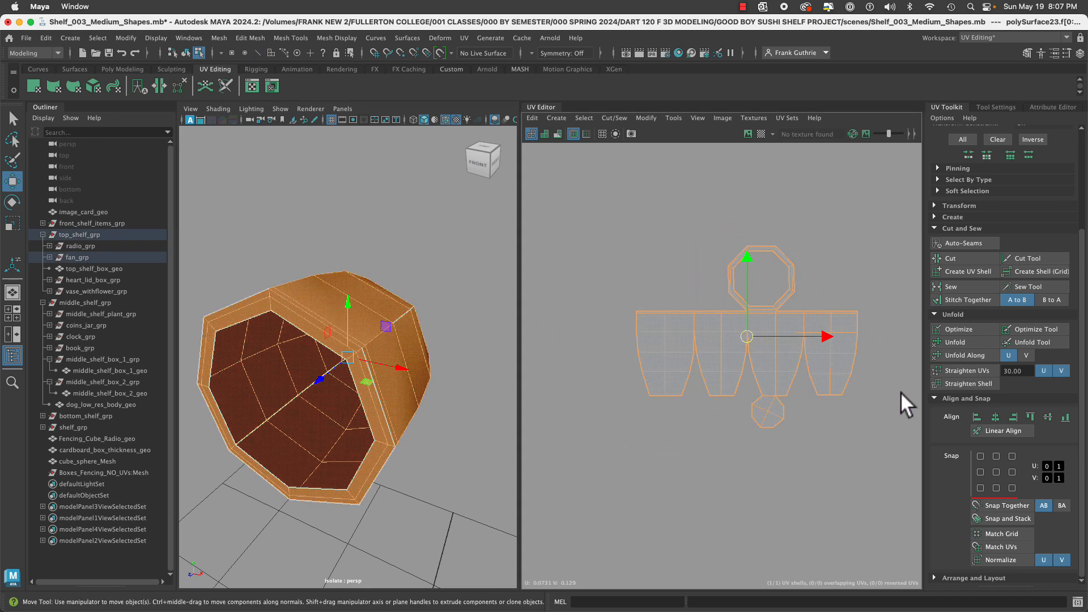
pyautogui.click(961, 344)
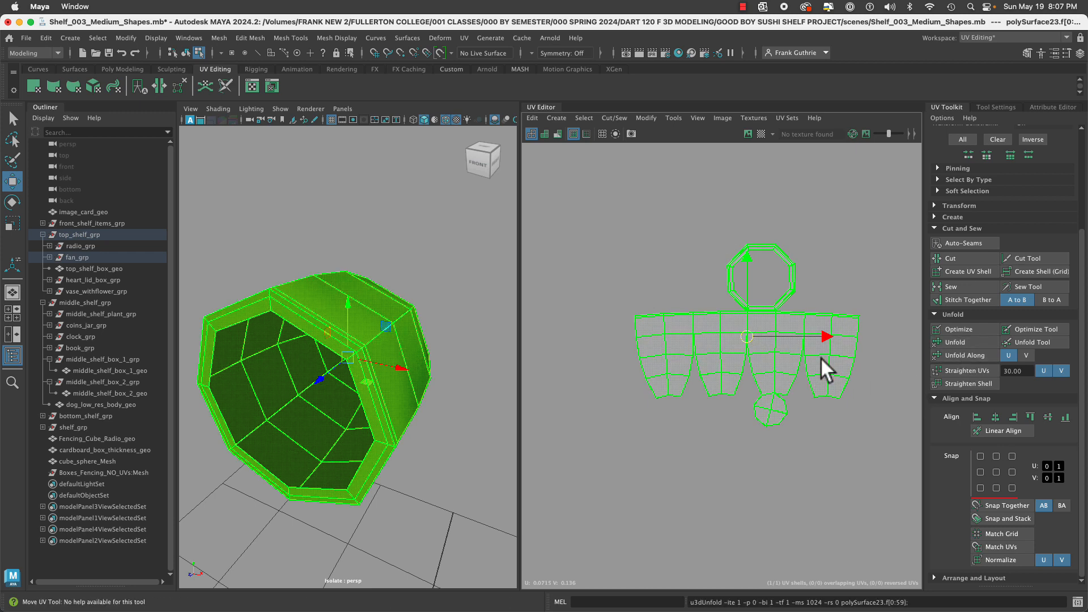
pyautogui.press('super+z')
pyautogui.click(865, 430)
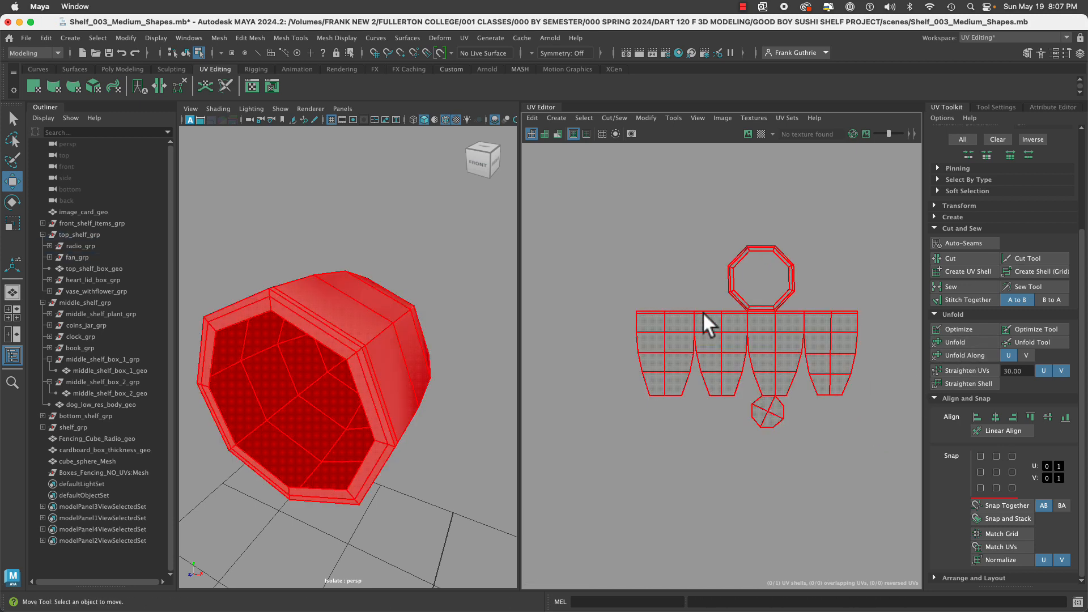
# Undo the front rim stitch so the ring is a separate UV shell.
pyautogui.keyDown('alt'); pyautogui.moveTo(680, 300); pyautogui.dragTo(920, 360, button='right'); pyautogui.keyUp('alt')
pyautogui.keyDown('alt'); pyautogui.moveTo(860, 329); pyautogui.dragTo(667, 372, button='middle'); pyautogui.keyUp('alt')
pyautogui.press('super+z')
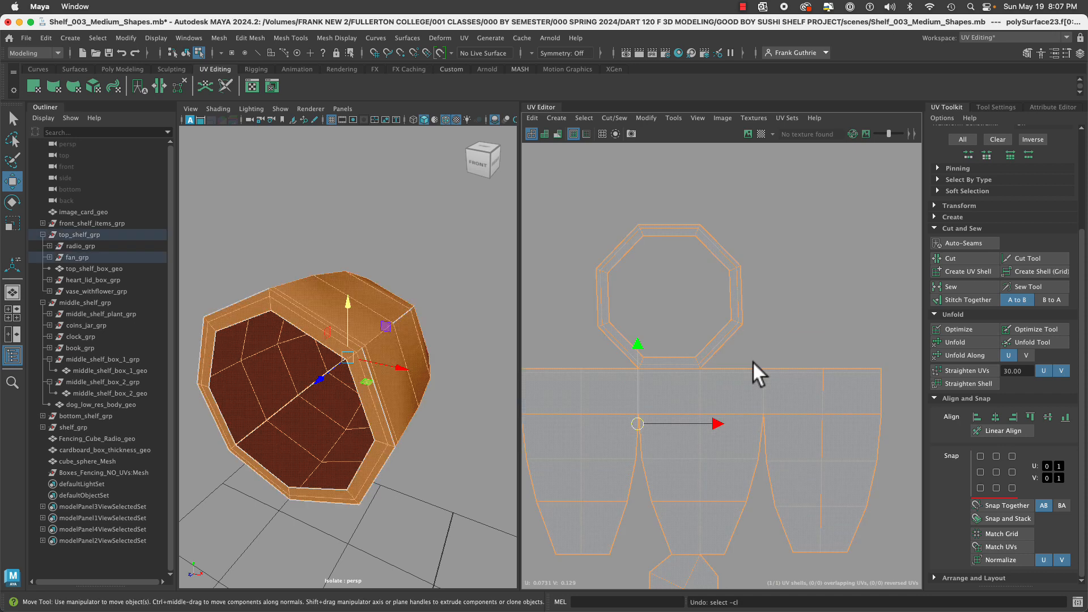
pyautogui.press('super+z')
pyautogui.press('super+z')
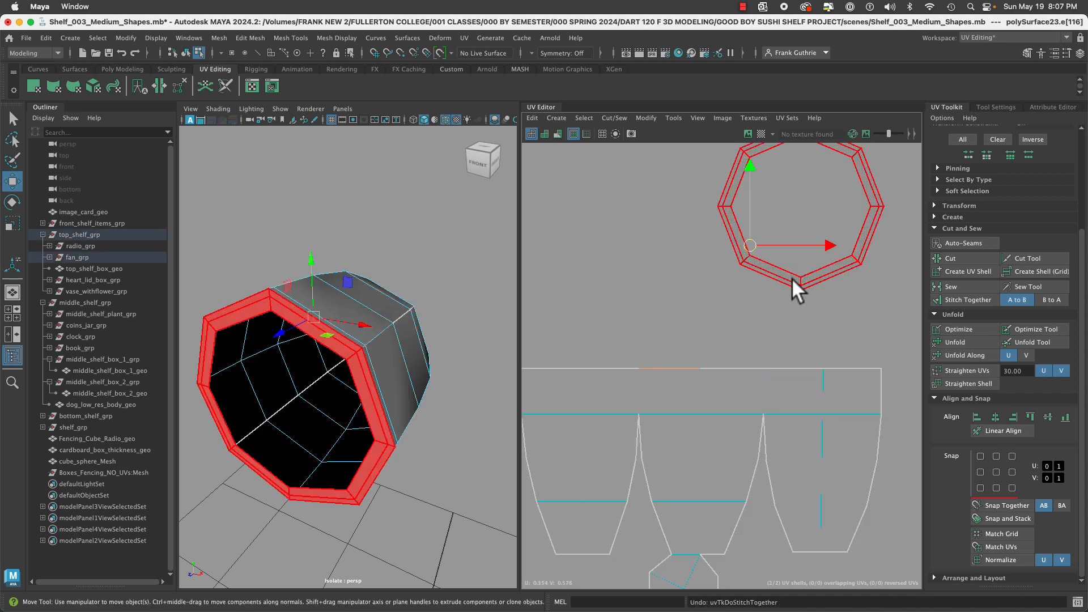
# Select the shared edge above the third tab and stitch the front rim shell back onto the body strip.
pyautogui.moveTo(791, 277); pyautogui.dragTo(743, 252, button='right')
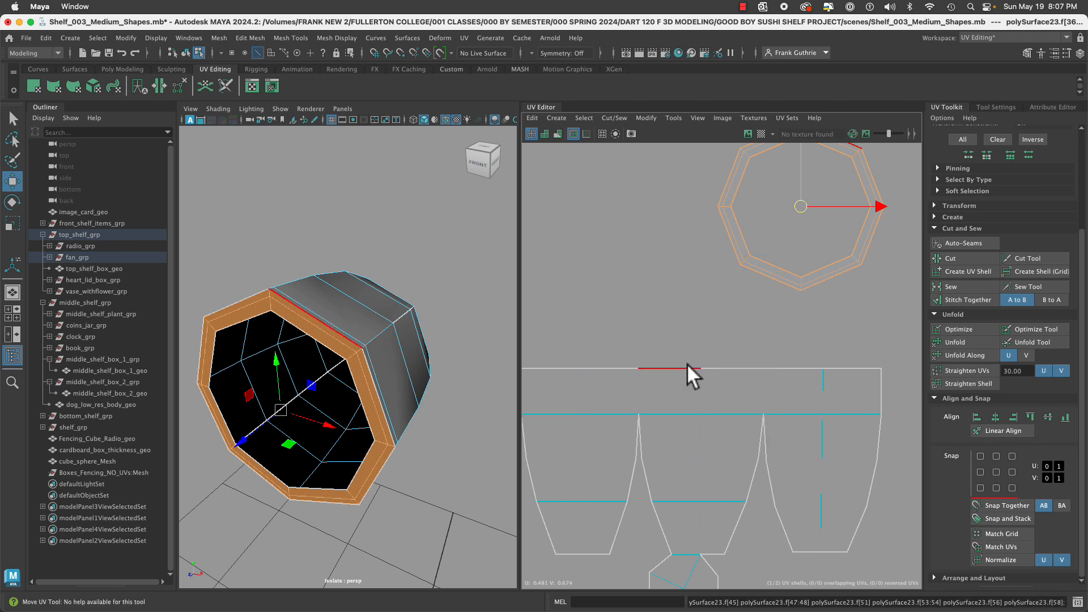
pyautogui.click(688, 365)
pyautogui.click(967, 301)
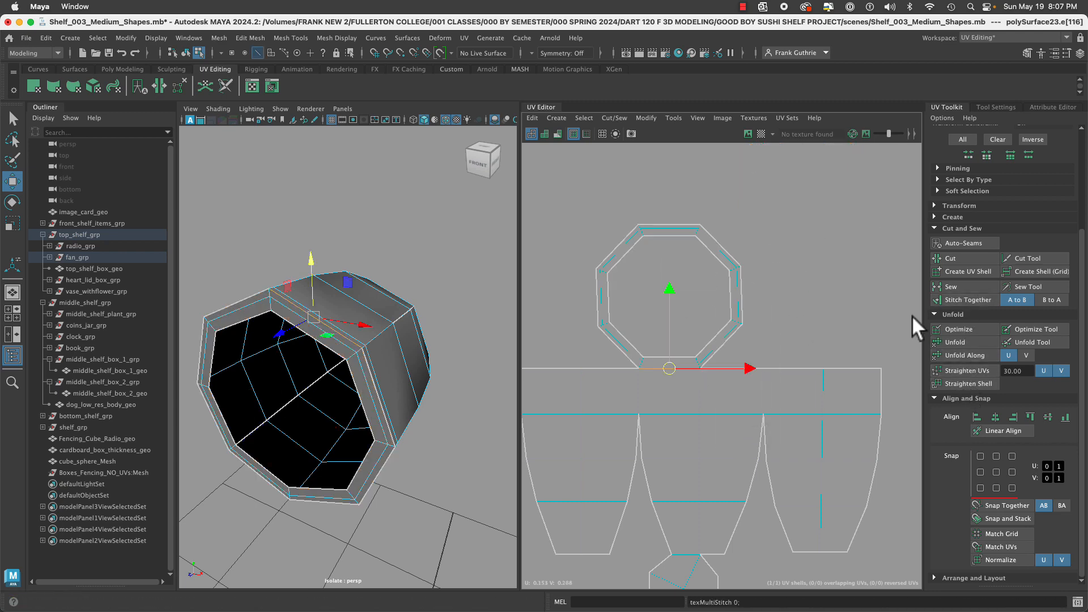
pyautogui.scroll(-4, 607, 332)
pyautogui.click(902, 381)
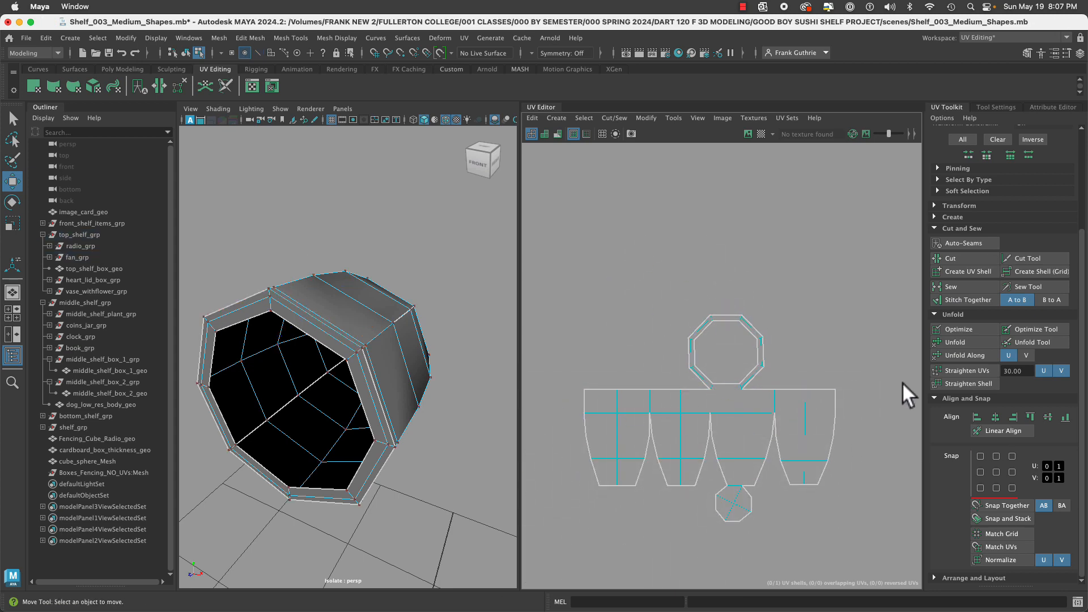
# Select the whole housing UV shell and set its texel density to 8.0001 at map size 512.
pyautogui.moveTo(715, 414); pyautogui.dragTo(838, 355, button='right')
pyautogui.moveTo(775, 391); pyautogui.dragTo(711, 356, button='right')
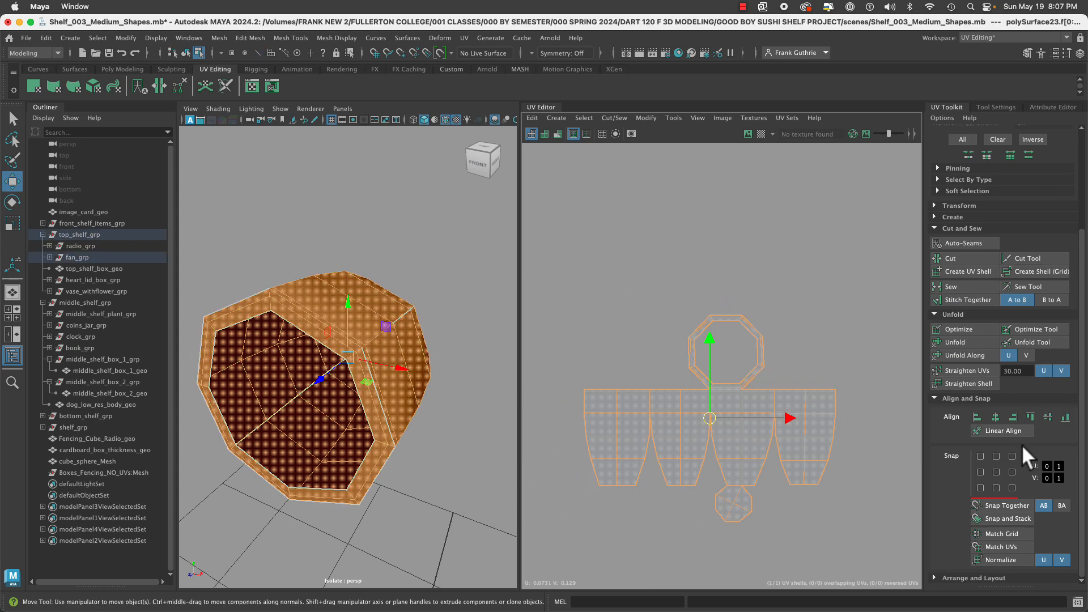
pyautogui.click(932, 205)
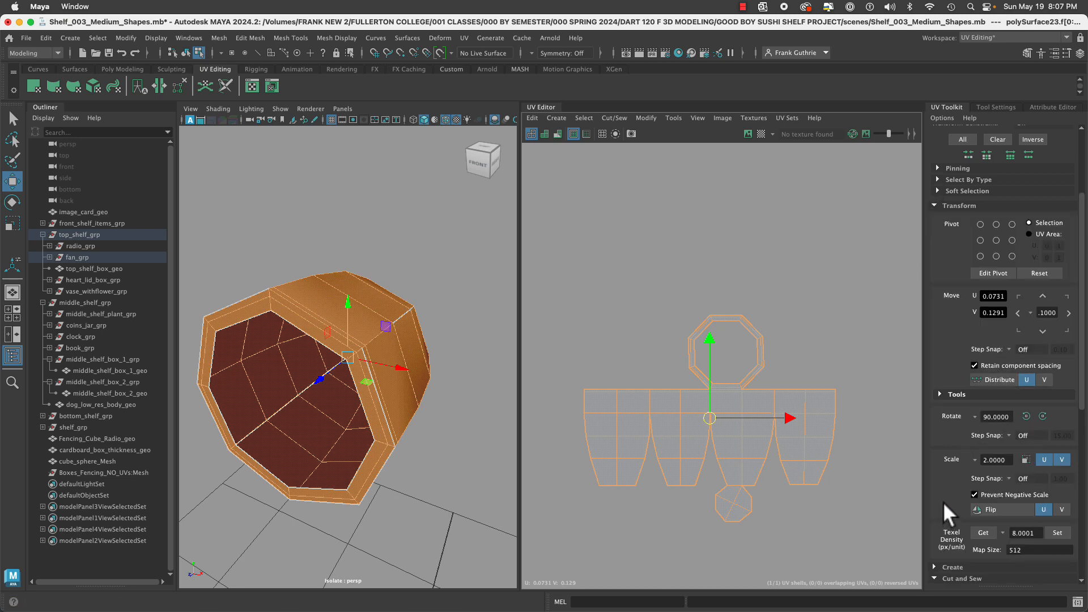
pyautogui.click(1055, 533)
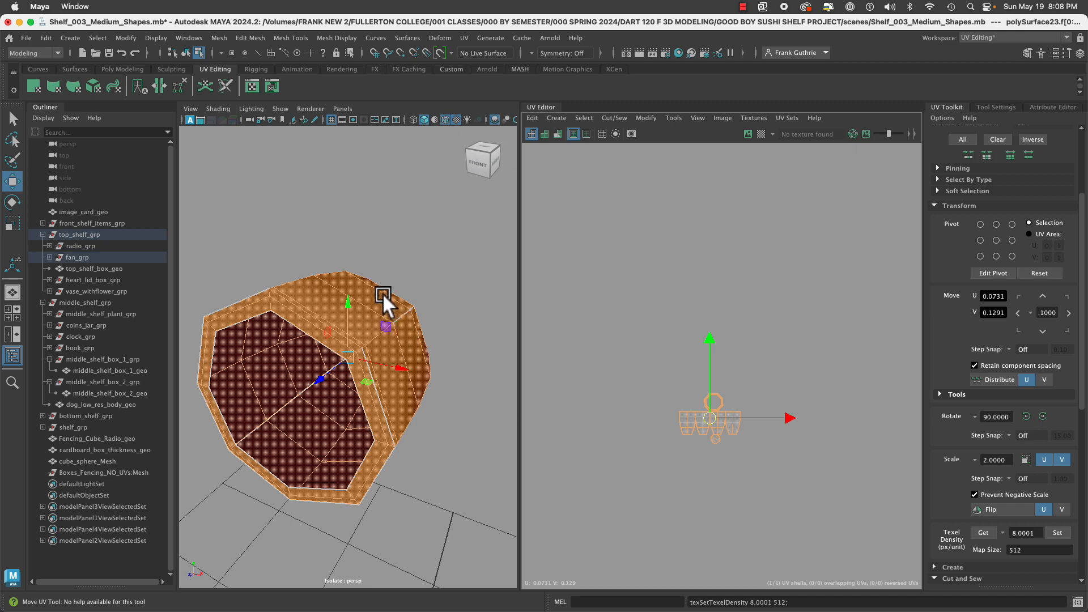
# Assign the UV checker material to the fan housing and rotate its UV shell 90 degrees counterclockwise.
pyautogui.moveTo(383, 274); pyautogui.dragTo(479, 529, button='right')
pyautogui.keyDown('alt'); pyautogui.moveTo(473, 488); pyautogui.dragTo(396, 473); pyautogui.keyUp('alt')
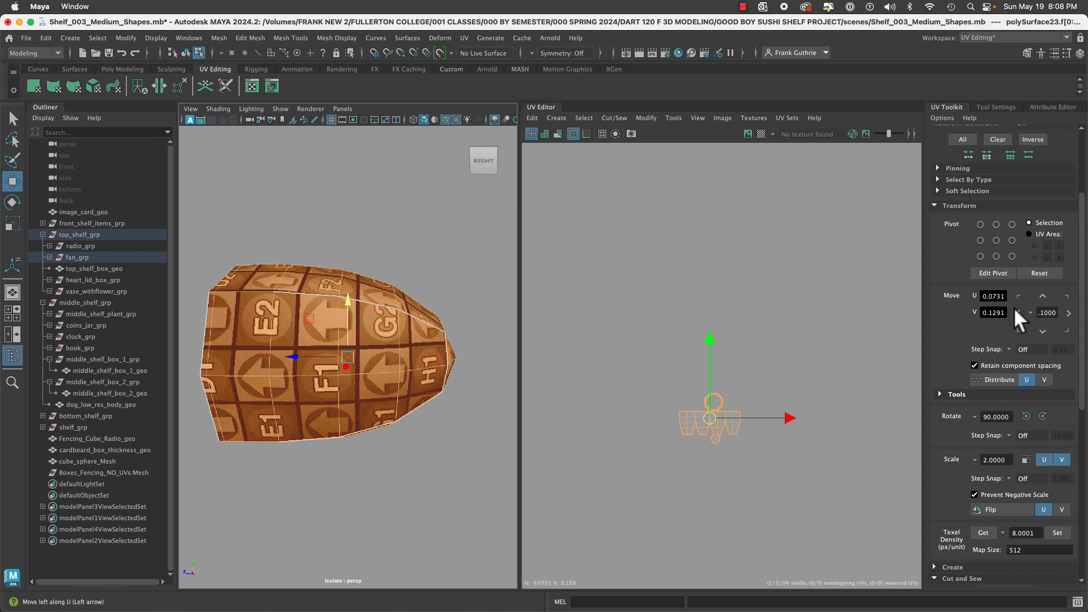
pyautogui.click(1026, 416)
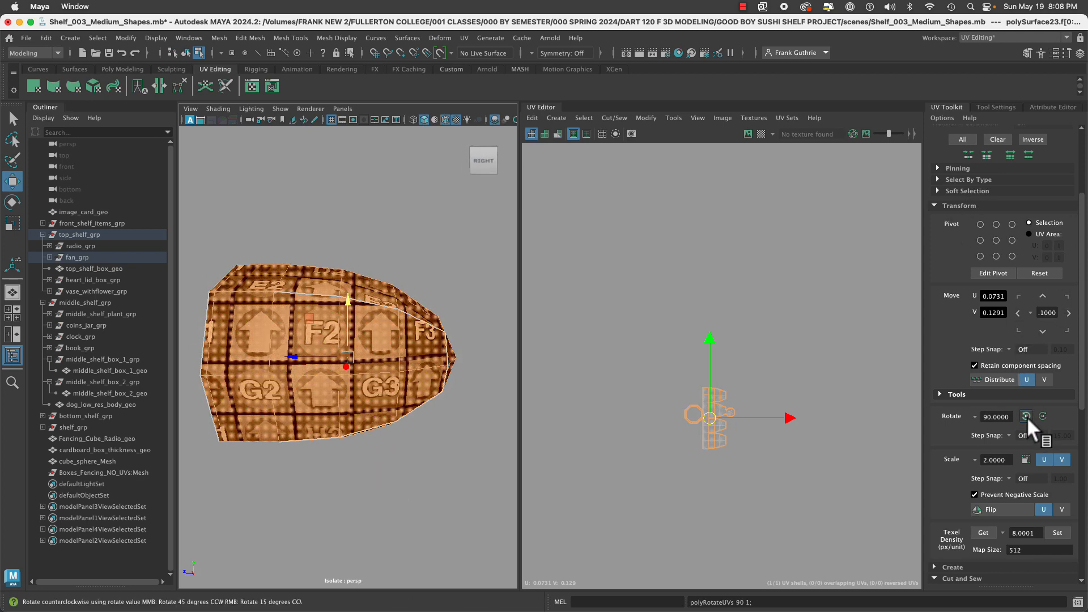
pyautogui.keyDown('alt'); pyautogui.moveTo(471, 334); pyautogui.dragTo(602, 345); pyautogui.keyUp('alt')
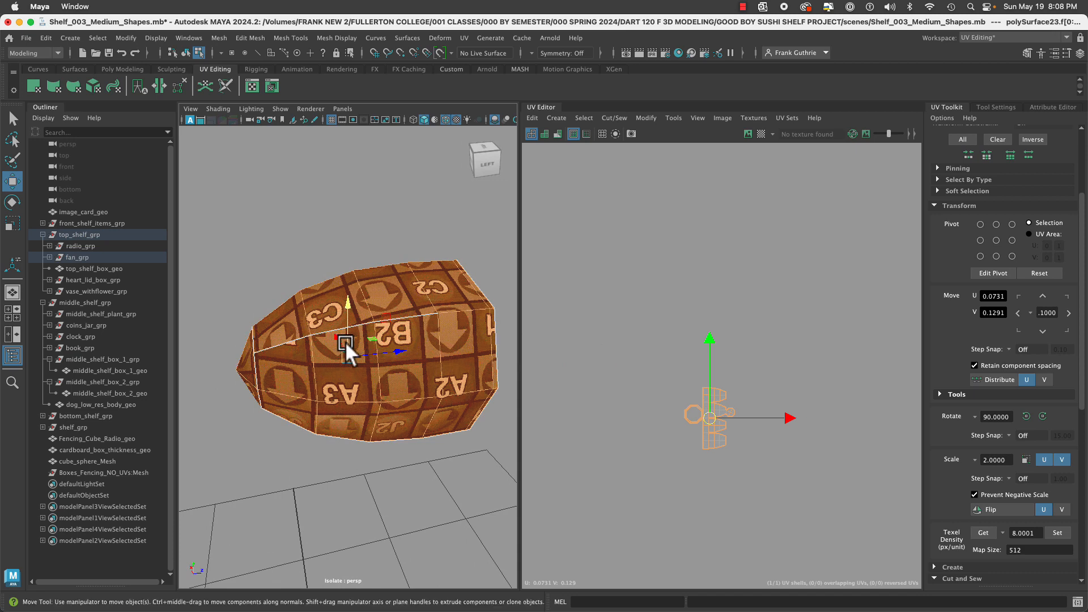
pyautogui.click(411, 460)
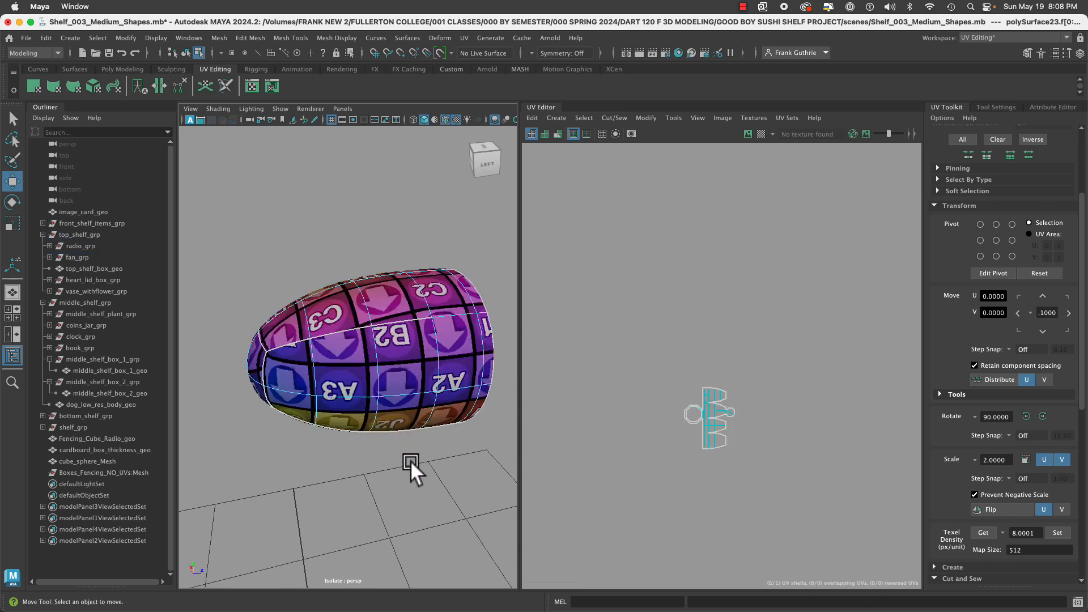
pyautogui.keyDown('alt'); pyautogui.moveTo(410, 460); pyautogui.dragTo(584, 355); pyautogui.keyUp('alt')
pyautogui.keyDown('alt'); pyautogui.moveTo(339, 349); pyautogui.dragTo(321, 364); pyautogui.keyUp('alt')
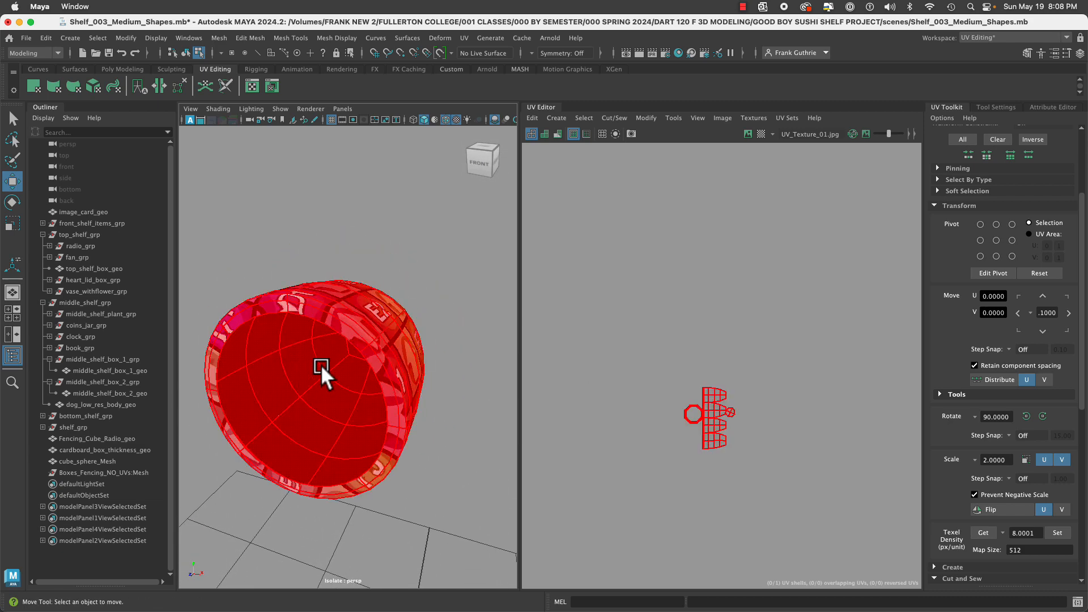
# Enlarge the perspective view by hiding the Outliner, and turn off isolation to show the whole shelf scene.
pyautogui.moveTo(321, 365); pyautogui.dragTo(457, 233, button='right')
pyautogui.press('space')
pyautogui.press('space')
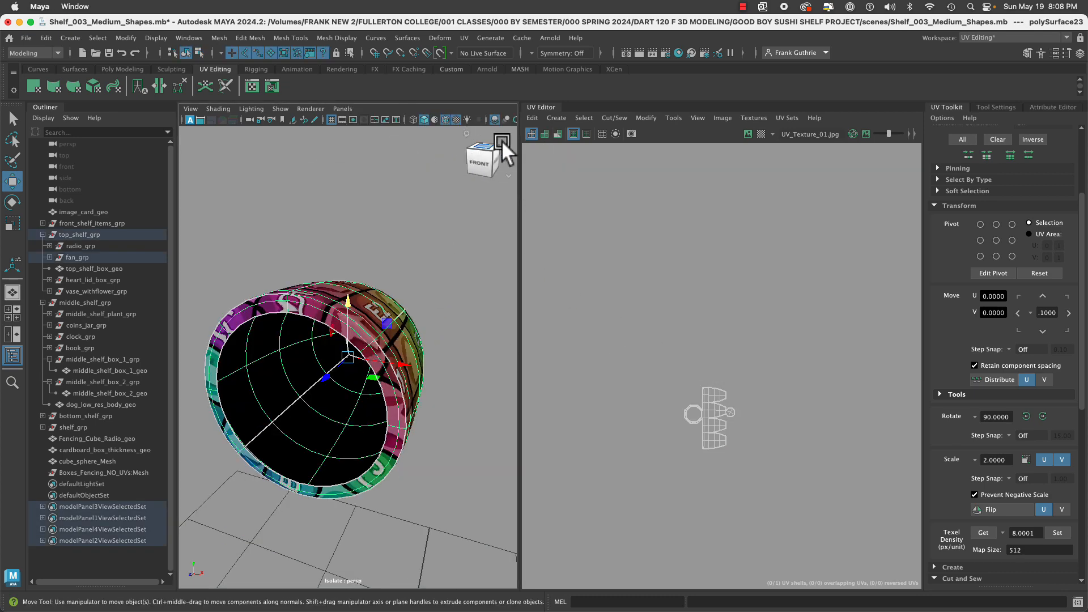
pyautogui.press('space')
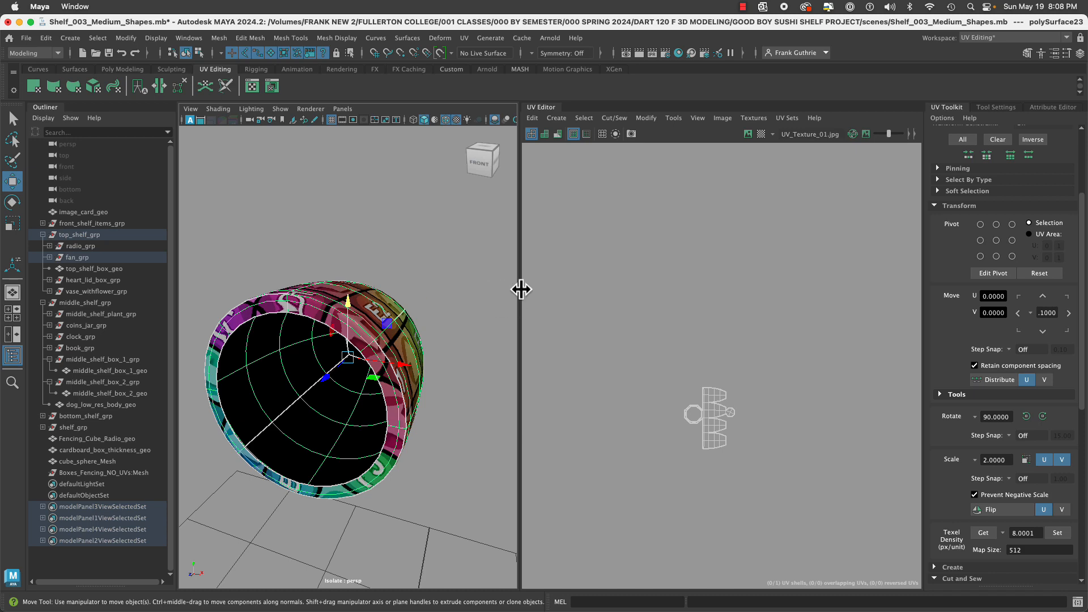
pyautogui.moveTo(520, 290); pyautogui.dragTo(579, 290)
pyautogui.click(17, 356)
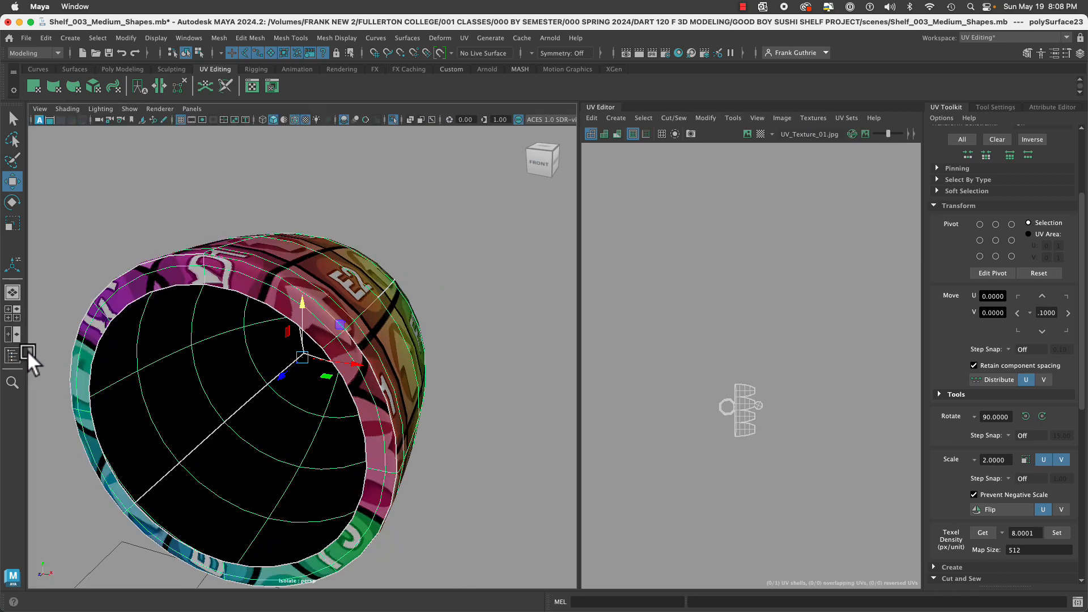
pyautogui.click(393, 119)
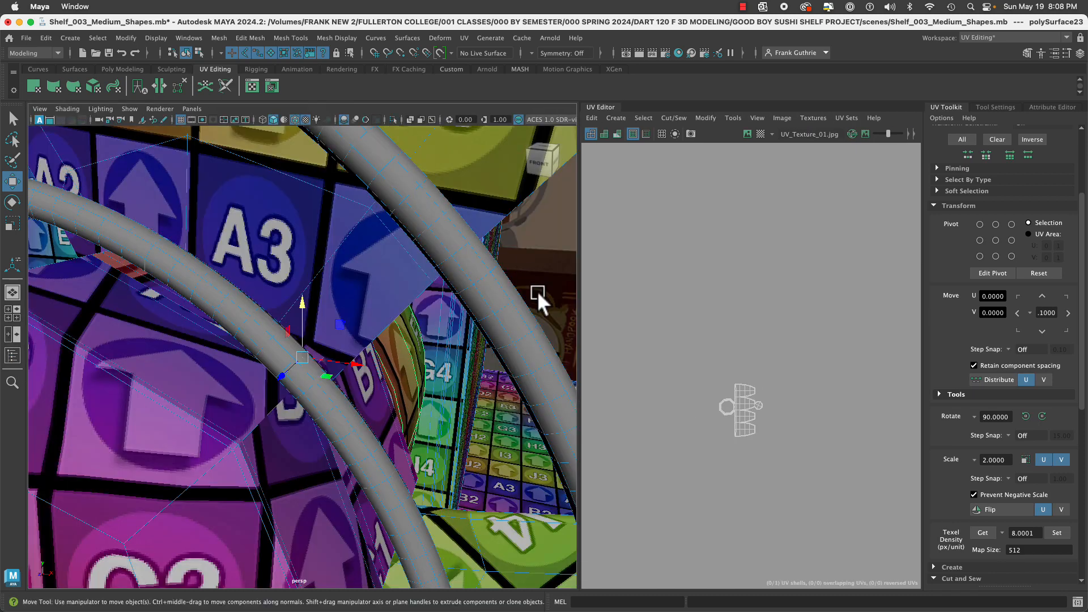
# Add the fan's blades, front hub, outer frame and base to the selected housing, leaving out the wire rings.
pyautogui.keyDown('alt'); pyautogui.moveTo(515, 303); pyautogui.dragTo(210, 272, button='right'); pyautogui.keyUp('alt')
pyautogui.keyDown('alt'); pyautogui.moveTo(325, 322); pyautogui.dragTo(296, 334); pyautogui.keyUp('alt')
pyautogui.press('q')
pyautogui.keyDown('shift'); pyautogui.click(234, 301); pyautogui.keyUp('shift')
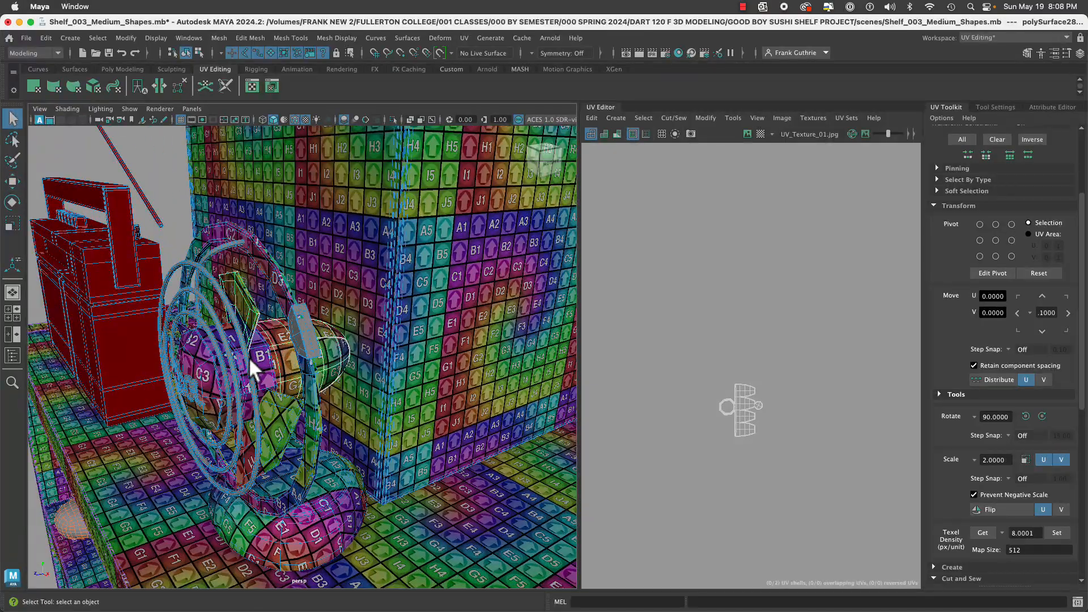
pyautogui.keyDown('shift'); pyautogui.click(252, 359); pyautogui.keyUp('shift')
pyautogui.keyDown('alt'); pyautogui.moveTo(298, 361); pyautogui.dragTo(301, 356); pyautogui.keyUp('alt')
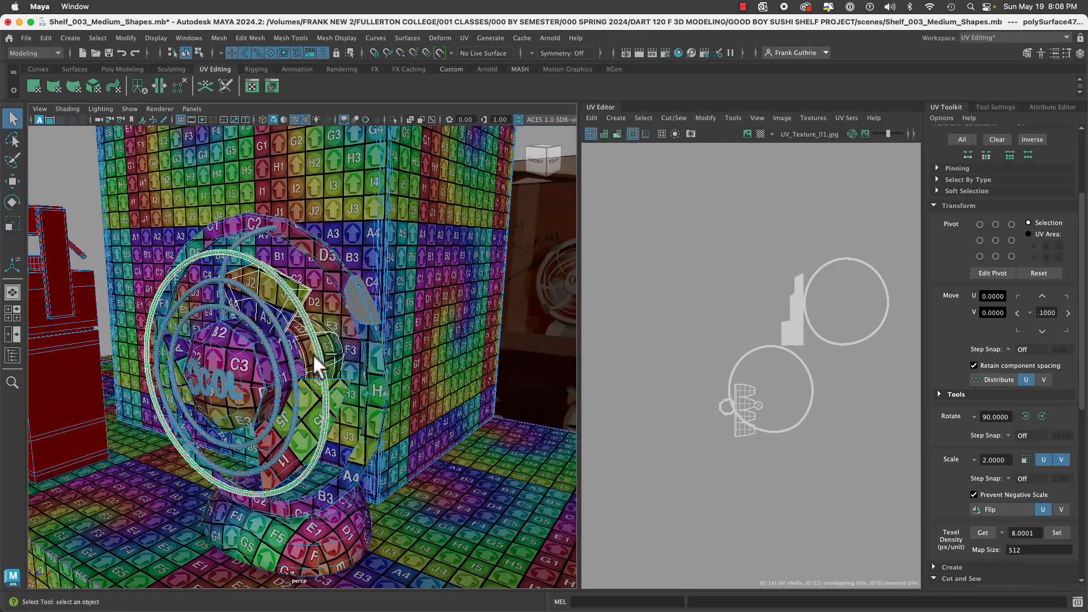
pyautogui.keyDown('shift'); pyautogui.click(314, 357); pyautogui.keyUp('shift')
pyautogui.keyDown('shift'); pyautogui.click(267, 367); pyautogui.keyUp('shift')
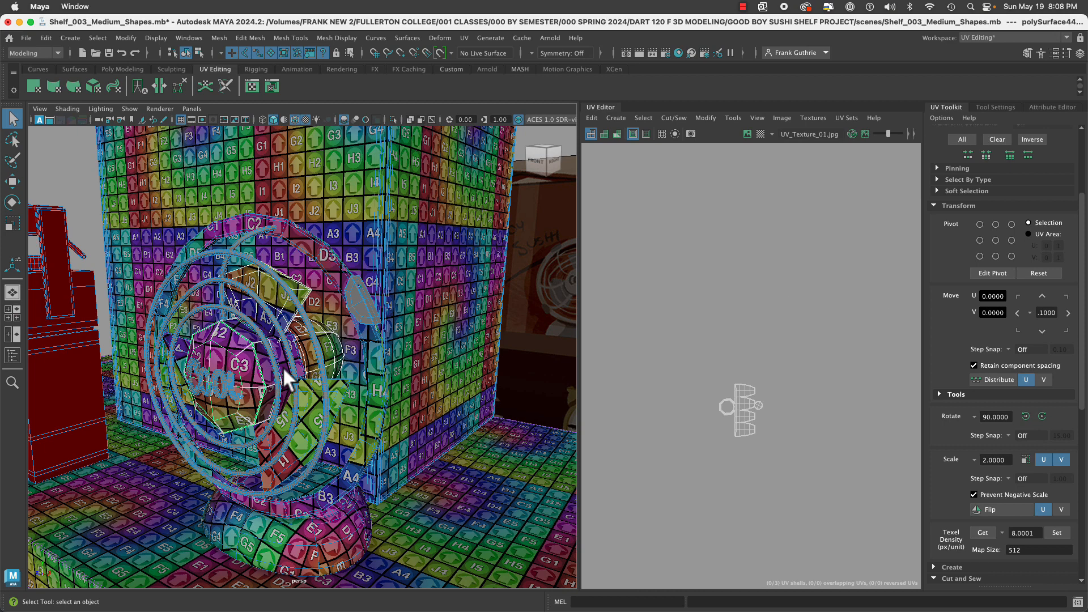
pyautogui.keyDown('shift'); pyautogui.click(372, 349); pyautogui.keyUp('shift')
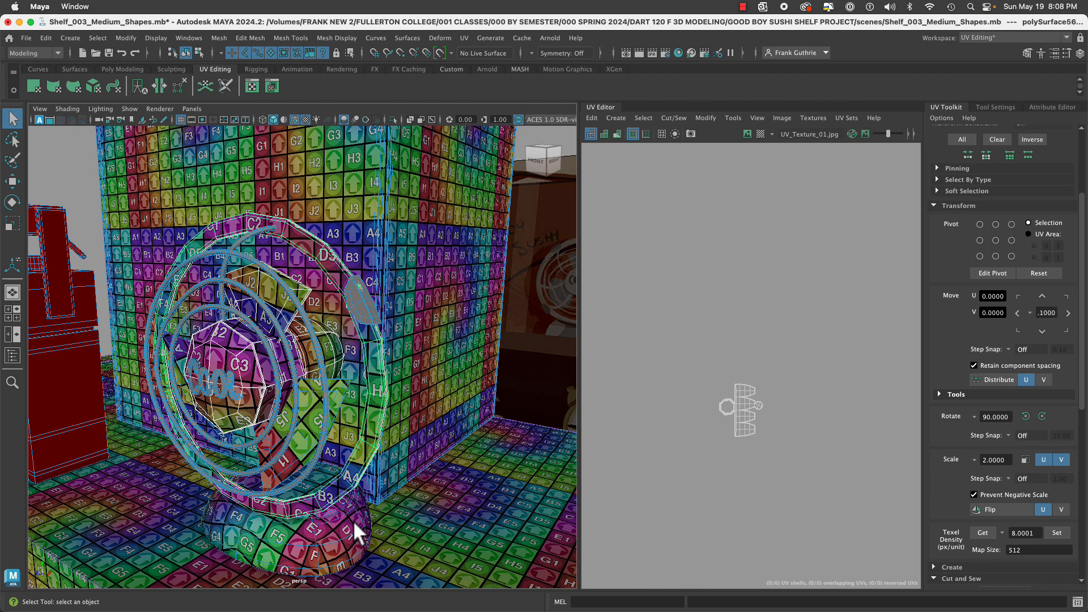
pyautogui.keyDown('shift'); pyautogui.click(352, 521); pyautogui.keyUp('shift')
pyautogui.keyDown('shift'); pyautogui.click(271, 382); pyautogui.keyUp('shift')
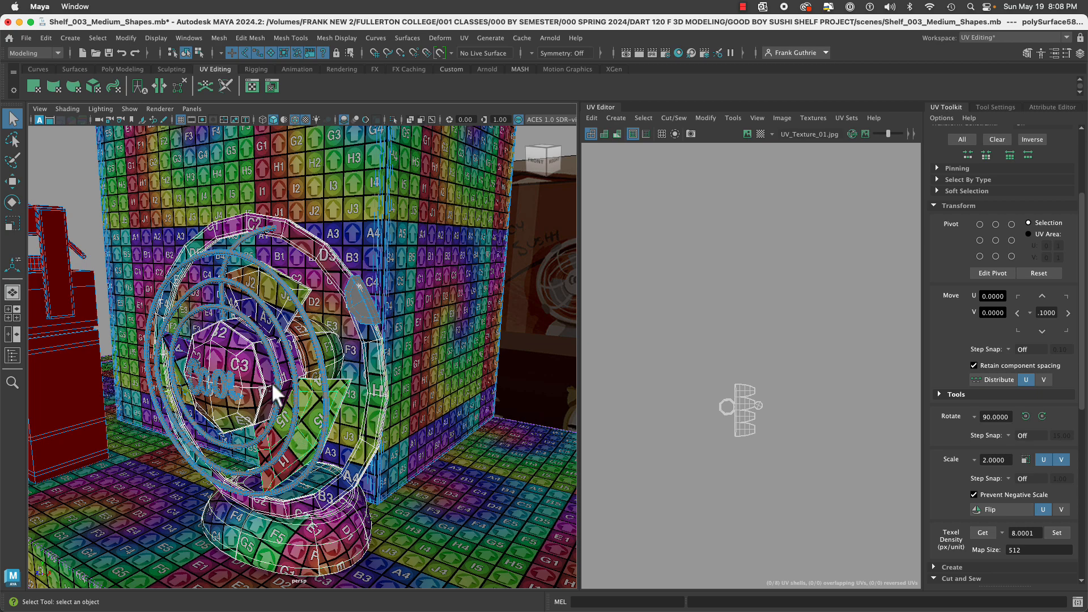
pyautogui.keyDown('shift'); pyautogui.click(176, 370); pyautogui.keyUp('shift')
pyautogui.keyDown('alt'); pyautogui.moveTo(209, 379); pyautogui.dragTo(420, 369); pyautogui.keyUp('alt')
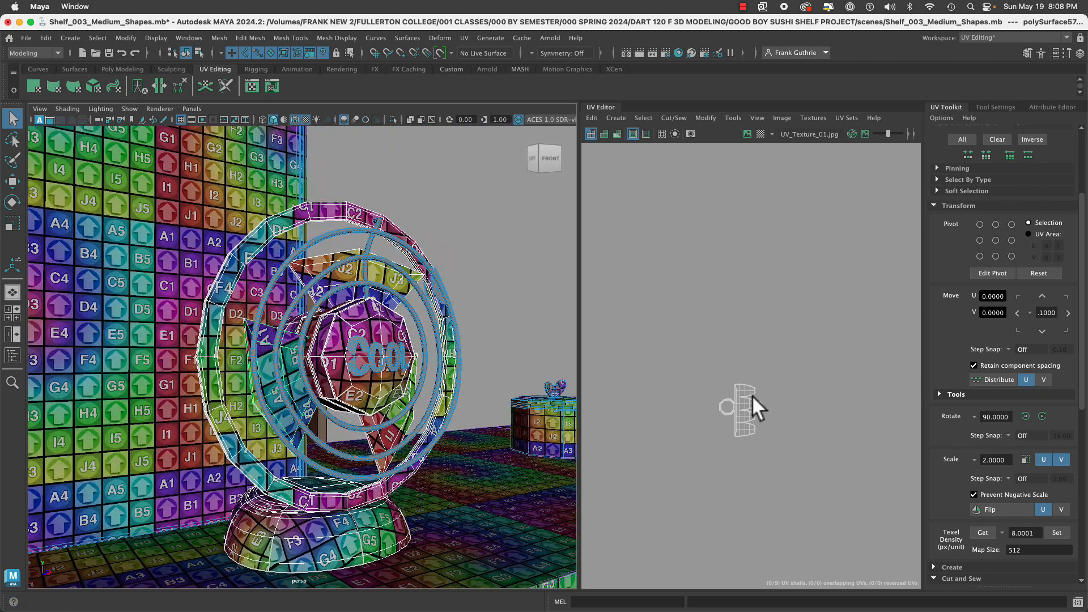
# Move the fan blade's separate UV shell up beside the cluster of other fan UV shells.
pyautogui.scroll(-3, 790, 390)
pyautogui.moveTo(799, 404); pyautogui.dragTo(743, 389, button='right')
pyautogui.press('w')
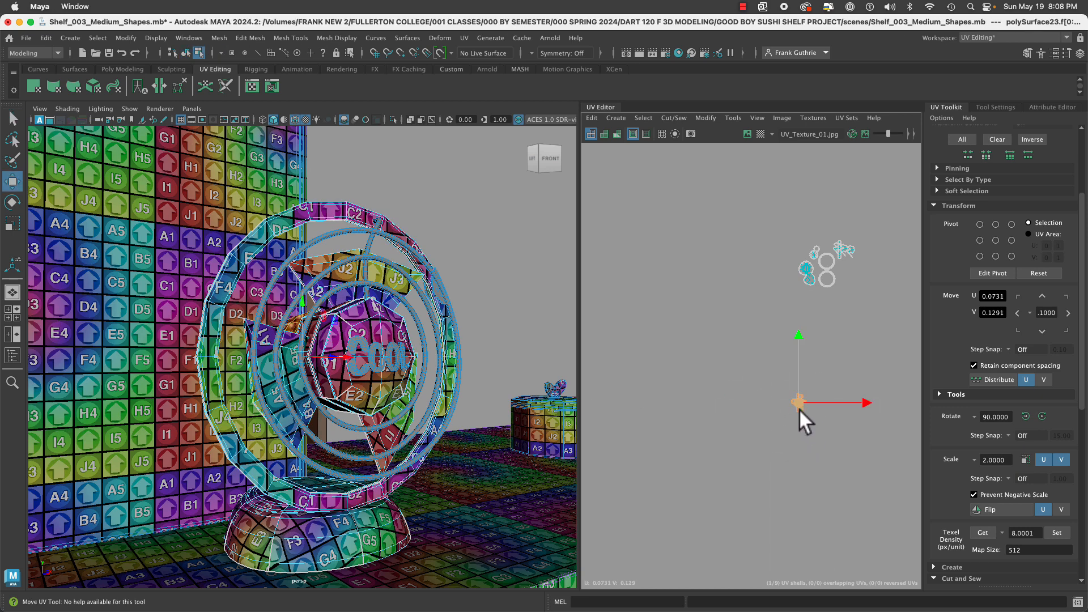
pyautogui.moveTo(799, 409); pyautogui.dragTo(842, 274)
# Select the curved wire tube and the three wire rings of the fan guard as objects and isolate them.
pyautogui.keyDown('alt'); pyautogui.moveTo(466, 332); pyautogui.dragTo(341, 328); pyautogui.keyUp('alt')
pyautogui.keyDown('alt'); pyautogui.moveTo(341, 327); pyautogui.dragTo(407, 335, button='middle'); pyautogui.keyUp('alt')
pyautogui.keyDown('alt'); pyautogui.moveTo(400, 337); pyautogui.dragTo(413, 338, button='right'); pyautogui.keyUp('alt')
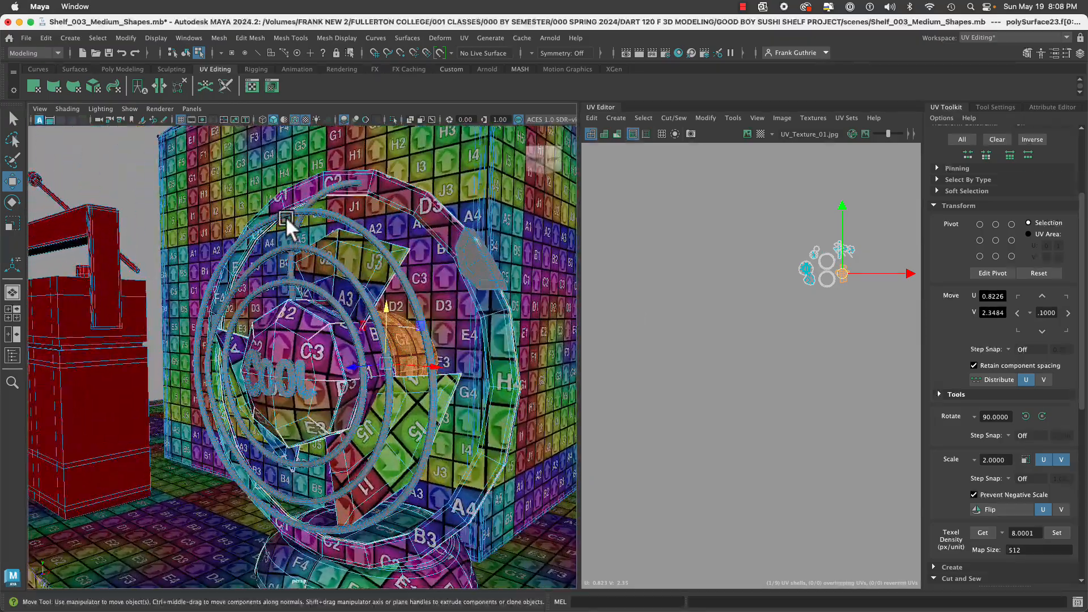
pyautogui.press('F8')
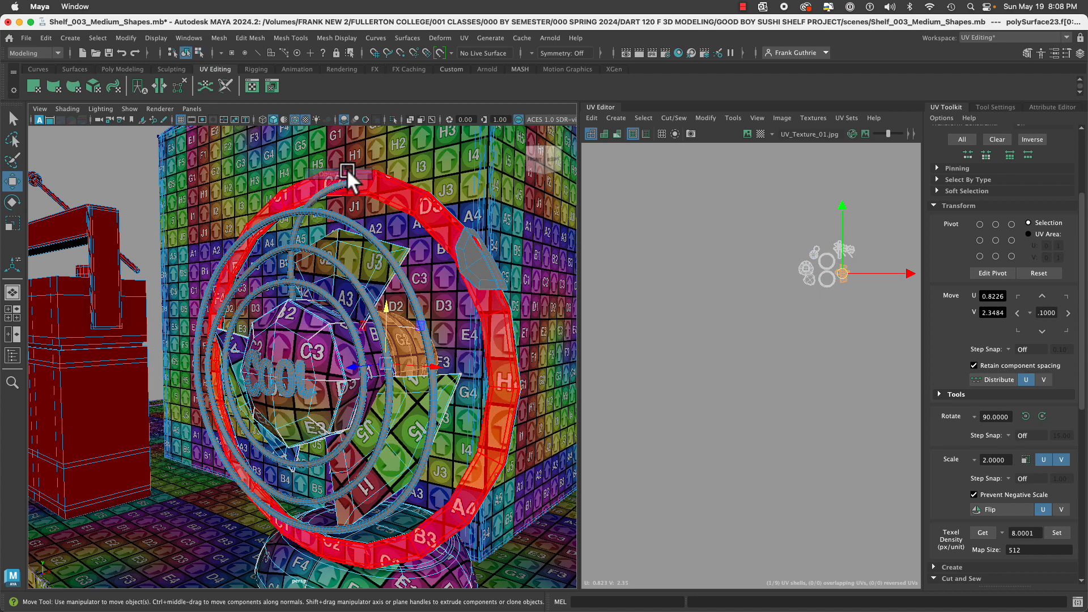
pyautogui.click(335, 187)
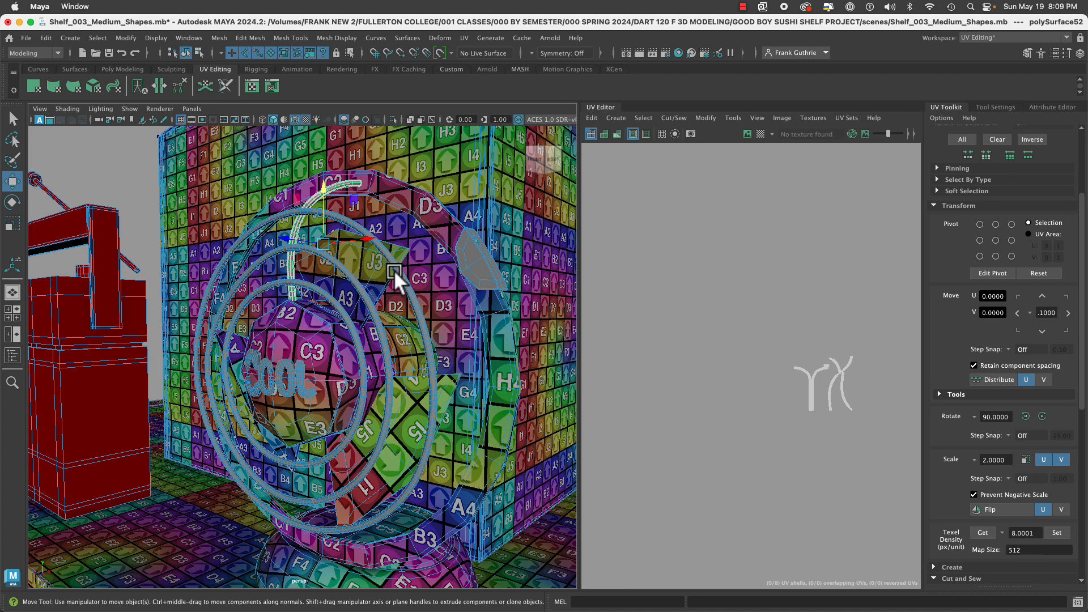
pyautogui.keyDown('shift'); pyautogui.click(378, 298); pyautogui.keyUp('shift')
pyautogui.keyDown('shift'); pyautogui.click(372, 315); pyautogui.keyUp('shift')
pyautogui.keyDown('shift'); pyautogui.click(357, 326); pyautogui.keyUp('shift')
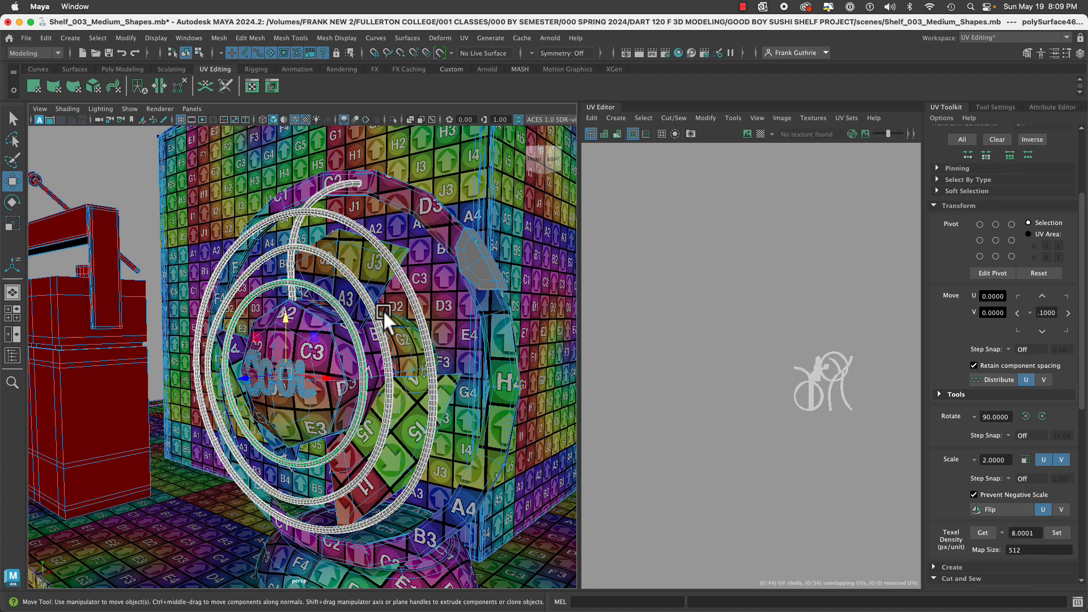
pyautogui.click(391, 119)
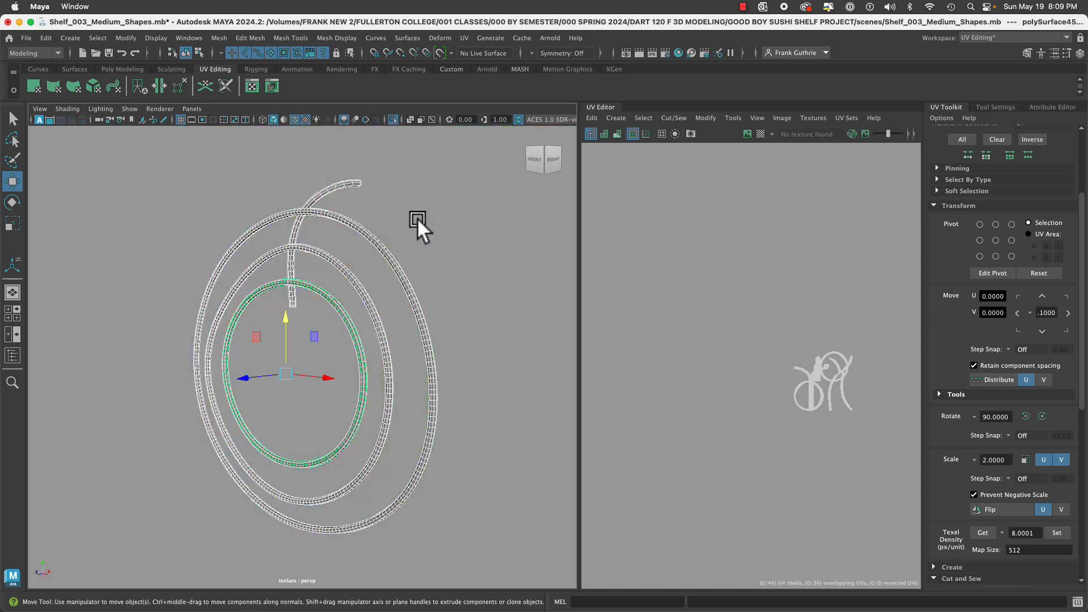
# Isolate only the curved wire tube and frame it in the perspective view.
pyautogui.click(465, 260)
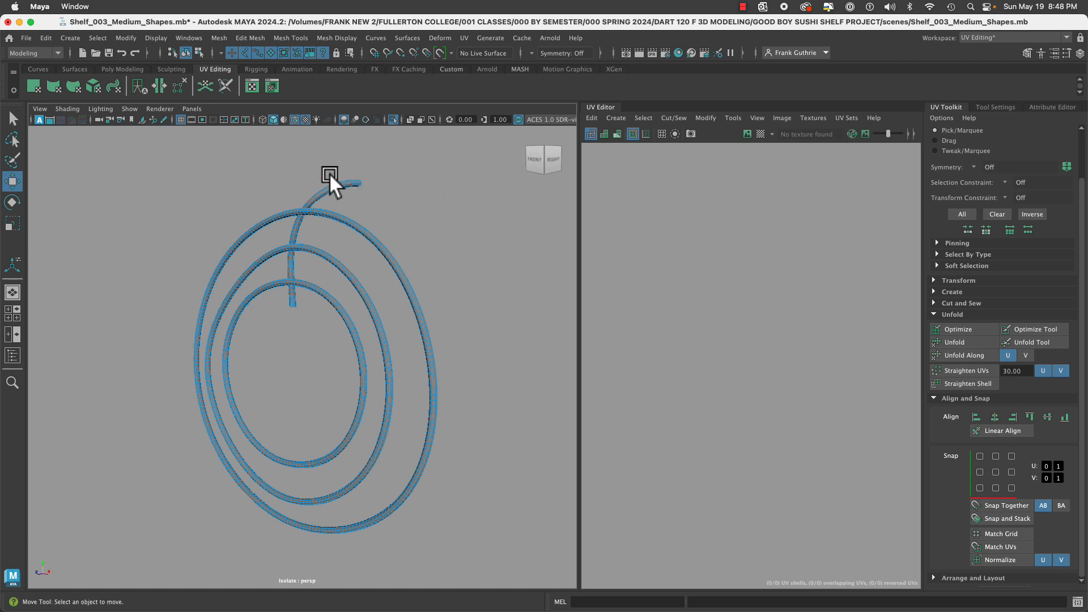
pyautogui.click(349, 192)
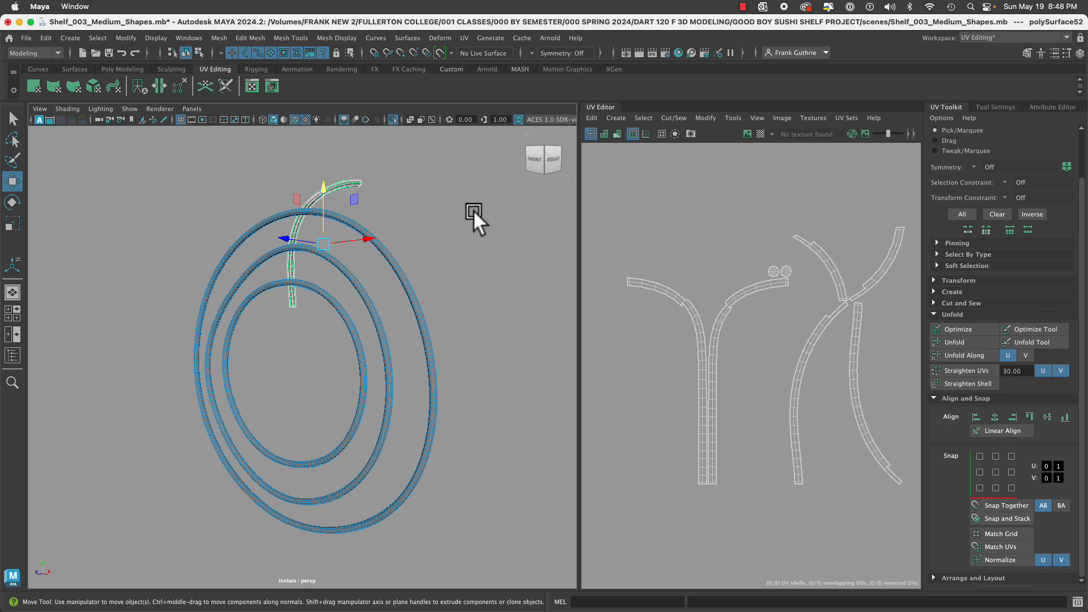
pyautogui.click(392, 118)
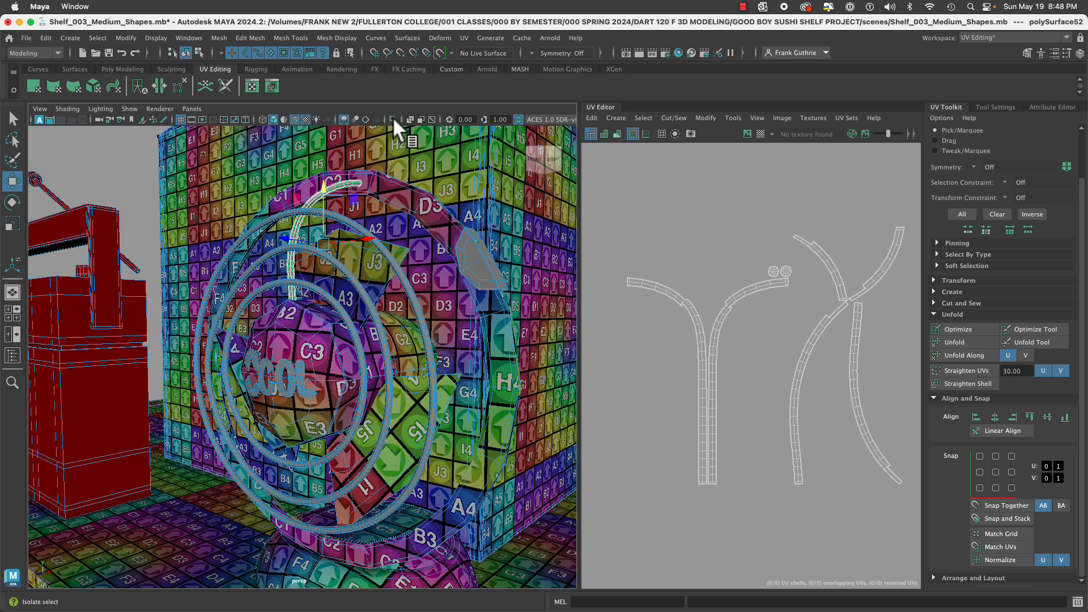
pyautogui.click(392, 118)
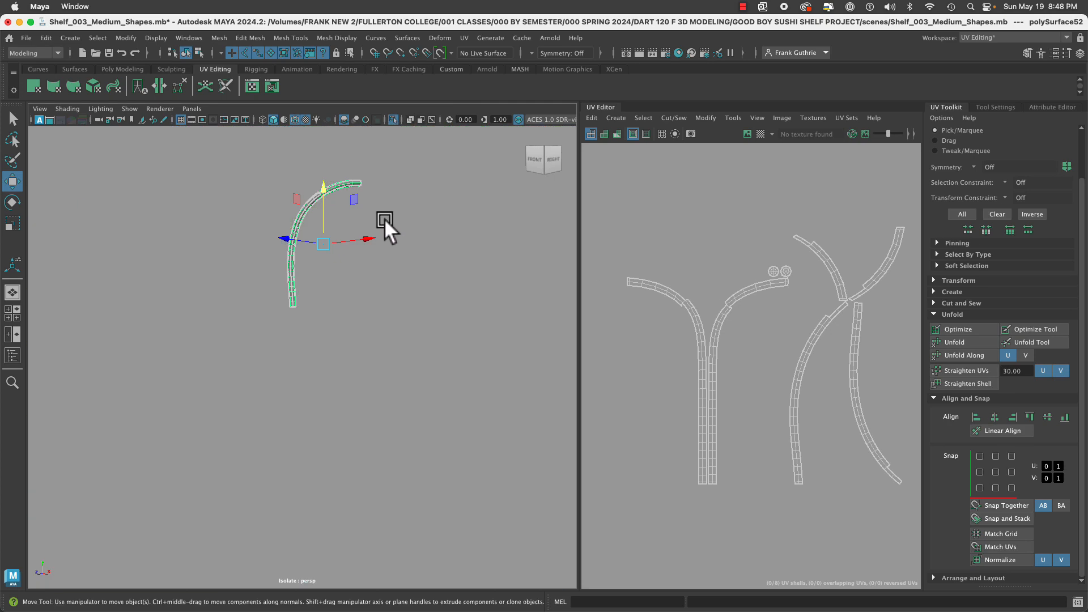
pyautogui.press('f')
pyautogui.scroll(-5, 440, 223)
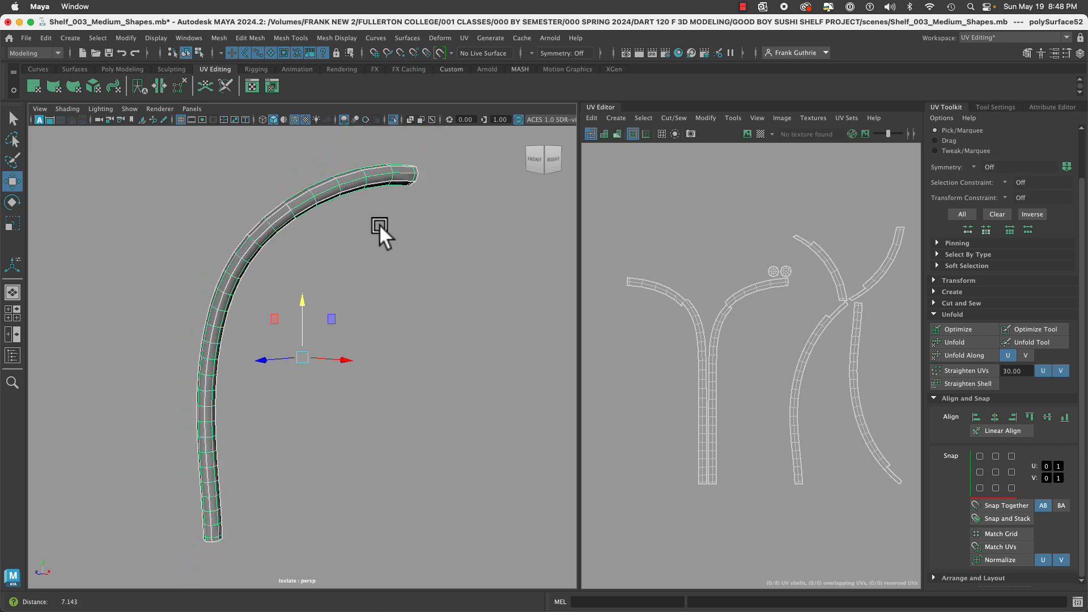
# Select all UV edges of the curved tube and stitch its shells together, A to B.
pyautogui.moveTo(723, 246); pyautogui.dragTo(716, 207, button='right')
pyautogui.moveTo(629, 187); pyautogui.dragTo(742, 350)
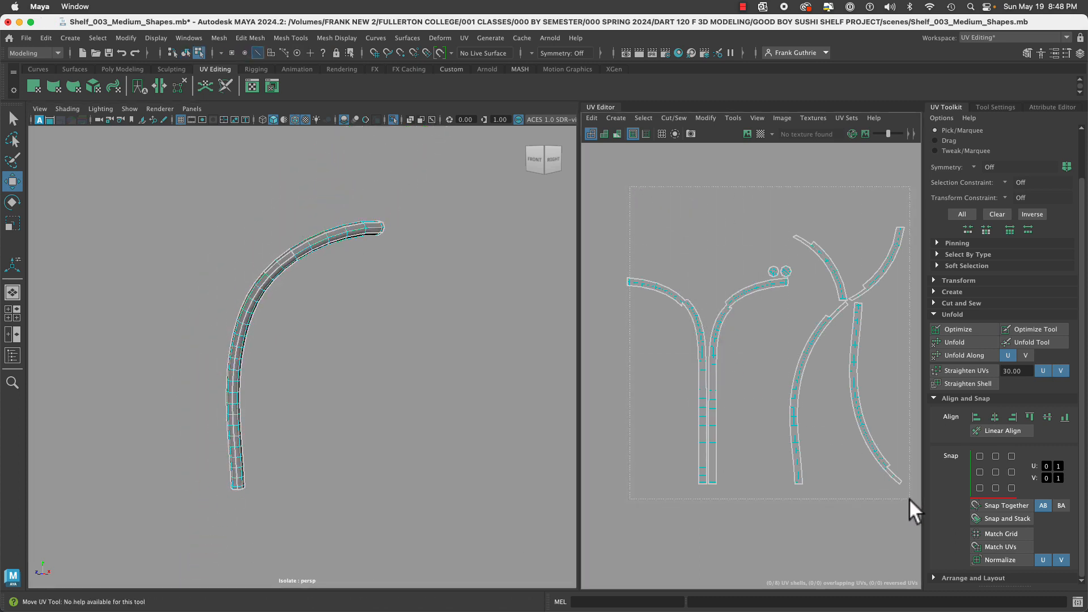
pyautogui.moveTo(909, 498); pyautogui.dragTo(910, 500)
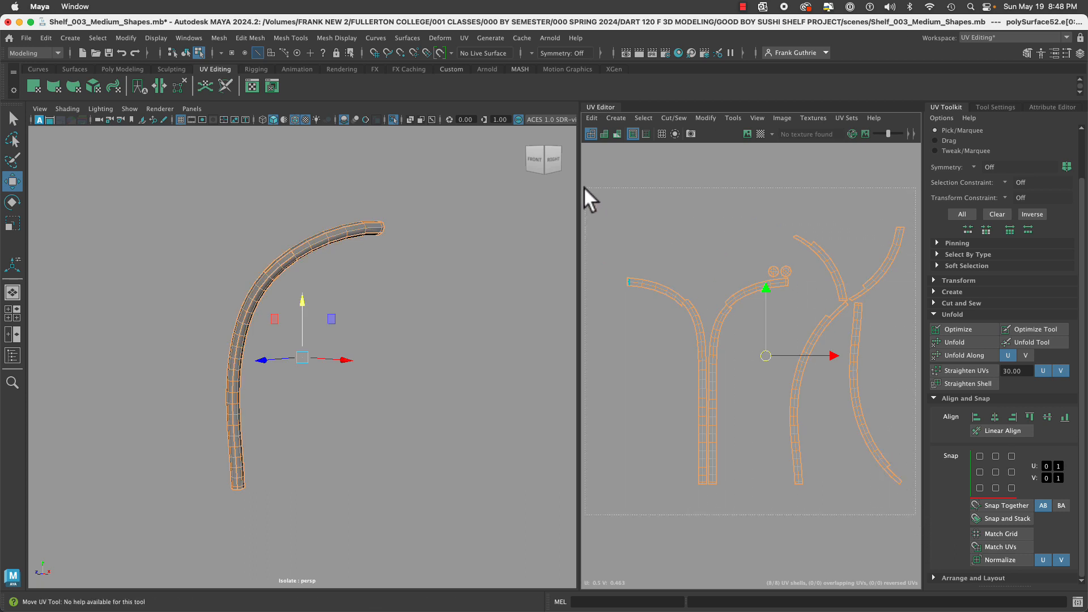
pyautogui.moveTo(584, 186); pyautogui.dragTo(584, 186)
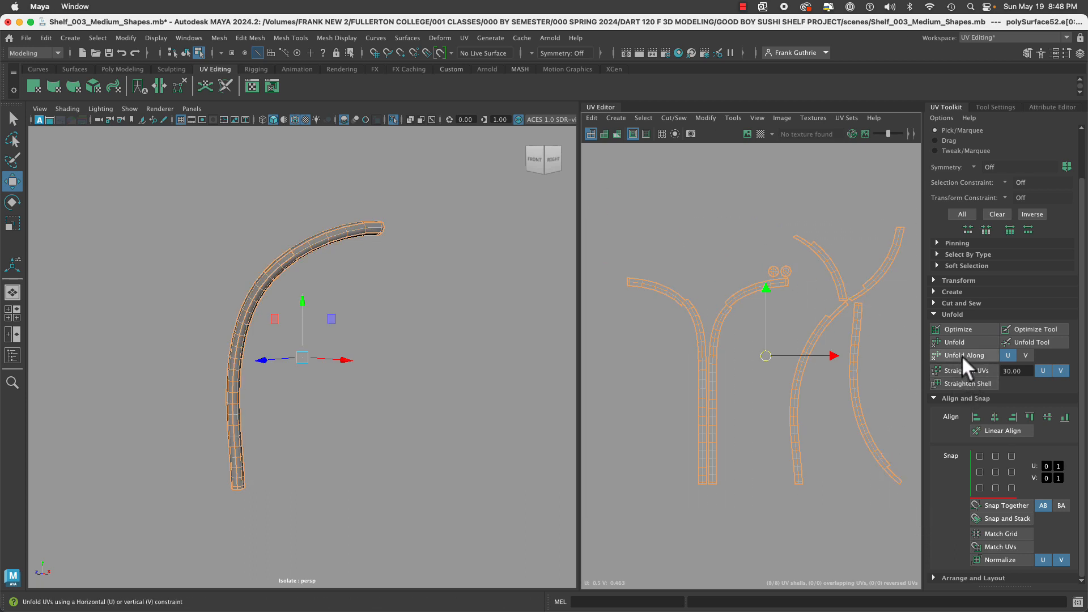
pyautogui.click(933, 303)
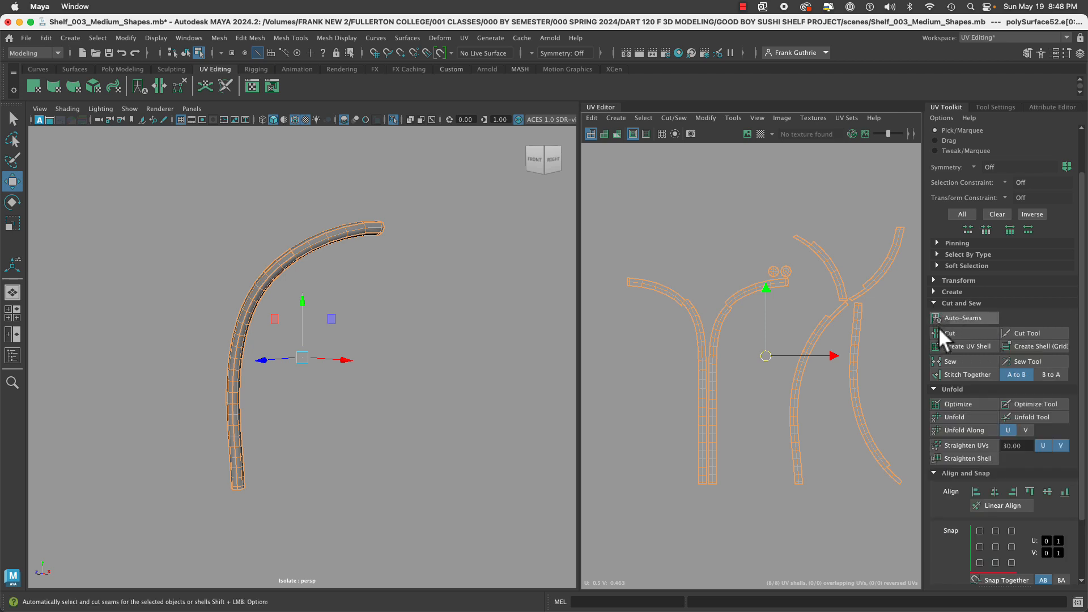
pyautogui.click(960, 372)
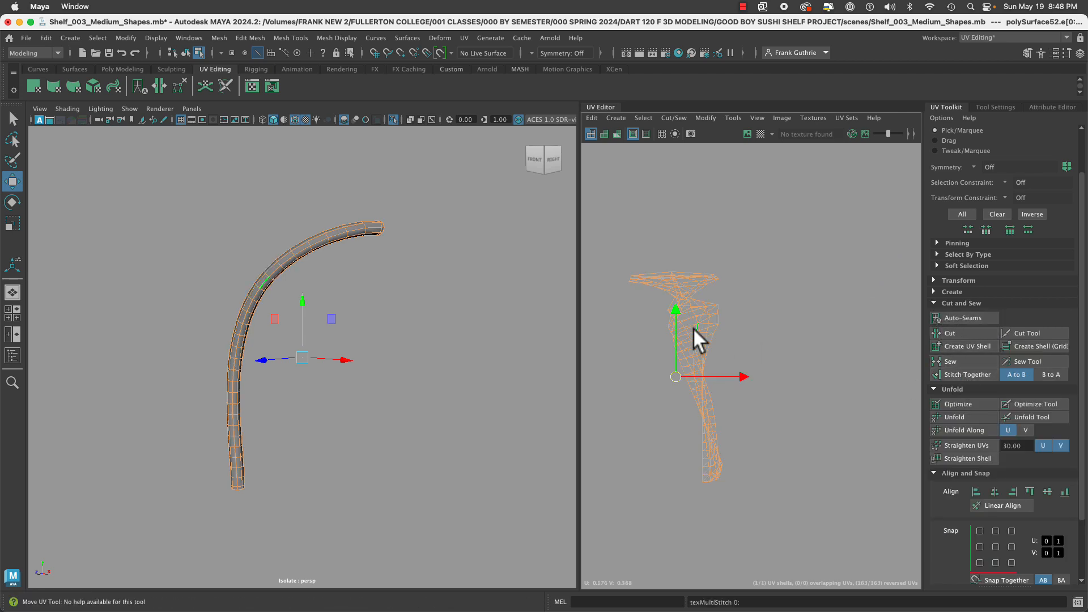
# Select the border edge loop of the end cap on the tube's curved upper end and cut its UVs.
pyautogui.keyDown('alt'); pyautogui.moveTo(448, 252); pyautogui.dragTo(343, 287); pyautogui.keyUp('alt')
pyautogui.keyDown('alt'); pyautogui.moveTo(343, 286); pyautogui.dragTo(464, 300, button='right'); pyautogui.keyUp('alt')
pyautogui.keyDown('alt'); pyautogui.moveTo(464, 300); pyautogui.dragTo(404, 275); pyautogui.keyUp('alt')
pyautogui.moveTo(402, 270); pyautogui.dragTo(409, 243, button='right')
pyautogui.click(423, 253)
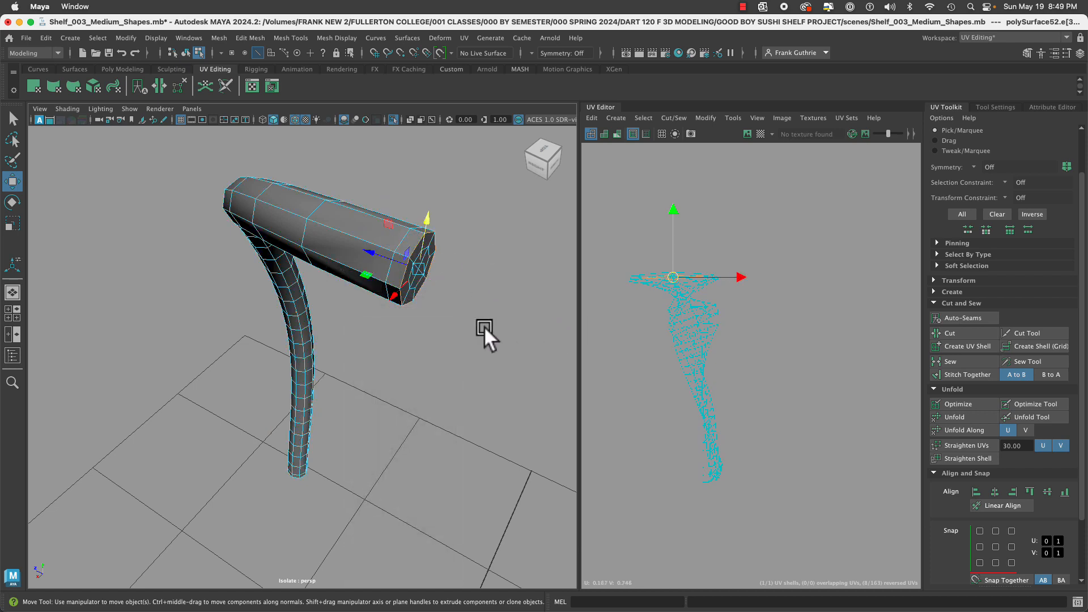
pyautogui.press('q')
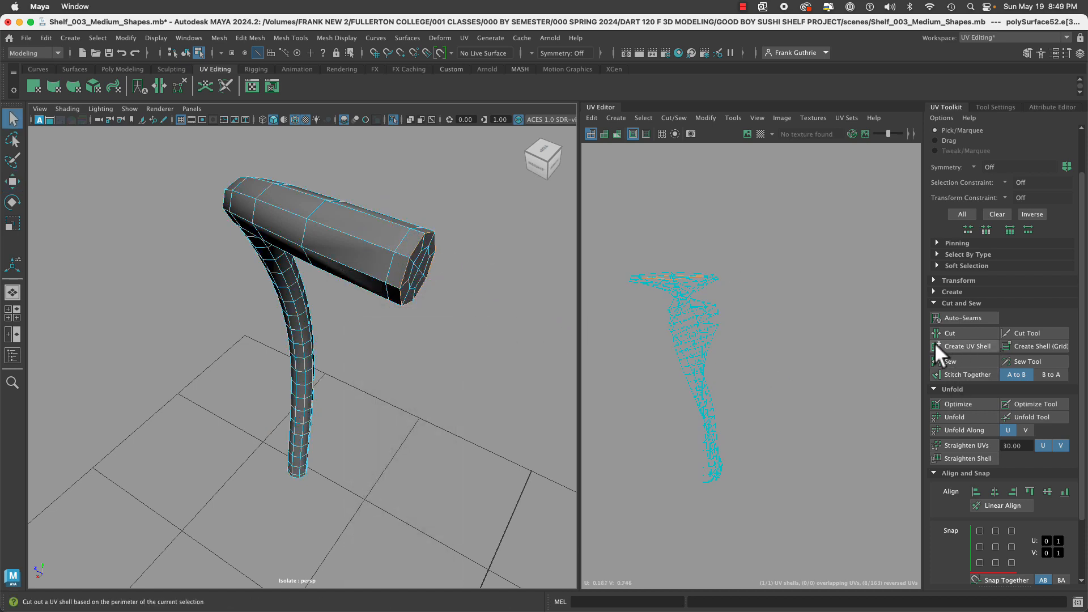
# Select the border edge loop of the lower end cap and cut its UVs.
pyautogui.keyDown('alt'); pyautogui.moveTo(428, 362); pyautogui.dragTo(324, 409); pyautogui.keyUp('alt')
pyautogui.doubleClick(318, 415)
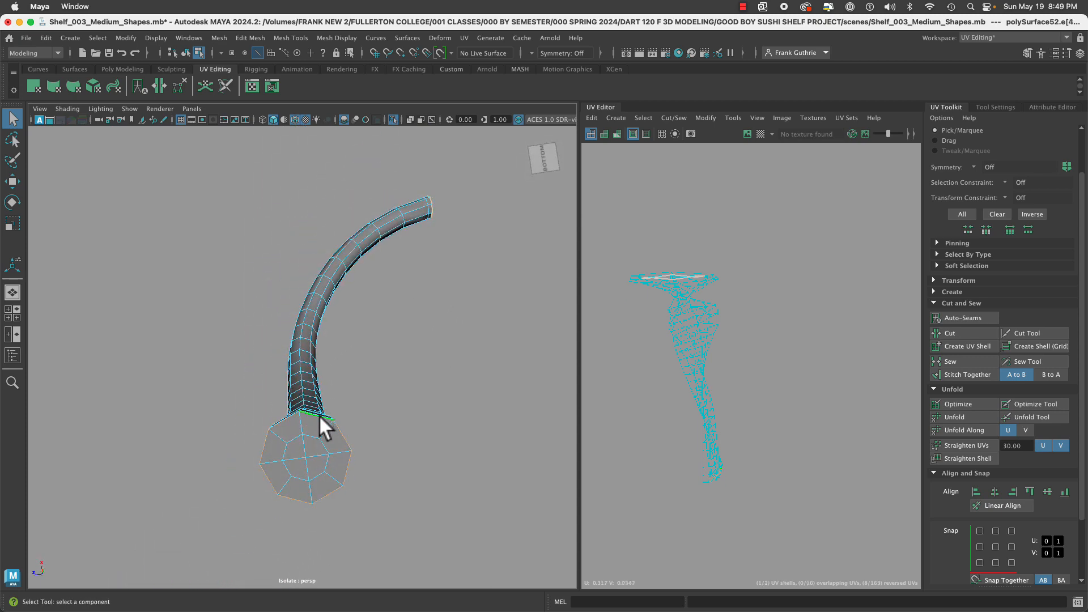
pyautogui.keyDown('alt'); pyautogui.moveTo(383, 415); pyautogui.dragTo(410, 362, button='right'); pyautogui.keyUp('alt')
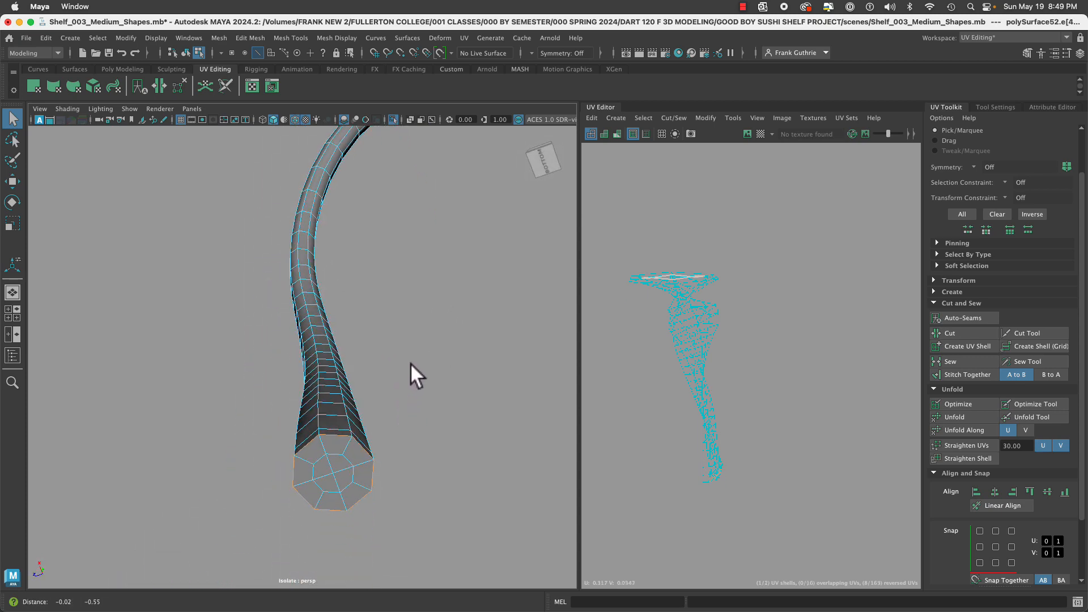
pyautogui.click(410, 362)
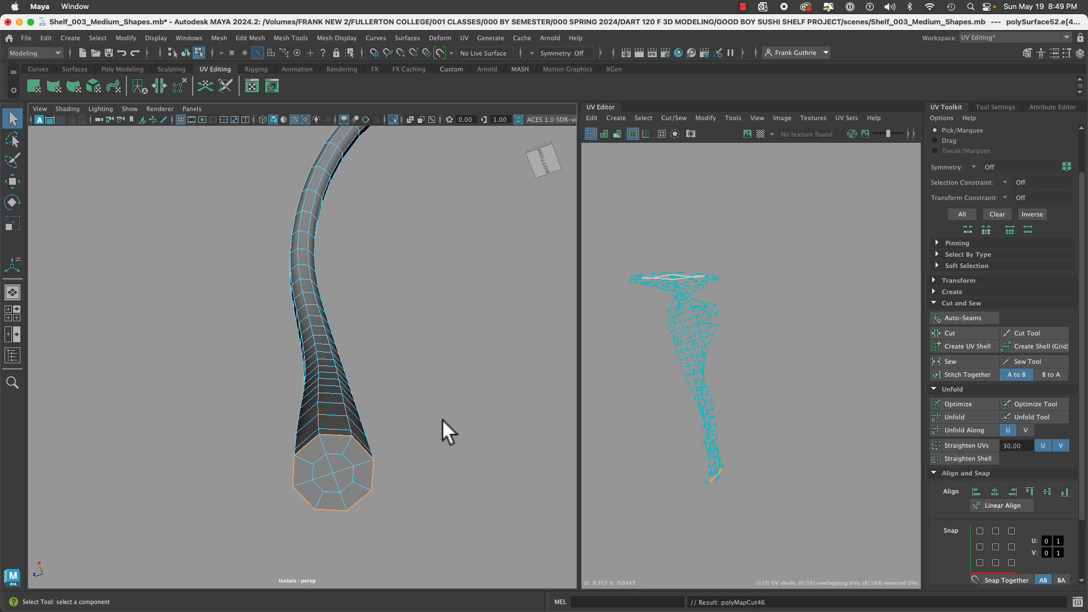
# Try selecting a lengthwise edge loop on the tube as its seam and follow it to the upper end cap.
pyautogui.keyDown('alt'); pyautogui.moveTo(433, 409); pyautogui.dragTo(398, 423); pyautogui.keyUp('alt')
pyautogui.keyDown('alt'); pyautogui.moveTo(393, 422); pyautogui.dragTo(345, 402, button='right'); pyautogui.keyUp('alt')
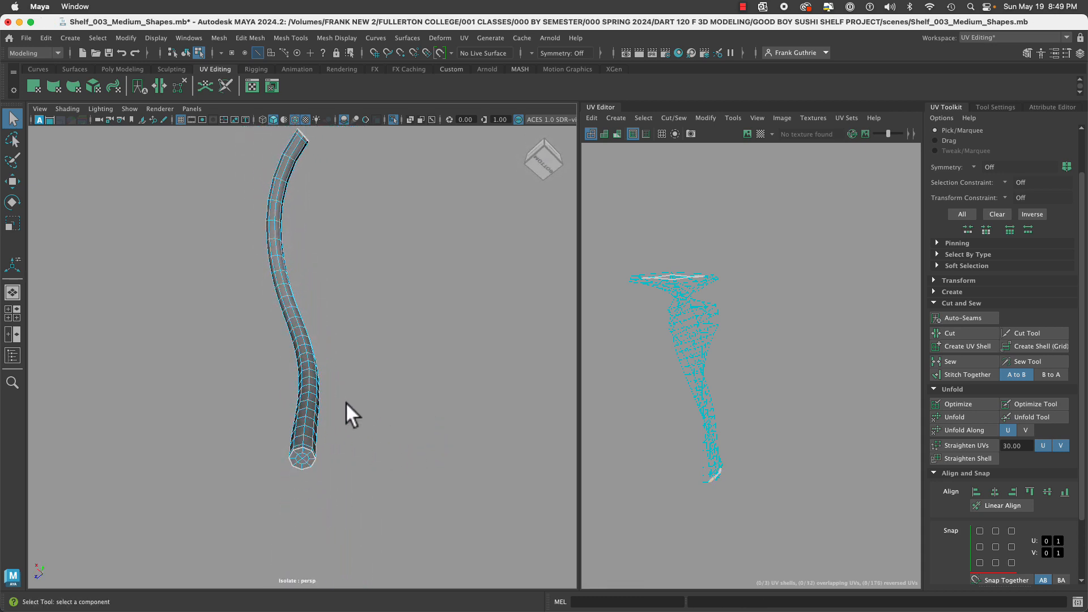
pyautogui.keyDown('alt'); pyautogui.moveTo(346, 402); pyautogui.dragTo(424, 485); pyautogui.keyUp('alt')
pyautogui.keyDown('alt'); pyautogui.moveTo(424, 485); pyautogui.dragTo(229, 434, button='right'); pyautogui.keyUp('alt')
pyautogui.keyDown('alt'); pyautogui.moveTo(229, 435); pyautogui.dragTo(227, 413); pyautogui.keyUp('alt')
pyautogui.keyDown('alt'); pyautogui.moveTo(227, 413); pyautogui.dragTo(416, 475, button='right'); pyautogui.keyUp('alt')
pyautogui.keyDown('alt'); pyautogui.moveTo(374, 465); pyautogui.dragTo(368, 339, button='middle'); pyautogui.keyUp('alt')
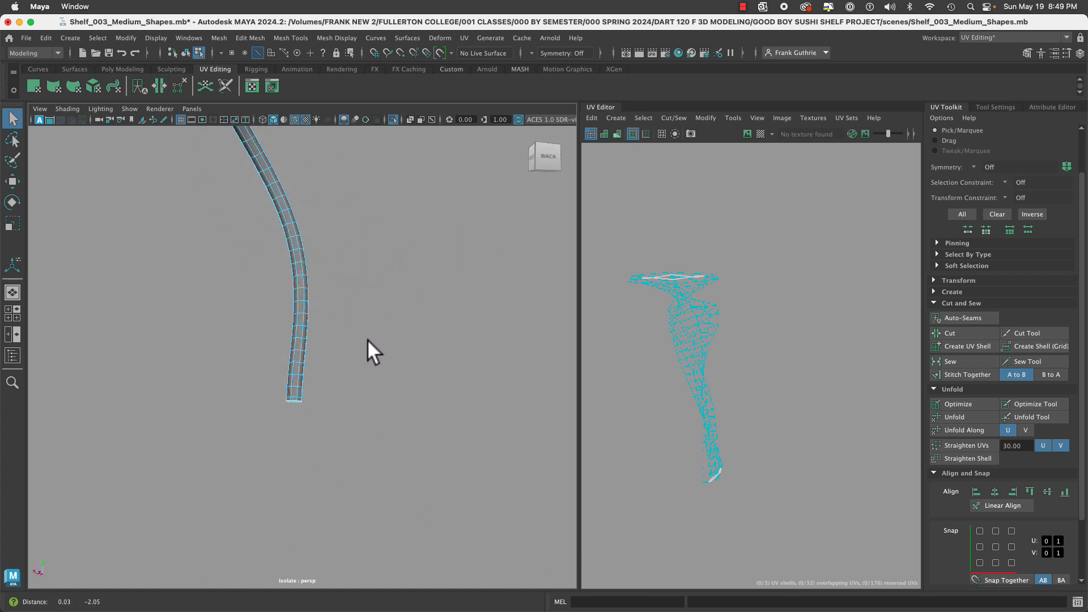
pyautogui.keyDown('alt'); pyautogui.moveTo(309, 391); pyautogui.dragTo(352, 409, button='right'); pyautogui.keyUp('alt')
pyautogui.keyDown('alt'); pyautogui.moveTo(352, 410); pyautogui.dragTo(340, 386); pyautogui.keyUp('alt')
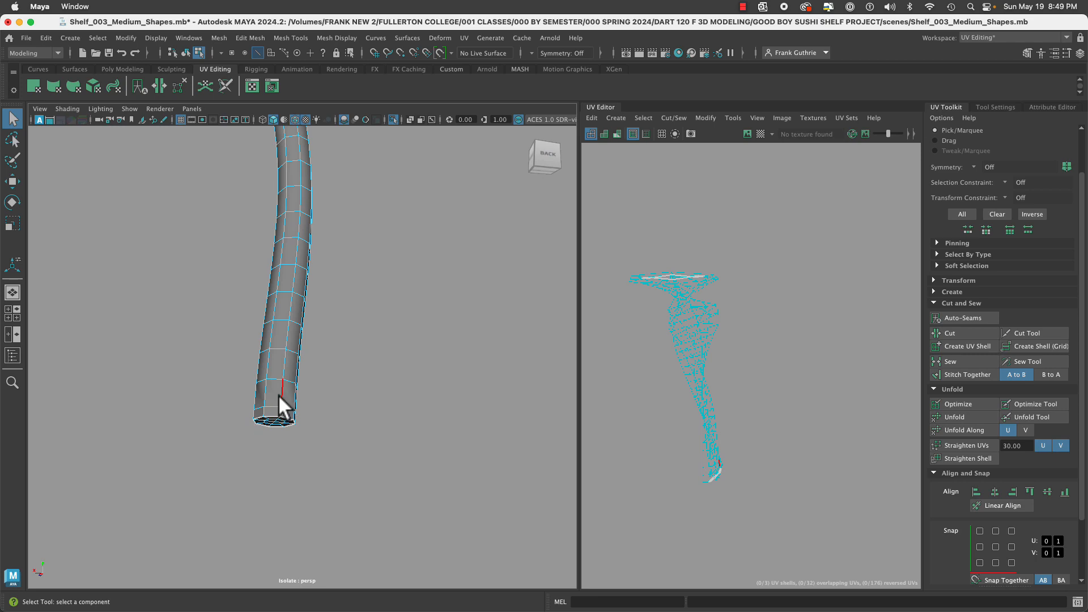
pyautogui.doubleClick(279, 395)
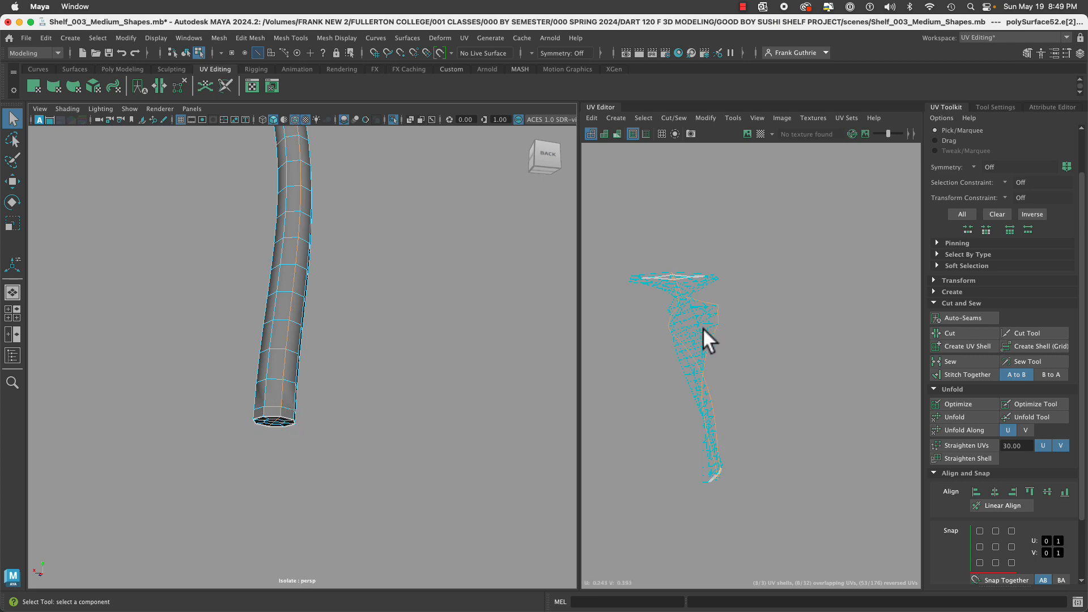
pyautogui.keyDown('alt'); pyautogui.moveTo(722, 352); pyautogui.dragTo(942, 376, button='right'); pyautogui.keyUp('alt')
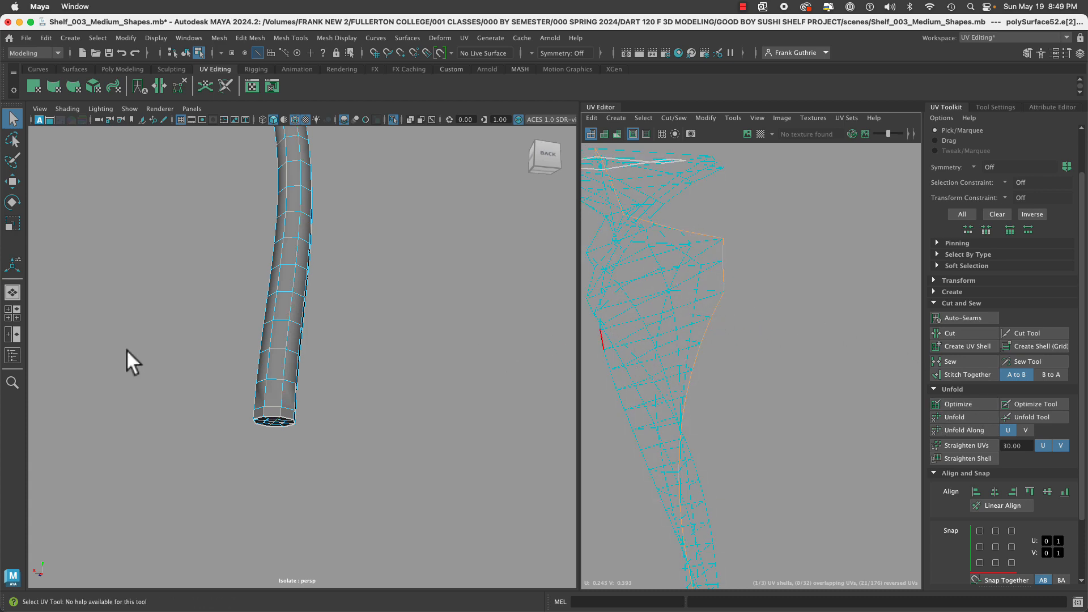
pyautogui.keyDown('alt'); pyautogui.moveTo(624, 444); pyautogui.dragTo(478, 400, button='right'); pyautogui.keyUp('alt')
pyautogui.keyDown('alt'); pyautogui.moveTo(453, 243); pyautogui.dragTo(522, 566, button='middle'); pyautogui.keyUp('alt')
pyautogui.keyDown('alt'); pyautogui.moveTo(396, 294); pyautogui.dragTo(431, 567, button='middle'); pyautogui.keyUp('alt')
pyautogui.keyDown('alt'); pyautogui.moveTo(362, 417); pyautogui.dragTo(346, 434); pyautogui.keyUp('alt')
pyautogui.keyDown('alt'); pyautogui.moveTo(214, 272); pyautogui.dragTo(250, 293); pyautogui.keyUp('alt')
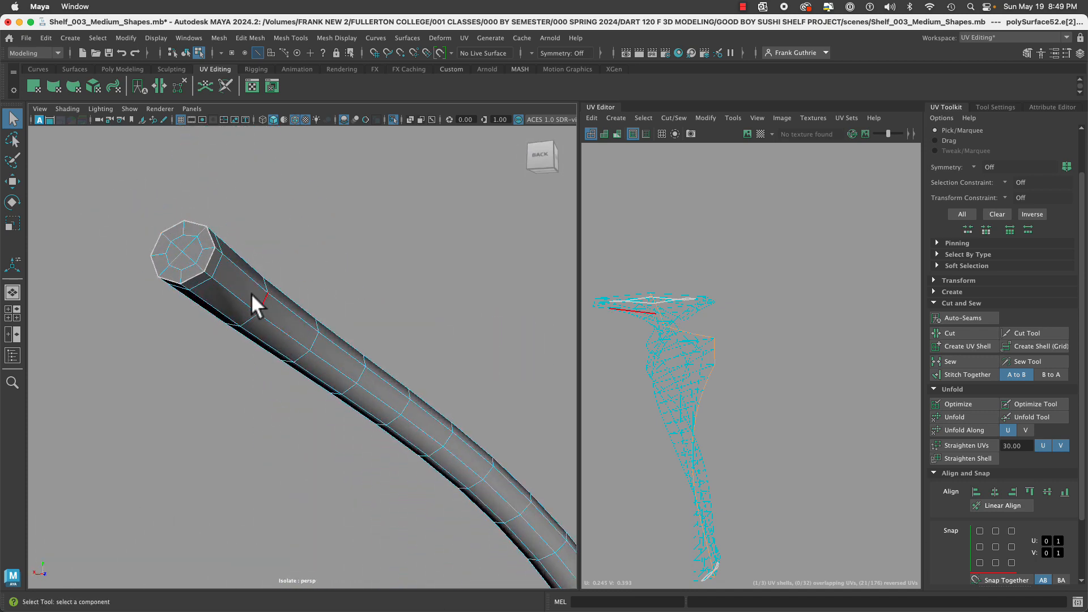
# Select the lengthwise edge line along the back of the tube between the end caps and cut it as the UV seam.
pyautogui.click(208, 274)
pyautogui.keyDown('alt'); pyautogui.moveTo(331, 358); pyautogui.dragTo(173, 336, button='right'); pyautogui.keyUp('alt')
pyautogui.keyDown('alt'); pyautogui.moveTo(467, 535); pyautogui.dragTo(404, 285, button='middle'); pyautogui.keyUp('alt')
pyautogui.keyDown('alt'); pyautogui.moveTo(445, 503); pyautogui.dragTo(438, 338, button='middle'); pyautogui.keyUp('alt')
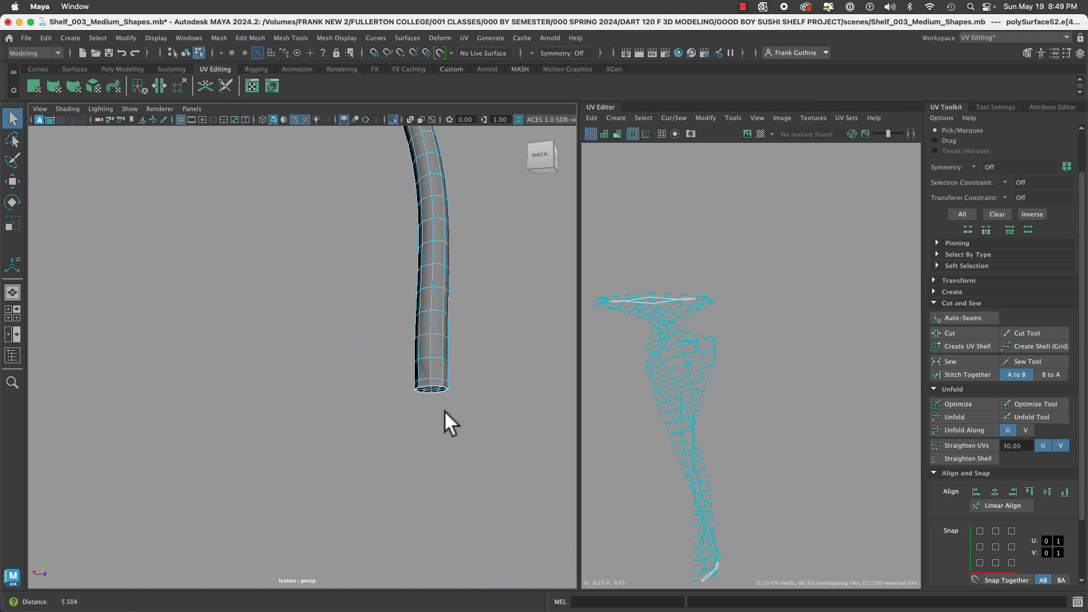
pyautogui.keyDown('alt'); pyautogui.moveTo(444, 410); pyautogui.dragTo(552, 423, button='right'); pyautogui.keyUp('alt')
pyautogui.keyDown('alt'); pyautogui.moveTo(552, 424); pyautogui.dragTo(403, 422, button='middle'); pyautogui.keyUp('alt')
pyautogui.click(396, 418)
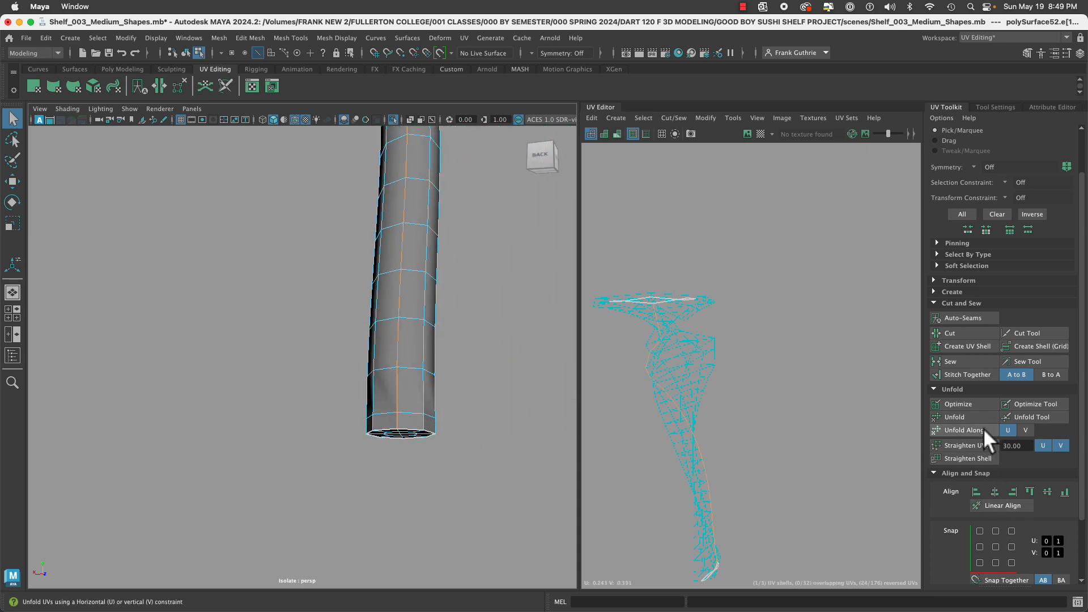
pyautogui.click(968, 334)
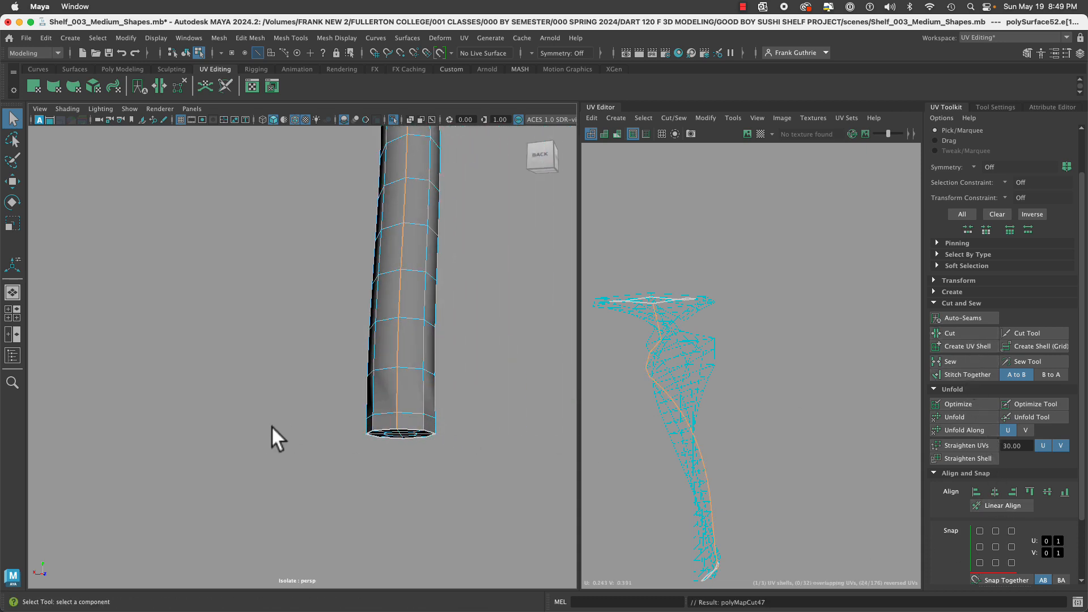
# Select the lower end cap's border edges on the side facing away from the seam and stitch the cap to the tube shell.
pyautogui.keyDown('alt'); pyautogui.moveTo(313, 426); pyautogui.dragTo(345, 415); pyautogui.keyUp('alt')
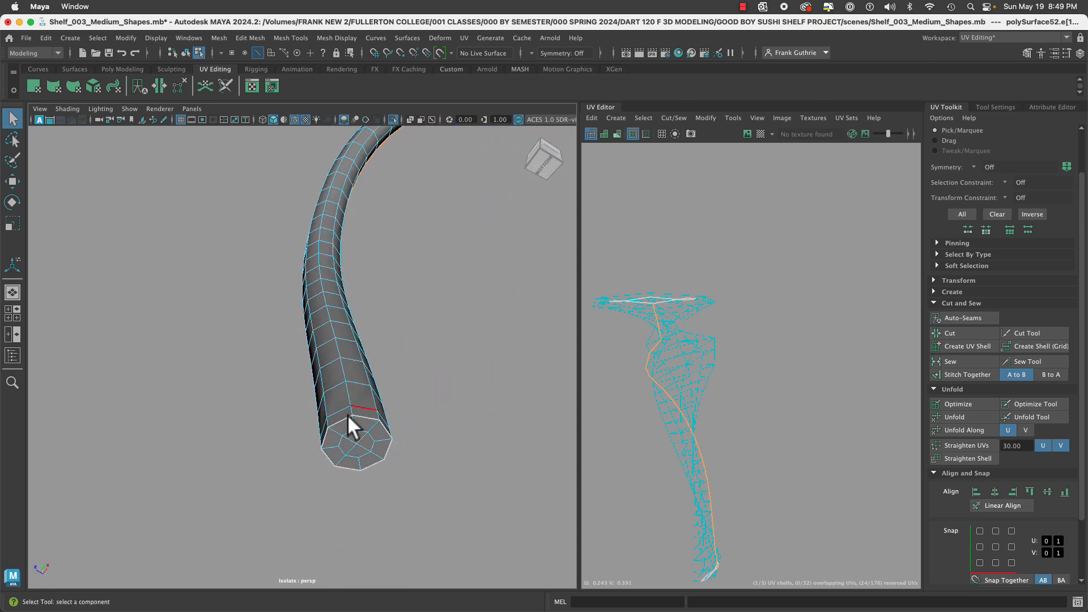
pyautogui.click(337, 424)
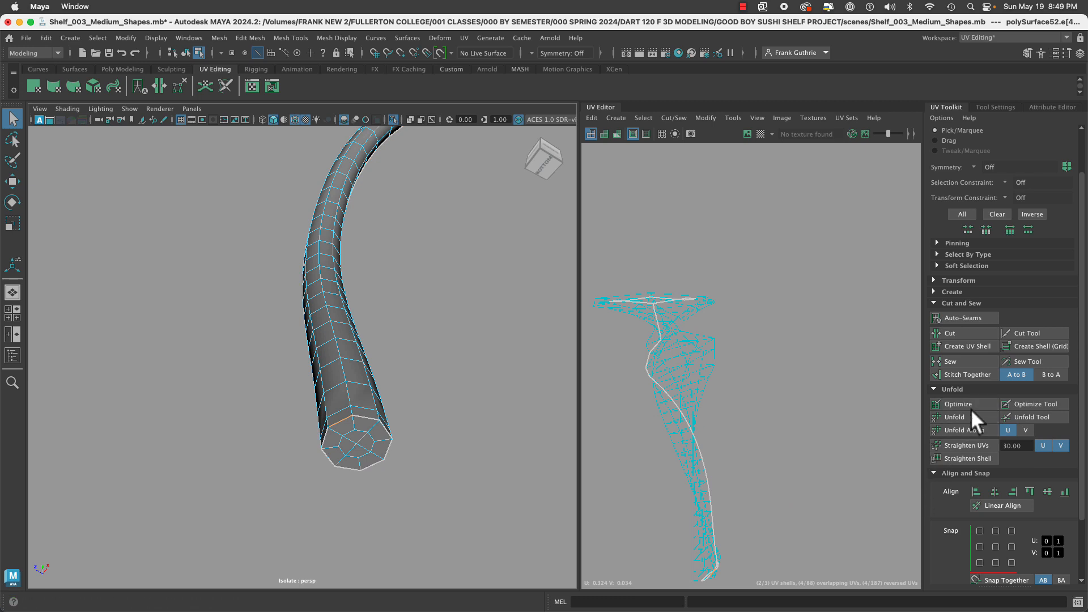
pyautogui.click(960, 376)
# Select the upper end cap's border edge on the side facing away from the seam and stitch the cap to the tube shell.
pyautogui.keyDown('alt'); pyautogui.moveTo(484, 378); pyautogui.dragTo(328, 461); pyautogui.keyUp('alt')
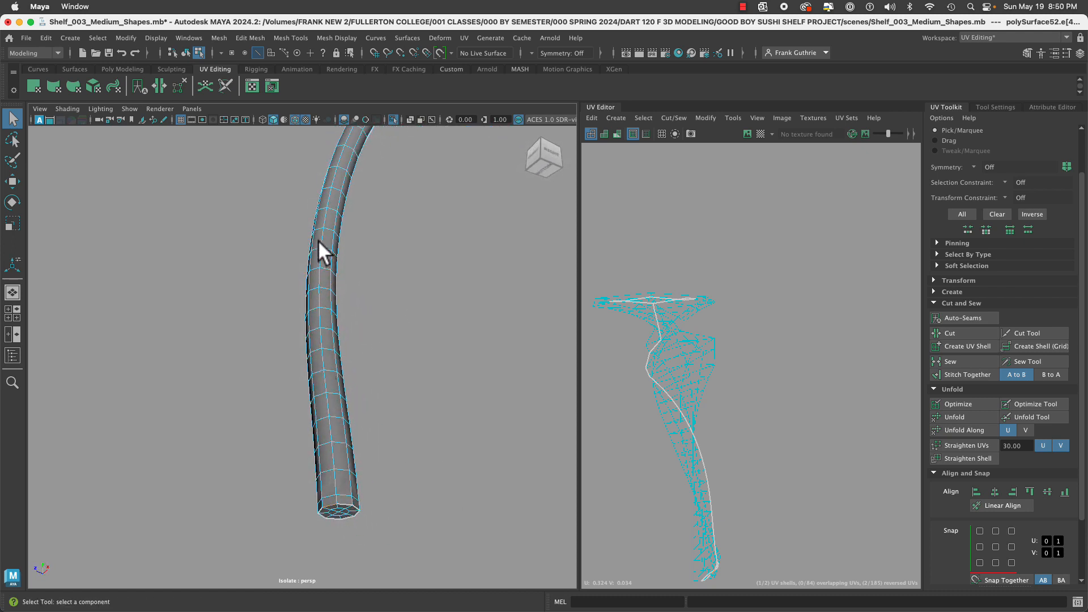
pyautogui.keyDown('alt'); pyautogui.moveTo(319, 240); pyautogui.dragTo(281, 462, button='middle'); pyautogui.keyUp('alt')
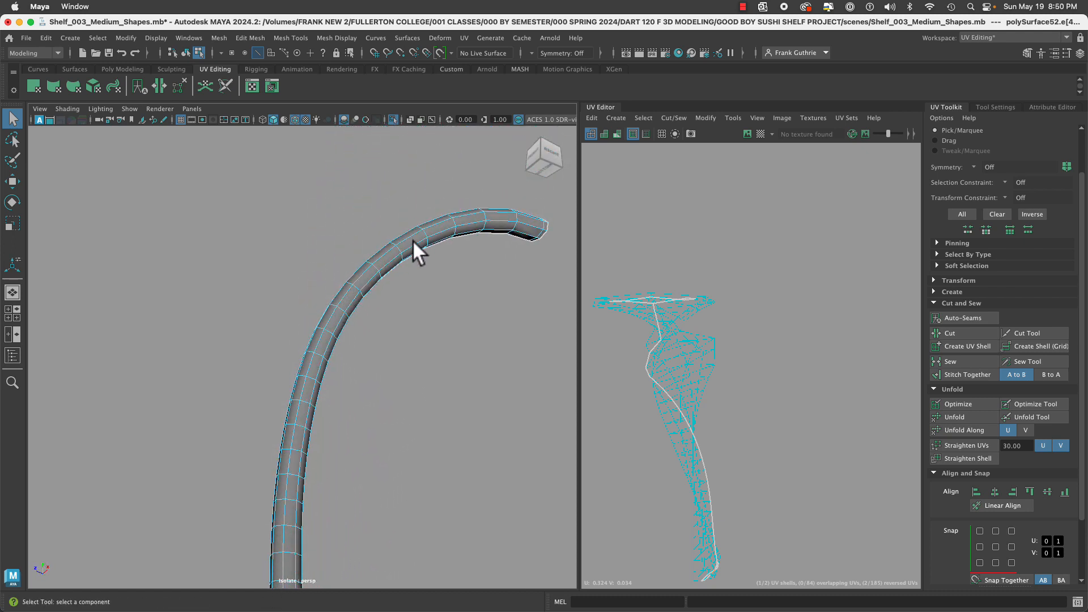
pyautogui.keyDown('alt'); pyautogui.moveTo(428, 226); pyautogui.dragTo(402, 309); pyautogui.keyUp('alt')
pyautogui.click(403, 272)
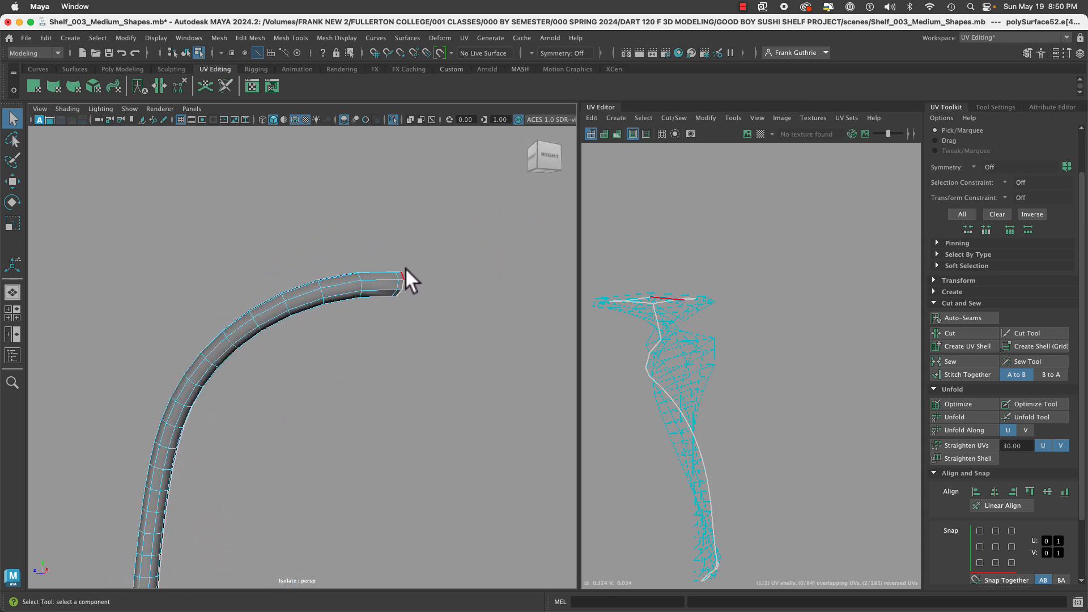
pyautogui.click(402, 272)
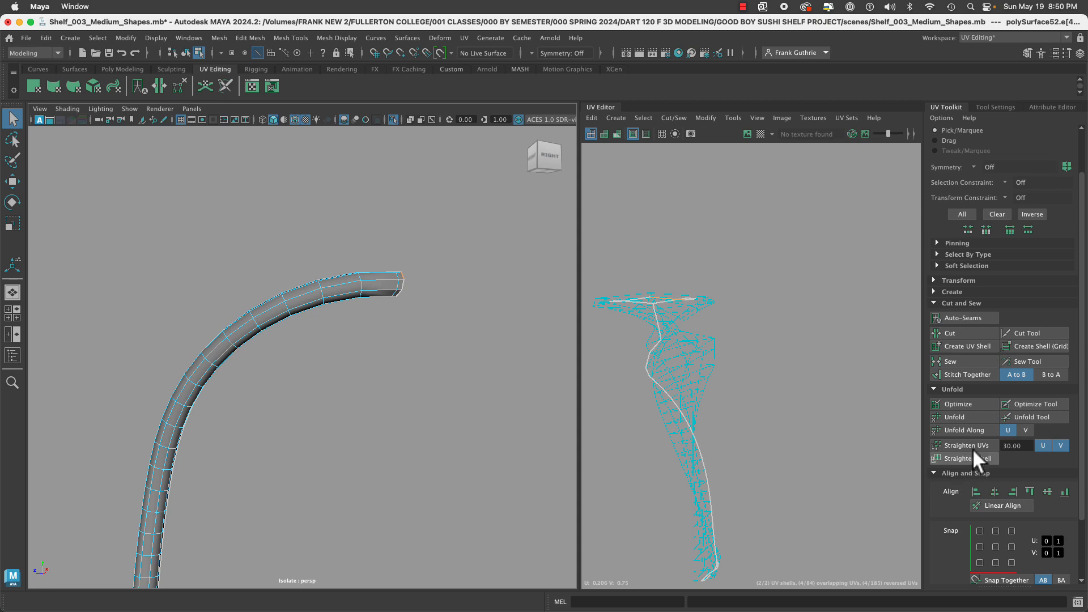
pyautogui.click(973, 375)
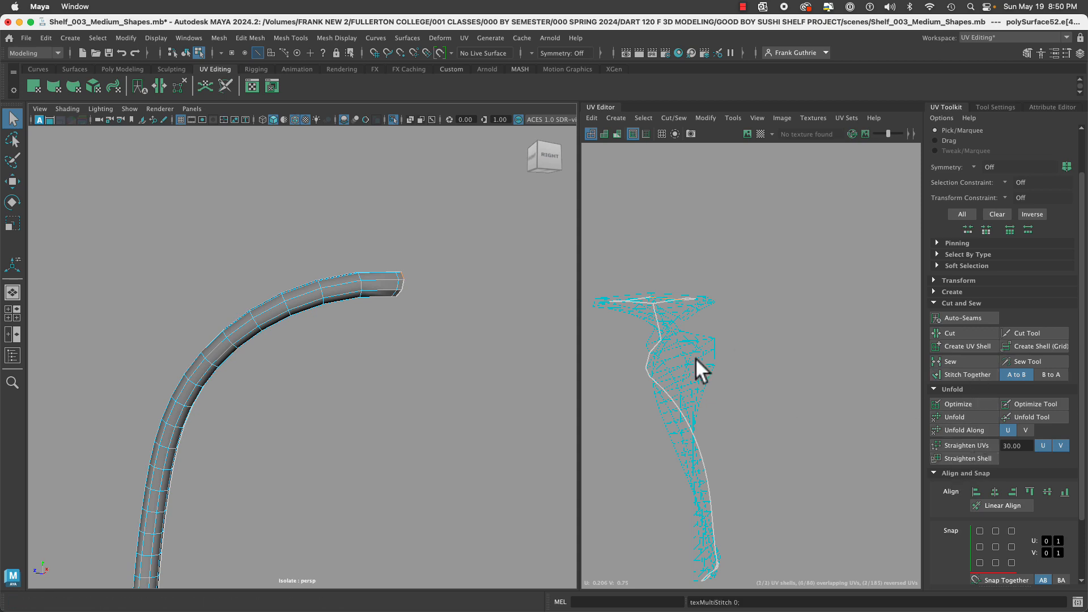
# Select the complete tube UV shell with its stitched end caps and unfold it.
pyautogui.moveTo(753, 255); pyautogui.dragTo(700, 238, button='right')
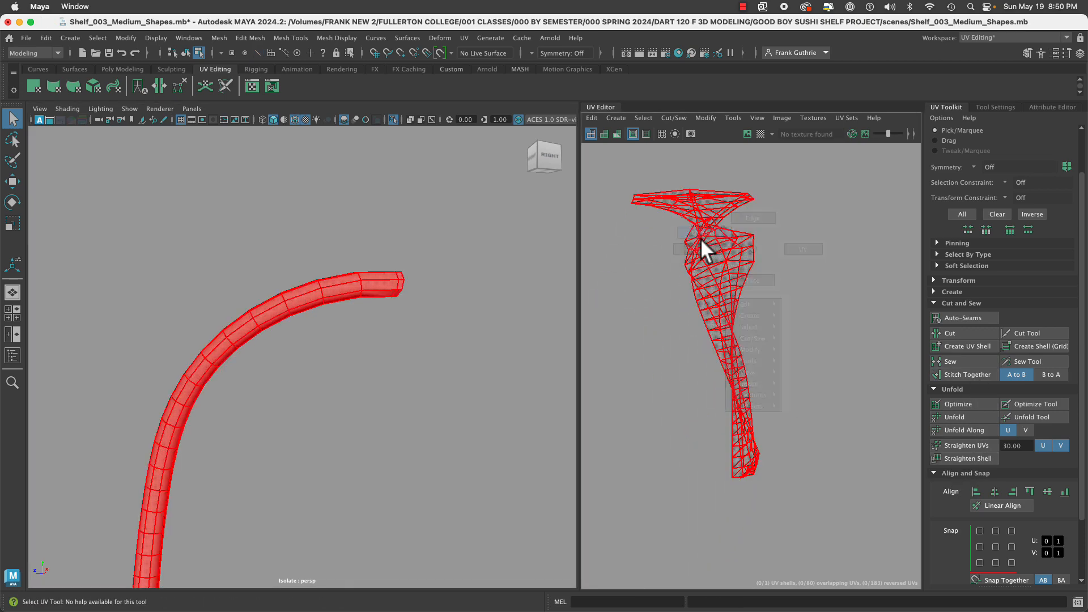
pyautogui.click(957, 419)
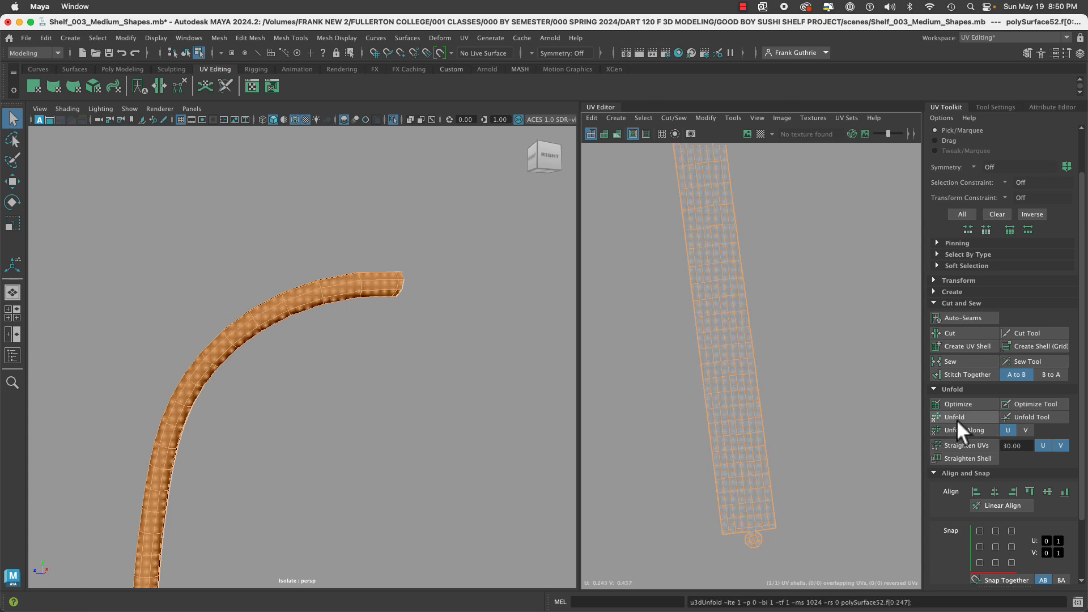
pyautogui.click(831, 427)
pyautogui.press('f')
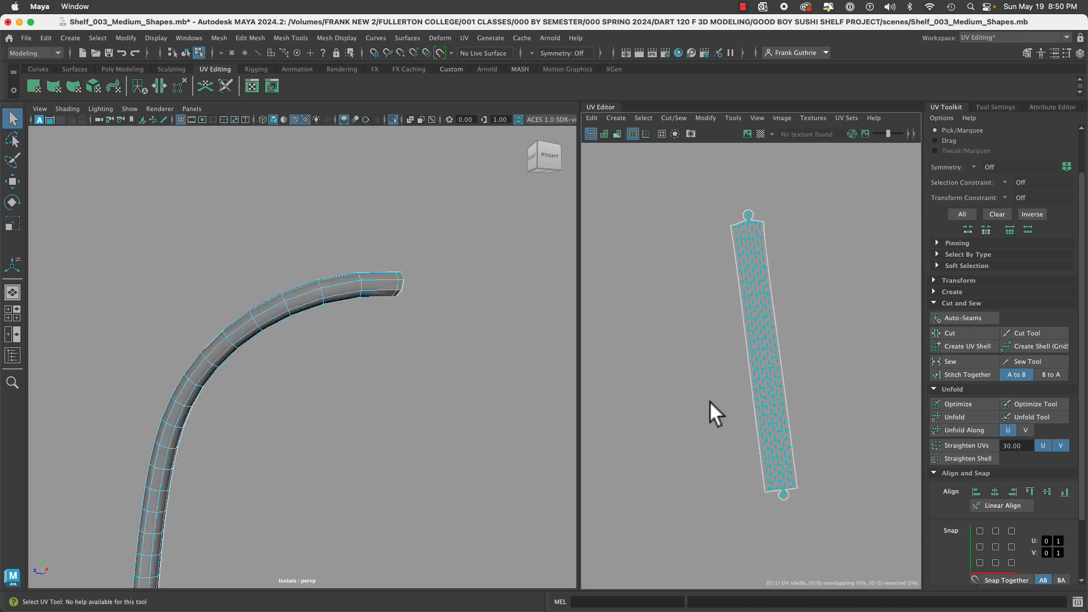
# Select the shared UV edge between the upper end cap and the tube strip and cut it.
pyautogui.keyDown('alt'); pyautogui.moveTo(769, 352); pyautogui.dragTo(708, 480, button='middle'); pyautogui.keyUp('alt')
pyautogui.keyDown('alt'); pyautogui.moveTo(670, 375); pyautogui.dragTo(1009, 437, button='right'); pyautogui.keyUp('alt')
pyautogui.moveTo(725, 289); pyautogui.dragTo(725, 252, button='right')
pyautogui.click(726, 288)
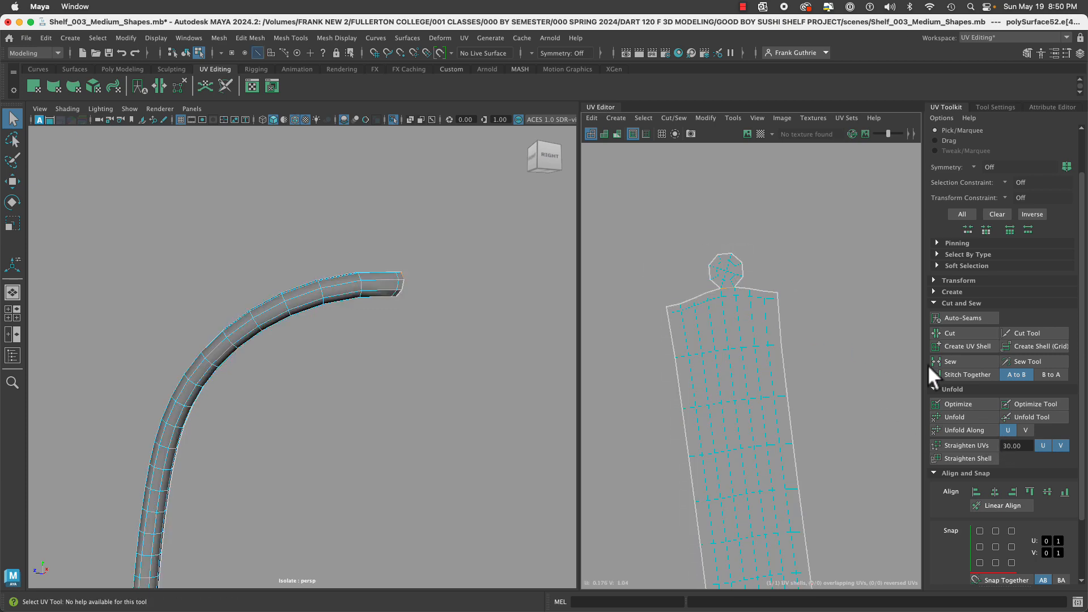
pyautogui.click(950, 334)
# Select the shared UV edge between the lower end cap and the tube strip and cut it.
pyautogui.keyDown('alt'); pyautogui.moveTo(910, 400); pyautogui.dragTo(728, 62, button='middle'); pyautogui.keyUp('alt')
pyautogui.keyDown('alt'); pyautogui.moveTo(739, 450); pyautogui.dragTo(657, 133, button='middle'); pyautogui.keyUp('alt')
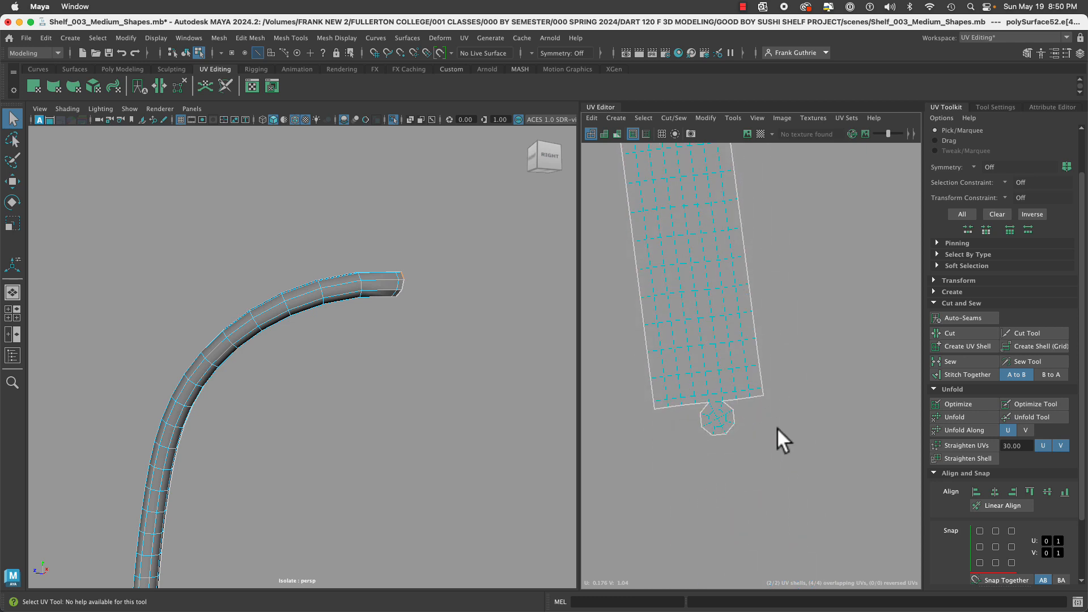
pyautogui.click(715, 403)
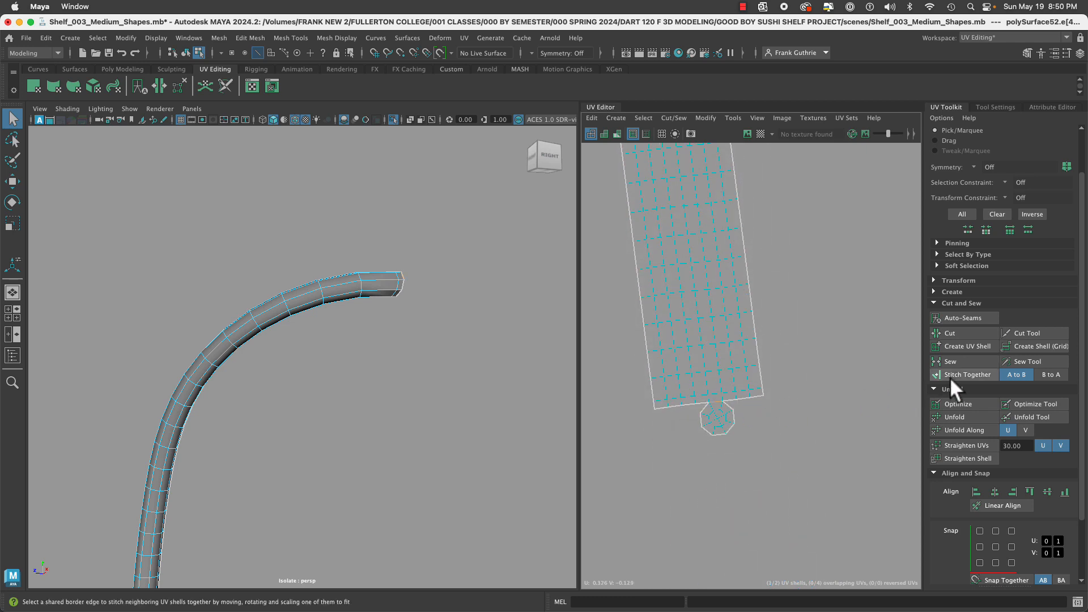
pyautogui.click(958, 343)
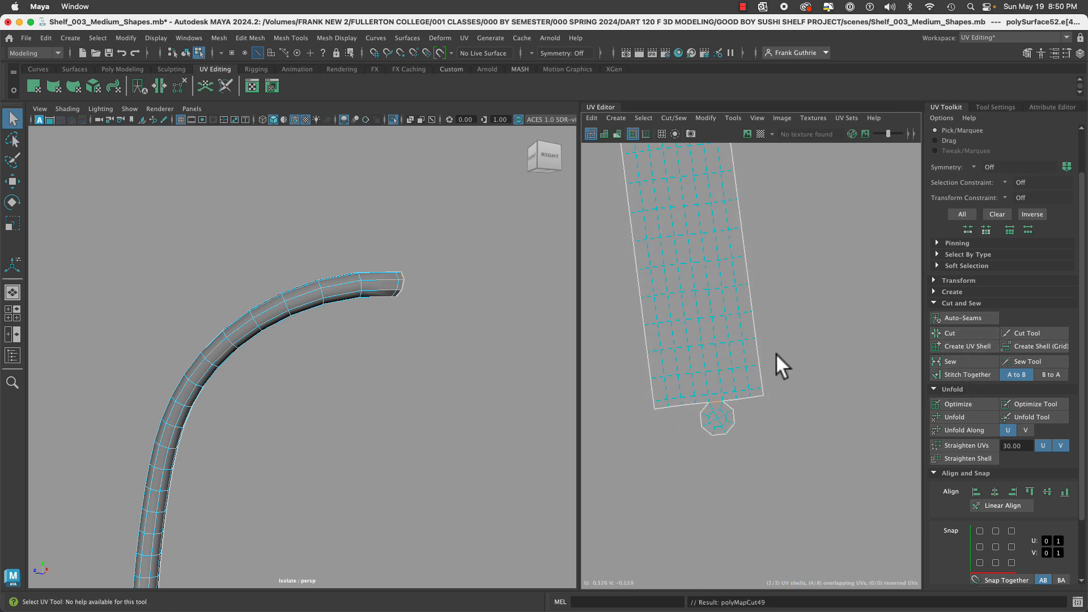
# Straighten the tube strip's UV shell around a lengthwise edge in its middle.
pyautogui.click(975, 459)
pyautogui.keyDown('alt'); pyautogui.moveTo(789, 436); pyautogui.dragTo(848, 553, button='middle'); pyautogui.keyUp('alt')
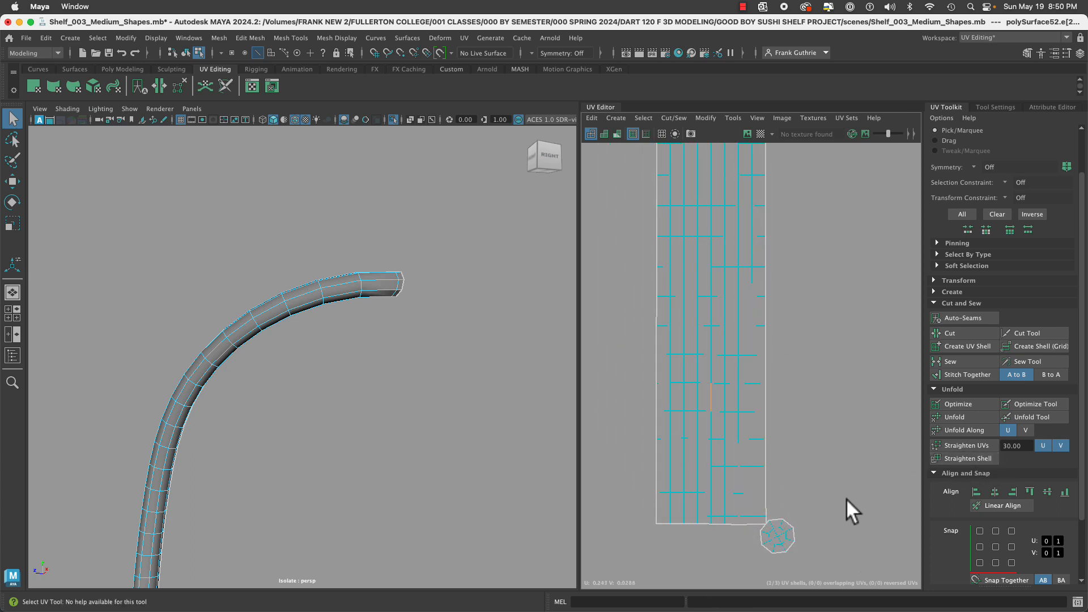
pyautogui.keyDown('alt'); pyautogui.moveTo(838, 499); pyautogui.dragTo(750, 400, button='right'); pyautogui.keyUp('alt')
pyautogui.keyDown('alt'); pyautogui.moveTo(750, 400); pyautogui.dragTo(728, 484, button='middle'); pyautogui.keyUp('alt')
# Select the tube strip's UV shell and move it along negative U, clear of the two end cap shells.
pyautogui.moveTo(759, 384); pyautogui.dragTo(709, 355, button='right')
pyautogui.click(748, 374)
pyautogui.keyDown('alt'); pyautogui.moveTo(848, 411); pyautogui.dragTo(628, 384, button='right'); pyautogui.keyUp('alt')
pyautogui.press('w')
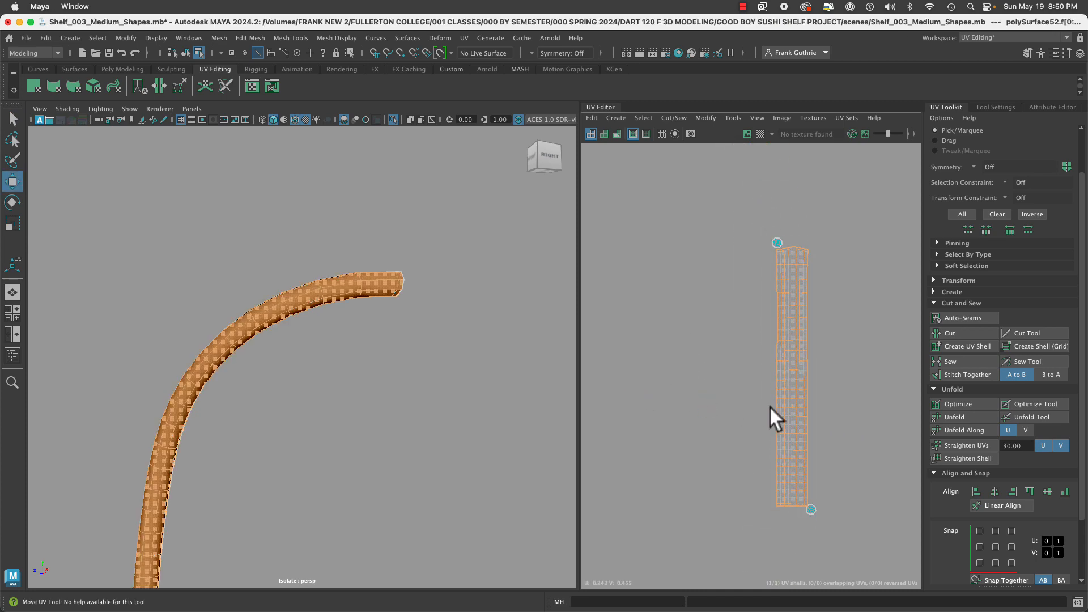
pyautogui.moveTo(814, 376); pyautogui.dragTo(761, 375)
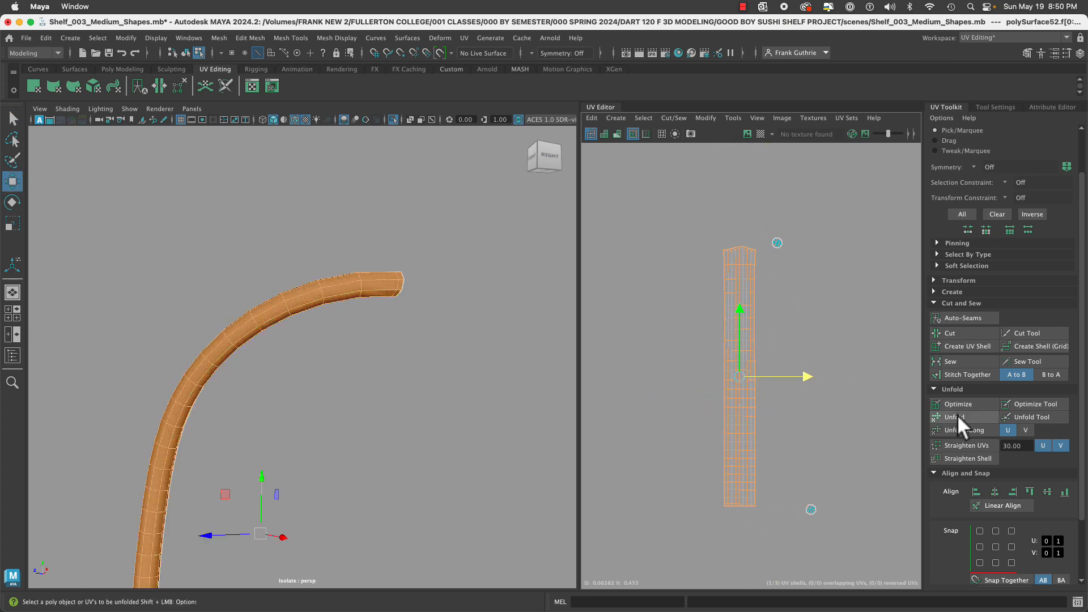
pyautogui.click(815, 422)
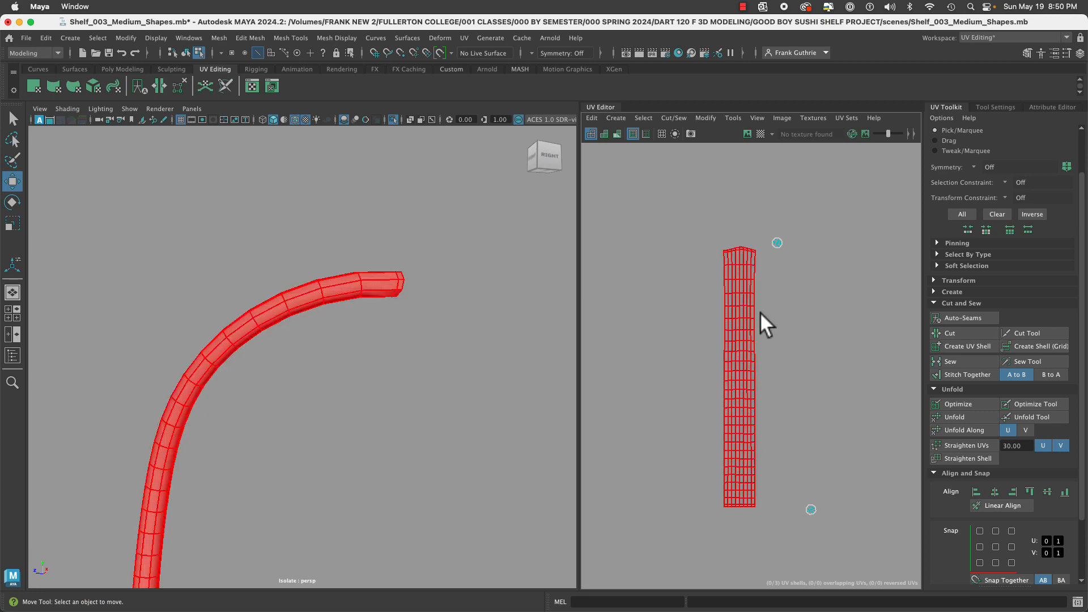
# Select all UVs of the tube strip and straighten them in U and V with an angle tolerance of 30.
pyautogui.keyDown('alt'); pyautogui.moveTo(732, 282); pyautogui.dragTo(682, 283, button='middle'); pyautogui.keyUp('alt')
pyautogui.keyDown('alt'); pyautogui.moveTo(470, 283); pyautogui.dragTo(447, 280); pyautogui.keyUp('alt')
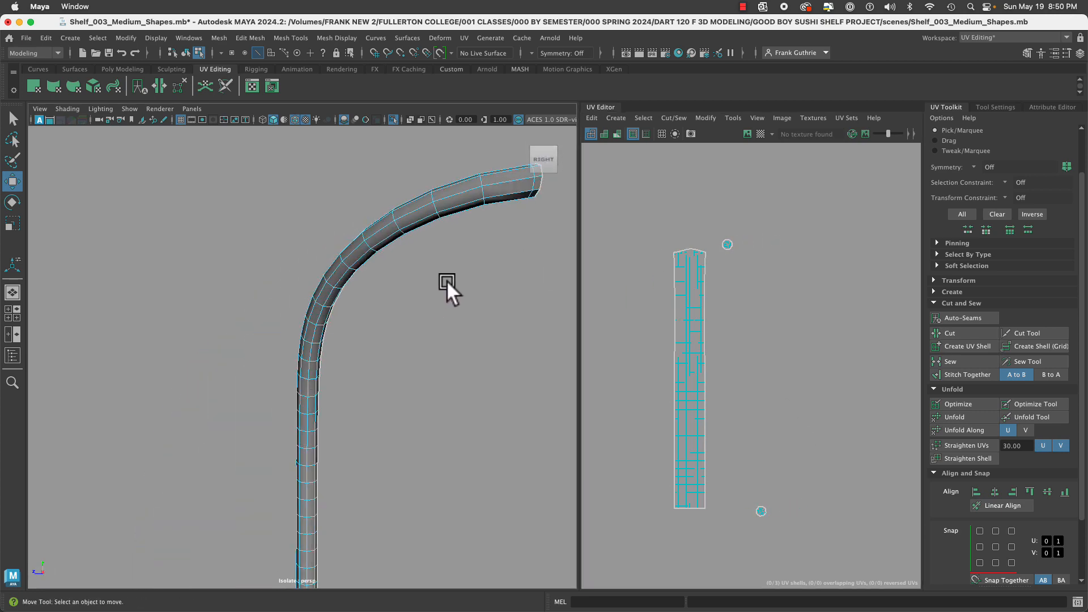
pyautogui.keyDown('alt'); pyautogui.moveTo(446, 280); pyautogui.dragTo(392, 281, button='middle'); pyautogui.keyUp('alt')
pyautogui.moveTo(699, 254); pyautogui.dragTo(661, 247, button='right')
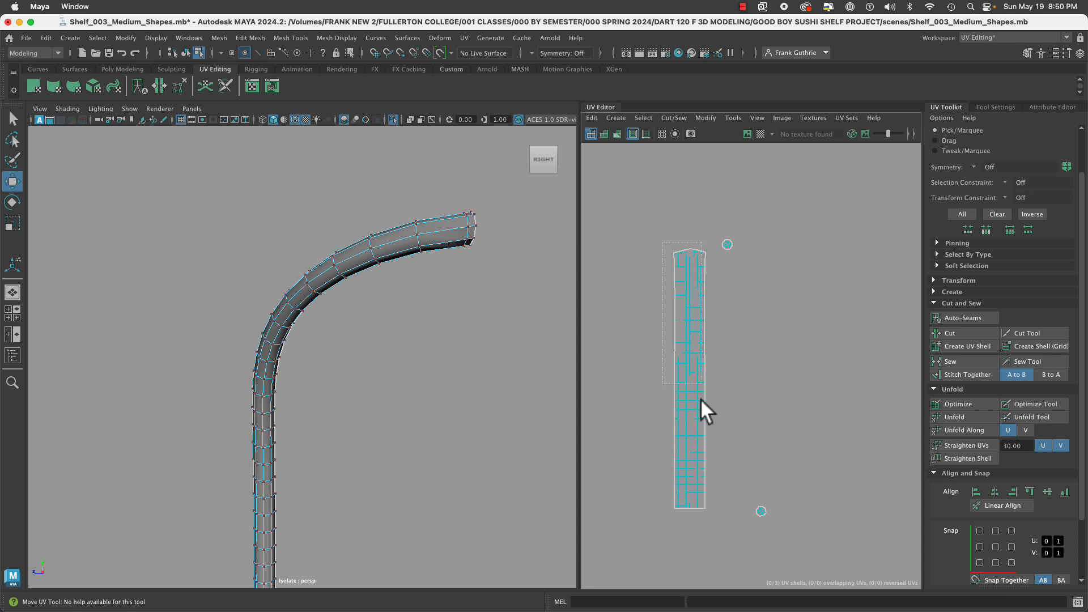
pyautogui.moveTo(708, 522); pyautogui.dragTo(709, 522)
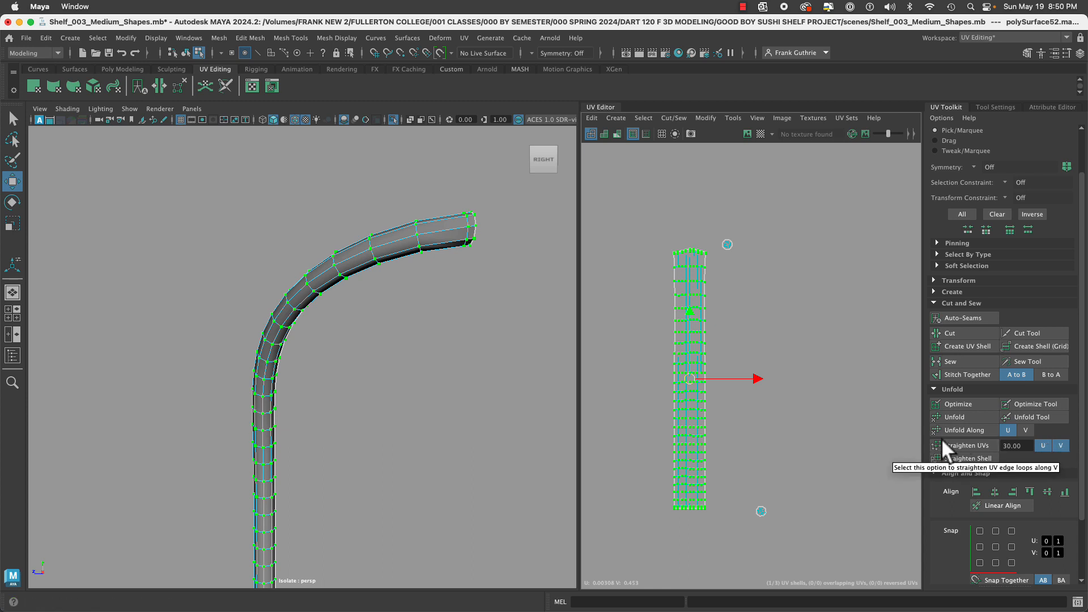
pyautogui.click(968, 444)
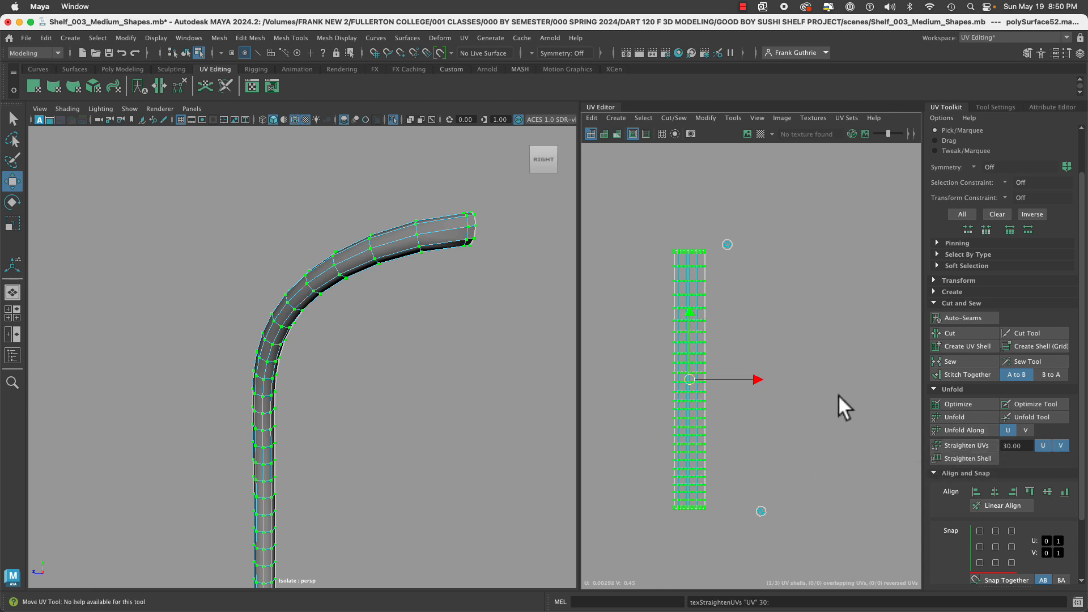
pyautogui.click(817, 377)
# Select the first edge at the left of the tube strip's upper border and stitch the upper end cap onto it.
pyautogui.keyDown('alt'); pyautogui.moveTo(658, 404); pyautogui.dragTo(821, 319, button='right'); pyautogui.keyUp('alt')
pyautogui.keyDown('alt'); pyautogui.moveTo(824, 270); pyautogui.dragTo(790, 484, button='middle'); pyautogui.keyUp('alt')
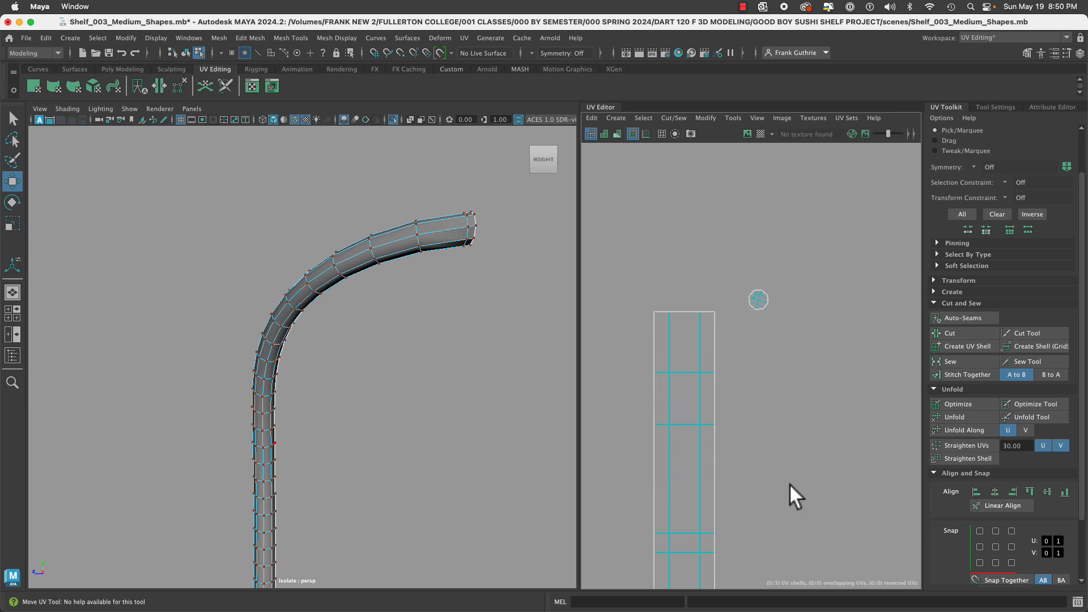
pyautogui.keyDown('alt'); pyautogui.moveTo(736, 360); pyautogui.dragTo(741, 407, button='middle'); pyautogui.keyUp('alt')
pyautogui.keyDown('alt'); pyautogui.moveTo(678, 361); pyautogui.dragTo(863, 351, button='right'); pyautogui.keyUp('alt')
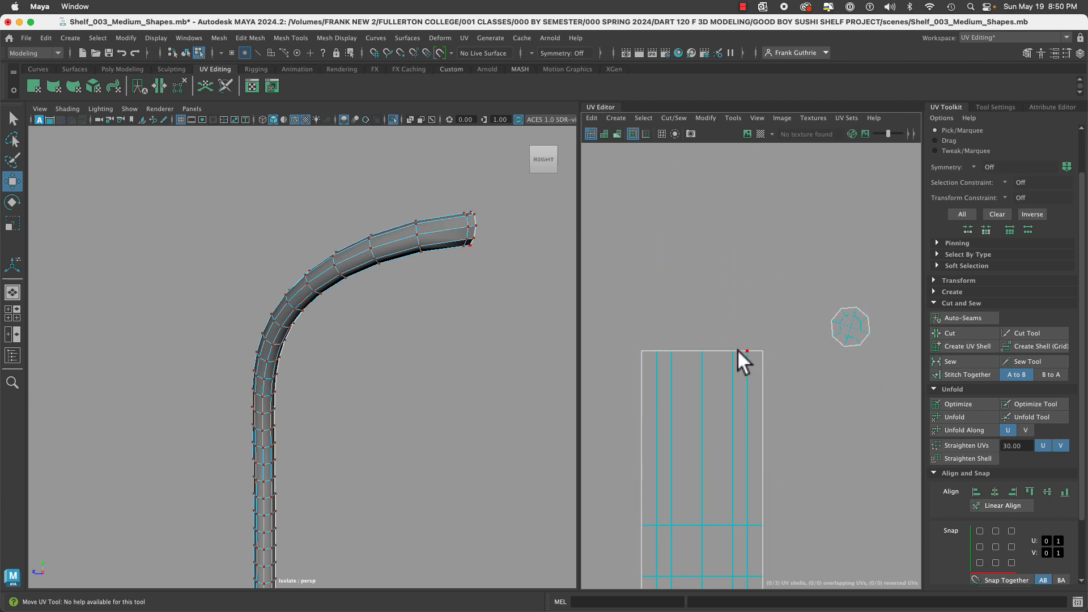
pyautogui.moveTo(736, 349); pyautogui.dragTo(724, 319, button='right')
pyautogui.click(646, 351)
pyautogui.click(646, 351)
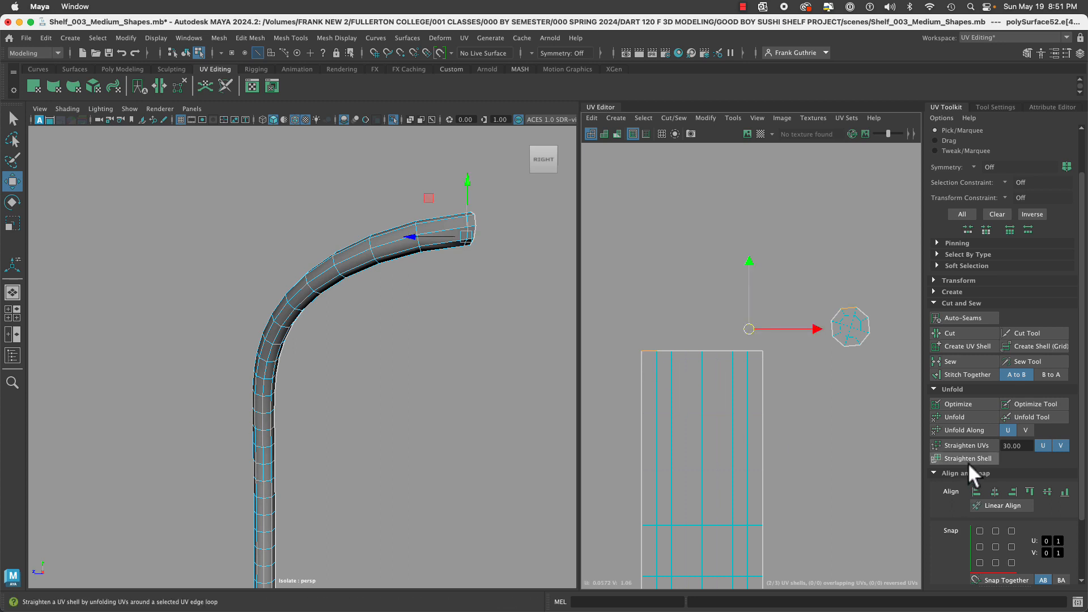
pyautogui.click(967, 374)
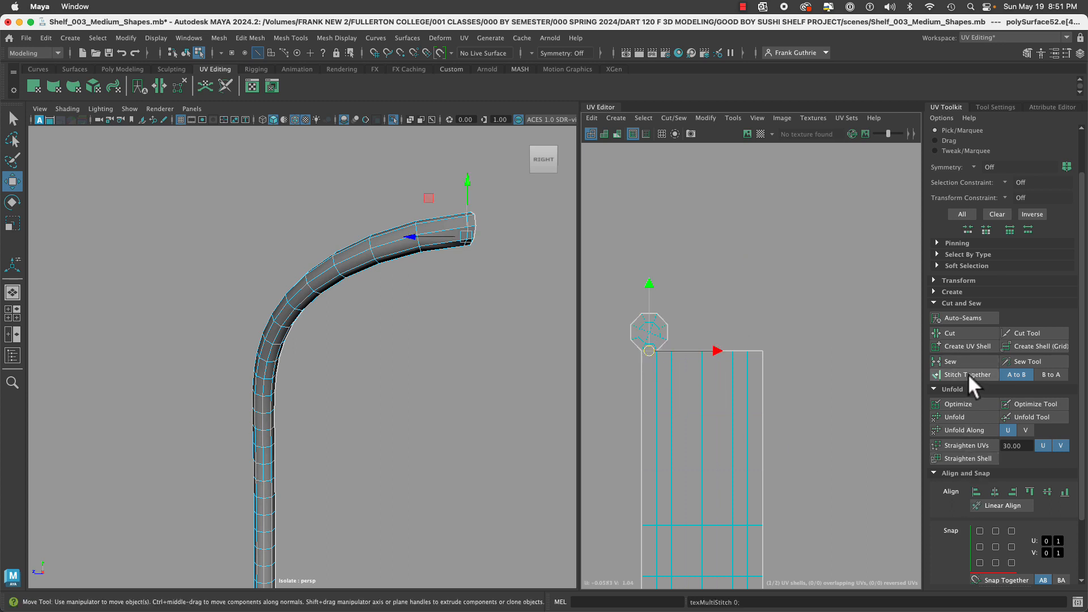
# Select the first edge at the left of the tube strip's lower border and stitch the lower end cap onto it.
pyautogui.keyDown('alt'); pyautogui.moveTo(797, 512); pyautogui.dragTo(838, 450, button='middle'); pyautogui.keyUp('alt')
pyautogui.keyDown('alt'); pyautogui.moveTo(825, 533); pyautogui.dragTo(797, 355, button='middle'); pyautogui.keyUp('alt')
pyautogui.click(709, 435)
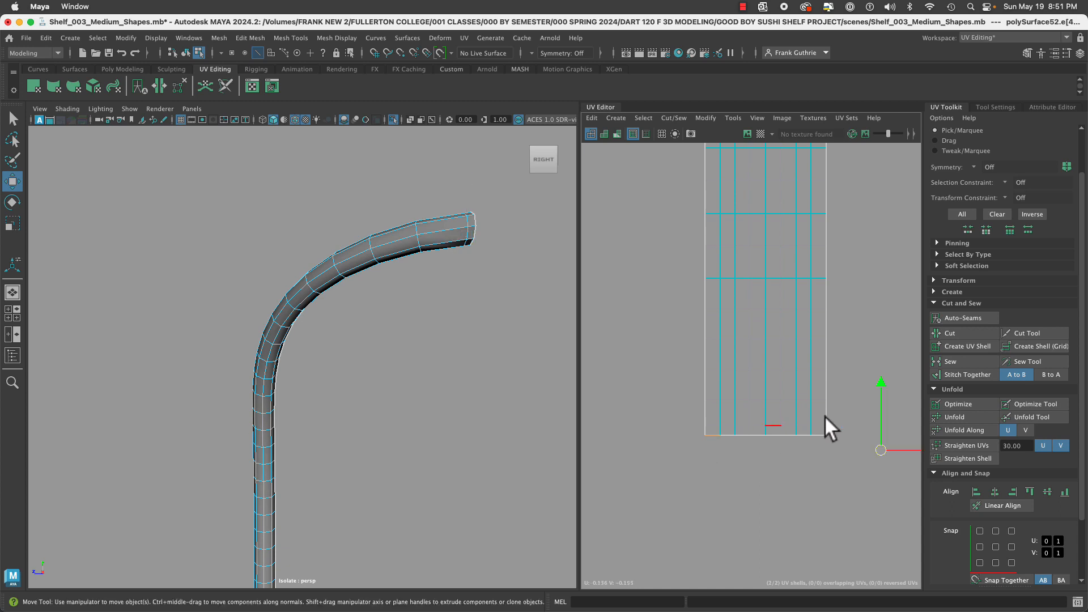
pyautogui.click(964, 373)
# Select the whole tube UV shell and set its texel density to 8.0001 at map size 512.
pyautogui.keyDown('alt'); pyautogui.moveTo(815, 379); pyautogui.dragTo(749, 282, button='right'); pyautogui.keyUp('alt')
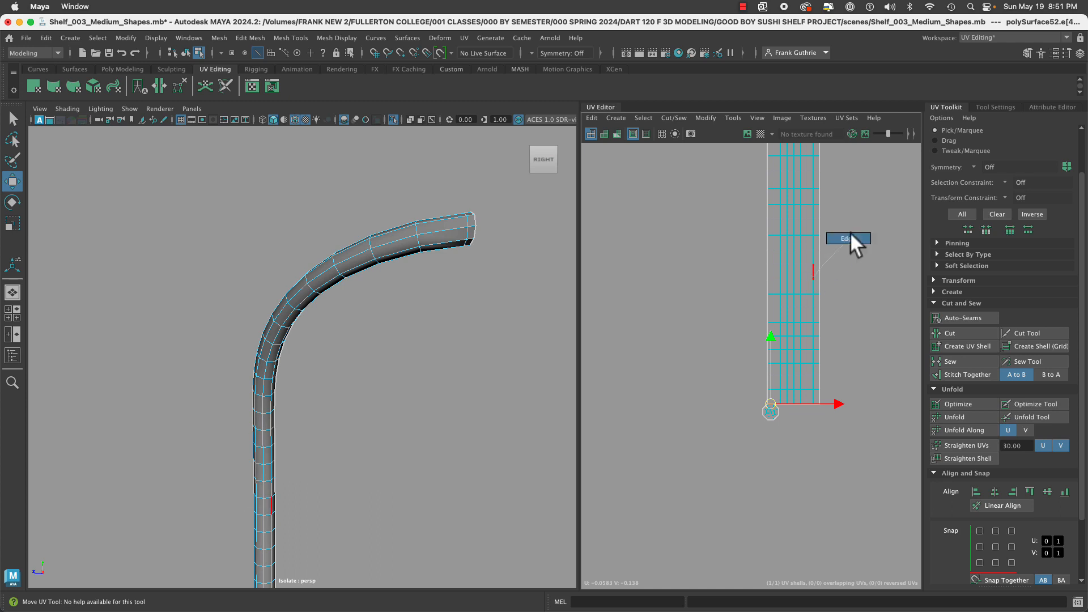
pyautogui.moveTo(850, 232); pyautogui.dragTo(851, 231, button='right')
pyautogui.moveTo(768, 301); pyautogui.dragTo(824, 246, button='right')
pyautogui.rightClick(791, 271)
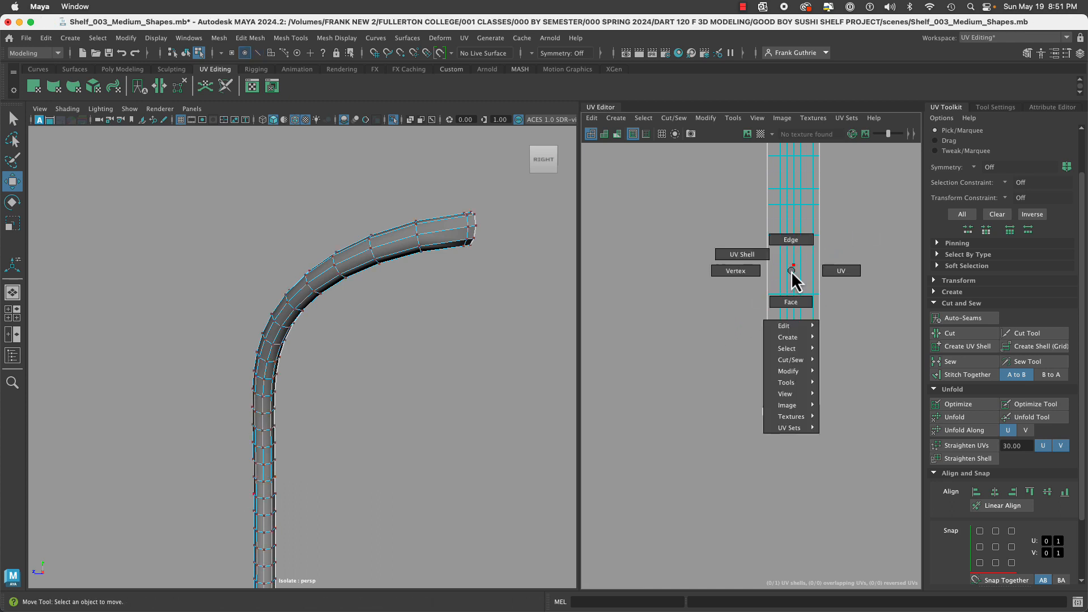
pyautogui.click(746, 254)
pyautogui.click(765, 257)
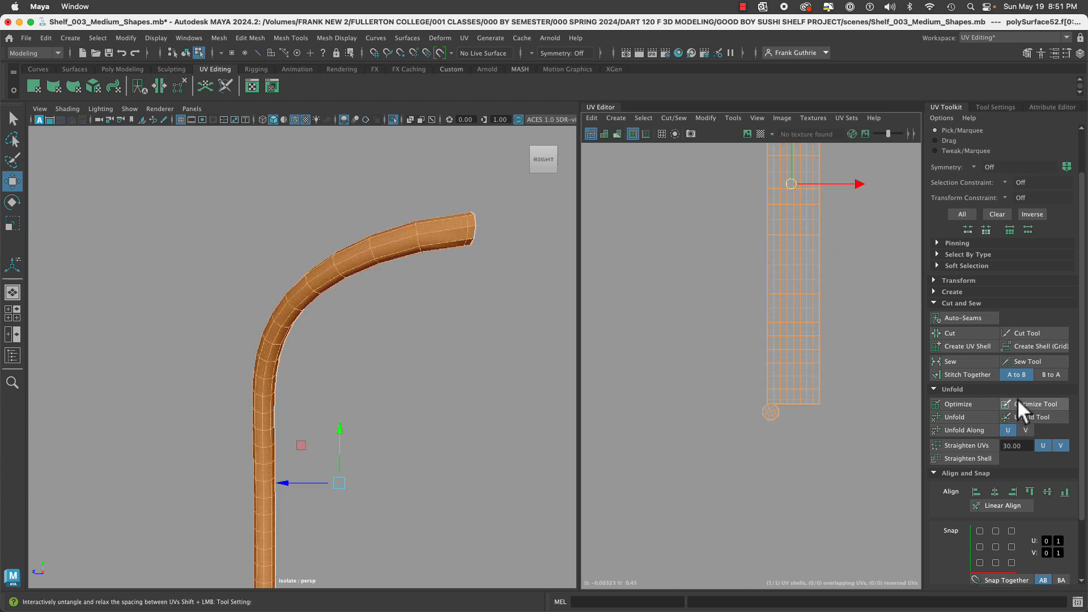
pyautogui.click(940, 280)
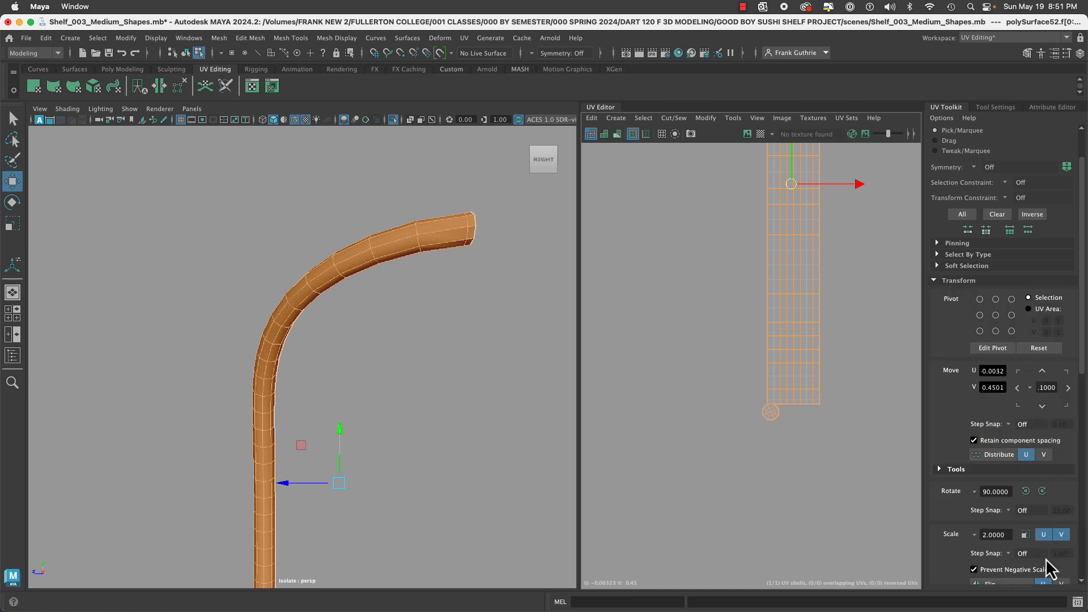
pyautogui.scroll(-5, 1002, 549)
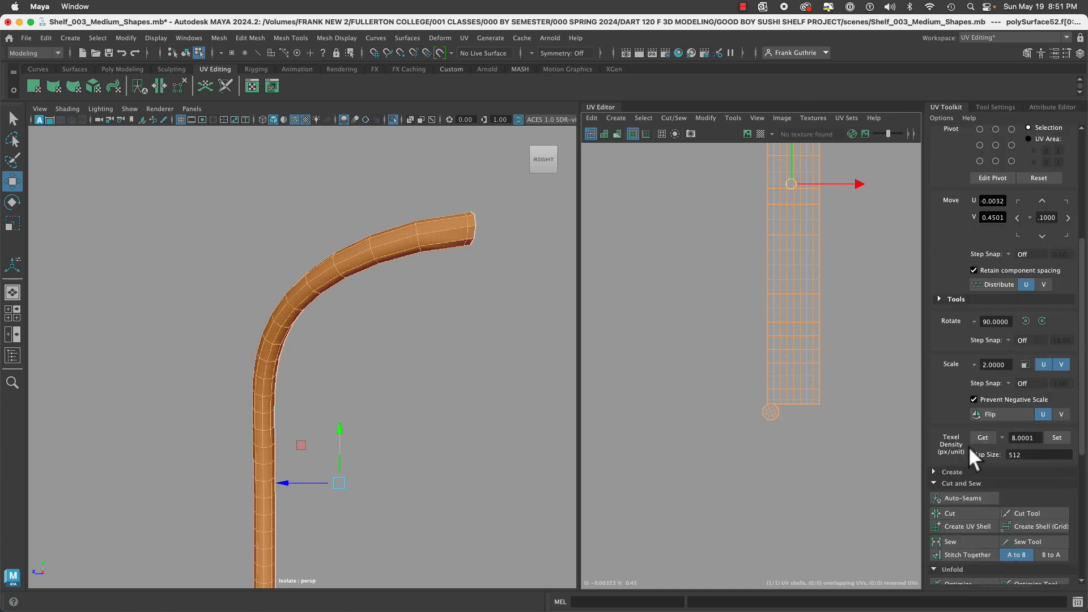
pyautogui.click(1057, 437)
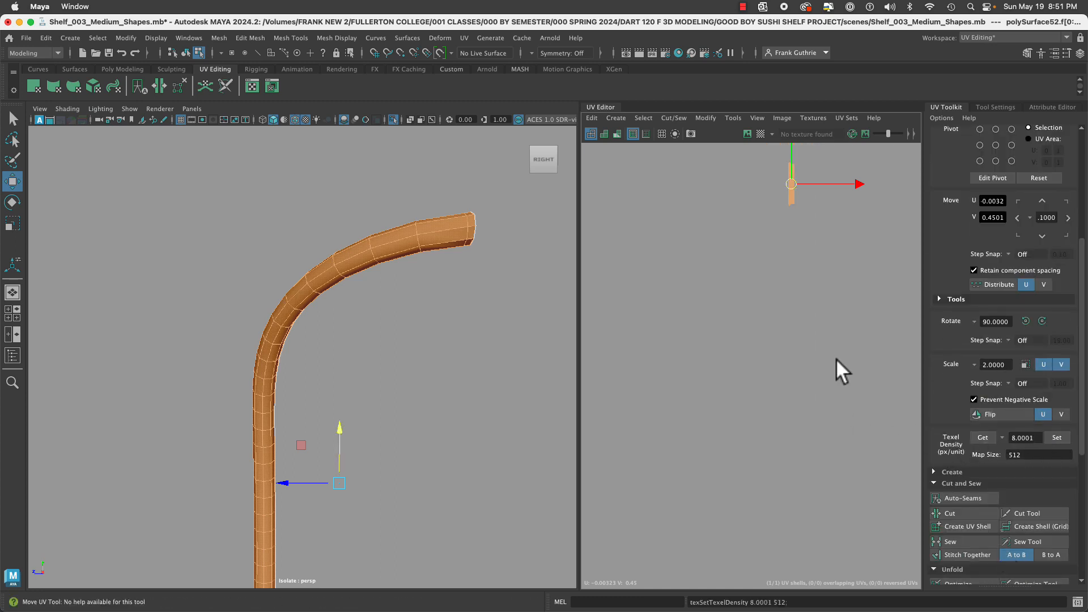
pyautogui.keyDown('alt'); pyautogui.moveTo(837, 360); pyautogui.dragTo(836, 480, button='middle'); pyautogui.keyUp('alt')
pyautogui.keyDown('alt'); pyautogui.moveTo(836, 480); pyautogui.dragTo(552, 431, button='right'); pyautogui.keyUp('alt')
# Return the tube to object mode and end its isolation so the whole shelf scene is displayed.
pyautogui.moveTo(429, 263); pyautogui.dragTo(468, 205, button='right')
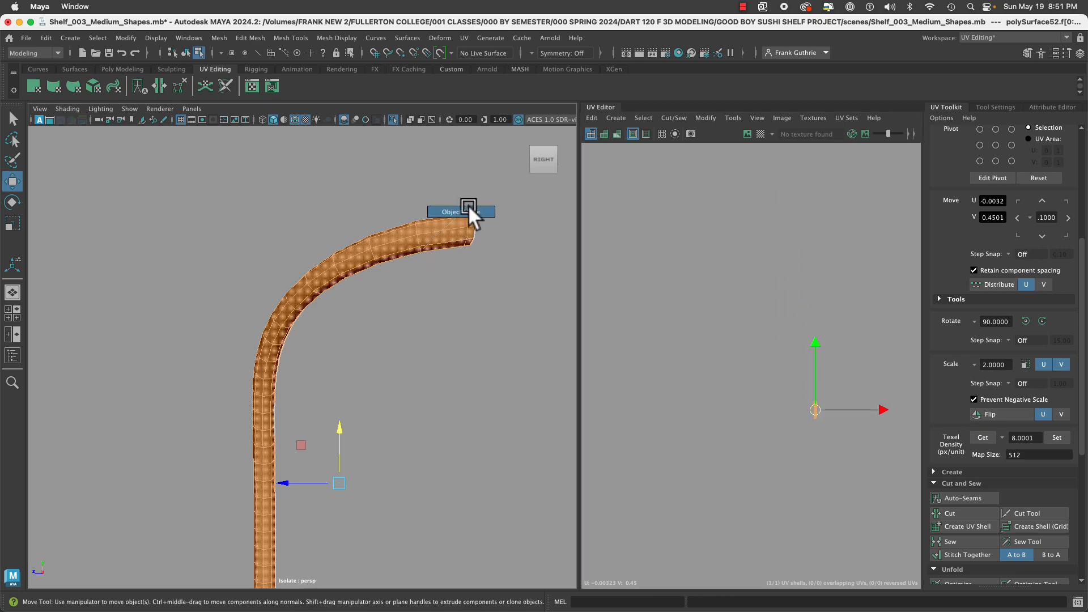
pyautogui.scroll(-4, 430, 300)
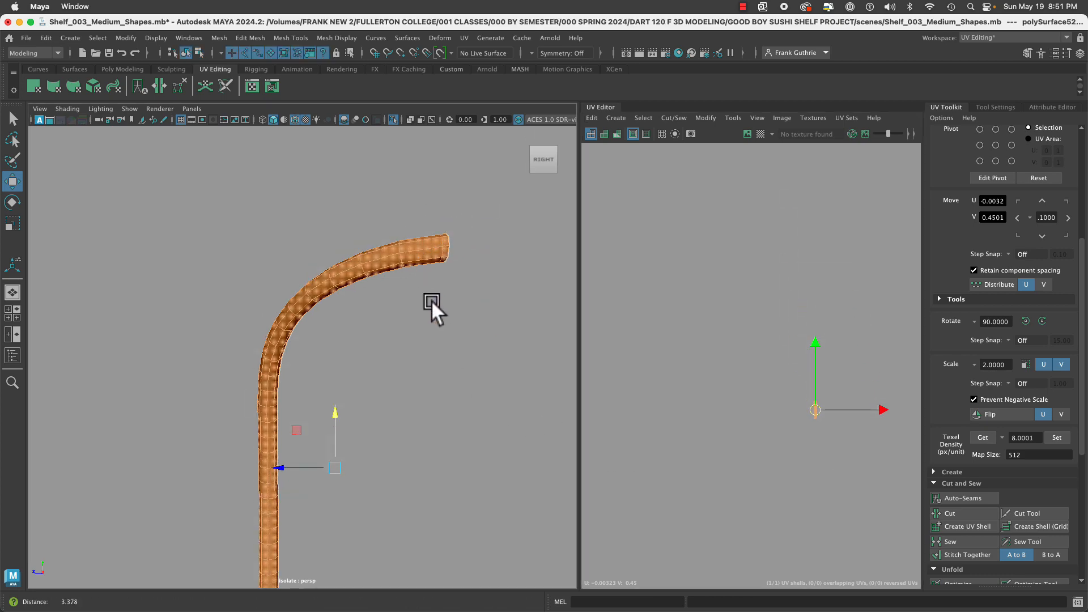
pyautogui.click(393, 120)
pyautogui.keyDown('alt'); pyautogui.moveTo(503, 314); pyautogui.dragTo(191, 257, button='right'); pyautogui.keyUp('alt')
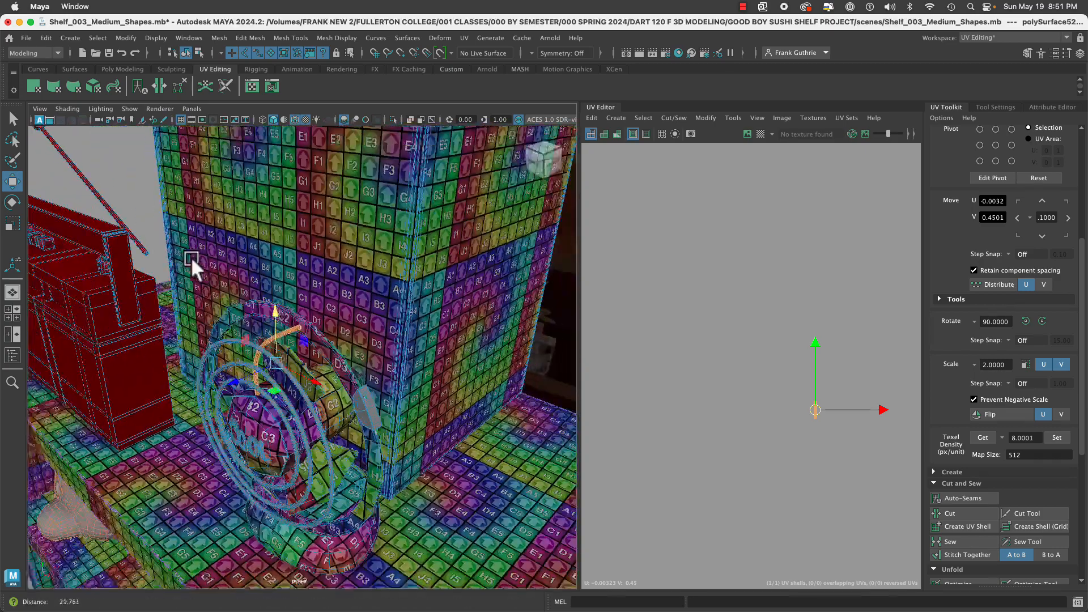
pyautogui.keyDown('alt'); pyautogui.moveTo(408, 301); pyautogui.dragTo(277, 316, button='right'); pyautogui.keyUp('alt')
pyautogui.keyDown('alt'); pyautogui.moveTo(487, 340); pyautogui.dragTo(387, 367, button='right'); pyautogui.keyUp('alt')
pyautogui.keyDown('alt'); pyautogui.moveTo(386, 368); pyautogui.dragTo(436, 311, button='middle'); pyautogui.keyUp('alt')
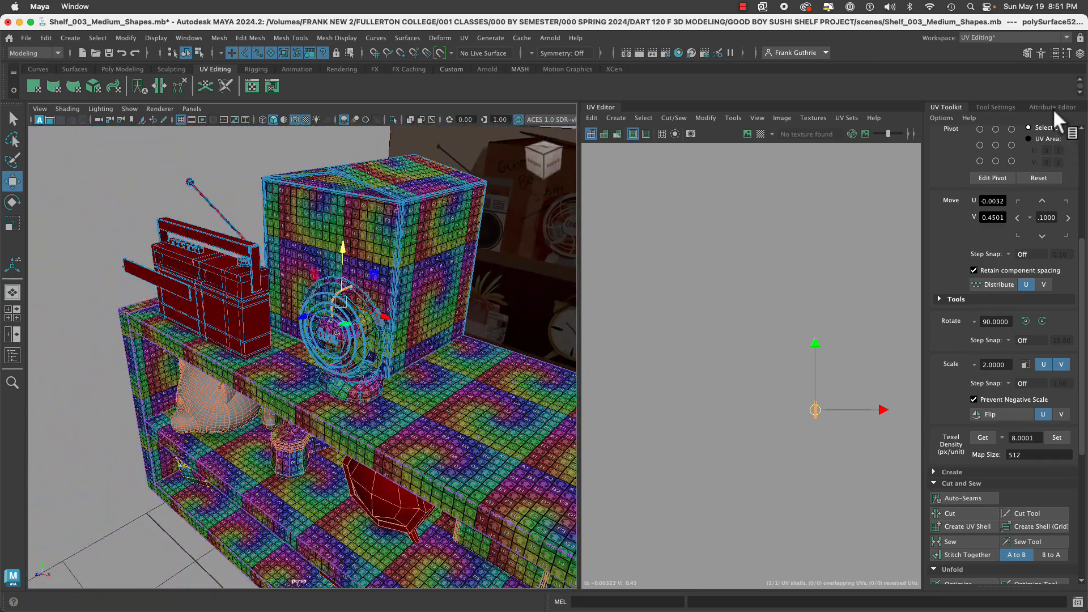
# Reset the UV Editing workspace to its default layout and switch to the custom Modeling - Standard workspace.
pyautogui.click(1008, 107)
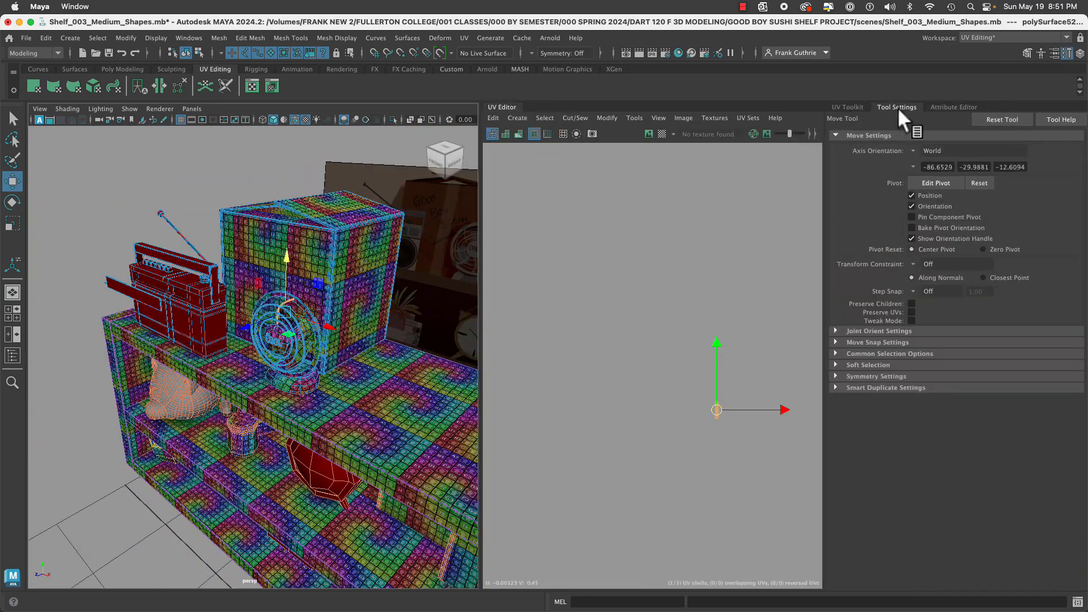
pyautogui.moveTo(892, 104); pyautogui.dragTo(751, 226)
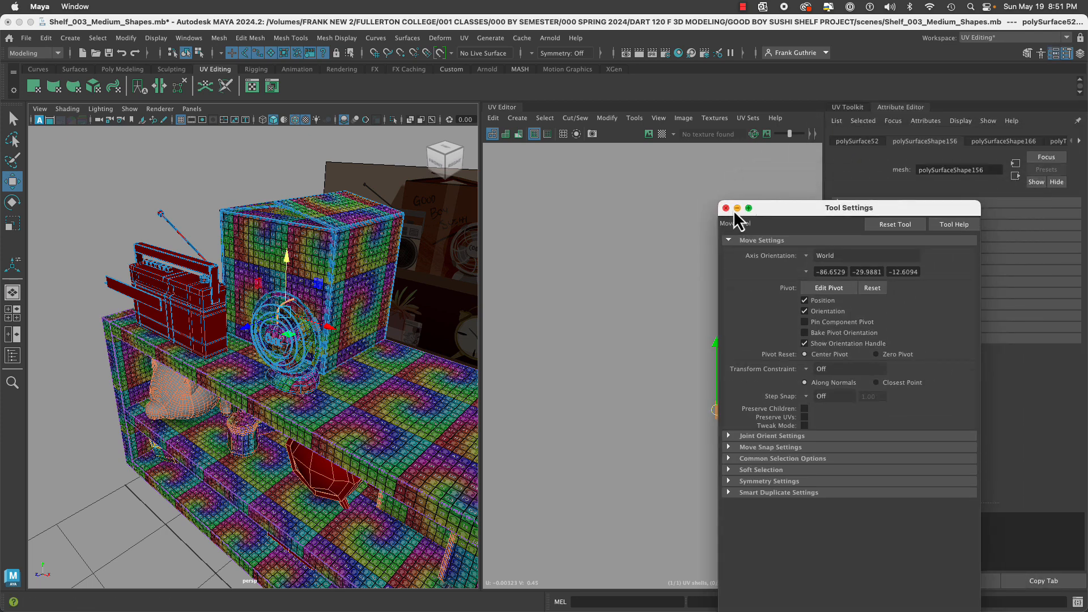
pyautogui.click(726, 209)
pyautogui.click(1007, 34)
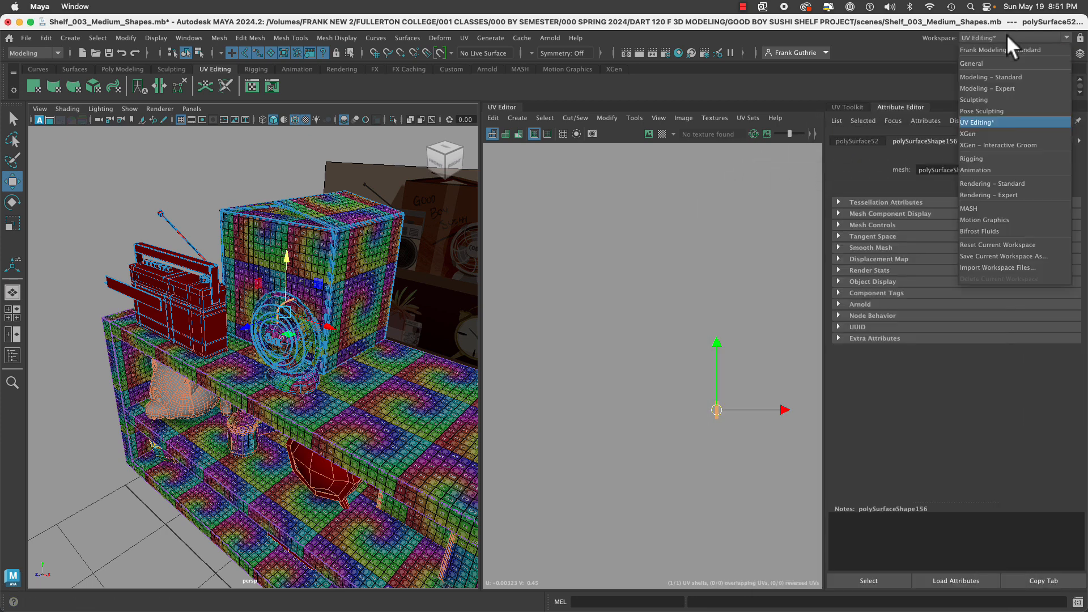
pyautogui.click(998, 244)
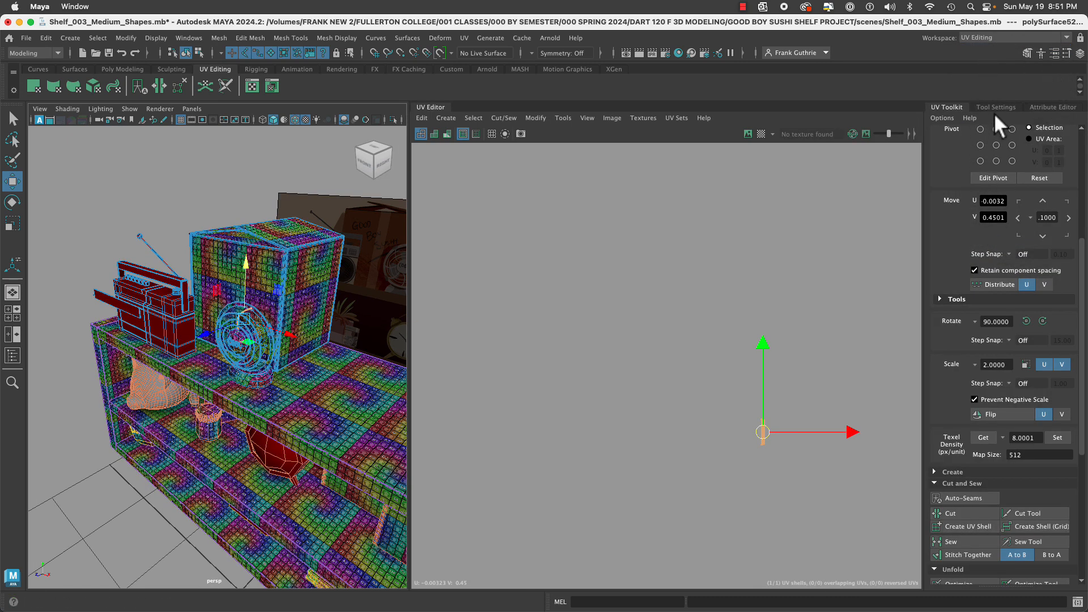
pyautogui.click(971, 37)
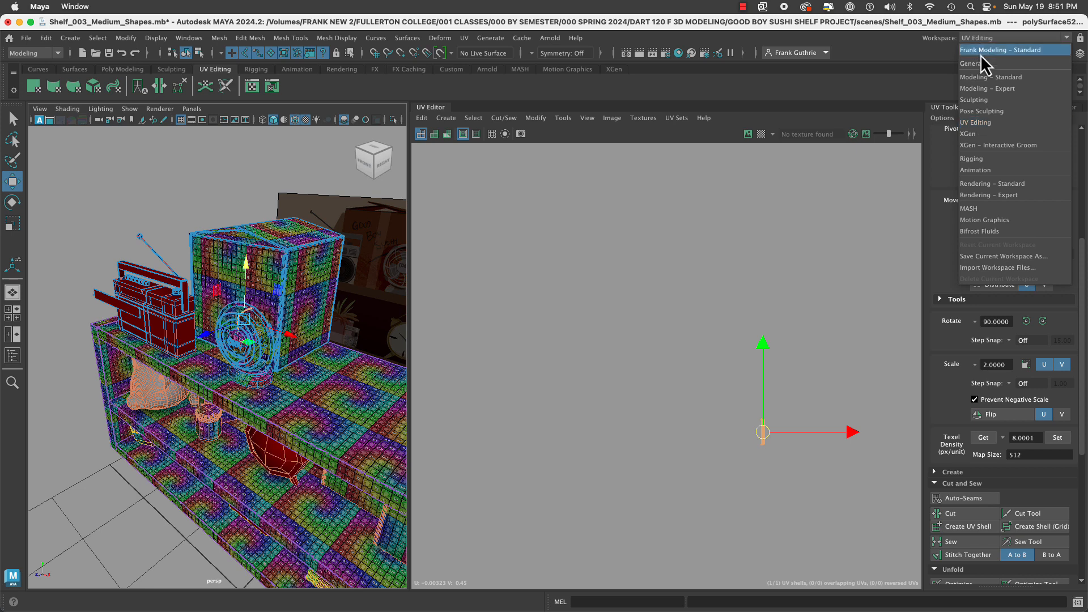
pyautogui.click(980, 50)
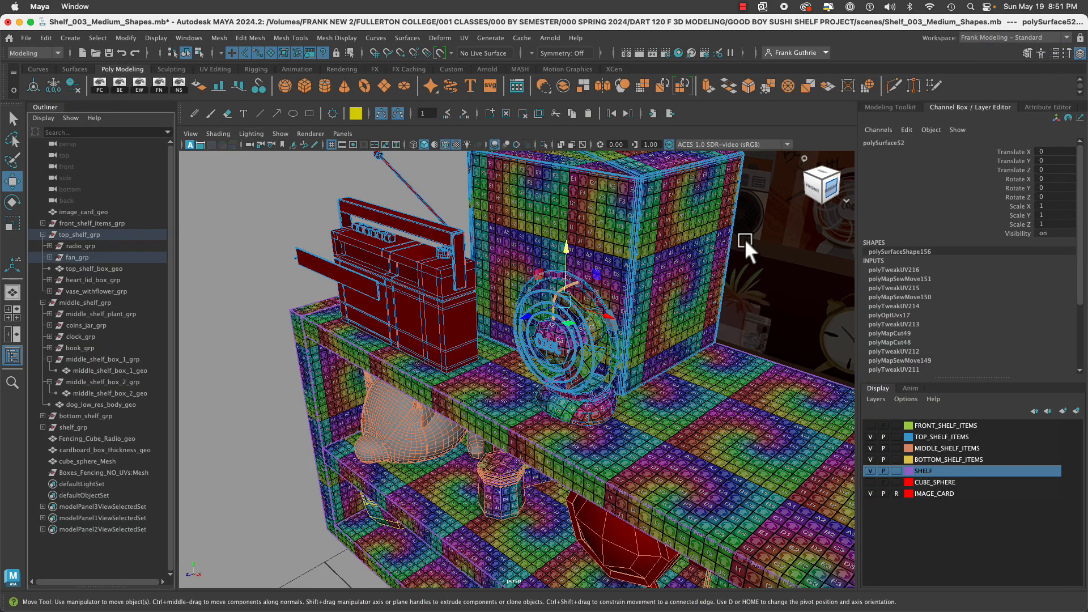
# Hide the IMAGE_CARD, SHELF, BOTTOM_SHELF_ITEMS and MIDDLE_SHELF_ITEMS display layers, keeping TOP_SHELF_ITEMS visible.
pyautogui.click(870, 494)
pyautogui.click(870, 493)
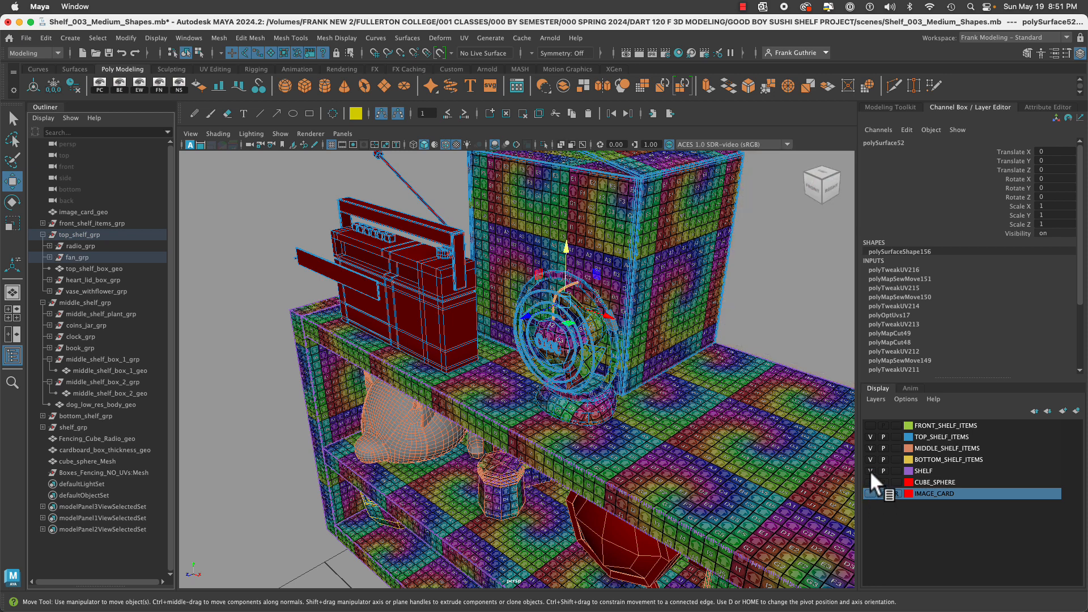
pyautogui.click(871, 471)
pyautogui.click(871, 459)
pyautogui.click(870, 448)
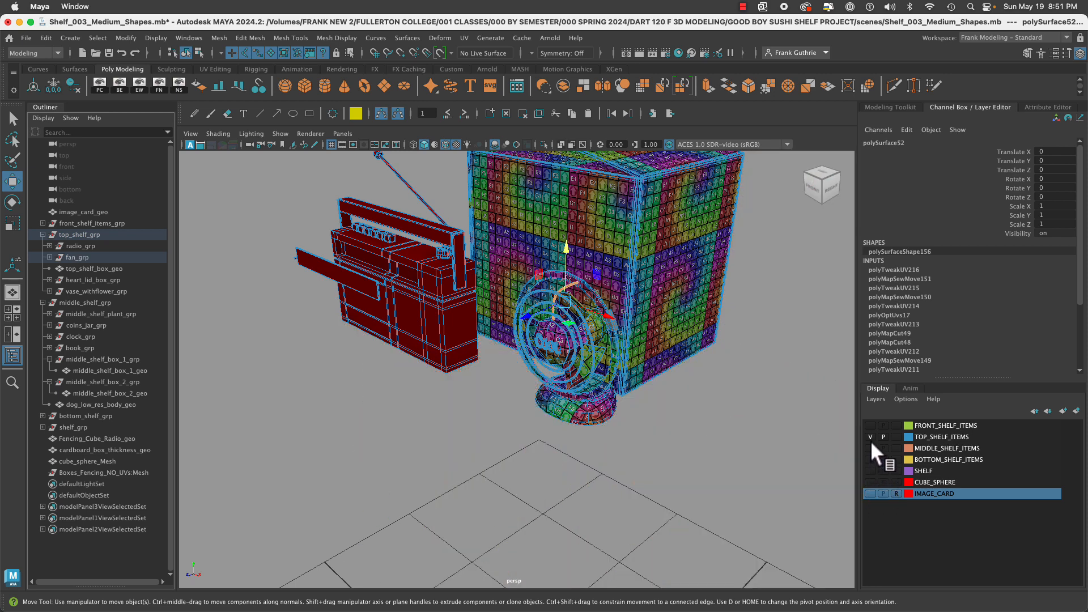
pyautogui.click(870, 440)
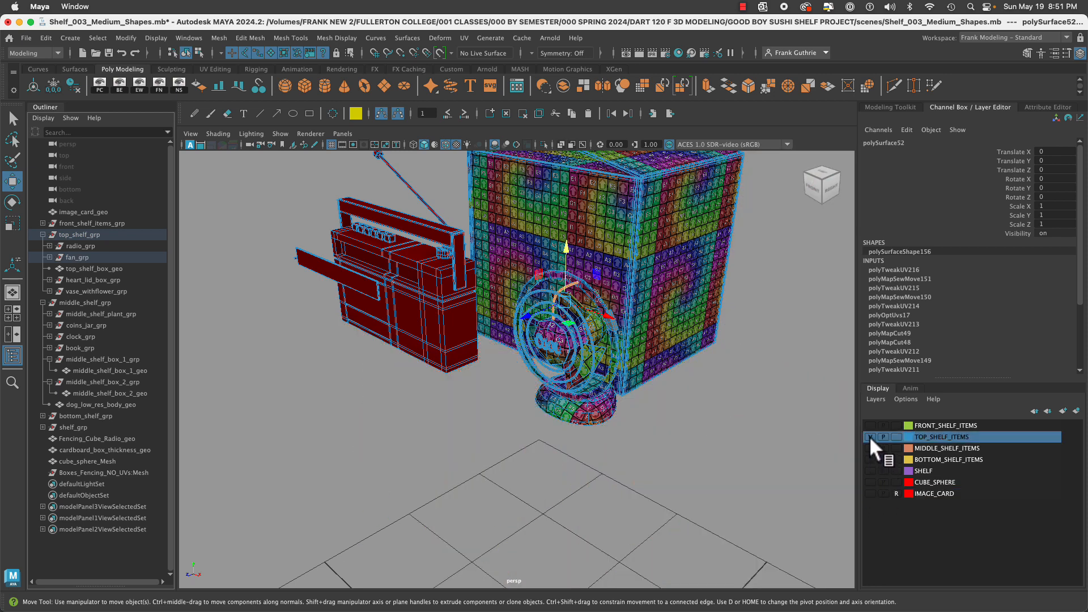
pyautogui.click(870, 437)
pyautogui.click(869, 436)
# Delete the construction history of the fan's curved tube.
pyautogui.keyDown('alt'); pyautogui.moveTo(723, 437); pyautogui.dragTo(833, 379); pyautogui.keyUp('alt')
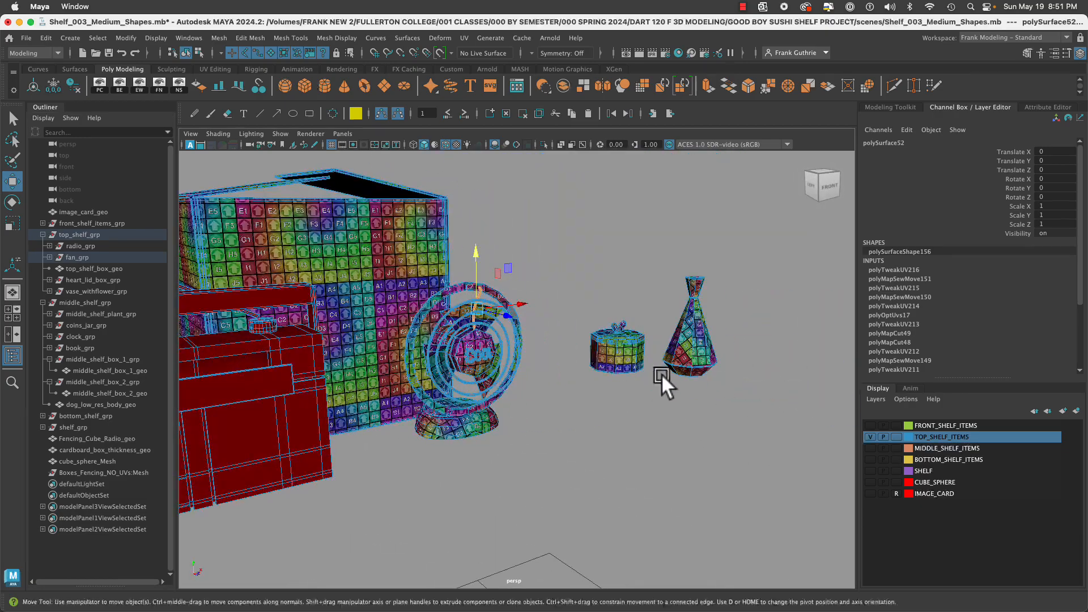
pyautogui.keyDown('alt'); pyautogui.moveTo(661, 373); pyautogui.dragTo(694, 365, button='right'); pyautogui.keyUp('alt')
pyautogui.keyDown('alt'); pyautogui.moveTo(680, 366); pyautogui.dragTo(536, 351); pyautogui.keyUp('alt')
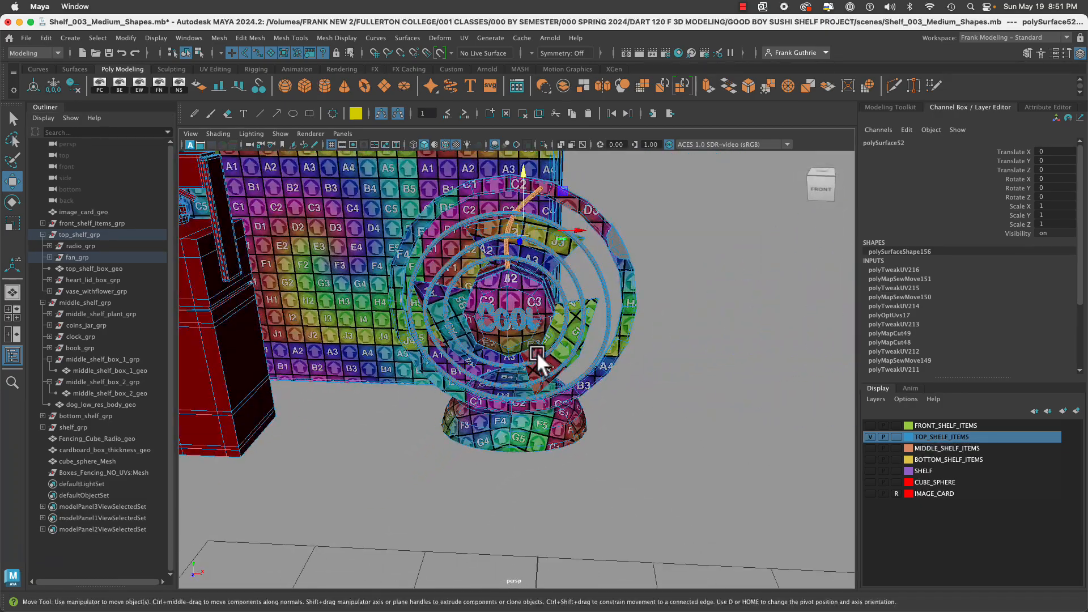
pyautogui.keyDown('alt'); pyautogui.moveTo(536, 351); pyautogui.dragTo(572, 424, button='middle'); pyautogui.keyUp('alt')
pyautogui.keyDown('alt'); pyautogui.moveTo(572, 424); pyautogui.dragTo(678, 438, button='right'); pyautogui.keyUp('alt')
pyautogui.press('q')
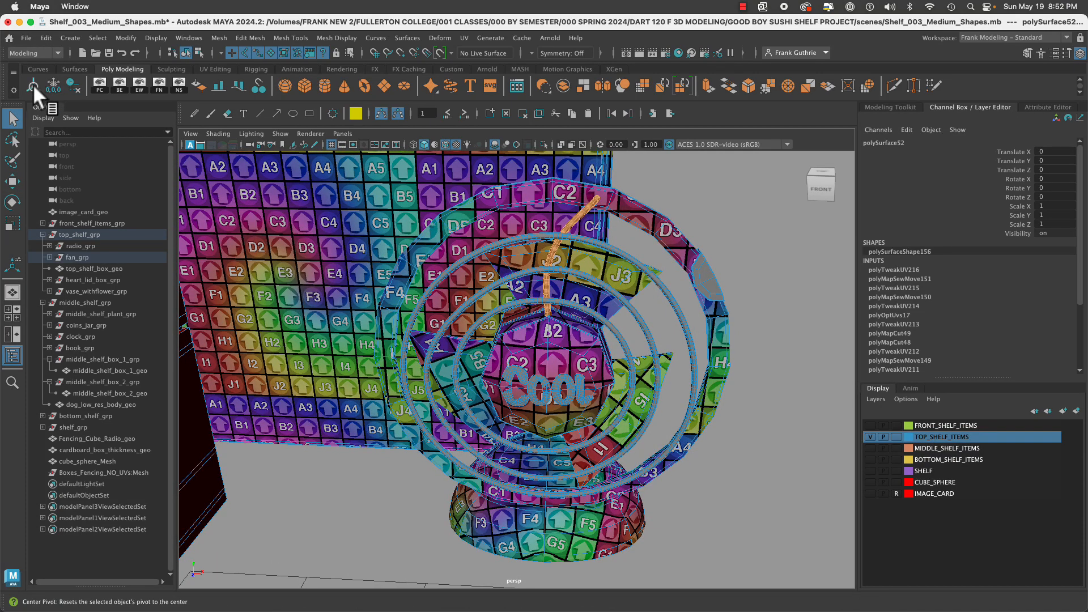
pyautogui.click(72, 85)
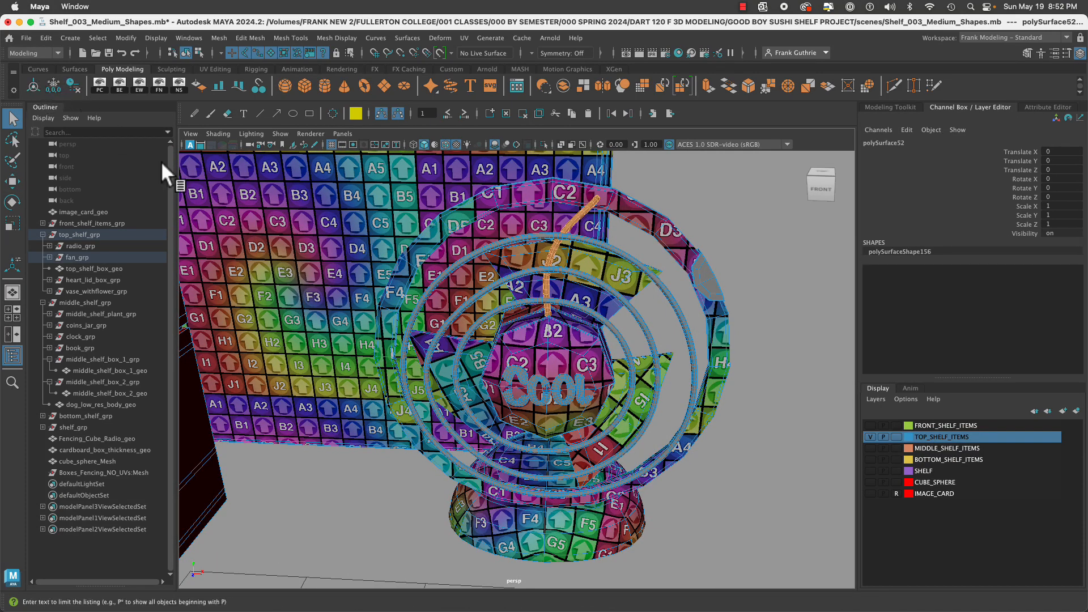
# Select the fan's curved tube together with the round hub and isolate both in the perspective view.
pyautogui.click(579, 358)
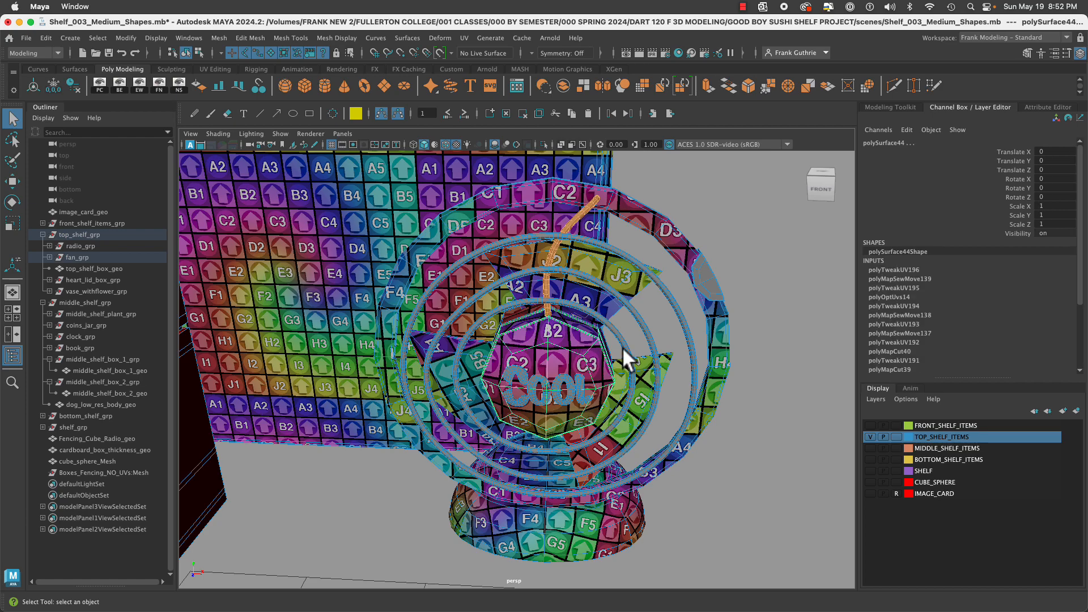
pyautogui.moveTo(623, 348)
pyautogui.keyDown('alt'); pyautogui.mouseDown()
pyautogui.moveTo(501, 328)
pyautogui.moveTo(612, 344)
pyautogui.mouseUp(); pyautogui.keyUp('alt')
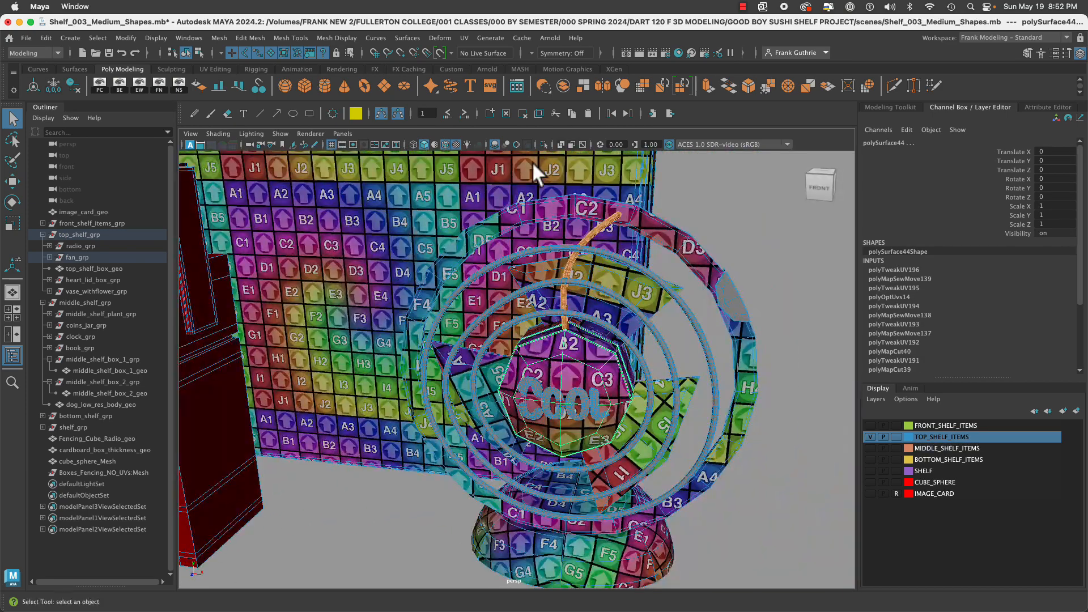
pyautogui.click(712, 195)
pyautogui.click(590, 231)
pyautogui.keyDown('shift'); pyautogui.click(573, 358); pyautogui.keyUp('shift')
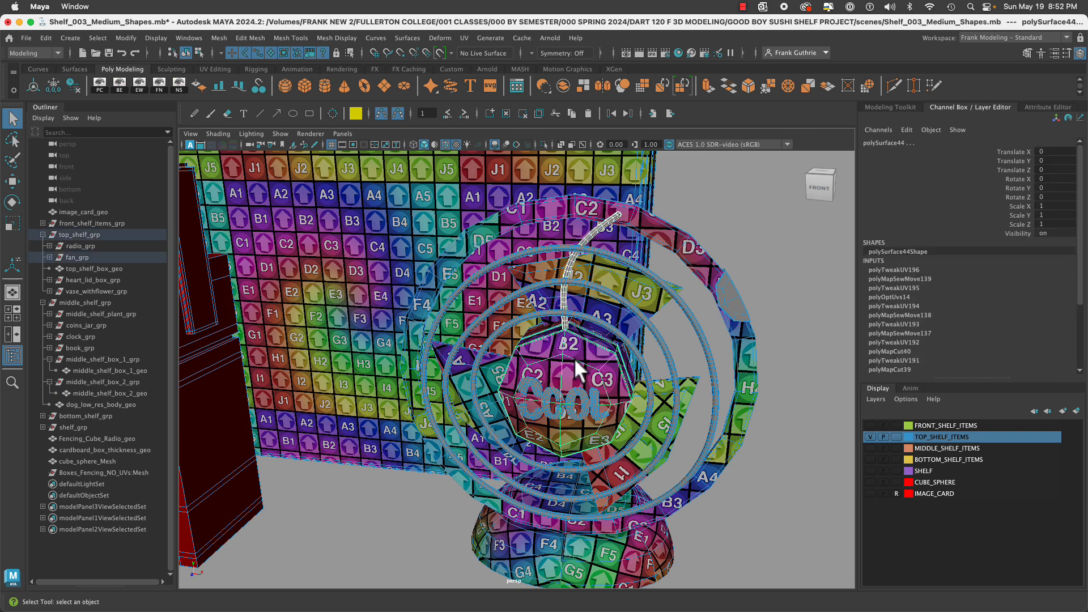
pyautogui.click(542, 142)
# Frame the tube and hub in all viewports and isolate them in the second perspective view.
pyautogui.press('space')
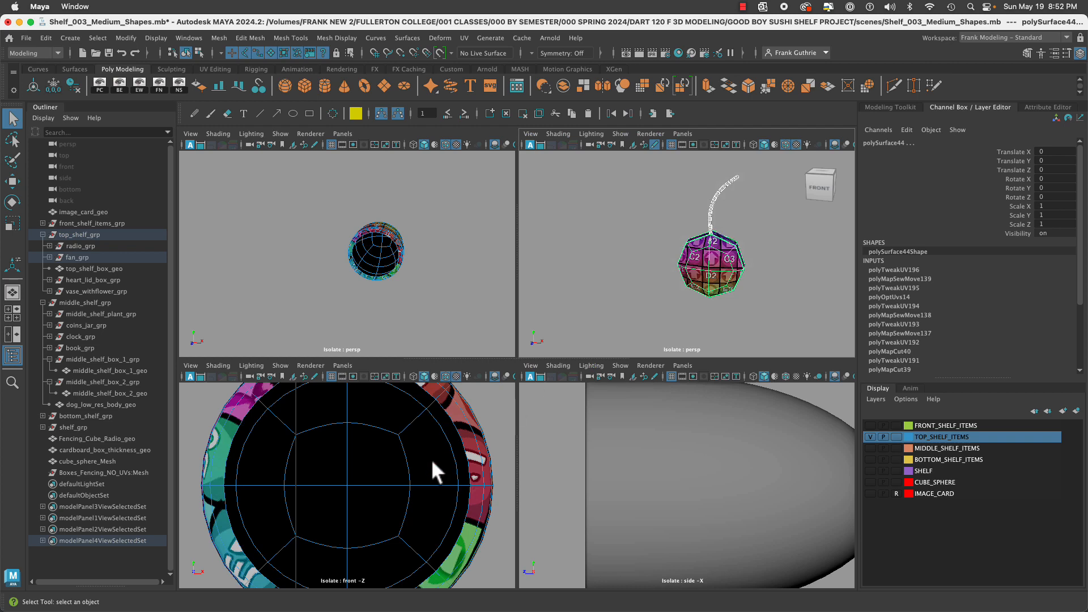
pyautogui.hotkey('shift', 'f')
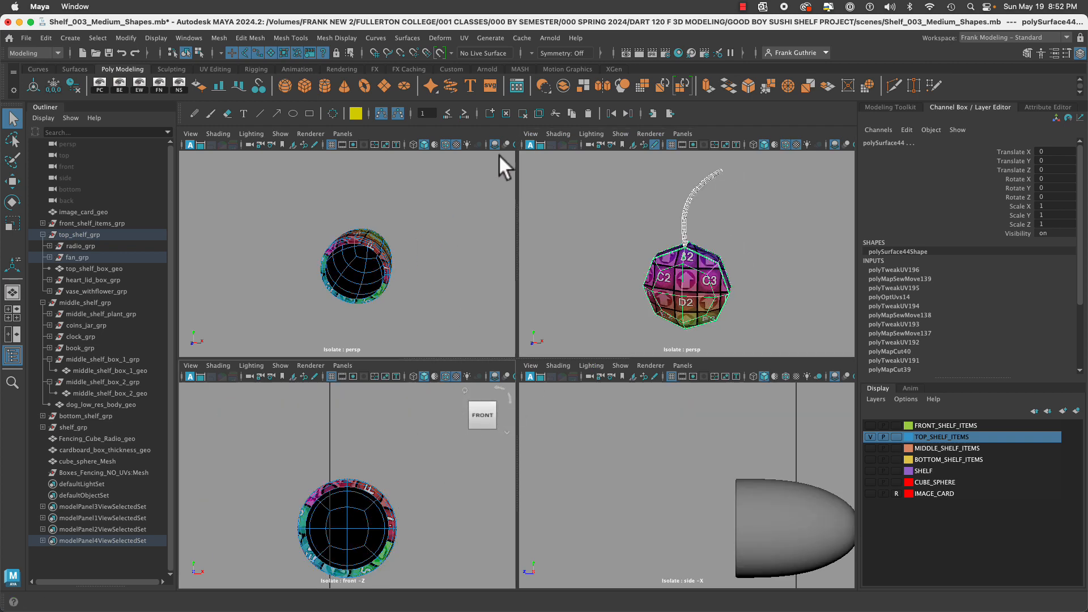
pyautogui.press('space')
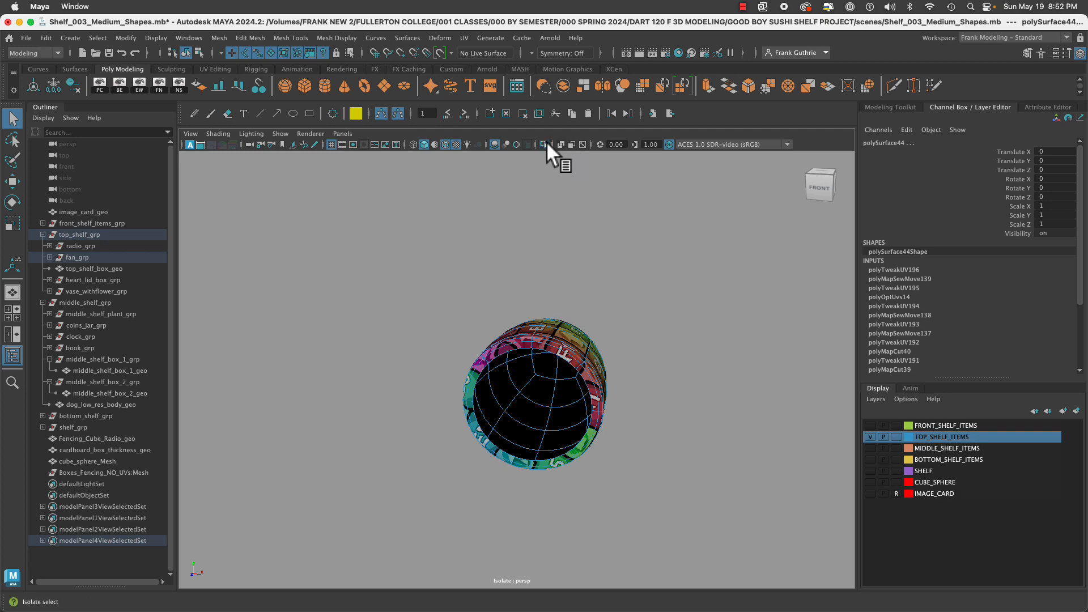
pyautogui.click(544, 144)
pyautogui.press('f')
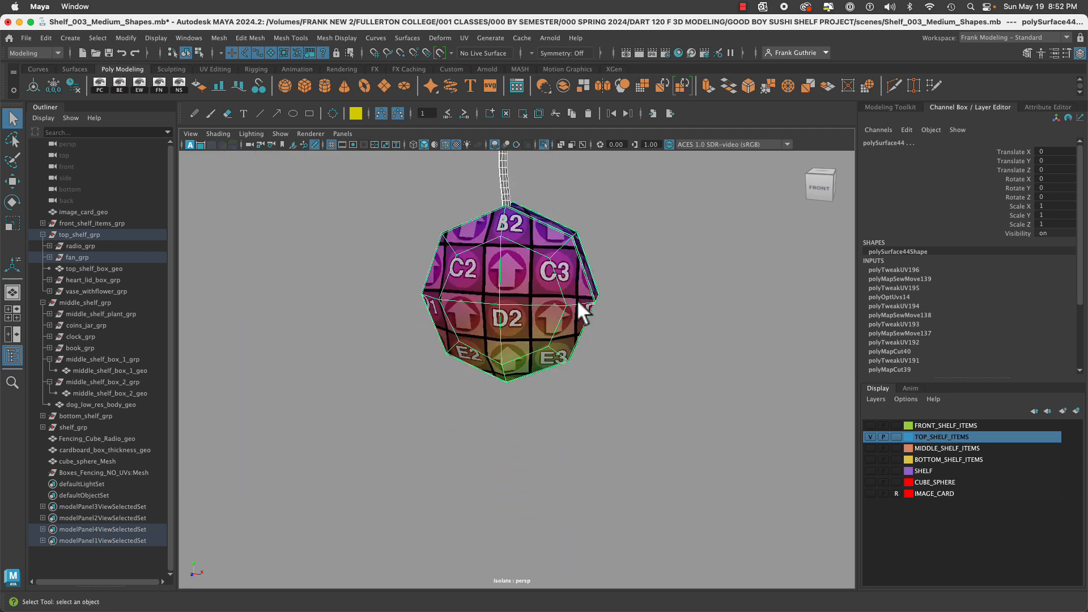
# Update the isolation in the front and side views so each contains the selected tube and hub.
pyautogui.press('space')
pyautogui.press('space')
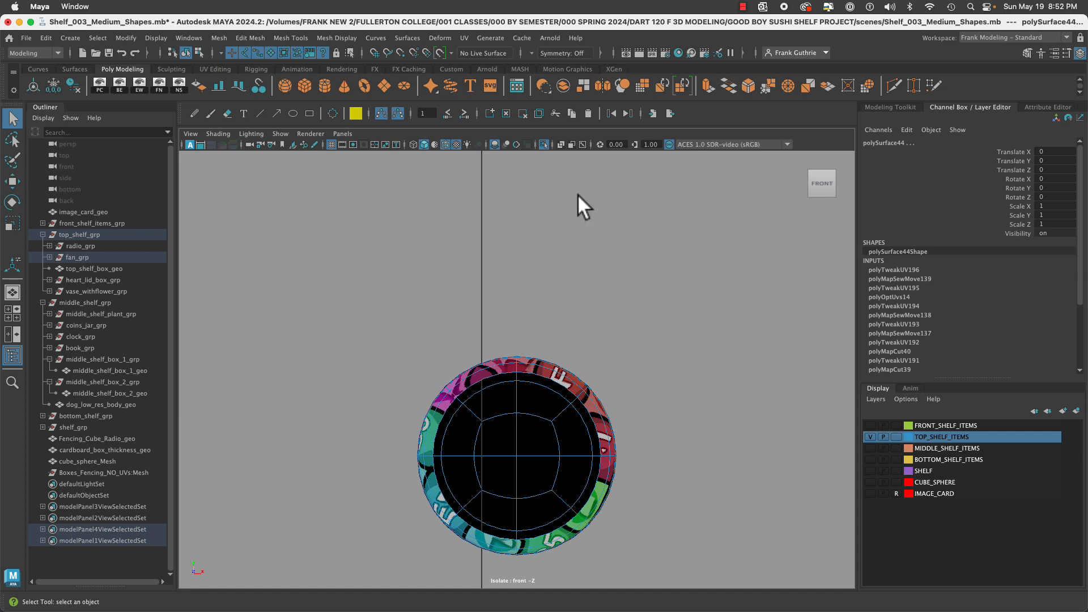
pyautogui.click(541, 143)
pyautogui.click(542, 144)
pyautogui.keyDown('alt'); pyautogui.moveTo(701, 456); pyautogui.dragTo(570, 418, button='middle'); pyautogui.keyUp('alt')
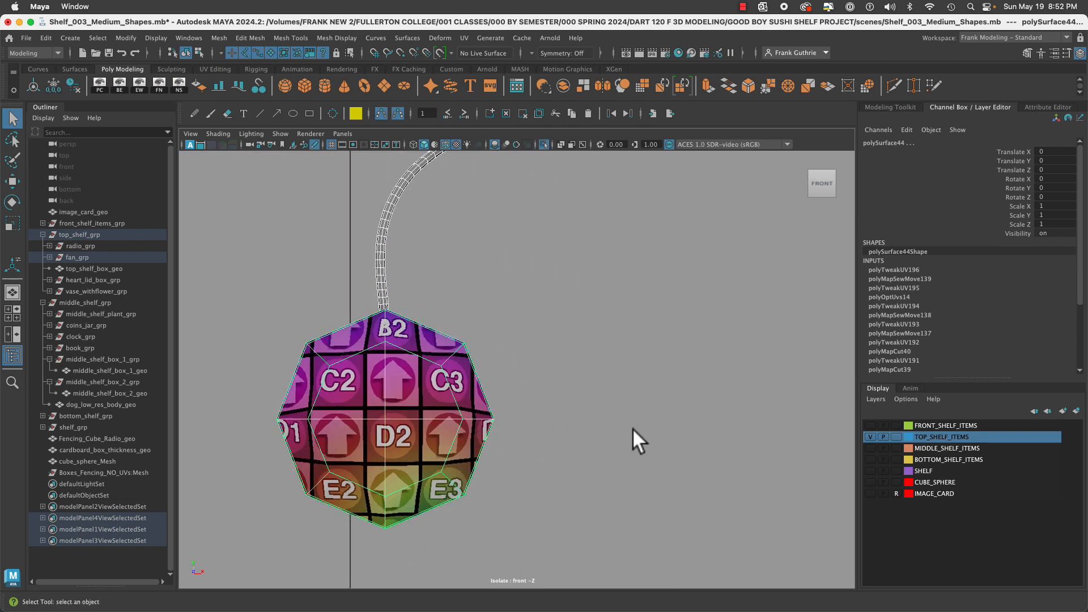
pyautogui.press('space')
pyautogui.press('space')
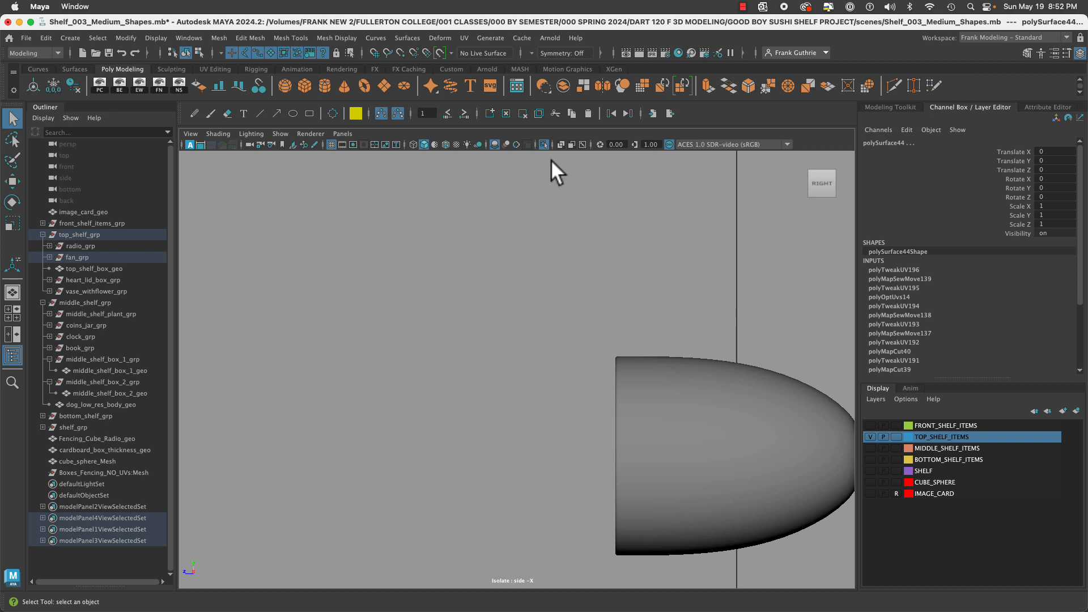
pyautogui.click(541, 143)
pyautogui.click(541, 144)
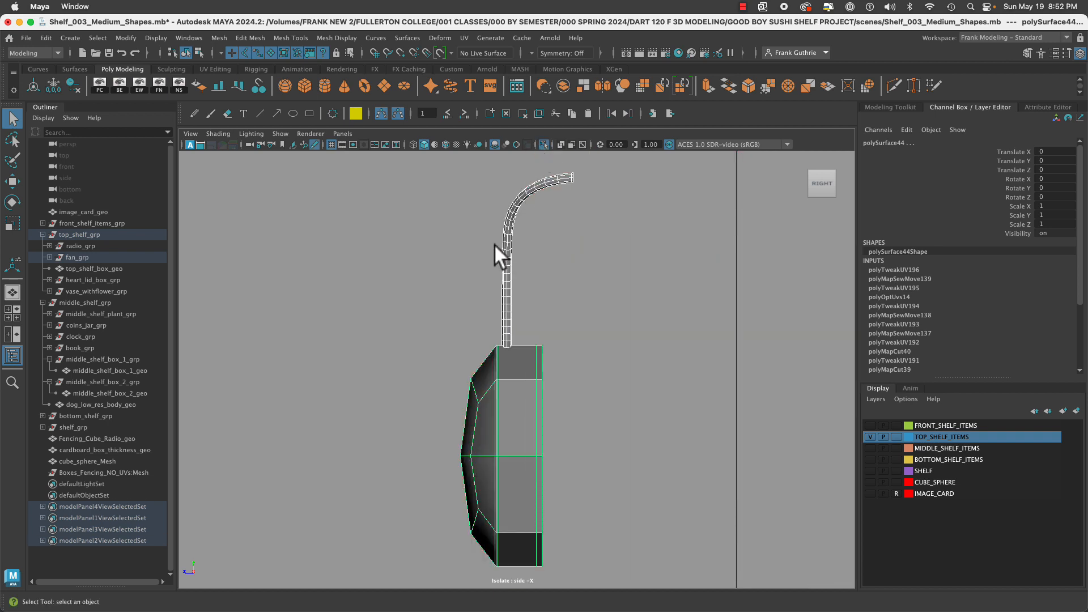
# Turn on textured display in the side view and assign the existing checker material to the curved tube.
pyautogui.press('6')
pyautogui.click(507, 286)
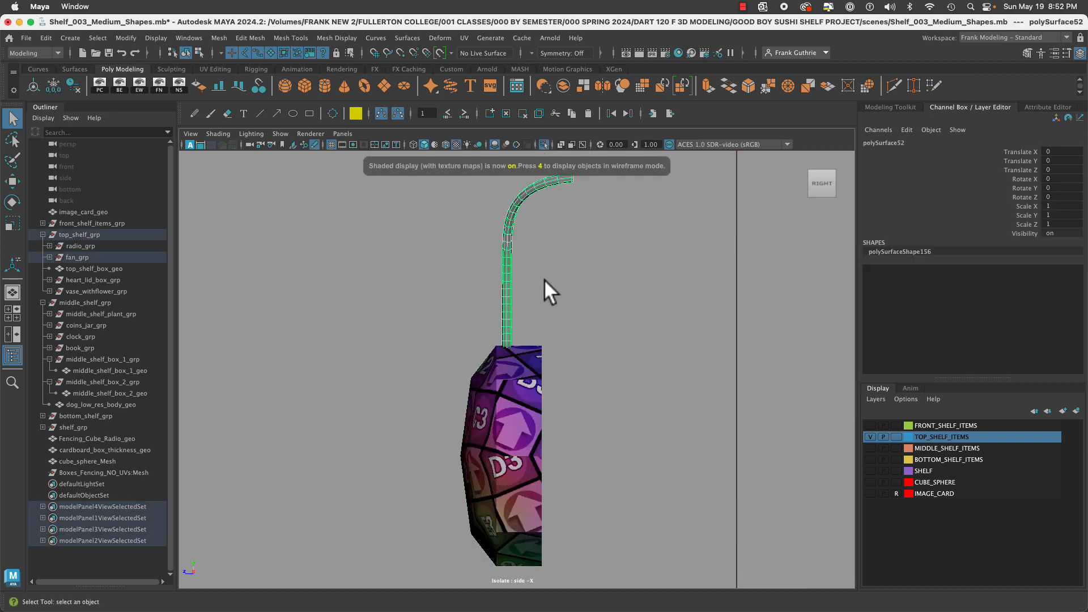
pyautogui.moveTo(506, 253); pyautogui.dragTo(602, 527, button='right')
pyautogui.click(606, 378)
pyautogui.click(506, 292)
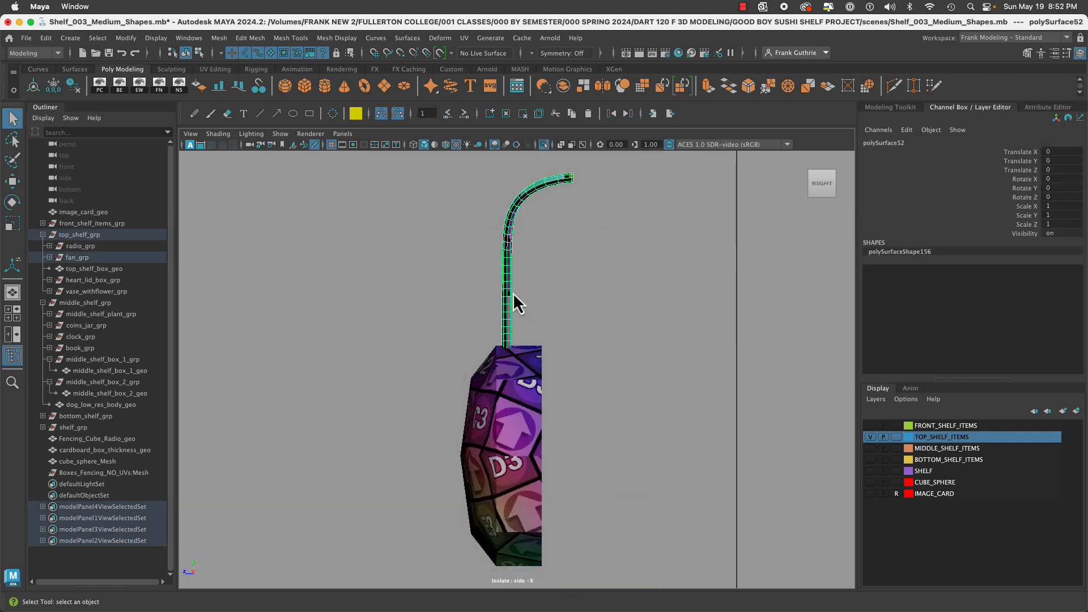
# In the front view, edit the curved tube's pivot and snap it to the centre vertex of the hub.
pyautogui.press('space')
pyautogui.press('space')
pyautogui.keyDown('alt'); pyautogui.moveTo(540, 305); pyautogui.dragTo(669, 350, button='middle'); pyautogui.keyUp('alt')
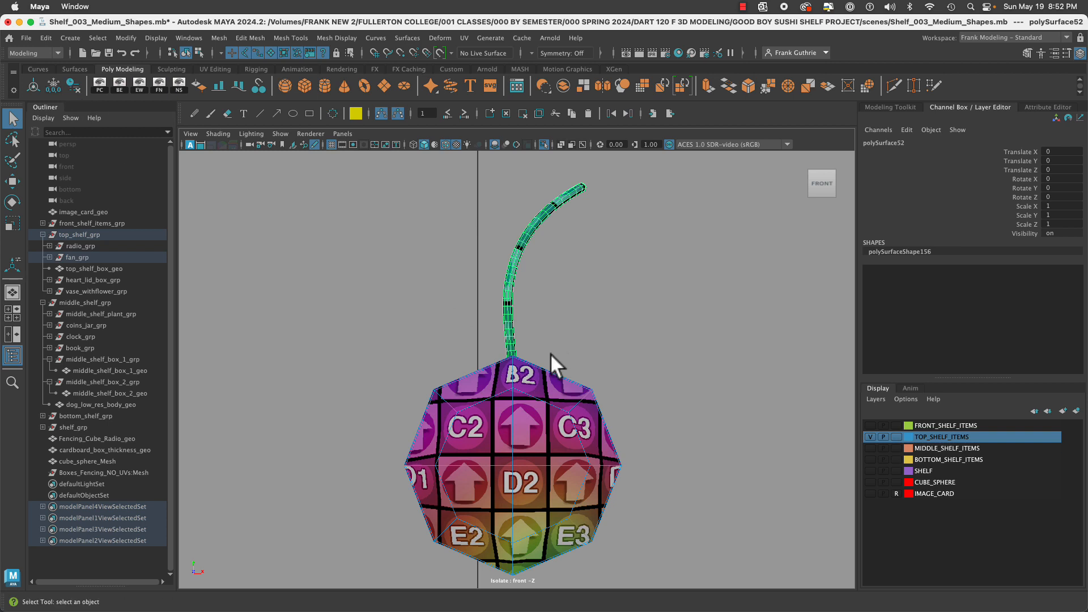
pyautogui.press('w')
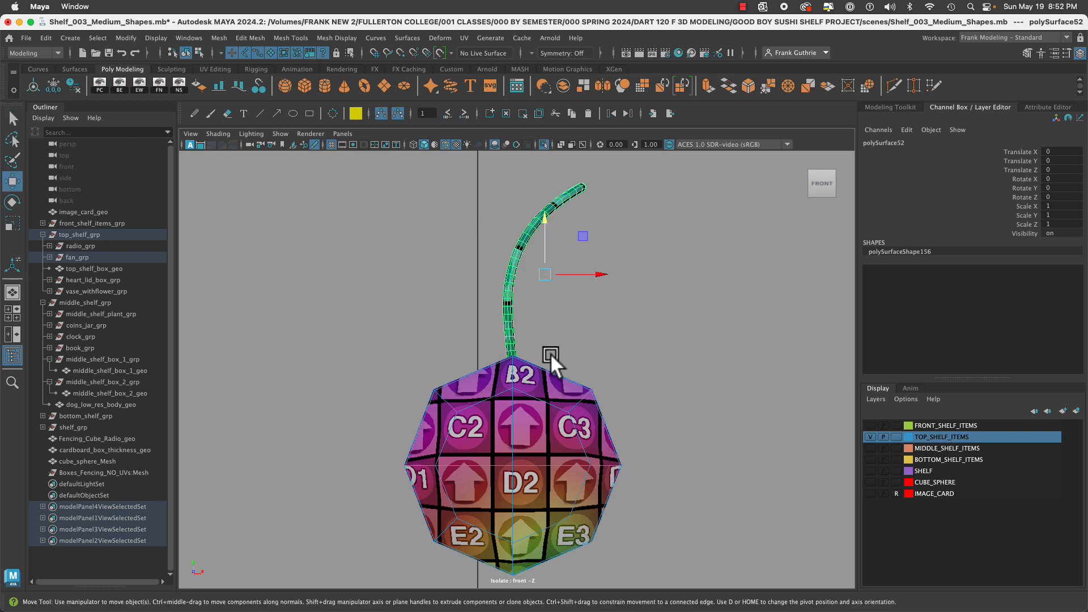
pyautogui.press('d')
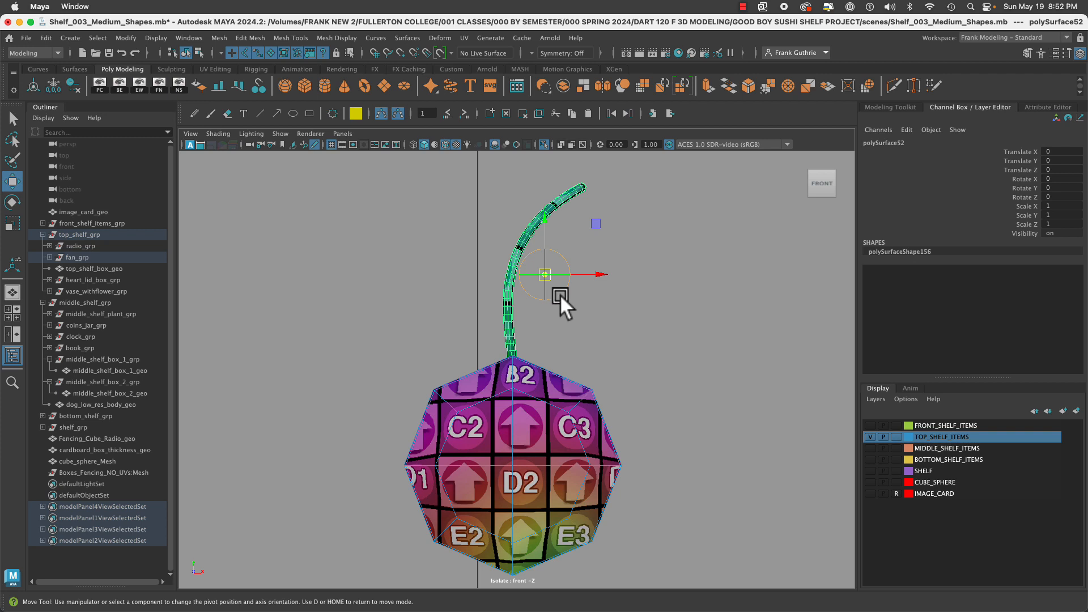
pyautogui.press('v')
pyautogui.moveTo(545, 235); pyautogui.dragTo(526, 466)
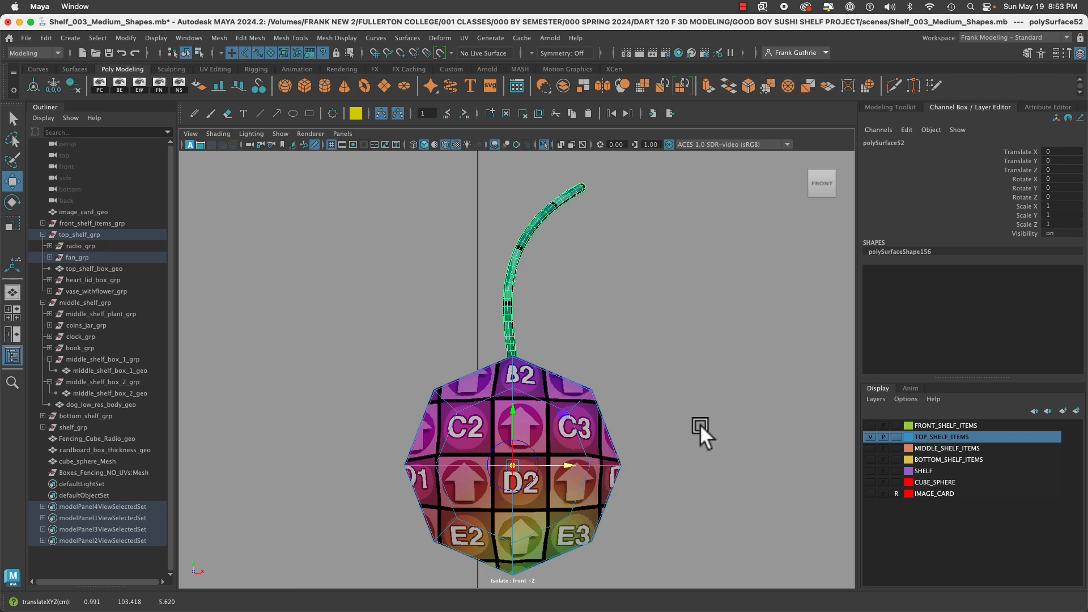
# Finish editing the tube's pivot and turn off textured display in the front view.
pyautogui.press('space')
pyautogui.press('space')
pyautogui.keyDown('alt'); pyautogui.moveTo(651, 344); pyautogui.dragTo(569, 317); pyautogui.keyUp('alt')
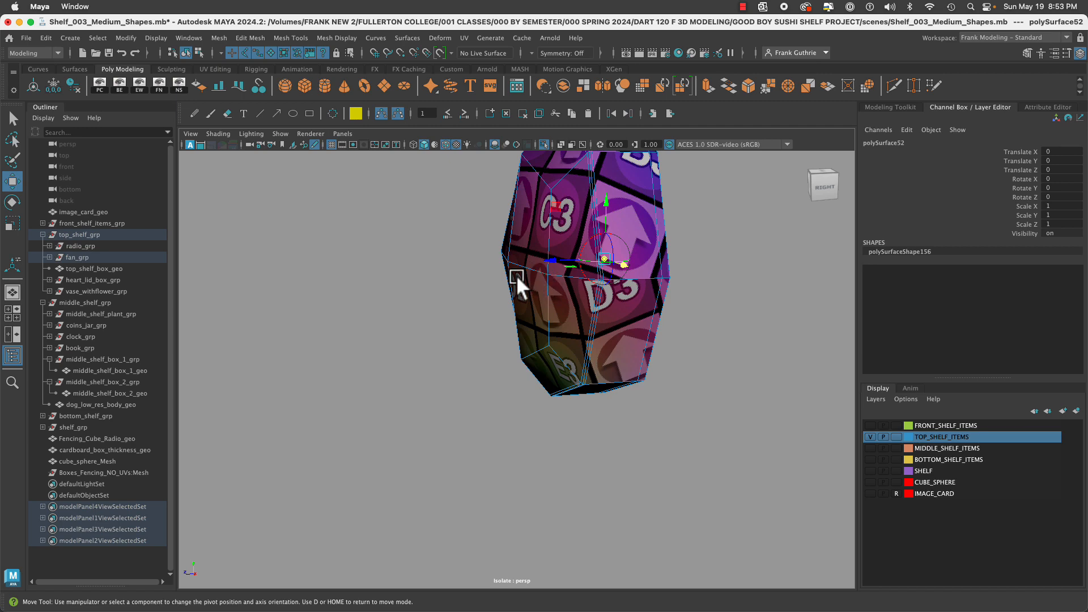
pyautogui.keyDown('alt'); pyautogui.moveTo(515, 274); pyautogui.dragTo(562, 280); pyautogui.keyUp('alt')
pyautogui.press('space')
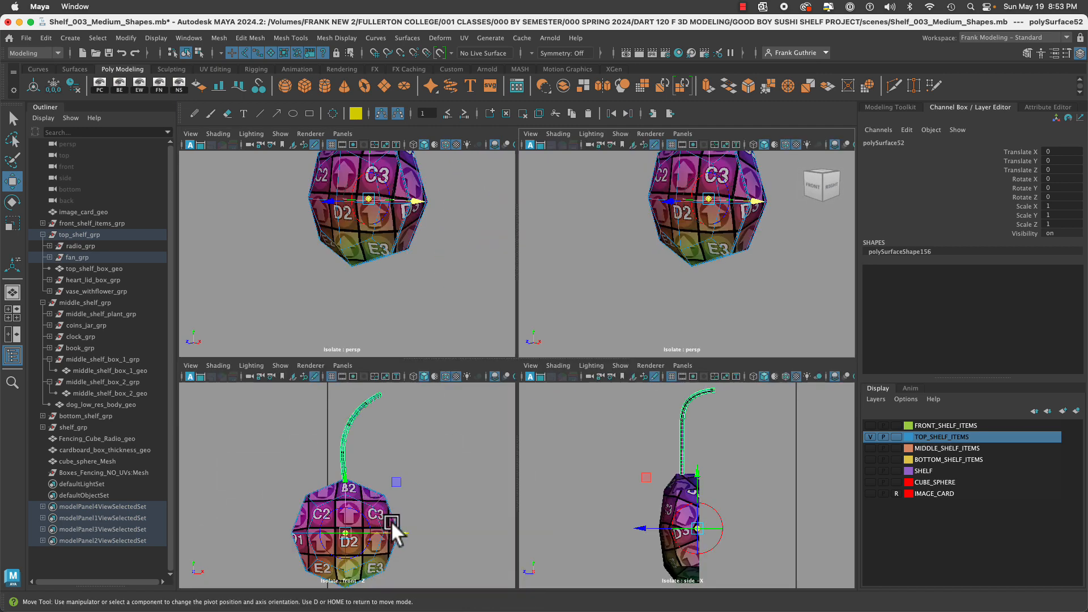
pyautogui.press('space')
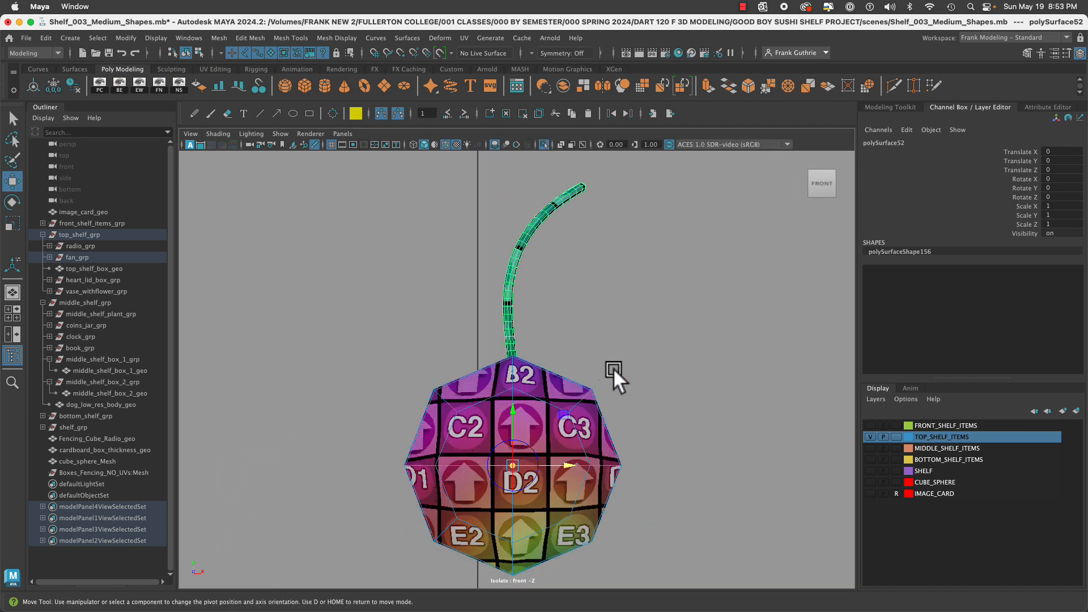
pyautogui.press('d')
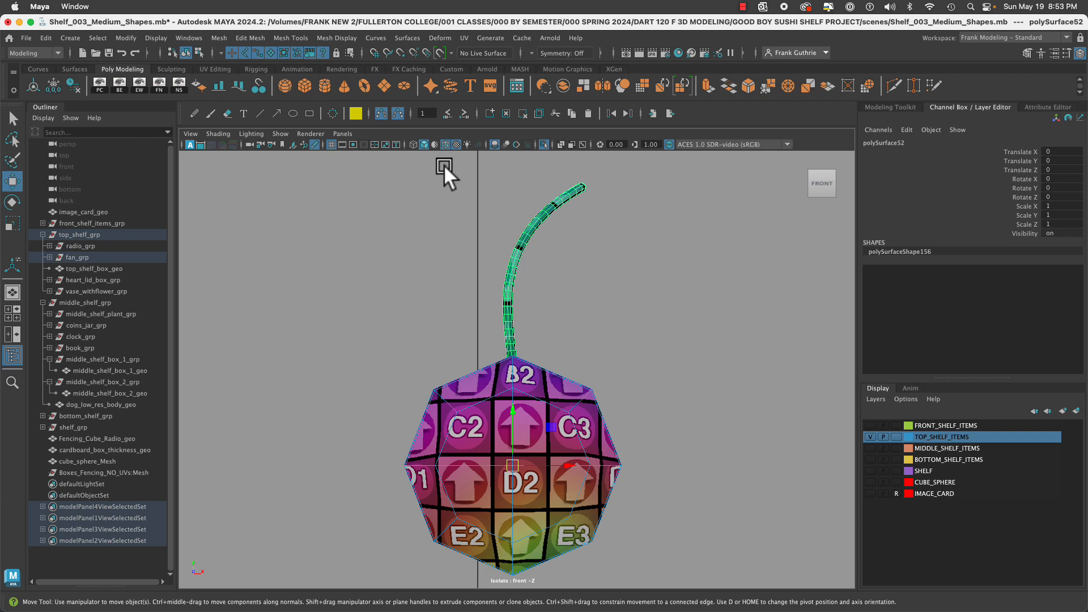
pyautogui.click(456, 143)
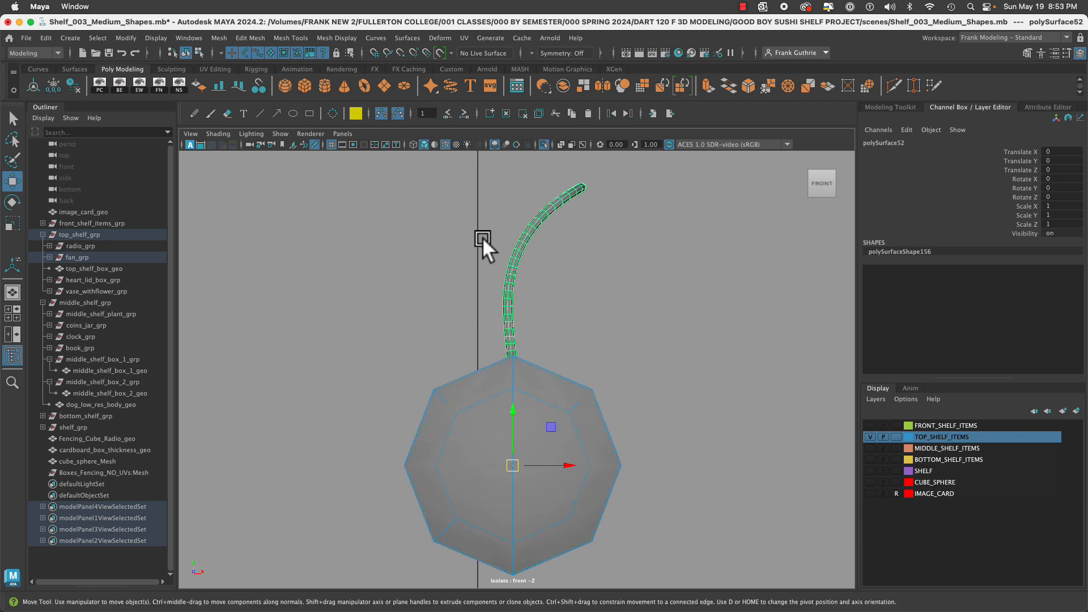
# Turn on textured display and the default material in the front view, and smooth-preview the curved tube and hub.
pyautogui.click(455, 145)
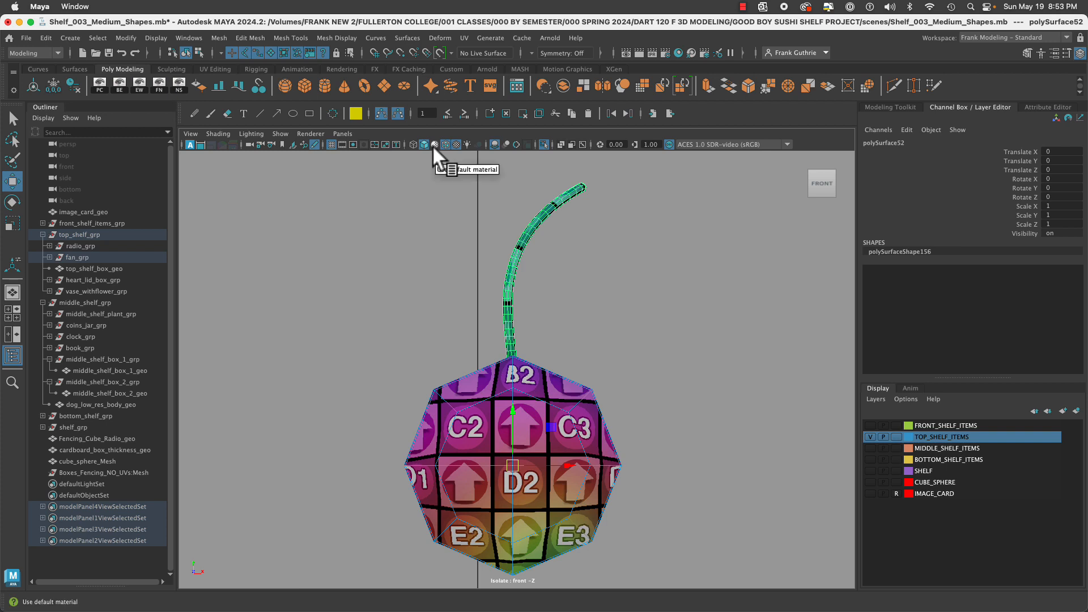
pyautogui.click(433, 145)
pyautogui.moveTo(421, 211); pyautogui.dragTo(664, 450)
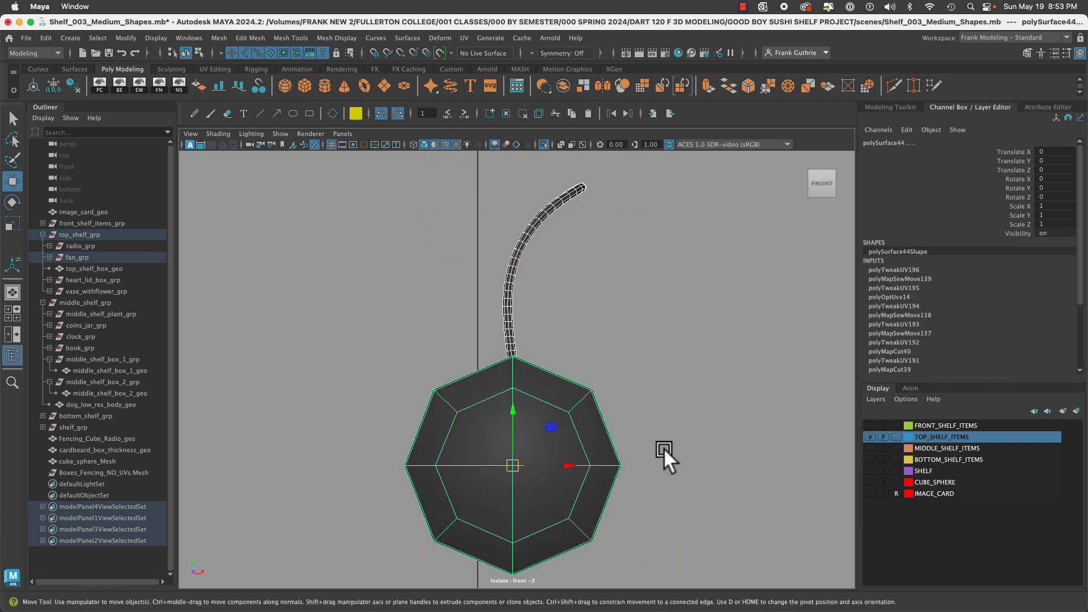
pyautogui.press('3')
pyautogui.click(622, 319)
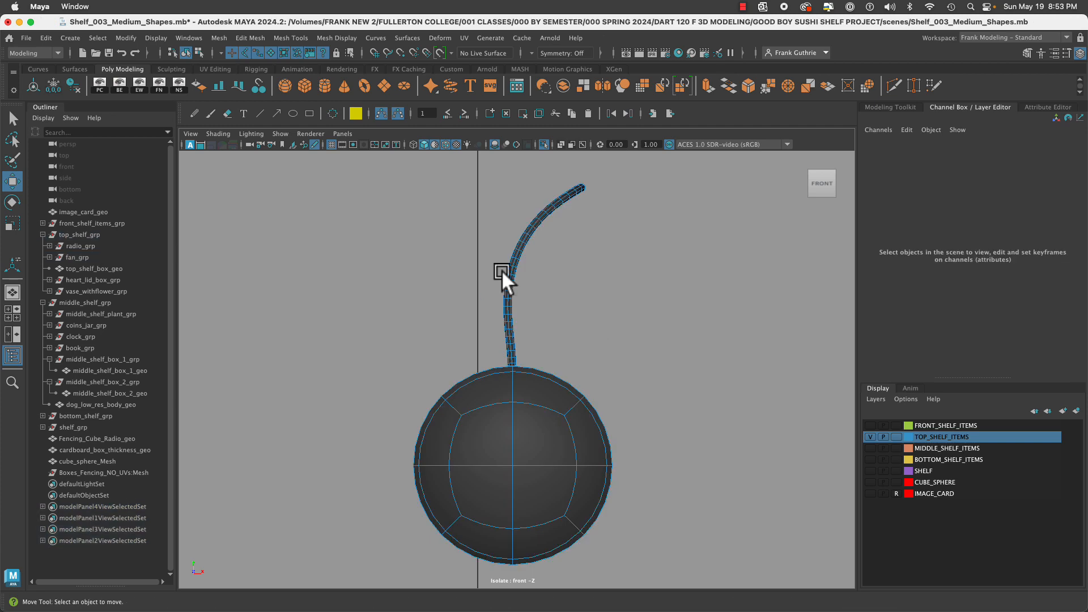
# Freeze the hub's transformations and delete its construction history.
pyautogui.click(507, 270)
pyautogui.keyDown('shift'); pyautogui.moveTo(571, 374); pyautogui.dragTo(572, 376); pyautogui.keyUp('shift')
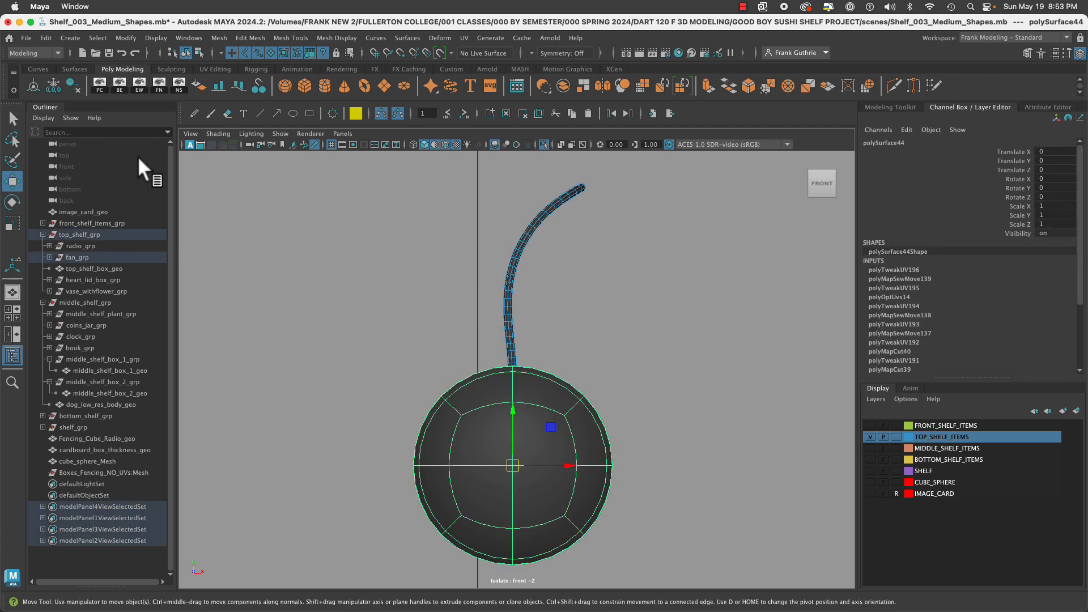
pyautogui.click(53, 85)
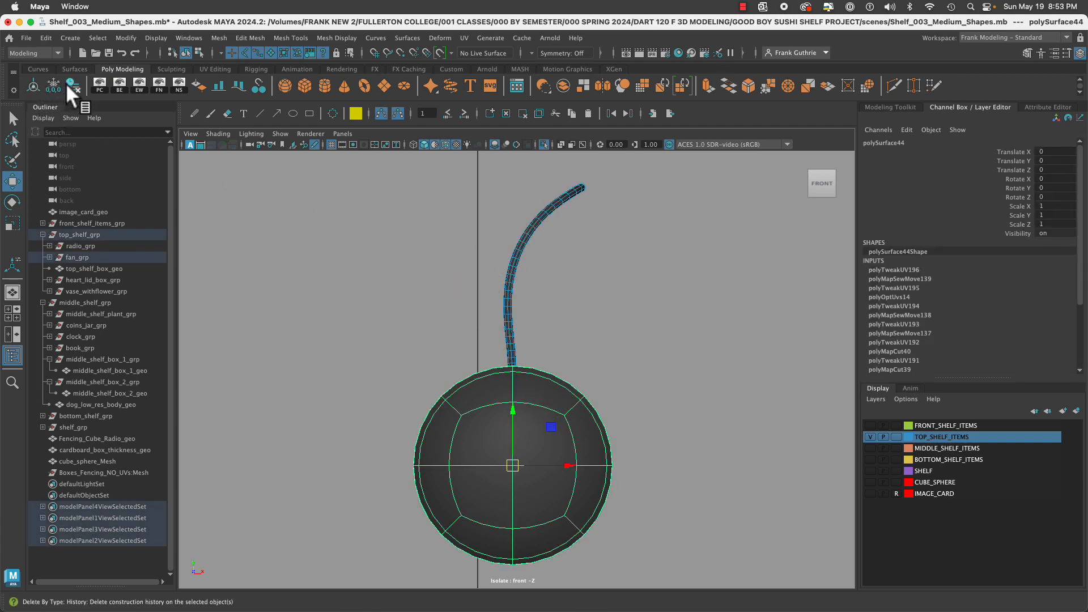
# Reset the Duplicate Special options for the curved tube and set the number of copies to 8.
pyautogui.click(508, 321)
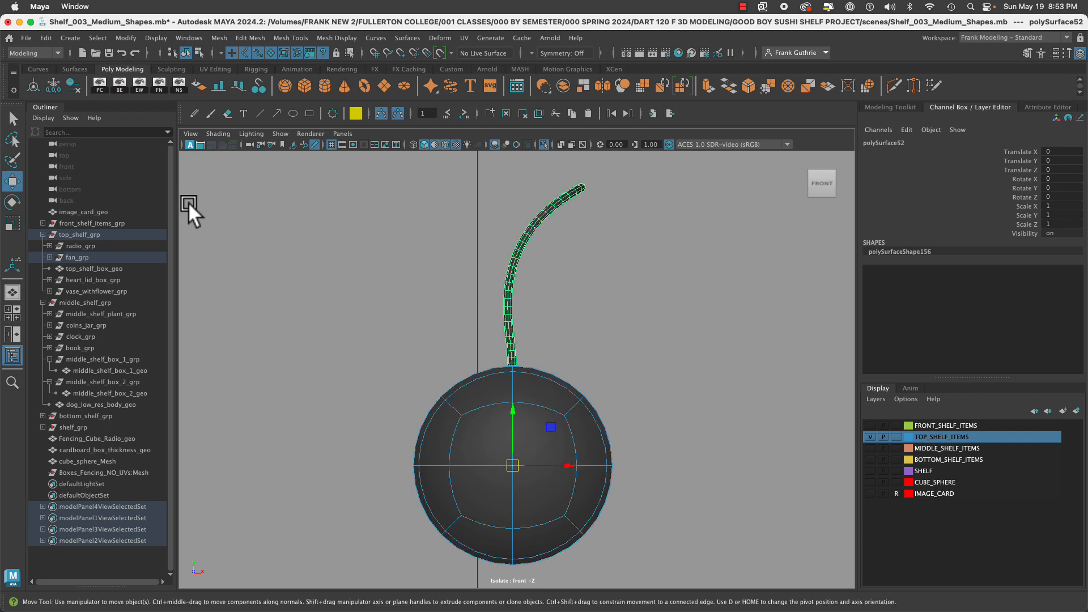
pyautogui.click(45, 38)
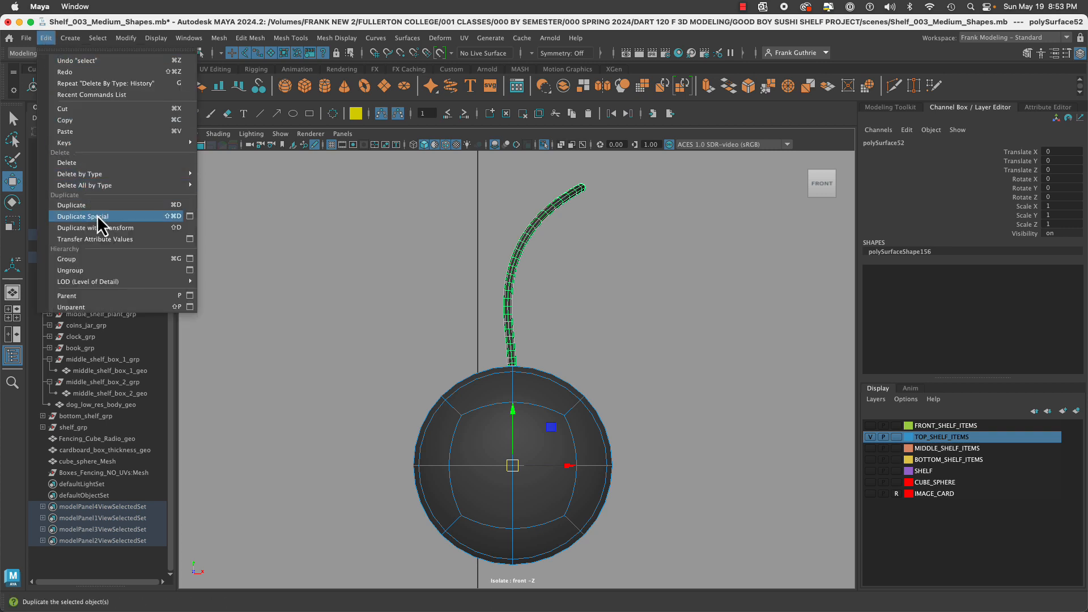
pyautogui.click(189, 216)
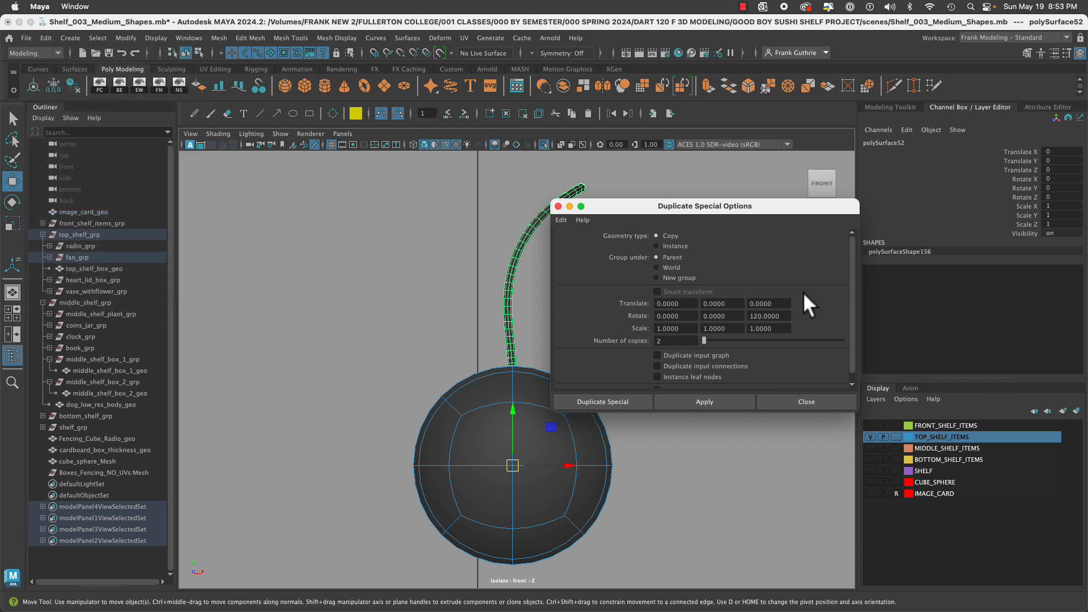
pyautogui.click(561, 220)
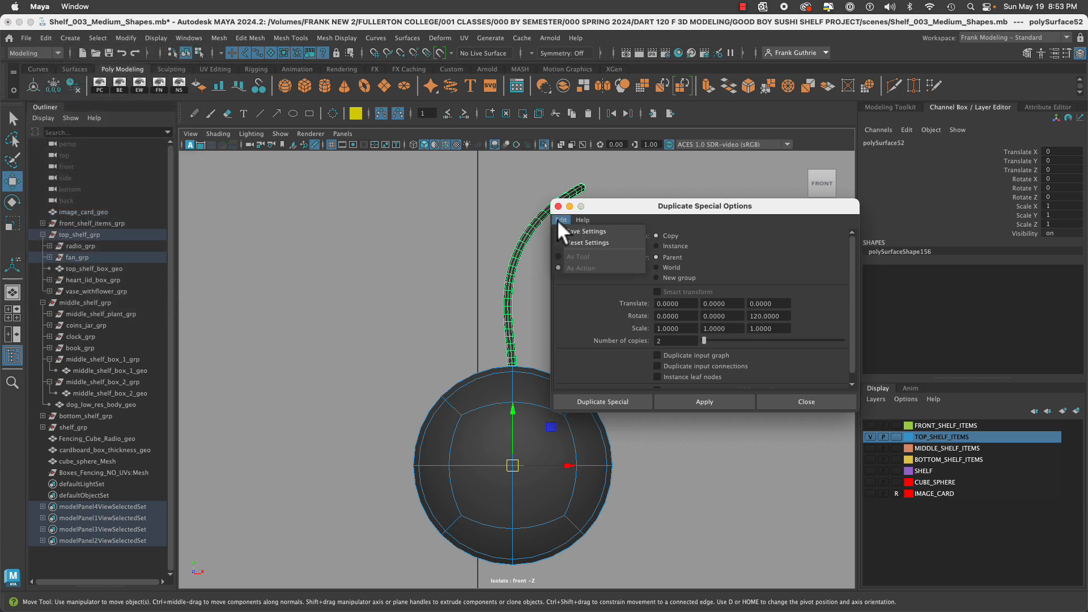
pyautogui.click(572, 242)
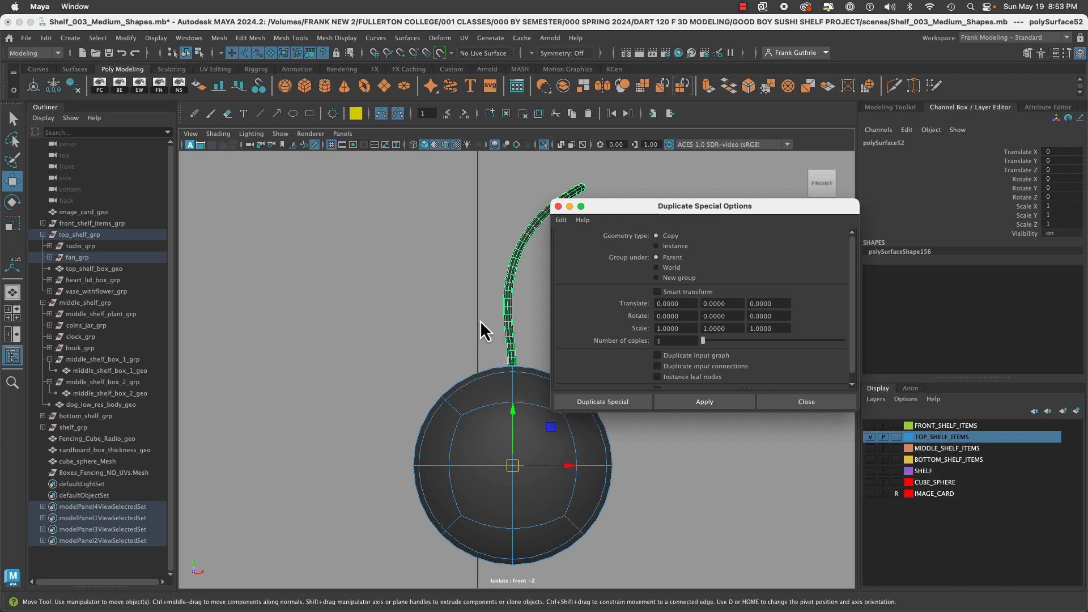
pyautogui.doubleClick(658, 340)
pyautogui.write('8')
pyautogui.press('Return')
# In Calculator, divide 360 by 9 to find the rotation angle between tubes, and close it.
pyautogui.moveTo(2, 218)
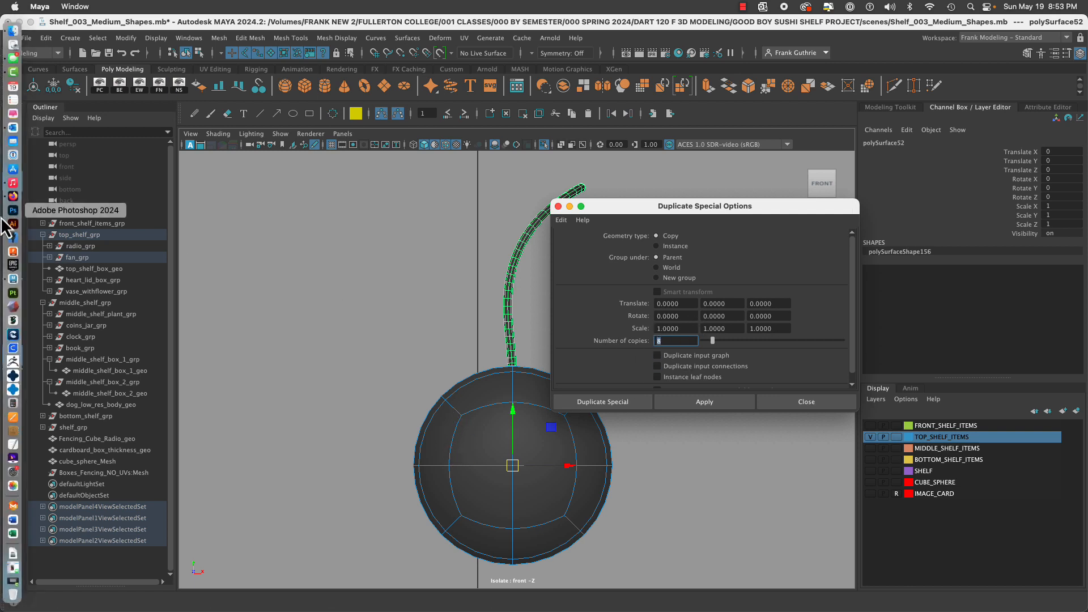
pyautogui.click(13, 403)
pyautogui.click(493, 275)
pyautogui.click(496, 252)
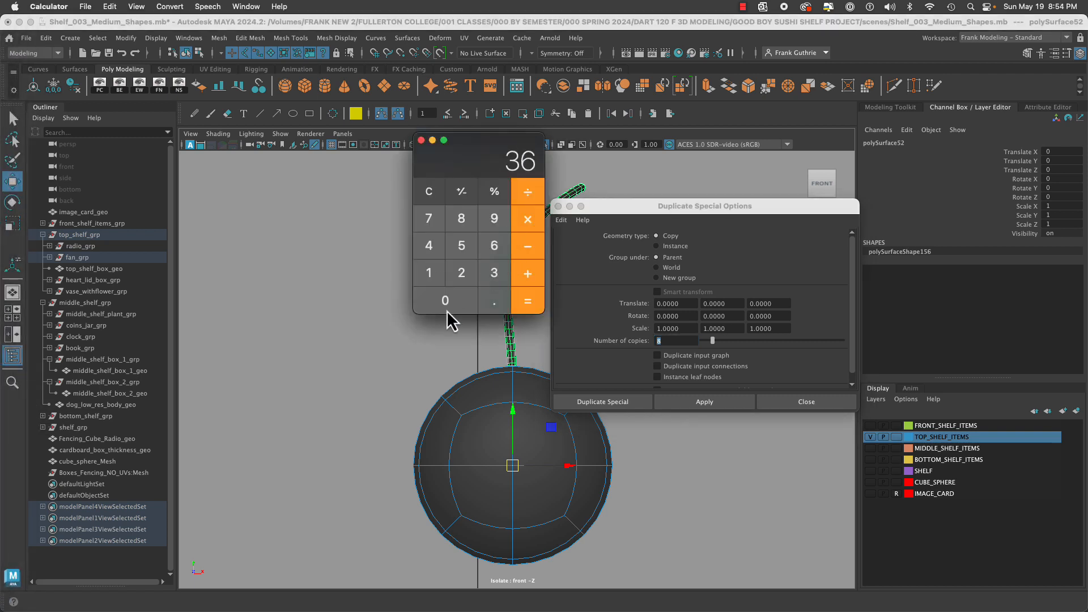
pyautogui.click(446, 300)
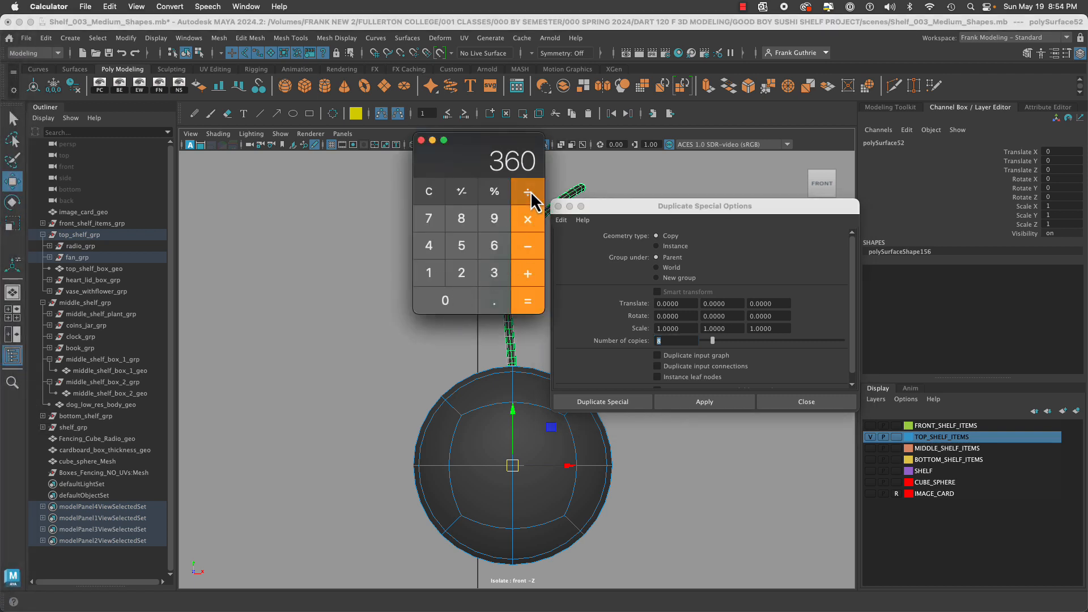
pyautogui.click(527, 191)
pyautogui.click(497, 225)
pyautogui.click(534, 299)
pyautogui.click(421, 140)
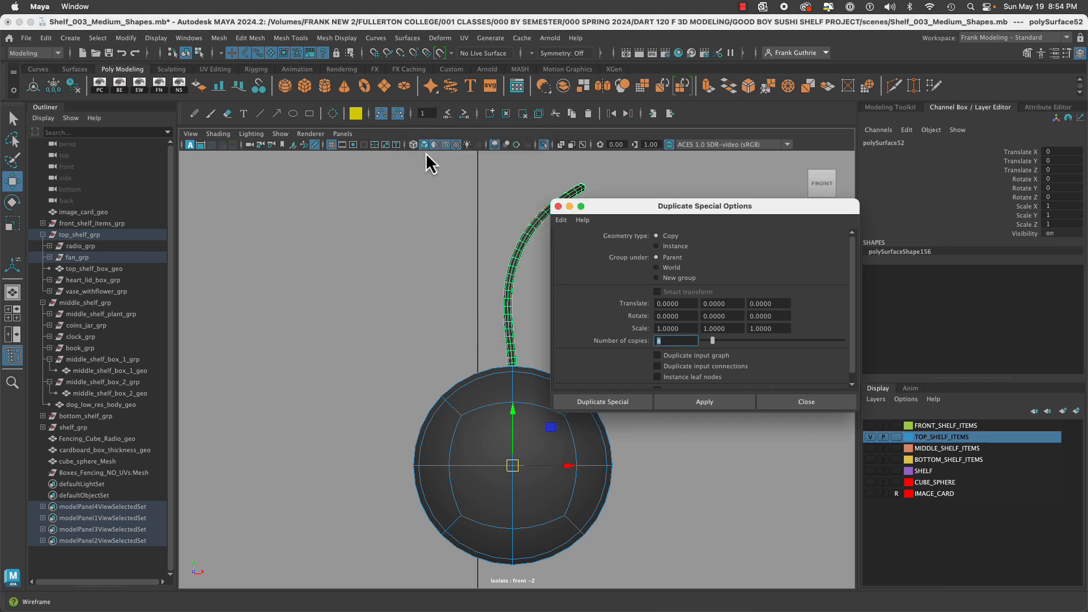
# Set the Duplicate Special Z rotation to 40 and apply it to create eight tube copies around the hub.
pyautogui.click(728, 328)
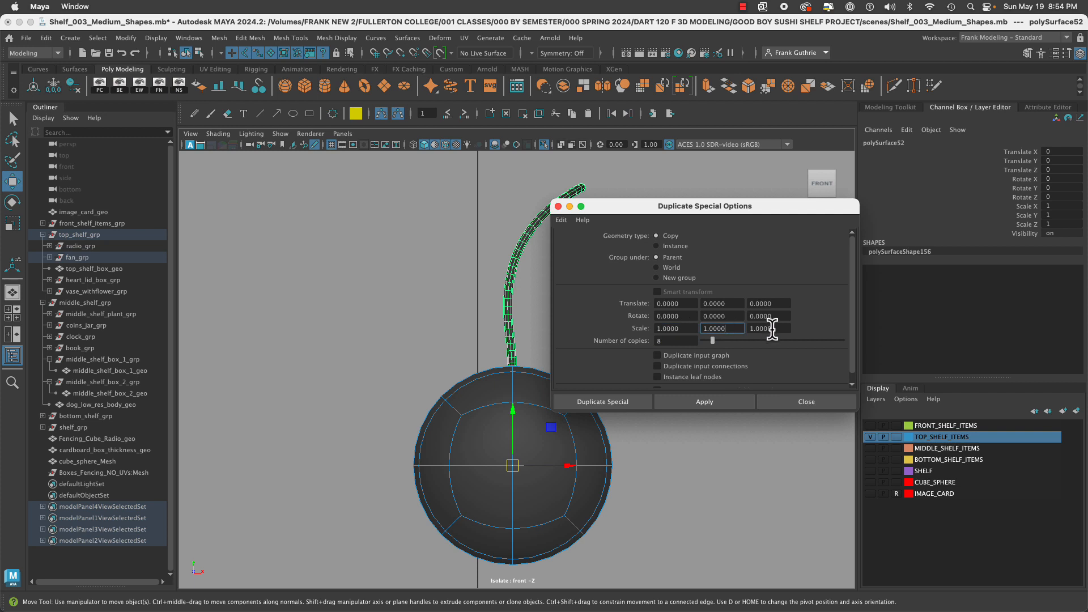
pyautogui.click(774, 316)
pyautogui.write('40')
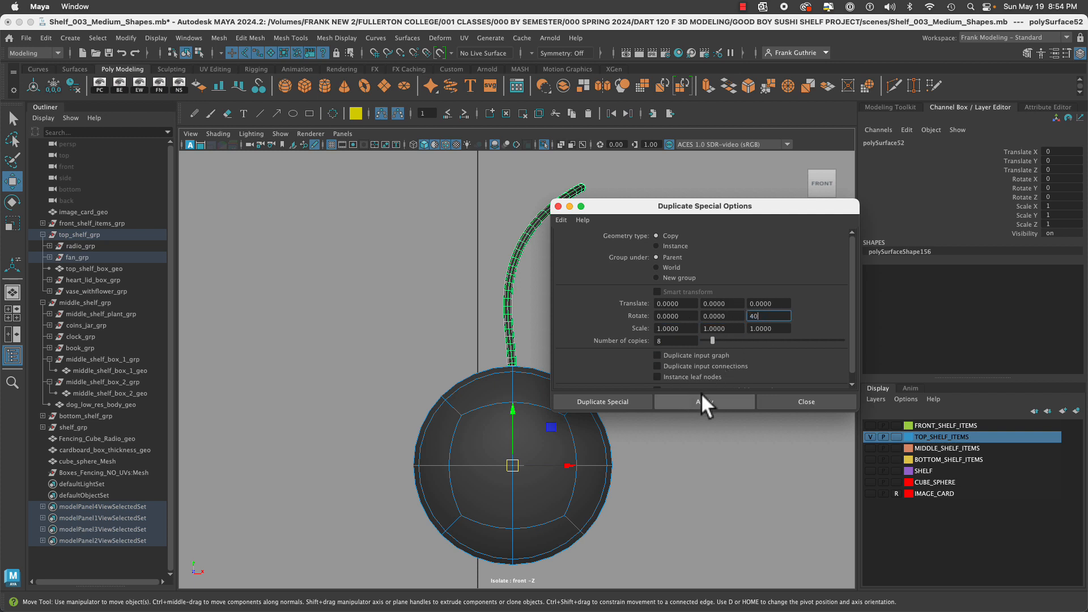
pyautogui.click(708, 399)
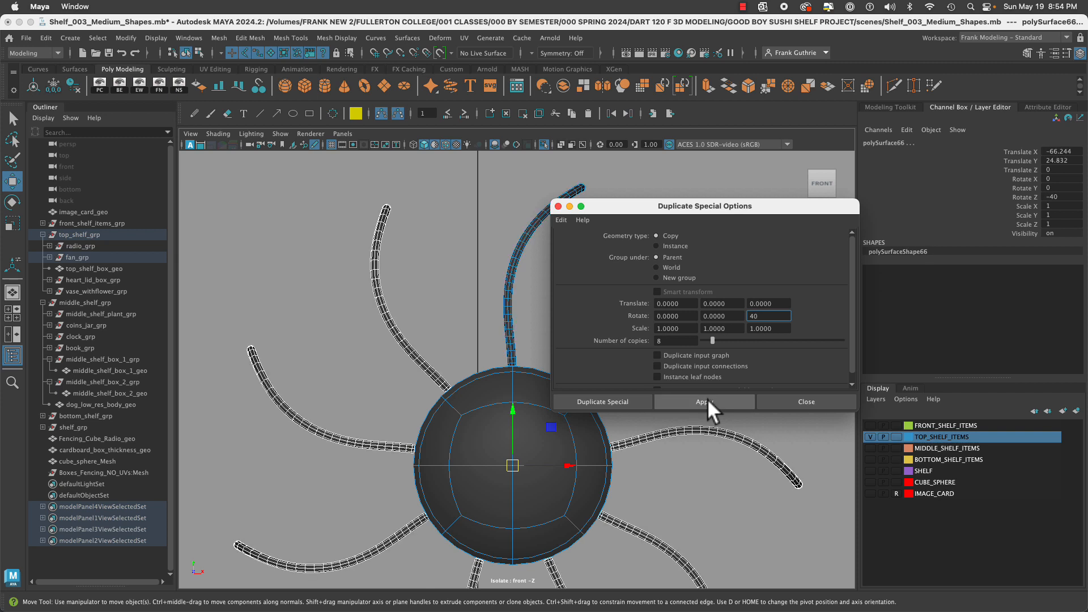
pyautogui.click(803, 401)
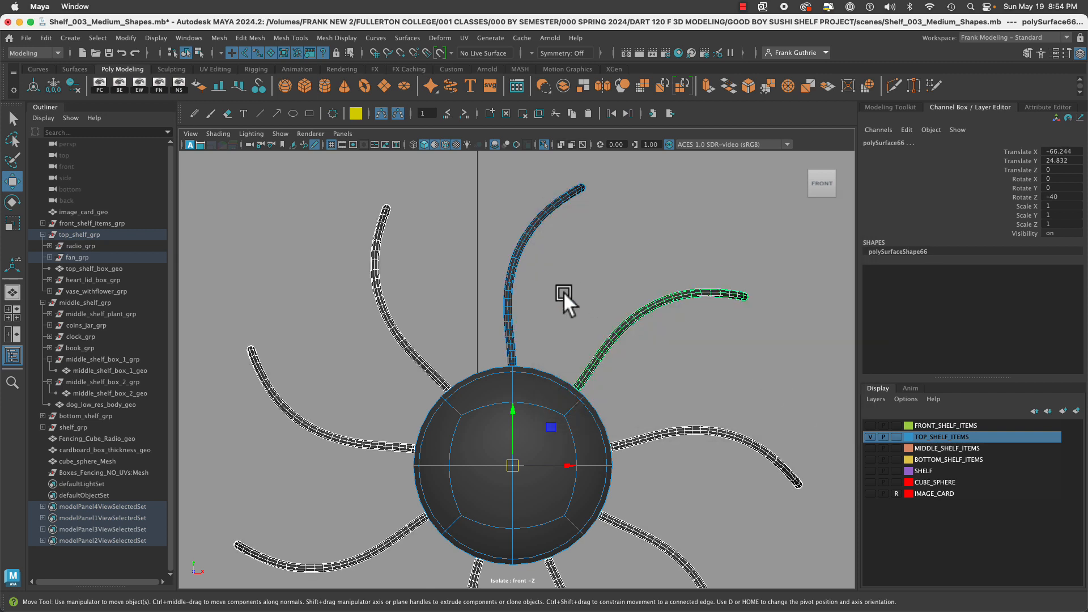
pyautogui.click(416, 281)
pyautogui.scroll(-5, 445, 300)
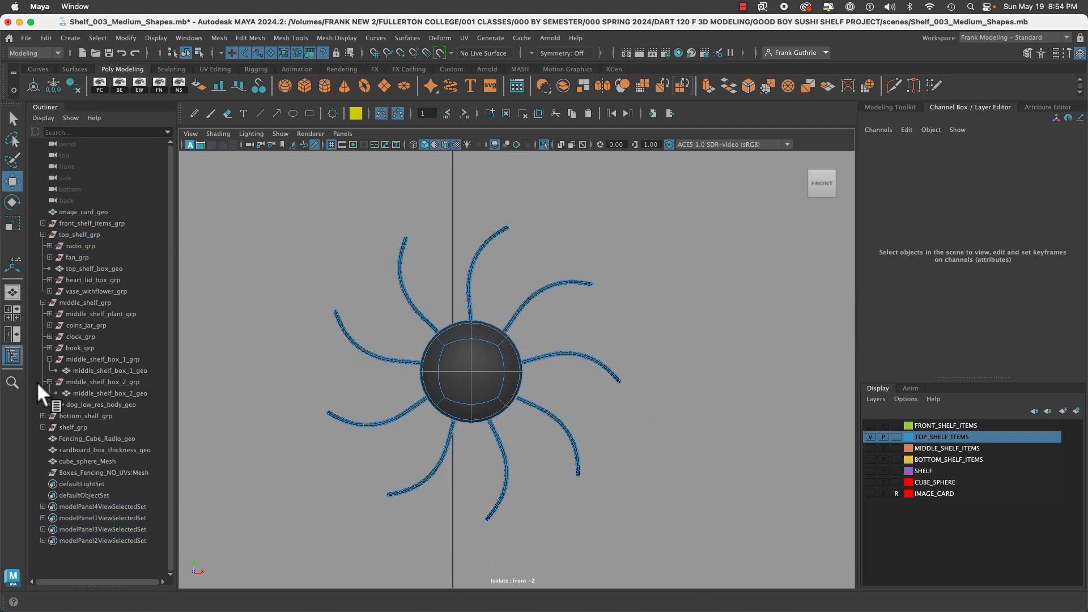
# Show the IMAGE_CARD layer and isolate the tubes, hub and image_card_geo in the front view with their textured materials.
pyautogui.click(870, 494)
pyautogui.moveTo(378, 251); pyautogui.dragTo(719, 546)
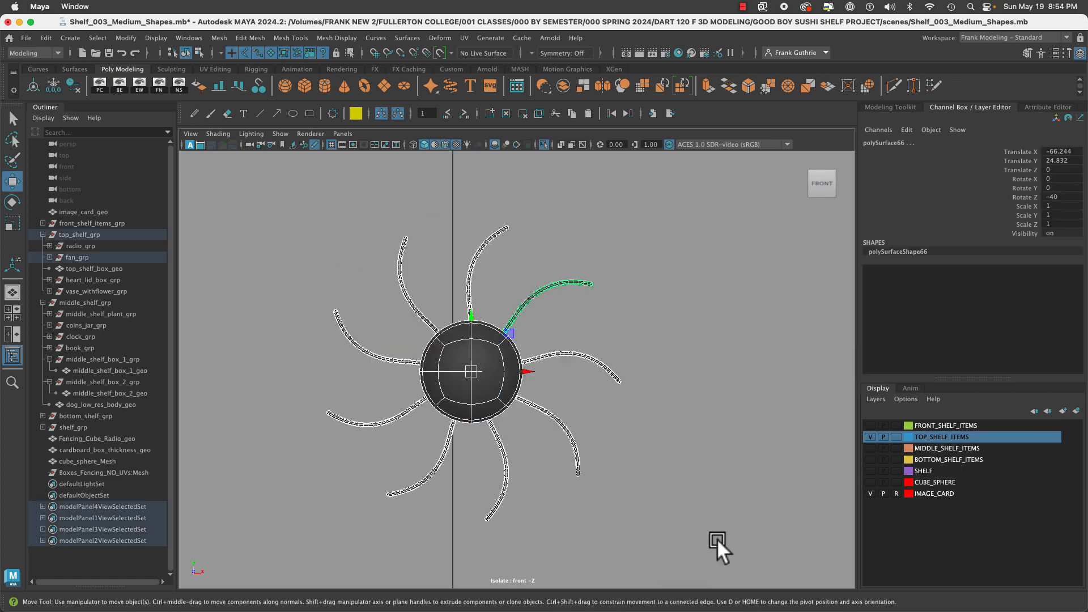
pyautogui.click(543, 144)
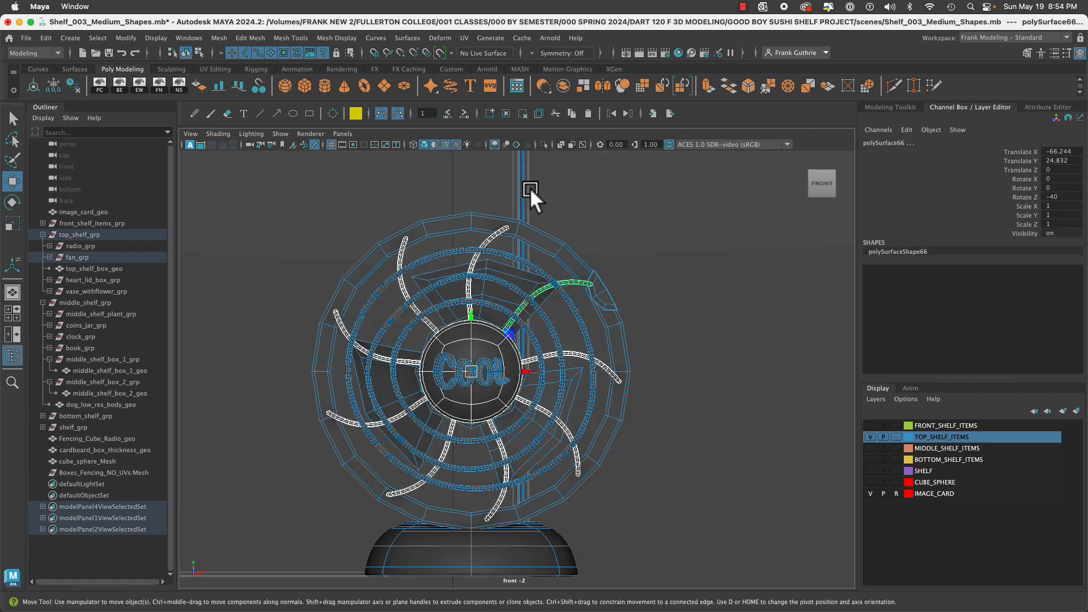
pyautogui.press('6')
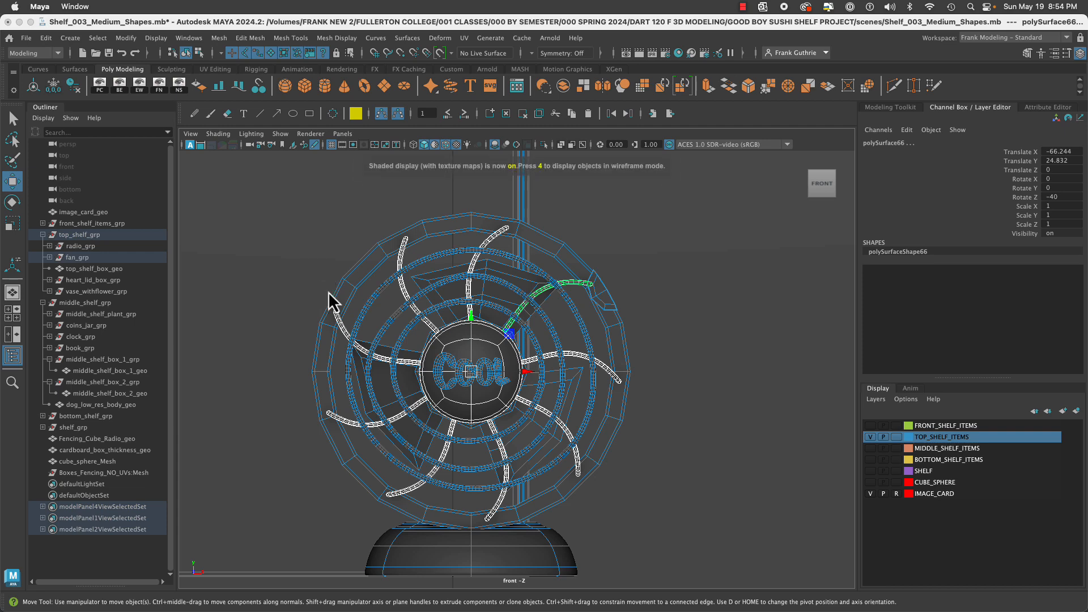
pyautogui.click(435, 144)
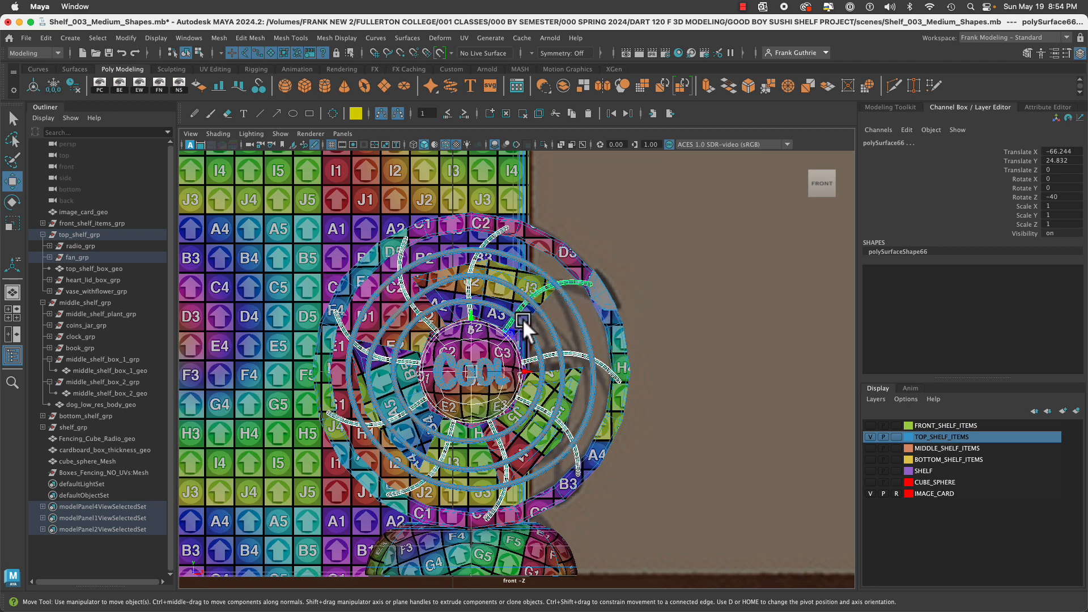
pyautogui.click(93, 213)
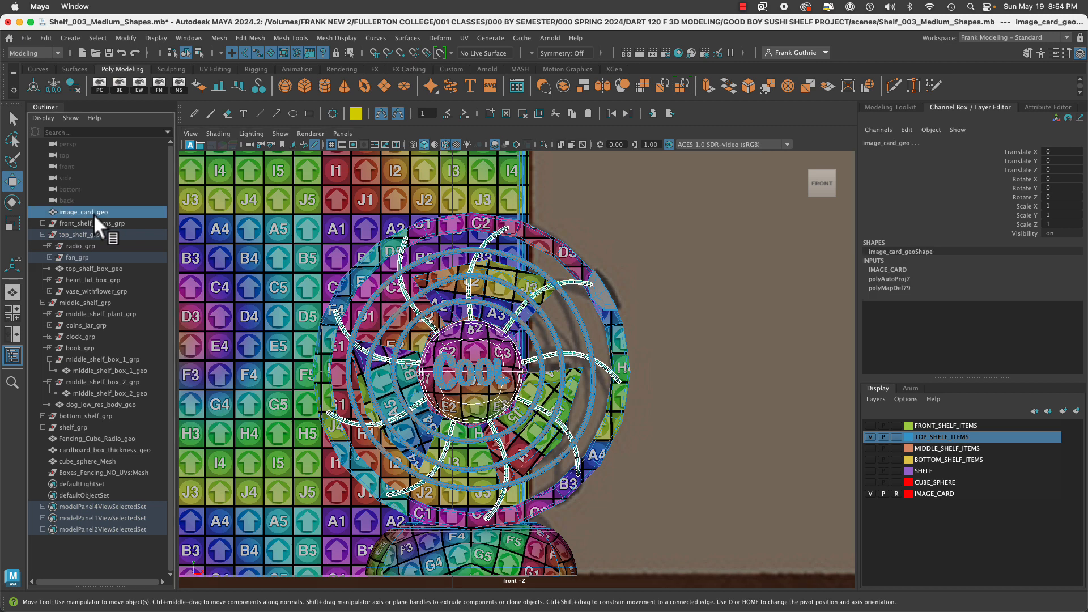
pyautogui.click(545, 144)
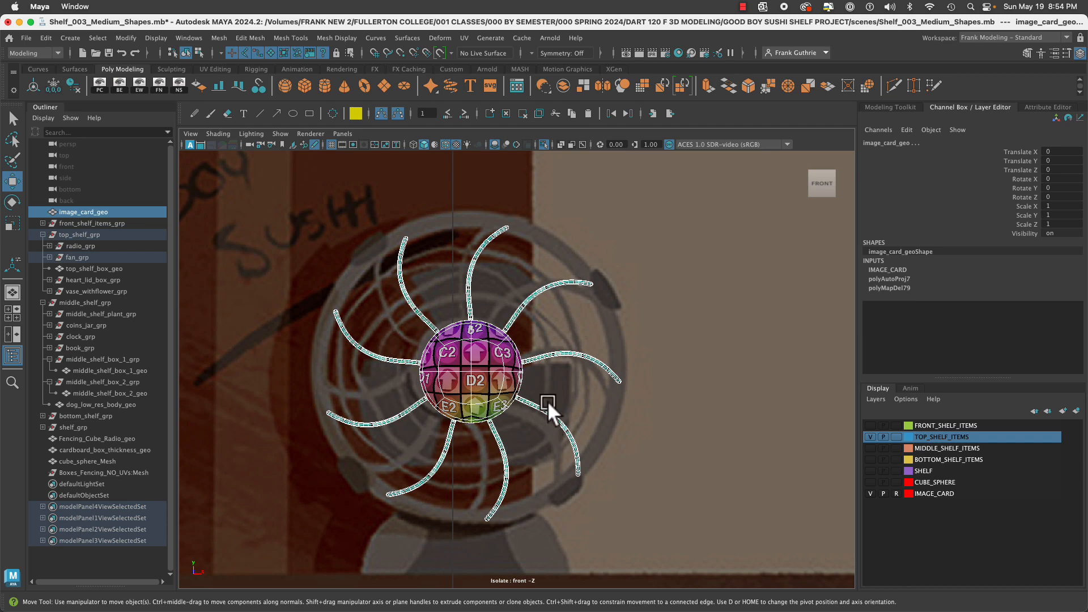
# Delete the eight duplicated tubes around the hub, keeping only the original curved tube.
pyautogui.click(533, 284)
pyautogui.keyDown('shift'); pyautogui.click(552, 358); pyautogui.keyUp('shift')
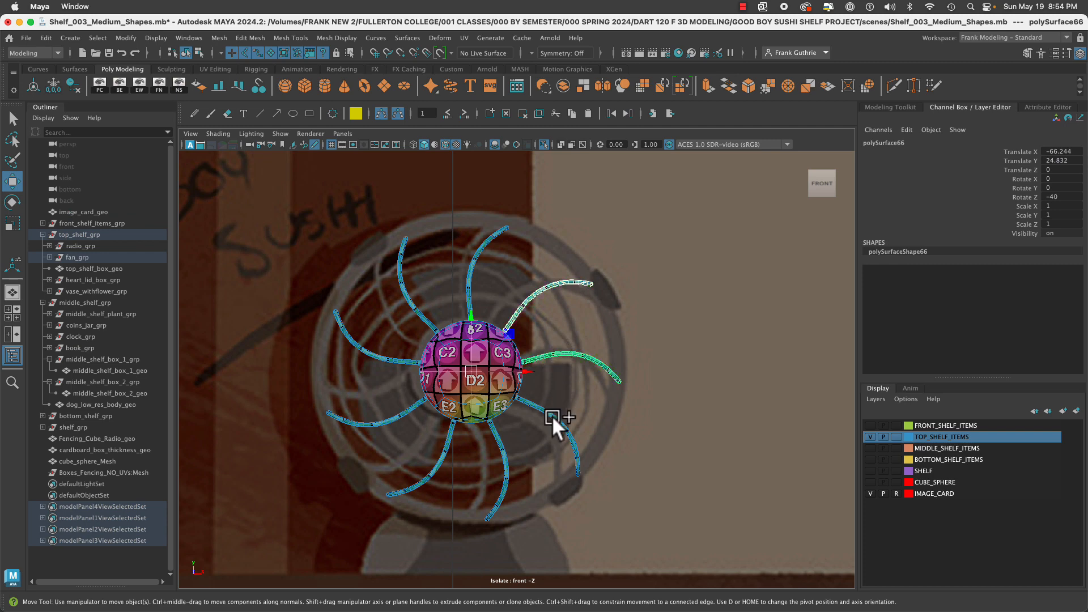
pyautogui.keyDown('shift'); pyautogui.moveTo(528, 440); pyautogui.dragTo(524, 442); pyautogui.keyUp('shift')
pyautogui.keyDown('shift'); pyautogui.moveTo(517, 448); pyautogui.dragTo(483, 456); pyautogui.keyUp('shift')
pyautogui.keyDown('shift'); pyautogui.moveTo(460, 458); pyautogui.dragTo(389, 439); pyautogui.keyUp('shift')
pyautogui.keyDown('shift'); pyautogui.moveTo(378, 433); pyautogui.dragTo(483, 275); pyautogui.keyUp('shift')
pyautogui.press('Delete')
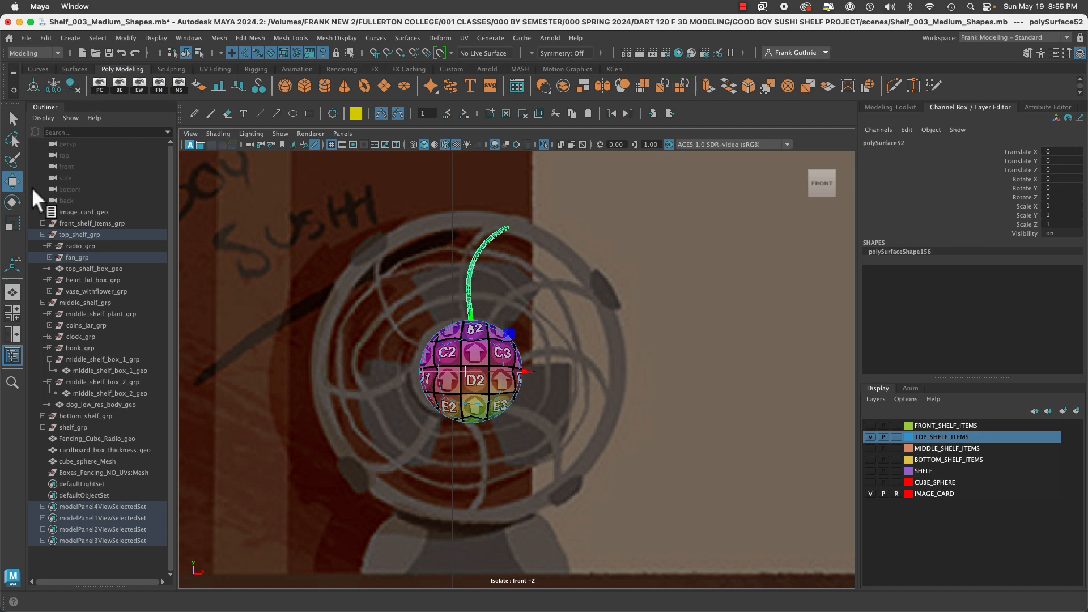
# In Calculator, divide 360 by 8 to find a new rotation angle between tubes, and close it.
pyautogui.moveTo(3, 231)
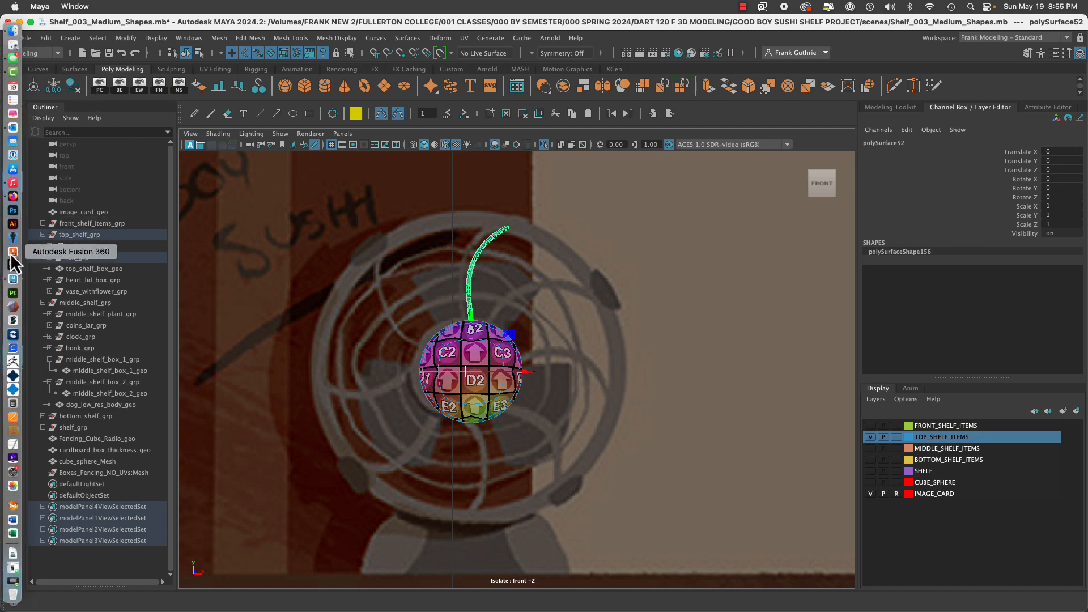
pyautogui.click(14, 403)
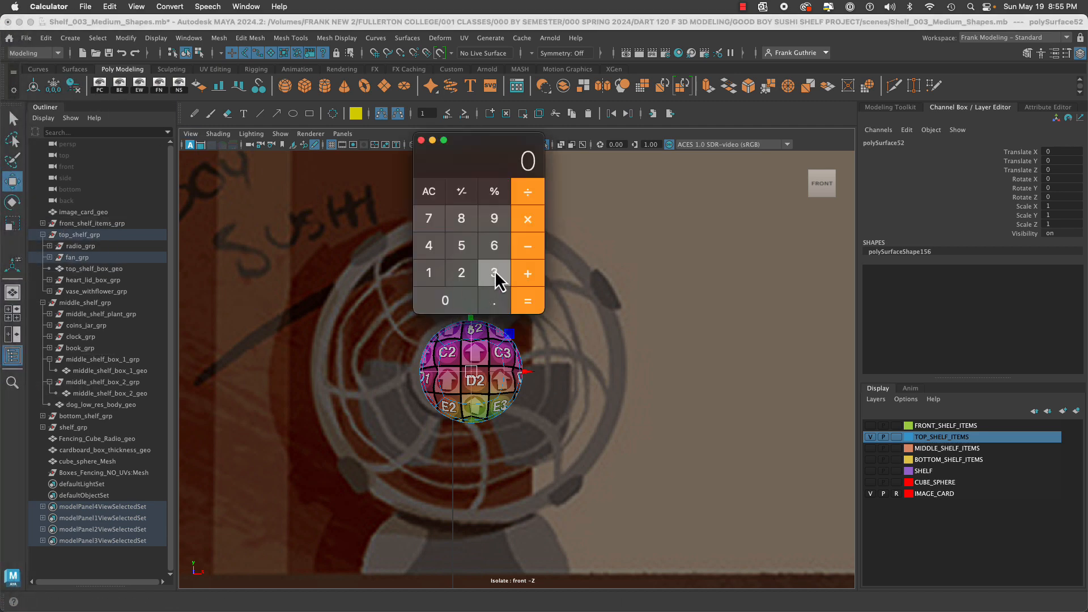
pyautogui.click(494, 274)
pyautogui.click(494, 246)
pyautogui.click(461, 305)
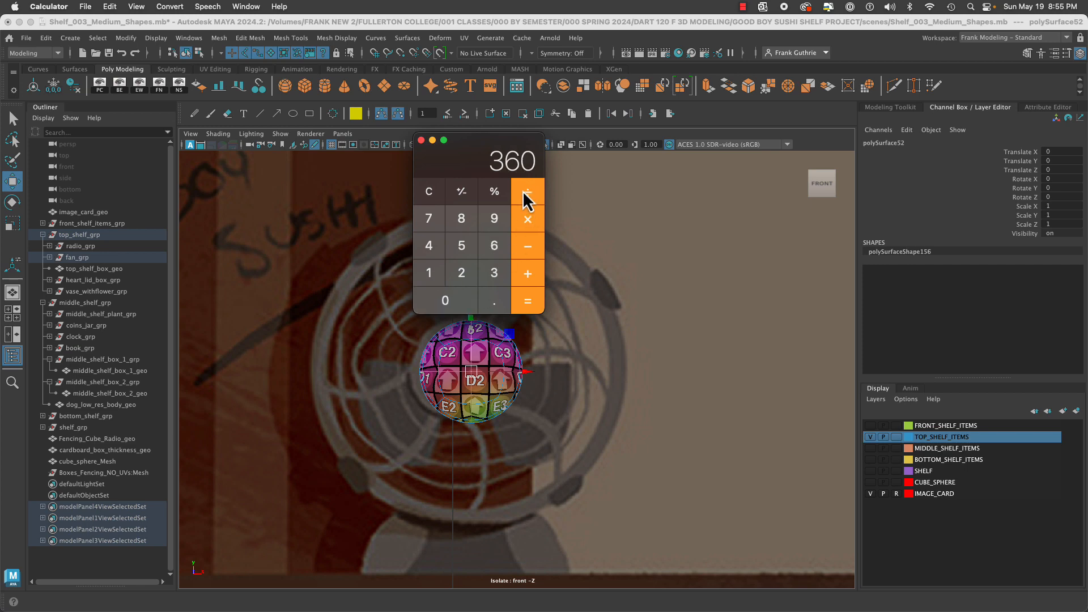
pyautogui.click(526, 196)
pyautogui.click(462, 221)
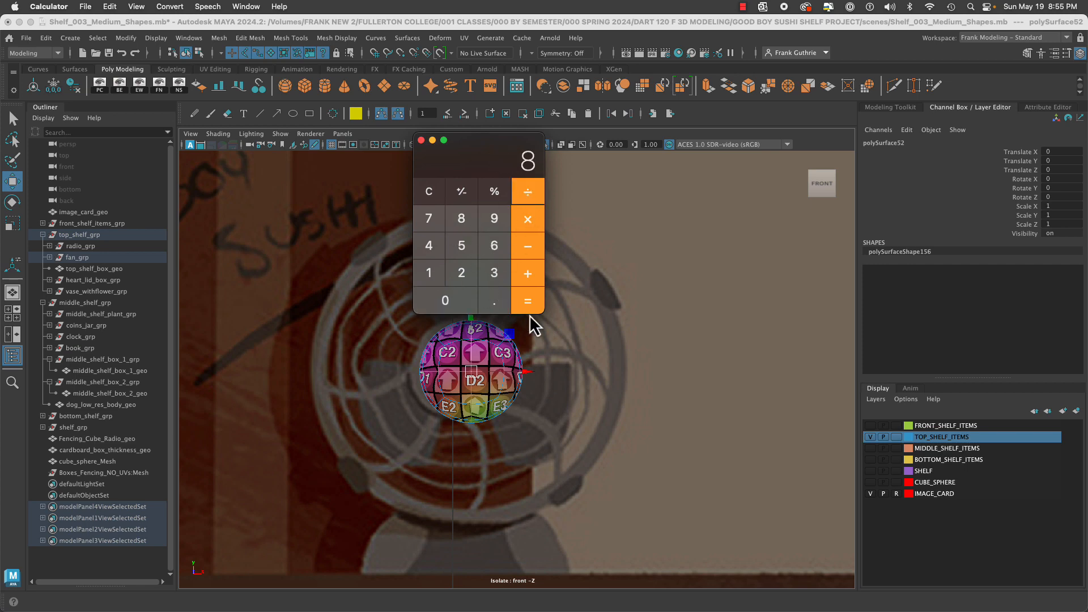
pyautogui.click(528, 303)
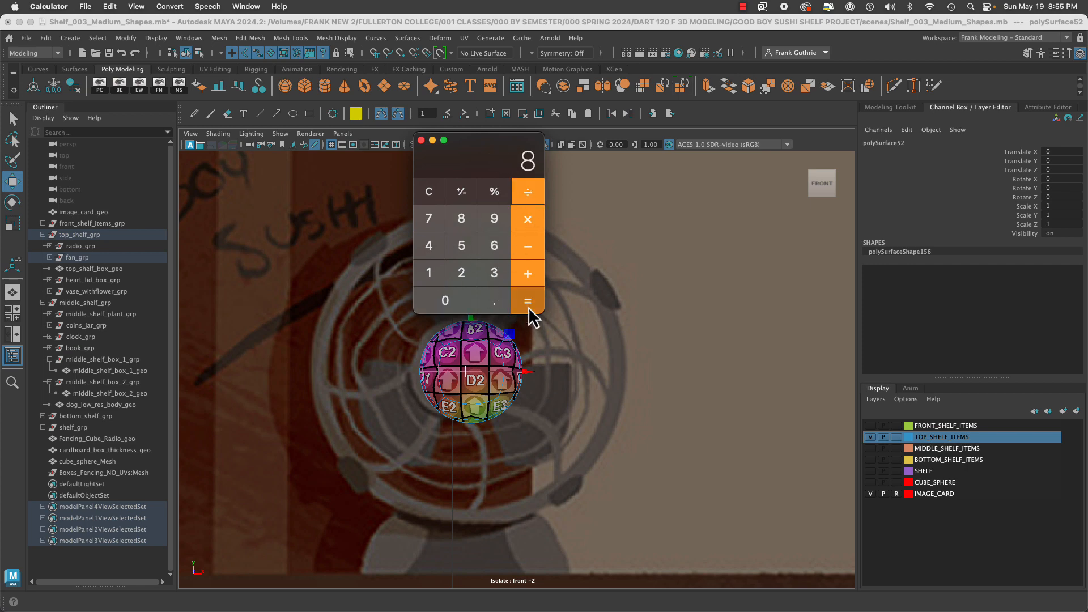
pyautogui.click(421, 140)
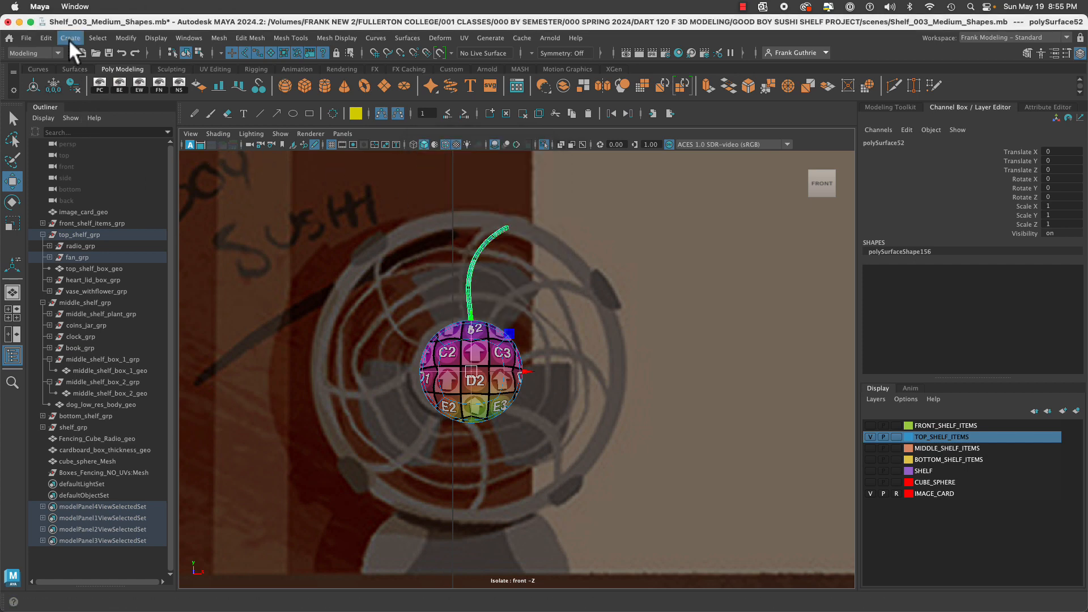
# Duplicate the curved tube around the hub with Duplicate Special, using a Z rotation of 45 and 7 copies.
pyautogui.click(46, 38)
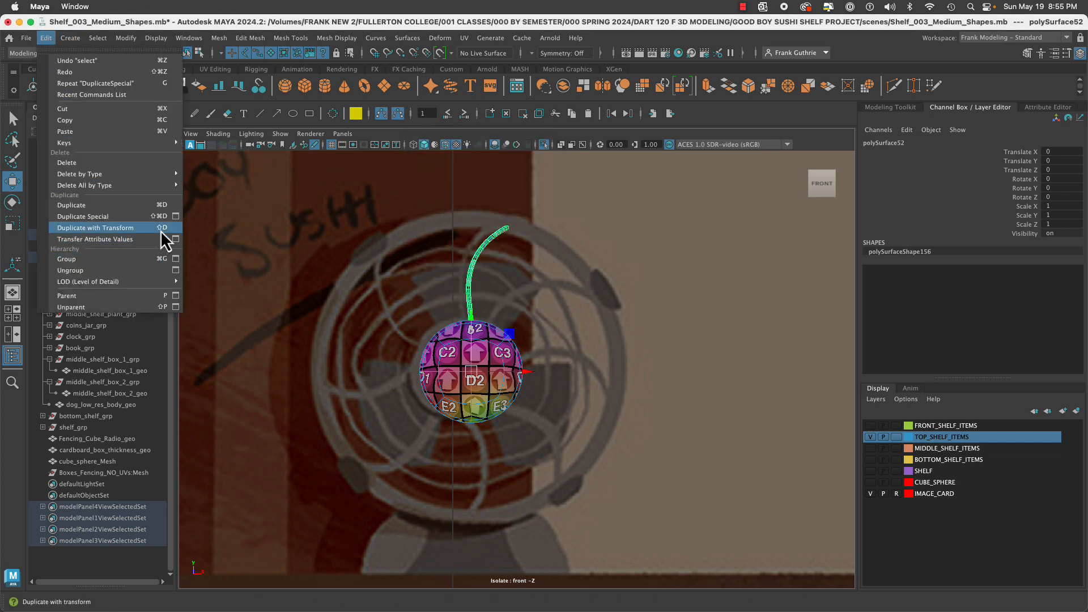
pyautogui.click(175, 216)
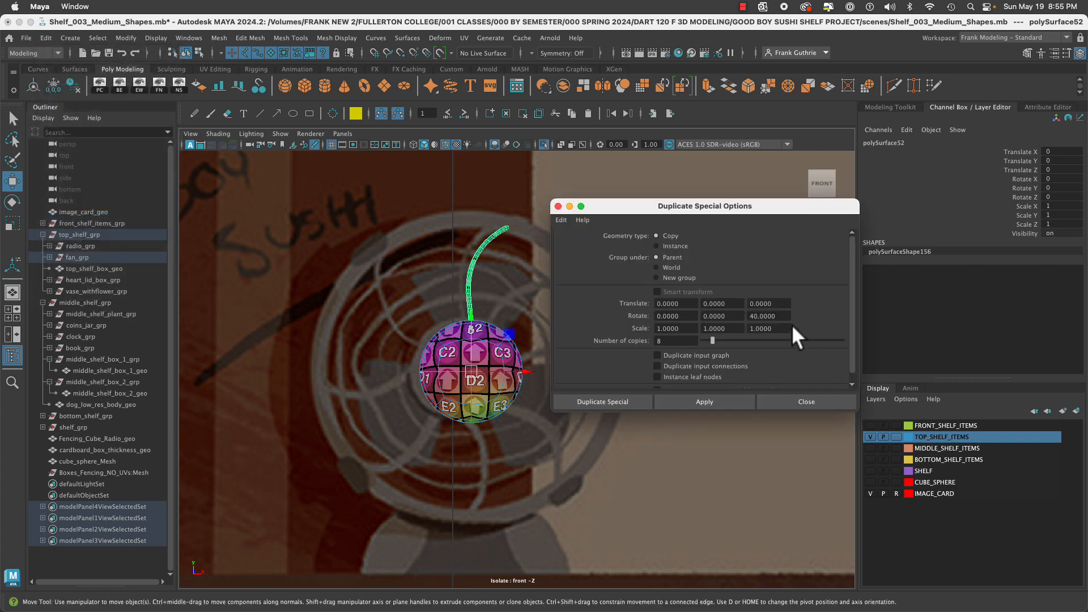
pyautogui.doubleClick(749, 315)
pyautogui.write('4')
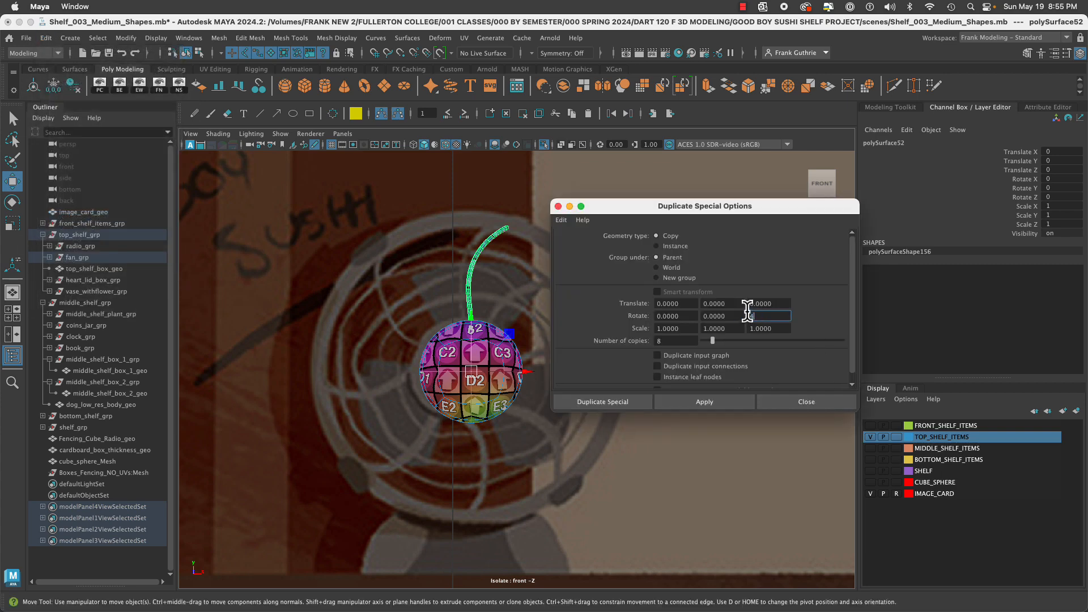
pyautogui.write('5')
pyautogui.press('Return')
pyautogui.doubleClick(659, 340)
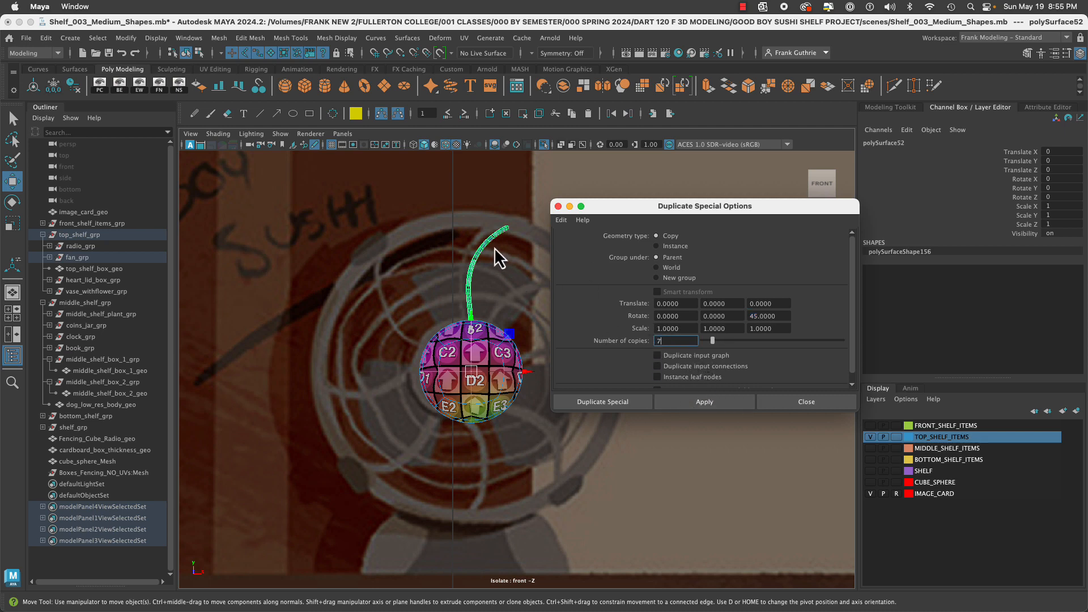
pyautogui.click(617, 401)
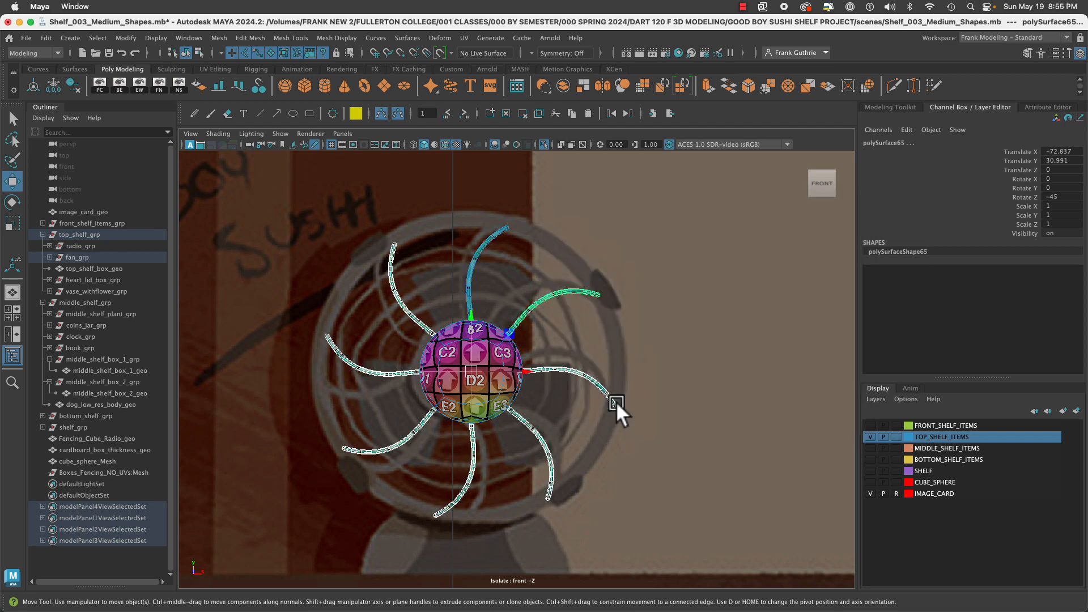
# Rotate the top tube to about 4.2° in Z, the lower-right tube to about -132.4°, and nudge the right tube to match the reference.
pyautogui.click(475, 280)
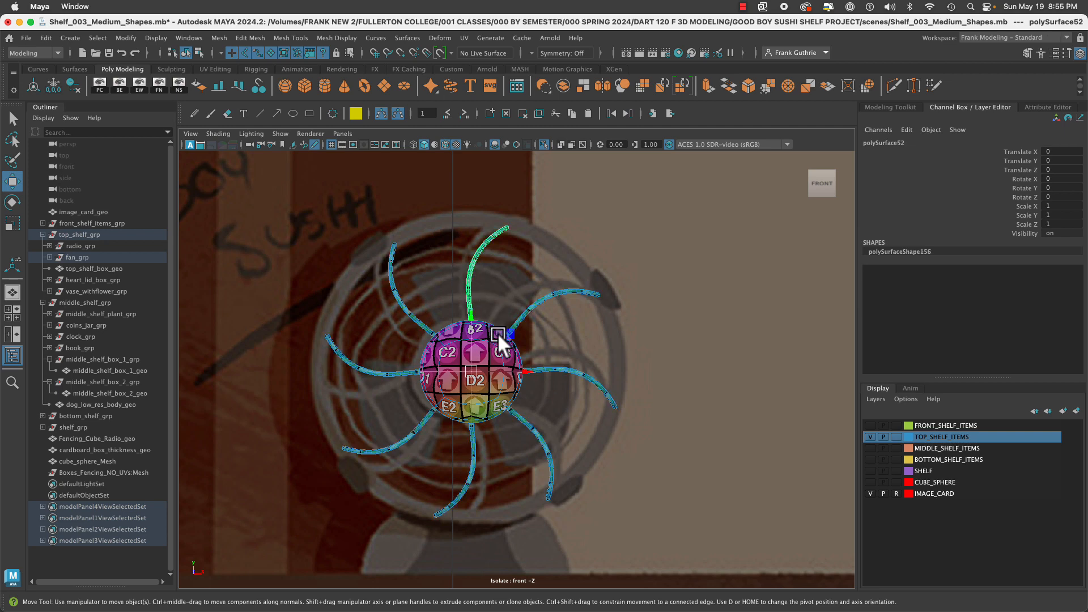
pyautogui.press('e')
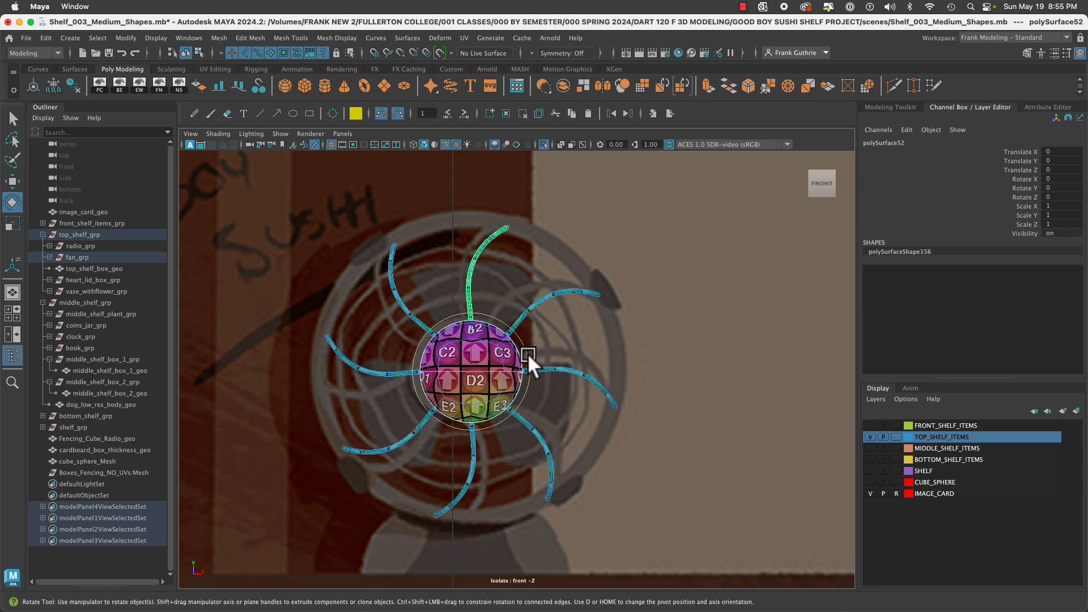
pyautogui.moveTo(519, 355); pyautogui.dragTo(519, 326)
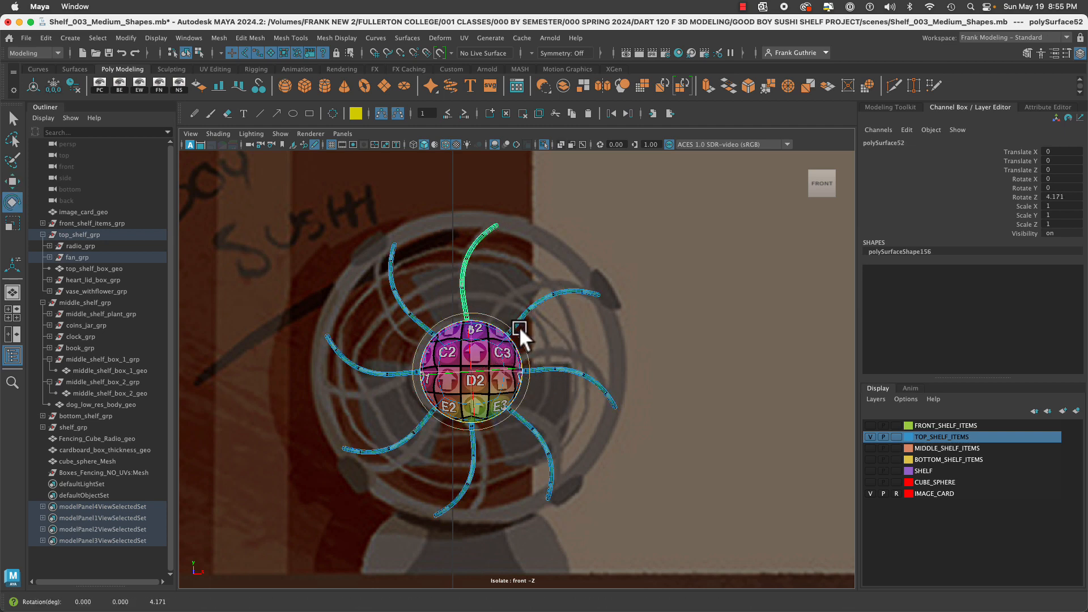
pyautogui.click(520, 322)
pyautogui.moveTo(513, 366); pyautogui.dragTo(573, 378)
pyautogui.click(566, 374)
pyautogui.click(528, 442)
pyautogui.press('+')
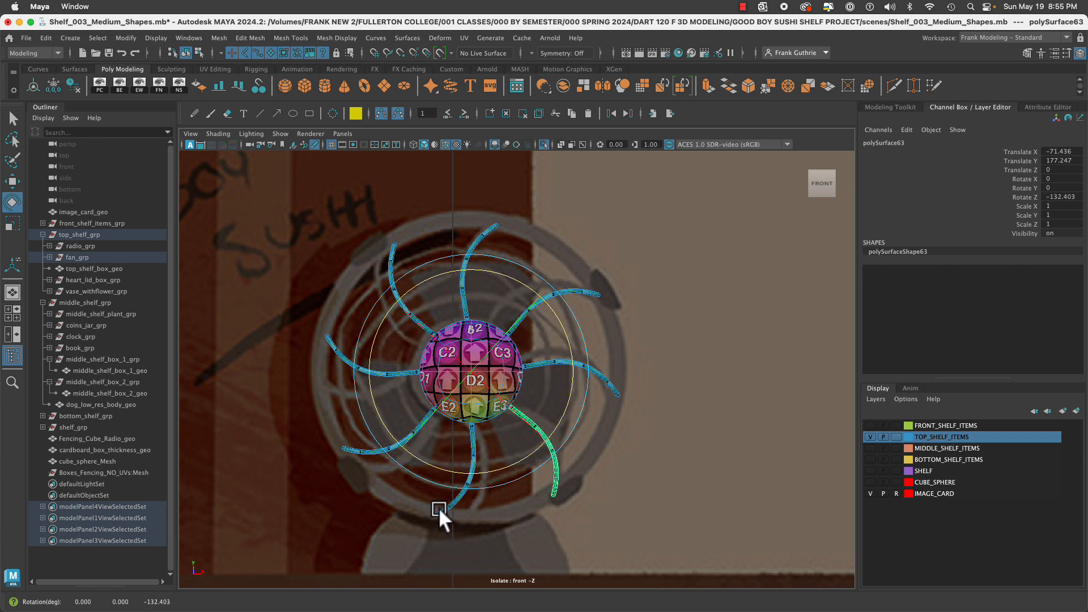
# Rotate the bottom, lower-left, left and upper-left tubes in Z to about -173.1°, 142°, 98.9° and 52.6° to follow the reference.
pyautogui.click(439, 507)
pyautogui.moveTo(556, 416); pyautogui.dragTo(563, 407)
pyautogui.click(354, 454)
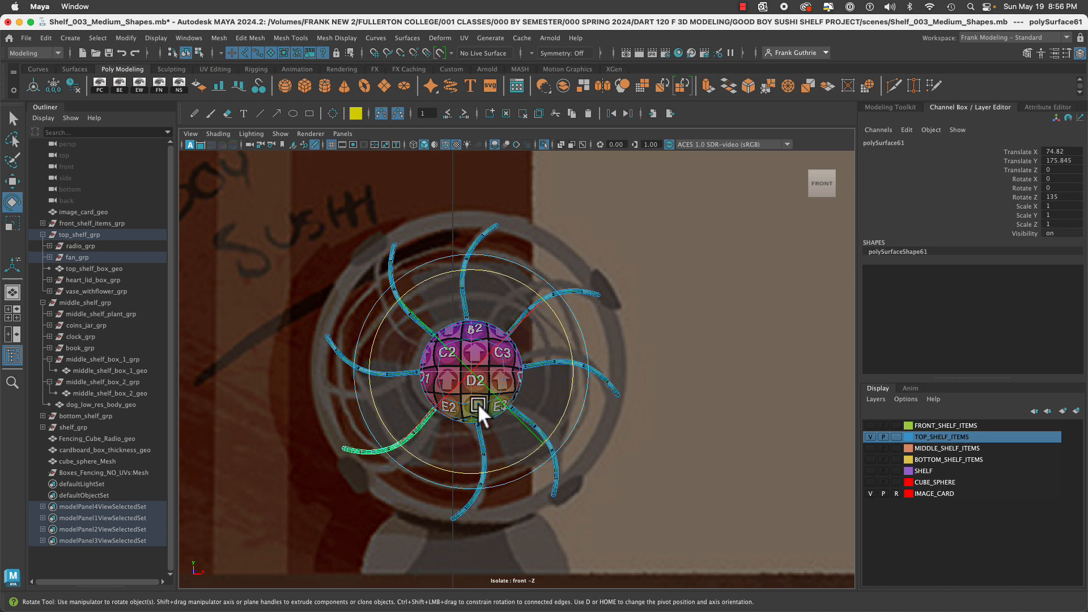
pyautogui.moveTo(569, 401); pyautogui.dragTo(571, 389)
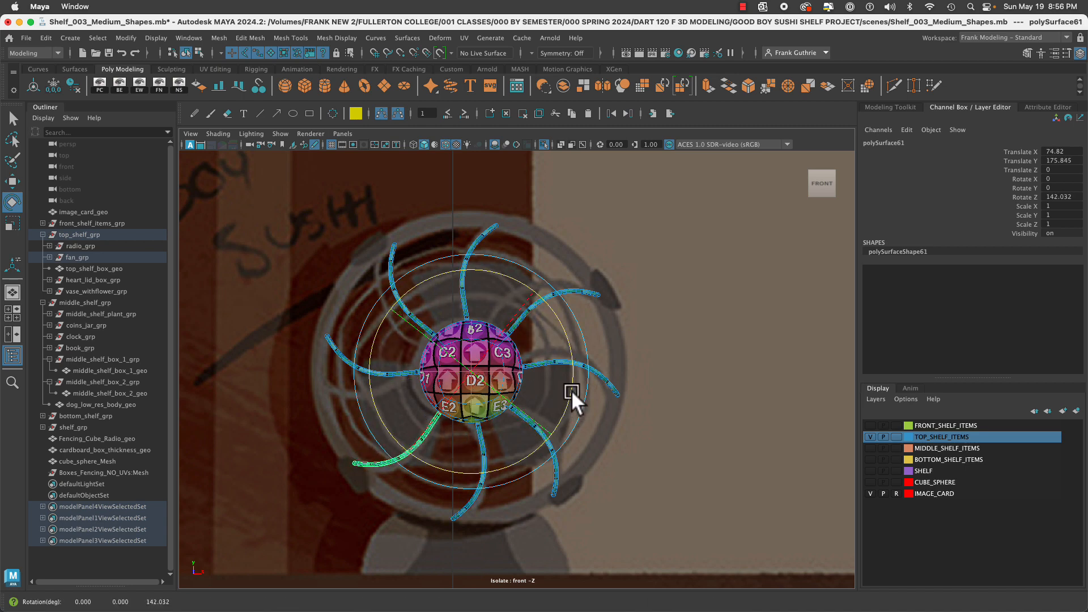
pyautogui.click(335, 346)
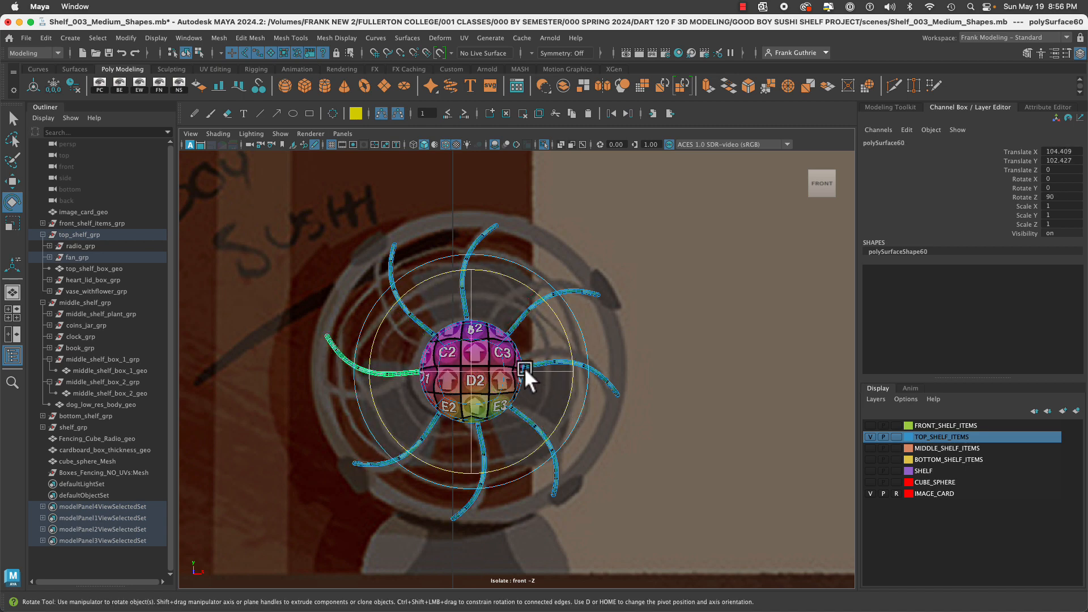
pyautogui.moveTo(570, 357); pyautogui.dragTo(566, 339)
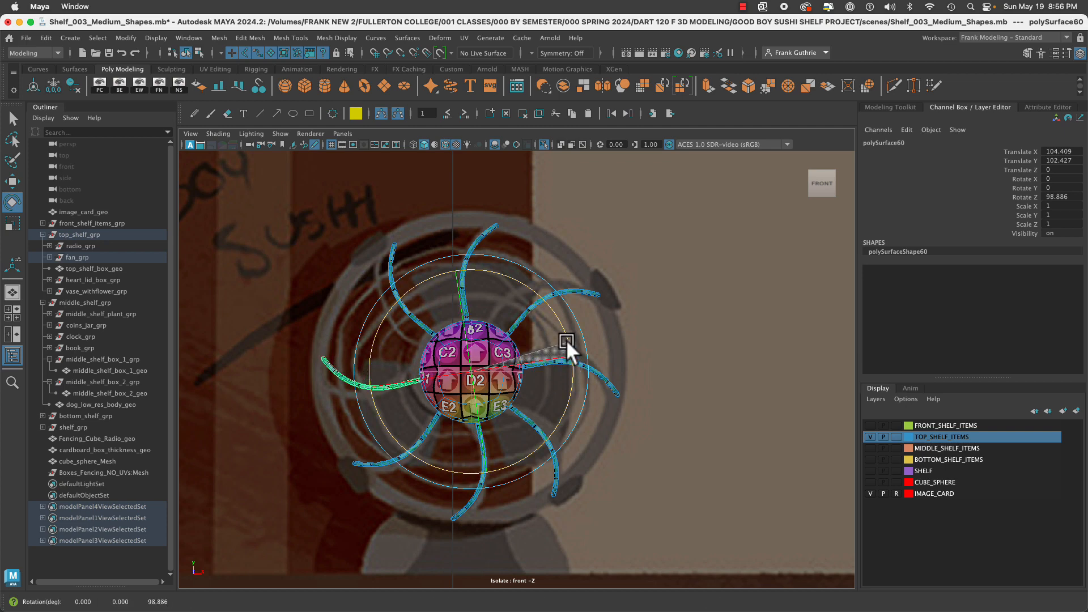
pyautogui.click(386, 265)
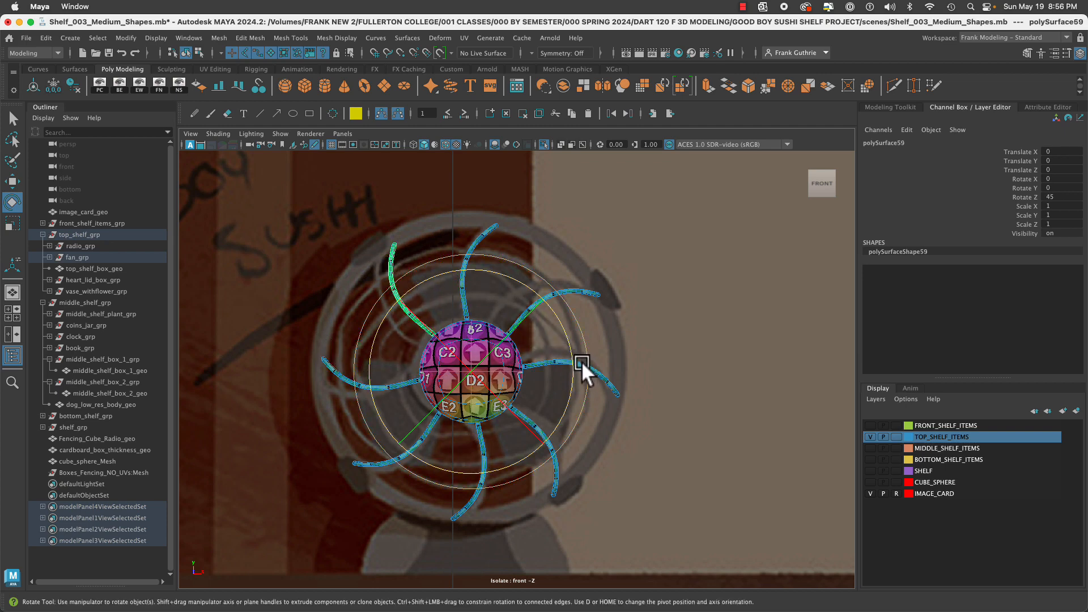
pyautogui.moveTo(578, 359); pyautogui.dragTo(567, 347)
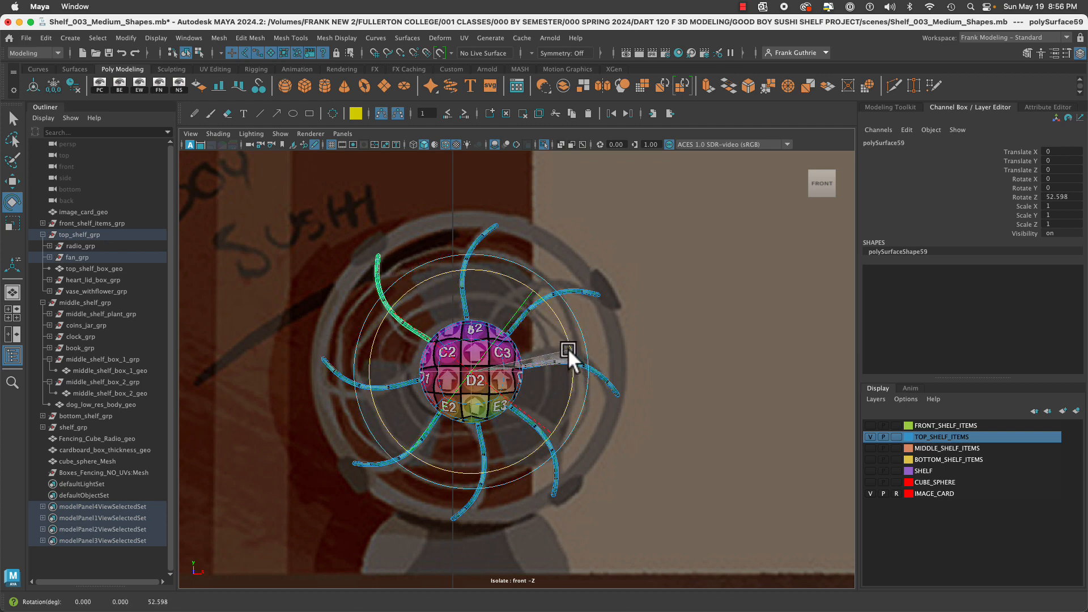
pyautogui.click(721, 315)
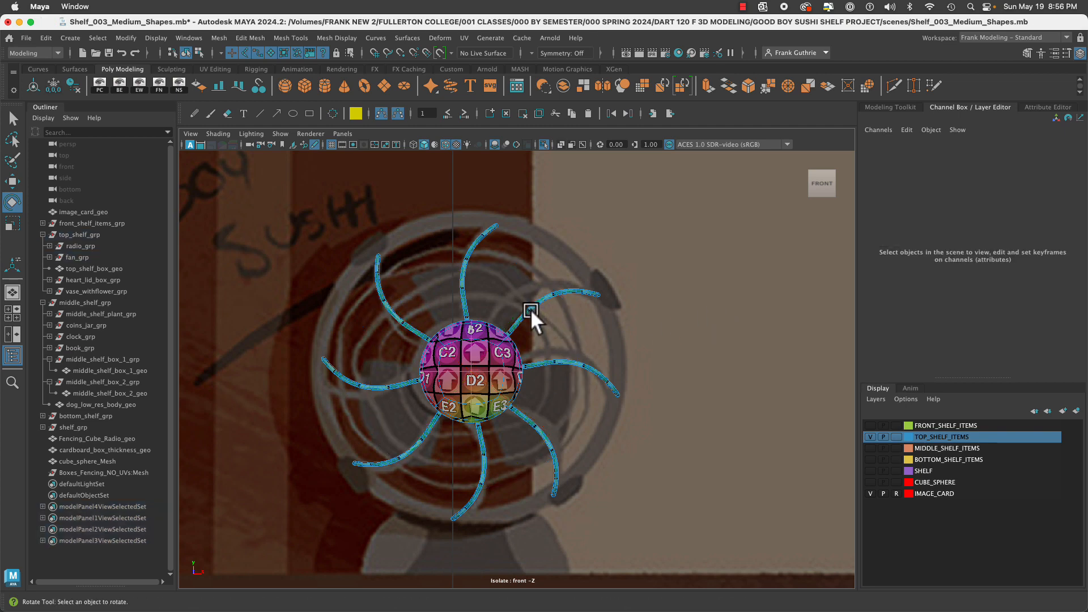
# Select the hub and all eight tubes in the perspective view, checking them against the full fan before isolating them again.
pyautogui.press('space')
pyautogui.press('space')
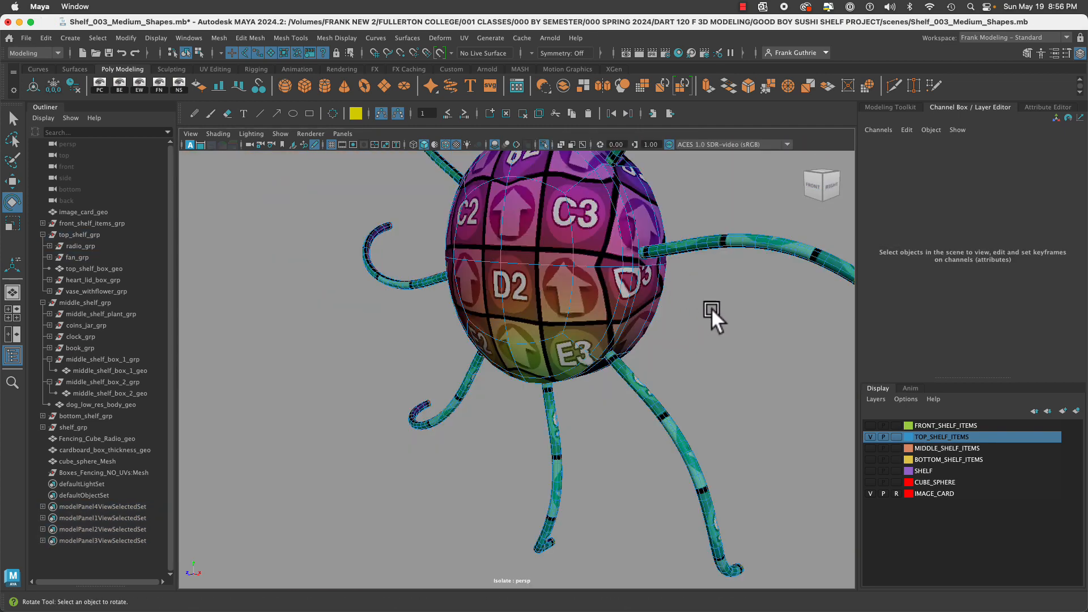
pyautogui.keyDown('alt'); pyautogui.moveTo(712, 307); pyautogui.dragTo(546, 299, button='right'); pyautogui.keyUp('alt')
pyautogui.rightClick(415, 187)
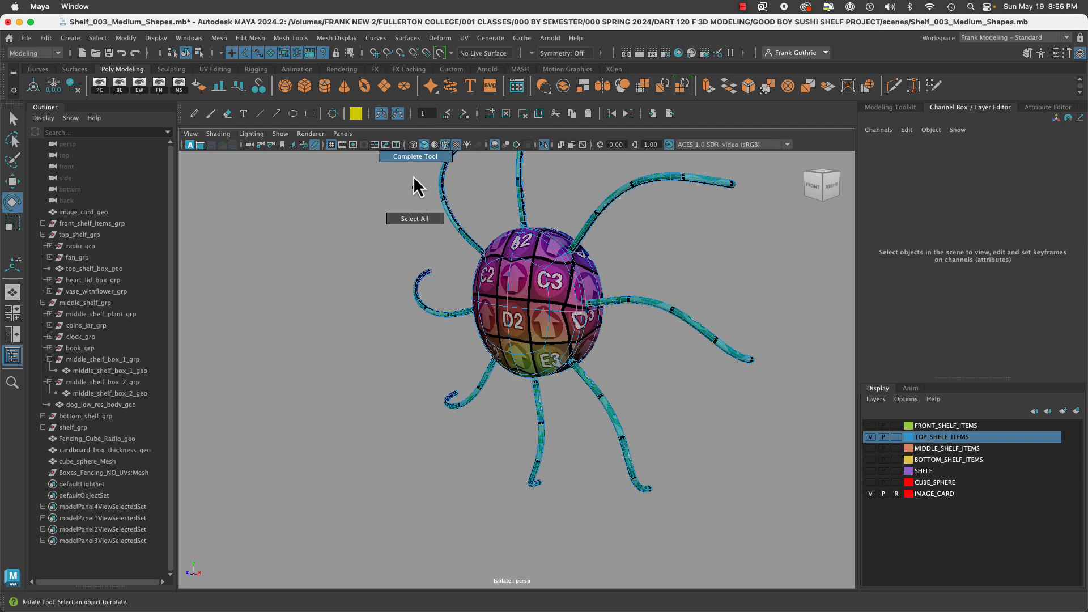
pyautogui.click(415, 218)
pyautogui.moveTo(396, 176); pyautogui.dragTo(726, 433)
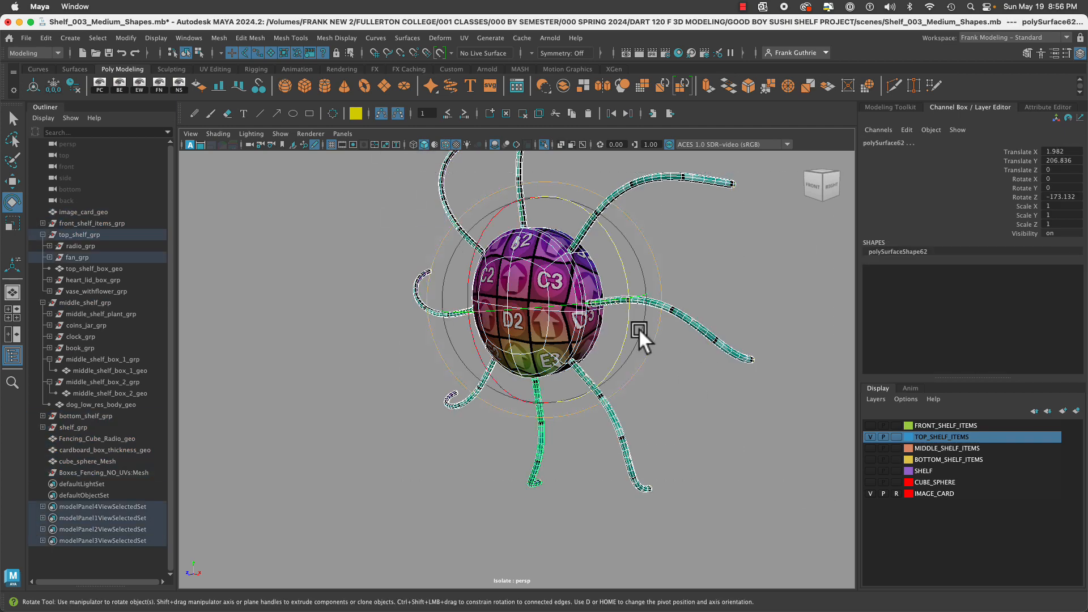
pyautogui.click(543, 144)
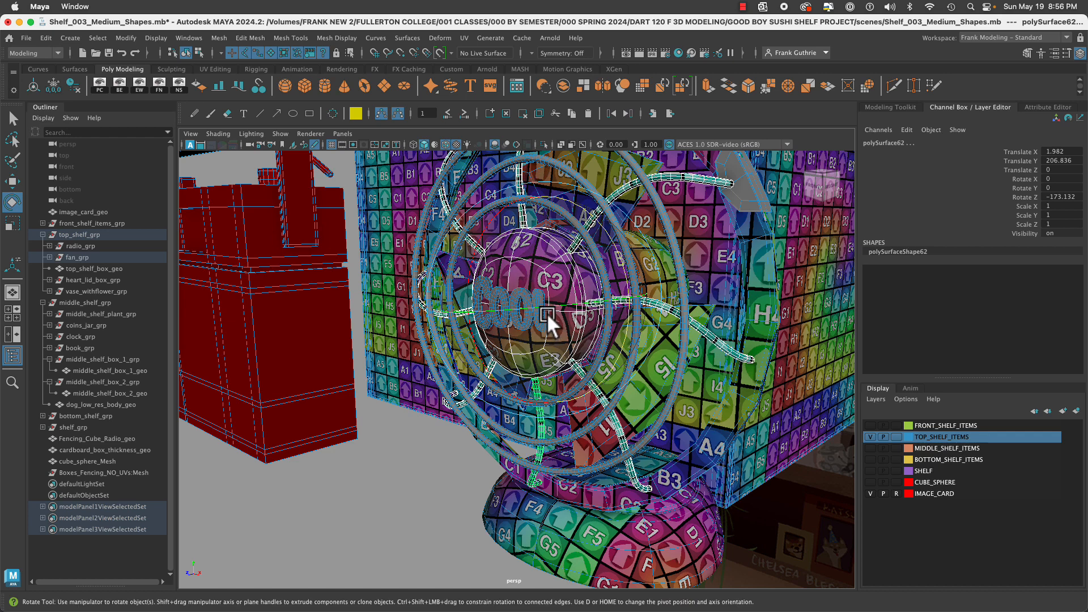
pyautogui.click(543, 144)
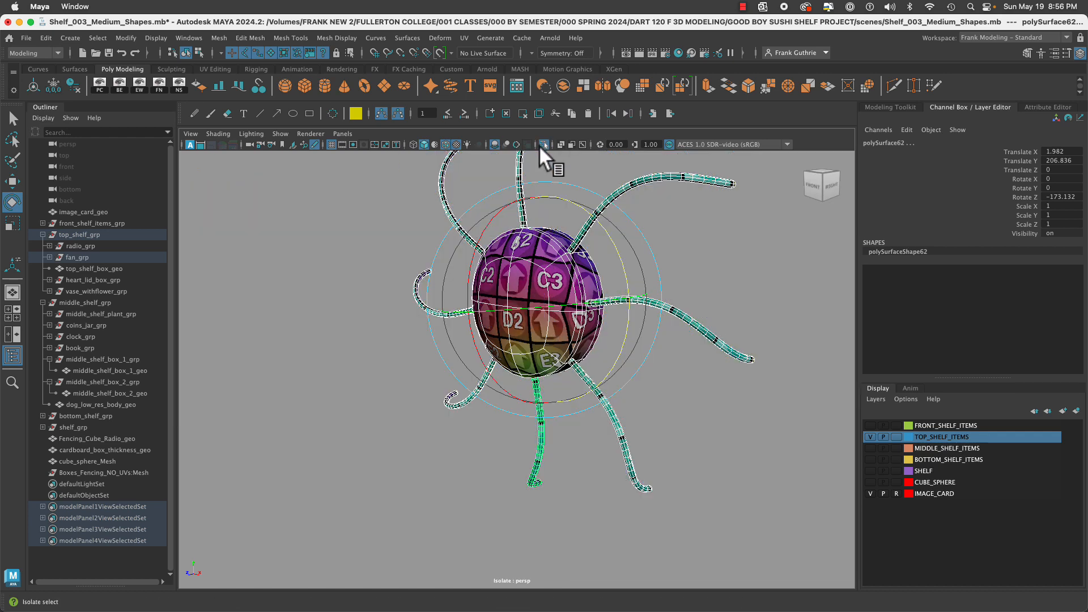
# Switch to the UV Editing workspace and apply a texel density of 8.0001 at map size 512 to the selected hub and tubes.
pyautogui.click(901, 108)
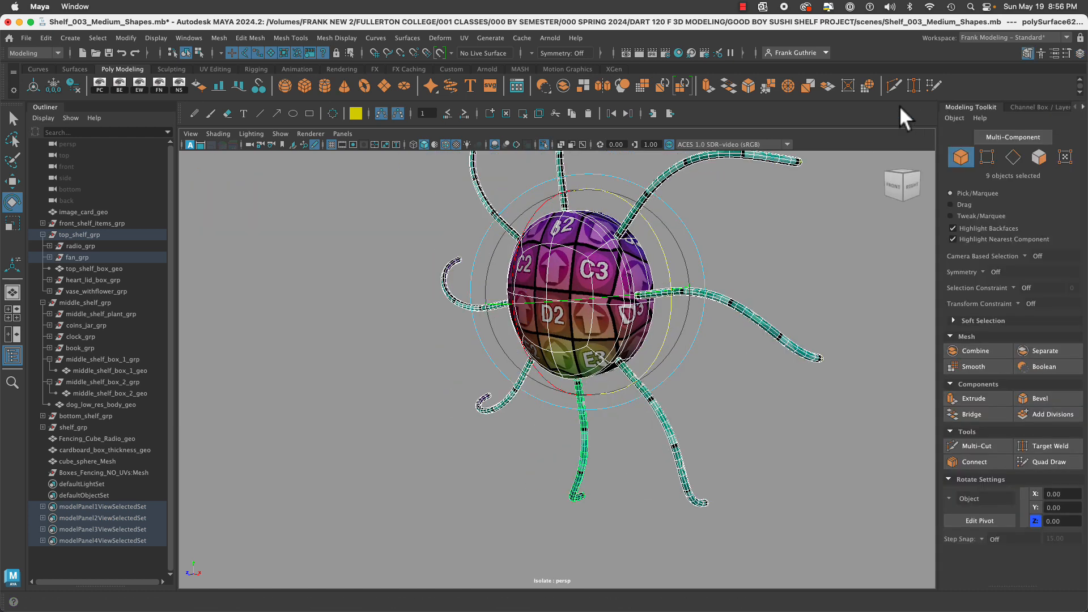
pyautogui.click(1015, 38)
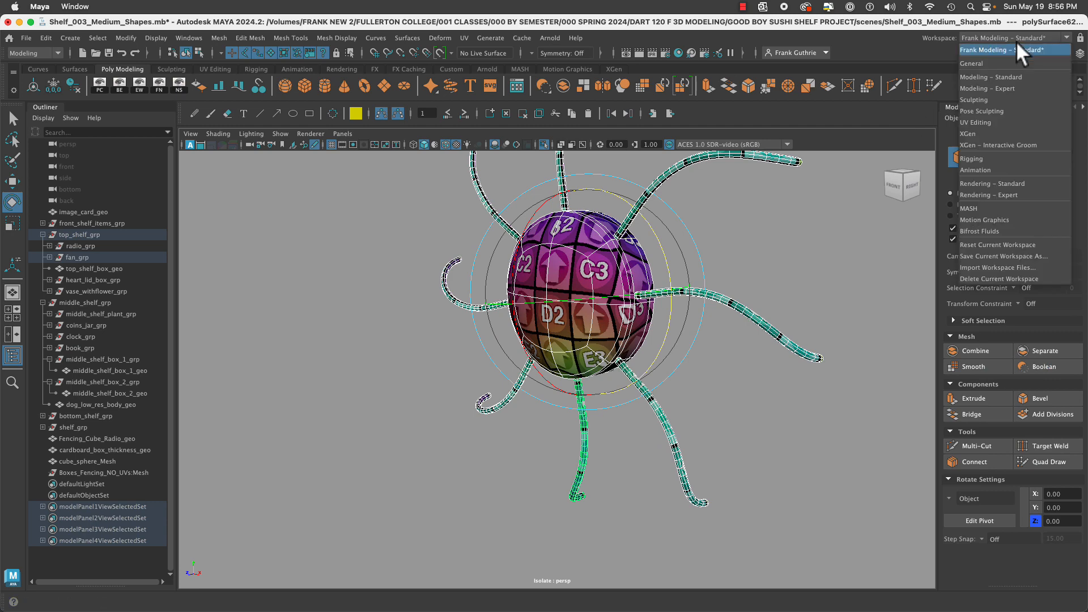
pyautogui.click(996, 124)
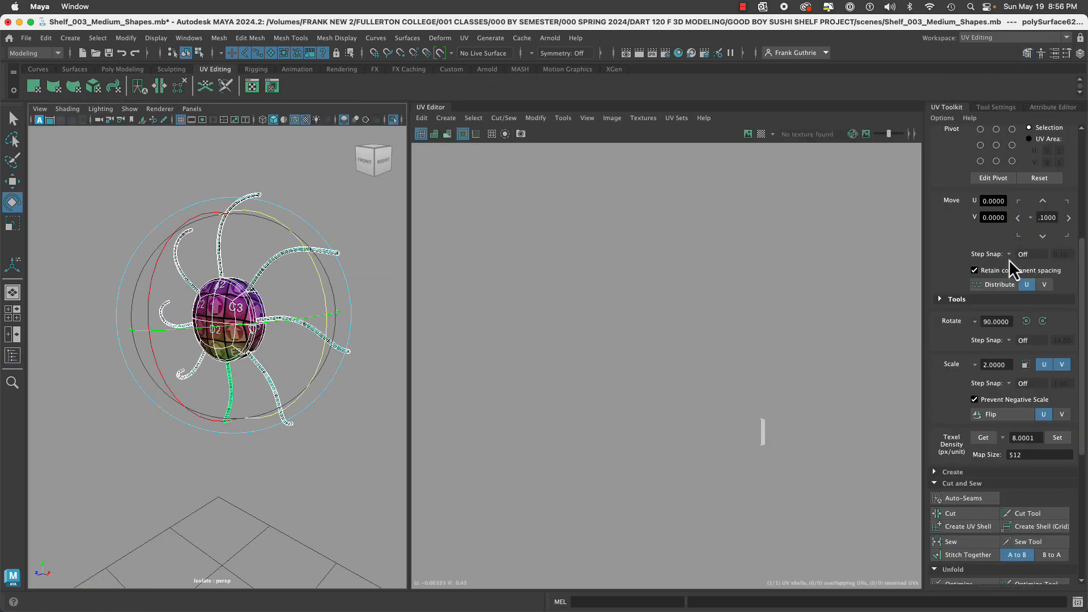
pyautogui.click(1058, 438)
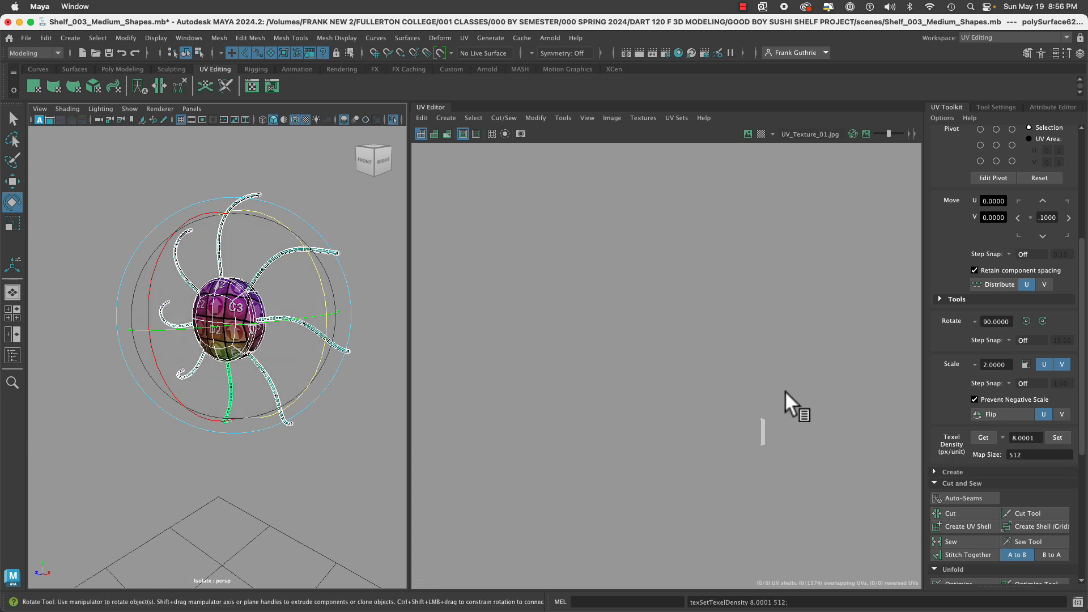
# Select the overlapping tube UV shells in the UV Editor with the Move tool, leaving the hub's shell unselected.
pyautogui.moveTo(784, 390); pyautogui.dragTo(508, 385, button='right')
pyautogui.keyDown('alt'); pyautogui.moveTo(753, 421); pyautogui.dragTo(566, 379, button='right'); pyautogui.keyUp('alt')
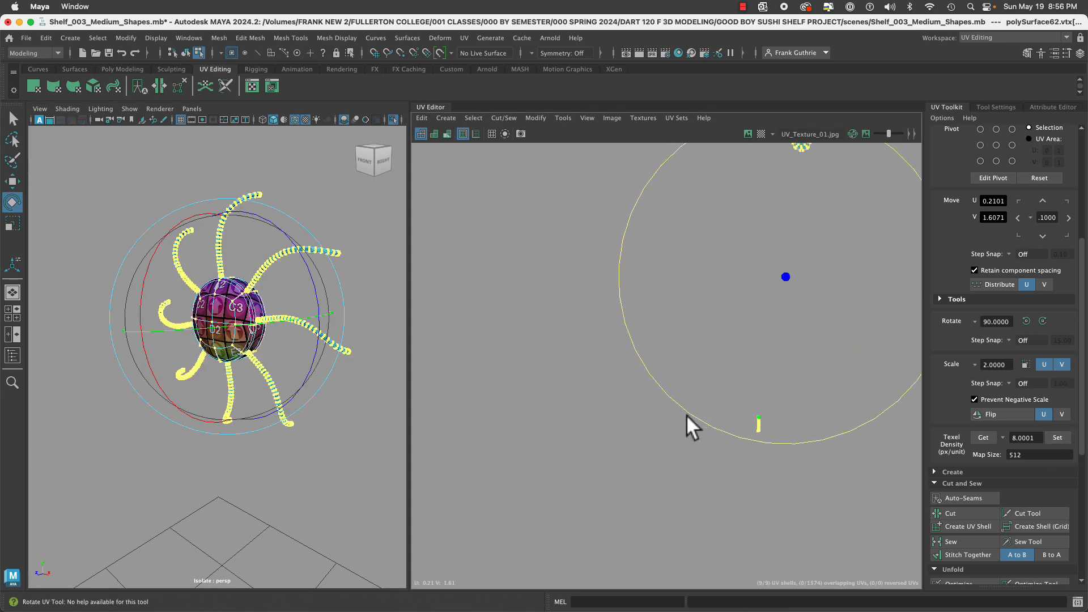
pyautogui.keyDown('alt'); pyautogui.moveTo(691, 415); pyautogui.dragTo(566, 396, button='right'); pyautogui.keyUp('alt')
pyautogui.keyDown('alt'); pyautogui.moveTo(734, 439); pyautogui.dragTo(669, 444, button='middle'); pyautogui.keyUp('alt')
pyautogui.press('q')
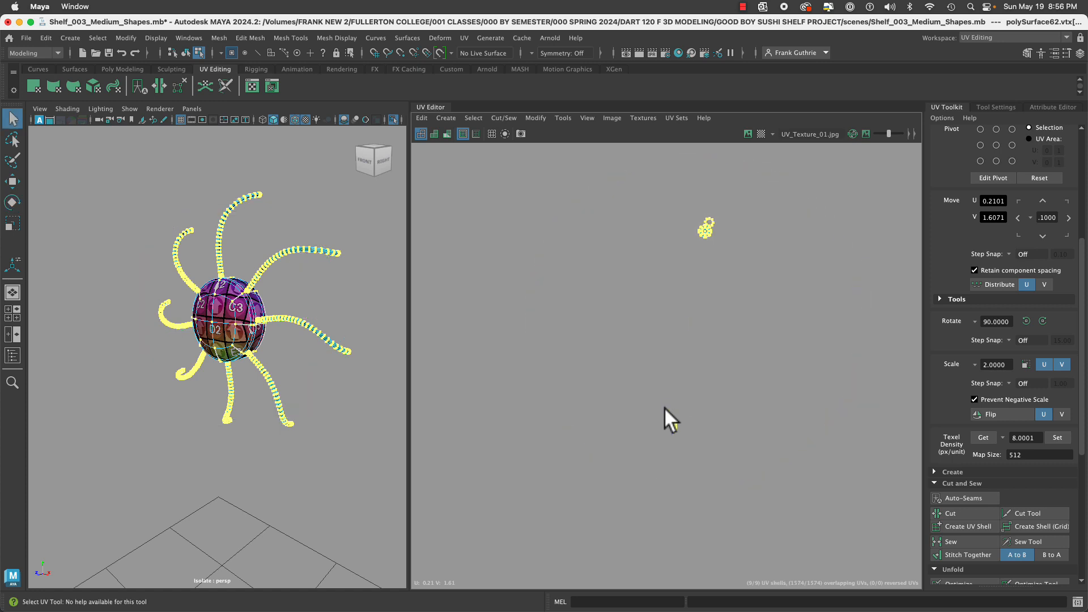
pyautogui.moveTo(667, 399); pyautogui.dragTo(639, 389, button='right')
pyautogui.moveTo(638, 389); pyautogui.dragTo(719, 230)
pyautogui.press('w')
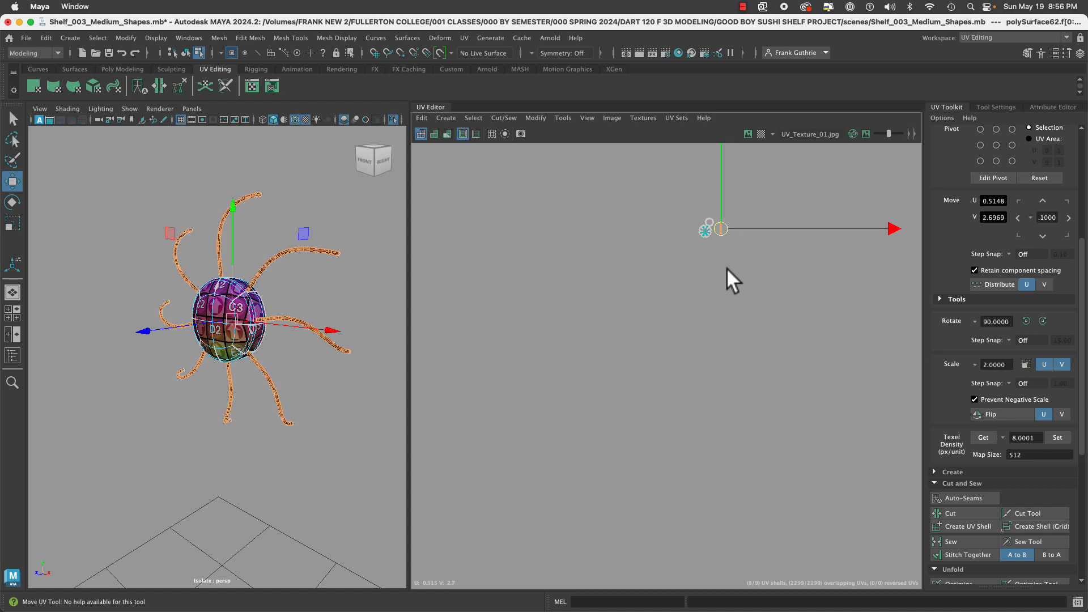
pyautogui.moveTo(727, 268); pyautogui.dragTo(700, 245, button='right')
pyautogui.moveTo(724, 216); pyautogui.dragTo(714, 241)
# Move the top tube's UV shell out of the overlapping stack toward the hub's UV shell.
pyautogui.keyDown('alt'); pyautogui.moveTo(631, 264); pyautogui.dragTo(811, 252, button='right'); pyautogui.keyUp('alt')
pyautogui.keyDown('alt'); pyautogui.moveTo(777, 192); pyautogui.dragTo(527, 432, button='middle'); pyautogui.keyUp('alt')
pyautogui.keyDown('alt'); pyautogui.moveTo(526, 426); pyautogui.dragTo(744, 471, button='right'); pyautogui.keyUp('alt')
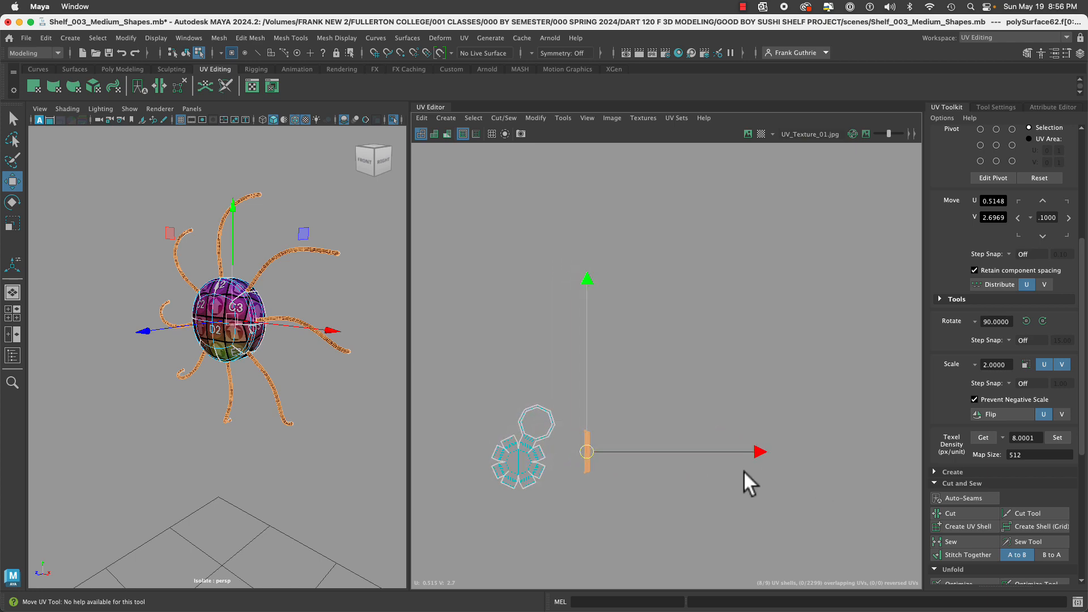
pyautogui.keyDown('alt'); pyautogui.moveTo(514, 447); pyautogui.dragTo(598, 307, button='middle'); pyautogui.keyUp('alt')
pyautogui.keyDown('alt'); pyautogui.moveTo(599, 307); pyautogui.dragTo(882, 355, button='right'); pyautogui.keyUp('alt')
pyautogui.keyDown('alt'); pyautogui.moveTo(664, 348); pyautogui.dragTo(748, 380, button='right'); pyautogui.keyUp('alt')
pyautogui.keyDown('alt'); pyautogui.moveTo(327, 335); pyautogui.dragTo(272, 257); pyautogui.keyUp('alt')
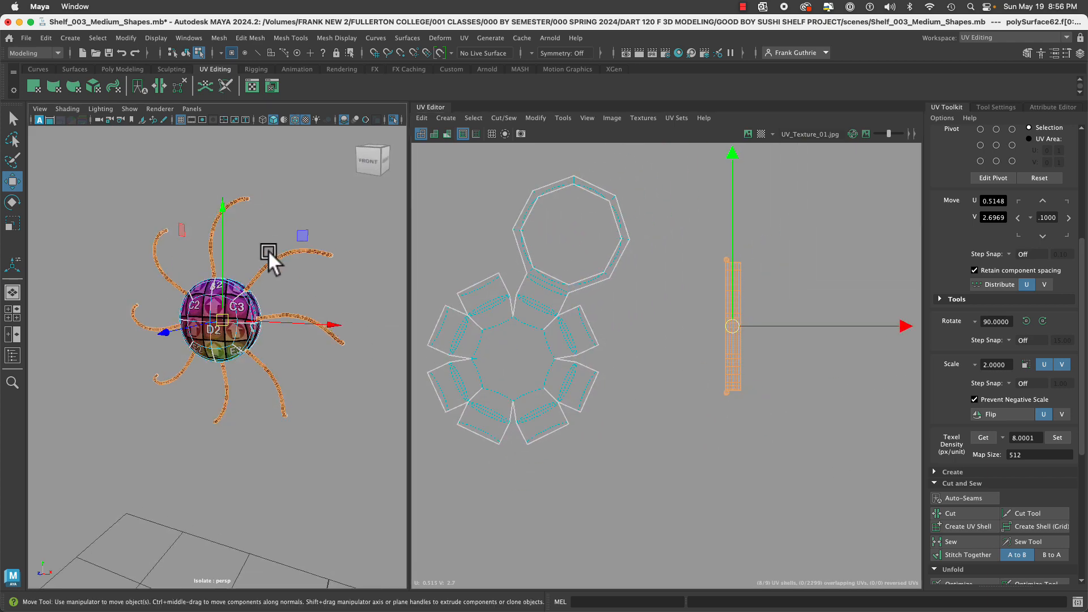
pyautogui.click(244, 191)
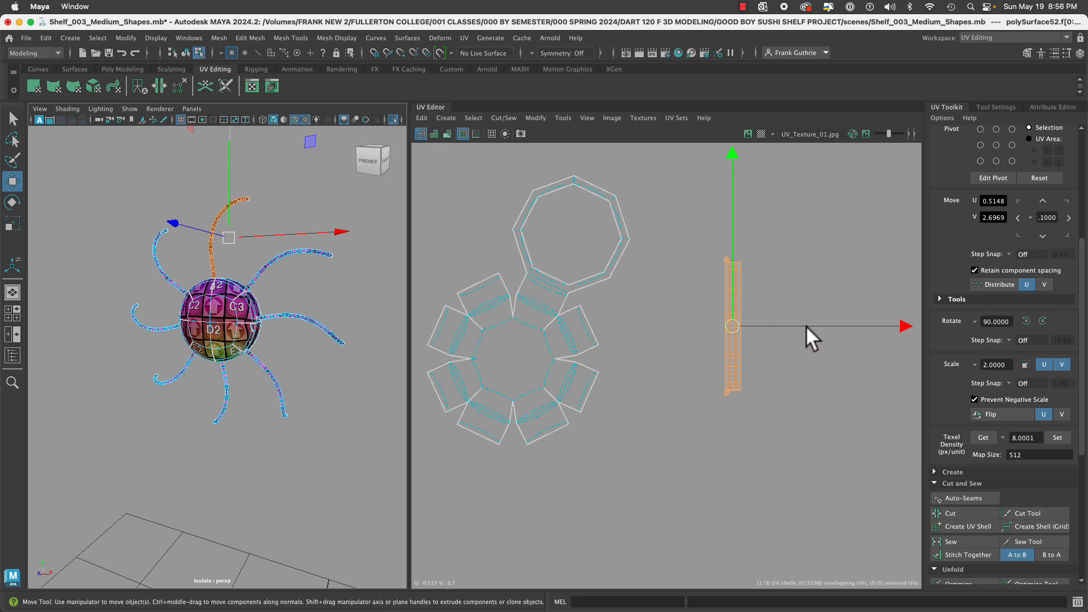
pyautogui.moveTo(806, 325); pyautogui.dragTo(705, 323)
# Place the UV shells of the two tubes on the hub's left side beside the first, and move the remaining stack farther away.
pyautogui.click(151, 271)
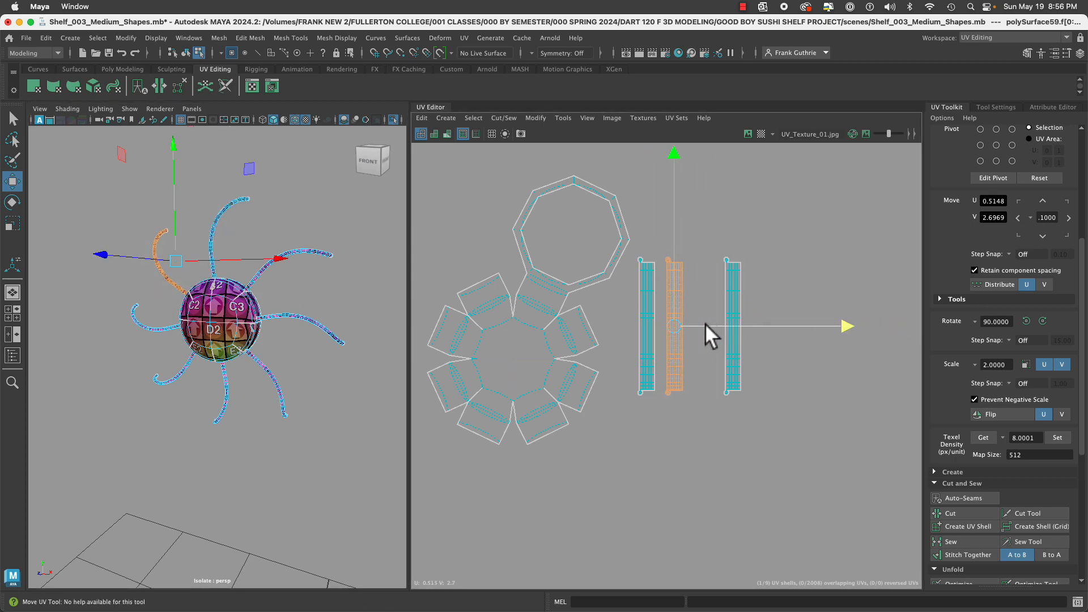
pyautogui.click(142, 332)
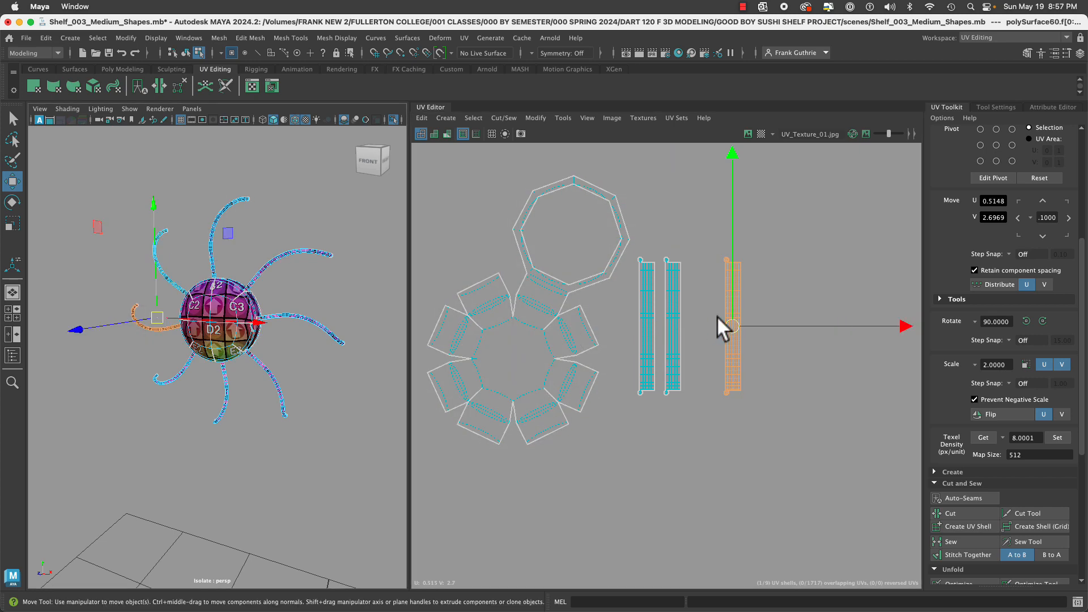
pyautogui.moveTo(772, 324); pyautogui.dragTo(874, 326)
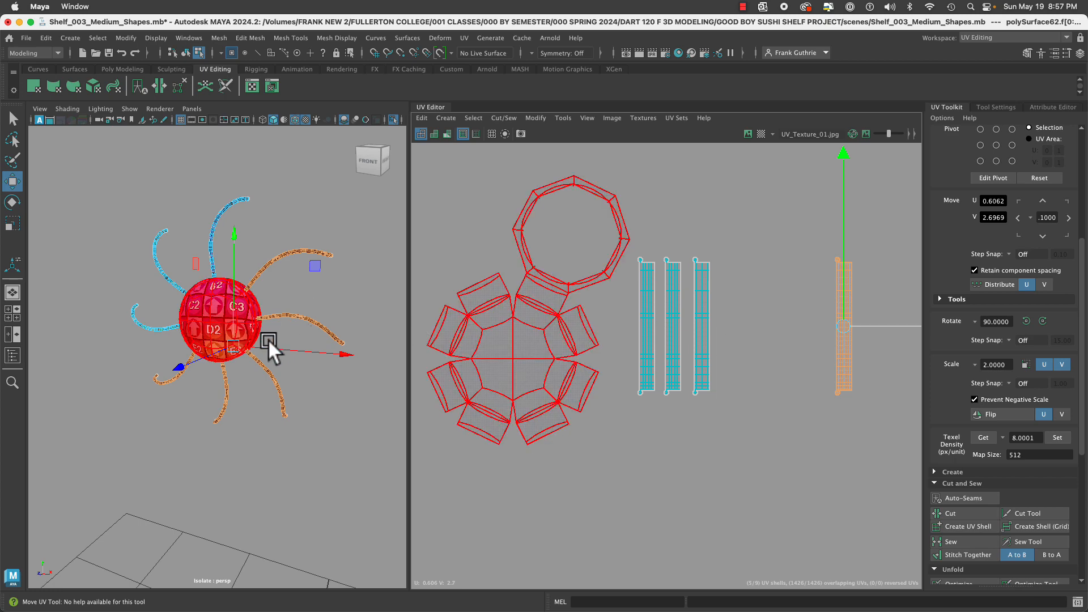
# Move the UV shells of the lower-left and bottom tubes out of the stack, spacing them along the row.
pyautogui.click(147, 373)
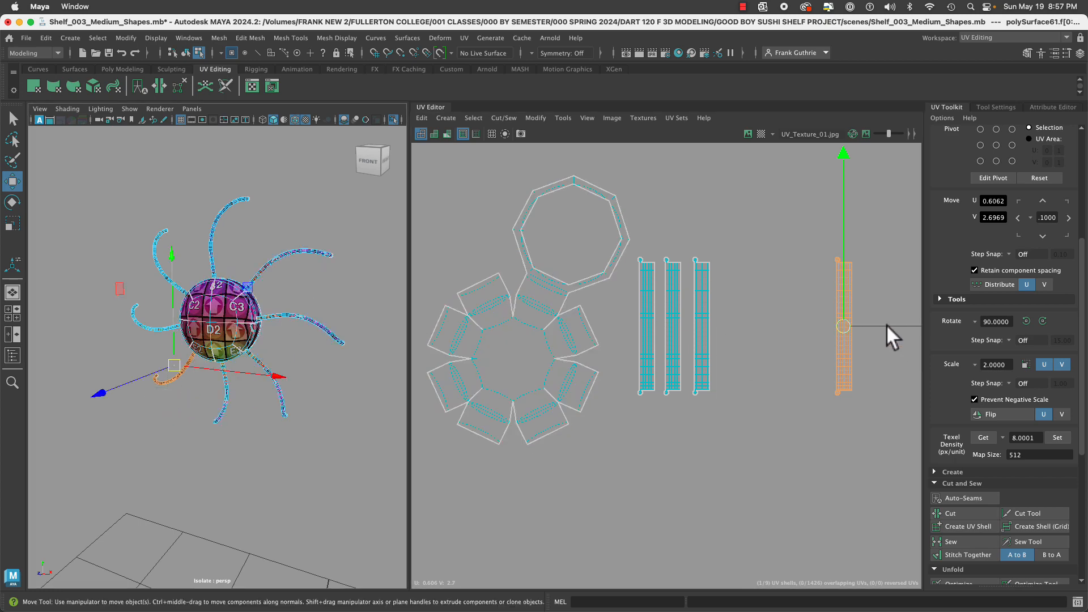
pyautogui.moveTo(887, 324); pyautogui.dragTo(773, 324)
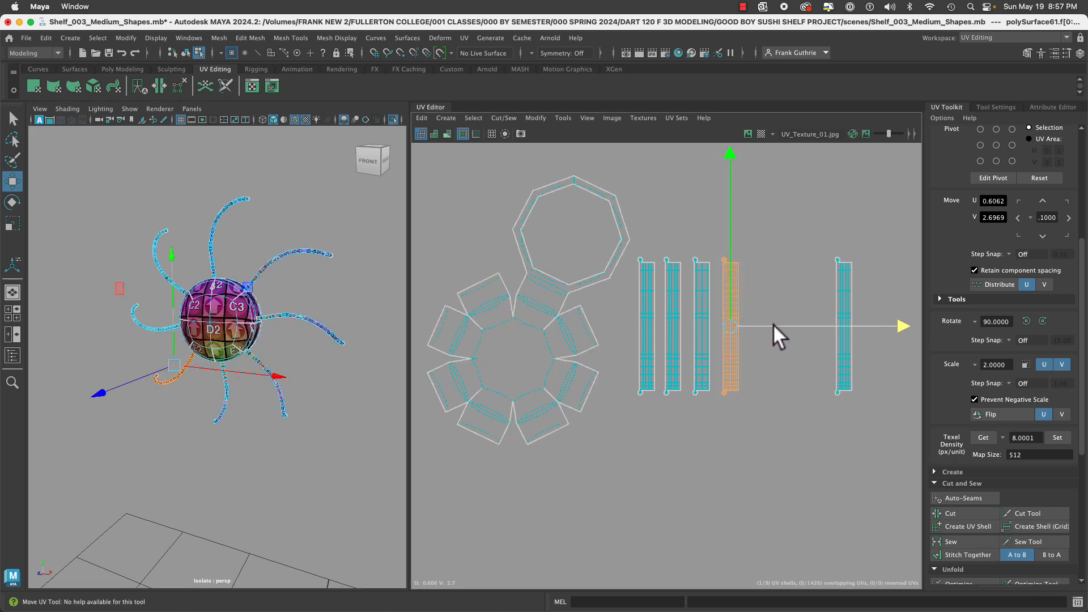
pyautogui.click(229, 416)
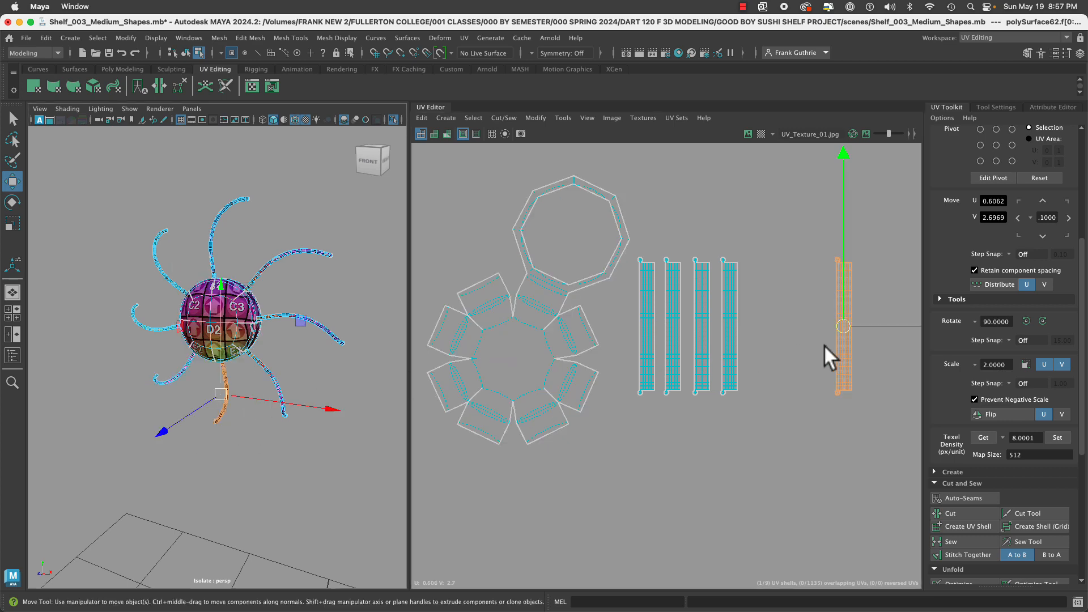
pyautogui.moveTo(874, 328); pyautogui.dragTo(788, 342)
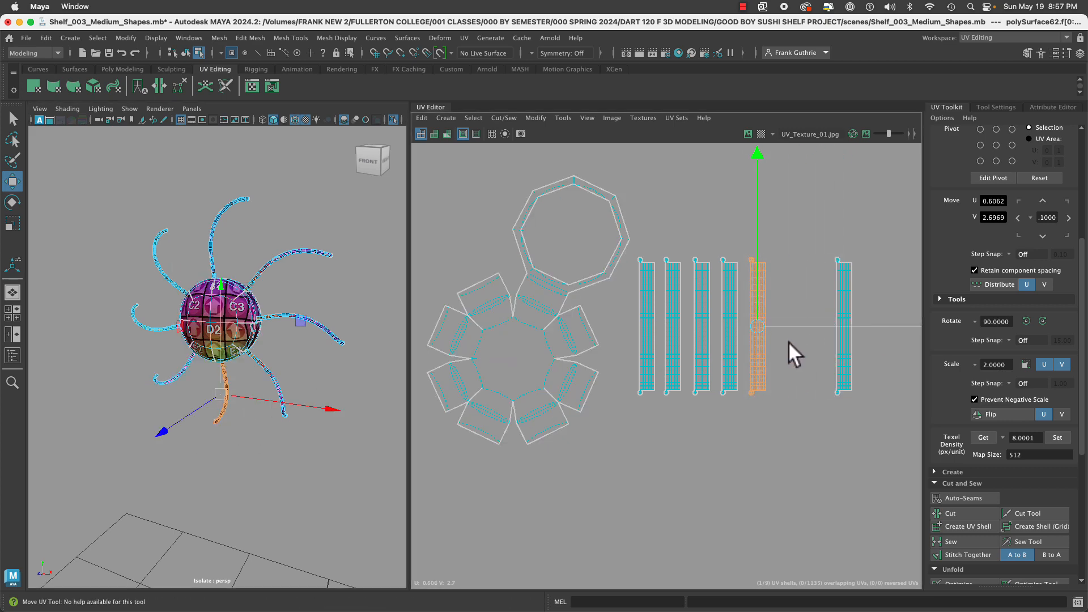
# Space the UV shells of the lower-right, right and upper-right tubes evenly at the end of the row.
pyautogui.click(265, 376)
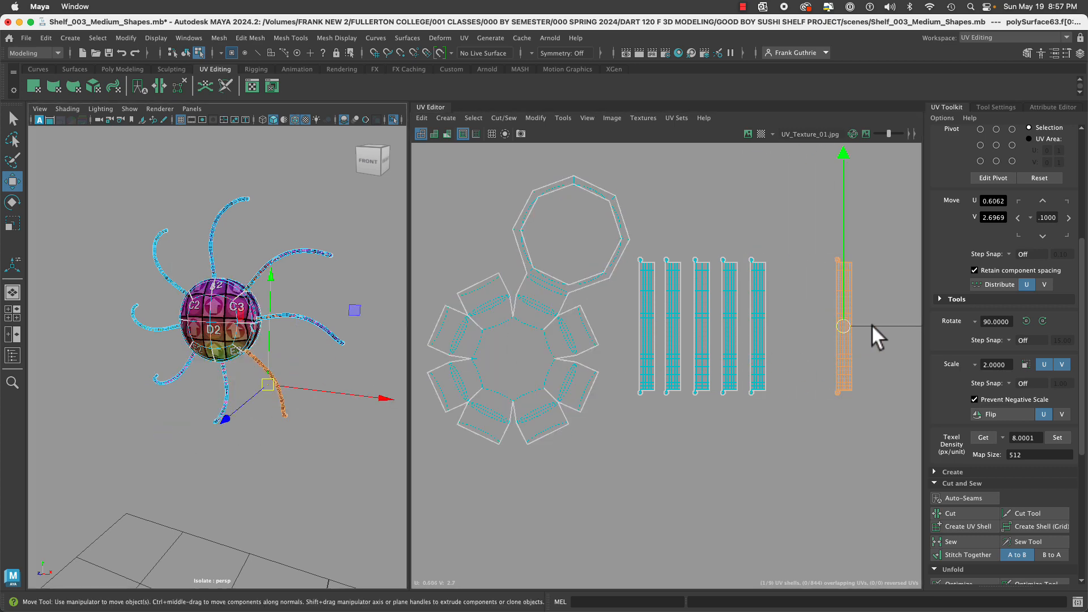
pyautogui.moveTo(872, 324); pyautogui.dragTo(812, 334)
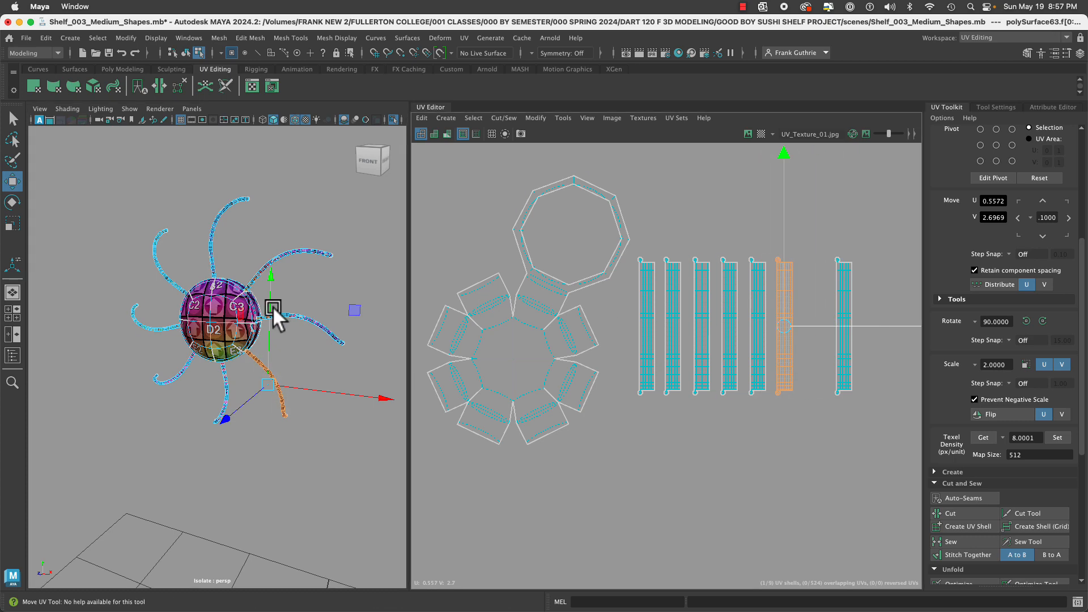
pyautogui.click(281, 305)
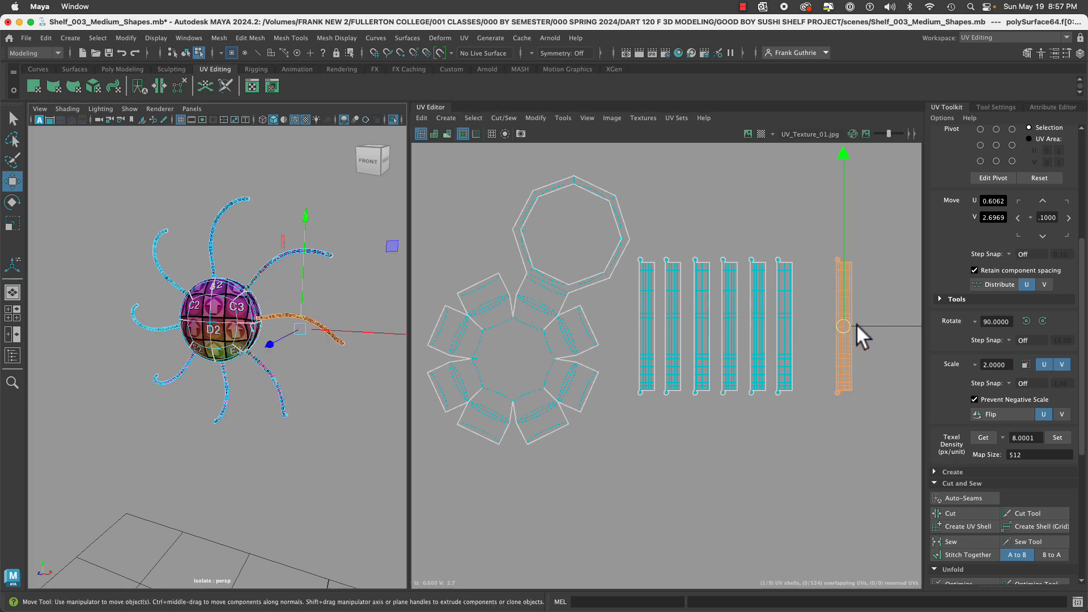
pyautogui.moveTo(856, 324); pyautogui.dragTo(829, 329)
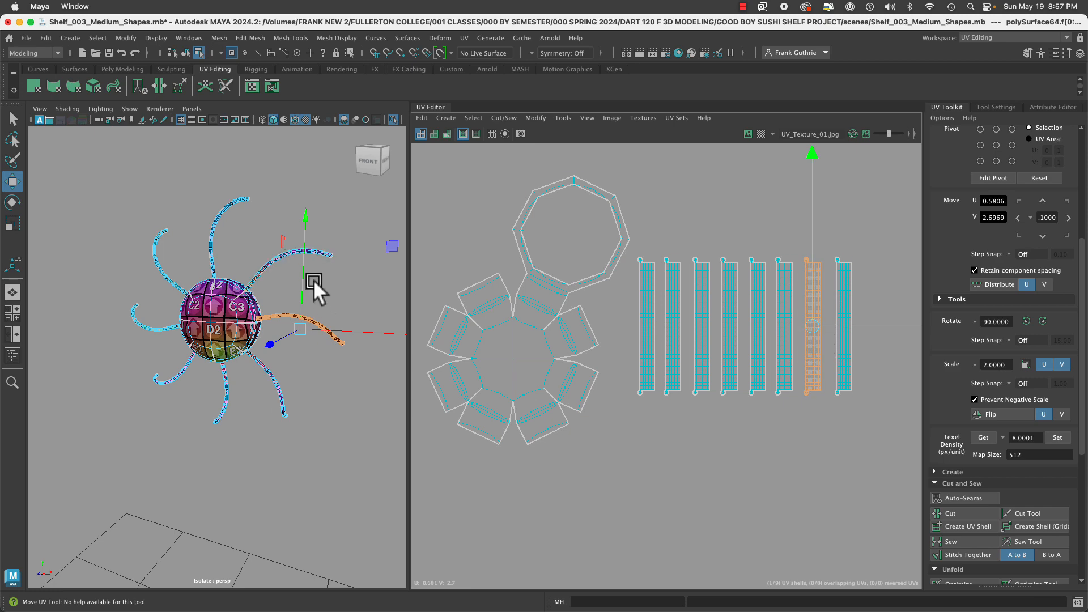
pyautogui.click(263, 269)
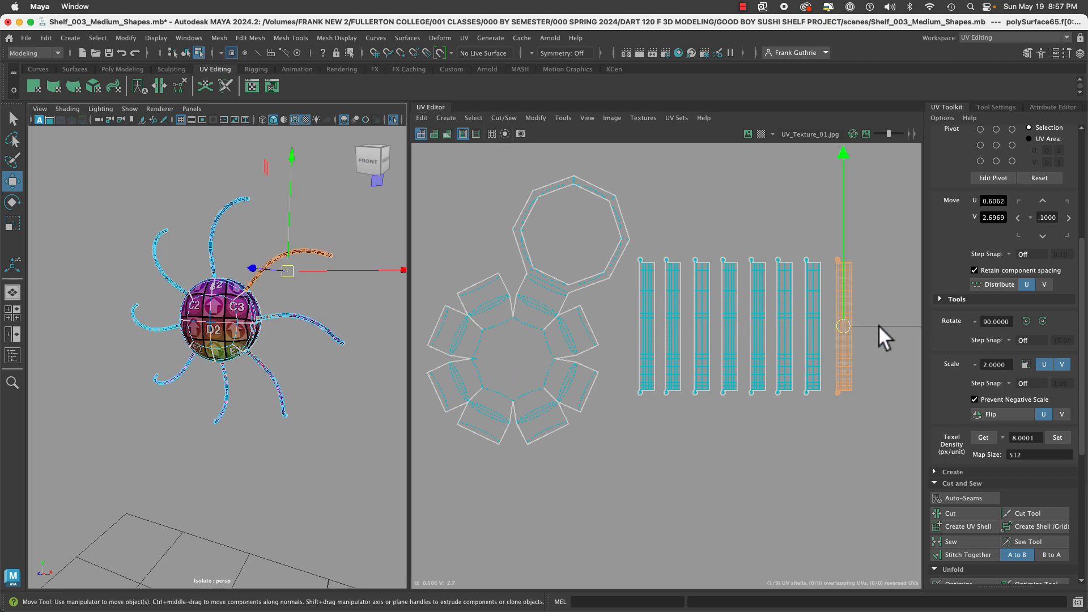
pyautogui.moveTo(878, 325); pyautogui.dragTo(873, 325)
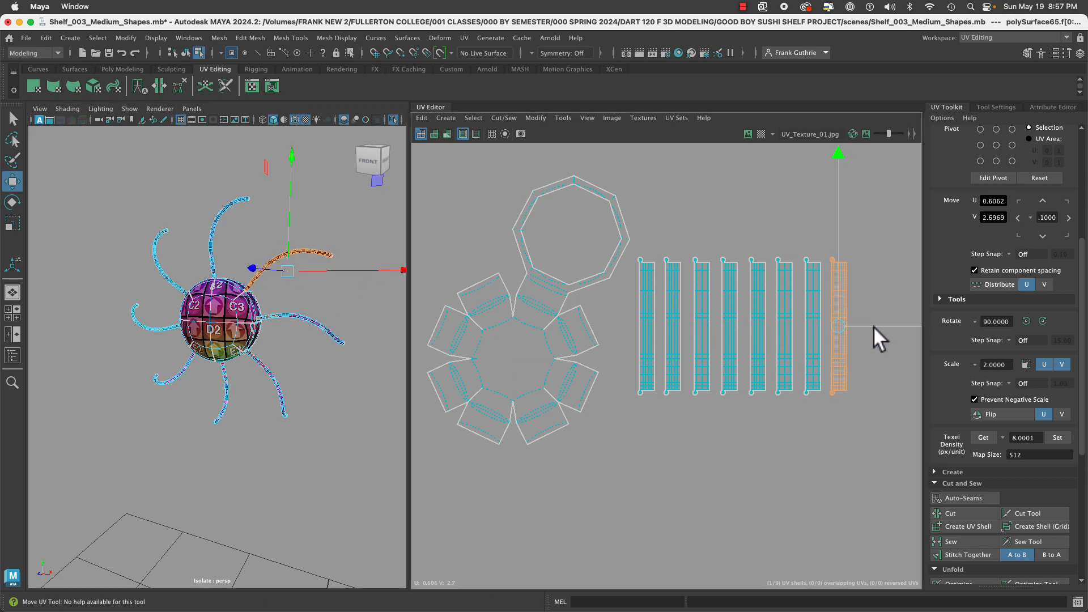
# Save the scene with nothing selected and turn off isolation to show the full fan again.
pyautogui.click(327, 451)
pyautogui.press('q')
pyautogui.press('super+s')
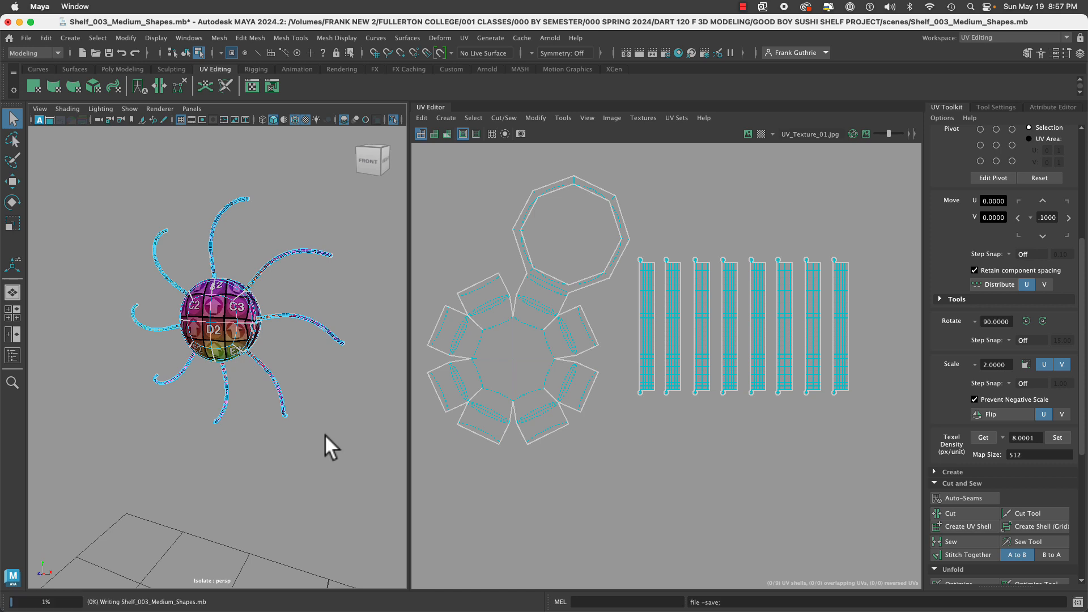
pyautogui.rightClick(272, 221)
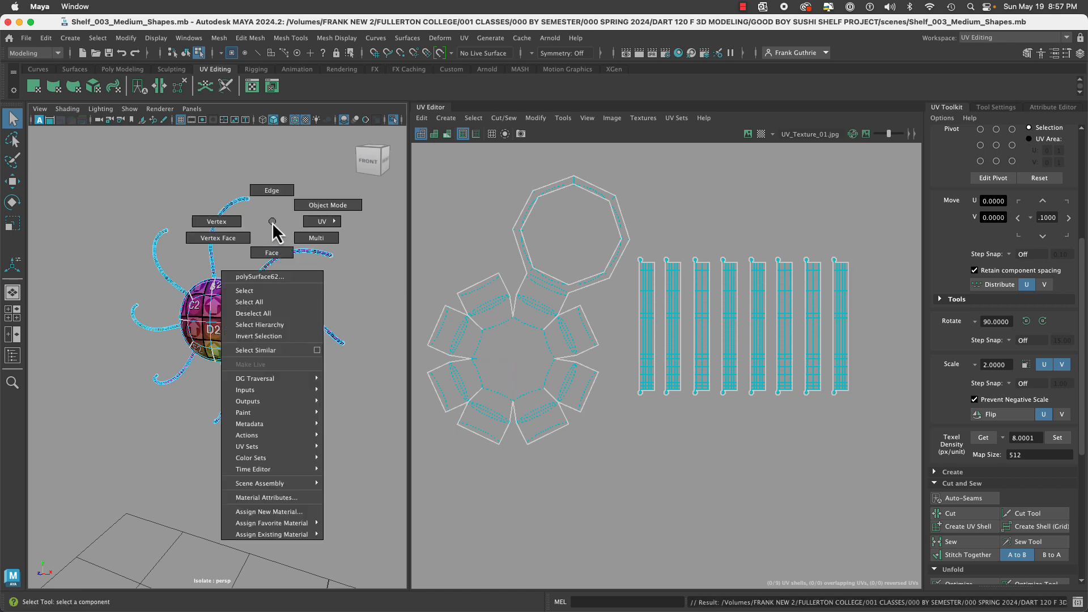
pyautogui.click(390, 119)
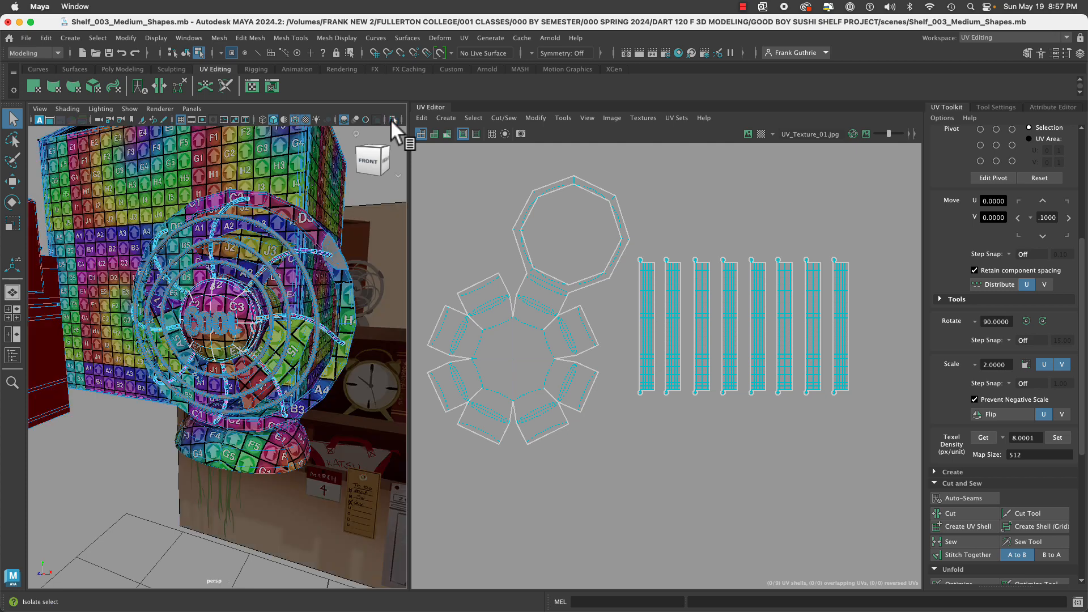
# Select the fan's three concentric rings in object mode and examine their UV shells in the UV Editor.
pyautogui.click(309, 290)
pyautogui.moveTo(284, 300); pyautogui.dragTo(327, 260, button='right')
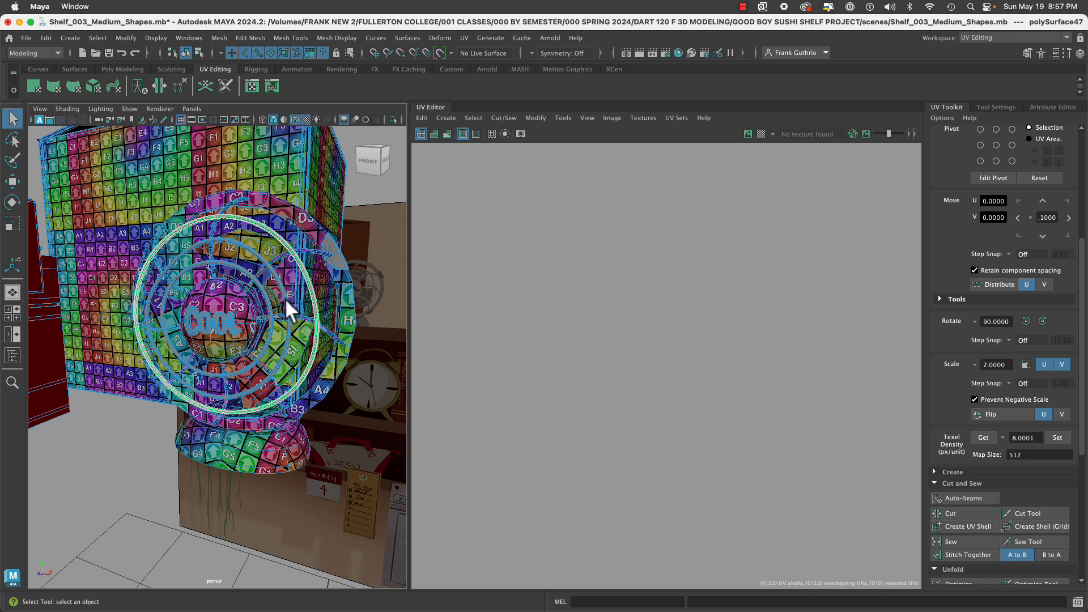
pyautogui.keyDown('shift'); pyautogui.click(285, 298); pyautogui.keyUp('shift')
pyautogui.keyDown('shift'); pyautogui.click(269, 304); pyautogui.keyUp('shift')
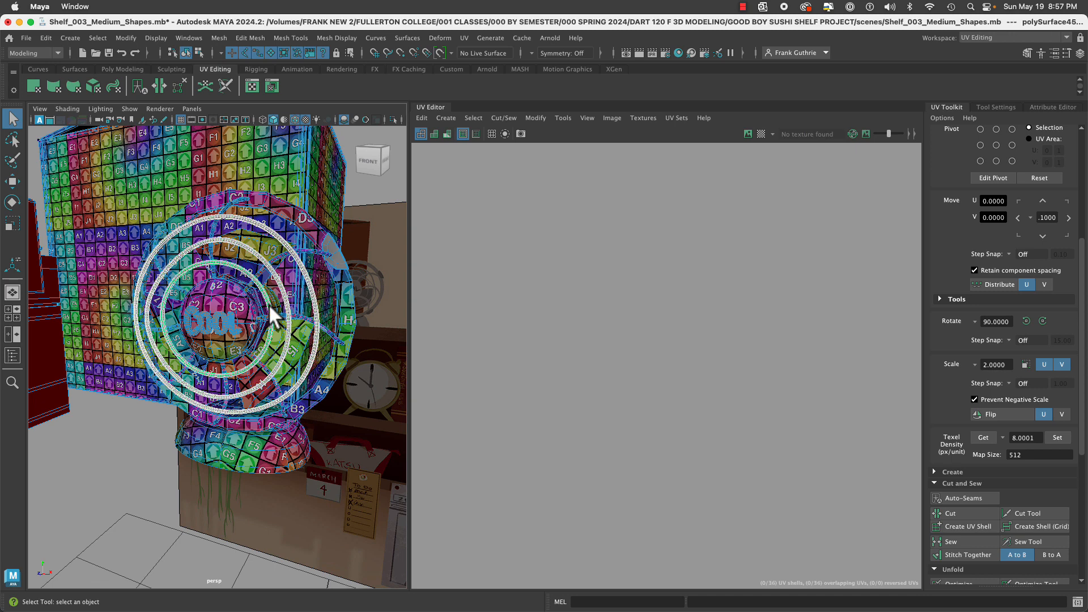
pyautogui.press('f')
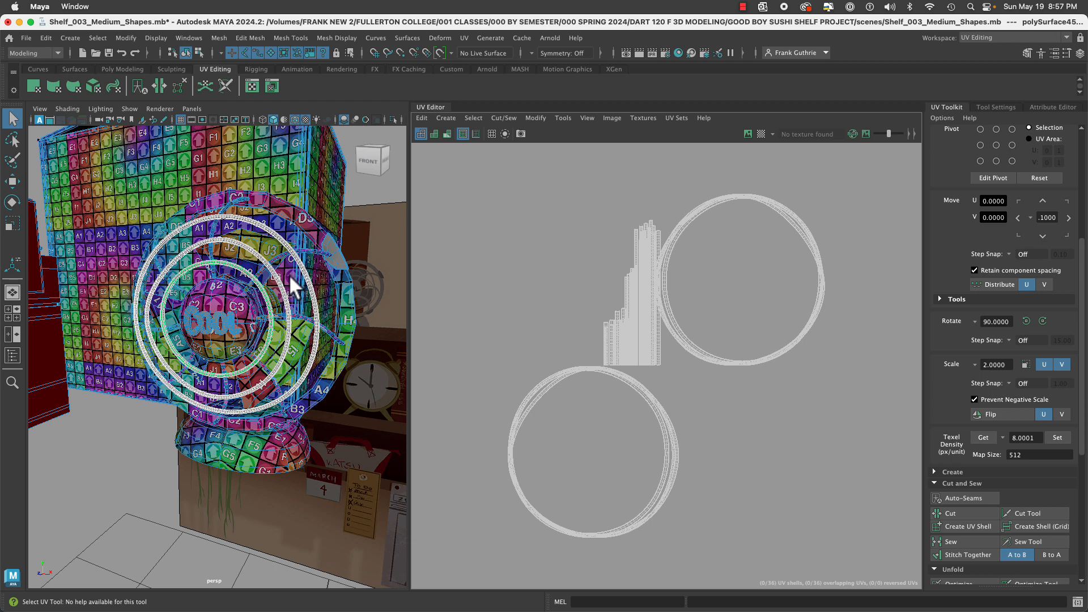
# Select only the fan's outermost ring and isolate it in the perspective view, inspecting its shape from several angles.
pyautogui.click(363, 186)
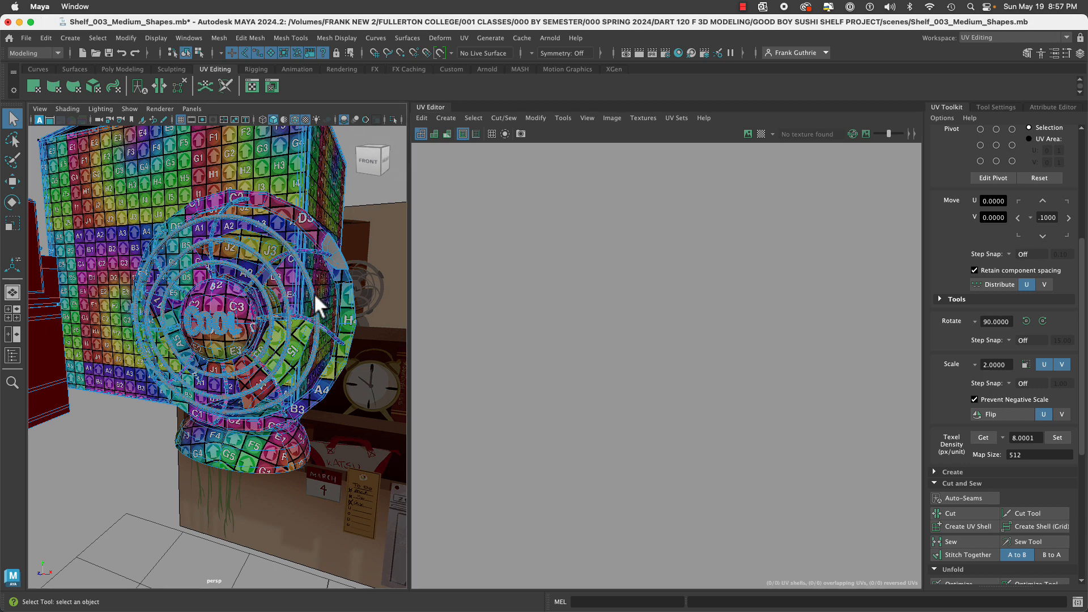
pyautogui.click(315, 293)
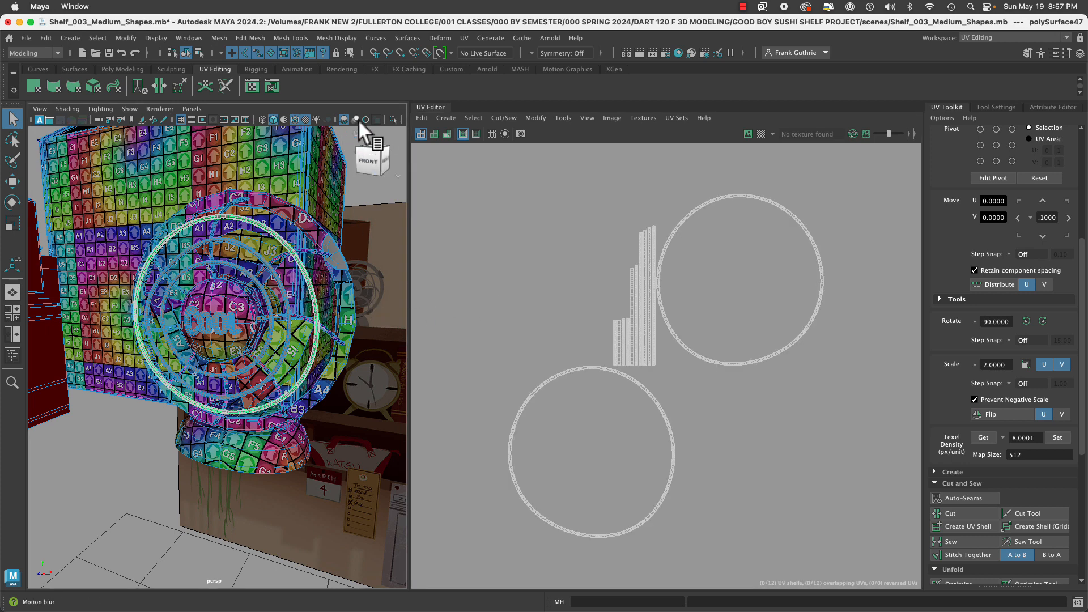
pyautogui.click(392, 118)
pyautogui.keyDown('alt'); pyautogui.moveTo(154, 300); pyautogui.dragTo(247, 342); pyautogui.keyUp('alt')
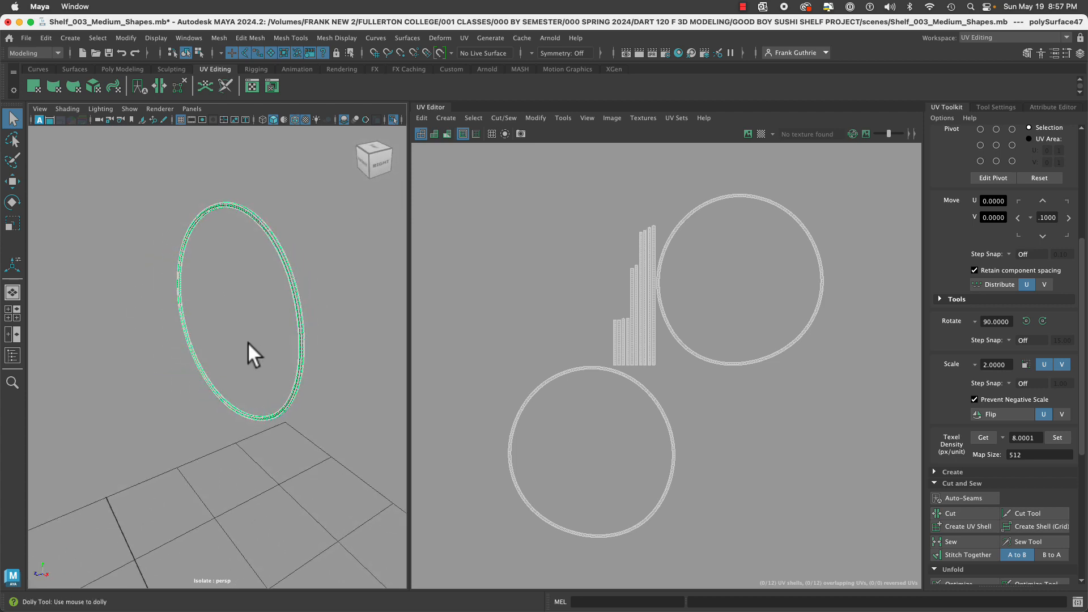
pyautogui.keyDown('alt'); pyautogui.moveTo(247, 341); pyautogui.dragTo(351, 342, button='right'); pyautogui.keyUp('alt')
pyautogui.keyDown('alt'); pyautogui.moveTo(351, 341); pyautogui.dragTo(255, 394); pyautogui.keyUp('alt')
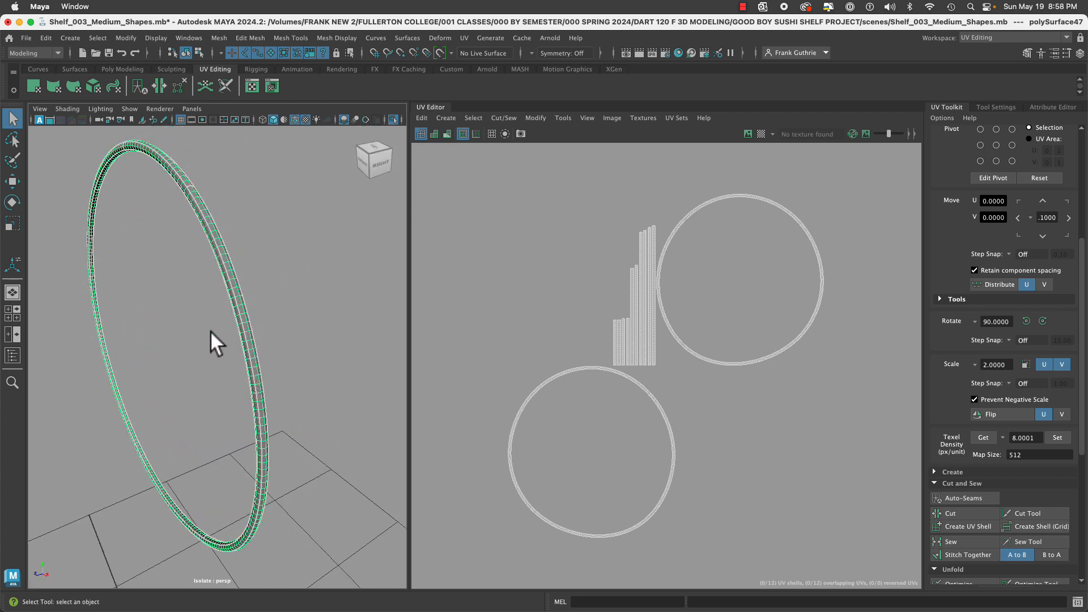
pyautogui.keyDown('alt'); pyautogui.moveTo(210, 331); pyautogui.dragTo(239, 248); pyautogui.keyUp('alt')
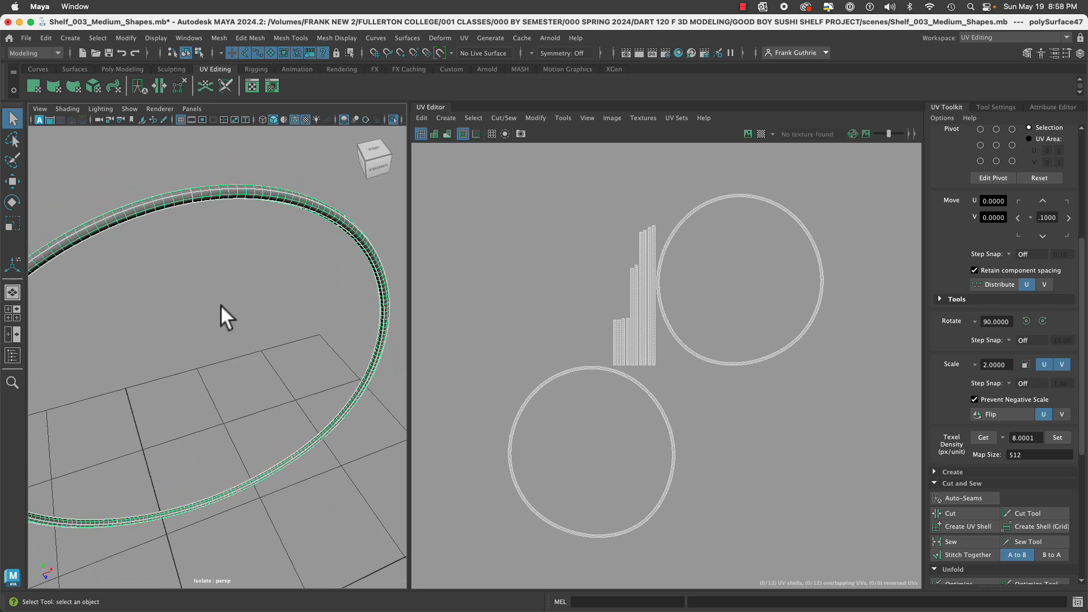
pyautogui.keyDown('alt'); pyautogui.moveTo(219, 305); pyautogui.dragTo(187, 391); pyautogui.keyUp('alt')
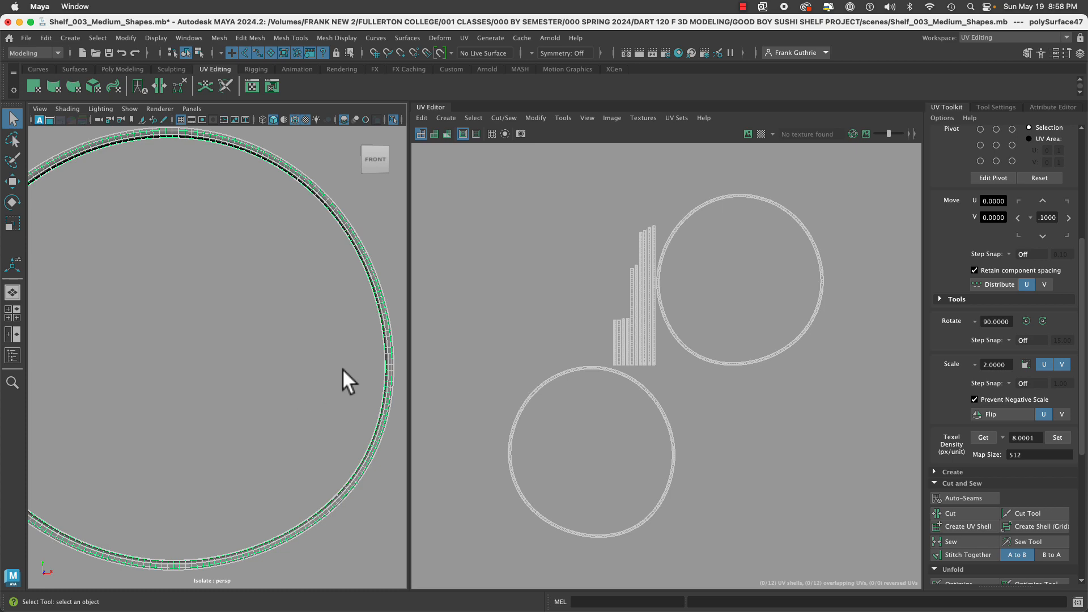
pyautogui.keyDown('alt'); pyautogui.moveTo(343, 368); pyautogui.dragTo(267, 284); pyautogui.keyUp('alt')
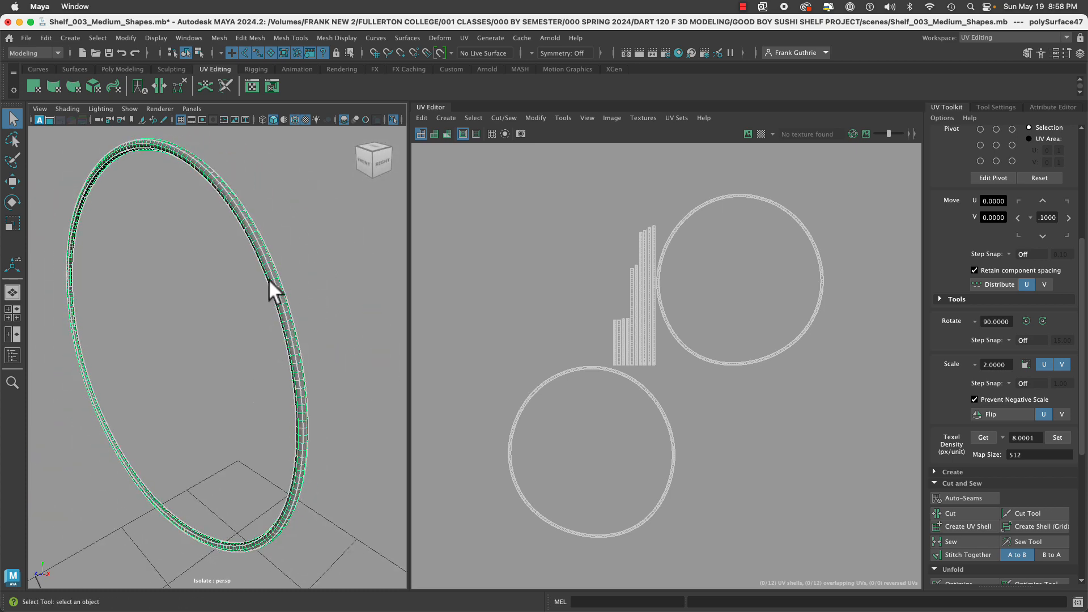
# Select all edges of the outermost ring and stitch its separate UV shells together.
pyautogui.moveTo(268, 279); pyautogui.dragTo(266, 246, button='right')
pyautogui.scroll(-5, 279, 256)
pyautogui.moveTo(113, 209); pyautogui.dragTo(289, 475)
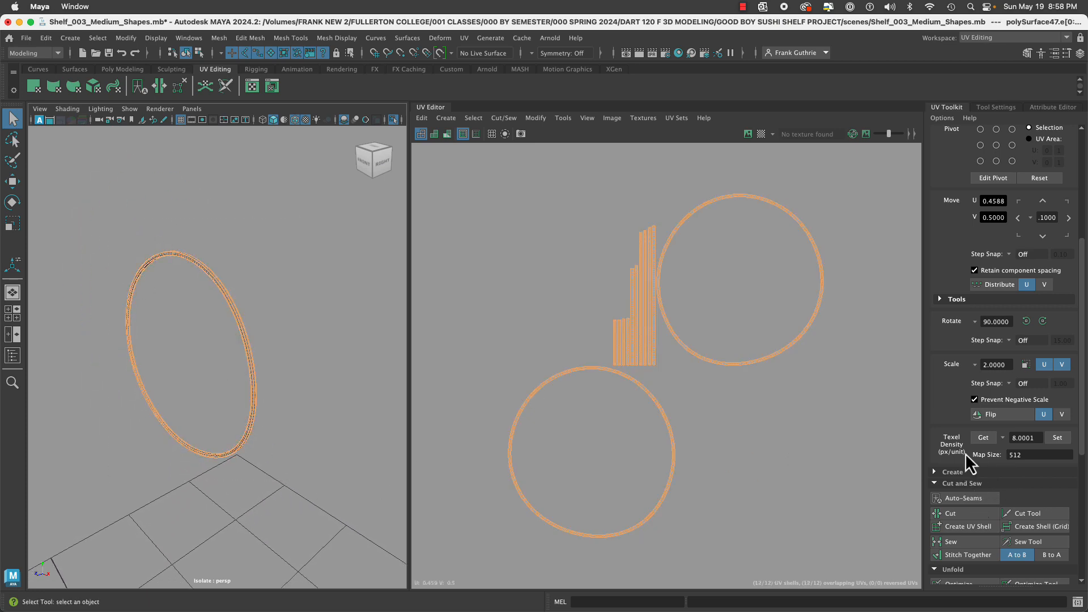
pyautogui.scroll(-5, 940, 340)
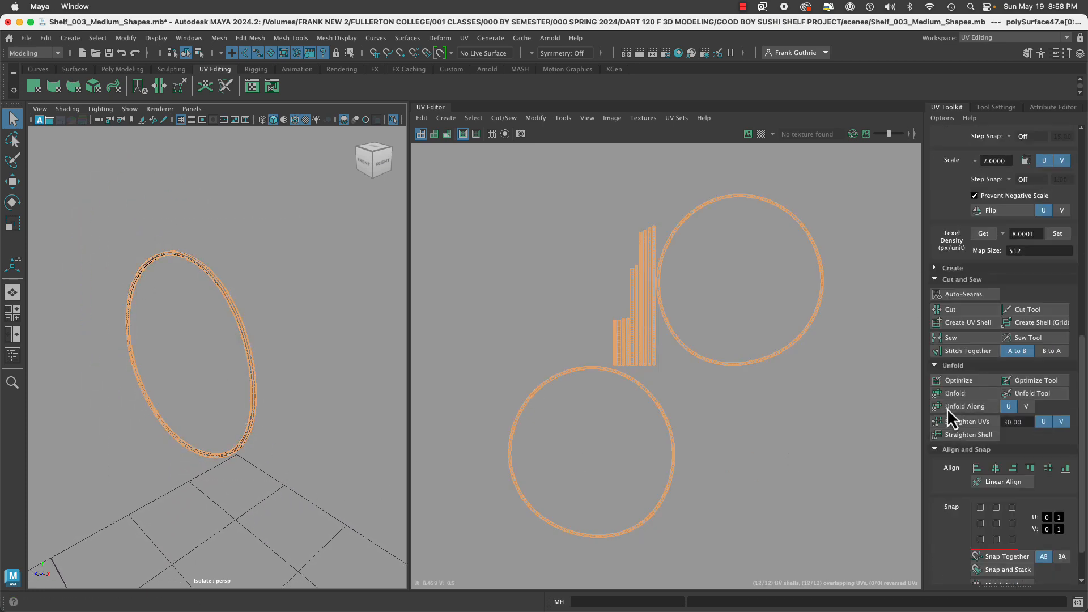
pyautogui.click(969, 352)
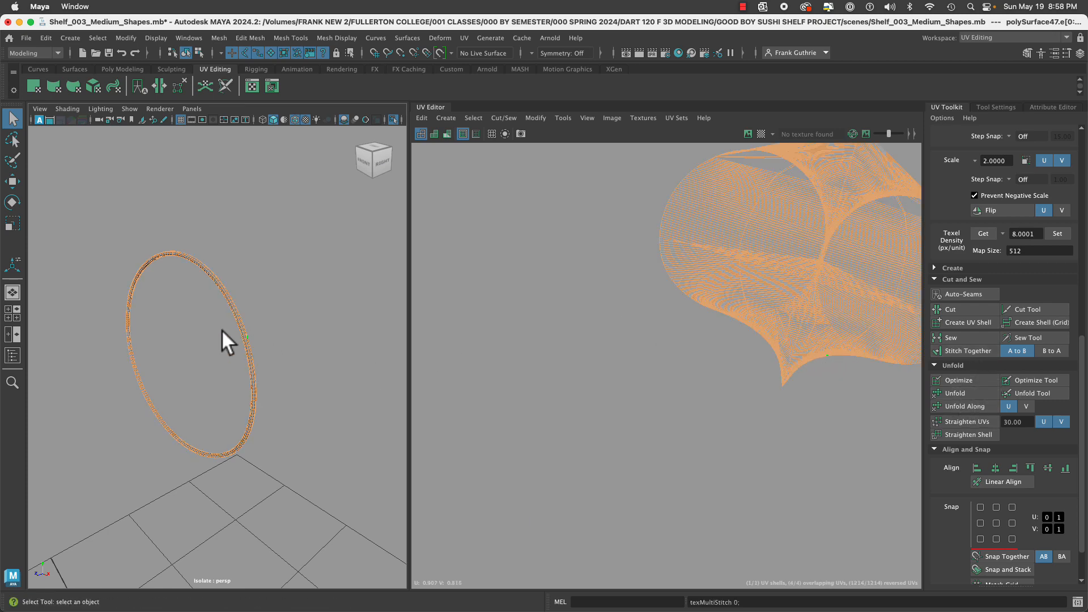
# Cut the UVs along a cross-section edge loop near the top of the ring.
pyautogui.keyDown('alt'); pyautogui.moveTo(222, 329); pyautogui.dragTo(147, 254); pyautogui.keyUp('alt')
pyautogui.keyDown('alt'); pyautogui.moveTo(147, 254); pyautogui.dragTo(264, 280, button='right'); pyautogui.keyUp('alt')
pyautogui.keyDown('alt'); pyautogui.moveTo(264, 280); pyautogui.dragTo(284, 451, button='middle'); pyautogui.keyUp('alt')
pyautogui.keyDown('alt'); pyautogui.moveTo(118, 356); pyautogui.dragTo(137, 245, button='right'); pyautogui.keyUp('alt')
pyautogui.click(137, 366)
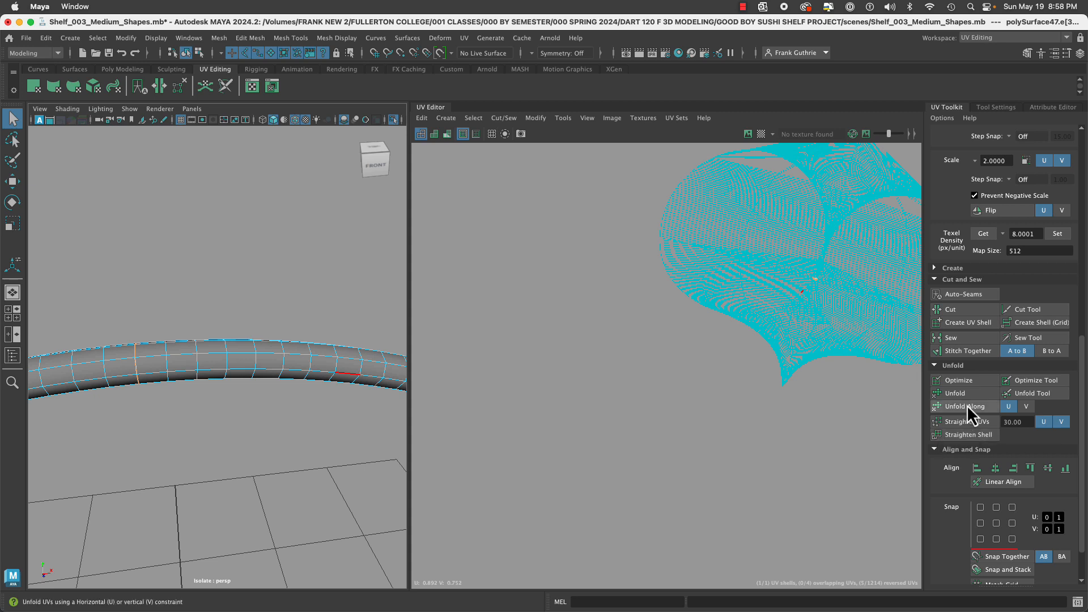
pyautogui.click(957, 312)
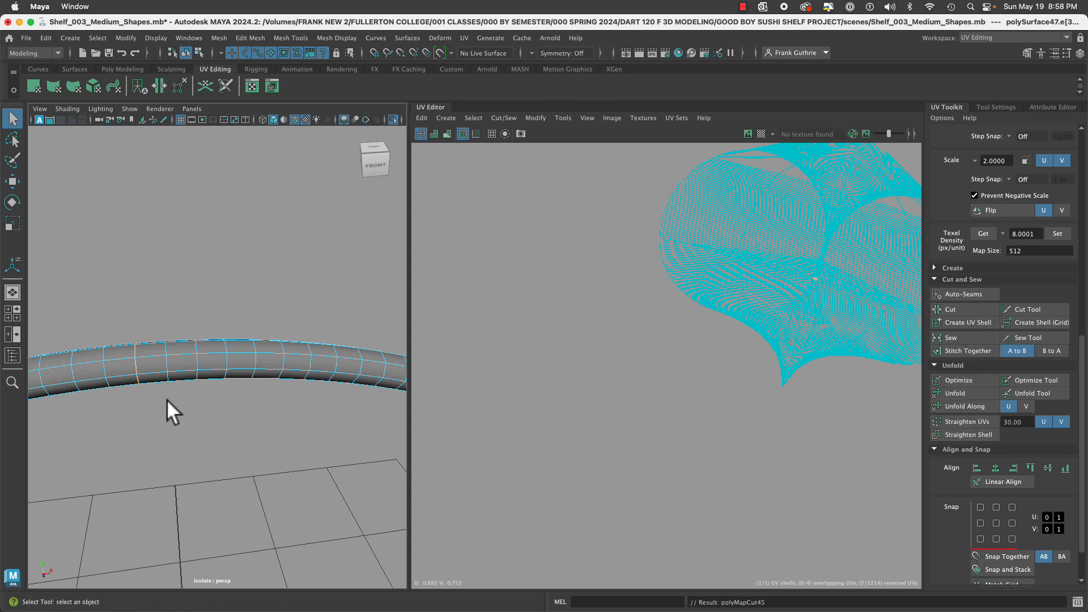
# In the front view, cut the UVs along a cross-section edge loop at the bottom of the ring.
pyautogui.press('space')
pyautogui.moveTo(166, 395); pyautogui.dragTo(170, 432)
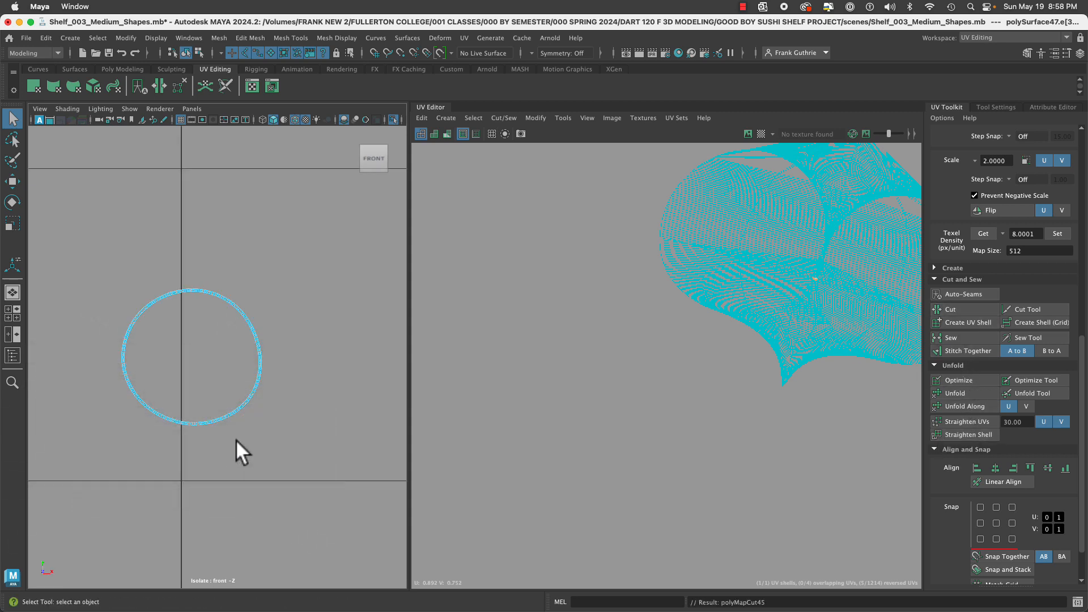
pyautogui.keyDown('alt'); pyautogui.moveTo(213, 438); pyautogui.dragTo(335, 464, button='right'); pyautogui.keyUp('alt')
pyautogui.keyDown('alt'); pyautogui.moveTo(247, 464); pyautogui.dragTo(373, 278, button='middle'); pyautogui.keyUp('alt')
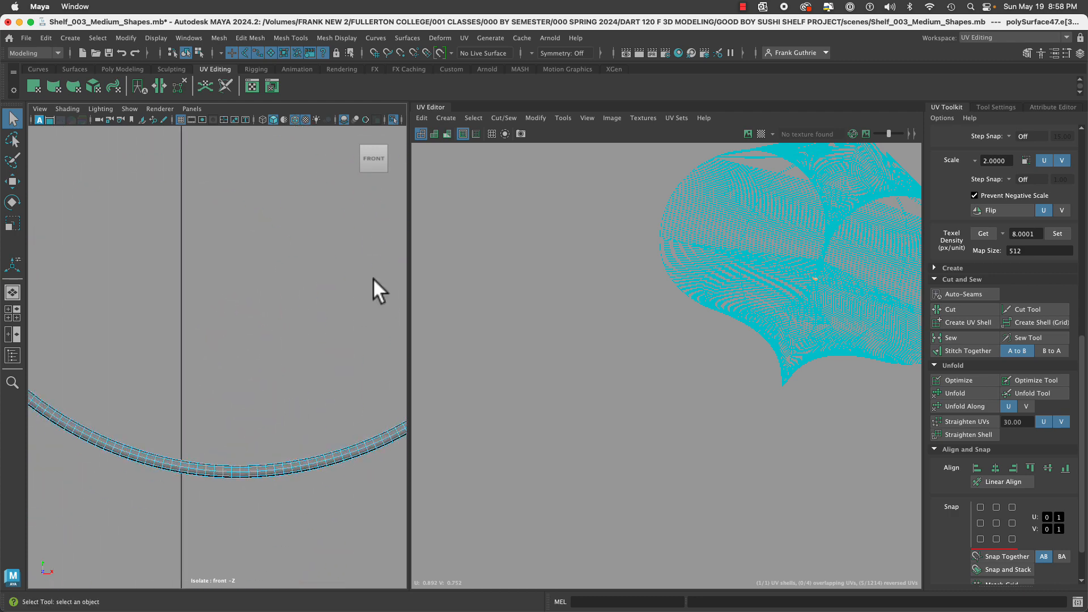
pyautogui.keyDown('alt'); pyautogui.moveTo(211, 480); pyautogui.dragTo(277, 465, button='right'); pyautogui.keyUp('alt')
pyautogui.keyDown('alt'); pyautogui.moveTo(251, 529); pyautogui.dragTo(240, 400, button='middle'); pyautogui.keyUp('alt')
pyautogui.keyDown('alt'); pyautogui.moveTo(240, 400); pyautogui.dragTo(415, 440, button='right'); pyautogui.keyUp('alt')
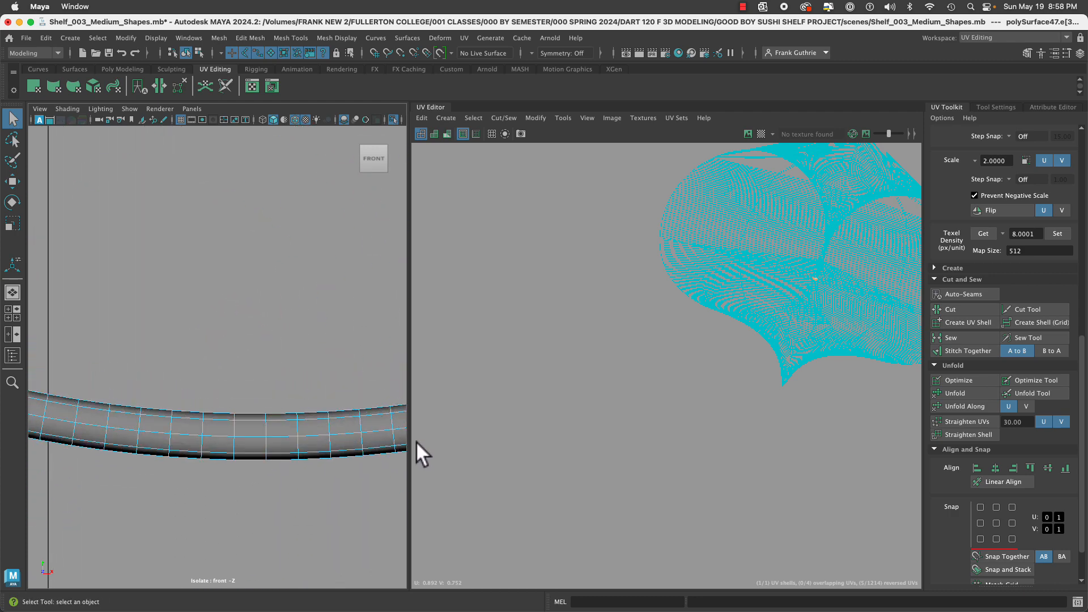
pyautogui.click(267, 427)
pyautogui.click(951, 310)
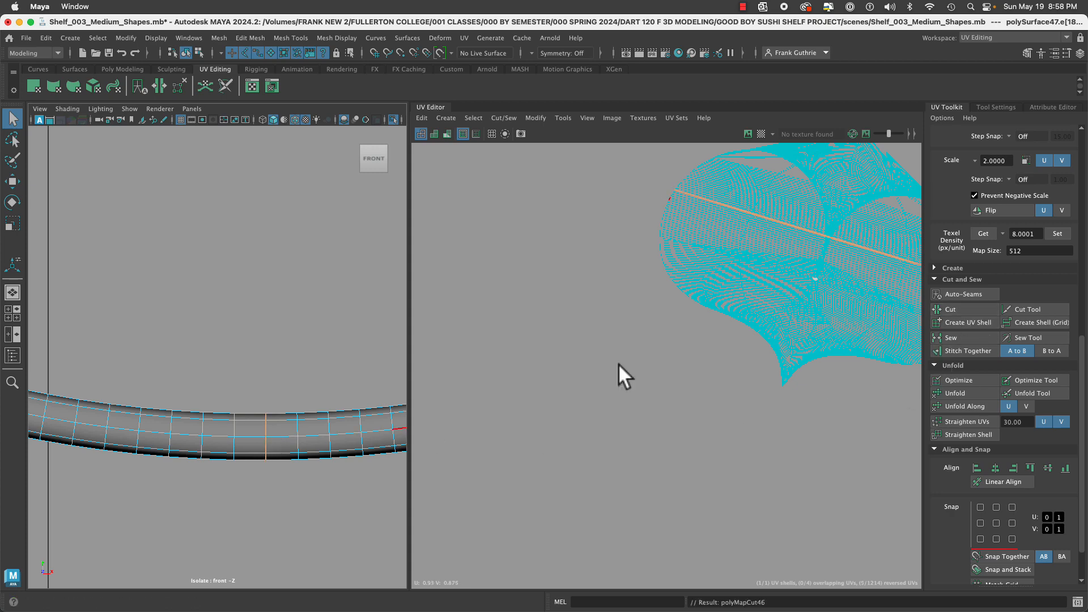
# In the front view, cut the UVs along a cross-section edge loop at the ring's rightmost point.
pyautogui.keyDown('alt'); pyautogui.moveTo(243, 407); pyautogui.dragTo(250, 297, button='right'); pyautogui.keyUp('alt')
pyautogui.keyDown('alt'); pyautogui.moveTo(263, 281); pyautogui.dragTo(180, 352, button='middle'); pyautogui.keyUp('alt')
pyautogui.keyDown('alt'); pyautogui.moveTo(180, 351); pyautogui.dragTo(404, 333, button='right'); pyautogui.keyUp('alt')
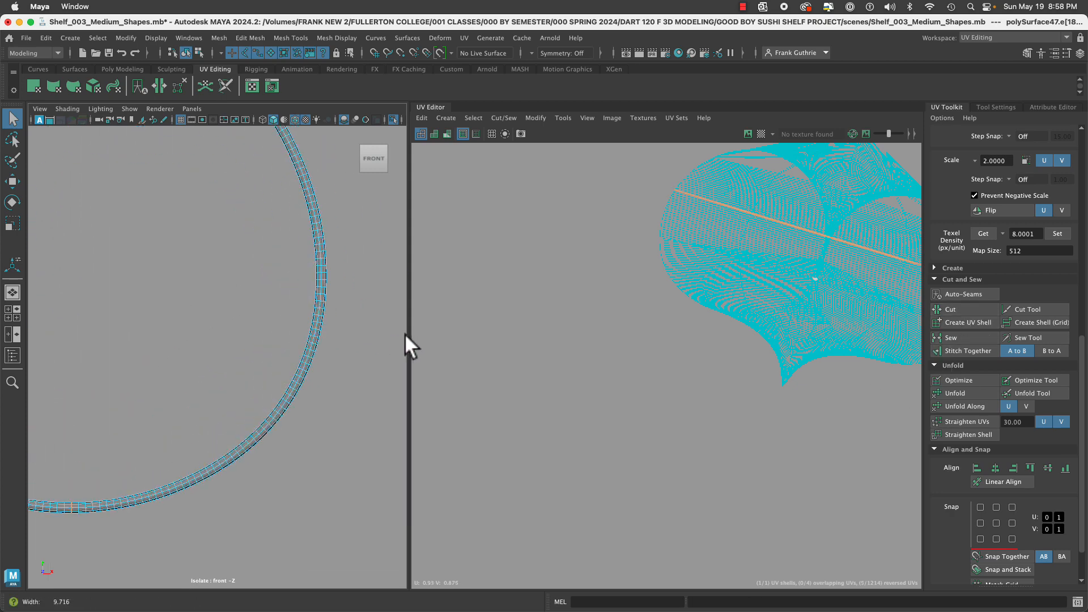
pyautogui.keyDown('alt'); pyautogui.moveTo(334, 307); pyautogui.dragTo(243, 318, button='middle'); pyautogui.keyUp('alt')
pyautogui.keyDown('alt'); pyautogui.moveTo(242, 318); pyautogui.dragTo(362, 284, button='right'); pyautogui.keyUp('alt')
pyautogui.click(361, 280)
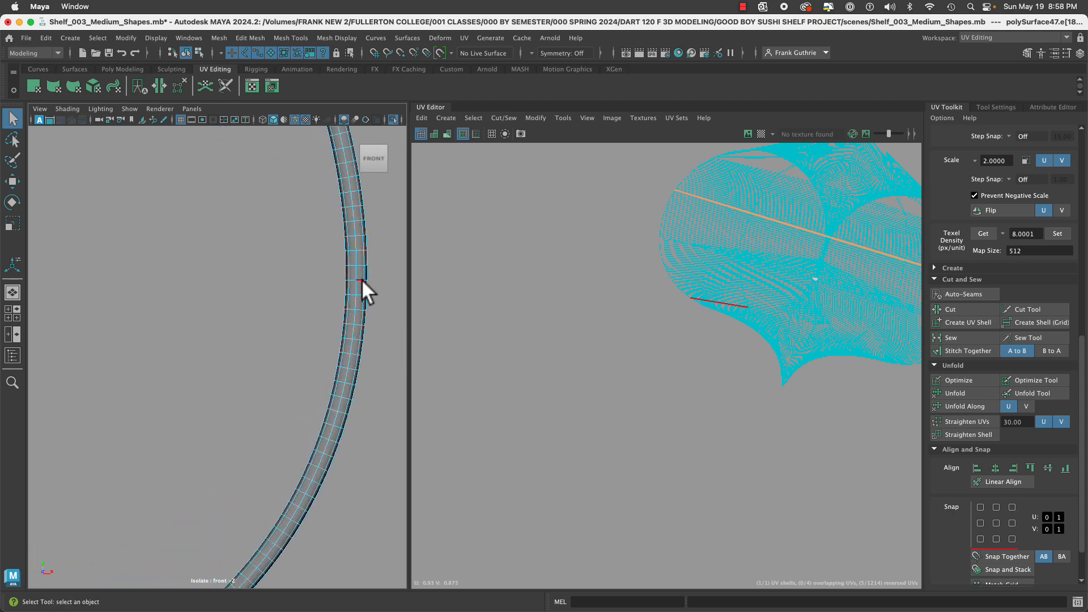
pyautogui.doubleClick(361, 280)
# Cut the UVs along the matching cross-section edge loop at the ring's leftmost point.
pyautogui.keyDown('alt'); pyautogui.moveTo(231, 342); pyautogui.dragTo(527, 362, button='middle'); pyautogui.keyUp('alt')
pyautogui.keyDown('alt'); pyautogui.moveTo(133, 324); pyautogui.dragTo(331, 362, button='middle'); pyautogui.keyUp('alt')
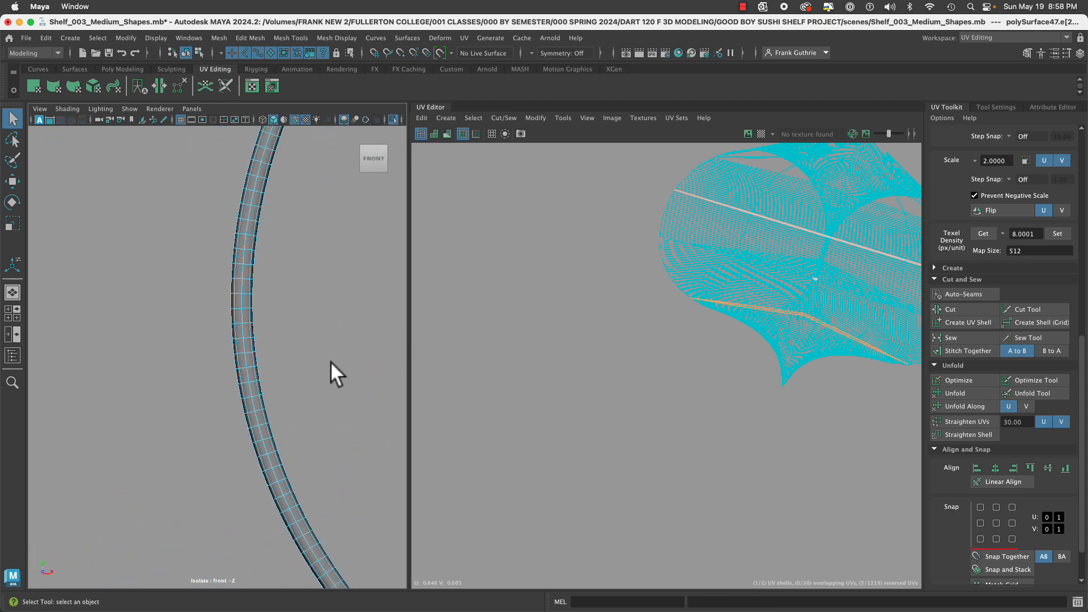
pyautogui.doubleClick(237, 294)
pyautogui.hotkey('shift', 'x')
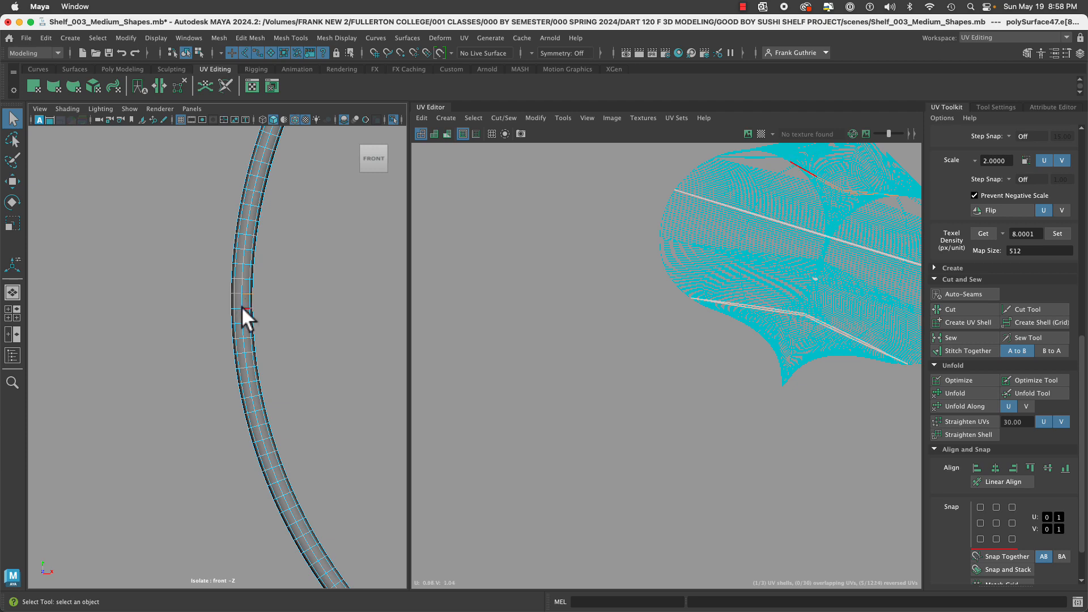
pyautogui.doubleClick(242, 305)
pyautogui.hotkey('shift', 'x')
# Return to the perspective view in object mode and isolate only the outermost ring there.
pyautogui.press('space')
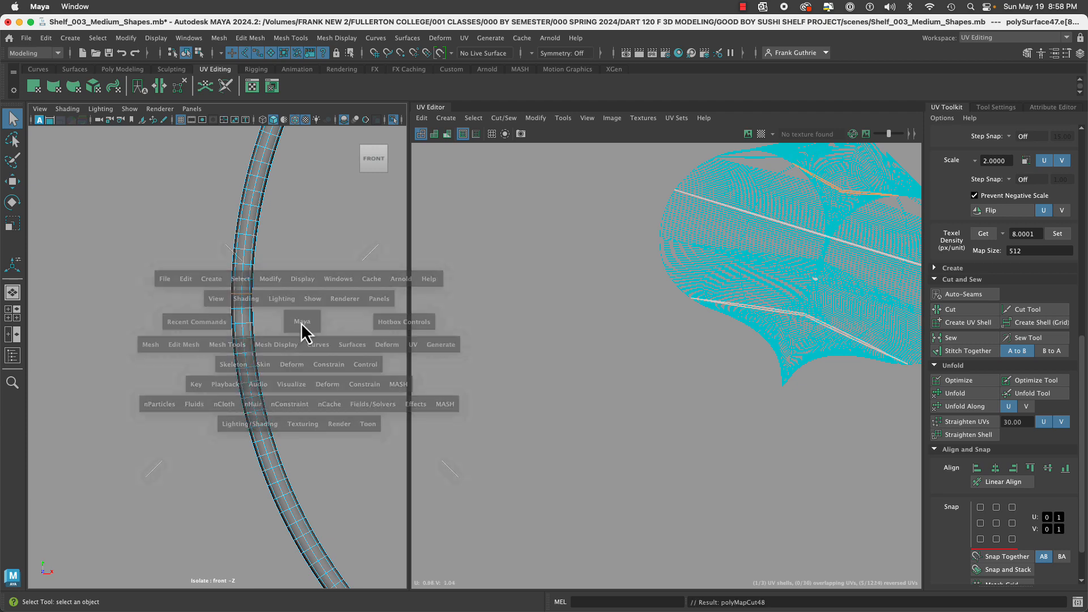
pyautogui.keyDown('alt'); pyautogui.moveTo(283, 328); pyautogui.dragTo(364, 304); pyautogui.keyUp('alt')
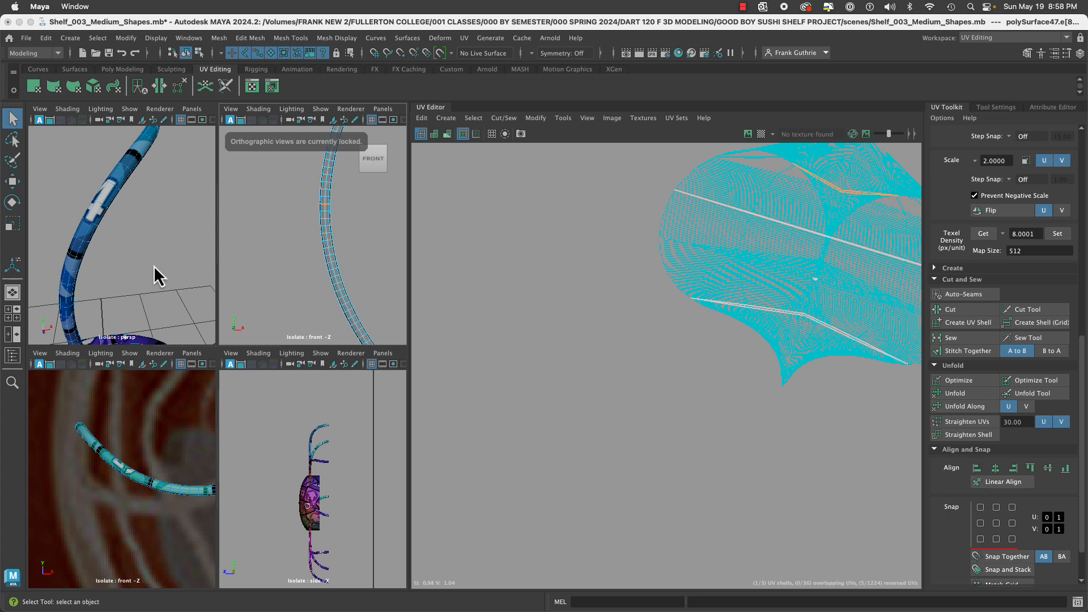
pyautogui.press('space')
pyautogui.keyDown('alt'); pyautogui.moveTo(249, 328); pyautogui.dragTo(207, 321); pyautogui.keyUp('alt')
pyautogui.press('space')
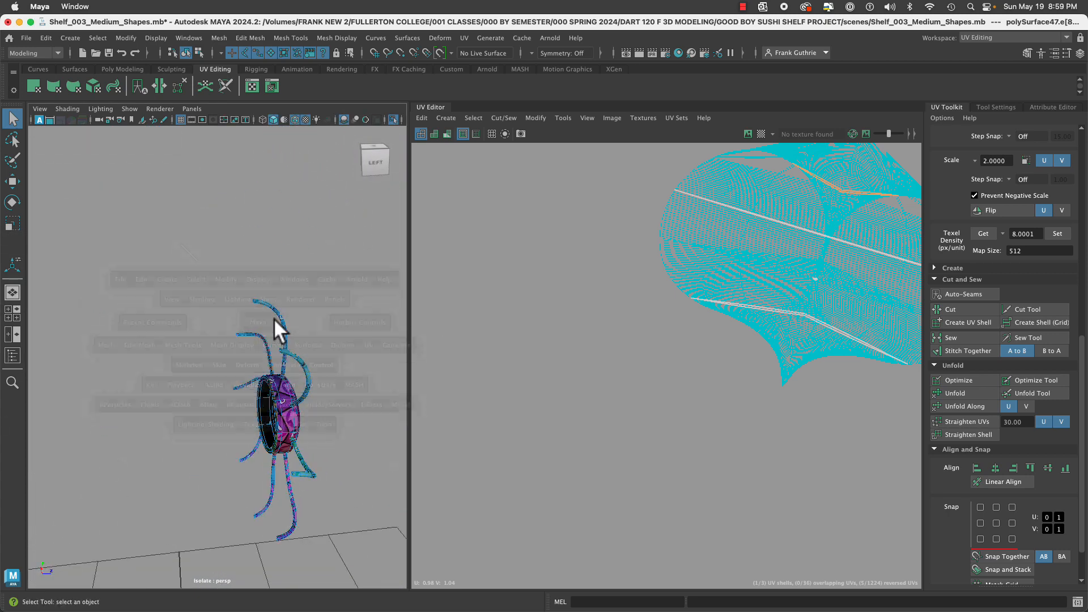
pyautogui.press('F8')
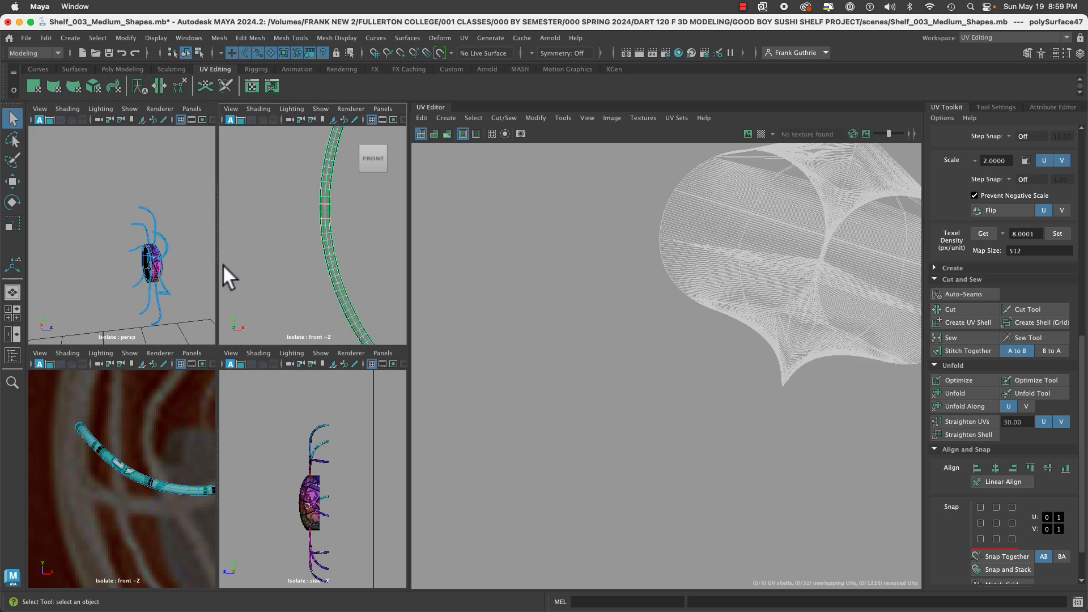
pyautogui.press('space')
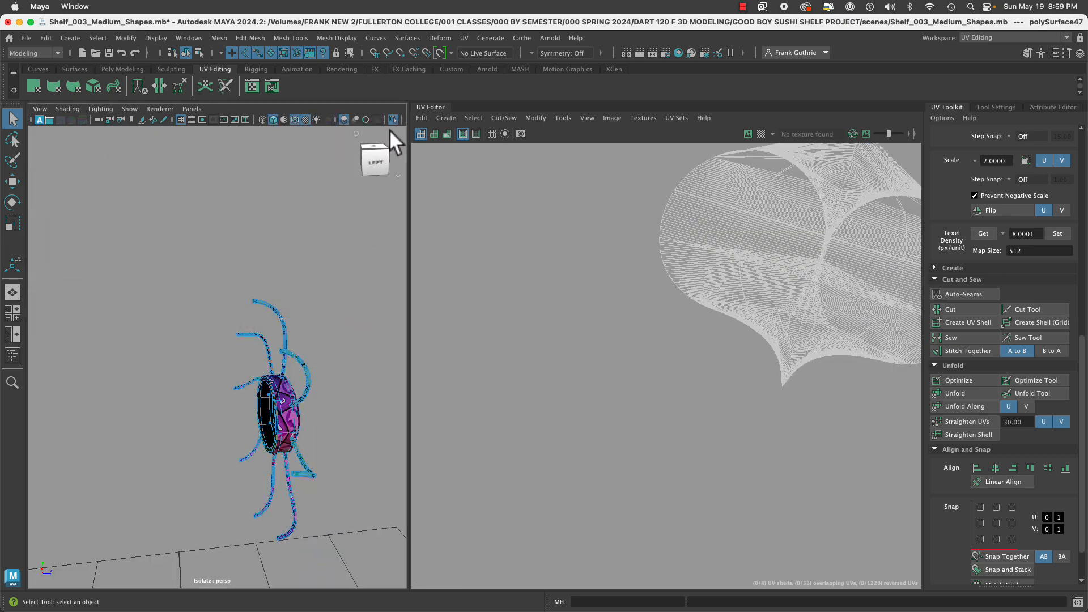
pyautogui.click(390, 122)
pyautogui.click(390, 121)
pyautogui.keyDown('alt'); pyautogui.moveTo(347, 285); pyautogui.dragTo(353, 340, button='right'); pyautogui.keyUp('alt')
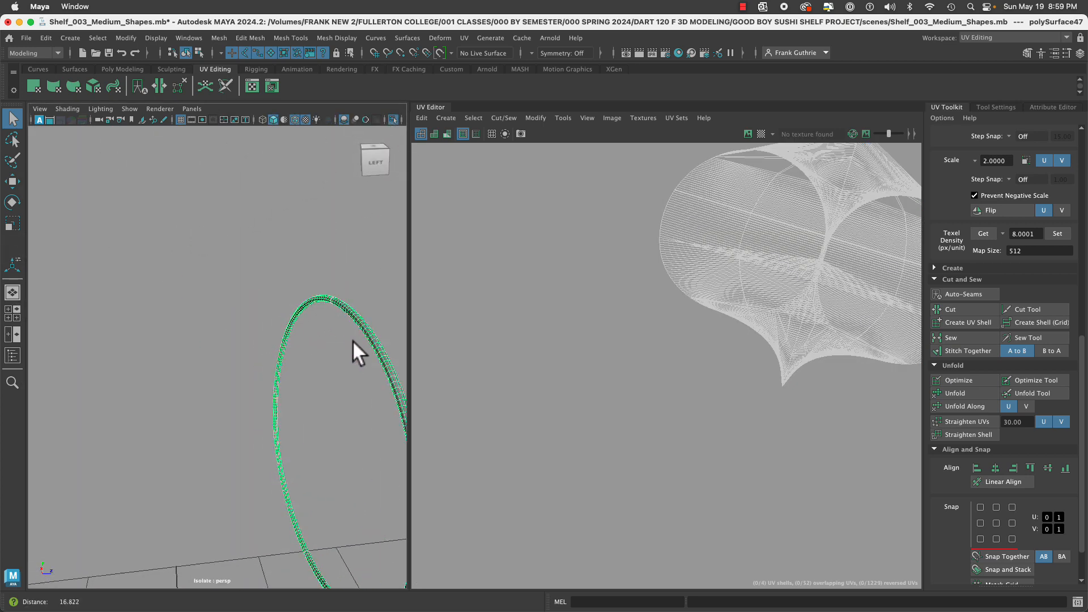
# Select the lengthwise edge loop running all the way around the ring's back side and cut the UVs along it.
pyautogui.keyDown('alt'); pyautogui.moveTo(353, 340); pyautogui.dragTo(249, 277); pyautogui.keyUp('alt')
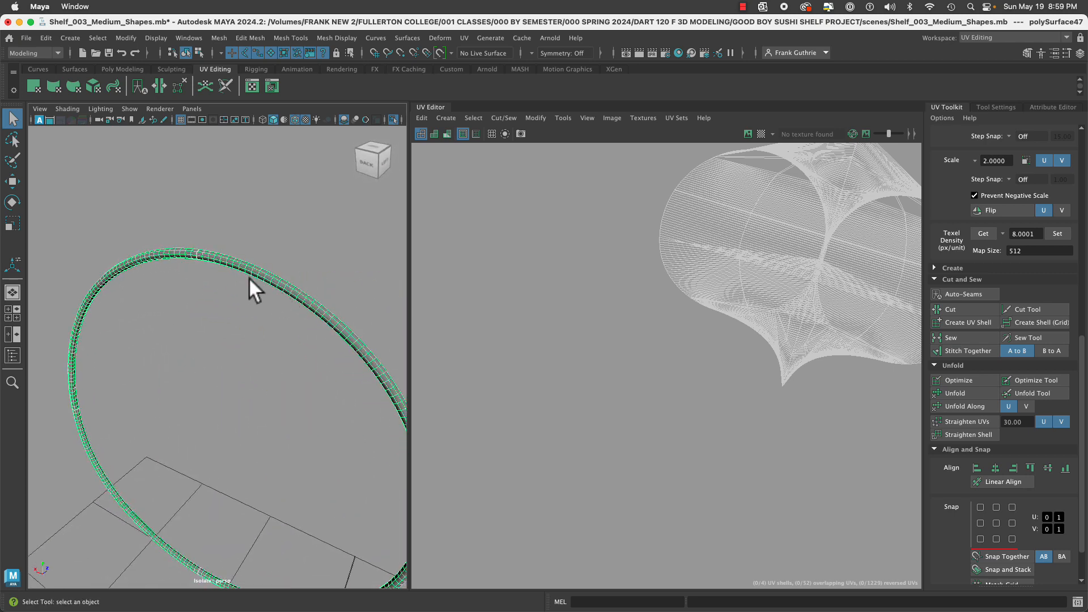
pyautogui.keyDown('alt'); pyautogui.moveTo(250, 277); pyautogui.dragTo(221, 264, button='right'); pyautogui.keyUp('alt')
pyautogui.keyDown('alt'); pyautogui.moveTo(221, 264); pyautogui.dragTo(240, 314, button='middle'); pyautogui.keyUp('alt')
pyautogui.rightClick(209, 239)
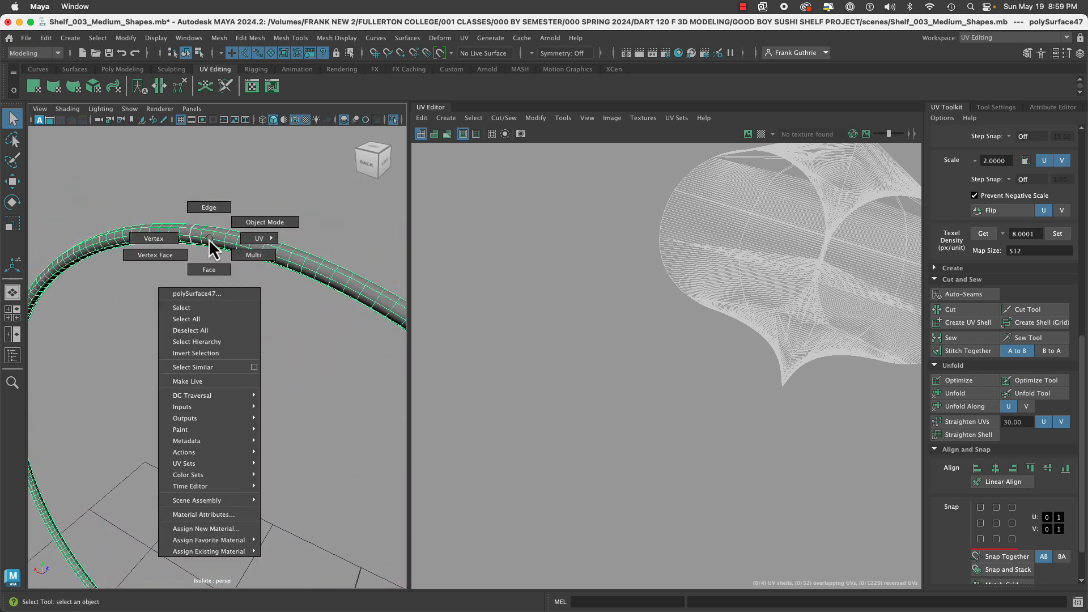
pyautogui.moveTo(208, 239); pyautogui.dragTo(209, 208, button='right')
pyautogui.doubleClick(205, 239)
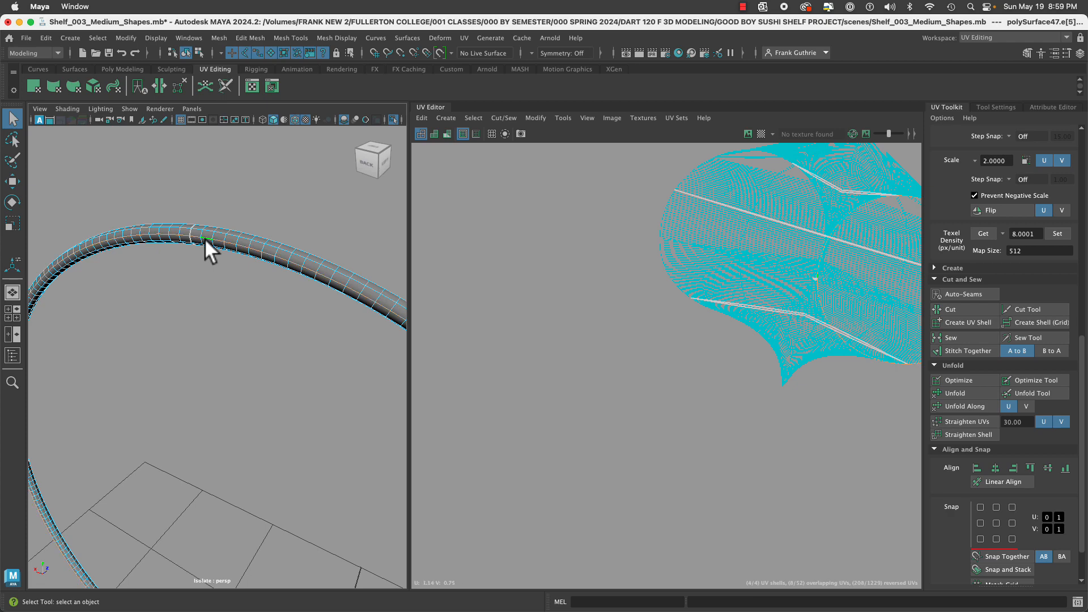
pyautogui.click(958, 313)
# Select the UV shells of the ring's upper-left and lower-left quarters, as seen from the front, and move each clear of the overlapping pile.
pyautogui.keyDown('alt'); pyautogui.moveTo(378, 322); pyautogui.dragTo(183, 326, button='right'); pyautogui.keyUp('alt')
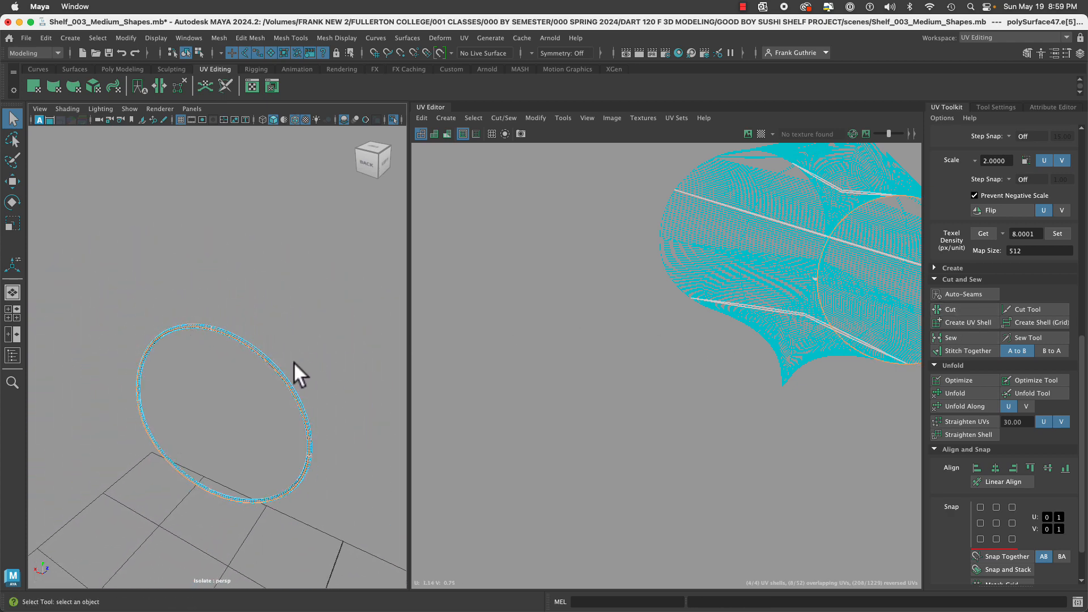
pyautogui.moveTo(278, 274); pyautogui.dragTo(329, 309, button='right')
pyautogui.moveTo(288, 345); pyautogui.dragTo(257, 395)
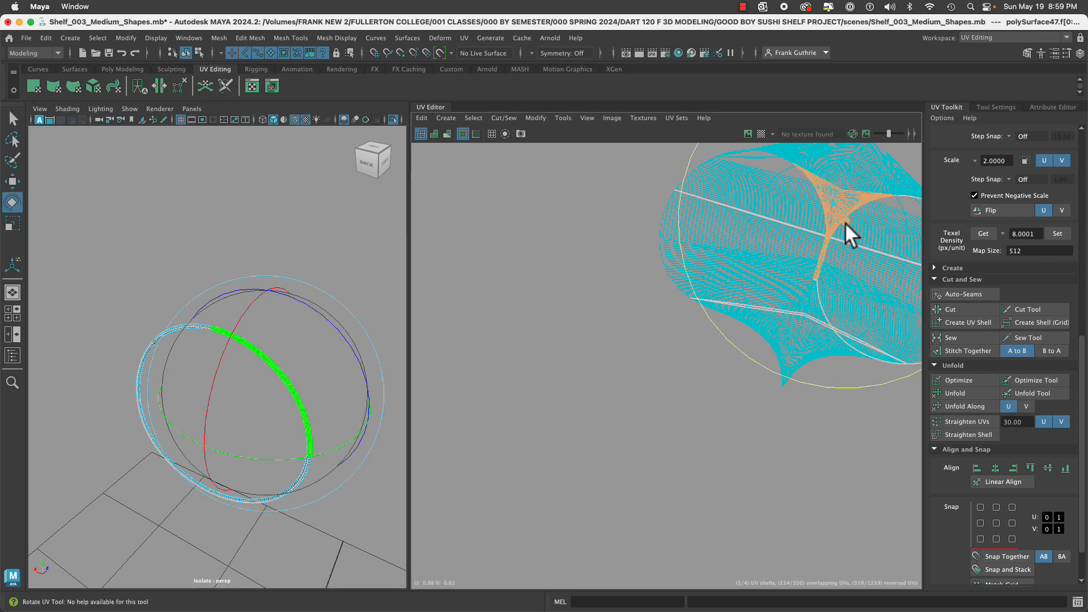
pyautogui.press('w')
pyautogui.moveTo(845, 222); pyautogui.dragTo(519, 267)
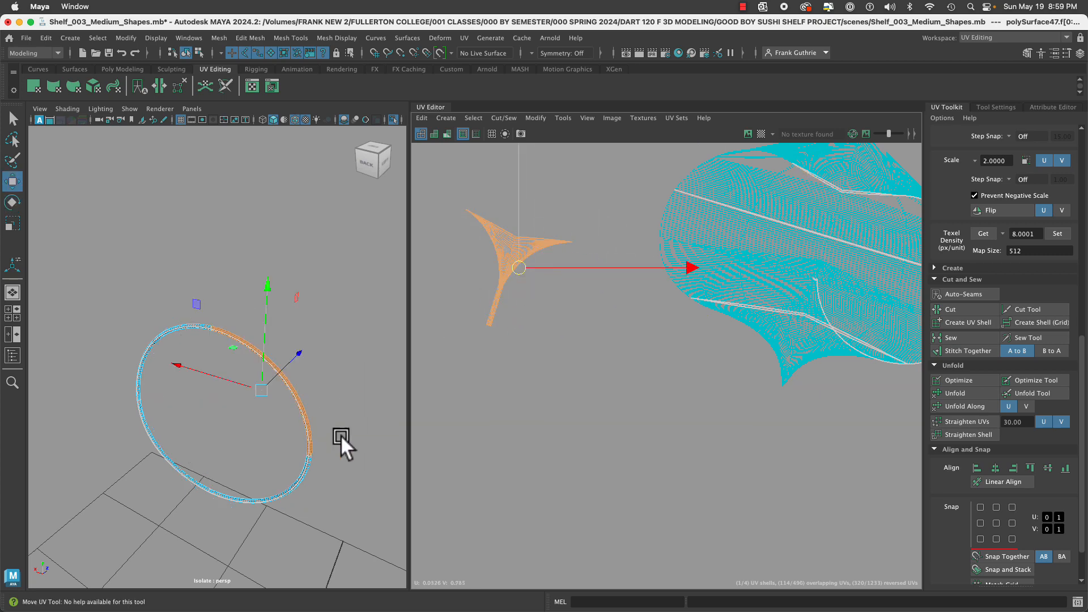
pyautogui.click(296, 471)
pyautogui.moveTo(845, 208); pyautogui.dragTo(603, 441)
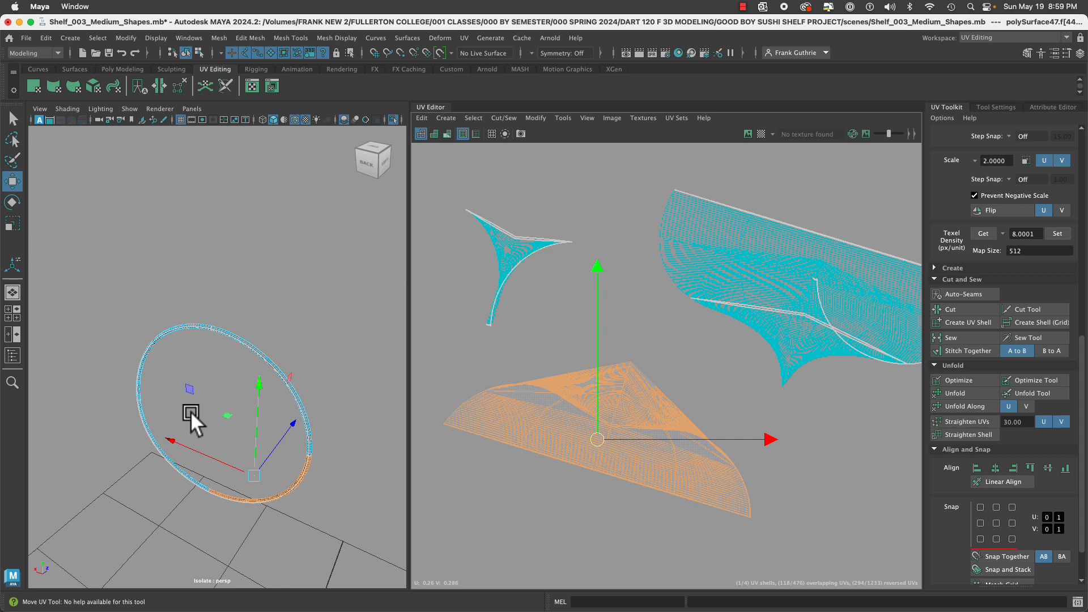
# Move the UV shells of the ring's lower-right and upper-right quarters apart so that all four shells are separated.
pyautogui.keyDown('alt'); pyautogui.moveTo(191, 411); pyautogui.dragTo(144, 384); pyautogui.keyUp('alt')
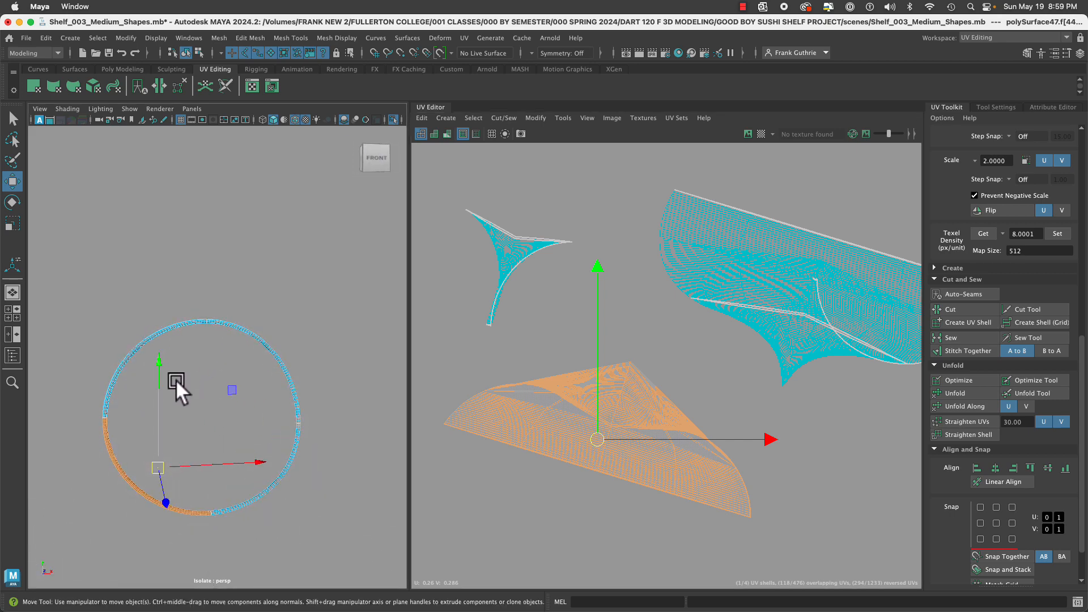
pyautogui.moveTo(171, 307); pyautogui.dragTo(189, 348)
pyautogui.moveTo(124, 461); pyautogui.dragTo(140, 498)
pyautogui.moveTo(248, 480); pyautogui.dragTo(270, 504)
pyautogui.moveTo(821, 271); pyautogui.dragTo(728, 271)
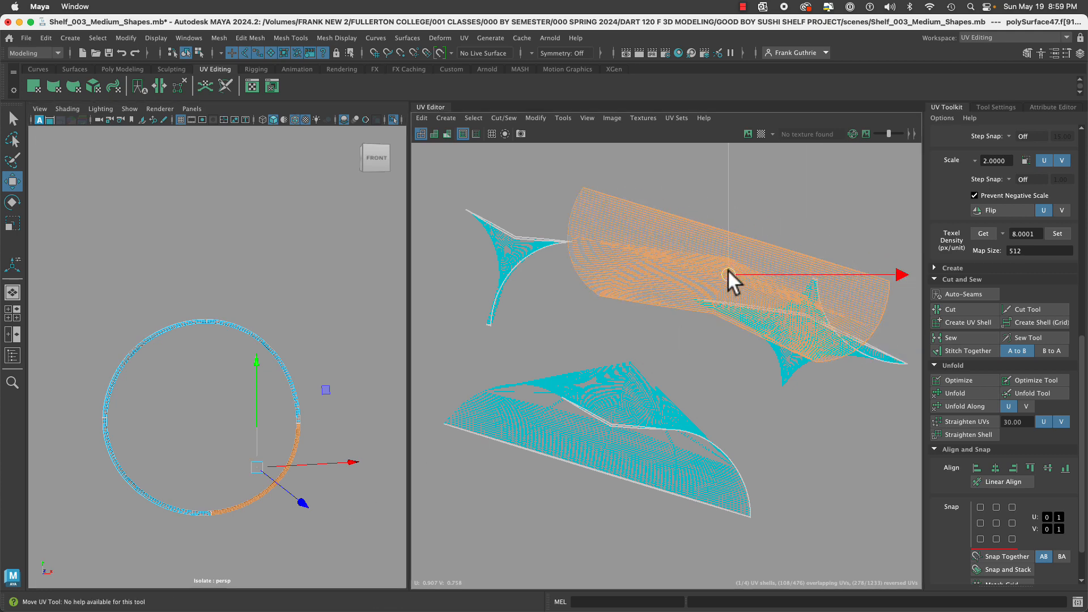
pyautogui.moveTo(275, 320); pyautogui.dragTo(291, 362)
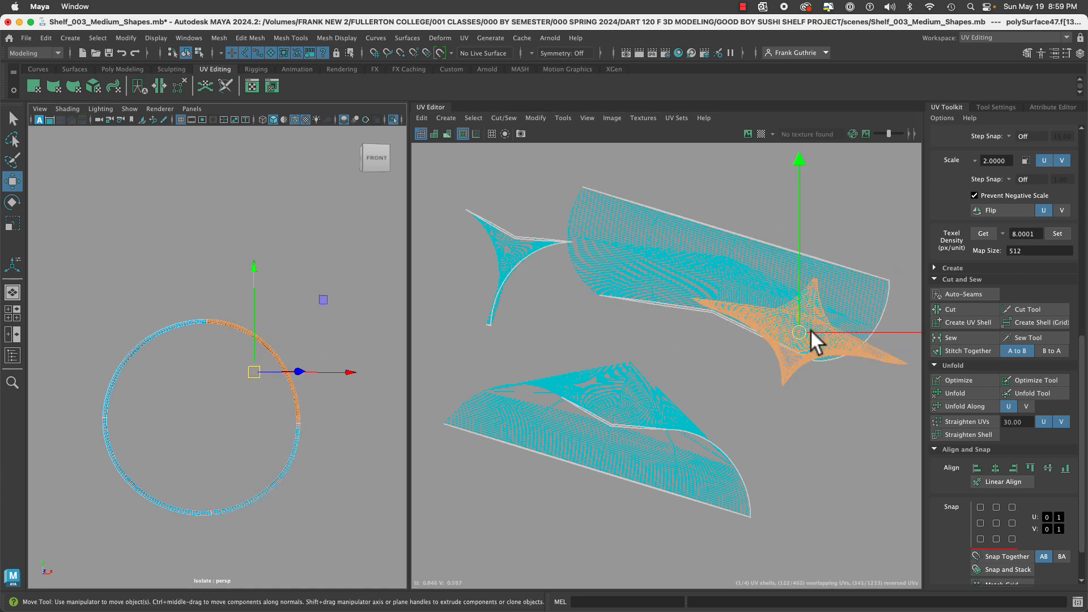
pyautogui.moveTo(811, 332); pyautogui.dragTo(842, 403)
# Unfold each of the ring's four quarter UV shells into a straight strip.
pyautogui.keyDown('alt'); pyautogui.moveTo(210, 385); pyautogui.dragTo(90, 373); pyautogui.keyUp('alt')
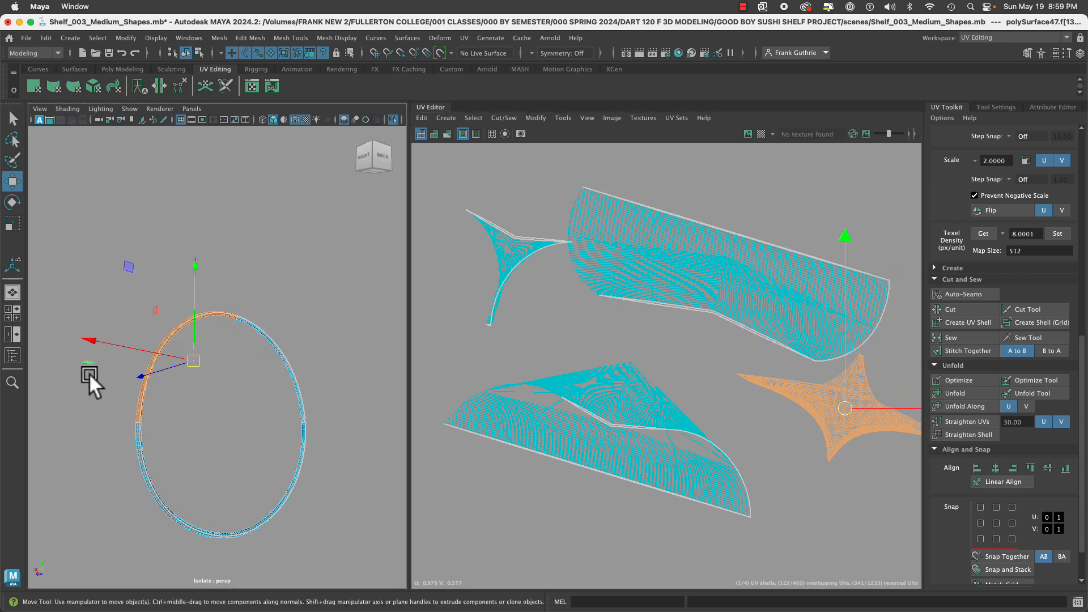
pyautogui.keyDown('alt'); pyautogui.moveTo(90, 373); pyautogui.dragTo(249, 382, button='right'); pyautogui.keyUp('alt')
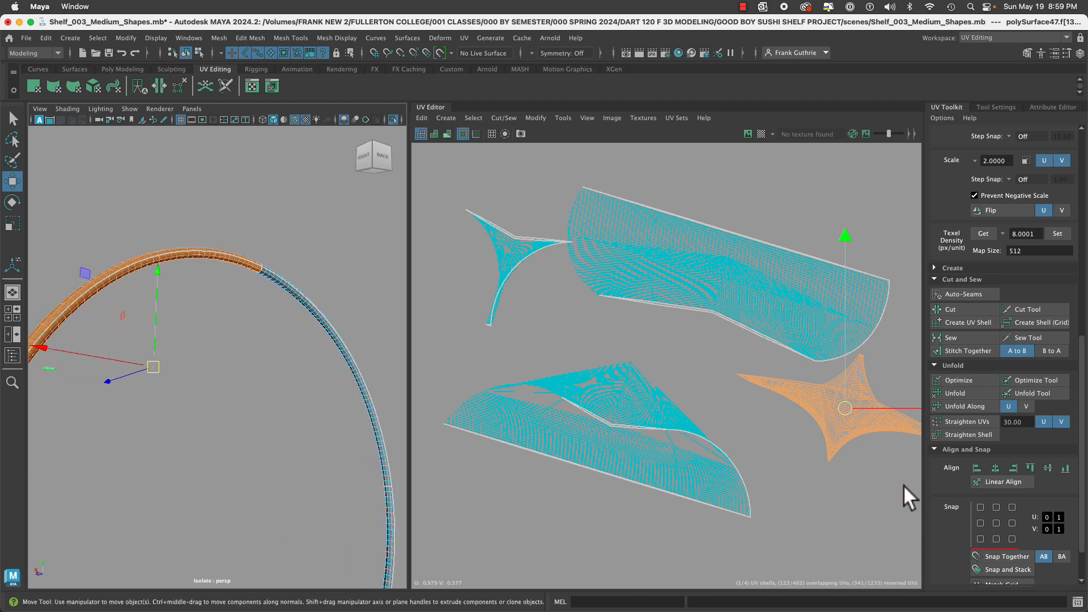
pyautogui.click(953, 393)
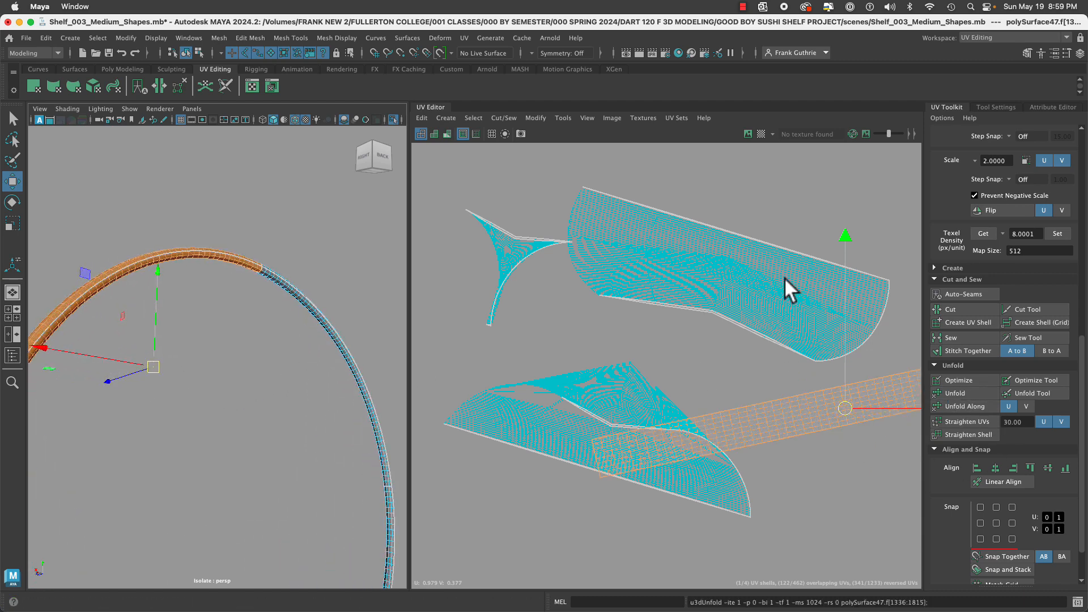
pyautogui.click(784, 277)
pyautogui.click(953, 393)
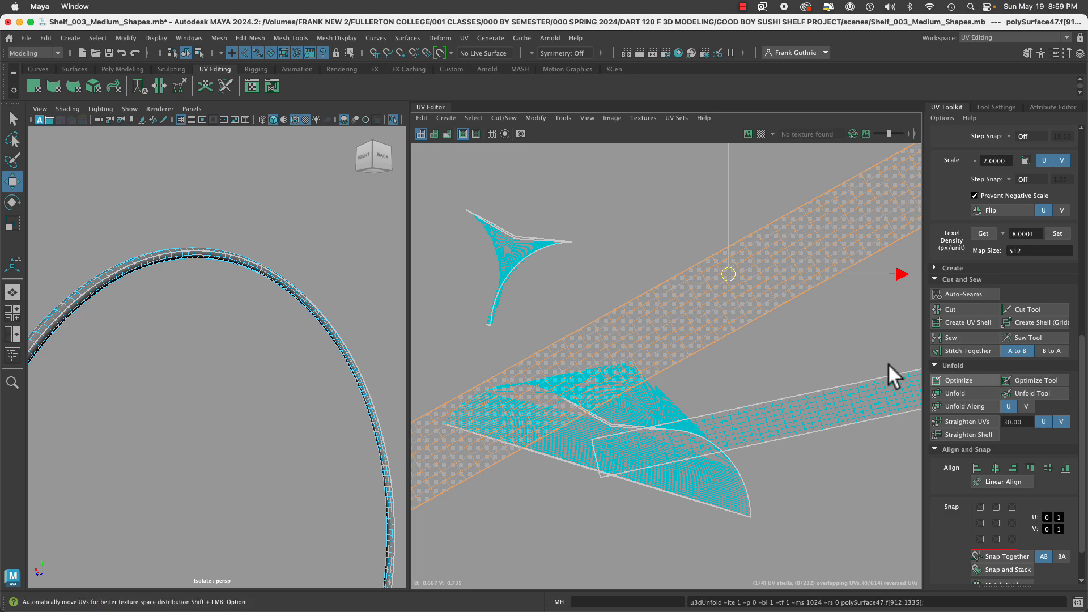
pyautogui.click(553, 231)
pyautogui.click(957, 393)
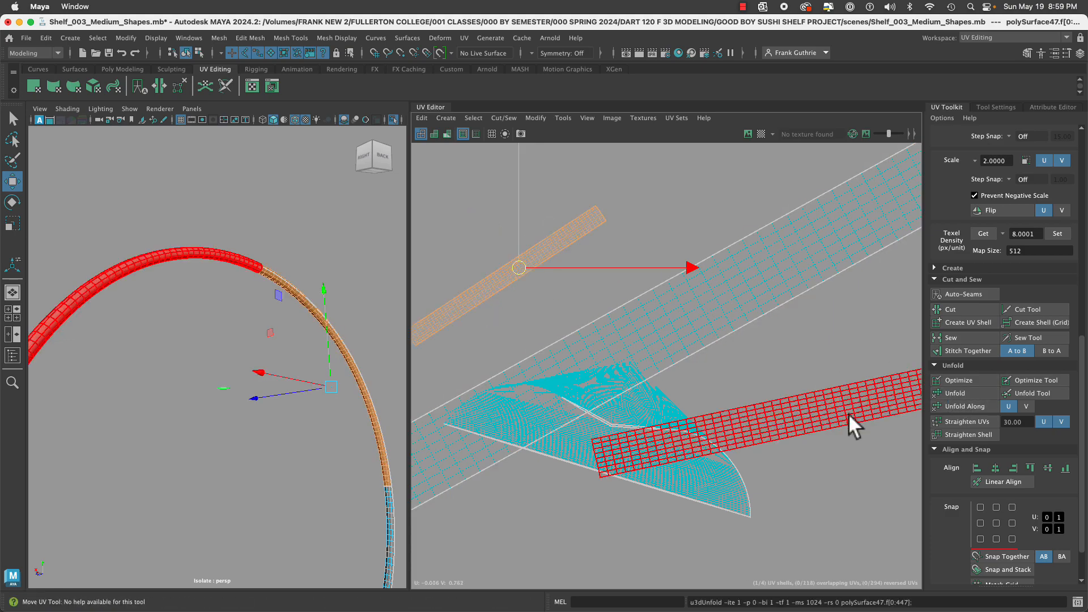
pyautogui.click(732, 483)
pyautogui.click(965, 395)
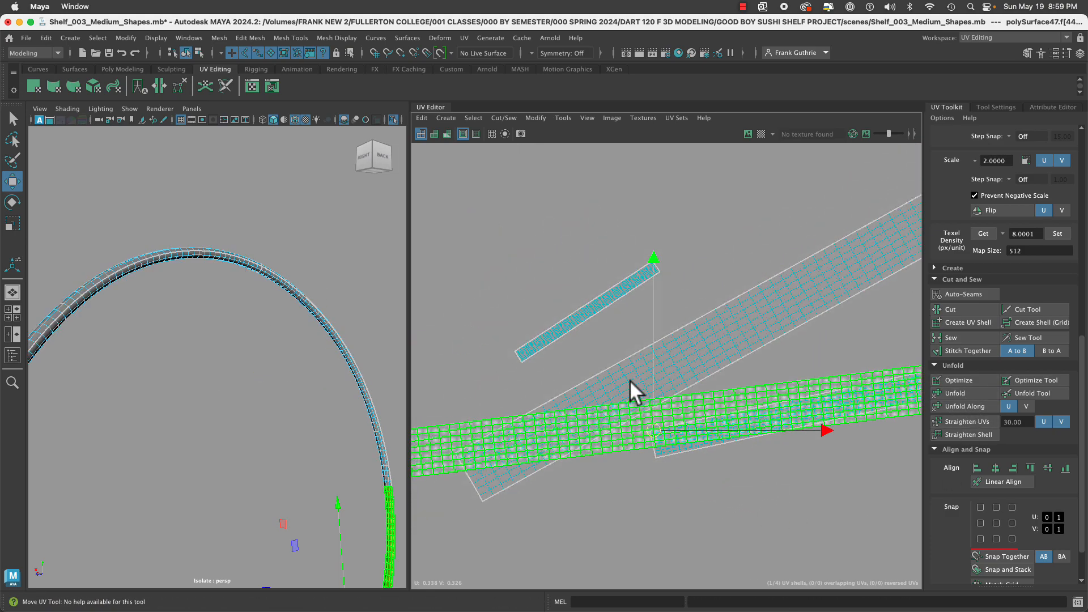
# Select all four unfolded shells and set their texel density to 8.0001 px/unit at map size 512.
pyautogui.scroll(-3, 748, 400)
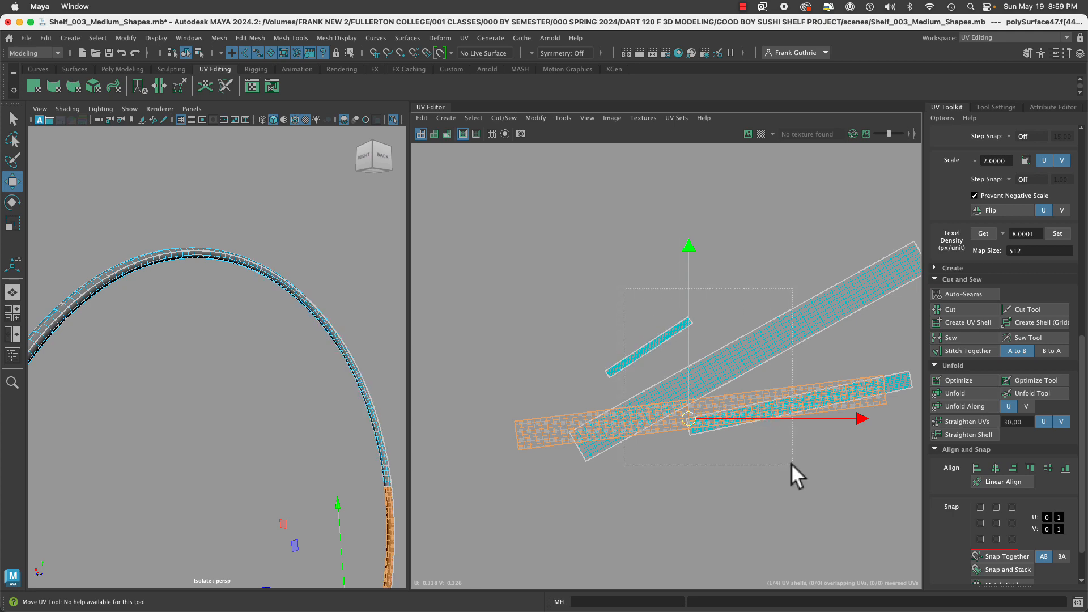
pyautogui.moveTo(791, 464); pyautogui.dragTo(792, 465)
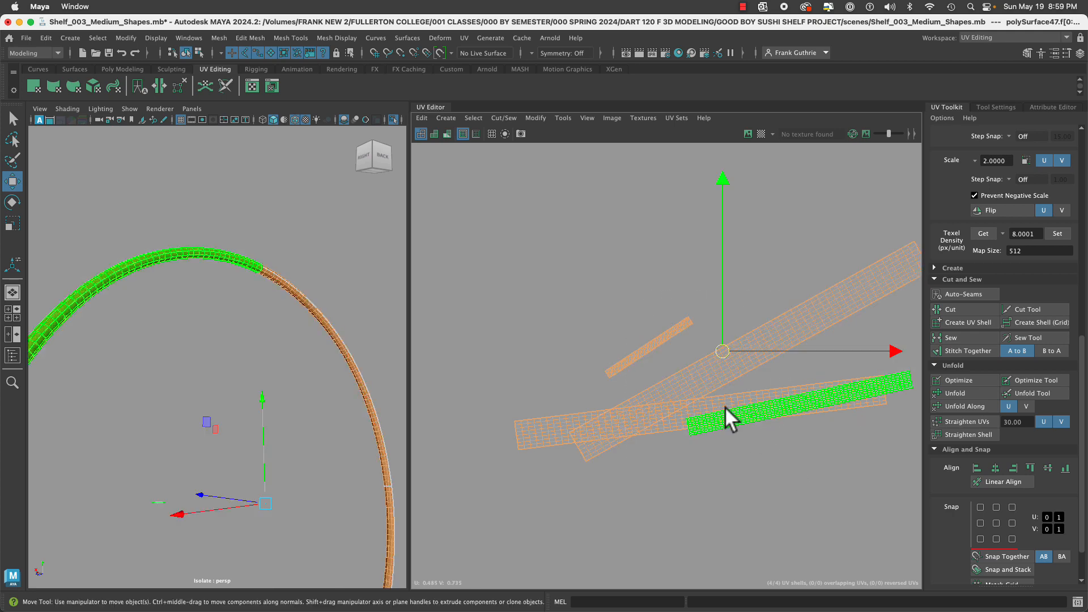
pyautogui.click(1056, 234)
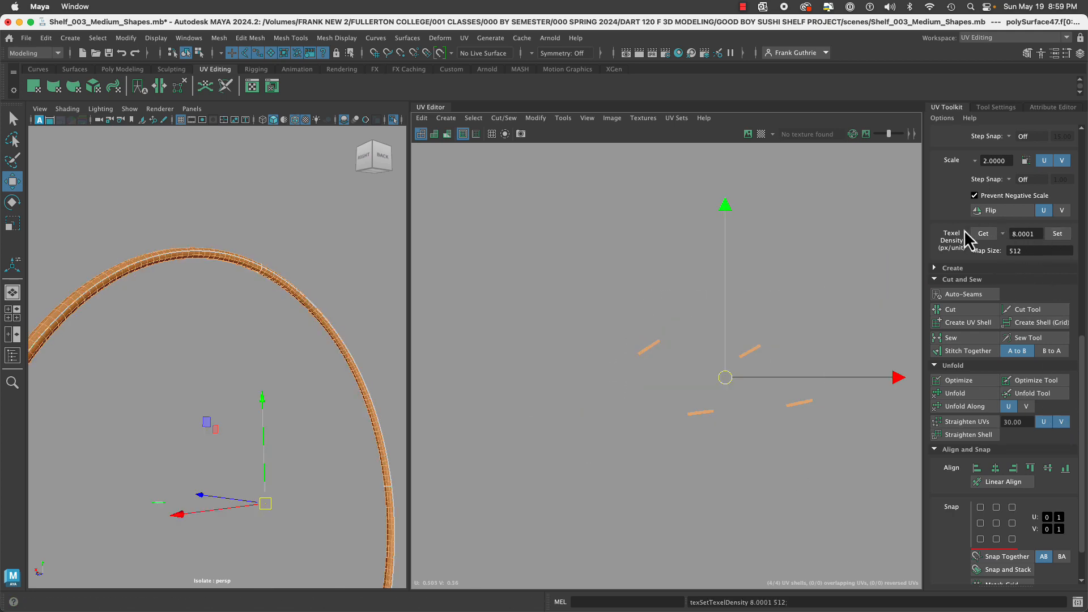
# Return the ring to object mode and turn its isolation off and on again in the perspective view.
pyautogui.scroll(3, 630, 351)
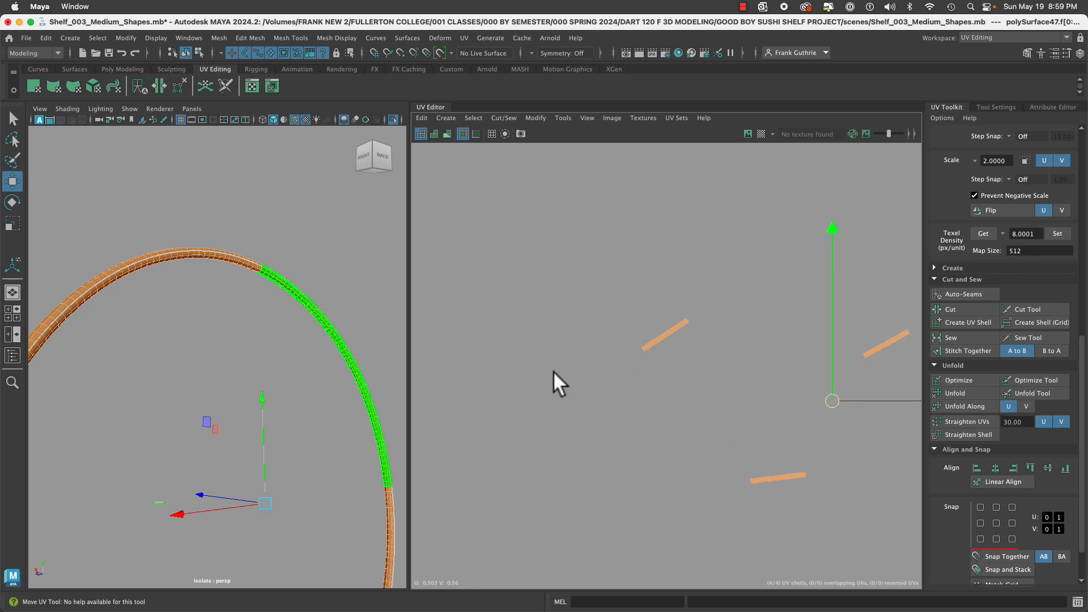
pyautogui.scroll(1, 553, 371)
pyautogui.keyDown('alt'); pyautogui.moveTo(366, 370); pyautogui.dragTo(291, 398); pyautogui.keyUp('alt')
pyautogui.keyDown('alt'); pyautogui.moveTo(291, 397); pyautogui.dragTo(218, 401, button='right'); pyautogui.keyUp('alt')
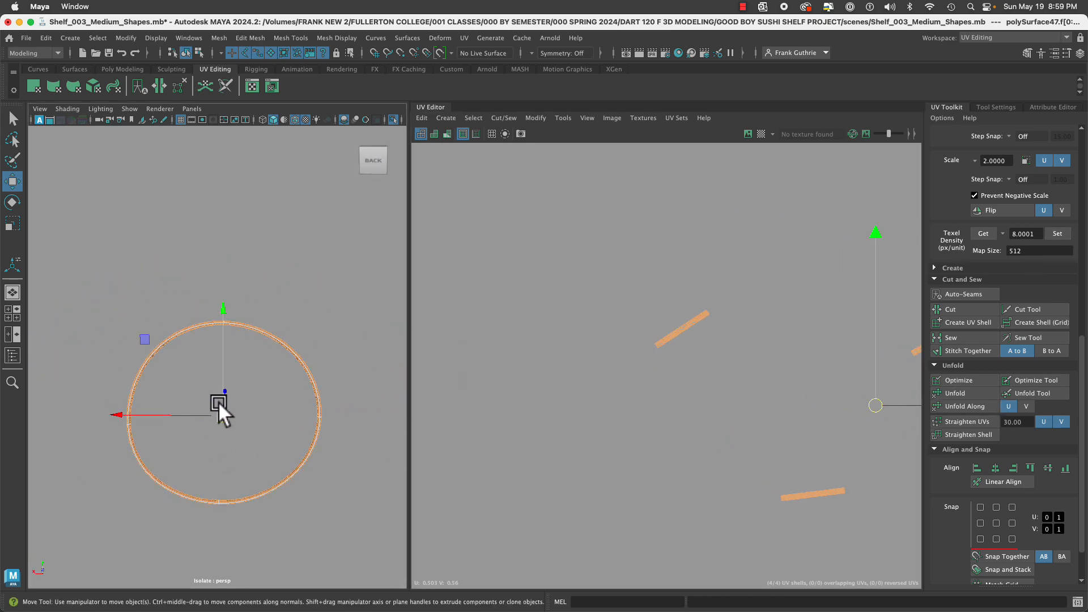
pyautogui.keyDown('alt'); pyautogui.moveTo(219, 401); pyautogui.dragTo(209, 358); pyautogui.keyUp('alt')
pyautogui.rightClick(289, 317)
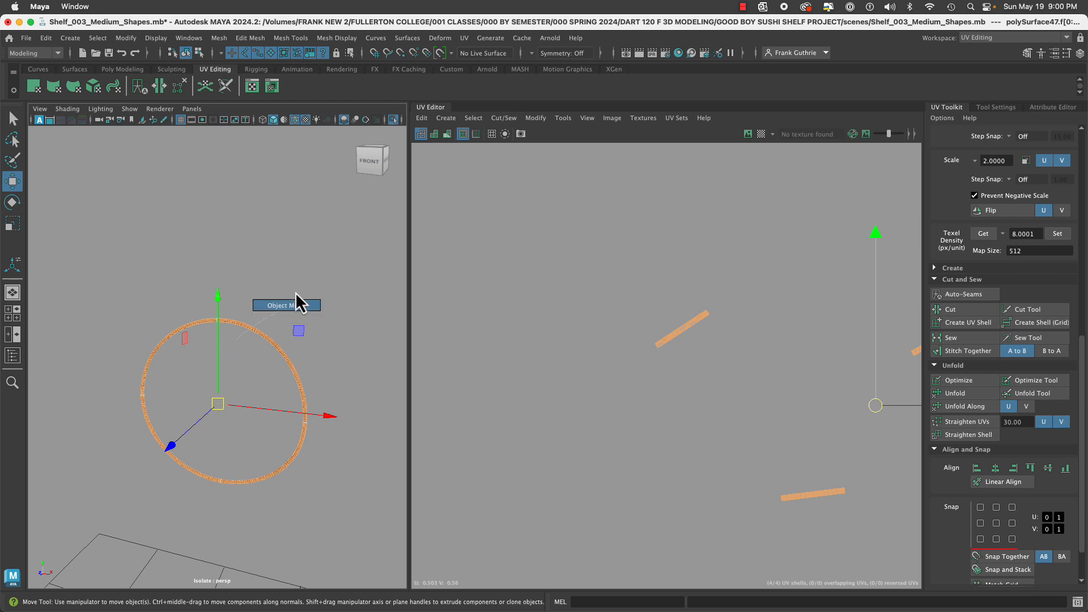
pyautogui.moveTo(254, 335); pyautogui.dragTo(296, 302, button='right')
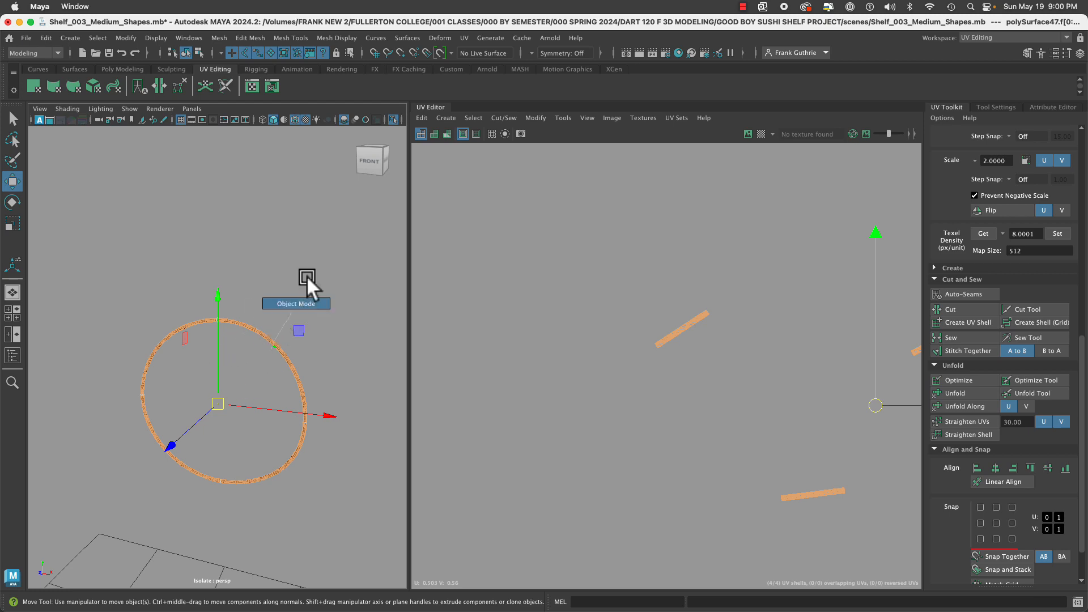
pyautogui.click(392, 120)
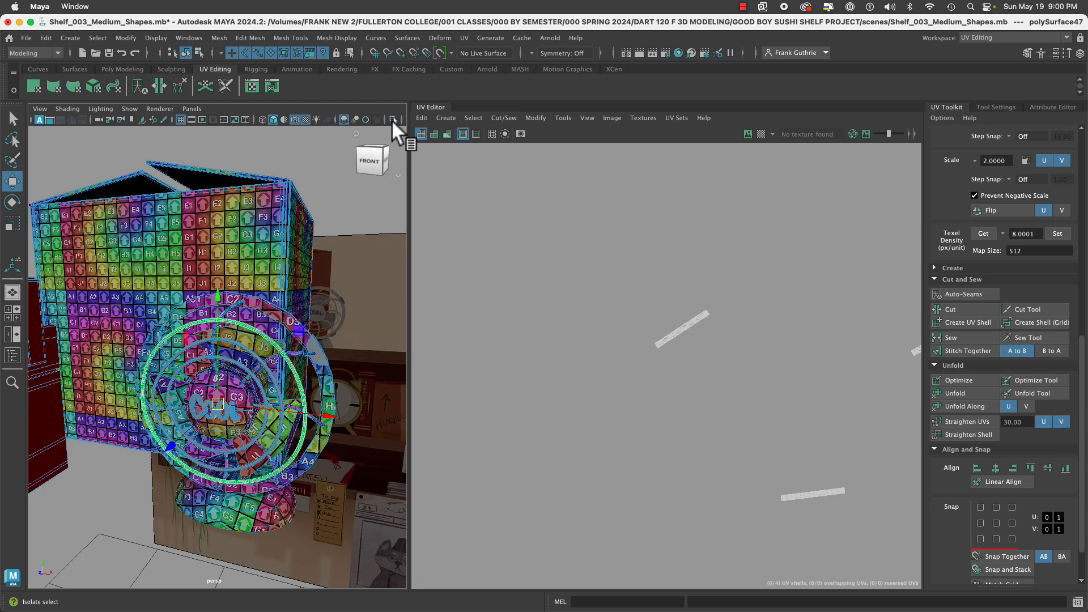
pyautogui.click(392, 120)
pyautogui.keyDown('alt'); pyautogui.moveTo(291, 314); pyautogui.dragTo(441, 334, button='right'); pyautogui.keyUp('alt')
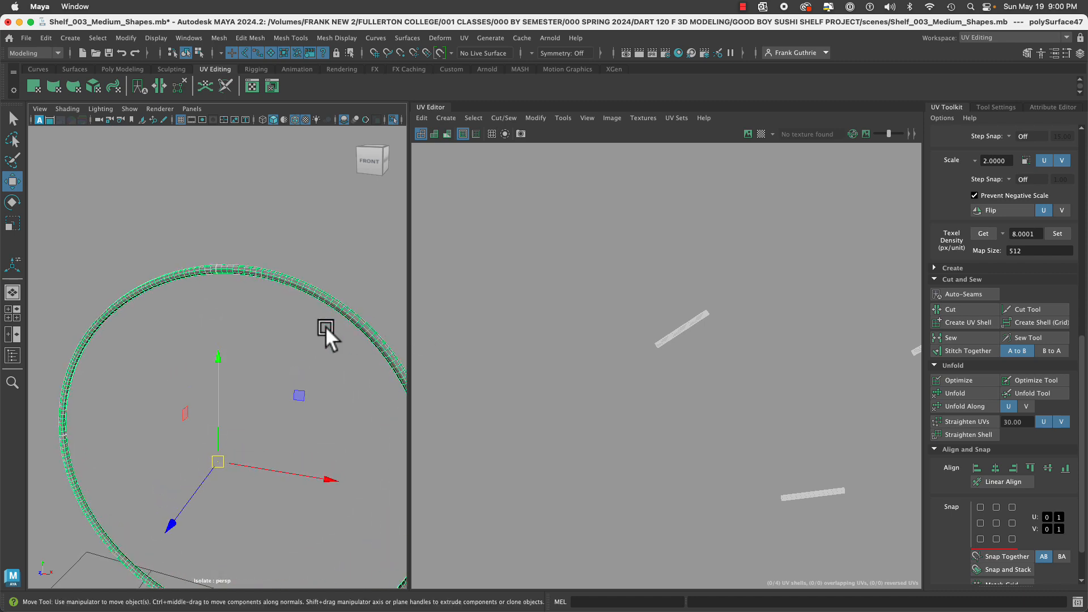
# Switch the ring to UV shell selection and move its upper-right quarter's shell to just above the upper-left quarter's strip.
pyautogui.keyDown('alt'); pyautogui.moveTo(321, 324); pyautogui.dragTo(204, 257); pyautogui.keyUp('alt')
pyautogui.rightClick(206, 264)
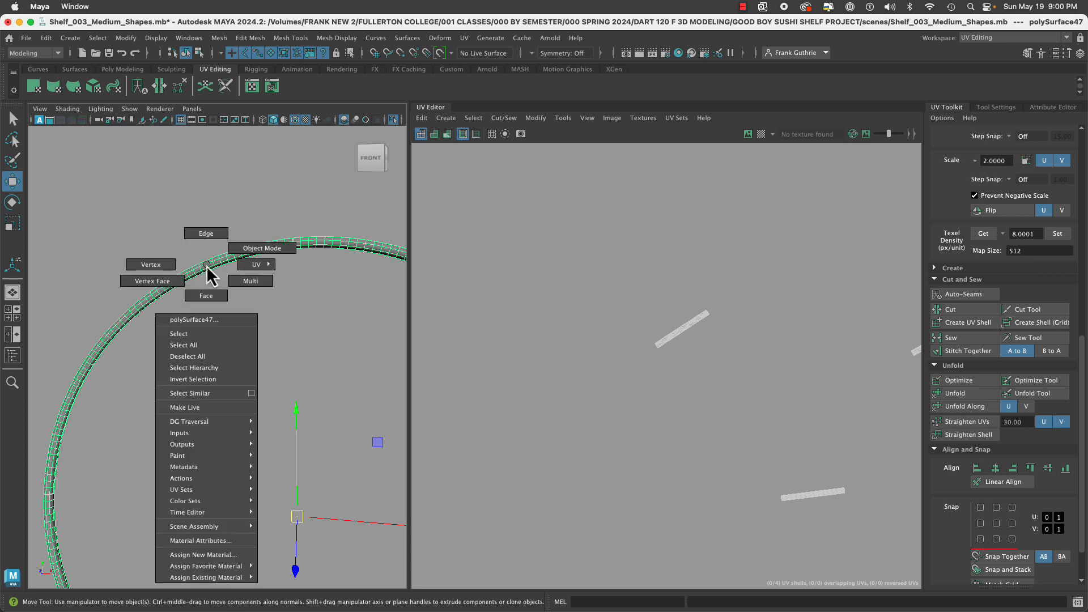
pyautogui.click(262, 248)
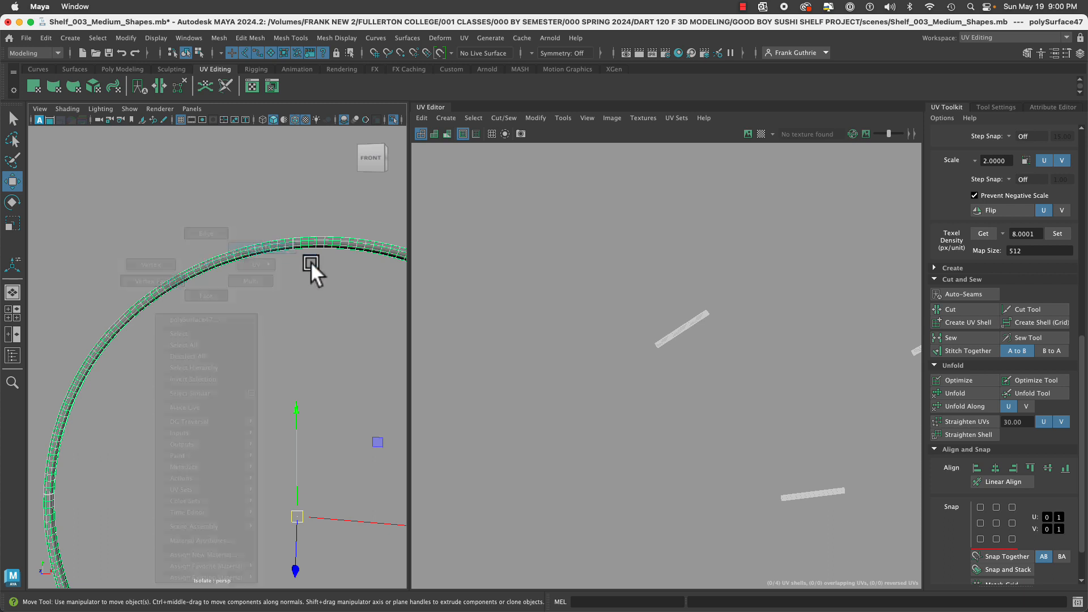
pyautogui.keyDown('alt'); pyautogui.moveTo(743, 406); pyautogui.dragTo(582, 393, button='middle'); pyautogui.keyUp('alt')
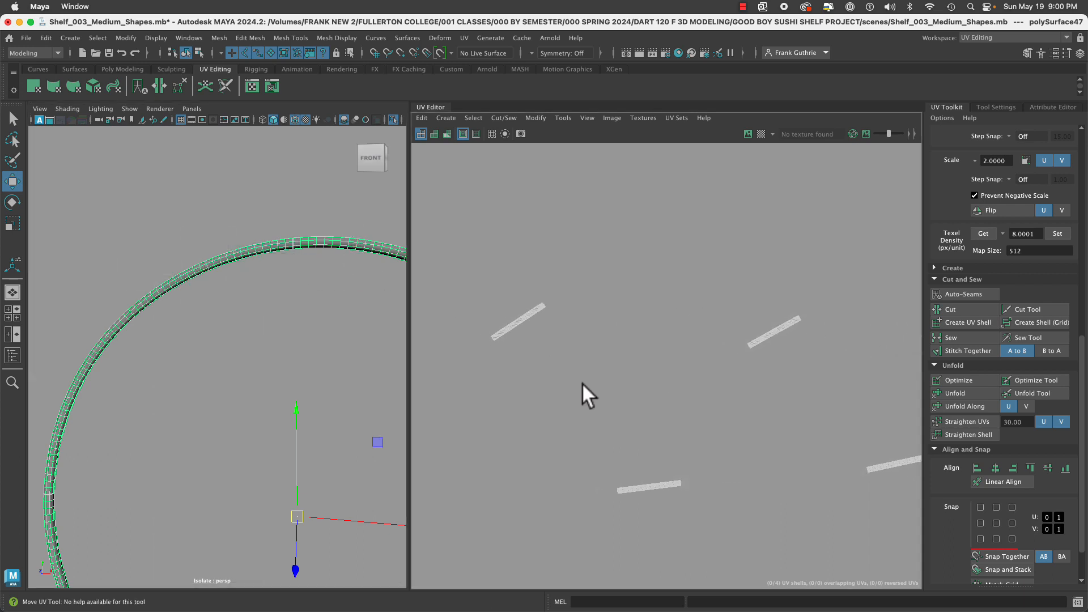
pyautogui.rightClick(616, 339)
pyautogui.moveTo(616, 340); pyautogui.dragTo(566, 323, button='right')
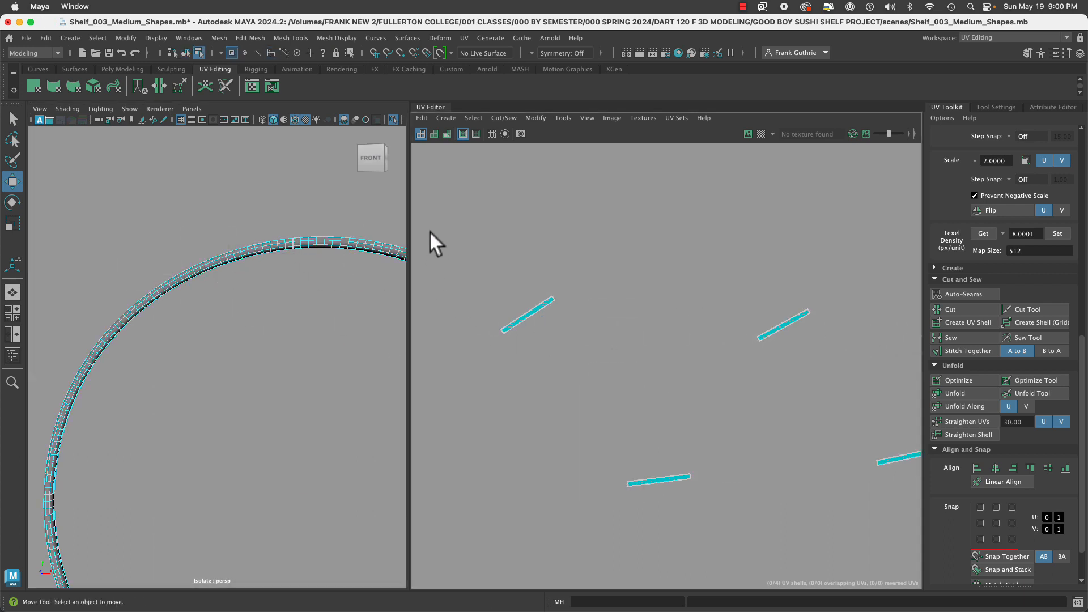
pyautogui.moveTo(366, 212); pyautogui.dragTo(360, 289)
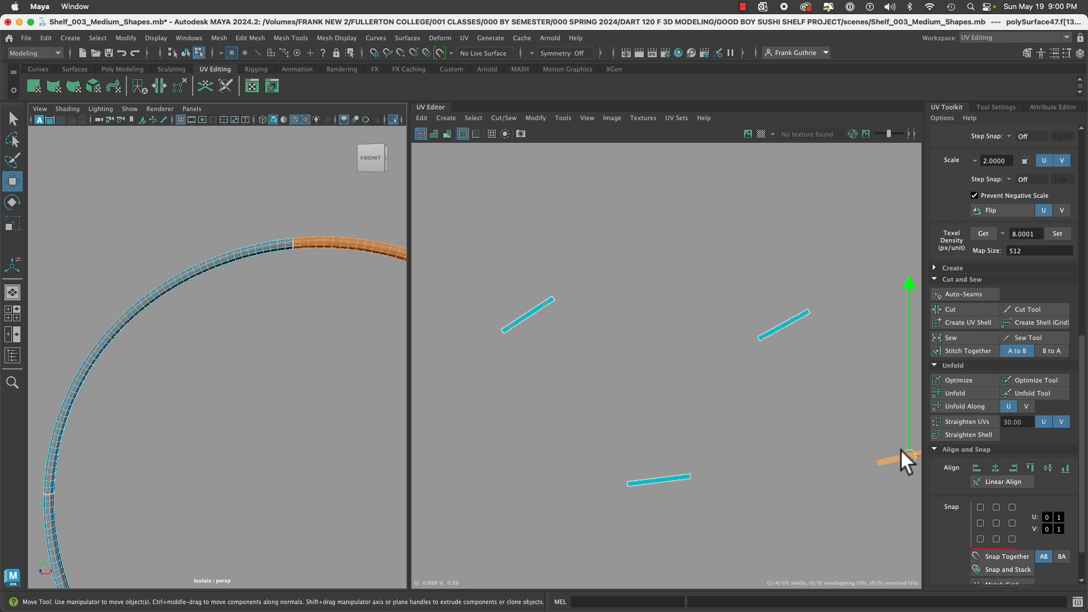
pyautogui.moveTo(901, 450); pyautogui.dragTo(518, 250)
# Move the UV shells of the ring's lower-right and lower-left quarters in between the other two strips.
pyautogui.keyDown('alt'); pyautogui.moveTo(287, 284); pyautogui.dragTo(227, 303, button='right'); pyautogui.keyUp('alt')
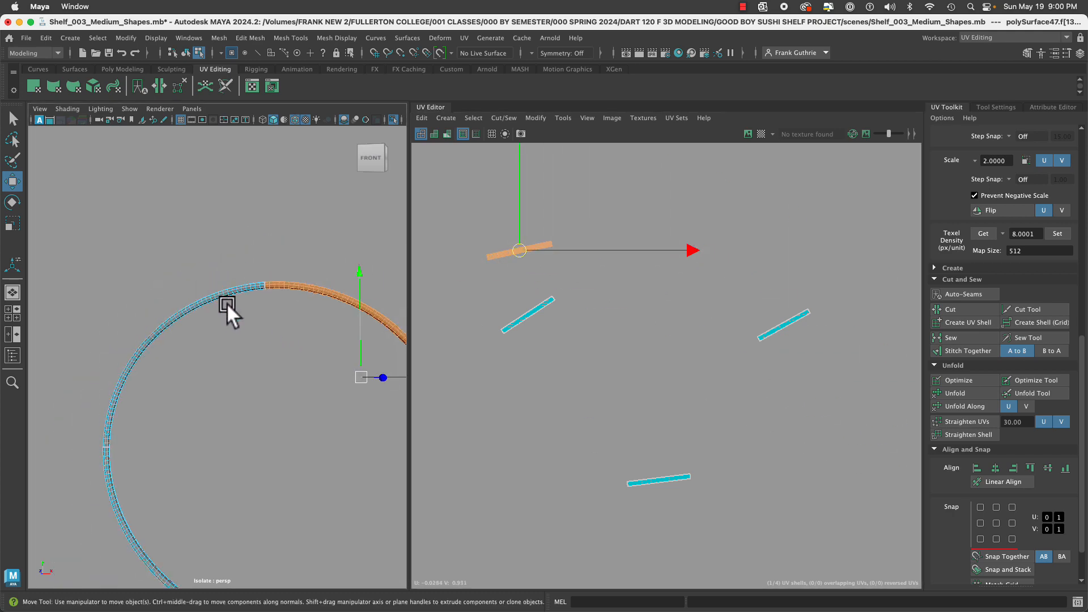
pyautogui.keyDown('alt'); pyautogui.moveTo(271, 310); pyautogui.dragTo(202, 209, button='middle'); pyautogui.keyUp('alt')
pyautogui.moveTo(322, 390); pyautogui.dragTo(418, 467)
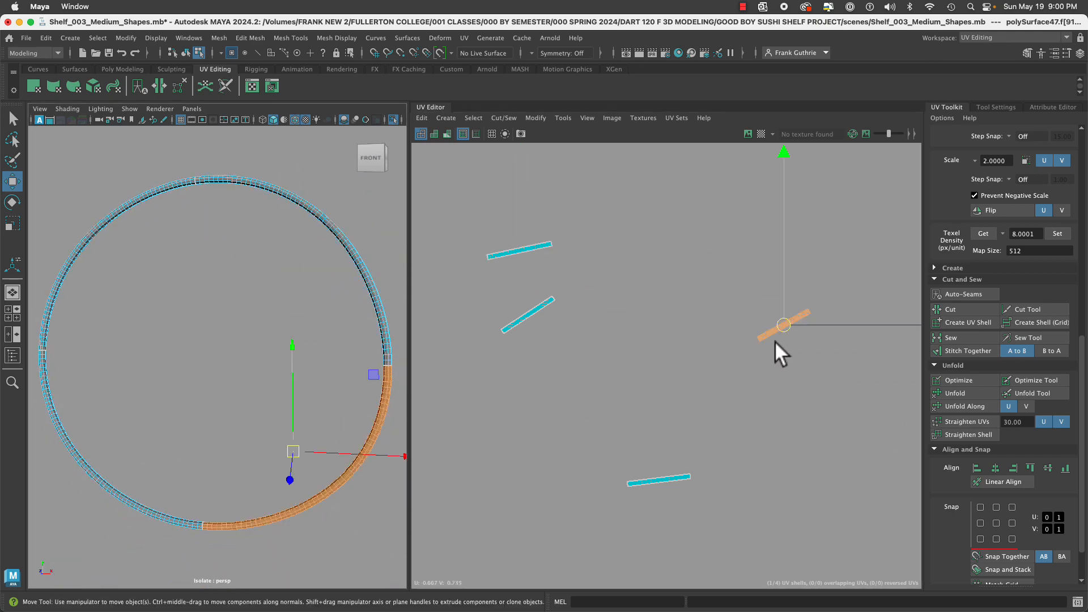
pyautogui.moveTo(769, 326); pyautogui.dragTo(516, 277)
pyautogui.moveTo(156, 434); pyautogui.dragTo(51, 470)
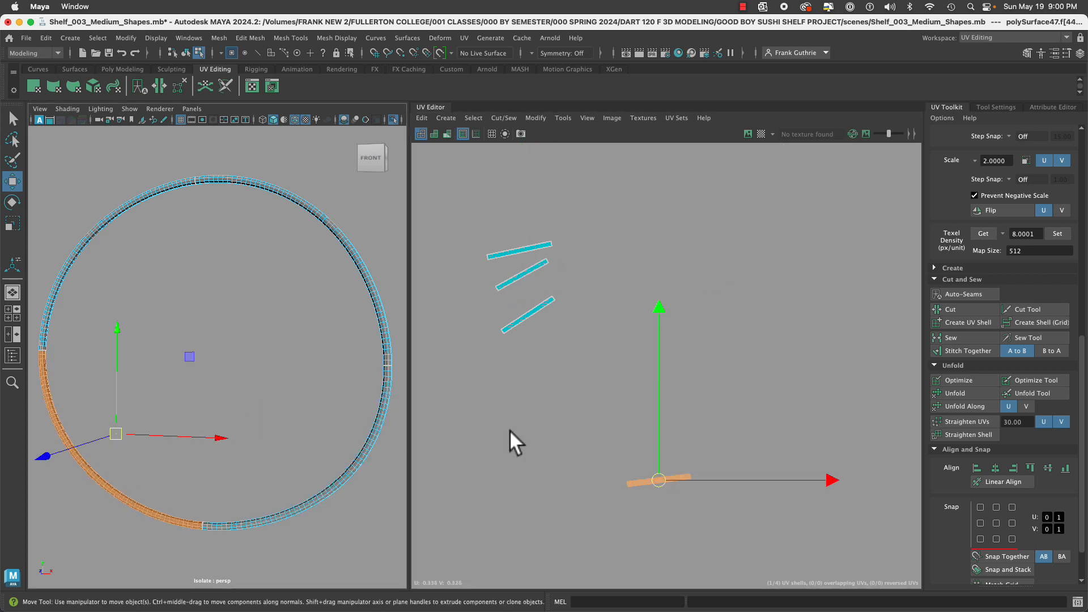
pyautogui.moveTo(660, 497); pyautogui.dragTo(525, 281)
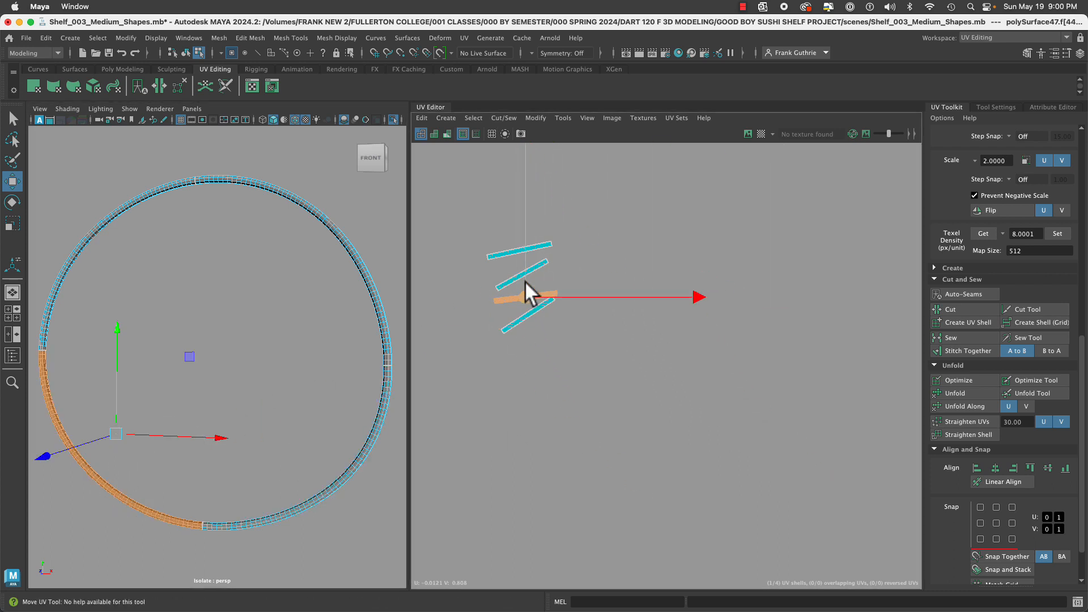
# Straighten the lower-left quarter's UV shell based on one of its inner crosswise edges.
pyautogui.scroll(10, 584, 299)
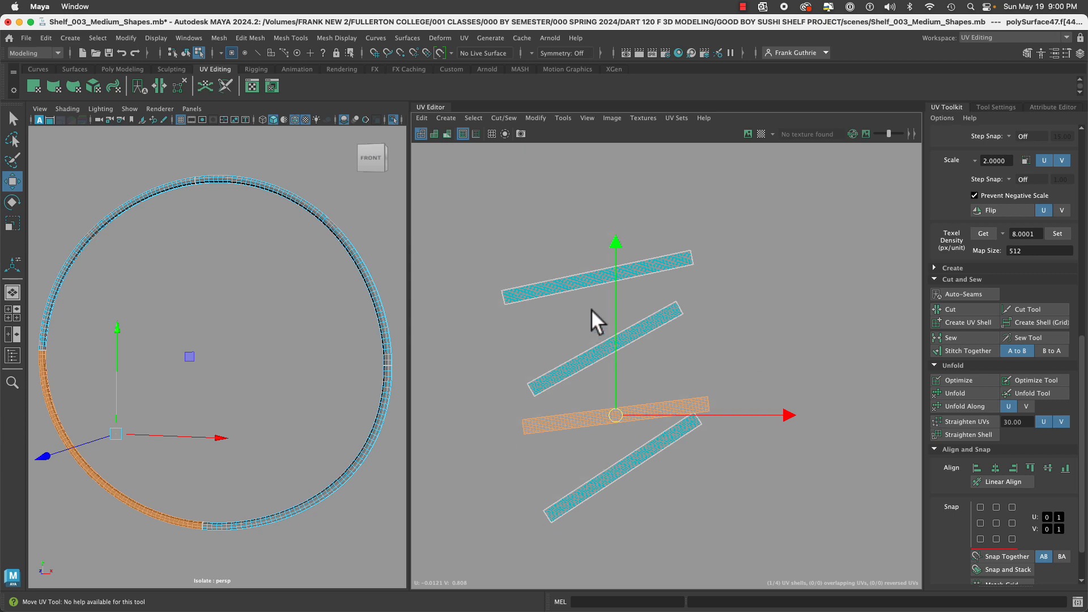
pyautogui.scroll(4, 627, 309)
pyautogui.moveTo(594, 403); pyautogui.dragTo(595, 371, button='right')
pyautogui.click(614, 400)
pyautogui.scroll(4, 614, 400)
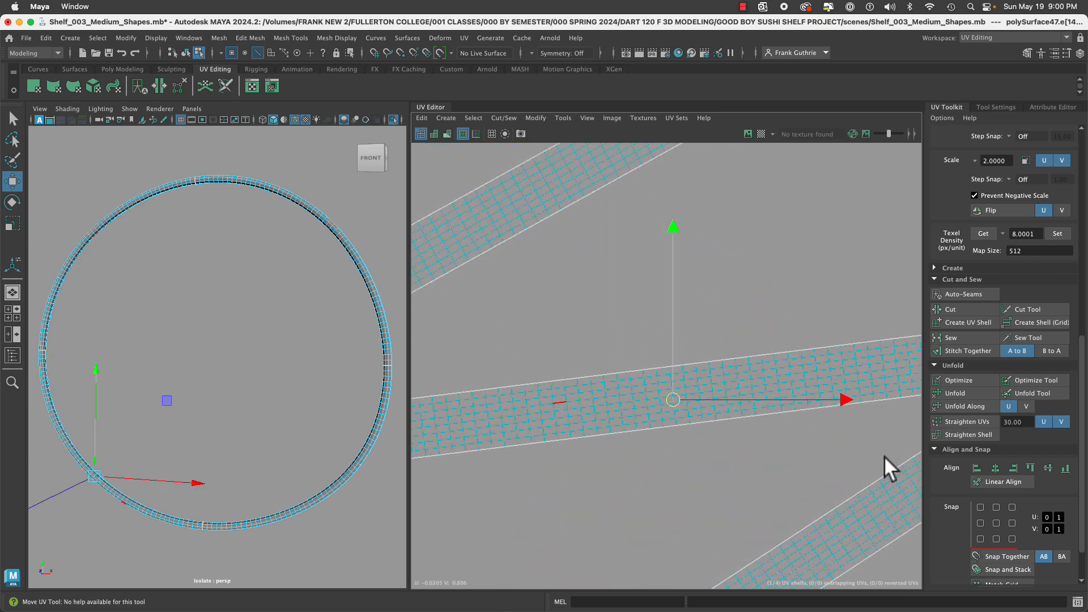
pyautogui.click(969, 435)
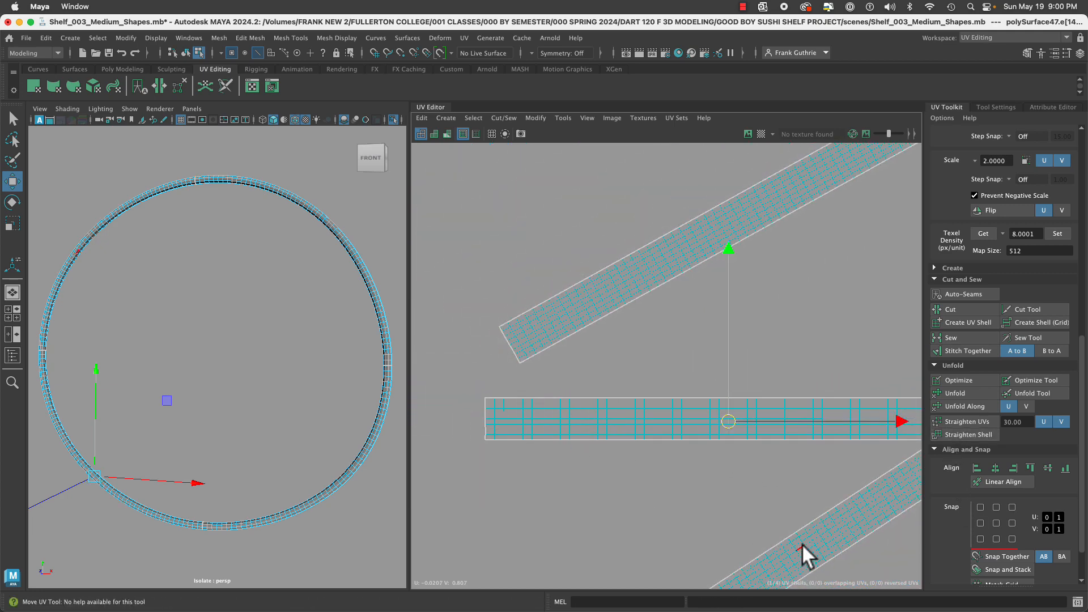
# Straighten the UV shells of the upper-left, lower-right and upper-right quarters in the same way, each from one inner edge.
pyautogui.click(801, 543)
pyautogui.press('g')
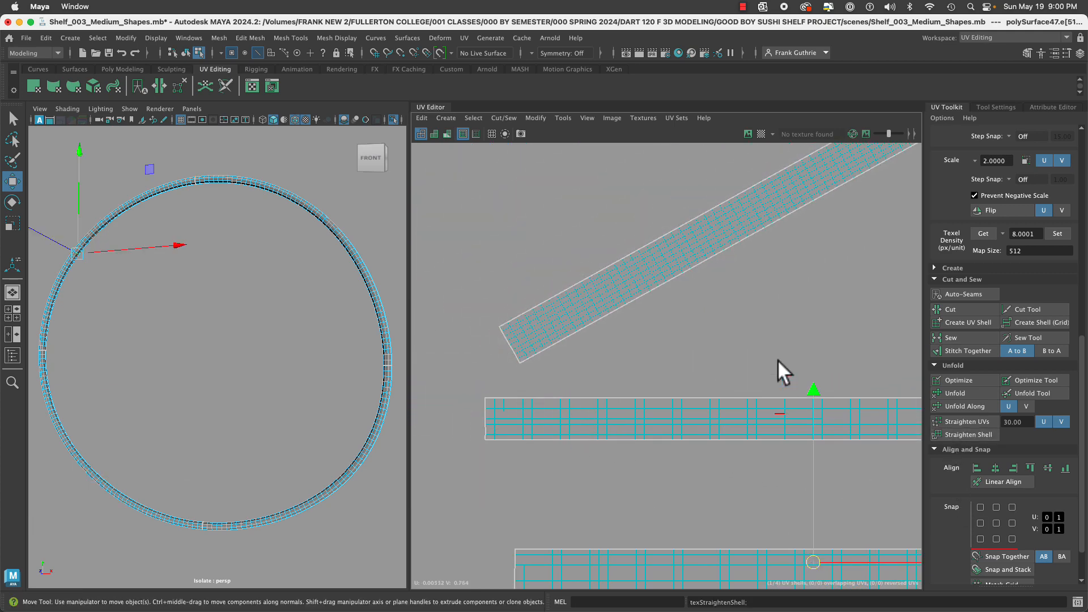
pyautogui.click(728, 221)
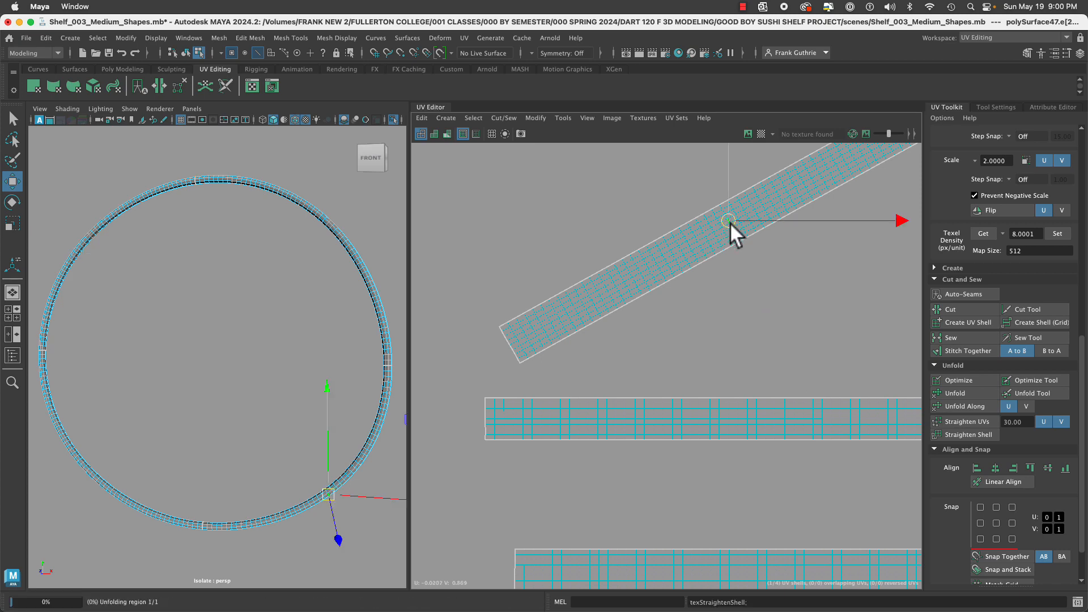
pyautogui.press('g')
pyautogui.keyDown('alt'); pyautogui.moveTo(780, 324); pyautogui.dragTo(745, 559, button='middle'); pyautogui.keyUp('alt')
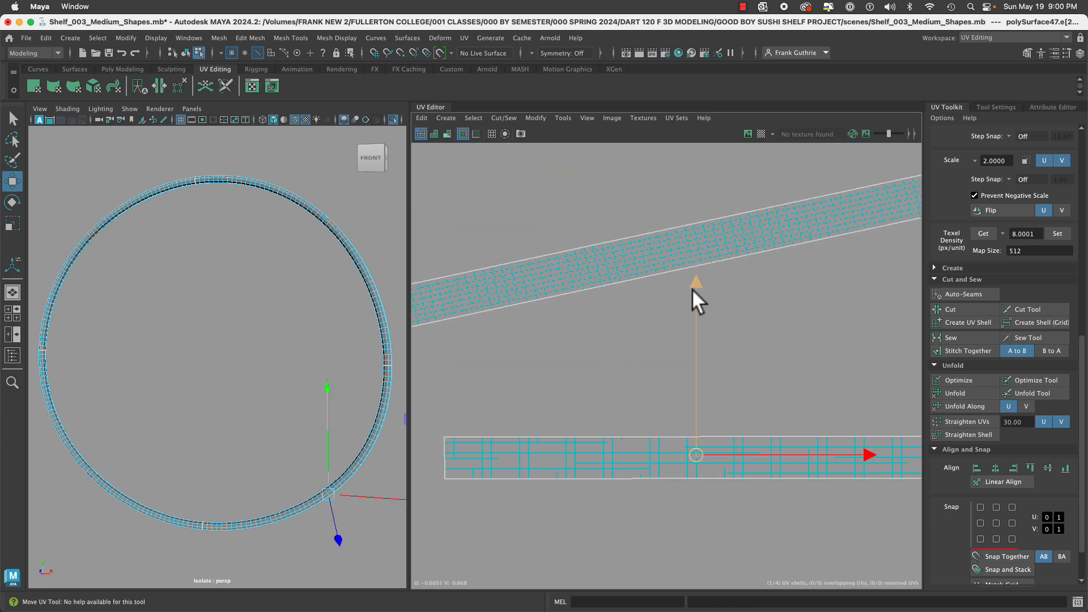
pyautogui.click(675, 244)
pyautogui.press('f')
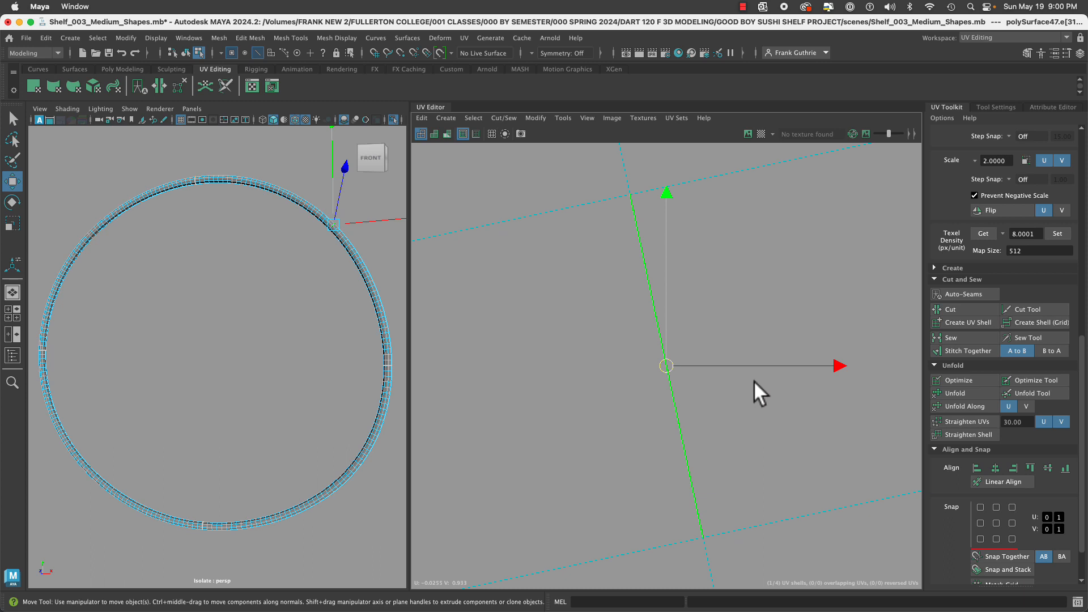
pyautogui.press('g')
pyautogui.keyDown('alt'); pyautogui.moveTo(756, 382); pyautogui.dragTo(579, 347, button='right'); pyautogui.keyUp('alt')
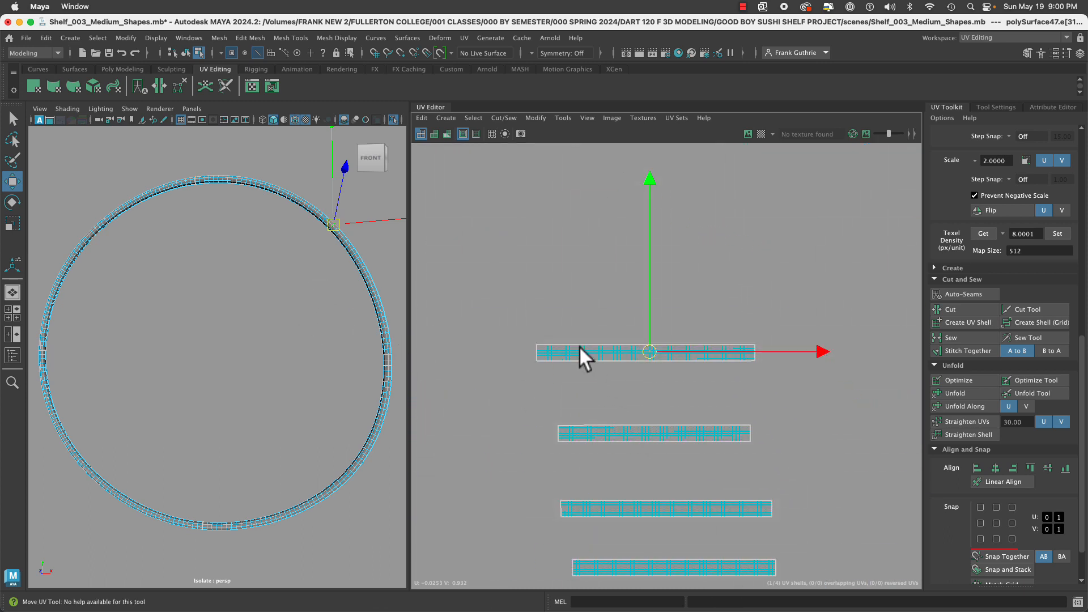
# Switch to UV shell selection and move the straightened strips closer together into a compact vertical stack.
pyautogui.keyDown('alt'); pyautogui.moveTo(580, 347); pyautogui.dragTo(544, 271, button='middle'); pyautogui.keyUp('alt')
pyautogui.moveTo(547, 267); pyautogui.dragTo(499, 247, button='right')
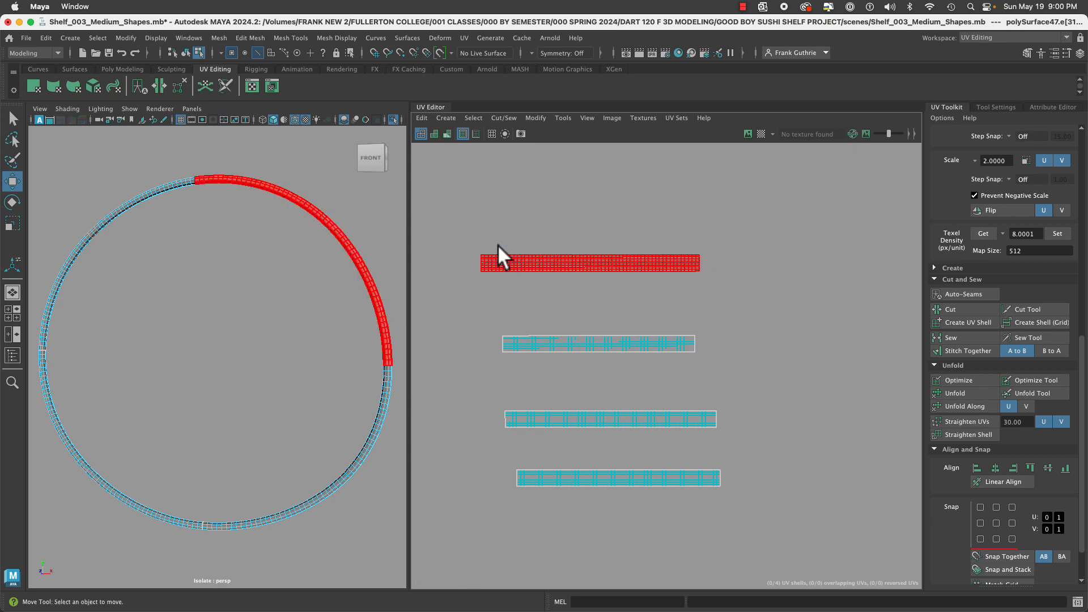
pyautogui.click(584, 264)
pyautogui.moveTo(584, 264); pyautogui.dragTo(609, 318)
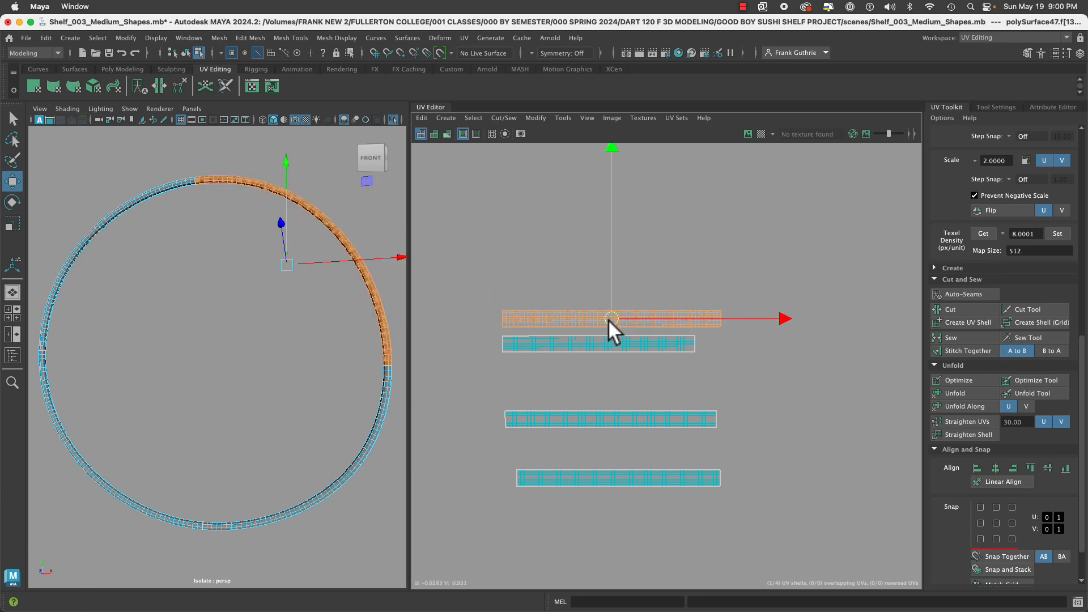
pyautogui.click(604, 420)
pyautogui.moveTo(604, 420); pyautogui.dragTo(607, 376)
pyautogui.click(614, 477)
pyautogui.moveTo(613, 478); pyautogui.dragTo(612, 411)
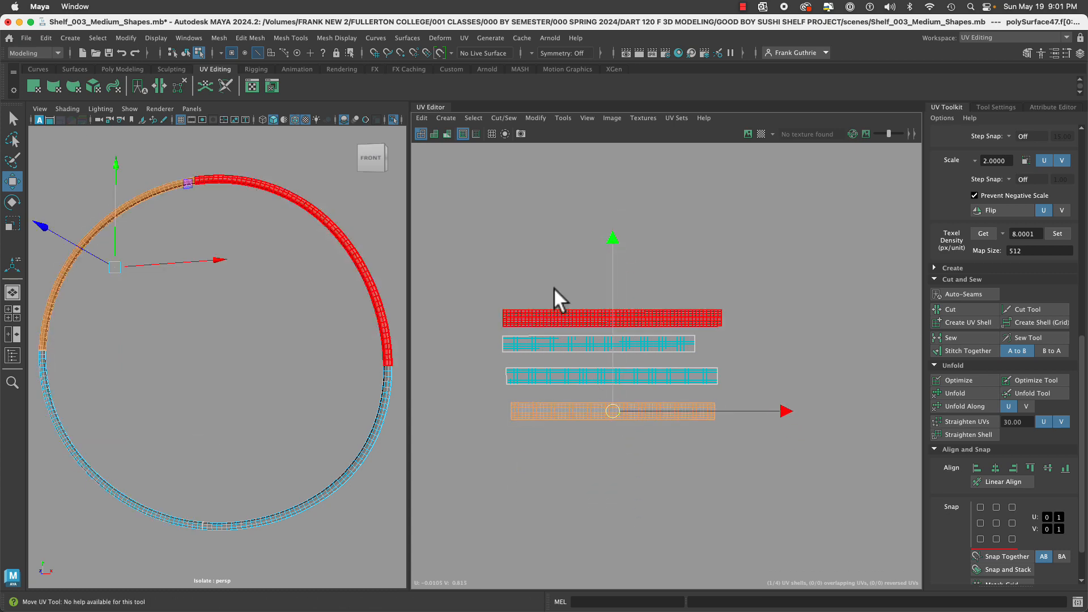
# Select all four strips and align them along their left ends.
pyautogui.moveTo(553, 287); pyautogui.dragTo(694, 464)
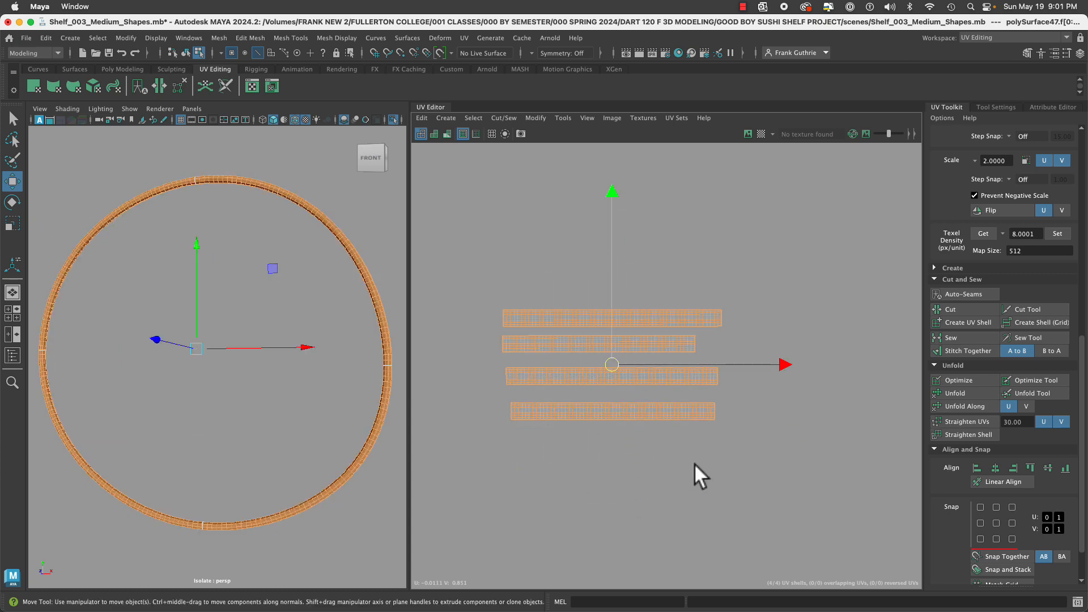
pyautogui.click(978, 472)
pyautogui.click(541, 456)
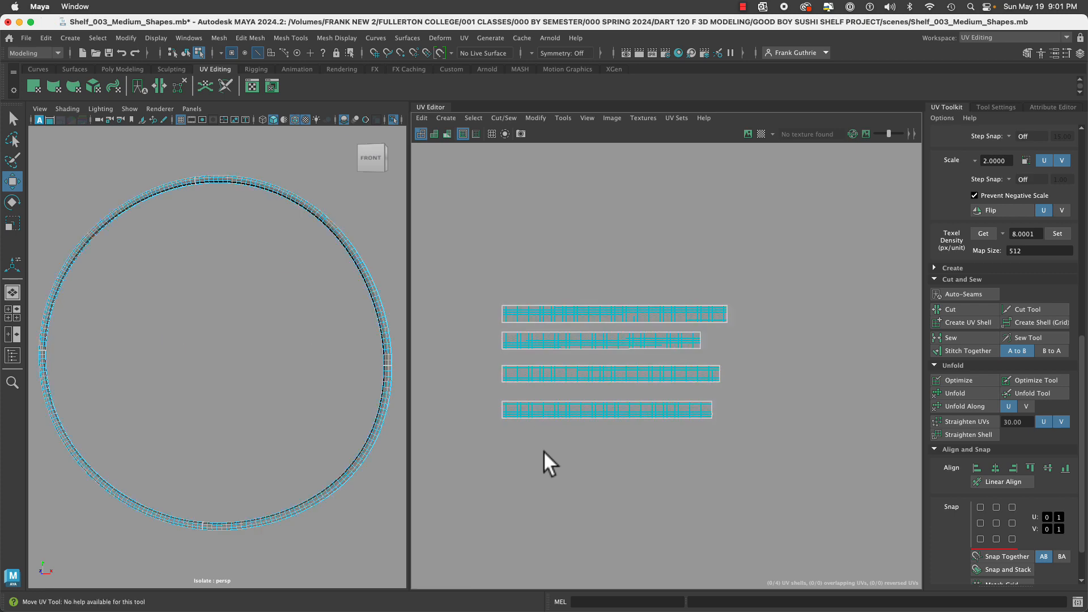
pyautogui.scroll(3, 542, 451)
pyautogui.keyDown('alt'); pyautogui.moveTo(687, 393); pyautogui.dragTo(644, 414, button='middle'); pyautogui.keyUp('alt')
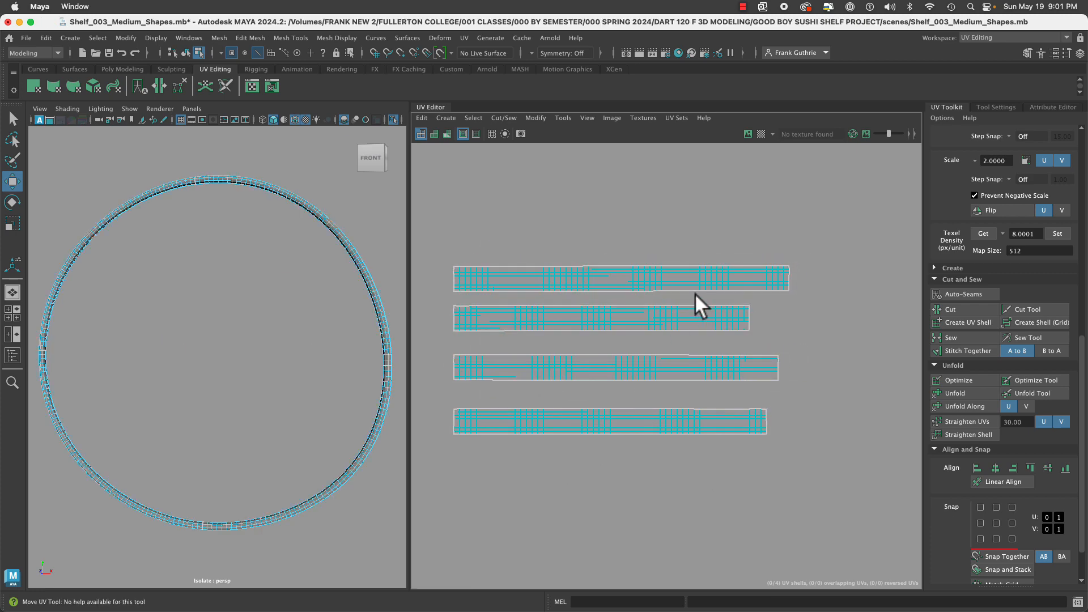
pyautogui.scroll(3, 695, 293)
pyautogui.keyDown('alt'); pyautogui.moveTo(732, 325); pyautogui.dragTo(760, 338, button='middle'); pyautogui.keyUp('alt')
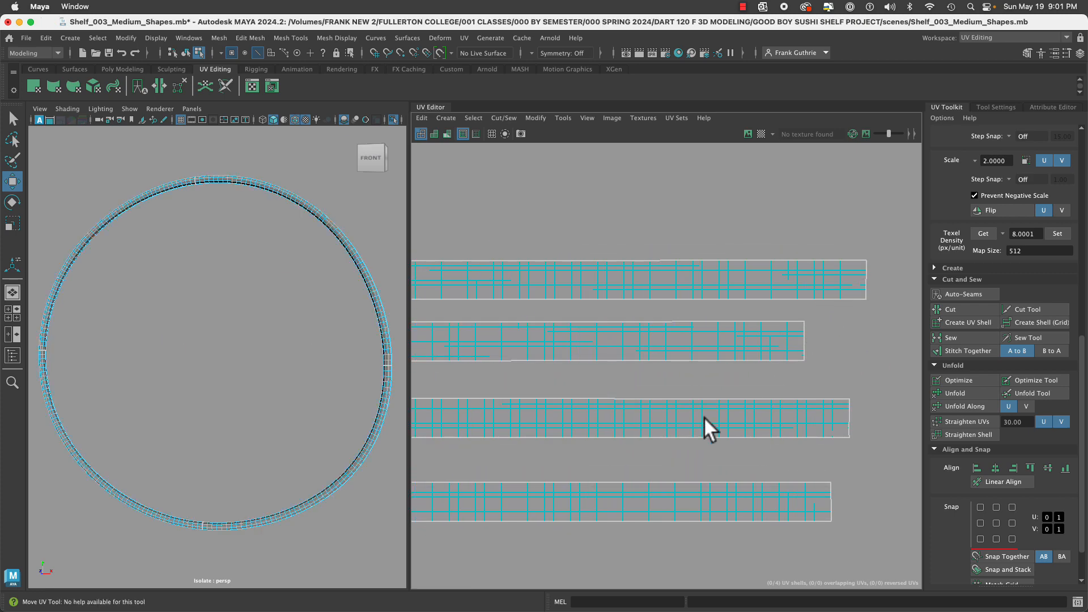
pyautogui.scroll(-3, 802, 437)
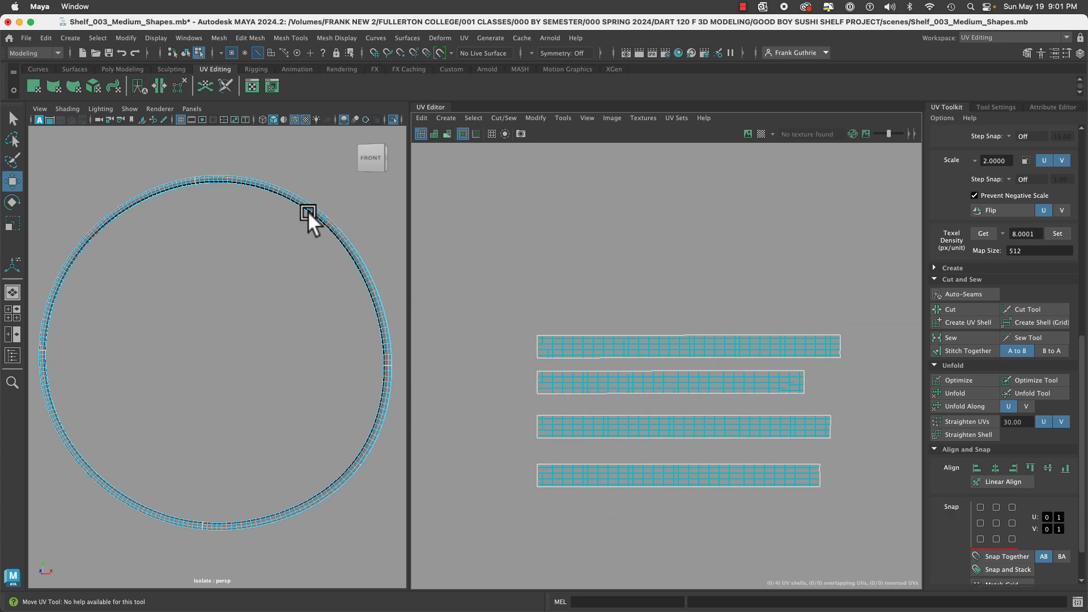
# Return the ring to object mode and select it in a zoomed-out front view.
pyautogui.moveTo(320, 217); pyautogui.dragTo(354, 183, button='right')
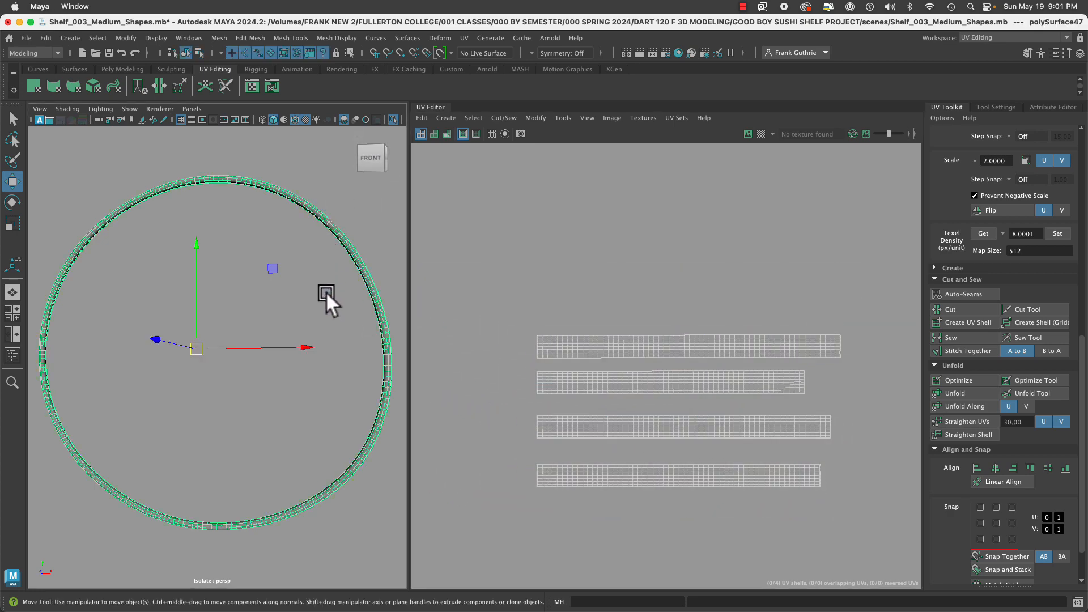
pyautogui.click(342, 315)
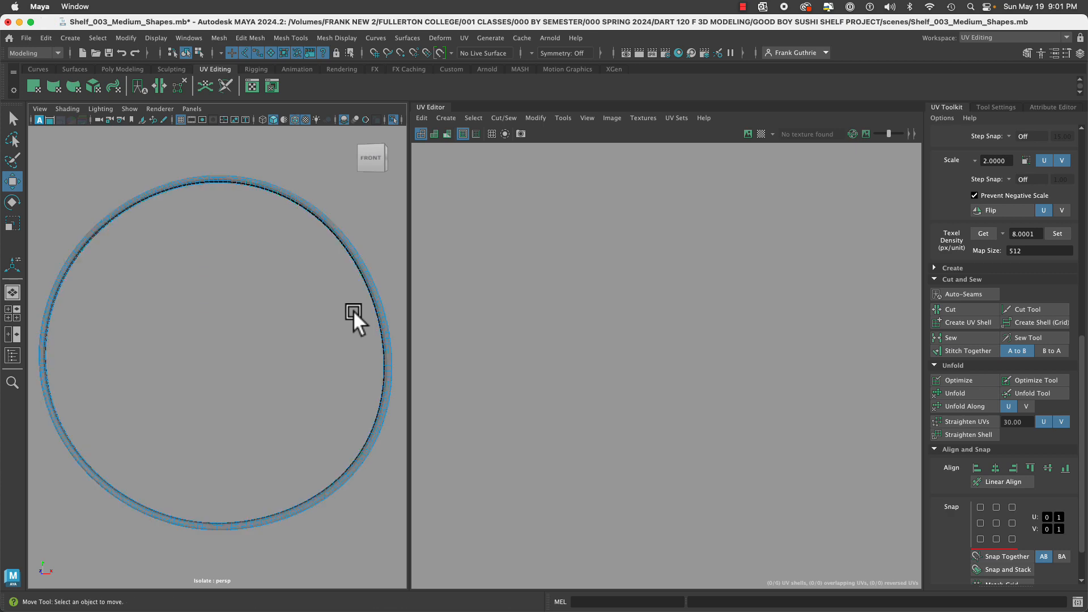
pyautogui.press('space')
pyautogui.press('space')
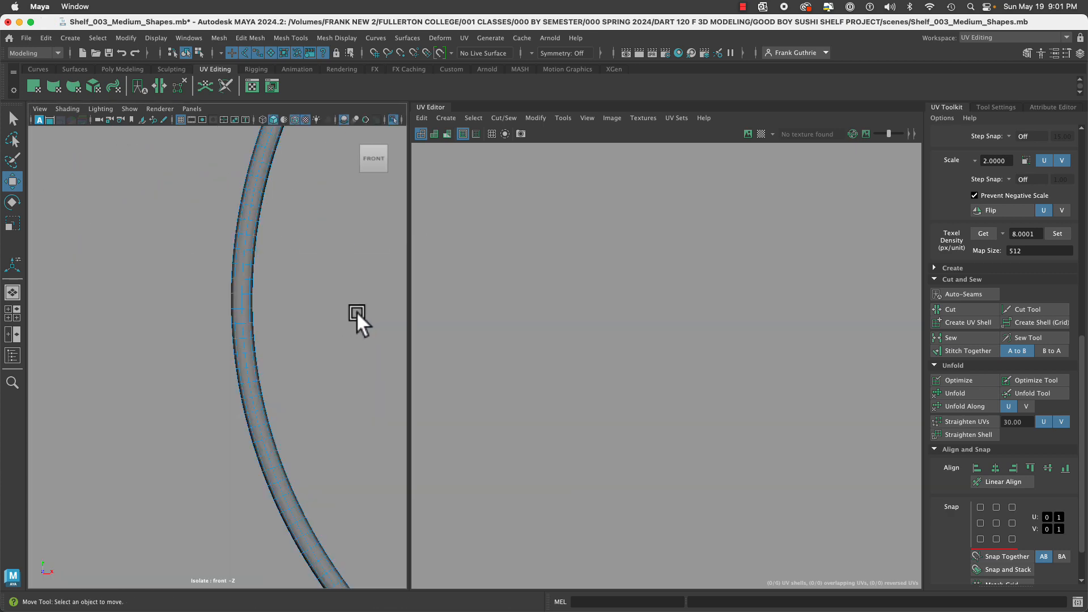
pyautogui.keyDown('alt'); pyautogui.moveTo(356, 311); pyautogui.dragTo(145, 294, button='right'); pyautogui.keyUp('alt')
pyautogui.keyDown('alt'); pyautogui.moveTo(292, 320); pyautogui.dragTo(304, 324); pyautogui.keyUp('alt')
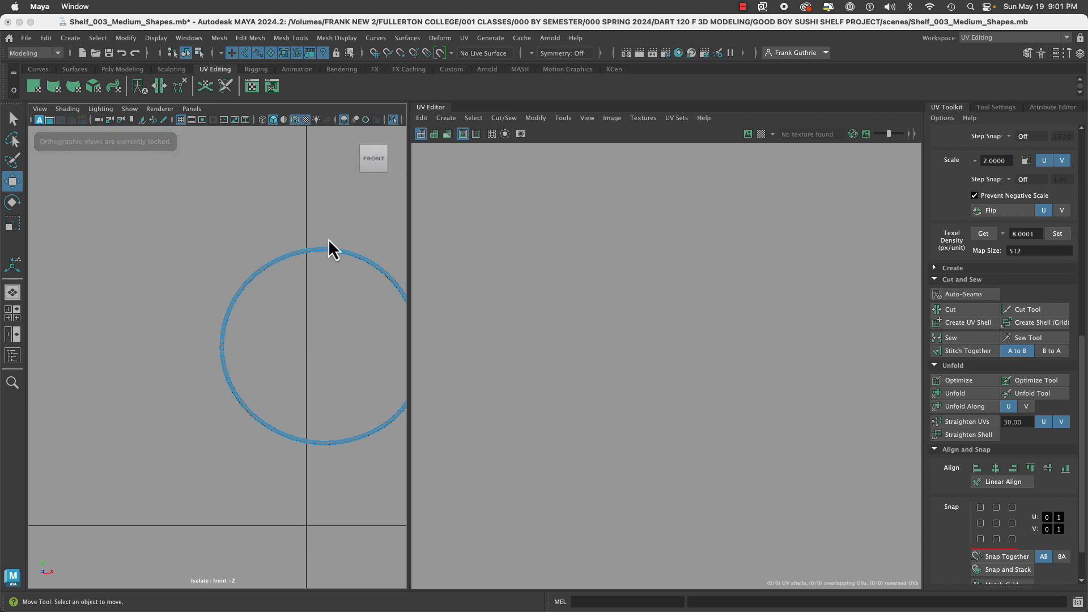
pyautogui.keyDown('alt'); pyautogui.moveTo(324, 266); pyautogui.dragTo(233, 280, button='middle'); pyautogui.keyUp('alt')
pyautogui.click(233, 280)
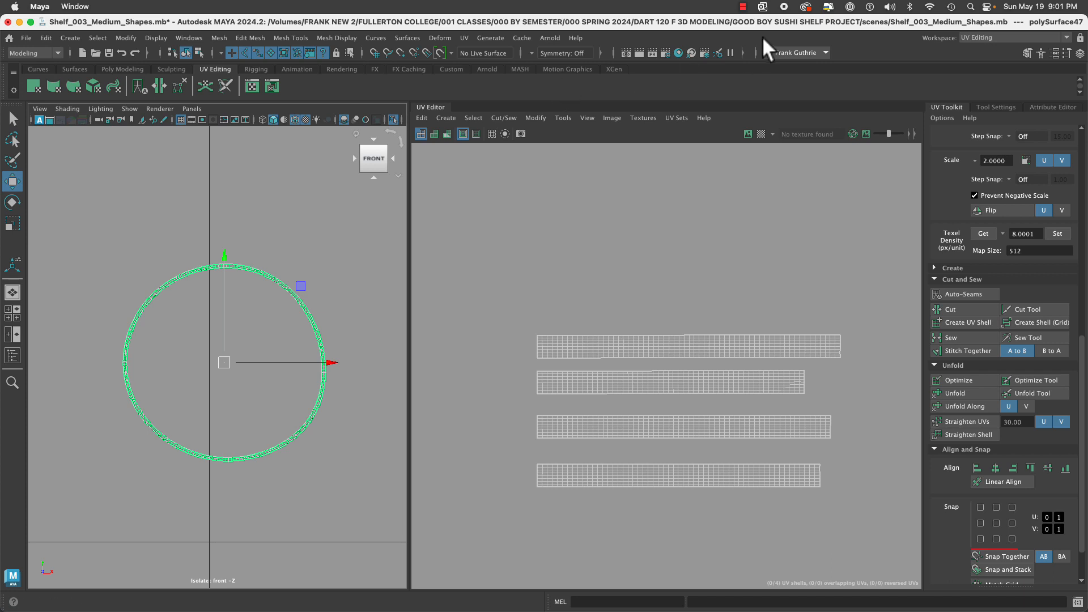
pyautogui.click(743, 8)
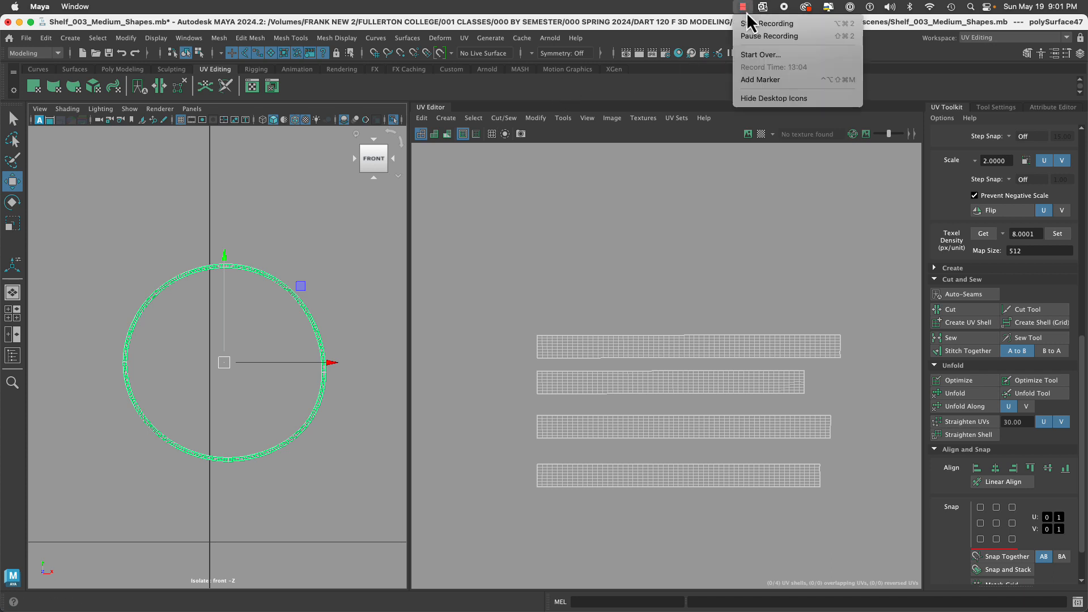
pyautogui.click(755, 37)
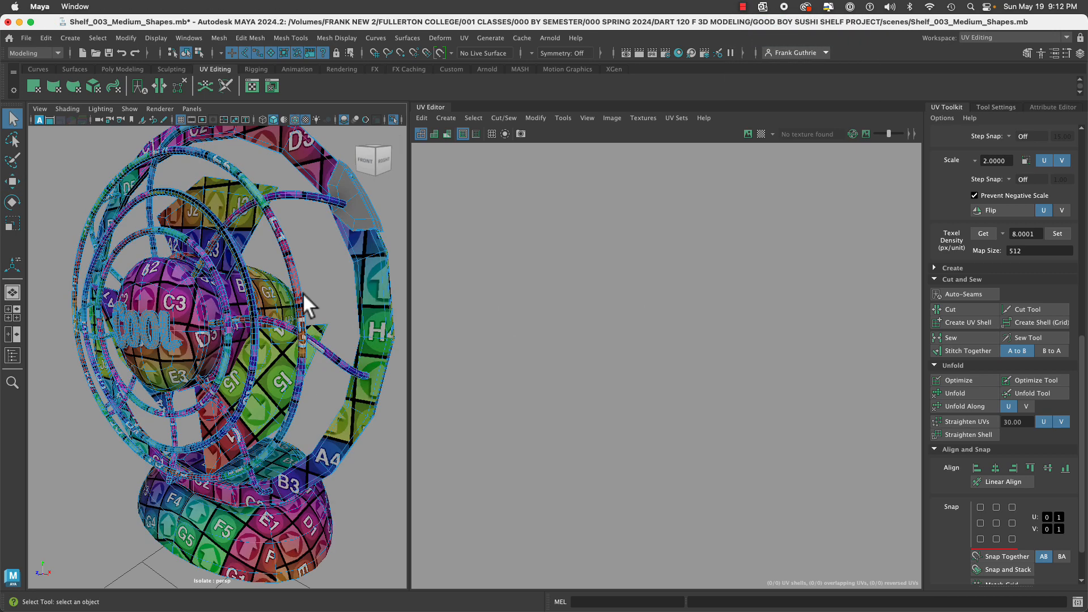
# Select the grey clip on the fan's outer rim and frame both the clip and its UV layout.
pyautogui.click(362, 219)
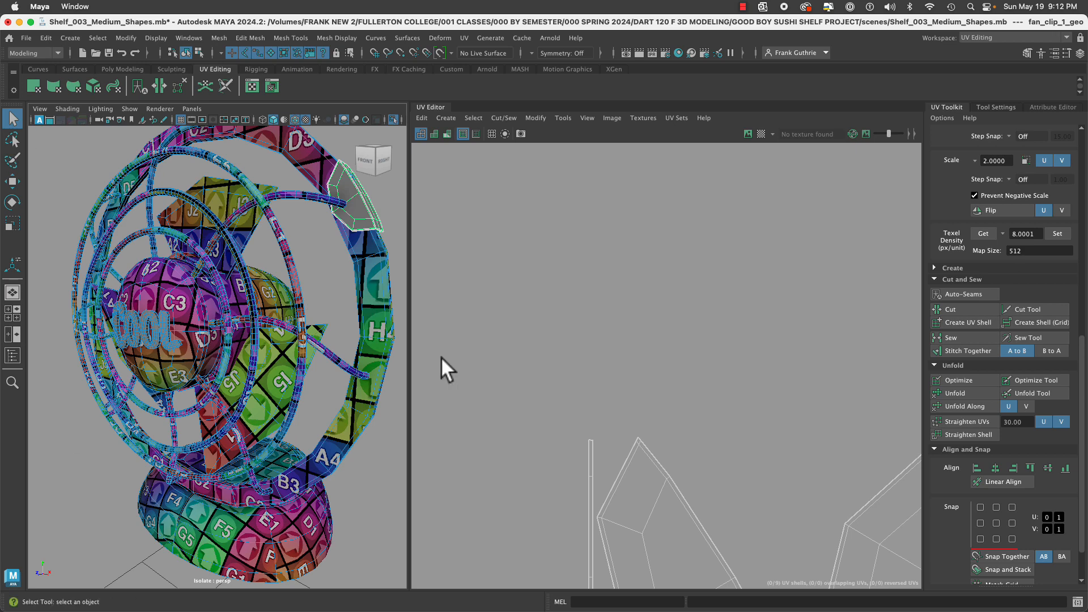
pyautogui.scroll(-5, 669, 402)
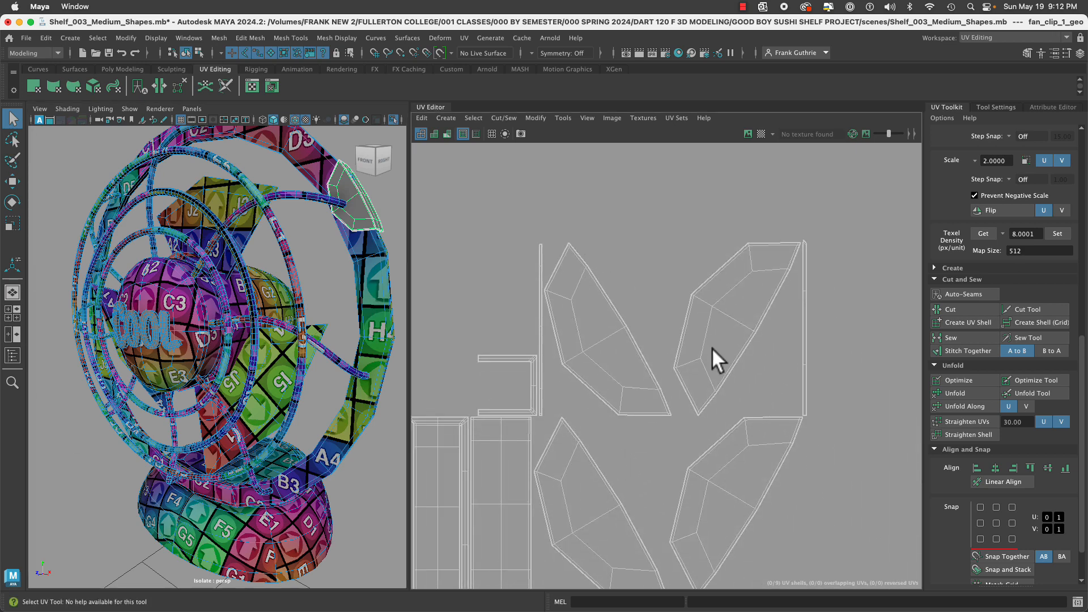
pyautogui.press('f')
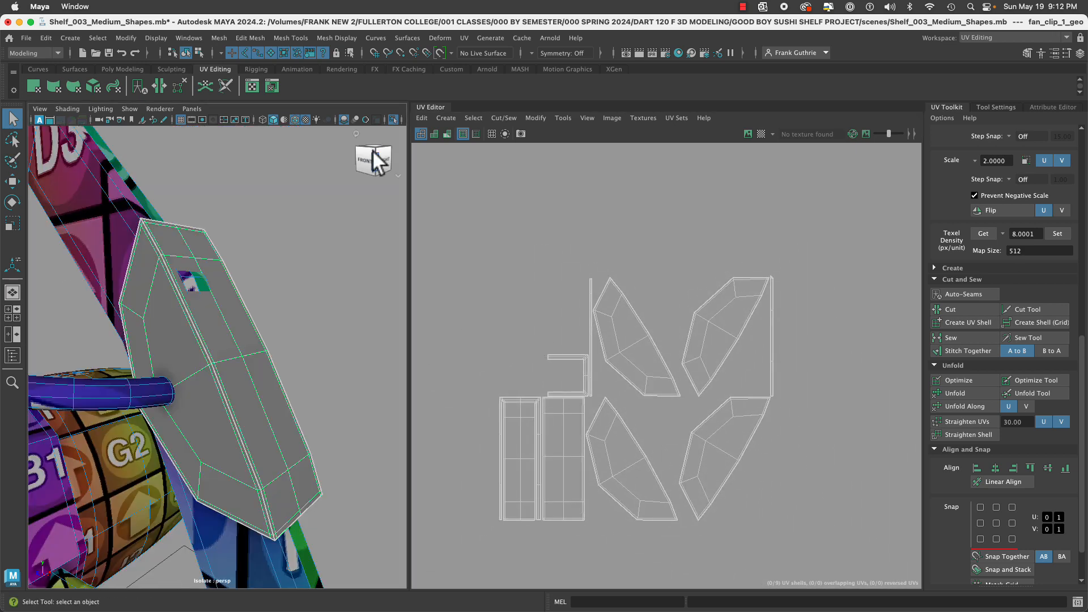
# Isolate the selected clip in the viewport and orbit to see its side face and rim.
pyautogui.click(391, 119)
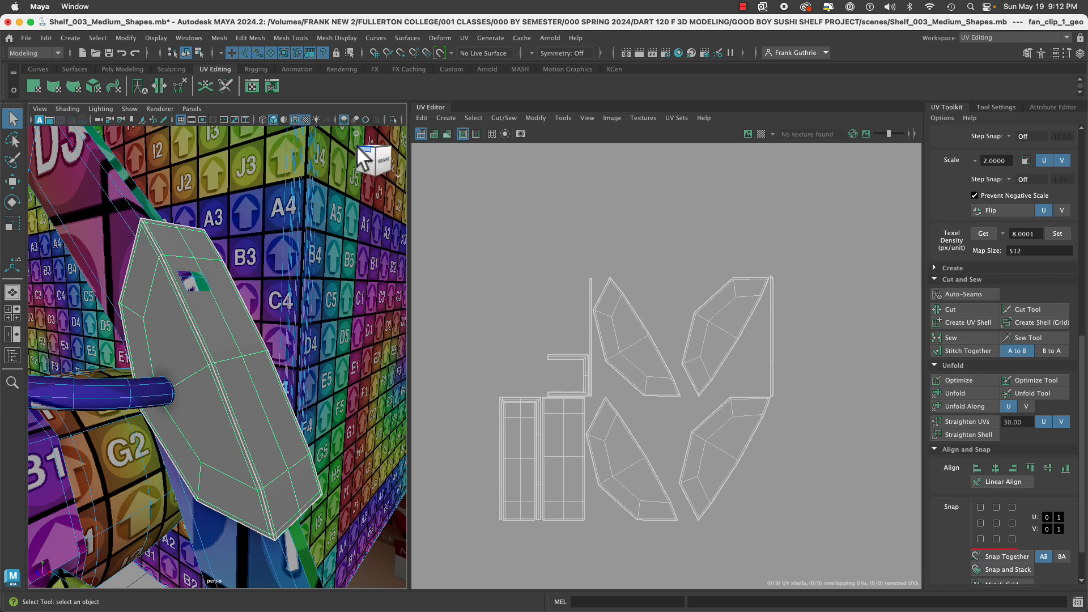
pyautogui.click(390, 118)
pyautogui.keyDown('alt'); pyautogui.moveTo(242, 266); pyautogui.dragTo(388, 297); pyautogui.keyUp('alt')
pyautogui.click(333, 291)
pyautogui.keyDown('alt'); pyautogui.moveTo(251, 294); pyautogui.dragTo(130, 301); pyautogui.keyUp('alt')
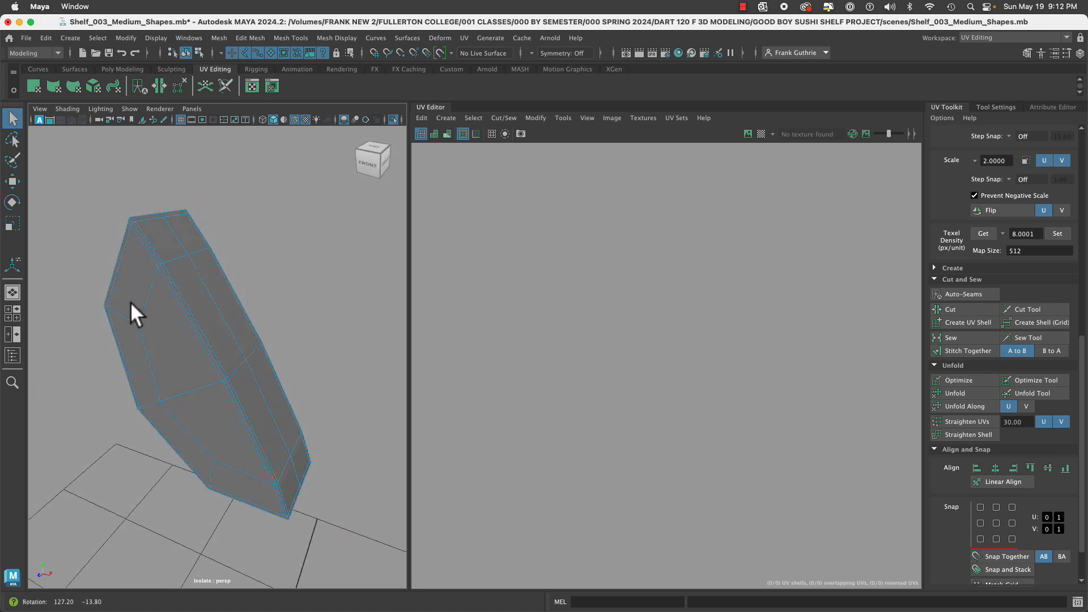
# Switch to UV shell selection and move the visible side face's shell into the empty space above the layout.
pyautogui.moveTo(181, 274); pyautogui.dragTo(243, 280, button='right')
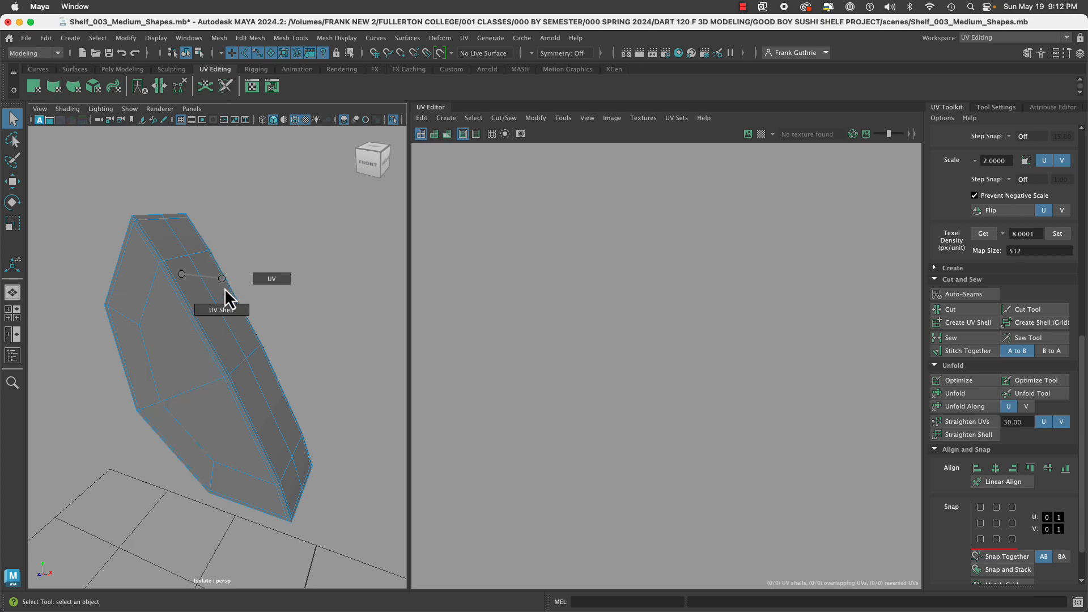
pyautogui.click(182, 352)
pyautogui.click(279, 366)
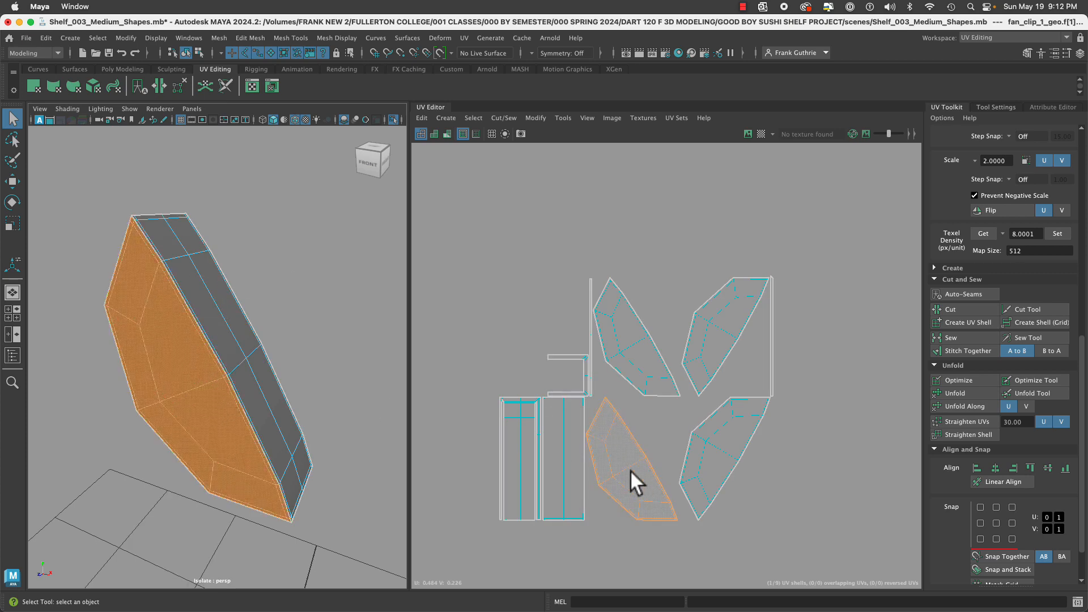
pyautogui.press('w')
pyautogui.moveTo(631, 464); pyautogui.dragTo(643, 225)
# Rotate the side face's shell until its long edge is roughly horizontal and apply Straighten Shell using its central crosswise edge.
pyautogui.keyDown('alt'); pyautogui.moveTo(712, 289); pyautogui.dragTo(684, 383, button='middle'); pyautogui.keyUp('alt')
pyautogui.press('e')
pyautogui.moveTo(683, 364); pyautogui.dragTo(699, 289)
pyautogui.moveTo(720, 280); pyautogui.dragTo(719, 250, button='right')
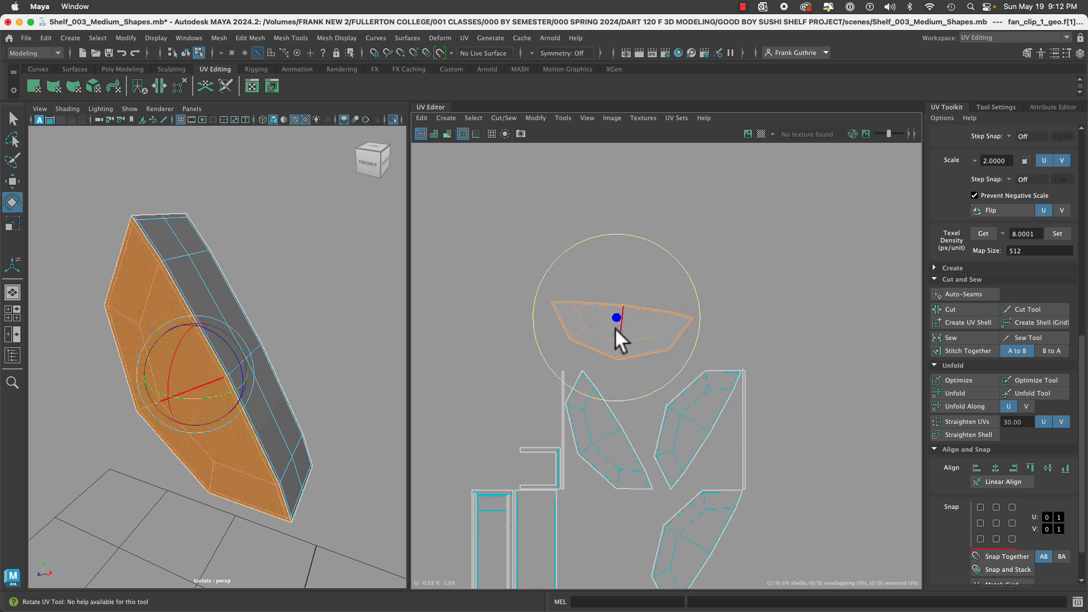
pyautogui.click(937, 434)
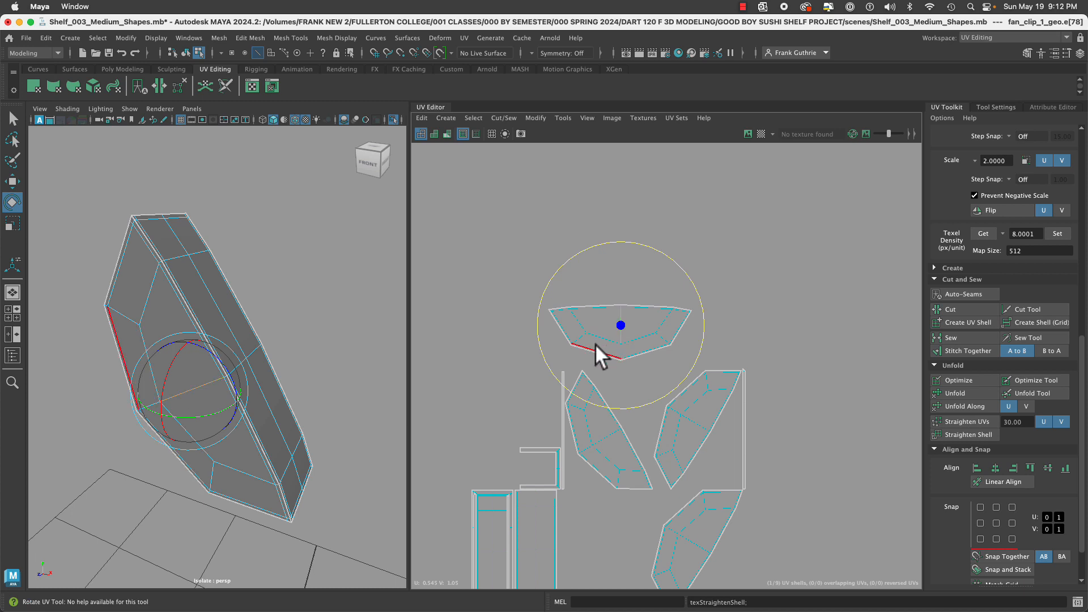
# Stitch the rectangular strip to the side face's long edge and the opposite side face to the strip's other long edge.
pyautogui.press('q')
pyautogui.scroll(3, 546, 298)
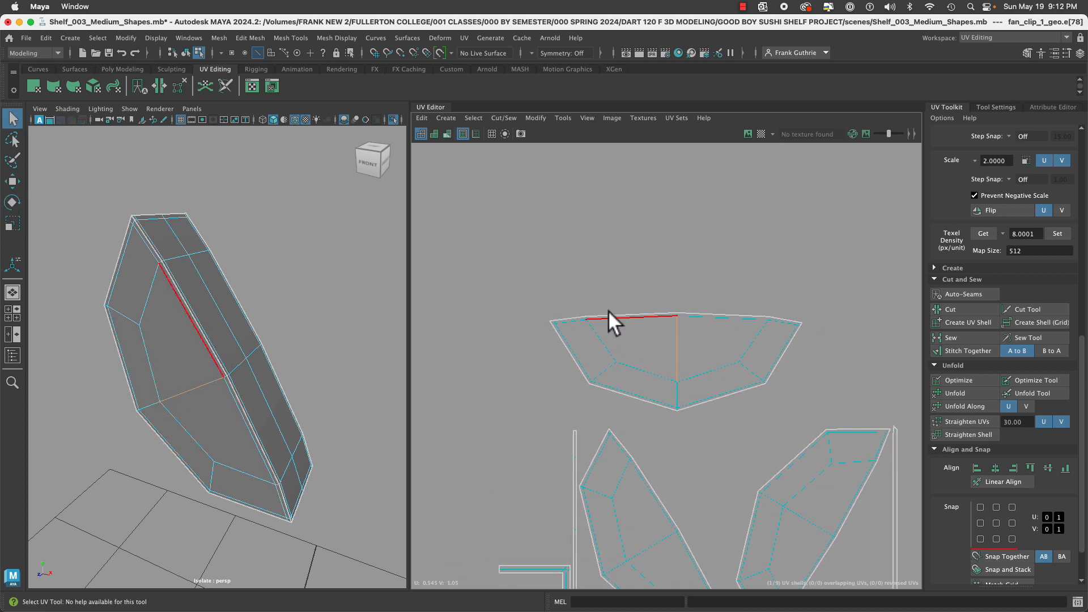
pyautogui.click(677, 318)
pyautogui.click(636, 318)
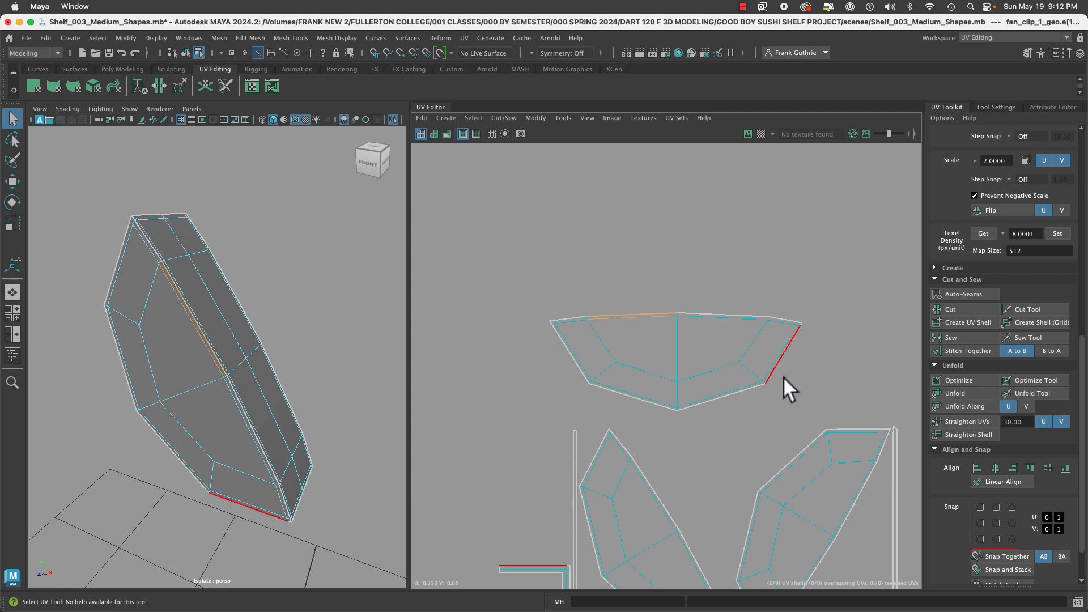
pyautogui.click(960, 351)
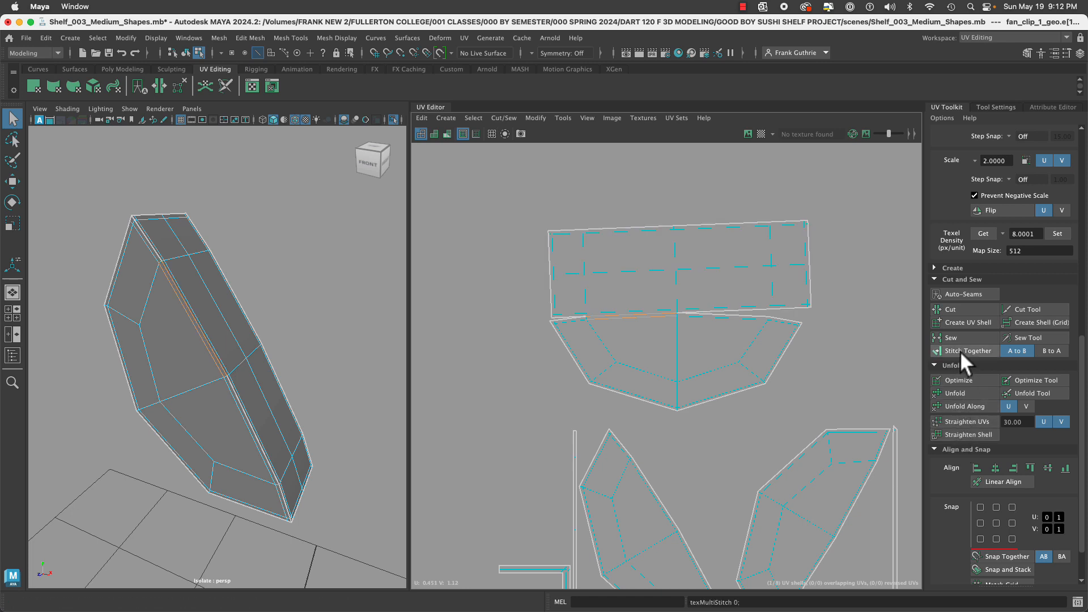
pyautogui.click(622, 227)
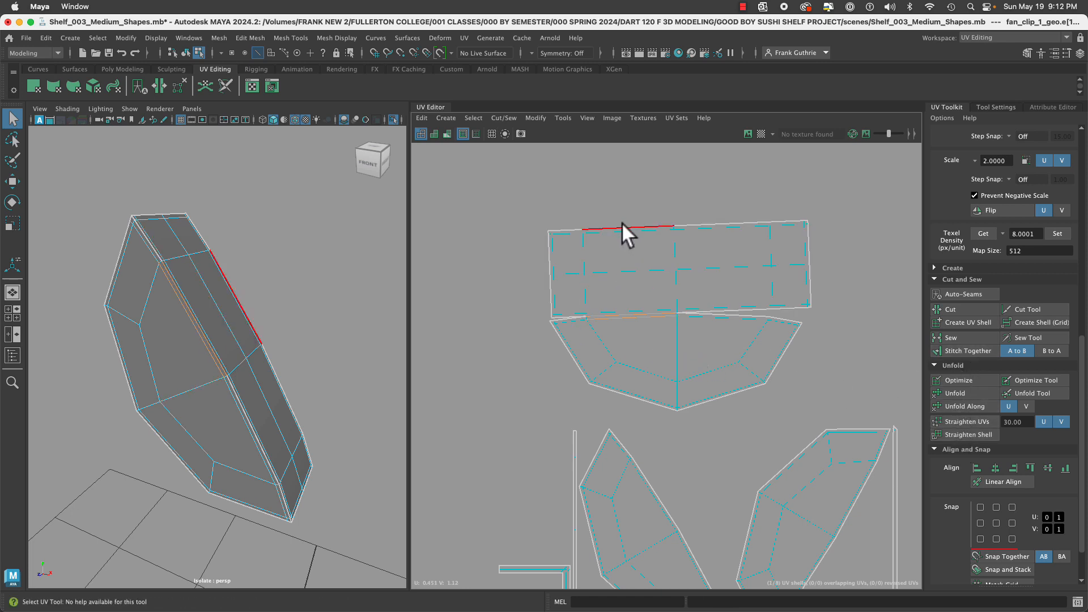
pyautogui.click(964, 352)
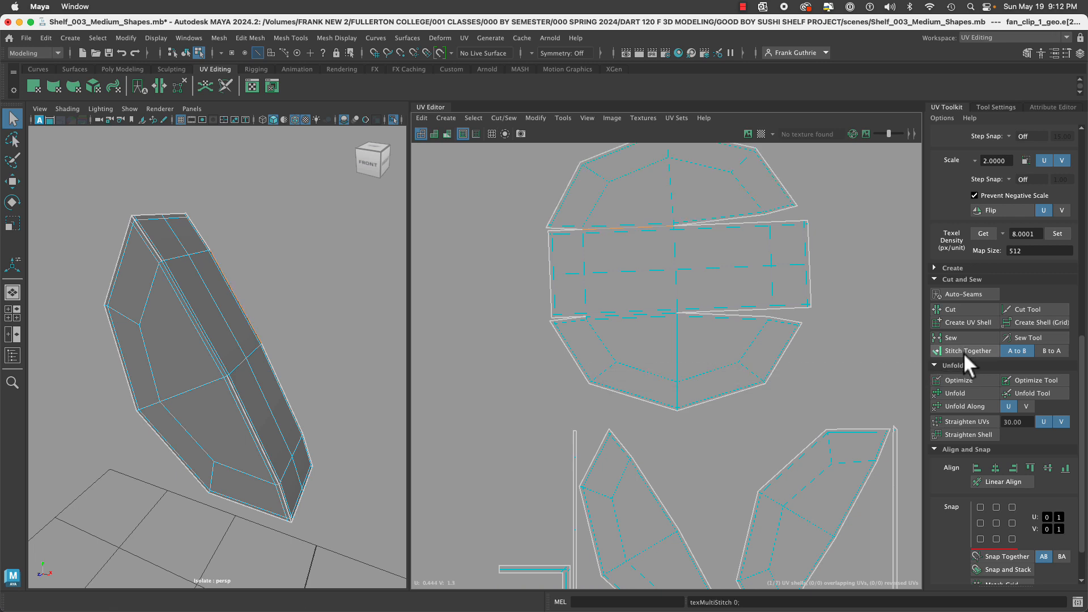
# Try Straighten Shell on the stitched shell from the strip's middle lengthwise edge and undo it.
pyautogui.click(699, 247)
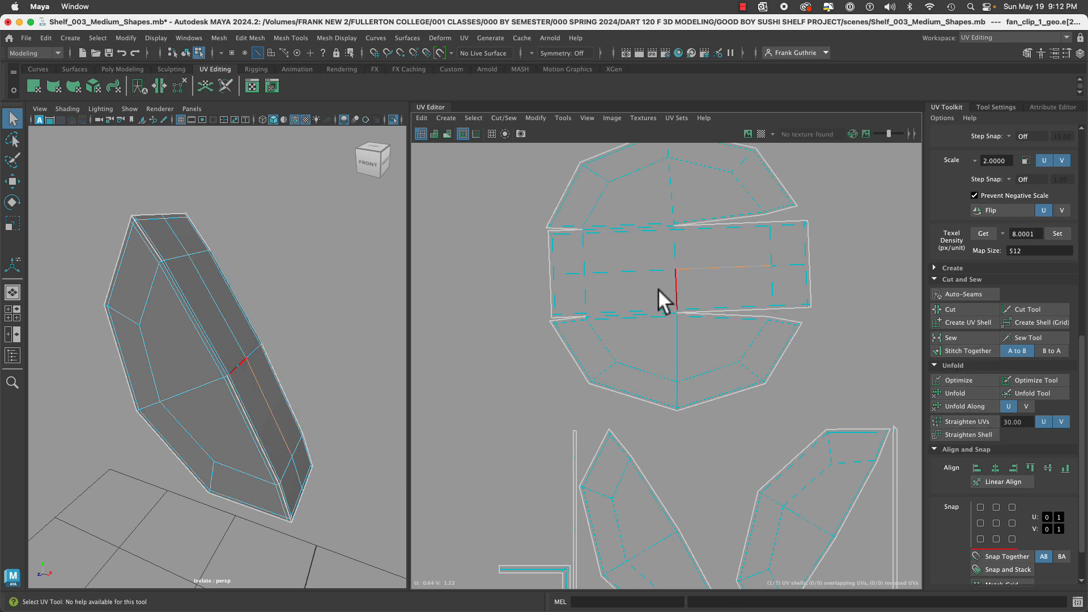
pyautogui.click(966, 433)
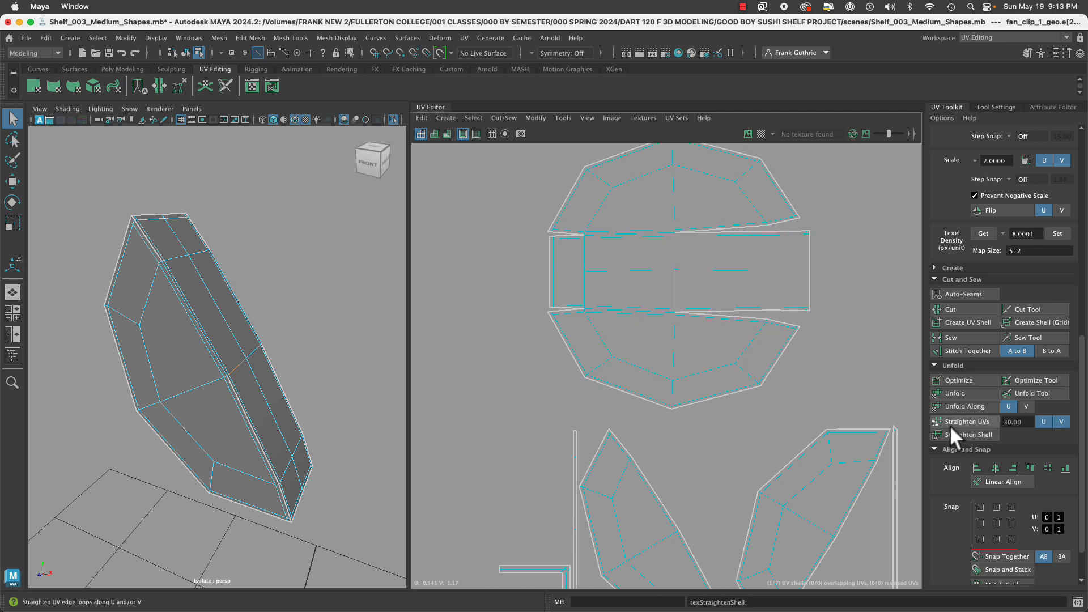
pyautogui.press('z')
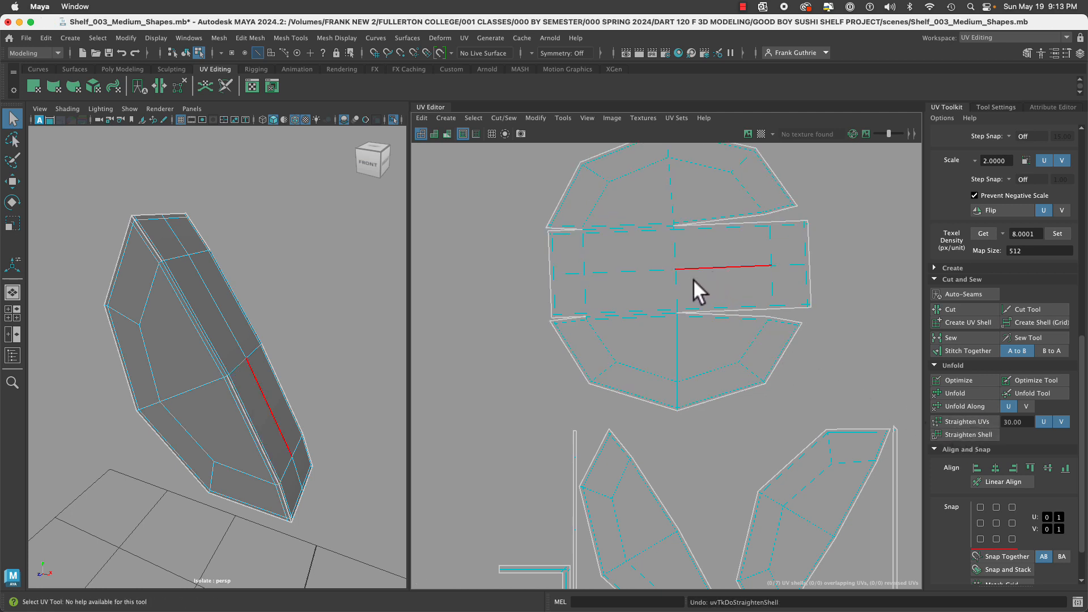
# Straighten the stitched shell from the strip's middle lengthwise edge, select the whole shell and unfold it.
pyautogui.click(709, 265)
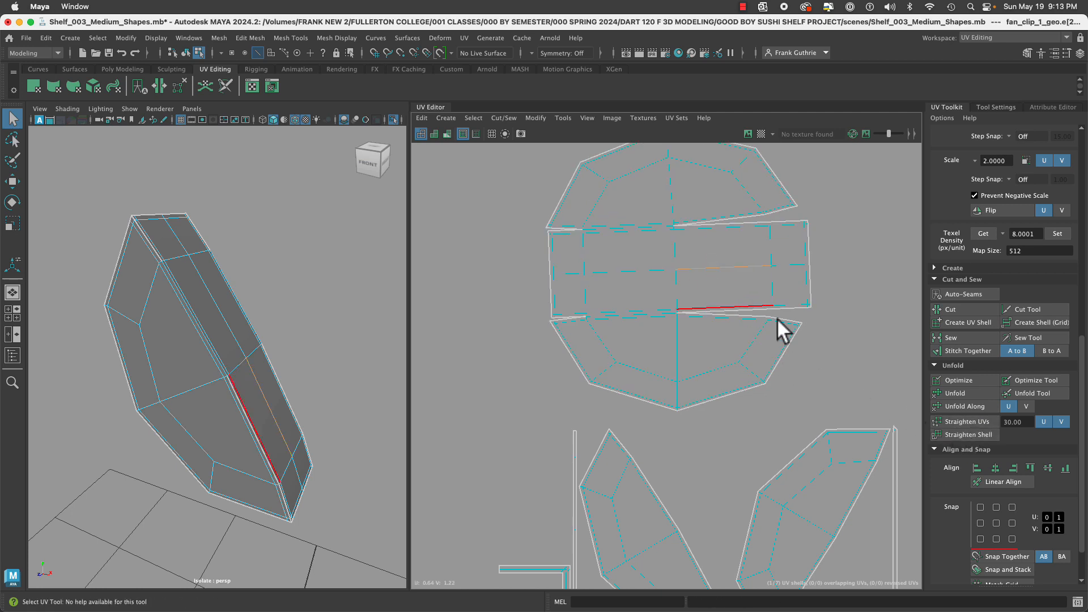
pyautogui.click(977, 435)
pyautogui.moveTo(719, 265); pyautogui.dragTo(651, 249, button='right')
pyautogui.click(652, 249)
pyautogui.click(953, 389)
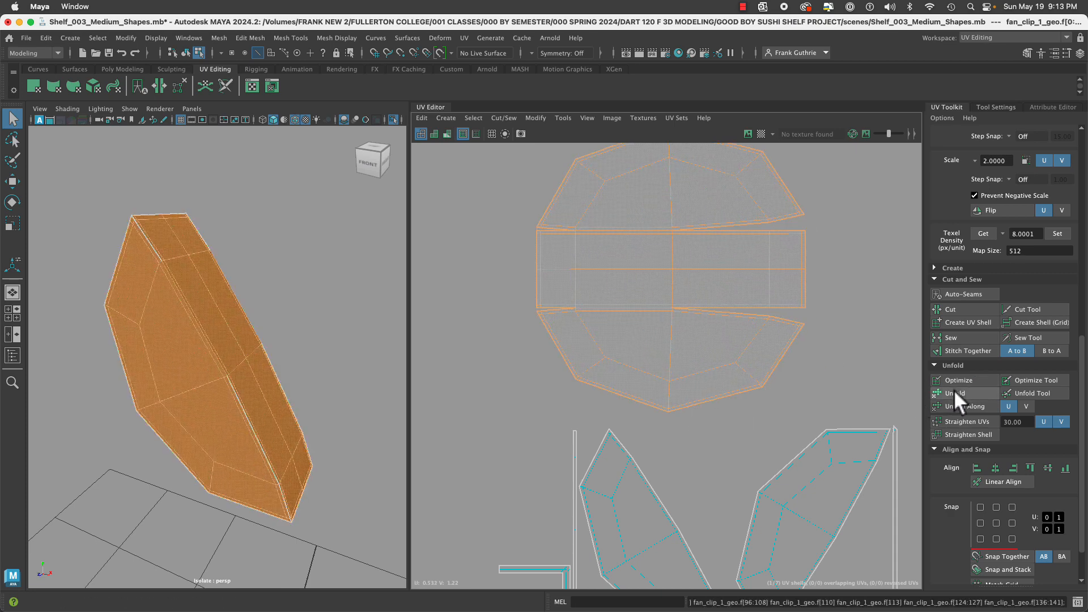
pyautogui.click(856, 301)
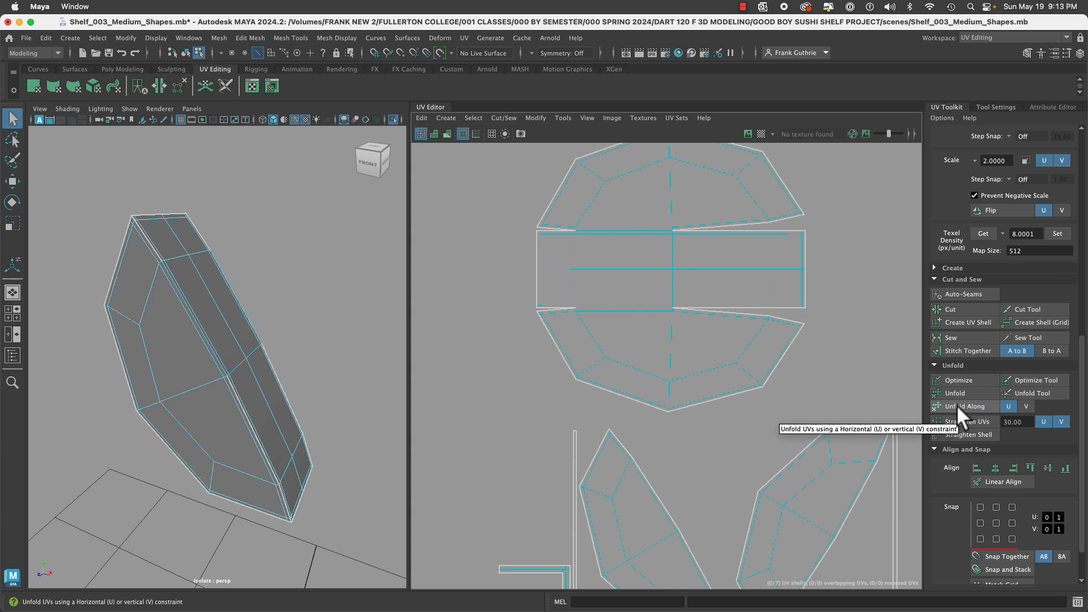
# Select the outer outline edges of the stitched shell's lower side face to locate the matching borders on other shells.
pyautogui.moveTo(563, 360); pyautogui.dragTo(563, 344, button='right')
pyautogui.click(562, 349)
pyautogui.keyDown('shift'); pyautogui.click(641, 400); pyautogui.keyUp('shift')
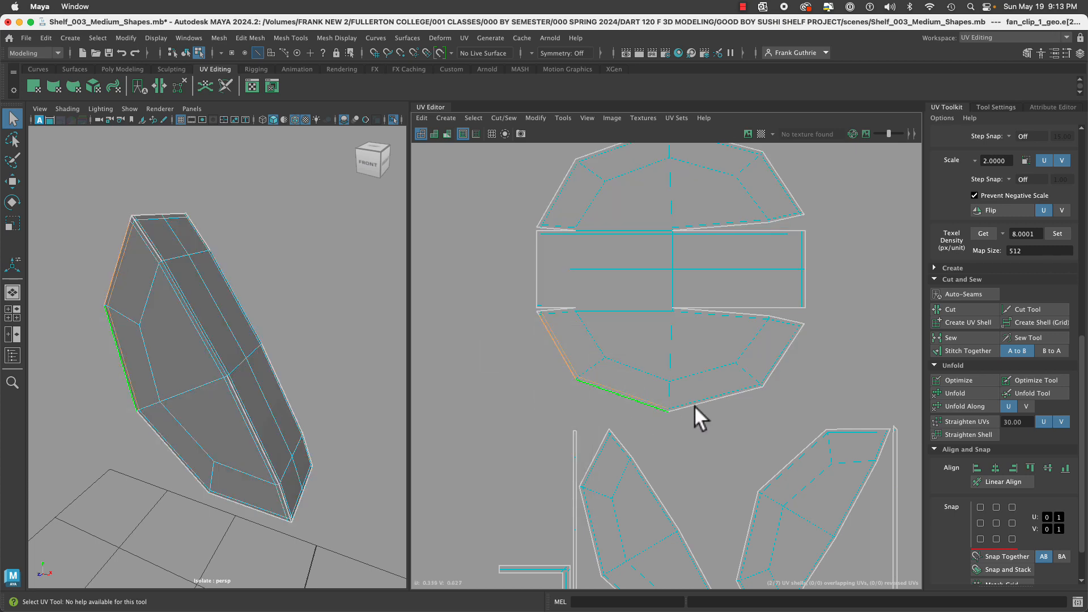
pyautogui.keyDown('shift'); pyautogui.click(748, 389); pyautogui.keyUp('shift')
pyautogui.keyDown('alt'); pyautogui.moveTo(741, 449); pyautogui.dragTo(738, 271, button='middle'); pyautogui.keyUp('alt')
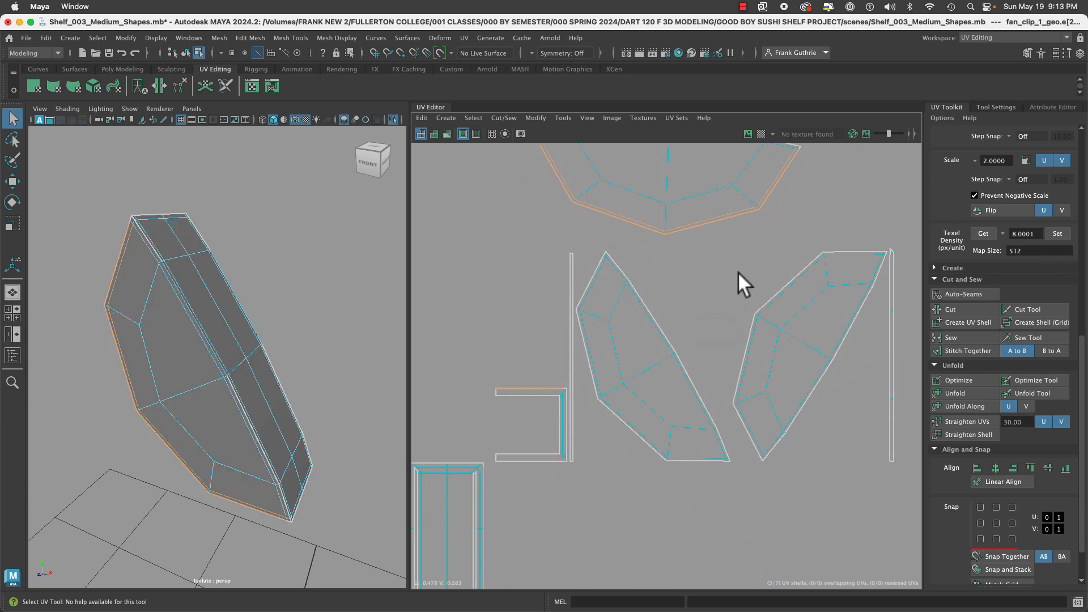
# Cut the small U-shaped shell along the diagonal edges at both of its corners.
pyautogui.keyDown('alt'); pyautogui.moveTo(545, 455); pyautogui.dragTo(557, 393, button='middle'); pyautogui.keyUp('alt')
pyautogui.keyDown('alt'); pyautogui.moveTo(523, 340); pyautogui.dragTo(963, 397, button='right'); pyautogui.keyUp('alt')
pyautogui.keyDown('alt'); pyautogui.moveTo(673, 371); pyautogui.dragTo(884, 420, button='right'); pyautogui.keyUp('alt')
pyautogui.keyDown('alt'); pyautogui.moveTo(777, 365); pyautogui.dragTo(749, 291, button='middle'); pyautogui.keyUp('alt')
pyautogui.click(739, 295)
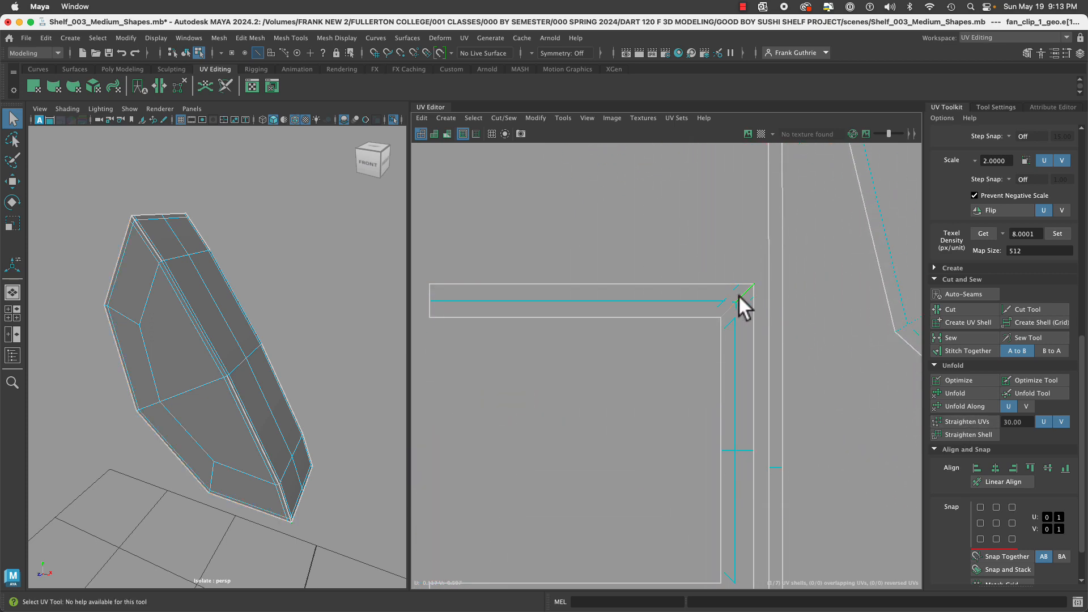
pyautogui.keyDown('alt'); pyautogui.moveTo(733, 437); pyautogui.dragTo(733, 224, button='middle'); pyautogui.keyUp('alt')
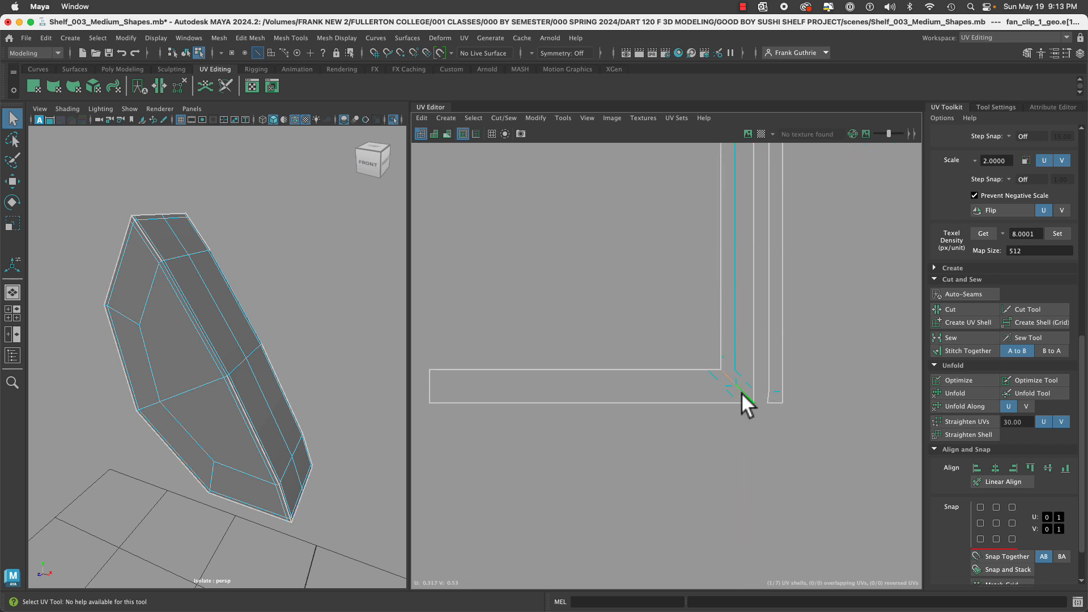
pyautogui.click(955, 309)
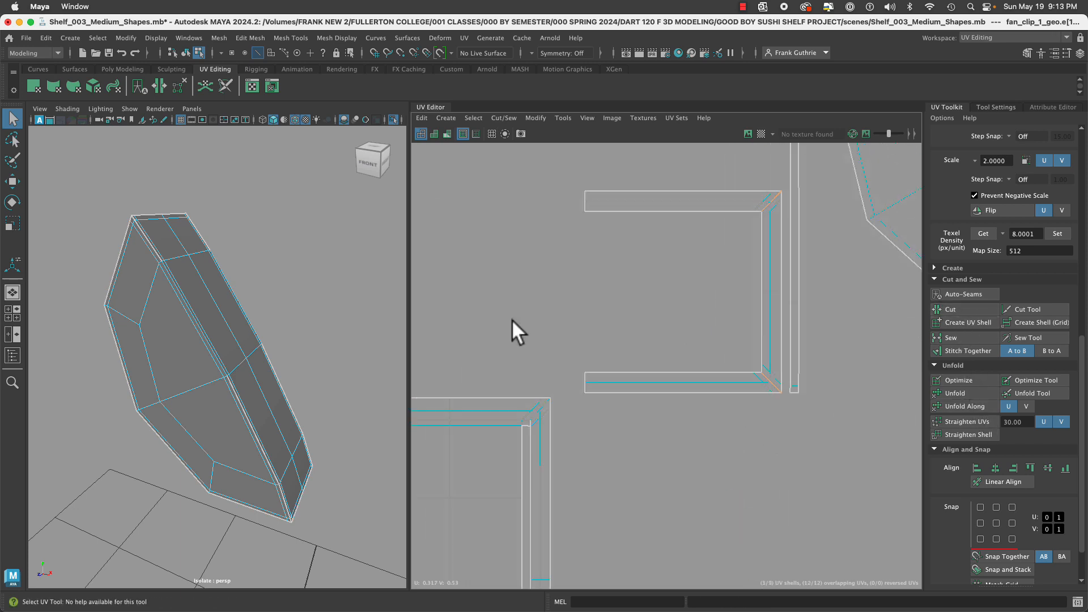
# Cut the long strip's surrounding border at its two corner diagonals and along the inner edge that joins it to the panel.
pyautogui.keyDown('alt'); pyautogui.moveTo(511, 318); pyautogui.dragTo(449, 318, button='right'); pyautogui.keyUp('alt')
pyautogui.keyDown('alt'); pyautogui.moveTo(885, 331); pyautogui.dragTo(669, 406, button='middle'); pyautogui.keyUp('alt')
pyautogui.keyDown('alt'); pyautogui.moveTo(746, 381); pyautogui.dragTo(911, 186, button='middle'); pyautogui.keyUp('alt')
pyautogui.keyDown('alt'); pyautogui.moveTo(493, 240); pyautogui.dragTo(547, 295, button='middle'); pyautogui.keyUp('alt')
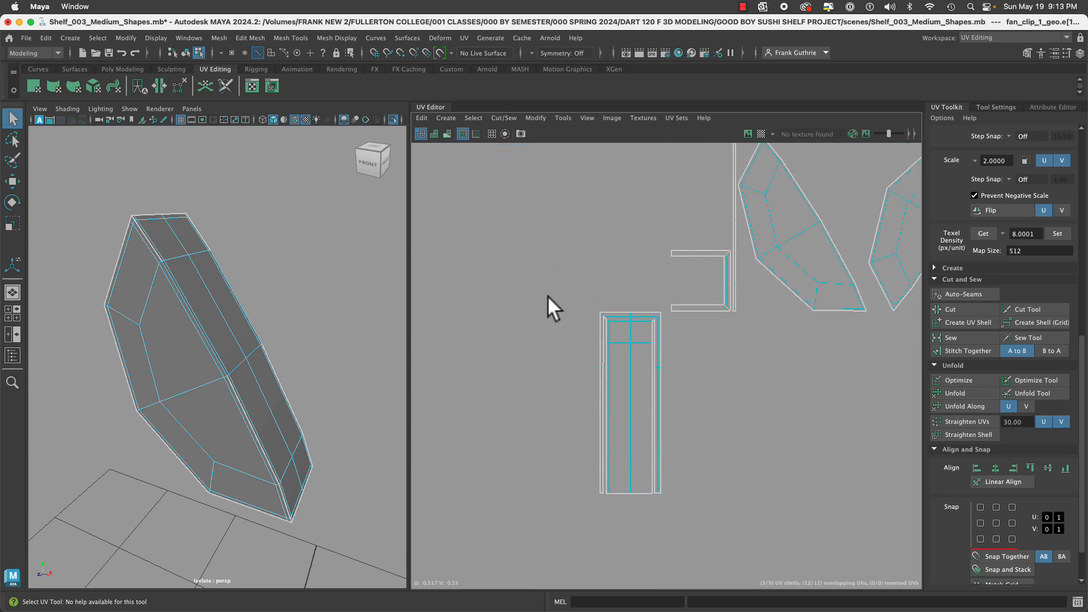
pyautogui.keyDown('alt'); pyautogui.moveTo(513, 276); pyautogui.dragTo(824, 364, button='right'); pyautogui.keyUp('alt')
pyautogui.keyDown('alt'); pyautogui.moveTo(772, 367); pyautogui.dragTo(610, 277, button='middle'); pyautogui.keyUp('alt')
pyautogui.keyDown('alt'); pyautogui.moveTo(609, 277); pyautogui.dragTo(856, 319, button='right'); pyautogui.keyUp('alt')
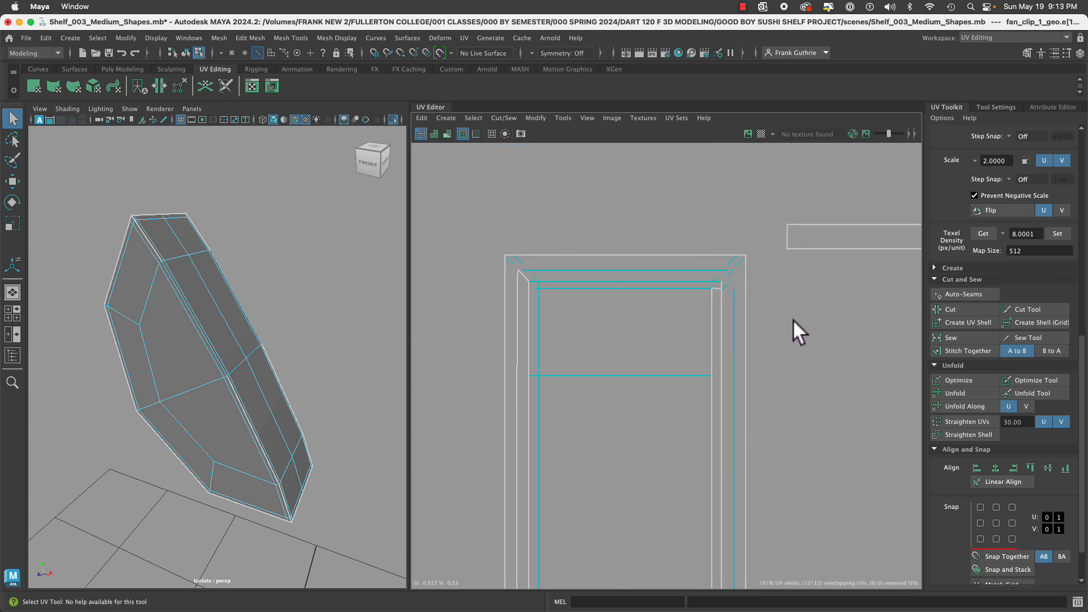
pyautogui.click(514, 263)
pyautogui.keyDown('shift'); pyautogui.click(735, 264); pyautogui.keyUp('shift')
pyautogui.keyDown('shift'); pyautogui.click(689, 281); pyautogui.keyUp('shift')
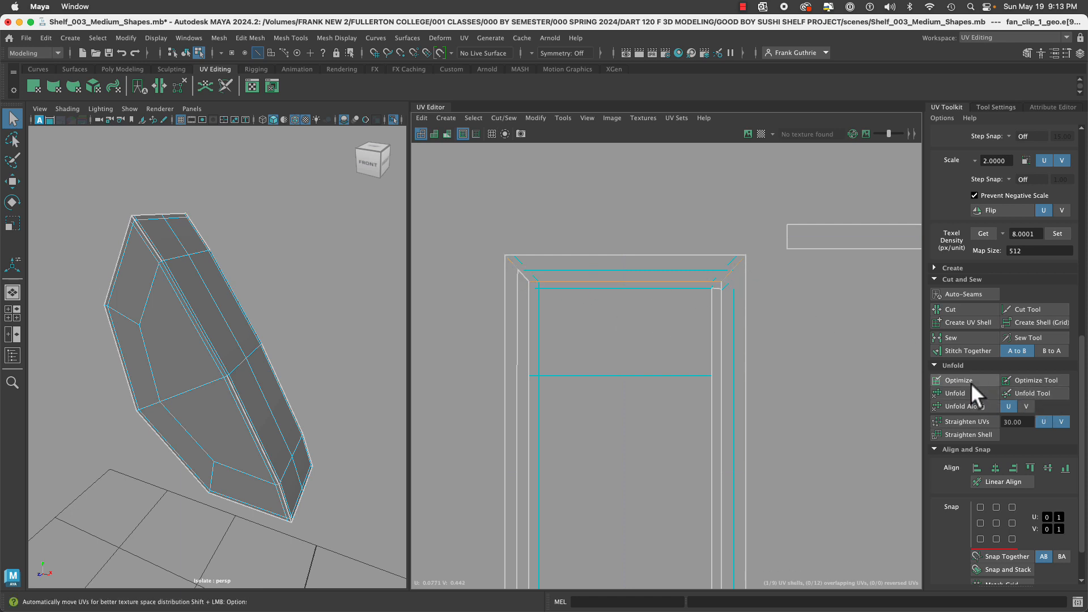
pyautogui.click(958, 312)
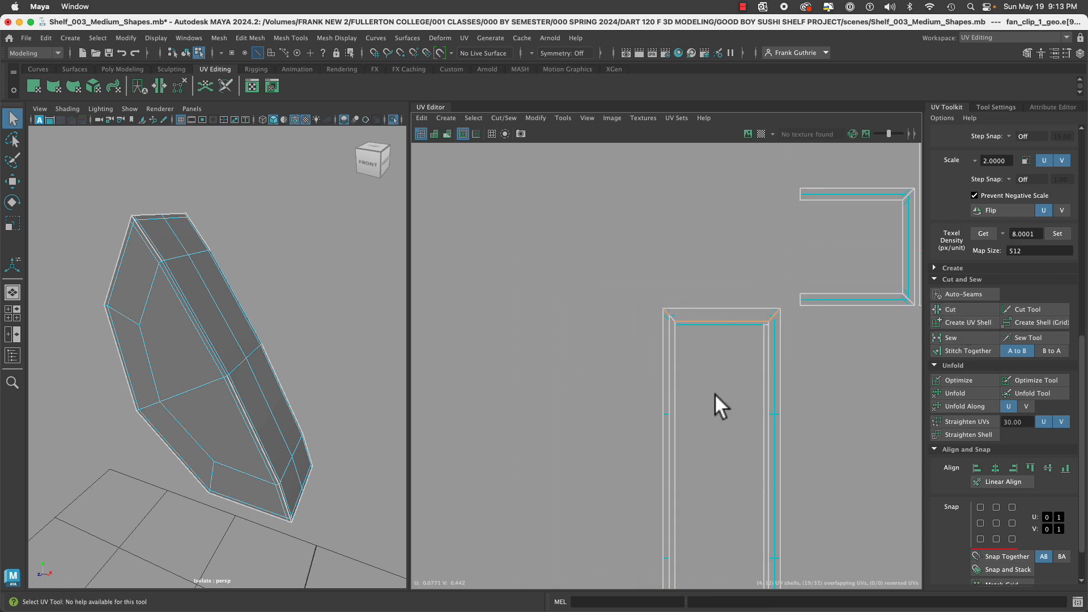
# Switch to UV shell selection and move the inner panel's shell out of its surrounding border.
pyautogui.keyDown('alt'); pyautogui.moveTo(686, 385); pyautogui.dragTo(604, 399, button='right'); pyautogui.keyUp('alt')
pyautogui.keyDown('alt'); pyautogui.moveTo(655, 409); pyautogui.dragTo(573, 358, button='middle'); pyautogui.keyUp('alt')
pyautogui.moveTo(625, 383); pyautogui.dragTo(599, 378, button='right')
pyautogui.click(626, 393)
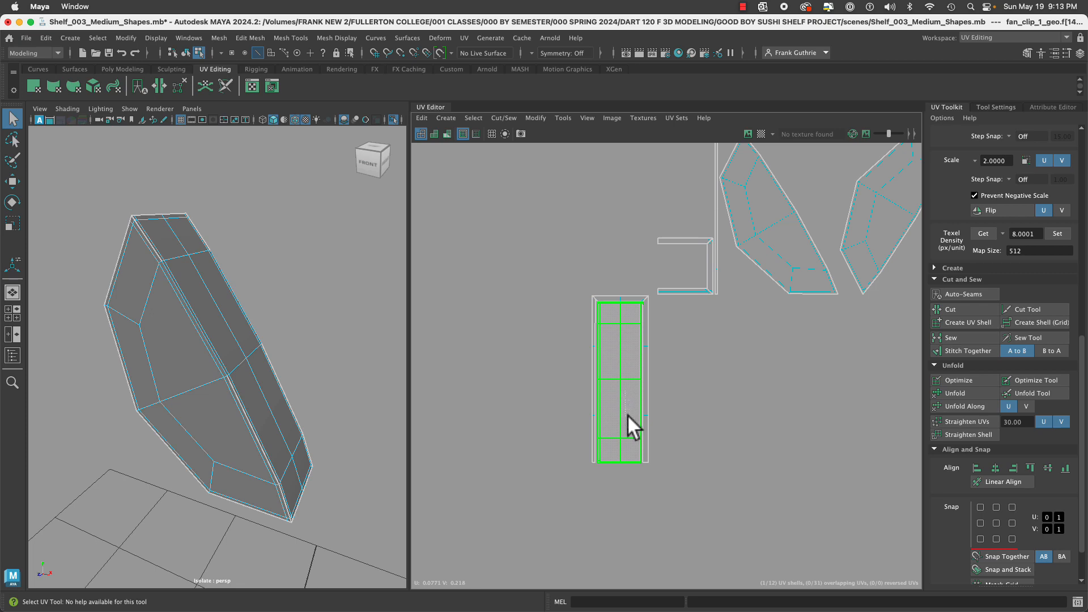
pyautogui.press('w')
pyautogui.moveTo(631, 390); pyautogui.dragTo(762, 423)
pyautogui.keyDown('alt'); pyautogui.moveTo(193, 339); pyautogui.dragTo(352, 324); pyautogui.keyUp('alt')
pyautogui.keyDown('alt'); pyautogui.moveTo(576, 339); pyautogui.dragTo(681, 362, button='right'); pyautogui.keyUp('alt')
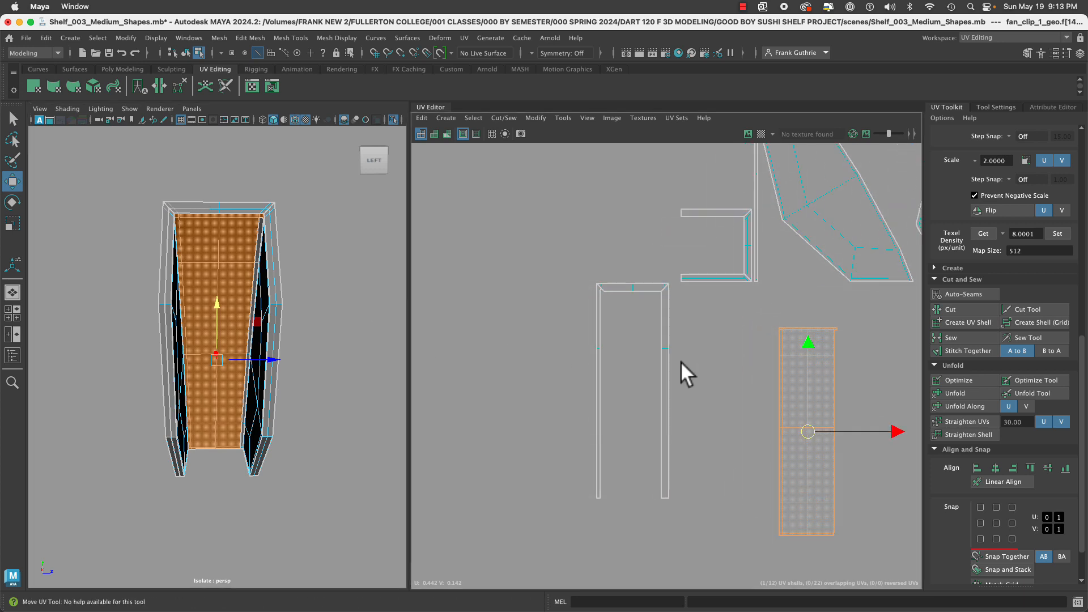
# Move the border's left long strip outward and its short end strip up so the pieces are separated.
pyautogui.keyDown('alt'); pyautogui.moveTo(736, 304); pyautogui.dragTo(732, 320, button='middle'); pyautogui.keyUp('alt')
pyautogui.click(593, 379)
pyautogui.moveTo(604, 400); pyautogui.dragTo(542, 390)
pyautogui.click(626, 305)
pyautogui.moveTo(629, 308); pyautogui.dragTo(594, 252)
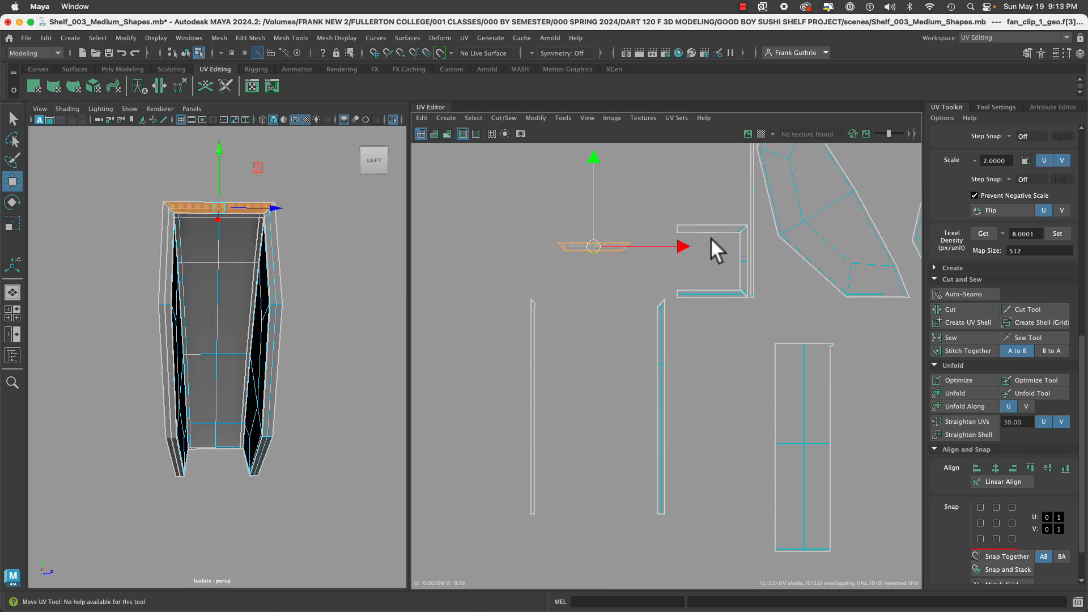
# Pull the U-shaped border's three cut strips apart and place them beside the other border pieces.
pyautogui.moveTo(710, 231); pyautogui.dragTo(660, 193)
pyautogui.click(716, 293)
pyautogui.moveTo(716, 307); pyautogui.dragTo(521, 200)
pyautogui.click(742, 270)
pyautogui.moveTo(744, 272); pyautogui.dragTo(668, 263)
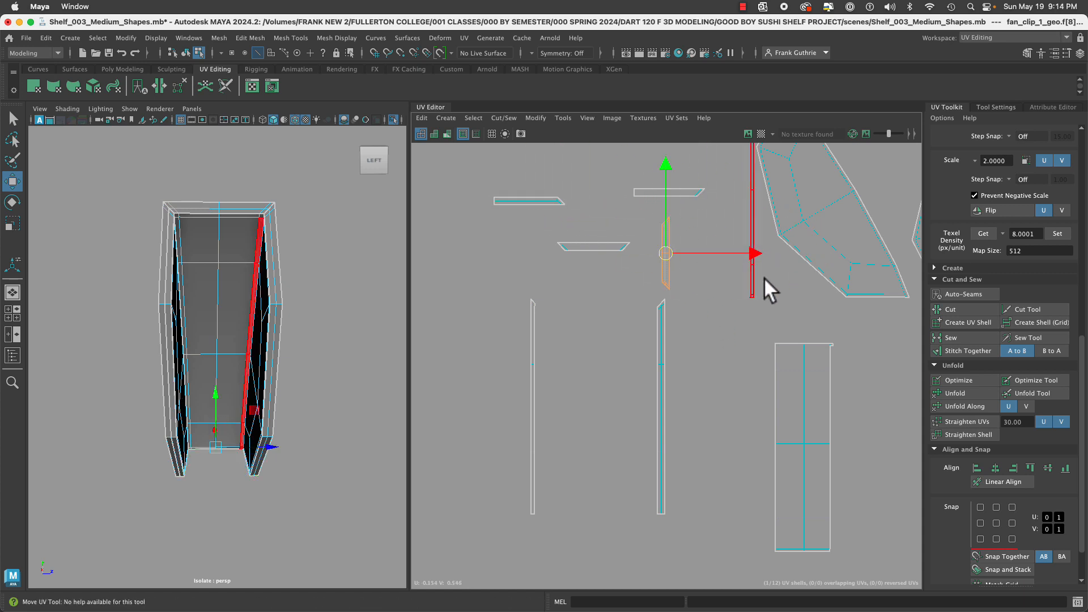
# Switch to edge selection and select the edges of the long border strip furthest from the rectangular panel.
pyautogui.click(754, 282)
pyautogui.rightClick(538, 324)
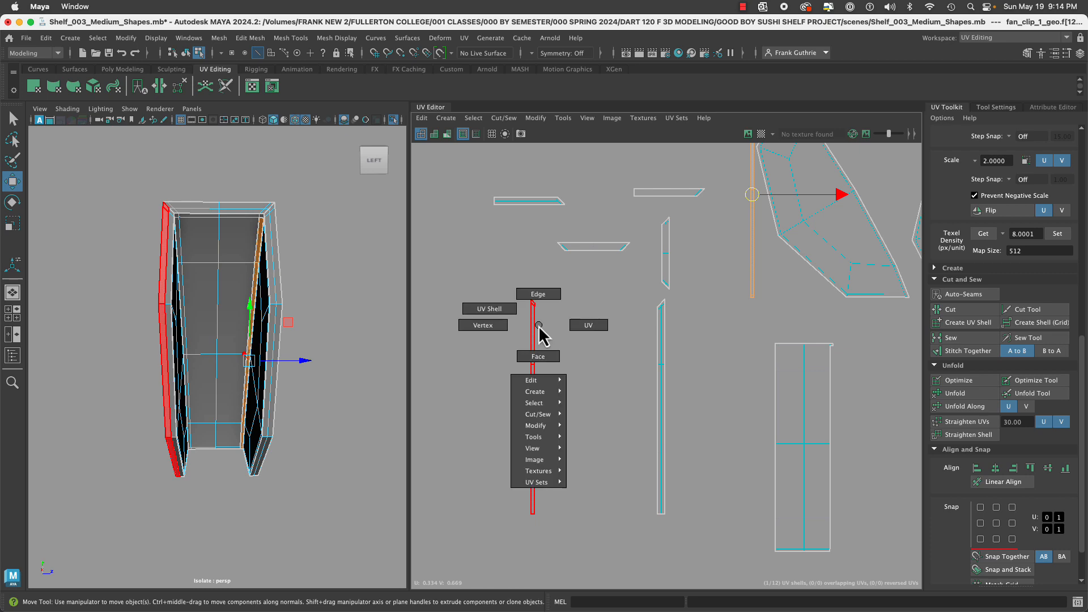
pyautogui.moveTo(532, 299); pyautogui.dragTo(528, 293, button='right')
pyautogui.moveTo(509, 288); pyautogui.dragTo(571, 521)
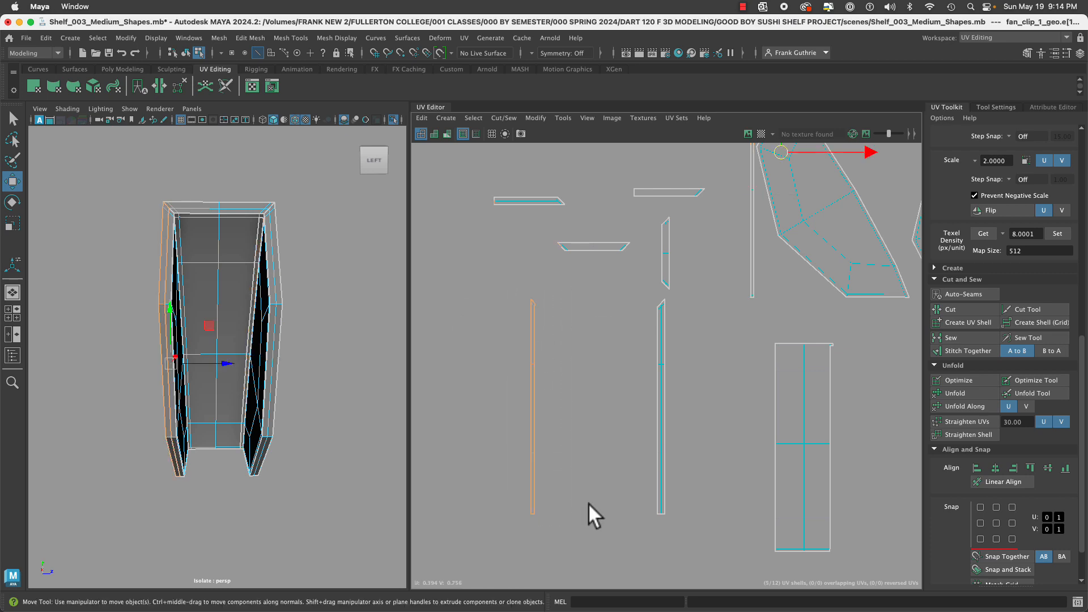
# Try to stitch the selected long strip together with its matching shells.
pyautogui.keyDown('alt'); pyautogui.moveTo(664, 386); pyautogui.dragTo(605, 543, button='middle'); pyautogui.keyUp('alt')
pyautogui.keyDown('alt'); pyautogui.moveTo(907, 355); pyautogui.dragTo(774, 291, button='middle'); pyautogui.keyUp('alt')
pyautogui.keyDown('alt'); pyautogui.moveTo(817, 374); pyautogui.dragTo(862, 427, button='middle'); pyautogui.keyUp('alt')
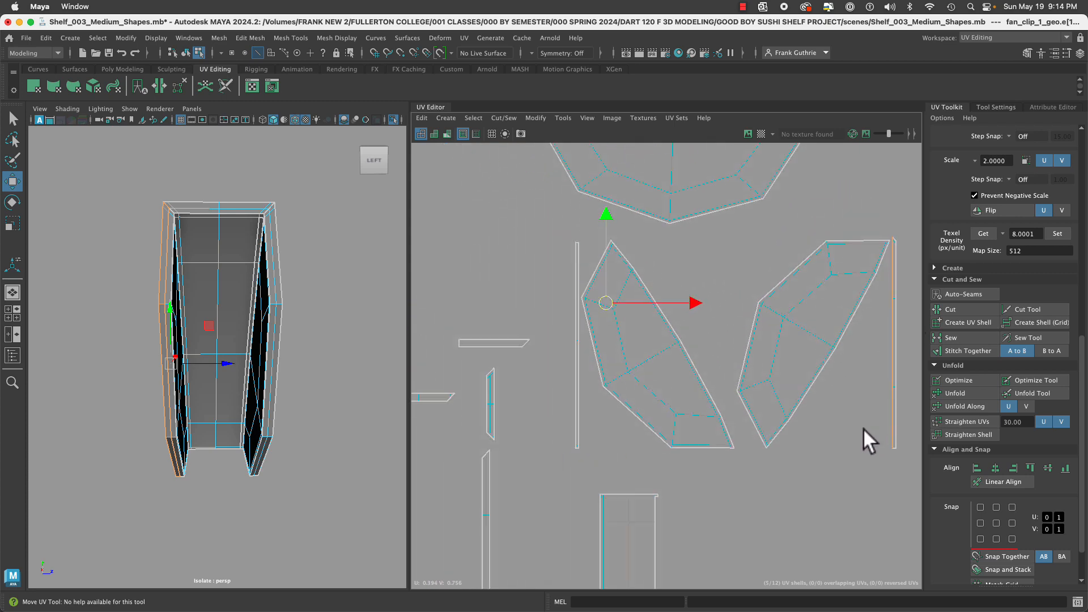
pyautogui.keyDown('alt'); pyautogui.moveTo(849, 436); pyautogui.dragTo(495, 361, button='right'); pyautogui.keyUp('alt')
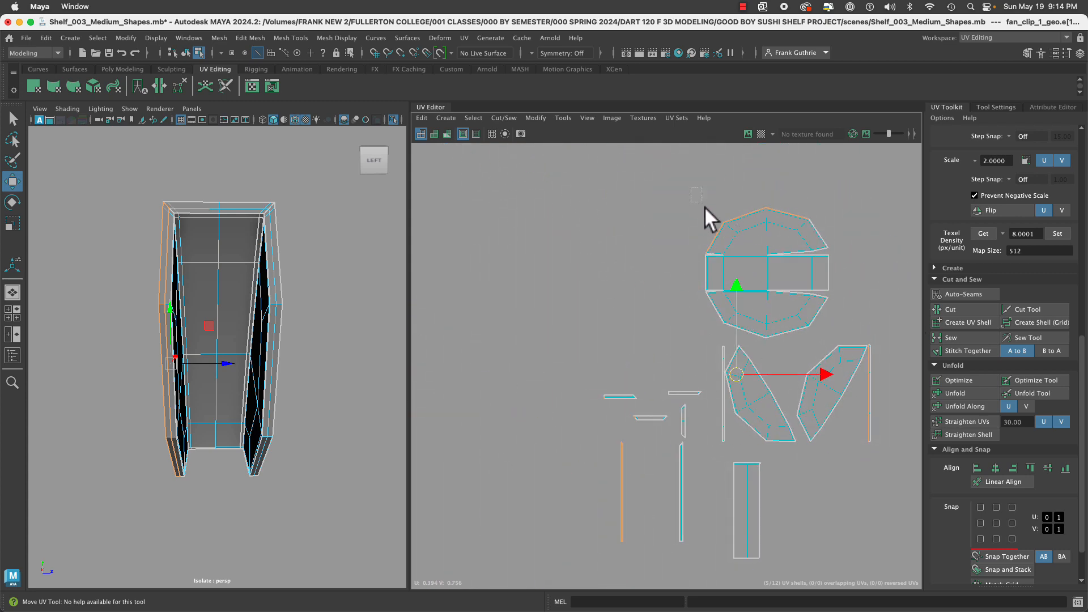
pyautogui.click(834, 338)
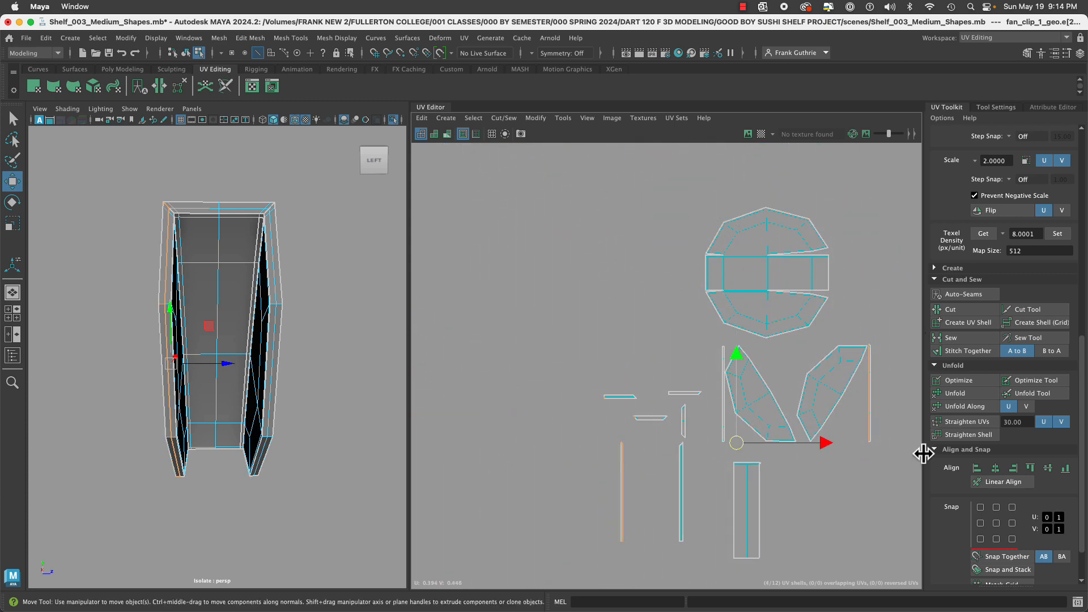
pyautogui.click(967, 352)
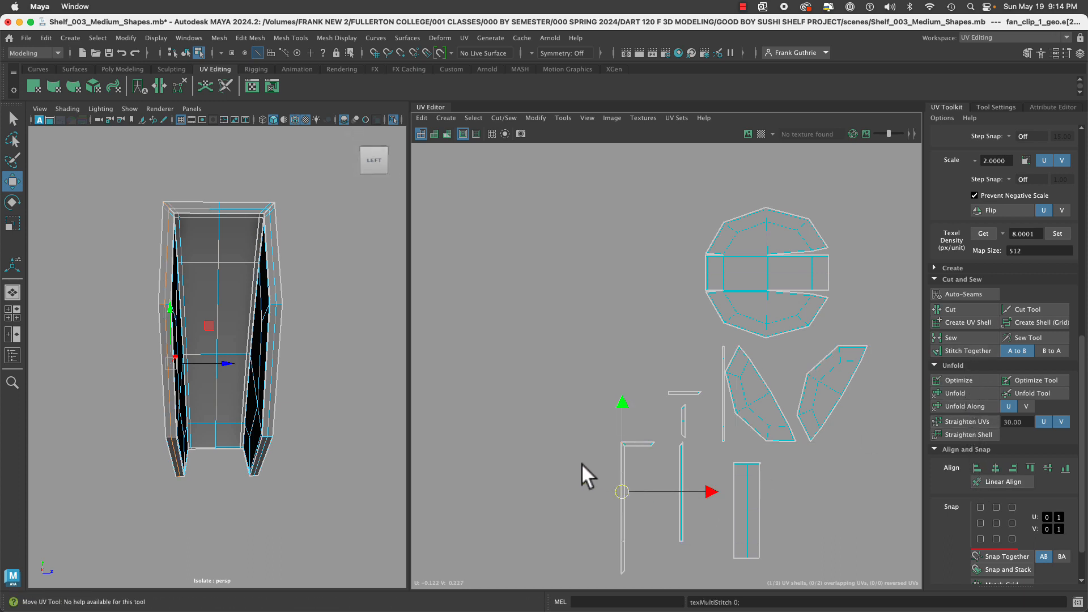
pyautogui.press('super+z')
# Deselect the long strip's short end edges and stitch the matching thin strip beside the curved shell onto its long side.
pyautogui.keyDown('alt'); pyautogui.moveTo(587, 399); pyautogui.dragTo(811, 430, button='right'); pyautogui.keyUp('alt')
pyautogui.keyDown('alt'); pyautogui.moveTo(737, 412); pyautogui.dragTo(644, 262, button='middle'); pyautogui.keyUp('alt')
pyautogui.keyDown('ctrl'); pyautogui.moveTo(623, 277); pyautogui.dragTo(627, 282); pyautogui.keyUp('ctrl')
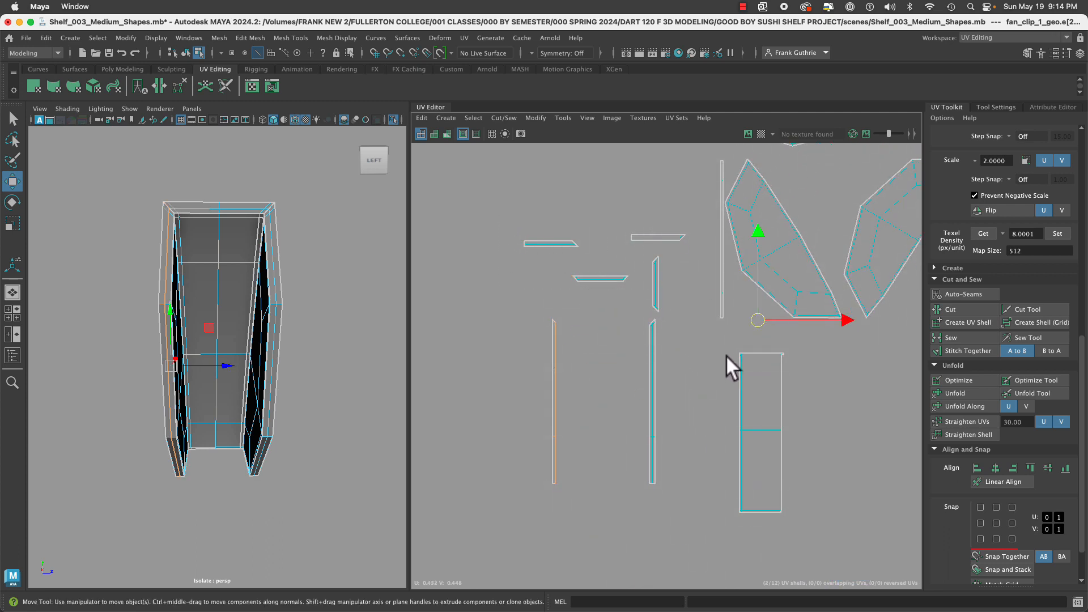
pyautogui.moveTo(615, 573); pyautogui.dragTo(776, 338)
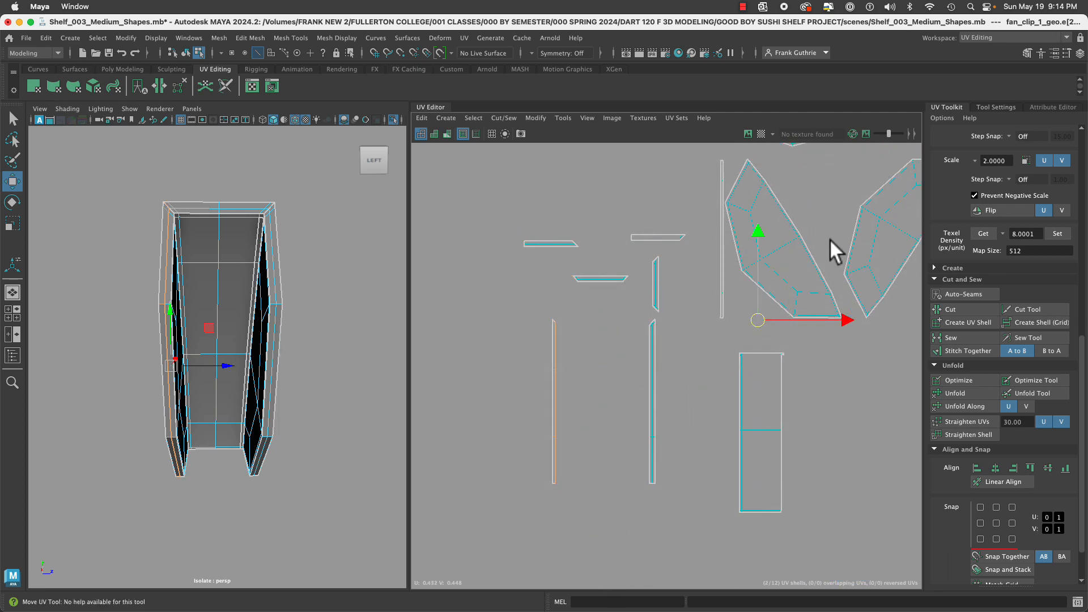
pyautogui.keyDown('alt'); pyautogui.moveTo(829, 239); pyautogui.dragTo(678, 400, button='middle'); pyautogui.keyUp('alt')
pyautogui.keyDown('alt'); pyautogui.moveTo(775, 298); pyautogui.dragTo(850, 259, button='middle'); pyautogui.keyUp('alt')
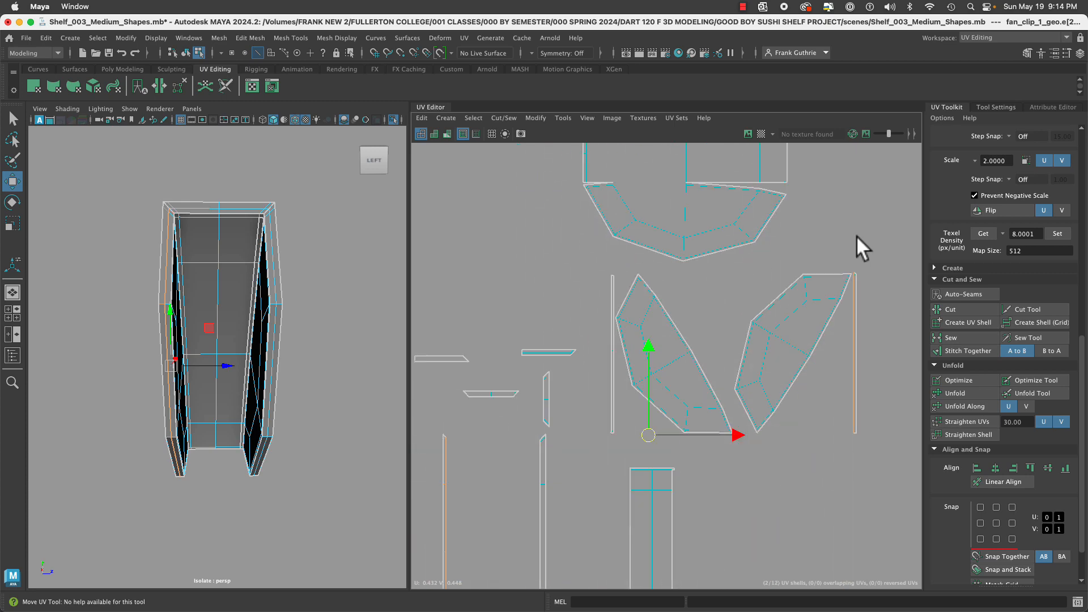
pyautogui.click(971, 353)
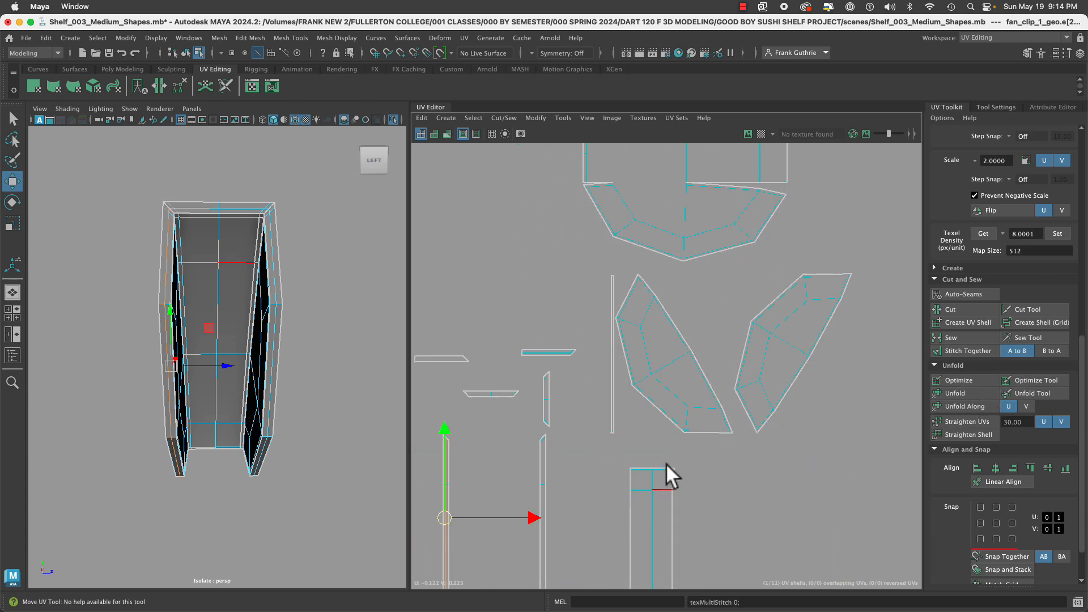
# Select the rectangular panel's side edges, deselect the extra corner edge, and stitch the remaining thin strip and trapezoidal end piece onto the panel.
pyautogui.keyDown('alt'); pyautogui.moveTo(666, 464); pyautogui.dragTo(580, 450, button='middle'); pyautogui.keyUp('alt')
pyautogui.click(718, 389)
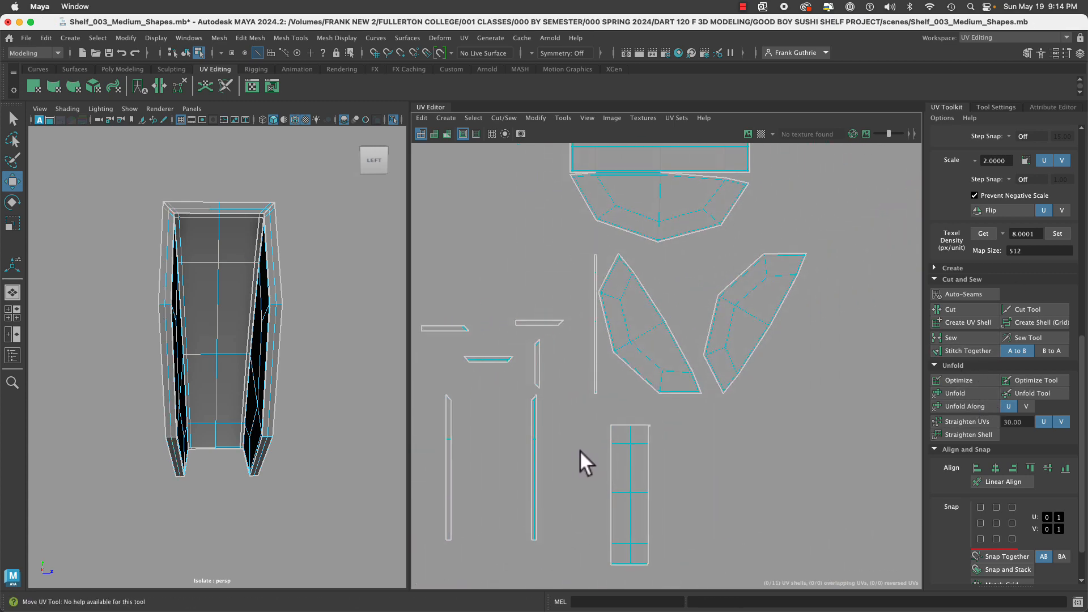
pyautogui.moveTo(603, 369); pyautogui.dragTo(602, 370)
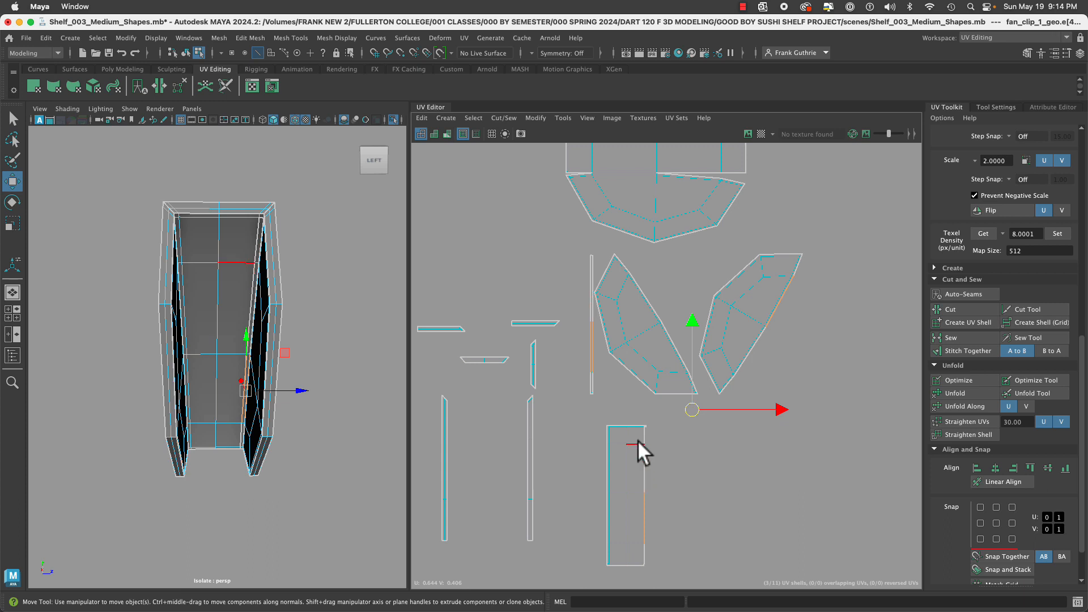
pyautogui.moveTo(651, 560); pyautogui.dragTo(651, 570)
pyautogui.keyDown('alt'); pyautogui.moveTo(606, 527); pyautogui.dragTo(1002, 554, button='right'); pyautogui.keyUp('alt')
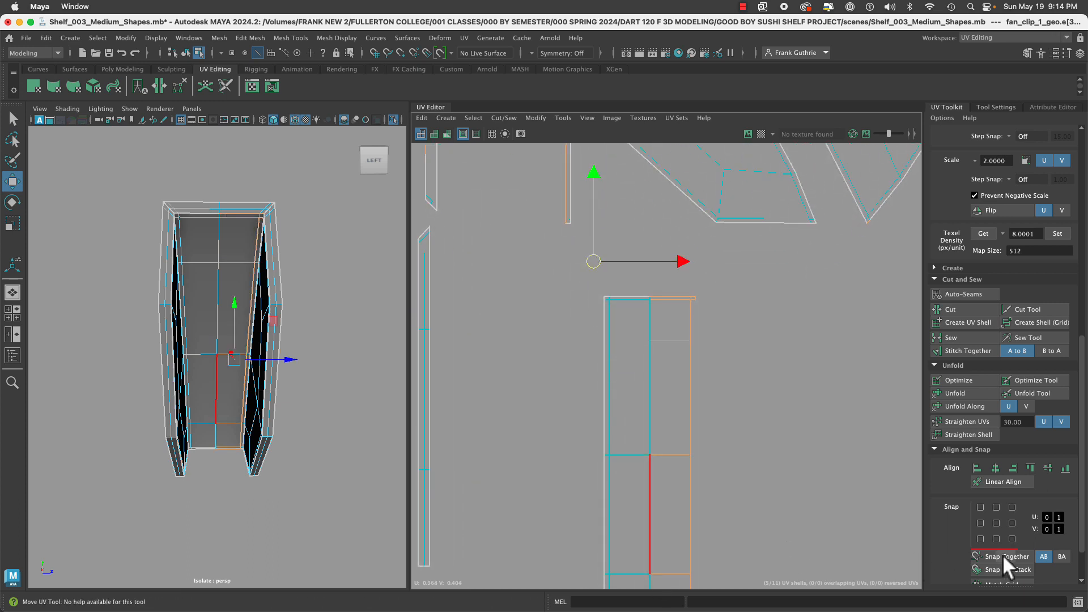
pyautogui.keyDown('alt'); pyautogui.moveTo(630, 400); pyautogui.dragTo(971, 474, button='right'); pyautogui.keyUp('alt')
pyautogui.keyDown('alt'); pyautogui.moveTo(879, 345); pyautogui.dragTo(799, 465, button='middle'); pyautogui.keyUp('alt')
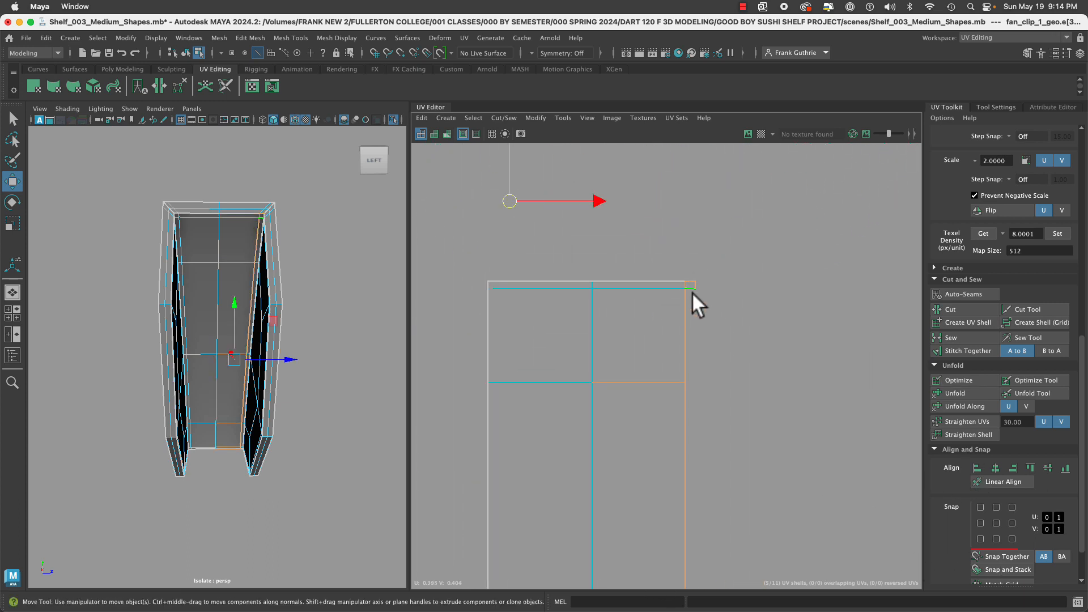
pyautogui.keyDown('ctrl'); pyautogui.moveTo(691, 285); pyautogui.dragTo(708, 267); pyautogui.keyUp('ctrl')
pyautogui.keyDown('alt'); pyautogui.moveTo(789, 519); pyautogui.dragTo(763, 338, button='middle'); pyautogui.keyUp('alt')
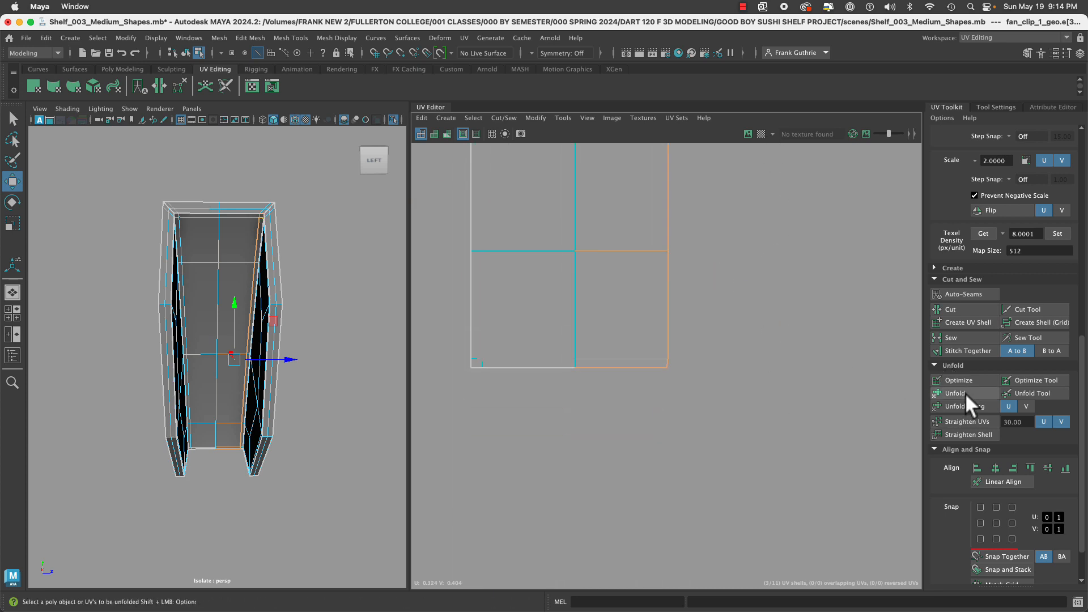
pyautogui.click(973, 351)
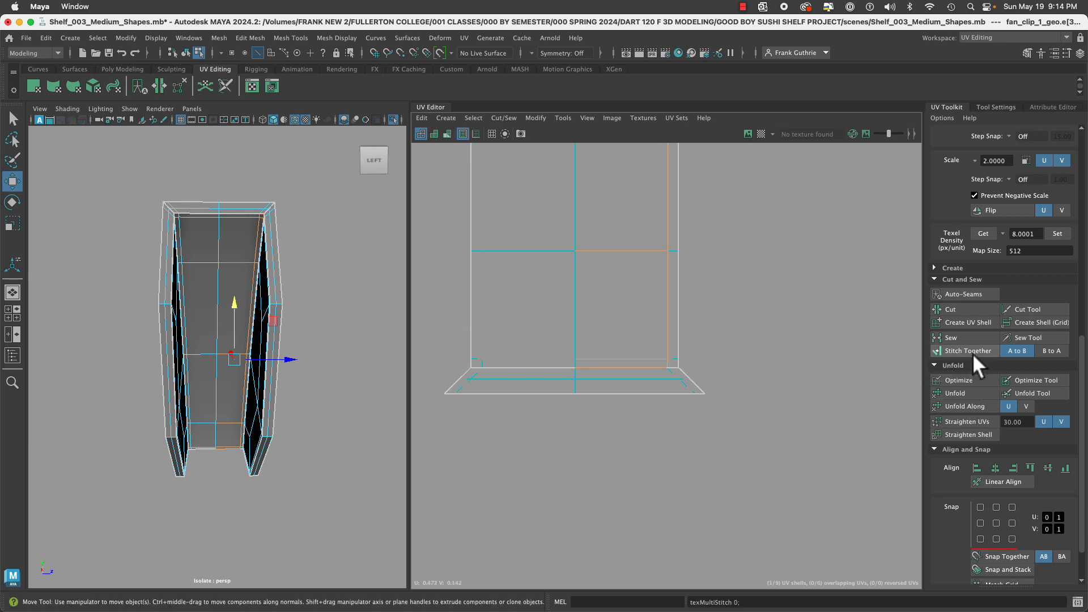
# Cut the seam between the rectangular panel and the trapezoidal end piece.
pyautogui.click(584, 369)
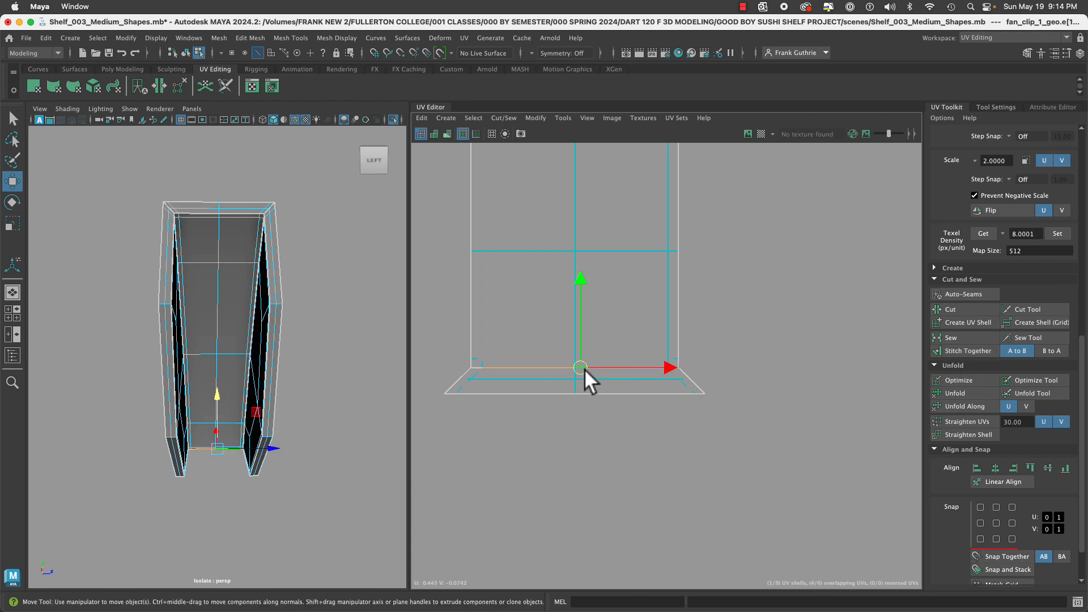
pyautogui.click(961, 311)
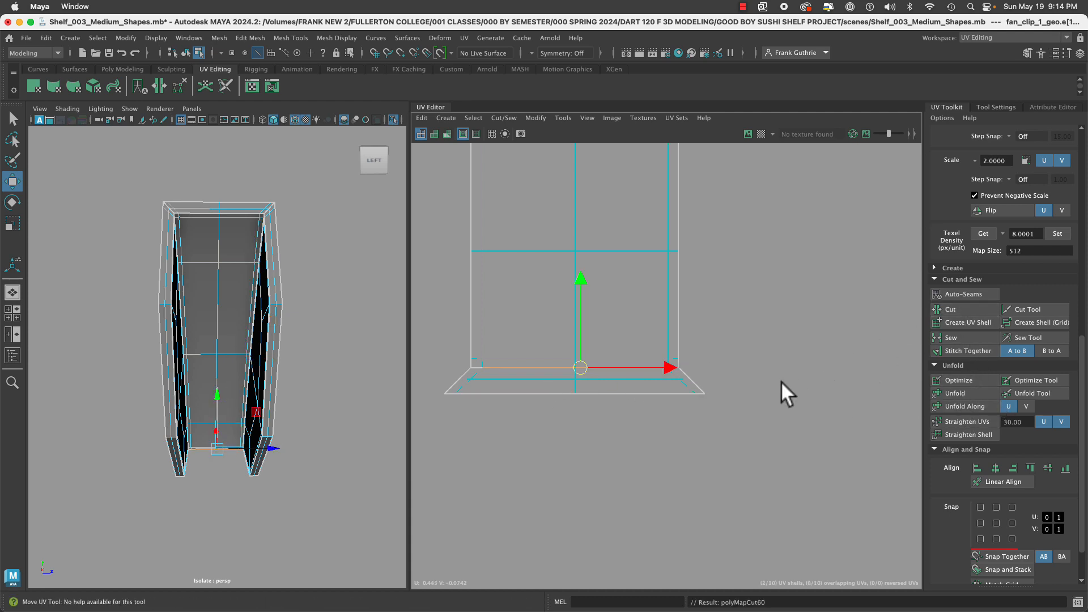
pyautogui.scroll(-3, 781, 381)
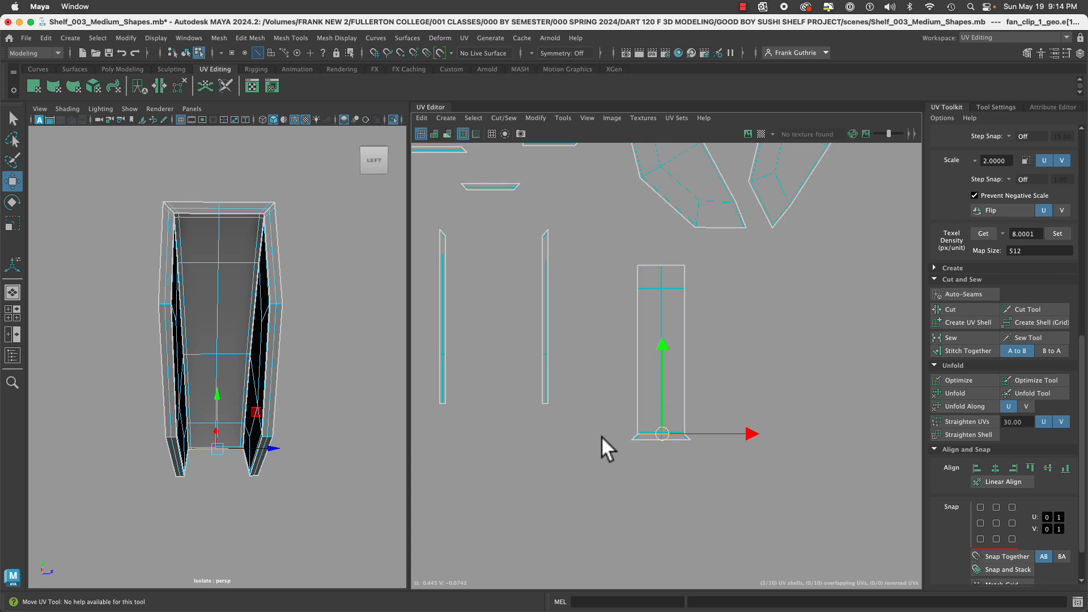
# Stitch the other long border strip onto the lower half-round shell along its lower-left outer edge.
pyautogui.keyDown('alt'); pyautogui.moveTo(677, 384); pyautogui.dragTo(707, 513, button='middle'); pyautogui.keyUp('alt')
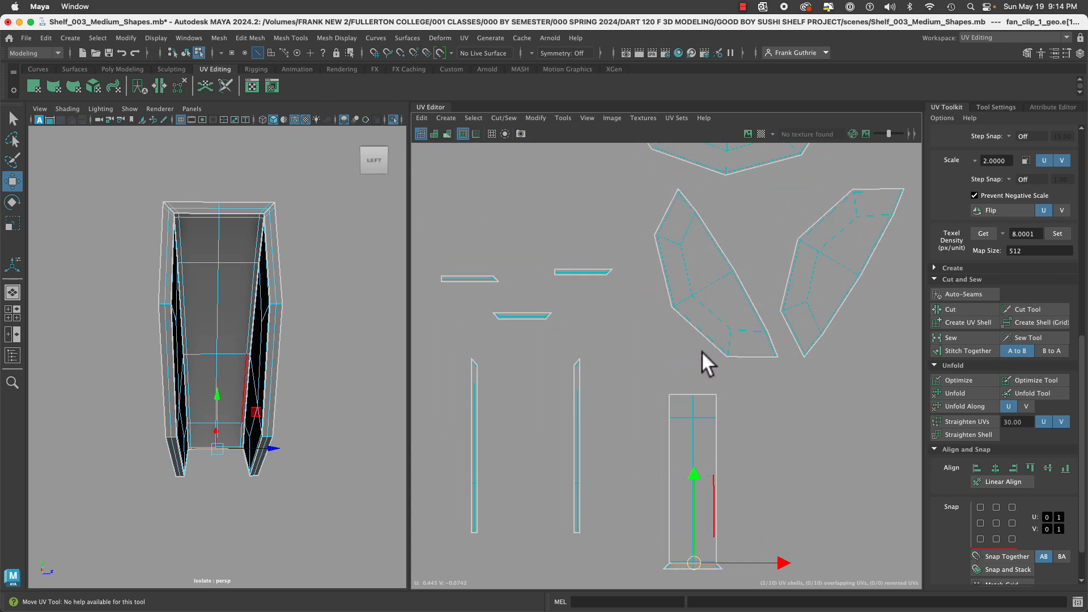
pyautogui.keyDown('alt'); pyautogui.moveTo(701, 360); pyautogui.dragTo(702, 478, button='middle'); pyautogui.keyUp('alt')
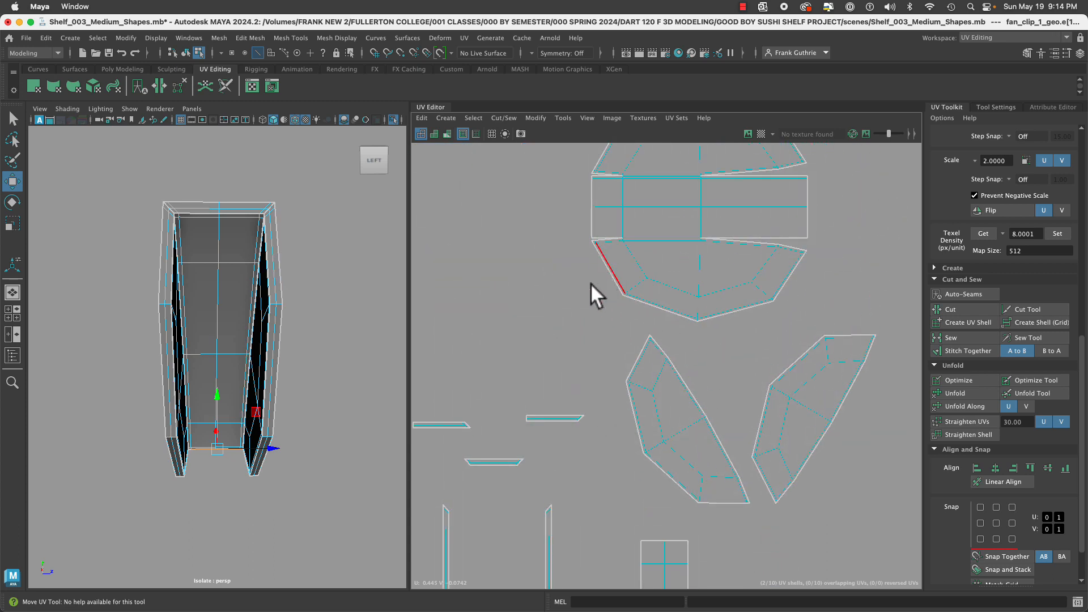
pyautogui.click(635, 418)
pyautogui.keyDown('alt'); pyautogui.moveTo(629, 411); pyautogui.dragTo(599, 377, button='middle'); pyautogui.keyUp('alt')
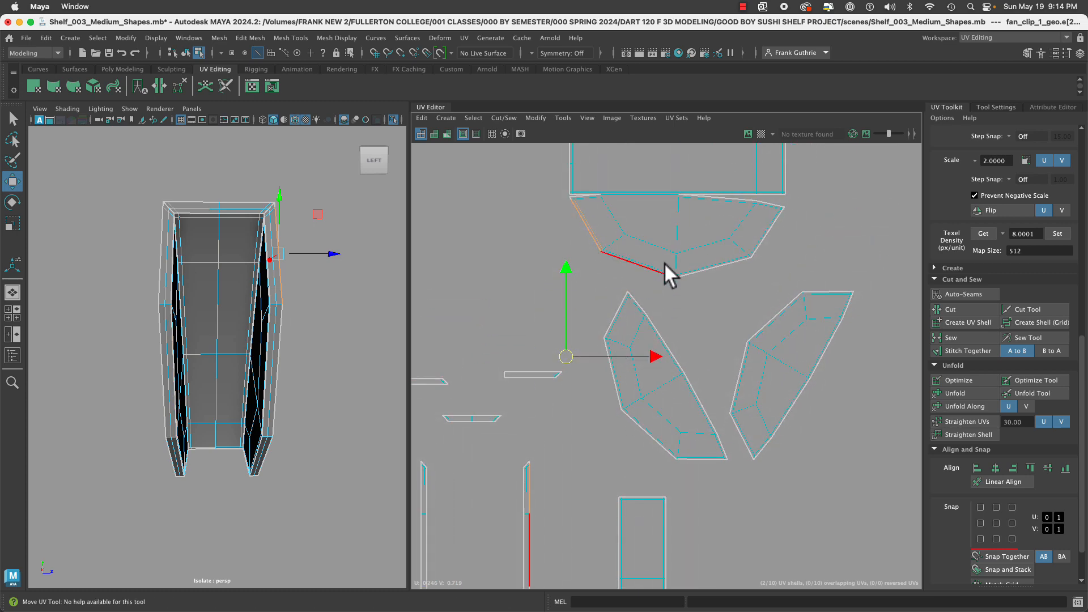
pyautogui.click(658, 257)
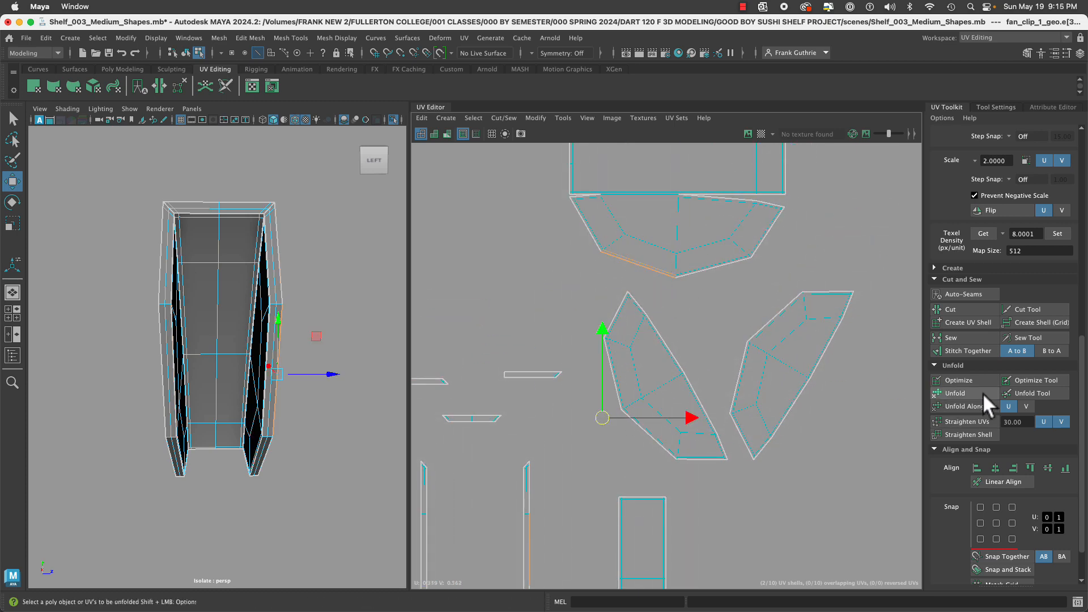
pyautogui.click(966, 352)
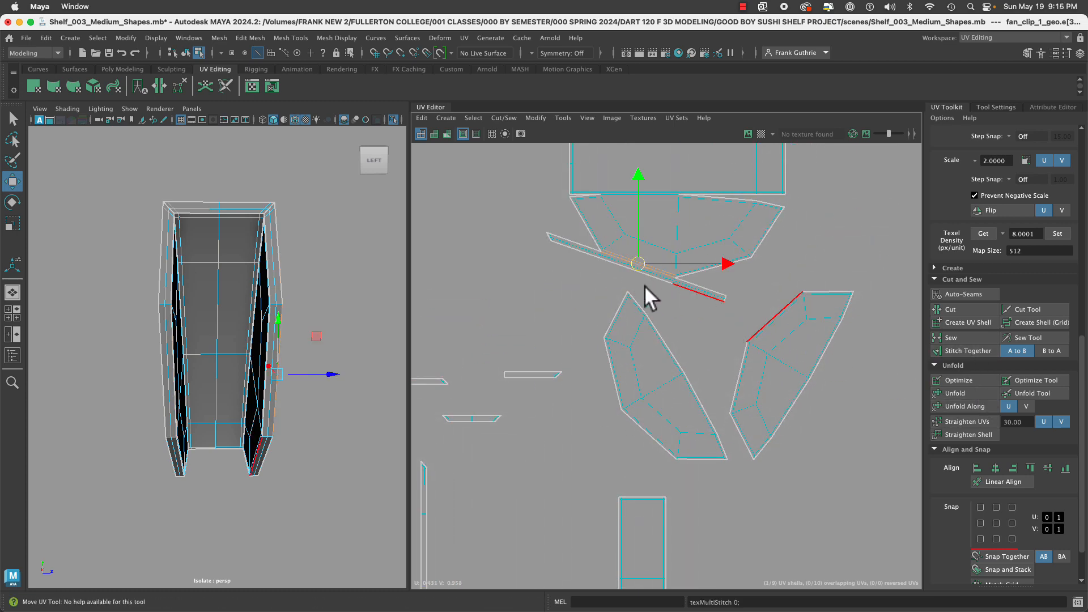
# Cut the attached strip across its width at the half-round shell's bottom point and at its lower-left corner.
pyautogui.scroll(5, 644, 284)
pyautogui.click(734, 265)
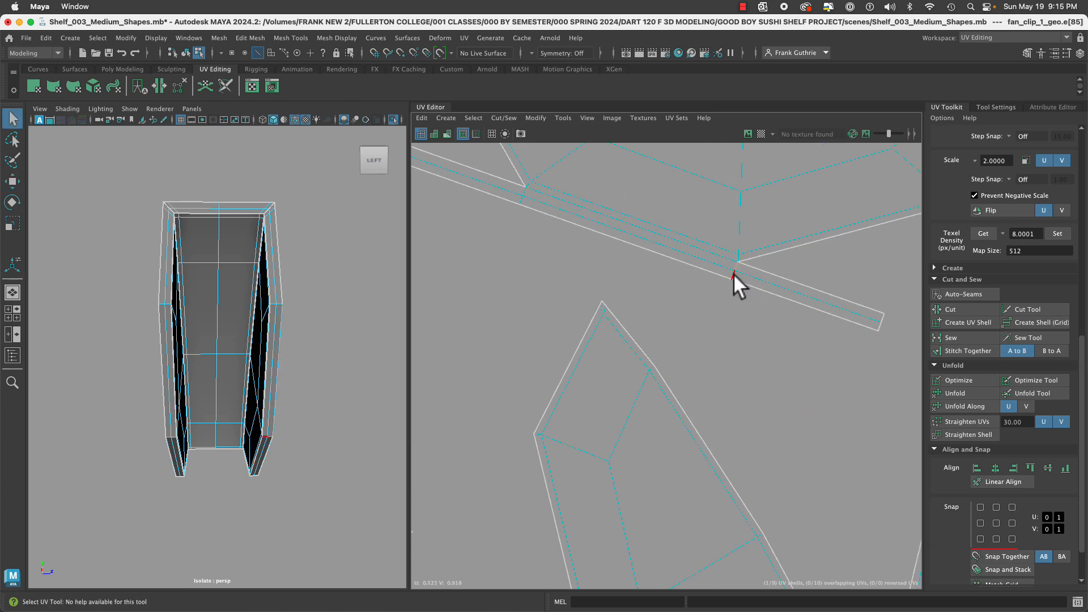
pyautogui.click(949, 310)
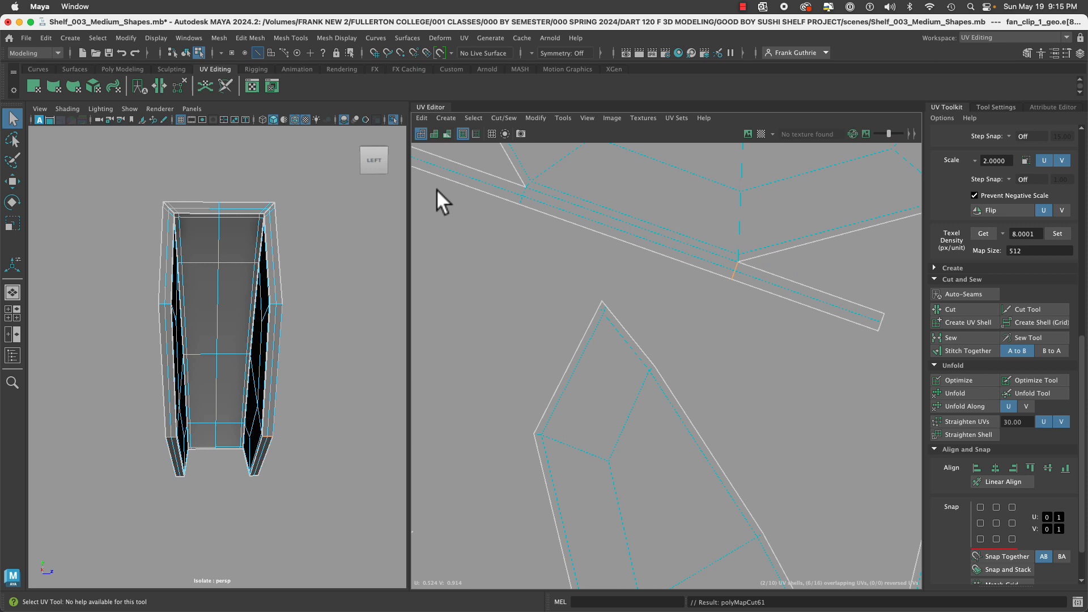
pyautogui.click(521, 199)
pyautogui.click(939, 308)
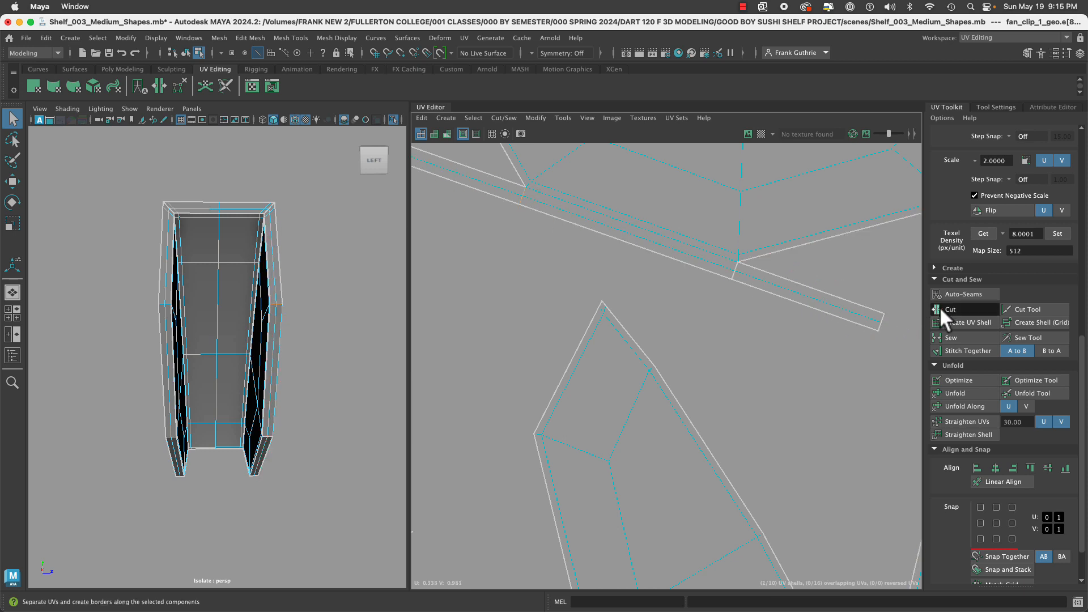
# Stitch the two cut strip ends onto the lower half-round shell's lower-right and upper-left outer edges.
pyautogui.click(845, 234)
pyautogui.click(967, 351)
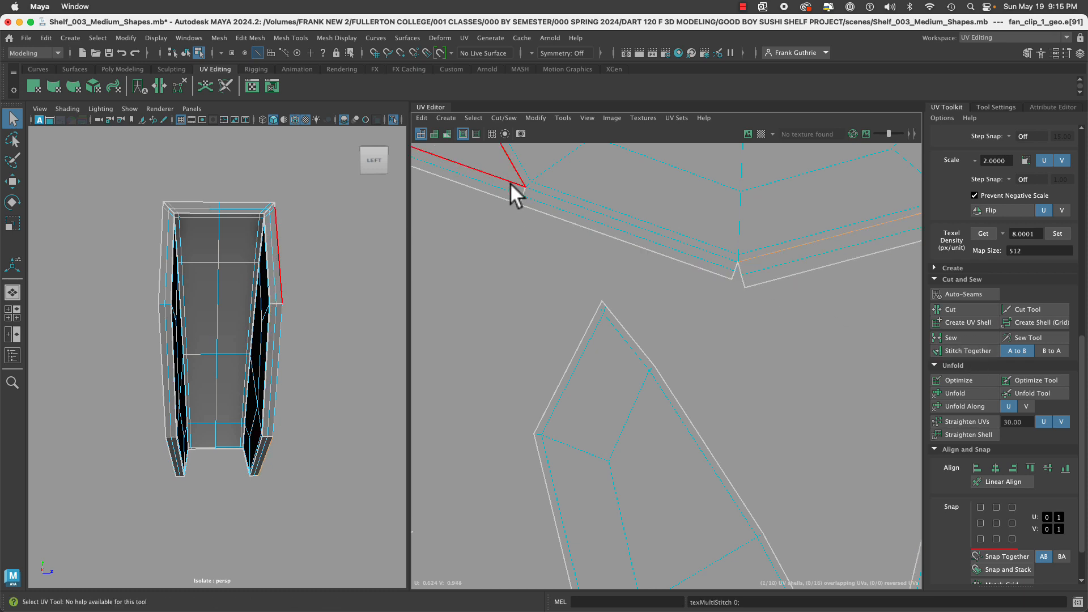
pyautogui.keyDown('alt'); pyautogui.moveTo(510, 183); pyautogui.dragTo(627, 342, button='middle'); pyautogui.keyUp('alt')
pyautogui.click(589, 312)
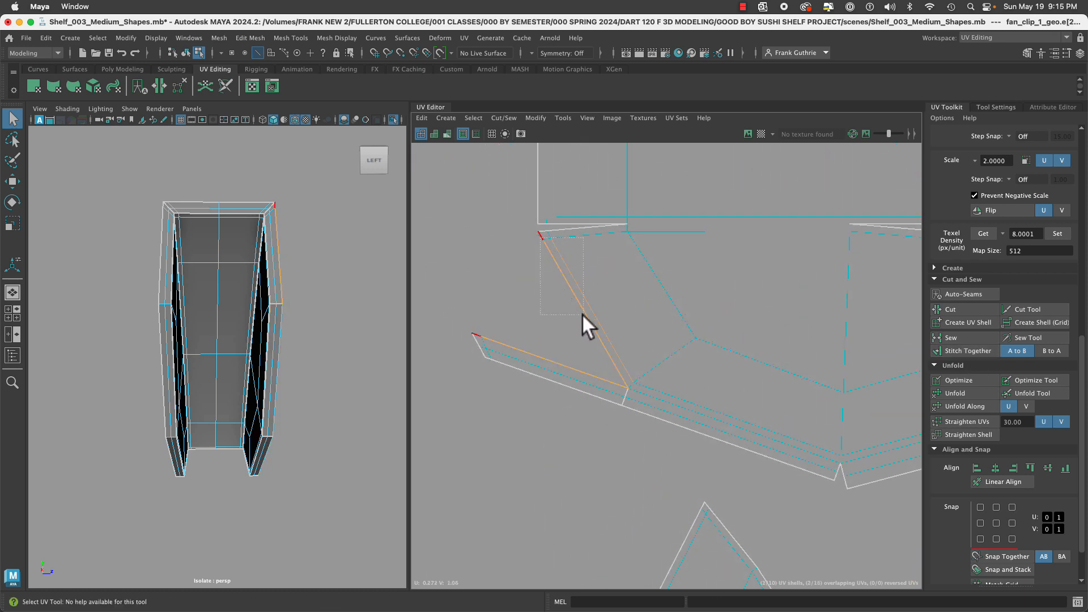
pyautogui.click(591, 315)
pyautogui.press('g')
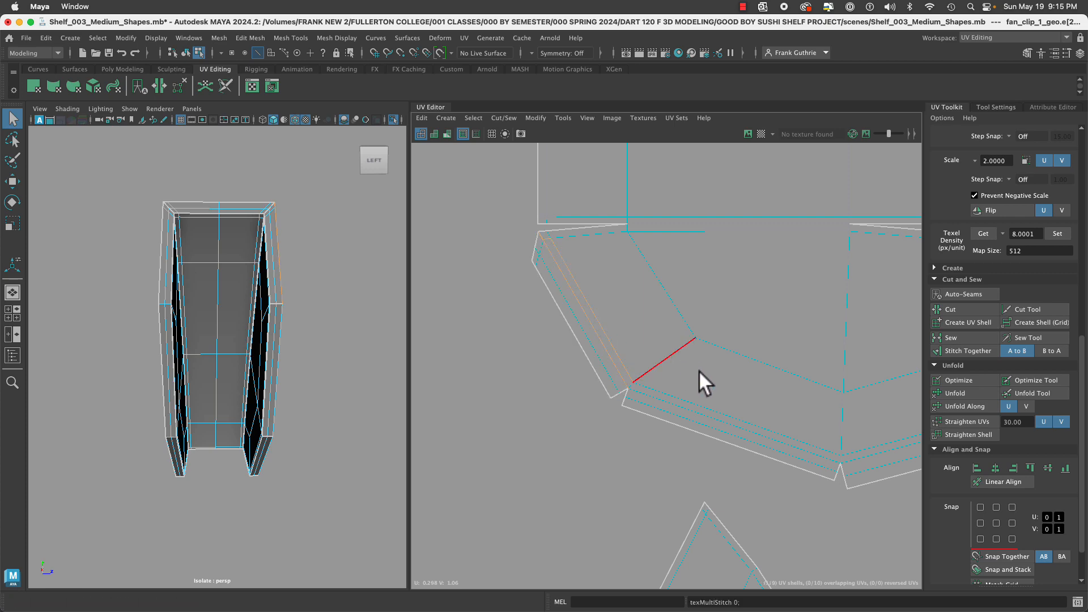
# Select the lower half-round shell's slanted right edge without its small corner edge and stitch the matching short strip onto it.
pyautogui.keyDown('alt'); pyautogui.moveTo(763, 369); pyautogui.dragTo(398, 325, button='middle'); pyautogui.keyUp('alt')
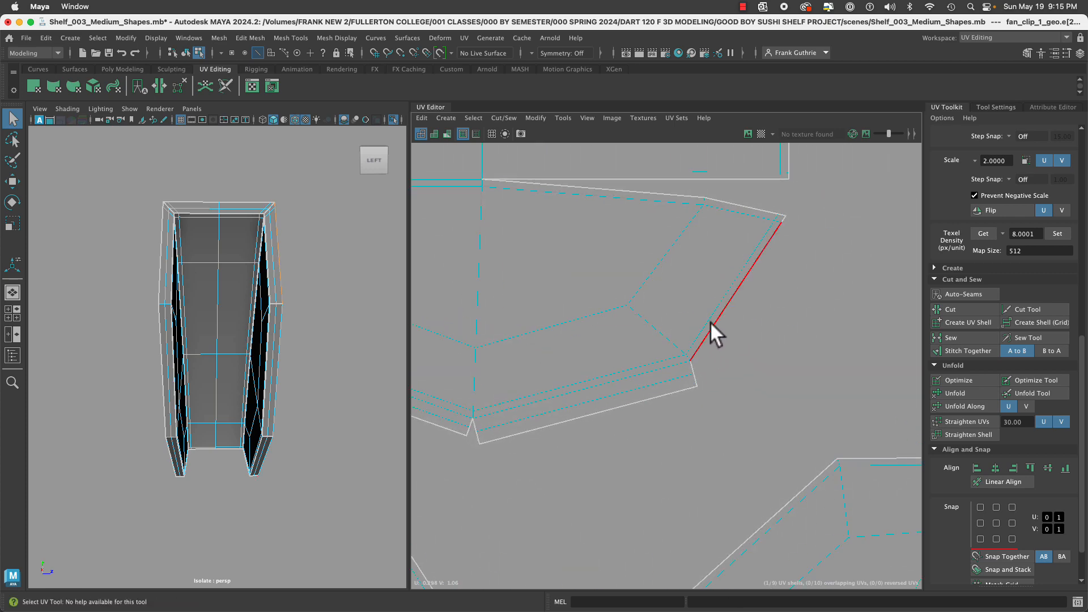
pyautogui.click(774, 243)
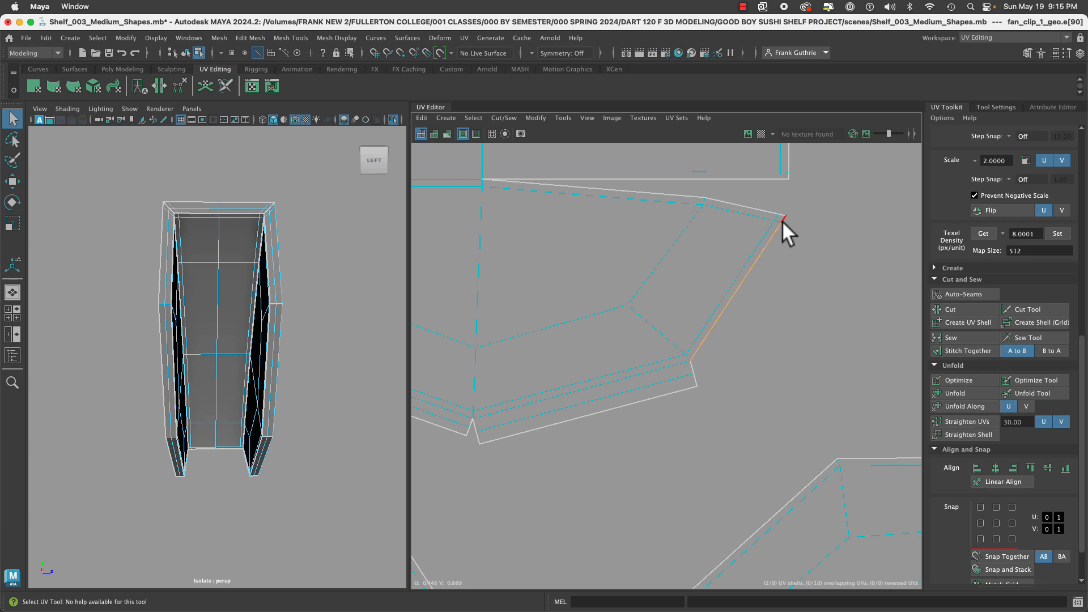
pyautogui.click(782, 221)
pyautogui.scroll(-4, 484, 268)
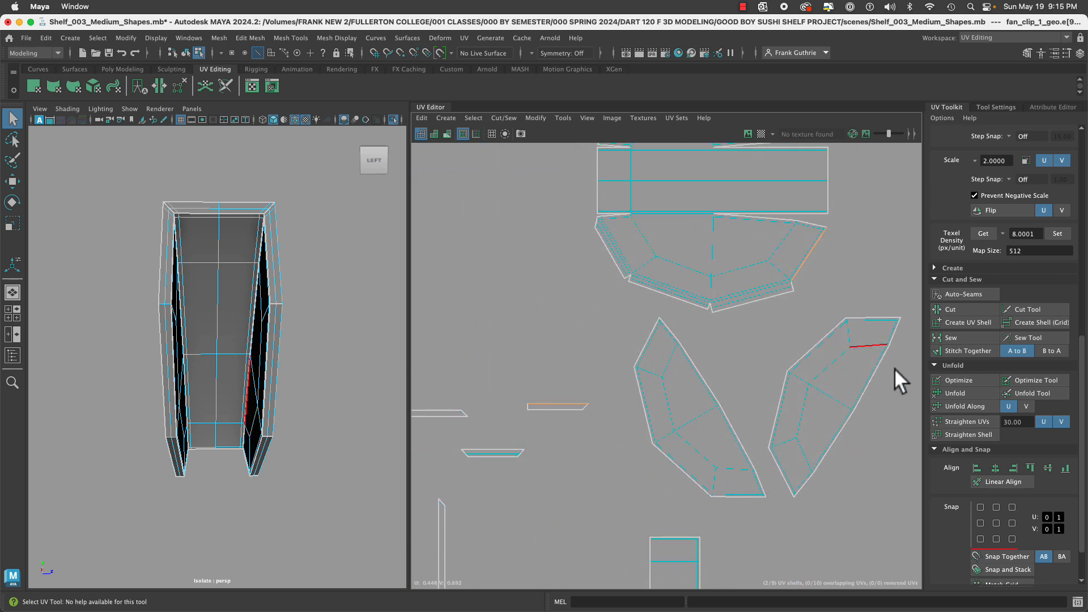
pyautogui.click(963, 350)
# Stitch the remaining long border strip onto the upper half-round shell along its upper-left outer edge.
pyautogui.scroll(6, 790, 339)
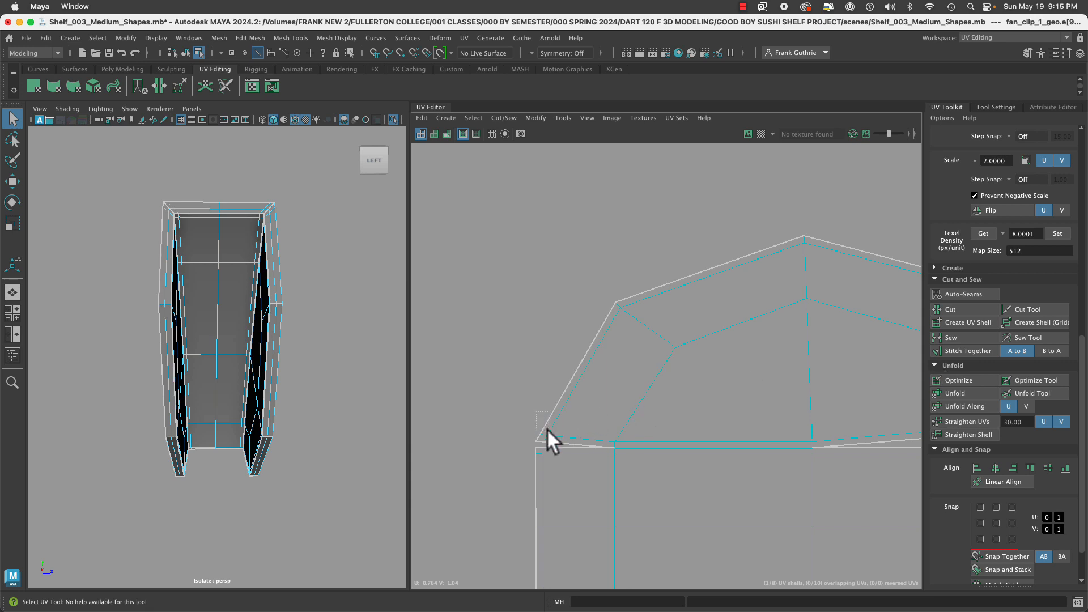
pyautogui.click(686, 277)
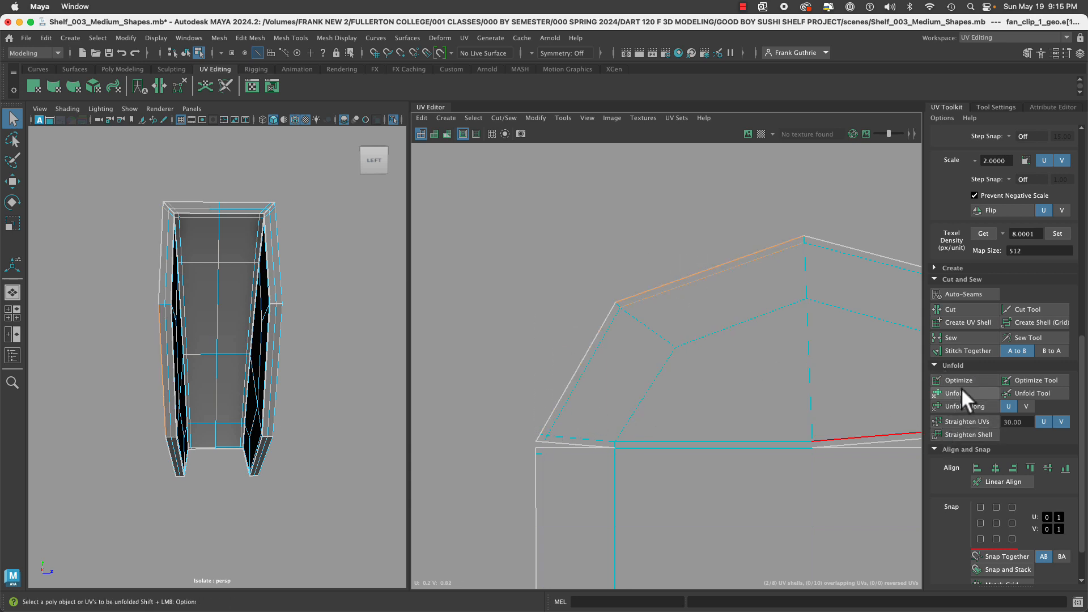
pyautogui.click(962, 348)
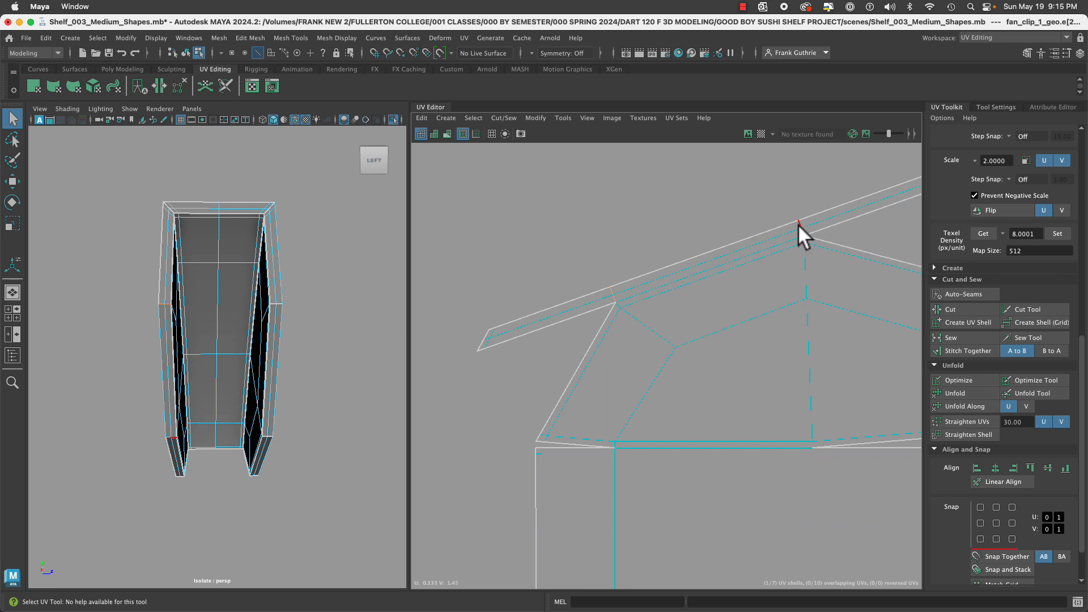
# Cut the attached strip across its width at both corners and stitch the cut ends onto the upper half-round shell's left and upper-right outer edges.
pyautogui.click(950, 309)
pyautogui.click(581, 372)
pyautogui.click(964, 350)
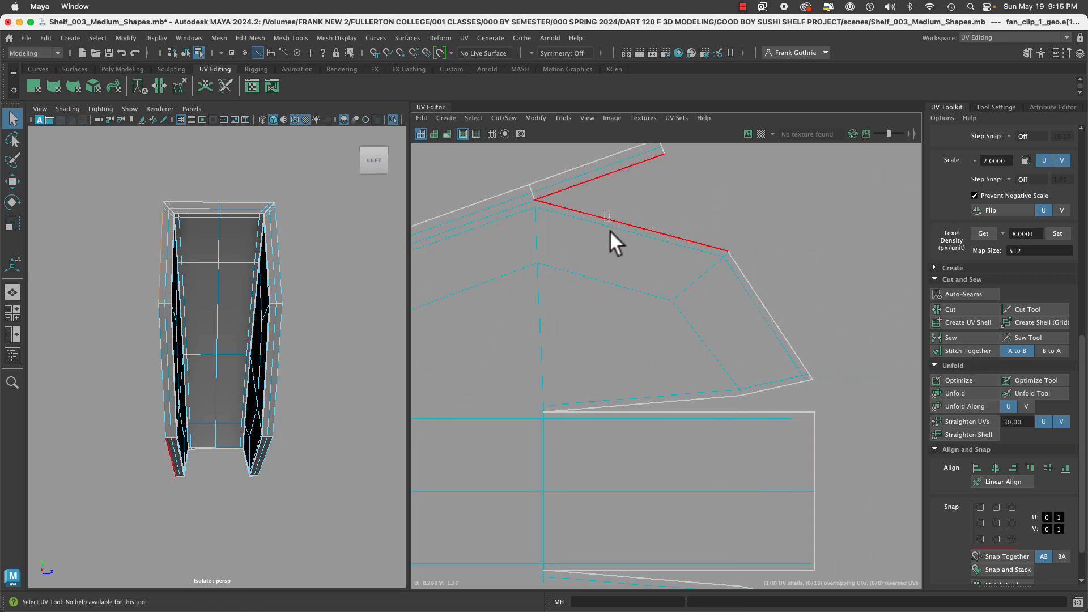
pyautogui.click(613, 237)
pyautogui.press('g')
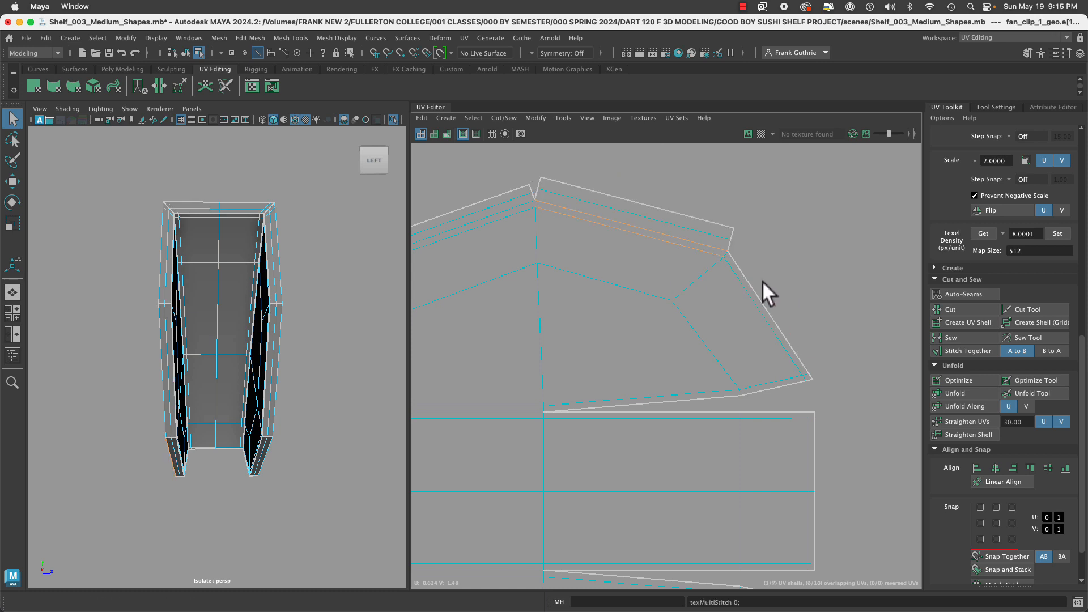
# Stitch the matching short strip onto the upper half-round shell's slanted right edge.
pyautogui.click(763, 280)
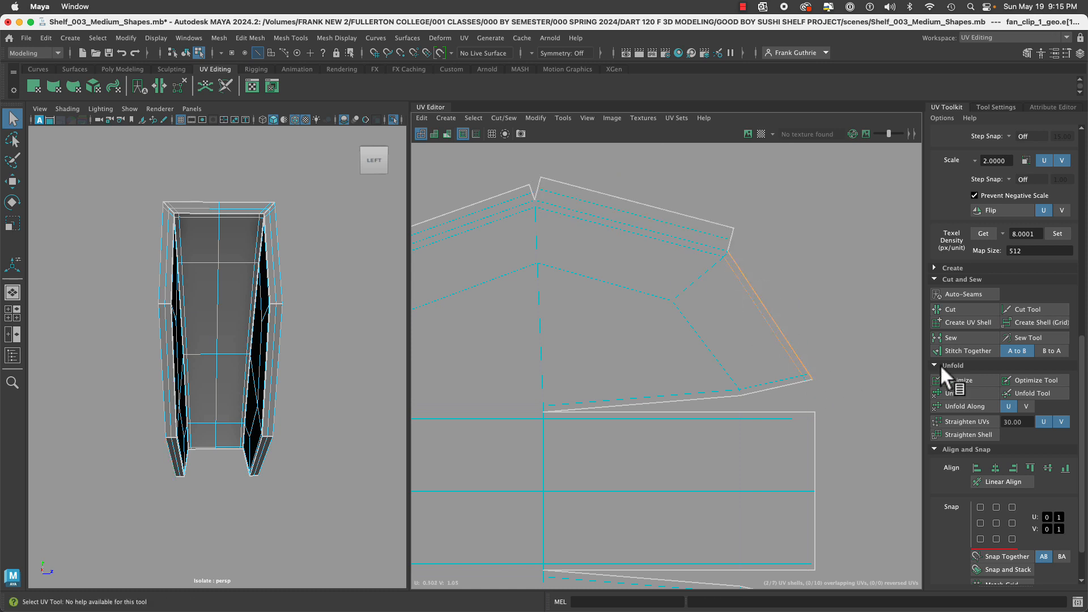
pyautogui.click(955, 353)
pyautogui.scroll(-3, 846, 374)
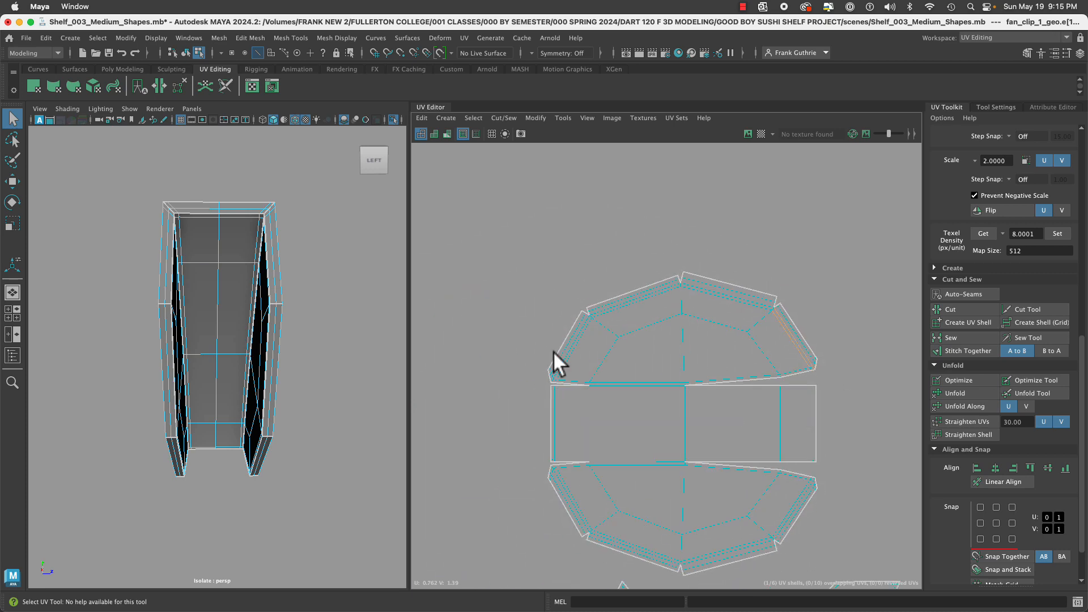
# Move the inner rectangular panel's UV shell up and left, clear of the small trapezoid strip at its lower end.
pyautogui.keyDown('alt'); pyautogui.moveTo(721, 411); pyautogui.dragTo(717, 295, button='middle'); pyautogui.keyUp('alt')
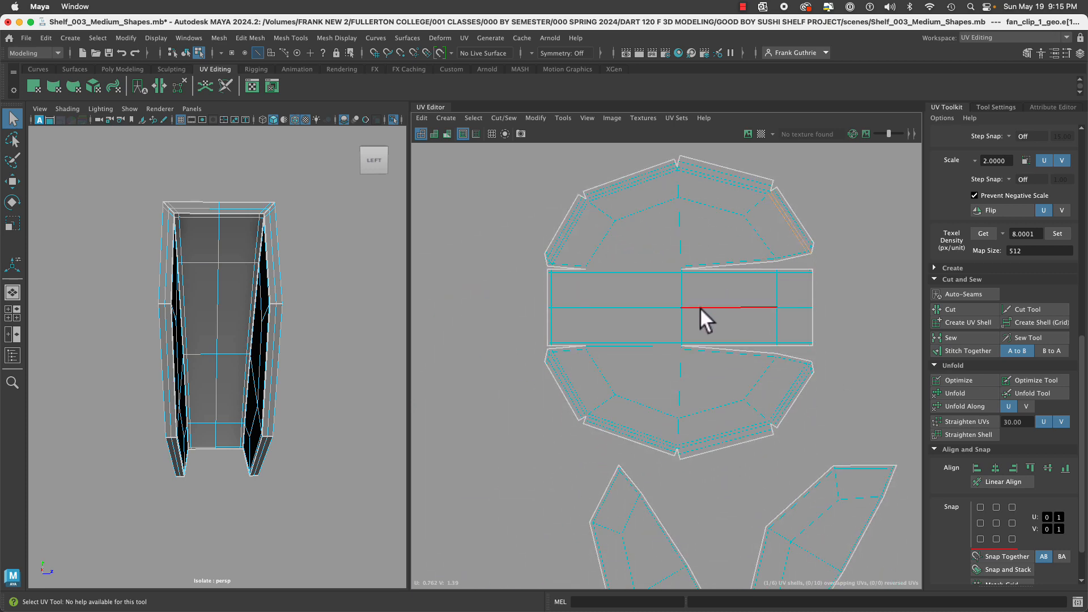
pyautogui.moveTo(699, 307); pyautogui.dragTo(763, 308, button='right')
pyautogui.keyDown('alt'); pyautogui.moveTo(649, 332); pyautogui.dragTo(649, 167, button='middle'); pyautogui.keyUp('alt')
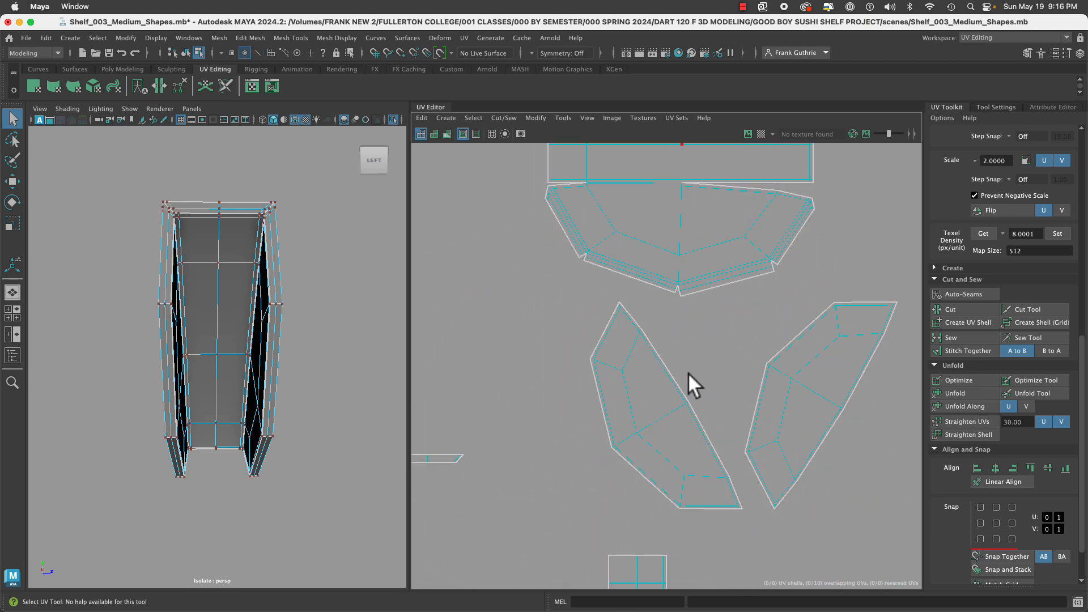
pyautogui.keyDown('alt'); pyautogui.moveTo(688, 372); pyautogui.dragTo(710, 155, button='middle'); pyautogui.keyUp('alt')
pyautogui.keyDown('alt'); pyautogui.moveTo(700, 352); pyautogui.dragTo(696, 292, button='middle'); pyautogui.keyUp('alt')
pyautogui.moveTo(633, 346); pyautogui.dragTo(584, 329, button='right')
pyautogui.click(654, 375)
pyautogui.press('w')
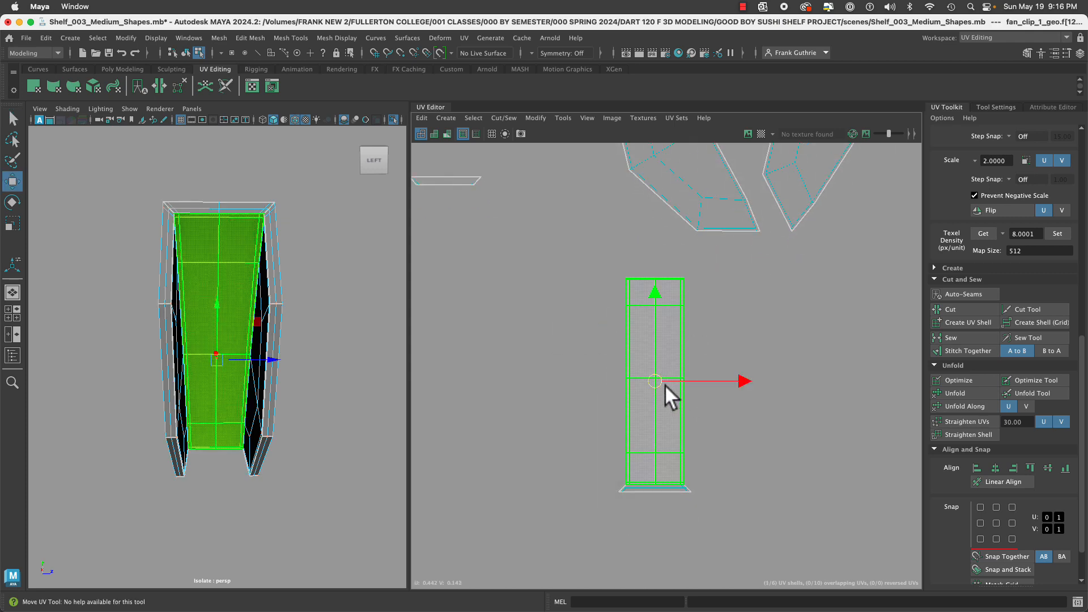
pyautogui.moveTo(665, 384); pyautogui.dragTo(590, 332)
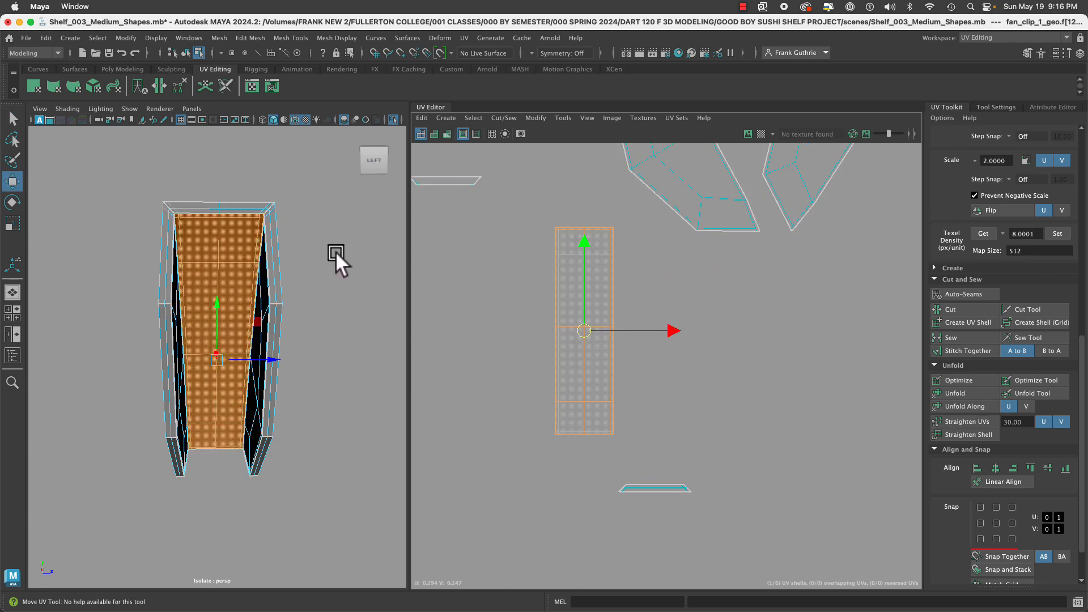
pyautogui.keyDown('alt'); pyautogui.moveTo(682, 298); pyautogui.dragTo(723, 468, button='middle'); pyautogui.keyUp('alt')
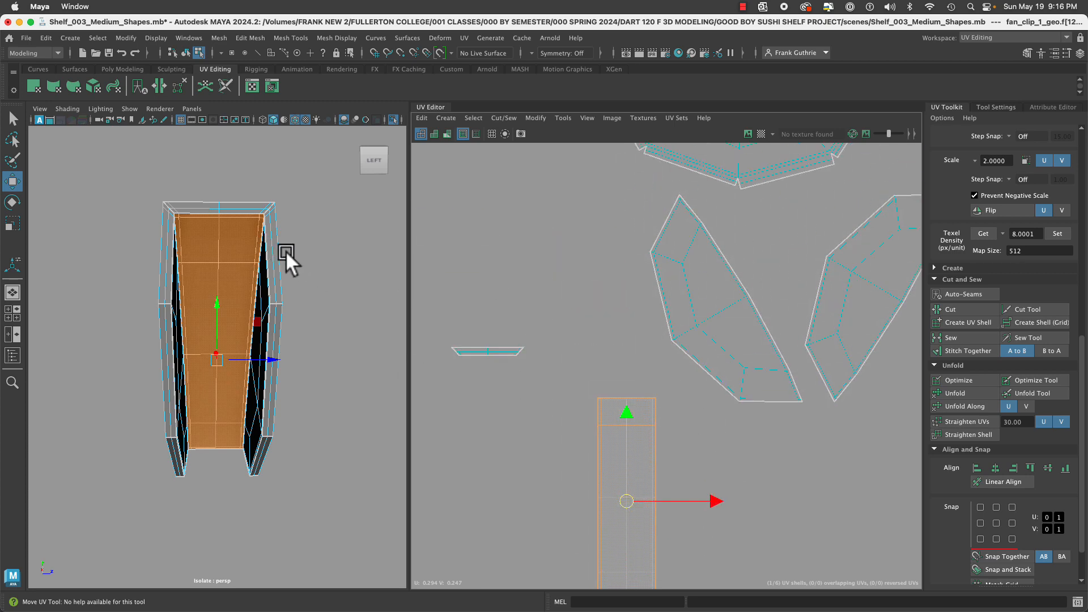
pyautogui.keyDown('alt'); pyautogui.moveTo(691, 433); pyautogui.dragTo(654, 283, button='middle'); pyautogui.keyUp('alt')
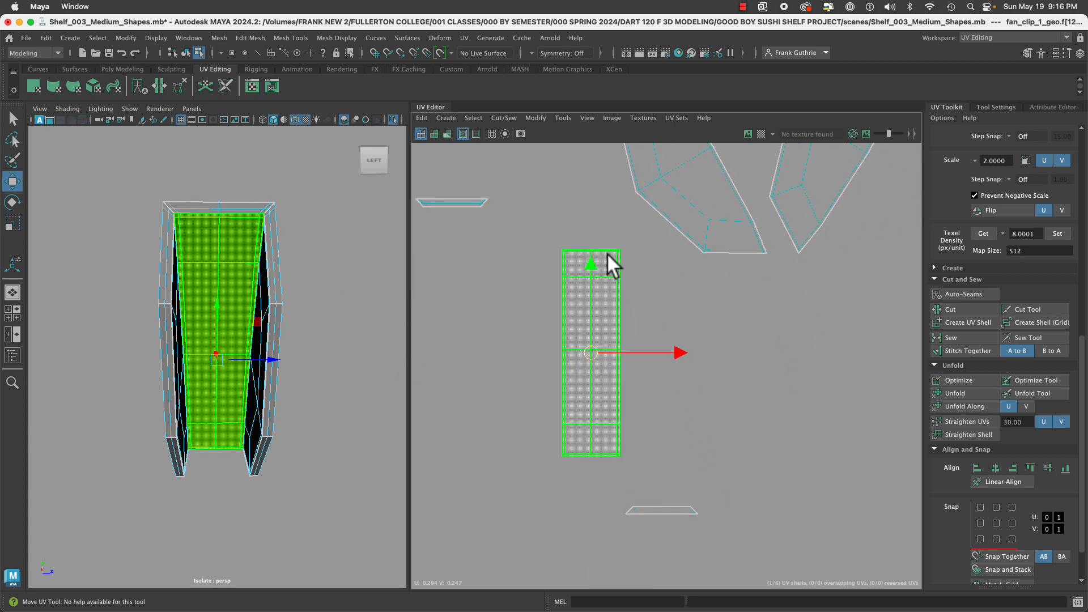
# Select the central rectangular panel's left end edge without its corner edges and stitch the matching trapezoid strip onto it.
pyautogui.moveTo(608, 253); pyautogui.dragTo(609, 255, button='right')
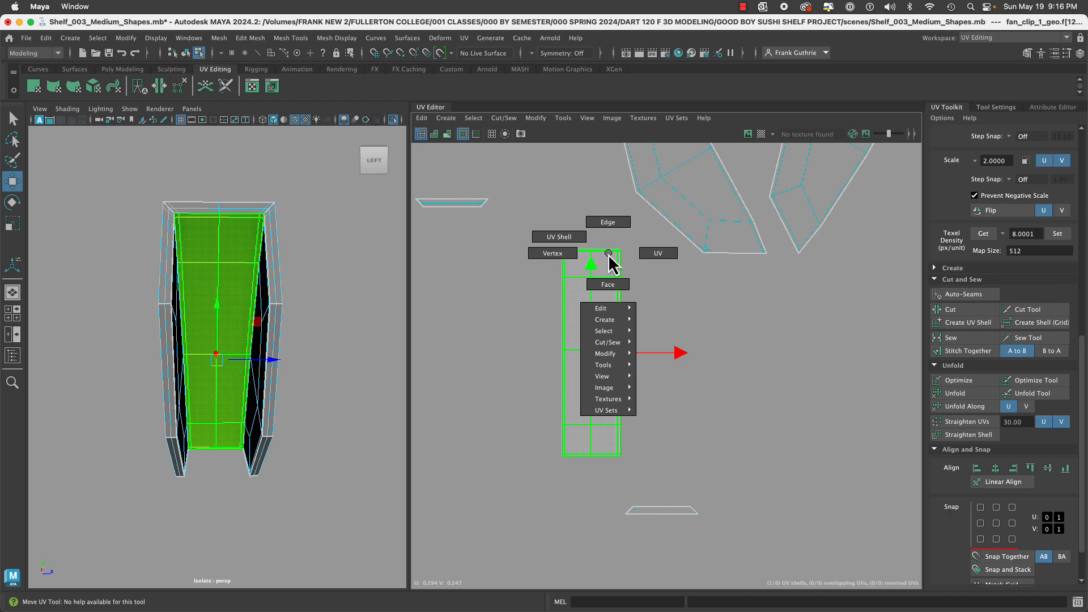
pyautogui.moveTo(608, 255); pyautogui.dragTo(608, 253, button='right')
pyautogui.keyDown('alt'); pyautogui.moveTo(619, 162); pyautogui.dragTo(671, 424, button='middle'); pyautogui.keyUp('alt')
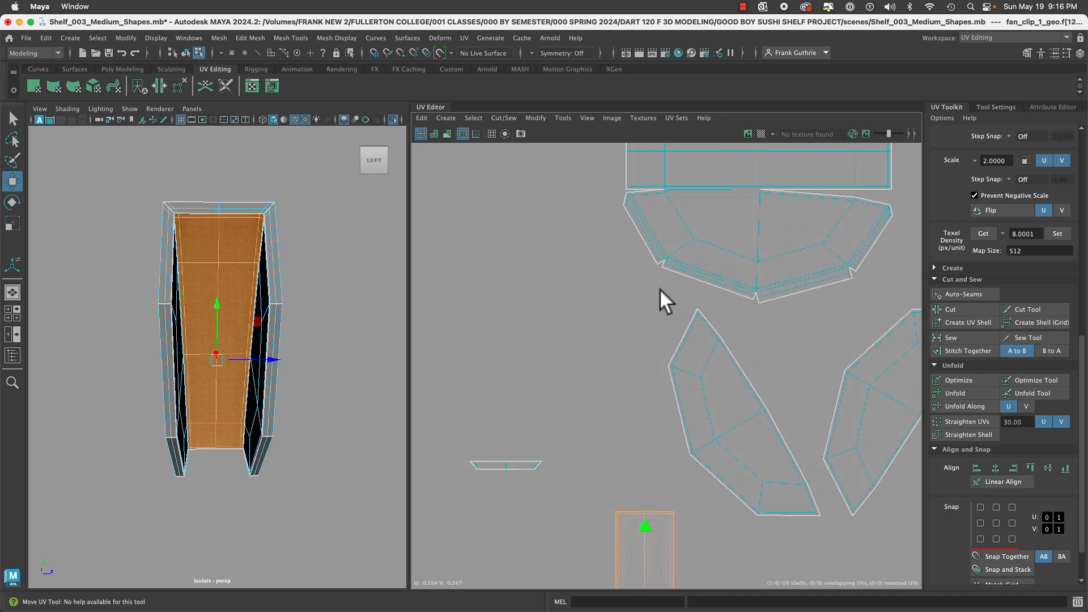
pyautogui.keyDown('alt'); pyautogui.moveTo(659, 287); pyautogui.dragTo(659, 380, button='middle'); pyautogui.keyUp('alt')
pyautogui.moveTo(615, 237); pyautogui.dragTo(617, 207, button='right')
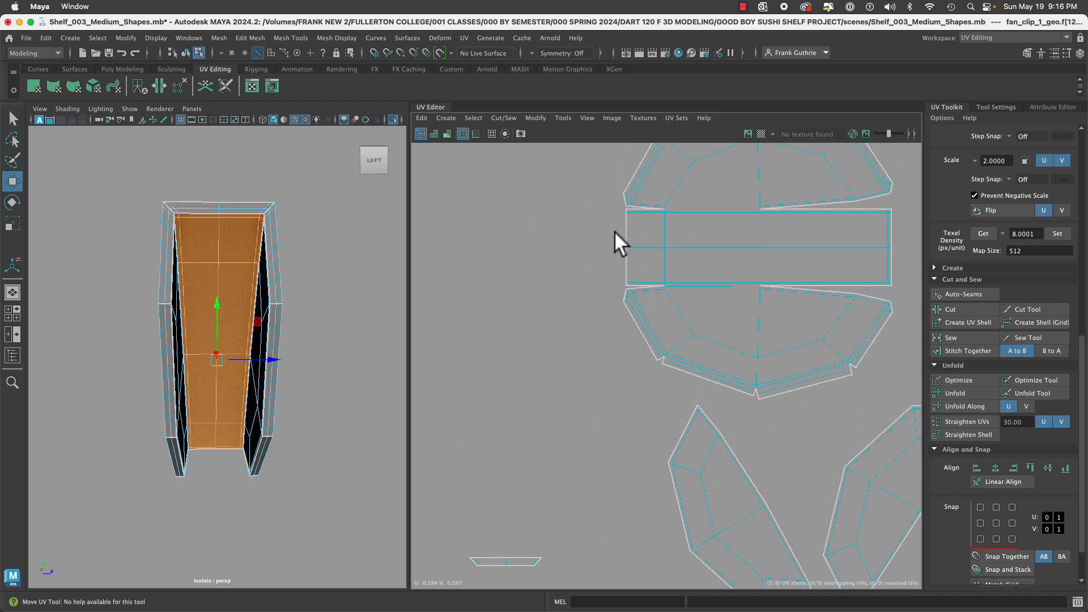
pyautogui.moveTo(614, 230); pyautogui.dragTo(641, 276)
pyautogui.scroll(5, 582, 228)
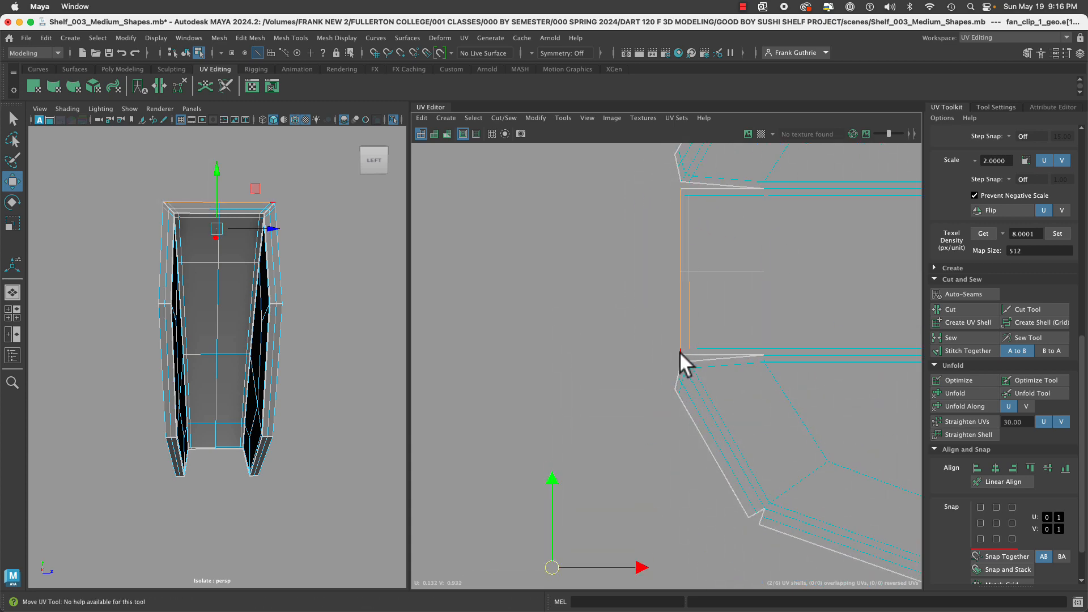
pyautogui.scroll(-5, 678, 353)
pyautogui.keyDown('alt'); pyautogui.moveTo(612, 418); pyautogui.dragTo(584, 251, button='middle'); pyautogui.keyUp('alt')
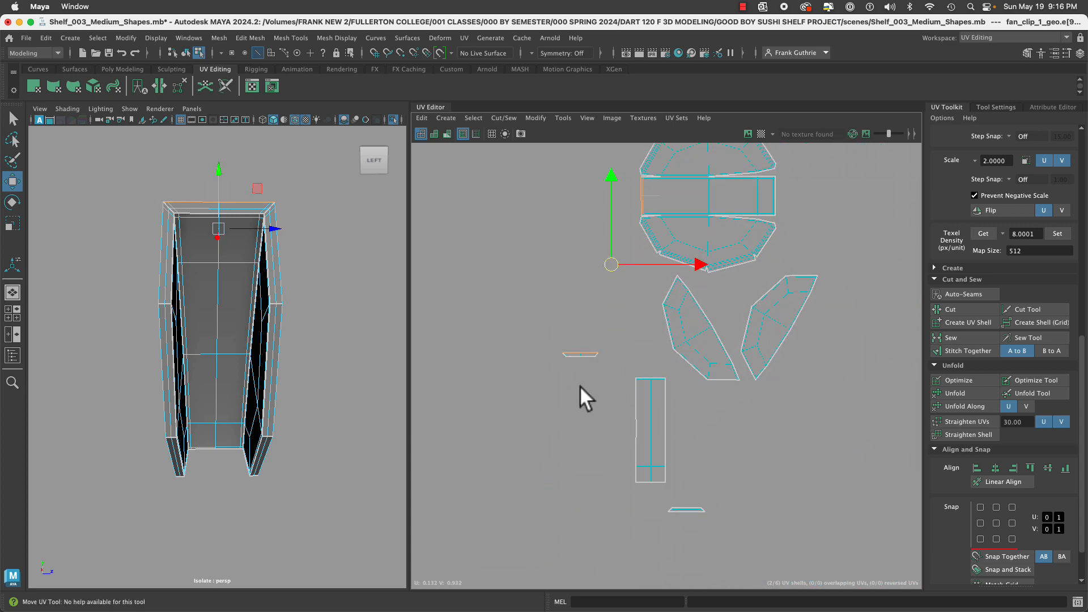
pyautogui.click(958, 350)
# Stitch the other trapezoid strip onto the central rectangular panel's right end edge.
pyautogui.keyDown('alt'); pyautogui.moveTo(735, 309); pyautogui.dragTo(583, 299, button='middle'); pyautogui.keyUp('alt')
pyautogui.scroll(5, 582, 299)
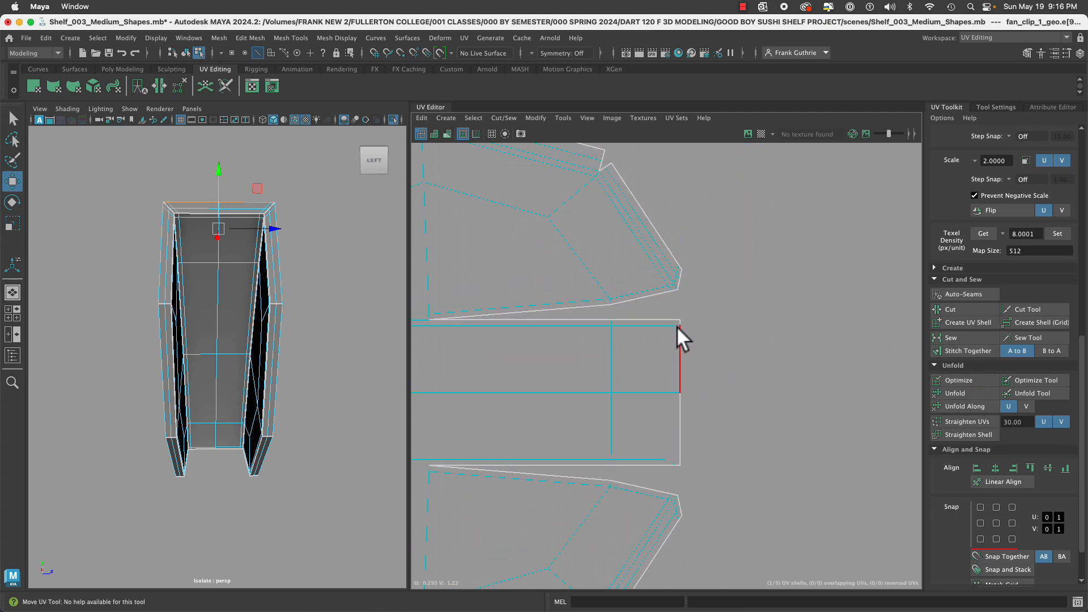
pyautogui.click(688, 460)
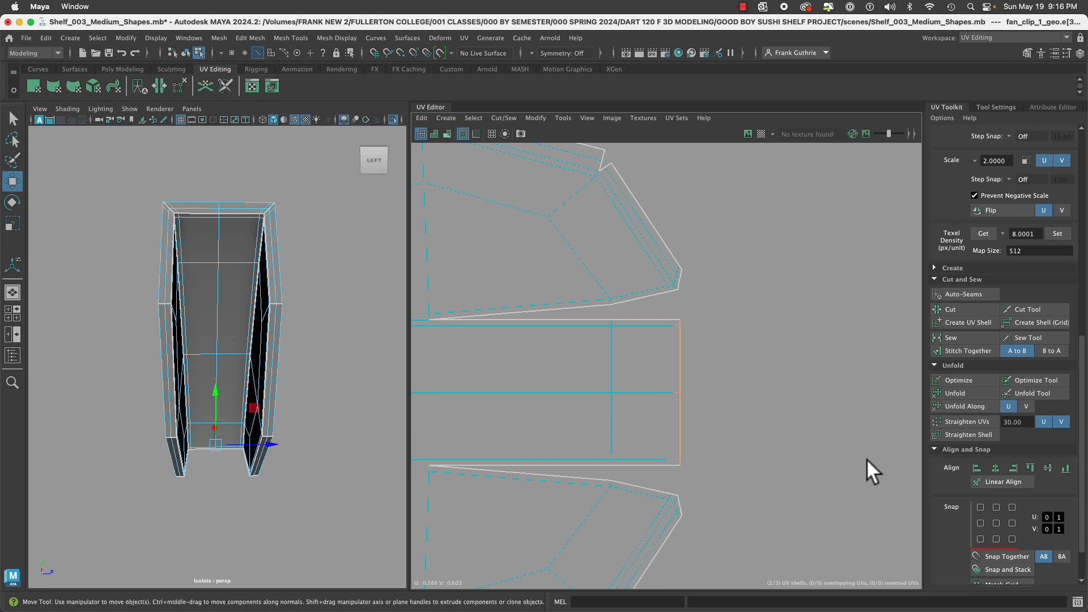
pyautogui.click(959, 350)
# Select the inner rectangular panel's upper side edges on both long sides and stitch it together with the two loose half-round shells.
pyautogui.scroll(-5, 497, 399)
pyautogui.scroll(2, 596, 300)
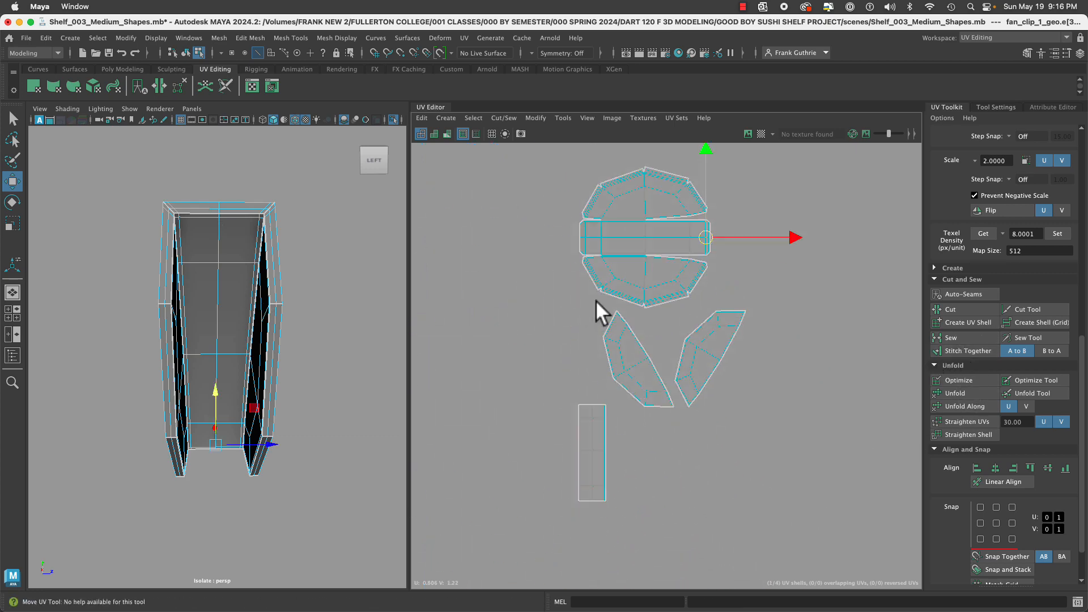
pyautogui.keyDown('alt'); pyautogui.moveTo(596, 300); pyautogui.dragTo(611, 256, button='middle'); pyautogui.keyUp('alt')
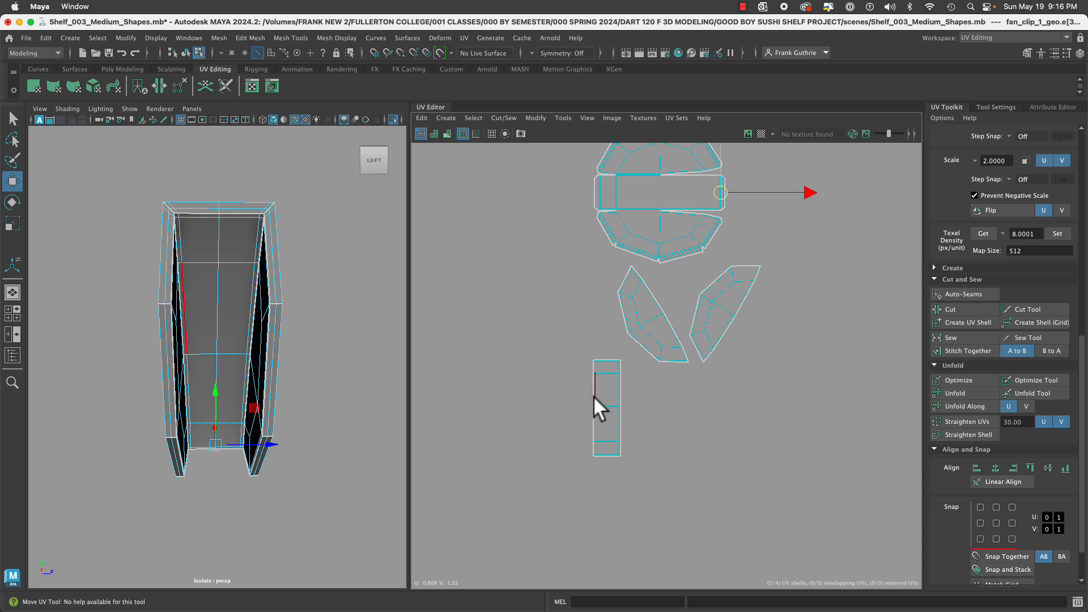
pyautogui.moveTo(554, 383); pyautogui.dragTo(640, 391)
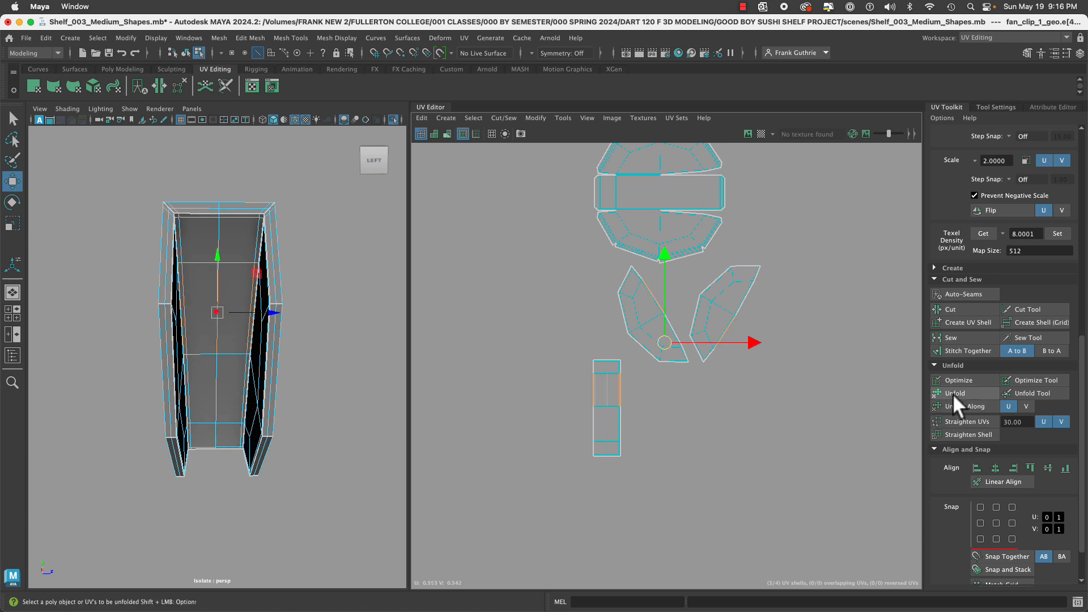
pyautogui.click(954, 352)
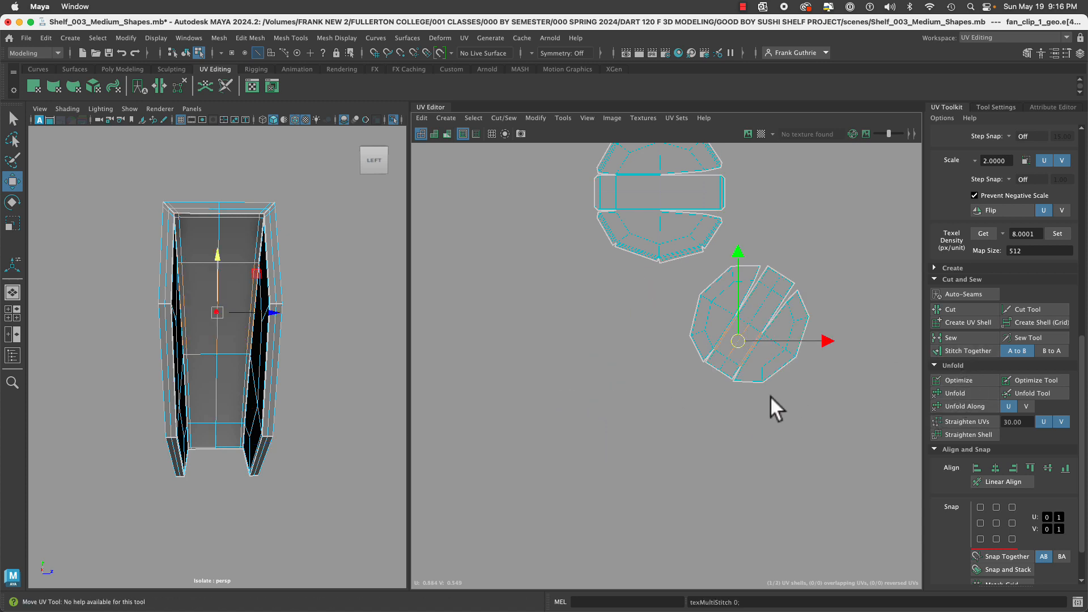
# Select the inner panel's upper-right end edge together with the matching edge on the outer shell's right end strip.
pyautogui.keyDown('alt'); pyautogui.moveTo(770, 395); pyautogui.dragTo(755, 418, button='middle'); pyautogui.keyUp('alt')
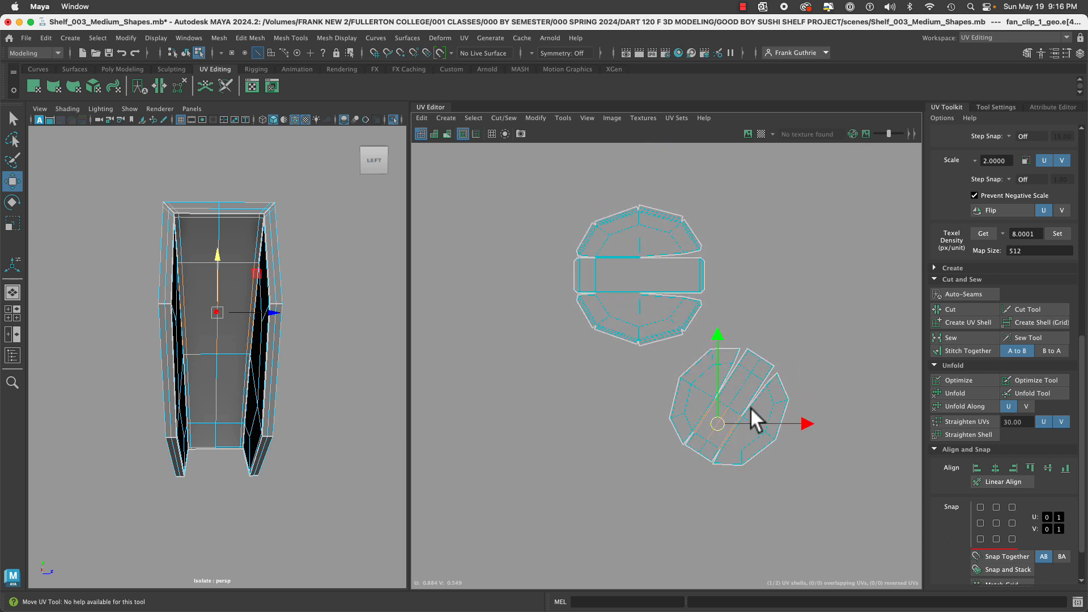
pyautogui.click(754, 347)
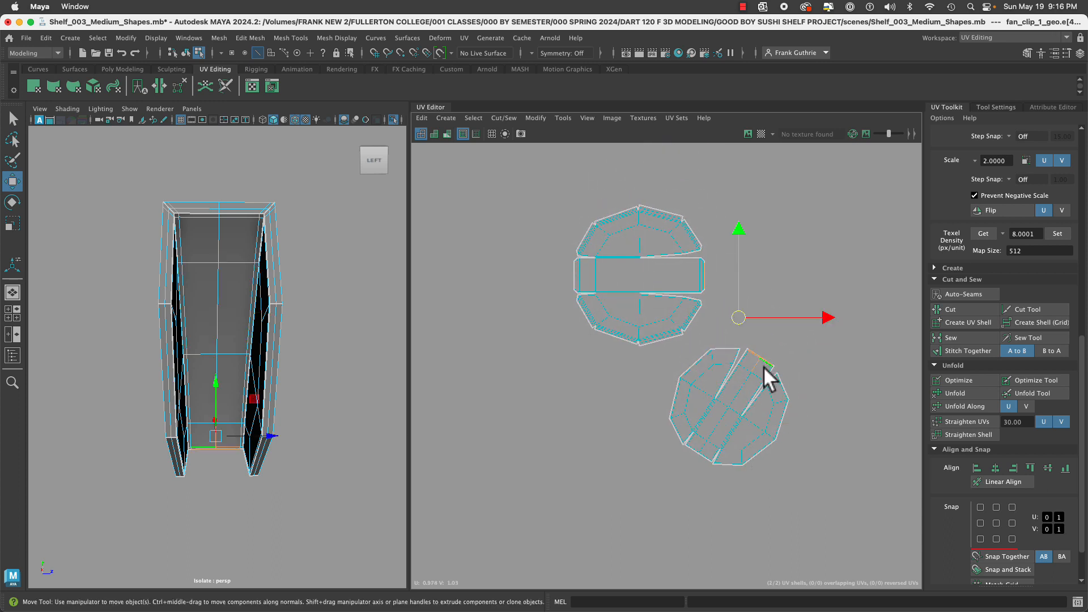
pyautogui.moveTo(688, 251); pyautogui.dragTo(723, 325)
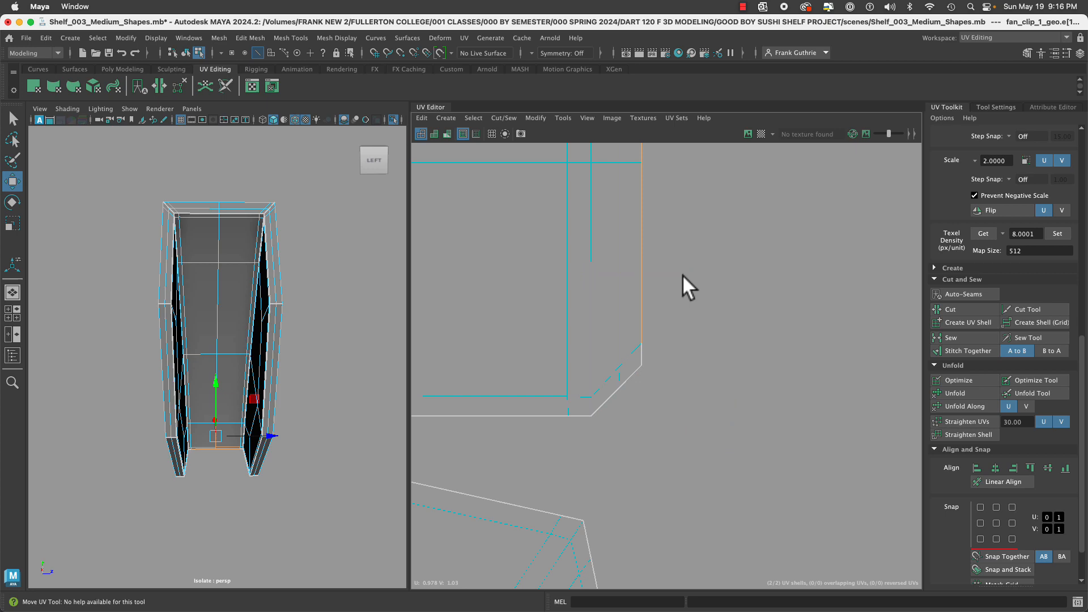
# Stitch the fan clip's two UV shells together along the shared edge at the end of the center strip.
pyautogui.keyDown('shift'); pyautogui.click(633, 354); pyautogui.keyUp('shift')
pyautogui.keyDown('alt'); pyautogui.moveTo(673, 208); pyautogui.dragTo(693, 319, button='middle'); pyautogui.keyUp('alt')
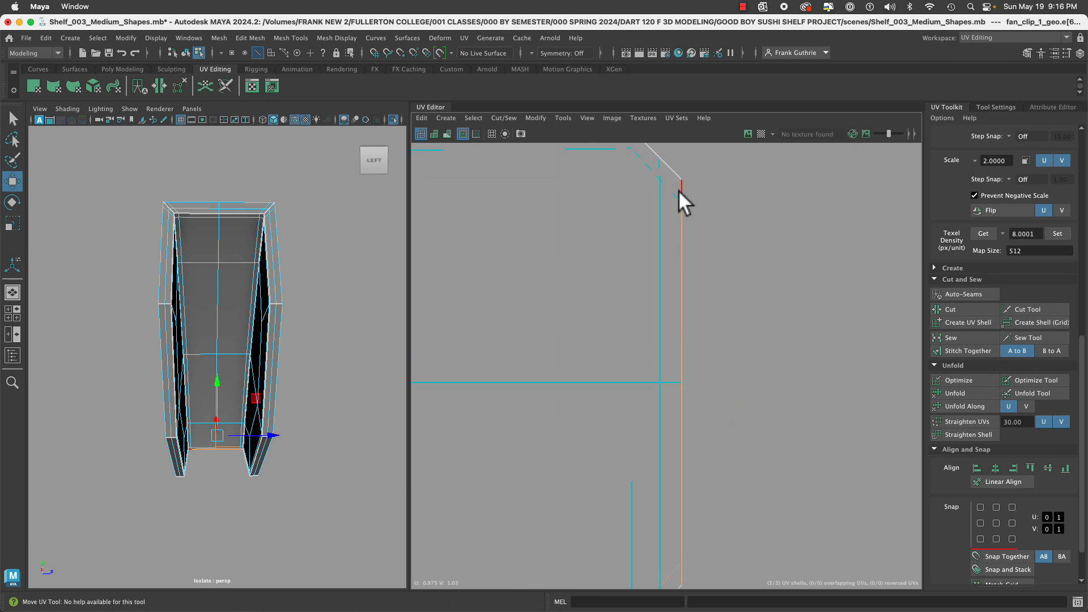
pyautogui.click(964, 351)
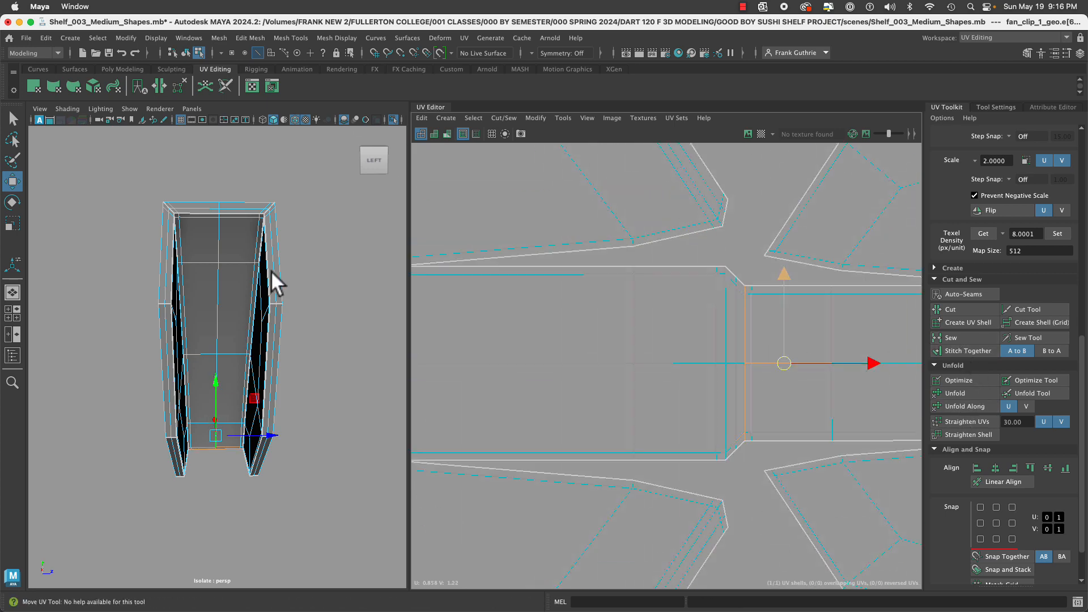
# Select the fan clip's whole UV shell and set its texel density to 8.0001 at map size 512.
pyautogui.keyDown('alt'); pyautogui.moveTo(651, 317); pyautogui.dragTo(340, 299, button='right'); pyautogui.keyUp('alt')
pyautogui.keyDown('alt'); pyautogui.moveTo(719, 357); pyautogui.dragTo(609, 314, button='right'); pyautogui.keyUp('alt')
pyautogui.click(727, 287)
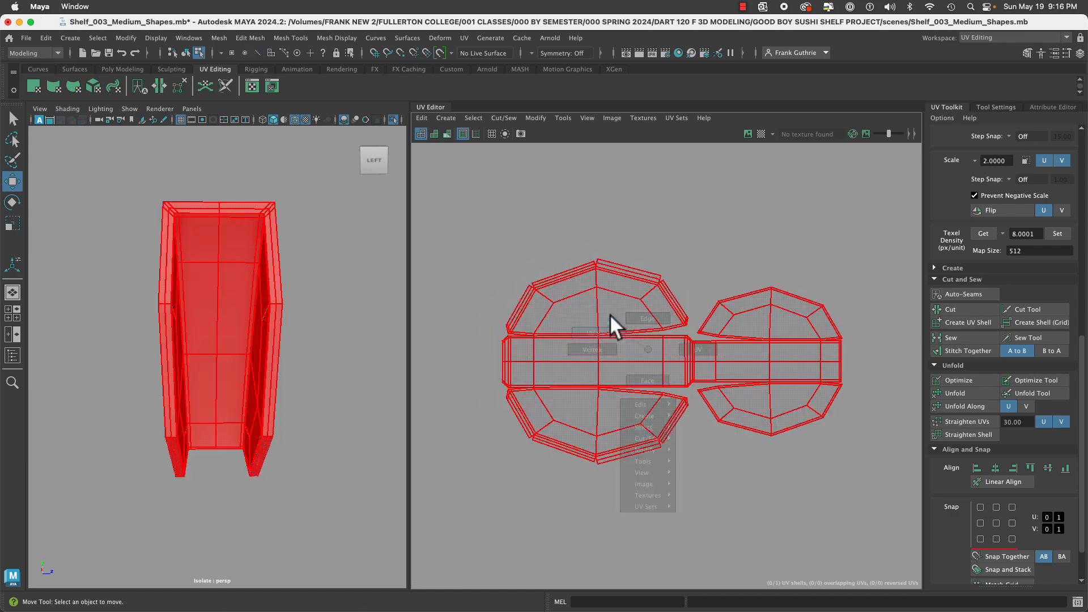
pyautogui.click(610, 314)
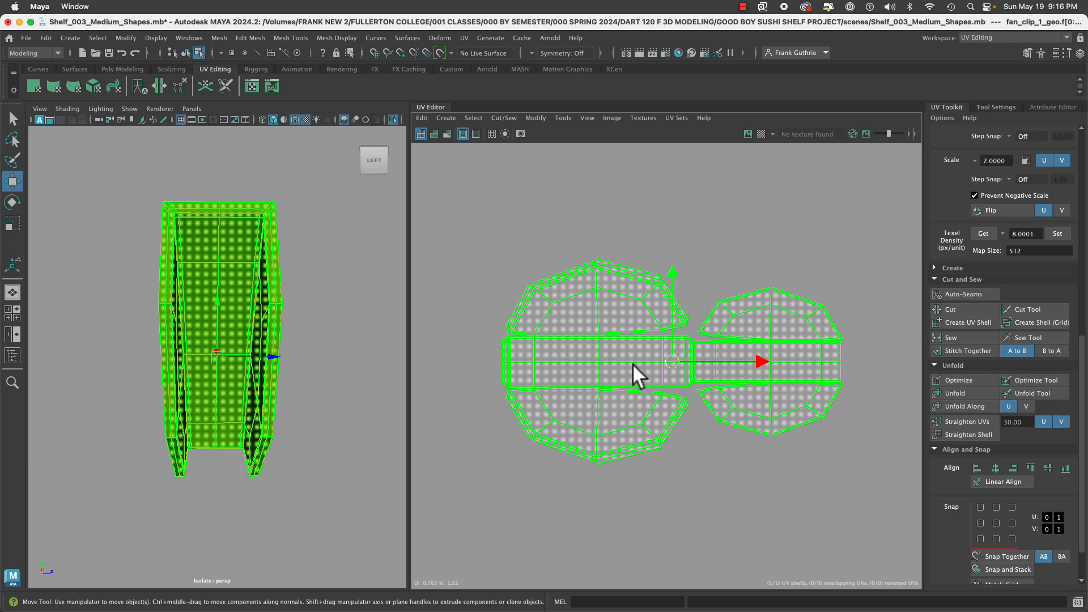
pyautogui.click(1055, 233)
pyautogui.scroll(-3, 805, 374)
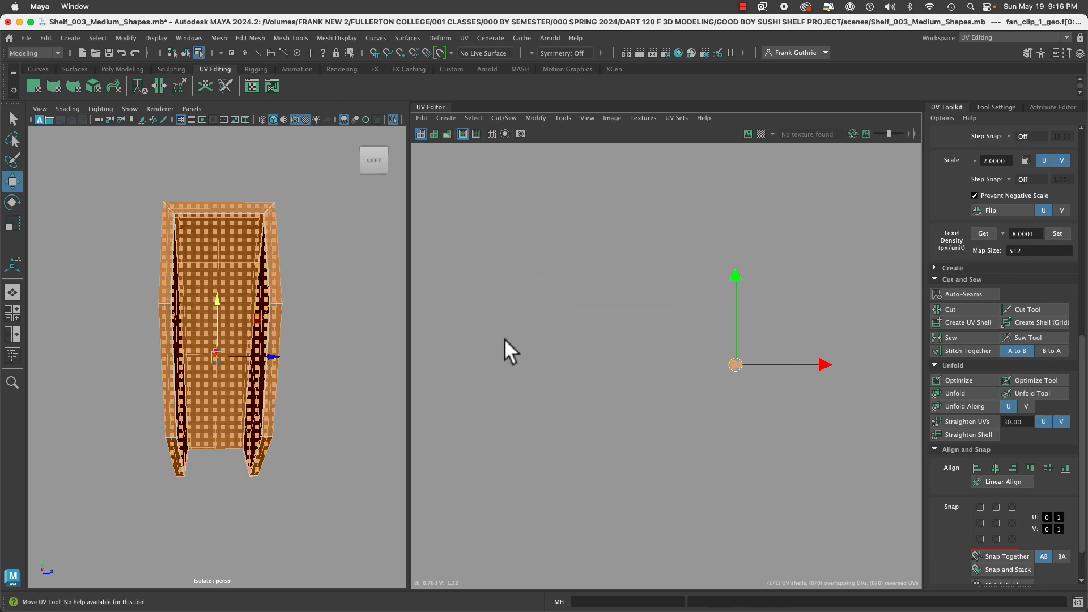
# Assign the existing UV checker material to the fan clip and inspect the pattern on it.
pyautogui.rightClick(233, 232)
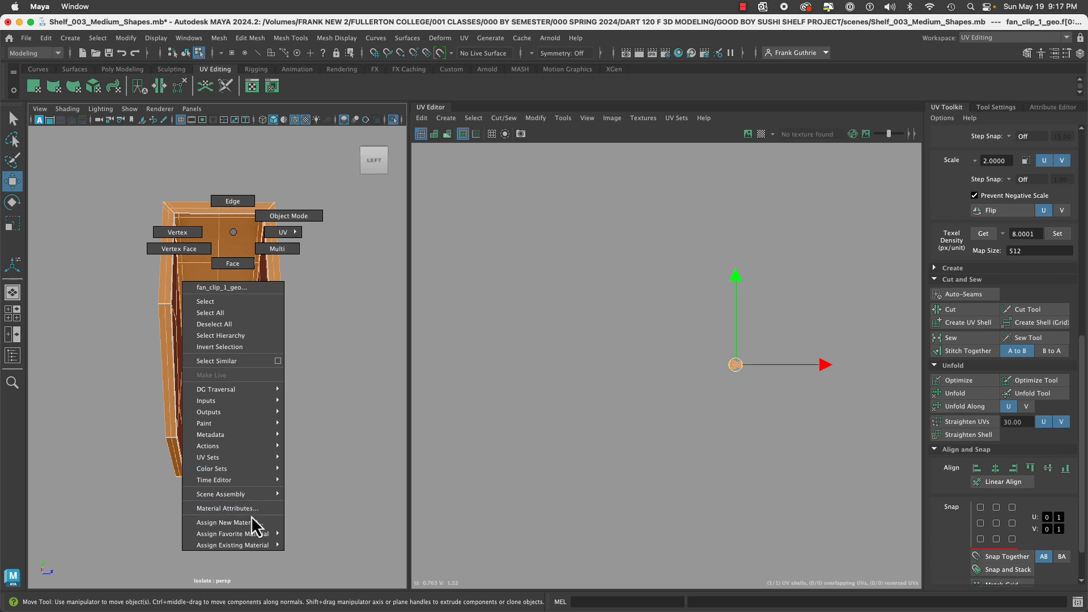
pyautogui.moveTo(253, 498); pyautogui.dragTo(320, 531, button='right')
pyautogui.moveTo(330, 488)
pyautogui.keyDown('alt'); pyautogui.mouseDown()
pyautogui.moveTo(328, 445)
pyautogui.moveTo(147, 450)
pyautogui.moveTo(186, 444)
pyautogui.mouseUp(); pyautogui.keyUp('alt')
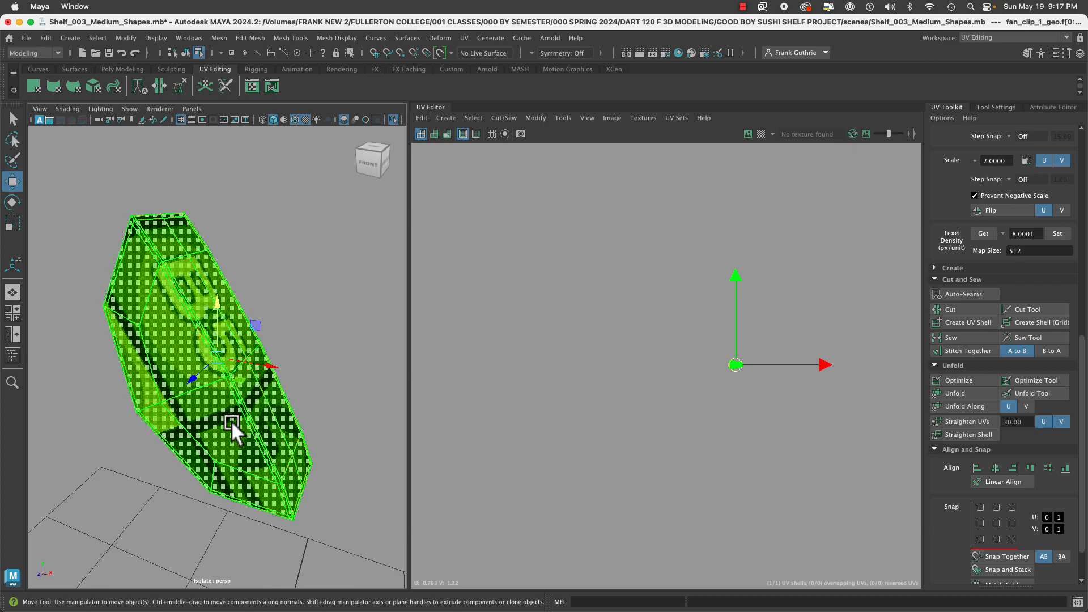
pyautogui.click(268, 417)
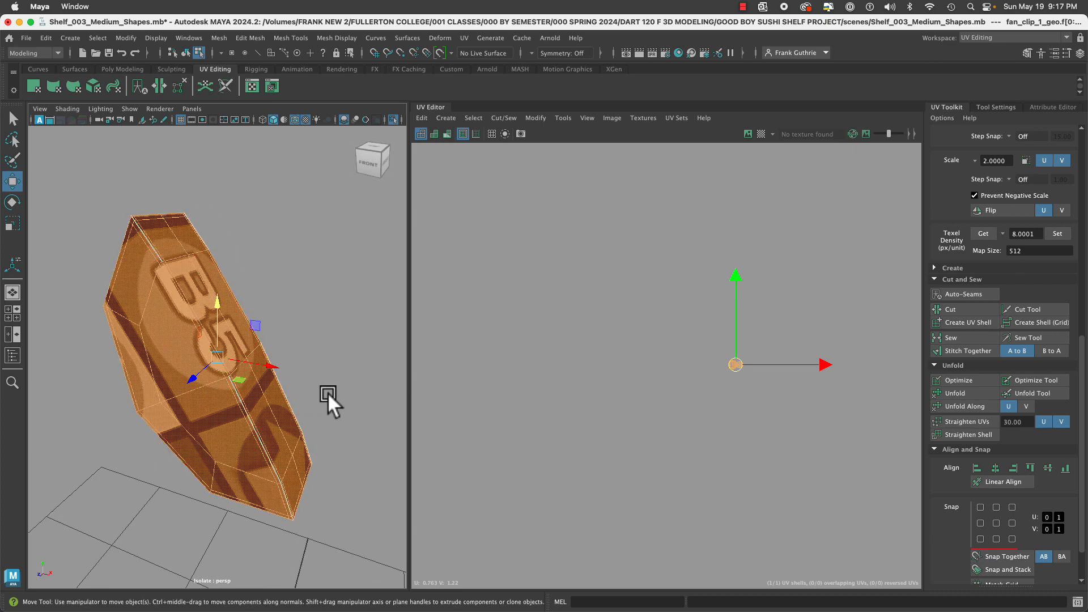
pyautogui.scroll(-5, 328, 392)
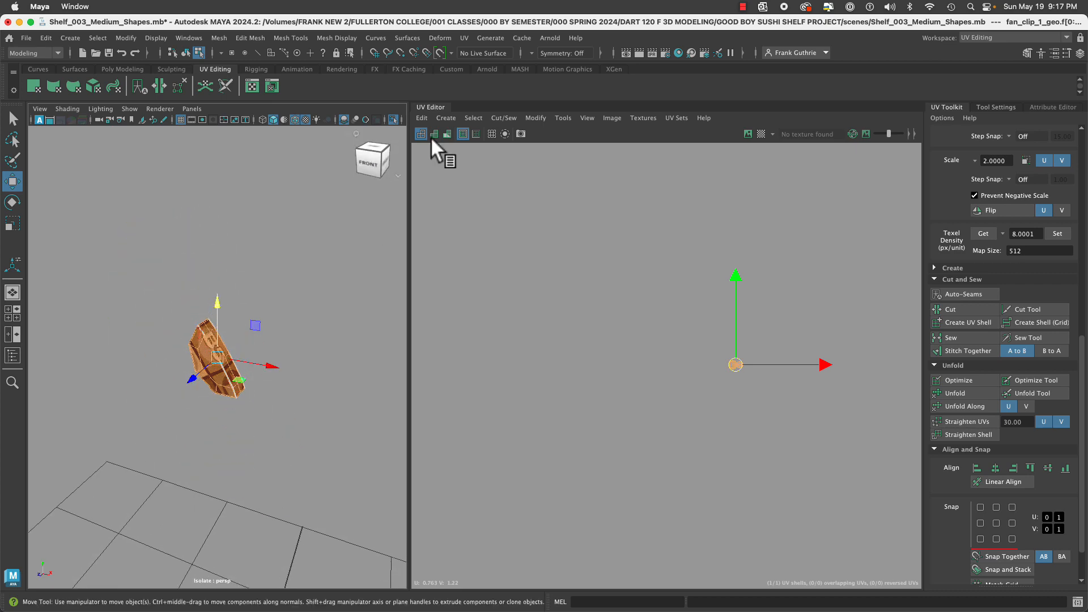
# Bring back the full scene, then select fan_grp as a whole and isolate it in the perspective view.
pyautogui.click(395, 118)
pyautogui.press('f')
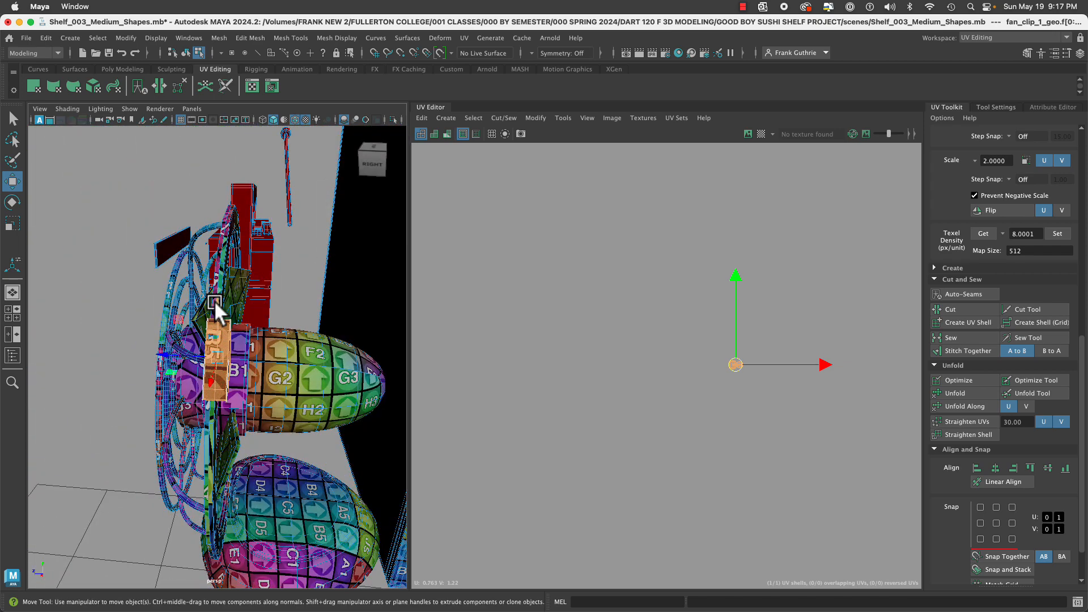
pyautogui.keyDown('shift'); pyautogui.click(297, 389); pyautogui.keyUp('shift')
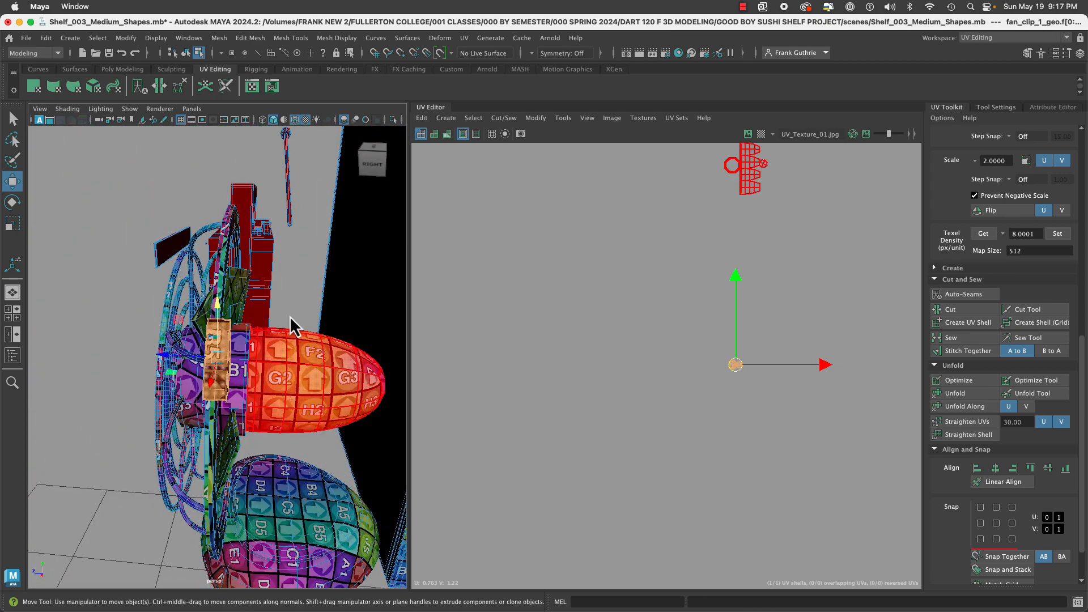
pyautogui.press('F10')
pyautogui.doubleClick(301, 363)
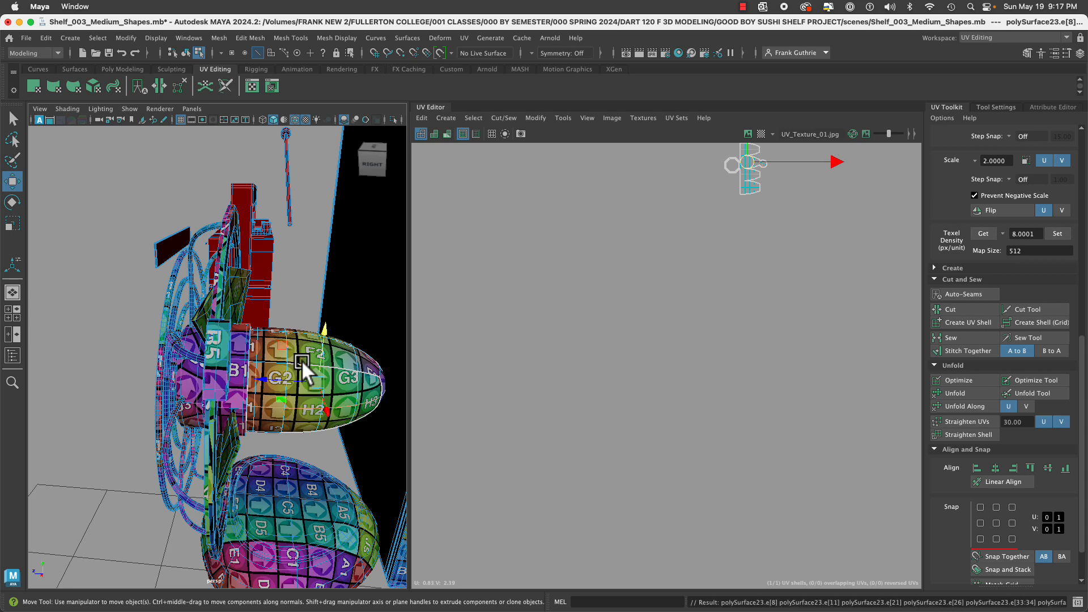
pyautogui.press('F8')
pyautogui.click(294, 292)
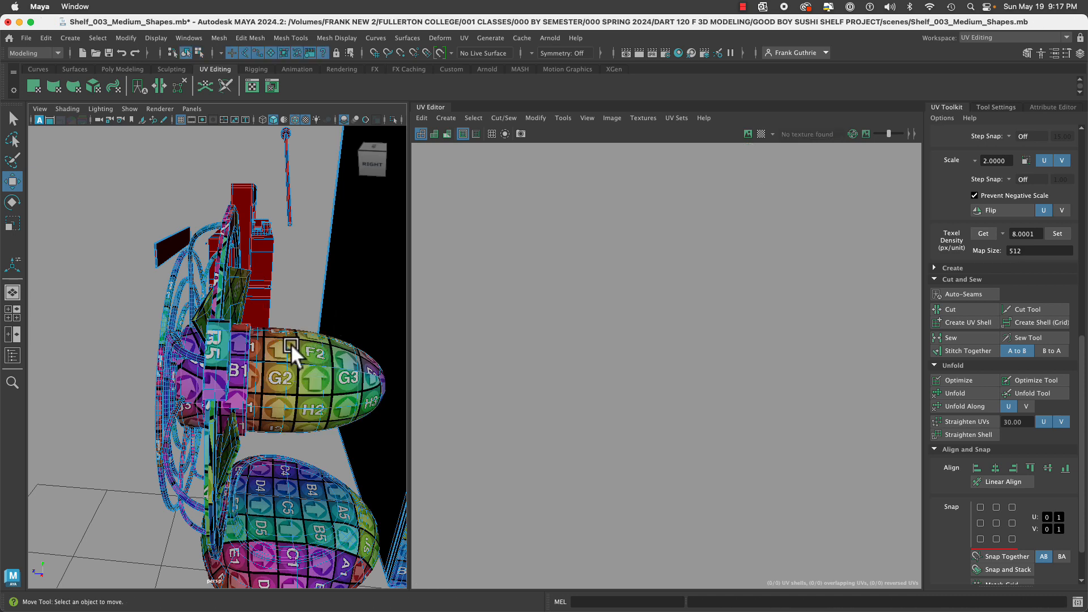
pyautogui.click(291, 343)
pyautogui.press('Up')
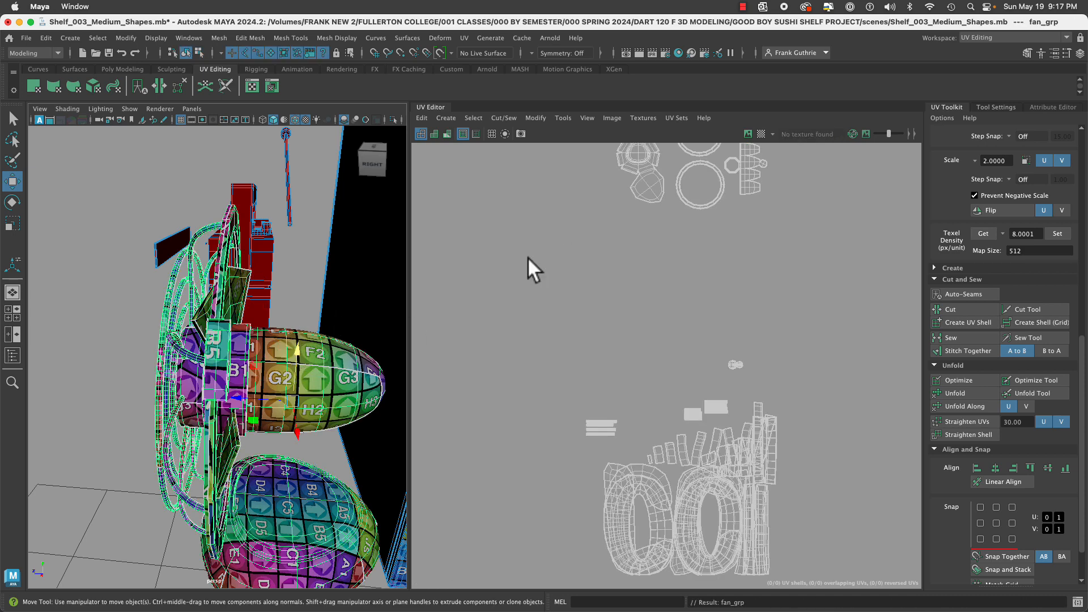
pyautogui.click(393, 118)
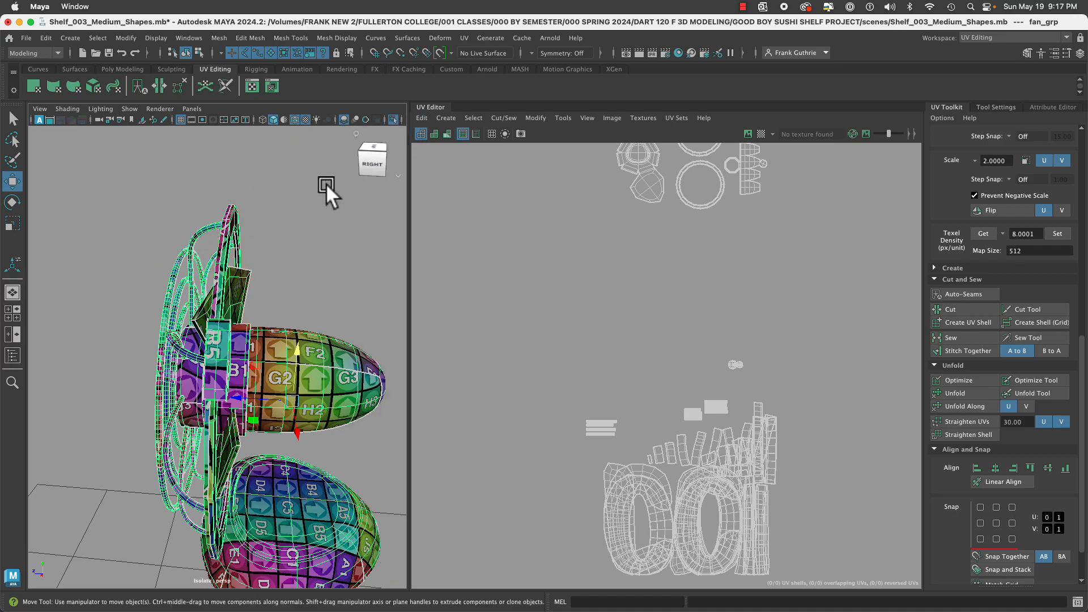
# Select all the isolated fan's meshes from the front and frame them with their combined UV layout.
pyautogui.keyDown('alt'); pyautogui.moveTo(325, 185); pyautogui.dragTo(386, 230); pyautogui.keyUp('alt')
pyautogui.click(314, 311)
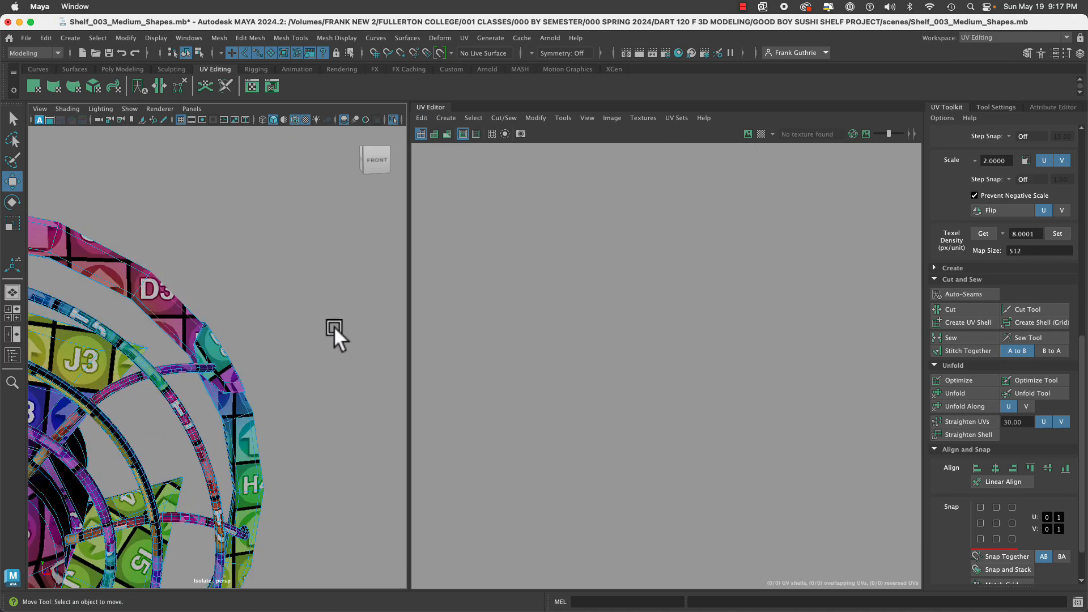
pyautogui.keyDown('alt'); pyautogui.moveTo(335, 325); pyautogui.dragTo(288, 325); pyautogui.keyUp('alt')
pyautogui.keyDown('alt'); pyautogui.moveTo(288, 326); pyautogui.dragTo(154, 318, button='right'); pyautogui.keyUp('alt')
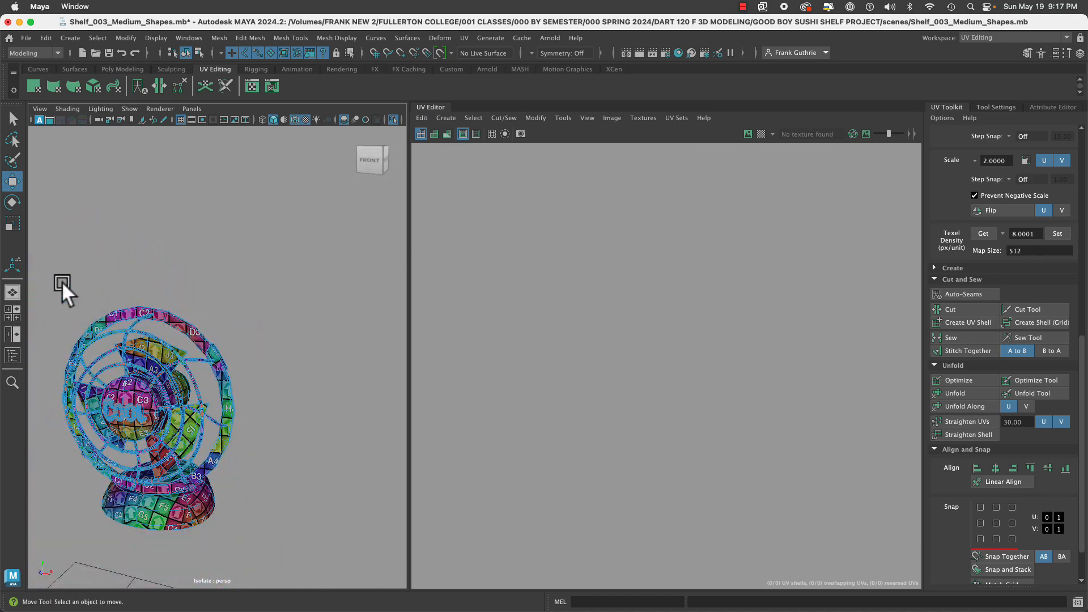
pyautogui.moveTo(62, 281); pyautogui.dragTo(264, 429)
pyautogui.press('f')
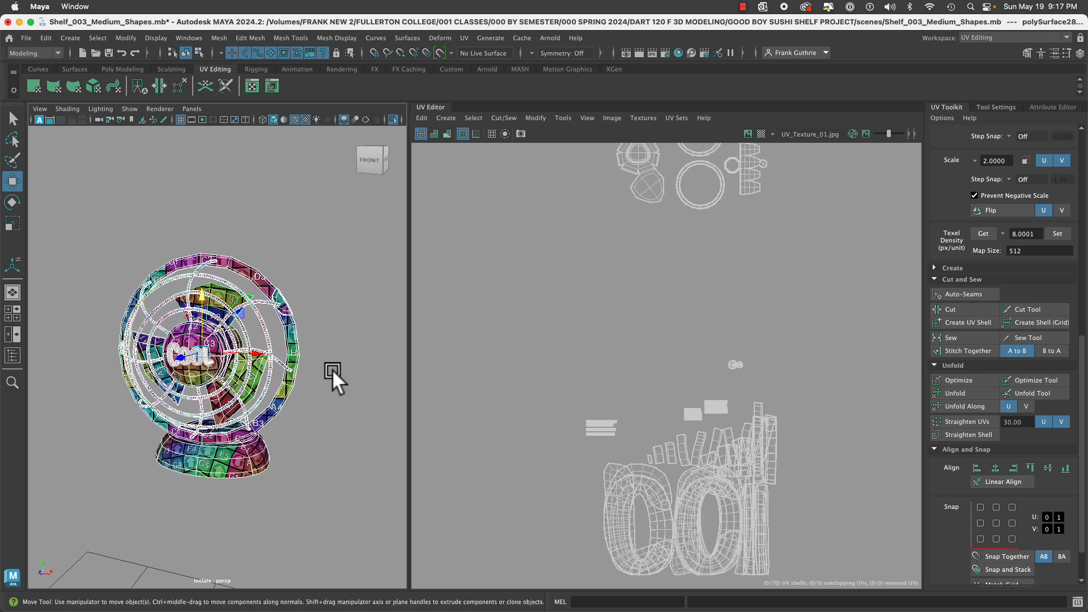
pyautogui.press('f')
pyautogui.press('f')
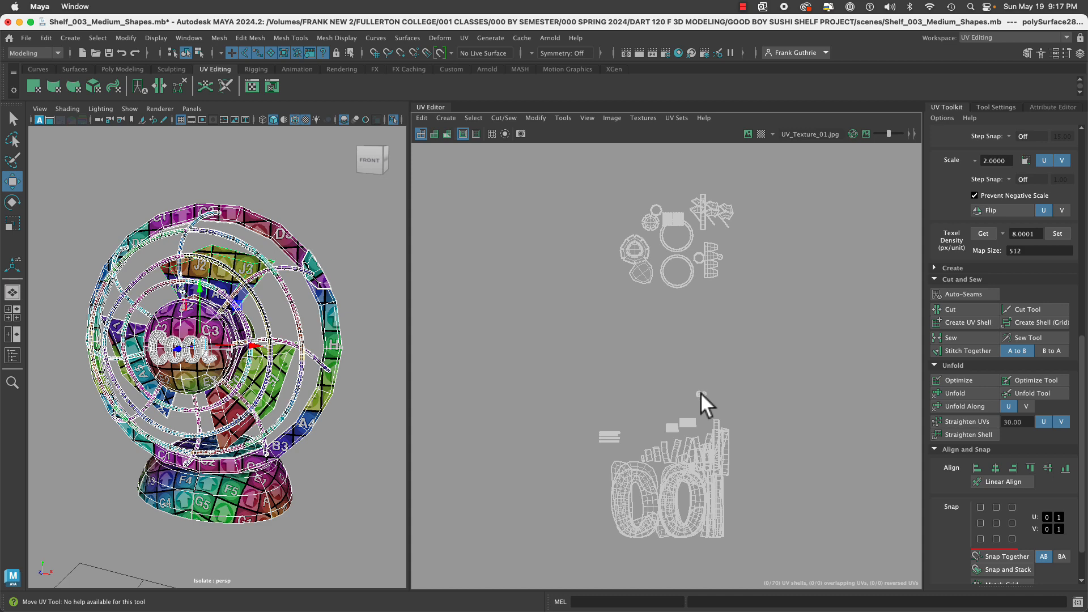
# Move the fan clip's UV shell up into the middle of the upper ring shell.
pyautogui.moveTo(701, 392); pyautogui.dragTo(651, 377, button='right')
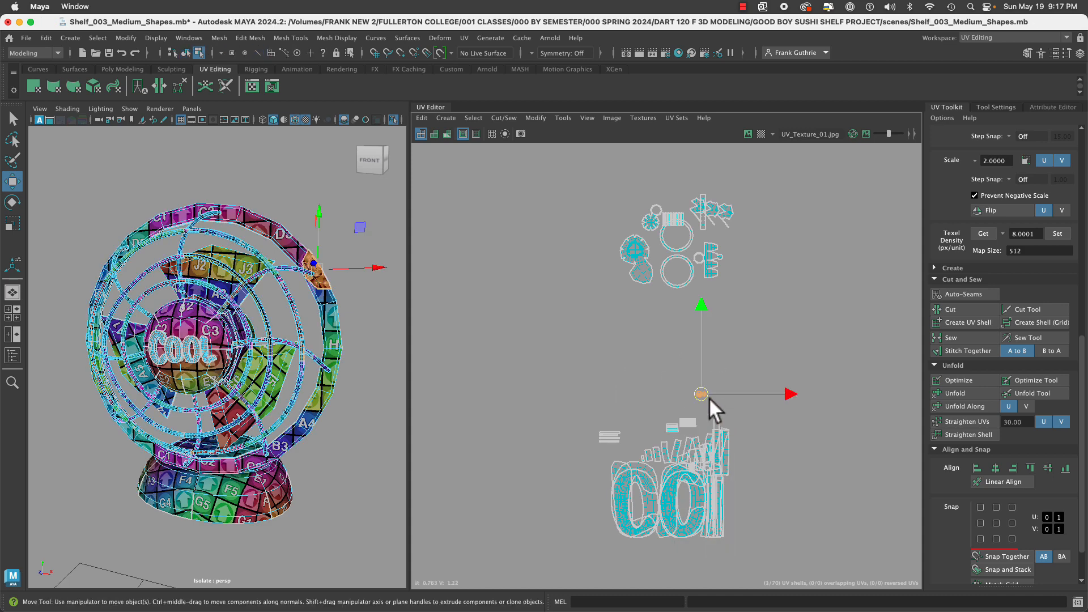
pyautogui.moveTo(705, 395); pyautogui.dragTo(682, 237)
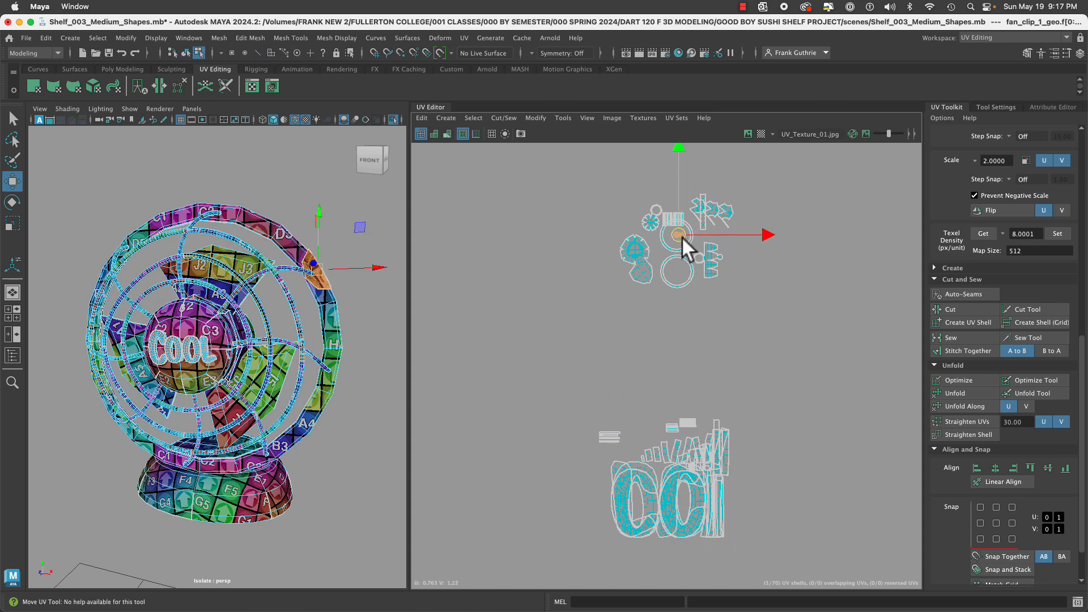
pyautogui.keyDown('alt'); pyautogui.moveTo(609, 221); pyautogui.dragTo(921, 291, button='right'); pyautogui.keyUp('alt')
pyautogui.keyDown('alt'); pyautogui.moveTo(771, 264); pyautogui.dragTo(547, 336, button='middle'); pyautogui.keyUp('alt')
pyautogui.keyDown('alt'); pyautogui.moveTo(500, 301); pyautogui.dragTo(816, 354, button='right'); pyautogui.keyUp('alt')
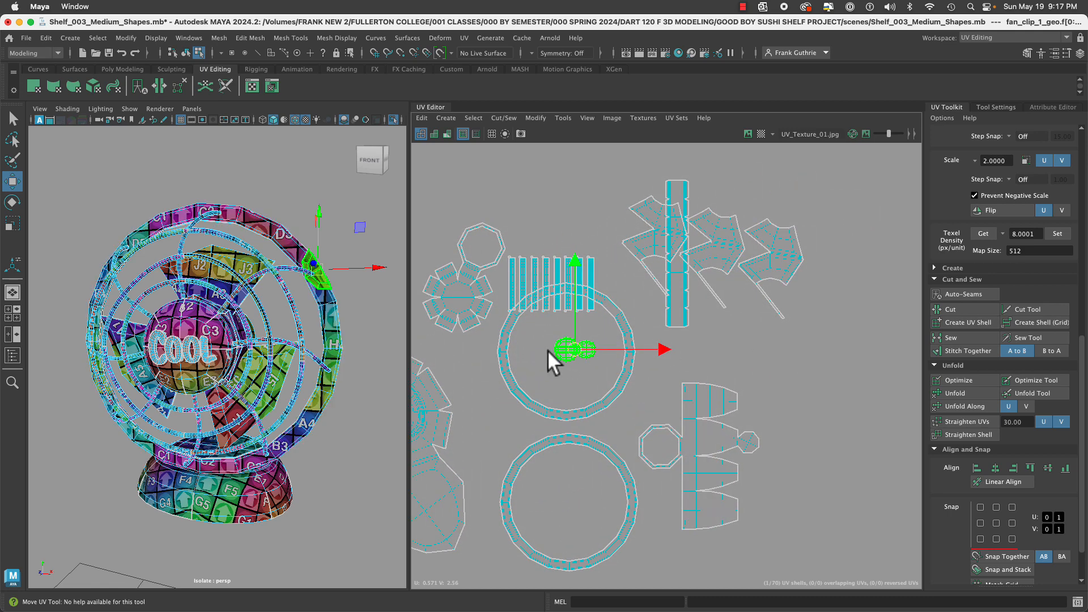
pyautogui.moveTo(564, 348); pyautogui.dragTo(559, 350)
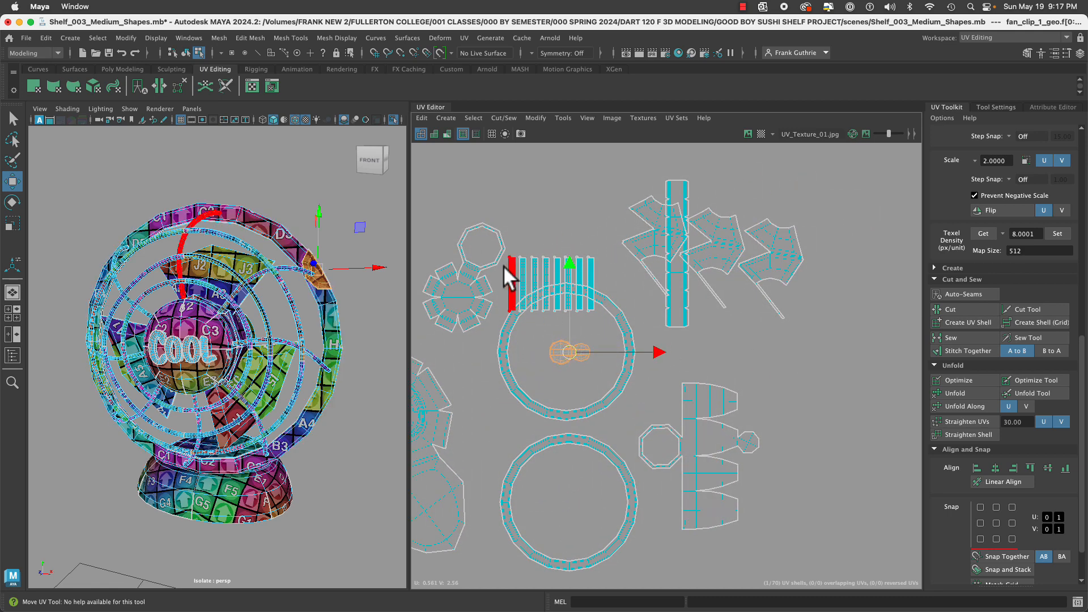
# Spread out the overlapping UV shells, moving the narrow strips off the ring, the long strip off the blades, and the clip higher inside the ring.
pyautogui.moveTo(504, 266); pyautogui.dragTo(568, 238)
pyautogui.click(679, 258)
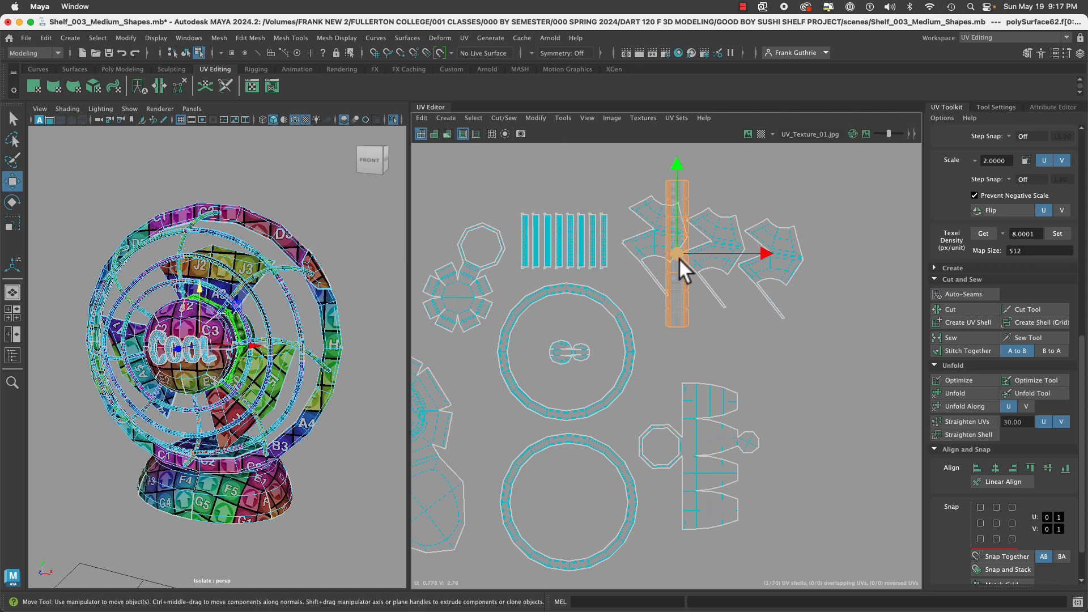
pyautogui.moveTo(679, 257); pyautogui.dragTo(788, 419)
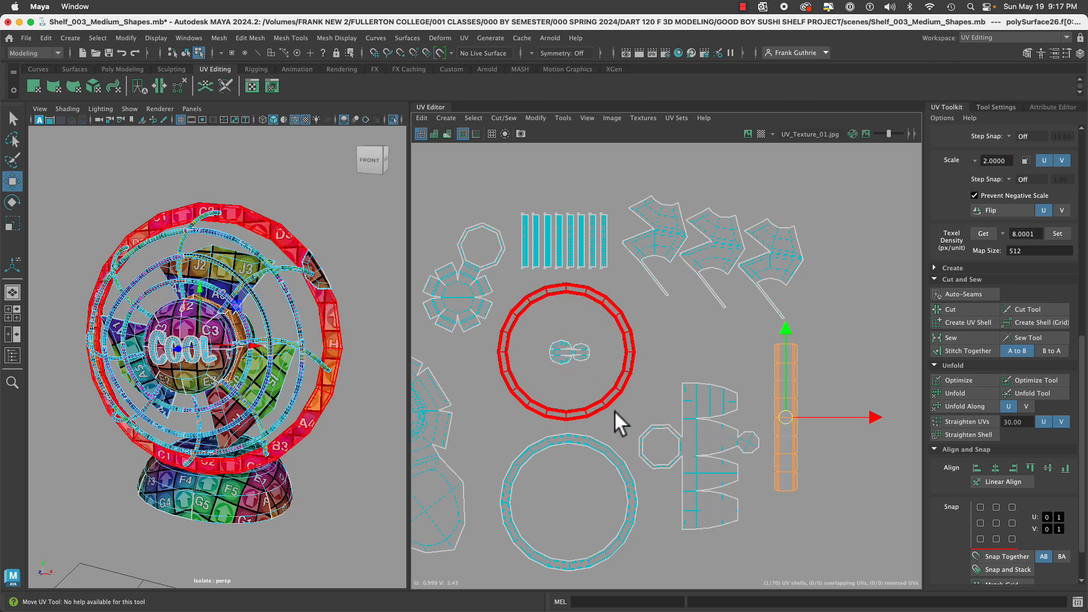
pyautogui.moveTo(563, 354); pyautogui.dragTo(561, 311)
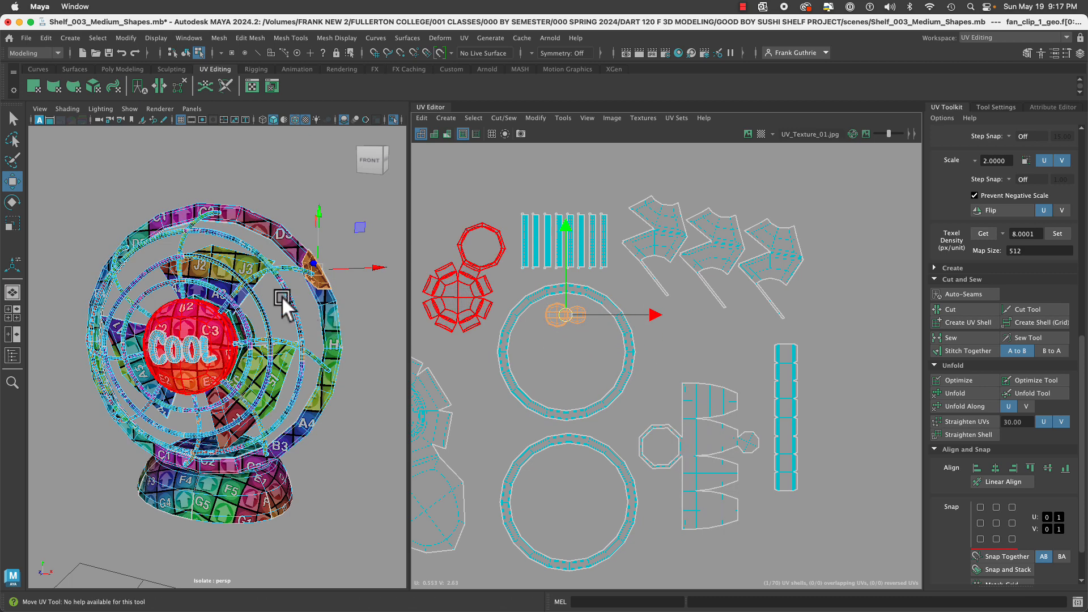
# Isolate the fan hub and clip in the perspective view and switch to a full-size front view.
pyautogui.press('space')
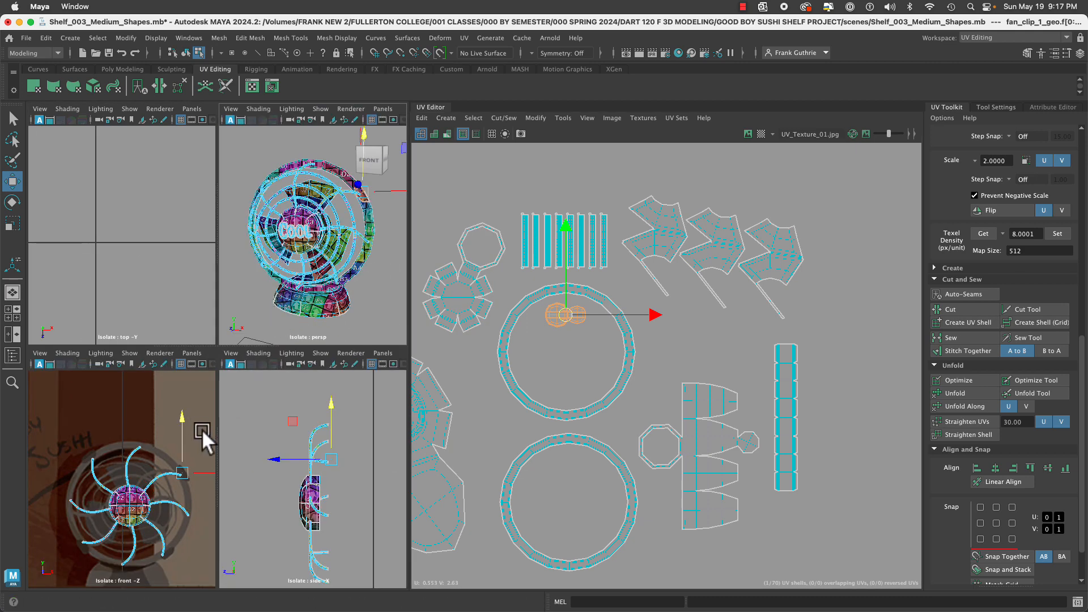
pyautogui.press('space')
pyautogui.press('space')
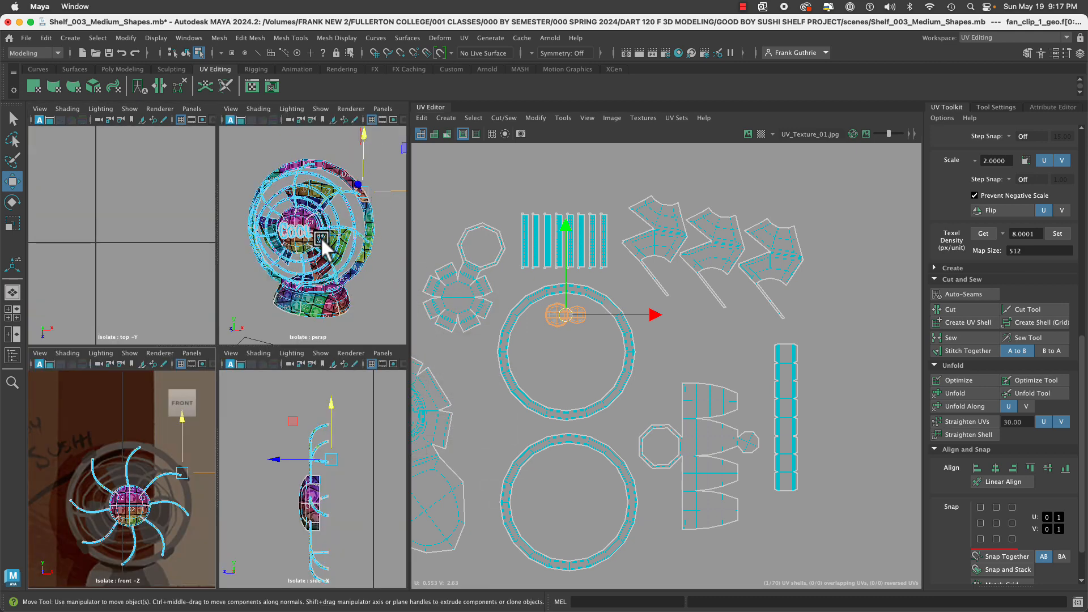
pyautogui.click(320, 222)
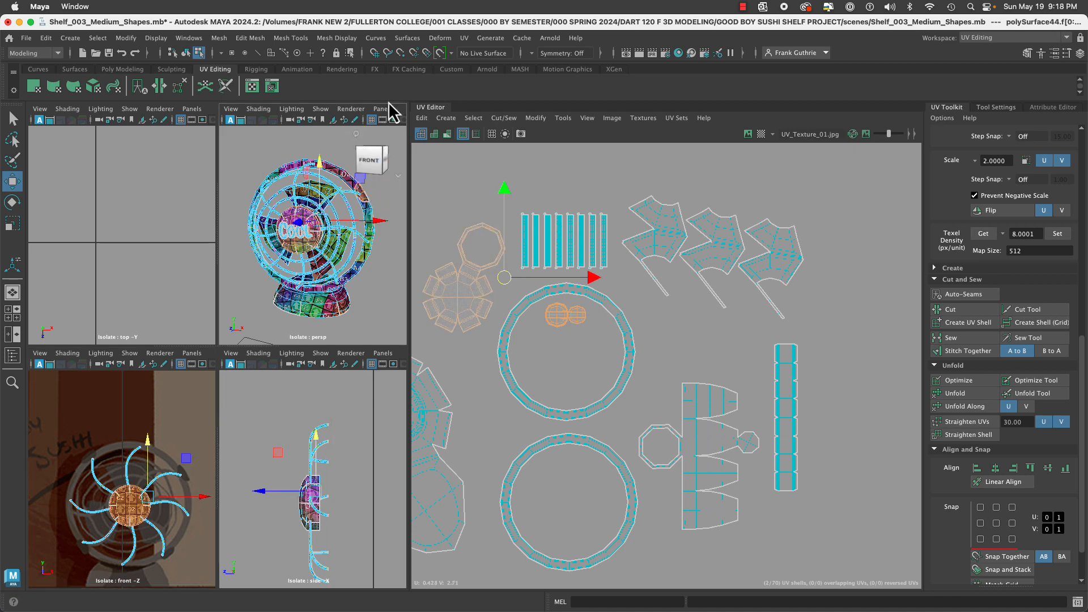
pyautogui.press('space')
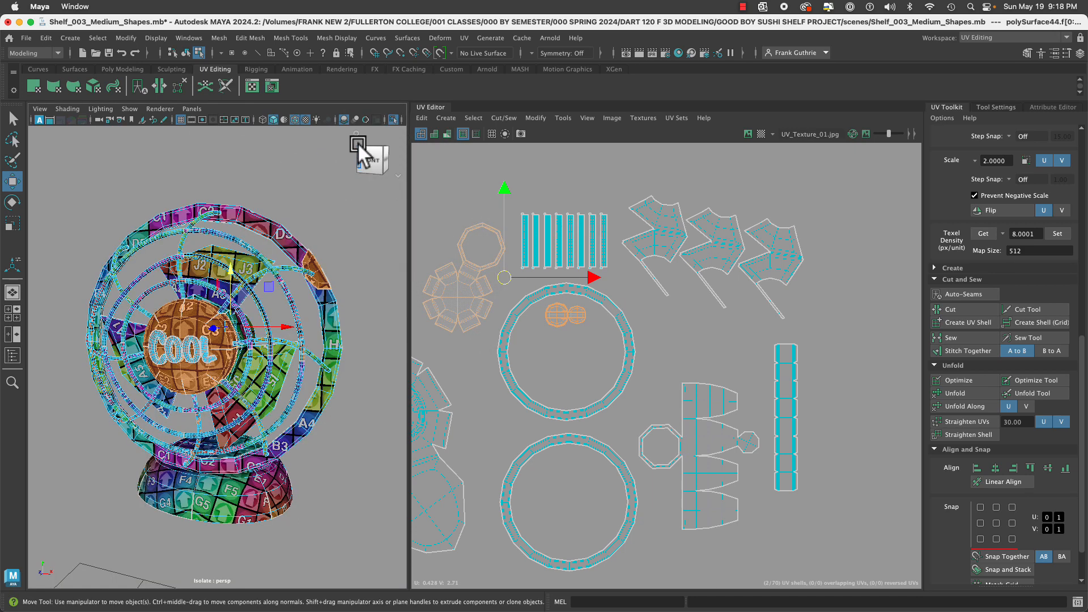
pyautogui.click(395, 119)
pyautogui.click(396, 119)
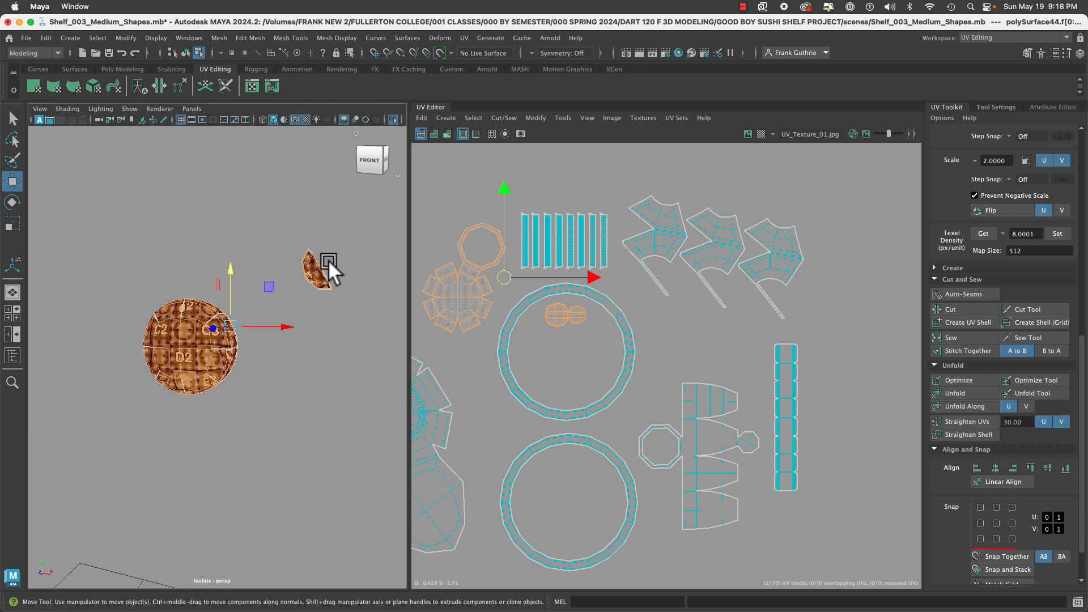
pyautogui.press('space')
pyautogui.press('space')
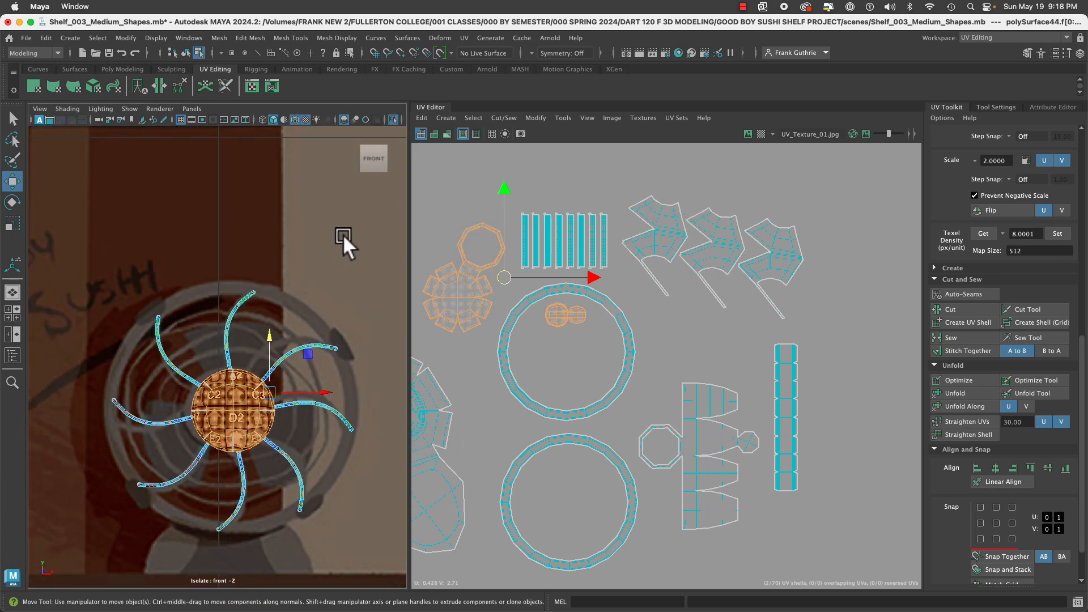
# Isolate the fan hub and clip together with image_card_geo in the front view.
pyautogui.click(393, 119)
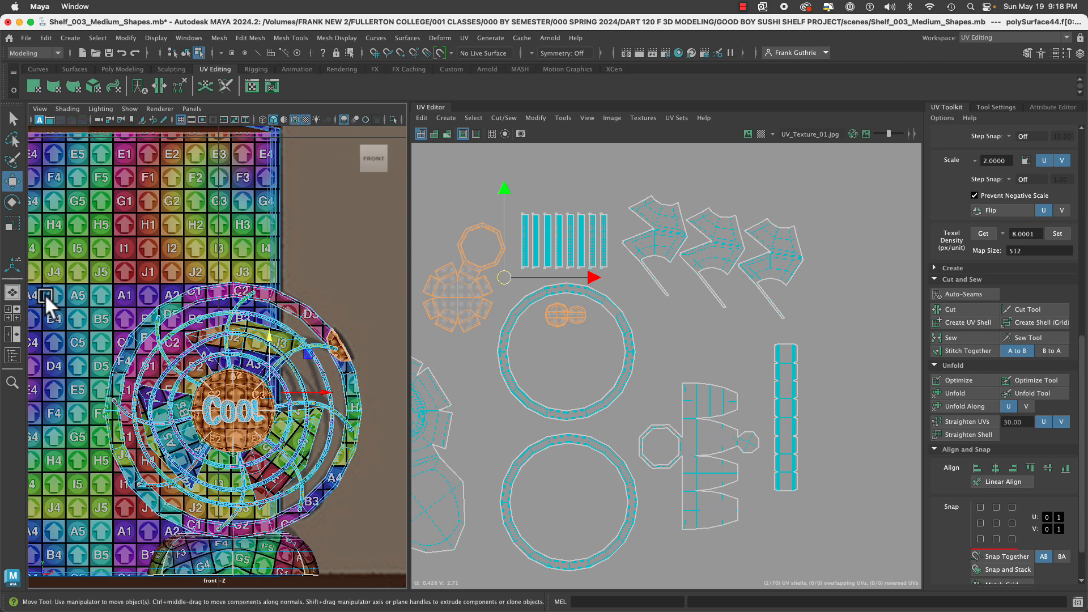
pyautogui.click(12, 355)
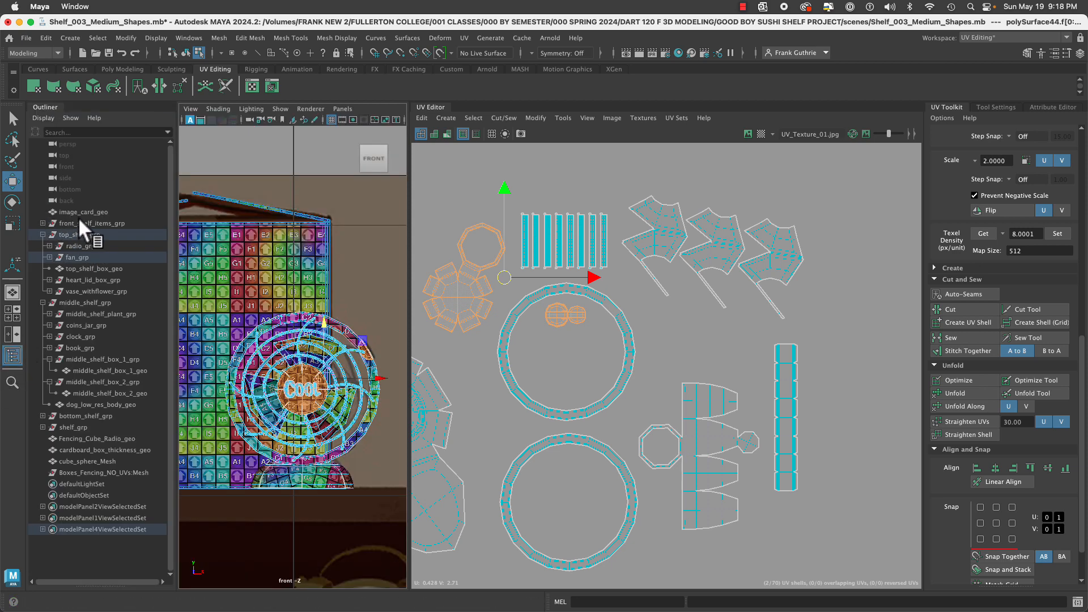
pyautogui.click(81, 212)
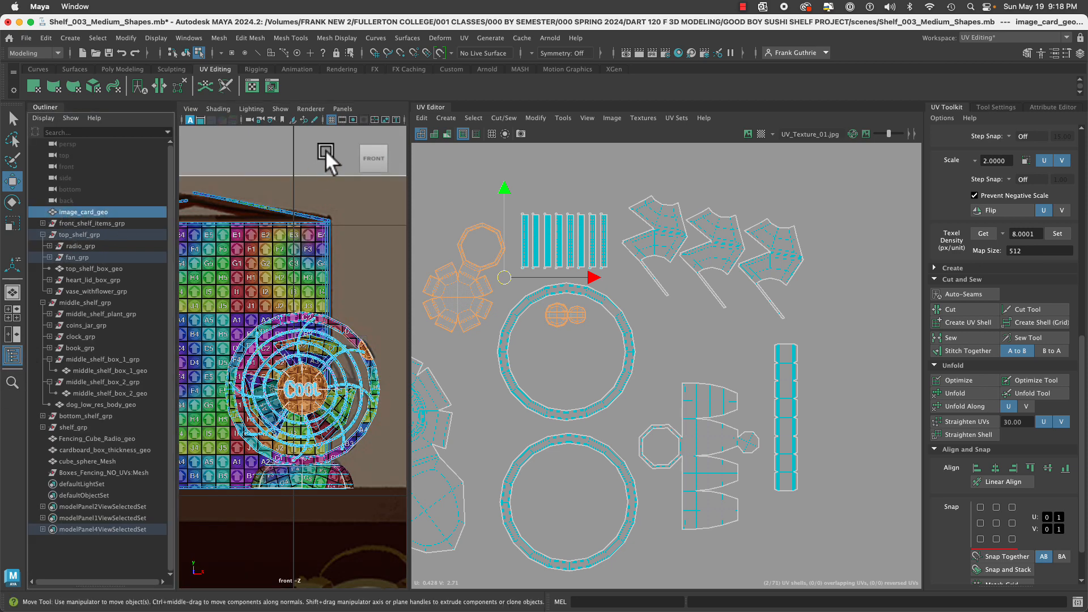
pyautogui.click(19, 352)
pyautogui.click(392, 119)
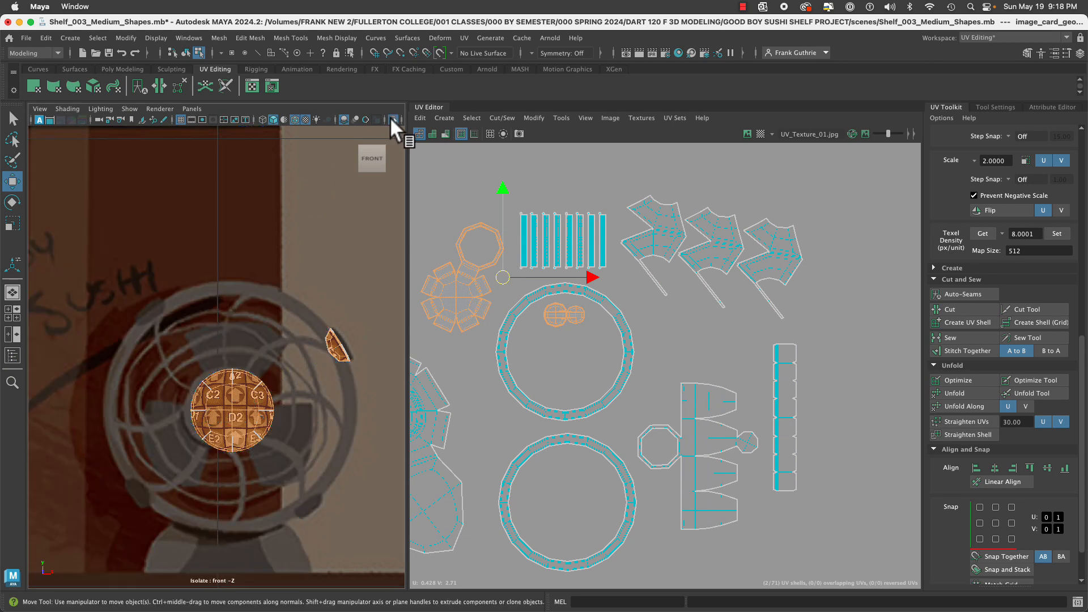
# Return from face selection to object selection and select the small fan clip against the reference image.
pyautogui.click(321, 304)
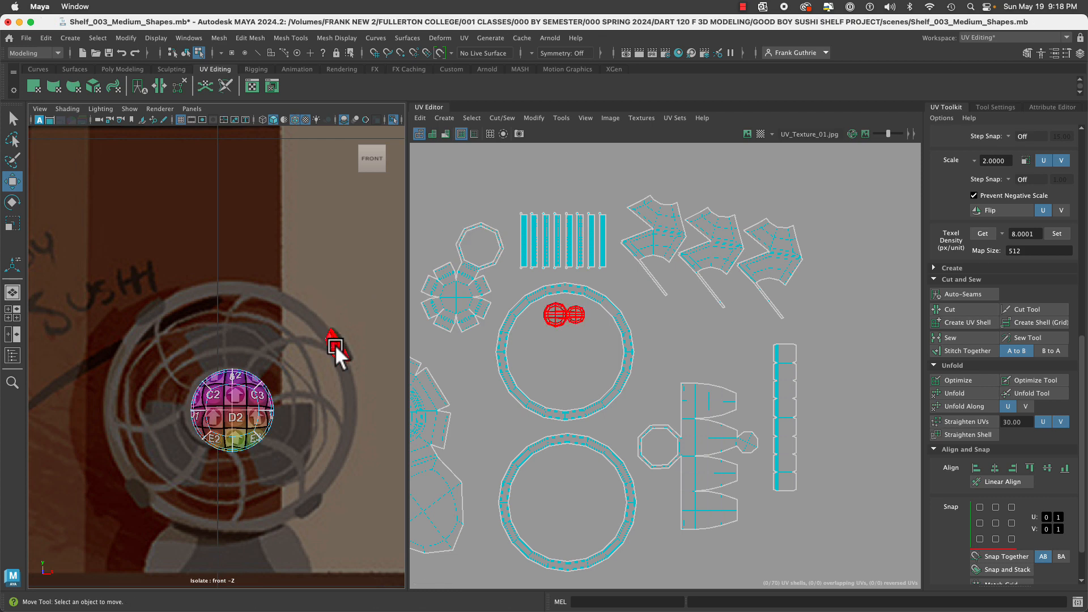
pyautogui.click(335, 342)
pyautogui.moveTo(339, 335); pyautogui.dragTo(361, 303, button='right')
pyautogui.click(336, 341)
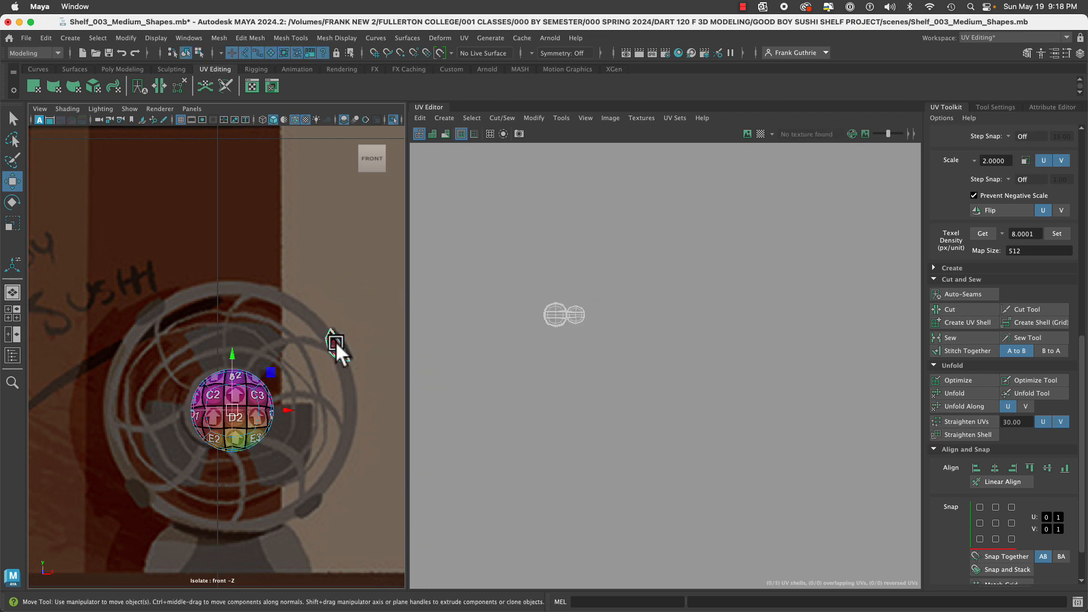
pyautogui.scroll(3, 390, 364)
pyautogui.scroll(1, 363, 391)
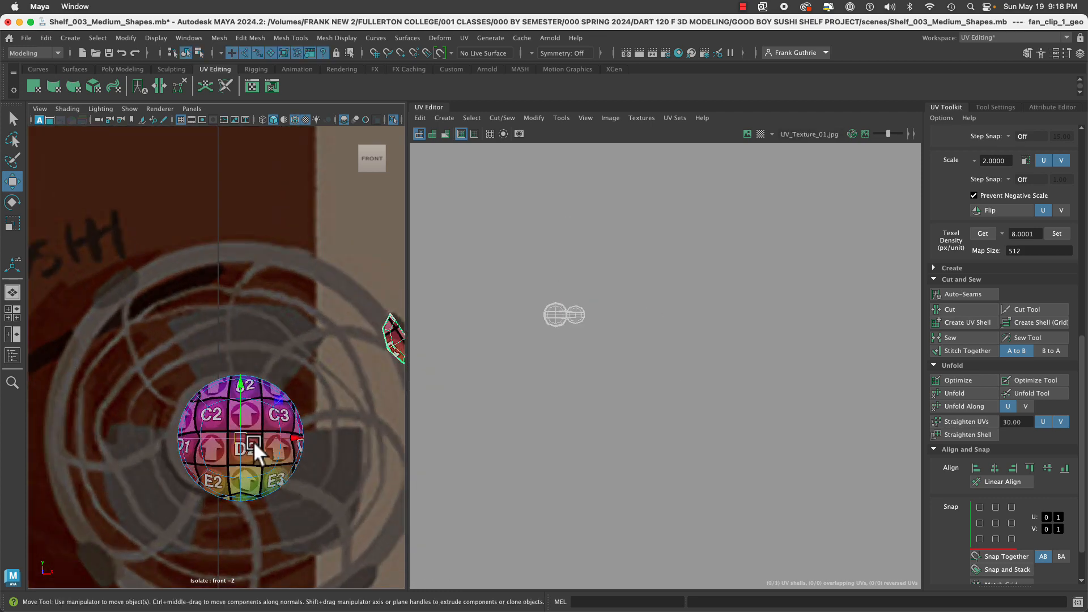
pyautogui.scroll(-2, 272, 355)
pyautogui.scroll(-2, 233, 359)
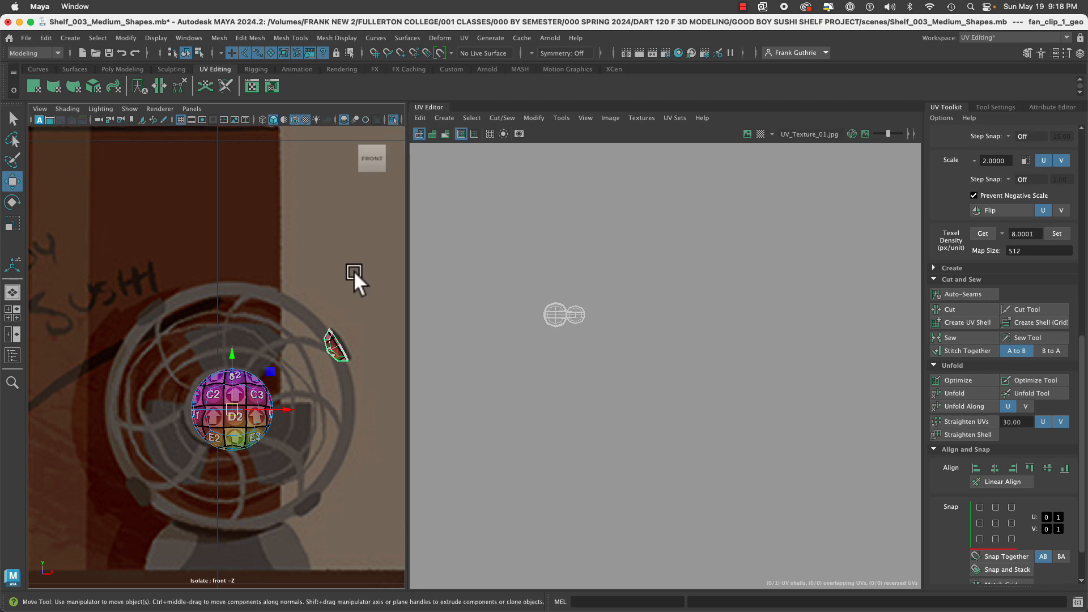
# Show the Outliner, select image_card_geo and switch to the Frank Modeling - Standard workspace.
pyautogui.moveTo(362, 268); pyautogui.dragTo(150, 449)
pyautogui.click(14, 358)
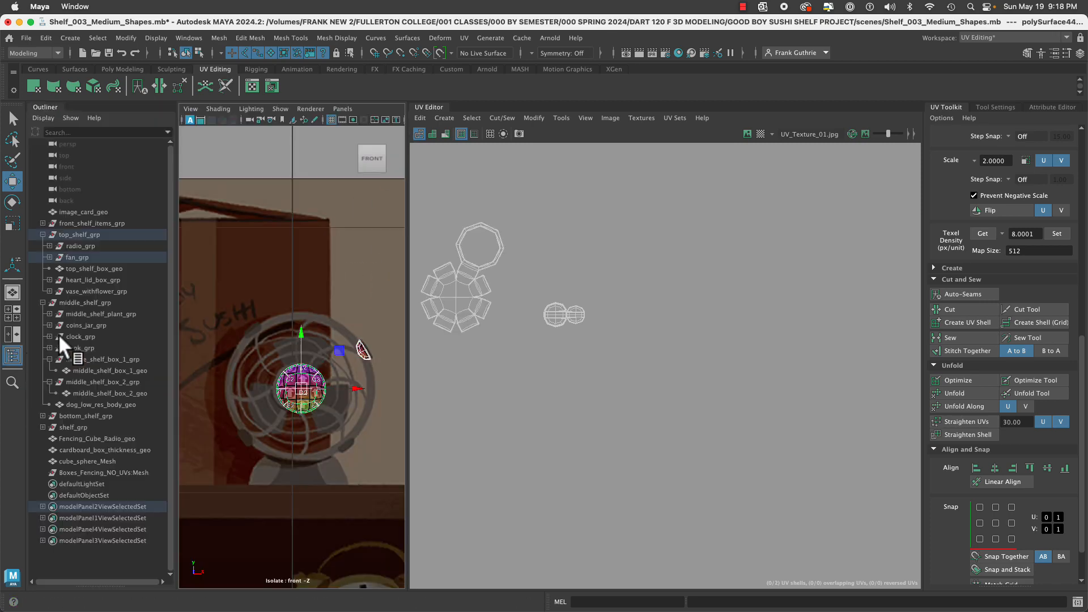
pyautogui.click(91, 213)
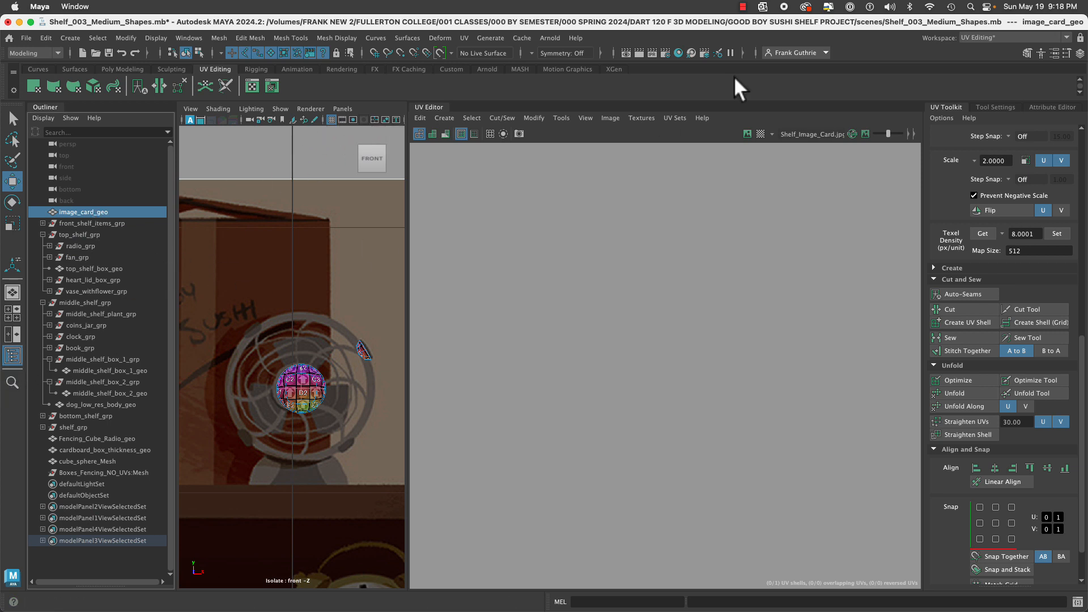
pyautogui.click(989, 38)
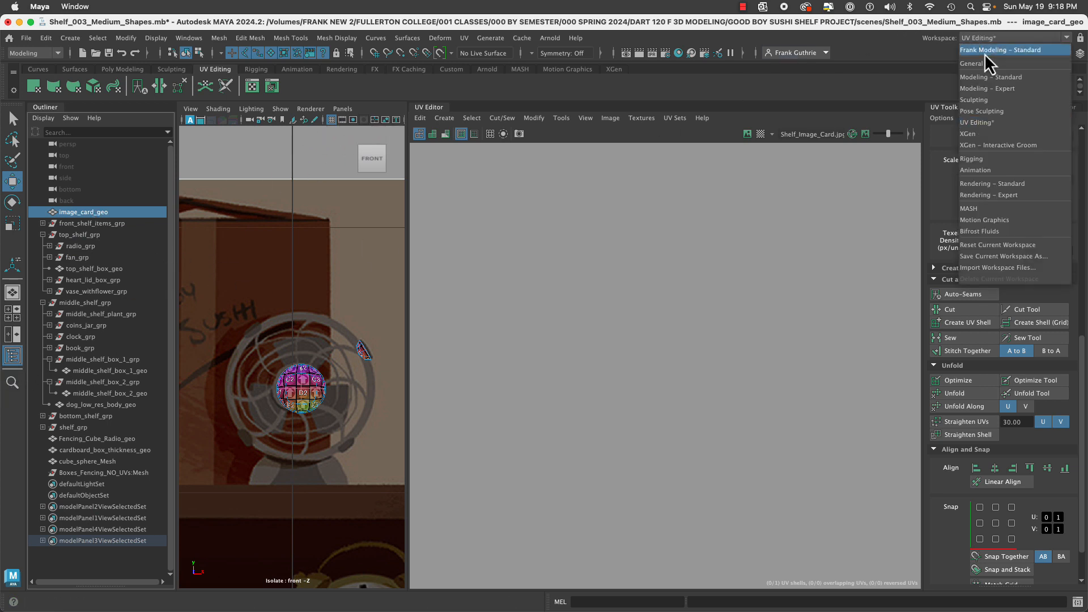
pyautogui.click(986, 51)
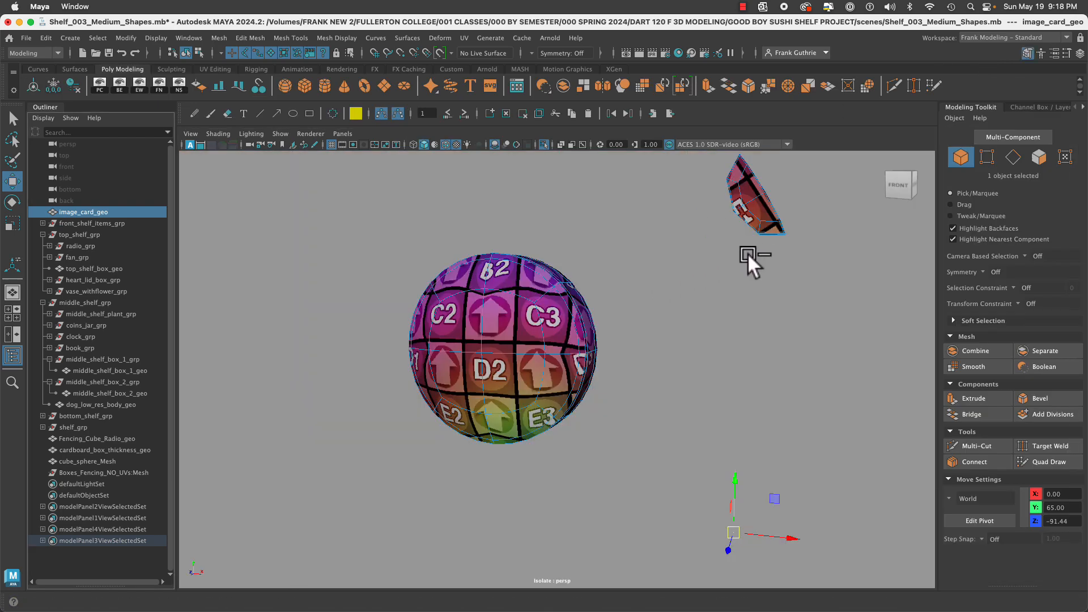
# Change the maximised perspective view to a full-size front view zoomed in on the fan.
pyautogui.press('space')
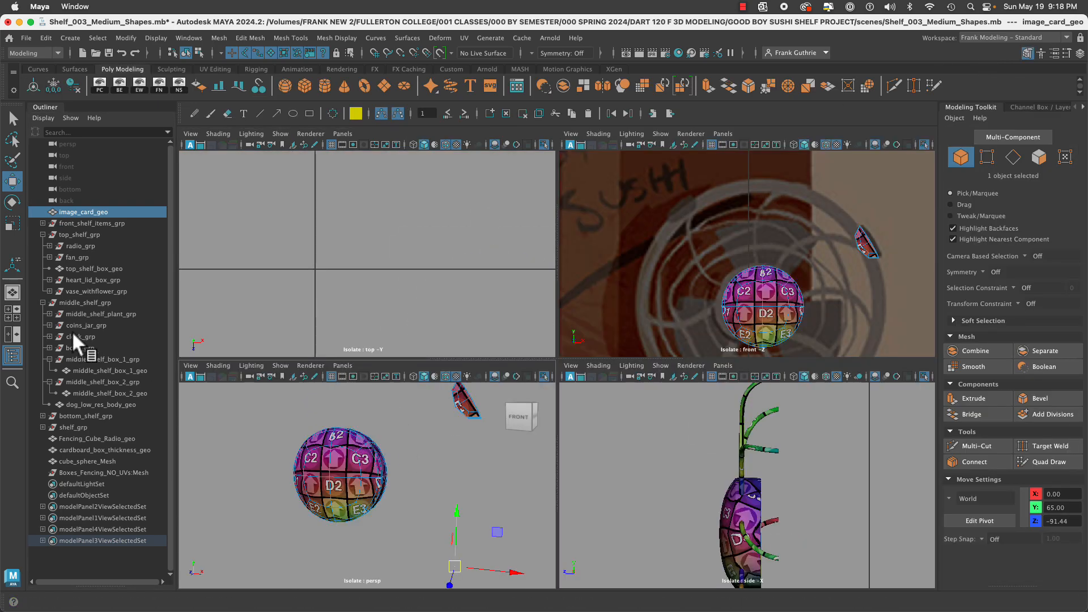
pyautogui.click(15, 313)
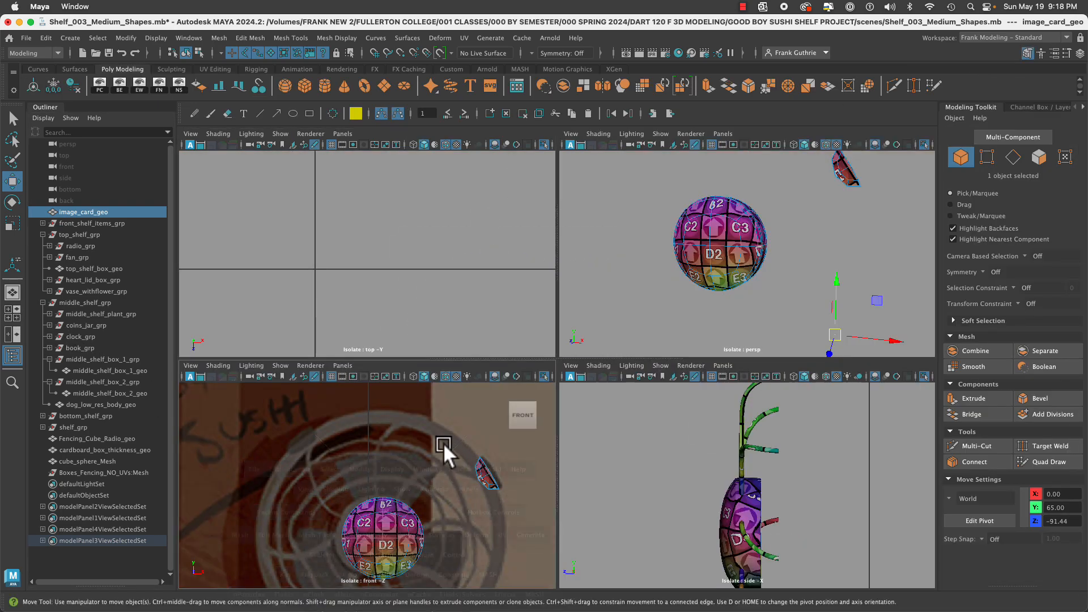
pyautogui.press('space')
pyautogui.keyDown('alt'); pyautogui.moveTo(707, 355); pyautogui.dragTo(255, 314, button='right'); pyautogui.keyUp('alt')
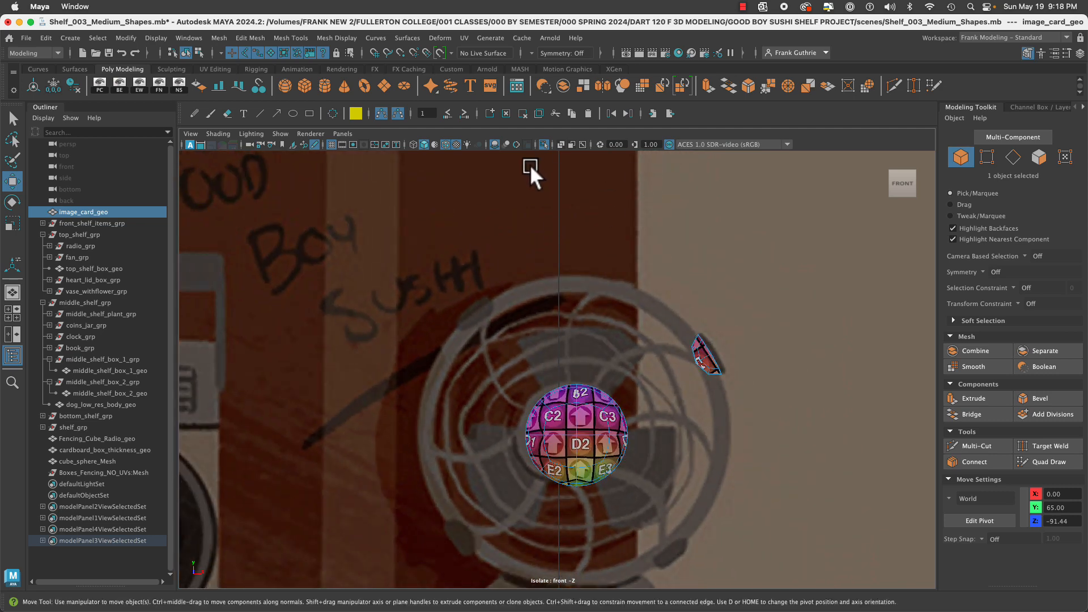
# Turn off isolation and select the fan clip together with the seven curved spokes around the hub.
pyautogui.click(543, 145)
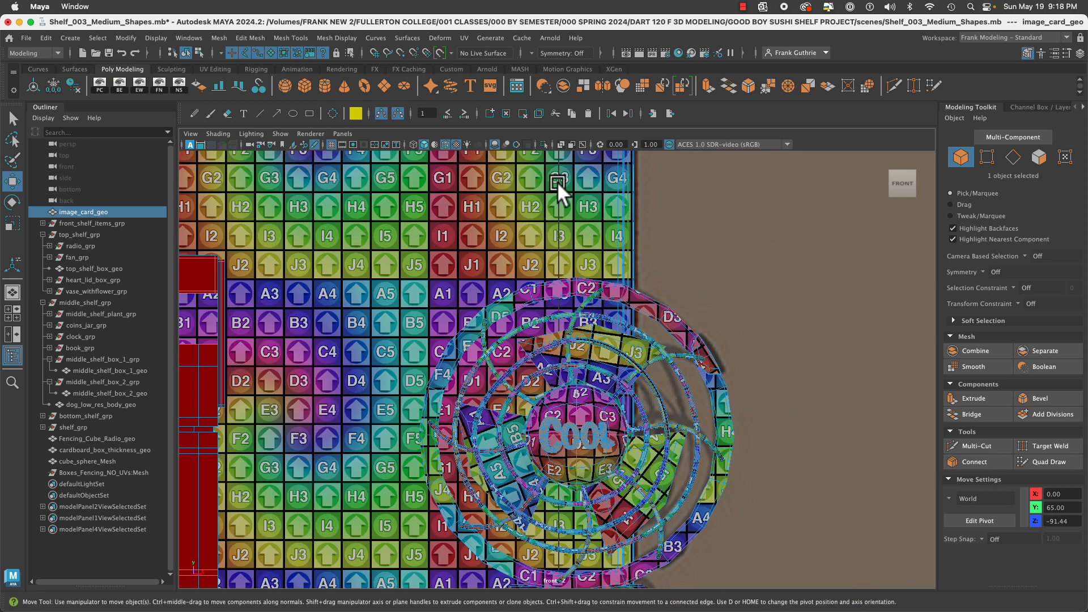
pyautogui.click(705, 357)
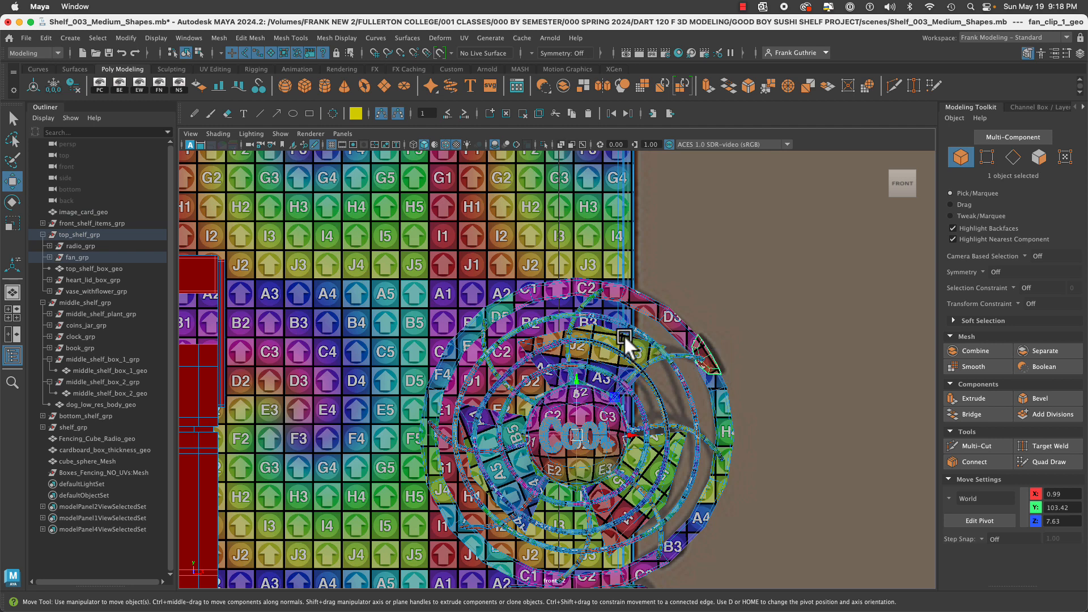
pyautogui.press('q')
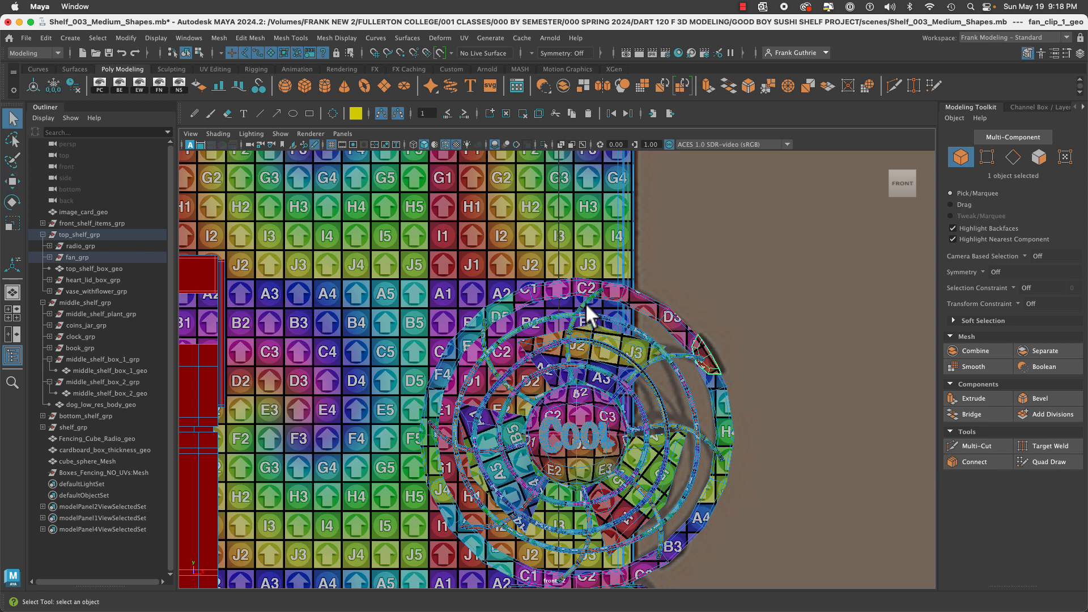
pyautogui.keyDown('shift'); pyautogui.click(584, 306); pyautogui.keyUp('shift')
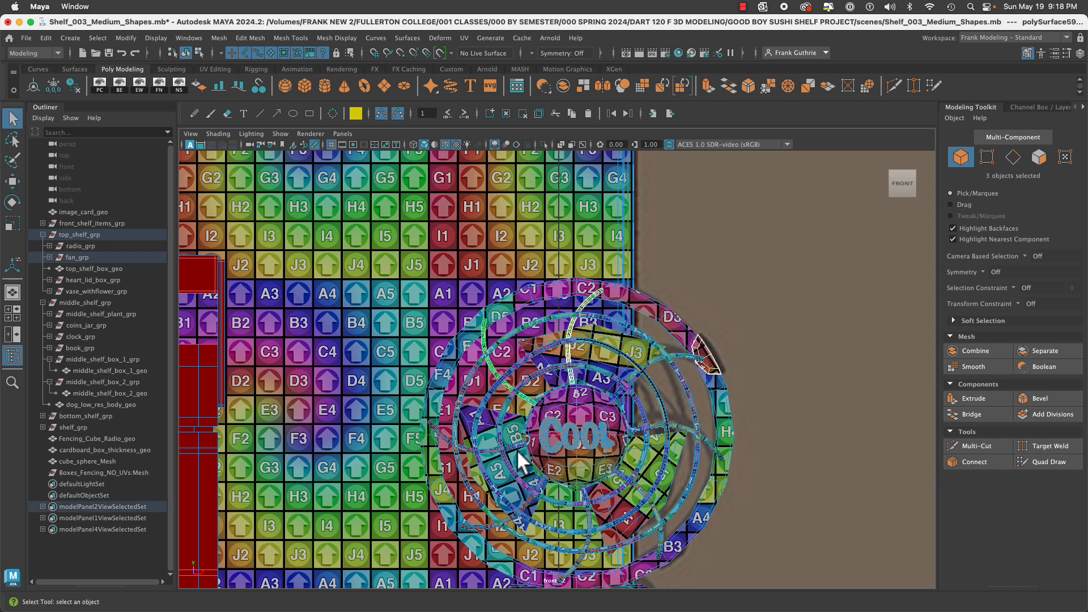
pyautogui.keyDown('shift'); pyautogui.click(531, 488); pyautogui.keyUp('shift')
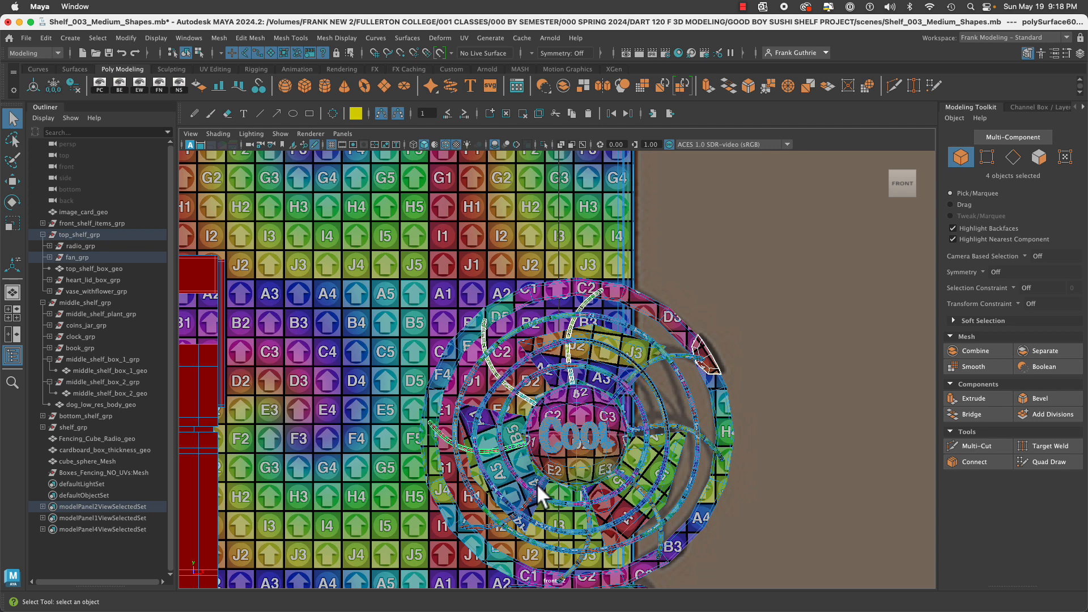
pyautogui.keyDown('shift'); pyautogui.click(537, 486); pyautogui.keyUp('shift')
pyautogui.keyDown('shift'); pyautogui.click(588, 513); pyautogui.keyUp('shift')
pyautogui.keyDown('shift'); pyautogui.click(645, 493); pyautogui.keyUp('shift')
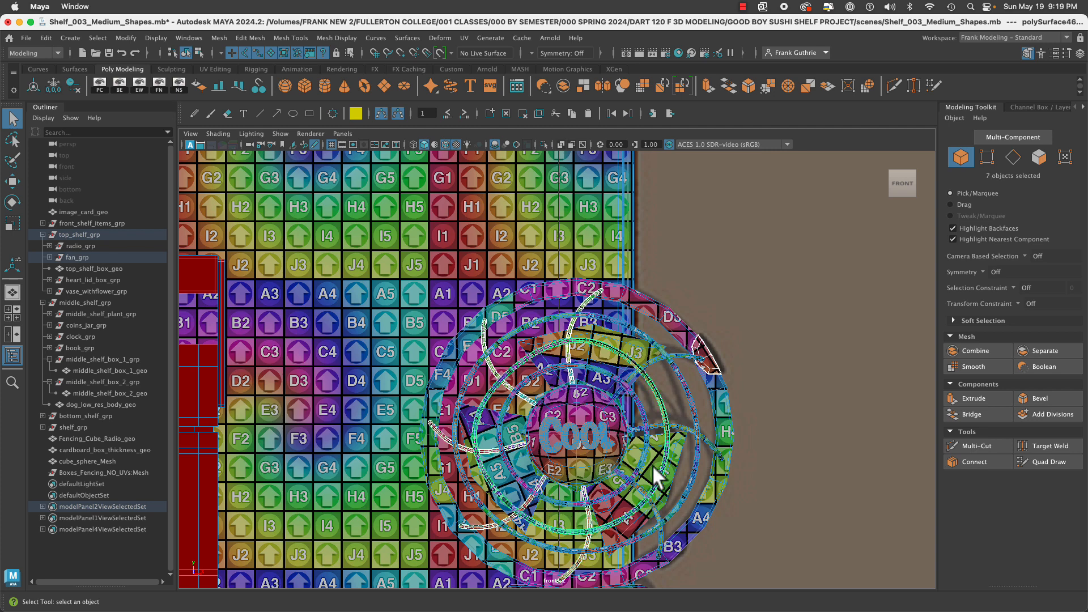
pyautogui.keyDown('shift'); pyautogui.click(656, 430); pyautogui.keyUp('shift')
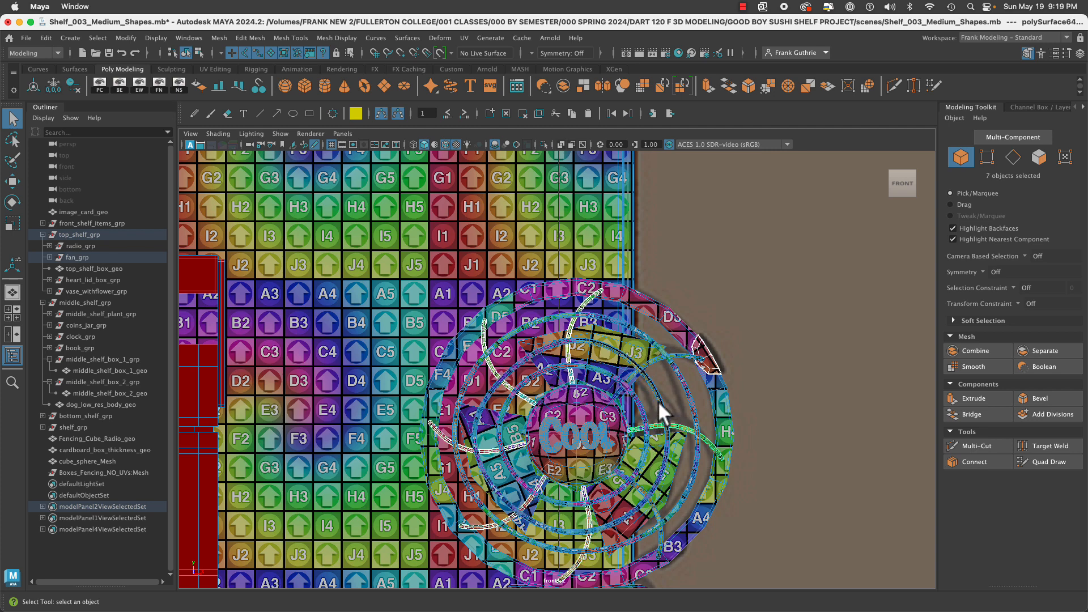
pyautogui.keyDown('shift'); pyautogui.click(651, 371); pyautogui.keyUp('shift')
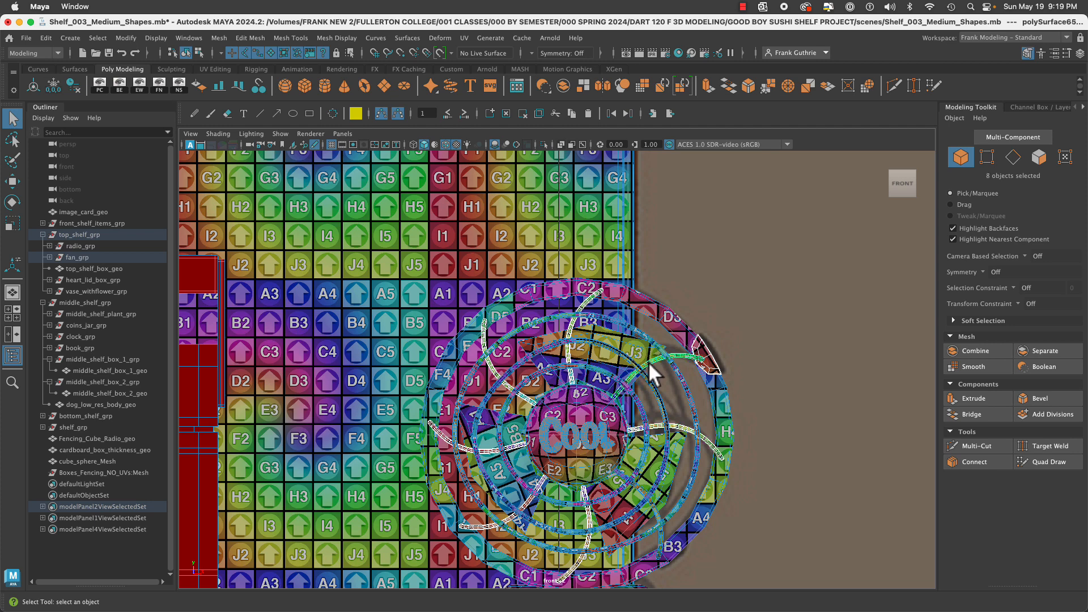
# Add the outer ring, the hub and image_card_geo to the selection and isolate all selected objects.
pyautogui.keyDown('shift'); pyautogui.click(519, 297); pyautogui.keyUp('shift')
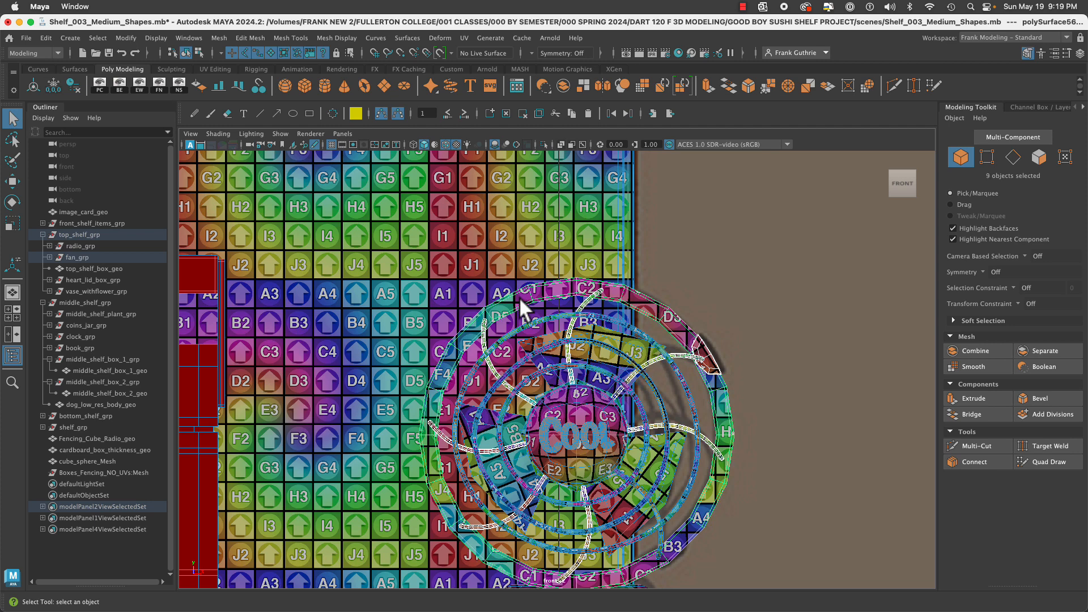
pyautogui.keyDown('shift'); pyautogui.click(573, 413); pyautogui.keyUp('shift')
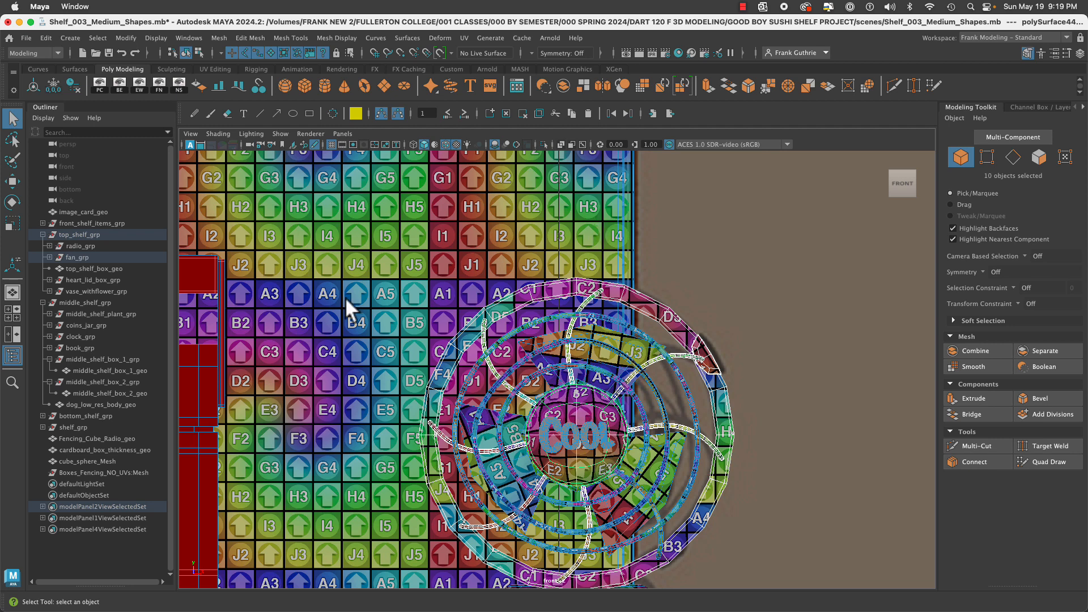
pyautogui.keyDown('ctrl'); pyautogui.click(97, 212); pyautogui.keyUp('ctrl')
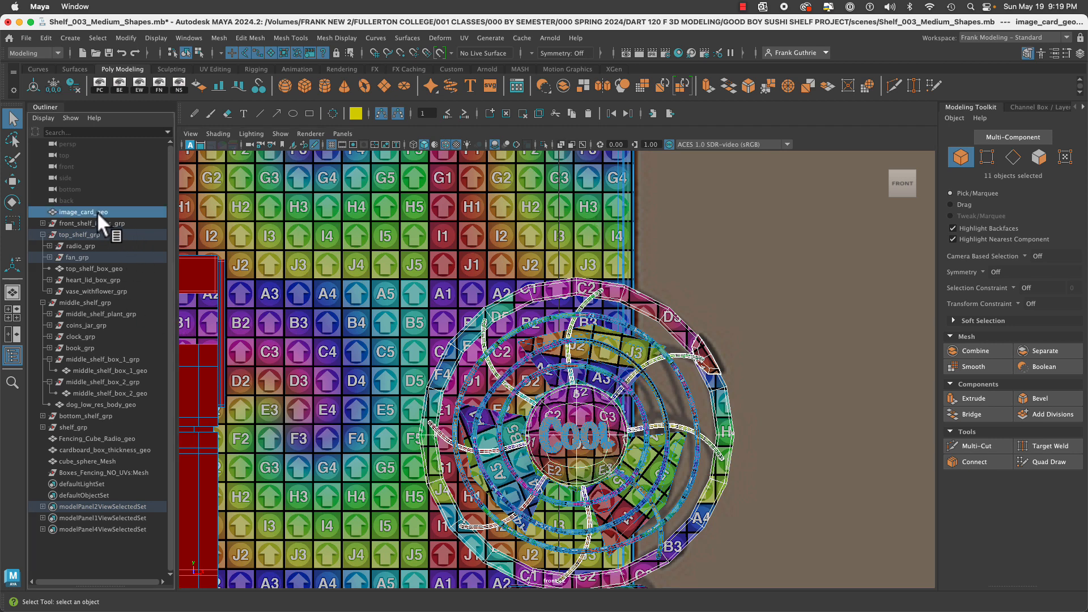
pyautogui.click(541, 145)
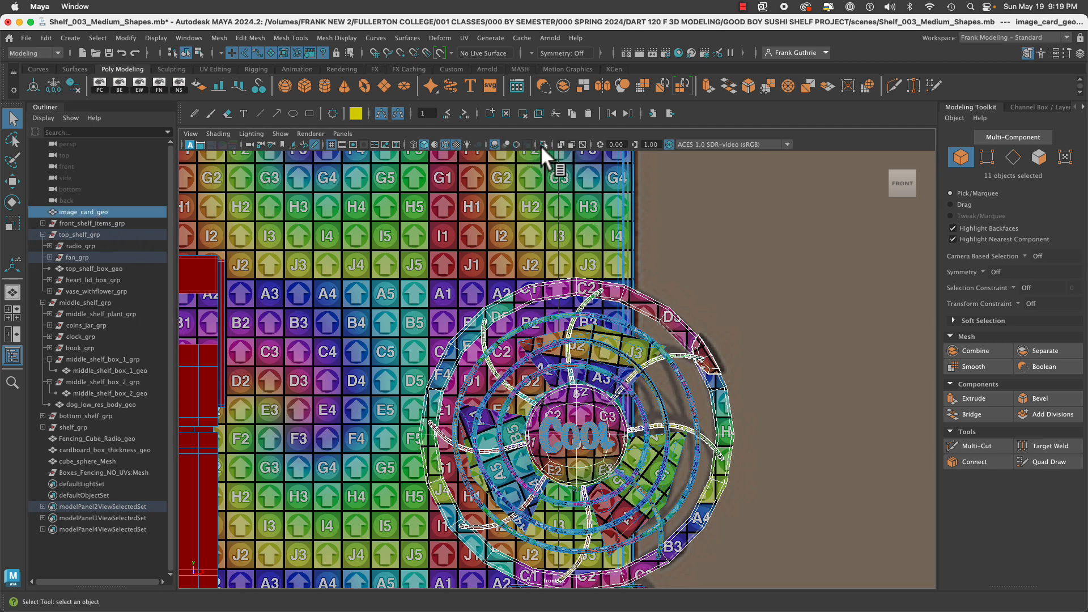
pyautogui.keyDown('alt'); pyautogui.moveTo(711, 301); pyautogui.dragTo(666, 205, button='middle'); pyautogui.keyUp('alt')
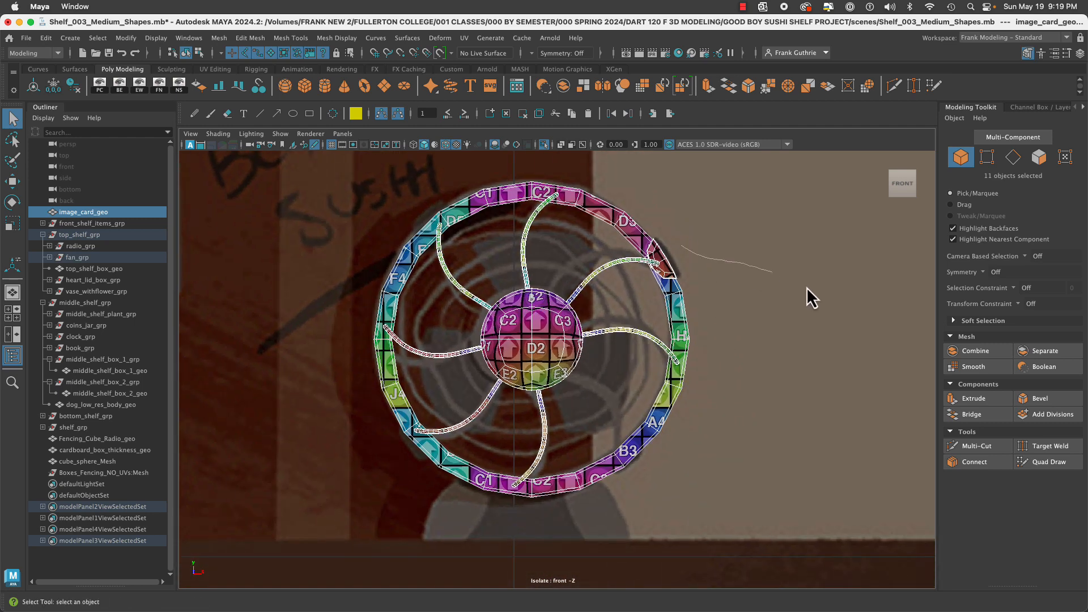
# Duplicate the fan clip, rotated around the hub to the outer ring's upper-left side, and freeze the copy's transformations.
pyautogui.hotkey('ctrl', 'F12')
pyautogui.press('F8')
pyautogui.click(740, 243)
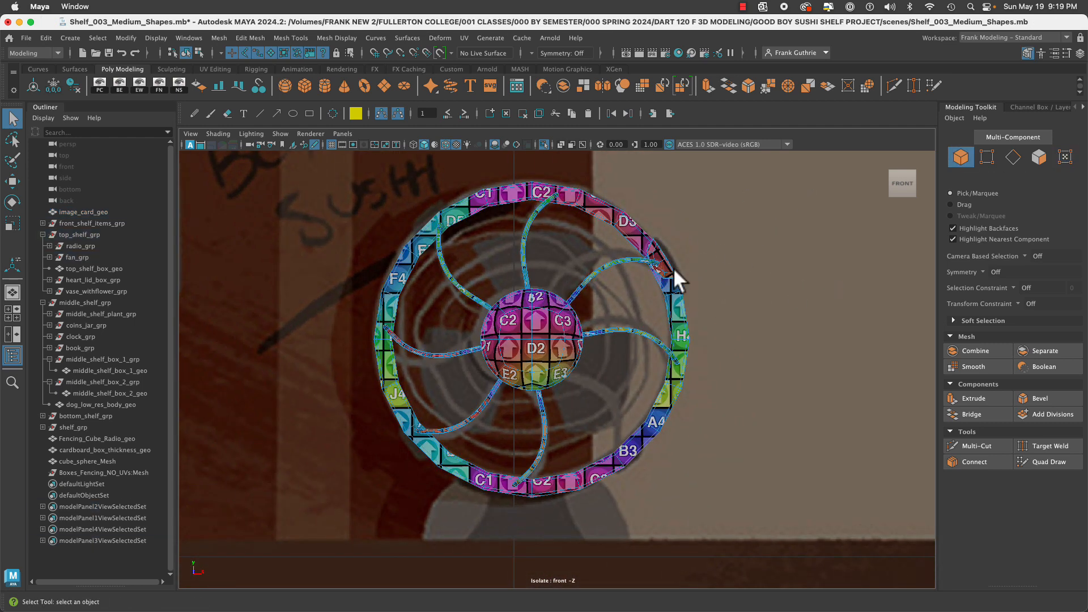
pyautogui.click(670, 274)
pyautogui.press('w')
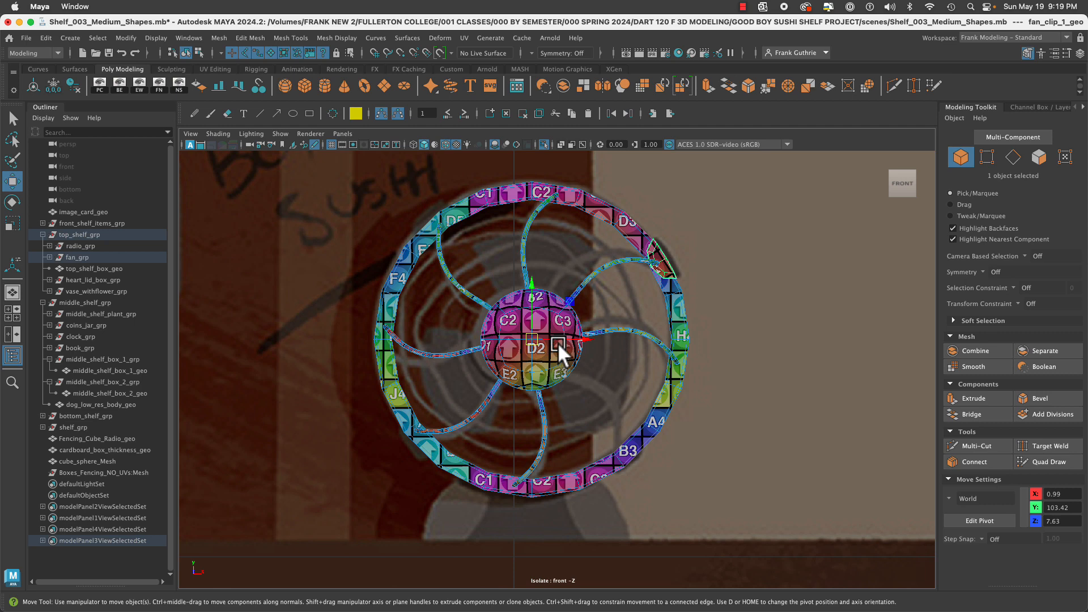
pyautogui.press('e')
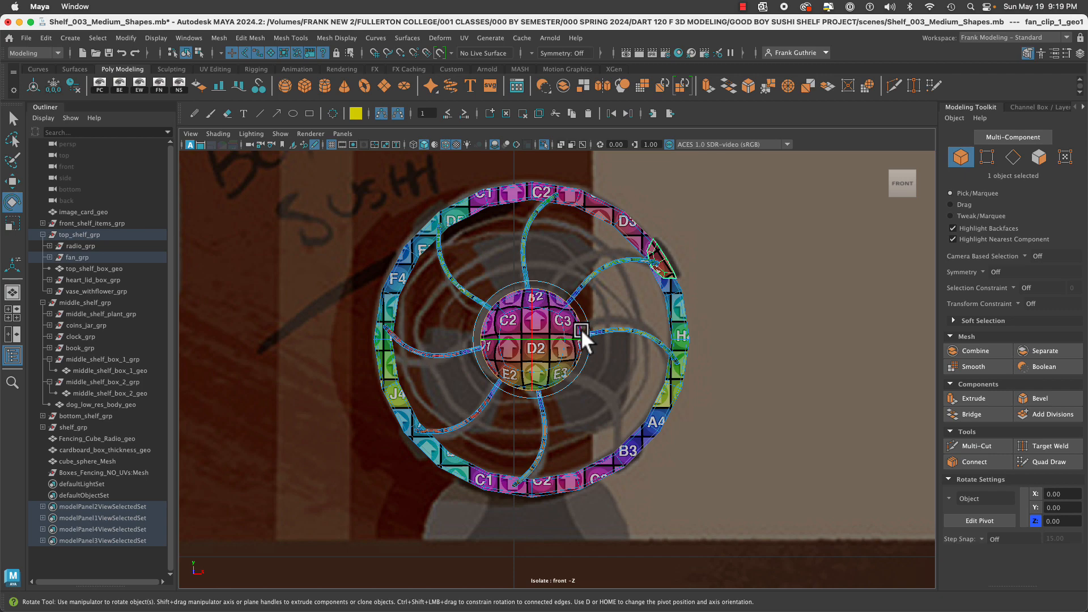
pyautogui.press('+')
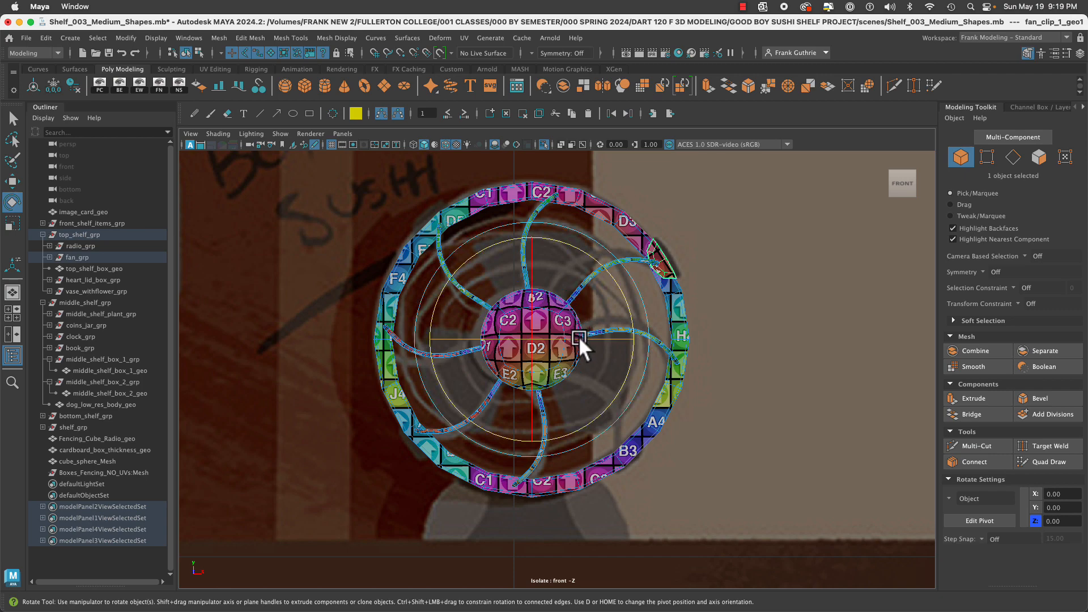
pyautogui.keyDown('alt'); pyautogui.moveTo(579, 335); pyautogui.dragTo(740, 344, button='right'); pyautogui.keyUp('alt')
pyautogui.keyDown('alt'); pyautogui.moveTo(697, 331); pyautogui.dragTo(743, 435, button='middle'); pyautogui.keyUp('alt')
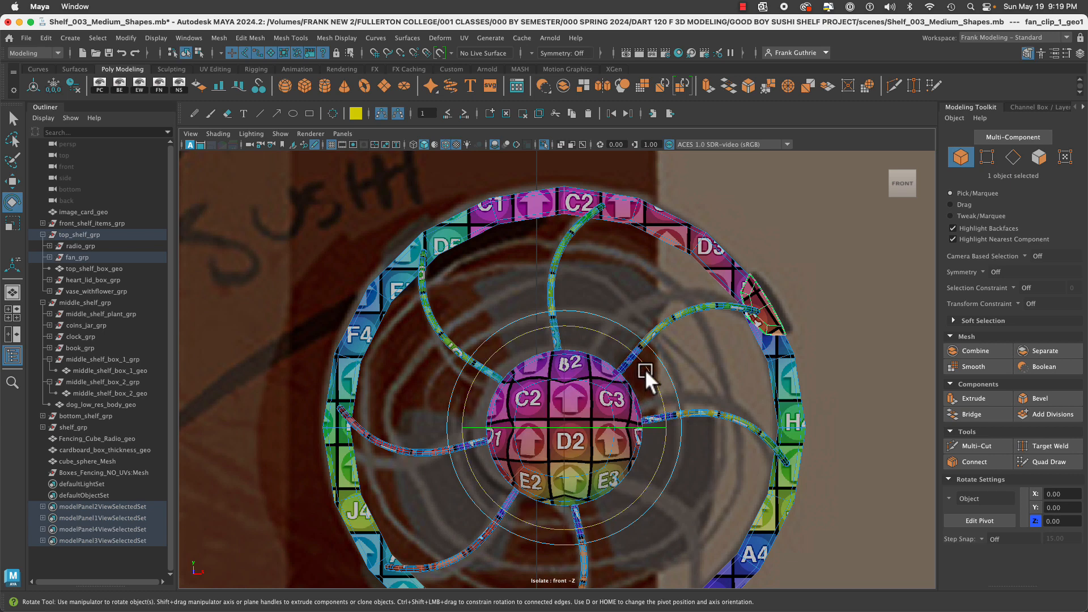
pyautogui.moveTo(645, 369); pyautogui.dragTo(438, 290)
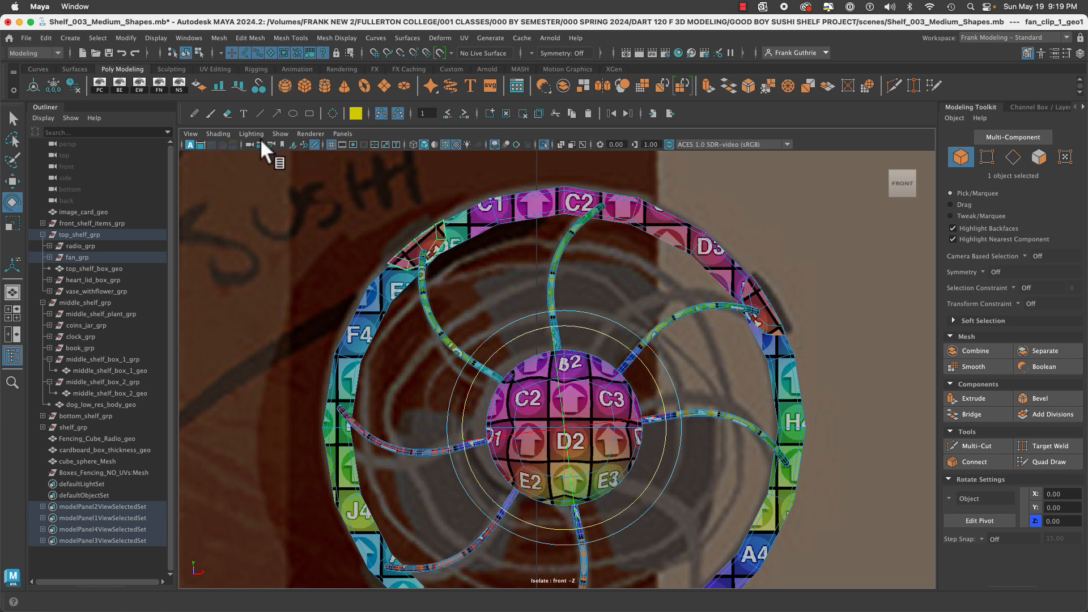
pyautogui.click(53, 84)
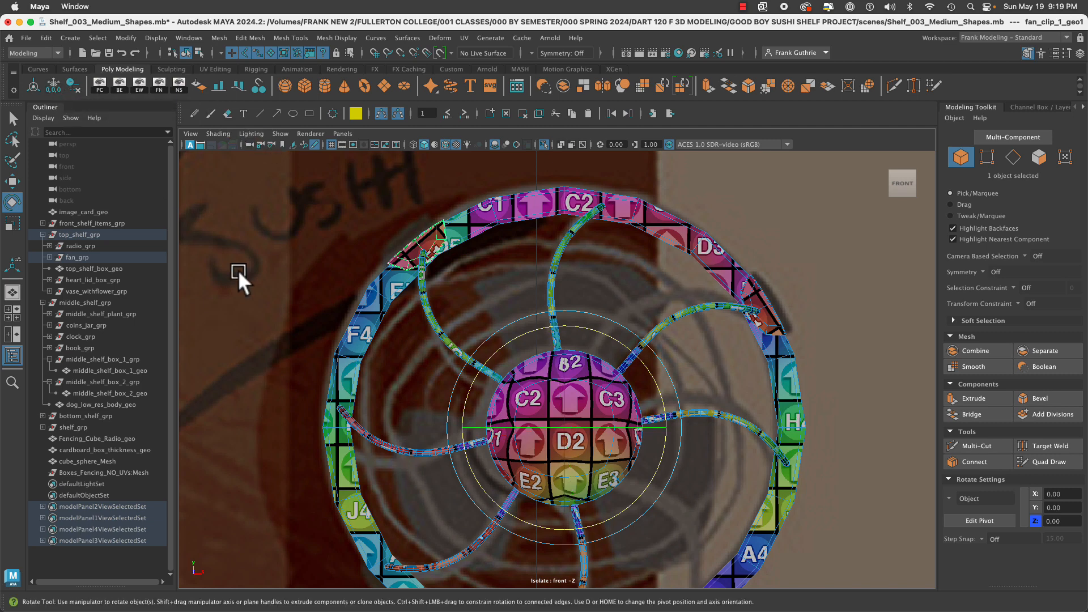
# Duplicate the fan clip twice more, rotating one copy to the outer ring's lower-left and the next about 92° to its lower-right.
pyautogui.press('f')
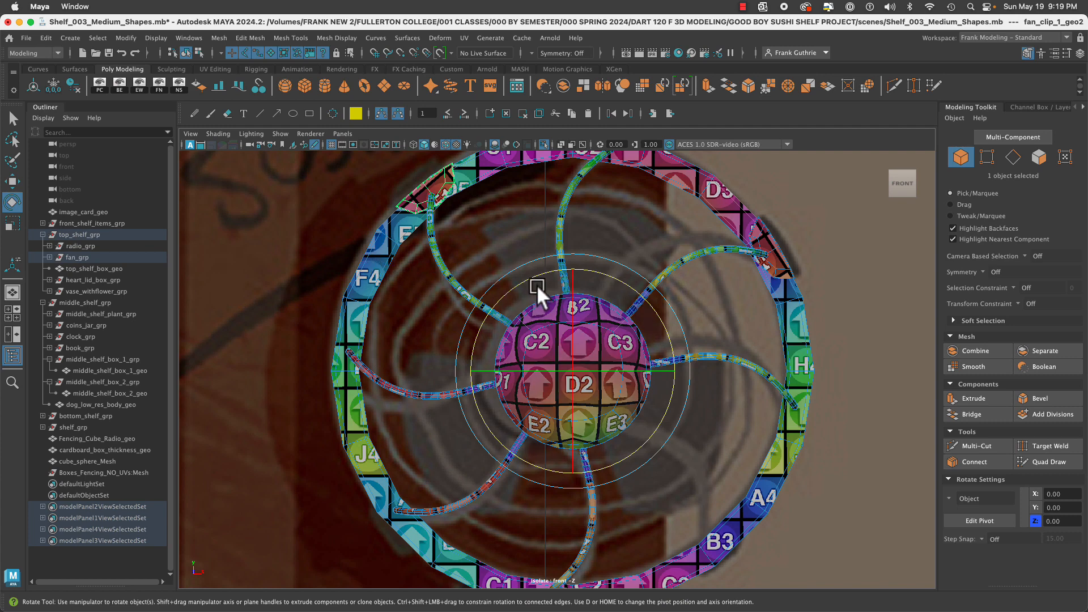
pyautogui.moveTo(532, 278); pyautogui.dragTo(485, 406)
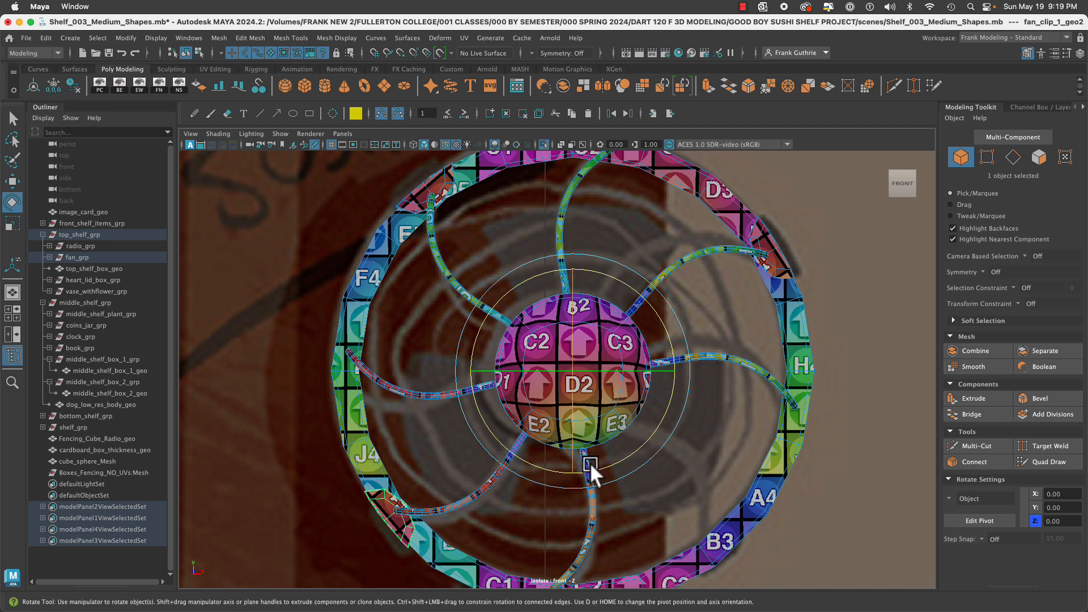
pyautogui.keyDown('alt'); pyautogui.moveTo(590, 462); pyautogui.dragTo(556, 395, button='middle'); pyautogui.keyUp('alt')
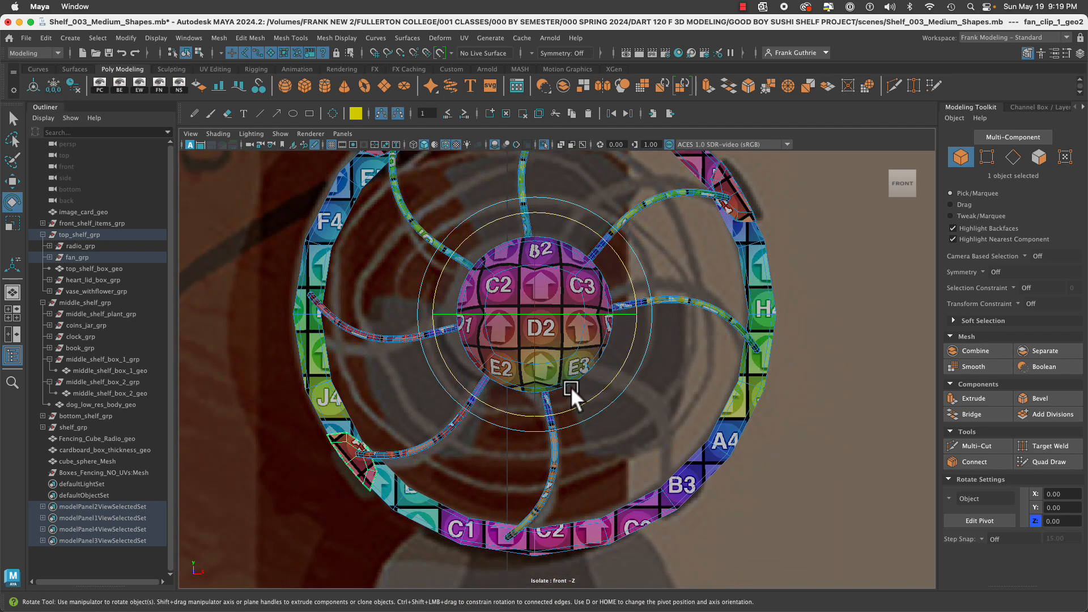
pyautogui.moveTo(509, 412); pyautogui.dragTo(729, 353)
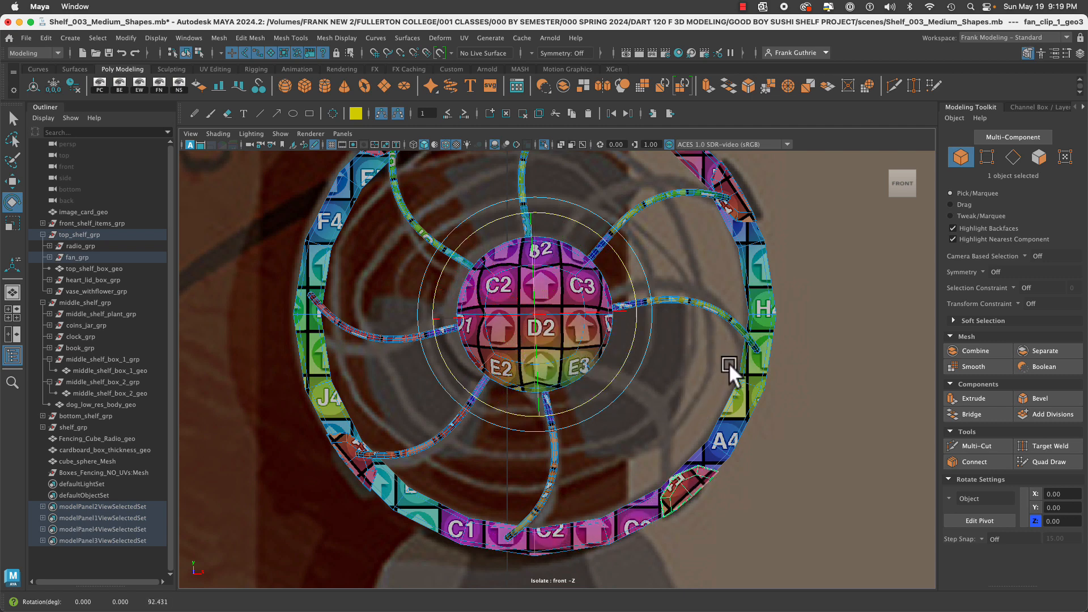
pyautogui.click(831, 375)
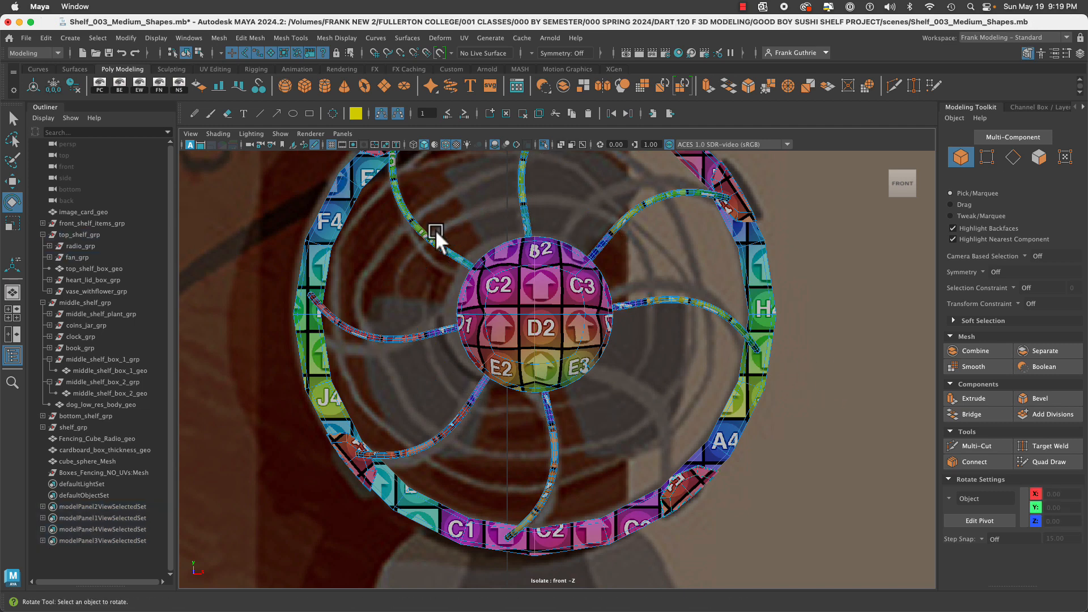
# Select all visible fan parts, image_card_geo and the missing lower-right spoke, and isolate them together.
pyautogui.moveTo(377, 244); pyautogui.dragTo(380, 278, button='right')
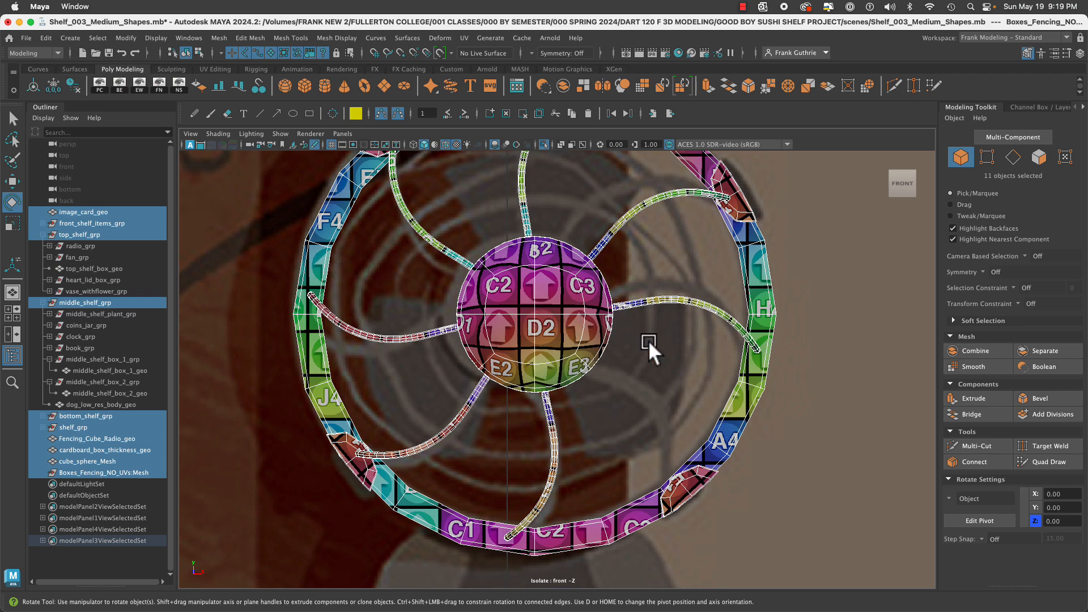
pyautogui.press('f')
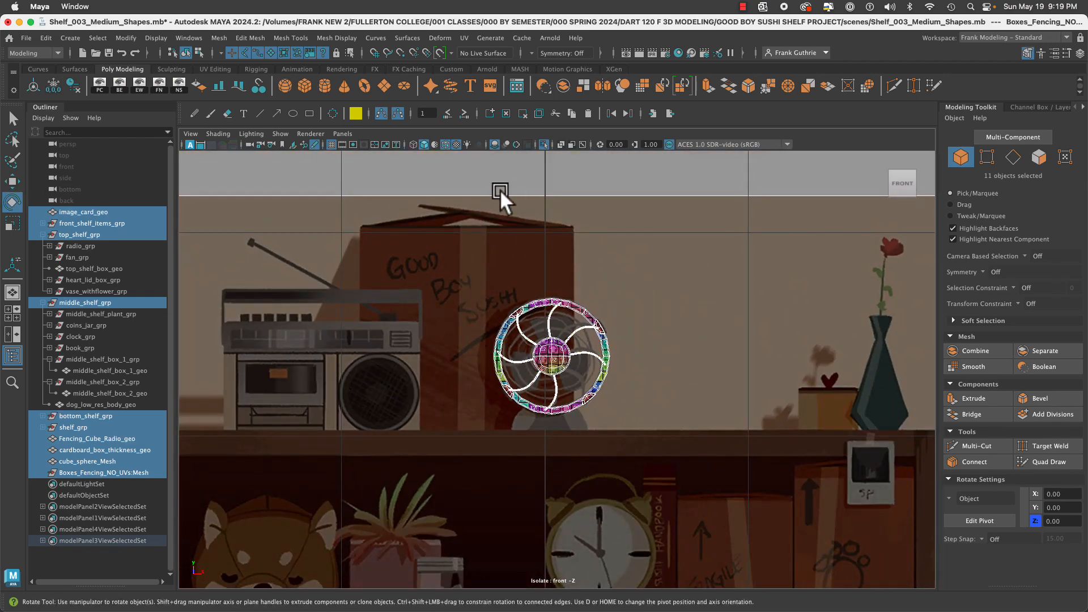
pyautogui.moveTo(439, 236); pyautogui.dragTo(648, 431)
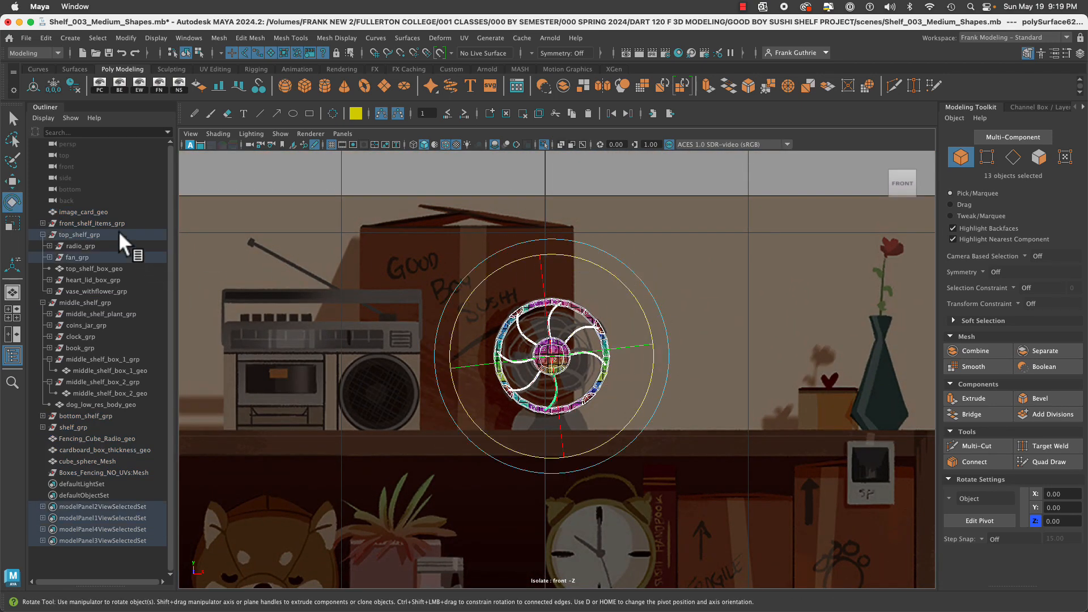
pyautogui.keyDown('ctrl'); pyautogui.click(100, 212); pyautogui.keyUp('ctrl')
pyautogui.click(544, 144)
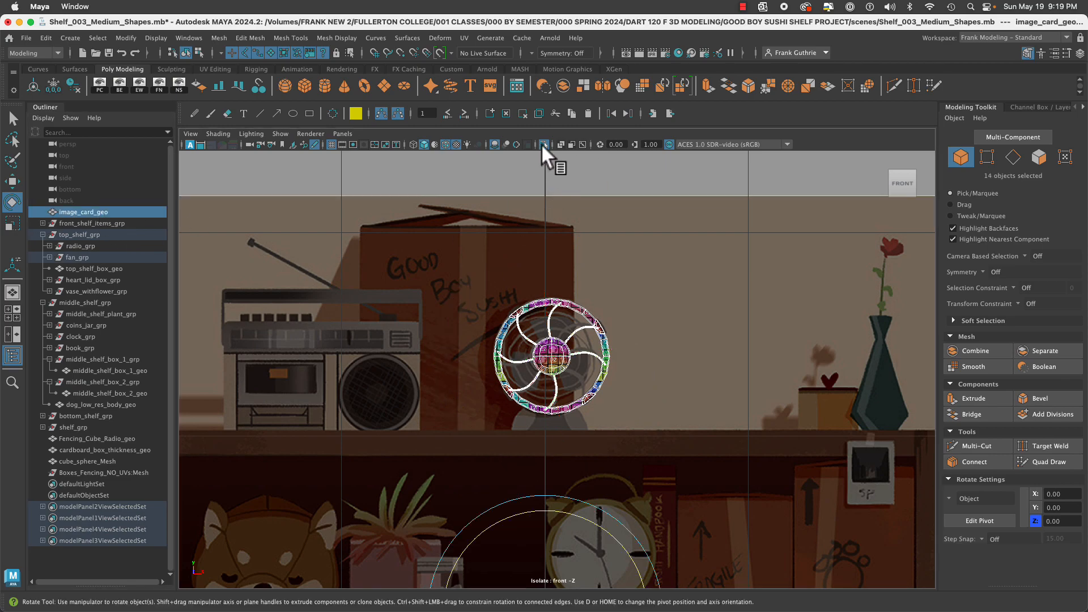
pyautogui.scroll(2, 740, 376)
pyautogui.scroll(6, 739, 376)
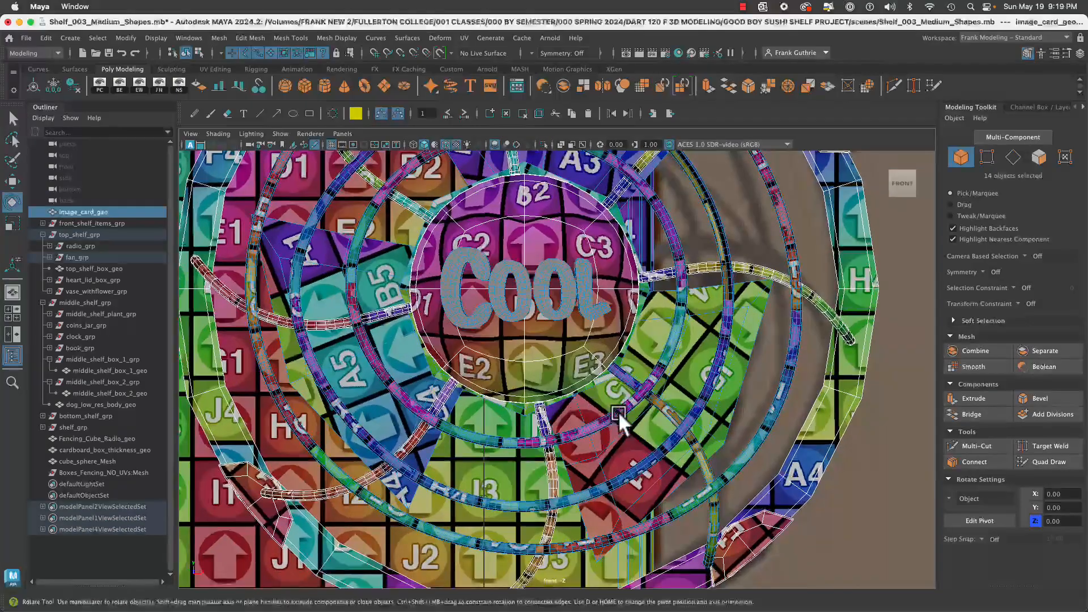
pyautogui.keyDown('shift'); pyautogui.click(661, 406); pyautogui.keyUp('shift')
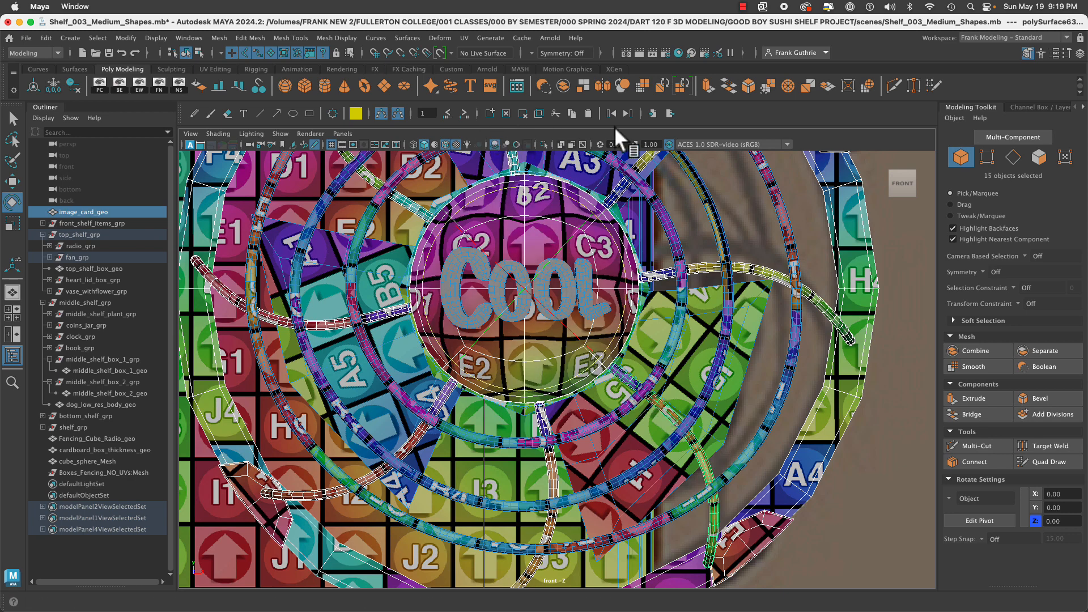
pyautogui.click(543, 144)
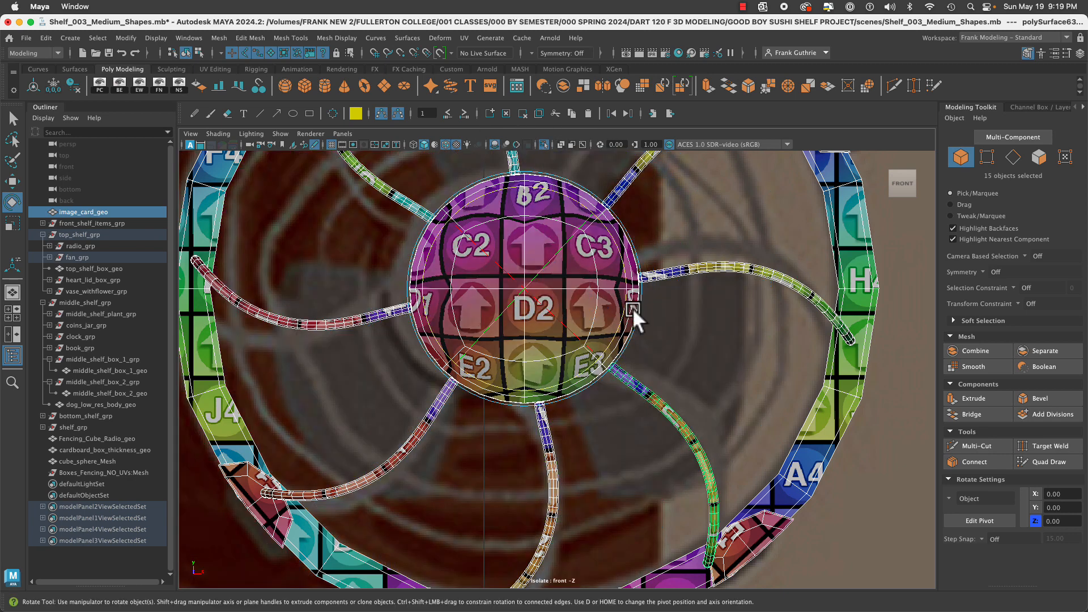
# Expand fan_grp, select fan_clip_1_geo3 and rotate it around the hub to the outer end of the lower-right spoke.
pyautogui.keyDown('alt'); pyautogui.moveTo(680, 391); pyautogui.dragTo(601, 244, button='middle'); pyautogui.keyUp('alt')
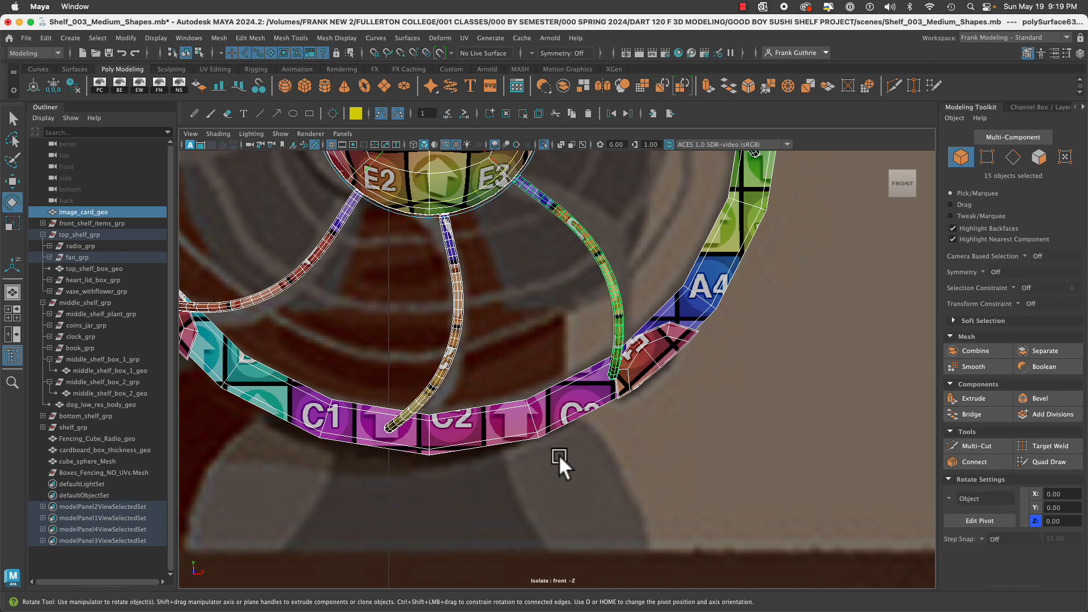
pyautogui.keyDown('alt'); pyautogui.moveTo(559, 454); pyautogui.dragTo(255, 320, button='right'); pyautogui.keyUp('alt')
pyautogui.moveTo(392, 194); pyautogui.dragTo(467, 266)
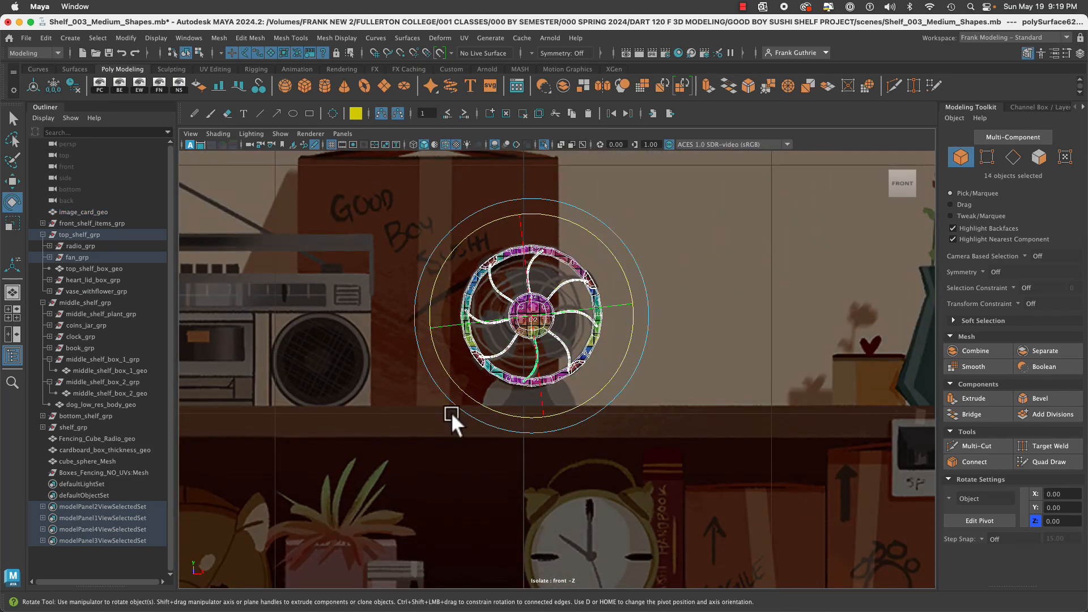
pyautogui.keyDown('alt'); pyautogui.moveTo(451, 420); pyautogui.dragTo(964, 491, button='right'); pyautogui.keyUp('alt')
pyautogui.keyDown('alt'); pyautogui.moveTo(444, 448); pyautogui.dragTo(483, 460, button='right'); pyautogui.keyUp('alt')
pyautogui.keyDown('alt'); pyautogui.moveTo(483, 460); pyautogui.dragTo(587, 452, button='middle'); pyautogui.keyUp('alt')
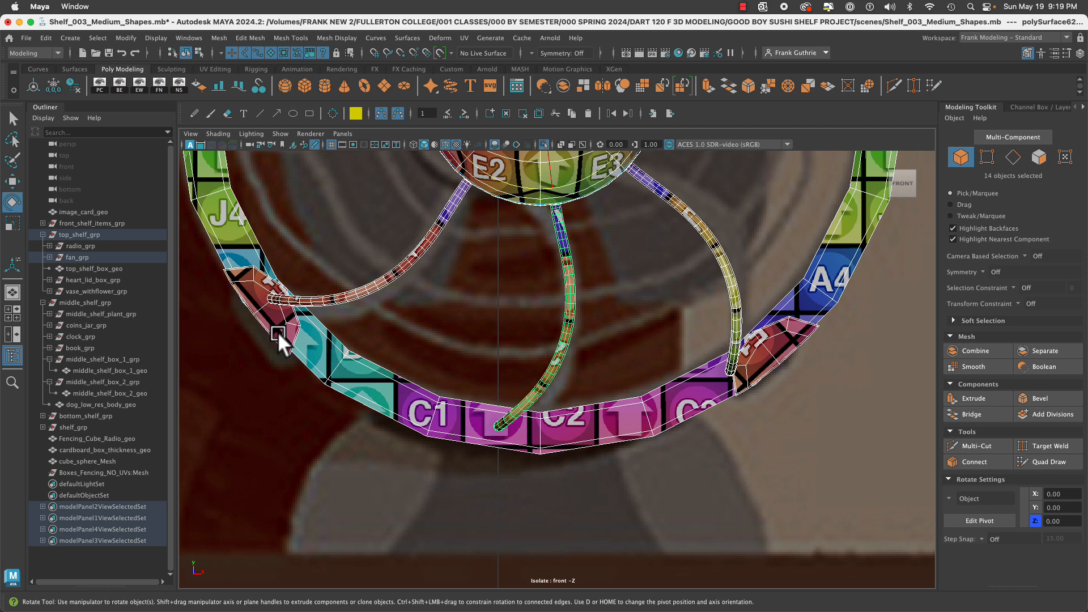
pyautogui.click(277, 331)
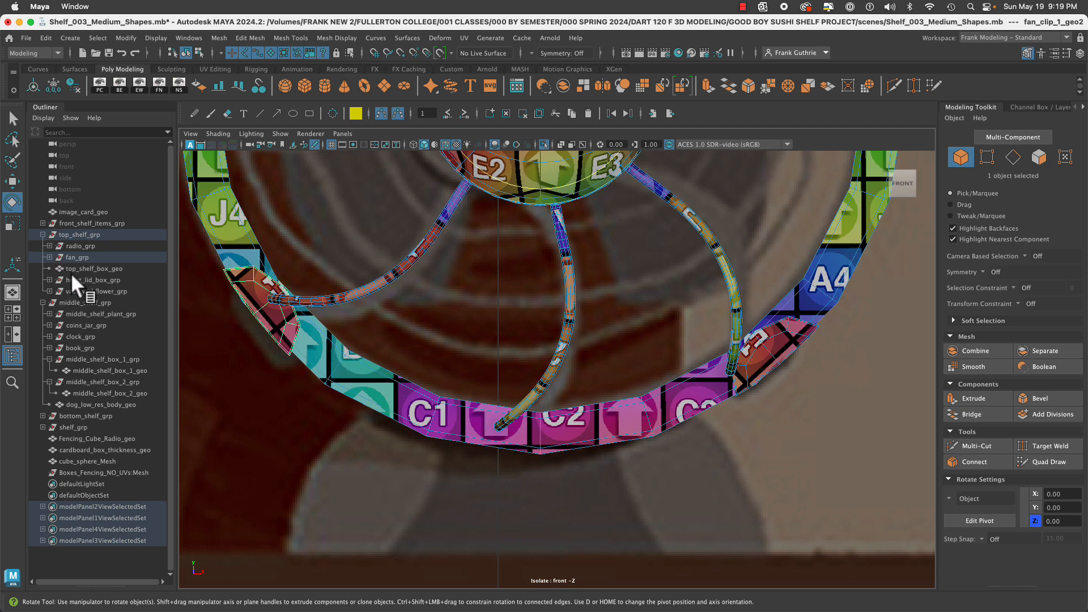
pyautogui.press('f')
pyautogui.click(93, 348)
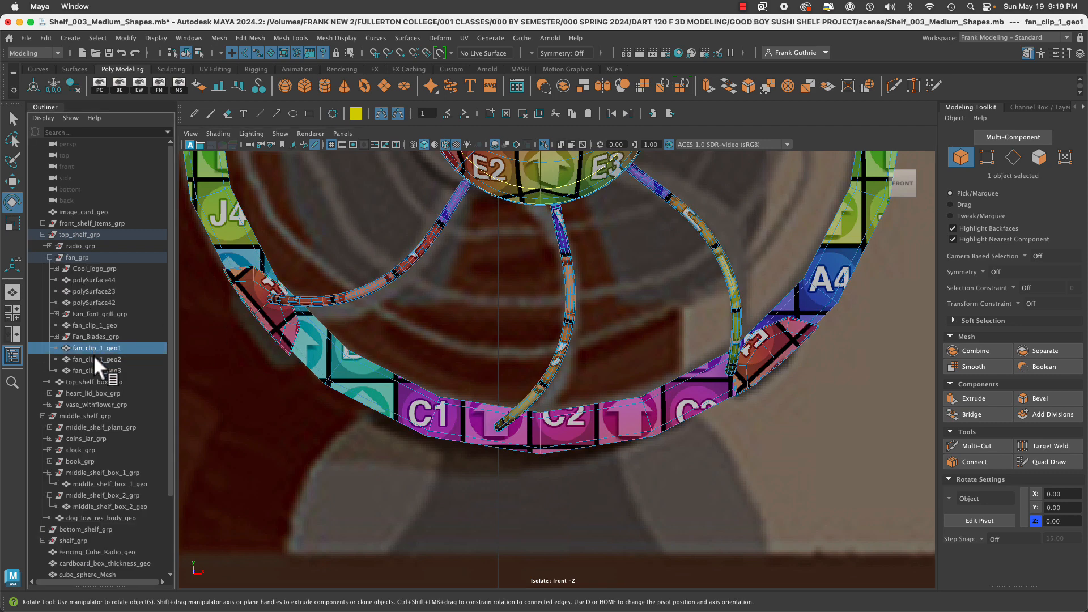
pyautogui.click(93, 358)
pyautogui.click(95, 367)
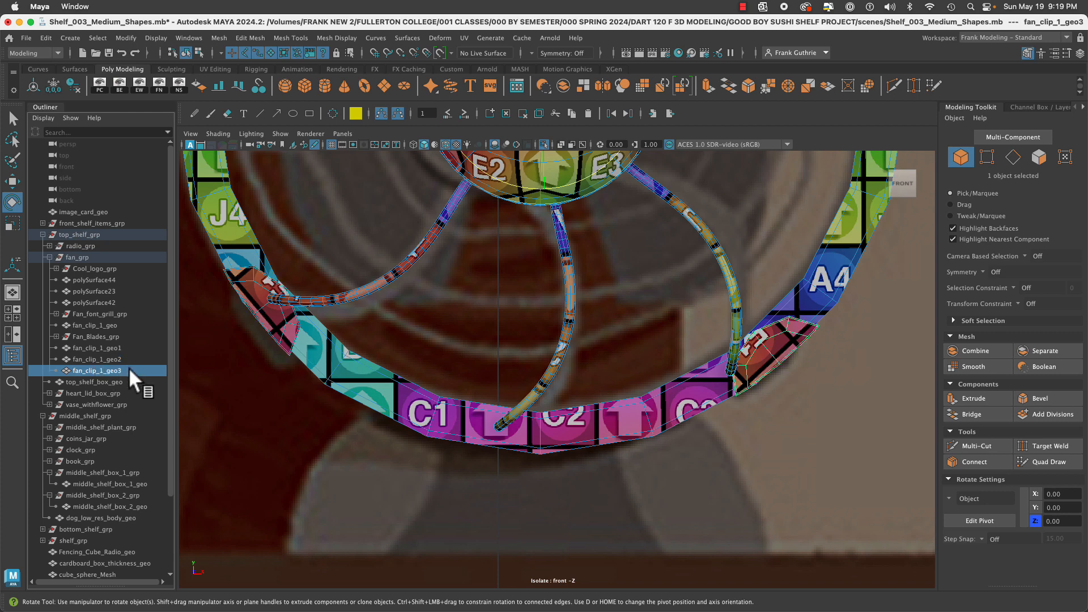
pyautogui.keyDown('alt'); pyautogui.moveTo(662, 382); pyautogui.dragTo(555, 493, button='middle'); pyautogui.keyUp('alt')
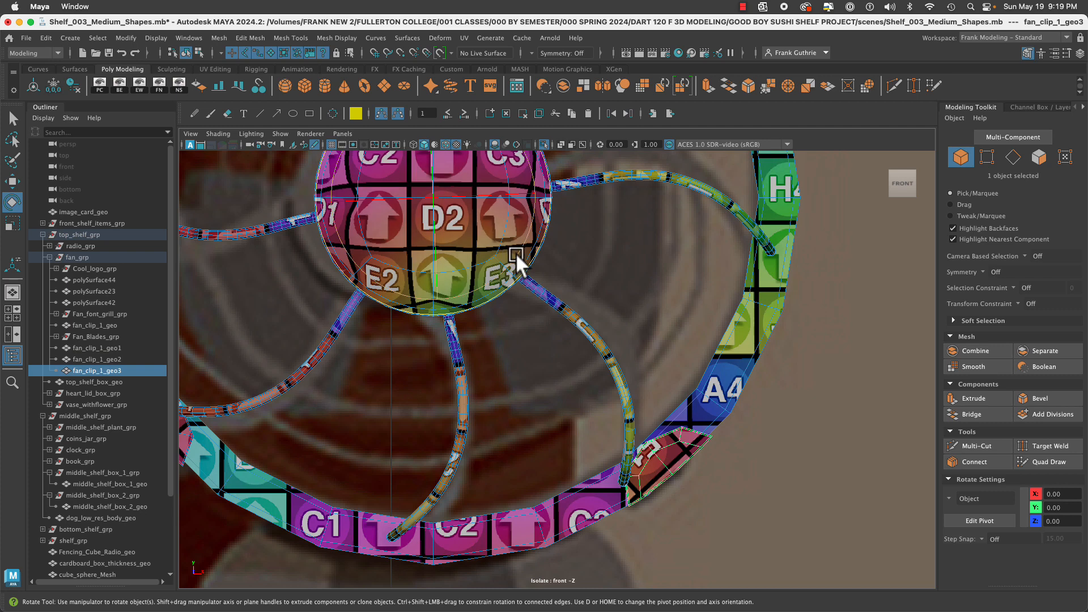
pyautogui.moveTo(515, 254); pyautogui.dragTo(584, 323)
pyautogui.click(626, 426)
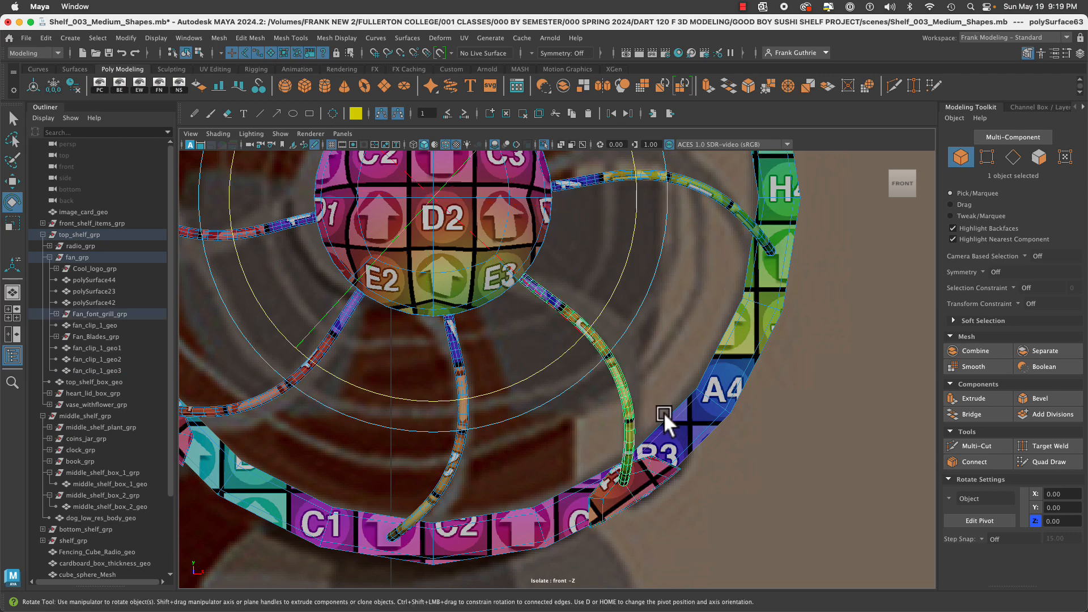
# Switch to the Select tool, clear the selection of fan parts and save the scene.
pyautogui.scroll(-8, 524, 386)
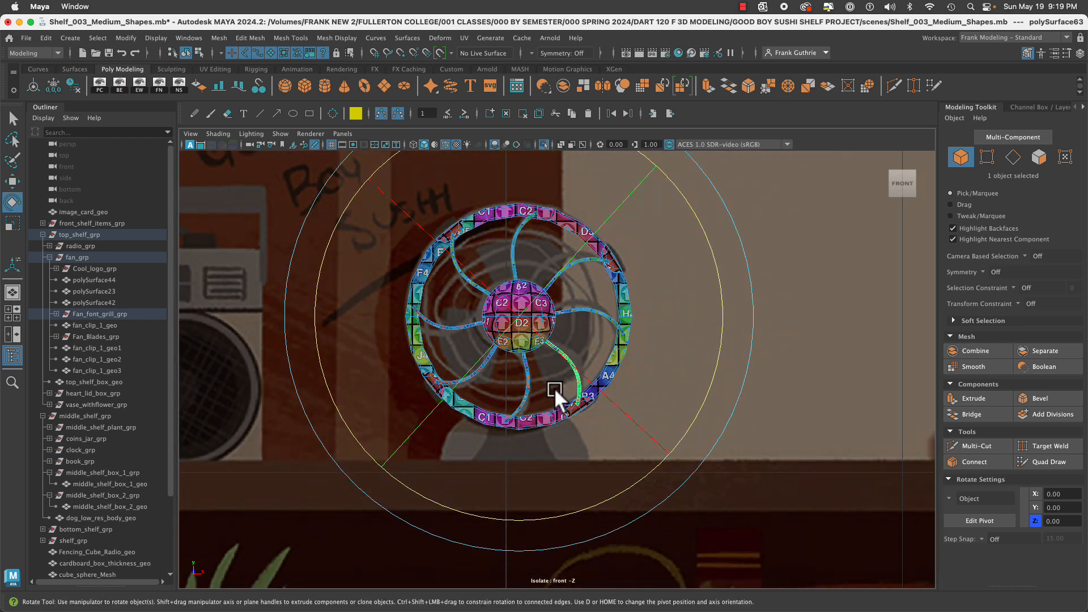
pyautogui.press('q')
pyautogui.moveTo(386, 181); pyautogui.dragTo(682, 459)
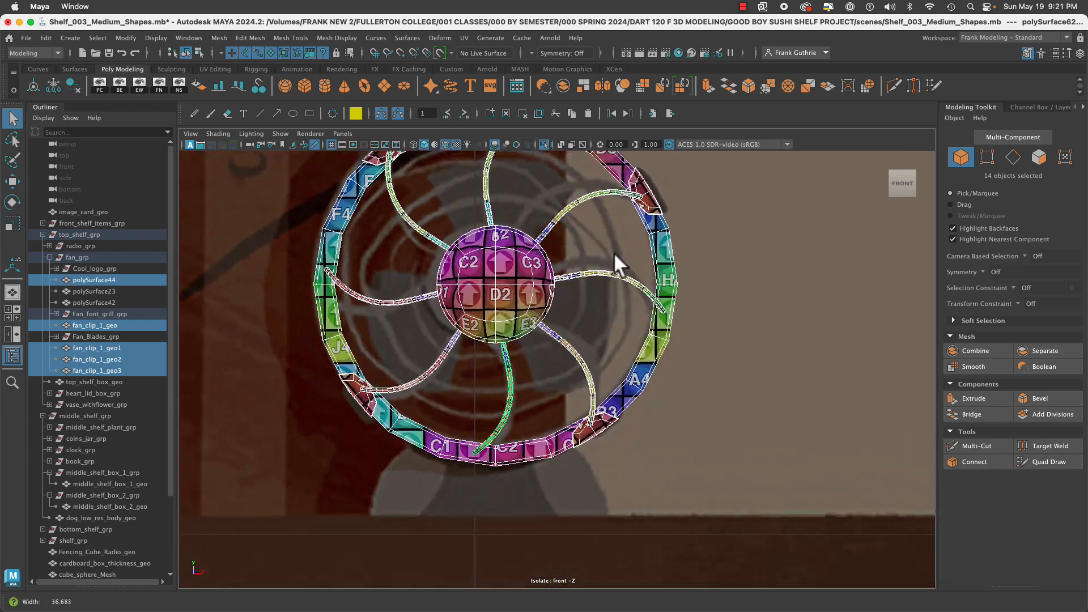
pyautogui.scroll(2, 613, 251)
pyautogui.click(829, 293)
pyautogui.keyDown('alt'); pyautogui.moveTo(582, 198); pyautogui.dragTo(701, 332, button='middle'); pyautogui.keyUp('alt')
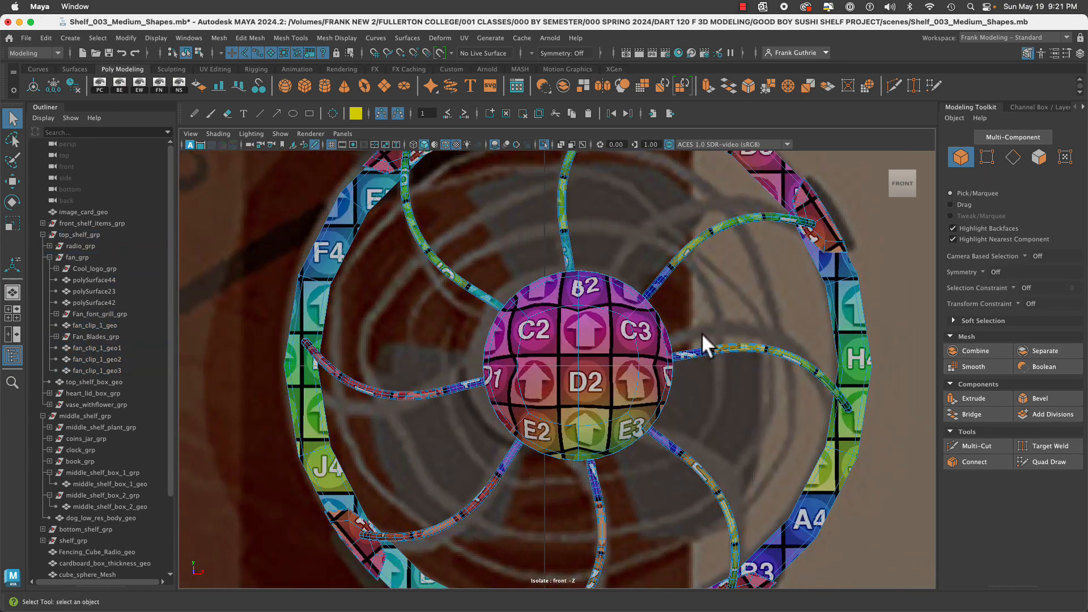
pyautogui.press('super+s')
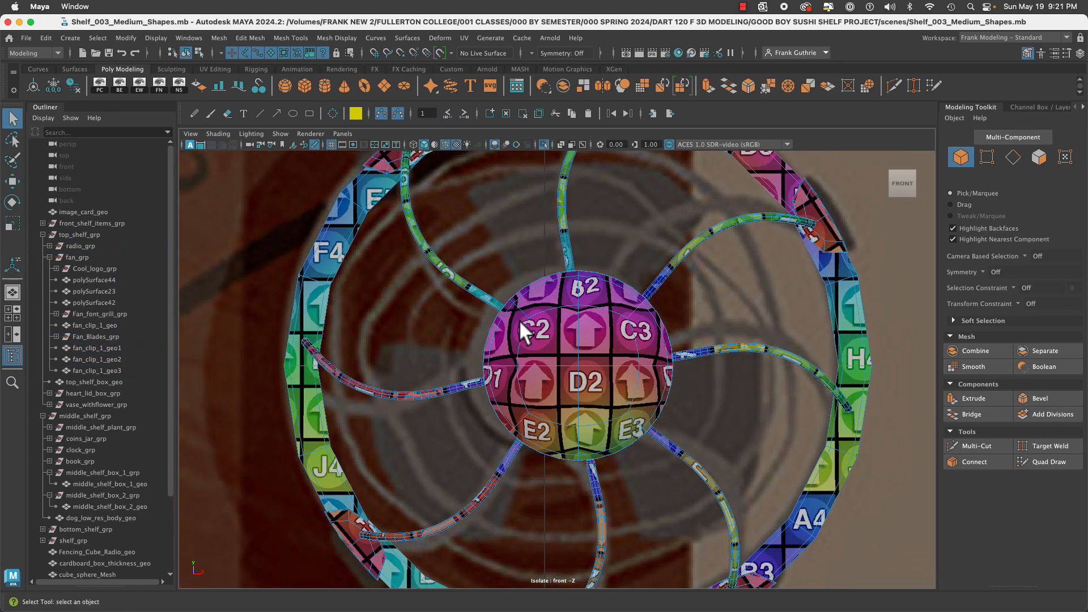
# Turn off isolation, select the four letters of the COOL logo on the hub and isolate them in the front view.
pyautogui.click(551, 324)
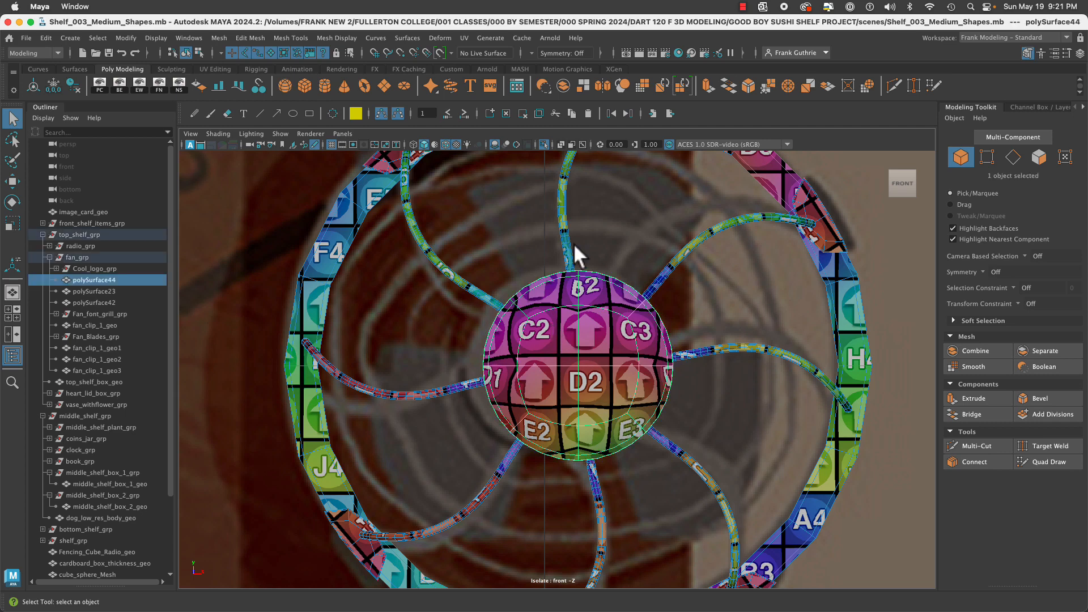
pyautogui.click(544, 144)
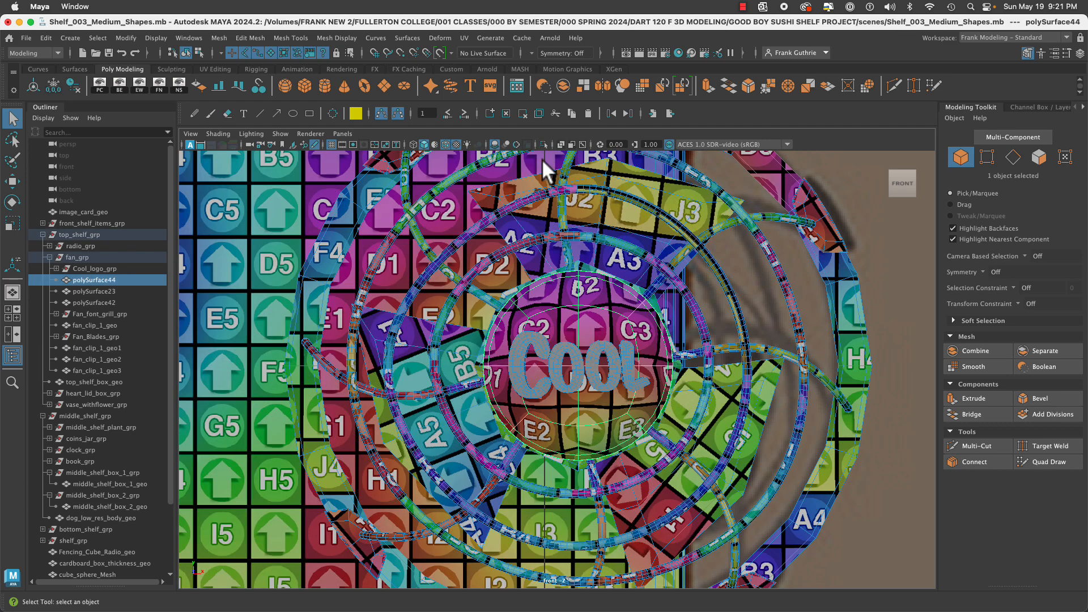
pyautogui.click(525, 348)
pyautogui.keyDown('shift'); pyautogui.click(567, 360); pyautogui.keyUp('shift')
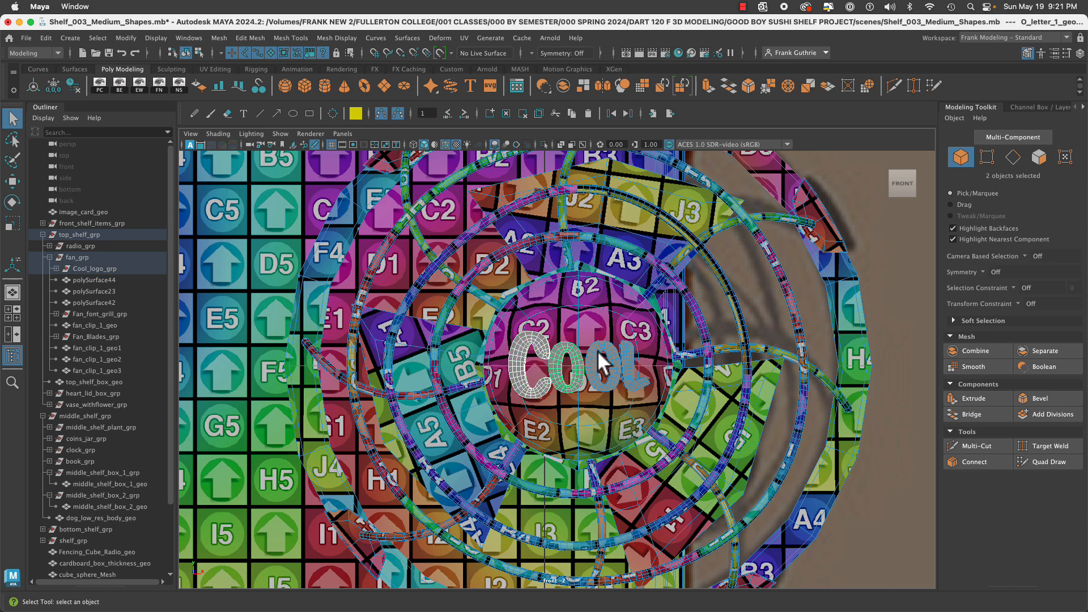
pyautogui.keyDown('shift'); pyautogui.click(601, 365); pyautogui.keyUp('shift')
pyautogui.keyDown('shift'); pyautogui.click(628, 367); pyautogui.keyUp('shift')
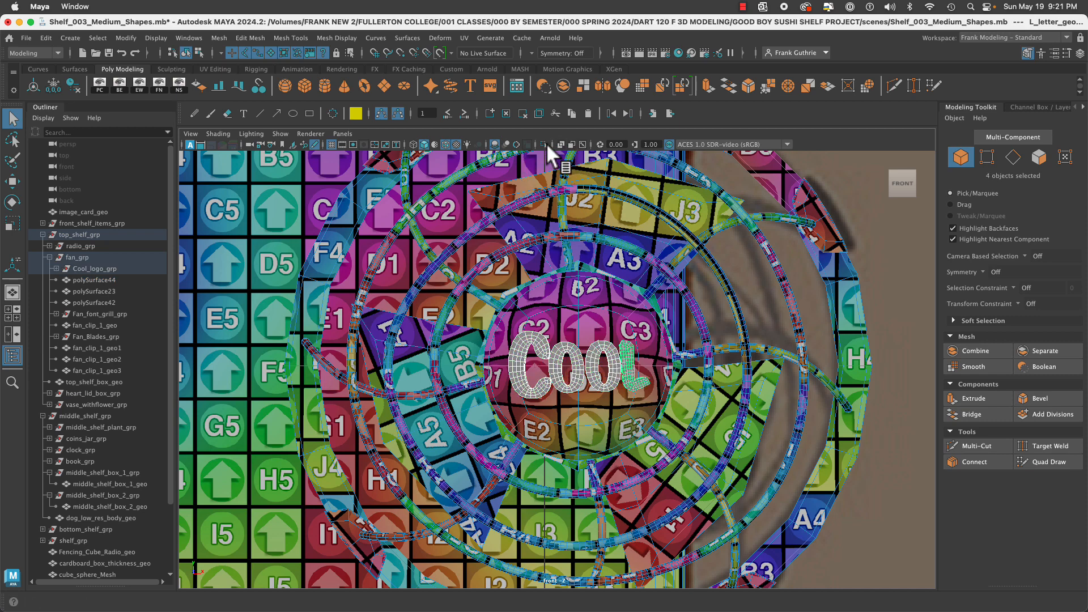
pyautogui.click(544, 143)
# Show the four-view layout, isolate the COOL letters in the top, side and perspective views, and frame them in every view.
pyautogui.press('space')
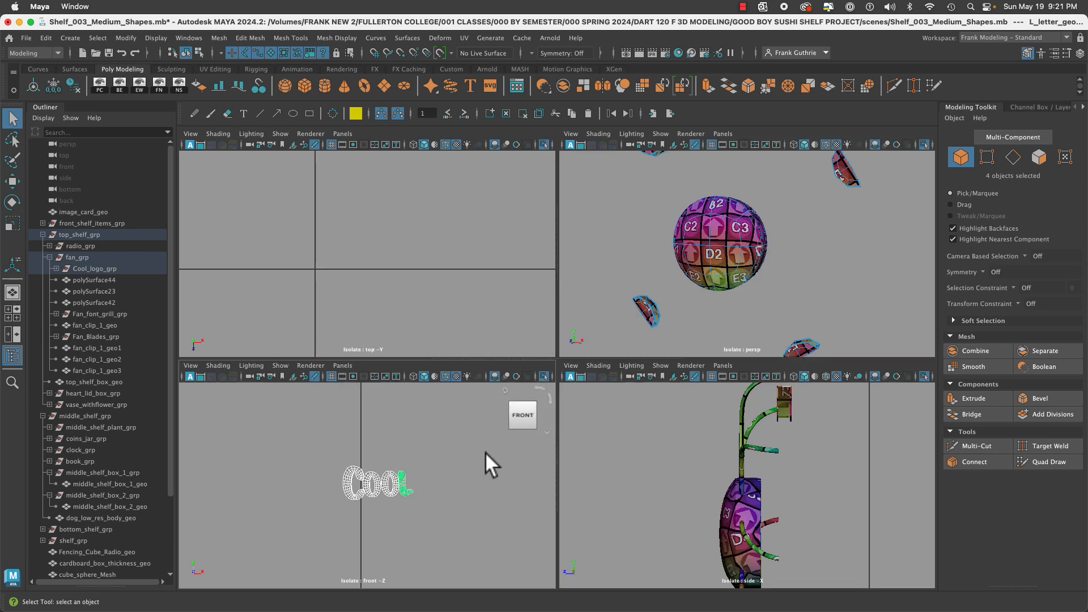
pyautogui.click(543, 144)
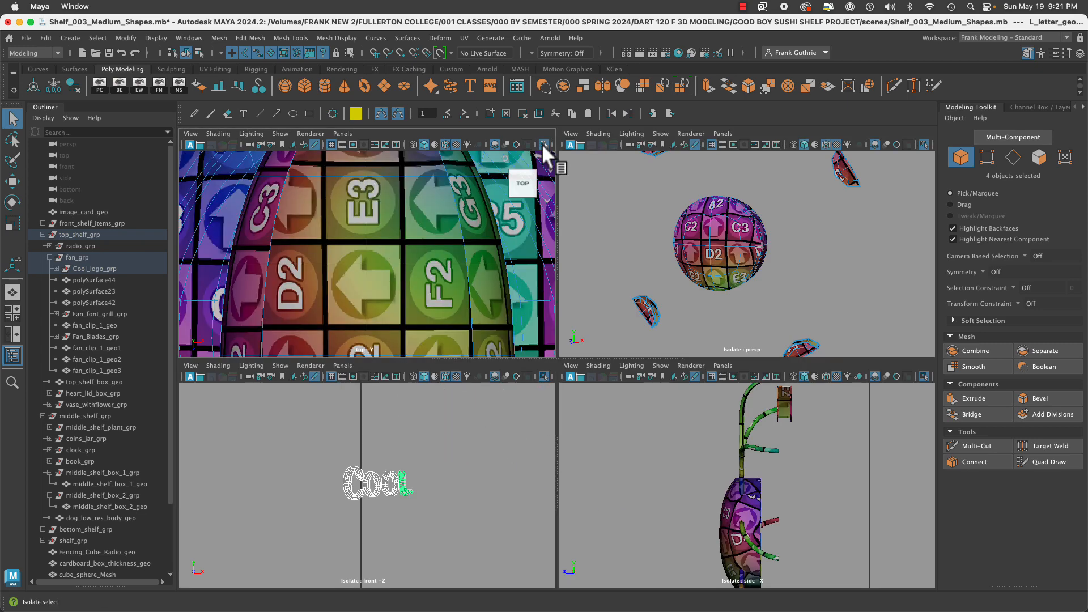
pyautogui.click(543, 144)
pyautogui.hotkey('shift', 'f')
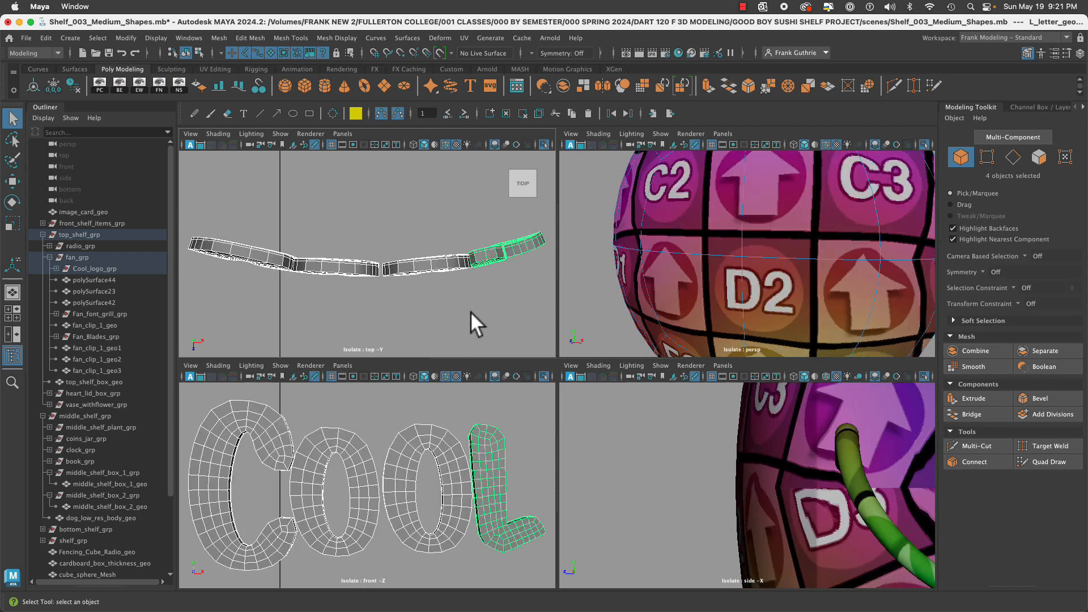
pyautogui.click(923, 375)
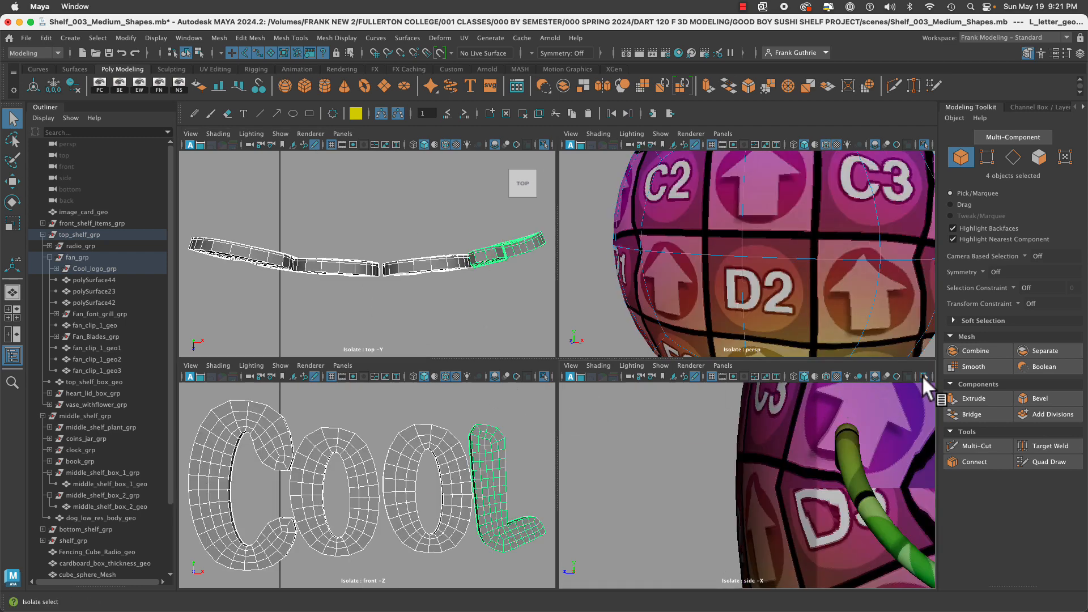
pyautogui.click(922, 375)
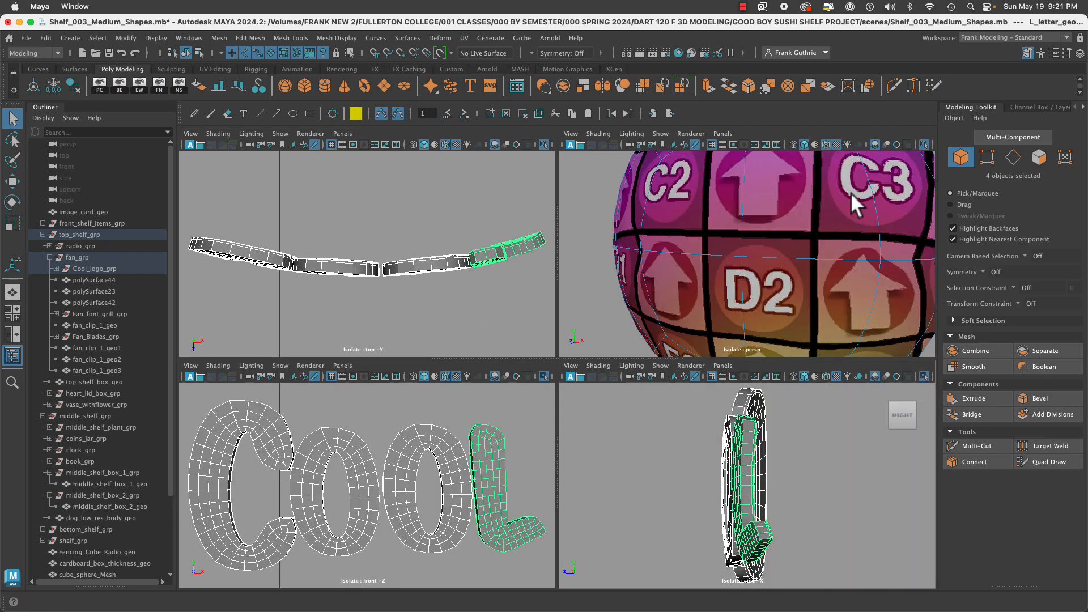
pyautogui.click(923, 144)
pyautogui.click(924, 144)
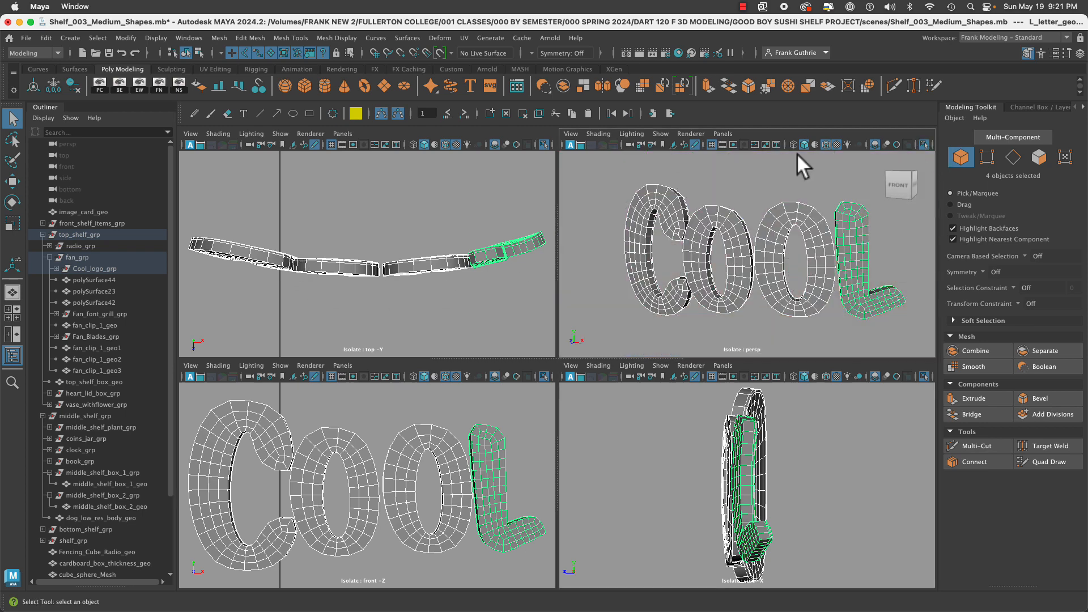
pyautogui.click(978, 36)
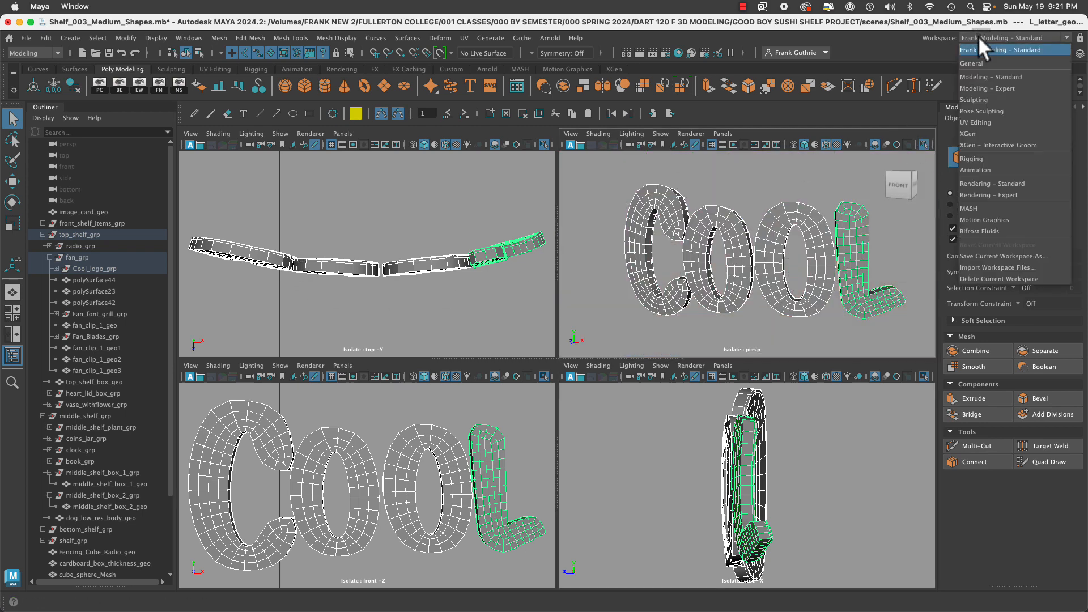
pyautogui.click(117, 348)
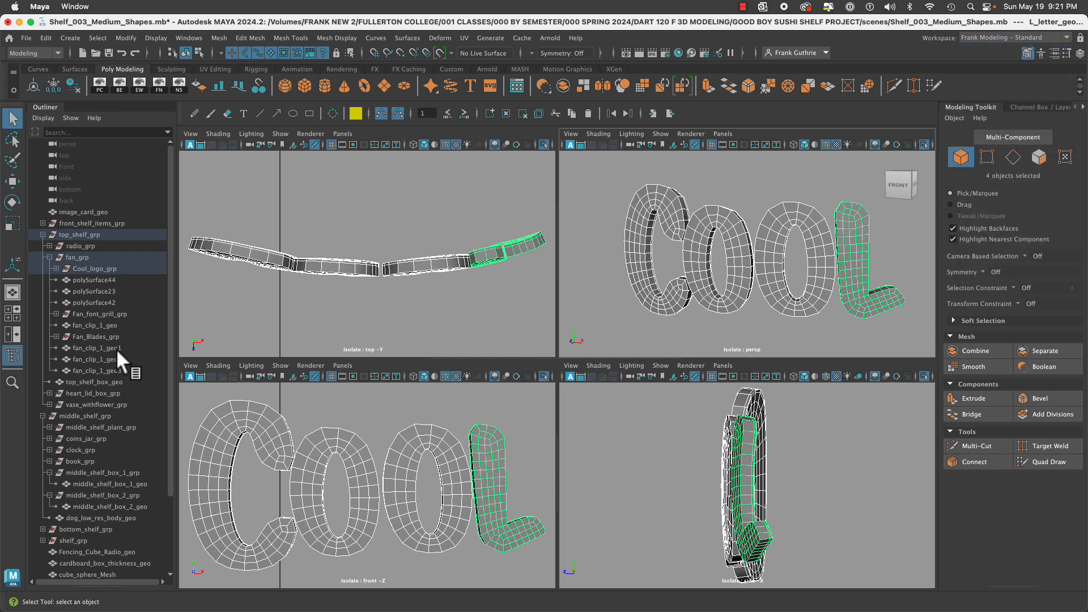
# Move fan_clip_1_geo below Fan_Blades_grp inside fan_grp so that it sits directly above its three duplicates.
pyautogui.click(99, 349)
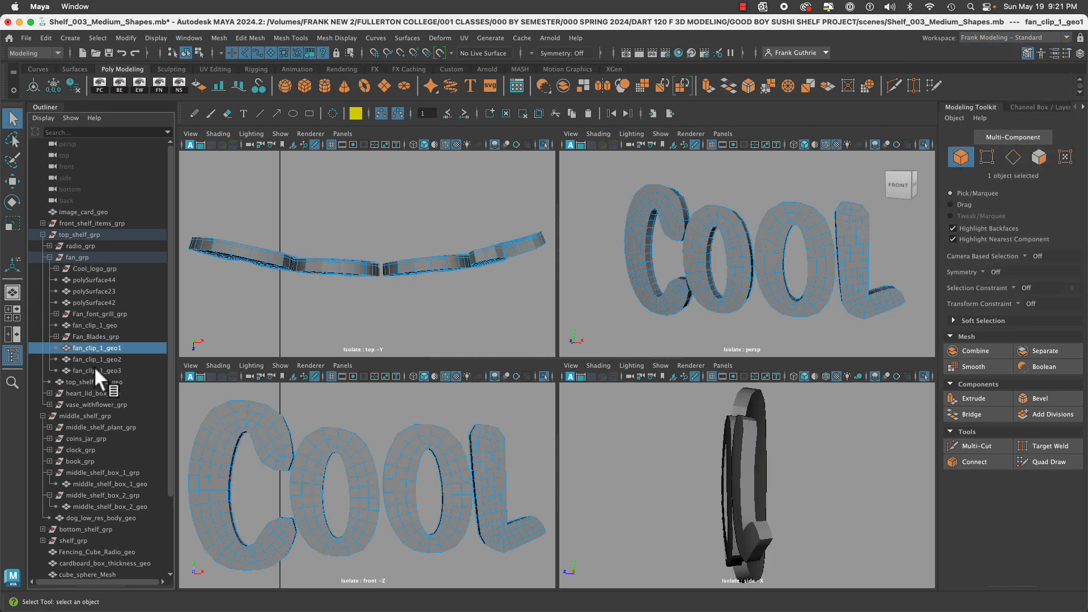
pyautogui.doubleClick(101, 349)
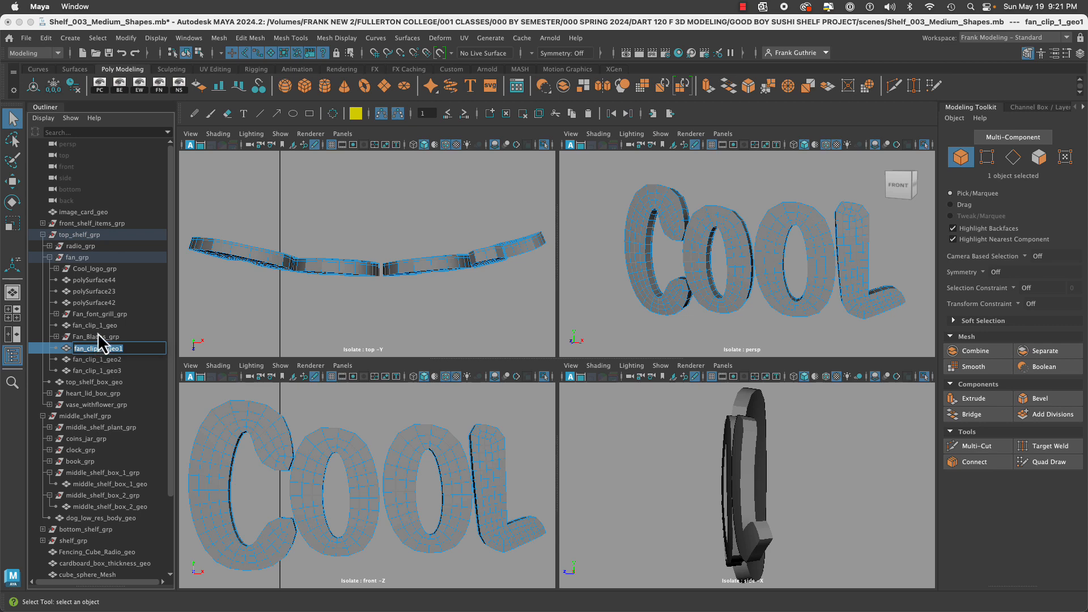
pyautogui.moveTo(97, 330); pyautogui.dragTo(101, 344)
pyautogui.keyDown('shift'); pyautogui.click(100, 349); pyautogui.keyUp('shift')
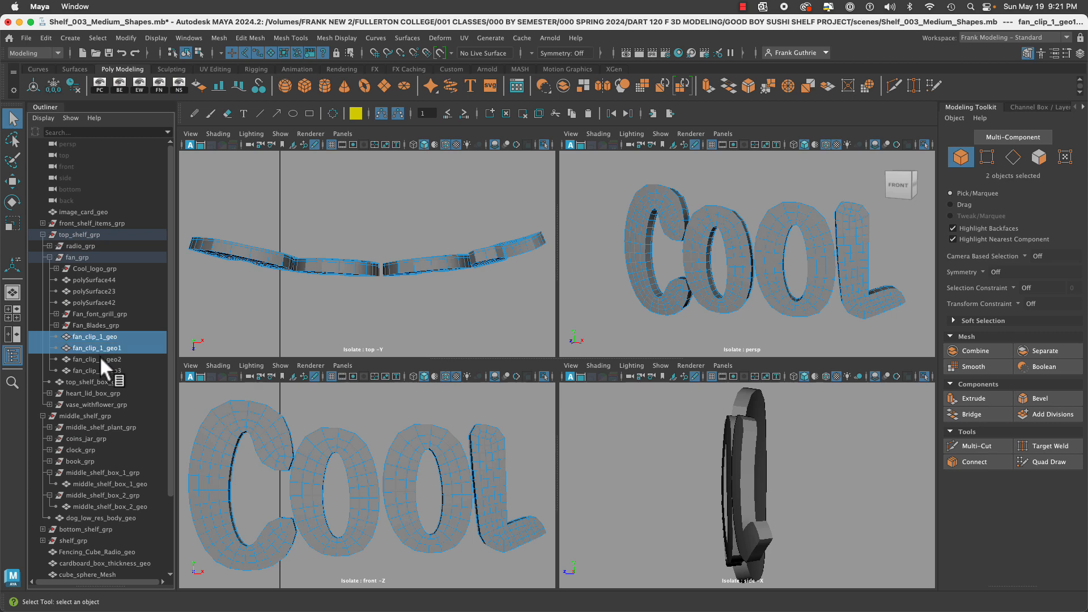
pyautogui.keyDown('shift'); pyautogui.click(100, 360); pyautogui.keyUp('shift')
pyautogui.keyDown('shift'); pyautogui.click(99, 370); pyautogui.keyUp('shift')
# Rename fan_clip_1_geo1 as fan_clip_2_geo.
pyautogui.click(104, 346)
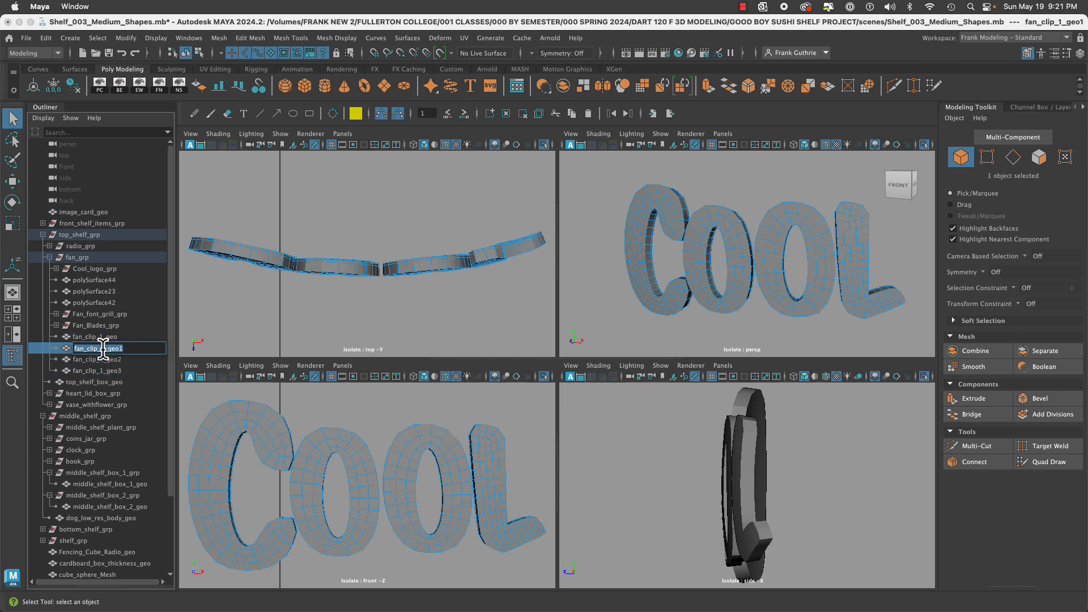
pyautogui.doubleClick(105, 348)
pyautogui.write('2')
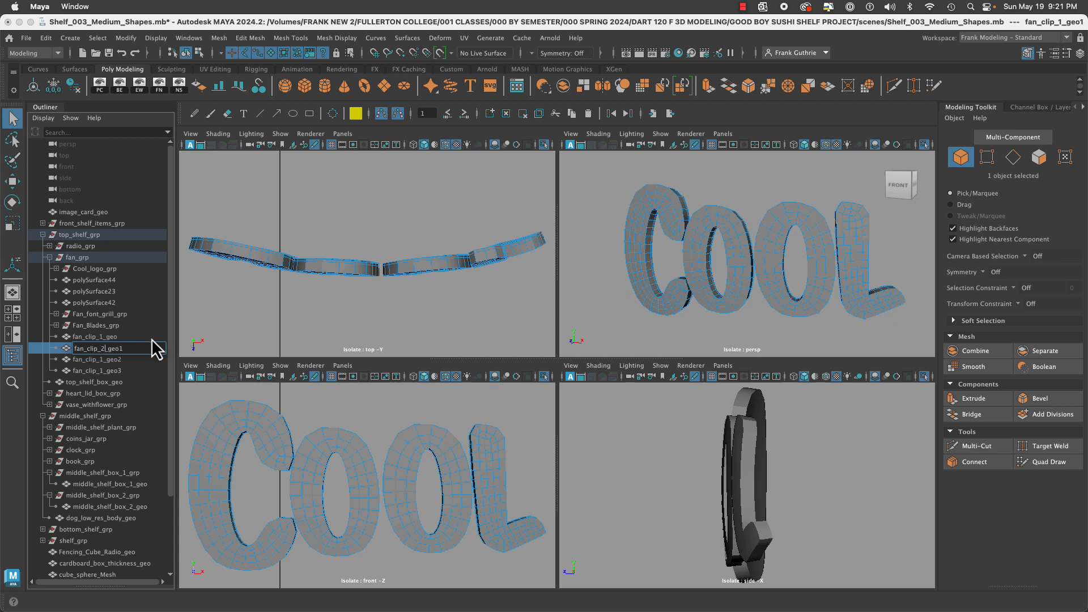
pyautogui.write('=')
pyautogui.press('BackSpace')
pyautogui.press('BackSpace')
pyautogui.press('Tab')
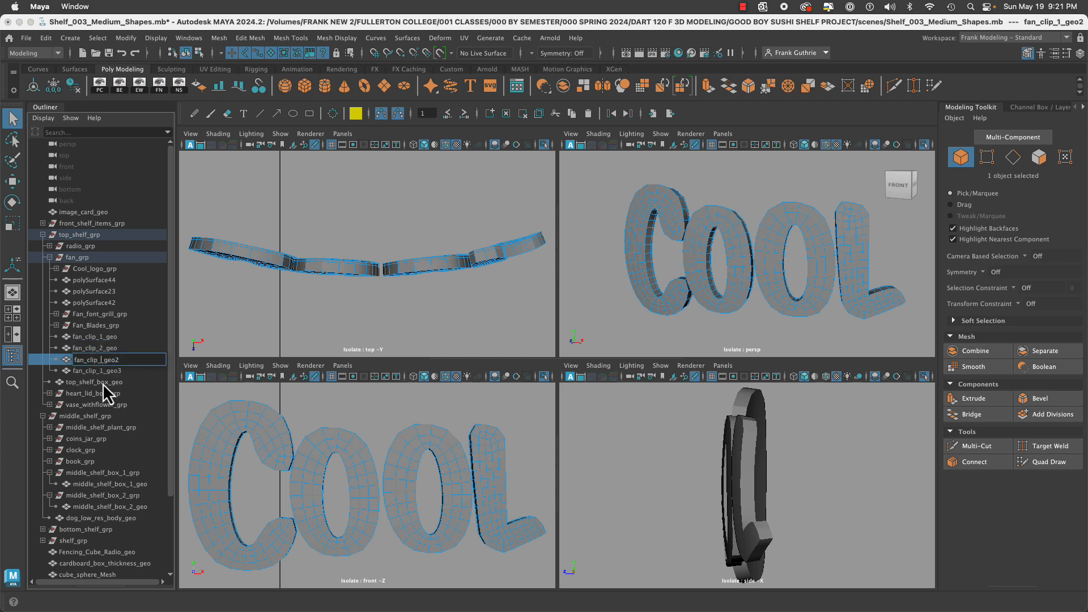
# Rename the two remaining clip duplicates as fan_clip_3_geo and fan_clip_4_geo.
pyautogui.write('3_')
pyautogui.press('Tab')
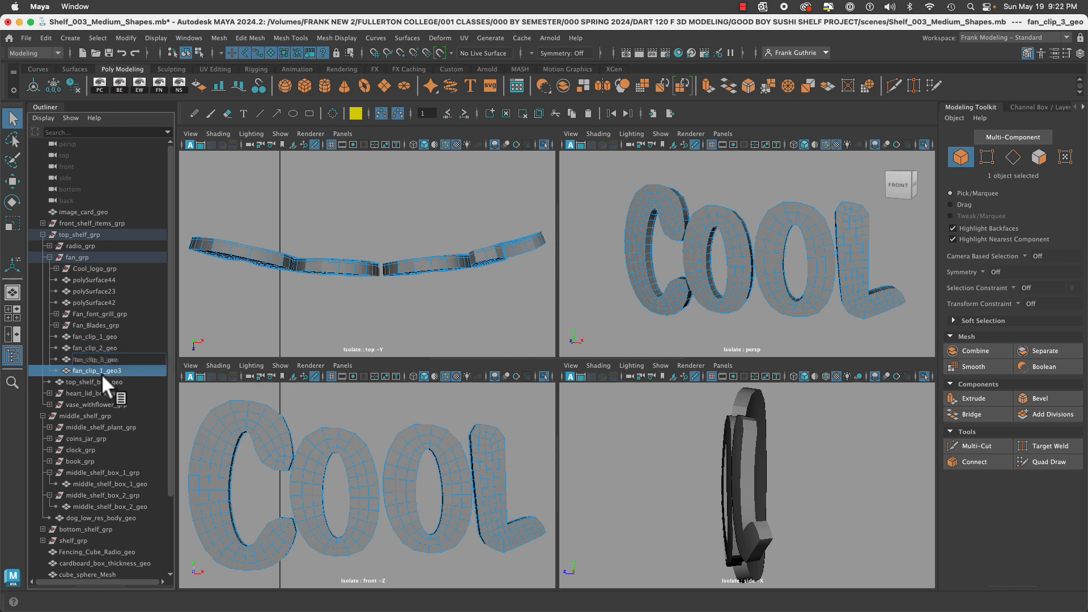
pyautogui.hotkey('shift', 'Left')
pyautogui.hotkey('shift', 'Left')
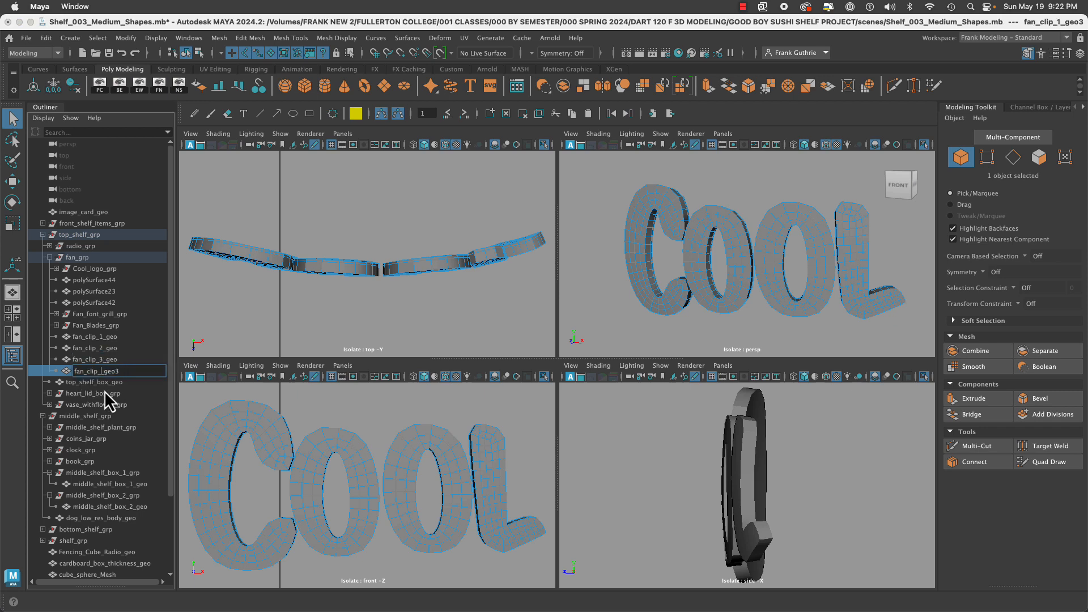
pyautogui.write('4_')
pyautogui.press('BackSpace')
pyautogui.press('Return')
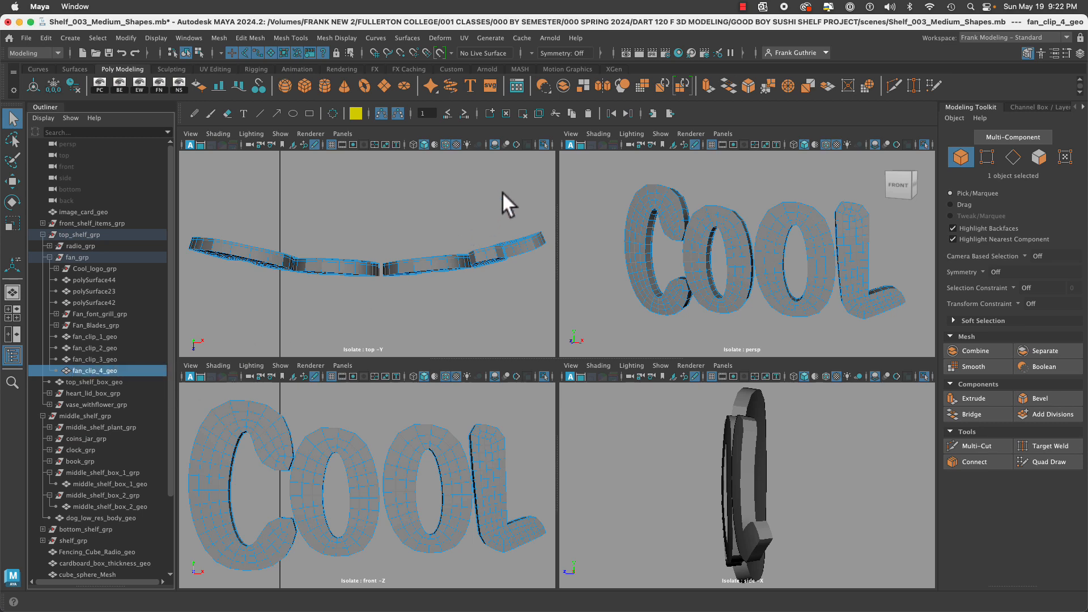
# Select the C letter of the COOL logo and switch to the UV Editing workspace.
pyautogui.click(266, 417)
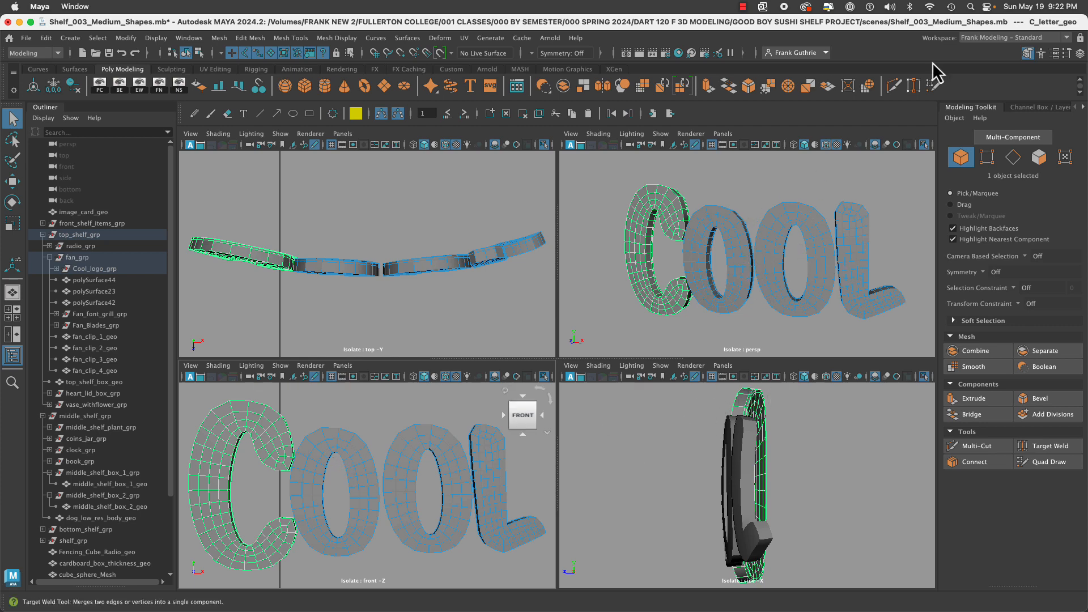
pyautogui.click(986, 38)
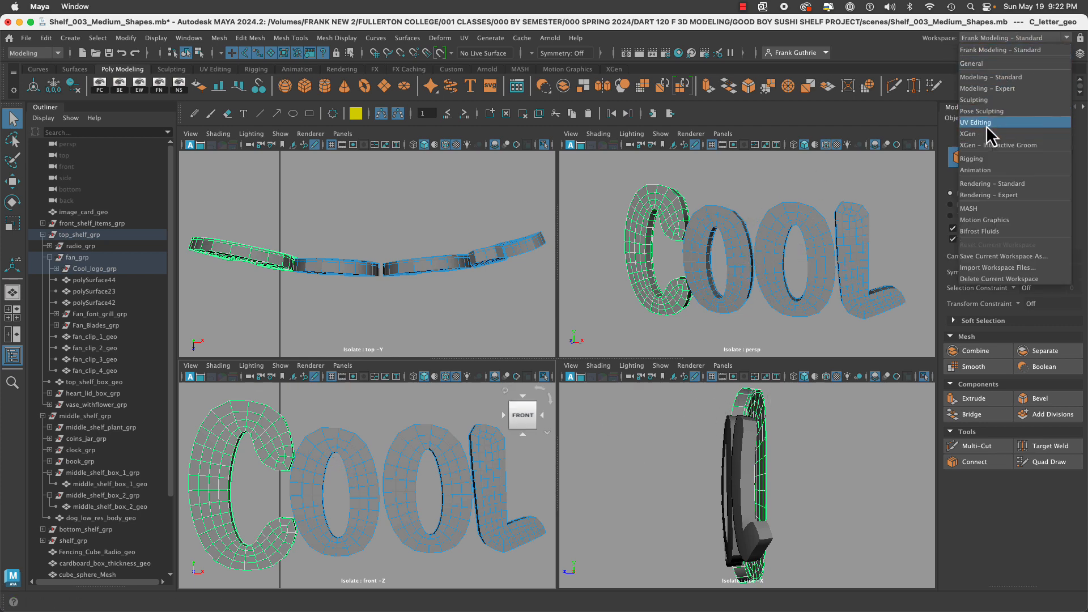
pyautogui.click(986, 122)
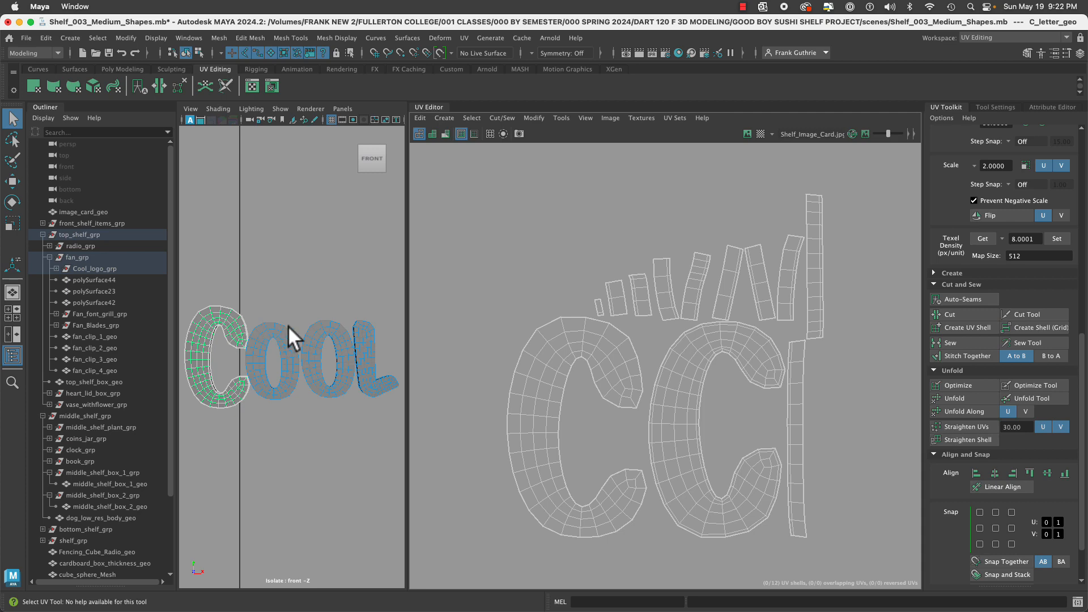
# Show only the perspective view, select and frame the C letter, and turn the view to its back side.
pyautogui.keyDown('alt'); pyautogui.moveTo(288, 325); pyautogui.dragTo(424, 341, button='right'); pyautogui.keyUp('alt')
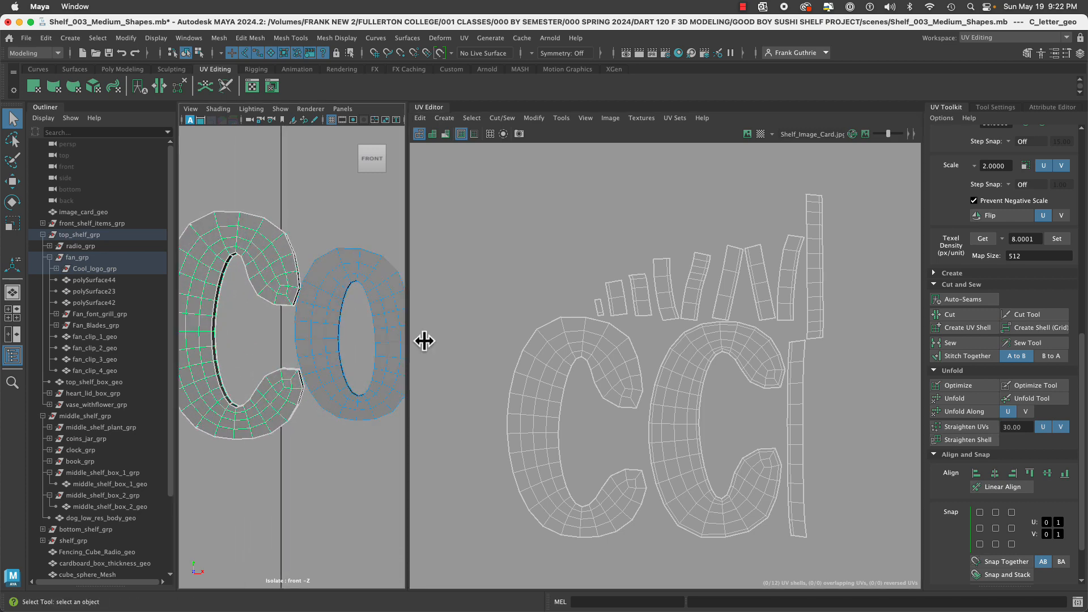
pyautogui.keyDown('alt'); pyautogui.moveTo(580, 329); pyautogui.dragTo(674, 336, button='middle'); pyautogui.keyUp('alt')
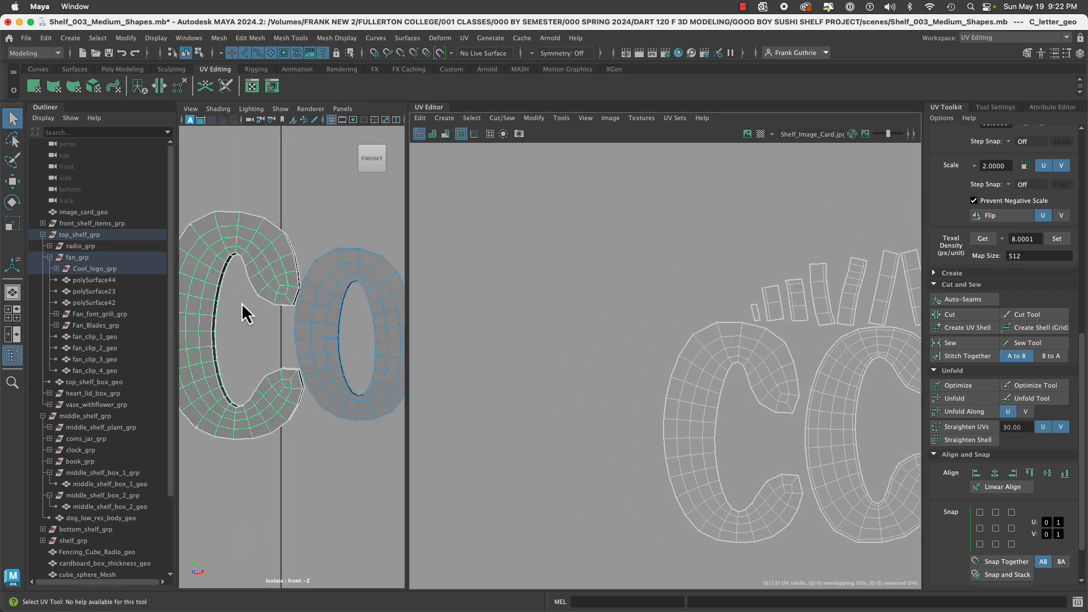
pyautogui.keyDown('alt'); pyautogui.moveTo(241, 303); pyautogui.dragTo(267, 304); pyautogui.keyUp('alt')
pyautogui.press('space')
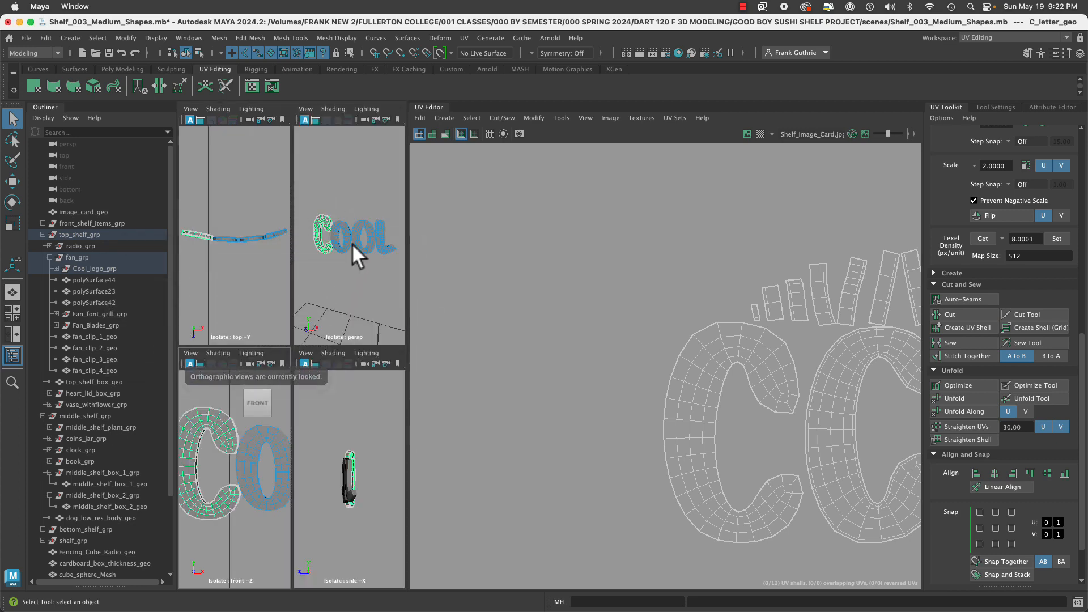
pyautogui.click(344, 274)
pyautogui.press('space')
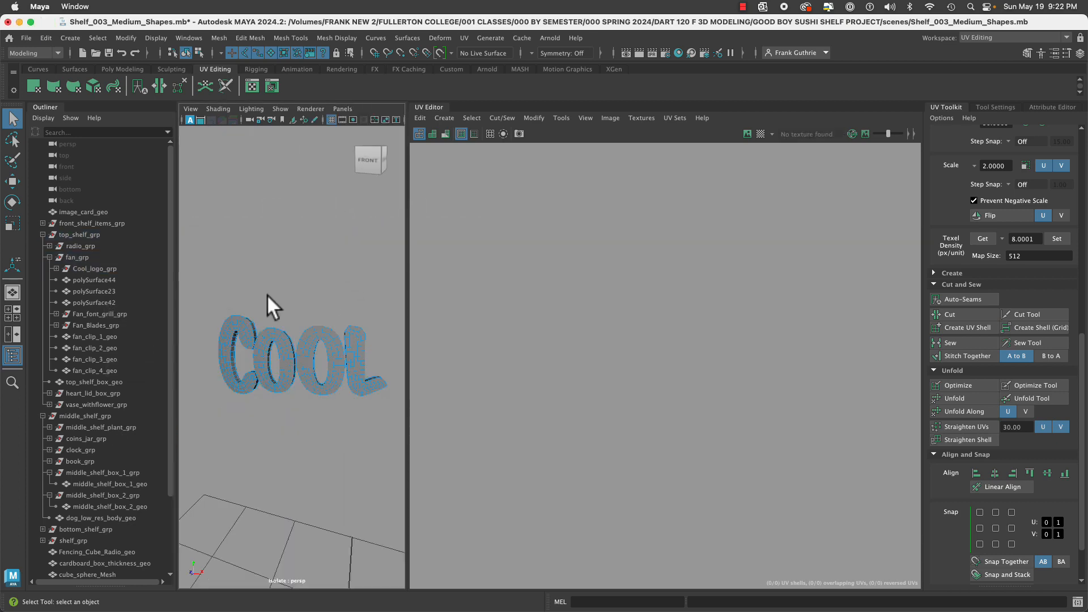
pyautogui.click(230, 331)
pyautogui.press('f')
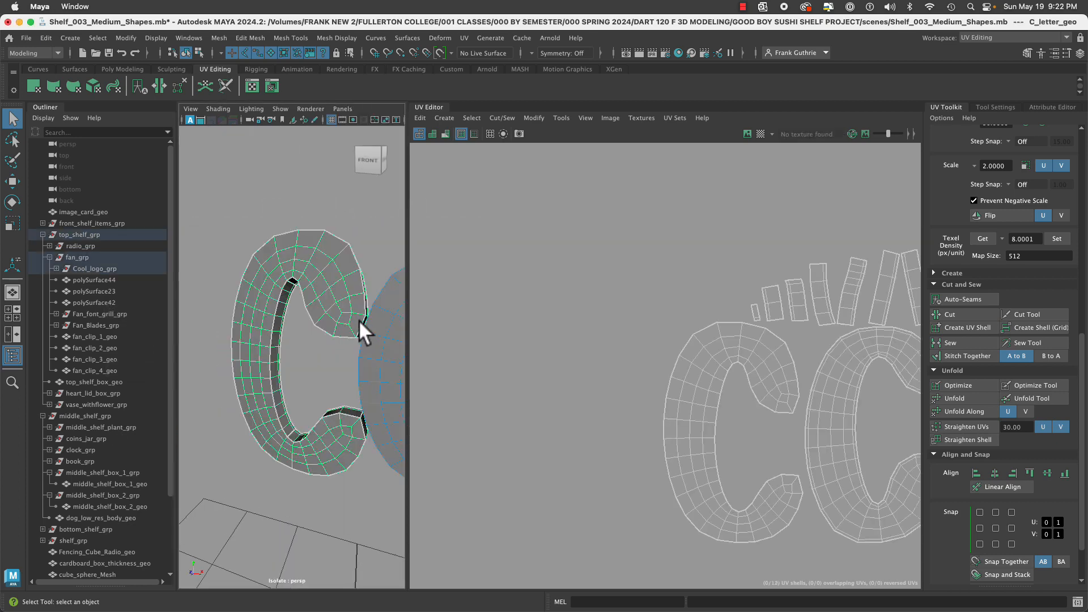
pyautogui.keyDown('alt'); pyautogui.moveTo(354, 318); pyautogui.dragTo(211, 324); pyautogui.keyUp('alt')
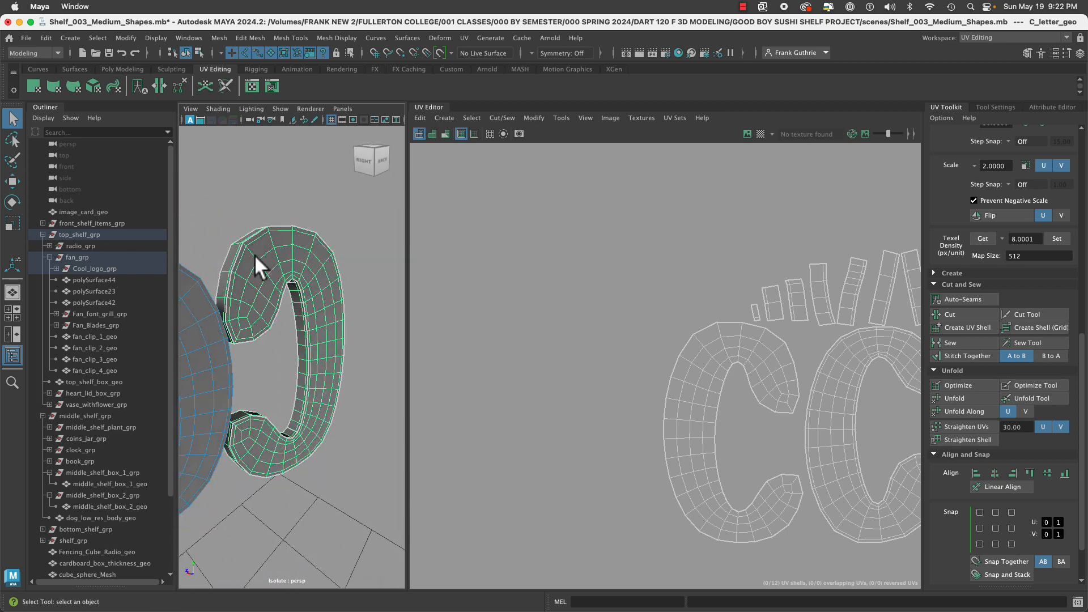
# Delete the face loop running along the border of the C letter's back side.
pyautogui.moveTo(255, 260); pyautogui.dragTo(258, 290, button='right')
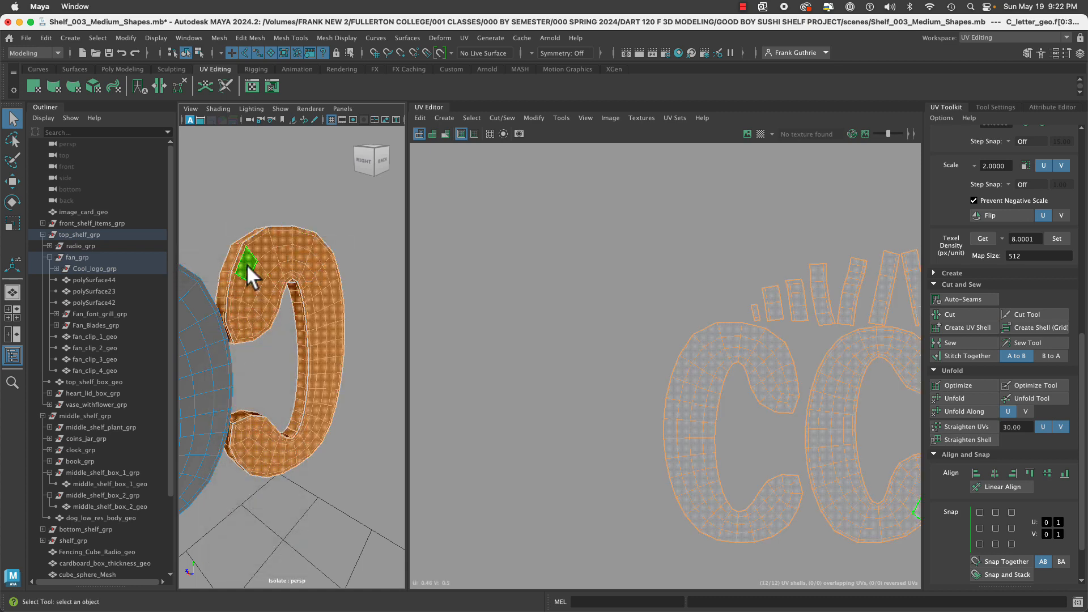
pyautogui.click(246, 265)
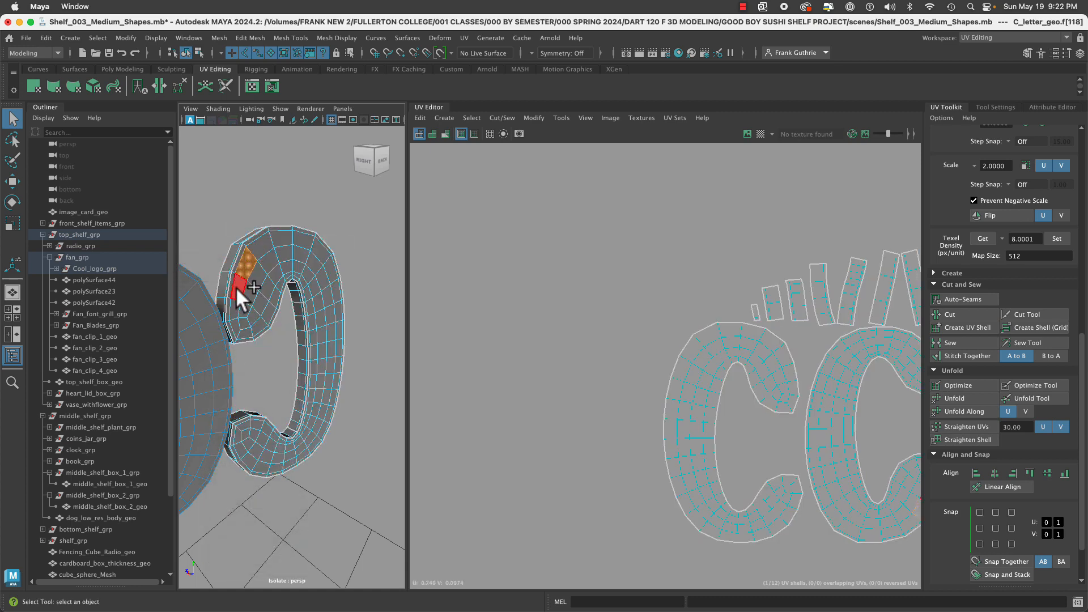
pyautogui.keyDown('shift'); pyautogui.doubleClick(236, 287); pyautogui.keyUp('shift')
pyautogui.press('Delete')
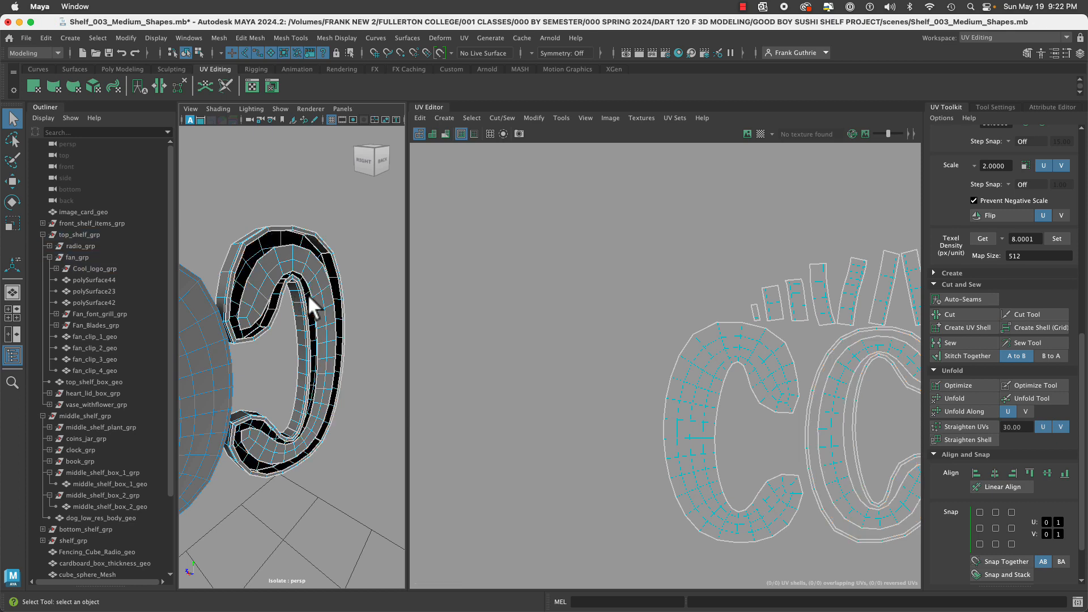
# Hide the Outliner, delete the remaining centre strip of faces on the back of the C and return to object mode.
pyautogui.doubleClick(266, 267)
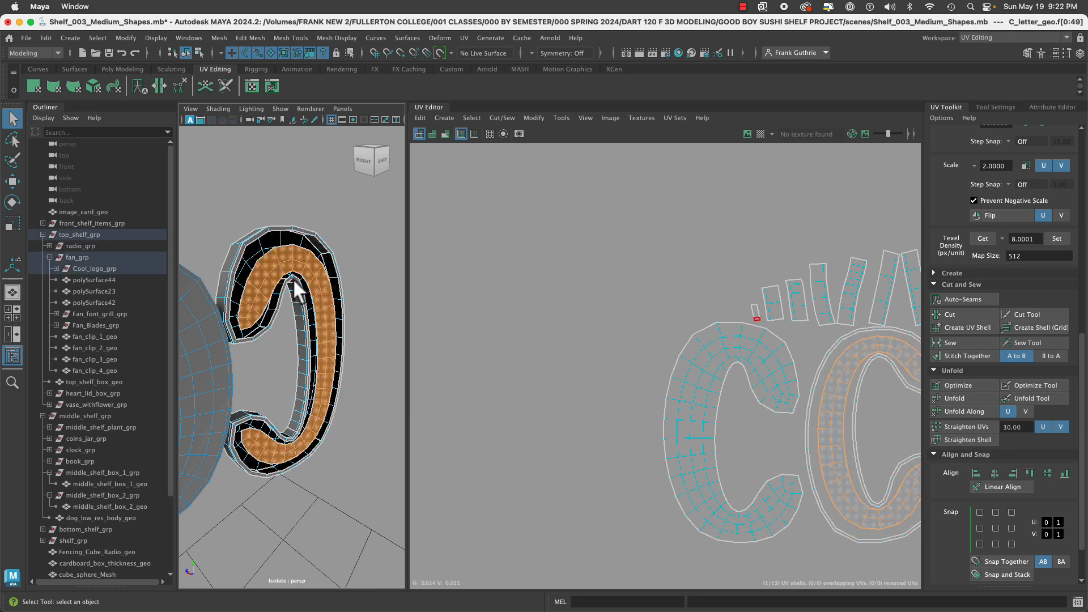
pyautogui.press('space')
pyautogui.press('space')
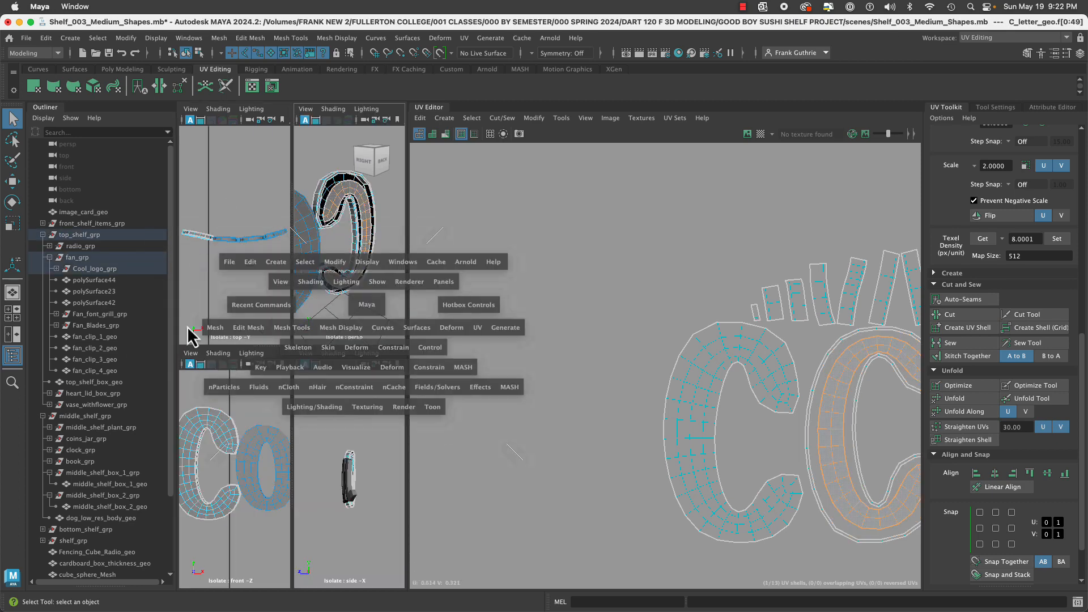
pyautogui.click(13, 357)
pyautogui.scroll(2, 277, 311)
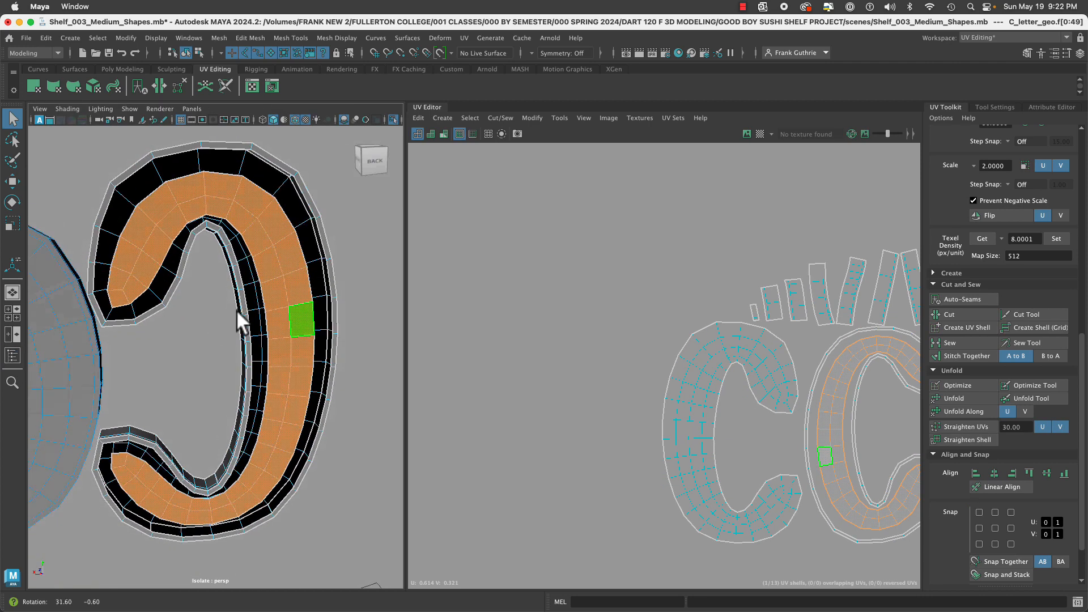
pyautogui.click(226, 307)
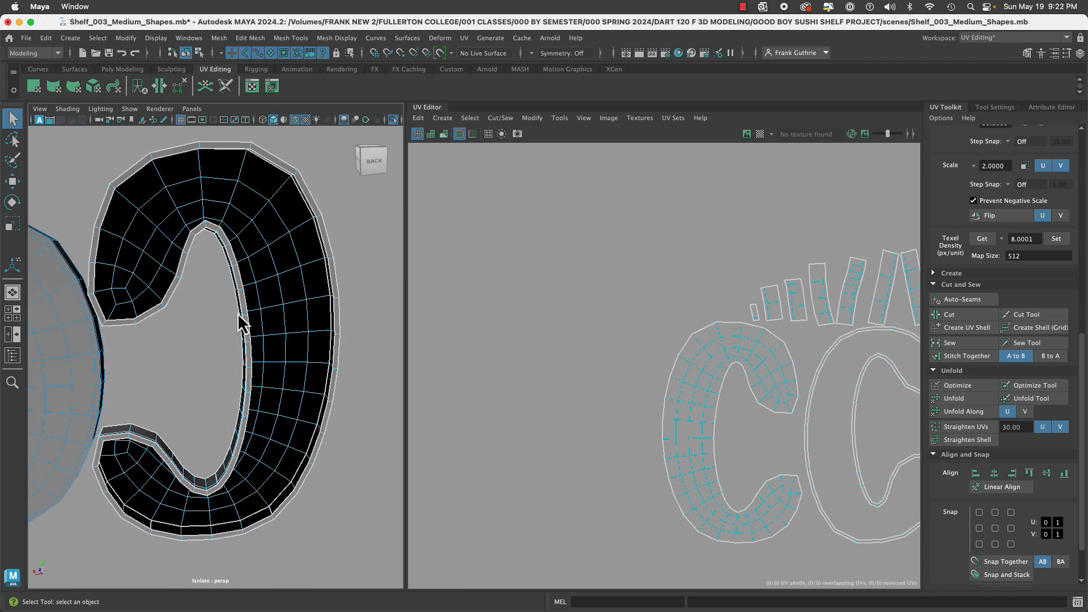
pyautogui.moveTo(237, 313); pyautogui.dragTo(298, 268, button='right')
# Delete the outer, inner and middle face loops on the back of O_letter_1_geo and return to object mode.
pyautogui.press('3')
pyautogui.keyDown('alt'); pyautogui.moveTo(360, 236); pyautogui.dragTo(250, 219); pyautogui.keyUp('alt')
pyautogui.click(264, 230)
pyautogui.moveTo(253, 220); pyautogui.dragTo(249, 245, button='right')
pyautogui.click(247, 185)
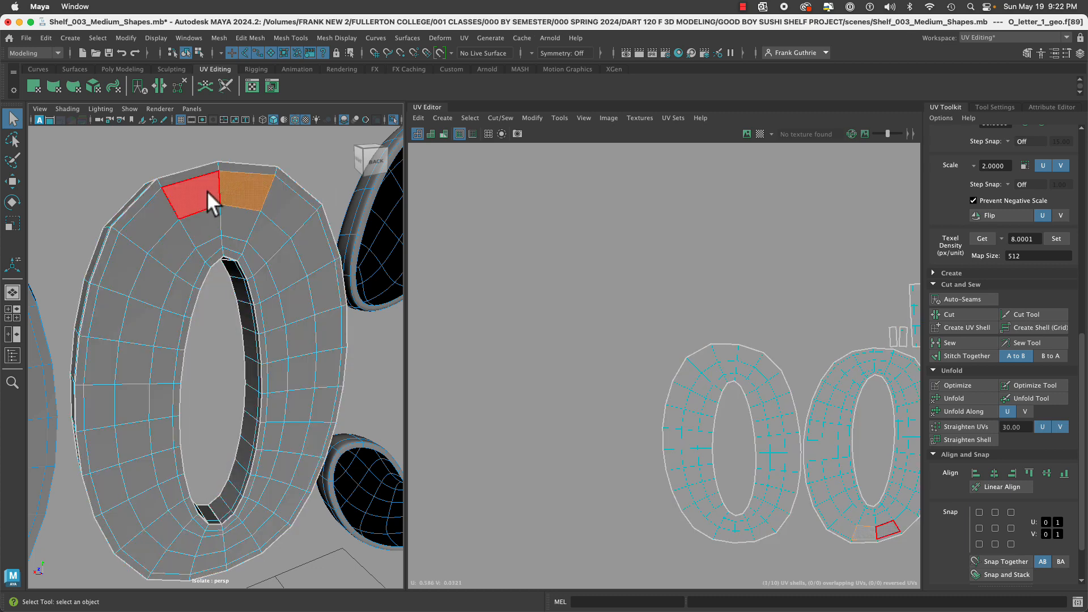
pyautogui.keyDown('shift'); pyautogui.doubleClick(202, 191); pyautogui.keyUp('shift')
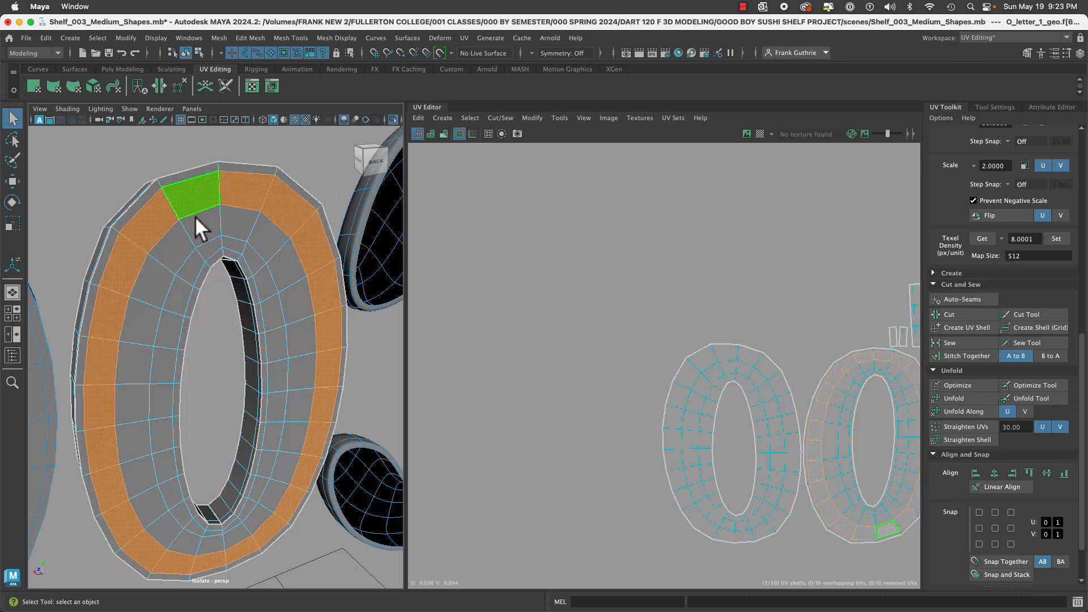
pyautogui.keyDown('shift'); pyautogui.doubleClick(199, 257); pyautogui.keyUp('shift')
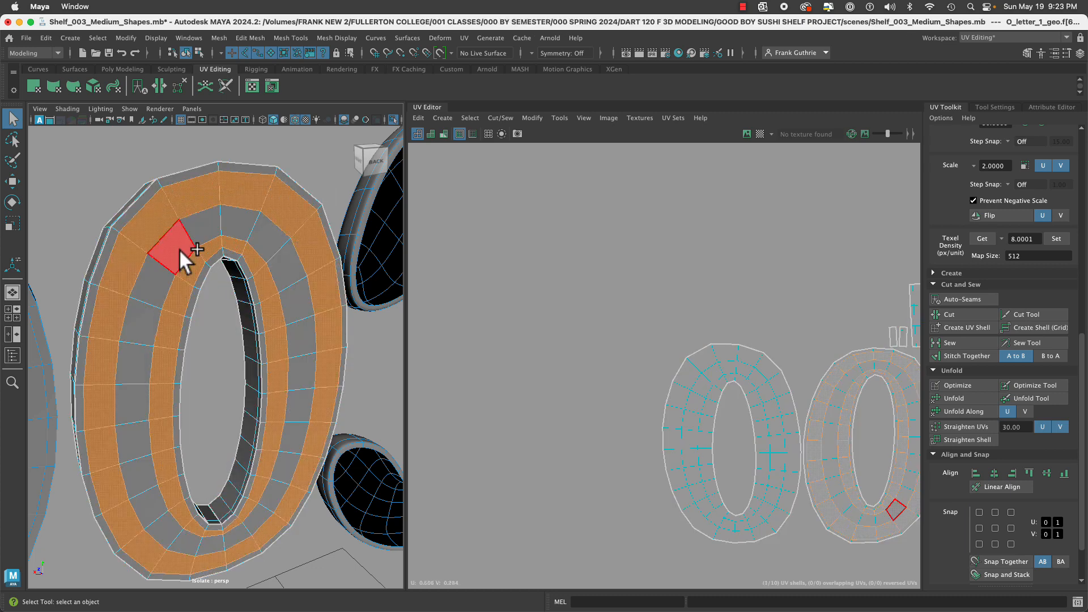
pyautogui.keyDown('shift'); pyautogui.doubleClick(198, 234); pyautogui.keyUp('shift')
pyautogui.press('Delete')
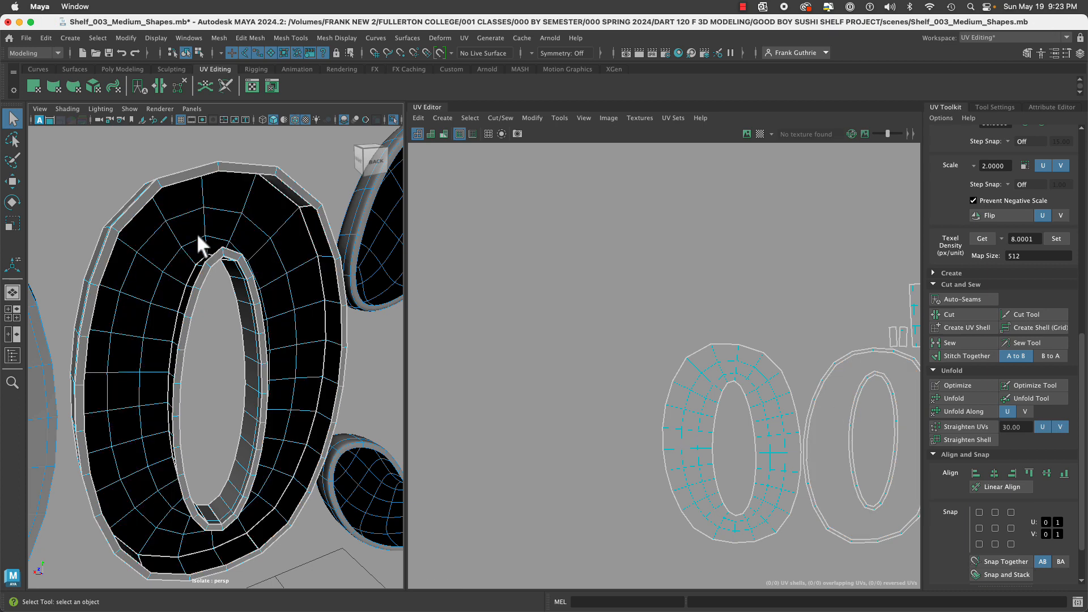
pyautogui.moveTo(233, 219); pyautogui.dragTo(255, 185, button='right')
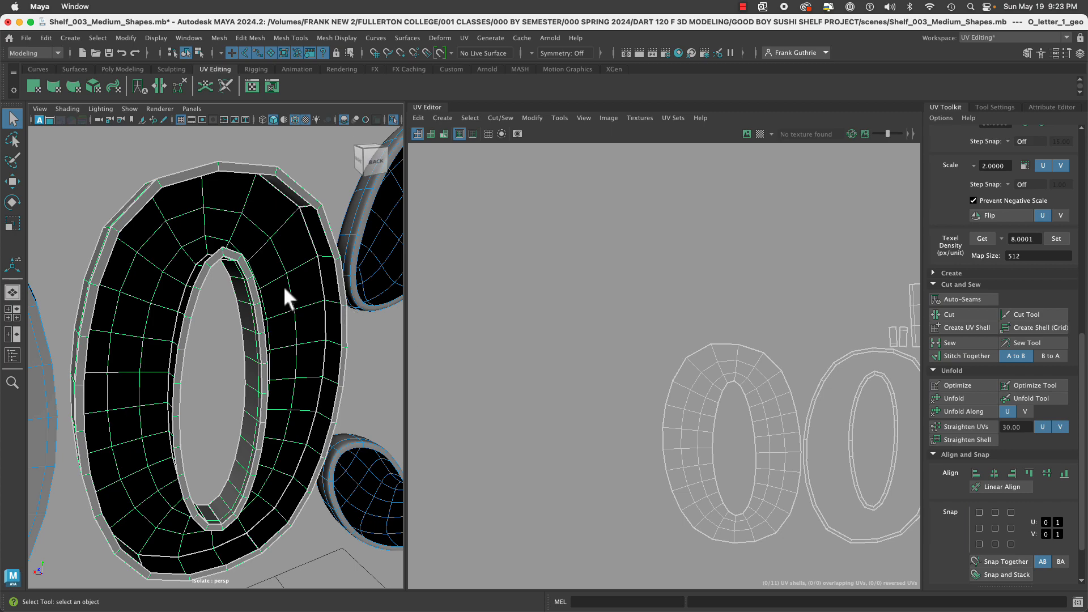
# Delete the inner, middle and outer face loops on the back of O_letter_2_geo.
pyautogui.keyDown('alt'); pyautogui.moveTo(283, 286); pyautogui.dragTo(159, 277, button='right'); pyautogui.keyUp('alt')
pyautogui.keyDown('alt'); pyautogui.moveTo(159, 276); pyautogui.dragTo(300, 259, button='middle'); pyautogui.keyUp('alt')
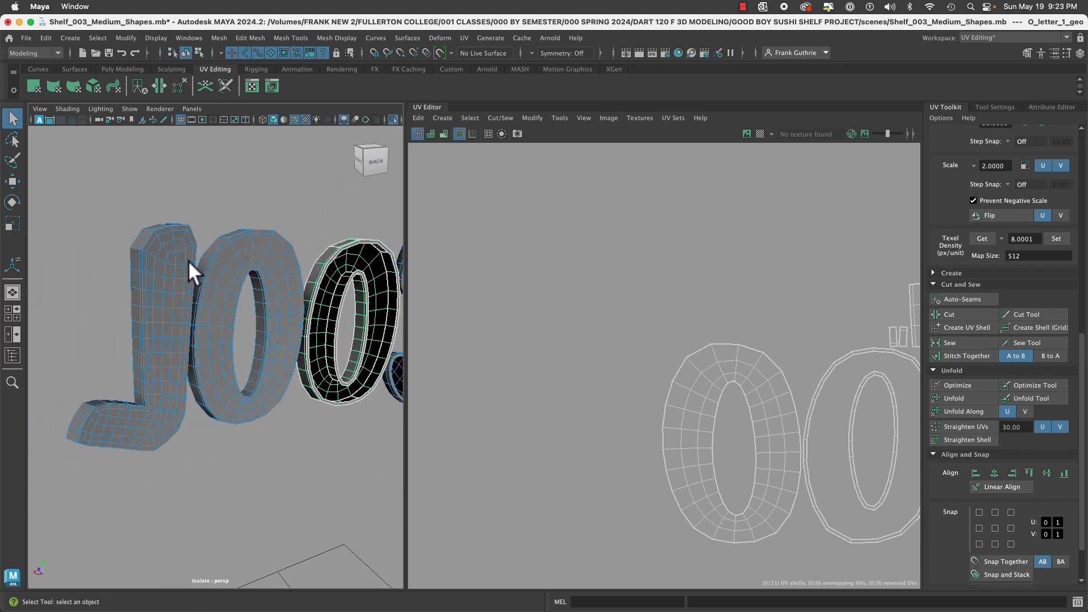
pyautogui.keyDown('alt'); pyautogui.moveTo(188, 260); pyautogui.dragTo(240, 275, button='right'); pyautogui.keyUp('alt')
pyautogui.click(238, 245)
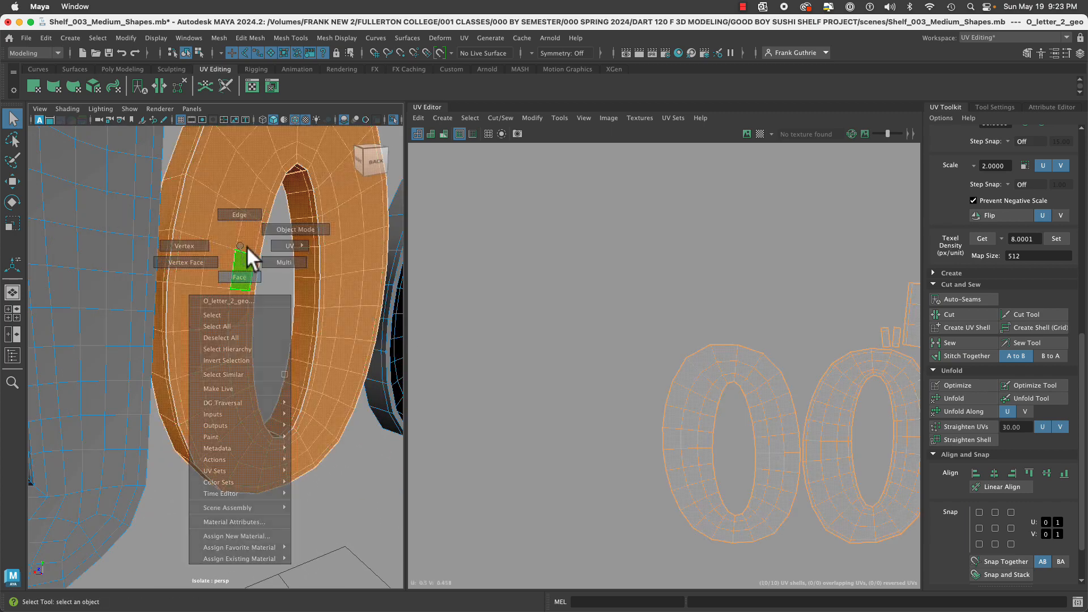
pyautogui.click(243, 244)
pyautogui.keyDown('shift'); pyautogui.doubleClick(242, 260); pyautogui.keyUp('shift')
pyautogui.keyDown('shift'); pyautogui.click(226, 238); pyautogui.keyUp('shift')
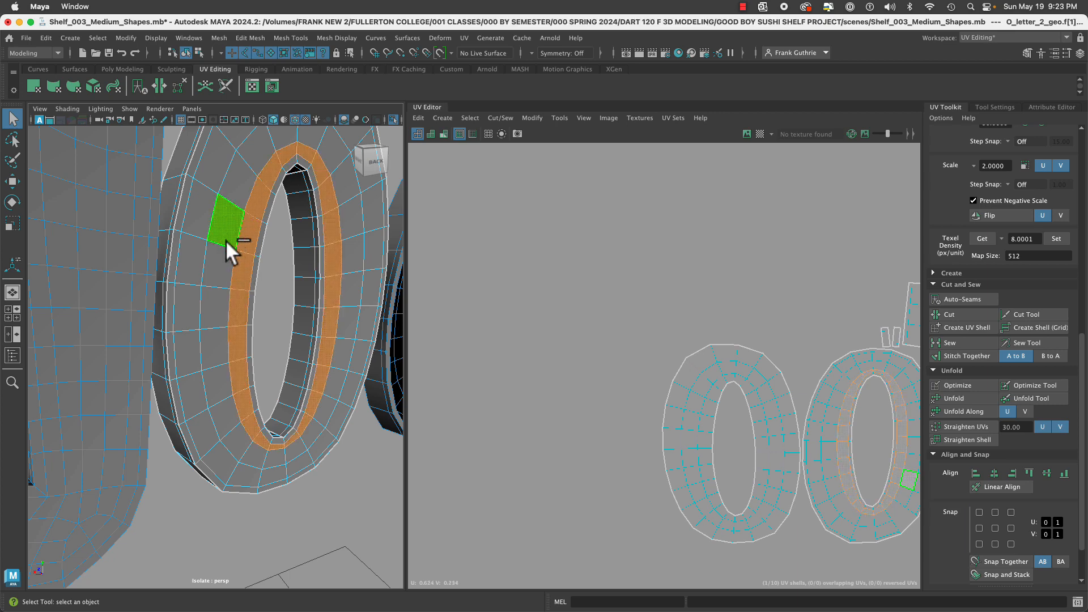
pyautogui.keyDown('shift'); pyautogui.doubleClick(222, 265); pyautogui.keyUp('shift')
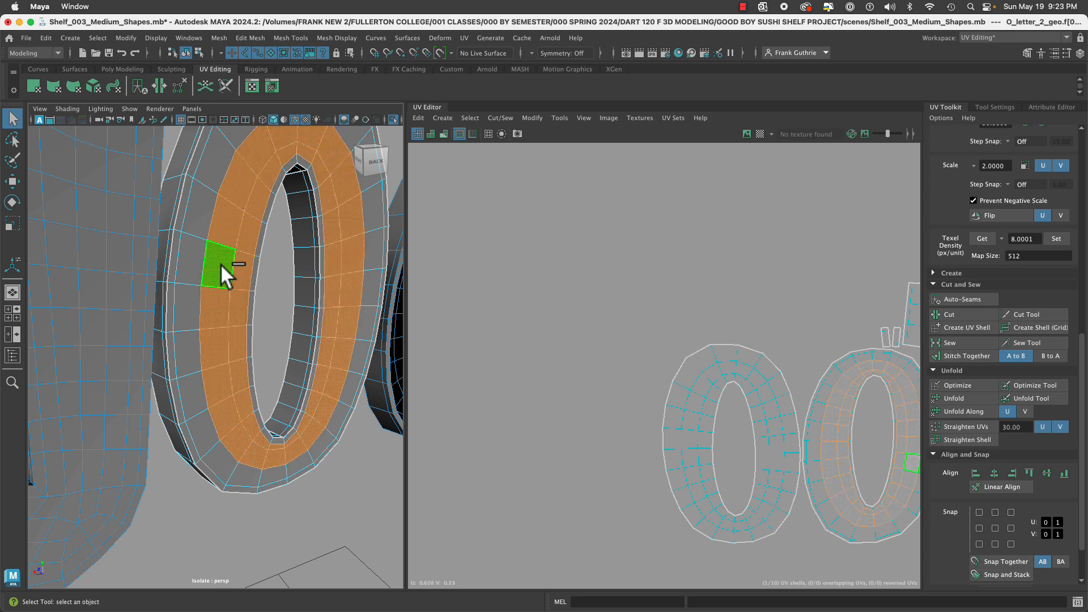
pyautogui.keyDown('shift'); pyautogui.doubleClick(192, 246); pyautogui.keyUp('shift')
pyautogui.press('Delete')
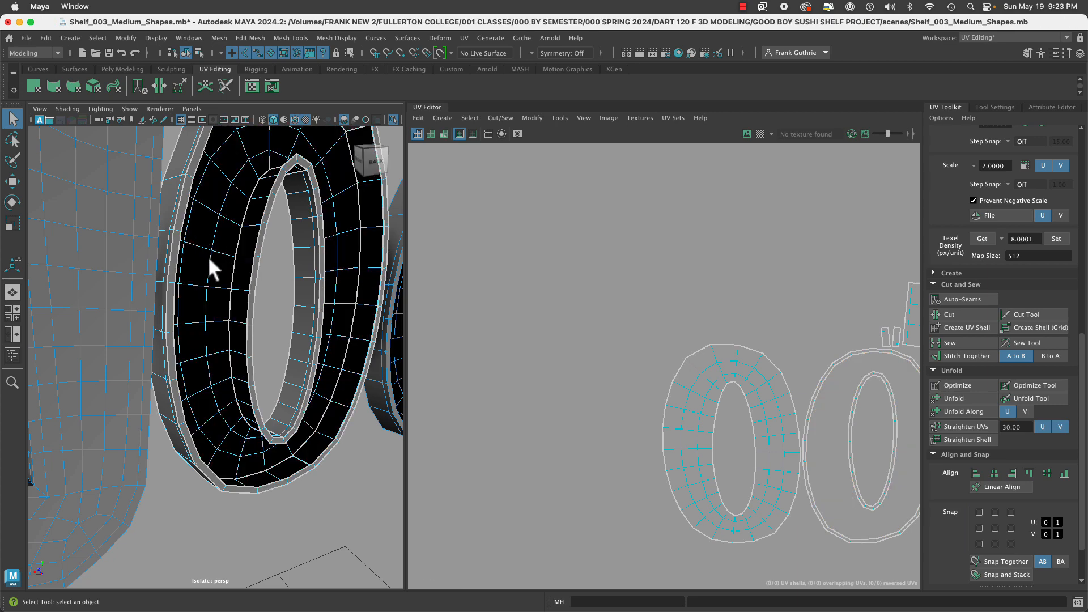
# Enter face selection on L_letter_geo and select the border row along the end and inner edge of the foot's back side.
pyautogui.keyDown('alt'); pyautogui.moveTo(208, 257); pyautogui.dragTo(124, 246, button='right'); pyautogui.keyUp('alt')
pyautogui.keyDown('alt'); pyautogui.moveTo(136, 322); pyautogui.dragTo(171, 245, button='middle'); pyautogui.keyUp('alt')
pyautogui.keyDown('alt'); pyautogui.moveTo(171, 243); pyautogui.dragTo(186, 330, button='right'); pyautogui.keyUp('alt')
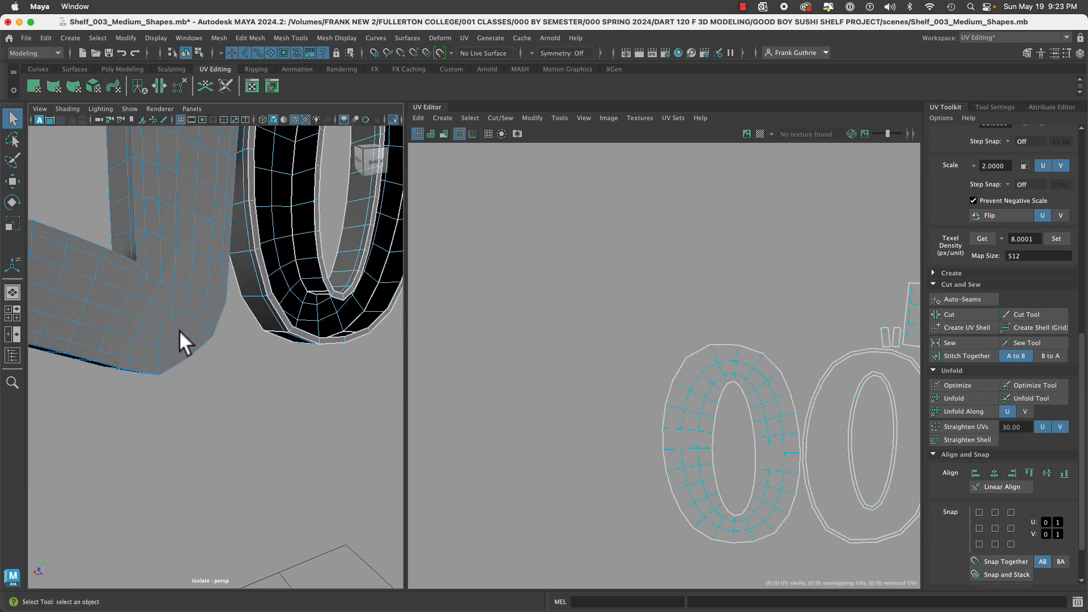
pyautogui.keyDown('alt'); pyautogui.moveTo(200, 318); pyautogui.dragTo(250, 339, button='middle'); pyautogui.keyUp('alt')
pyautogui.keyDown('alt'); pyautogui.moveTo(250, 339); pyautogui.dragTo(108, 383); pyautogui.keyUp('alt')
pyautogui.moveTo(87, 382)
pyautogui.mouseDown(button='right')
pyautogui.moveTo(92, 389)
pyautogui.moveTo(100, 332)
pyautogui.moveTo(85, 360)
pyautogui.mouseUp(button='right')
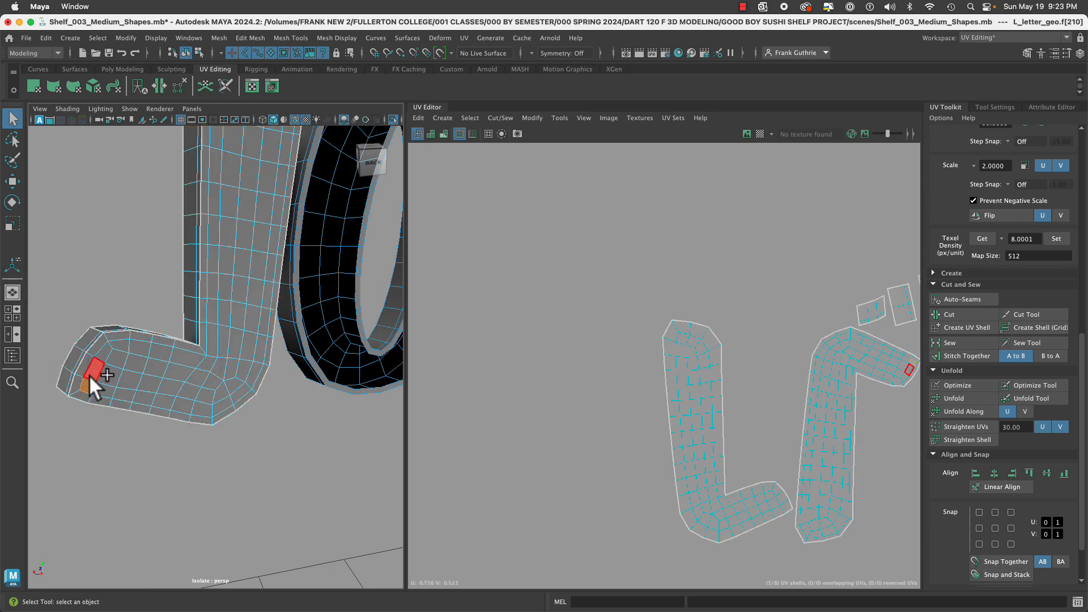
pyautogui.doubleClick(90, 372)
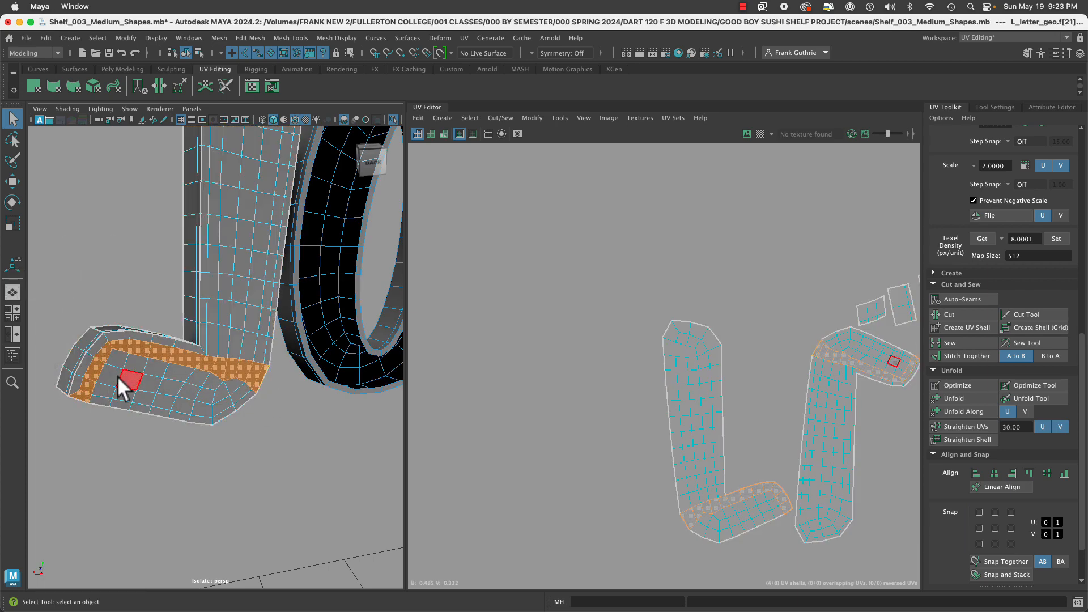
pyautogui.click(90, 386)
pyautogui.scroll(2, 168, 377)
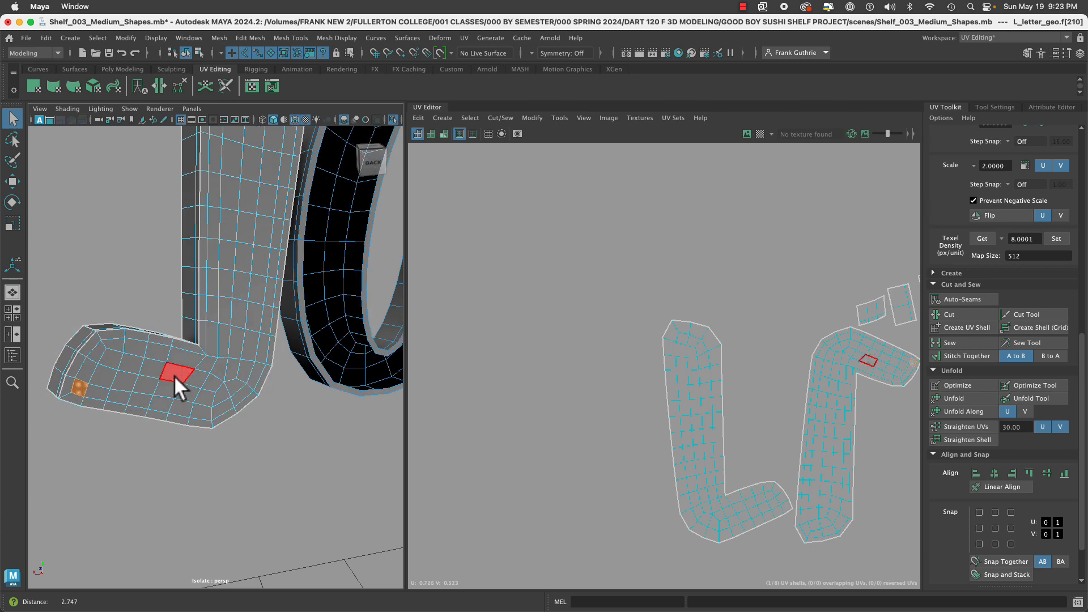
pyautogui.keyDown('shift'); pyautogui.doubleClick(209, 362); pyautogui.keyUp('shift')
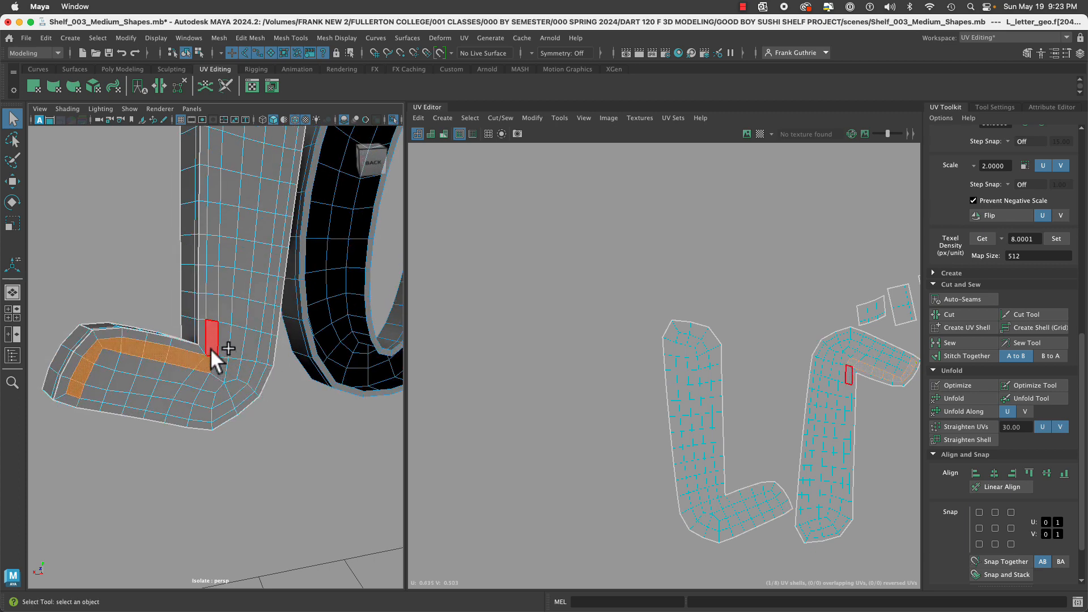
# Extend the face selection up the L's stem, around its end, down the other edge and along the underside of the foot.
pyautogui.keyDown('alt'); pyautogui.moveTo(260, 292); pyautogui.dragTo(256, 420, button='middle'); pyautogui.keyUp('alt')
pyautogui.keyDown('shift'); pyautogui.doubleClick(208, 383); pyautogui.keyUp('shift')
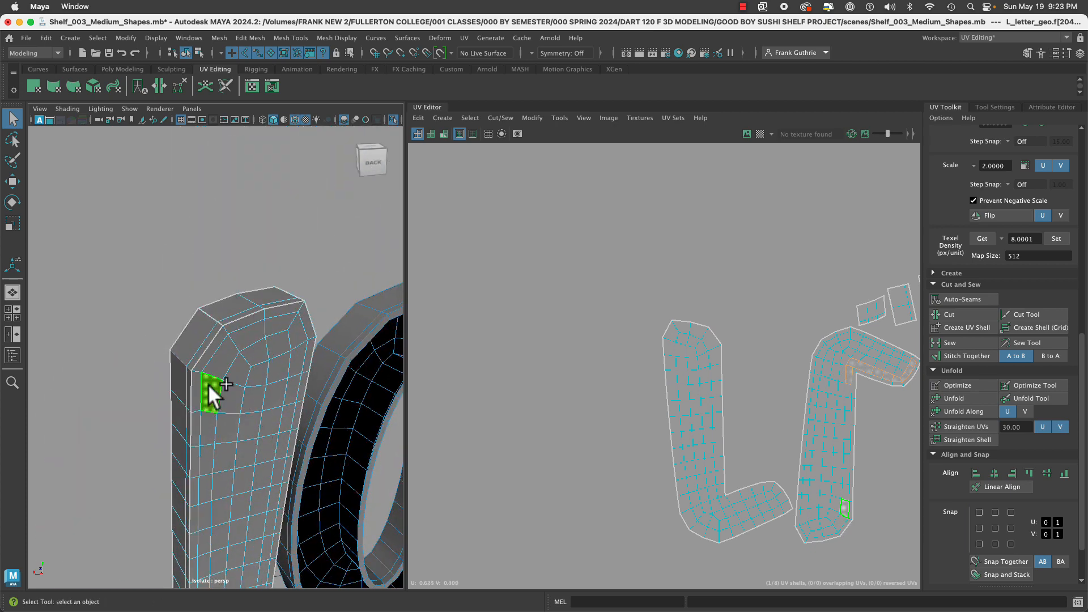
pyautogui.keyDown('shift'); pyautogui.click(221, 369); pyautogui.keyUp('shift')
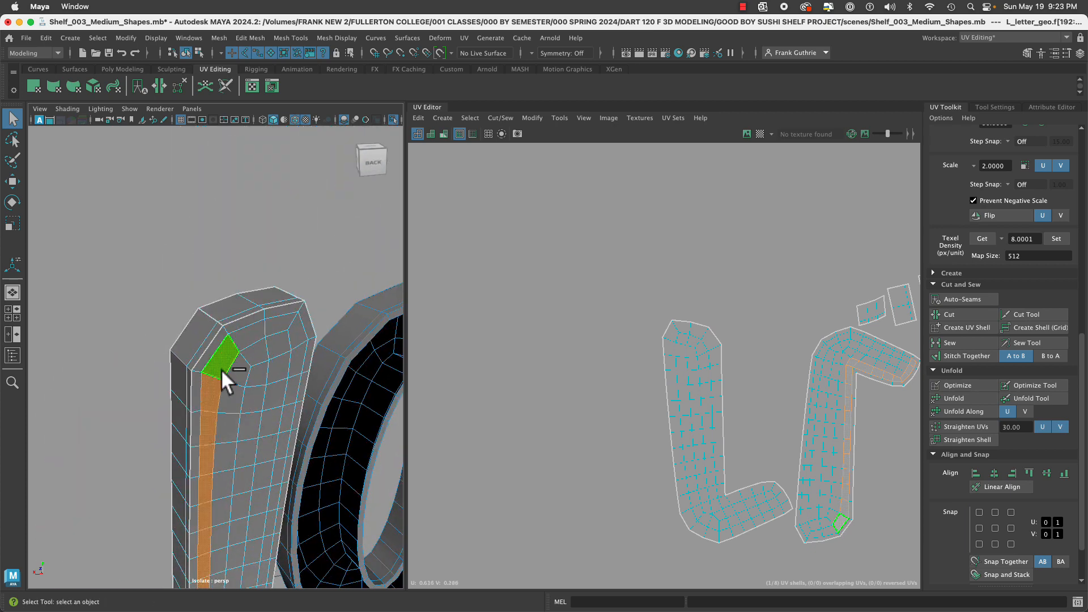
pyautogui.keyDown('shift'); pyautogui.doubleClick(287, 414); pyautogui.keyUp('shift')
pyautogui.keyDown('alt'); pyautogui.moveTo(299, 451); pyautogui.dragTo(285, 330, button='middle'); pyautogui.keyUp('alt')
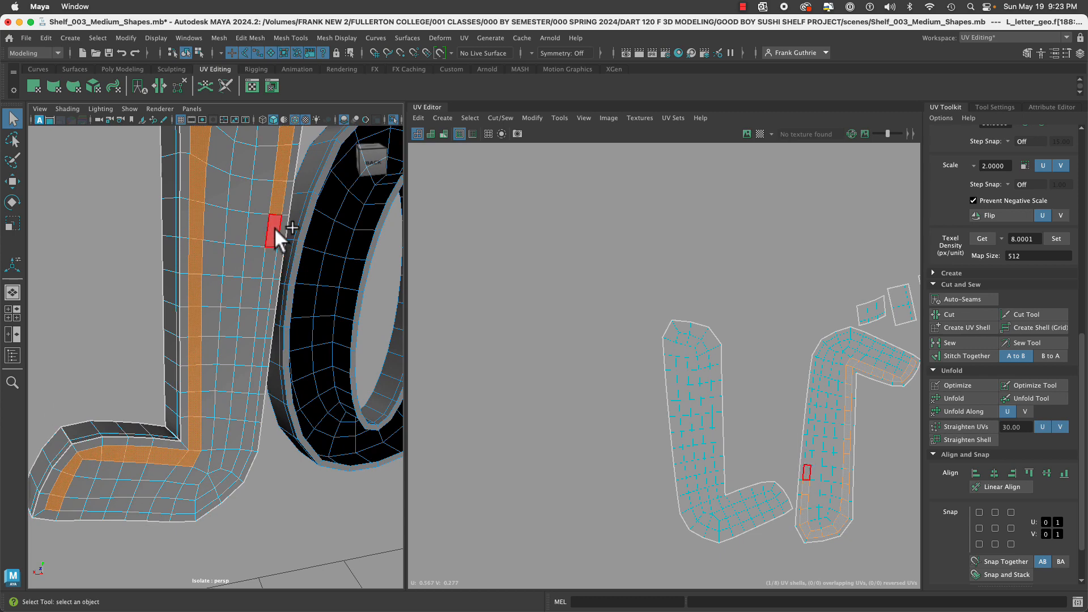
pyautogui.keyDown('shift'); pyautogui.doubleClick(242, 454); pyautogui.keyUp('shift')
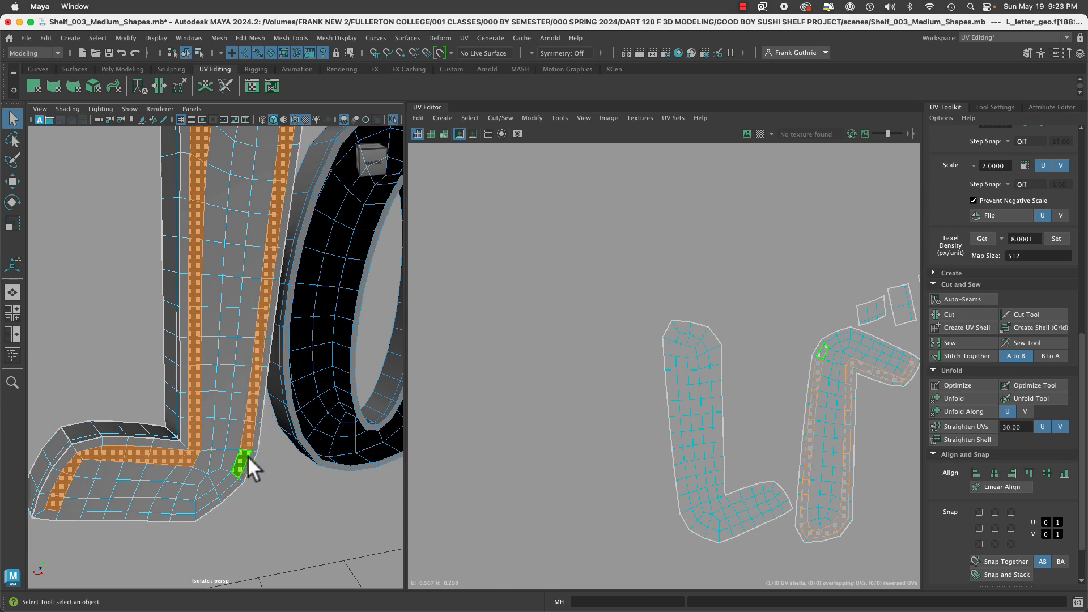
pyautogui.keyDown('alt'); pyautogui.moveTo(247, 455); pyautogui.dragTo(314, 392, button='middle'); pyautogui.keyUp('alt')
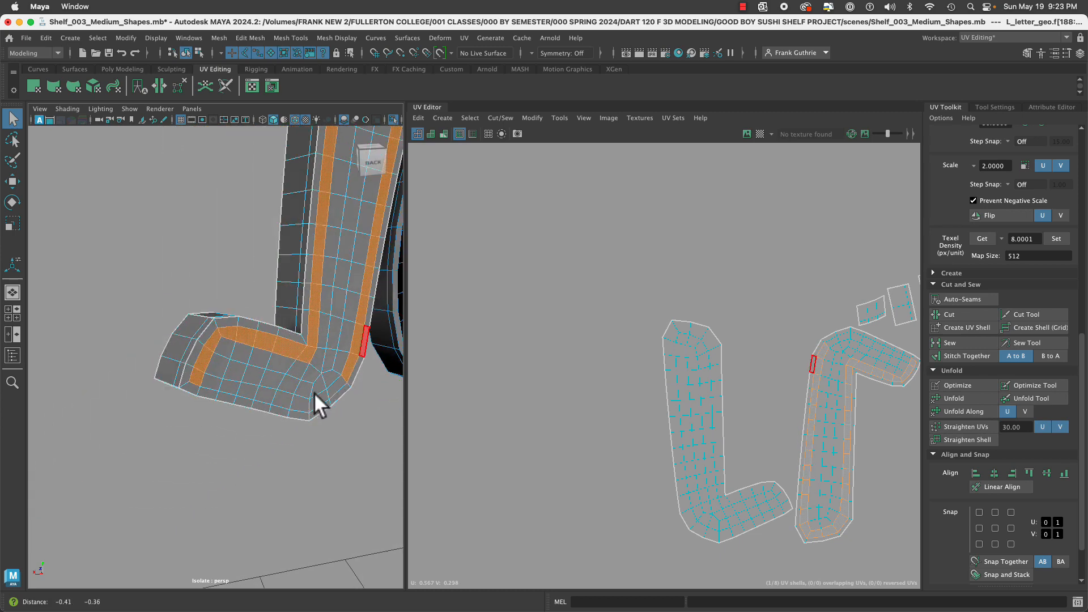
pyautogui.keyDown('shift'); pyautogui.doubleClick(213, 381); pyautogui.keyUp('shift')
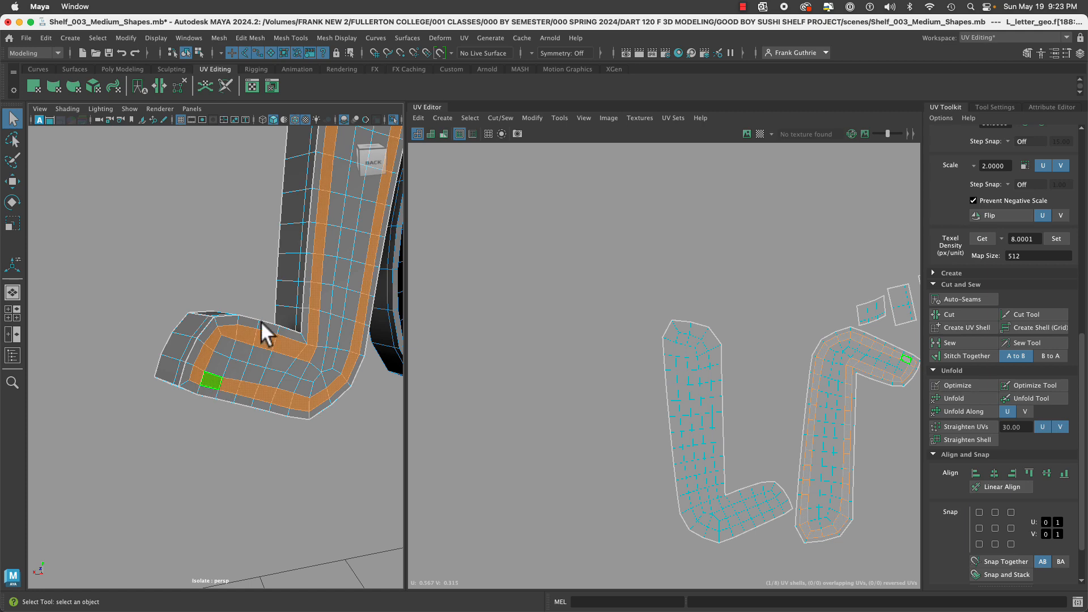
# Delete the selected border loop and the remaining centre faces on the back of the L.
pyautogui.keyDown('alt'); pyautogui.moveTo(262, 333); pyautogui.dragTo(231, 381, button='middle'); pyautogui.keyUp('alt')
pyautogui.press('Delete')
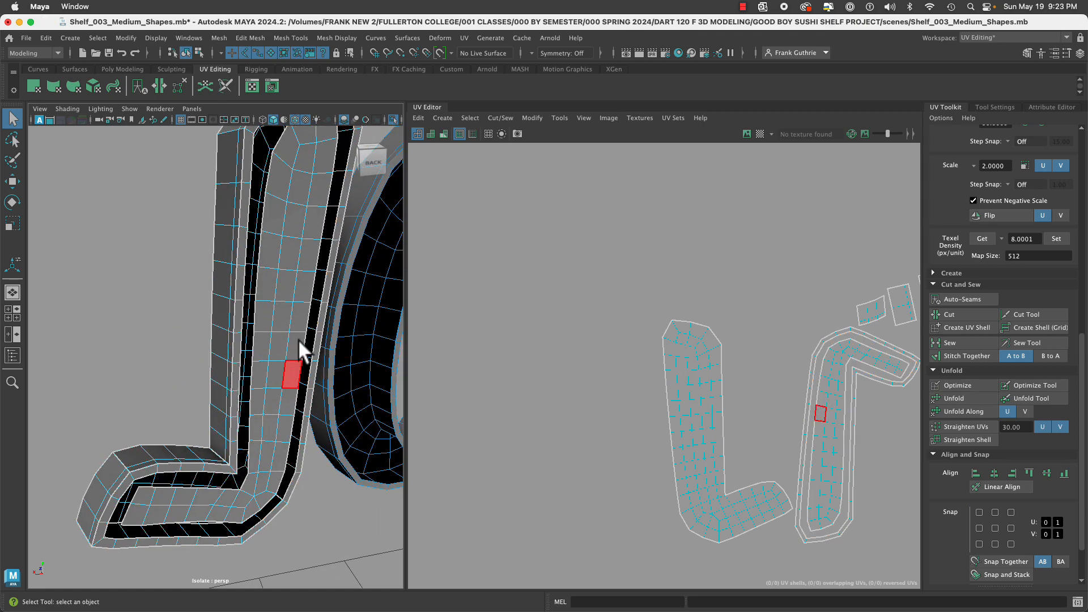
pyautogui.doubleClick(283, 314)
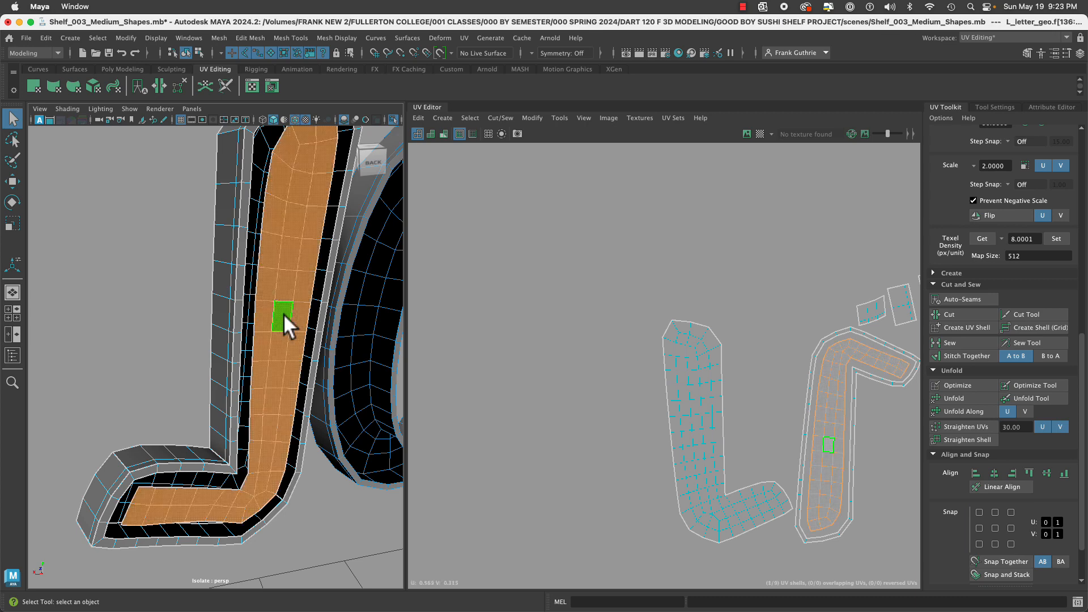
pyautogui.press('Delete')
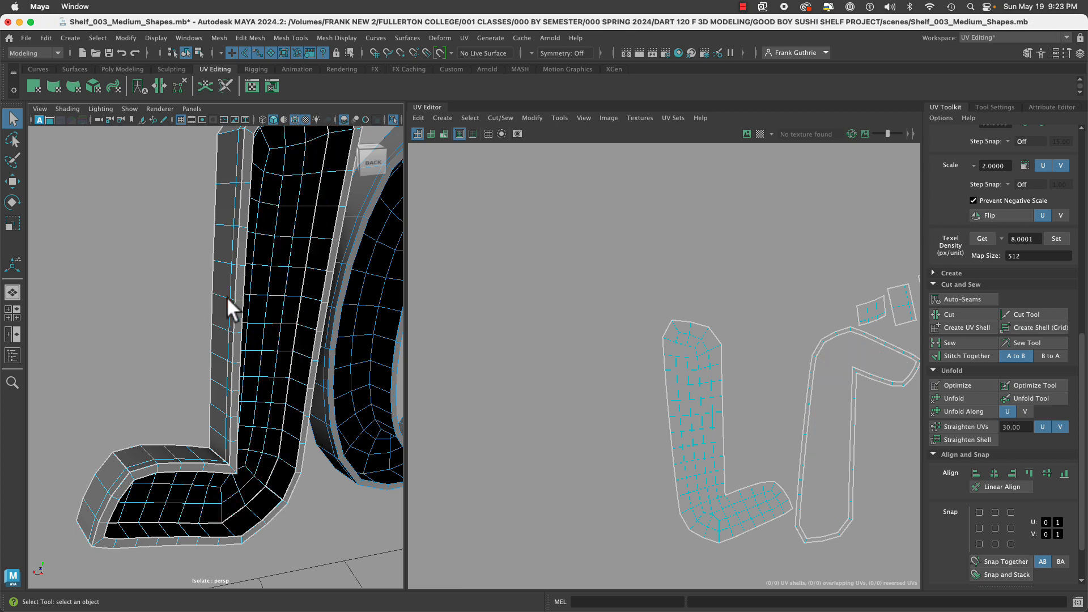
# Select C_letter_geo, display it unsmoothed from the front, and switch it to UV shell selection.
pyautogui.keyDown('alt'); pyautogui.moveTo(332, 296); pyautogui.dragTo(254, 281, button='middle'); pyautogui.keyUp('alt')
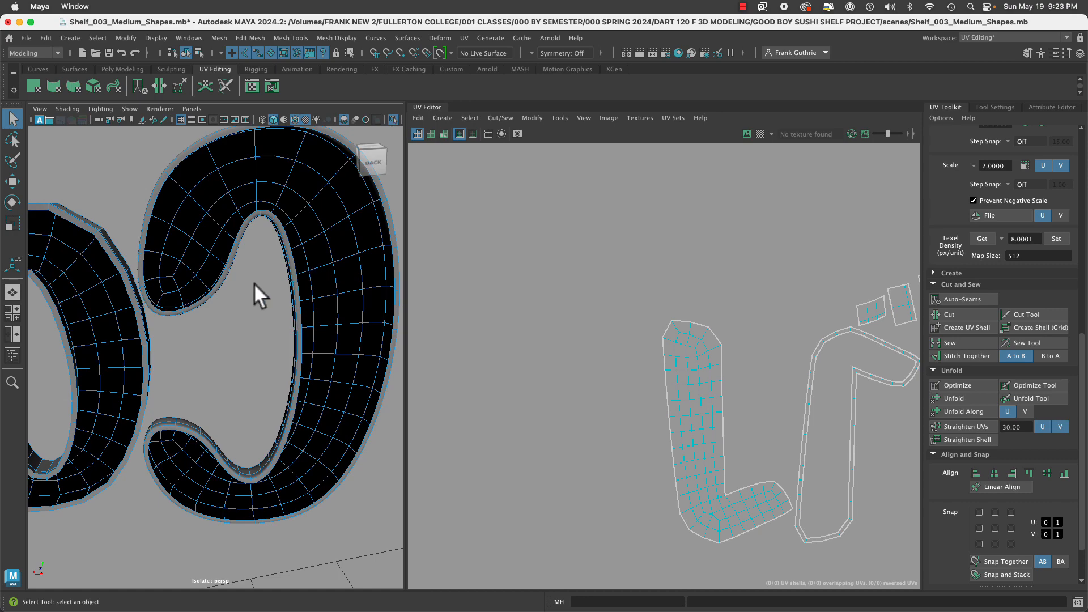
pyautogui.click(297, 235)
pyautogui.keyDown('alt'); pyautogui.moveTo(296, 235); pyautogui.dragTo(473, 267); pyautogui.keyUp('alt')
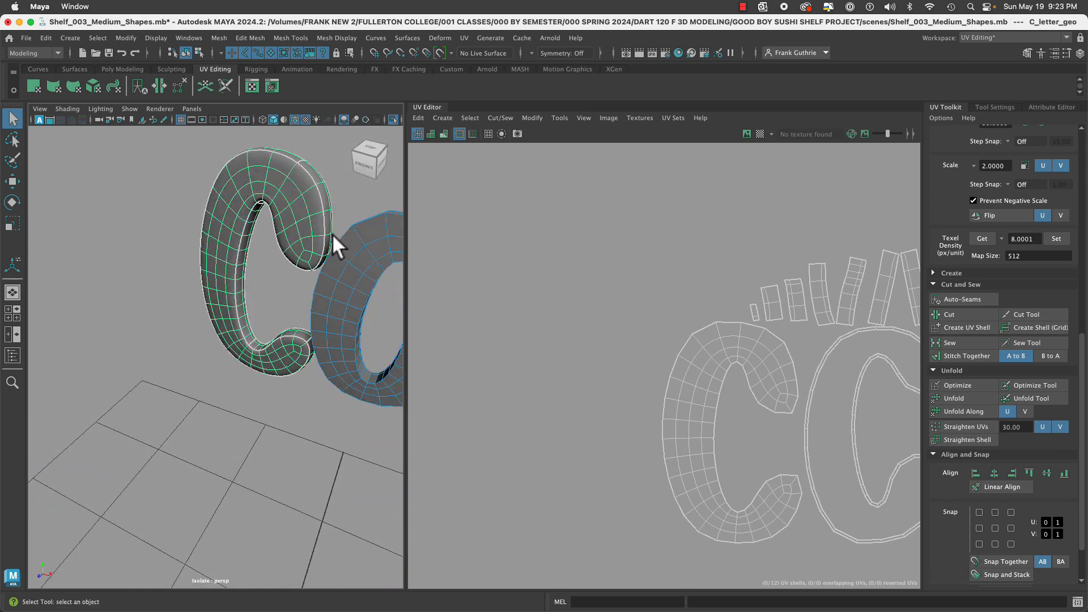
pyautogui.keyDown('alt'); pyautogui.moveTo(332, 233); pyautogui.dragTo(330, 205); pyautogui.keyUp('alt')
pyautogui.press('1')
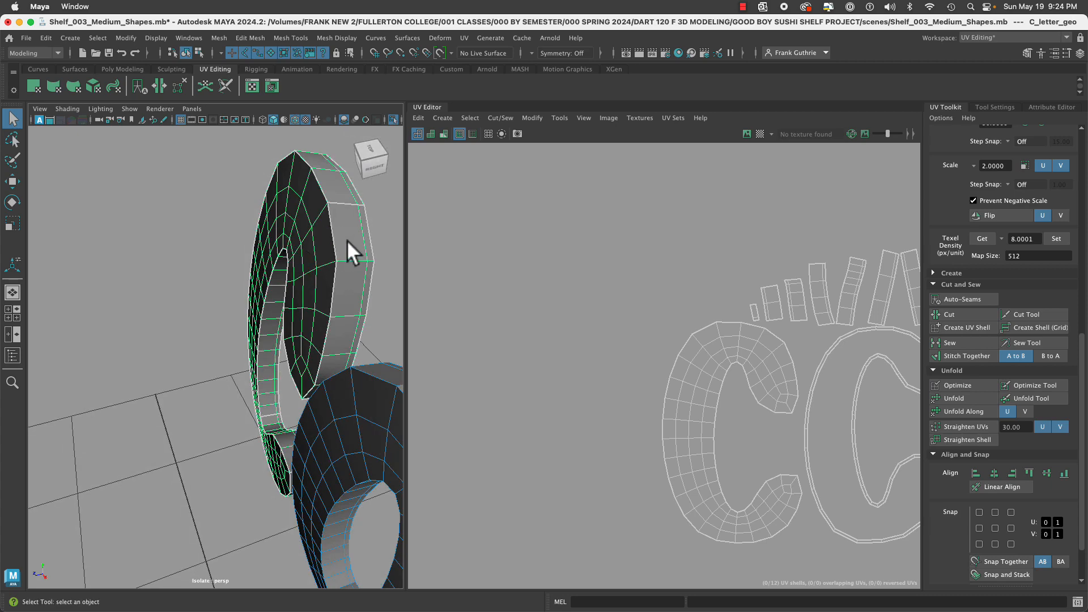
pyautogui.moveTo(347, 240); pyautogui.dragTo(398, 283, button='right')
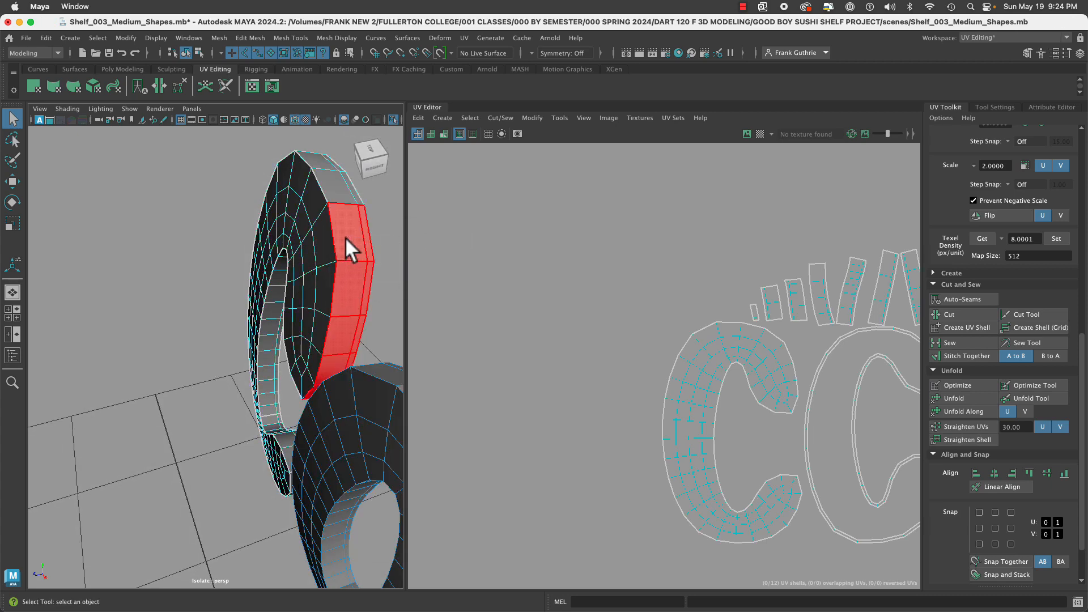
# Select the UV shells of the C's outer and inner side walls together, including the small pieces around the opening.
pyautogui.click(346, 238)
pyautogui.keyDown('alt'); pyautogui.moveTo(332, 189); pyautogui.dragTo(230, 315); pyautogui.keyUp('alt')
pyautogui.keyDown('shift'); pyautogui.click(214, 202); pyautogui.keyUp('shift')
pyautogui.keyDown('shift'); pyautogui.click(244, 318); pyautogui.keyUp('shift')
pyautogui.keyDown('alt'); pyautogui.moveTo(321, 304); pyautogui.dragTo(192, 269); pyautogui.keyUp('alt')
pyautogui.keyDown('shift'); pyautogui.click(265, 422); pyautogui.keyUp('shift')
pyautogui.keyDown('shift'); pyautogui.click(194, 256); pyautogui.keyUp('shift')
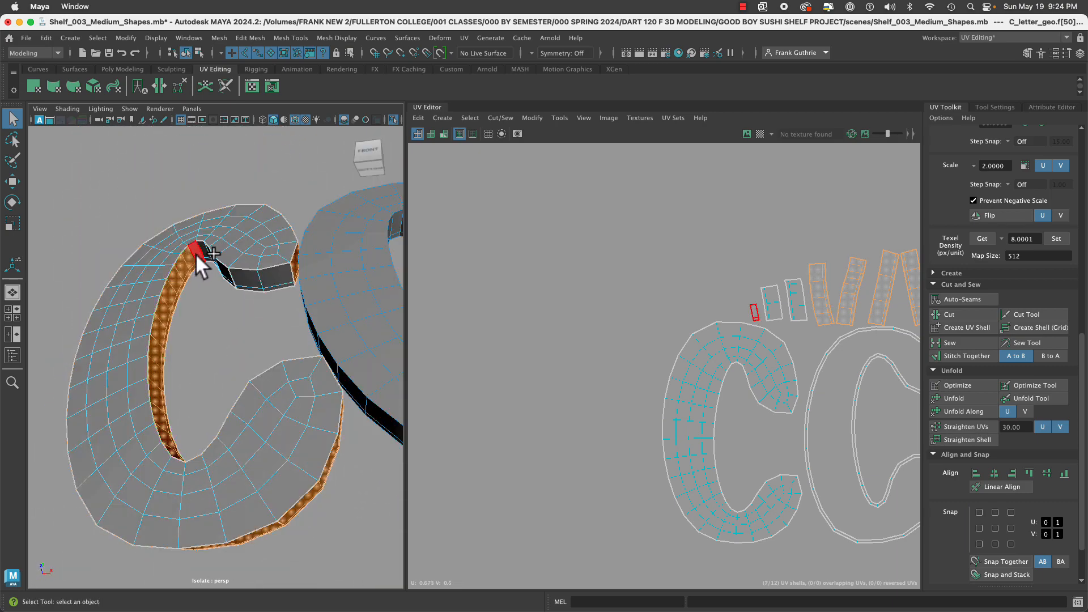
pyautogui.keyDown('shift'); pyautogui.click(196, 253); pyautogui.keyUp('shift')
pyautogui.keyDown('shift'); pyautogui.click(202, 251); pyautogui.keyUp('shift')
pyautogui.keyDown('shift'); pyautogui.click(263, 283); pyautogui.keyUp('shift')
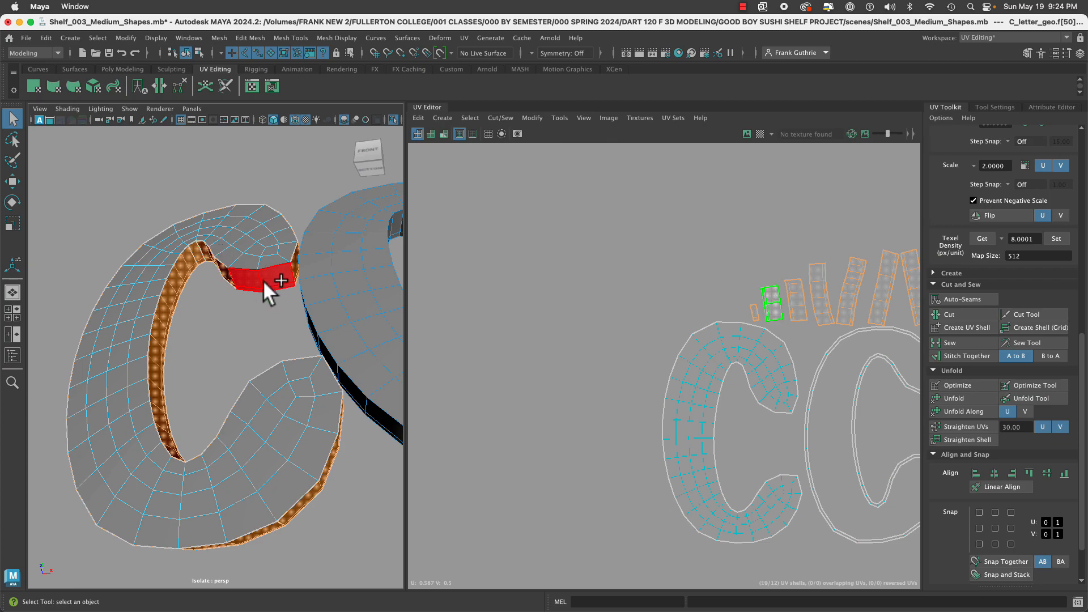
# Move the selected side-wall shells away from the two C-shaped shells in the UV layout and inspect the letter's side walls.
pyautogui.keyDown('alt'); pyautogui.moveTo(262, 280); pyautogui.dragTo(308, 319); pyautogui.keyUp('alt')
pyautogui.keyDown('alt'); pyautogui.moveTo(652, 362); pyautogui.dragTo(499, 347, button='middle'); pyautogui.keyUp('alt')
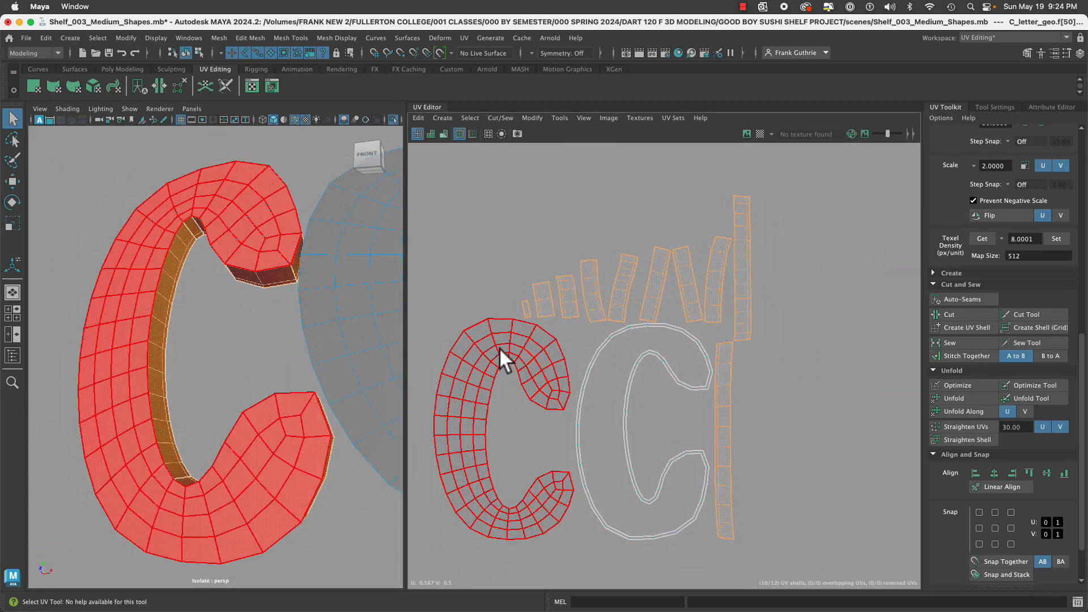
pyautogui.press('w')
pyautogui.moveTo(641, 366); pyautogui.dragTo(783, 272)
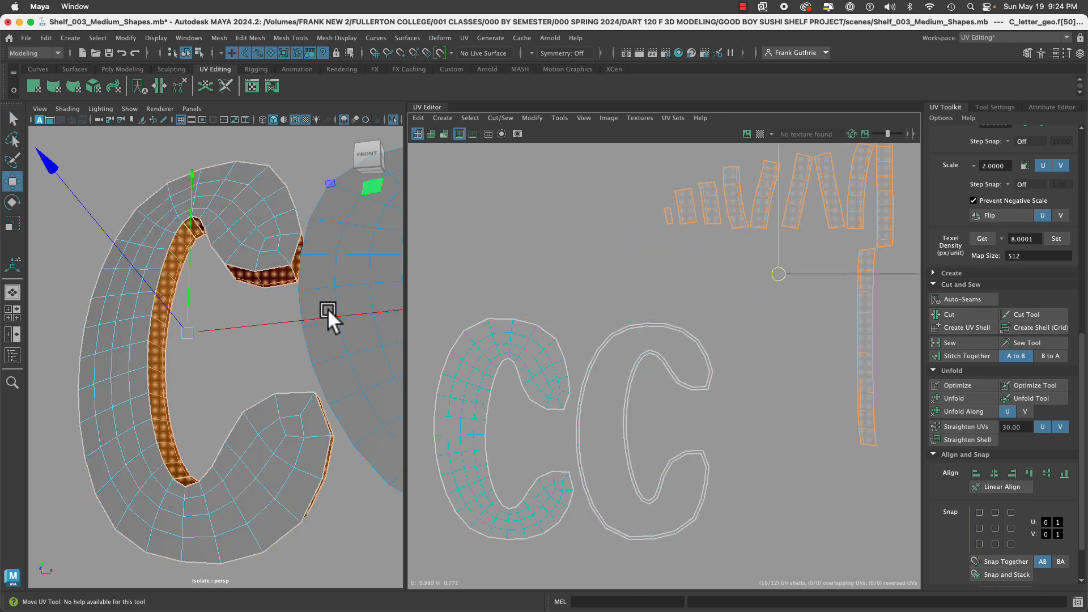
pyautogui.press('w')
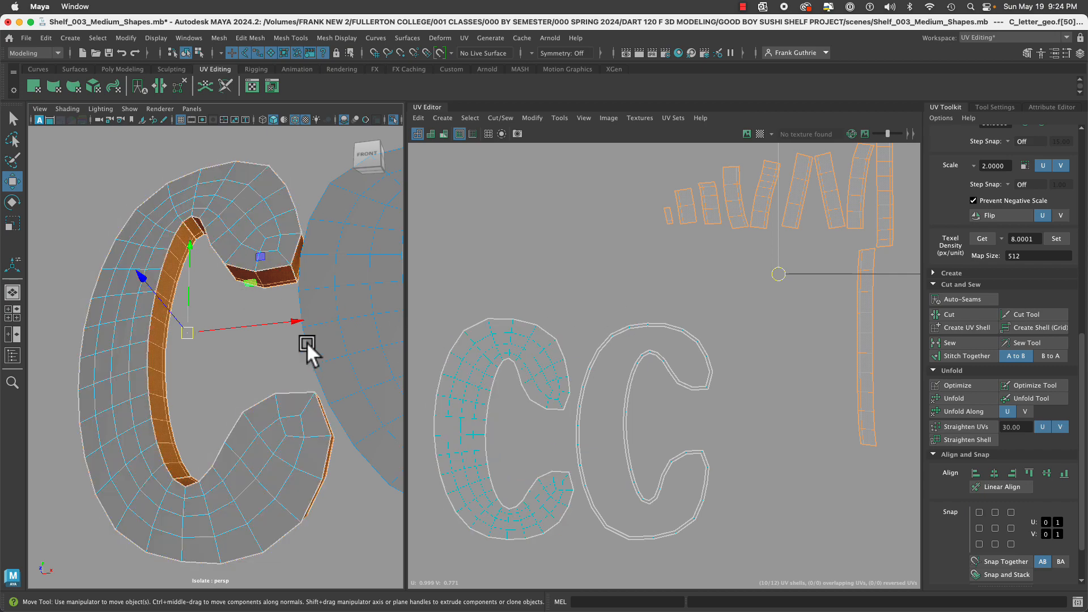
pyautogui.keyDown('alt'); pyautogui.moveTo(267, 324); pyautogui.dragTo(236, 249); pyautogui.keyUp('alt')
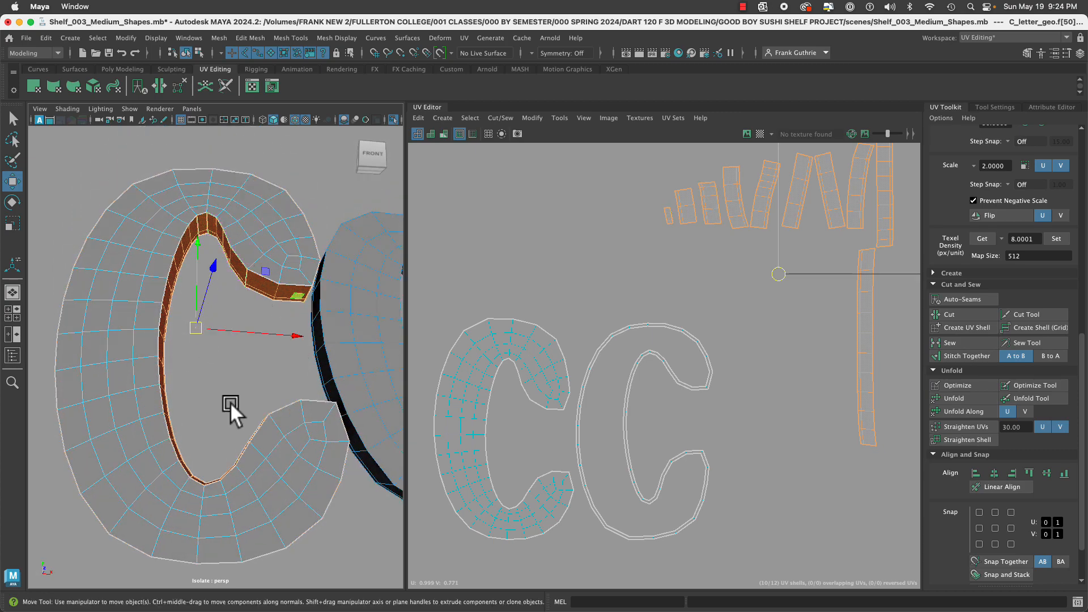
pyautogui.keyDown('alt'); pyautogui.moveTo(230, 402); pyautogui.dragTo(199, 374); pyautogui.keyUp('alt')
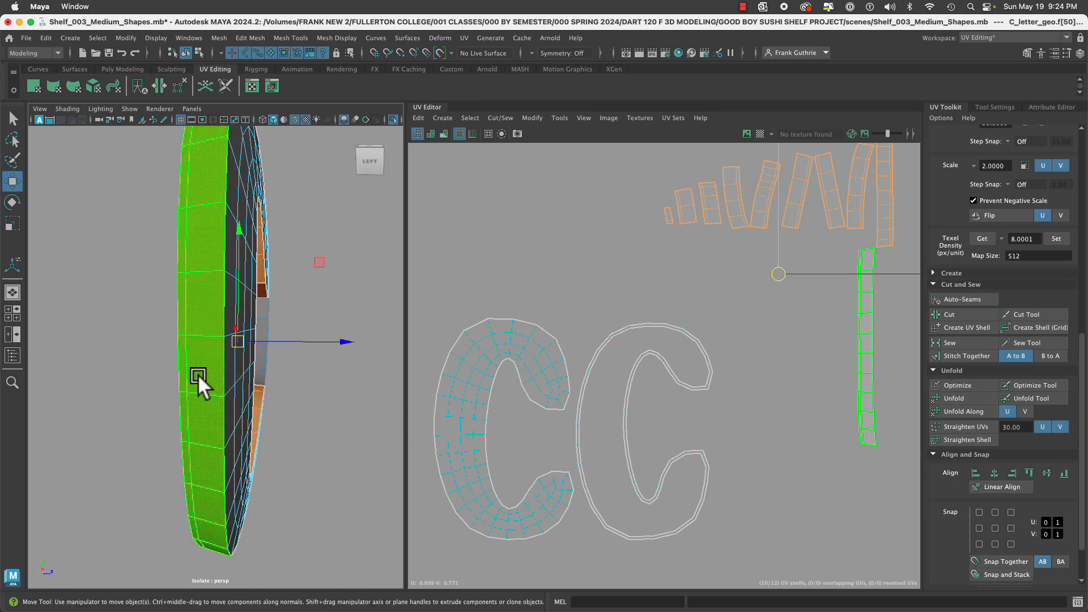
pyautogui.click(261, 344)
# Select only the side-wall shells' edges, excluding those of the two C-shaped shells, and stitch the side walls together into one UV strip.
pyautogui.keyDown('alt'); pyautogui.moveTo(826, 312); pyautogui.dragTo(713, 338, button='middle'); pyautogui.keyUp('alt')
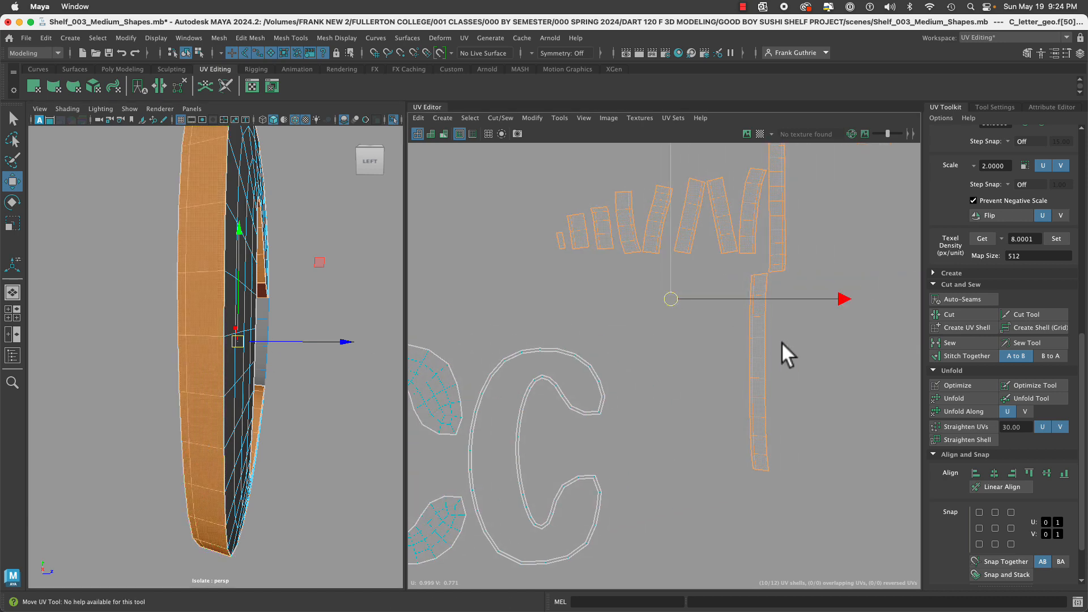
pyautogui.moveTo(807, 330); pyautogui.dragTo(834, 302, button='right')
pyautogui.scroll(-3, 834, 302)
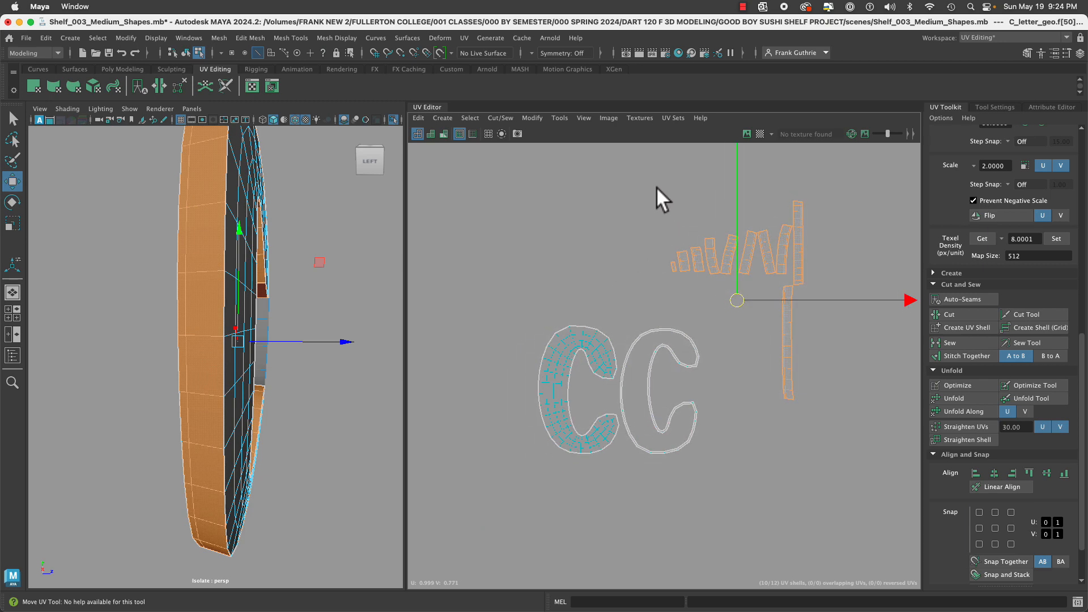
pyautogui.click(698, 360)
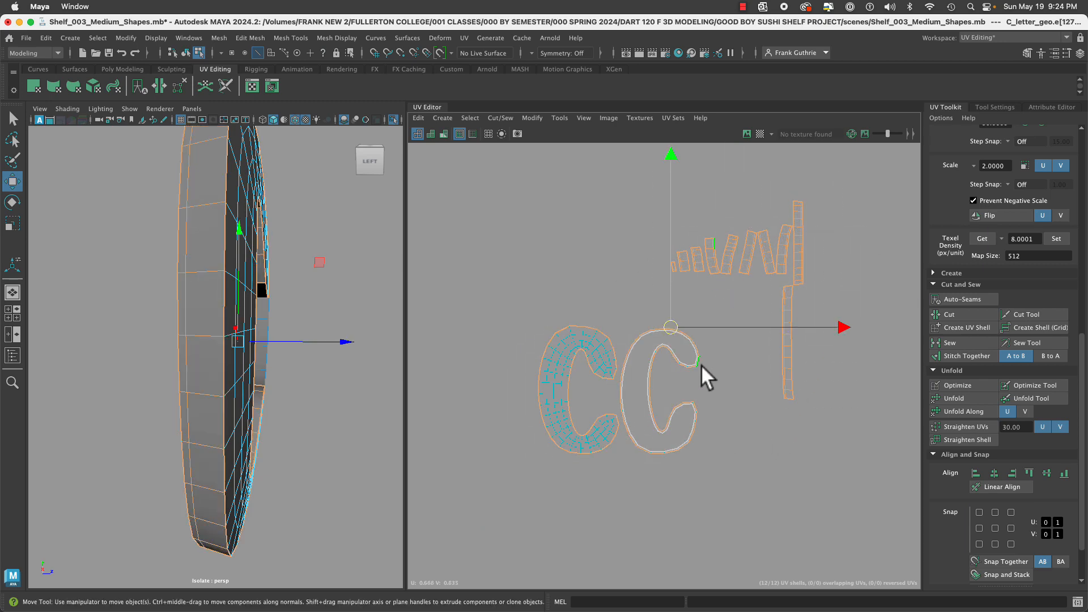
pyautogui.keyDown('ctrl'); pyautogui.moveTo(739, 297); pyautogui.dragTo(526, 470); pyautogui.keyUp('ctrl')
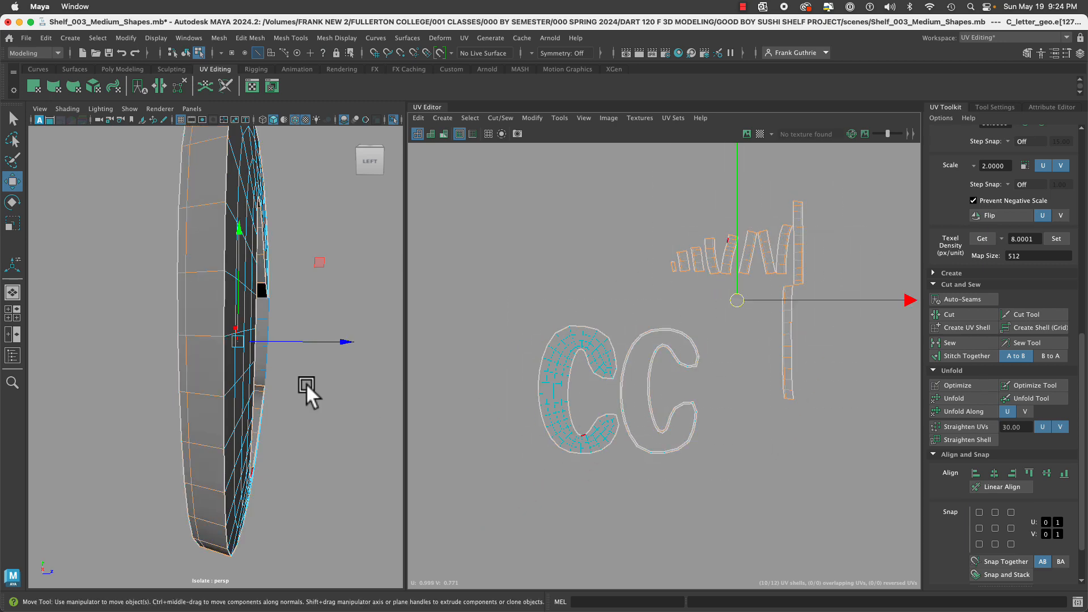
pyautogui.keyDown('alt'); pyautogui.moveTo(307, 386); pyautogui.dragTo(183, 284); pyautogui.keyUp('alt')
pyautogui.keyDown('alt'); pyautogui.moveTo(182, 283); pyautogui.dragTo(225, 250, button='right'); pyautogui.keyUp('alt')
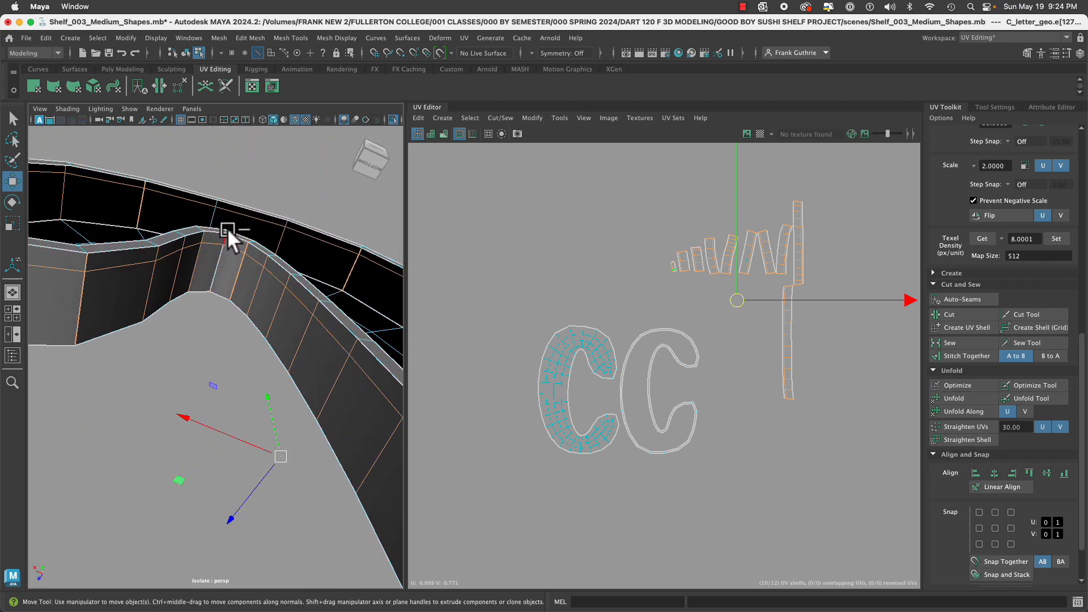
pyautogui.keyDown('alt'); pyautogui.moveTo(264, 295); pyautogui.dragTo(328, 450); pyautogui.keyUp('alt')
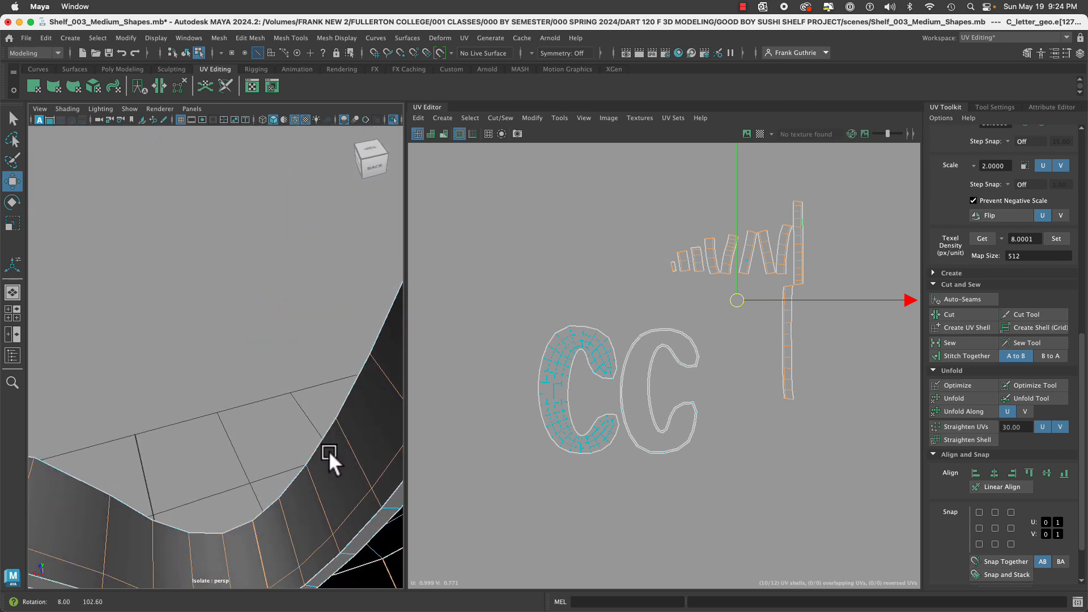
pyautogui.click(966, 357)
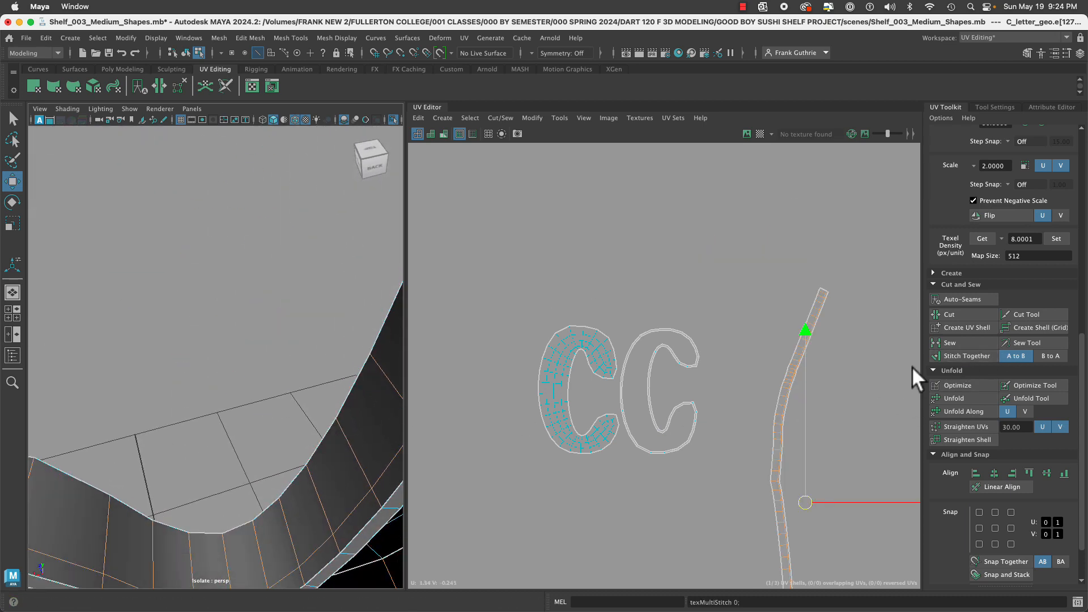
# Cut the side-wall UV strip at the edge crossing the inner wall at the lower bend of the C.
pyautogui.keyDown('alt'); pyautogui.moveTo(828, 399); pyautogui.dragTo(820, 209, button='middle'); pyautogui.keyUp('alt')
pyautogui.keyDown('alt'); pyautogui.moveTo(300, 481); pyautogui.dragTo(320, 262, button='middle'); pyautogui.keyUp('alt')
pyautogui.click(251, 322)
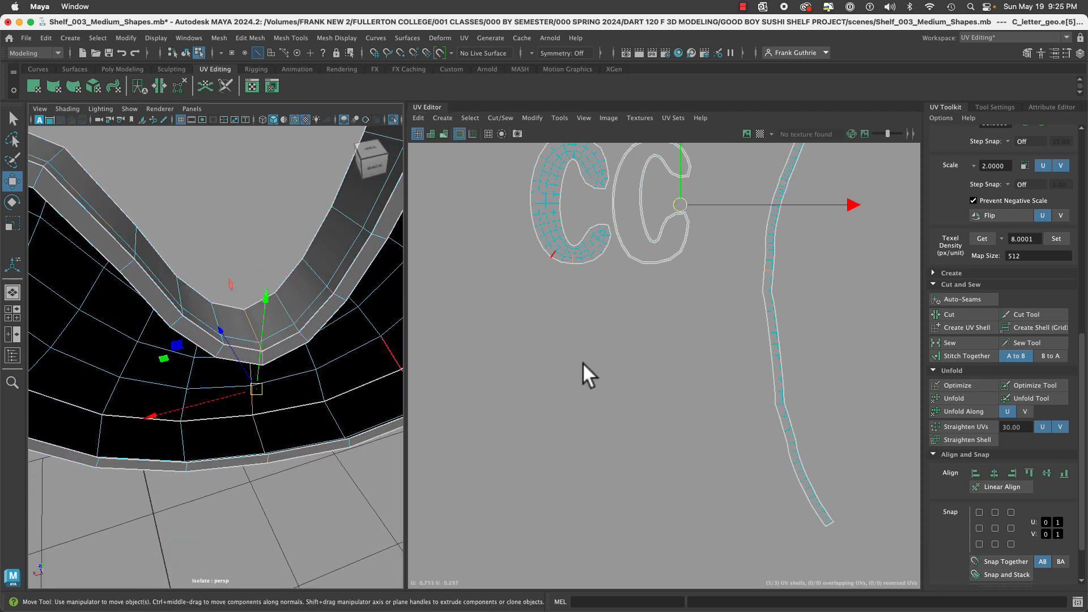
pyautogui.keyDown('alt'); pyautogui.moveTo(266, 345); pyautogui.dragTo(127, 331); pyautogui.keyUp('alt')
pyautogui.click(266, 321)
pyautogui.keyDown('alt'); pyautogui.moveTo(128, 332); pyautogui.dragTo(220, 365, button='middle'); pyautogui.keyUp('alt')
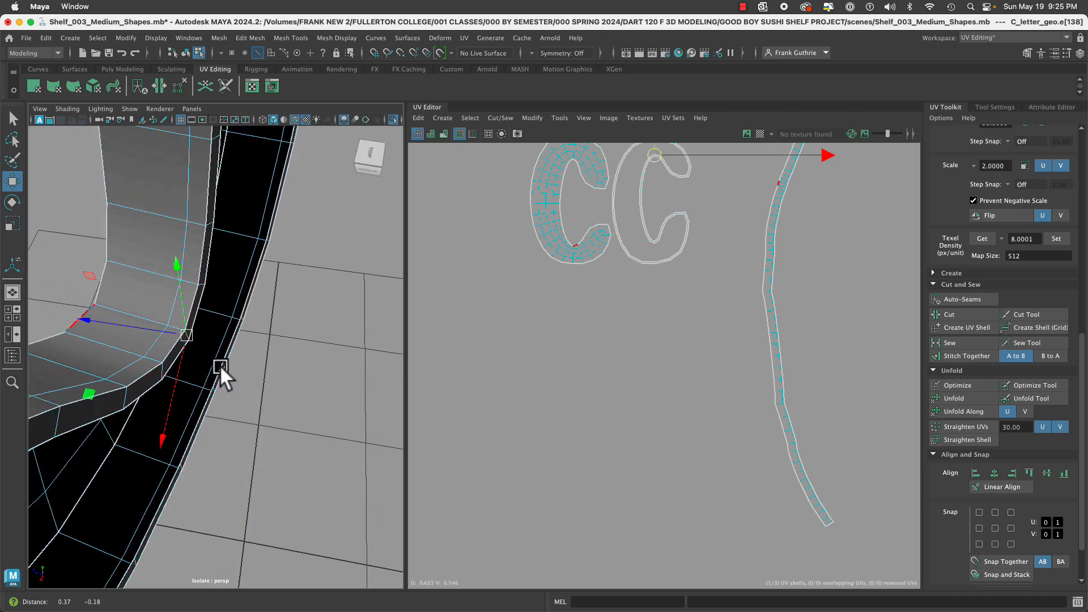
pyautogui.keyDown('alt'); pyautogui.moveTo(220, 364); pyautogui.dragTo(276, 383); pyautogui.keyUp('alt')
pyautogui.press('q')
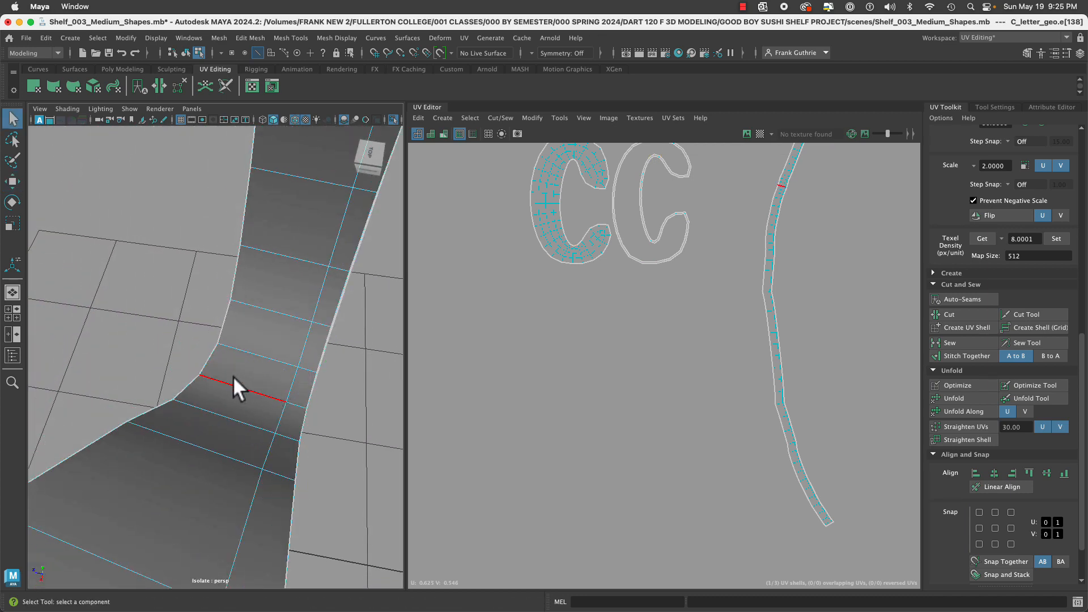
pyautogui.click(282, 402)
pyautogui.keyDown('alt'); pyautogui.moveTo(291, 412); pyautogui.dragTo(425, 366); pyautogui.keyUp('alt')
pyautogui.keyDown('alt'); pyautogui.moveTo(295, 409); pyautogui.dragTo(225, 419, button='right'); pyautogui.keyUp('alt')
pyautogui.keyDown('alt'); pyautogui.moveTo(226, 431); pyautogui.dragTo(53, 365); pyautogui.keyUp('alt')
pyautogui.keyDown('alt'); pyautogui.moveTo(262, 417); pyautogui.dragTo(342, 456, button='right'); pyautogui.keyUp('alt')
pyautogui.click(949, 315)
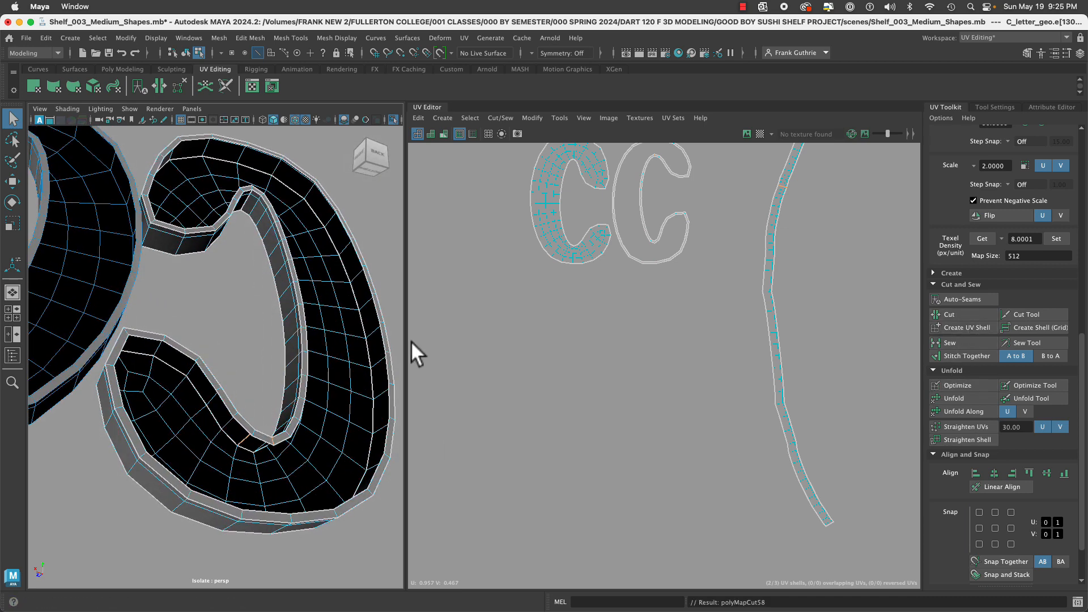
# Try to split the side-wall strip at an edge on the lower half of the C's outer wall.
pyautogui.keyDown('alt'); pyautogui.moveTo(356, 310); pyautogui.dragTo(308, 240); pyautogui.keyUp('alt')
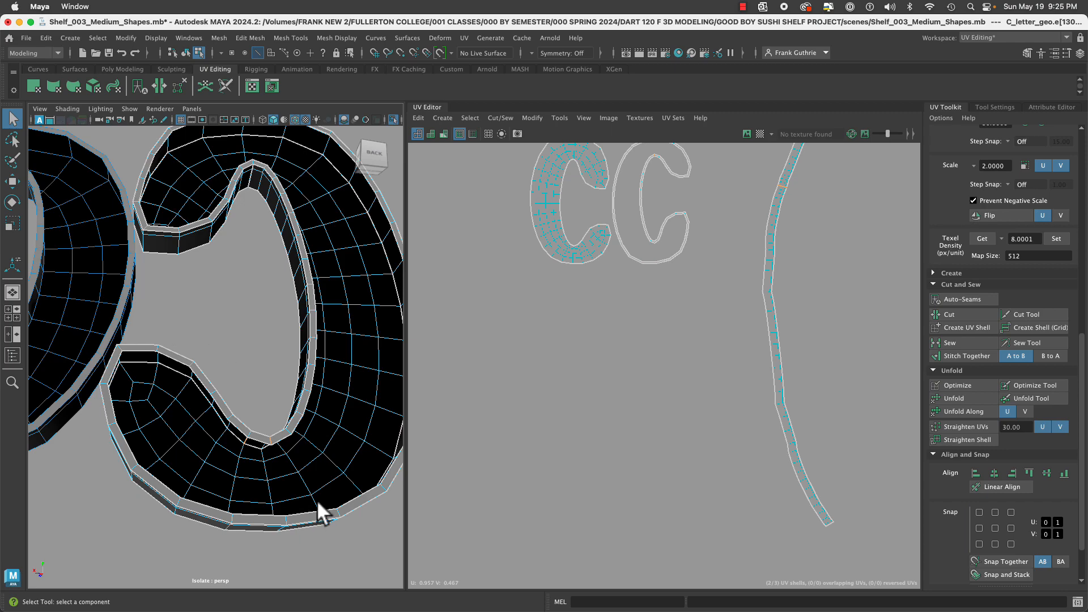
pyautogui.keyDown('alt'); pyautogui.moveTo(317, 500); pyautogui.dragTo(270, 488); pyautogui.keyUp('alt')
pyautogui.keyDown('alt'); pyautogui.moveTo(331, 493); pyautogui.dragTo(319, 505, button='middle'); pyautogui.keyUp('alt')
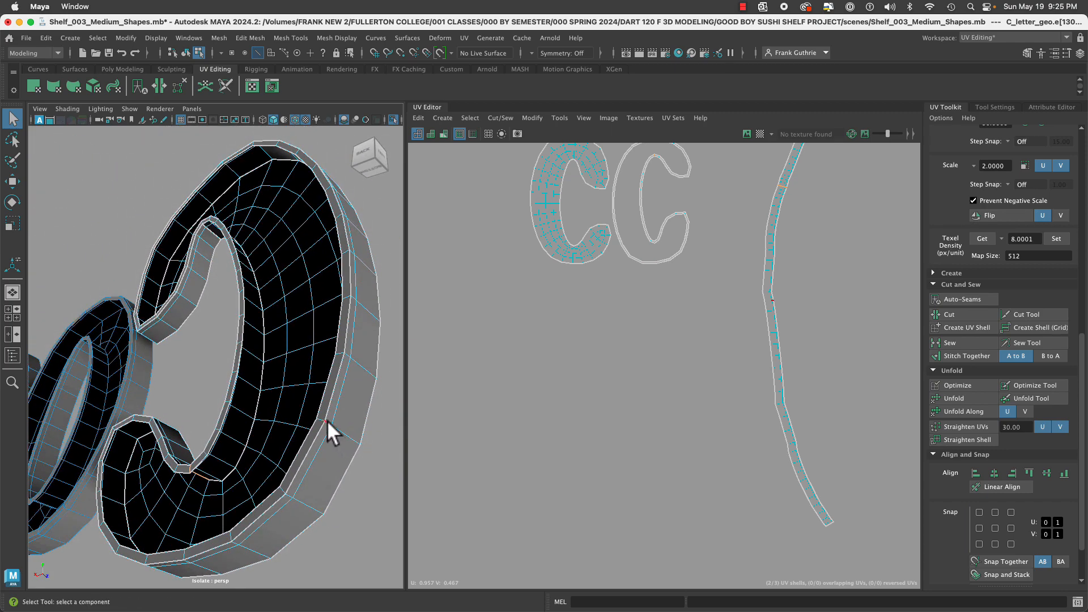
pyautogui.click(321, 418)
pyautogui.click(966, 328)
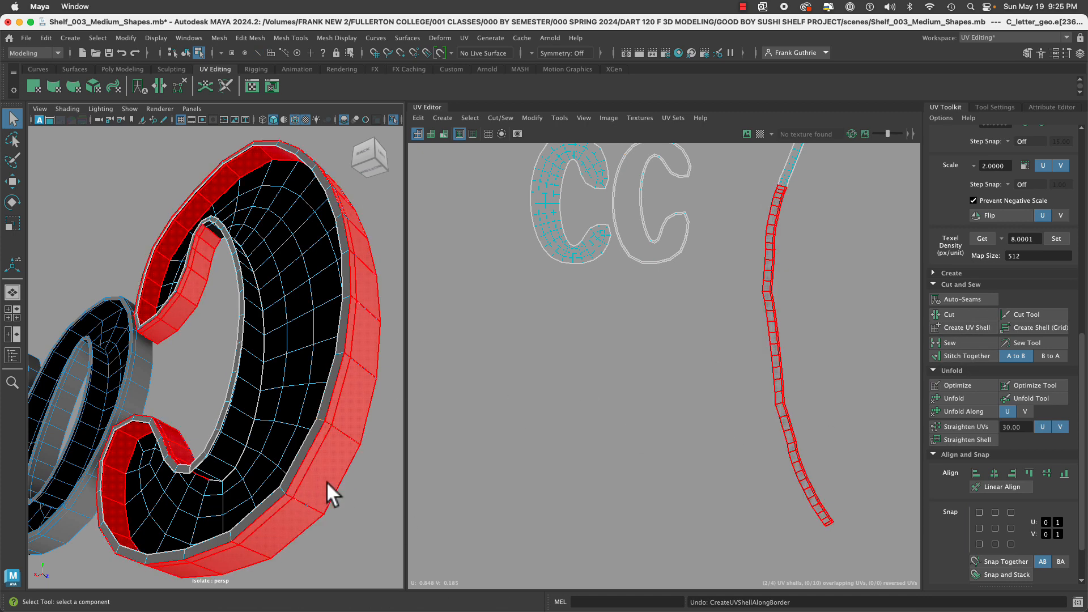
pyautogui.click(965, 387)
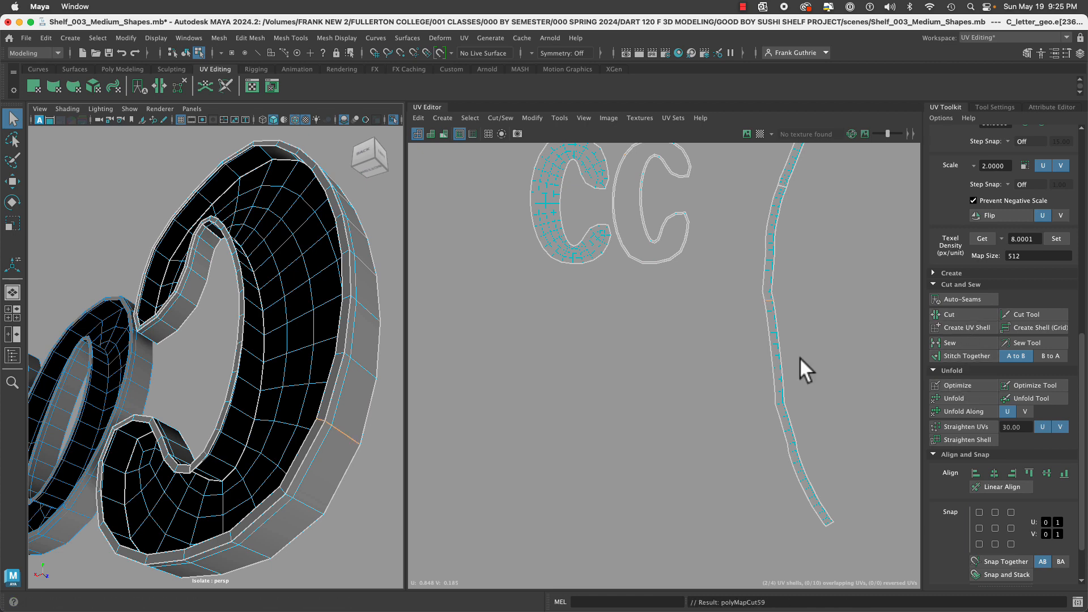
pyautogui.moveTo(352, 424)
pyautogui.keyDown('alt'); pyautogui.mouseDown()
pyautogui.moveTo(379, 429)
pyautogui.moveTo(371, 421)
pyautogui.mouseUp(); pyautogui.keyUp('alt')
pyautogui.press('super+z')
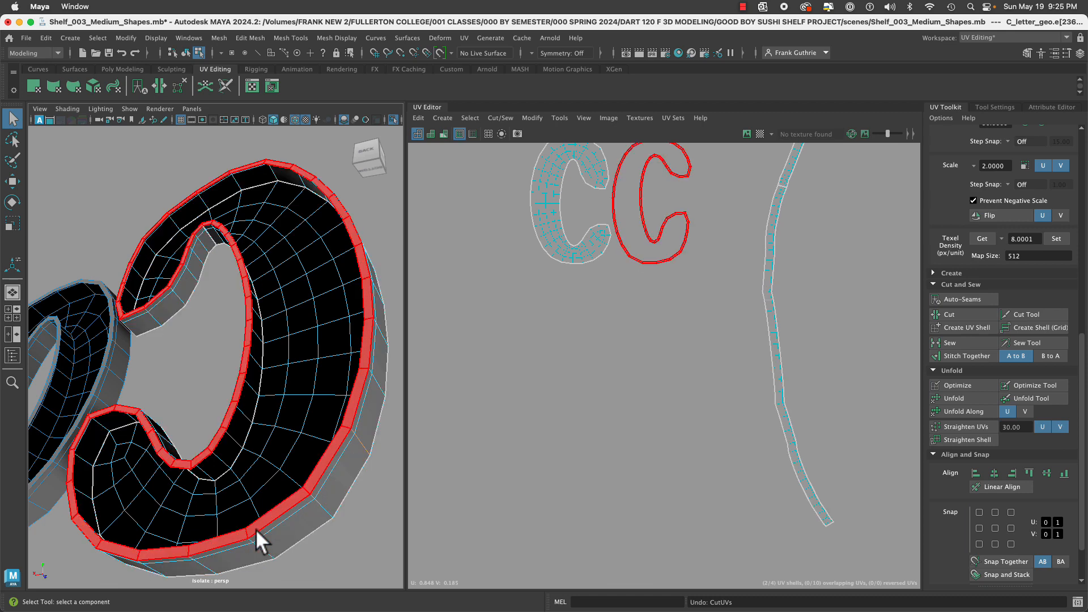
# Cut the side-wall strip at the crosswise edge near the bottom of the C's outer wall.
pyautogui.moveTo(258, 273); pyautogui.dragTo(258, 244, button='right')
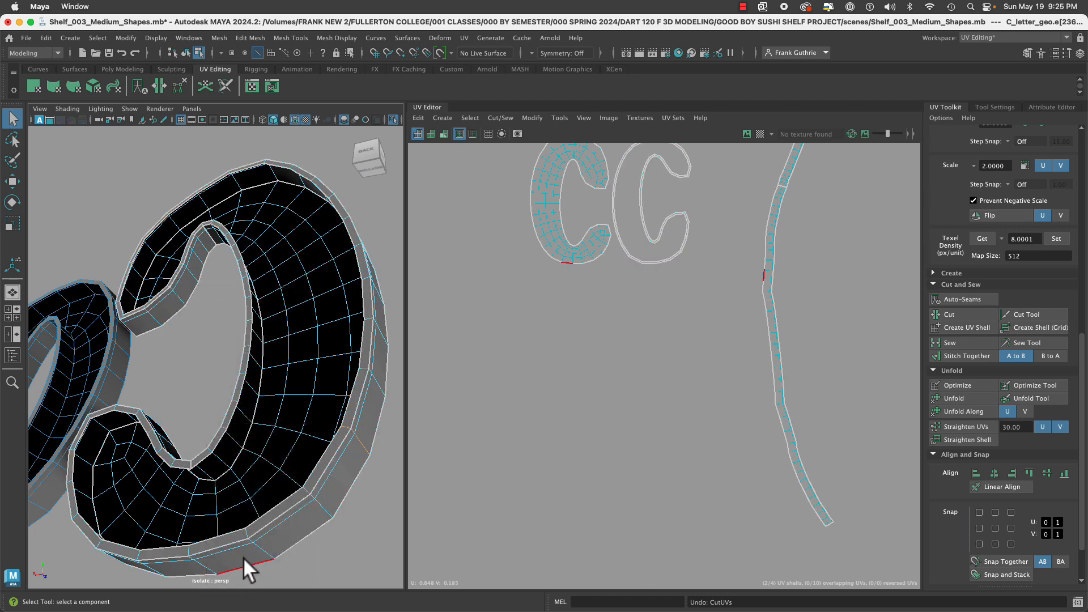
pyautogui.click(263, 550)
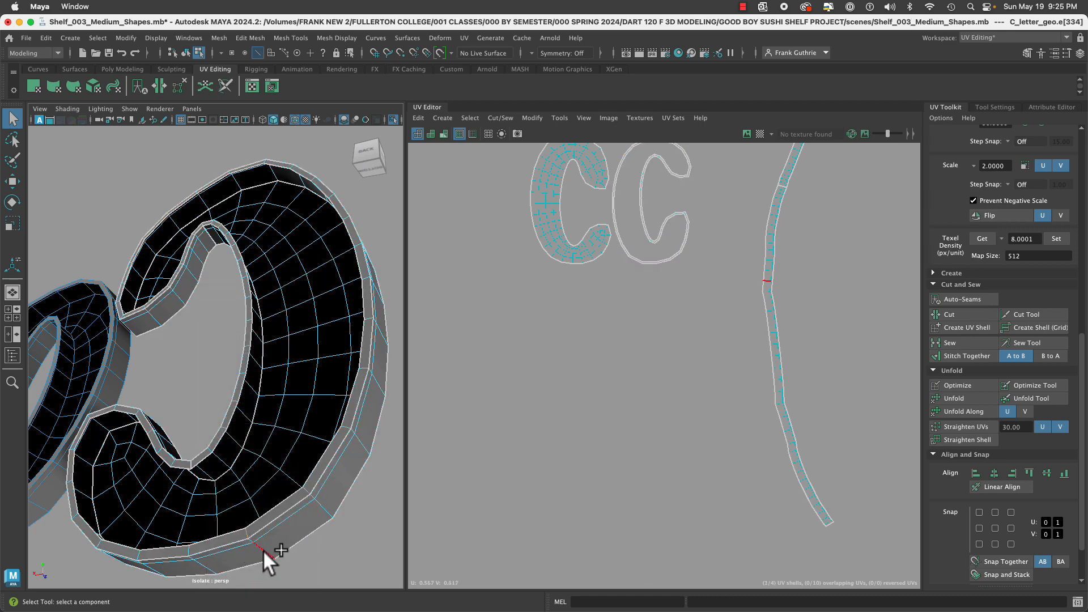
pyautogui.click(956, 314)
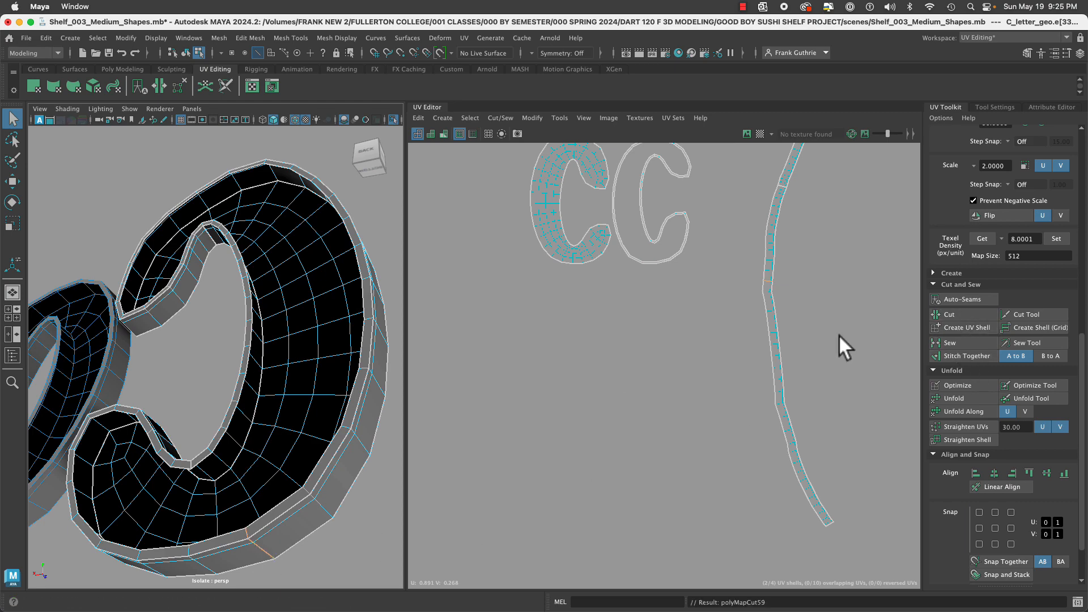
# Cut the side-wall strip at the crosswise edge on the outer wall near the top of the C.
pyautogui.keyDown('alt'); pyautogui.moveTo(348, 351); pyautogui.dragTo(319, 415); pyautogui.keyUp('alt')
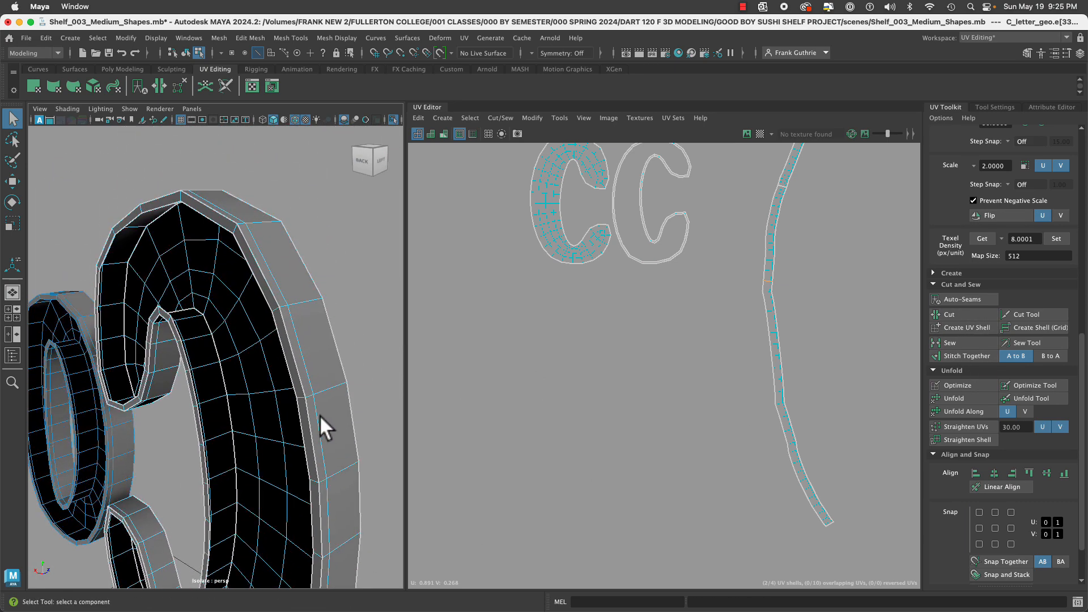
pyautogui.click(285, 304)
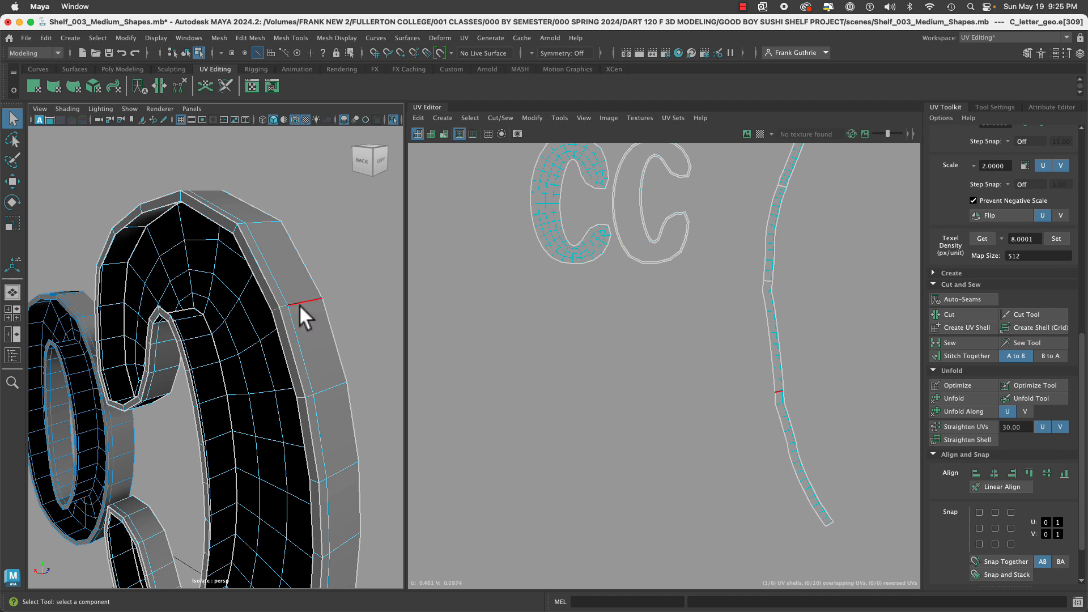
pyautogui.keyDown('shift'); pyautogui.click(300, 304); pyautogui.keyUp('shift')
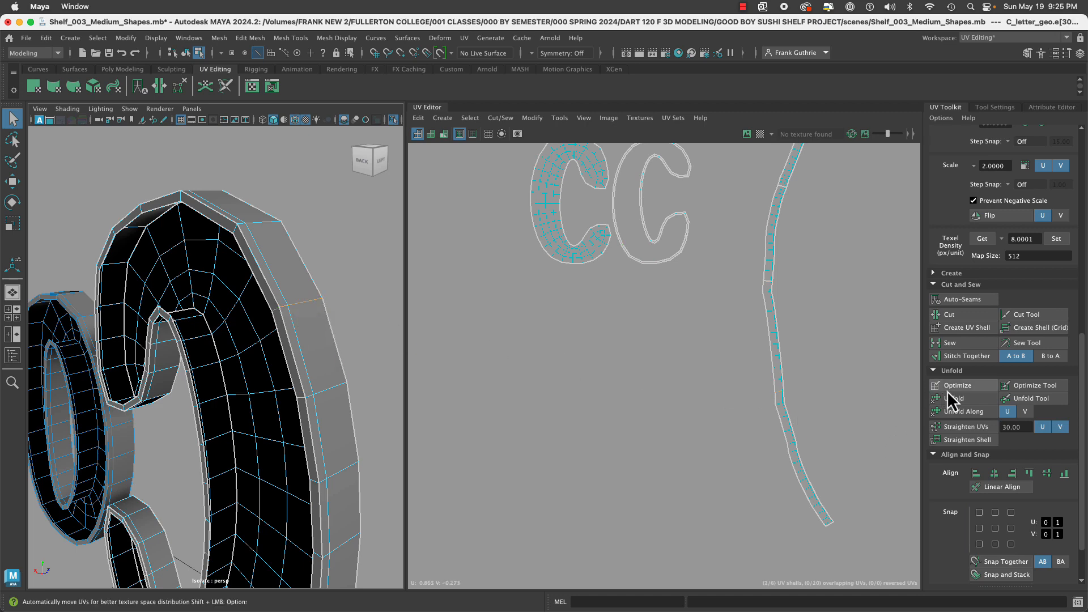
pyautogui.click(956, 318)
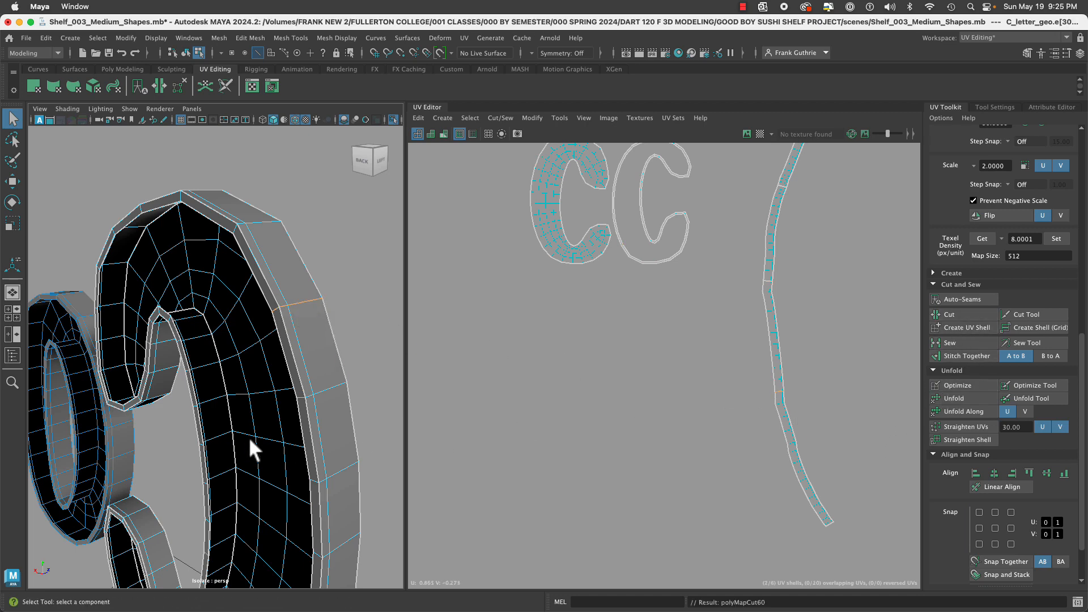
# Select an edge at the top bend of the C's inner curve and cut the UVs there.
pyautogui.keyDown('alt'); pyautogui.moveTo(249, 437); pyautogui.dragTo(339, 428); pyautogui.keyUp('alt')
pyautogui.keyDown('alt'); pyautogui.moveTo(270, 335); pyautogui.dragTo(205, 270); pyautogui.keyUp('alt')
pyautogui.keyDown('alt'); pyautogui.moveTo(207, 274); pyautogui.dragTo(266, 267, button='right'); pyautogui.keyUp('alt')
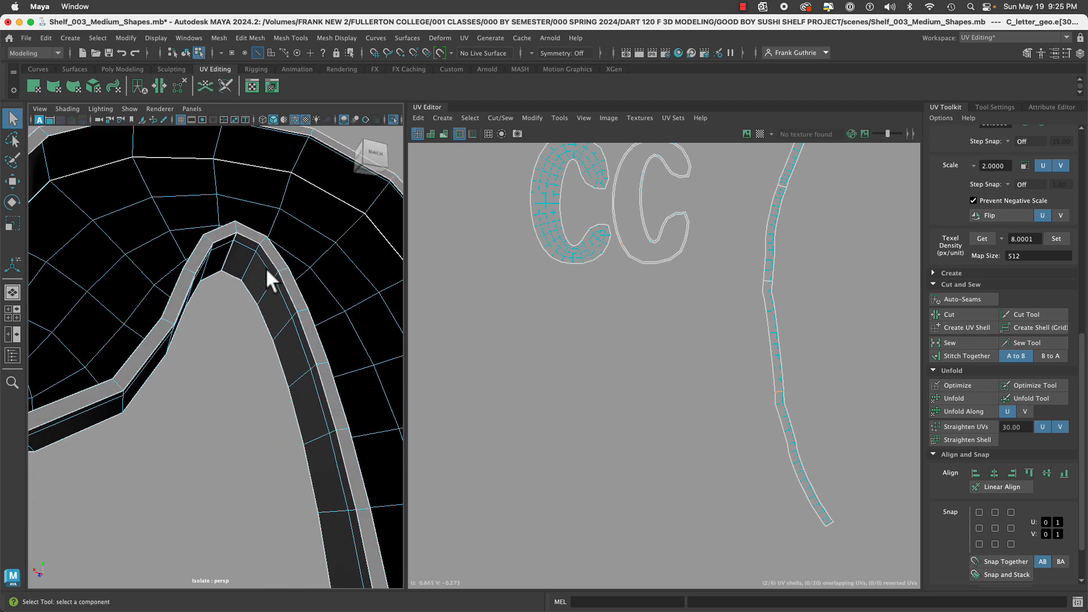
pyautogui.click(237, 223)
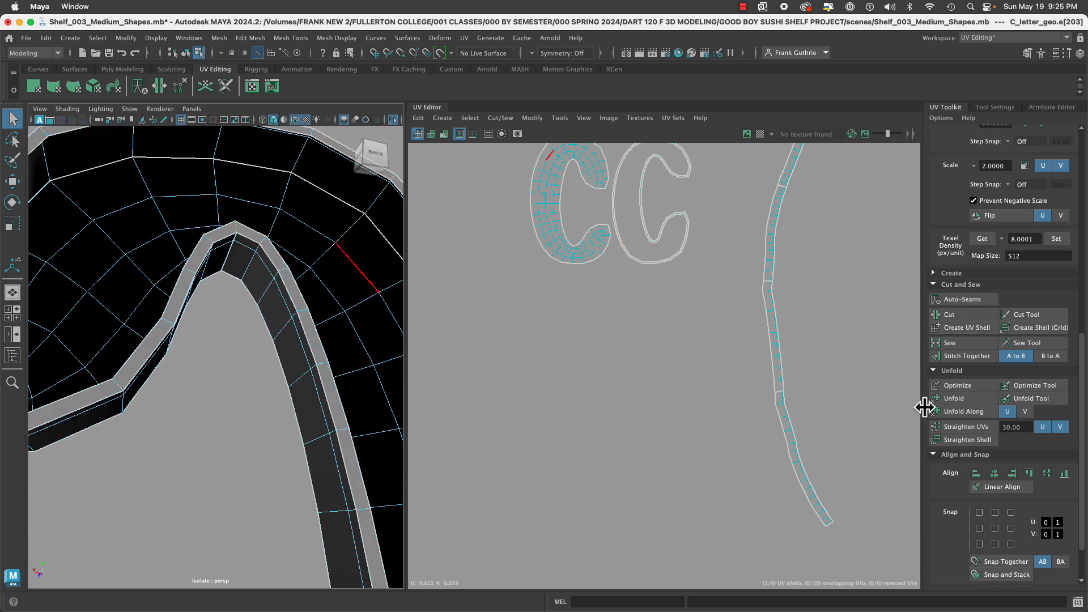
pyautogui.click(961, 320)
# Switch to UV shell selection and move the uppermost side-wall strip away from the others, next to the C-shaped shells.
pyautogui.keyDown('alt'); pyautogui.moveTo(341, 457); pyautogui.dragTo(282, 532, button='right'); pyautogui.keyUp('alt')
pyautogui.moveTo(282, 532)
pyautogui.keyDown('alt'); pyautogui.mouseDown()
pyautogui.moveTo(304, 415)
pyautogui.moveTo(320, 464)
pyautogui.moveTo(266, 539)
pyautogui.moveTo(313, 513)
pyautogui.moveTo(259, 539)
pyautogui.moveTo(261, 525)
pyautogui.mouseUp(); pyautogui.keyUp('alt')
pyautogui.keyDown('alt'); pyautogui.moveTo(782, 381); pyautogui.dragTo(700, 370, button='middle'); pyautogui.keyUp('alt')
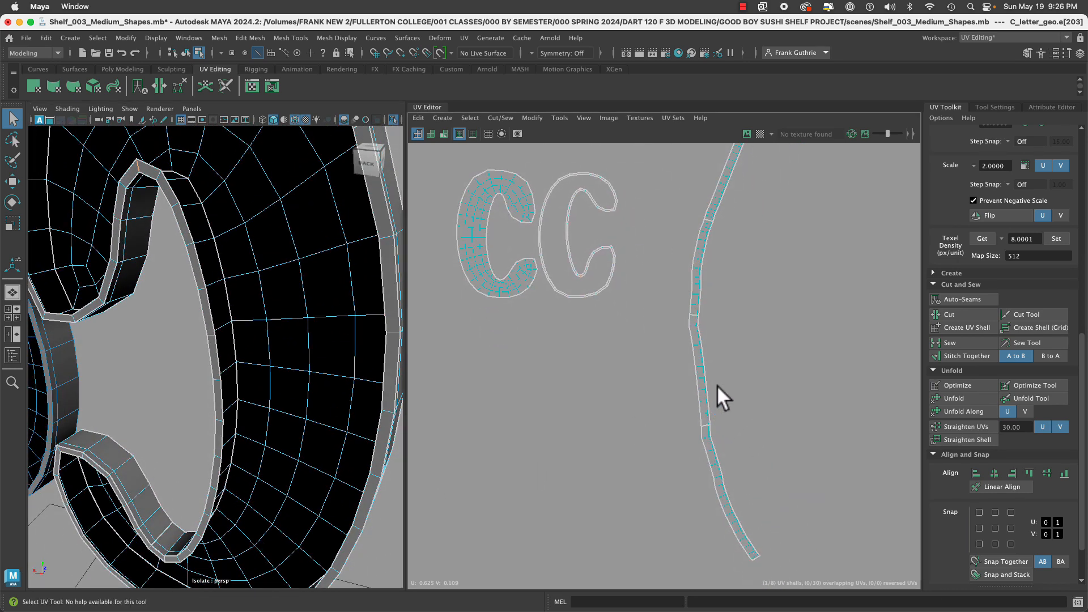
pyautogui.scroll(-1, 741, 395)
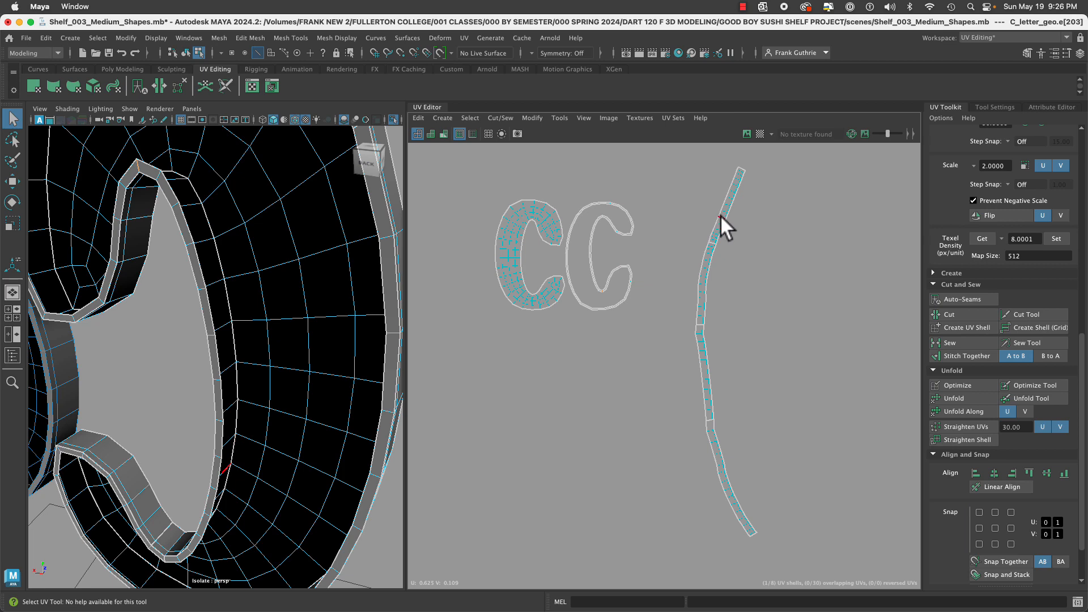
pyautogui.moveTo(722, 217); pyautogui.dragTo(680, 202, button='right')
pyautogui.moveTo(699, 188); pyautogui.dragTo(685, 252)
pyautogui.press('w')
# Move the other three side-wall strips up one by one, lining them up in a row beside the first strip.
pyautogui.click(688, 280)
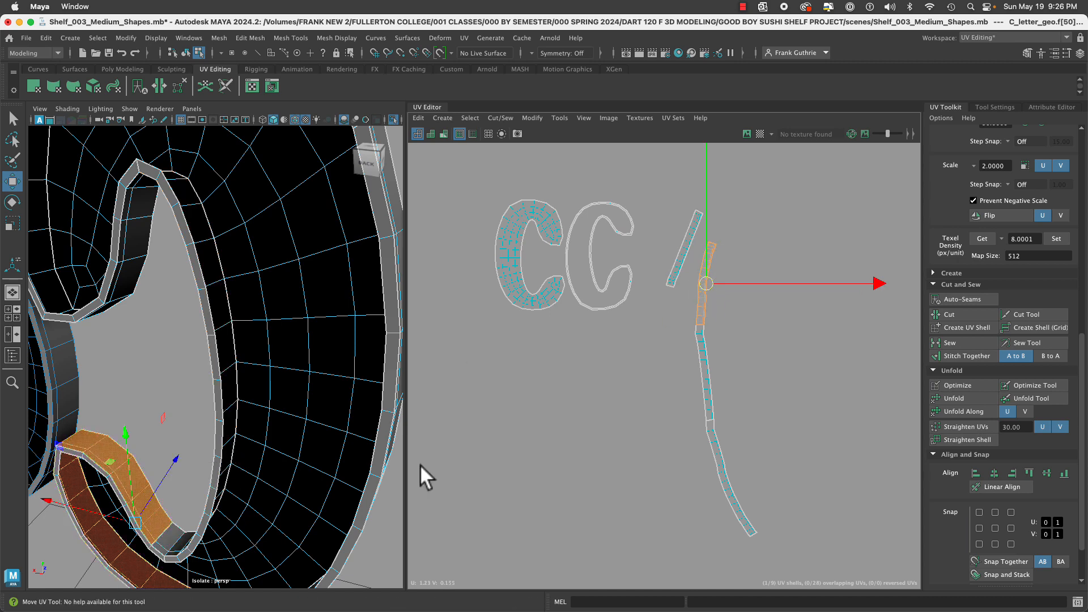
pyautogui.moveTo(704, 296); pyautogui.dragTo(712, 243)
pyautogui.click(708, 374)
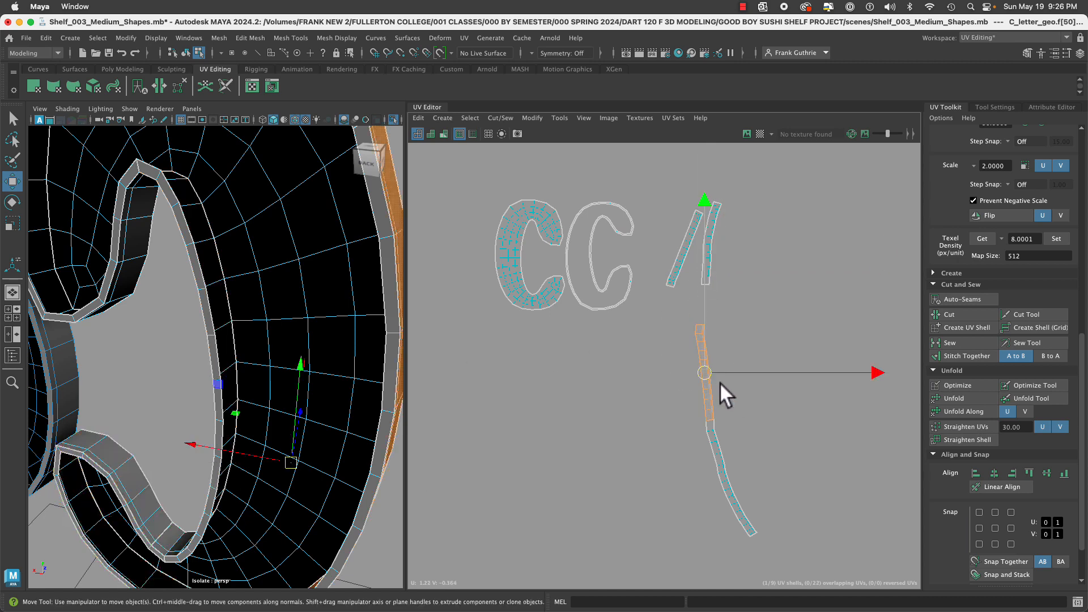
pyautogui.moveTo(720, 382); pyautogui.dragTo(761, 242)
pyautogui.click(725, 482)
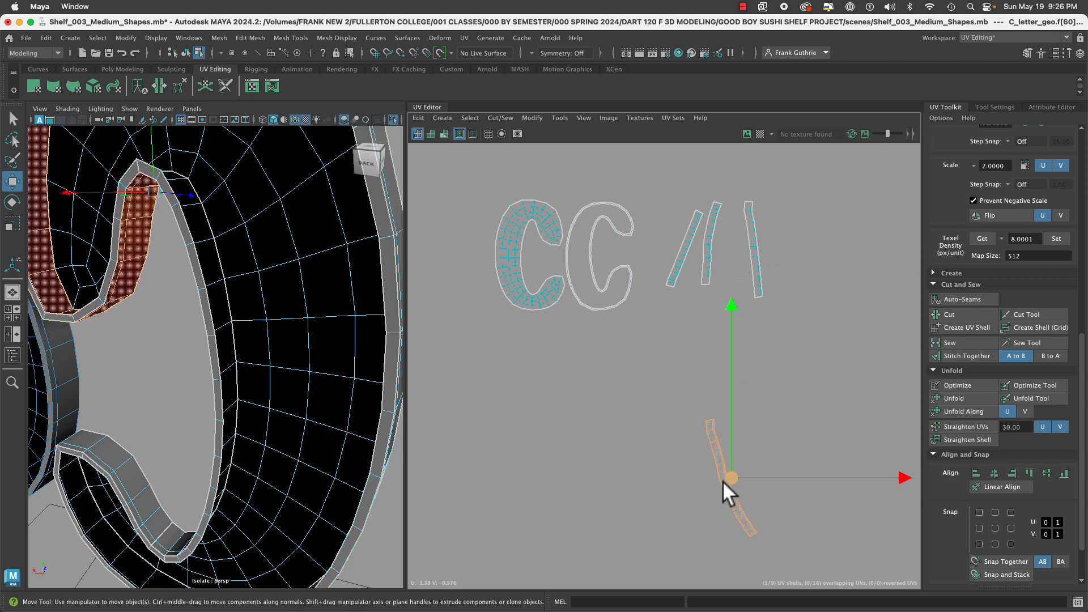
pyautogui.moveTo(726, 483); pyautogui.dragTo(790, 260)
pyautogui.scroll(-3, 816, 354)
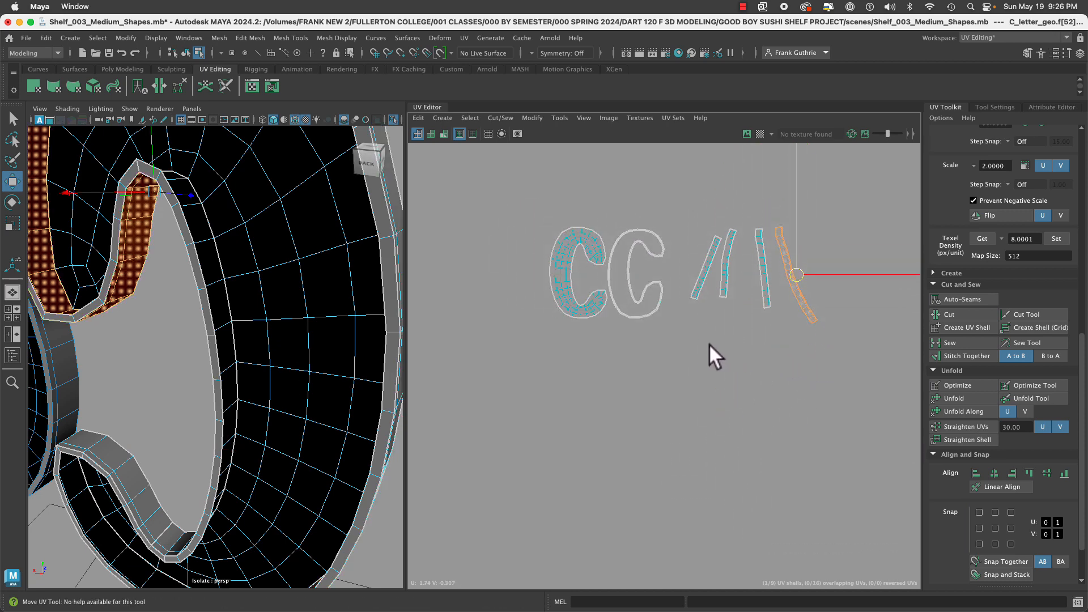
# Rotate the curved side-wall strip at the far end of the row until it stands roughly vertical.
pyautogui.keyDown('alt'); pyautogui.moveTo(328, 359); pyautogui.dragTo(275, 350, button='right'); pyautogui.keyUp('alt')
pyautogui.keyDown('alt'); pyautogui.moveTo(817, 358); pyautogui.dragTo(699, 404, button='middle'); pyautogui.keyUp('alt')
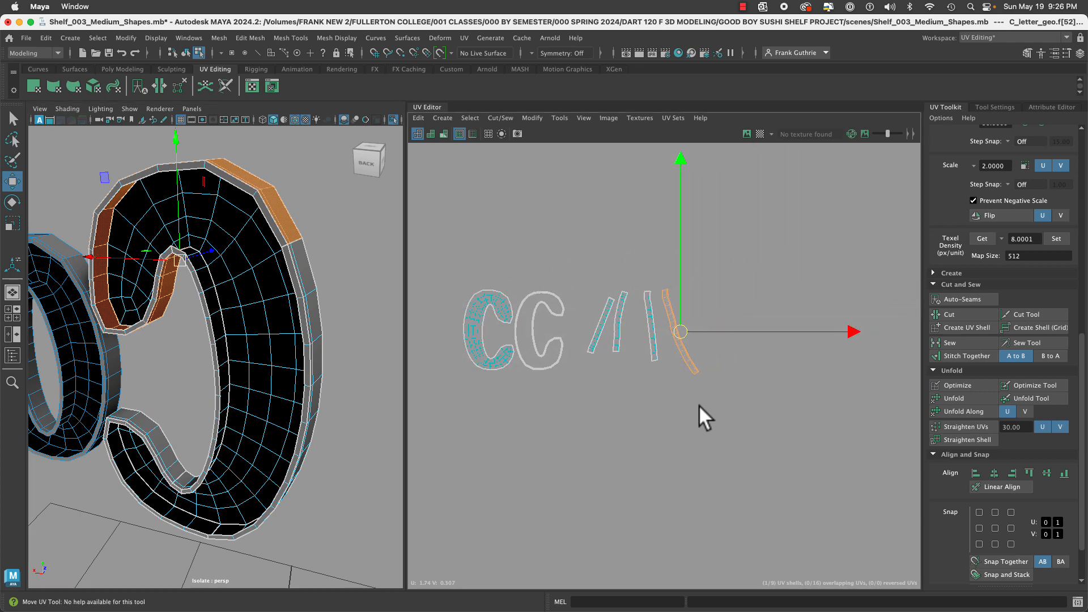
pyautogui.keyDown('alt'); pyautogui.moveTo(595, 309); pyautogui.dragTo(903, 375, button='right'); pyautogui.keyUp('alt')
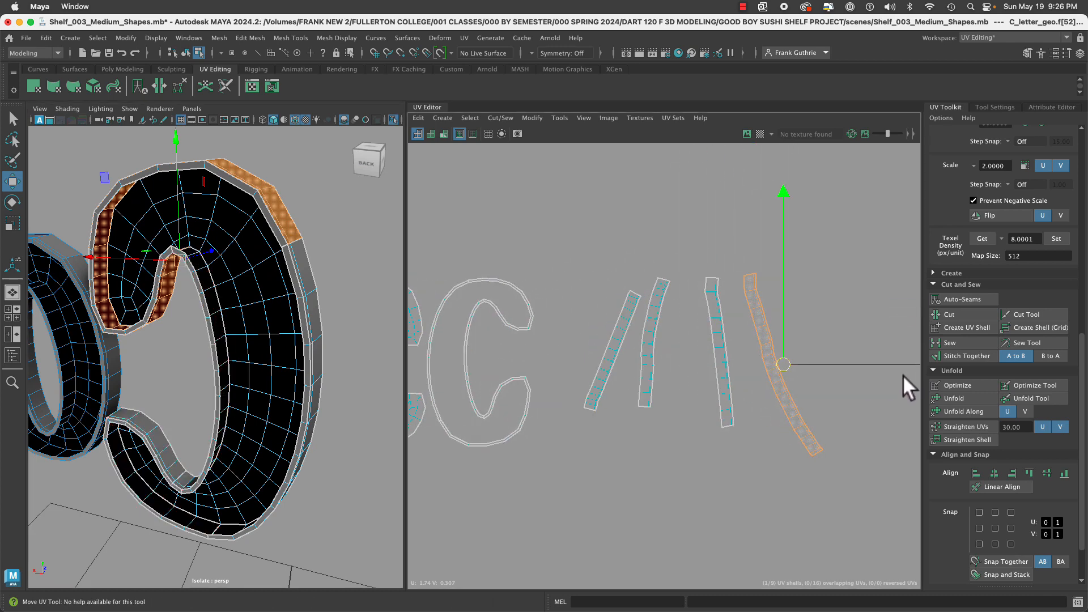
pyautogui.press('e')
pyautogui.moveTo(864, 511); pyautogui.dragTo(806, 525)
# Rotate the third and second side-wall strips from the C until both stand roughly vertical.
pyautogui.click(715, 444)
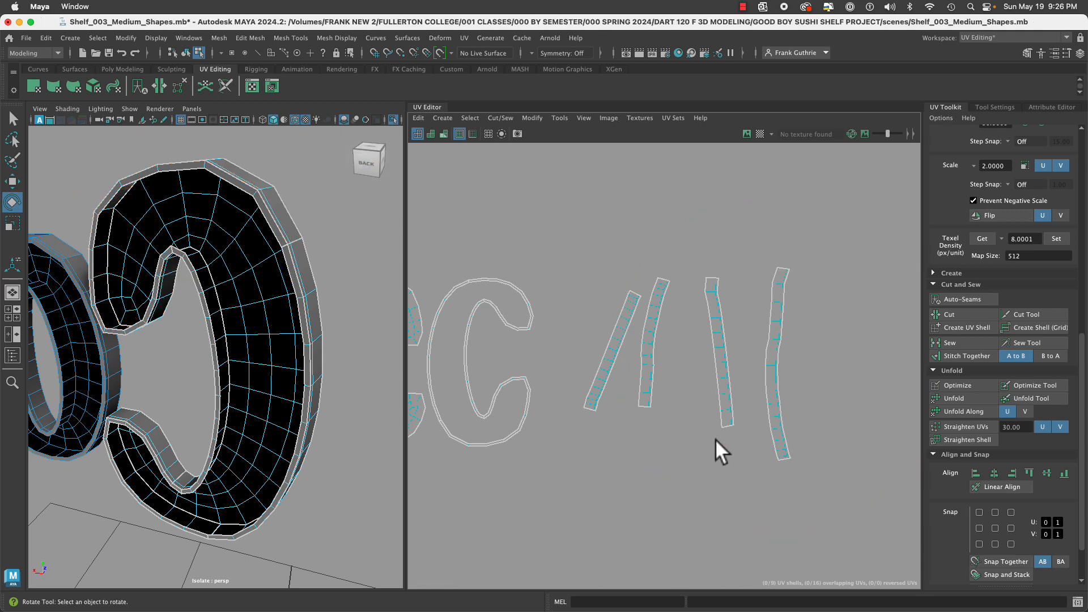
pyautogui.click(756, 389)
pyautogui.moveTo(814, 482); pyautogui.dragTo(796, 492)
pyautogui.click(645, 414)
pyautogui.click(652, 381)
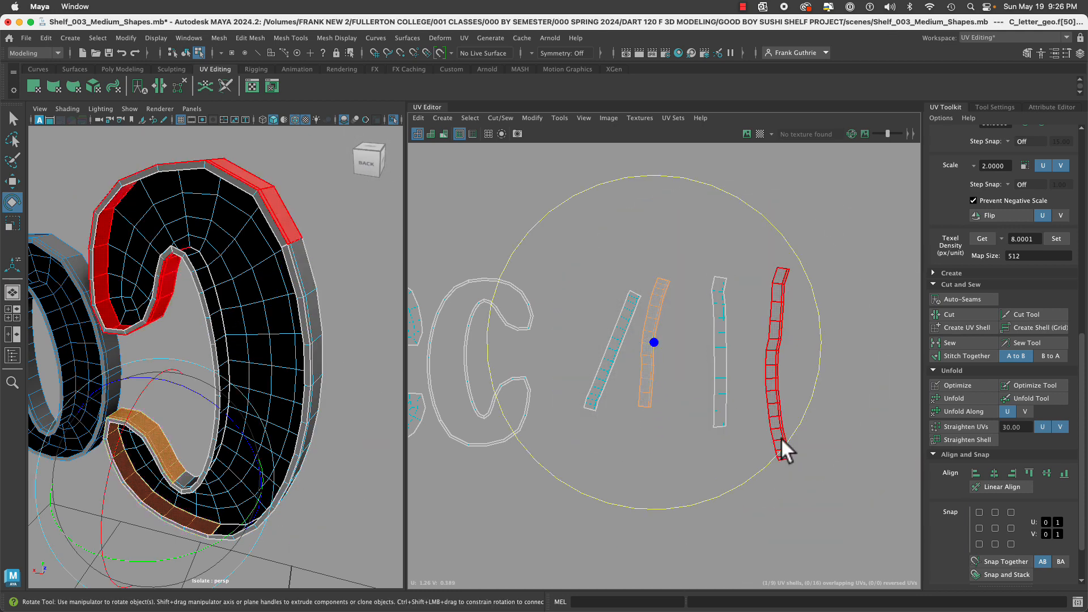
pyautogui.moveTo(794, 433); pyautogui.dragTo(810, 414)
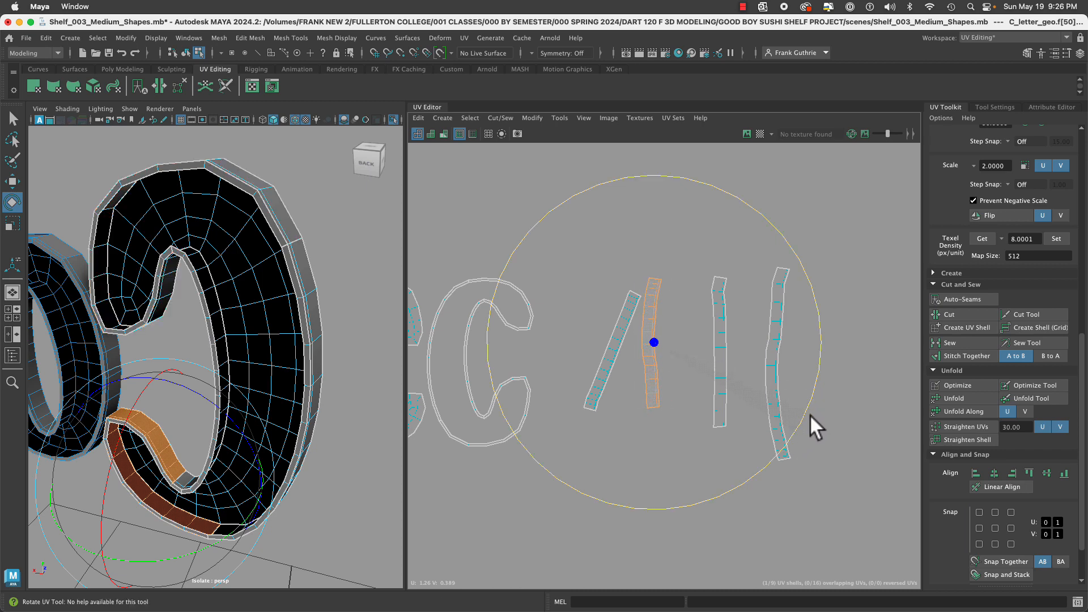
# Shift the second and first side-wall strips closer to the others and rotate the first strip nearer to vertical.
pyautogui.press('w')
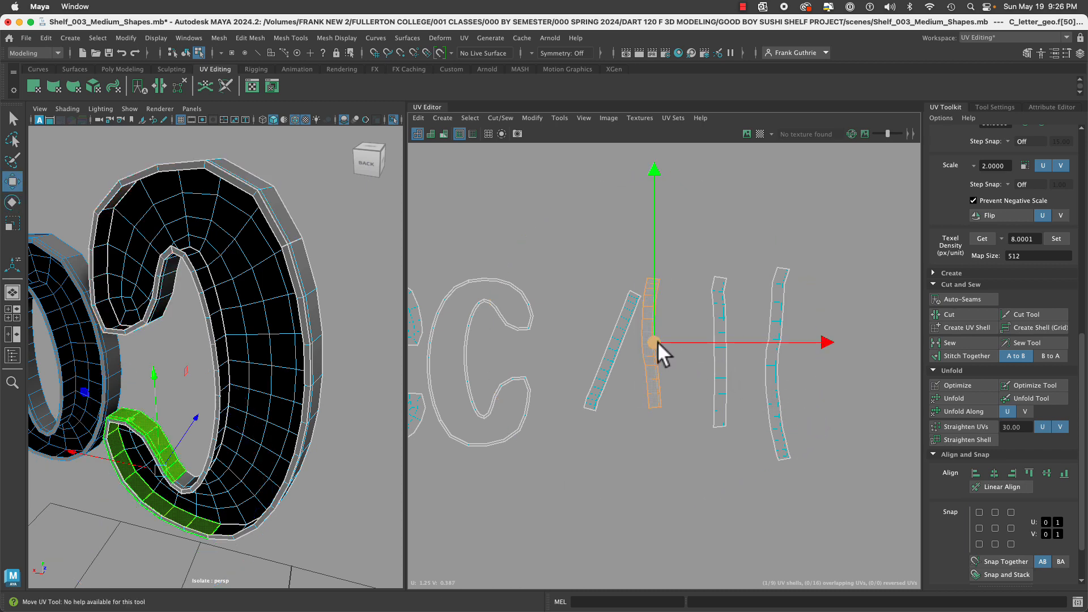
pyautogui.moveTo(657, 343); pyautogui.dragTo(699, 394)
pyautogui.click(611, 357)
pyautogui.moveTo(619, 365); pyautogui.dragTo(650, 397)
pyautogui.press('e')
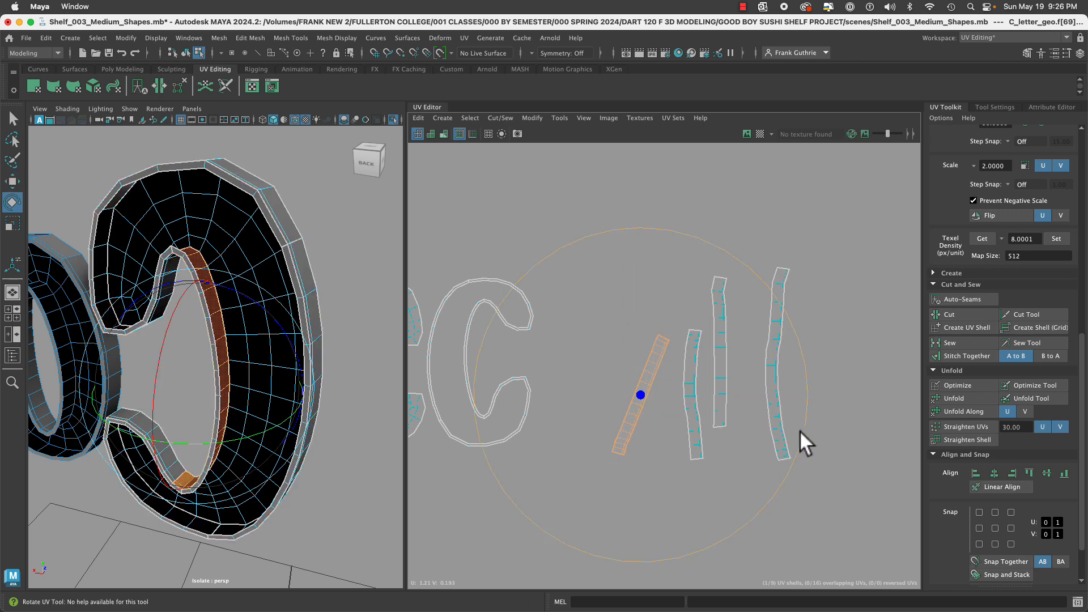
pyautogui.moveTo(800, 430); pyautogui.dragTo(802, 399)
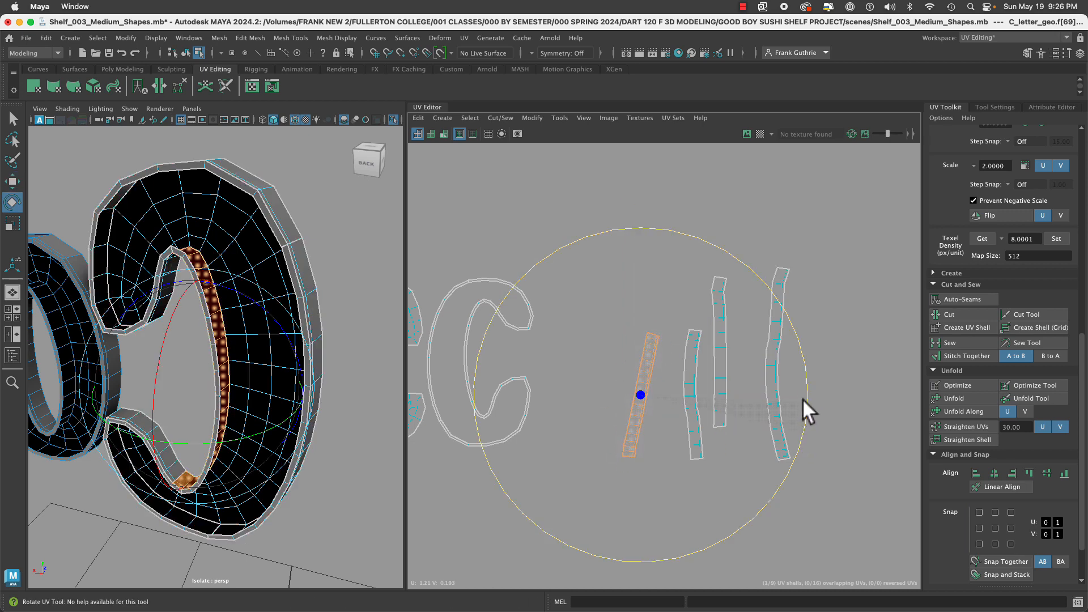
# Switch to edge selection, select the long side edges of the strip farthest from the C, and stitch them together.
pyautogui.click(494, 282)
pyautogui.scroll(2, 819, 300)
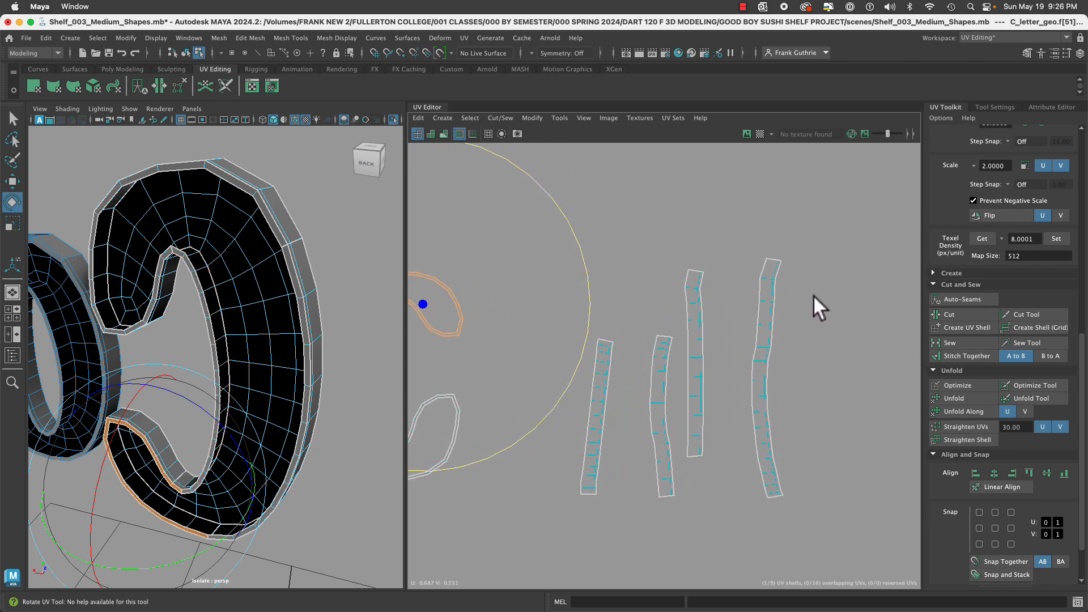
pyautogui.moveTo(770, 275); pyautogui.dragTo(773, 249, button='right')
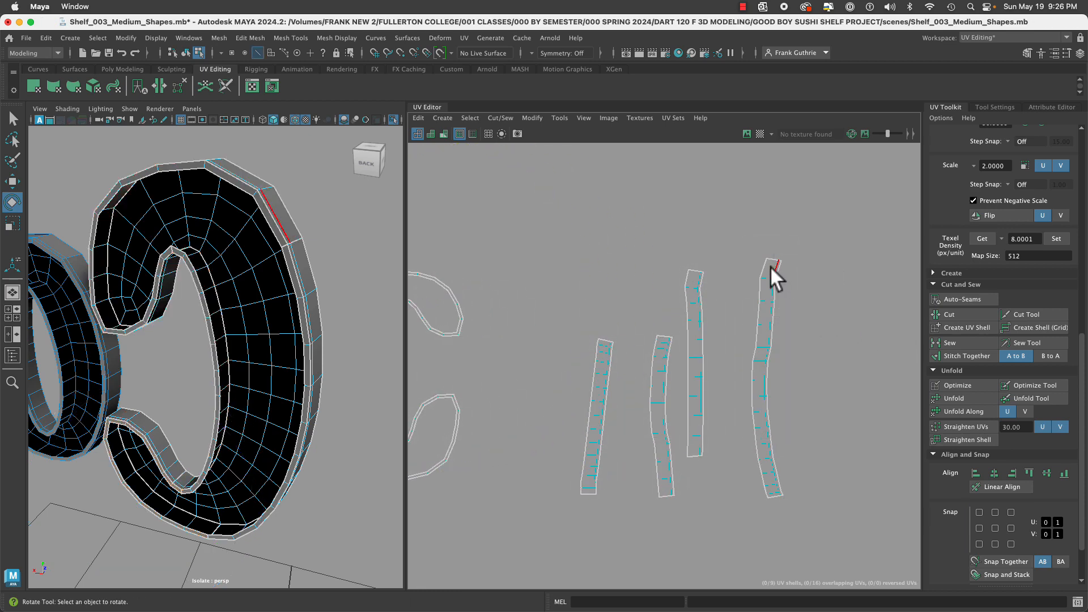
pyautogui.keyDown('alt'); pyautogui.moveTo(305, 349); pyautogui.dragTo(274, 353); pyautogui.keyUp('alt')
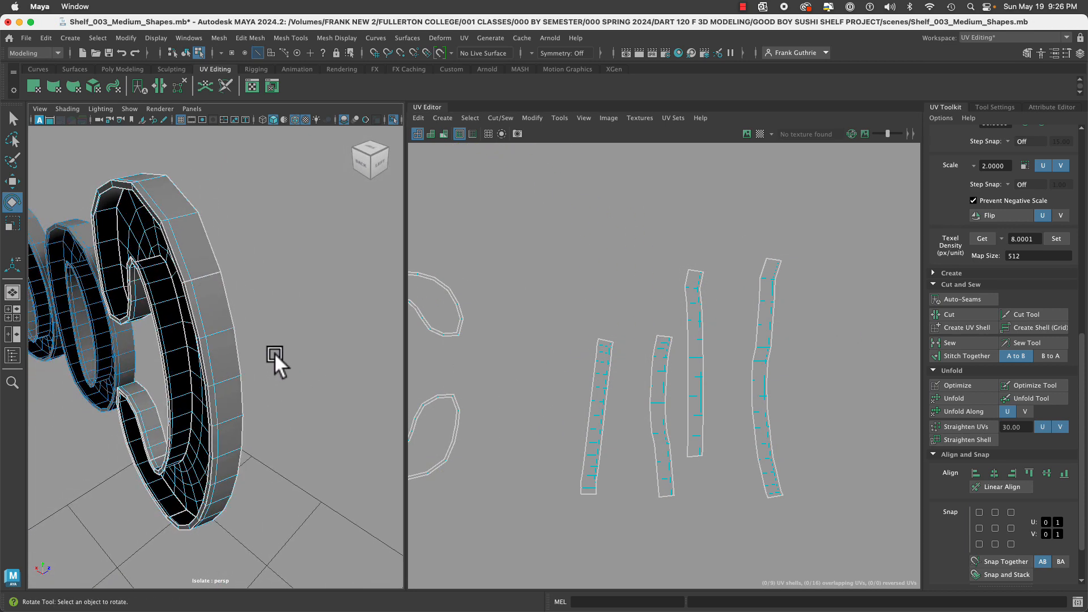
pyautogui.keyDown('alt'); pyautogui.moveTo(274, 353); pyautogui.dragTo(309, 355, button='right'); pyautogui.keyUp('alt')
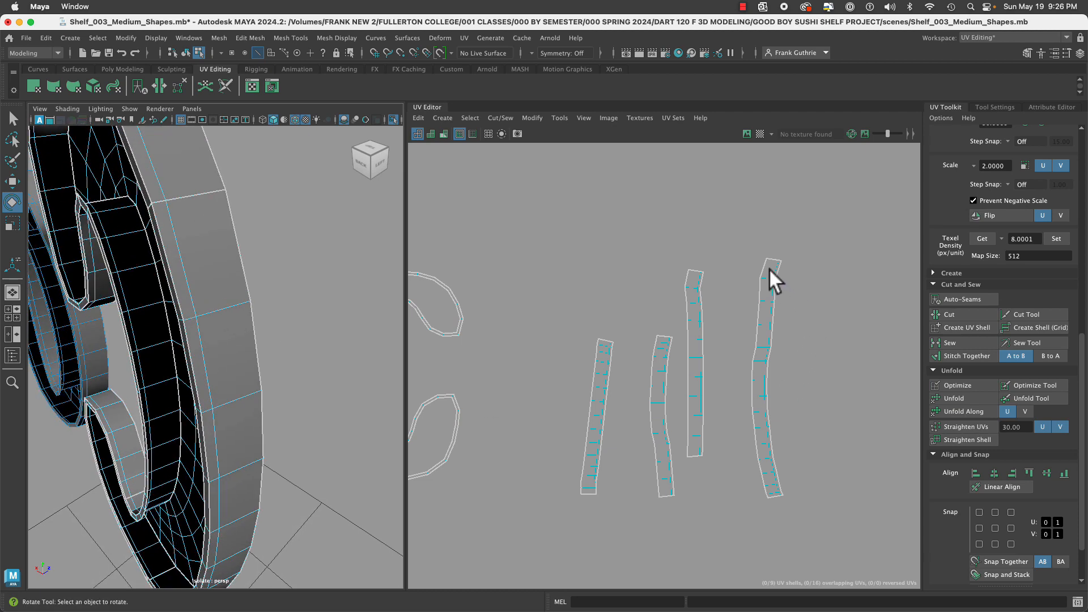
pyautogui.moveTo(769, 282); pyautogui.dragTo(797, 491)
pyautogui.moveTo(780, 357); pyautogui.dragTo(759, 431)
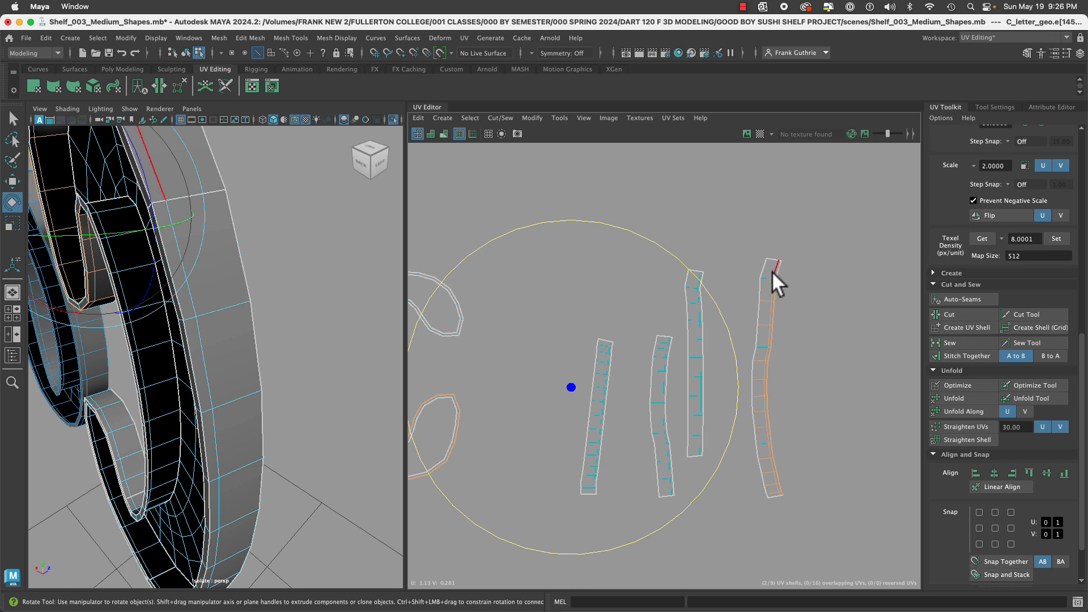
pyautogui.keyDown('shift'); pyautogui.moveTo(770, 271); pyautogui.dragTo(779, 288); pyautogui.keyUp('shift')
pyautogui.keyDown('alt'); pyautogui.moveTo(458, 472); pyautogui.dragTo(572, 414, button='middle'); pyautogui.keyUp('alt')
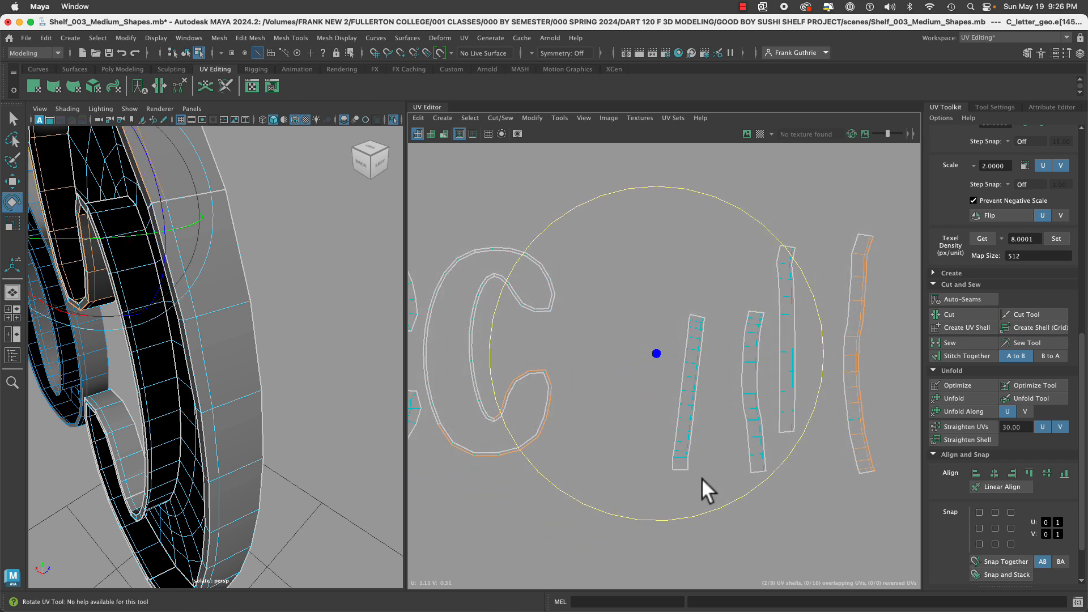
pyautogui.click(970, 360)
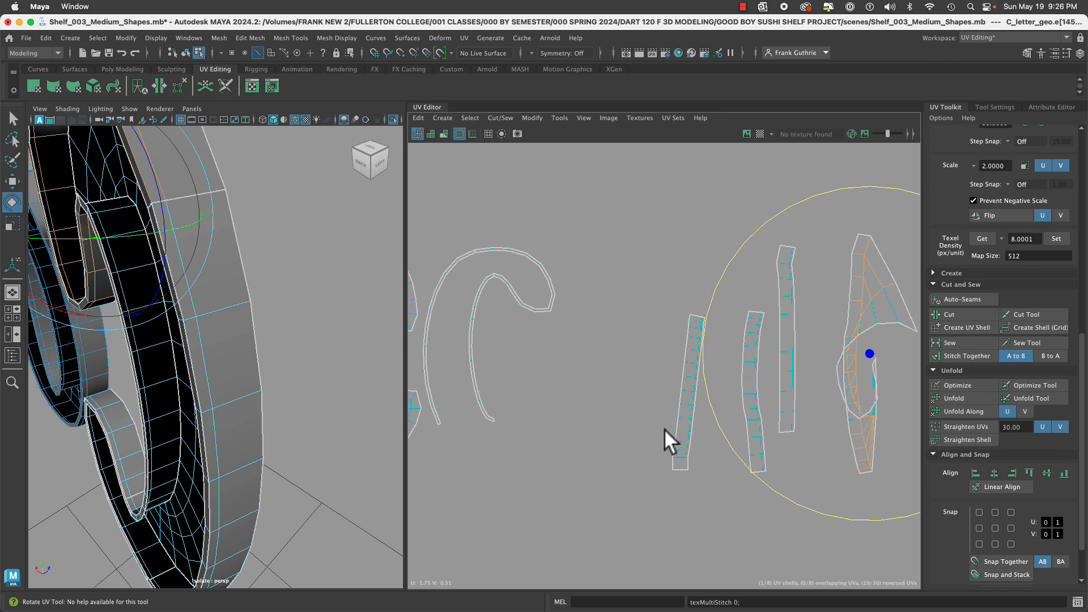
# Select the long side edges of the strip nearest the C, exclude unwanted edges near its ends, and stitch the selection together.
pyautogui.keyDown('alt'); pyautogui.moveTo(664, 429); pyautogui.dragTo(605, 430, button='middle'); pyautogui.keyUp('alt')
pyautogui.click(628, 483)
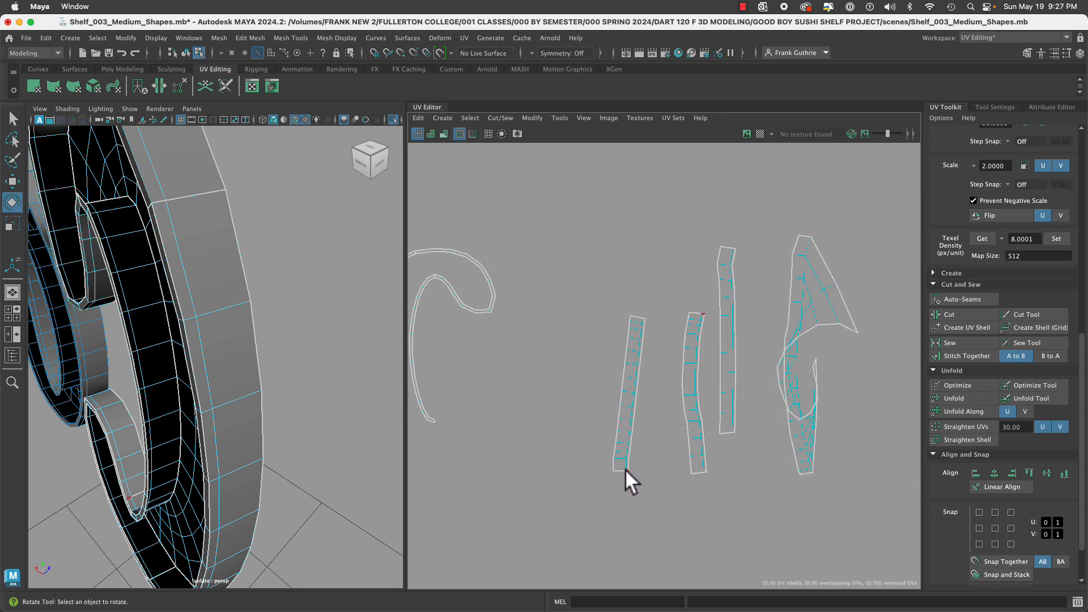
pyautogui.moveTo(625, 474); pyautogui.dragTo(658, 360)
pyautogui.moveTo(661, 311); pyautogui.dragTo(660, 313)
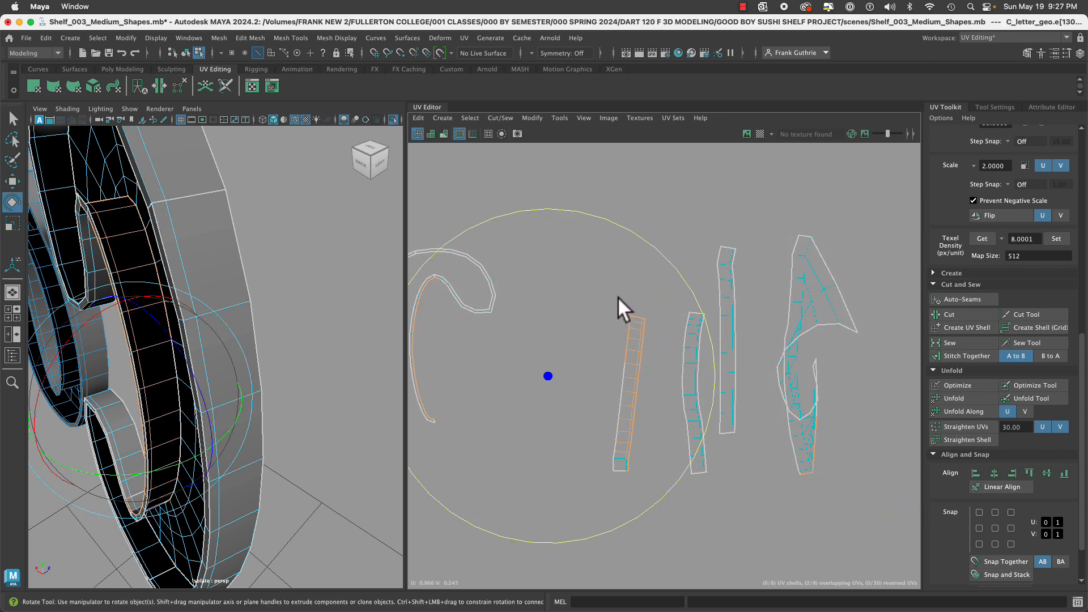
pyautogui.press('q')
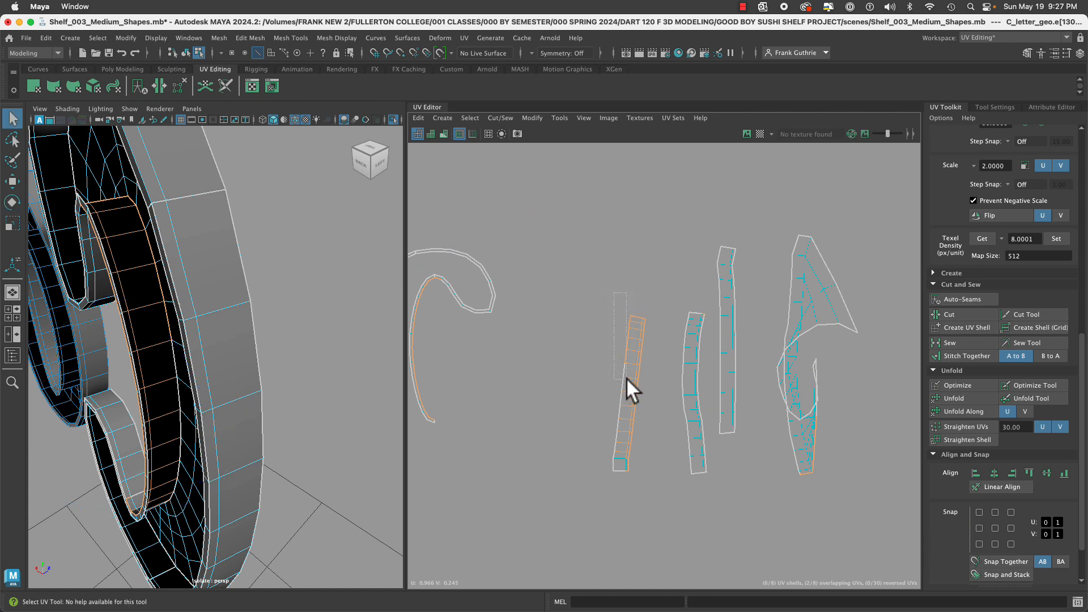
pyautogui.scroll(5, 610, 315)
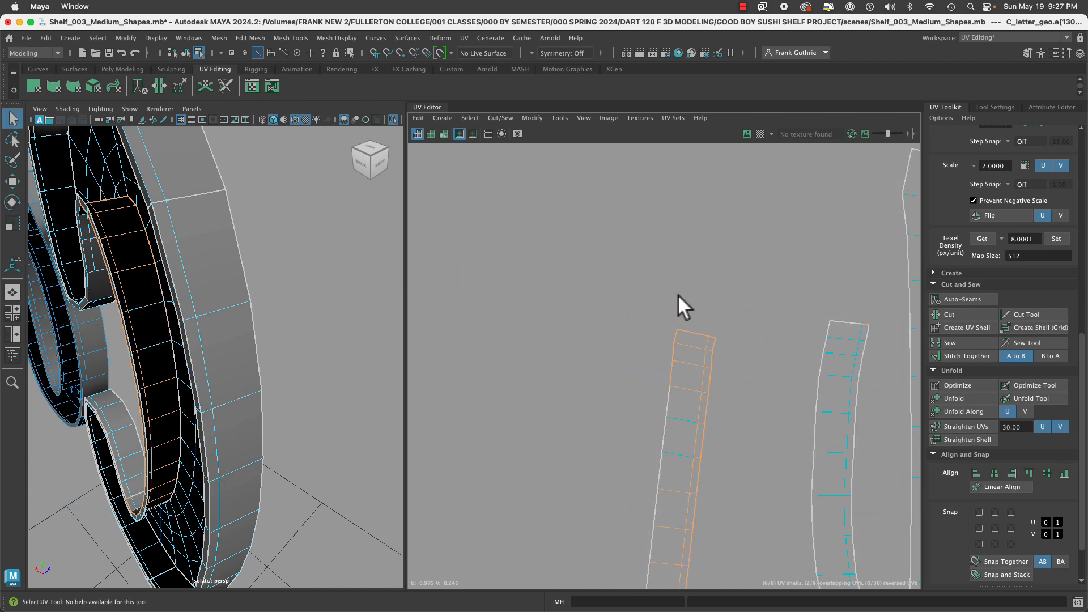
pyautogui.keyDown('ctrl'); pyautogui.moveTo(712, 335); pyautogui.dragTo(713, 336); pyautogui.keyUp('ctrl')
pyautogui.keyDown('ctrl'); pyautogui.moveTo(675, 409); pyautogui.dragTo(676, 409); pyautogui.keyUp('ctrl')
pyautogui.keyDown('alt'); pyautogui.moveTo(669, 515); pyautogui.dragTo(661, 419, button='middle'); pyautogui.keyUp('alt')
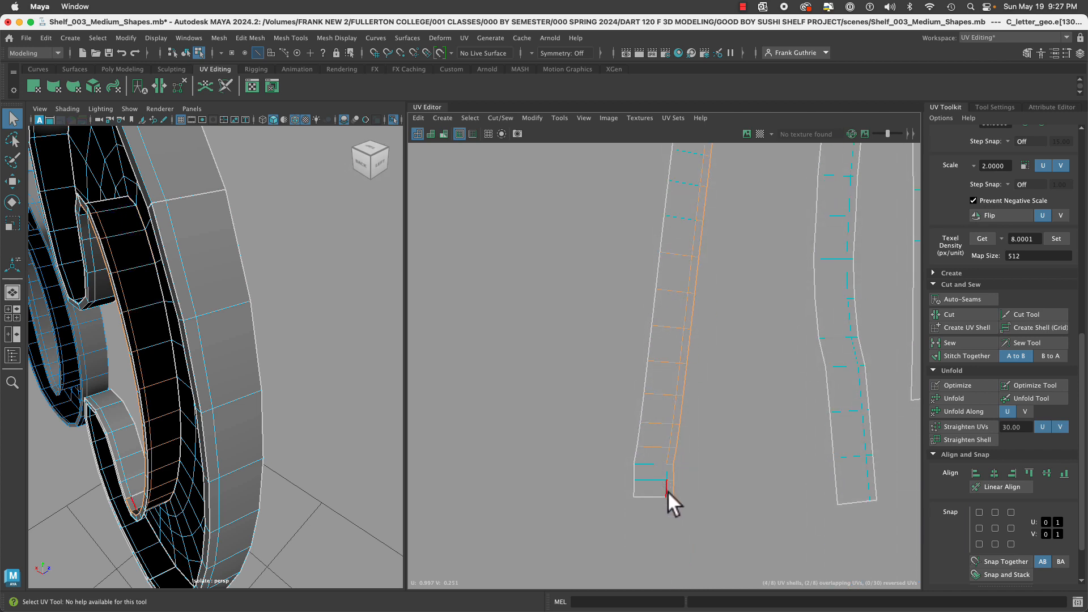
pyautogui.click(965, 357)
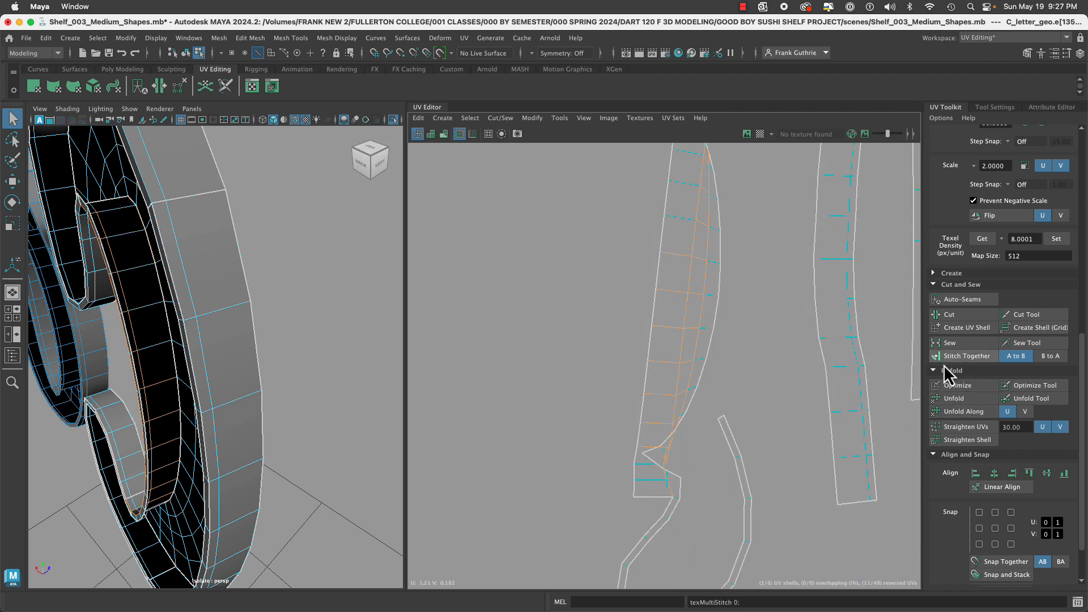
# Cut the UVs at the end of the nearest strip where the thin curved bevel piece hangs off.
pyautogui.keyDown('alt'); pyautogui.moveTo(819, 447); pyautogui.dragTo(794, 348, button='middle'); pyautogui.keyUp('alt')
pyautogui.scroll(1, 661, 412)
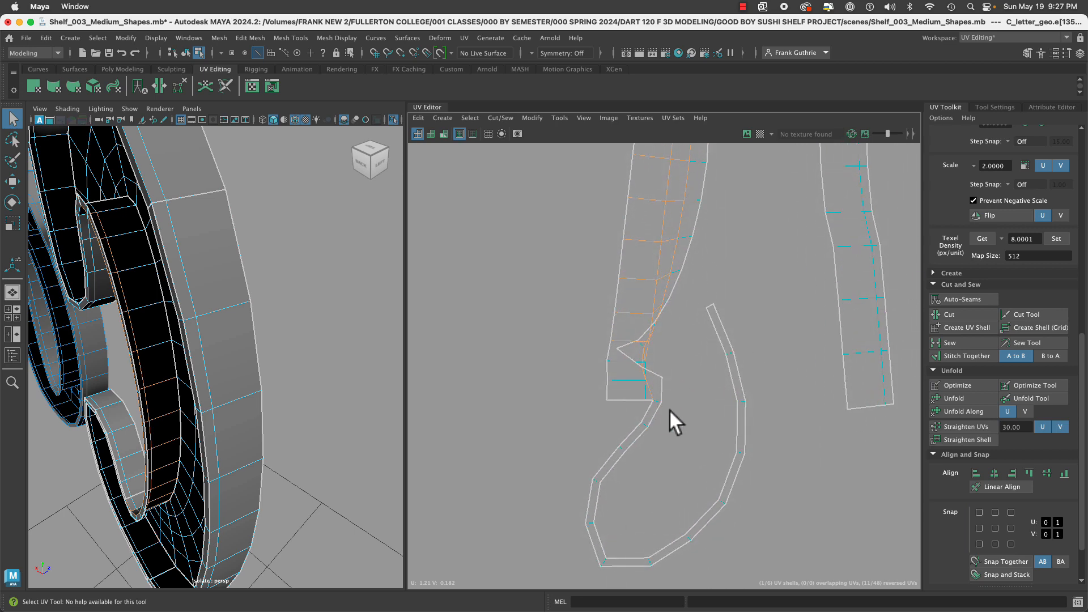
pyautogui.click(655, 403)
pyautogui.click(960, 317)
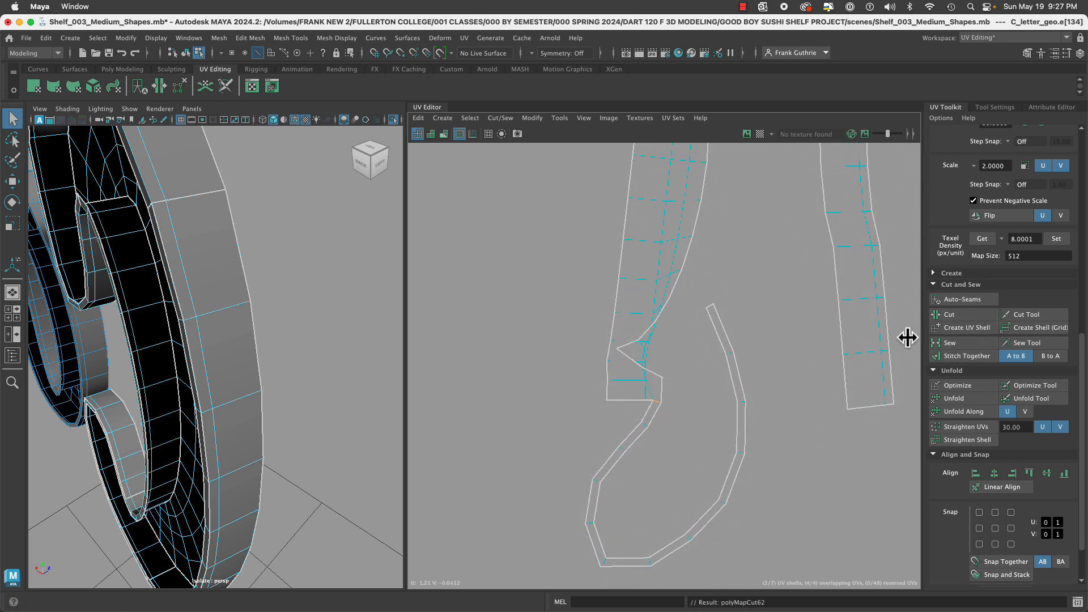
# Select the long side edges of the second side-wall strip from the C and stitch them together.
pyautogui.keyDown('alt'); pyautogui.moveTo(770, 404); pyautogui.dragTo(600, 378, button='right'); pyautogui.keyUp('alt')
pyautogui.keyDown('alt'); pyautogui.moveTo(816, 403); pyautogui.dragTo(739, 397, button='right'); pyautogui.keyUp('alt')
pyautogui.keyDown('alt'); pyautogui.moveTo(739, 398); pyautogui.dragTo(666, 419, button='middle'); pyautogui.keyUp('alt')
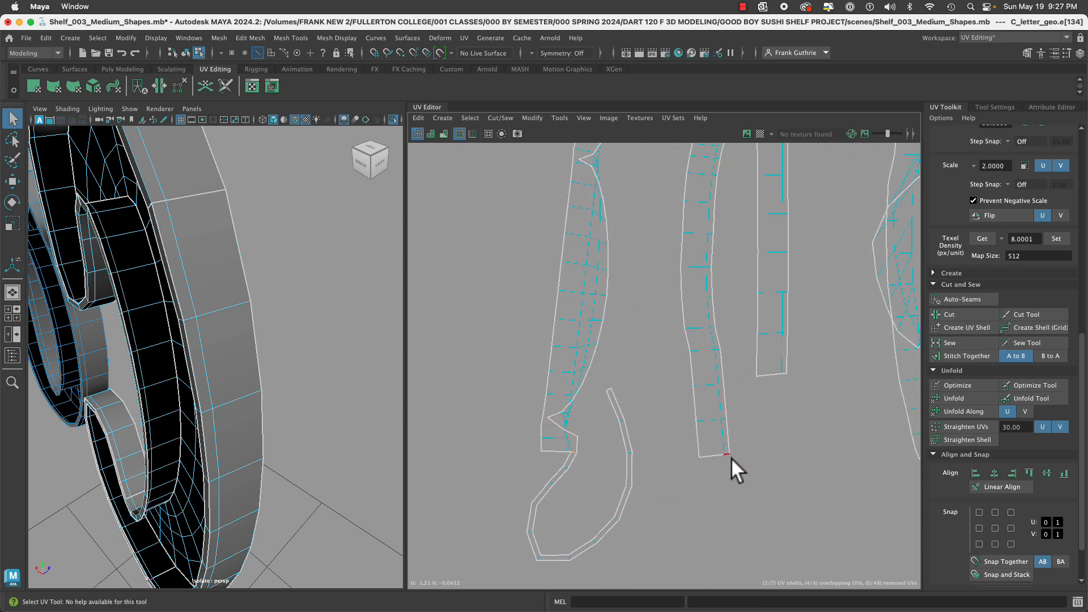
pyautogui.click(720, 420)
pyautogui.keyDown('alt'); pyautogui.moveTo(721, 375); pyautogui.dragTo(670, 502, button='middle'); pyautogui.keyUp('alt')
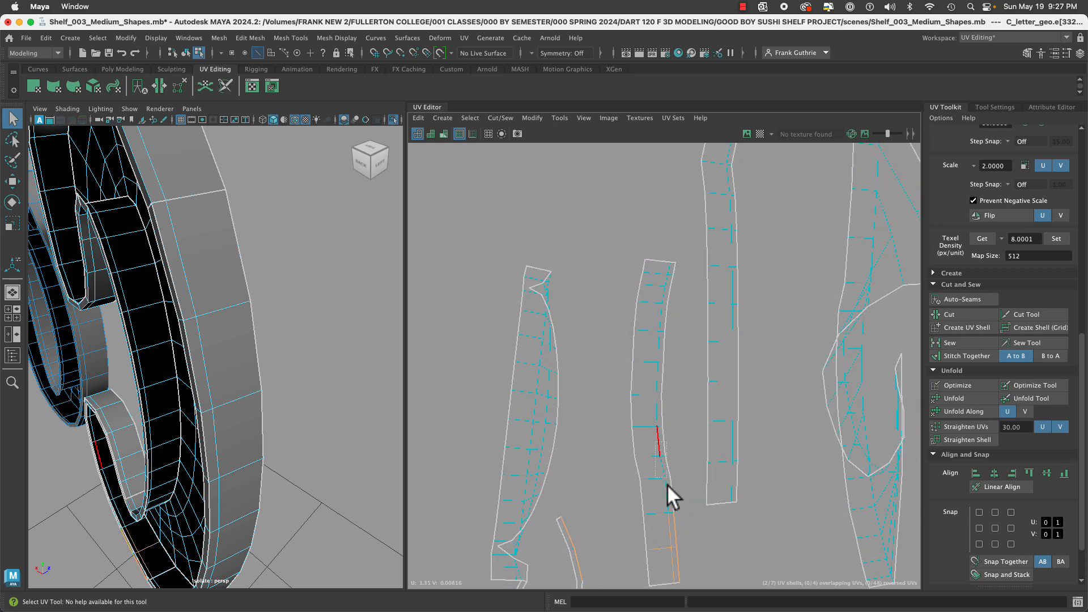
pyautogui.keyDown('shift'); pyautogui.doubleClick(665, 447); pyautogui.keyUp('shift')
pyautogui.keyDown('shift'); pyautogui.moveTo(656, 437); pyautogui.dragTo(659, 442); pyautogui.keyUp('shift')
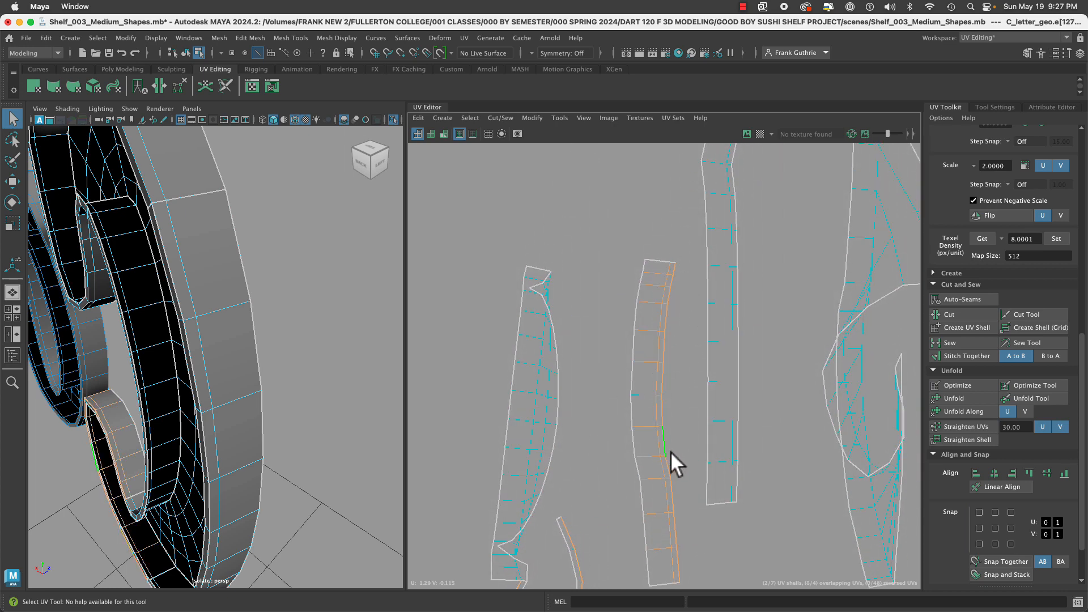
pyautogui.click(973, 356)
pyautogui.keyDown('alt'); pyautogui.moveTo(755, 426); pyautogui.dragTo(598, 314, button='middle'); pyautogui.keyUp('alt')
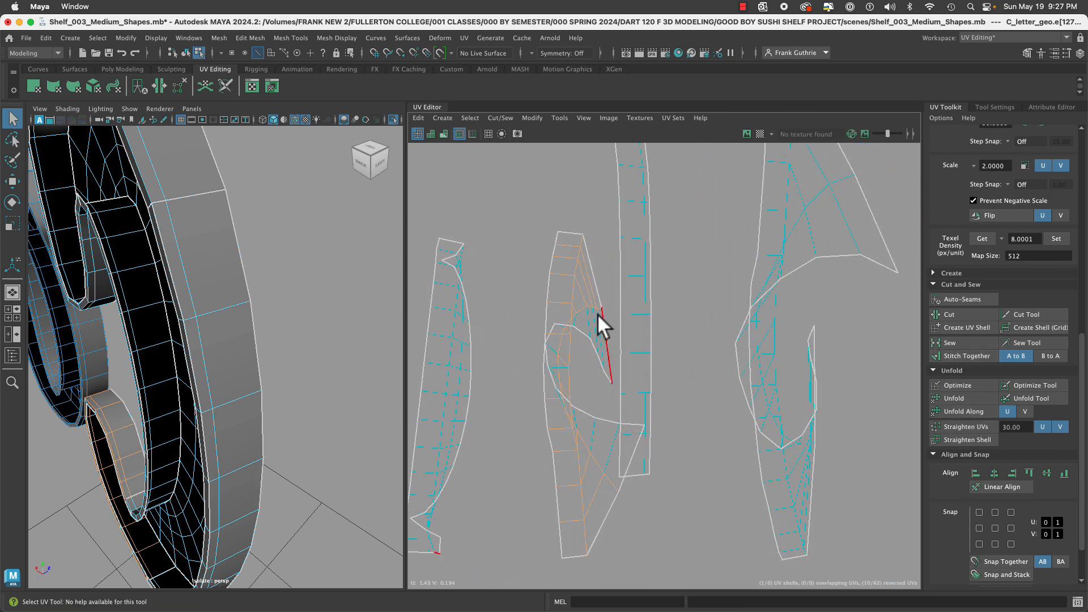
# Switch to UV shell selection, select the three distorted stitched strips, and unfold them.
pyautogui.moveTo(596, 310); pyautogui.dragTo(547, 292, button='right')
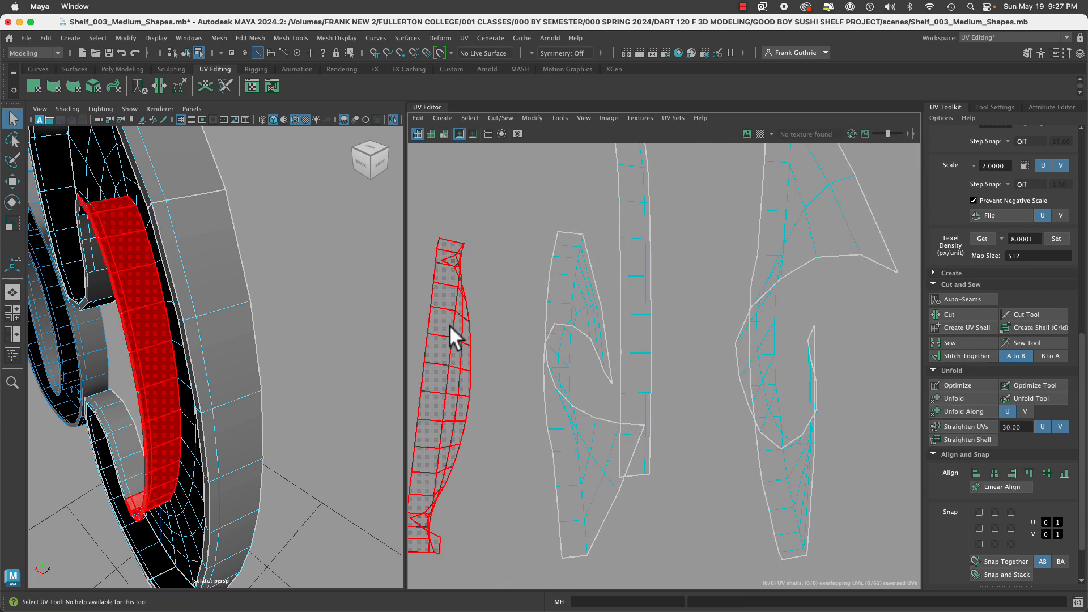
pyautogui.moveTo(450, 326); pyautogui.dragTo(590, 396)
pyautogui.keyDown('shift'); pyautogui.moveTo(726, 378); pyautogui.dragTo(891, 479); pyautogui.keyUp('shift')
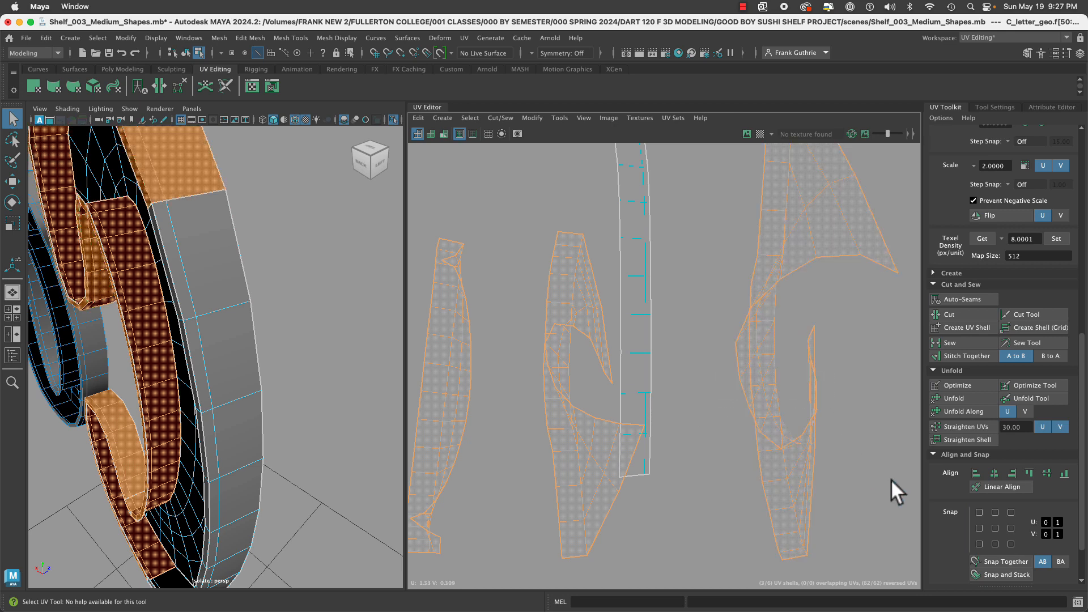
pyautogui.click(974, 398)
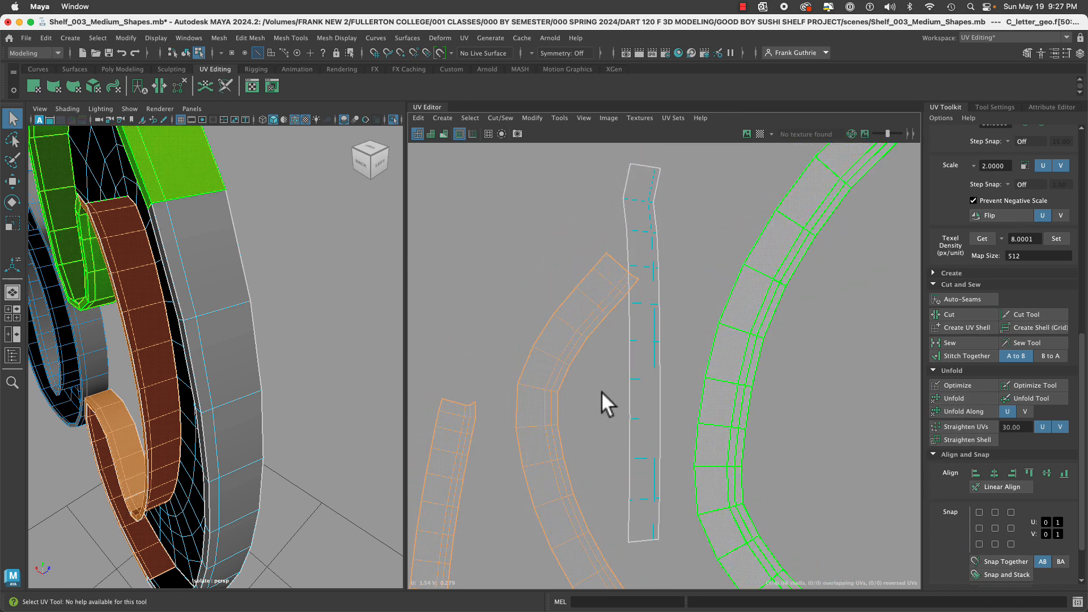
# Try to stitch the remaining straight strip along its whole border, then undo the stitch.
pyautogui.click(650, 422)
pyautogui.scroll(3, 663, 397)
pyautogui.moveTo(670, 323); pyautogui.dragTo(679, 260, button='right')
pyautogui.moveTo(674, 256); pyautogui.dragTo(695, 277)
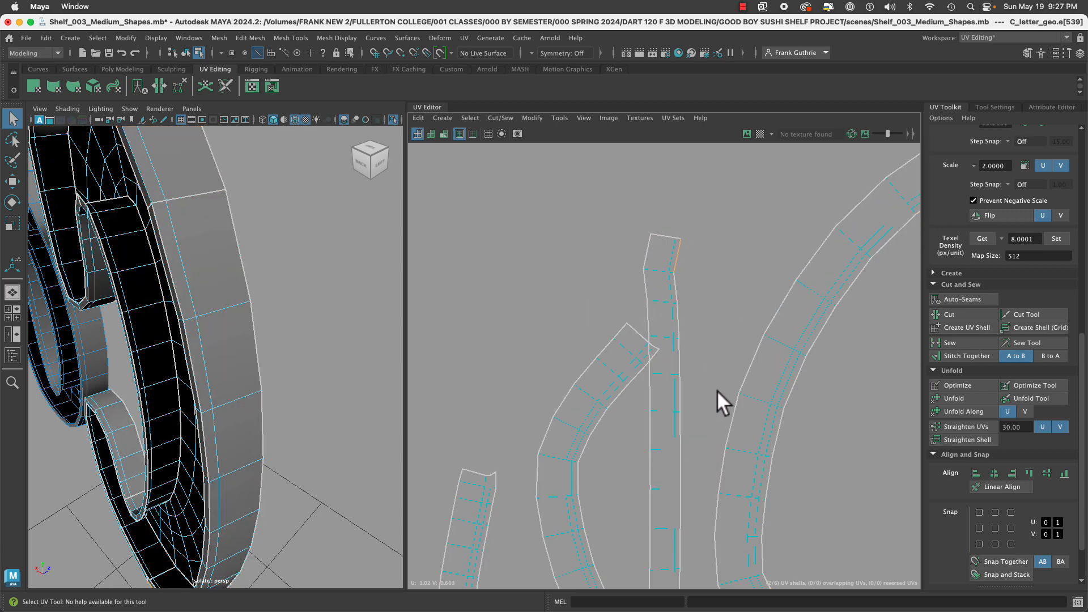
pyautogui.keyDown('alt'); pyautogui.moveTo(688, 486); pyautogui.dragTo(718, 423, button='middle'); pyautogui.keyUp('alt')
pyautogui.doubleClick(708, 427)
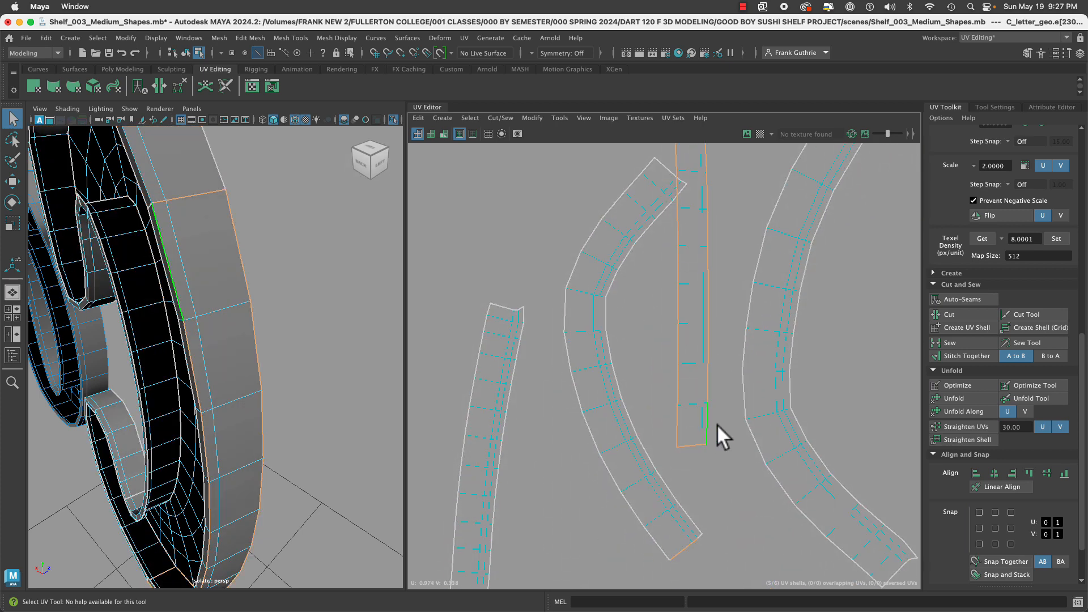
pyautogui.click(965, 360)
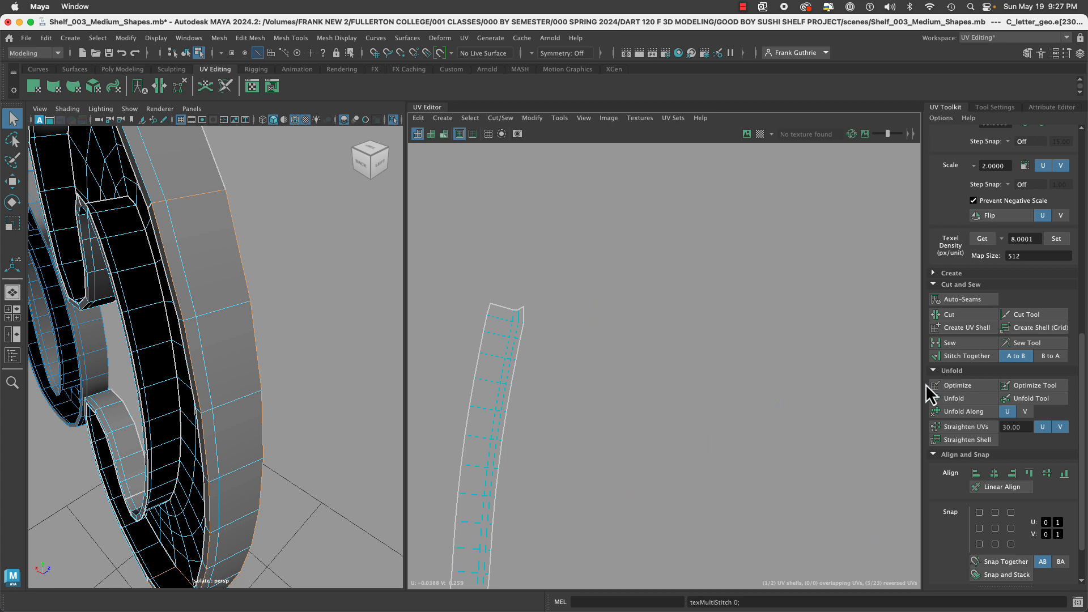
pyautogui.press('super+z')
# Select only the edges along one long side of the straight strip and stitch them together.
pyautogui.click(707, 429)
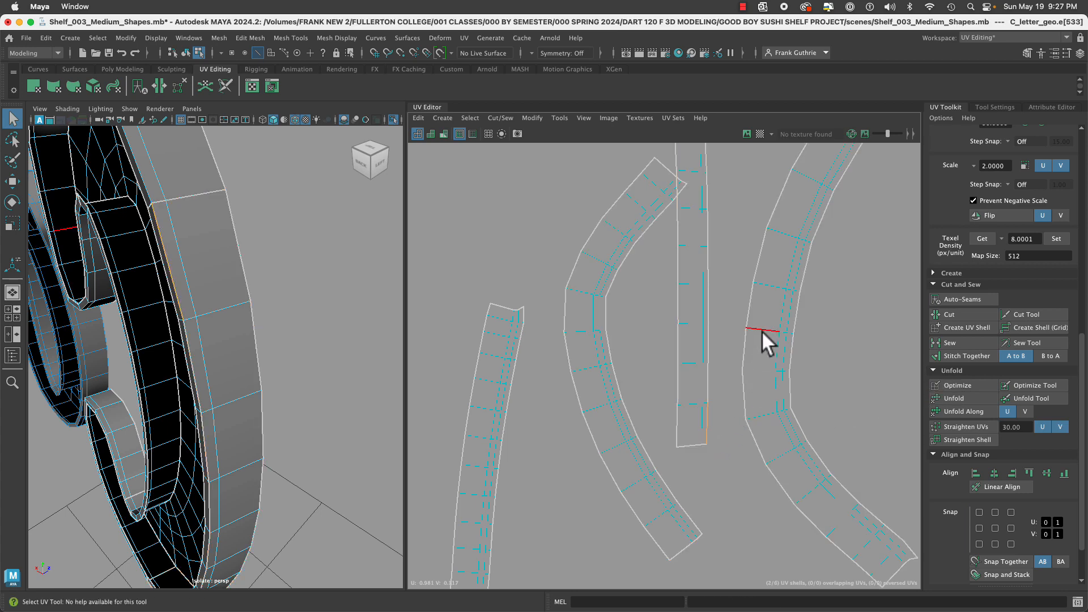
pyautogui.keyDown('alt'); pyautogui.moveTo(720, 170); pyautogui.dragTo(717, 264, button='middle'); pyautogui.keyUp('alt')
pyautogui.doubleClick(703, 185)
pyautogui.scroll(-5, 760, 357)
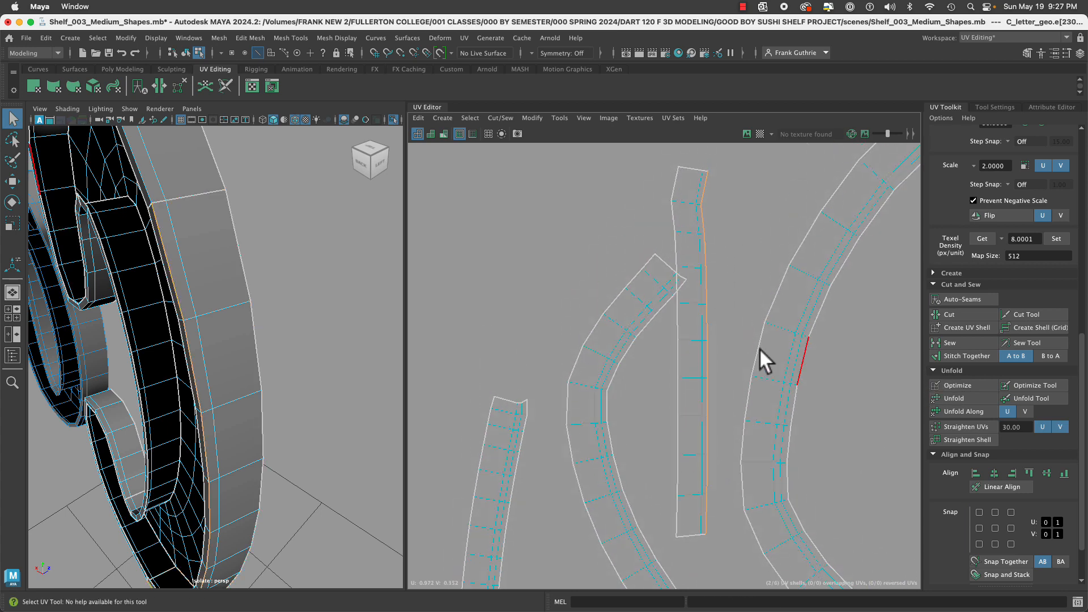
pyautogui.click(974, 359)
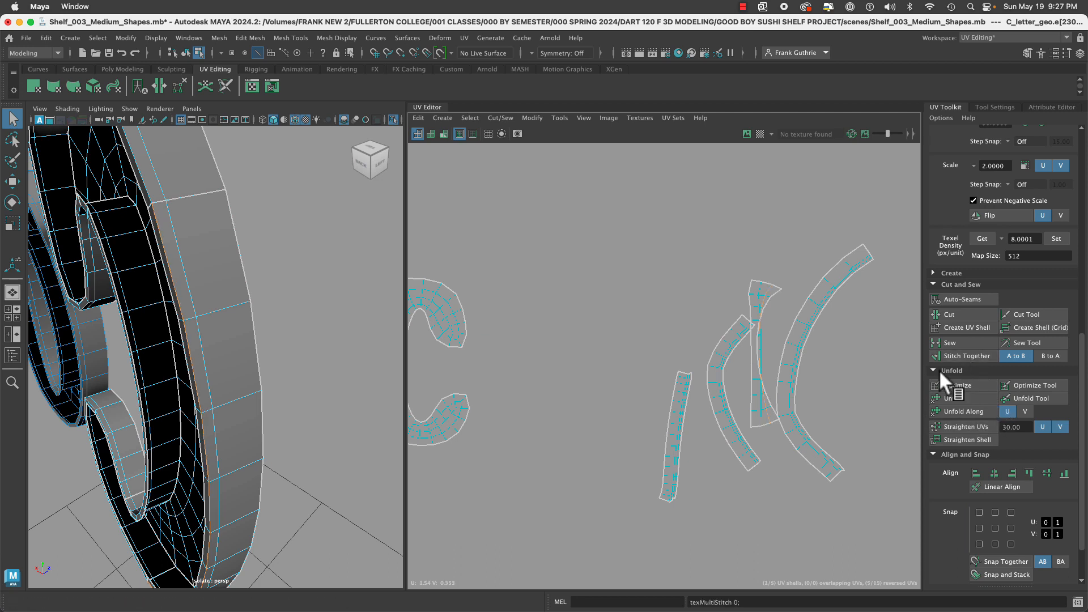
# Select the long curved strip's UV shell, unfold it, and smooth its lower part with the Unfold tool.
pyautogui.moveTo(712, 295); pyautogui.dragTo(685, 282, button='right')
pyautogui.click(708, 292)
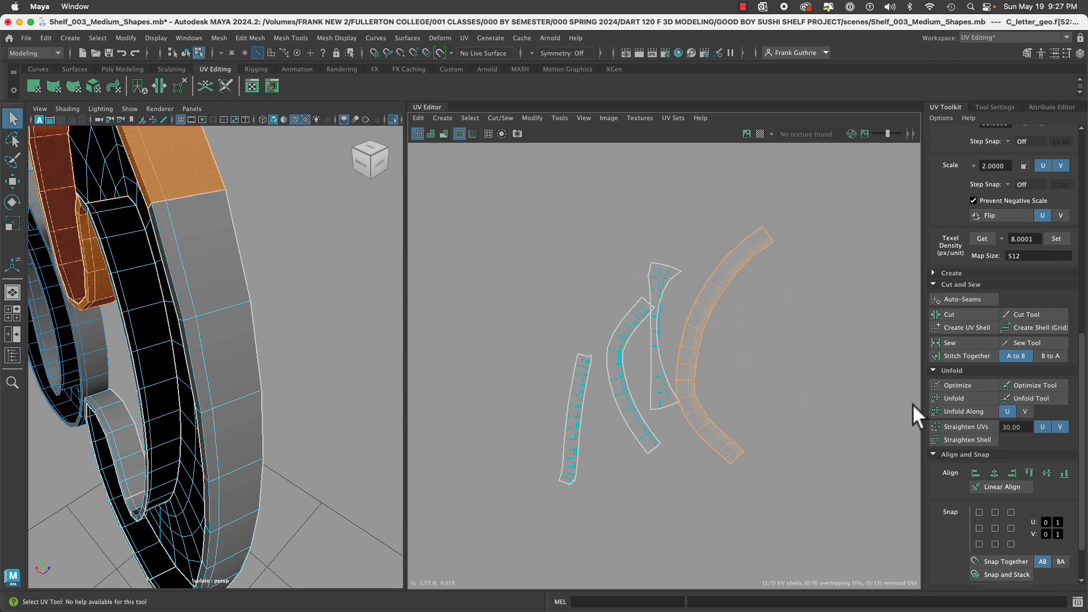
pyautogui.click(960, 401)
pyautogui.keyDown('alt'); pyautogui.moveTo(815, 377); pyautogui.dragTo(814, 352, button='middle'); pyautogui.keyUp('alt')
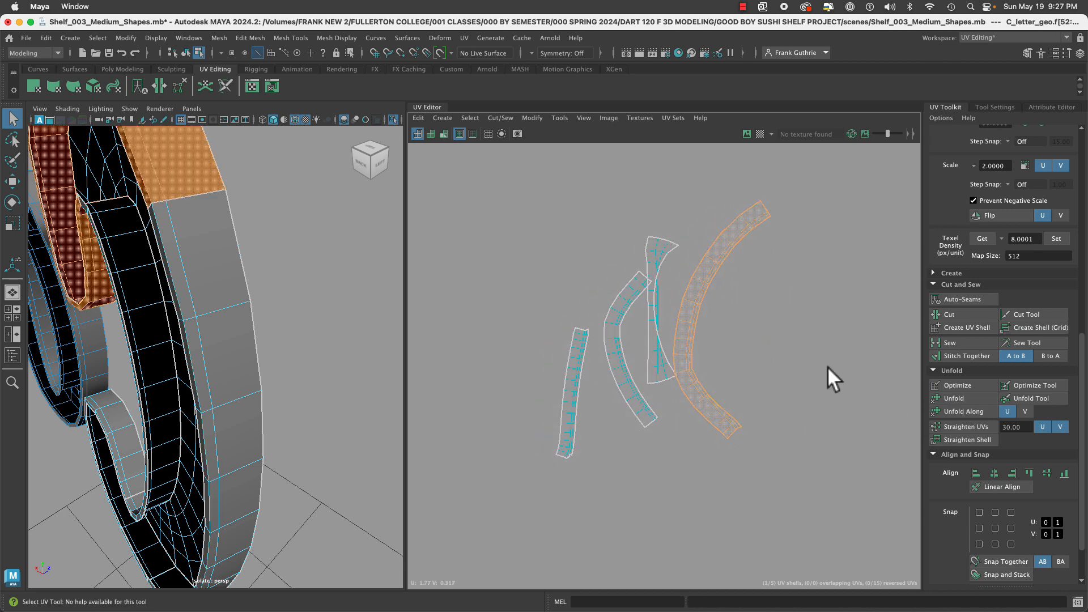
pyautogui.click(1047, 399)
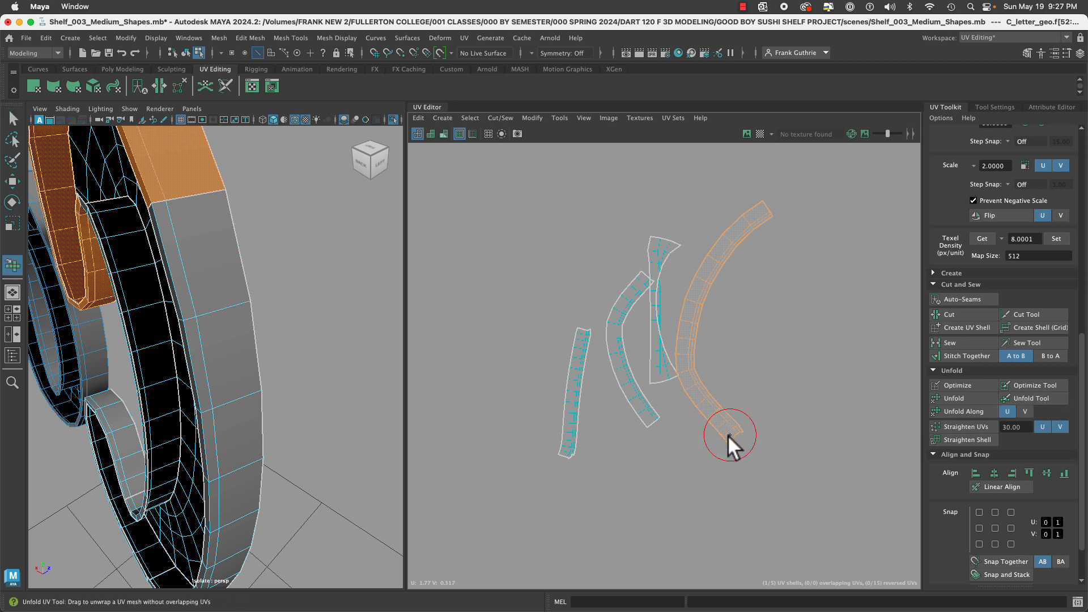
pyautogui.moveTo(727, 434); pyautogui.dragTo(698, 370)
pyautogui.click(1036, 387)
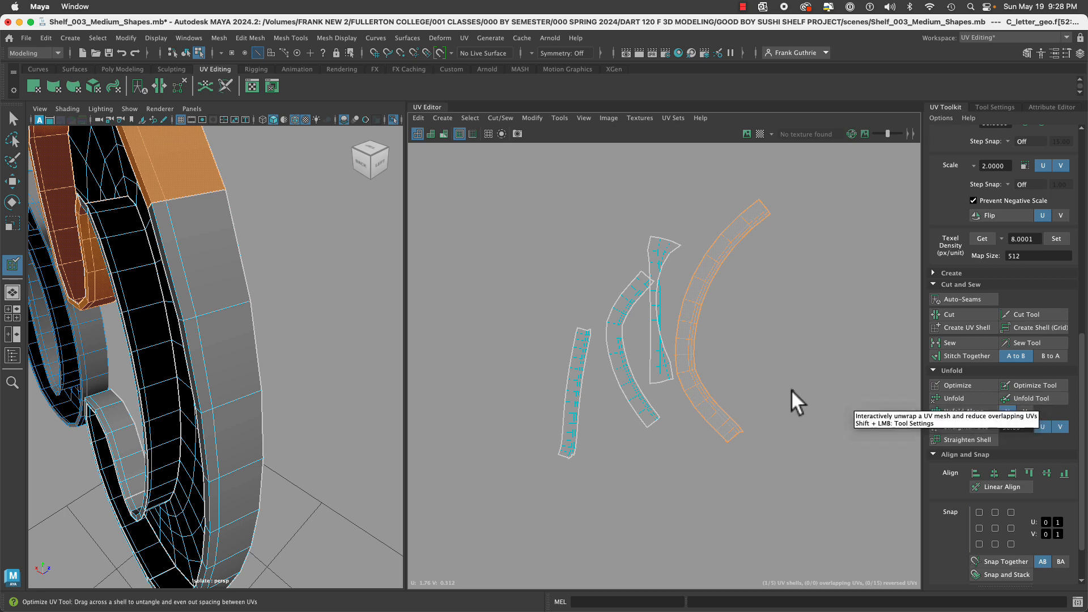
pyautogui.press('q')
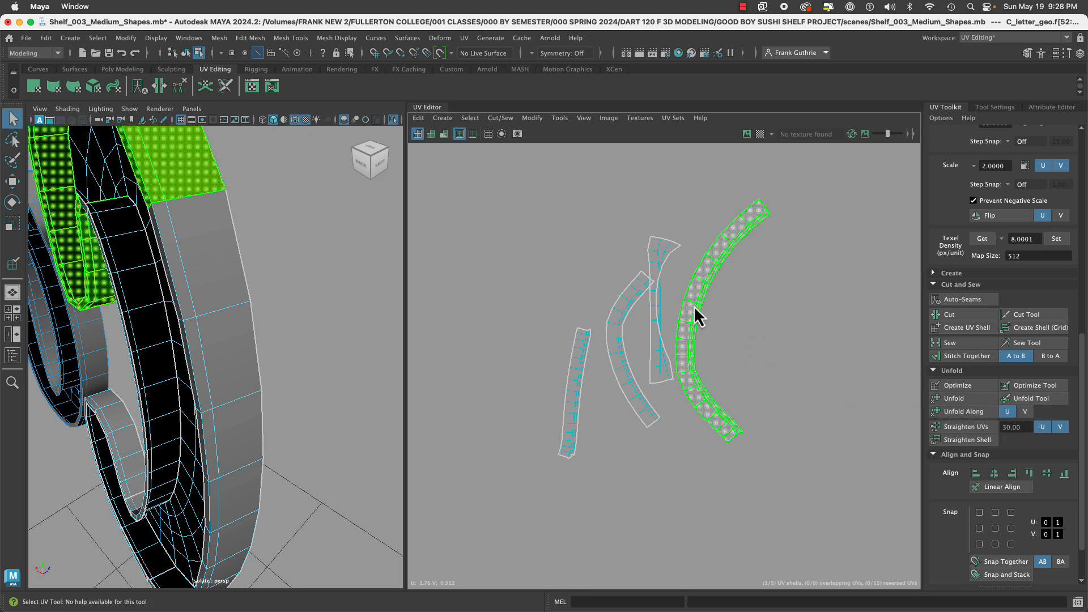
# Select the lengthwise edge loop of the long curved strip and unfold it along V.
pyautogui.moveTo(700, 296); pyautogui.dragTo(700, 296, button='right')
pyautogui.click(698, 291)
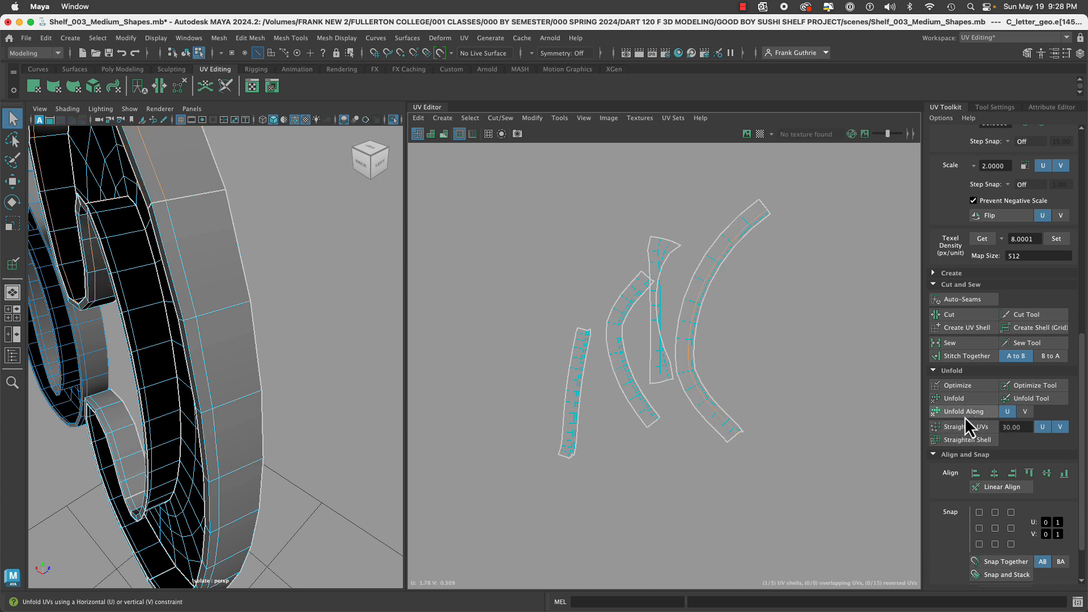
pyautogui.click(1025, 413)
pyautogui.click(979, 416)
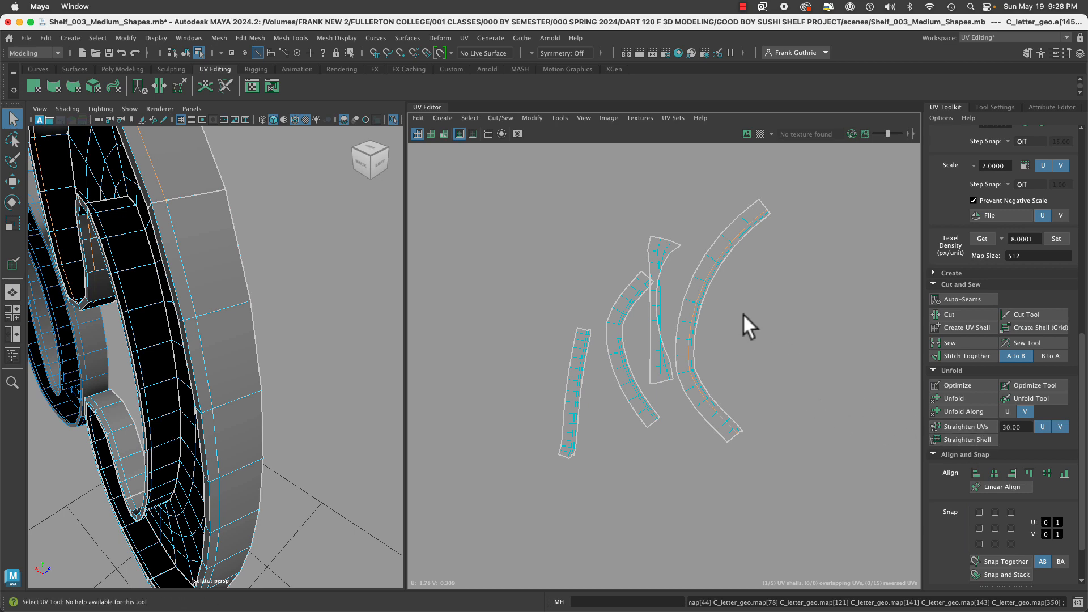
# Move the long curved strip's shell clear of the other strips and straighten all its UVs in U and V at 30.
pyautogui.moveTo(695, 261); pyautogui.dragTo(662, 256, button='right')
pyautogui.click(695, 321)
pyautogui.press('w')
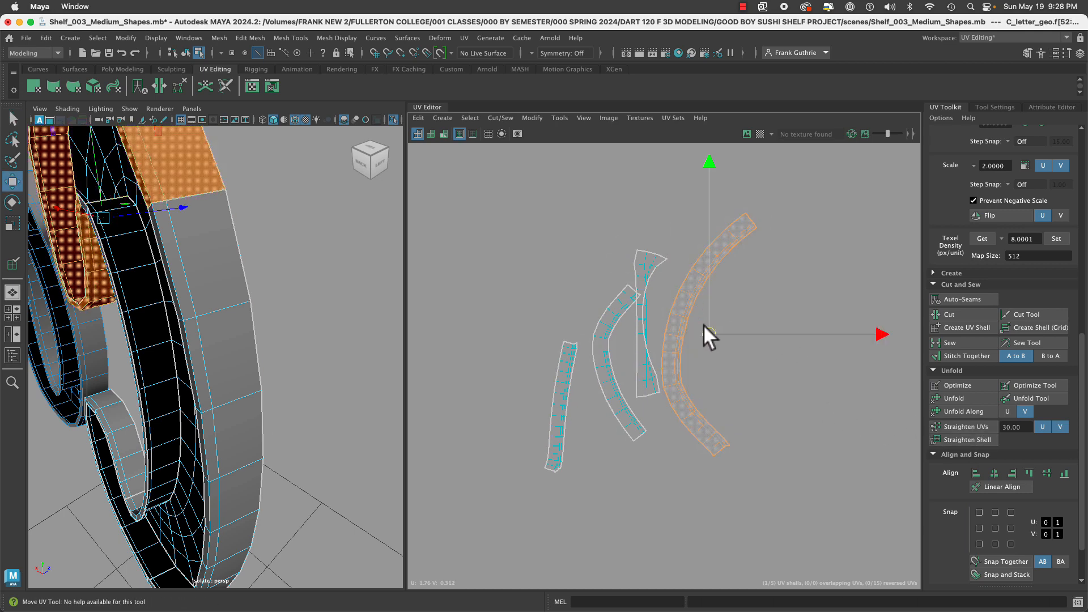
pyautogui.moveTo(710, 331); pyautogui.dragTo(781, 333)
pyautogui.moveTo(769, 278); pyautogui.dragTo(855, 242, button='right')
pyautogui.moveTo(867, 148); pyautogui.dragTo(716, 510)
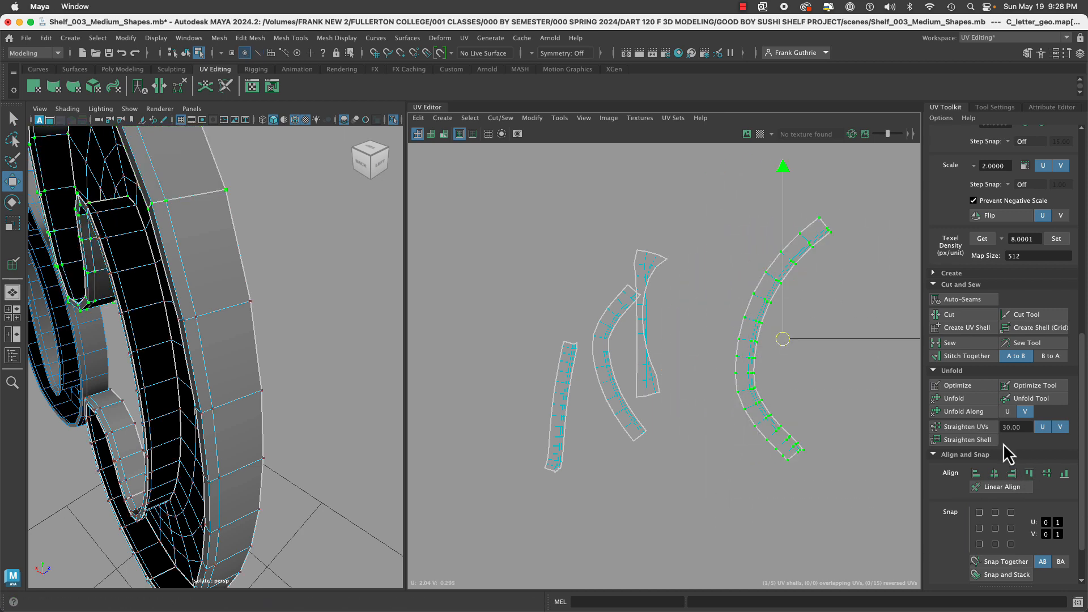
pyautogui.click(983, 428)
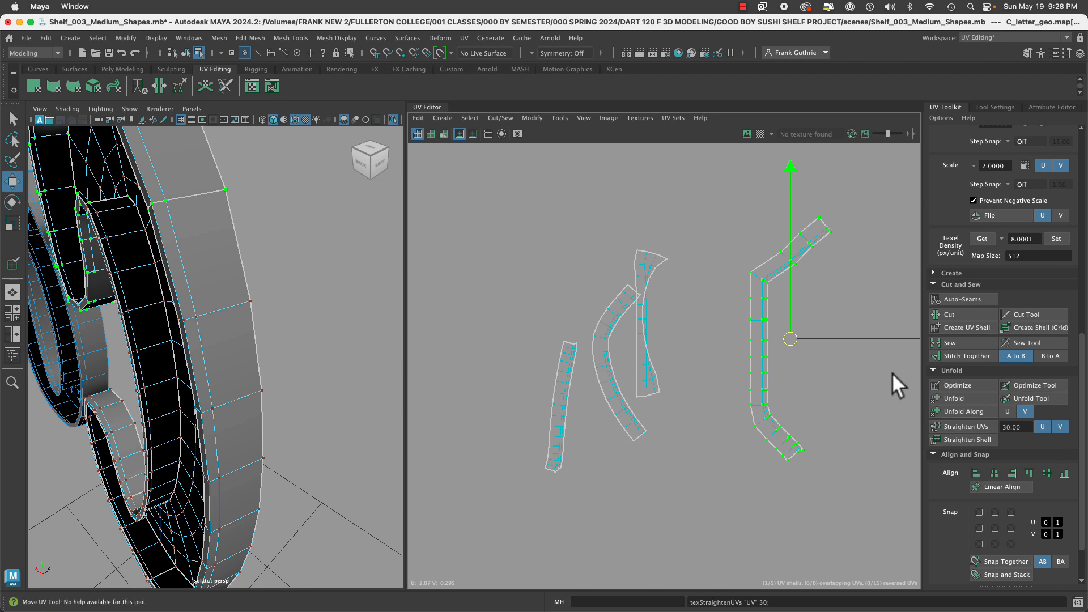
# Rotate the UVs of the strip's slanted upper end upright and move them in line above the straight section.
pyautogui.keyDown('alt'); pyautogui.moveTo(852, 321); pyautogui.dragTo(796, 368, button='middle'); pyautogui.keyUp('alt')
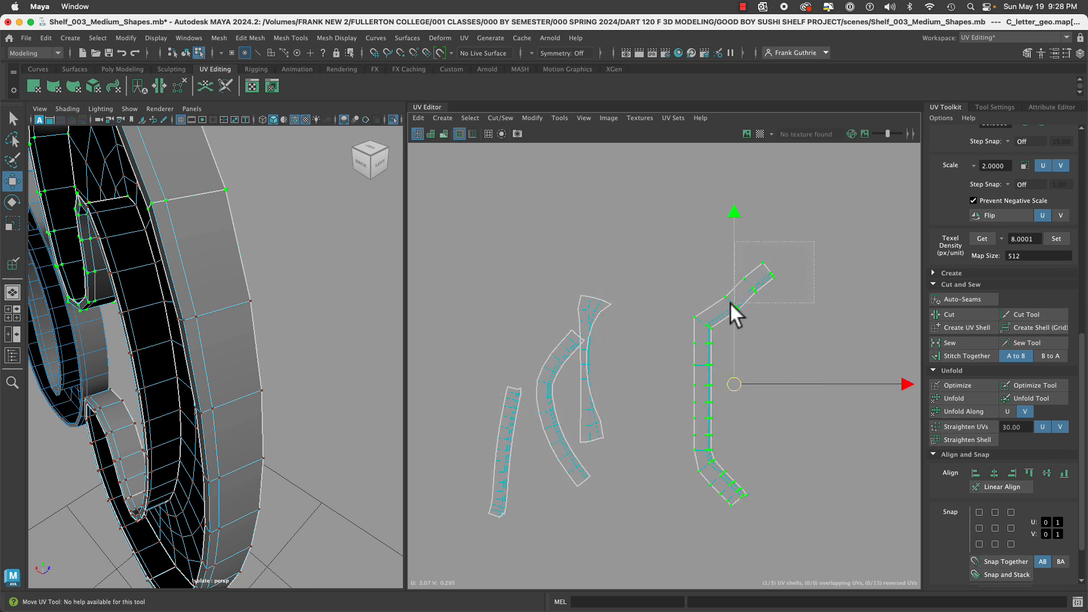
pyautogui.moveTo(721, 310); pyautogui.dragTo(722, 311)
pyautogui.press('e')
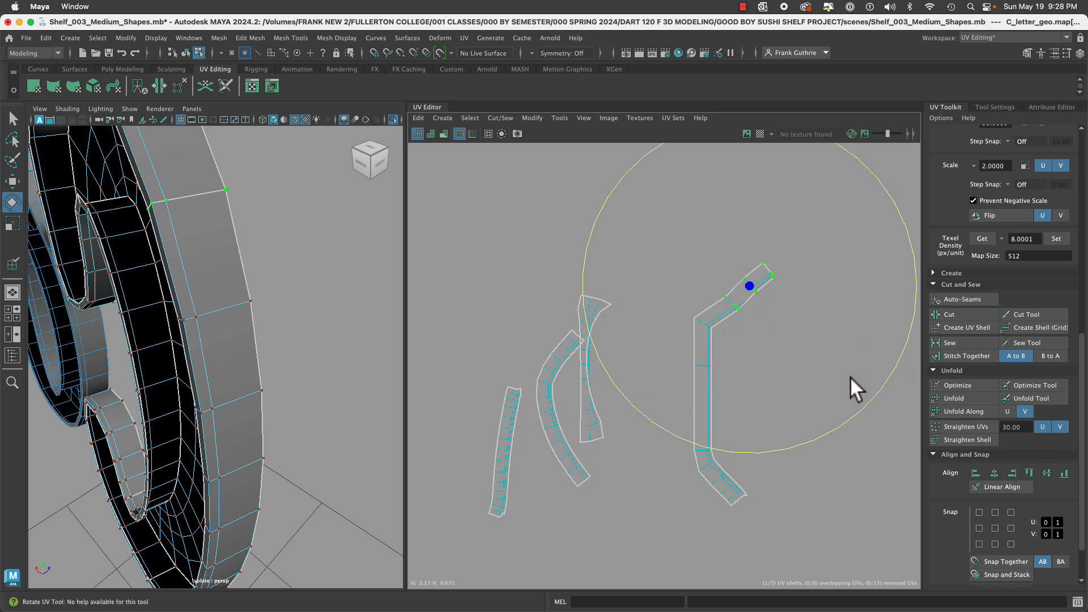
pyautogui.moveTo(821, 345); pyautogui.dragTo(824, 271)
pyautogui.press('w')
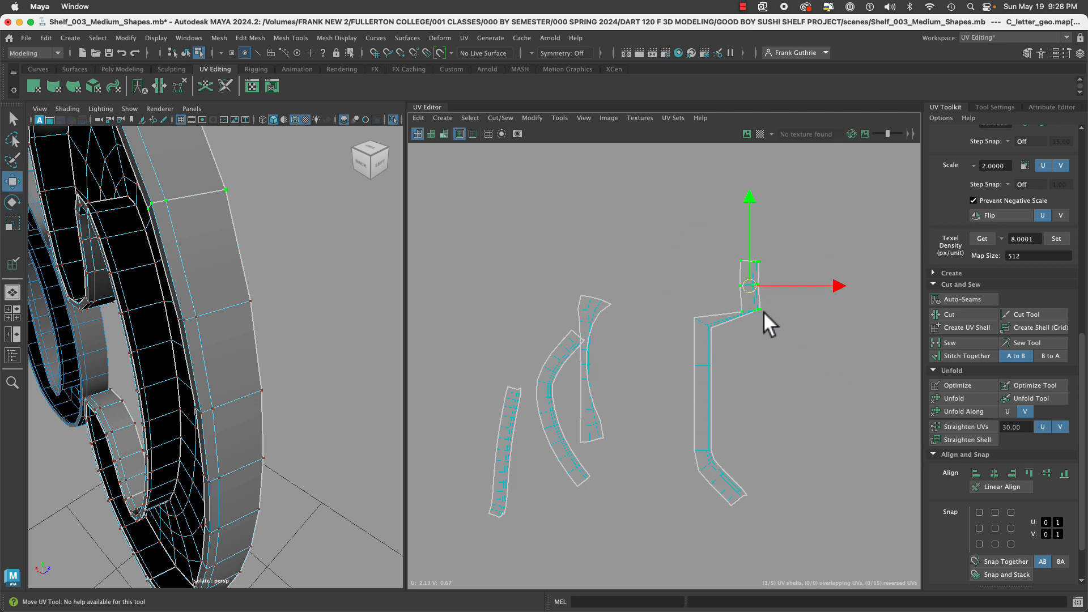
pyautogui.moveTo(747, 288); pyautogui.dragTo(702, 281)
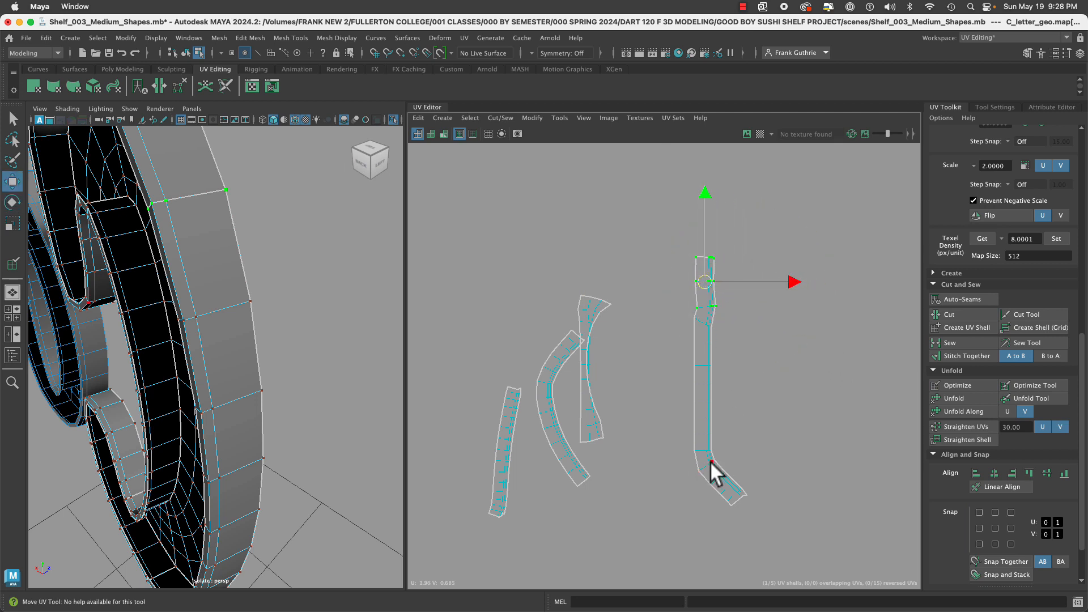
# Rotate the strip's slanted lower end upright, line it up beneath the straight section, and straighten the whole strip's UVs.
pyautogui.moveTo(763, 539); pyautogui.dragTo(762, 539)
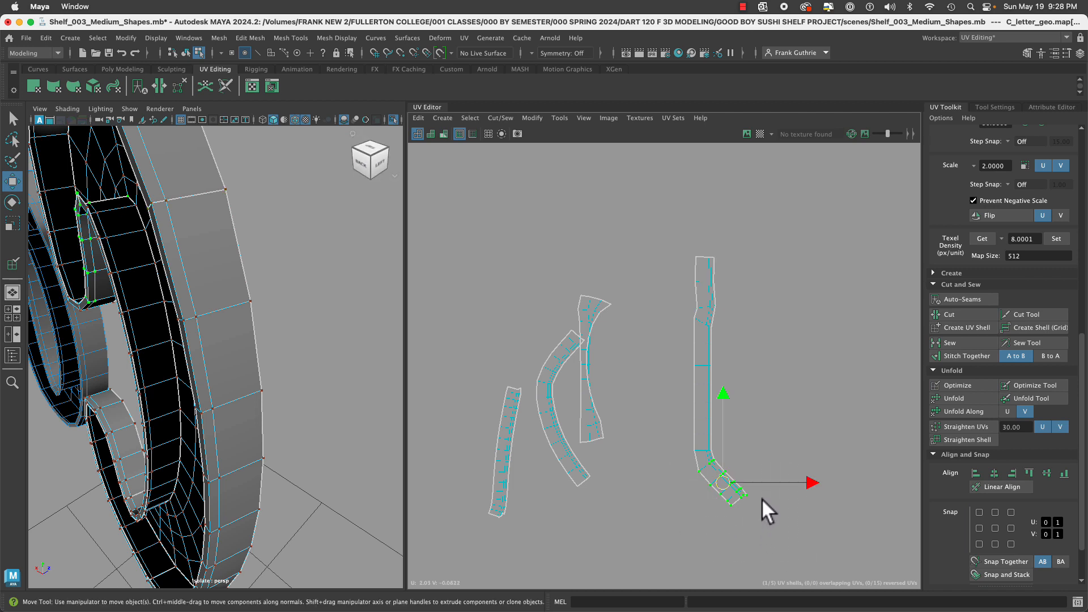
pyautogui.press('e')
pyautogui.moveTo(809, 470); pyautogui.dragTo(784, 524)
pyautogui.press('w')
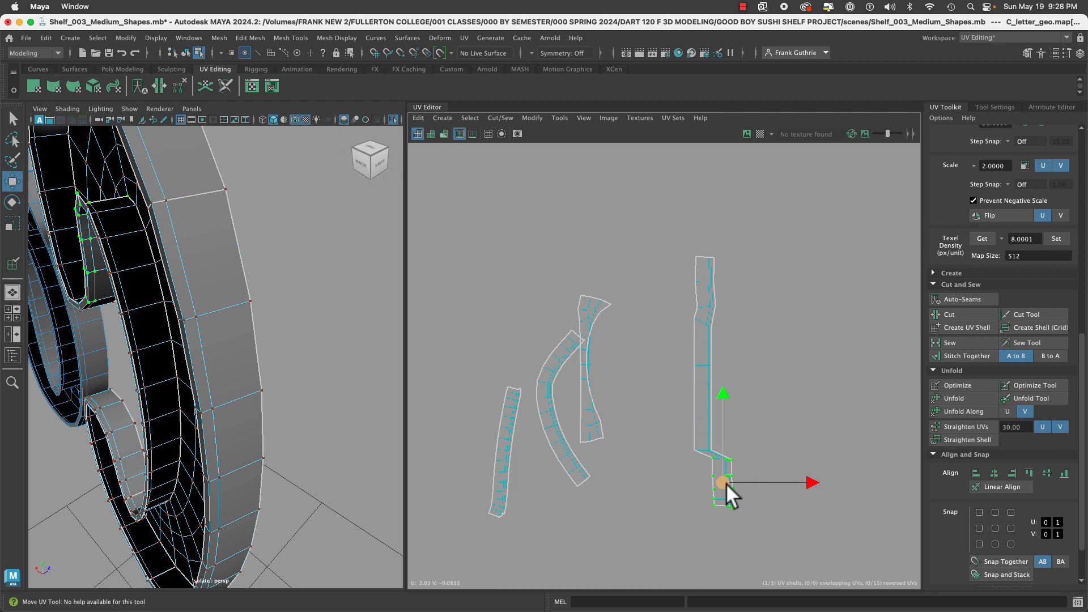
pyautogui.moveTo(725, 484); pyautogui.dragTo(704, 486)
pyautogui.moveTo(674, 229); pyautogui.dragTo(765, 529)
pyautogui.click(980, 432)
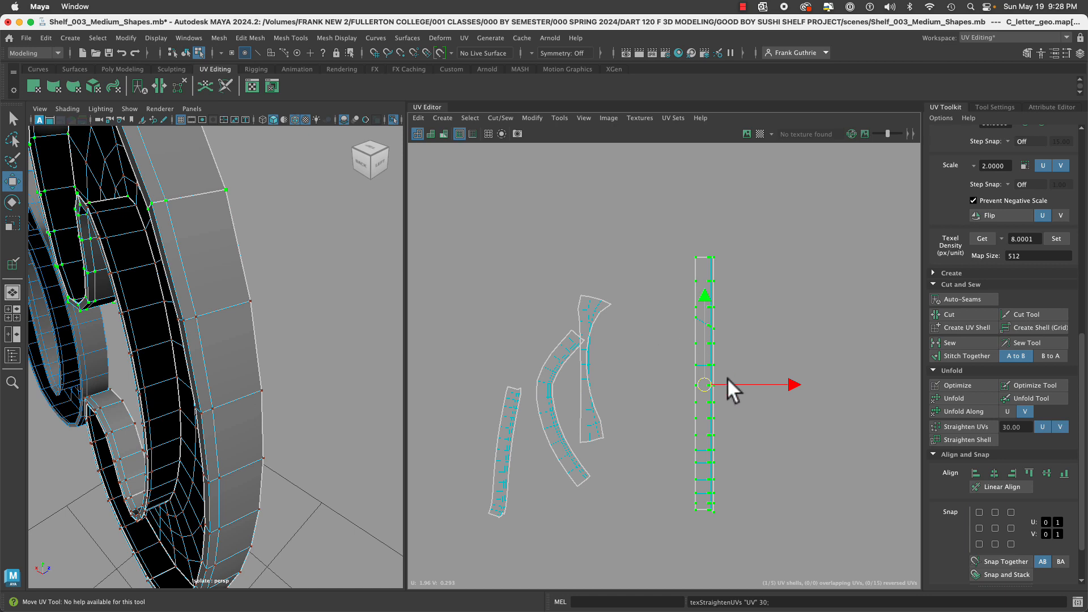
# Align the strip's slanted upper crosswise row to its minimum V and the UVs of its bottom end to their maximum V.
pyautogui.keyDown('alt'); pyautogui.moveTo(727, 376); pyautogui.dragTo(878, 396, button='right'); pyautogui.keyUp('alt')
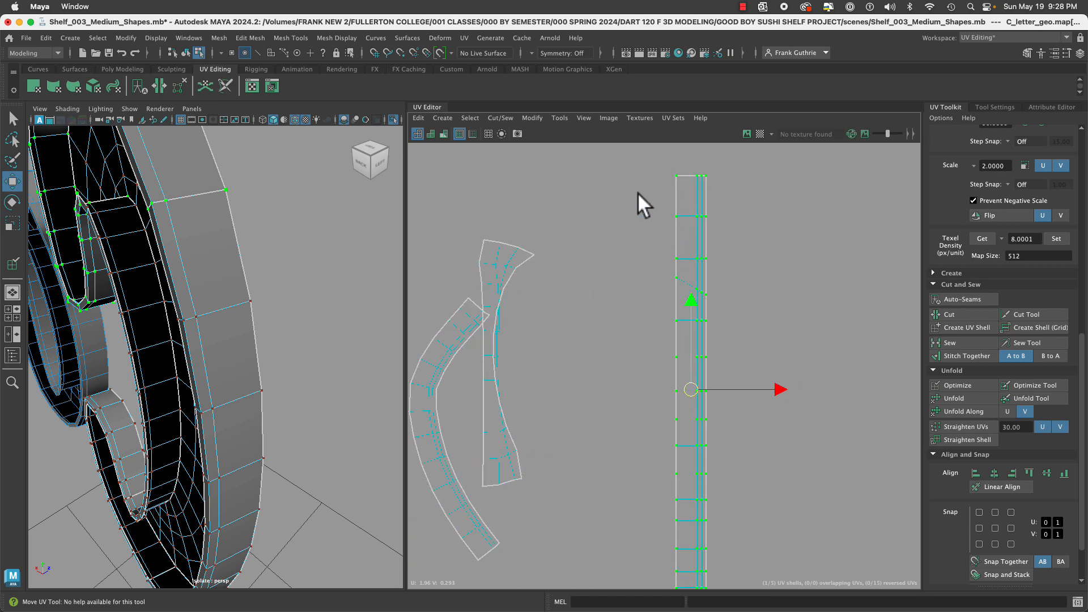
pyautogui.click(656, 176)
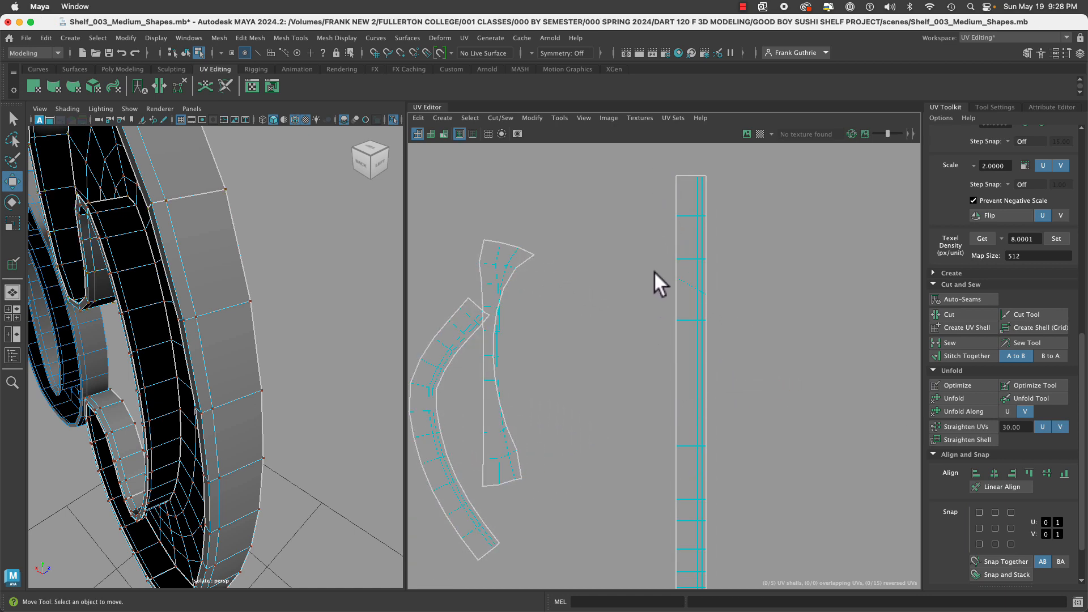
pyautogui.moveTo(654, 271); pyautogui.dragTo(735, 316)
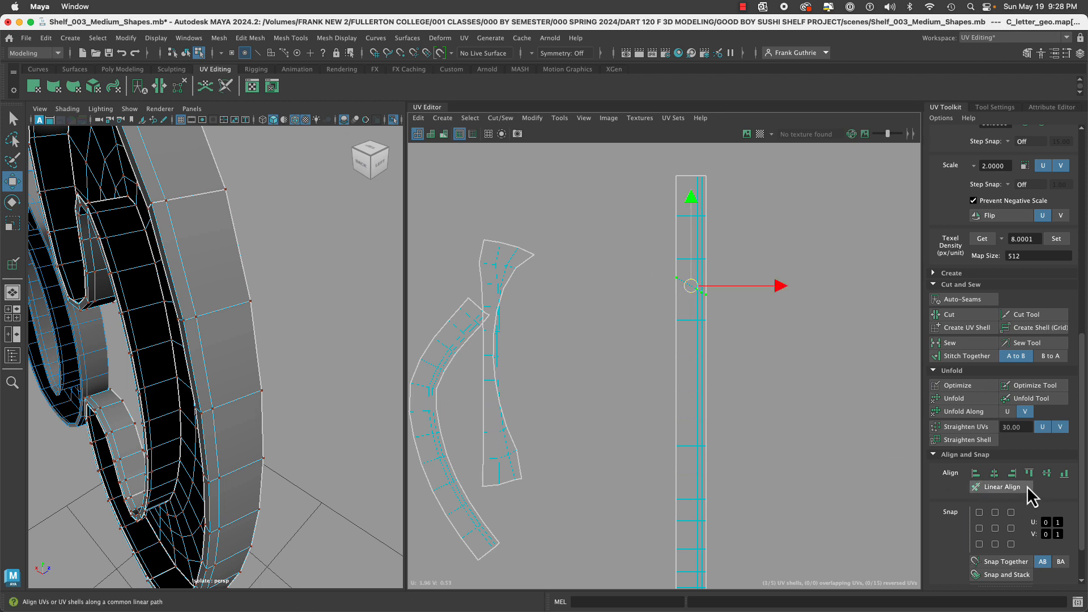
pyautogui.click(1065, 474)
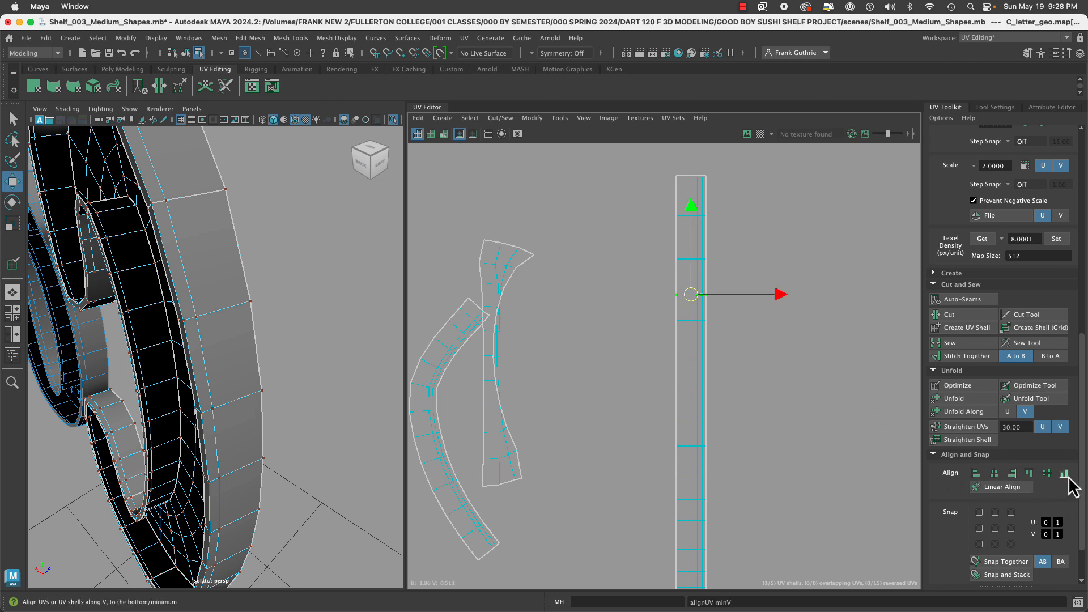
pyautogui.keyDown('alt'); pyautogui.moveTo(879, 551); pyautogui.dragTo(876, 357, button='middle'); pyautogui.keyUp('alt')
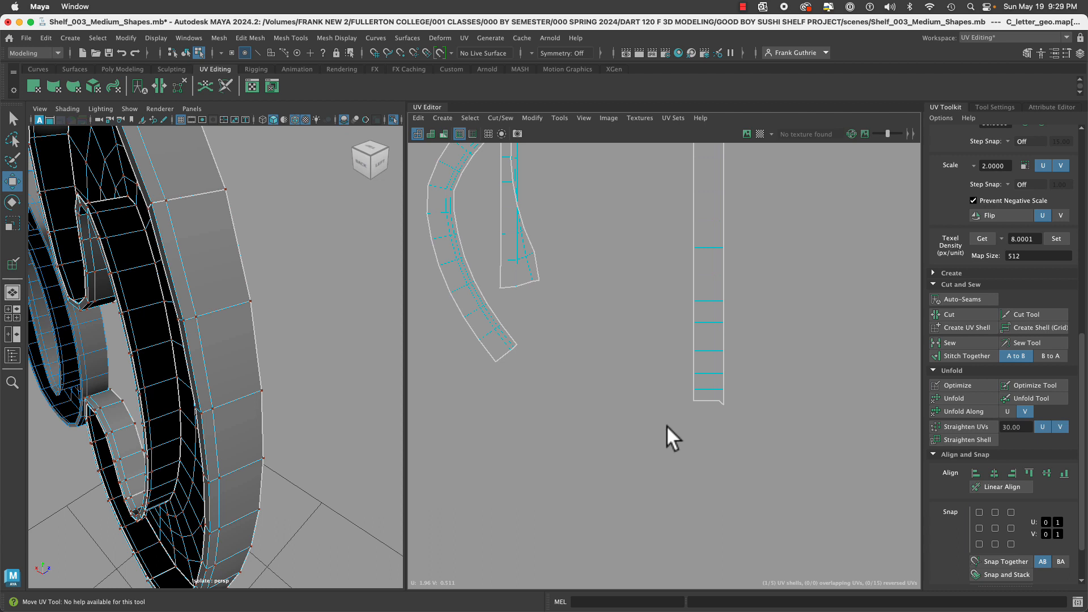
pyautogui.moveTo(737, 393); pyautogui.dragTo(740, 397)
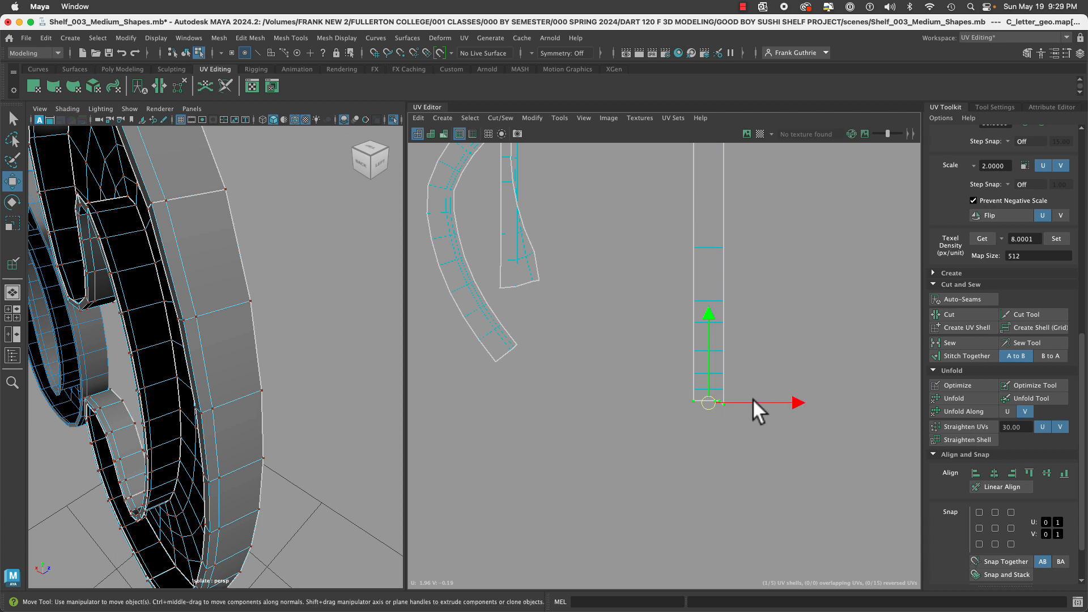
pyautogui.click(1028, 474)
# Select all of the long strip's UVs, unfold them along U, and restraighten them in both U and V.
pyautogui.keyDown('alt'); pyautogui.moveTo(810, 417); pyautogui.dragTo(710, 369, button='right'); pyautogui.keyUp('alt')
pyautogui.keyDown('alt'); pyautogui.moveTo(709, 370); pyautogui.dragTo(662, 426, button='middle'); pyautogui.keyUp('alt')
pyautogui.moveTo(751, 476); pyautogui.dragTo(753, 477)
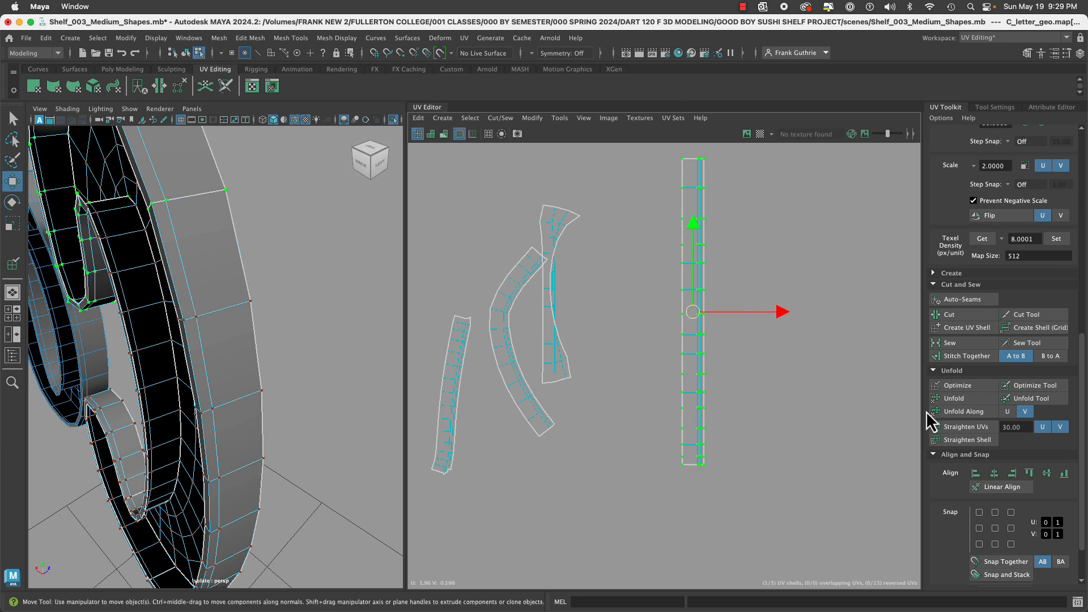
pyautogui.click(1006, 412)
pyautogui.click(984, 413)
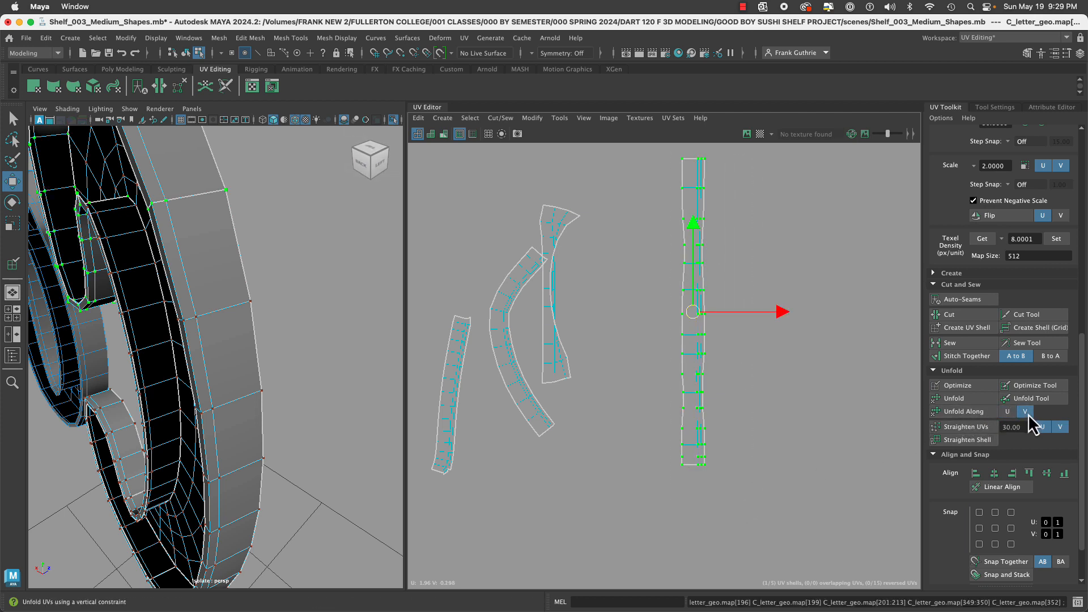
pyautogui.click(1041, 427)
pyautogui.click(965, 427)
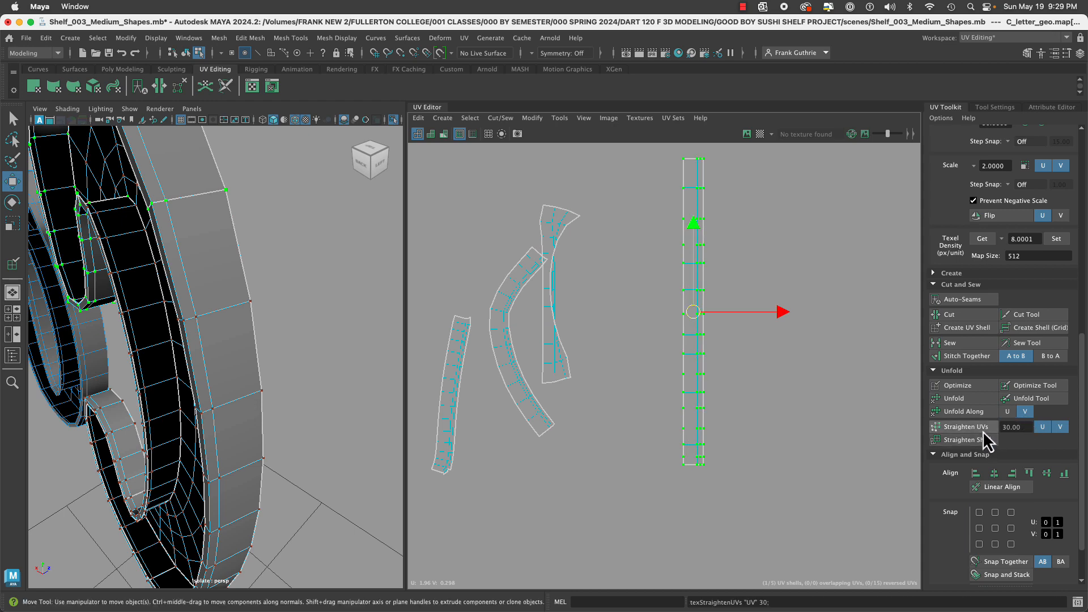
# Unfold the distorted strip with flared ends and move its shell next to the straightened strip.
pyautogui.click(773, 420)
pyautogui.press('f')
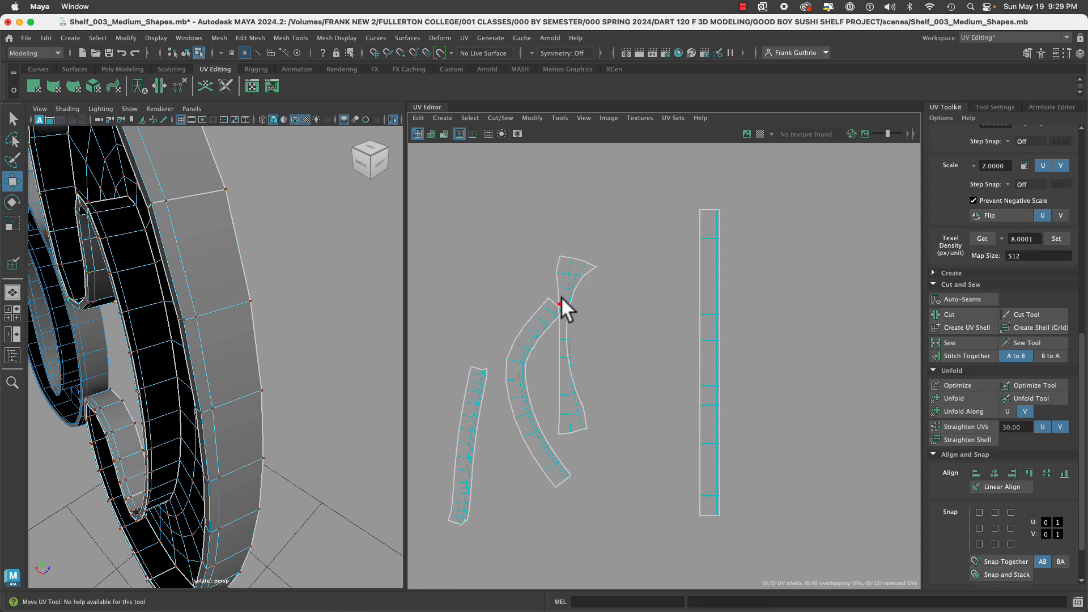
pyautogui.moveTo(574, 281); pyautogui.dragTo(513, 283, button='right')
pyautogui.click(574, 276)
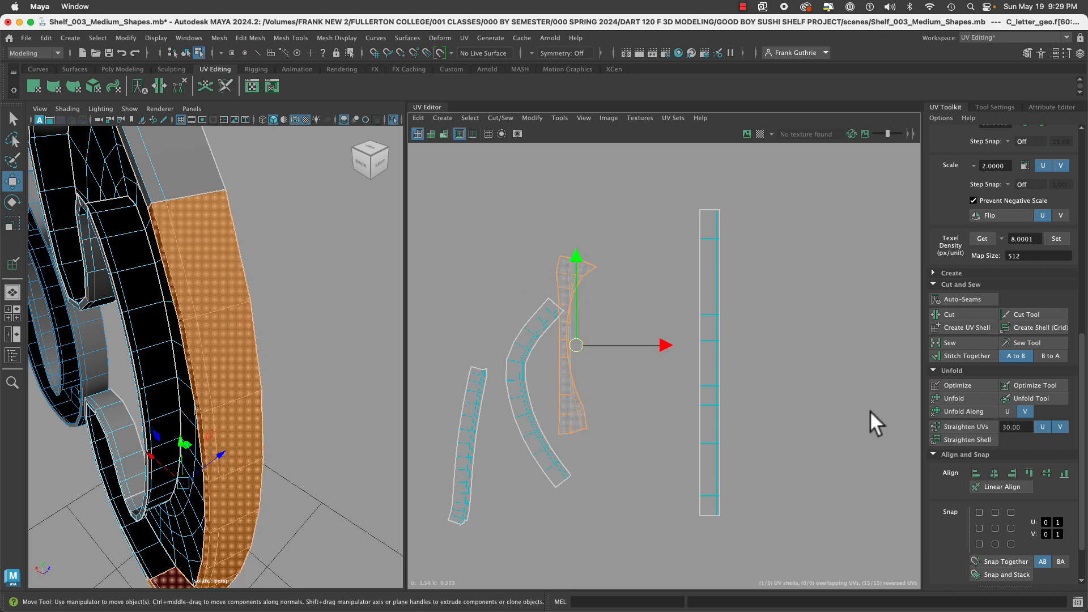
pyautogui.click(956, 398)
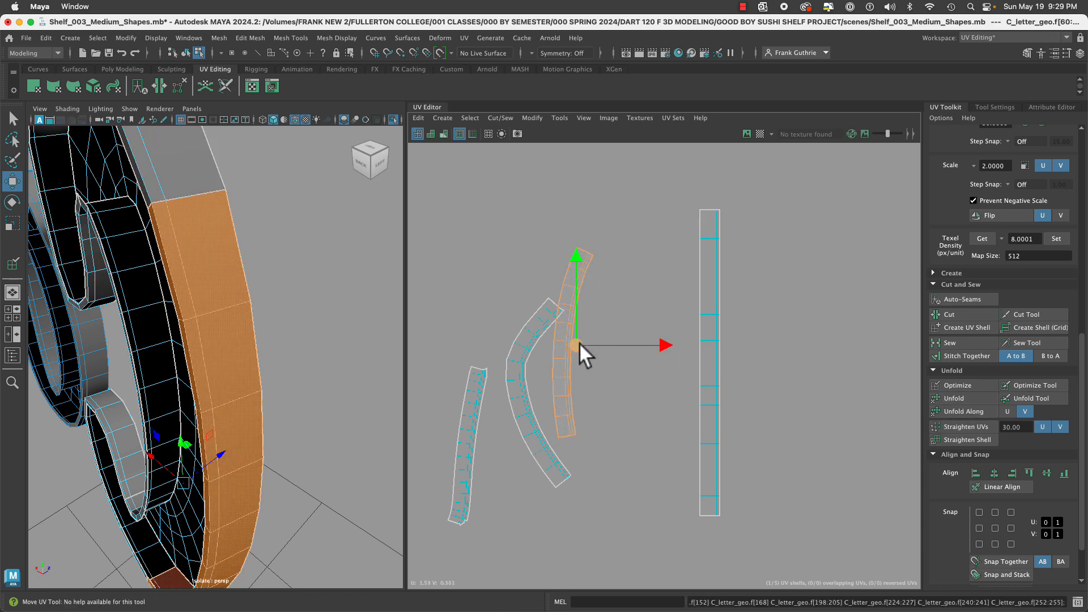
pyautogui.moveTo(577, 343); pyautogui.dragTo(639, 350)
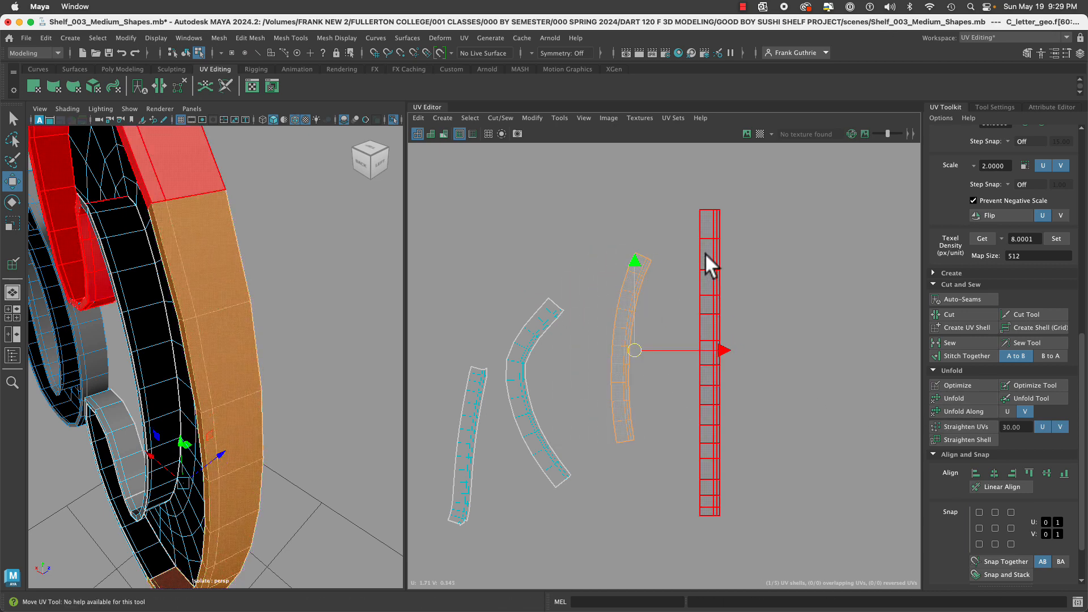
# Select all UVs of the newly unfolded strip and straighten them in U and V at 30.
pyautogui.moveTo(634, 300); pyautogui.dragTo(680, 298, button='right')
pyautogui.moveTo(672, 238); pyautogui.dragTo(597, 458)
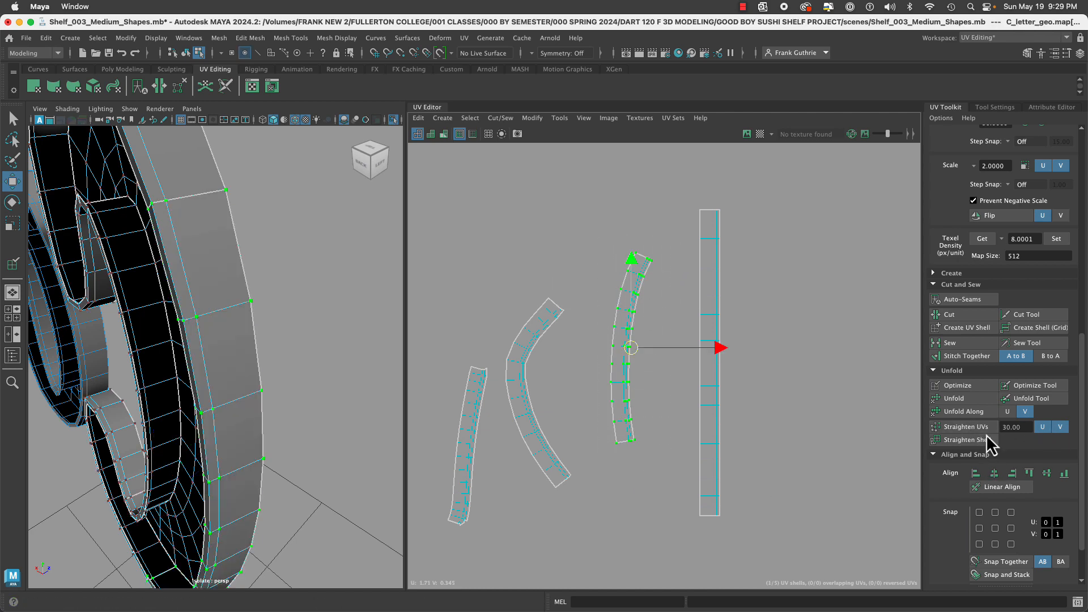
pyautogui.click(985, 430)
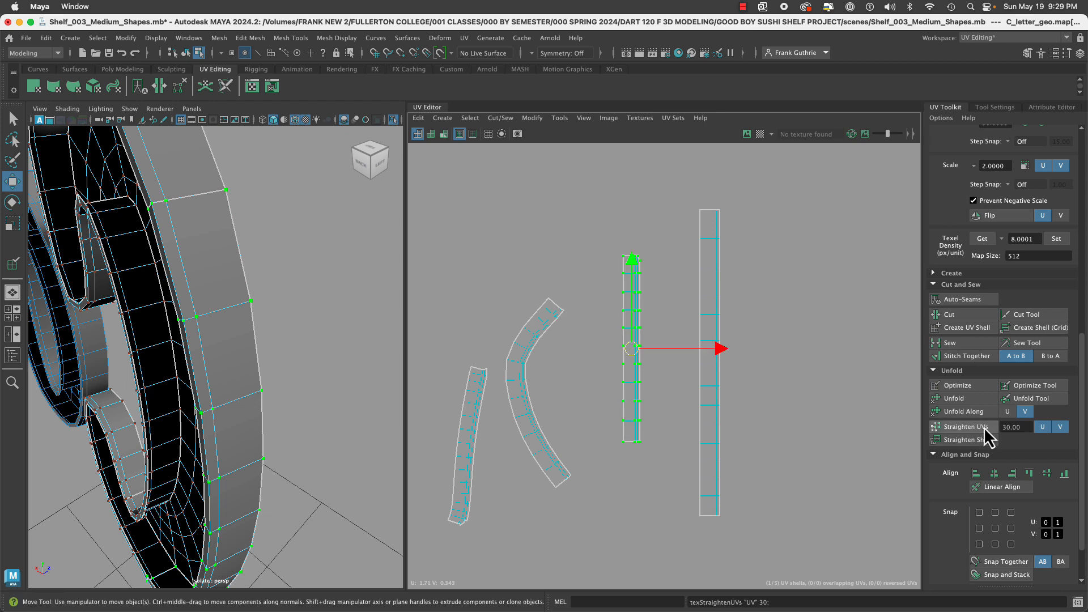
# Pull the two UVs at the short strip's cut-off upper corner upward, offsetting the outer one sideways to separate them.
pyautogui.scroll(3, 563, 272)
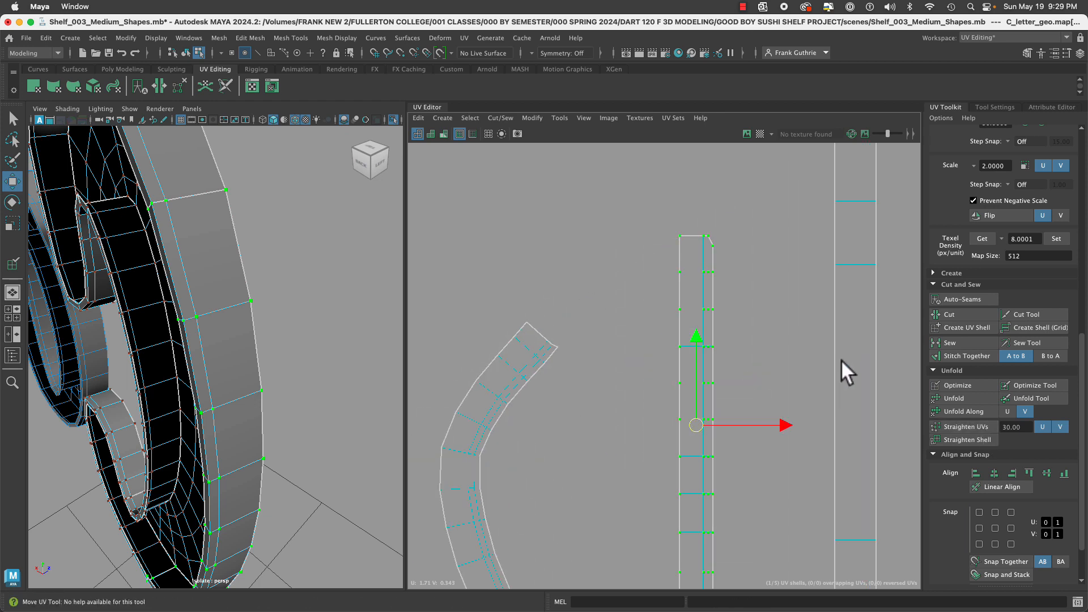
pyautogui.scroll(2, 703, 224)
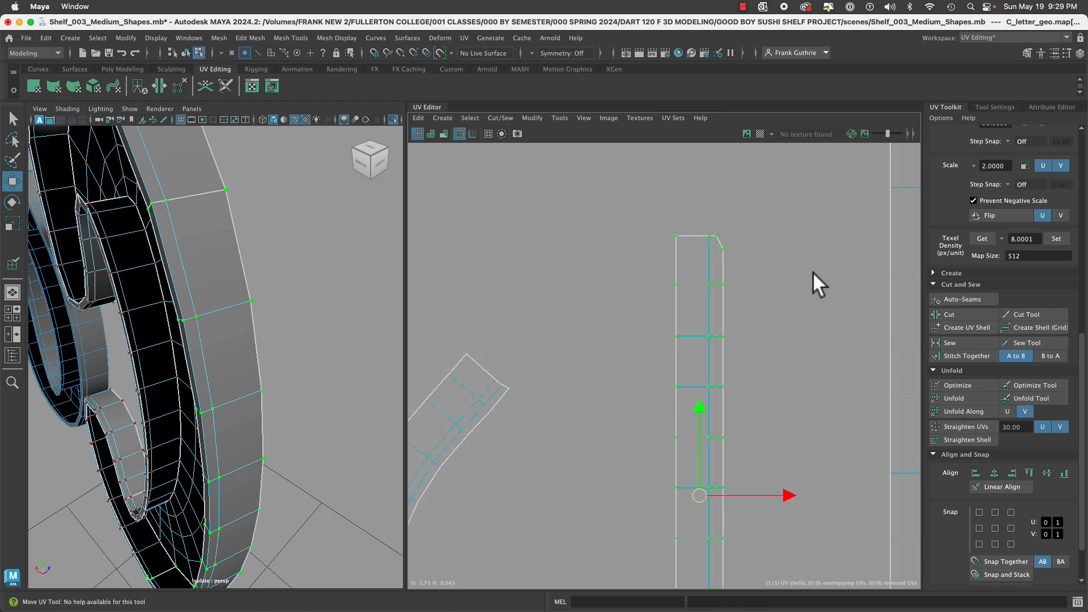
pyautogui.click(722, 283)
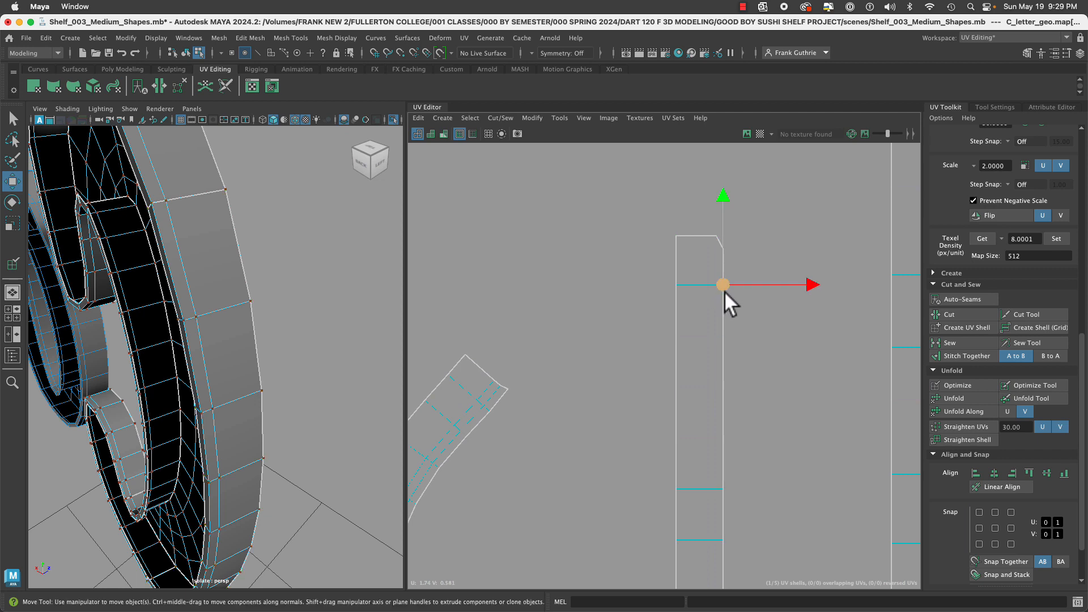
pyautogui.hotkey('alt', 'Up')
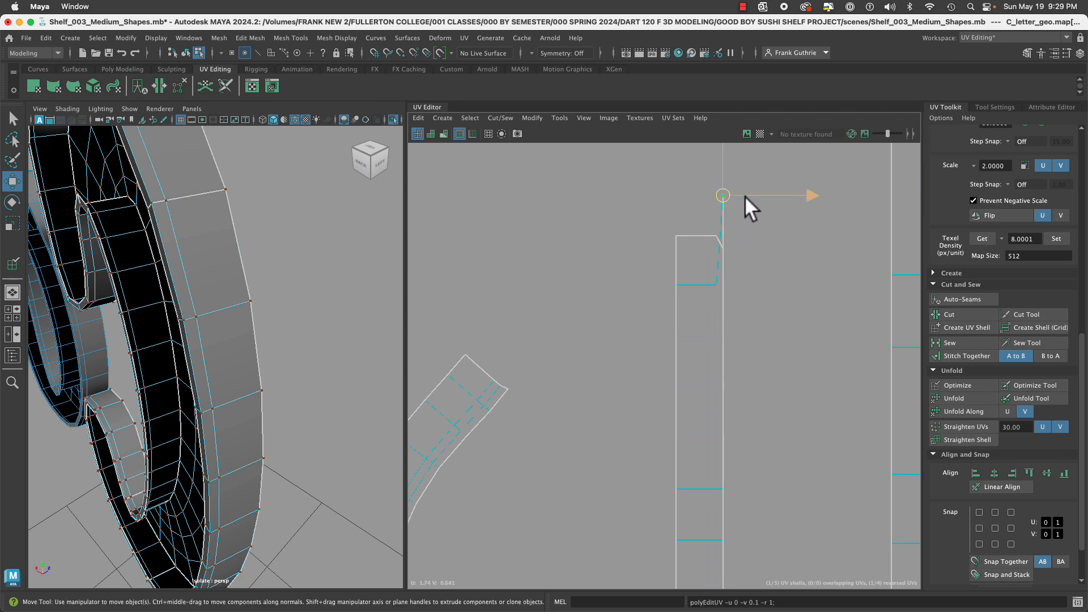
pyautogui.moveTo(744, 195); pyautogui.dragTo(767, 199)
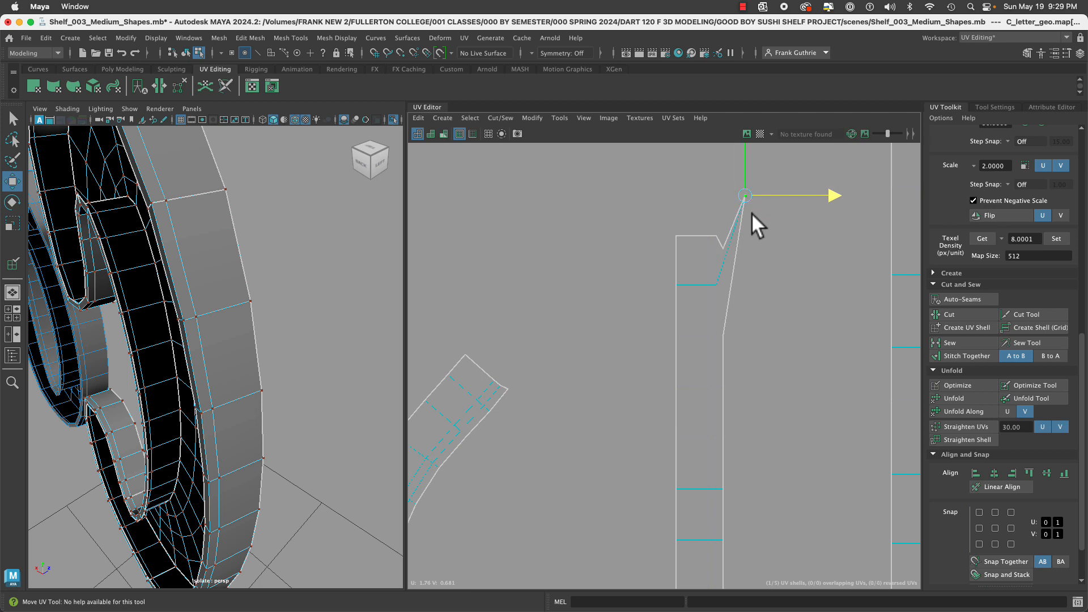
pyautogui.click(722, 247)
pyautogui.moveTo(723, 249); pyautogui.dragTo(722, 194)
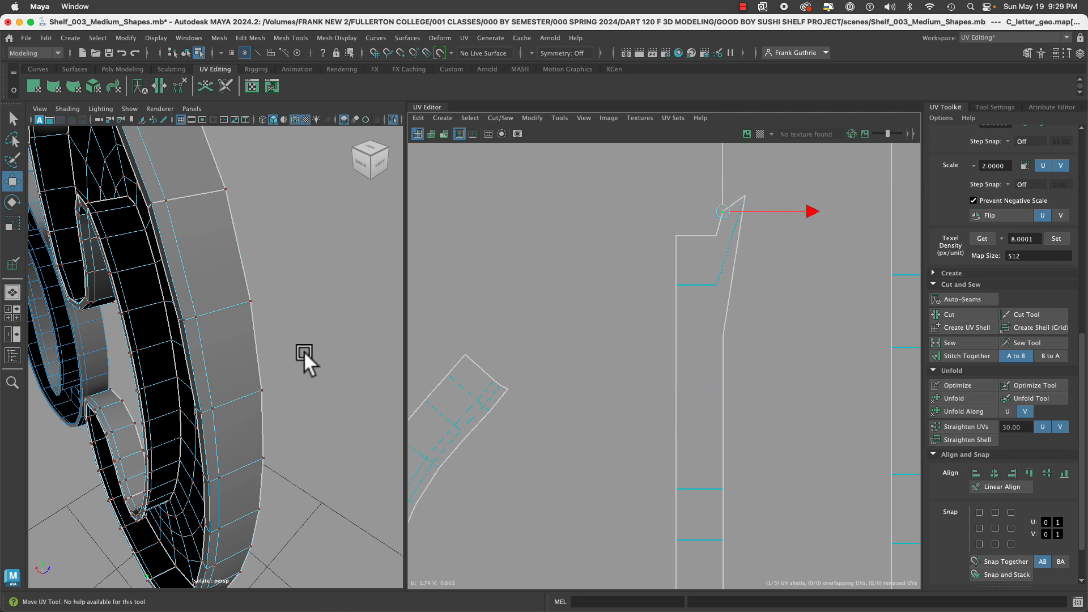
# Frame the selected corner UV on the C model and examine the seam around it on the letter's lower rim.
pyautogui.press('f')
pyautogui.keyDown('alt'); pyautogui.moveTo(296, 357); pyautogui.dragTo(370, 334); pyautogui.keyUp('alt')
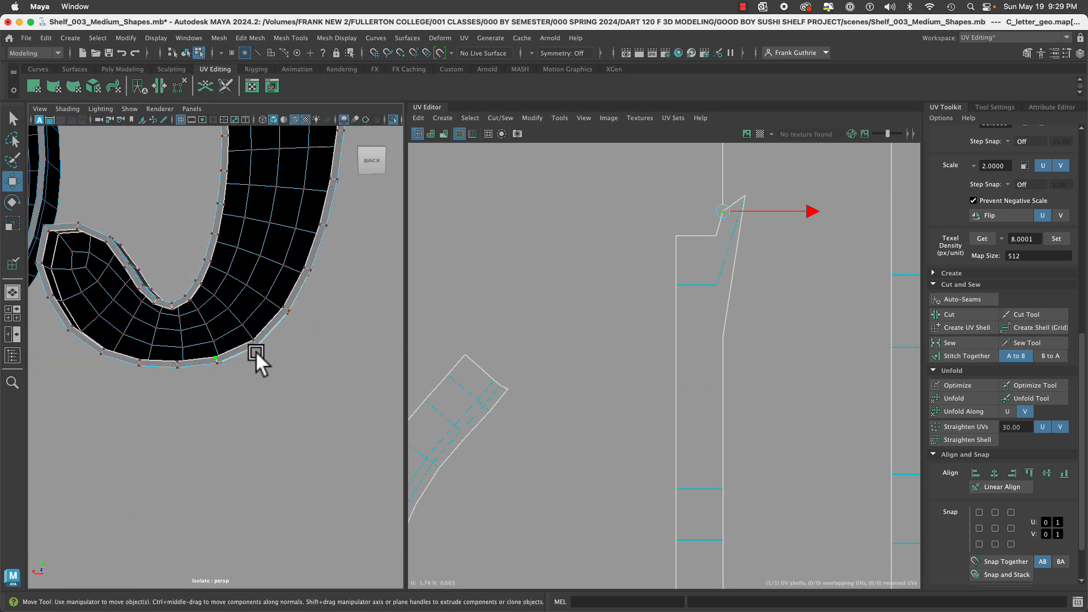
pyautogui.keyDown('alt'); pyautogui.moveTo(256, 351); pyautogui.dragTo(559, 355, button='right'); pyautogui.keyUp('alt')
pyautogui.keyDown('alt'); pyautogui.moveTo(317, 363); pyautogui.dragTo(301, 366); pyautogui.keyUp('alt')
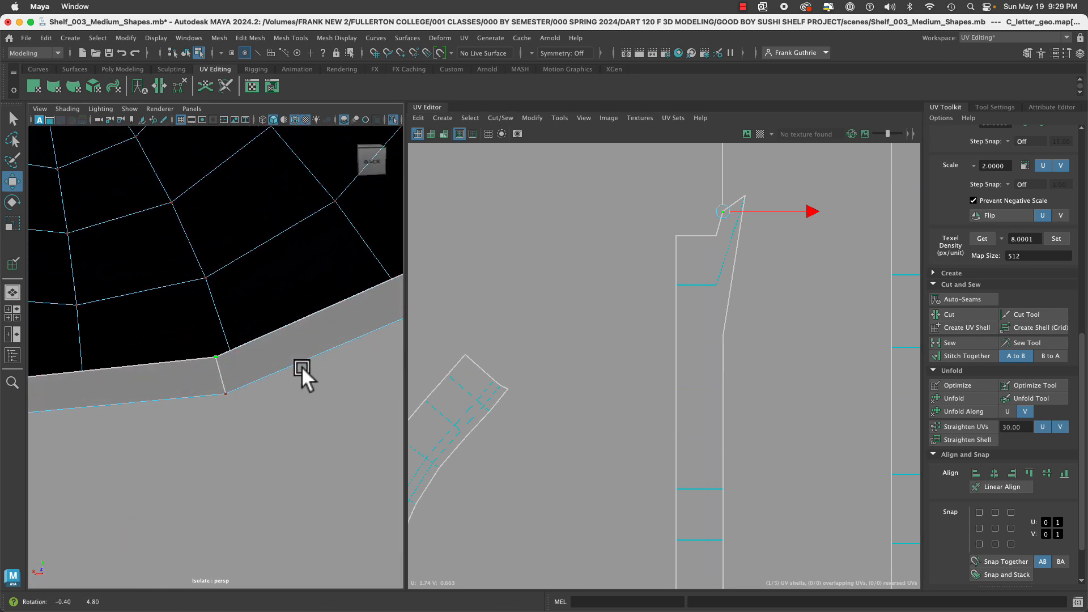
# Try straightening the UVs of the short strip's distorted upper end in U and V, and undo it.
pyautogui.moveTo(784, 177); pyautogui.dragTo(657, 357)
pyautogui.click(981, 430)
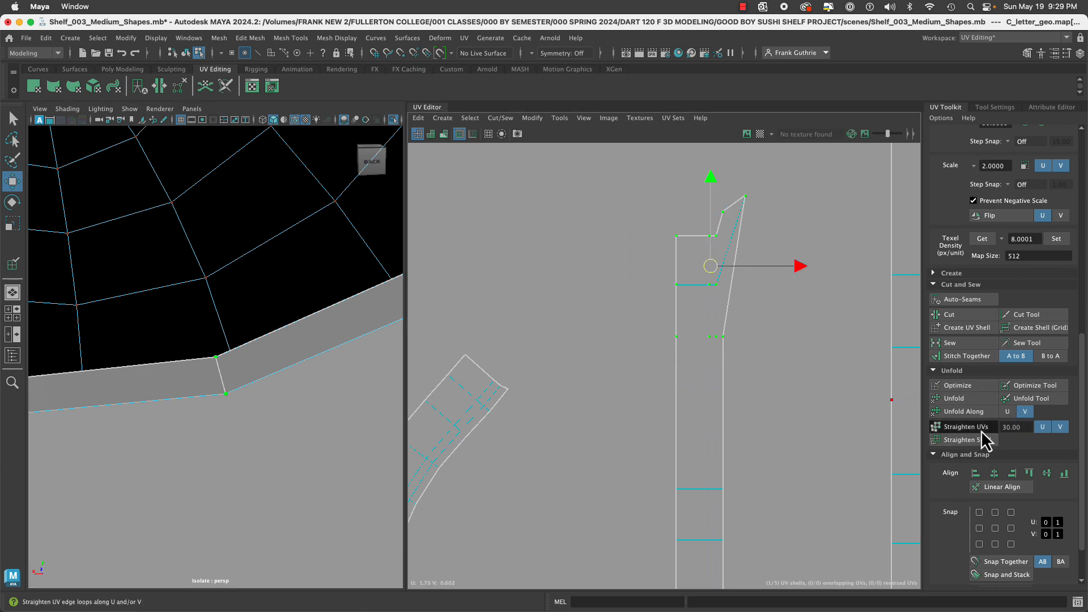
pyautogui.press('super+z')
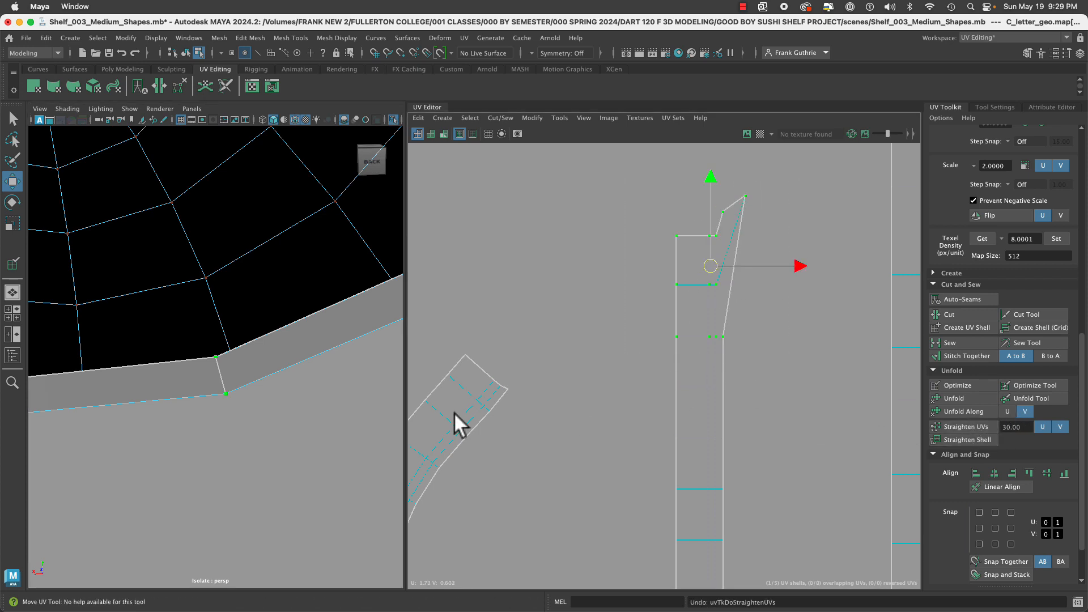
# Select the seam vertex on the C's lower rim to locate the matching point in the UV layout.
pyautogui.rightClick(253, 274)
pyautogui.moveTo(250, 273)
pyautogui.mouseDown(button='right')
pyautogui.moveTo(242, 262)
pyautogui.moveTo(232, 273)
pyautogui.mouseUp(button='right')
pyautogui.click(217, 357)
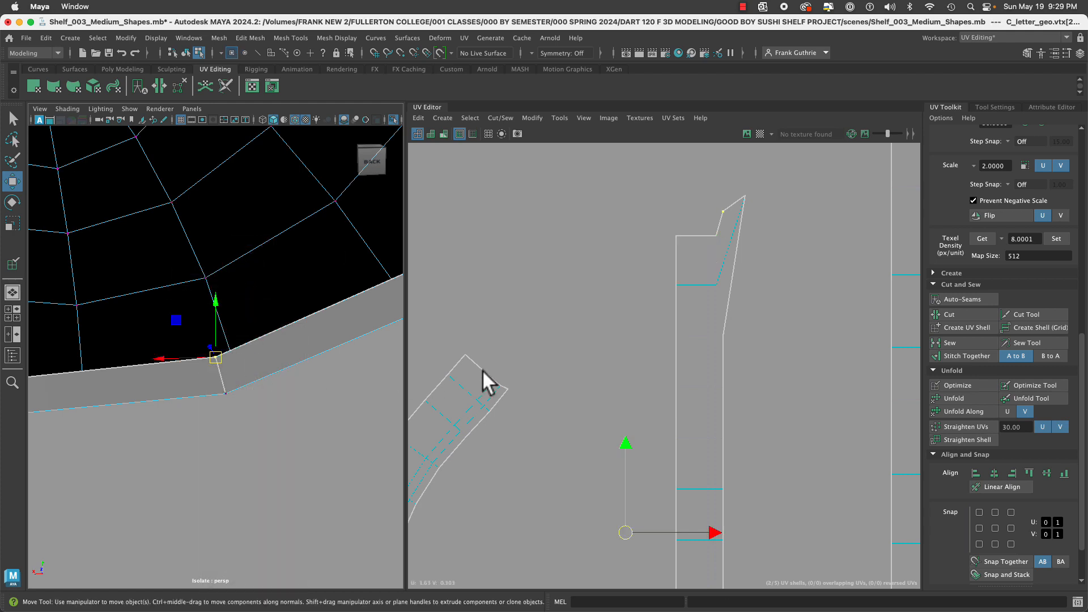
pyautogui.scroll(-5, 617, 383)
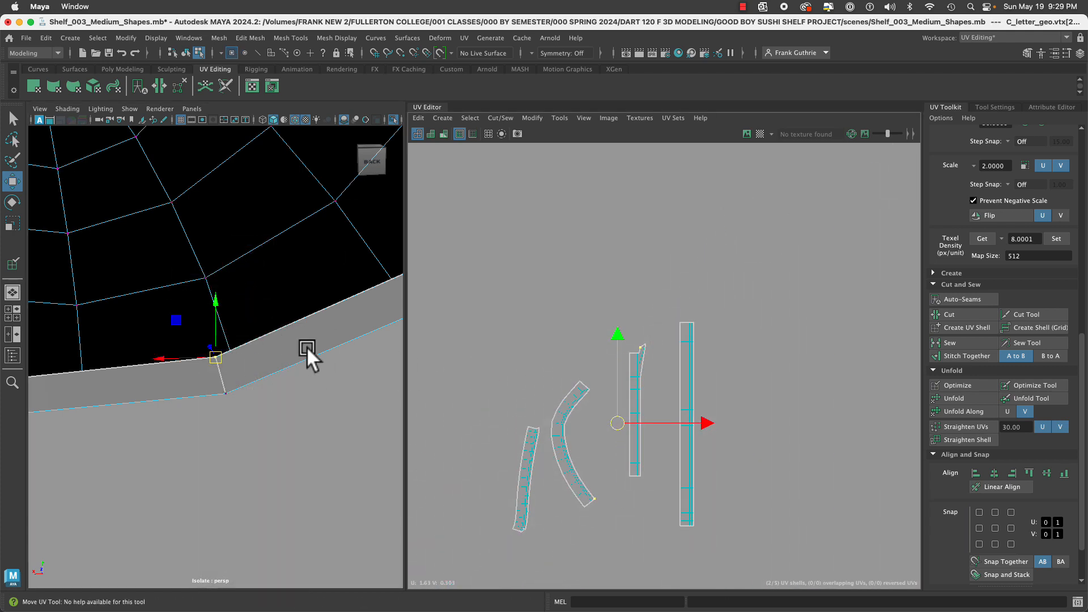
# Unfold the short strip's whole shell and straighten its UVs in U and V at 30.
pyautogui.keyDown('alt'); pyautogui.moveTo(535, 395); pyautogui.dragTo(722, 342, button='right'); pyautogui.keyUp('alt')
pyautogui.keyDown('alt'); pyautogui.moveTo(722, 342); pyautogui.dragTo(685, 311, button='middle'); pyautogui.keyUp('alt')
pyautogui.moveTo(676, 297); pyautogui.dragTo(639, 293, button='right')
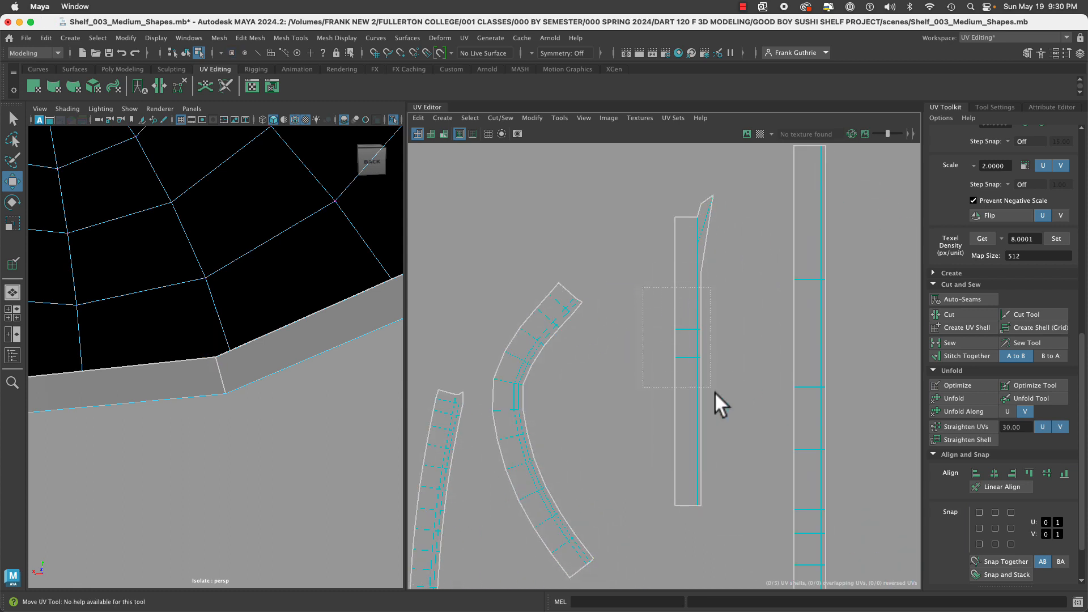
pyautogui.click(957, 403)
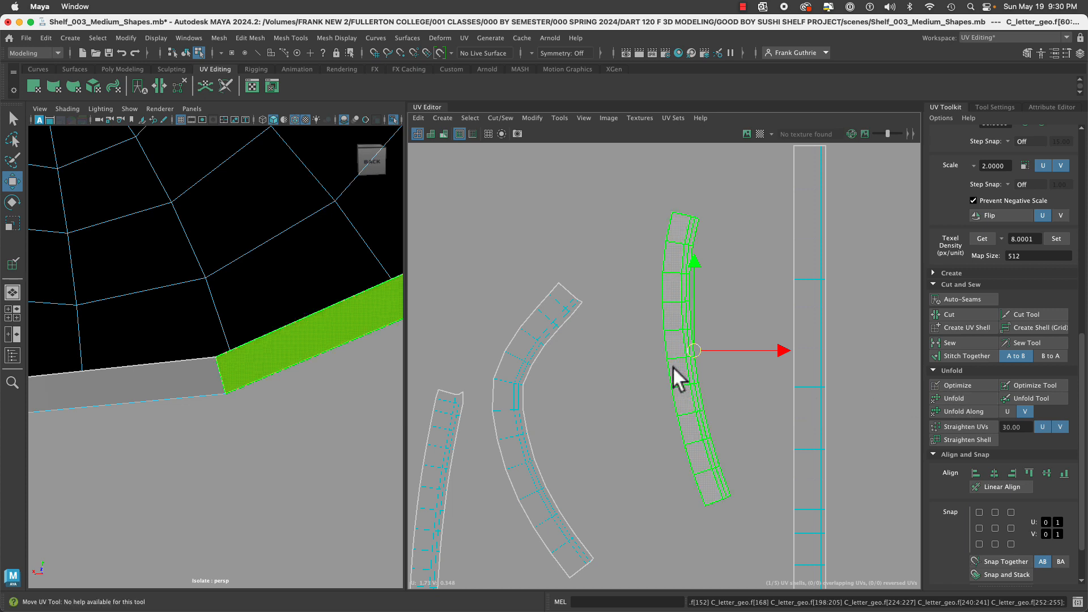
pyautogui.click(970, 429)
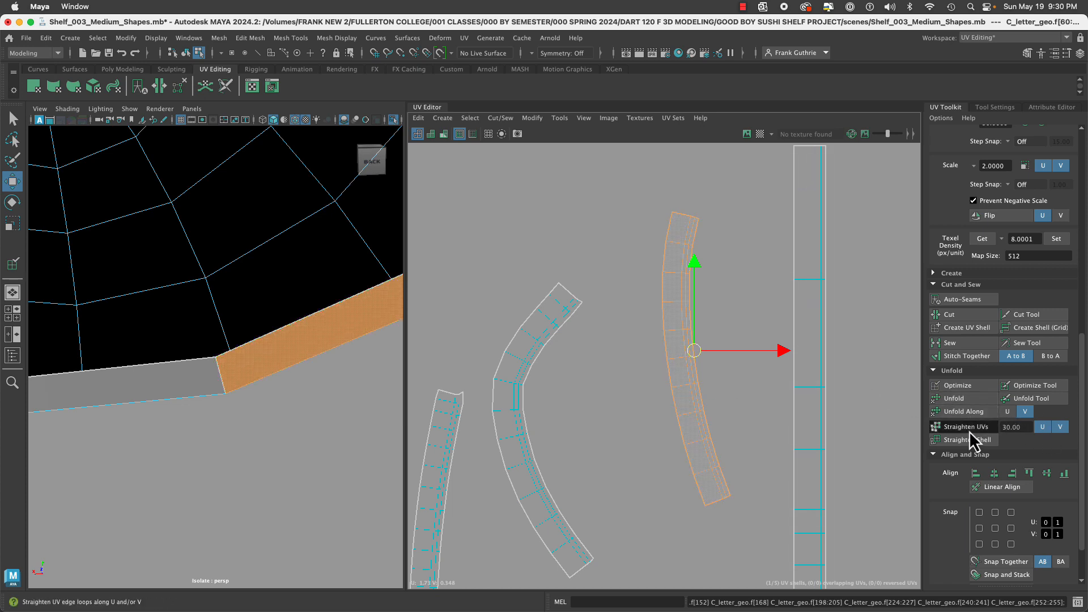
pyautogui.click(668, 460)
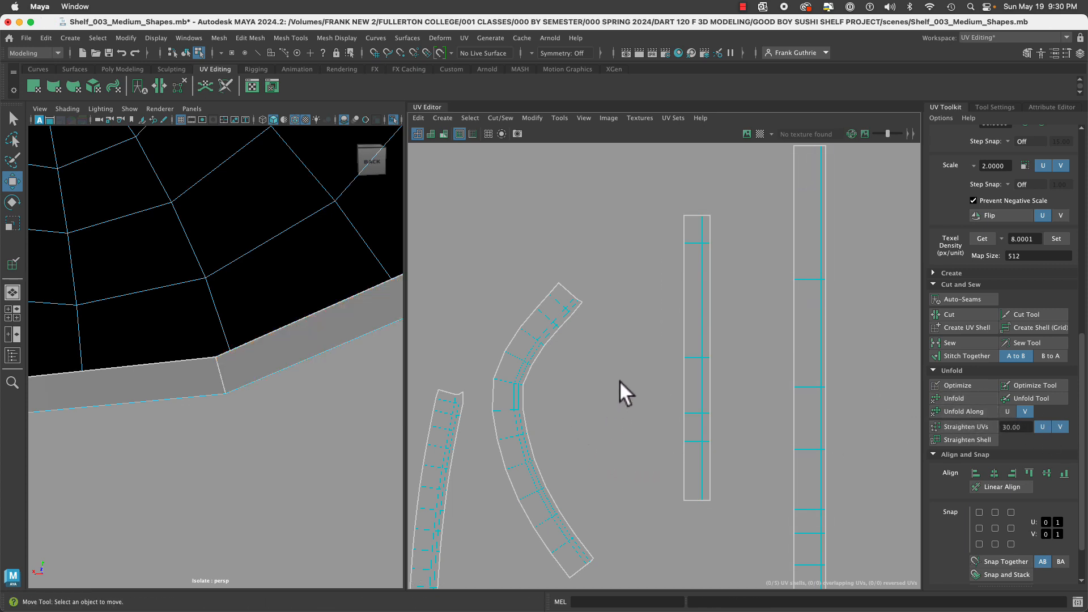
# Move the curved strip's shell closer to the straightened strips and rotate it counterclockwise until its upper end stands vertical.
pyautogui.keyDown('alt'); pyautogui.moveTo(556, 341); pyautogui.dragTo(601, 322, button='middle'); pyautogui.keyUp('alt')
pyautogui.click(599, 321)
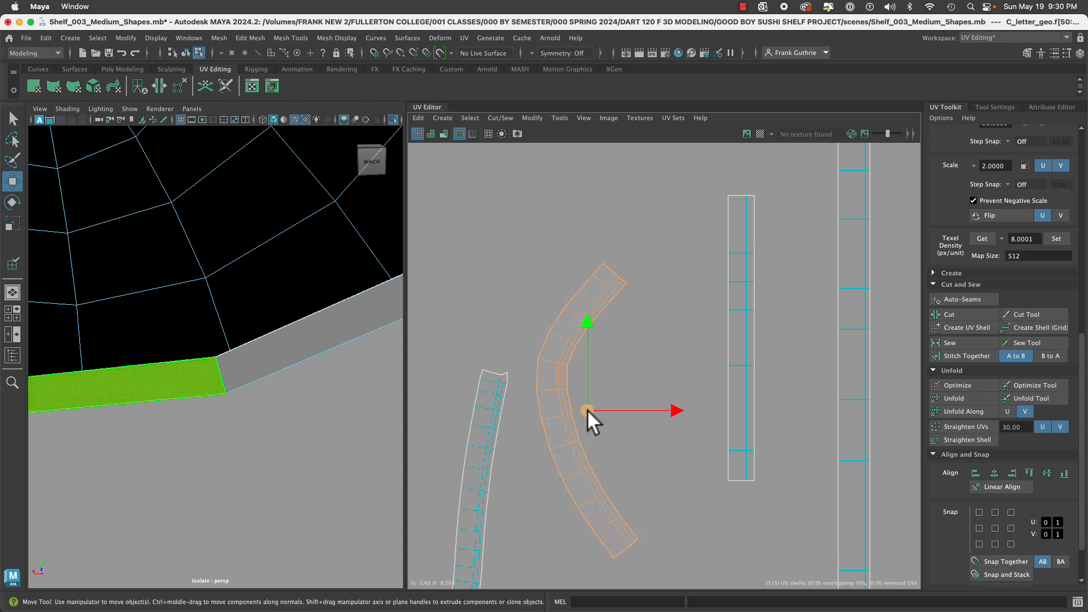
pyautogui.moveTo(588, 412); pyautogui.dragTo(634, 354)
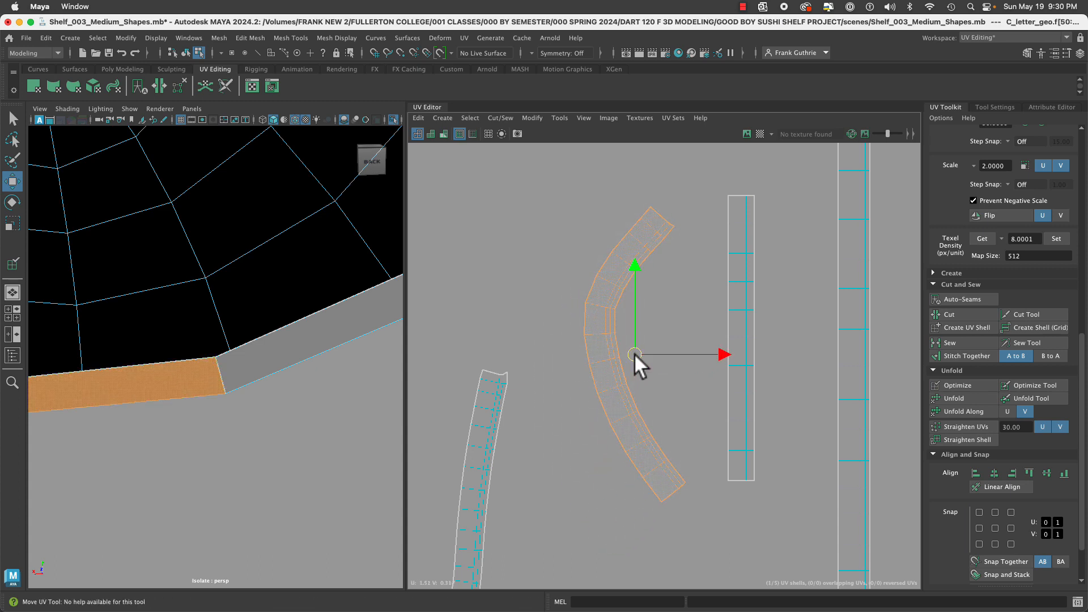
pyautogui.press('e')
pyautogui.moveTo(715, 373); pyautogui.dragTo(722, 309)
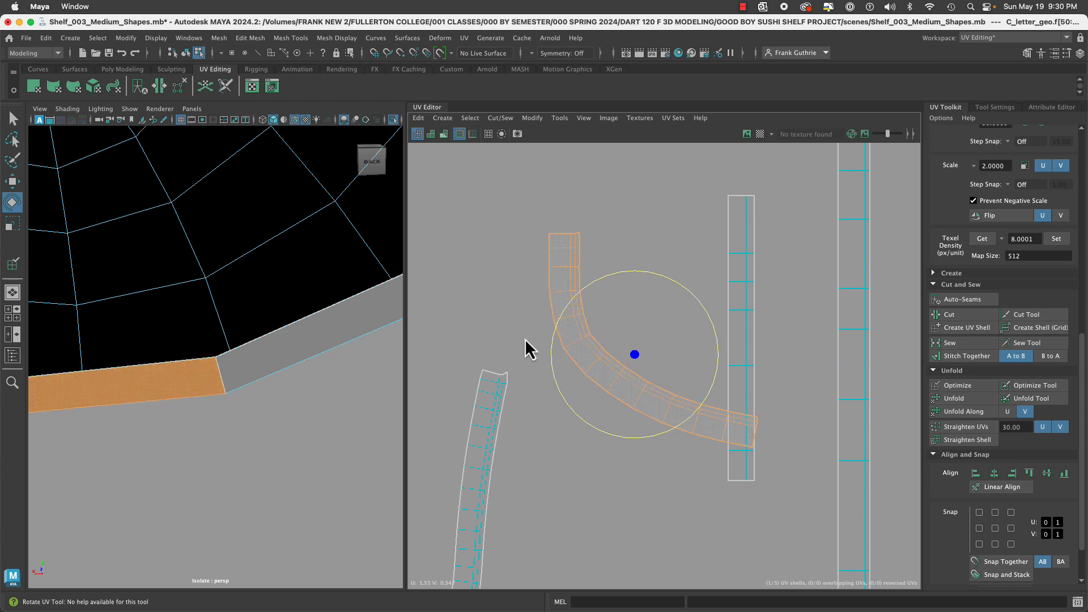
pyautogui.moveTo(525, 338); pyautogui.dragTo(563, 340, button='right')
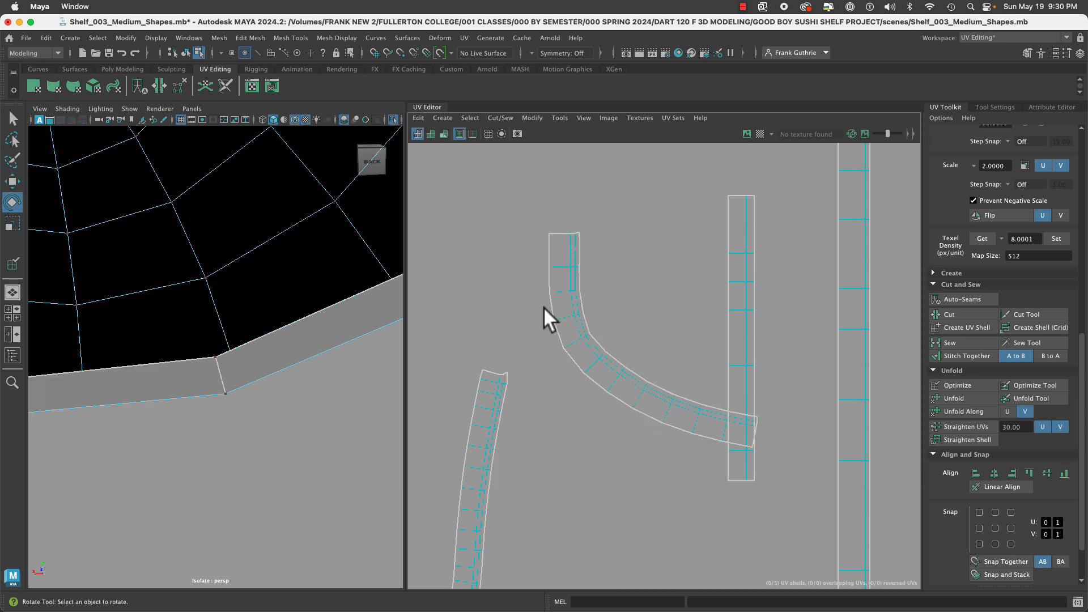
pyautogui.moveTo(544, 307); pyautogui.dragTo(765, 485)
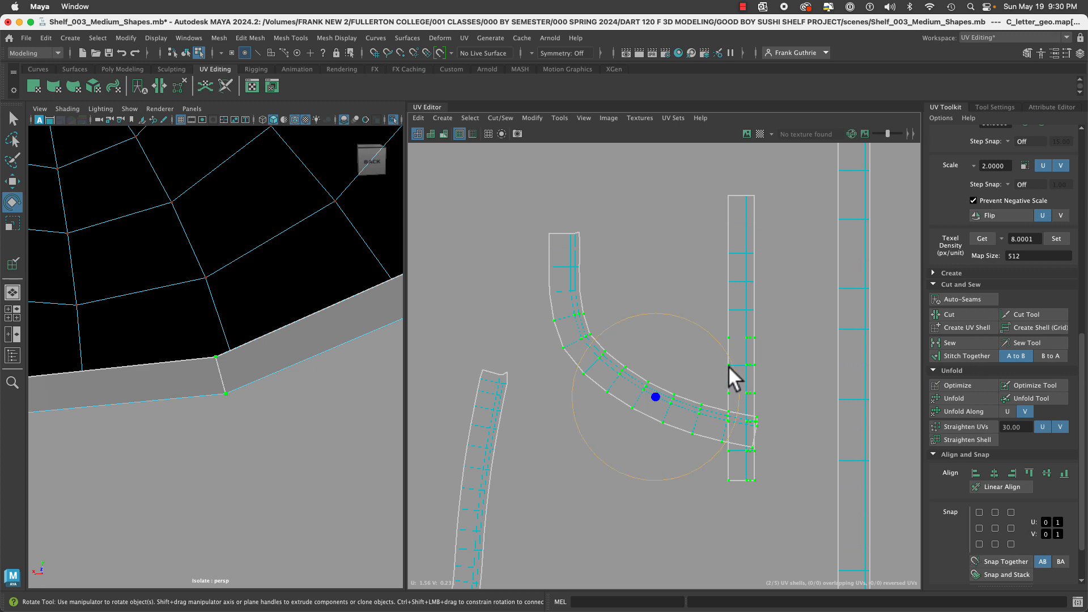
pyautogui.click(637, 350)
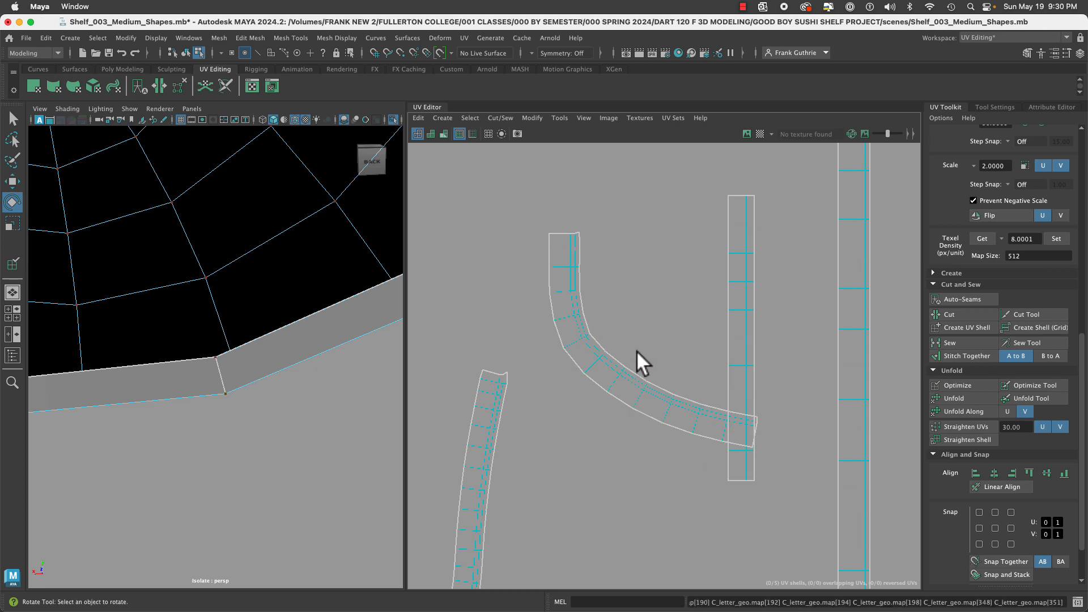
# Move the curved strip clear of the straightened short strip, and shift the narrow slanted strip farther away from the others.
pyautogui.scroll(-3, 684, 382)
pyautogui.moveTo(613, 371); pyautogui.dragTo(573, 344, button='right')
pyautogui.click(648, 380)
pyautogui.press('w')
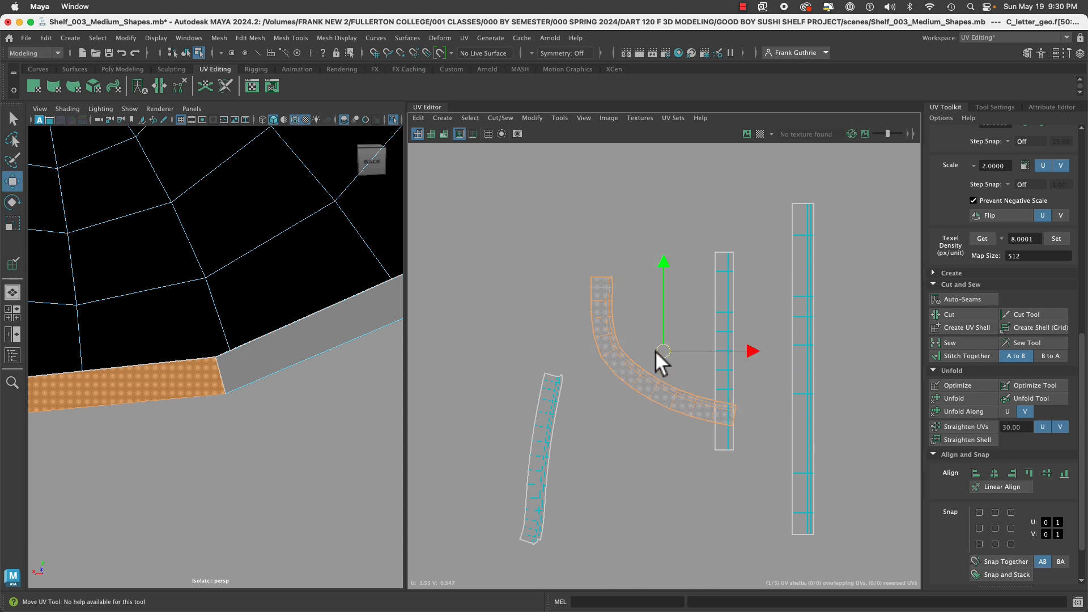
pyautogui.moveTo(657, 359); pyautogui.dragTo(607, 286)
pyautogui.click(552, 434)
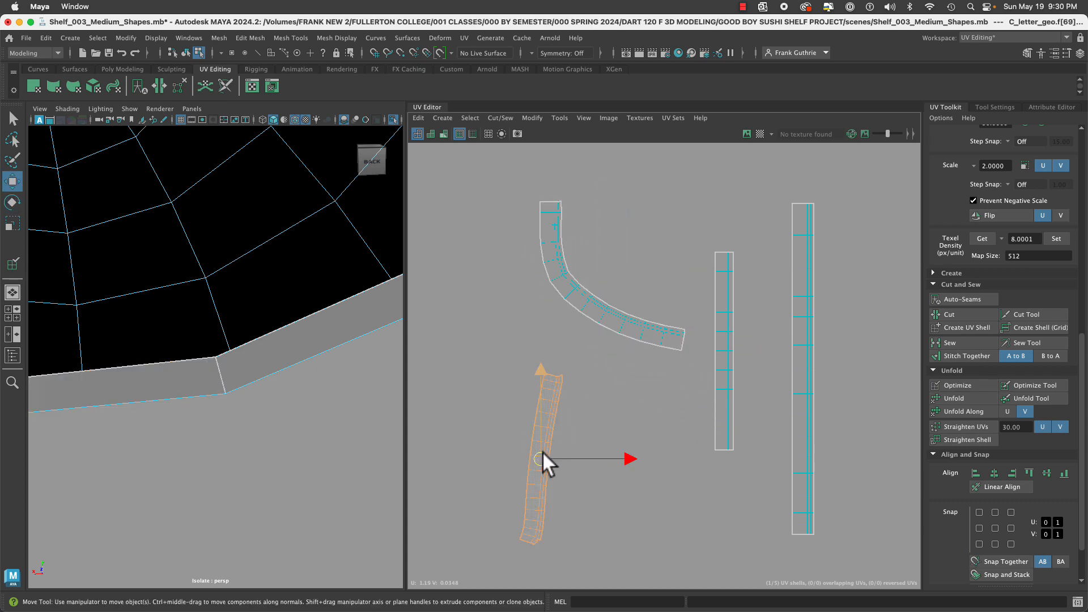
pyautogui.moveTo(543, 451); pyautogui.dragTo(478, 430)
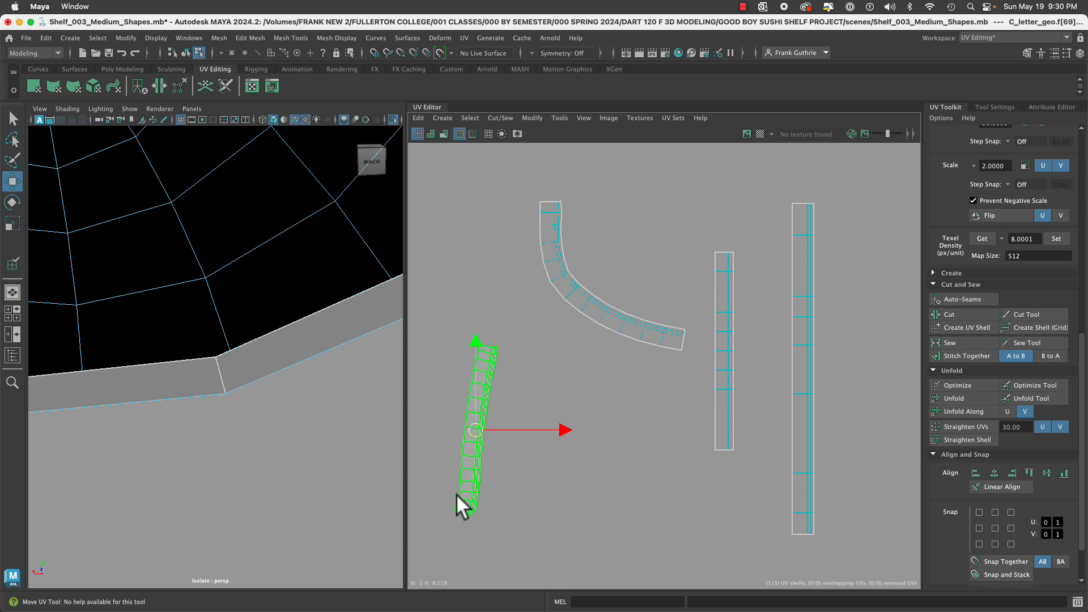
# Sew the open edge at the lower corner of the narrow slanted strip.
pyautogui.keyDown('alt'); pyautogui.moveTo(467, 532); pyautogui.dragTo(510, 500, button='right'); pyautogui.keyUp('alt')
pyautogui.moveTo(581, 231); pyautogui.dragTo(580, 197, button='right')
pyautogui.click(576, 243)
pyautogui.click(961, 347)
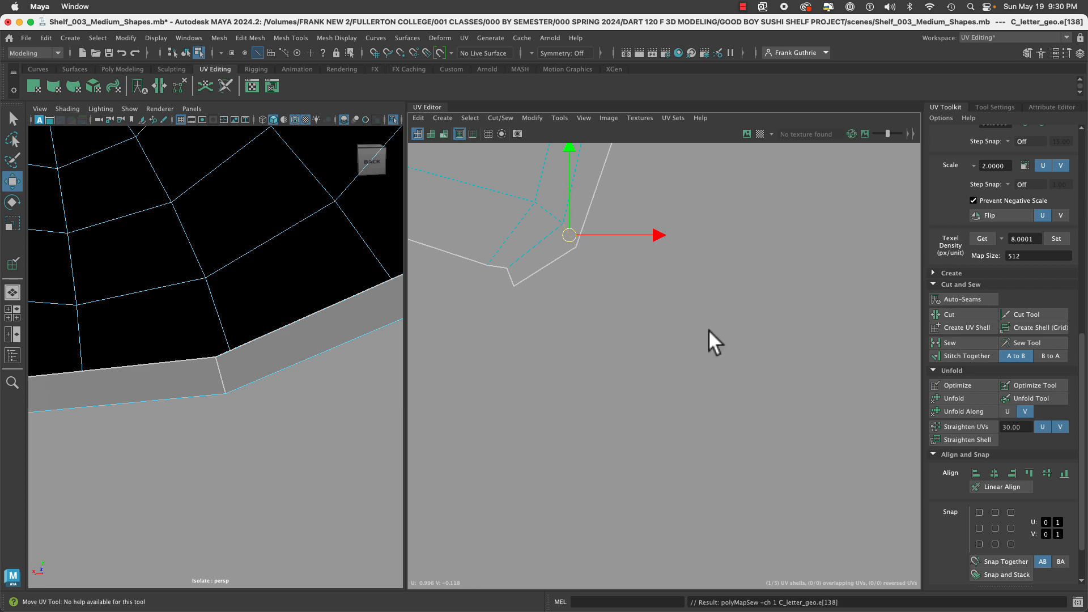
# Rotate the UVs of the narrow strip's lower end level, align them to minimum V, and move them slightly outward.
pyautogui.keyDown('alt'); pyautogui.moveTo(708, 328); pyautogui.dragTo(513, 301, button='right'); pyautogui.keyUp('alt')
pyautogui.keyDown('alt'); pyautogui.moveTo(602, 345); pyautogui.dragTo(591, 458, button='middle'); pyautogui.keyUp('alt')
pyautogui.moveTo(607, 402); pyautogui.dragTo(564, 206, button='right')
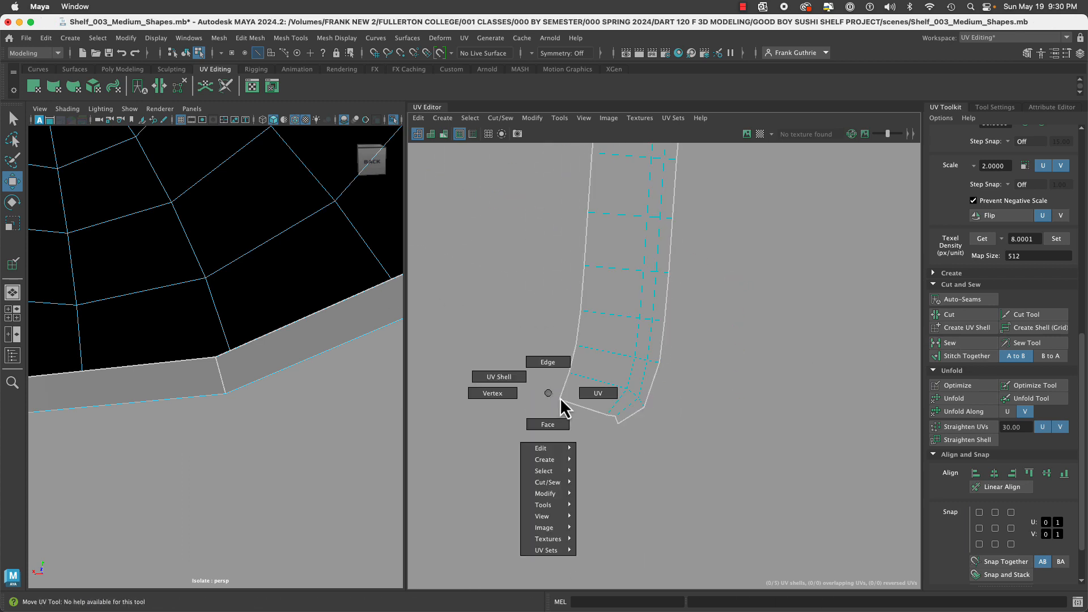
pyautogui.moveTo(547, 394); pyautogui.dragTo(626, 452)
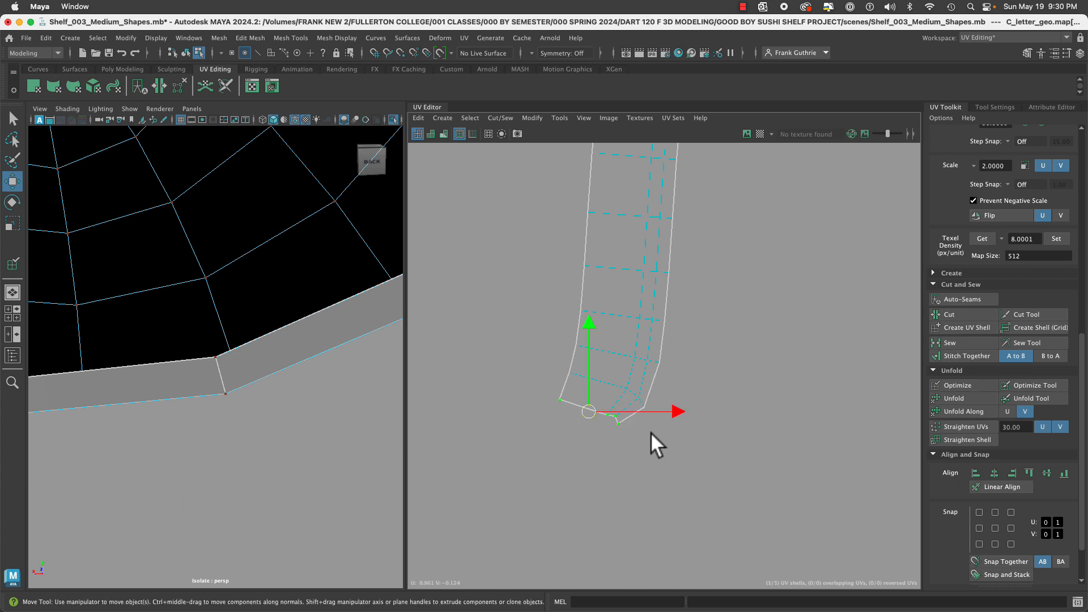
pyautogui.press('e')
pyautogui.moveTo(678, 395); pyautogui.dragTo(678, 398)
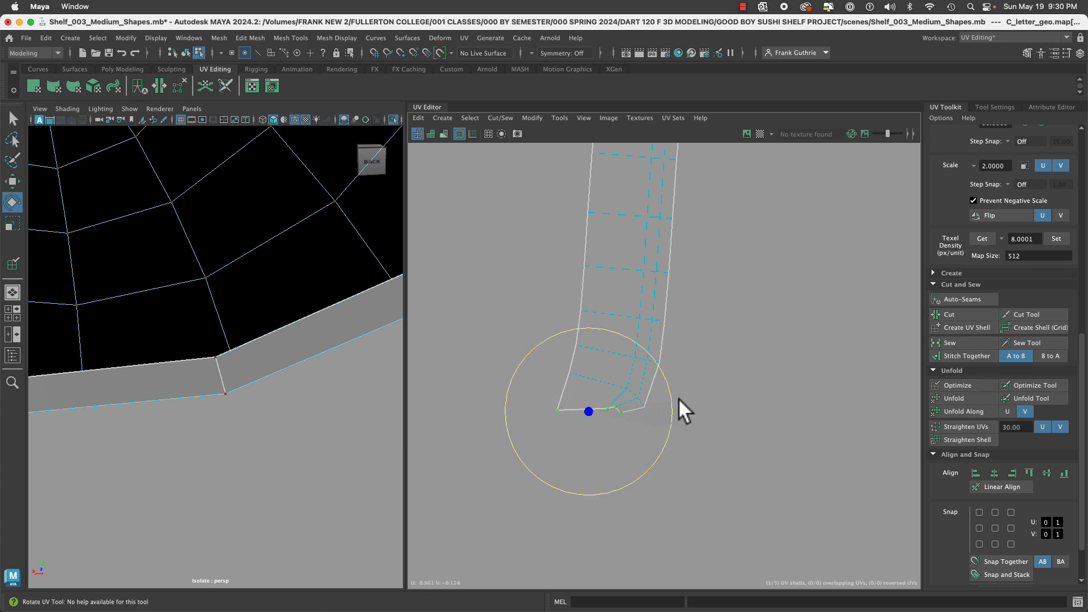
pyautogui.click(1064, 473)
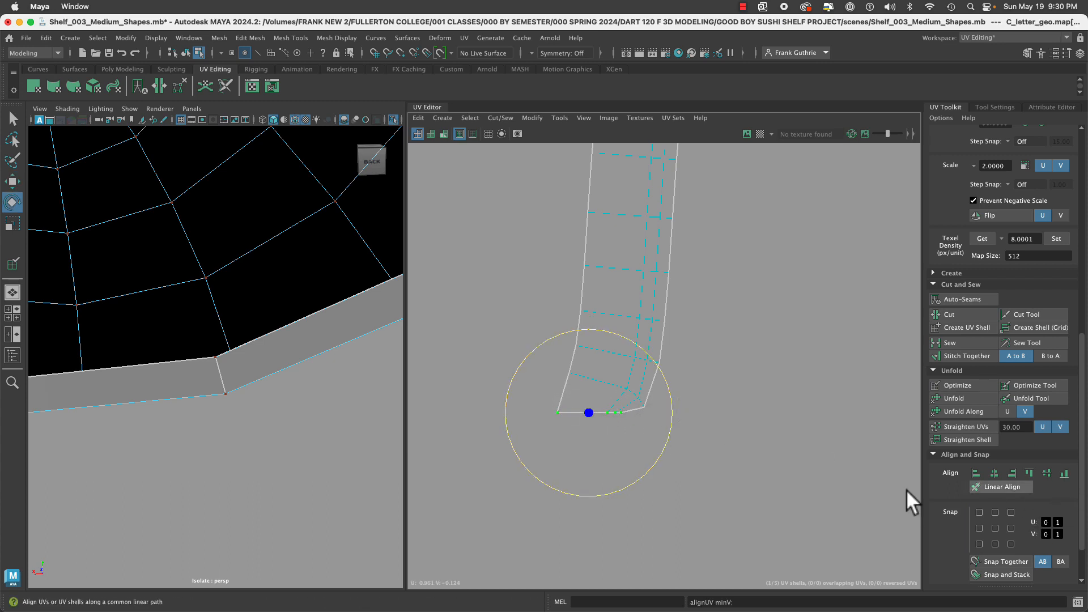
pyautogui.press('w')
pyautogui.moveTo(593, 409); pyautogui.dragTo(623, 432)
# Select the narrow strip's entire shell and straighten its UVs in U and V at 30.
pyautogui.keyDown('alt'); pyautogui.moveTo(680, 457); pyautogui.dragTo(333, 394, button='right'); pyautogui.keyUp('alt')
pyautogui.keyDown('alt'); pyautogui.moveTo(663, 340); pyautogui.dragTo(628, 441, button='middle'); pyautogui.keyUp('alt')
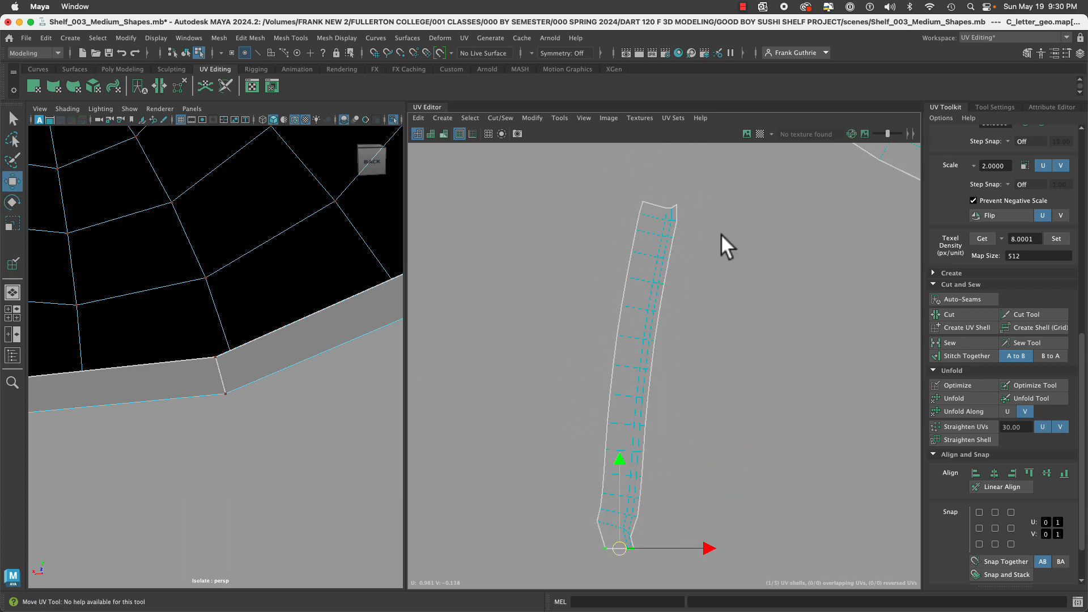
pyautogui.moveTo(553, 447); pyautogui.dragTo(545, 566)
pyautogui.moveTo(620, 372); pyautogui.dragTo(572, 355, button='right')
pyautogui.click(974, 430)
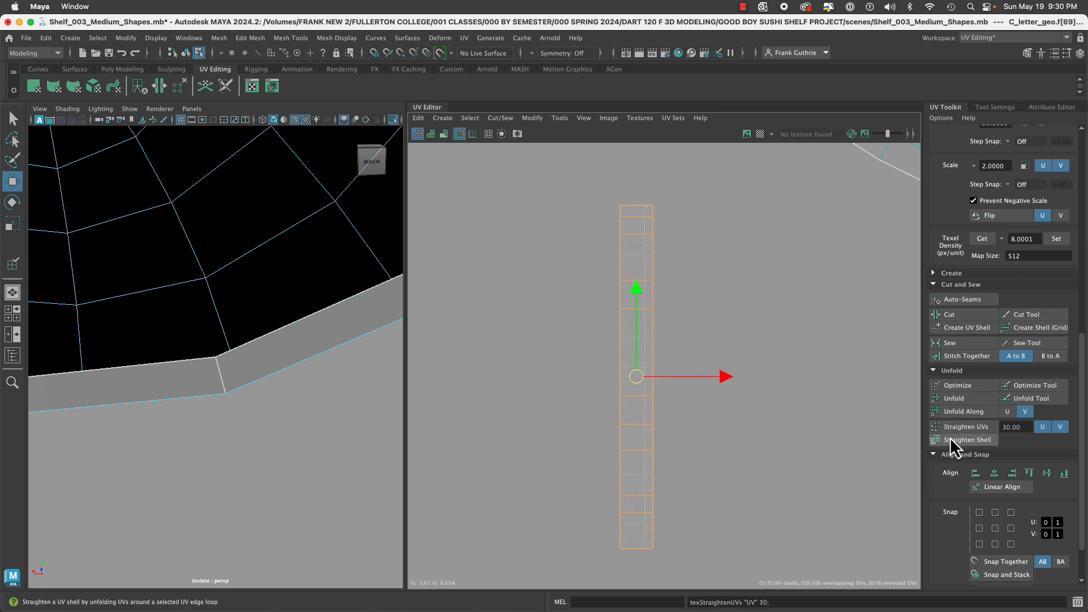
# Unfold the narrow strip's shell and restraighten its UVs in both U and V at 30.
pyautogui.click(957, 398)
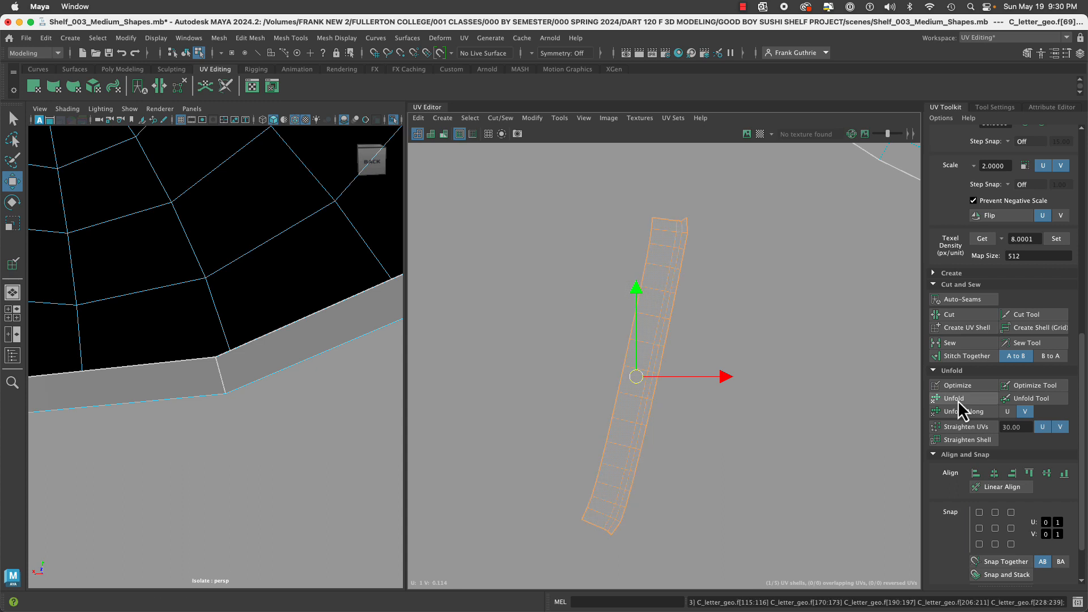
pyautogui.click(968, 430)
pyautogui.click(967, 430)
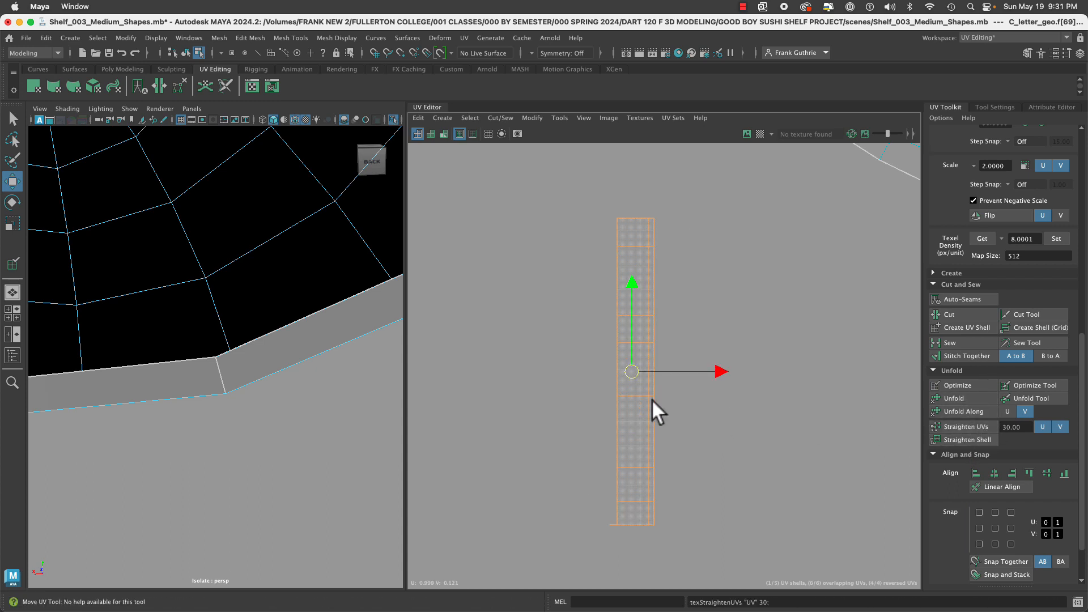
# Select the UV row just above the narrow strip's lower end and nudge it down past the end edge by 0.1 in V.
pyautogui.moveTo(682, 438); pyautogui.dragTo(728, 432, button='right')
pyautogui.moveTo(613, 493); pyautogui.dragTo(665, 508)
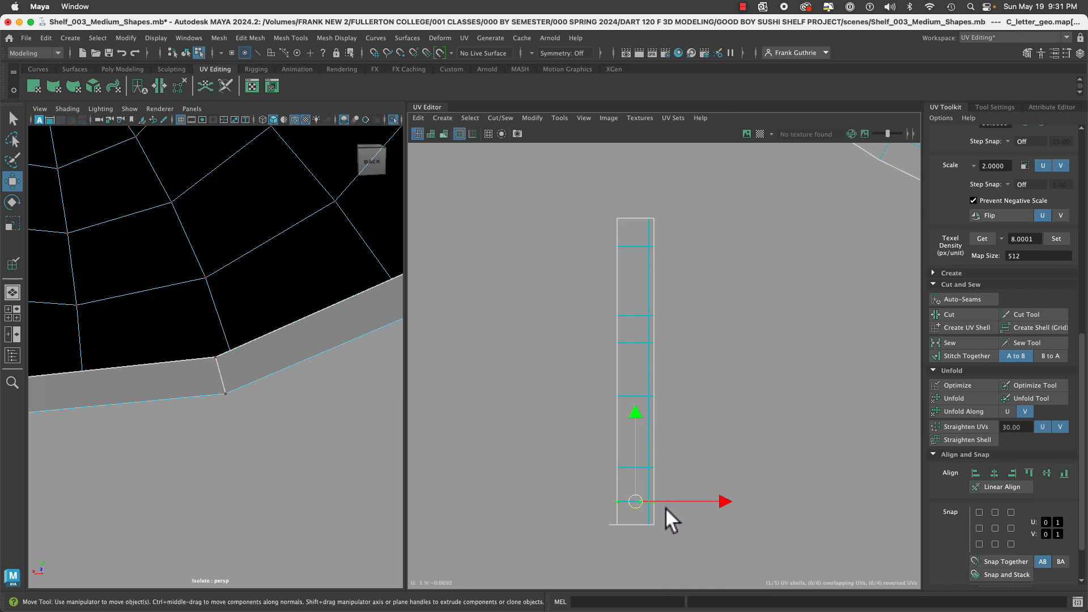
pyautogui.hotkey('alt', 'Down')
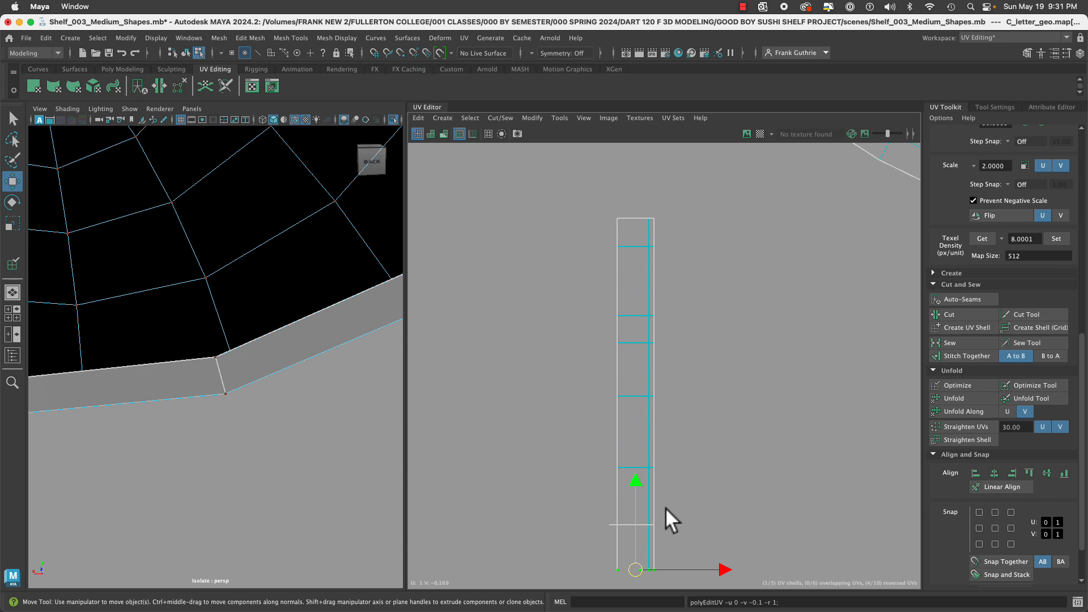
pyautogui.hotkey('alt', 'Up')
pyautogui.hotkey('alt', 'Down')
pyautogui.hotkey('alt', 'Down')
pyautogui.hotkey('alt', 'Up')
pyautogui.hotkey('alt', 'Up')
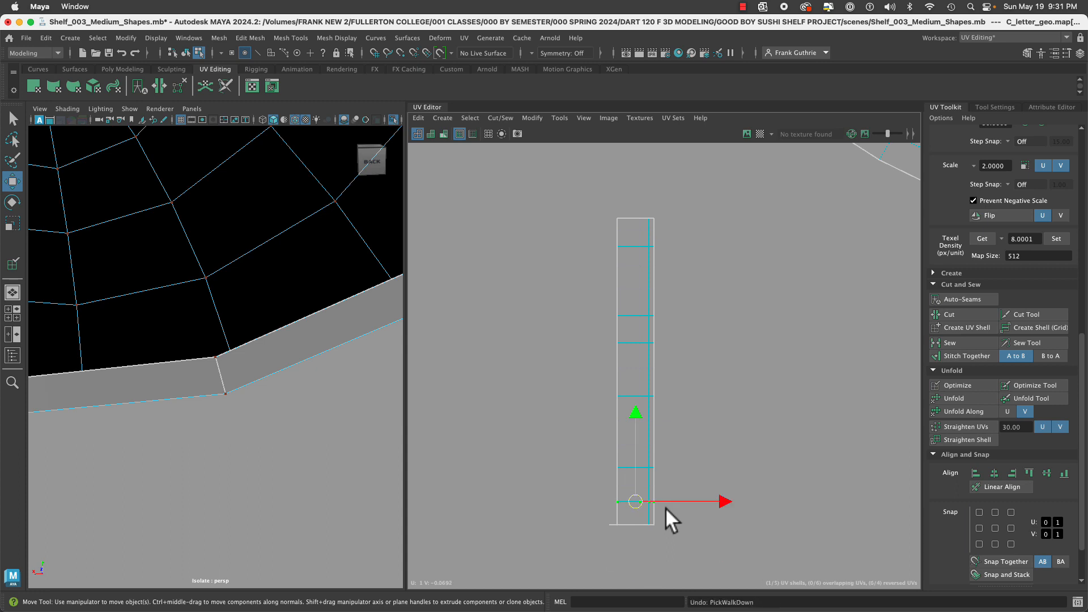
pyautogui.hotkey('ctrl', 'z')
# Unfold the narrow strip's entire UV shell and rotate it upright.
pyautogui.moveTo(656, 343); pyautogui.dragTo(604, 317, button='right')
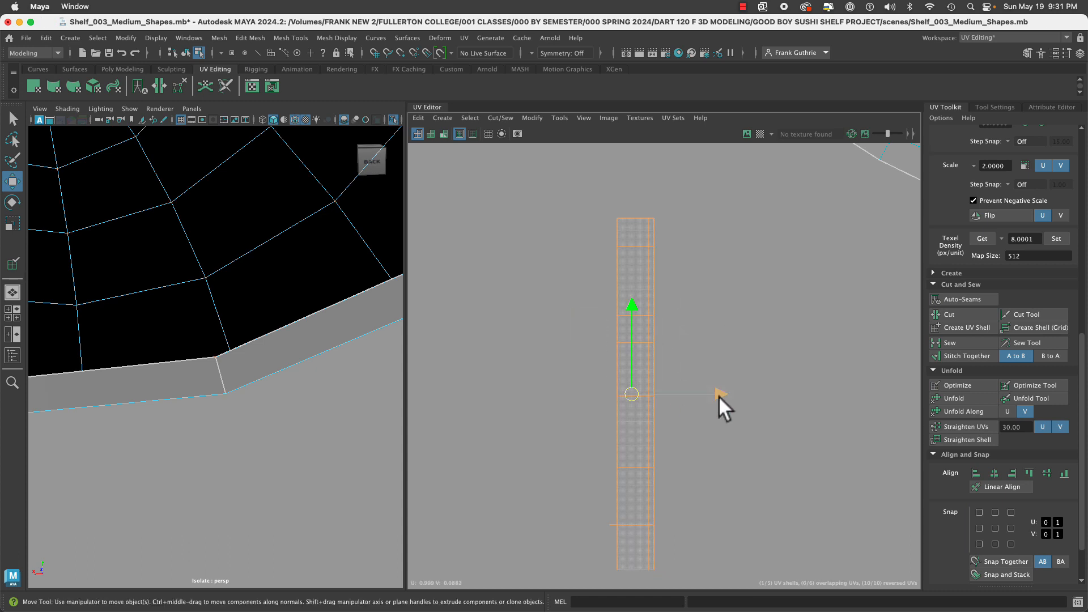
pyautogui.click(966, 402)
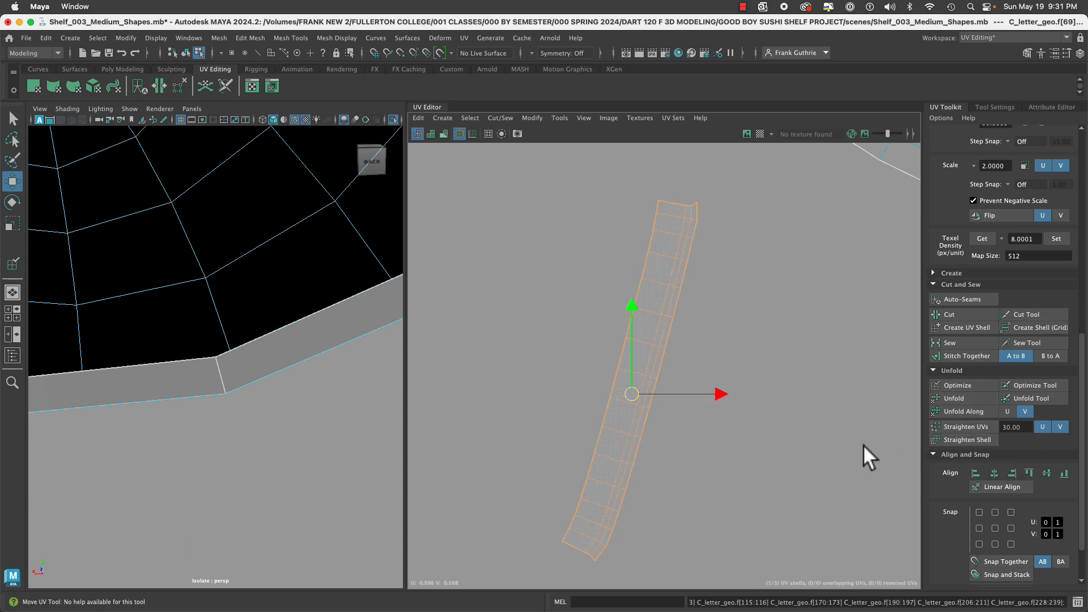
pyautogui.press('e')
pyautogui.moveTo(710, 426); pyautogui.dragTo(712, 404)
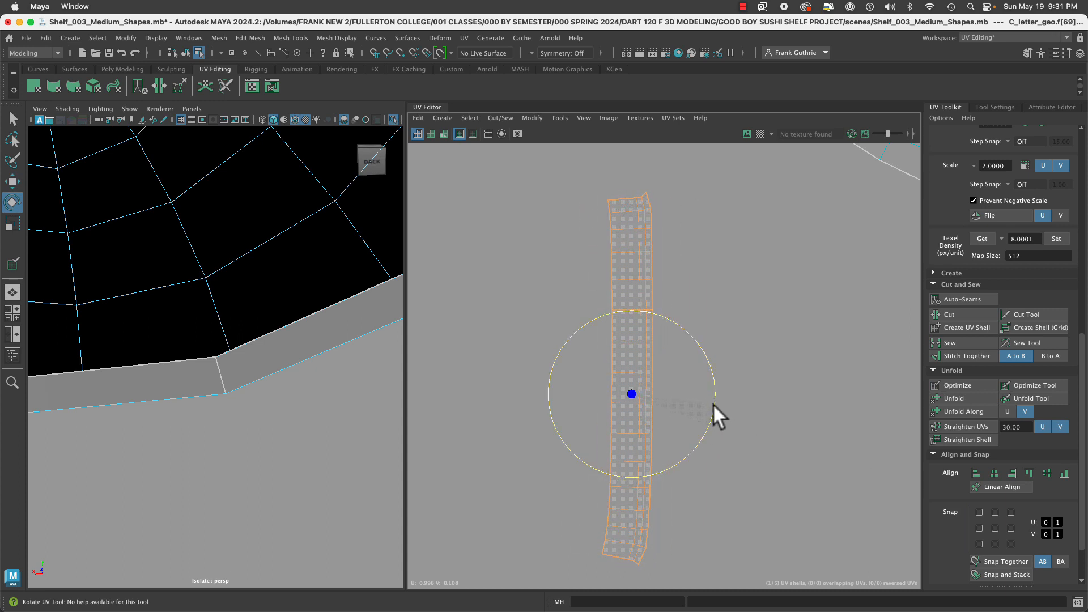
# Straighten the strip's UVs in U and V at 30, then align its upper-end UVs to minimum V and lower-end UVs to maximum V.
pyautogui.click(956, 427)
pyautogui.click(784, 346)
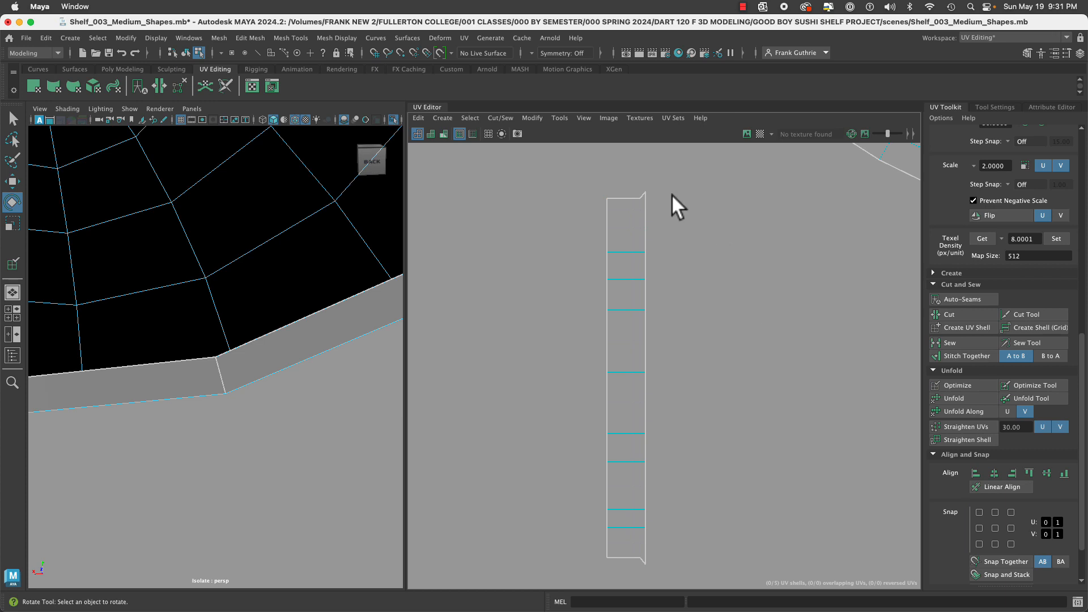
pyautogui.moveTo(634, 200); pyautogui.dragTo(684, 191, button='right')
pyautogui.moveTo(595, 206); pyautogui.dragTo(657, 183)
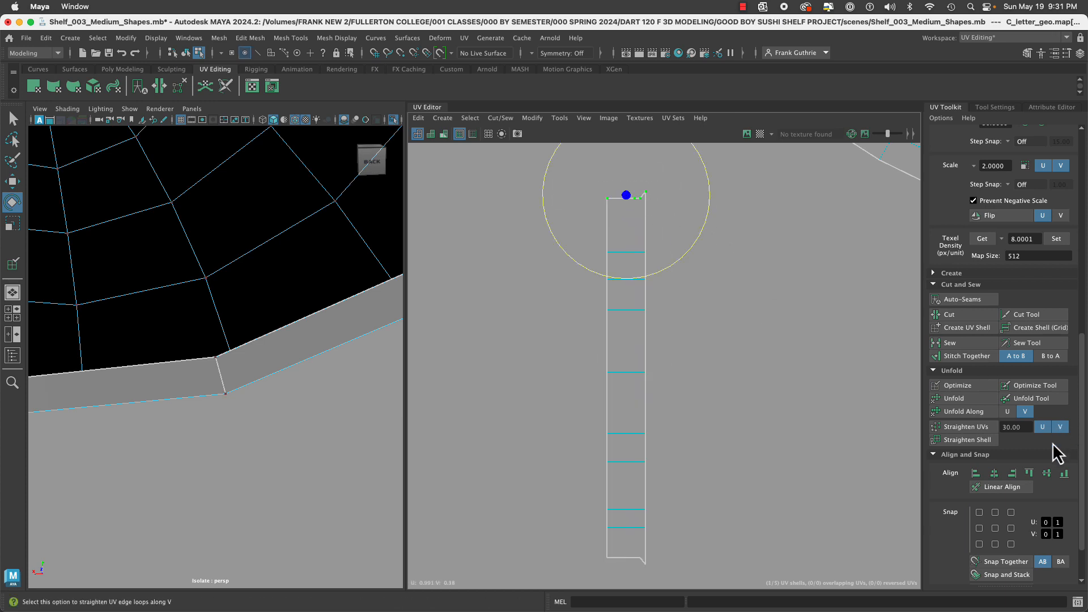
pyautogui.click(1064, 473)
pyautogui.moveTo(591, 574); pyautogui.dragTo(667, 553)
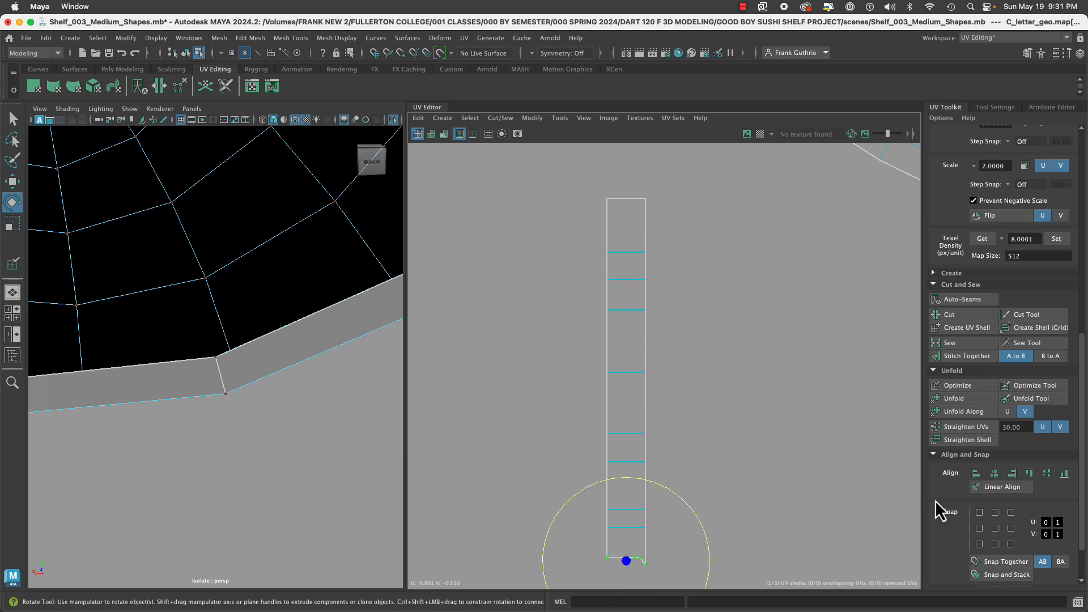
pyautogui.click(1010, 473)
# Try to unfold the straightened strip's shell along V.
pyautogui.moveTo(641, 338); pyautogui.dragTo(589, 322, button='right')
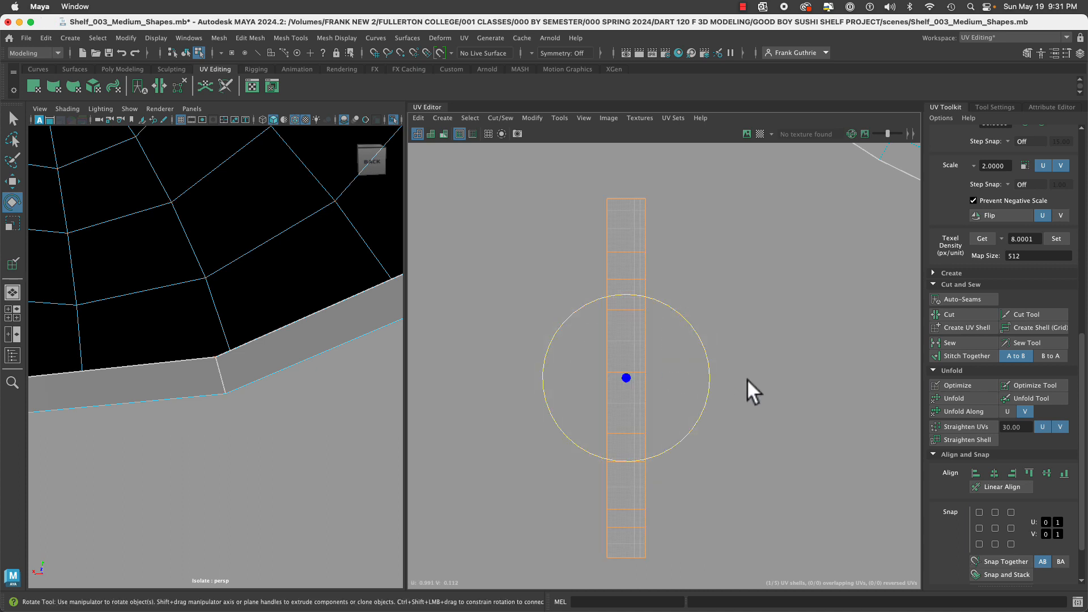
pyautogui.click(971, 416)
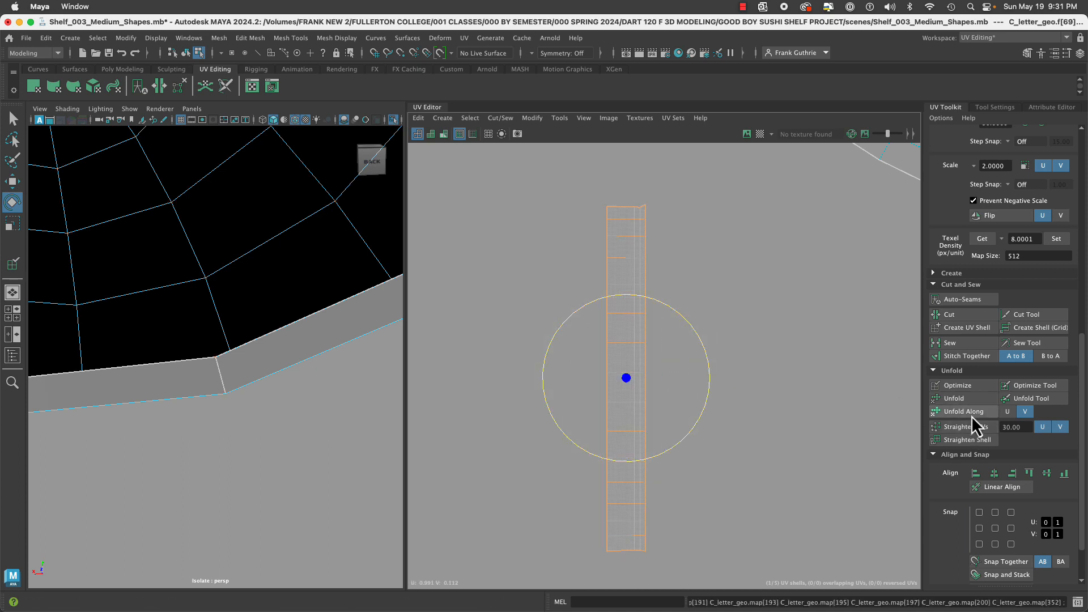
pyautogui.click(776, 414)
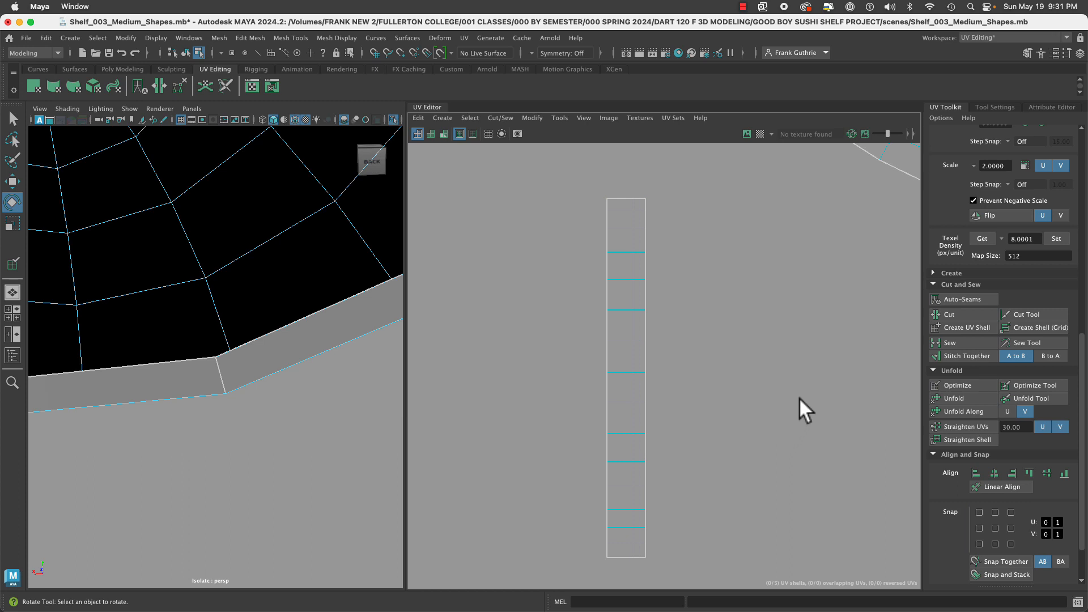
# Select the curved strip's UVs below its straight upper part, place the pivot at the bend, and rotate them toward vertical.
pyautogui.keyDown('alt'); pyautogui.moveTo(868, 337); pyautogui.dragTo(732, 453, button='middle'); pyautogui.keyUp('alt')
pyautogui.keyDown('alt'); pyautogui.moveTo(803, 427); pyautogui.dragTo(687, 379, button='right'); pyautogui.keyUp('alt')
pyautogui.keyDown('alt'); pyautogui.moveTo(687, 379); pyautogui.dragTo(612, 457, button='middle'); pyautogui.keyUp('alt')
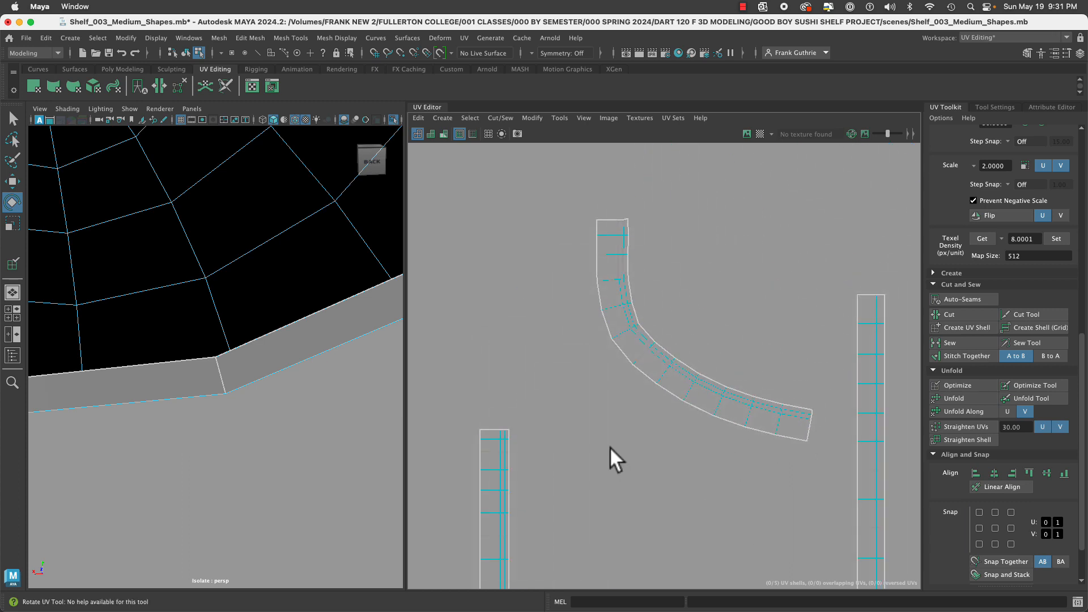
pyautogui.click(619, 287)
pyautogui.rightClick(622, 270)
pyautogui.moveTo(622, 271); pyautogui.dragTo(688, 284, button='right')
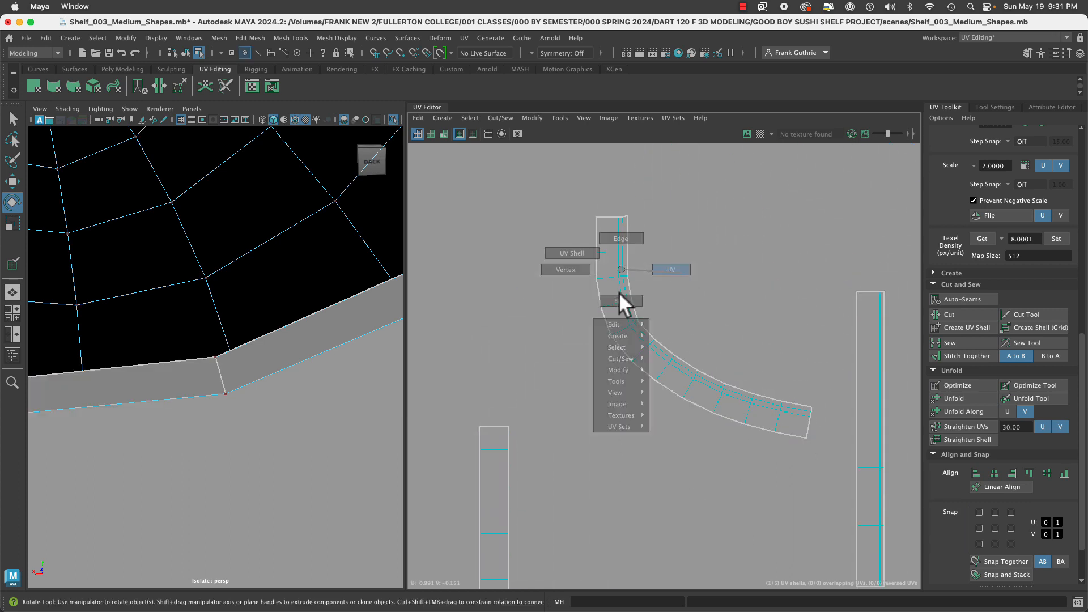
pyautogui.moveTo(582, 286); pyautogui.dragTo(716, 390)
pyautogui.moveTo(809, 482); pyautogui.dragTo(812, 482)
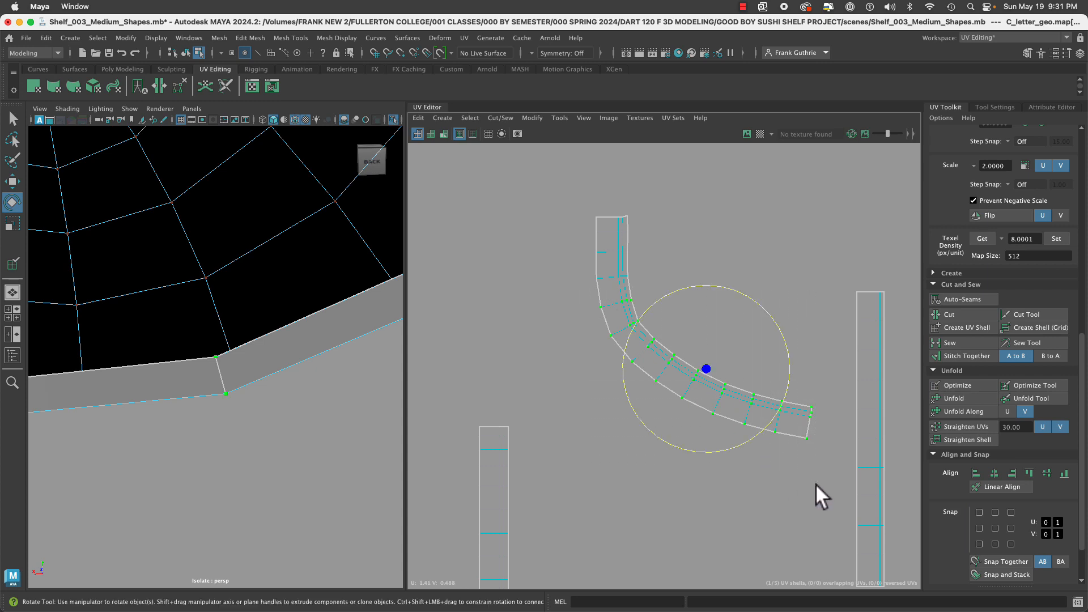
pyautogui.press('d')
pyautogui.moveTo(705, 368); pyautogui.dragTo(630, 297)
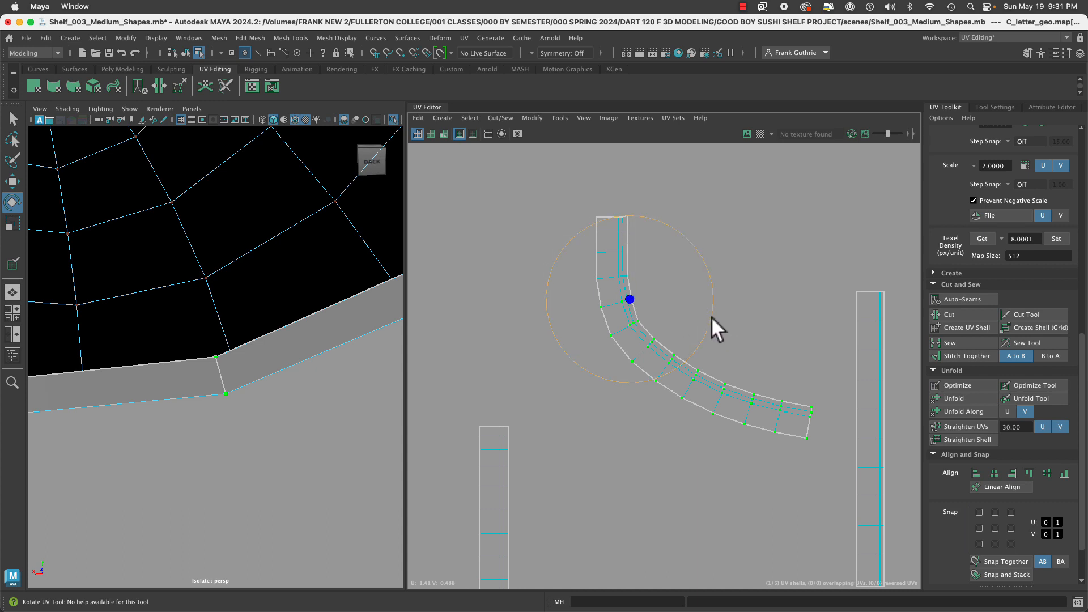
pyautogui.moveTo(712, 316); pyautogui.dragTo(639, 313)
# Set the pivot at the inner edge of the curved strip's next bend and rotate the remaining lower UVs further downward.
pyautogui.press('d')
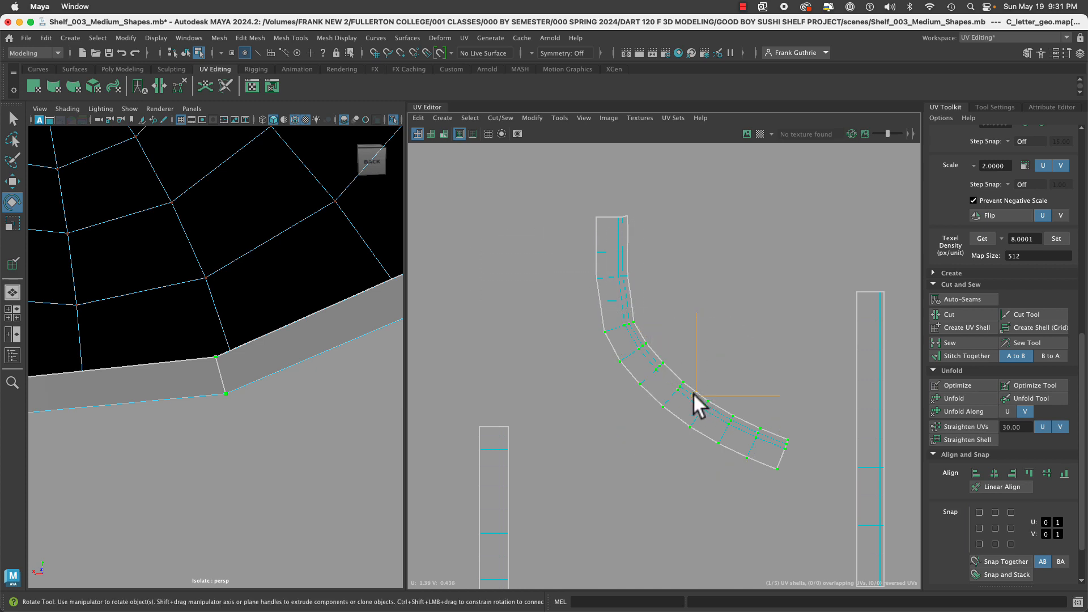
pyautogui.moveTo(692, 392); pyautogui.dragTo(635, 324)
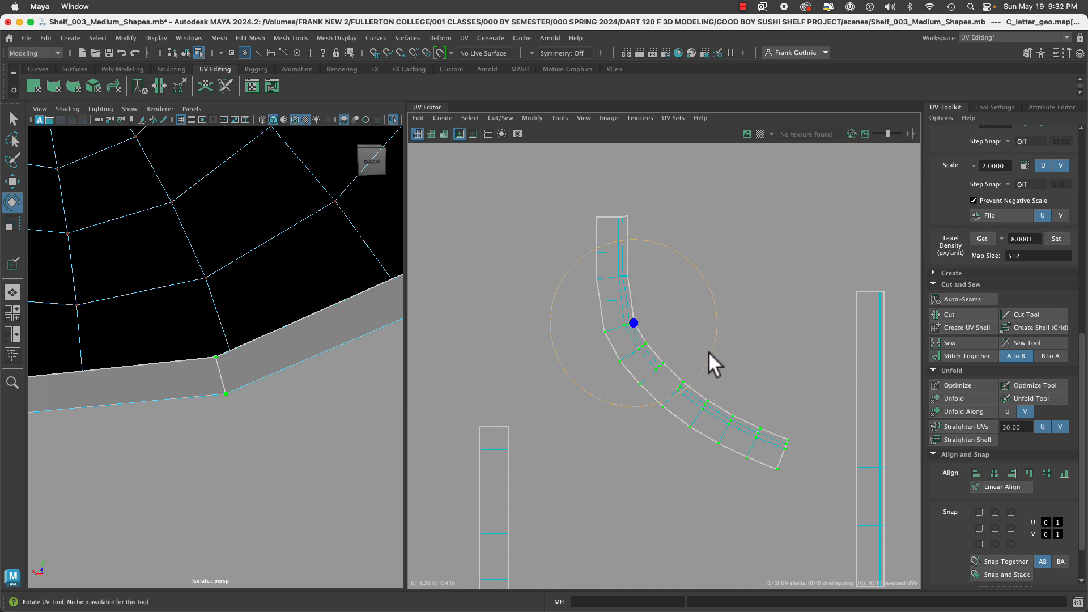
pyautogui.moveTo(708, 352); pyautogui.dragTo(665, 381)
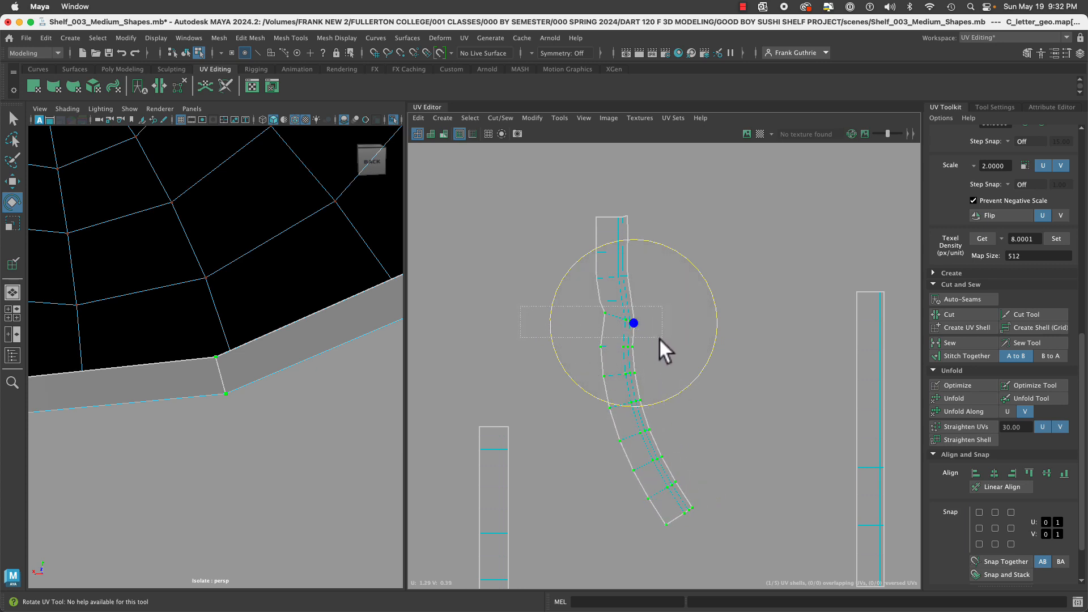
# Rotate the UV row at the bend, then move it and the UVs below it in line with the strip's upper part.
pyautogui.moveTo(659, 338); pyautogui.dragTo(662, 340)
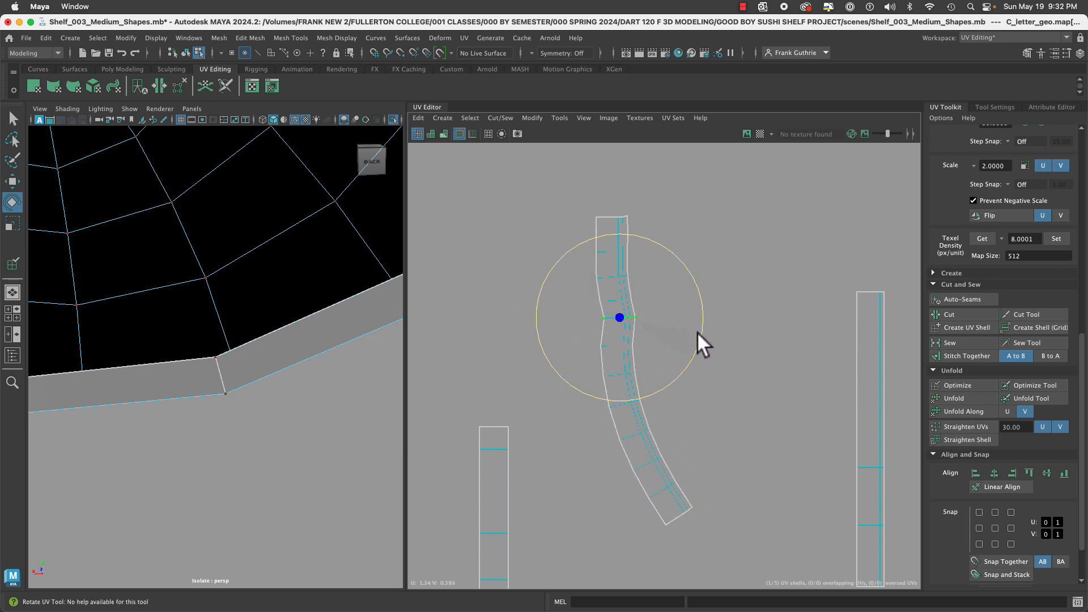
pyautogui.press('w')
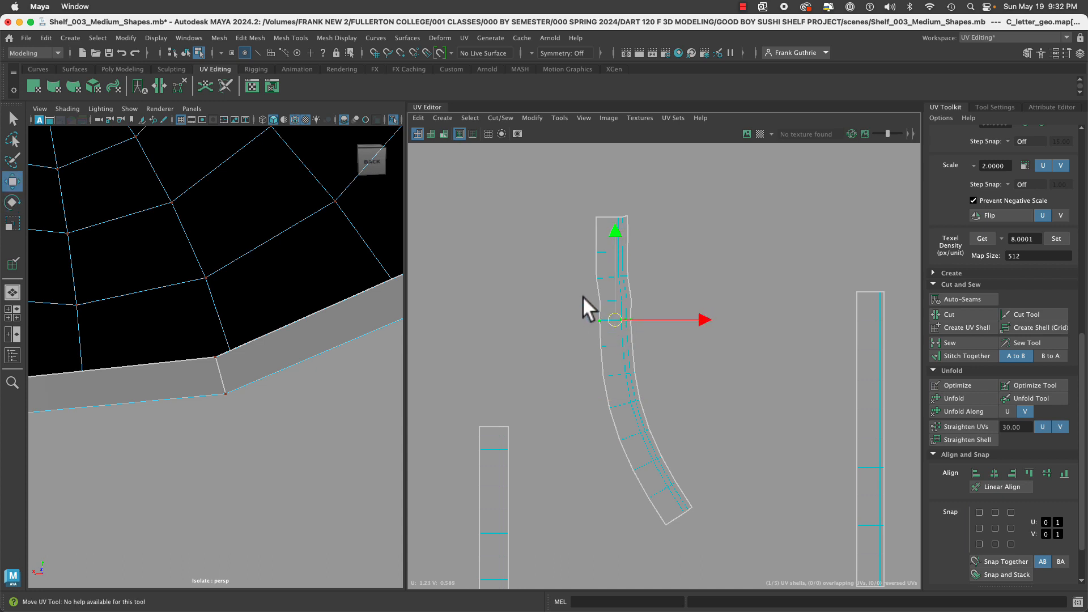
pyautogui.keyDown('shift'); pyautogui.moveTo(640, 313); pyautogui.dragTo(634, 316); pyautogui.keyUp('shift')
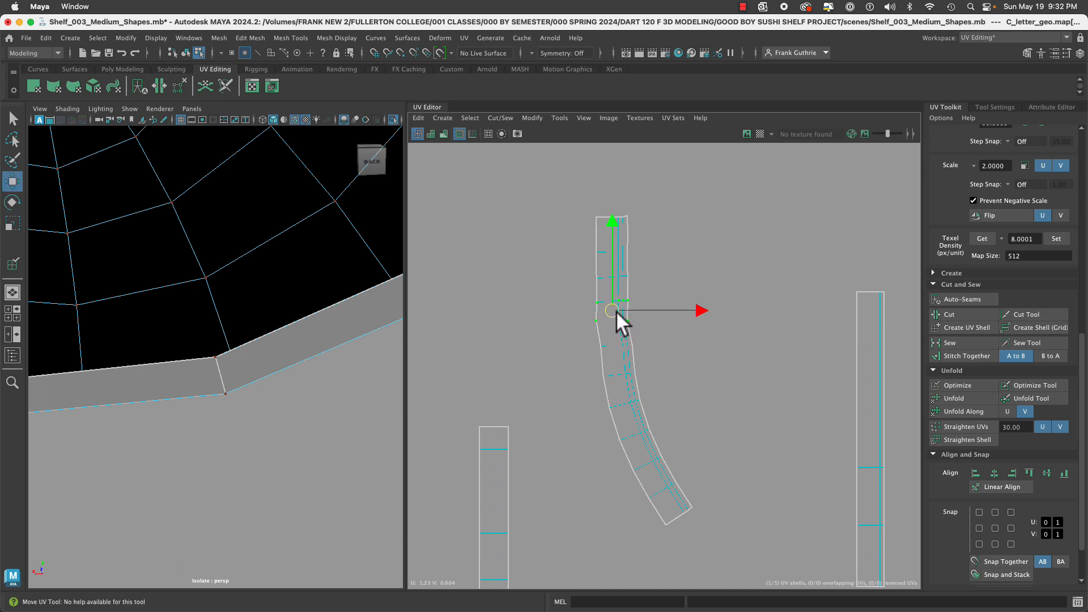
pyautogui.moveTo(697, 505); pyautogui.dragTo(702, 532)
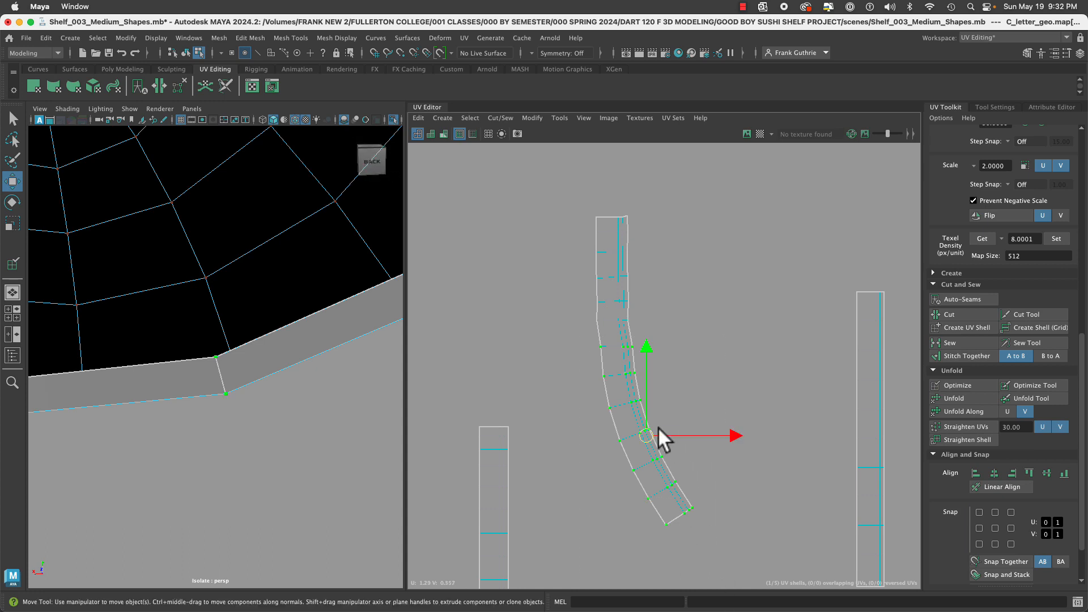
pyautogui.moveTo(651, 432); pyautogui.dragTo(646, 428)
# Select the UVs of the strip's still-curved lower part, rotate them toward vertical, and move them back under the upper part.
pyautogui.moveTo(584, 357)
pyautogui.mouseDown()
pyautogui.moveTo(705, 525)
pyautogui.moveTo(567, 390)
pyautogui.moveTo(572, 360)
pyautogui.mouseUp()
pyautogui.click(711, 536)
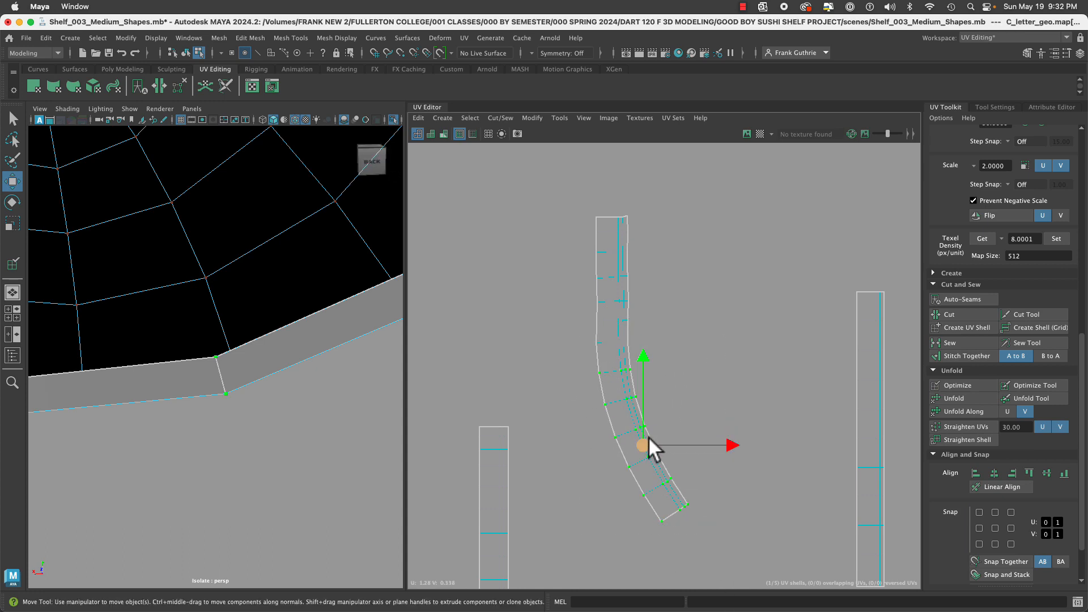
pyautogui.press('e')
pyautogui.moveTo(719, 434); pyautogui.dragTo(714, 460)
pyautogui.press('w')
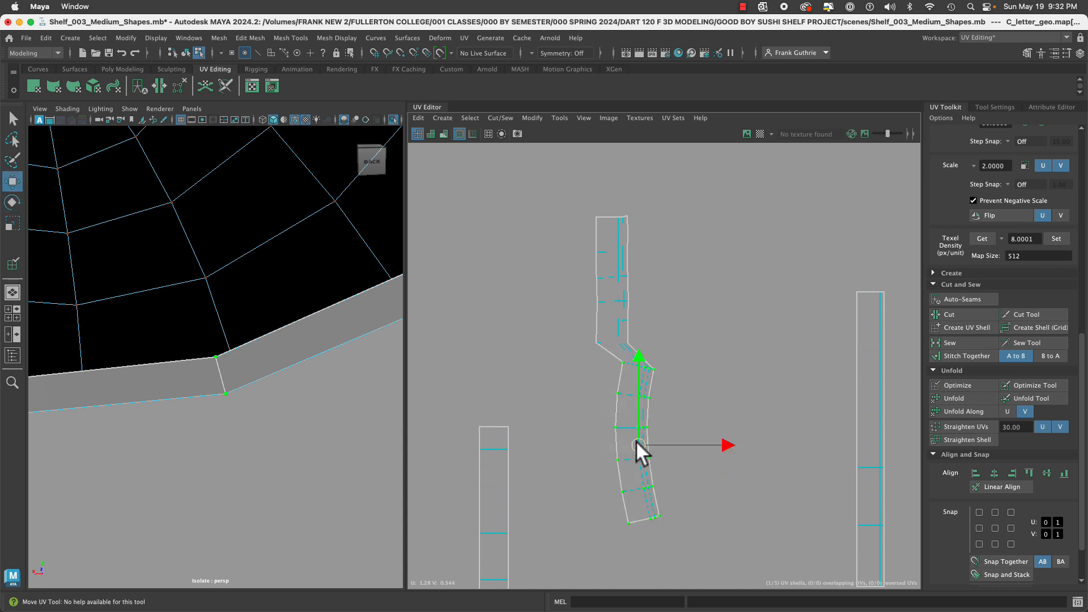
pyautogui.moveTo(636, 441); pyautogui.dragTo(622, 438)
# Select the curved strip's entire shell and straighten its UVs in U and V at 30.
pyautogui.moveTo(599, 286); pyautogui.dragTo(560, 271, button='right')
pyautogui.moveTo(569, 288); pyautogui.dragTo(609, 322)
pyautogui.click(971, 430)
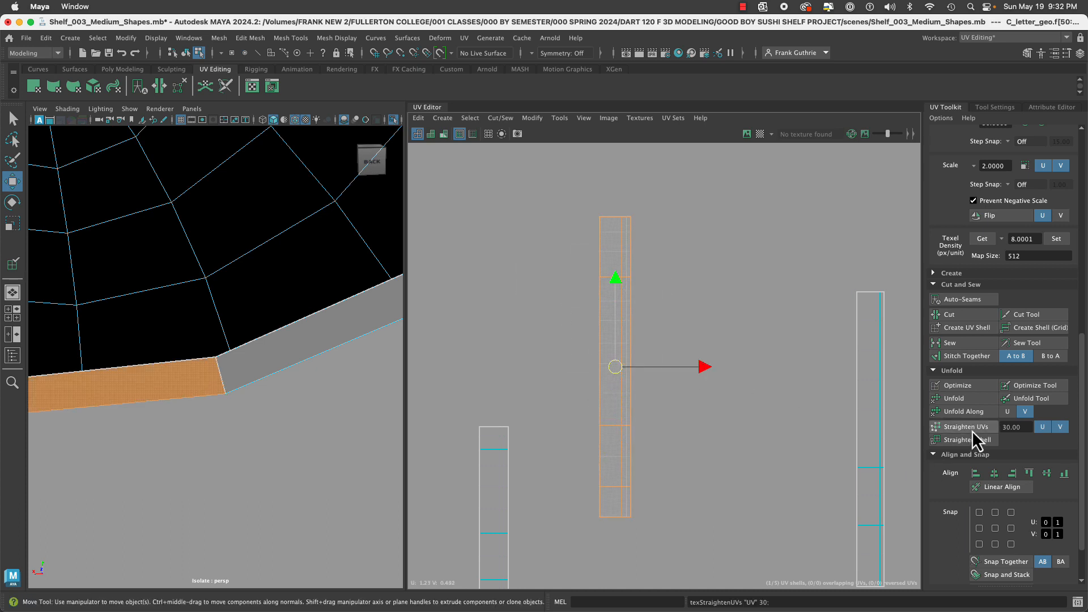
pyautogui.click(717, 450)
# Select all four side-wall strip shells and align them to maximum V.
pyautogui.scroll(-2, 718, 449)
pyautogui.keyDown('alt'); pyautogui.moveTo(461, 388); pyautogui.dragTo(409, 376, button='right'); pyautogui.keyUp('alt')
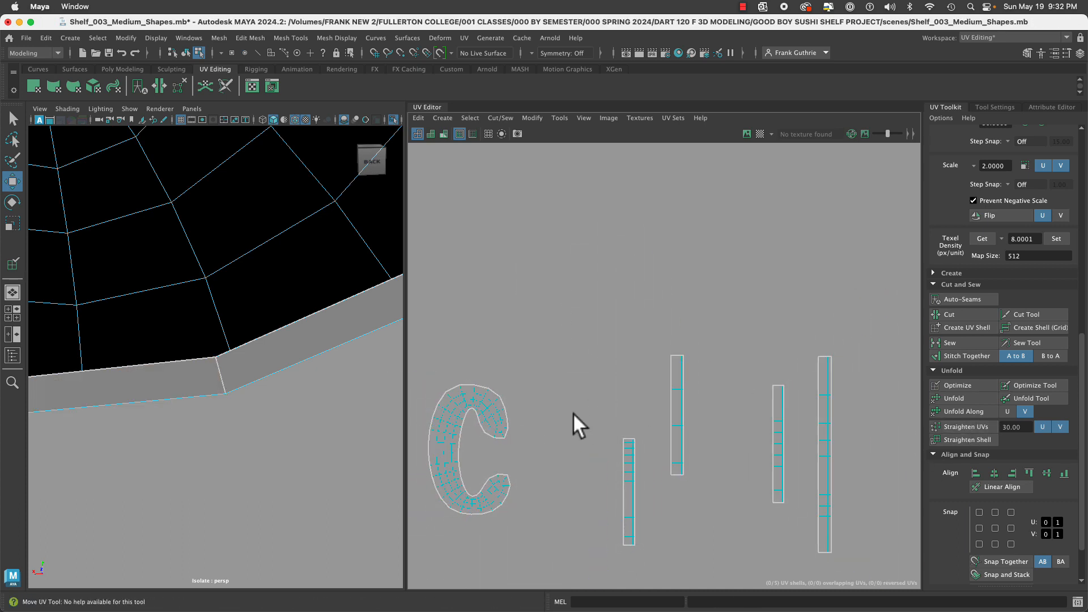
pyautogui.keyDown('alt'); pyautogui.moveTo(678, 405); pyautogui.dragTo(608, 333, button='middle'); pyautogui.keyUp('alt')
pyautogui.moveTo(521, 275); pyautogui.dragTo(839, 514)
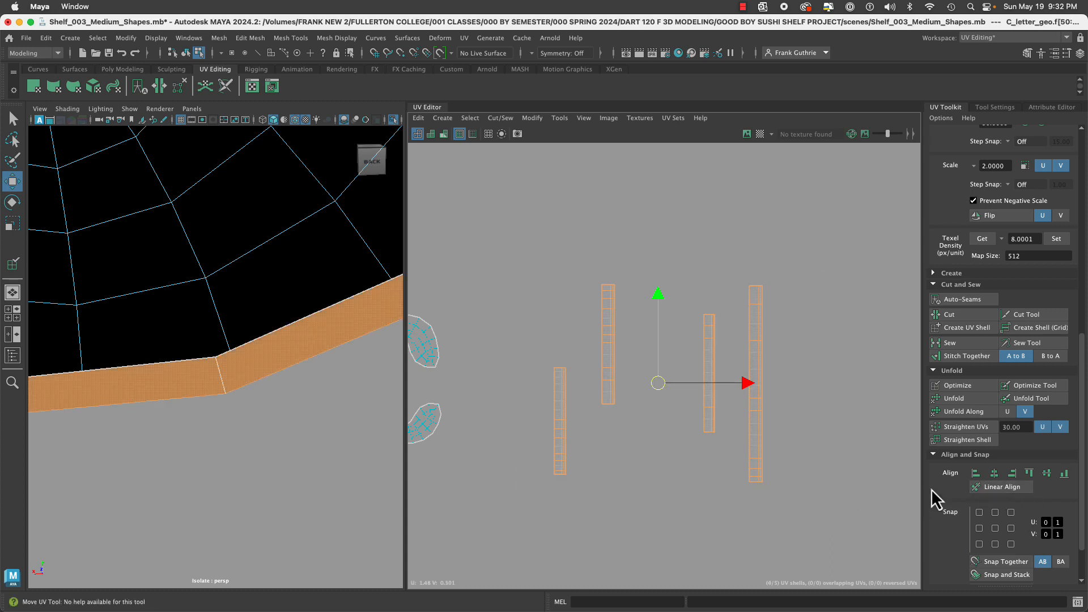
pyautogui.click(1028, 477)
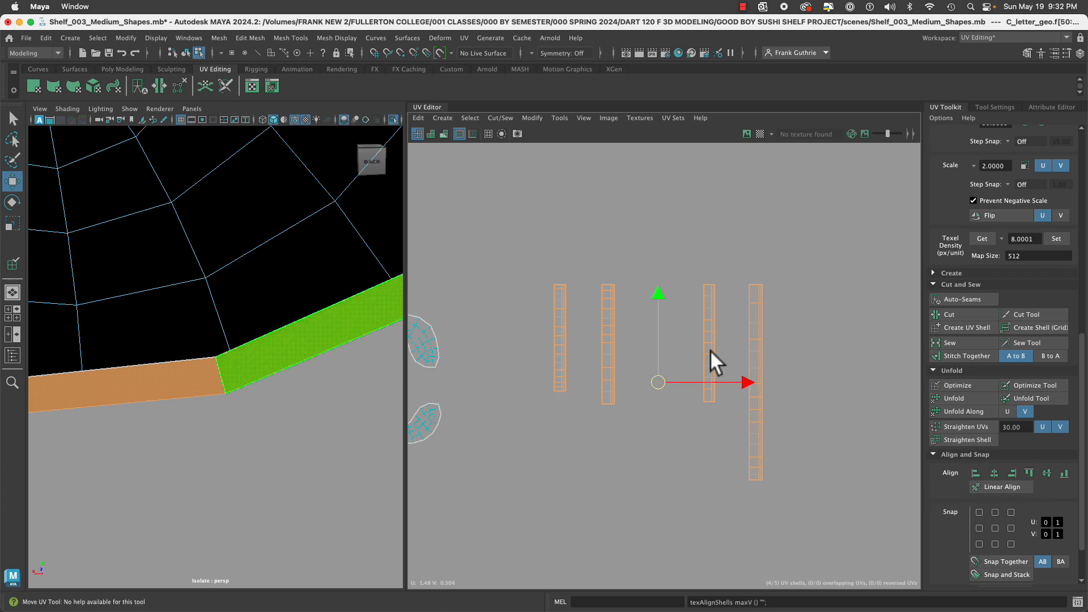
# Move the side-wall strips closer together horizontally so that they stand side by side with small gaps.
pyautogui.moveTo(586, 260); pyautogui.dragTo(809, 497)
pyautogui.moveTo(775, 375); pyautogui.dragTo(742, 379)
pyautogui.moveTo(638, 255); pyautogui.dragTo(713, 383)
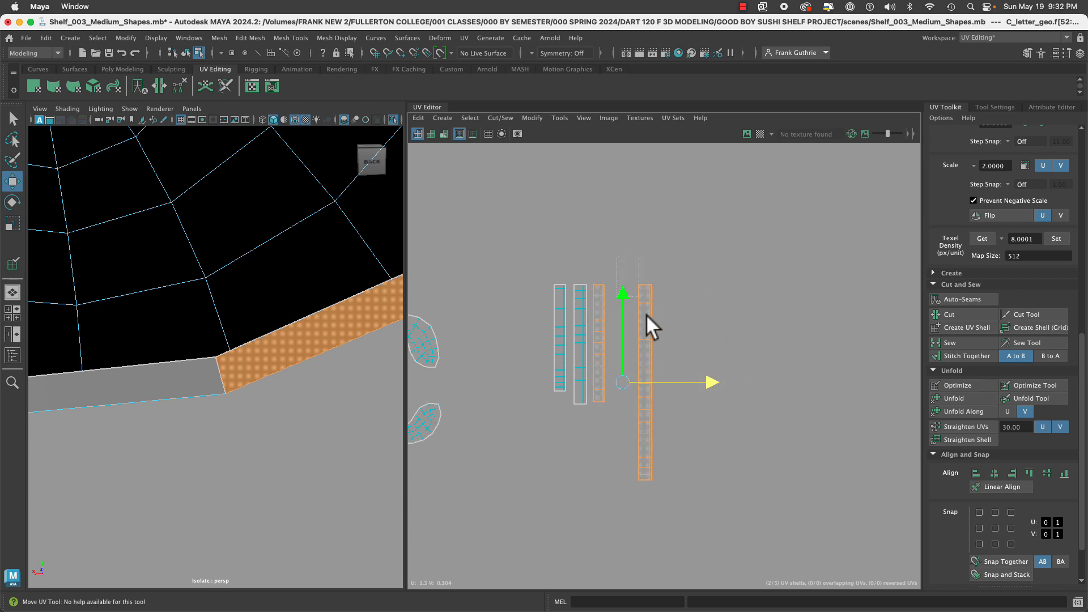
pyautogui.moveTo(646, 314); pyautogui.dragTo(649, 319)
pyautogui.moveTo(733, 382); pyautogui.dragTo(710, 382)
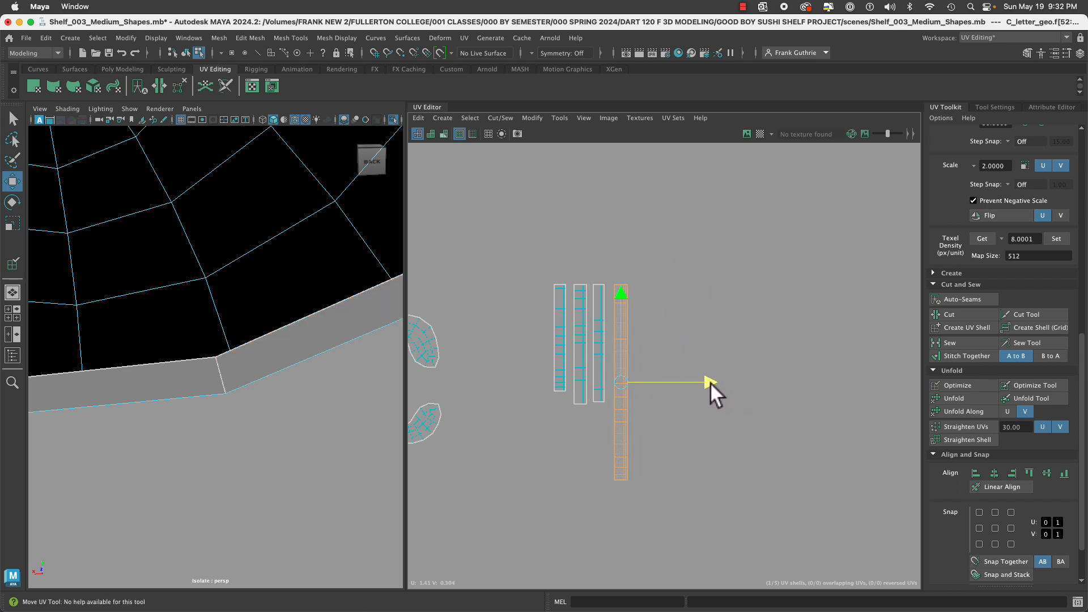
# Cut the top segment off the second side-wall strip and stitch it onto the bottom end of the first strip.
pyautogui.keyDown('alt'); pyautogui.moveTo(606, 370); pyautogui.dragTo(873, 423, button='right'); pyautogui.keyUp('alt')
pyautogui.keyDown('alt'); pyautogui.moveTo(689, 408); pyautogui.dragTo(794, 470, button='middle'); pyautogui.keyUp('alt')
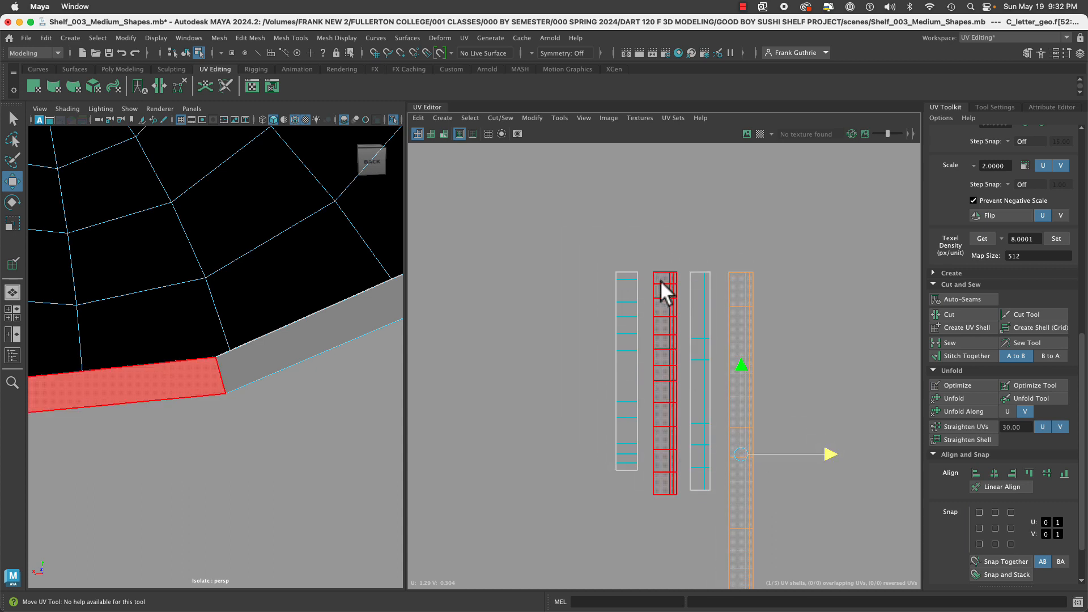
pyautogui.moveTo(661, 281); pyautogui.dragTo(659, 257, button='right')
pyautogui.click(670, 285)
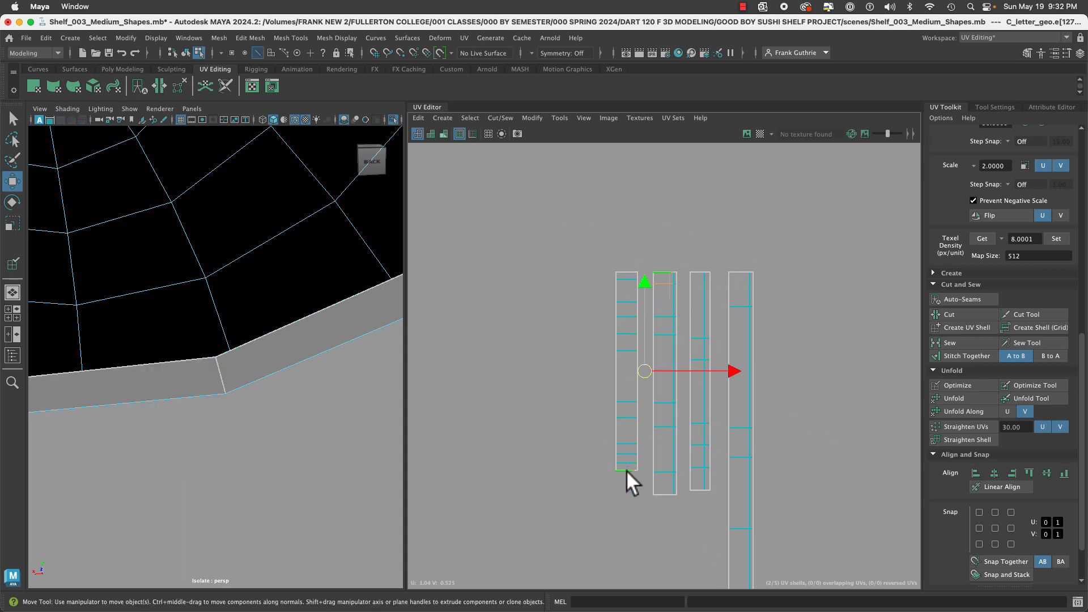
pyautogui.keyDown('alt'); pyautogui.moveTo(623, 482); pyautogui.dragTo(718, 499, button='right'); pyautogui.keyUp('alt')
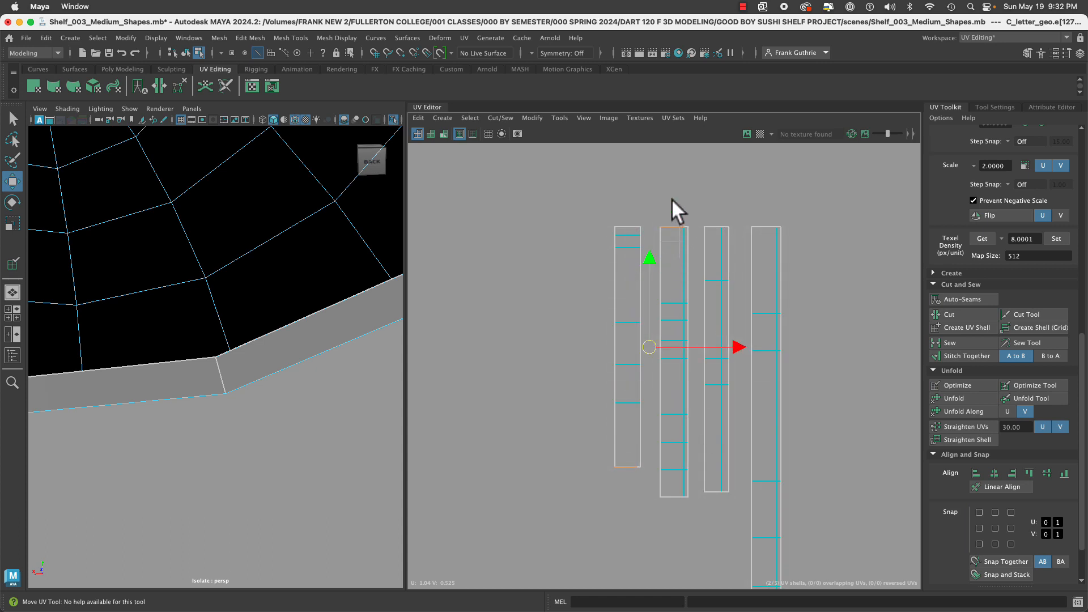
pyautogui.click(672, 240)
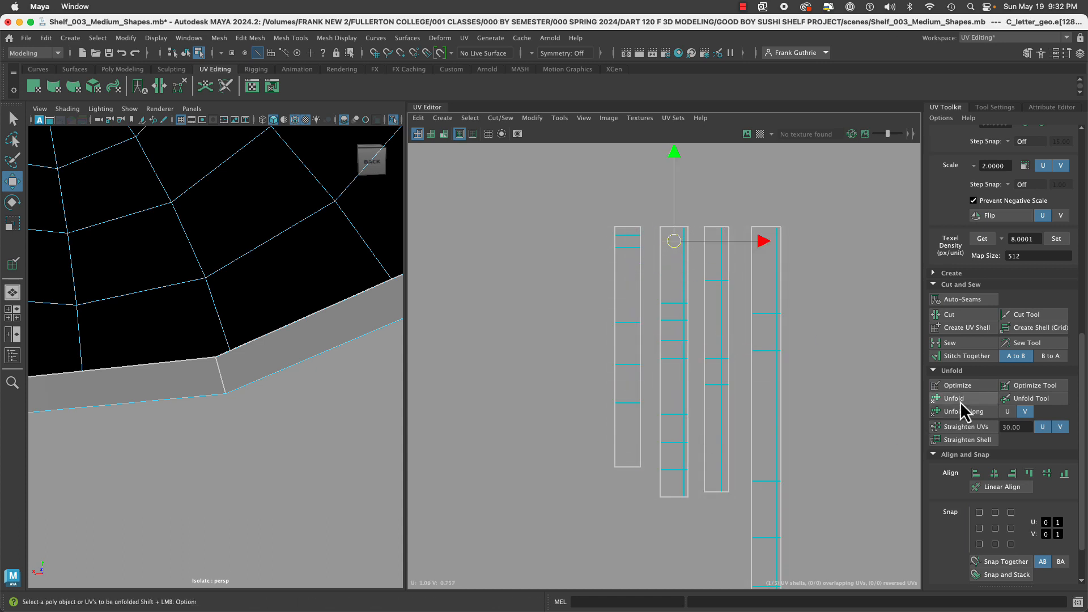
pyautogui.click(958, 316)
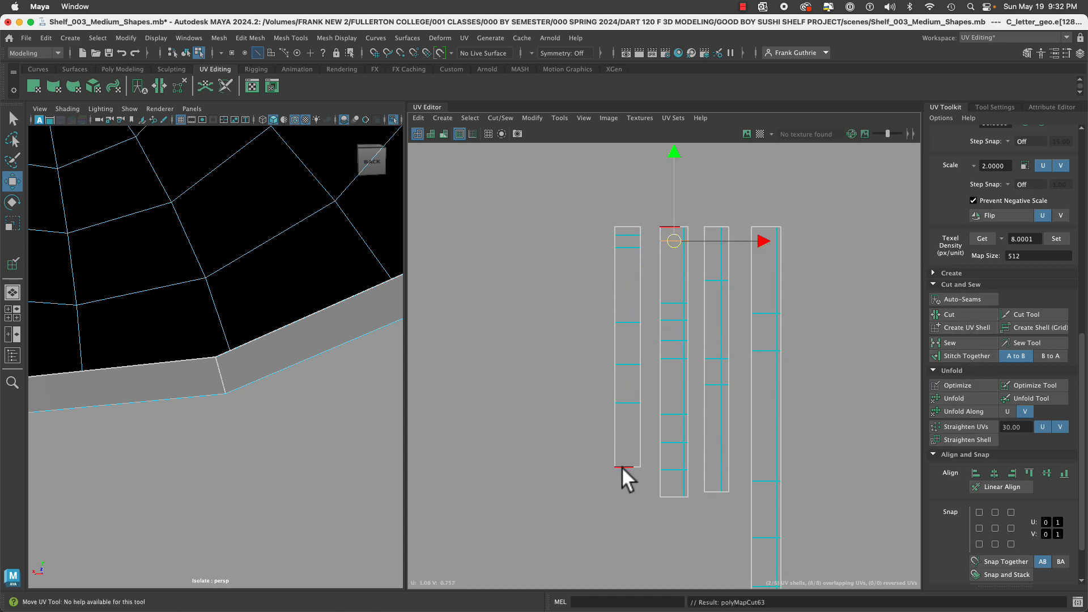
pyautogui.moveTo(624, 463); pyautogui.dragTo(638, 469)
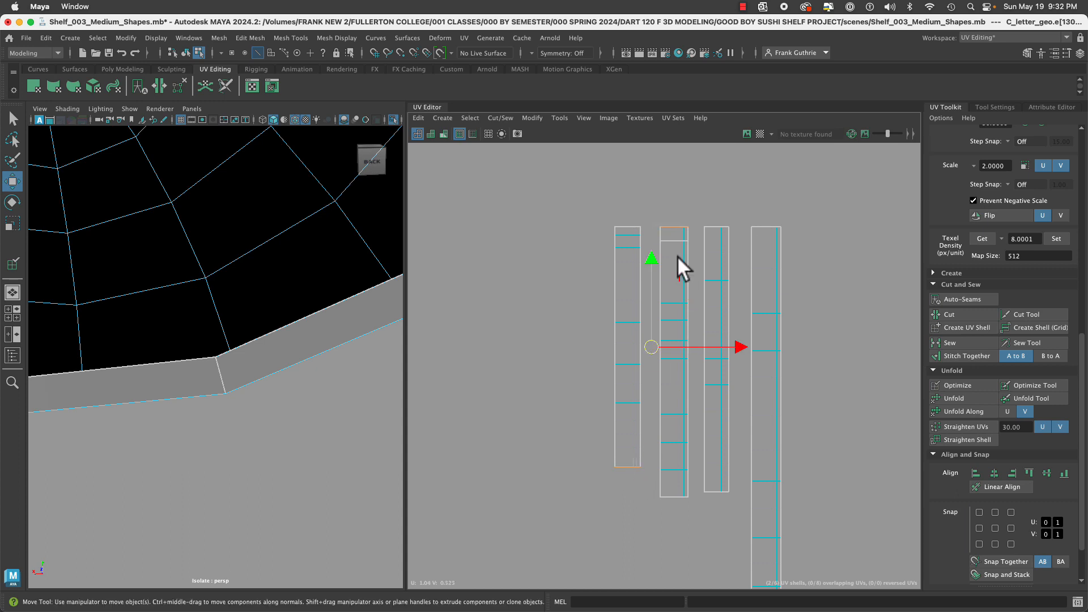
pyautogui.click(960, 358)
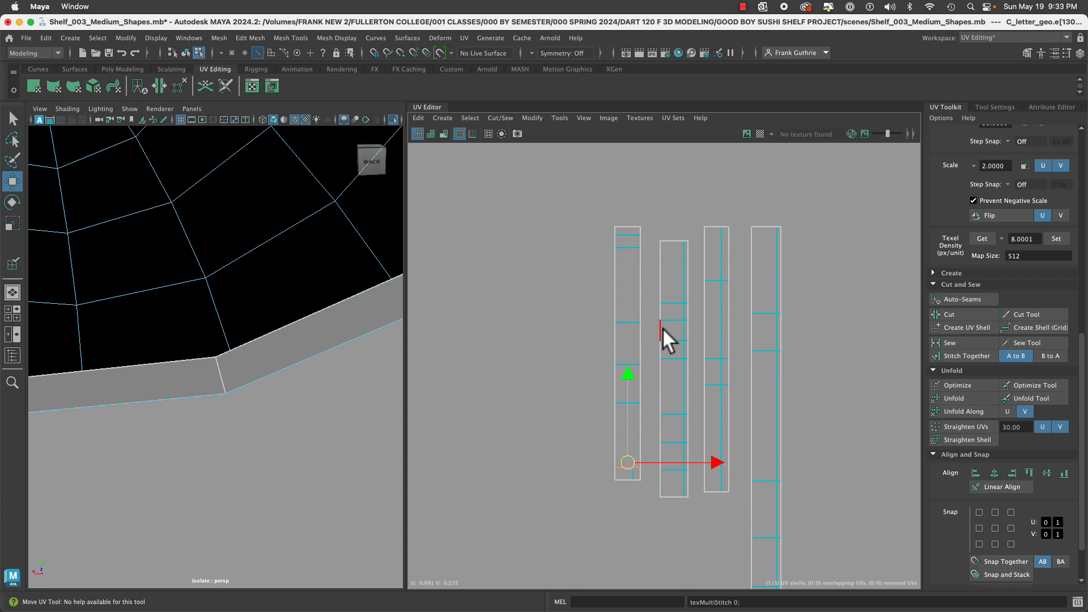
# Select the first and second strip shells and align them to maximum V.
pyautogui.moveTo(674, 334); pyautogui.dragTo(631, 323, button='right')
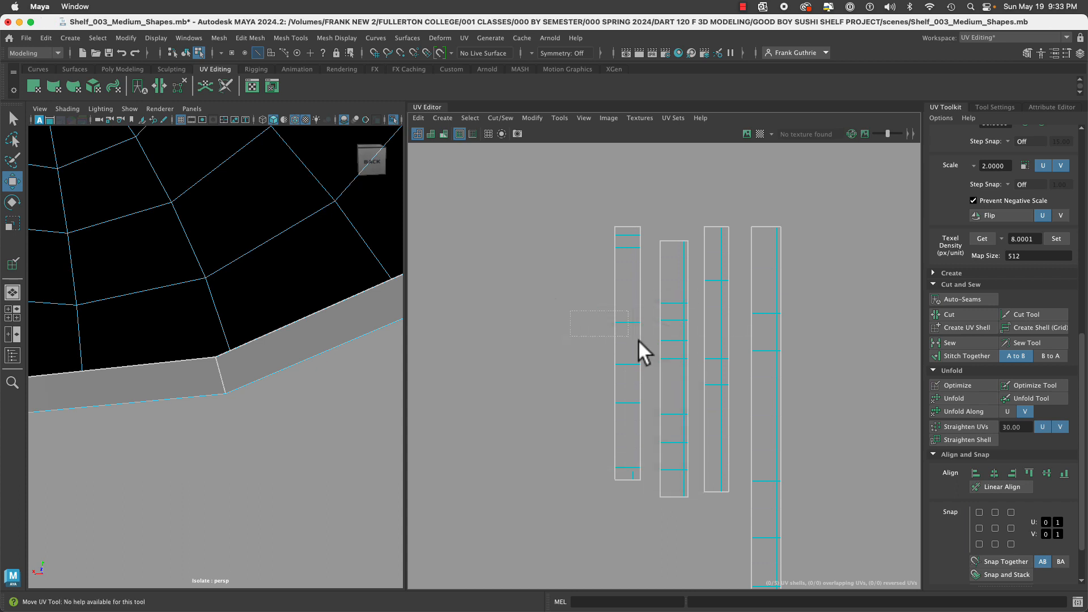
pyautogui.moveTo(638, 339); pyautogui.dragTo(639, 340)
pyautogui.click(1029, 473)
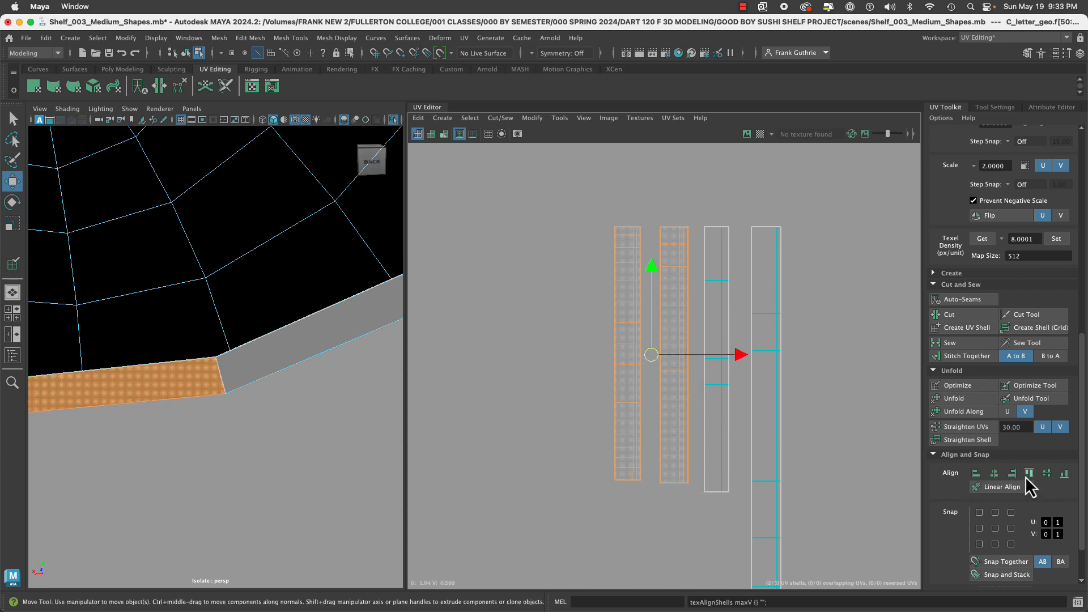
# Cut the fourth, longest strip across at just over a quarter of its length from the top and stitch that upper piece beneath the third strip.
pyautogui.keyDown('alt'); pyautogui.moveTo(782, 502); pyautogui.dragTo(728, 357, button='middle'); pyautogui.keyUp('alt')
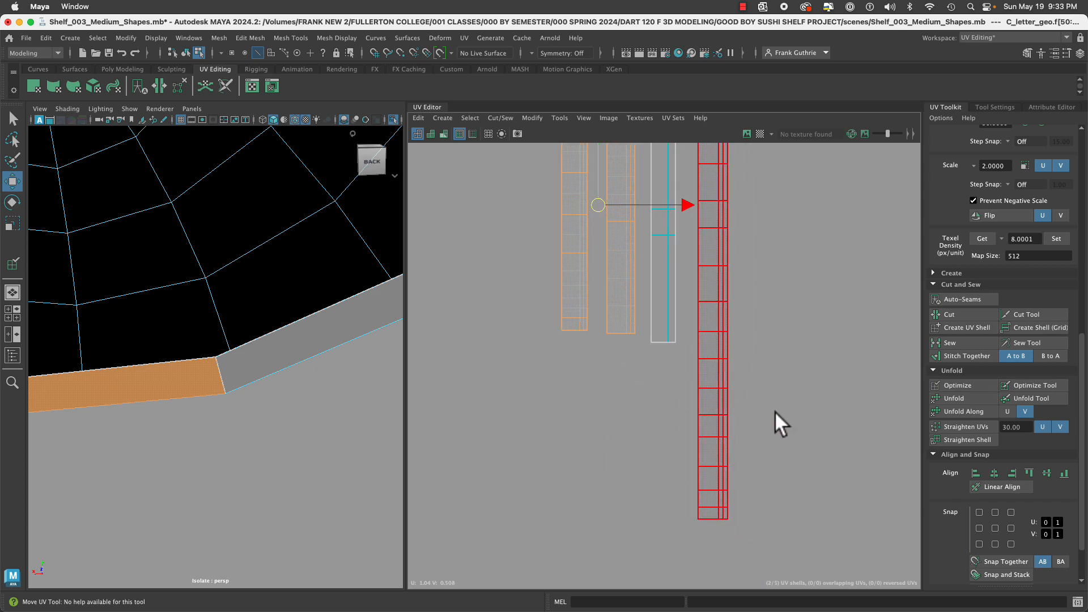
pyautogui.keyDown('alt'); pyautogui.moveTo(774, 410); pyautogui.dragTo(739, 406, button='right'); pyautogui.keyUp('alt')
pyautogui.keyDown('alt'); pyautogui.moveTo(739, 405); pyautogui.dragTo(709, 477, button='middle'); pyautogui.keyUp('alt')
pyautogui.moveTo(652, 425)
pyautogui.mouseDown(button='right')
pyautogui.moveTo(650, 384)
pyautogui.moveTo(641, 414)
pyautogui.mouseUp(button='right')
pyautogui.click(654, 426)
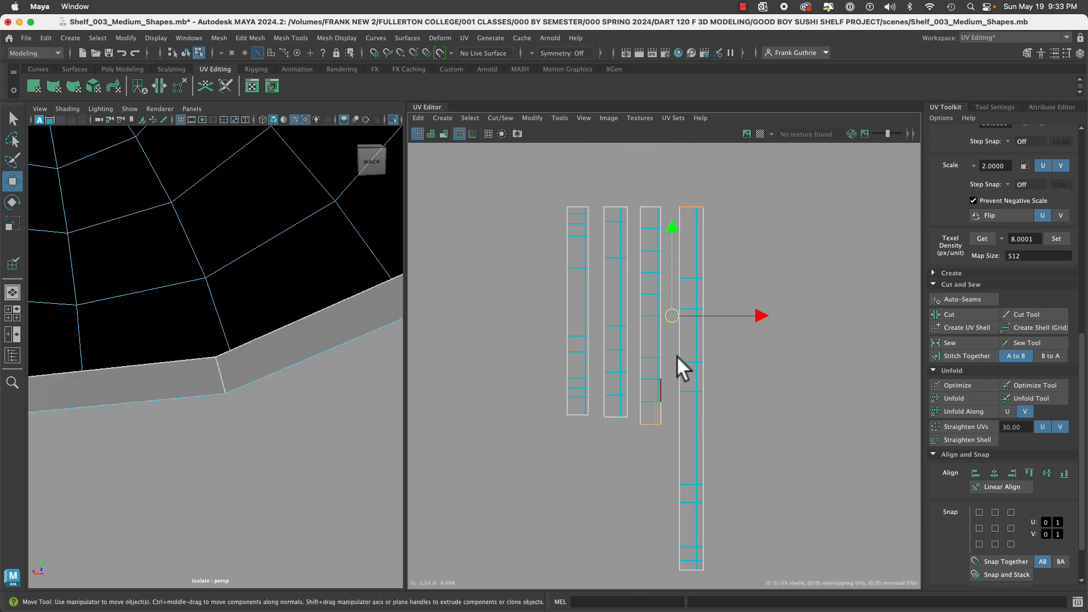
pyautogui.keyDown('alt'); pyautogui.moveTo(774, 425); pyautogui.dragTo(768, 365, button='middle'); pyautogui.keyUp('alt')
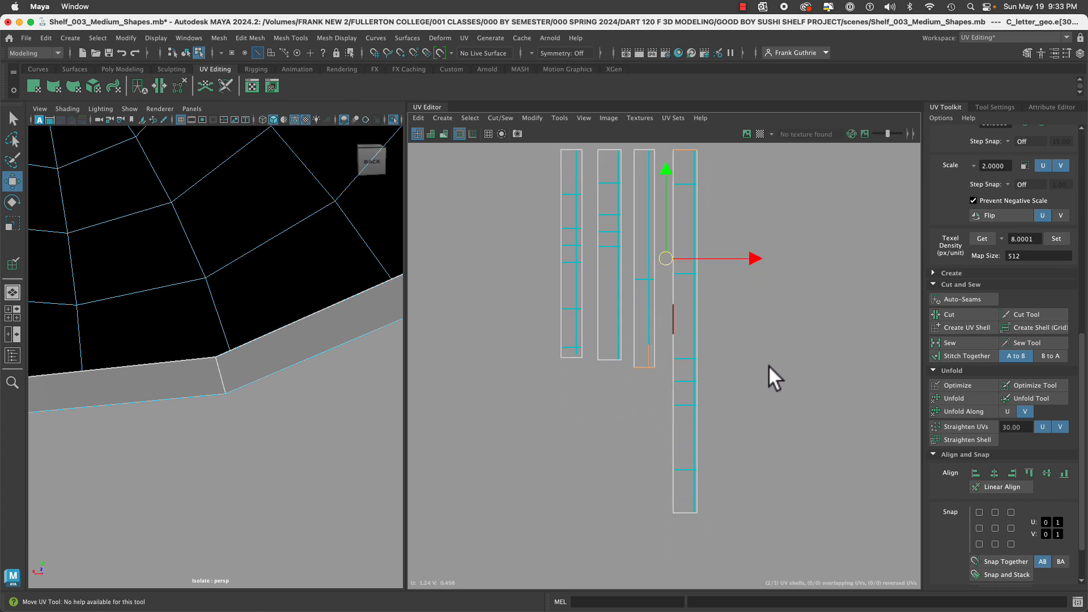
pyautogui.click(759, 368)
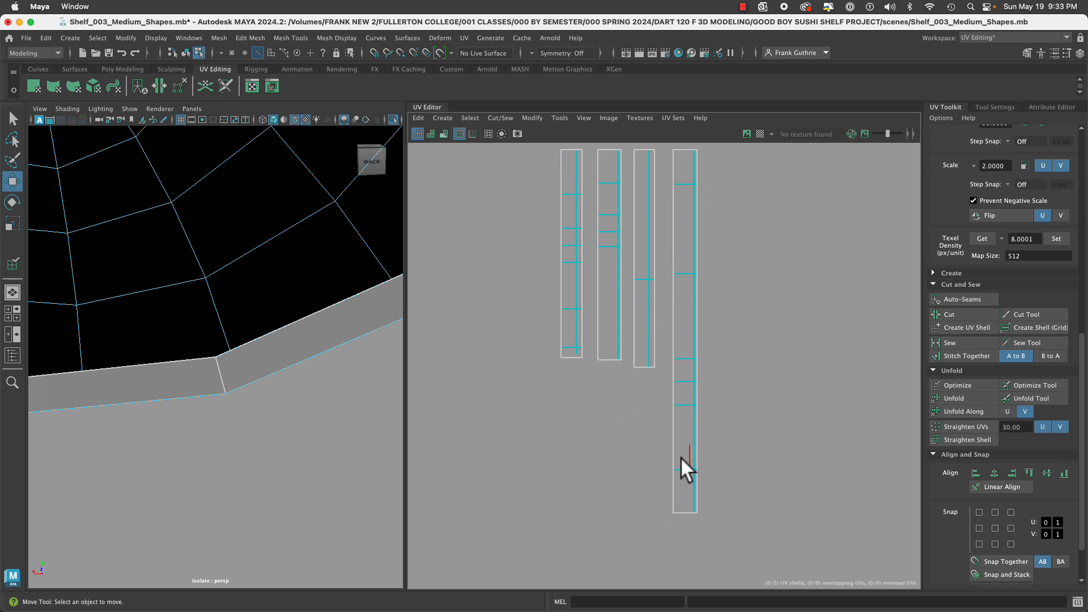
pyautogui.keyDown('alt'); pyautogui.moveTo(704, 461); pyautogui.dragTo(702, 502, button='middle'); pyautogui.keyUp('alt')
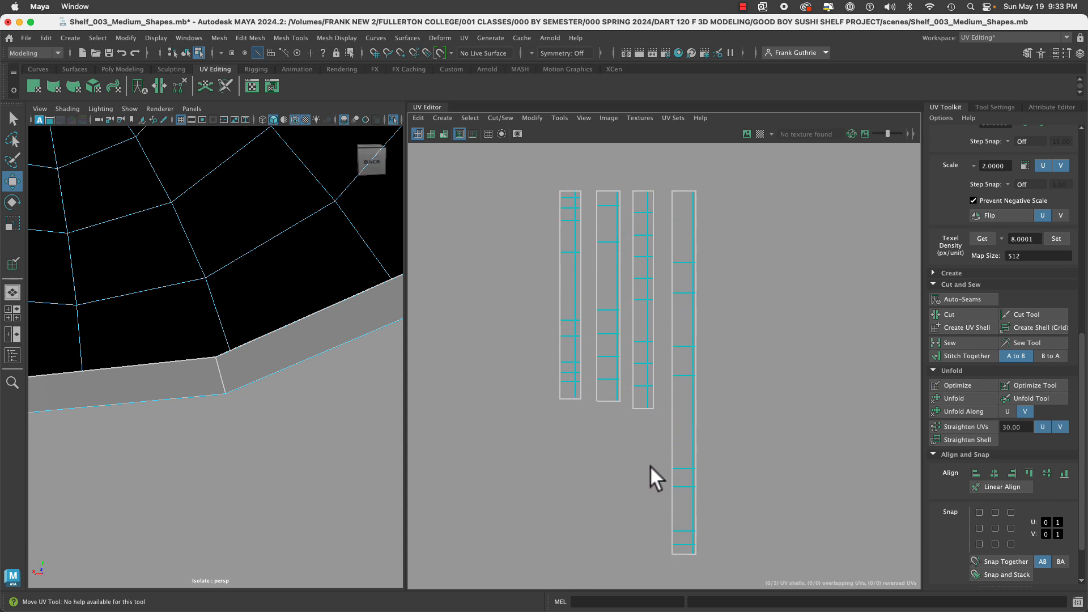
pyautogui.click(681, 292)
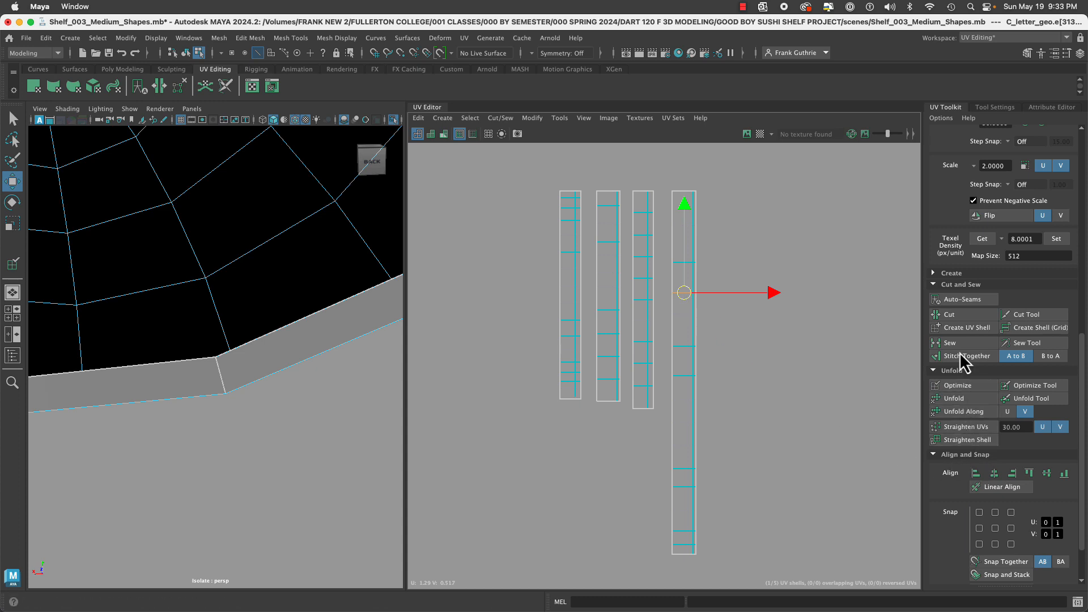
pyautogui.click(958, 315)
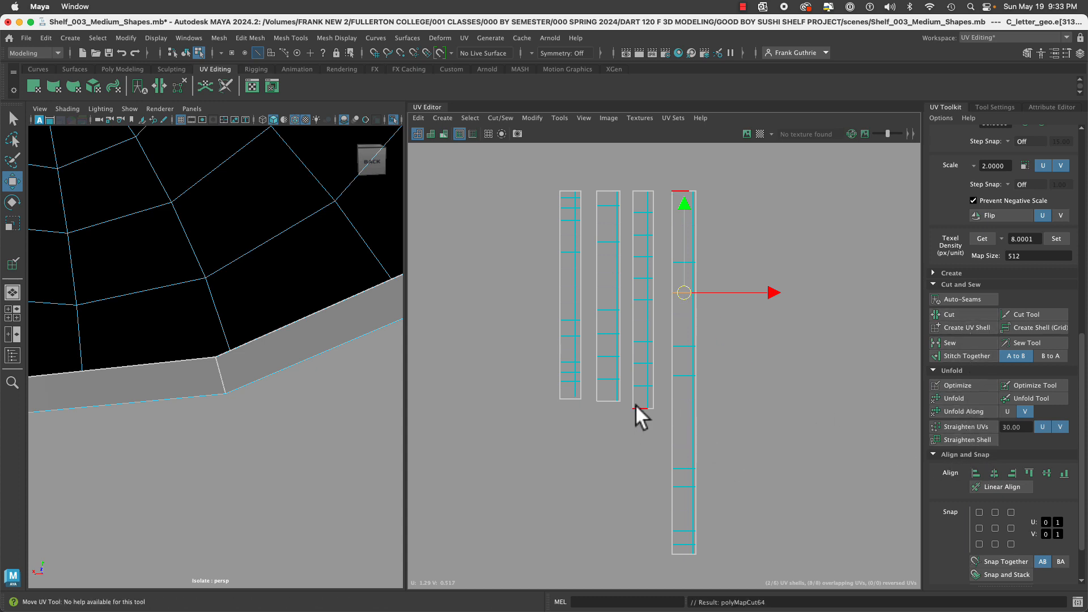
pyautogui.moveTo(637, 406); pyautogui.dragTo(651, 420)
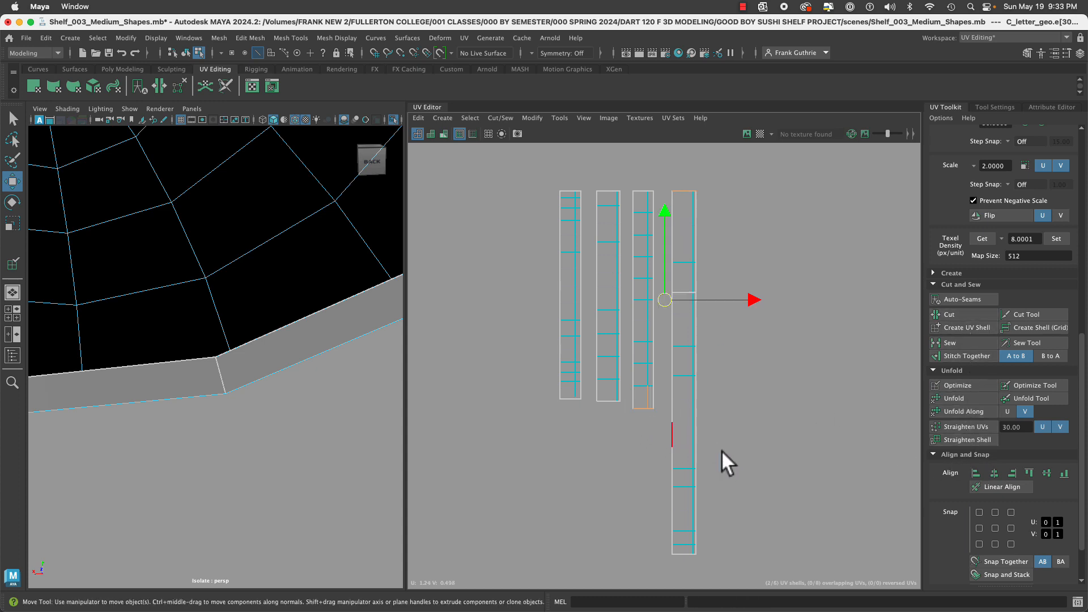
pyautogui.click(967, 357)
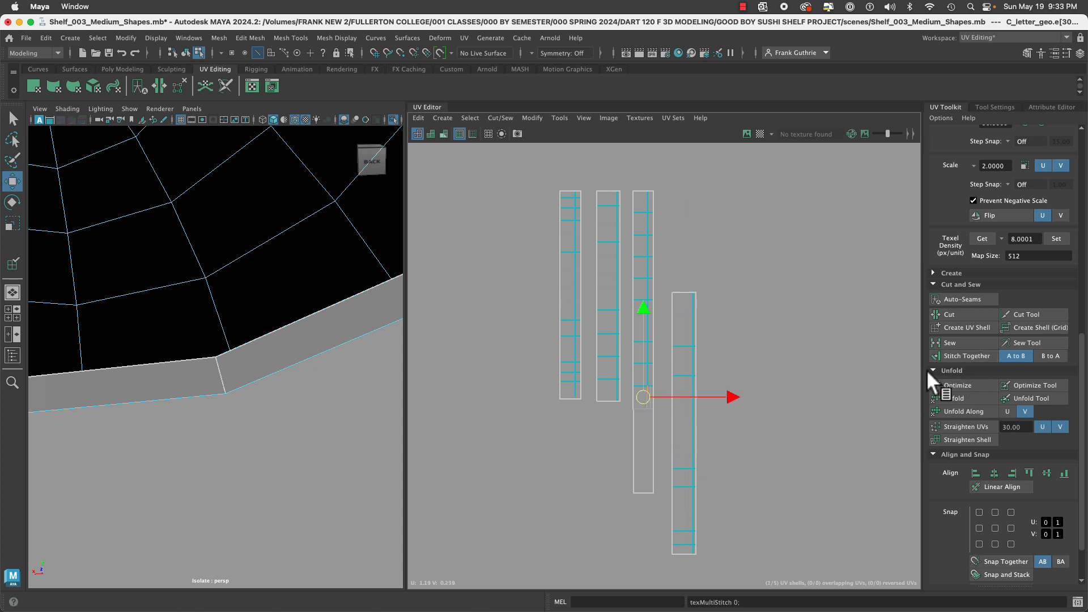
# Select all four side-wall strip shells, align them to maximum V, and clear the selection.
pyautogui.moveTo(685, 357); pyautogui.dragTo(660, 322, button='right')
pyautogui.moveTo(715, 310); pyautogui.dragTo(559, 363)
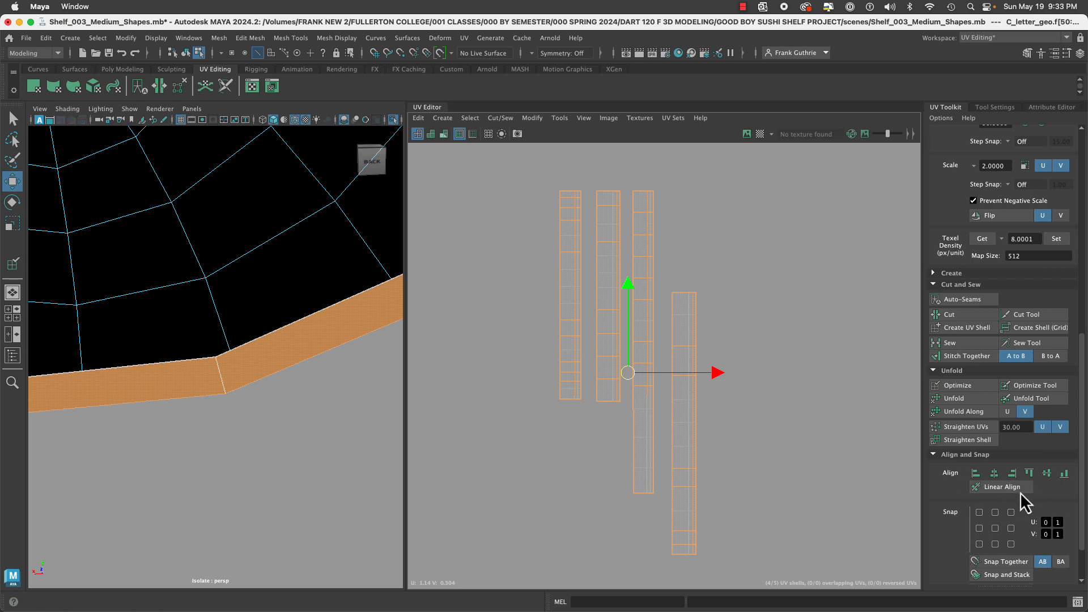
pyautogui.click(1029, 474)
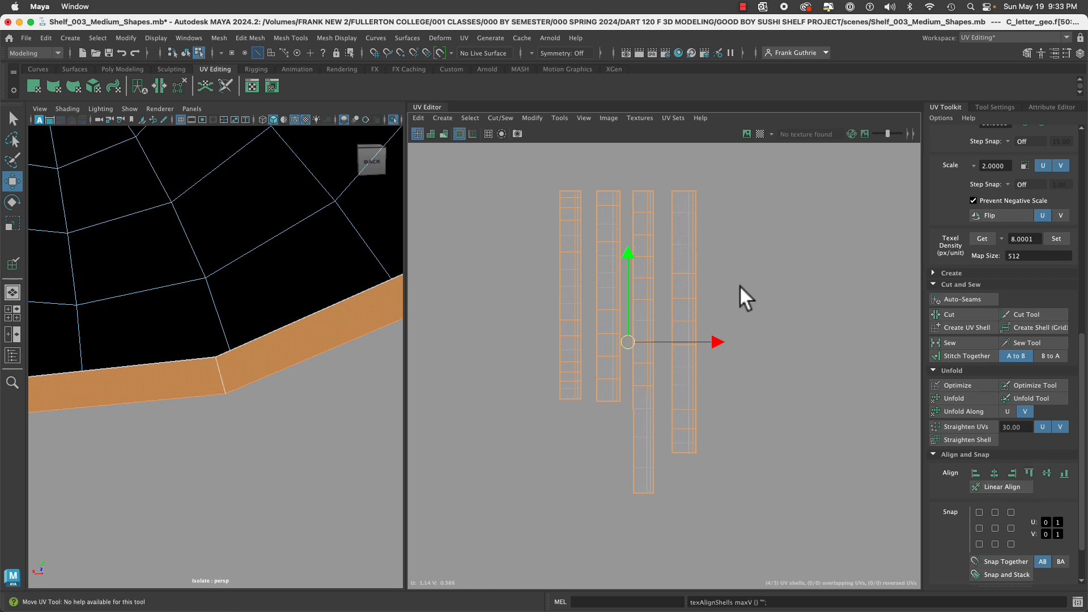
pyautogui.click(774, 416)
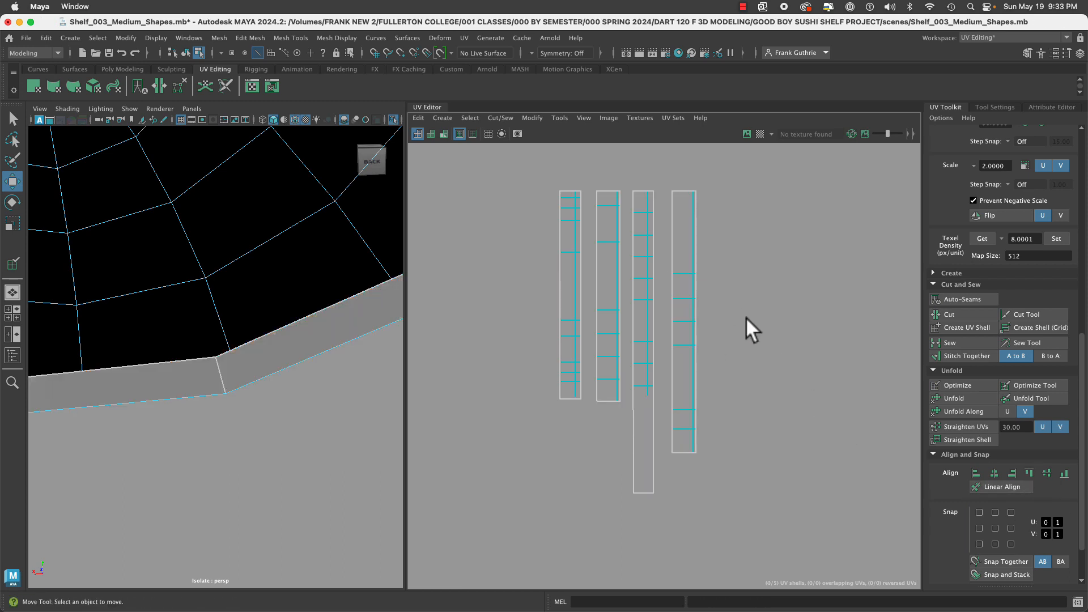
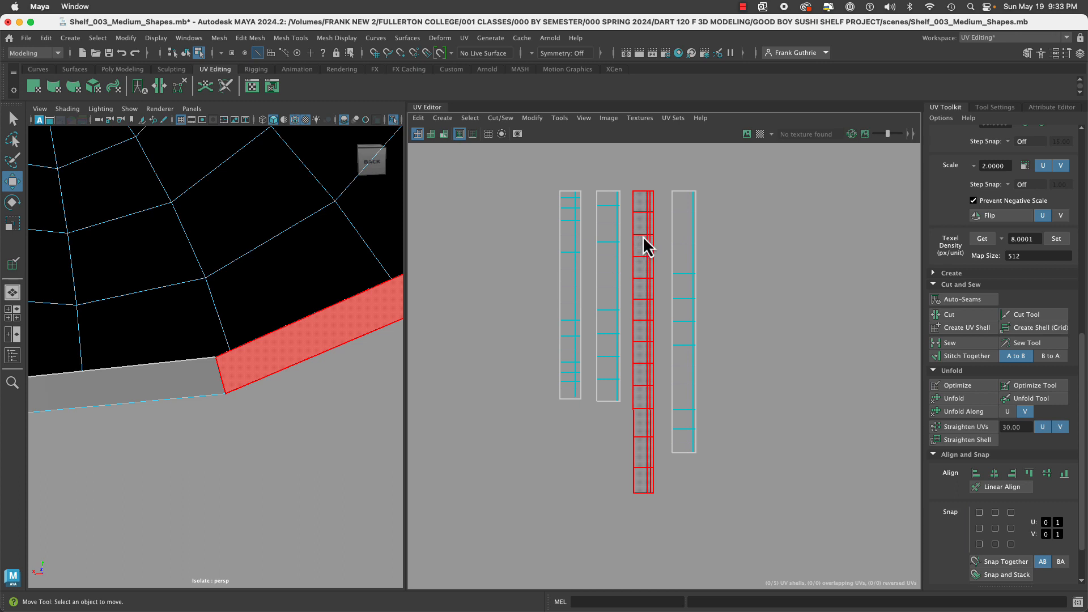
# Cut the third strip along its two uppermost inner crosswise edges to separate its top two segments.
pyautogui.moveTo(639, 238); pyautogui.dragTo(642, 211, button='right')
pyautogui.click(640, 211)
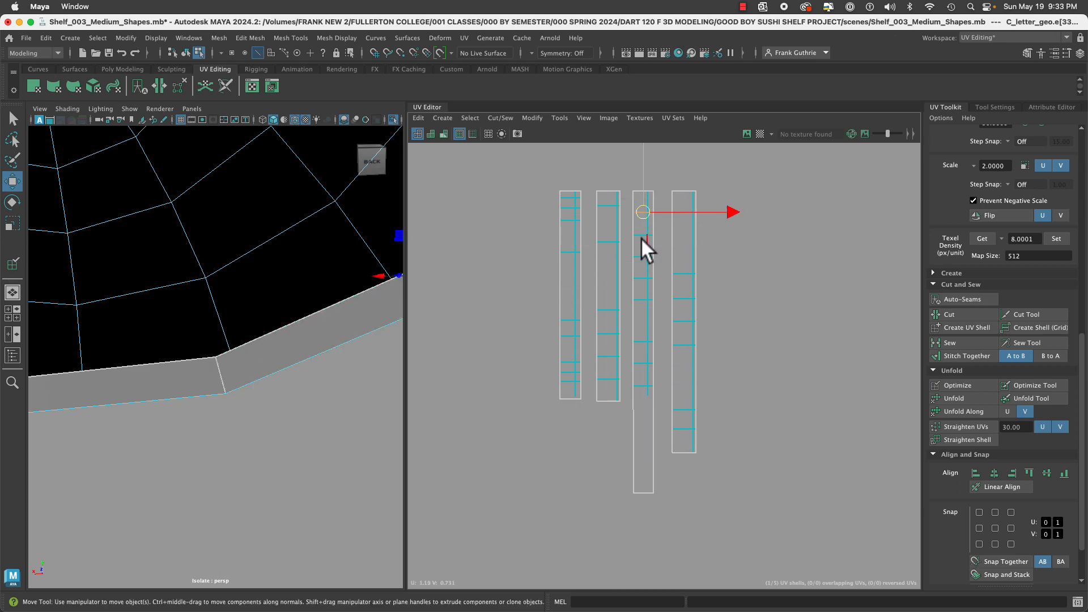
pyautogui.keyDown('shift'); pyautogui.click(641, 234); pyautogui.keyUp('shift')
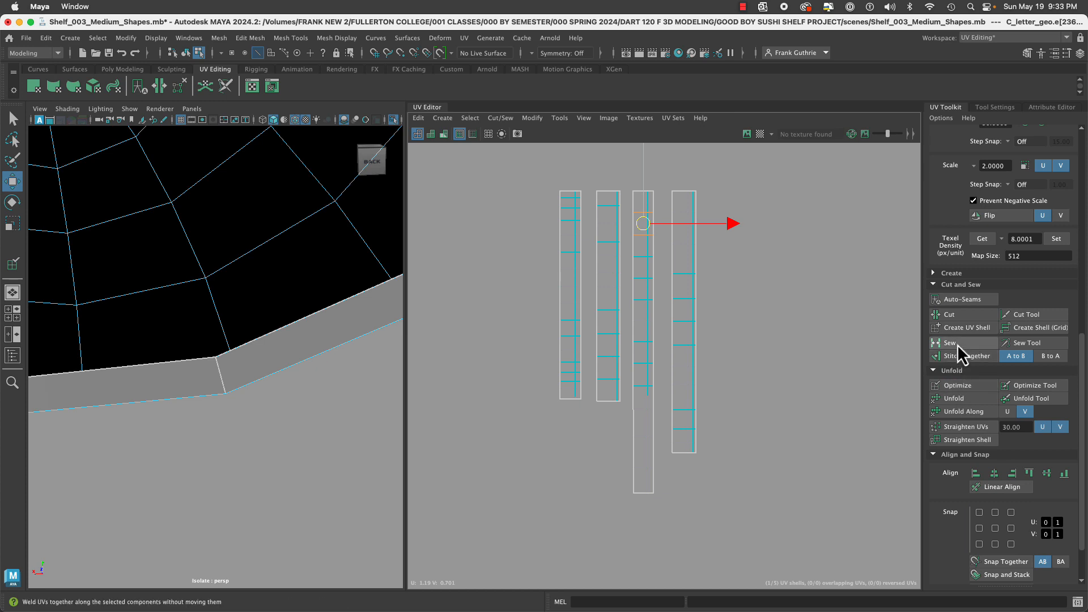
pyautogui.click(956, 316)
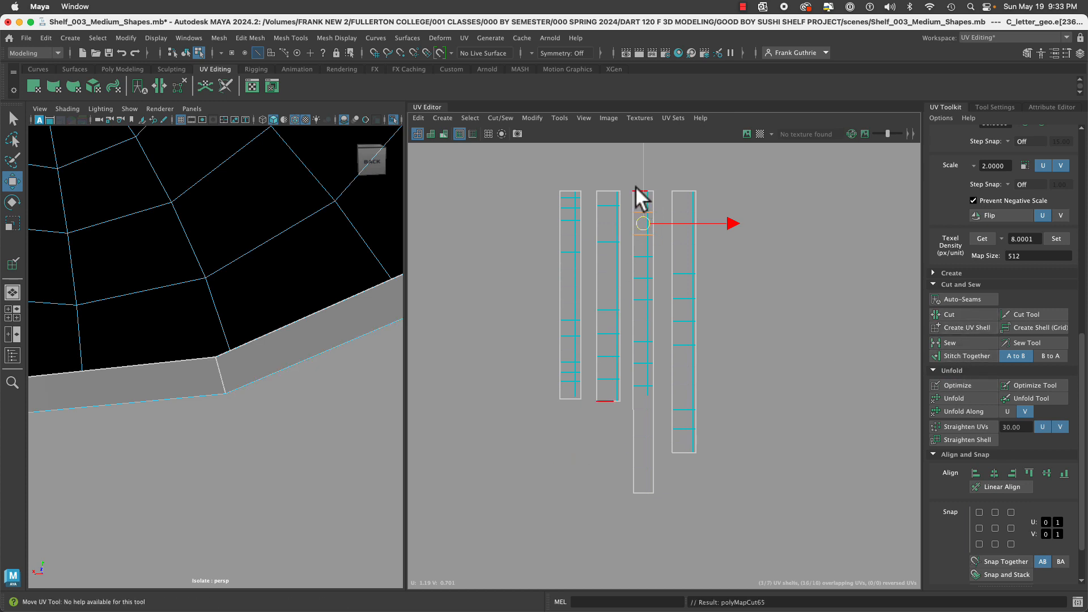
# Stitch the third strip's two cut-off segments one after the other onto the bottom end of the second strip.
pyautogui.click(651, 192)
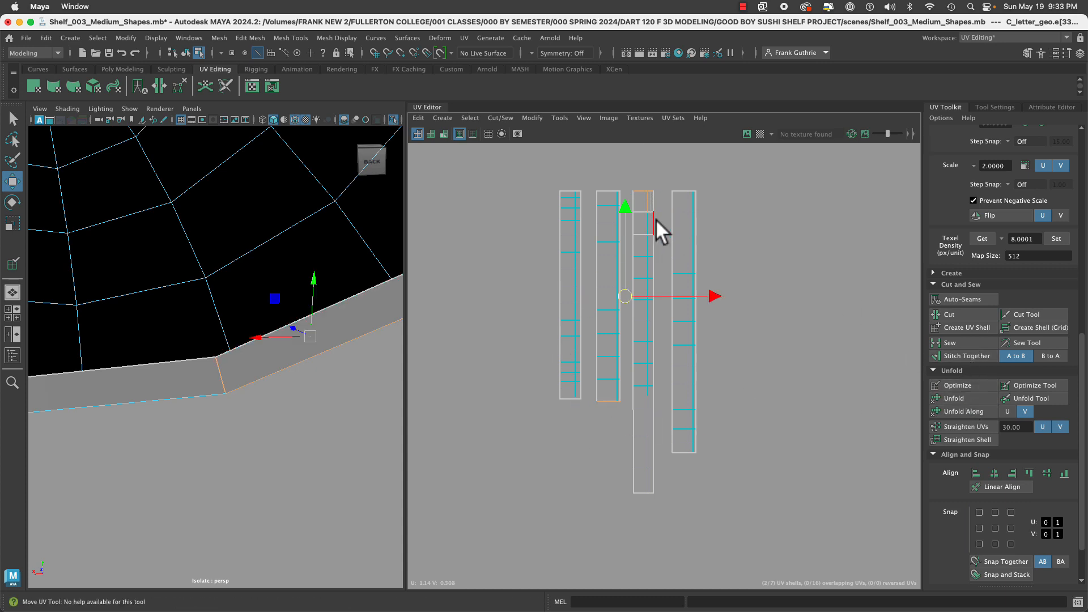
pyautogui.click(965, 356)
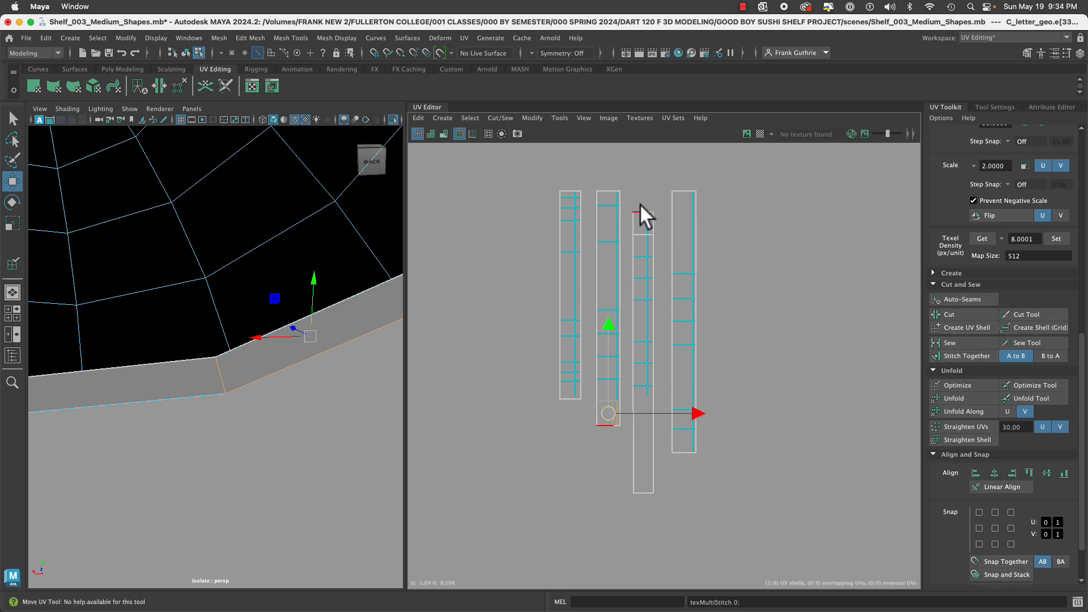
pyautogui.moveTo(636, 208); pyautogui.dragTo(650, 222)
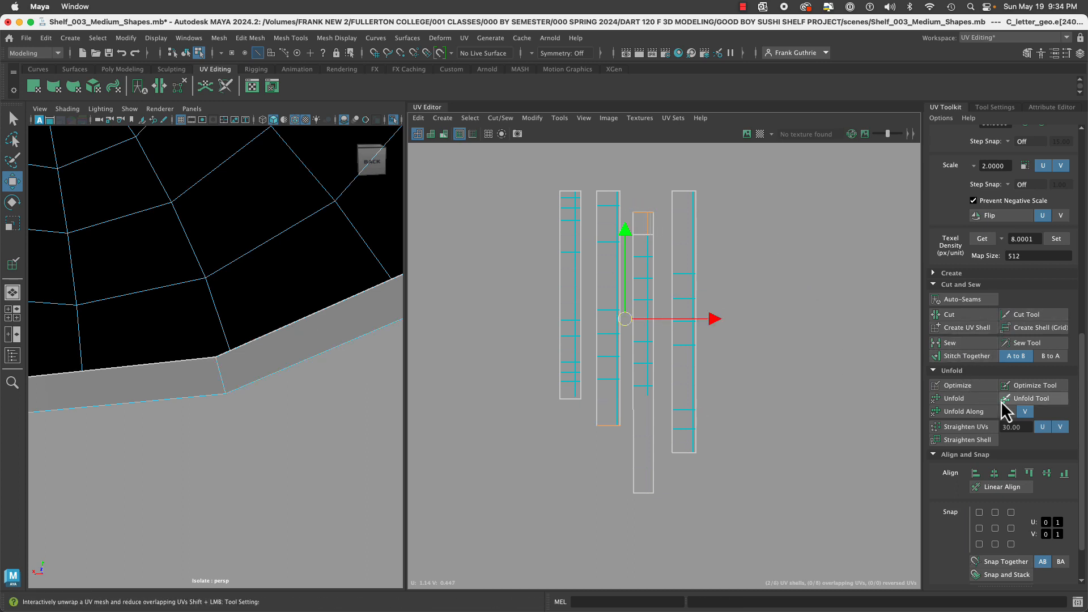
pyautogui.click(962, 357)
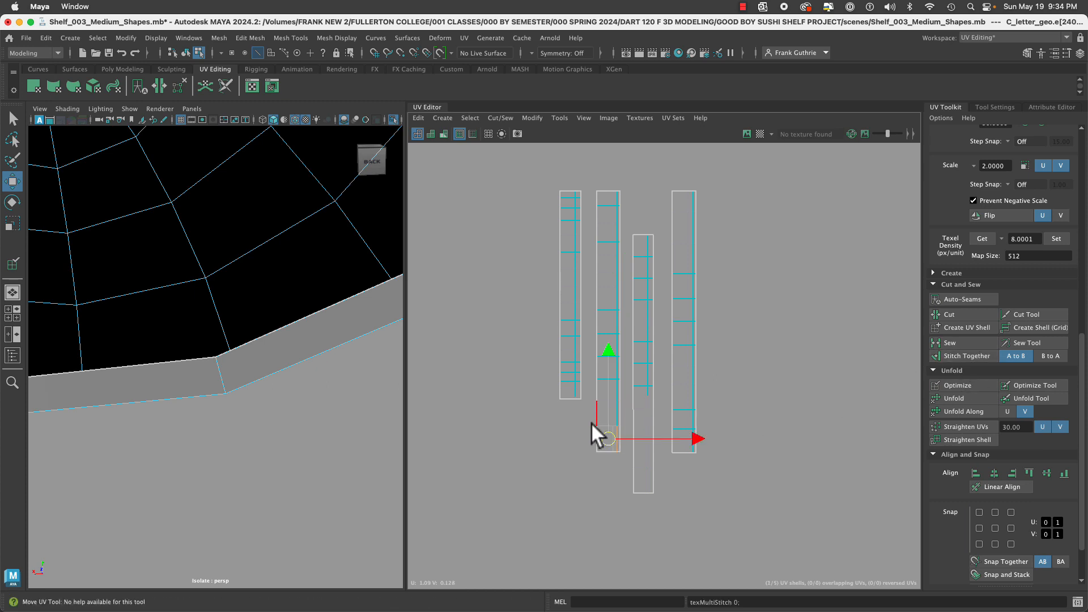
# Cut the top two segments off the second strip as one piece and stitch it onto the bottom end of the first strip.
pyautogui.click(605, 204)
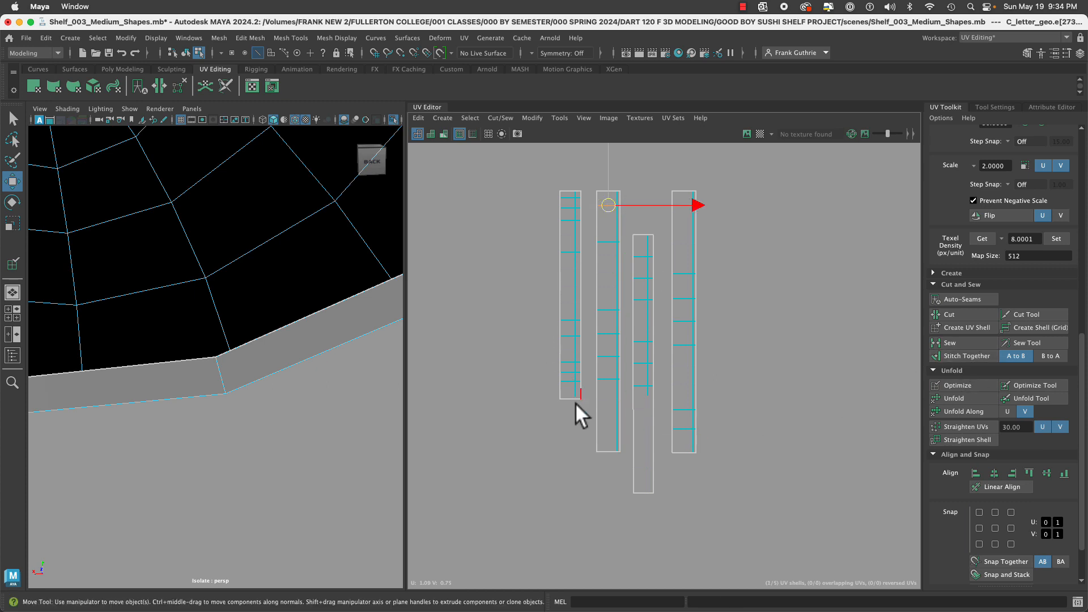
pyautogui.click(603, 225)
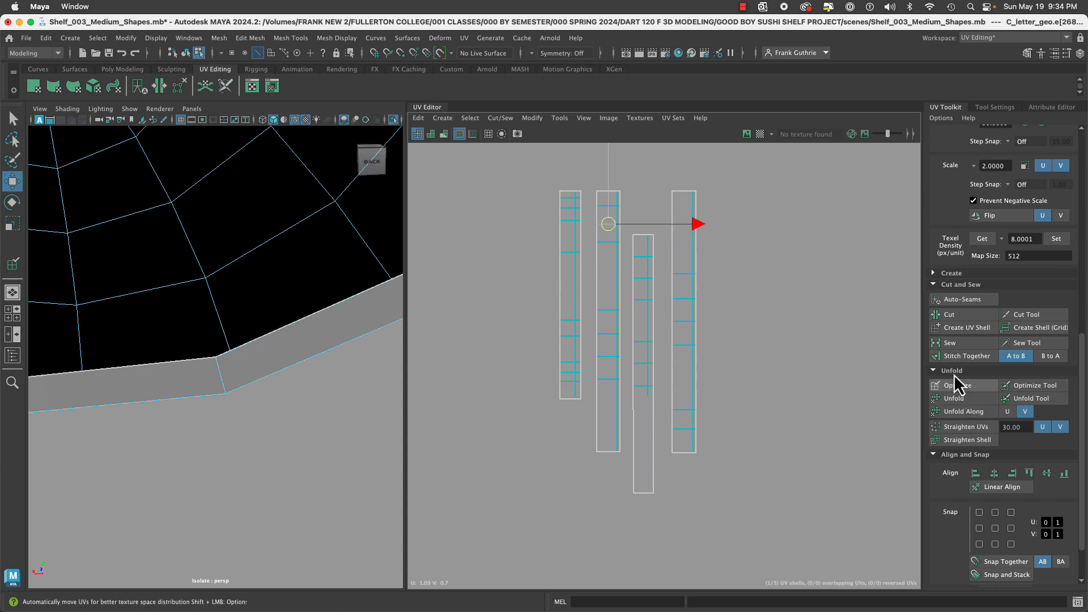
pyautogui.click(955, 315)
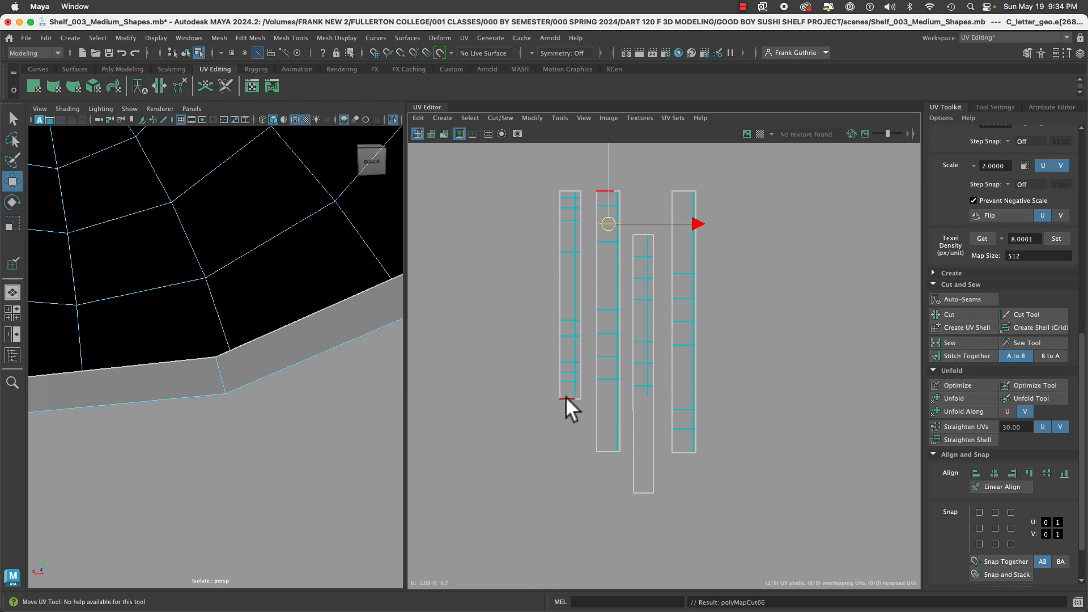
pyautogui.moveTo(567, 399); pyautogui.dragTo(578, 408)
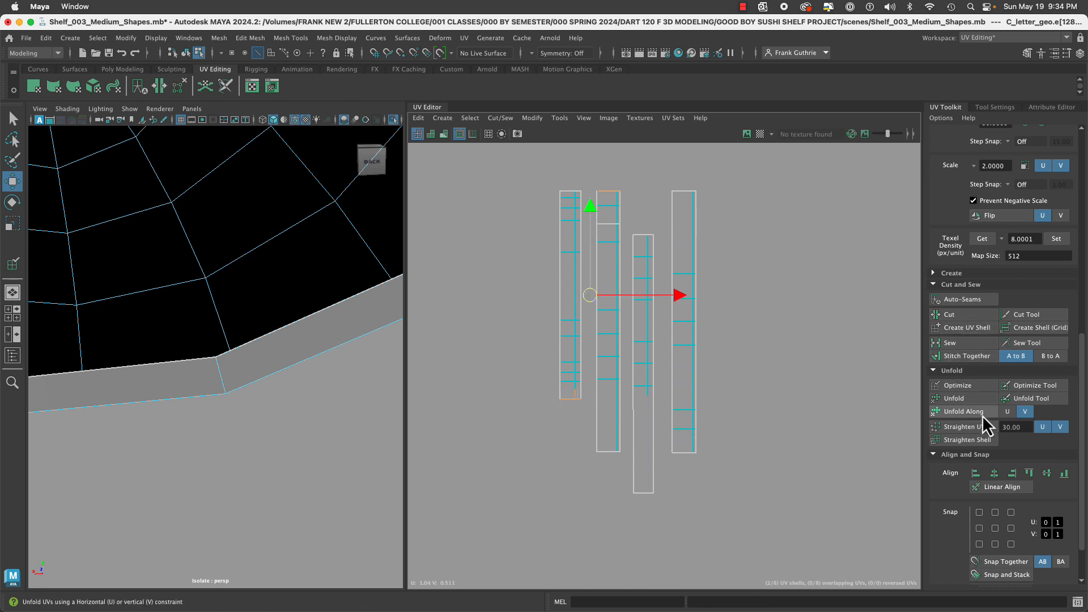
pyautogui.click(959, 356)
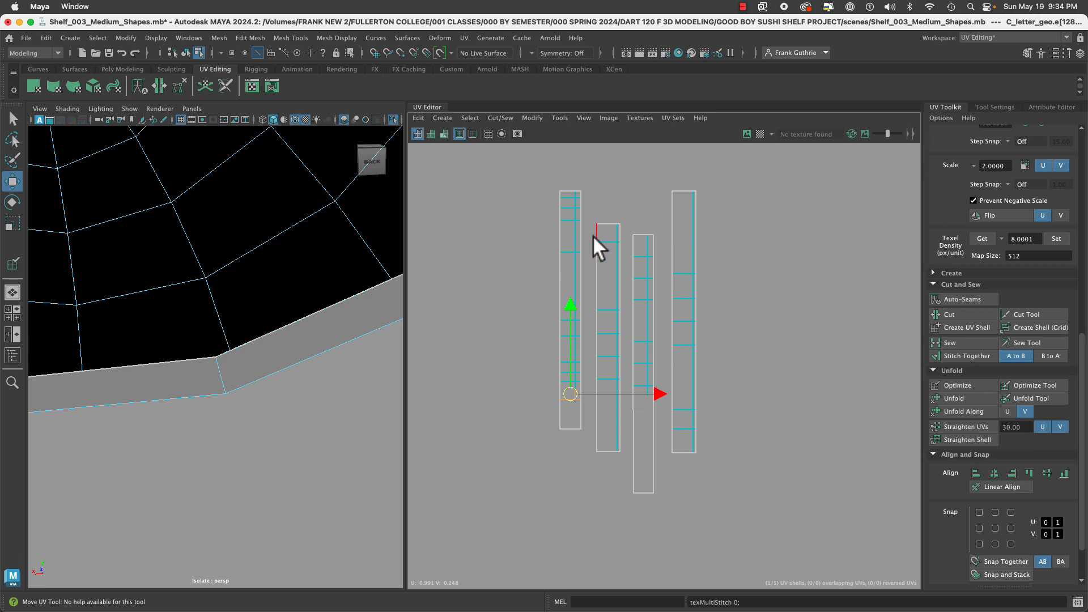
# Align the tops of the four recombined side-wall strip shells to maximum V and deselect them.
pyautogui.moveTo(599, 239); pyautogui.dragTo(568, 247, button='right')
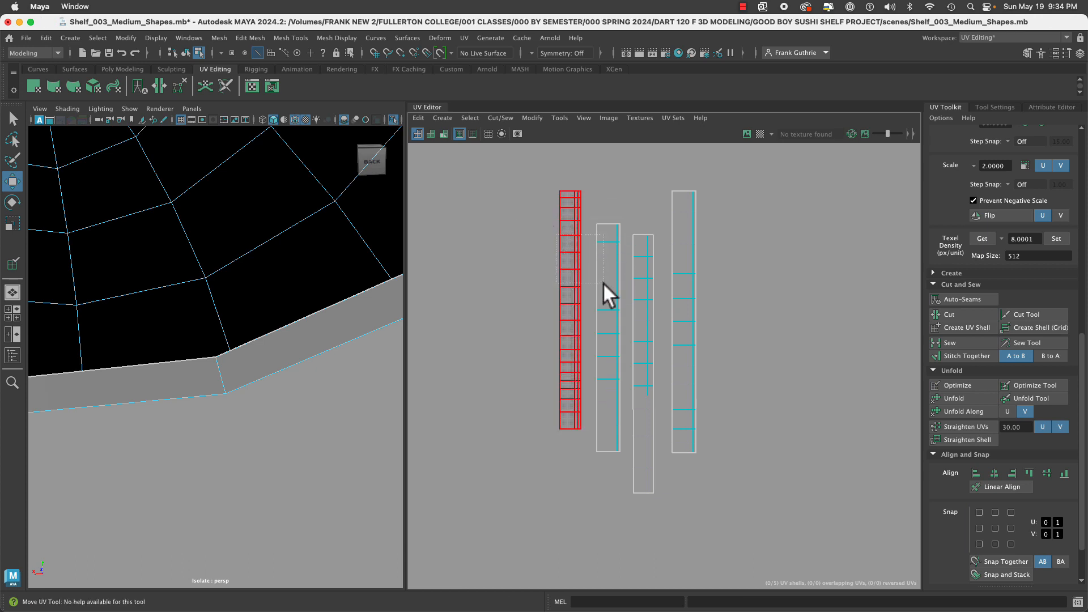
pyautogui.moveTo(603, 282); pyautogui.dragTo(604, 283)
pyautogui.click(1029, 473)
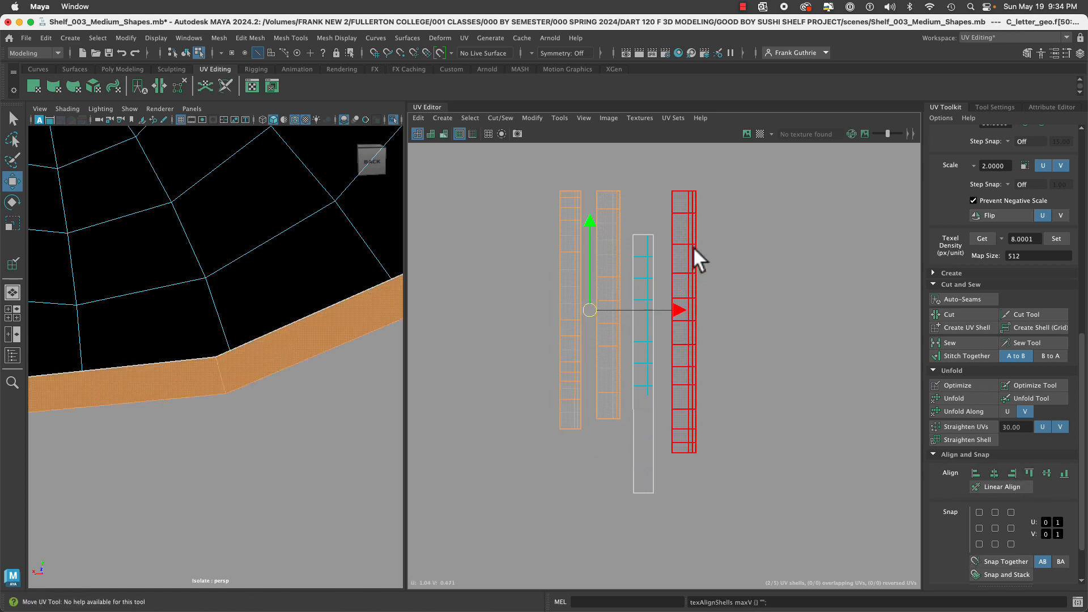
pyautogui.moveTo(531, 250); pyautogui.dragTo(716, 359)
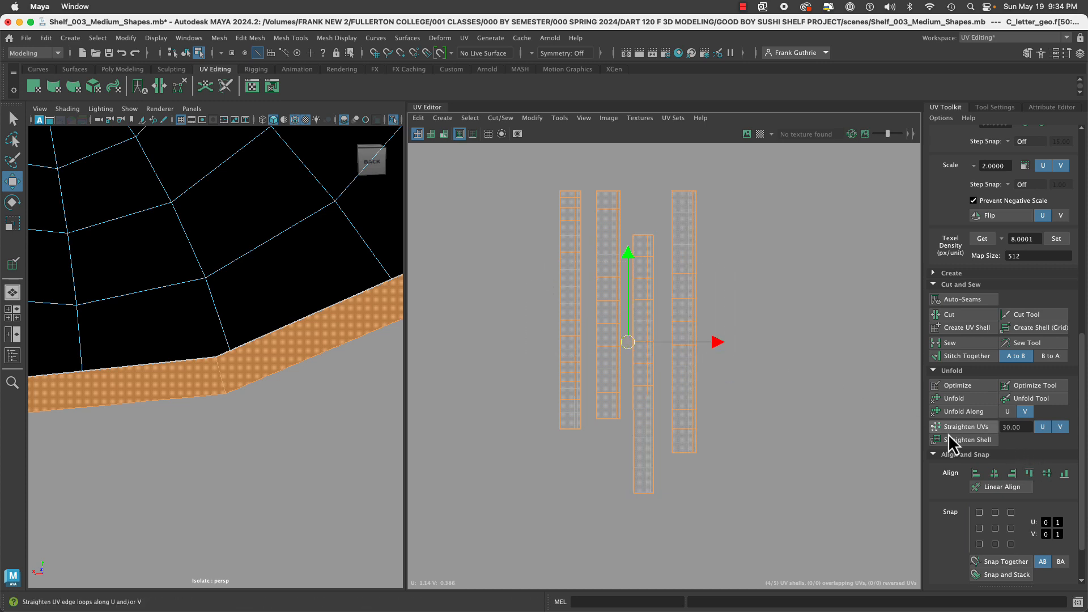
pyautogui.click(1029, 473)
pyautogui.click(746, 398)
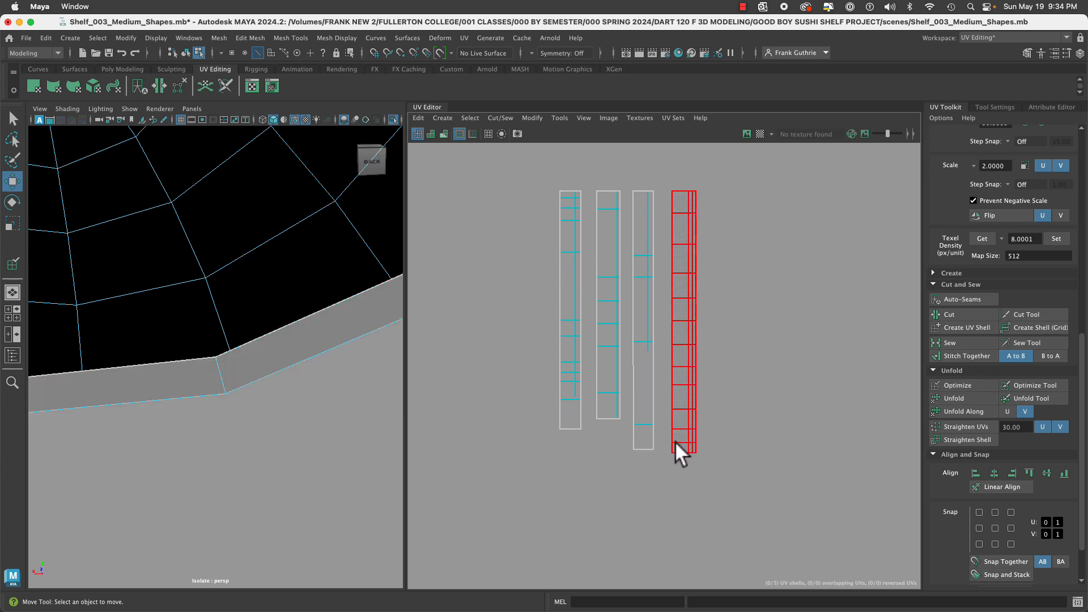
# Straighten all UVs of the four side-wall strips along U and V with a 30.00 angle, then deselect them.
pyautogui.moveTo(613, 219); pyautogui.dragTo(749, 179, button='right')
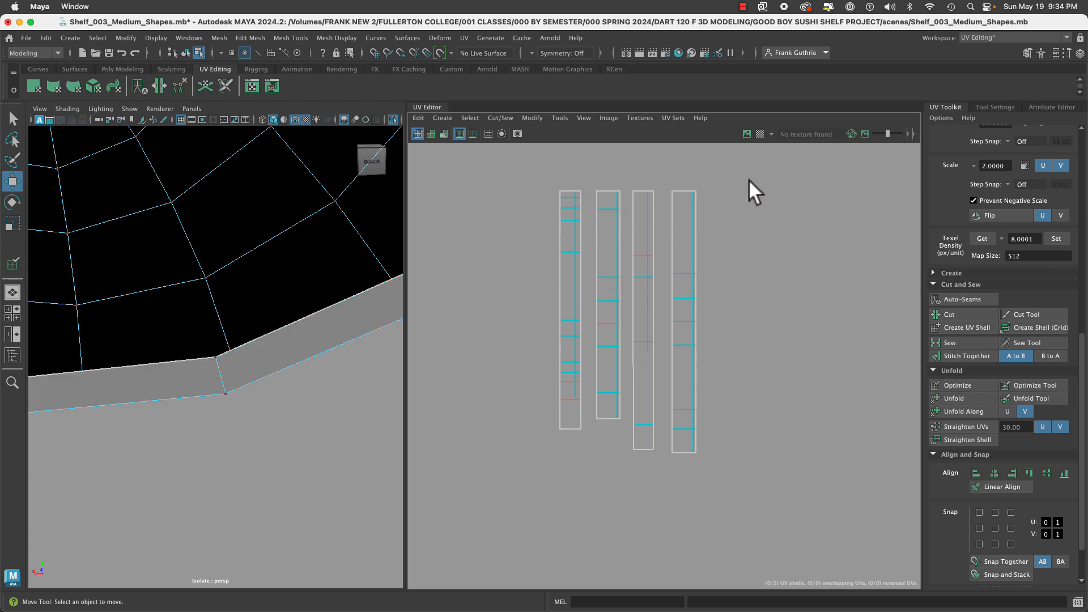
pyautogui.moveTo(749, 179); pyautogui.dragTo(464, 531)
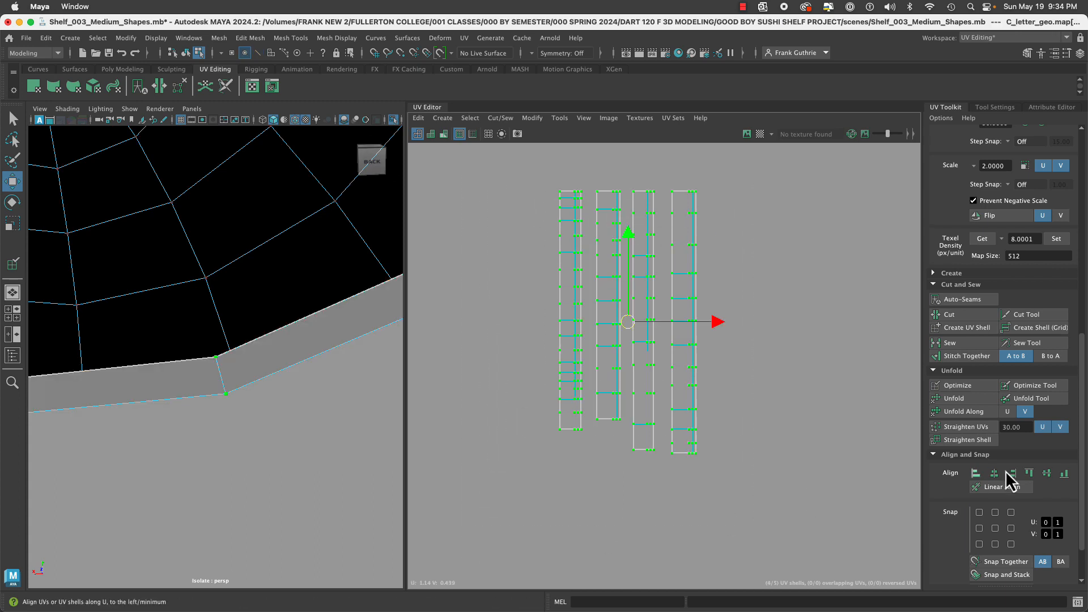
pyautogui.click(982, 430)
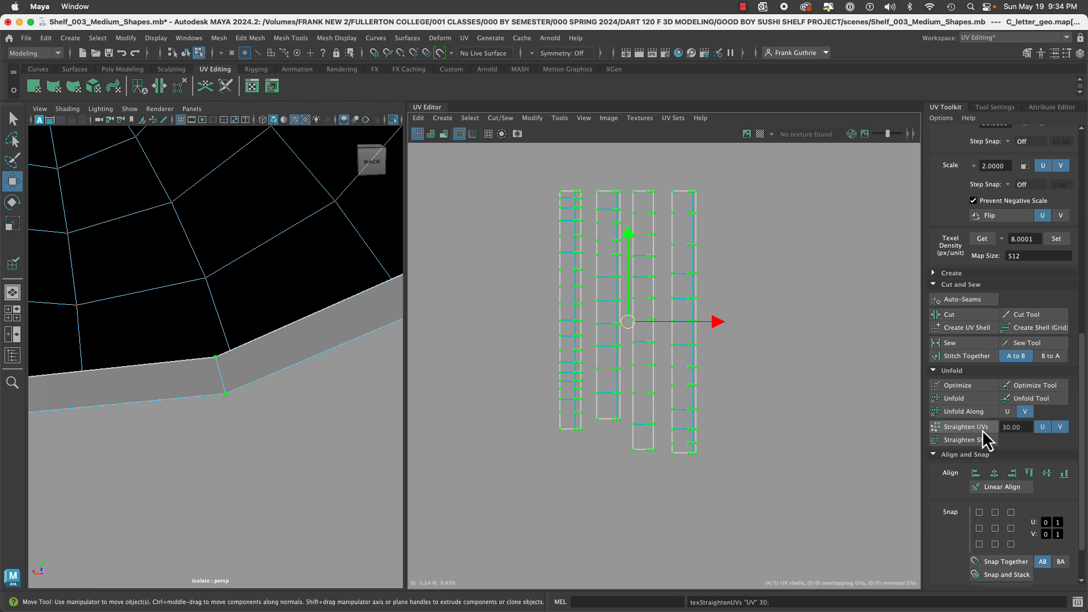
pyautogui.click(784, 430)
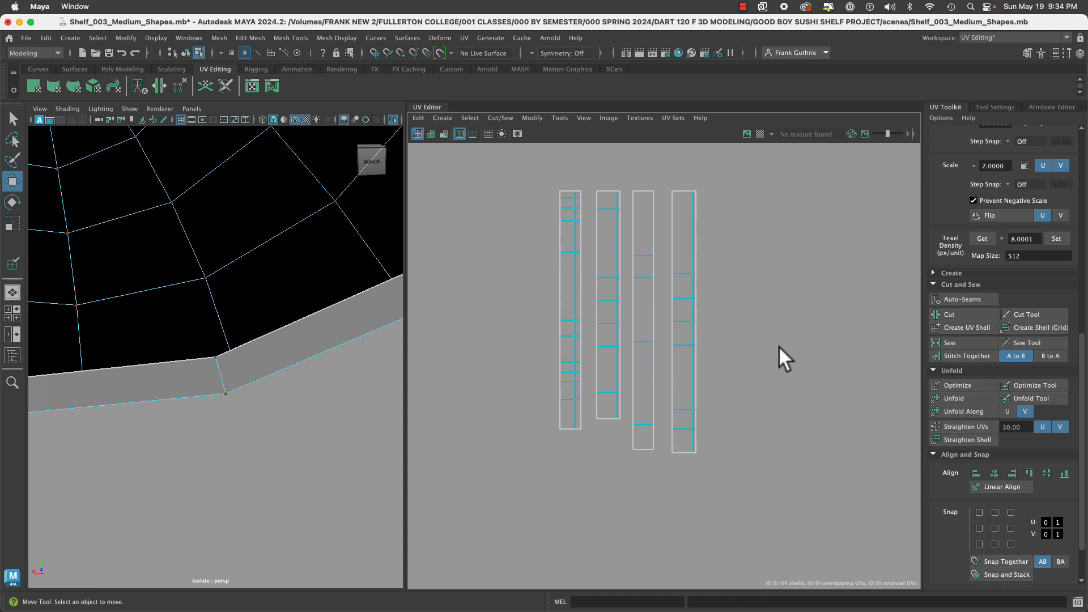
# Select the C letter as an object and move its four strip shells to the opposite side of the C face shell.
pyautogui.keyDown('alt'); pyautogui.moveTo(779, 345); pyautogui.dragTo(523, 321, button='right'); pyautogui.keyUp('alt')
pyautogui.keyDown('alt'); pyautogui.moveTo(725, 354); pyautogui.dragTo(563, 346, button='right'); pyautogui.keyUp('alt')
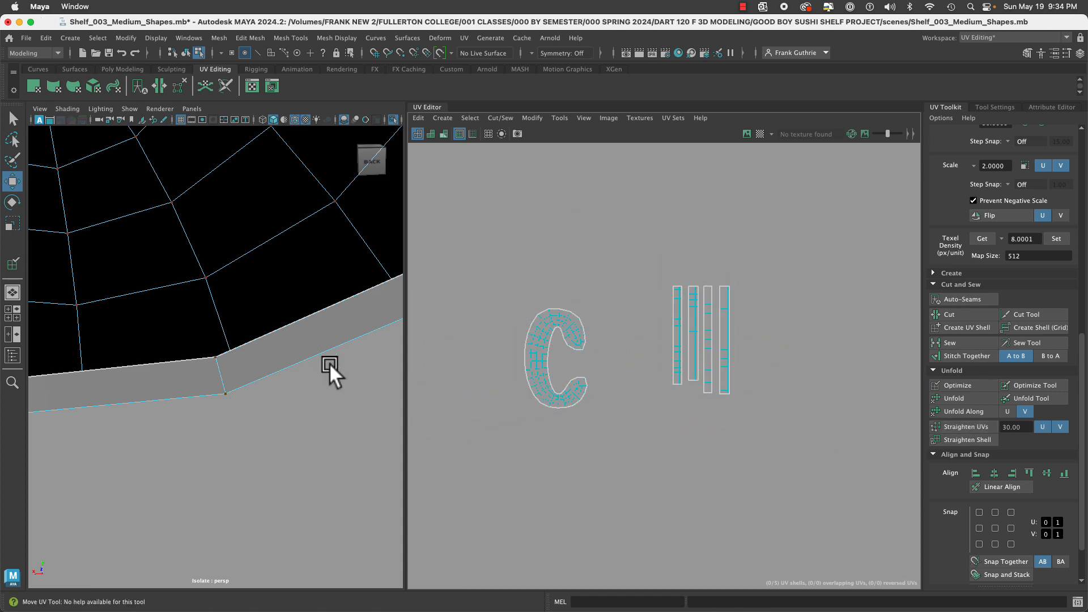
pyautogui.keyDown('alt'); pyautogui.moveTo(328, 363); pyautogui.dragTo(412, 338); pyautogui.keyUp('alt')
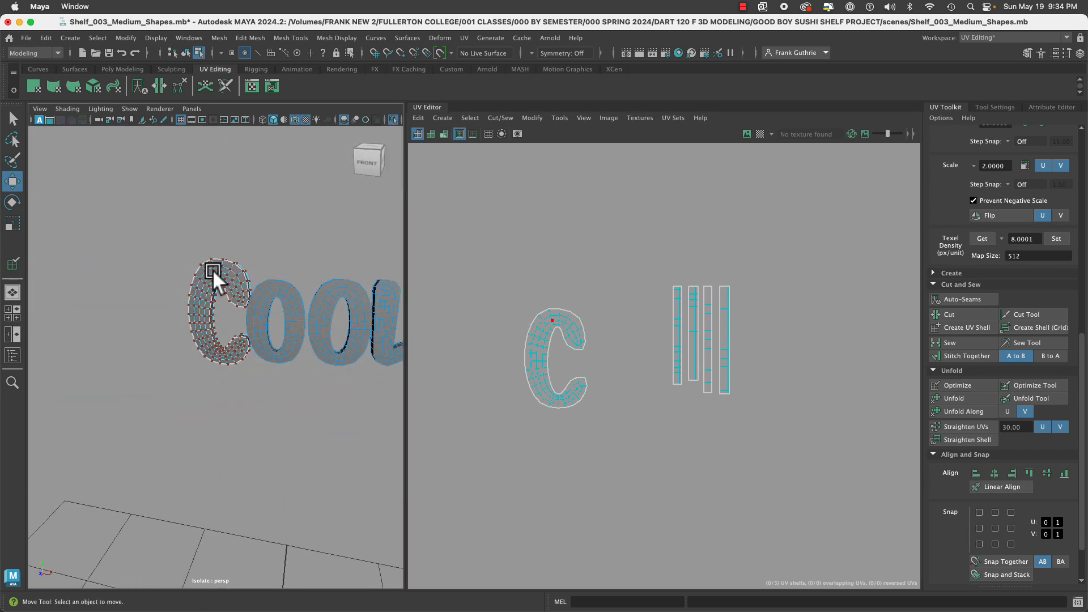
pyautogui.moveTo(213, 270); pyautogui.dragTo(263, 246, button='right')
pyautogui.moveTo(272, 338)
pyautogui.keyDown('alt'); pyautogui.mouseDown()
pyautogui.moveTo(352, 352)
pyautogui.moveTo(293, 327)
pyautogui.moveTo(254, 332)
pyautogui.moveTo(263, 328)
pyautogui.mouseUp(); pyautogui.keyUp('alt')
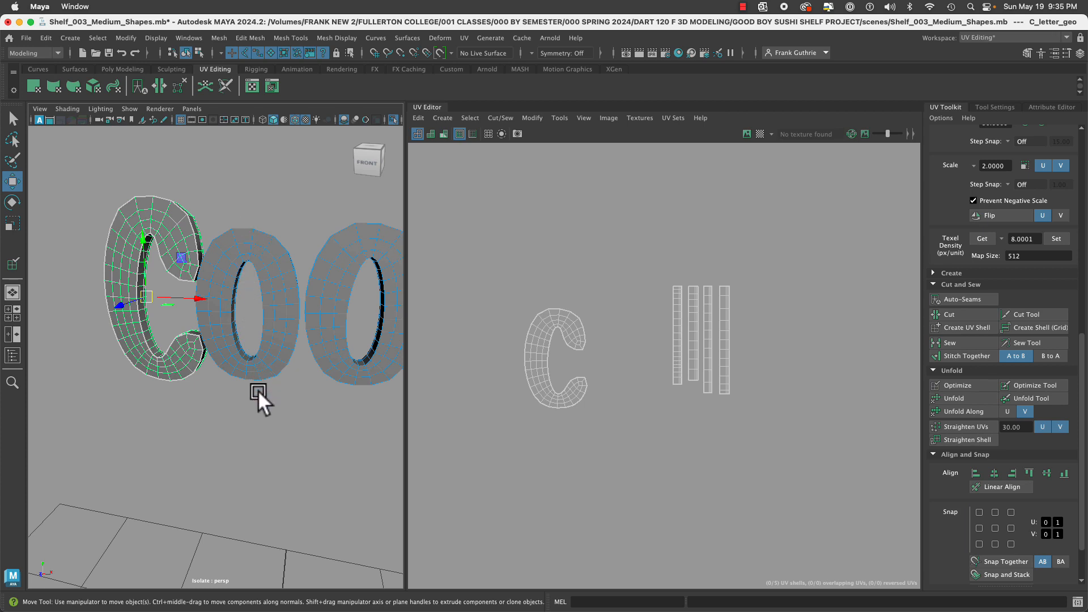
pyautogui.keyDown('alt'); pyautogui.moveTo(327, 348); pyautogui.dragTo(248, 349, button='middle'); pyautogui.keyUp('alt')
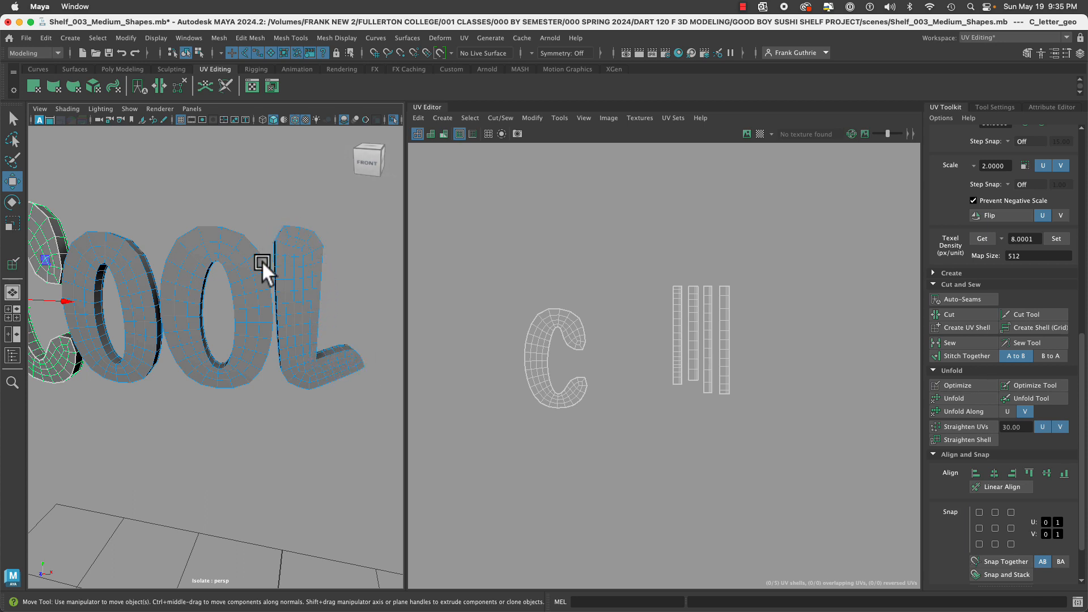
pyautogui.keyDown('alt'); pyautogui.moveTo(348, 371); pyautogui.dragTo(258, 356, button='right'); pyautogui.keyUp('alt')
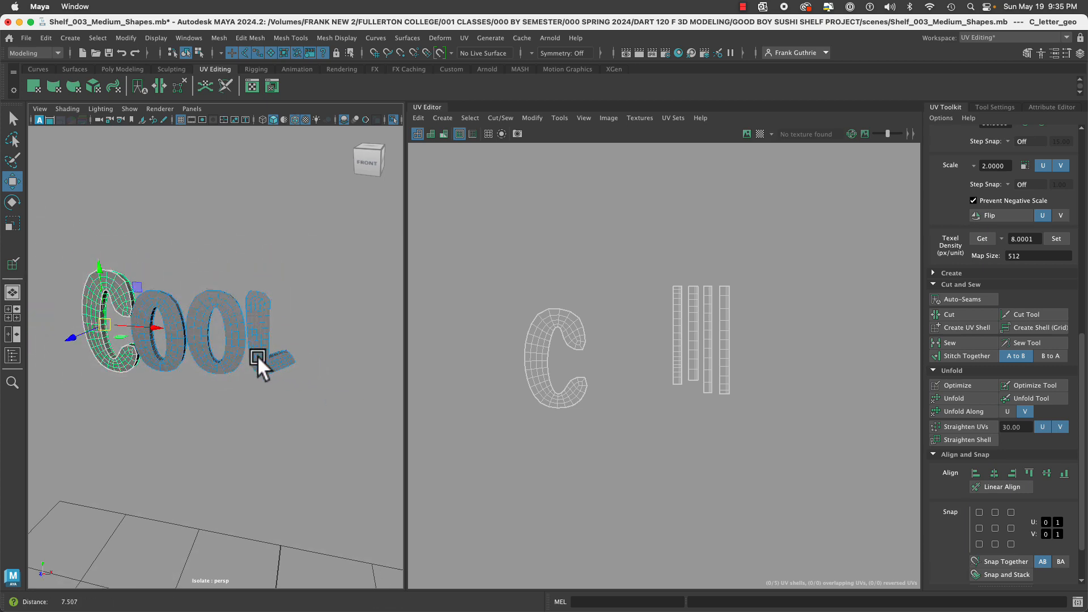
pyautogui.rightClick(690, 329)
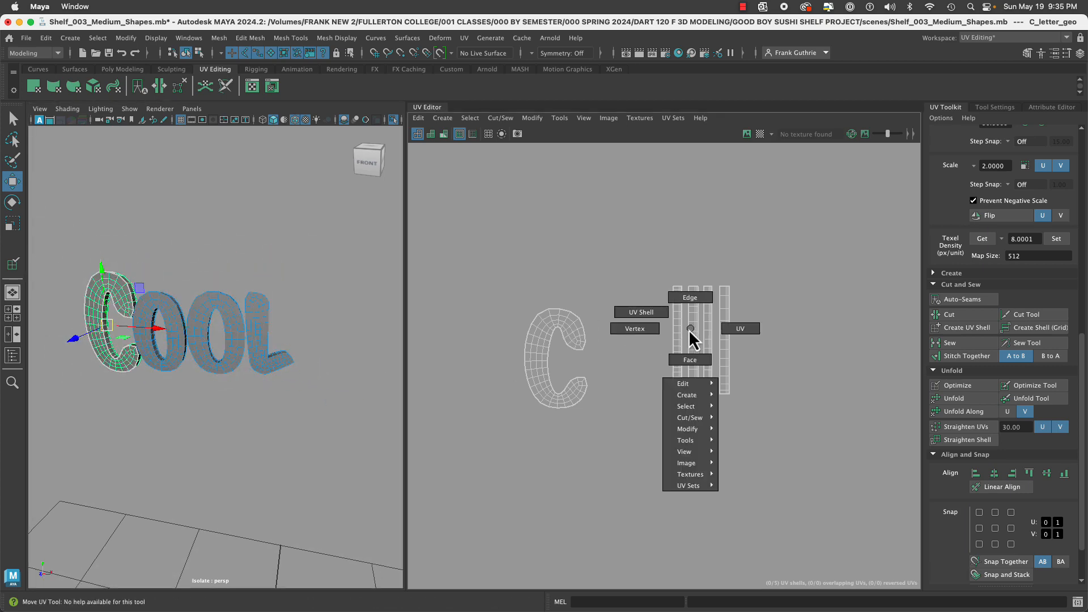
pyautogui.click(637, 312)
pyautogui.moveTo(709, 335); pyautogui.dragTo(492, 356)
# Set all five C shells to a texel density of 8.0001 at map size 512 and align them to maximum V.
pyautogui.moveTo(434, 287); pyautogui.dragTo(705, 476)
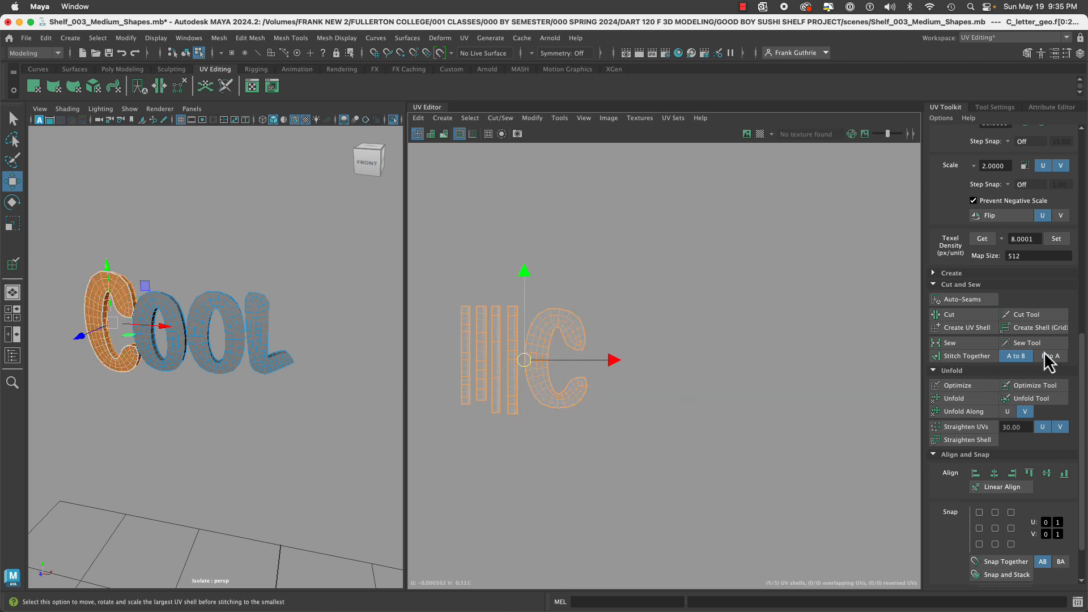
pyautogui.click(1056, 240)
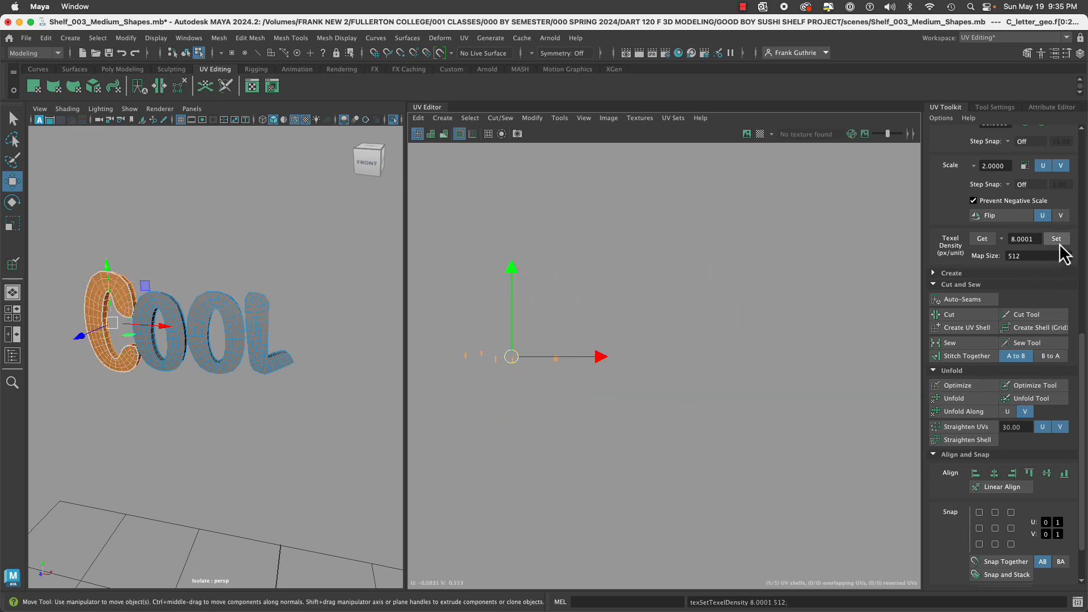
pyautogui.scroll(2, 580, 389)
pyautogui.keyDown('alt'); pyautogui.moveTo(950, 420); pyautogui.dragTo(954, 415, button='right'); pyautogui.keyUp('alt')
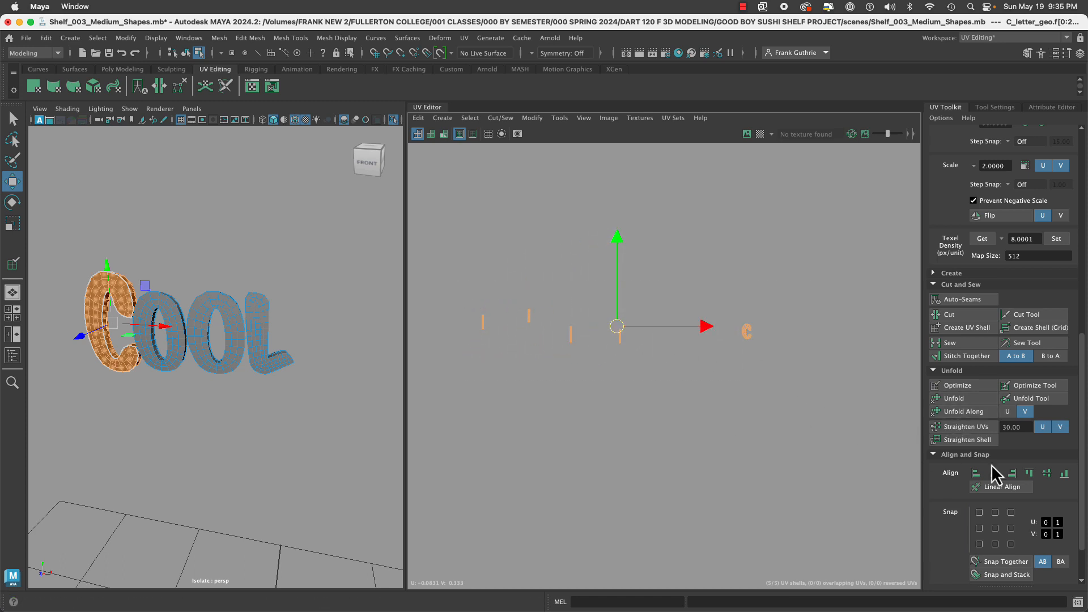
pyautogui.click(1029, 473)
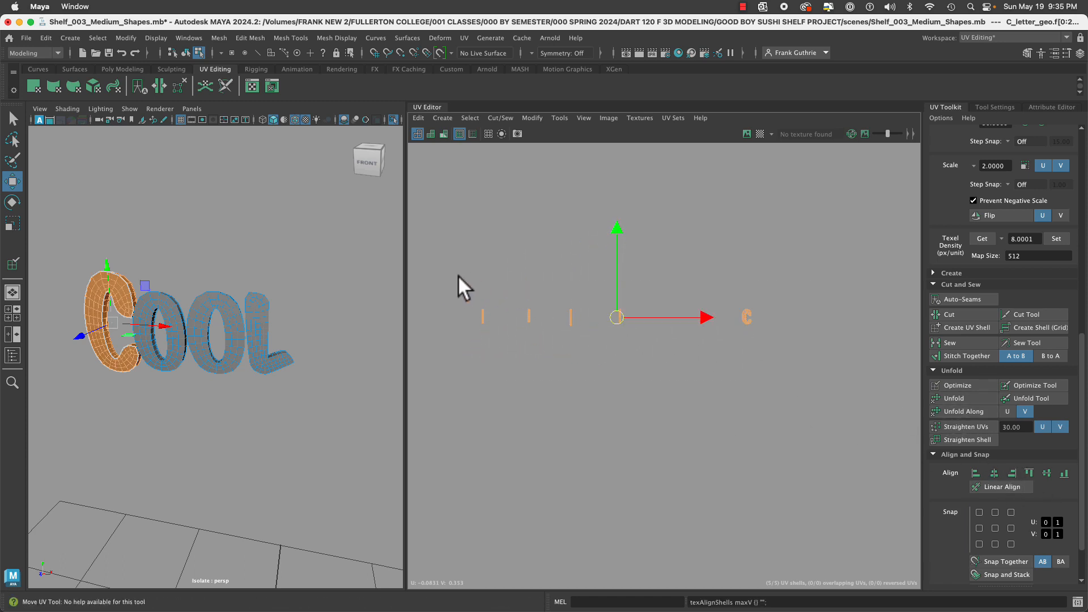
# Gather the four spread-out strip shells close beside the C face shell and frame all the shells.
pyautogui.moveTo(458, 274); pyautogui.dragTo(813, 324)
pyautogui.keyDown('ctrl'); pyautogui.click(733, 313); pyautogui.keyUp('ctrl')
pyautogui.keyDown('ctrl'); pyautogui.click(734, 315); pyautogui.keyUp('ctrl')
pyautogui.keyDown('ctrl'); pyautogui.click(734, 315); pyautogui.keyUp('ctrl')
pyautogui.moveTo(705, 287); pyautogui.dragTo(780, 350)
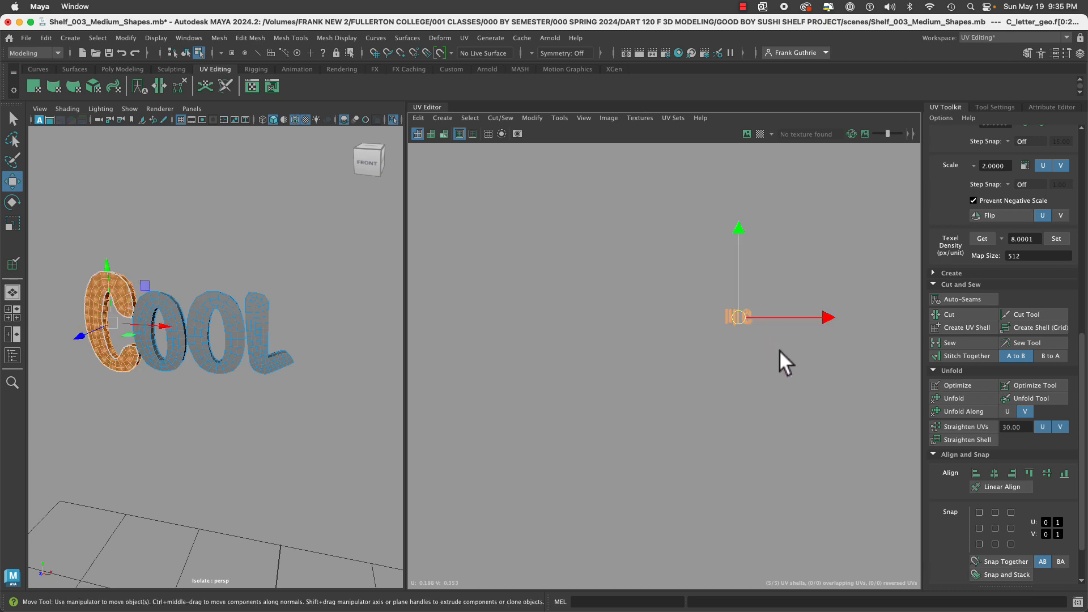
pyautogui.press('f')
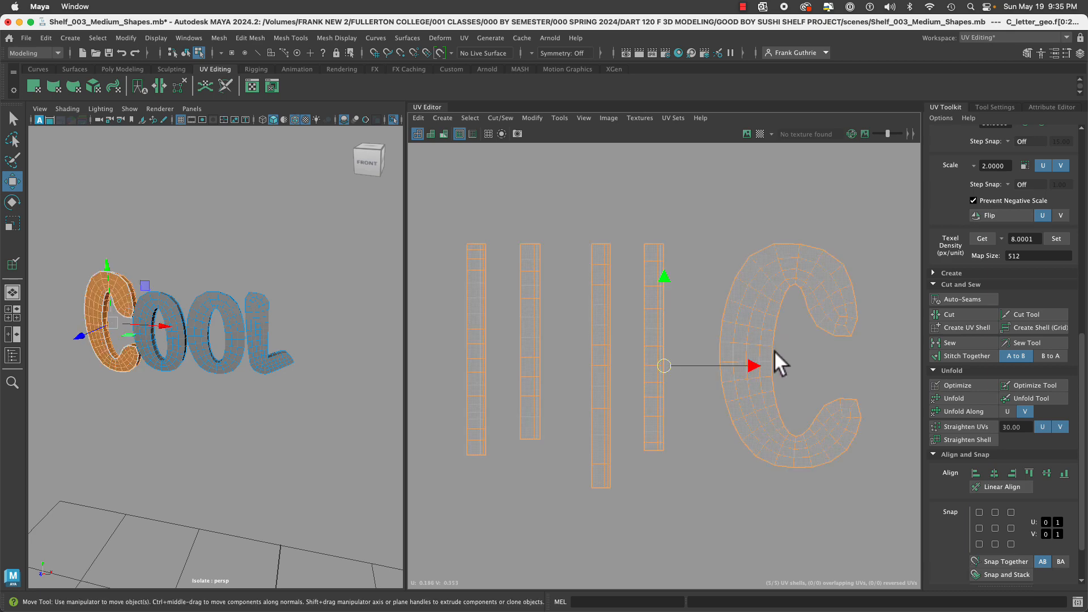
pyautogui.click(689, 412)
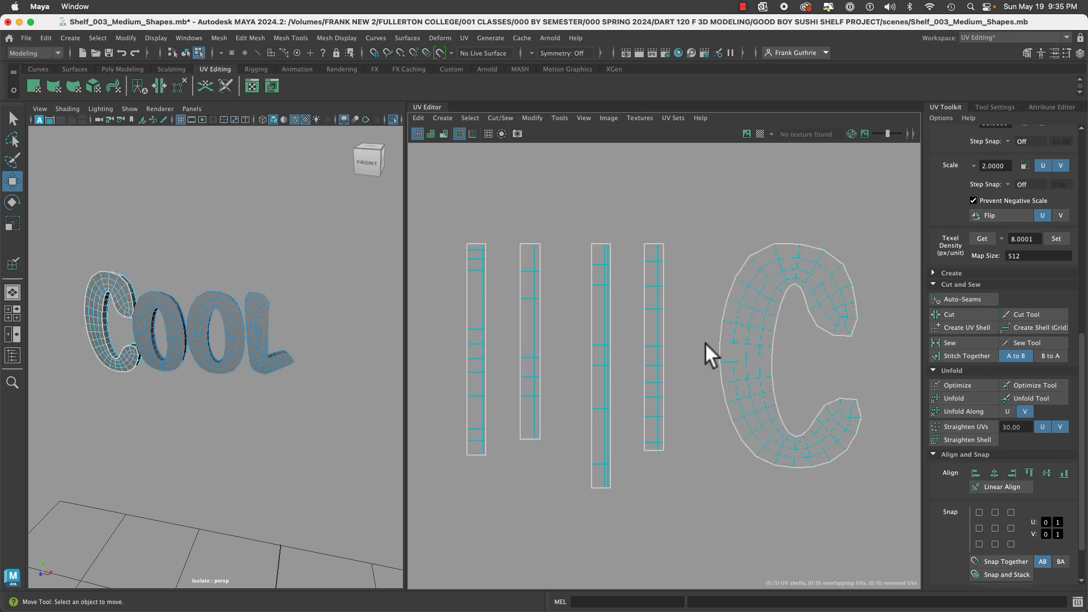
# Try stitching three of the side-wall strips onto their matching outline edges of the C face shell.
pyautogui.moveTo(720, 345); pyautogui.dragTo(720, 315, button='right')
pyautogui.click(719, 348)
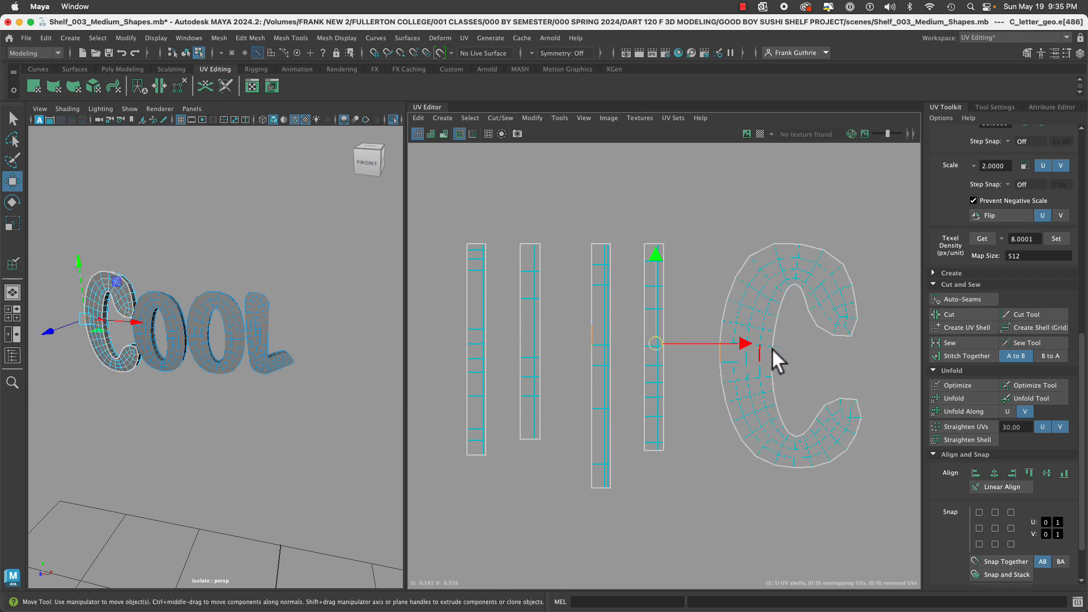
pyautogui.click(964, 356)
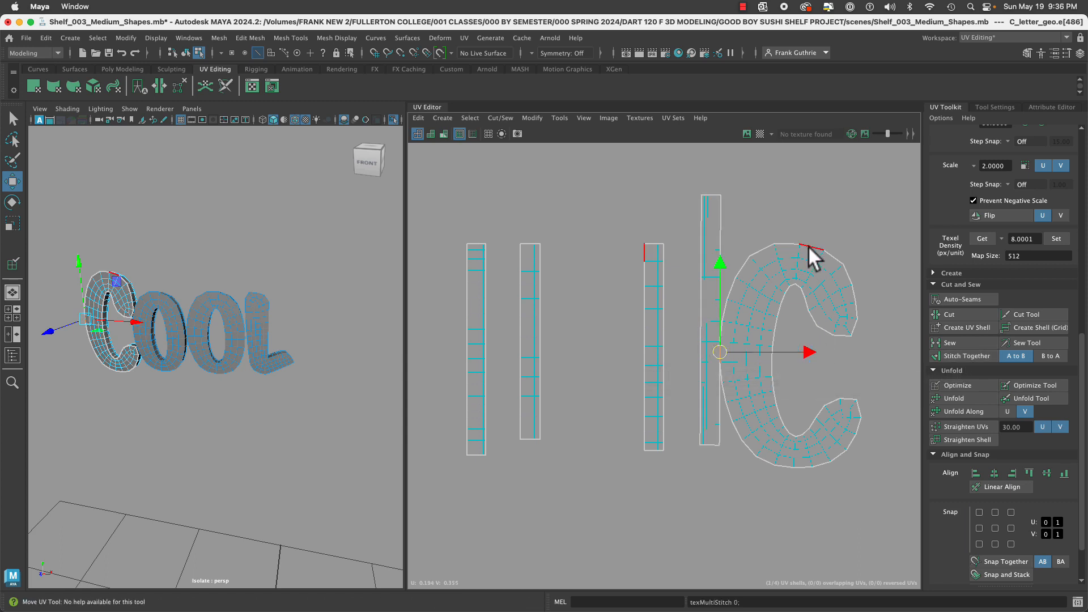
pyautogui.click(855, 310)
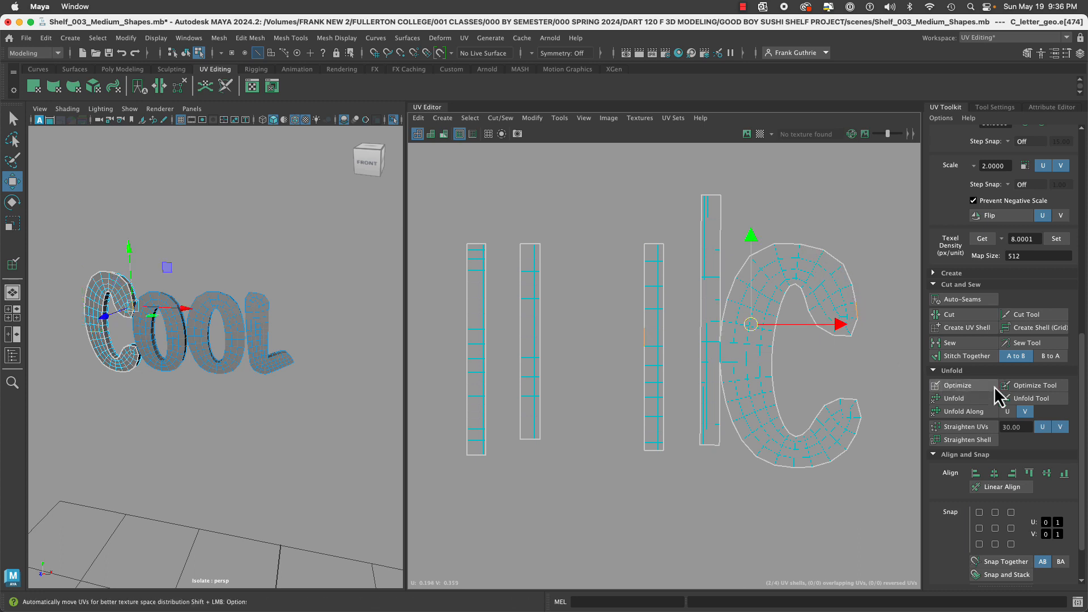
pyautogui.click(967, 355)
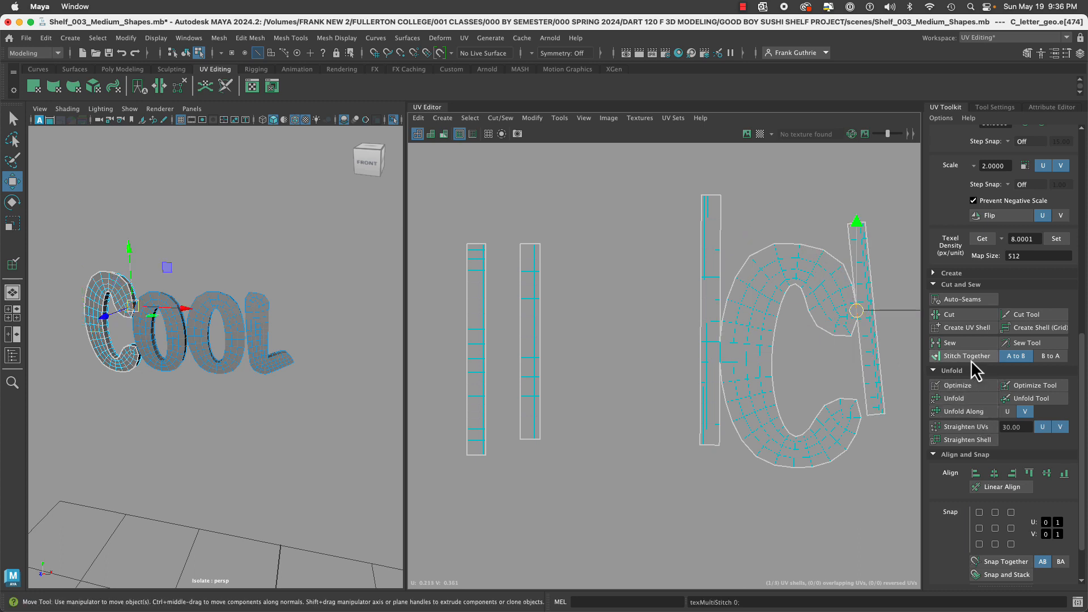
pyautogui.click(818, 462)
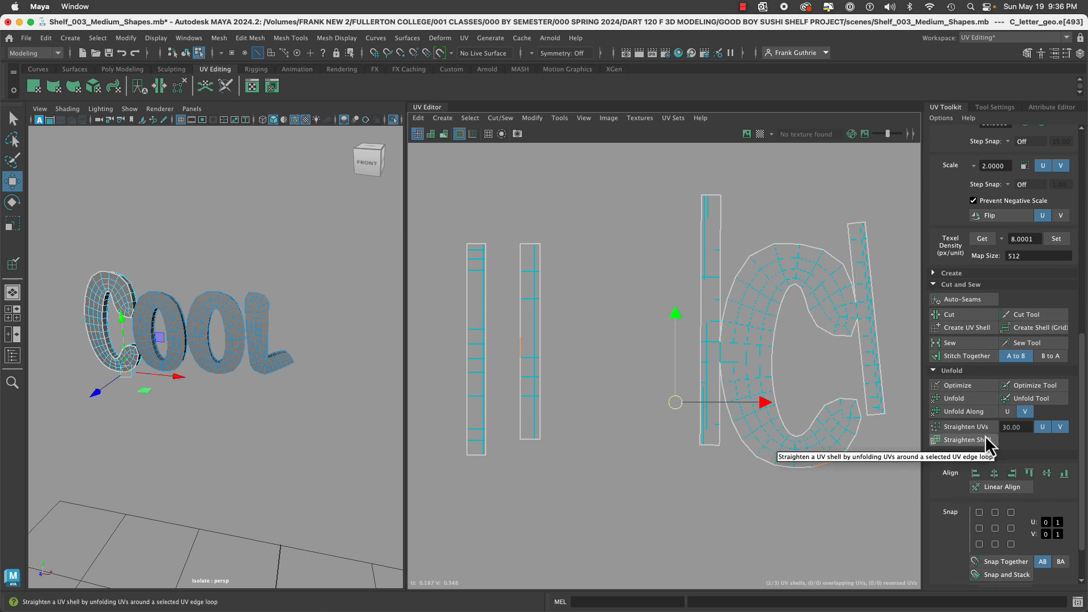
pyautogui.click(959, 359)
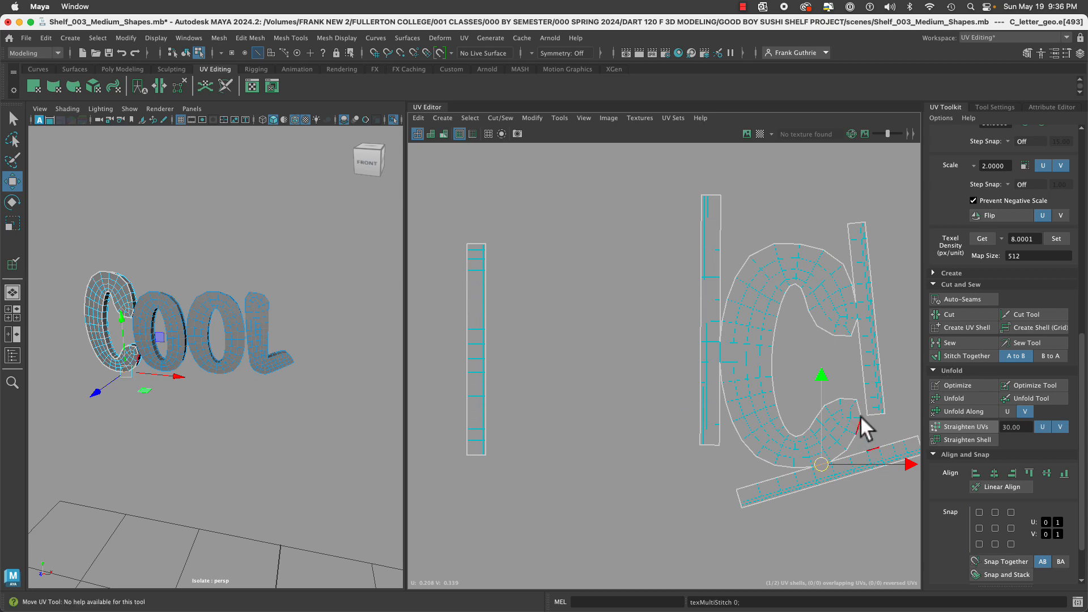
pyautogui.keyDown('alt'); pyautogui.moveTo(861, 412); pyautogui.dragTo(813, 408, button='middle'); pyautogui.keyUp('alt')
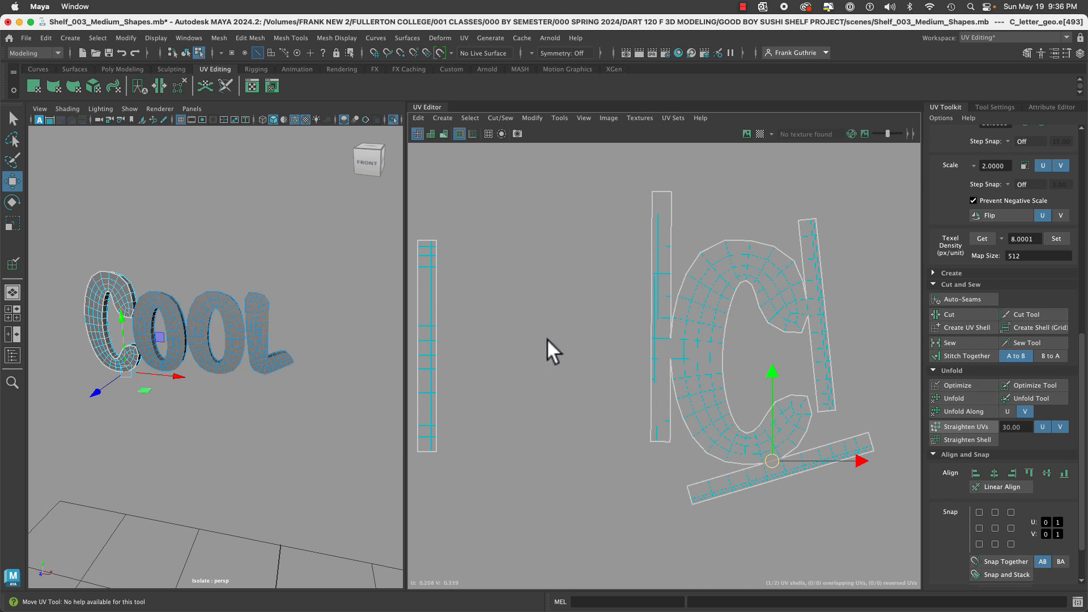
# Undo the stitches that joined the side-wall strips to the C face shell.
pyautogui.moveTo(424, 334); pyautogui.dragTo(386, 321, button='right')
pyautogui.press('z')
pyautogui.press('z')
pyautogui.press('z')
pyautogui.press('z')
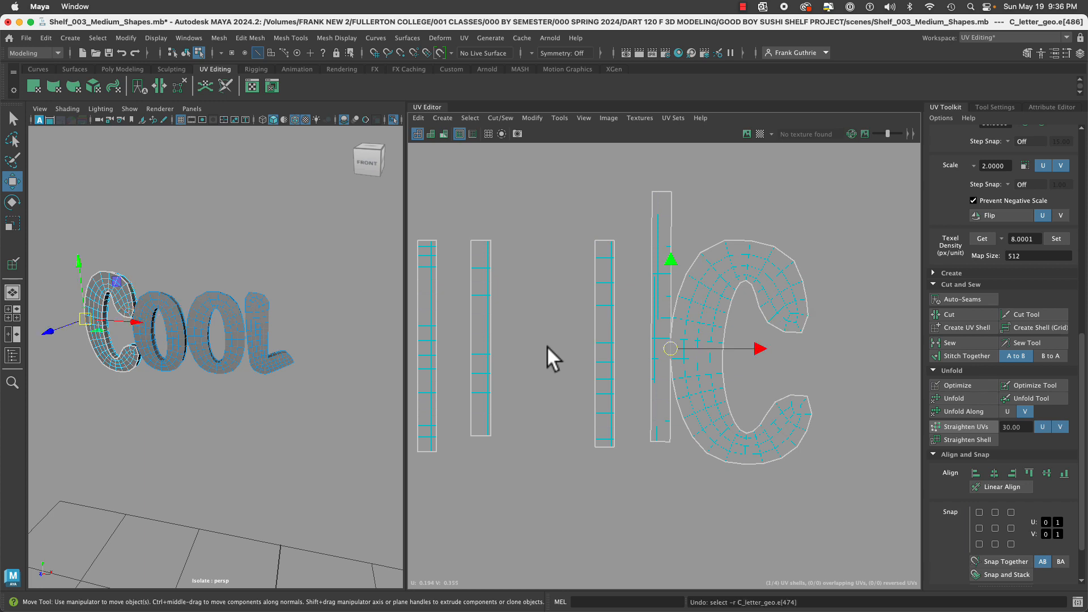
pyautogui.press('z')
# Pack the four strip shells tightly side by side, move them next to the C face shell, and deselect them.
pyautogui.moveTo(428, 313); pyautogui.dragTo(544, 358)
pyautogui.moveTo(576, 358); pyautogui.dragTo(613, 345, button='middle')
pyautogui.keyDown('ctrl'); pyautogui.click(576, 321); pyautogui.keyUp('ctrl')
pyautogui.keyDown('ctrl'); pyautogui.click(558, 328); pyautogui.keyUp('ctrl')
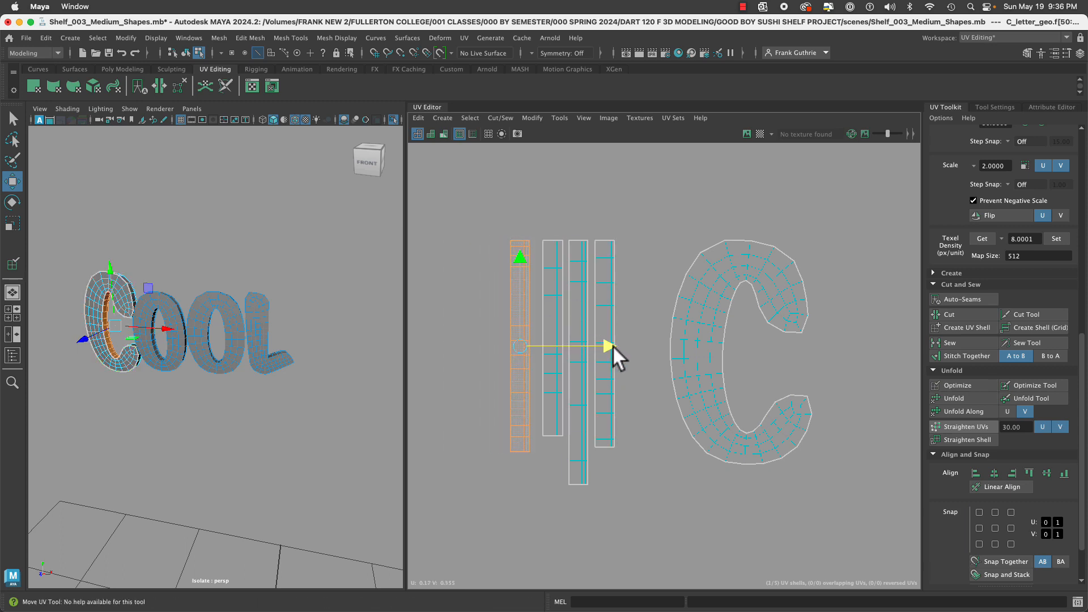
pyautogui.moveTo(613, 345); pyautogui.dragTo(670, 364)
pyautogui.click(781, 364)
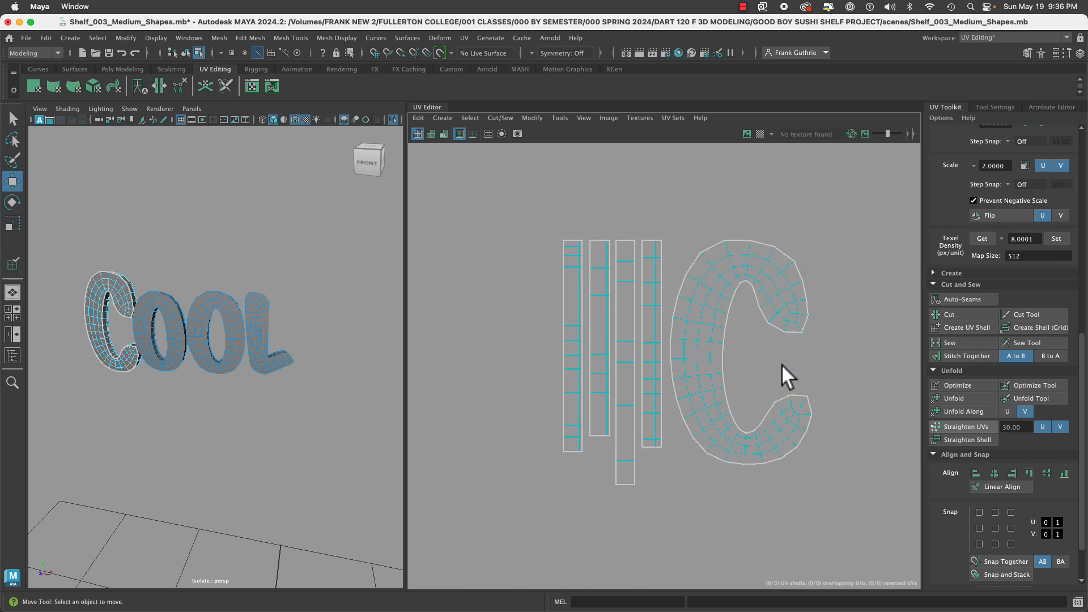
# Select the C letter, turn off isolation to show the whole scene, and assign the existing UV checker material to the C.
pyautogui.scroll(-3, 781, 364)
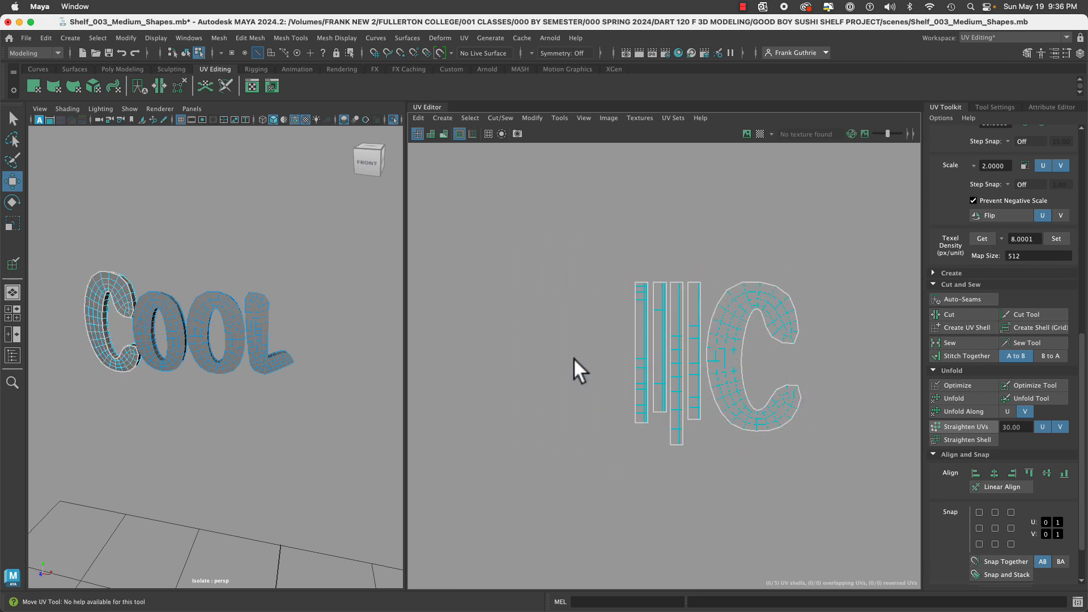
pyautogui.click(113, 280)
pyautogui.keyDown('alt'); pyautogui.moveTo(255, 291); pyautogui.dragTo(233, 266); pyautogui.keyUp('alt')
pyautogui.click(392, 121)
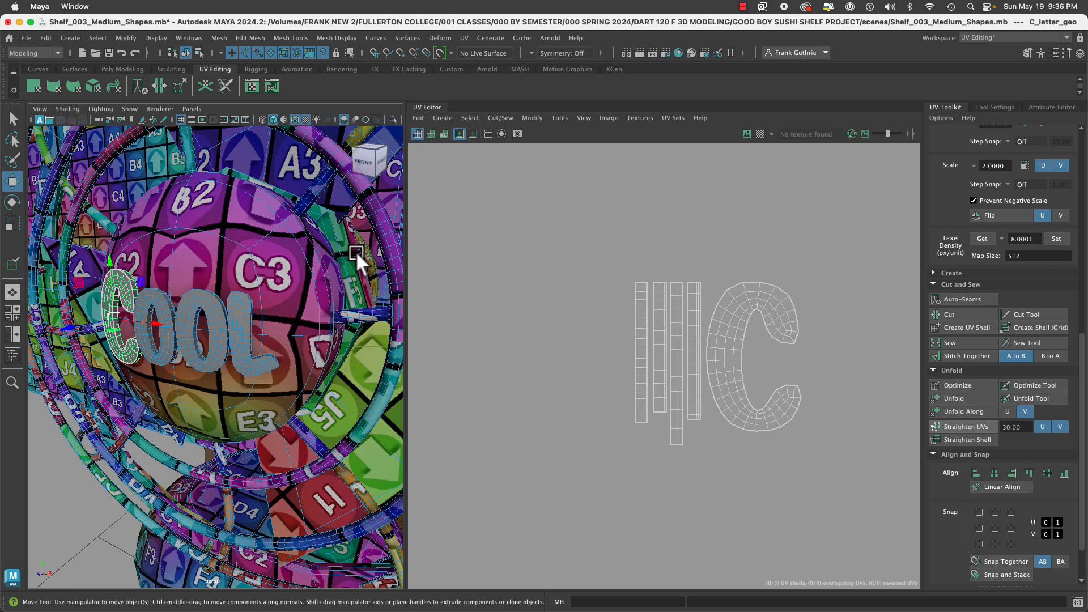
pyautogui.moveTo(123, 279); pyautogui.dragTo(217, 526, button='right')
pyautogui.click(80, 502)
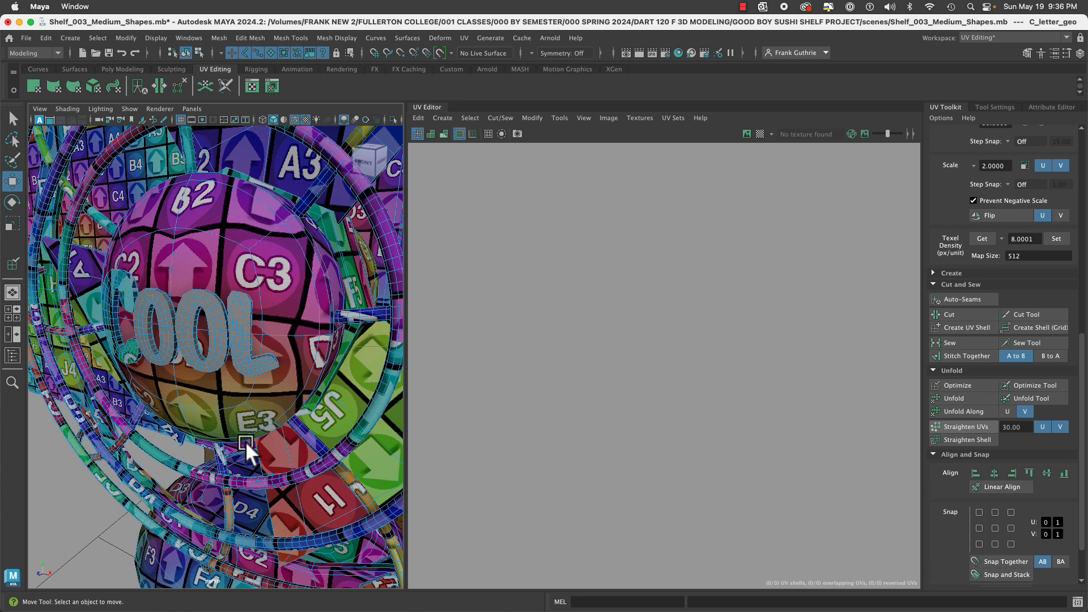